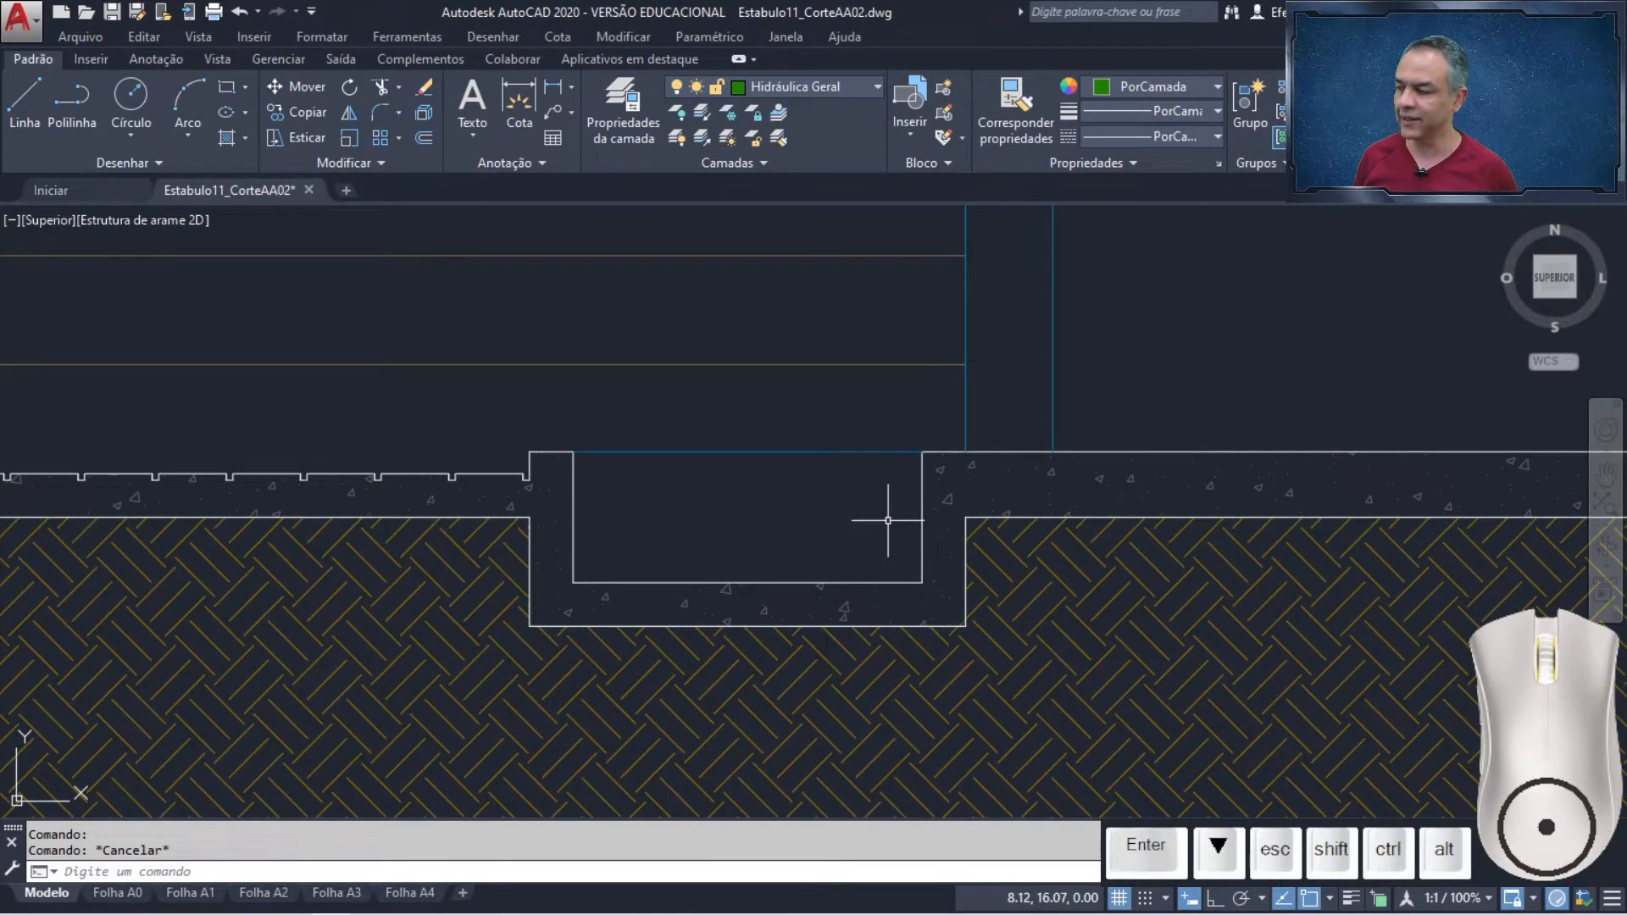
Delete the concrete hatch of the floor slab and the earth hatch below it
left_click(435, 497)
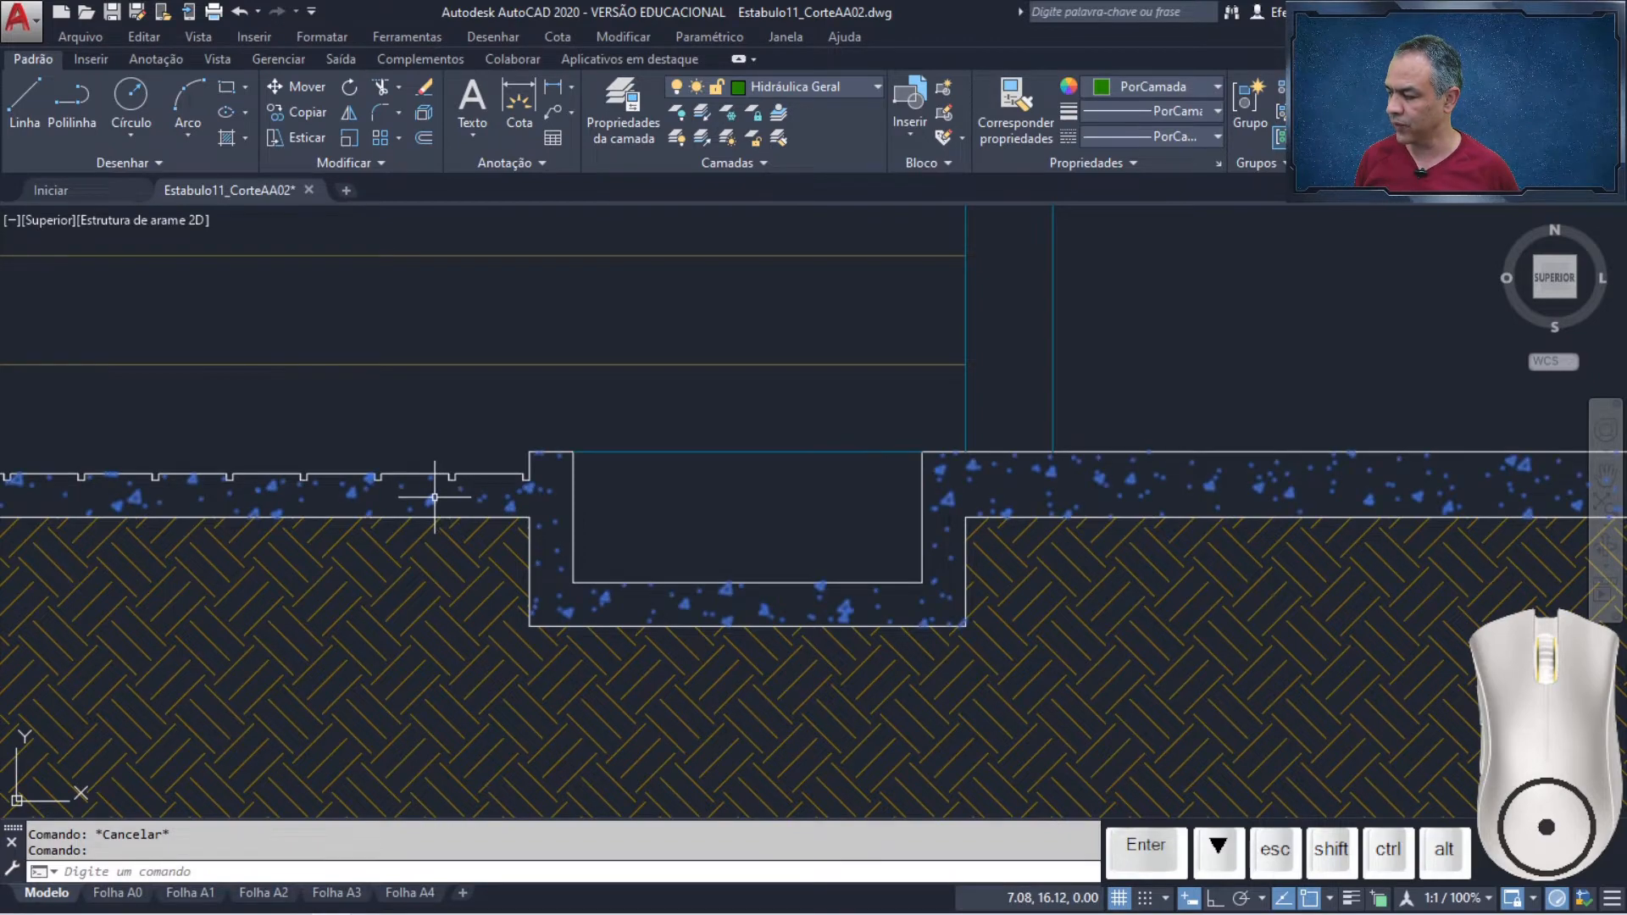
left_click(467, 628)
key("Delete")
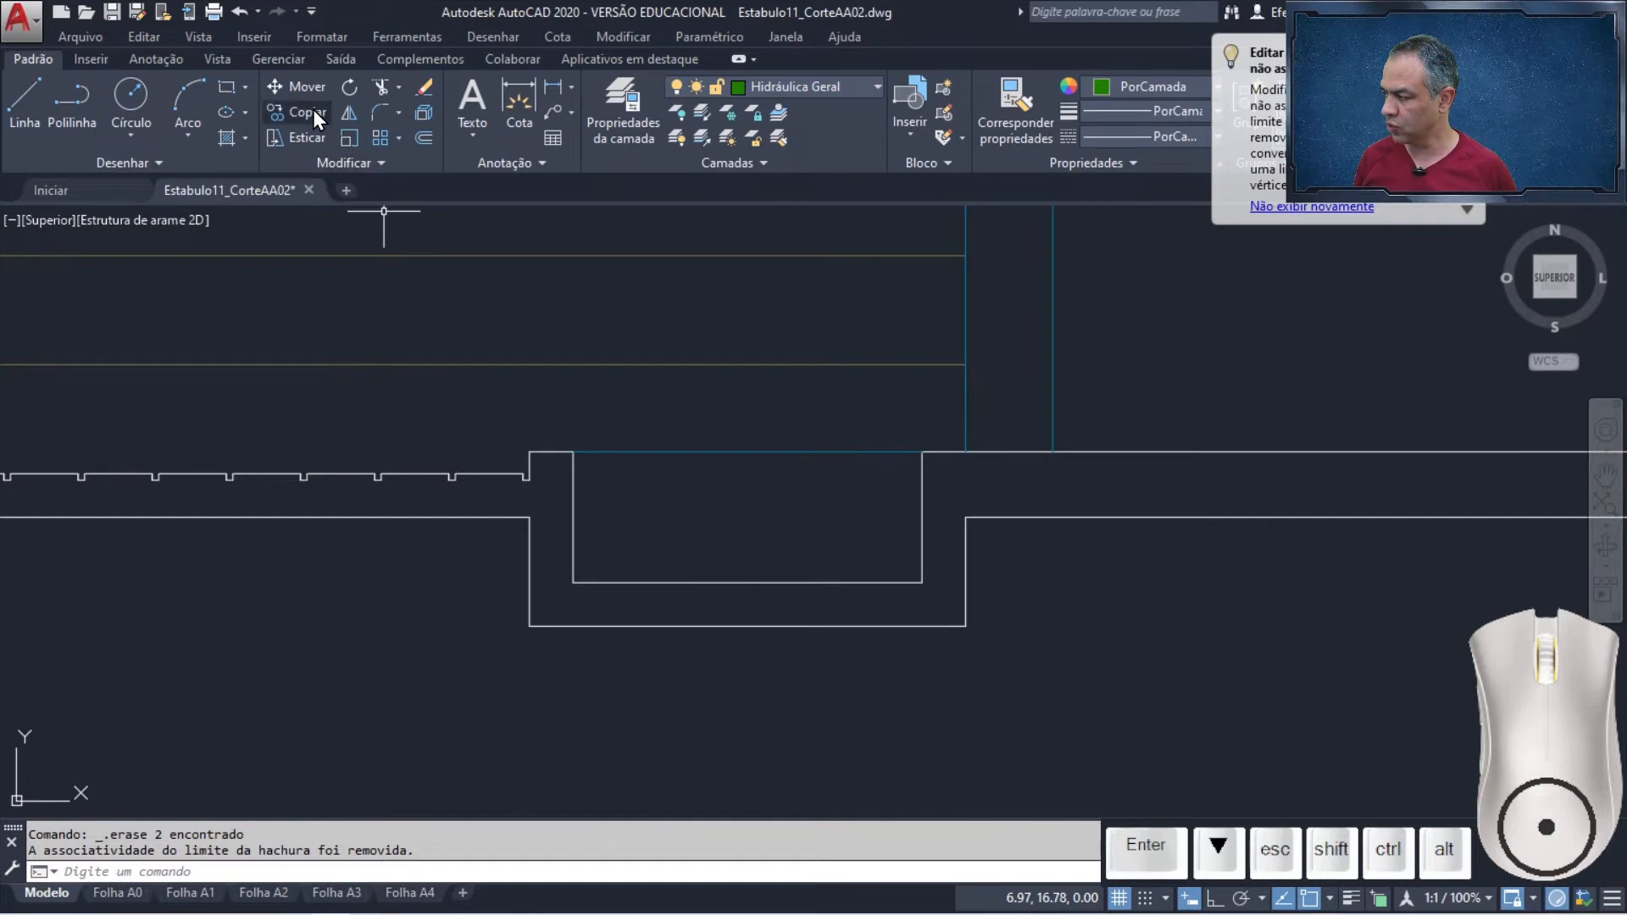
Move the channel's two horizontal bottom lines up together until the outer line sits at the original level of the inner one
left_click(303, 93)
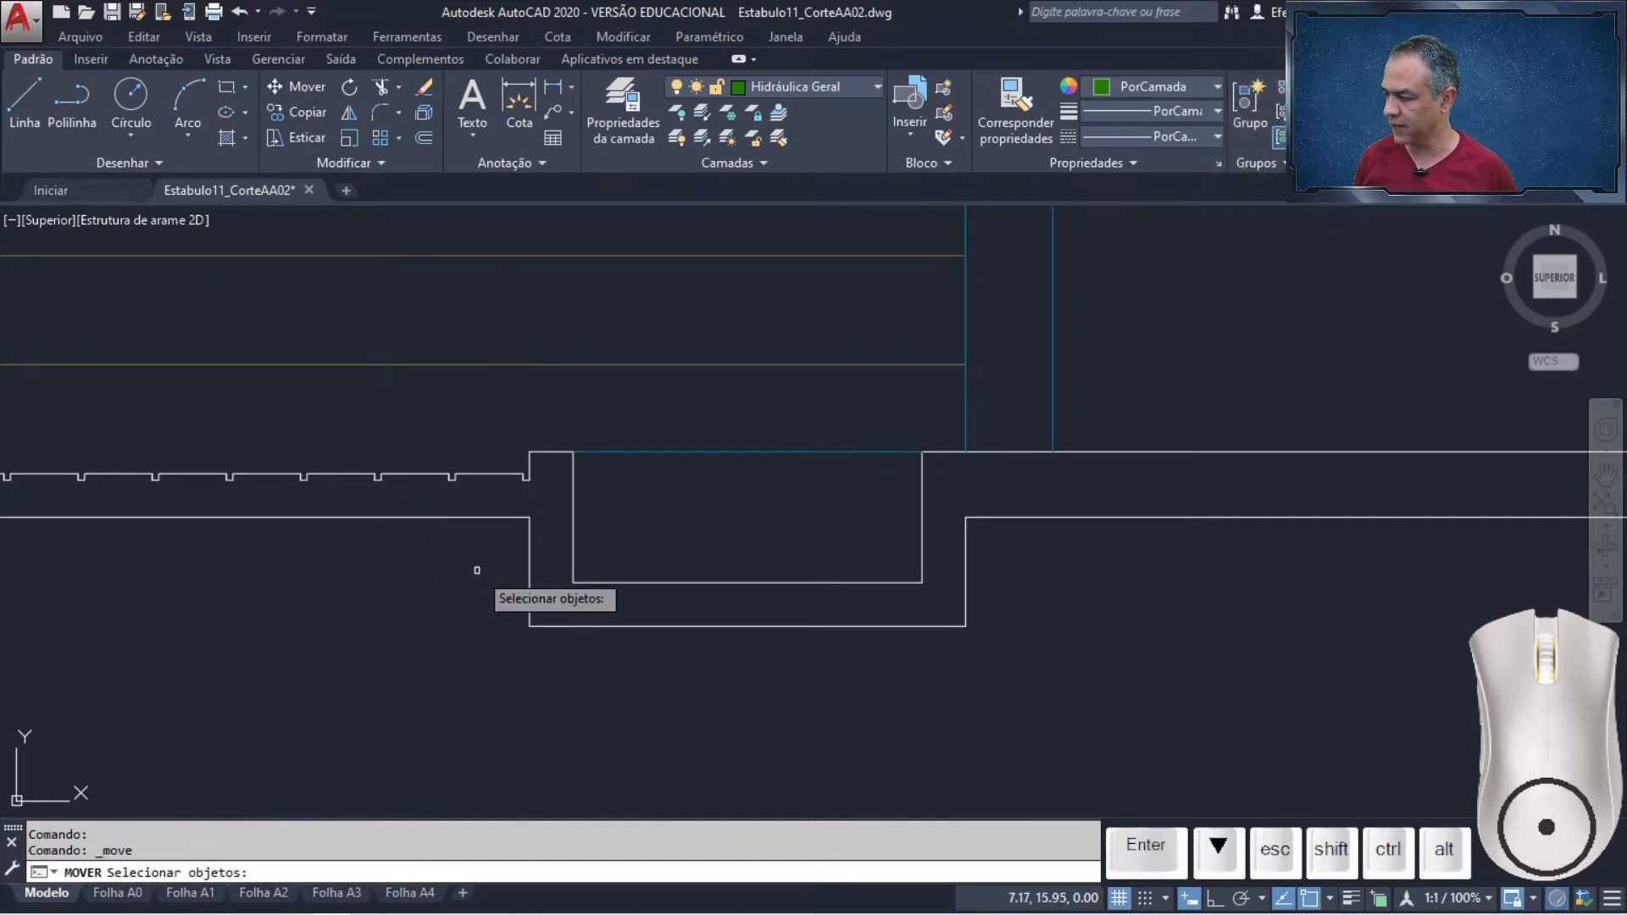
left_click(781, 531)
left_click(700, 715)
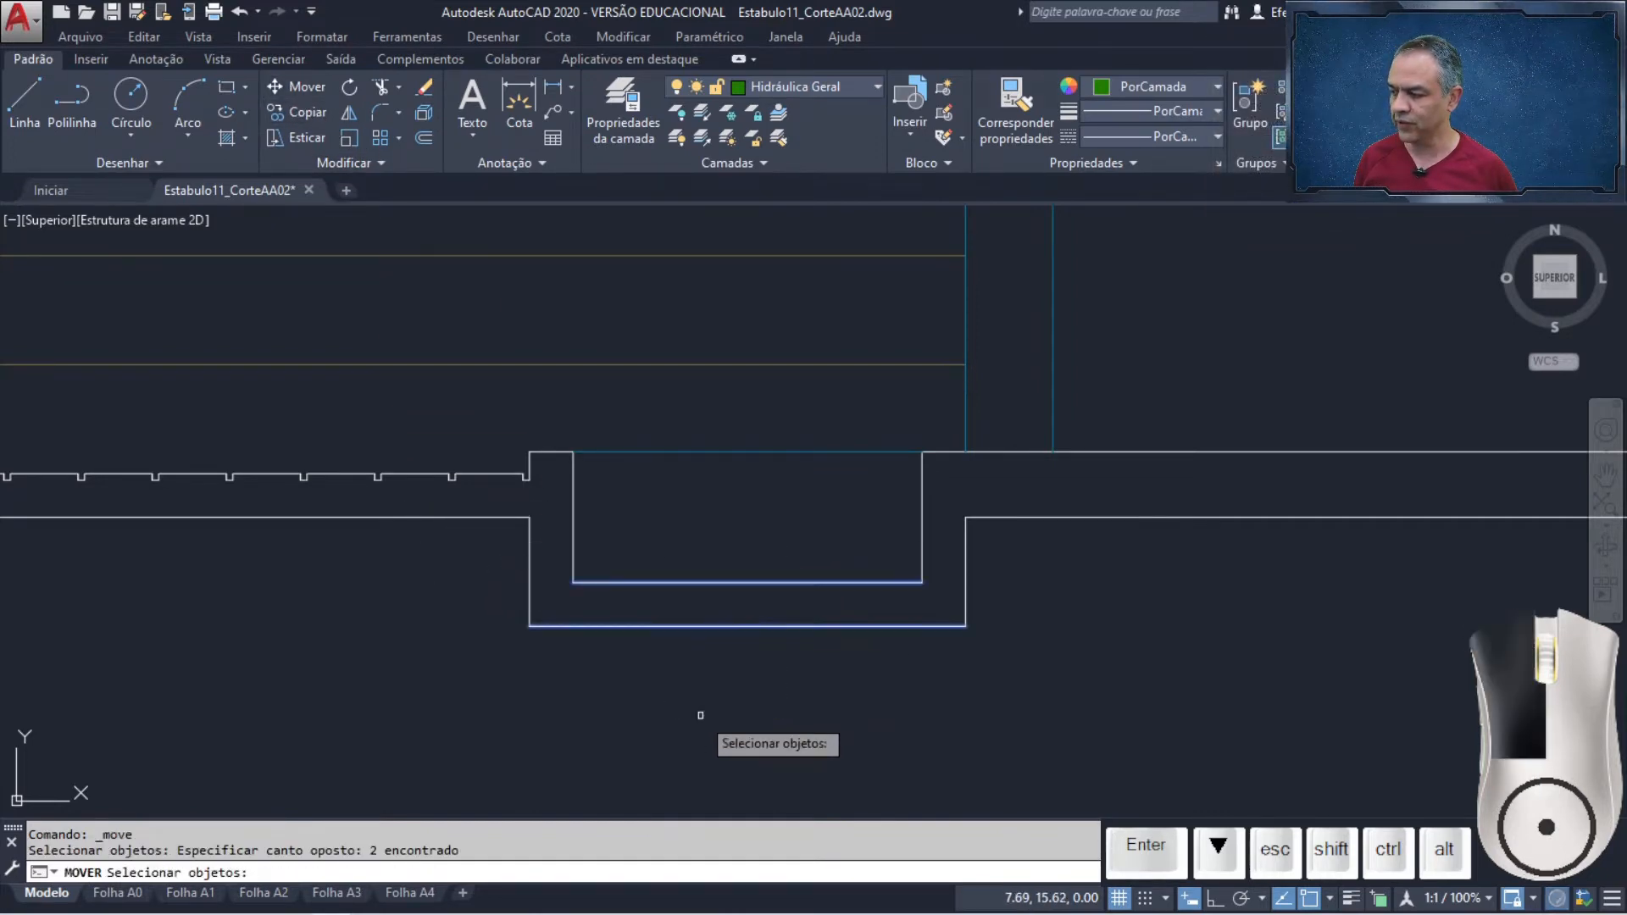
key("Return")
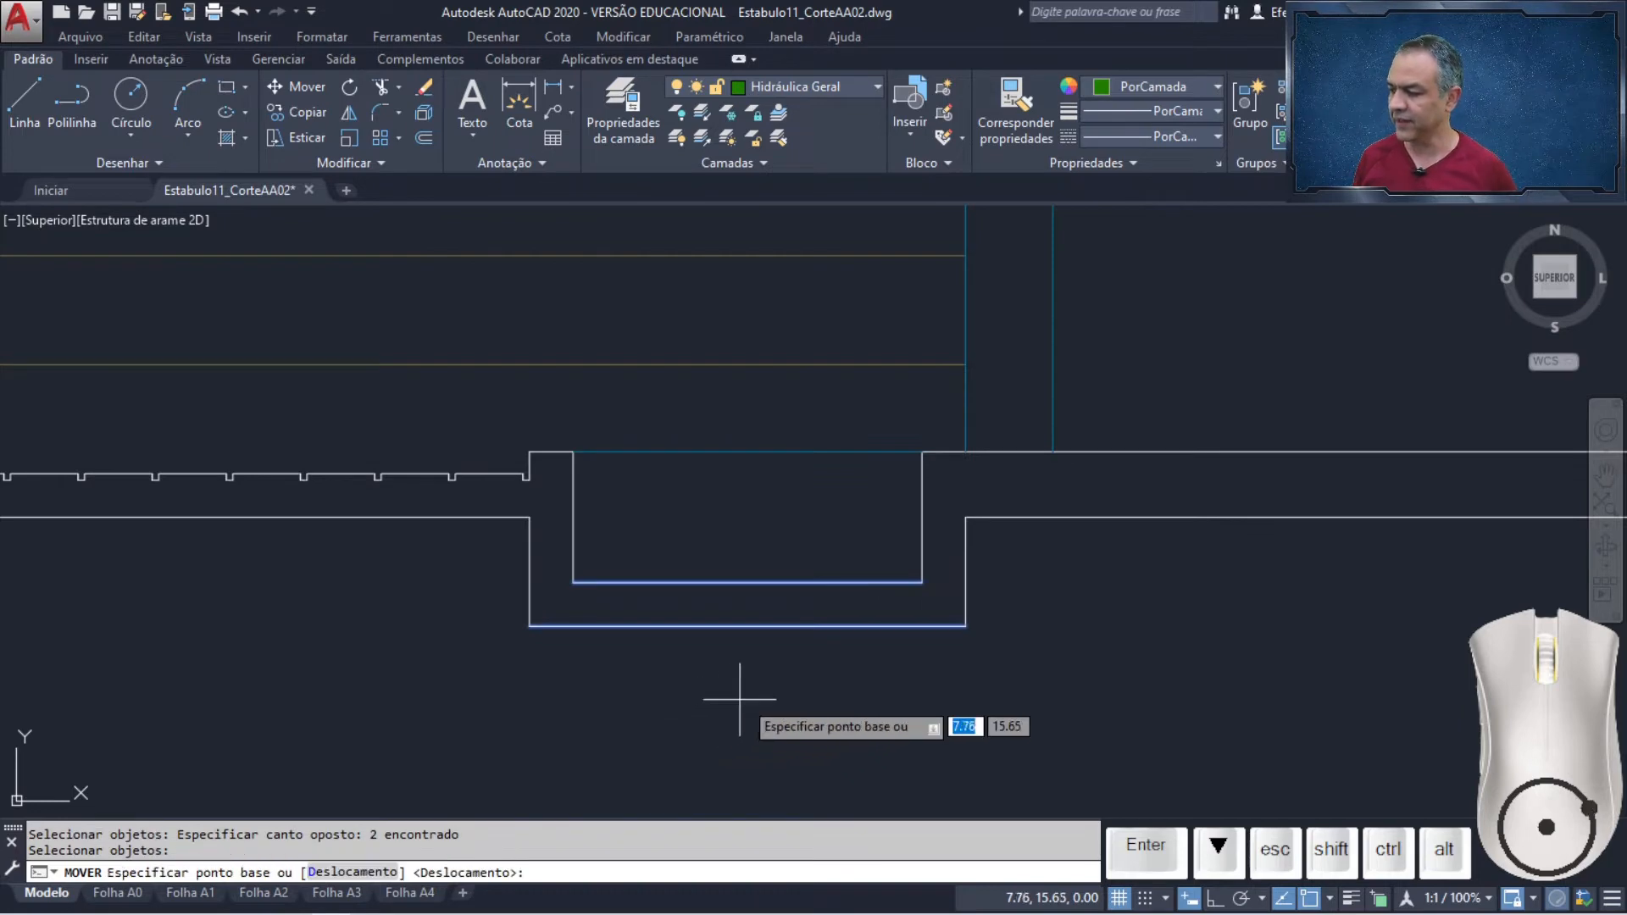
left_click(966, 626)
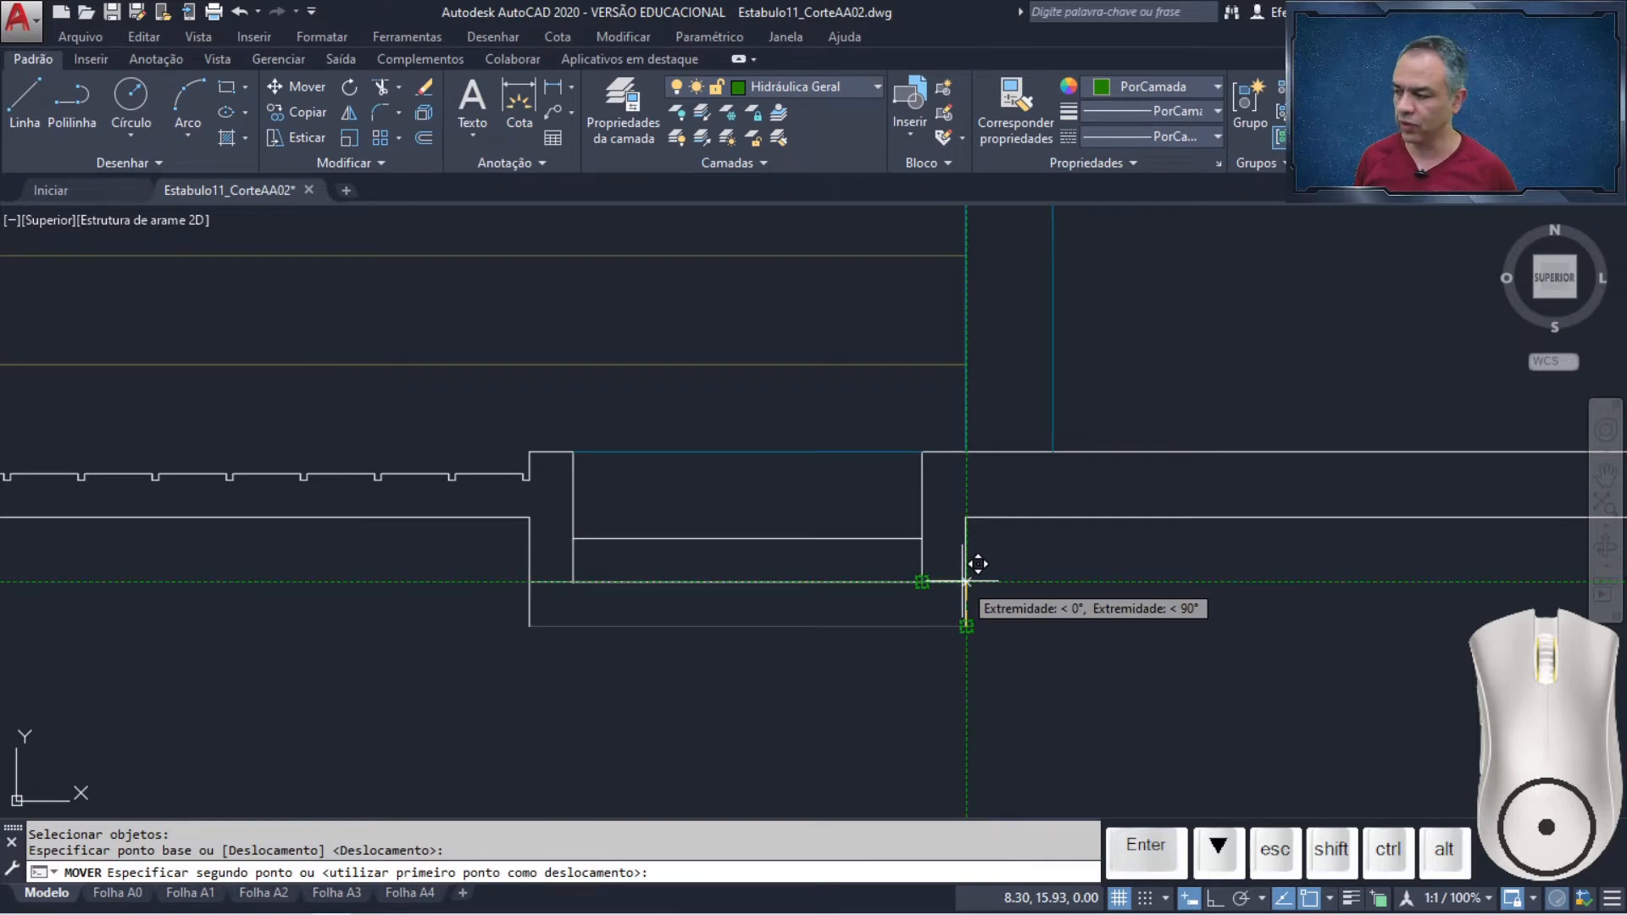
left_click(965, 582)
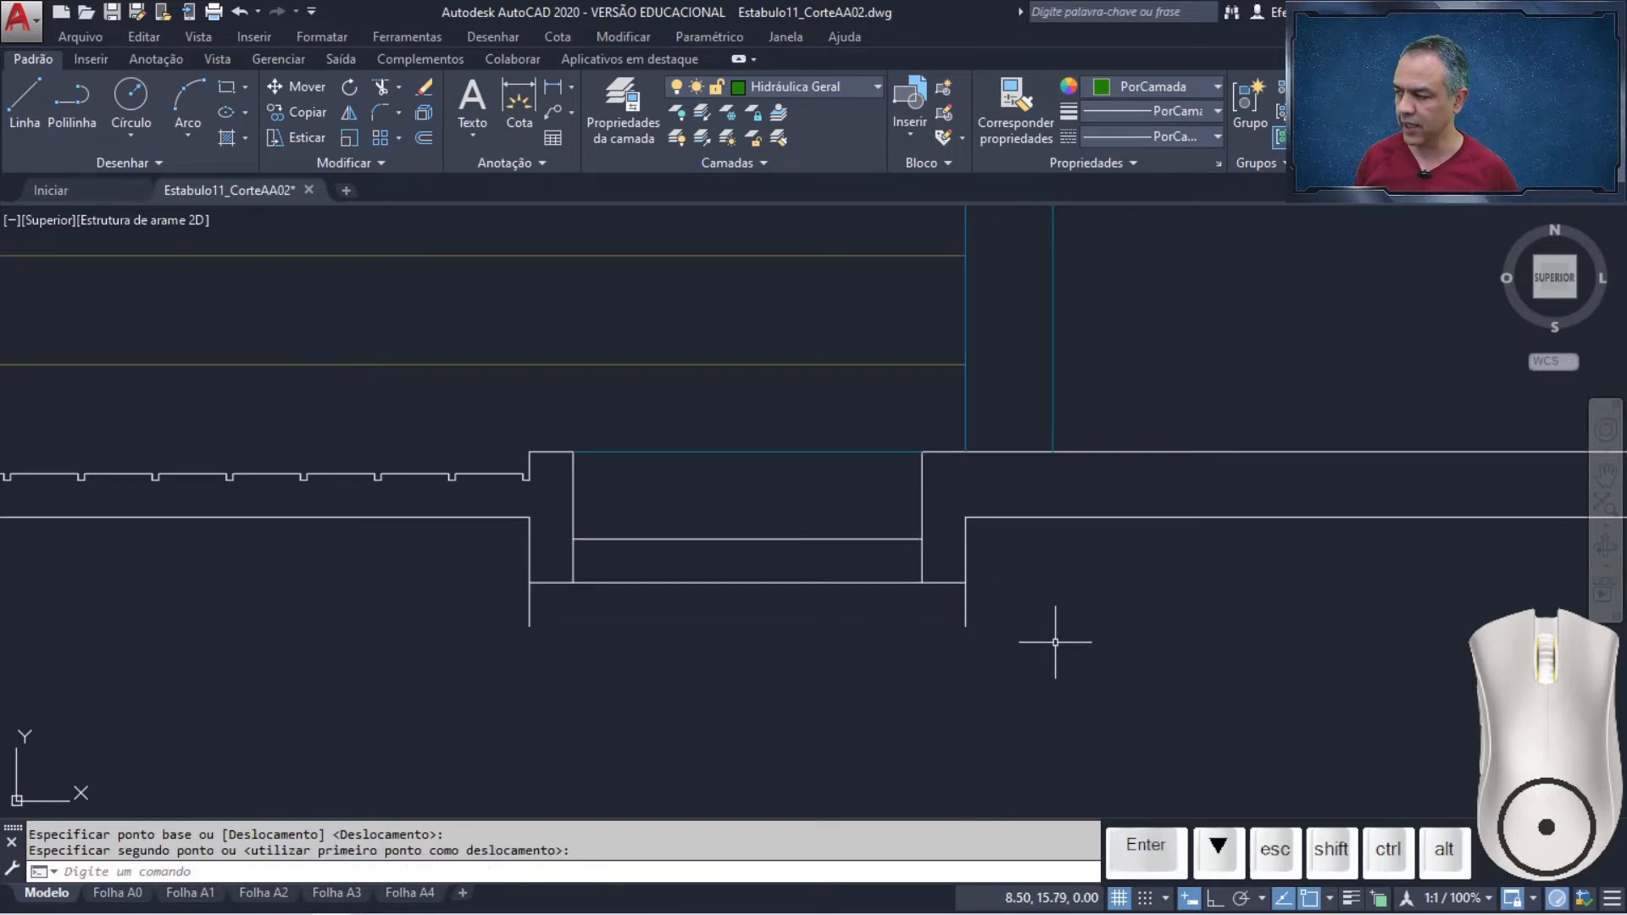
Trim the leftover vertical wall segments that extend below the channel's raised inner and outer bottom lines
left_click(379, 83)
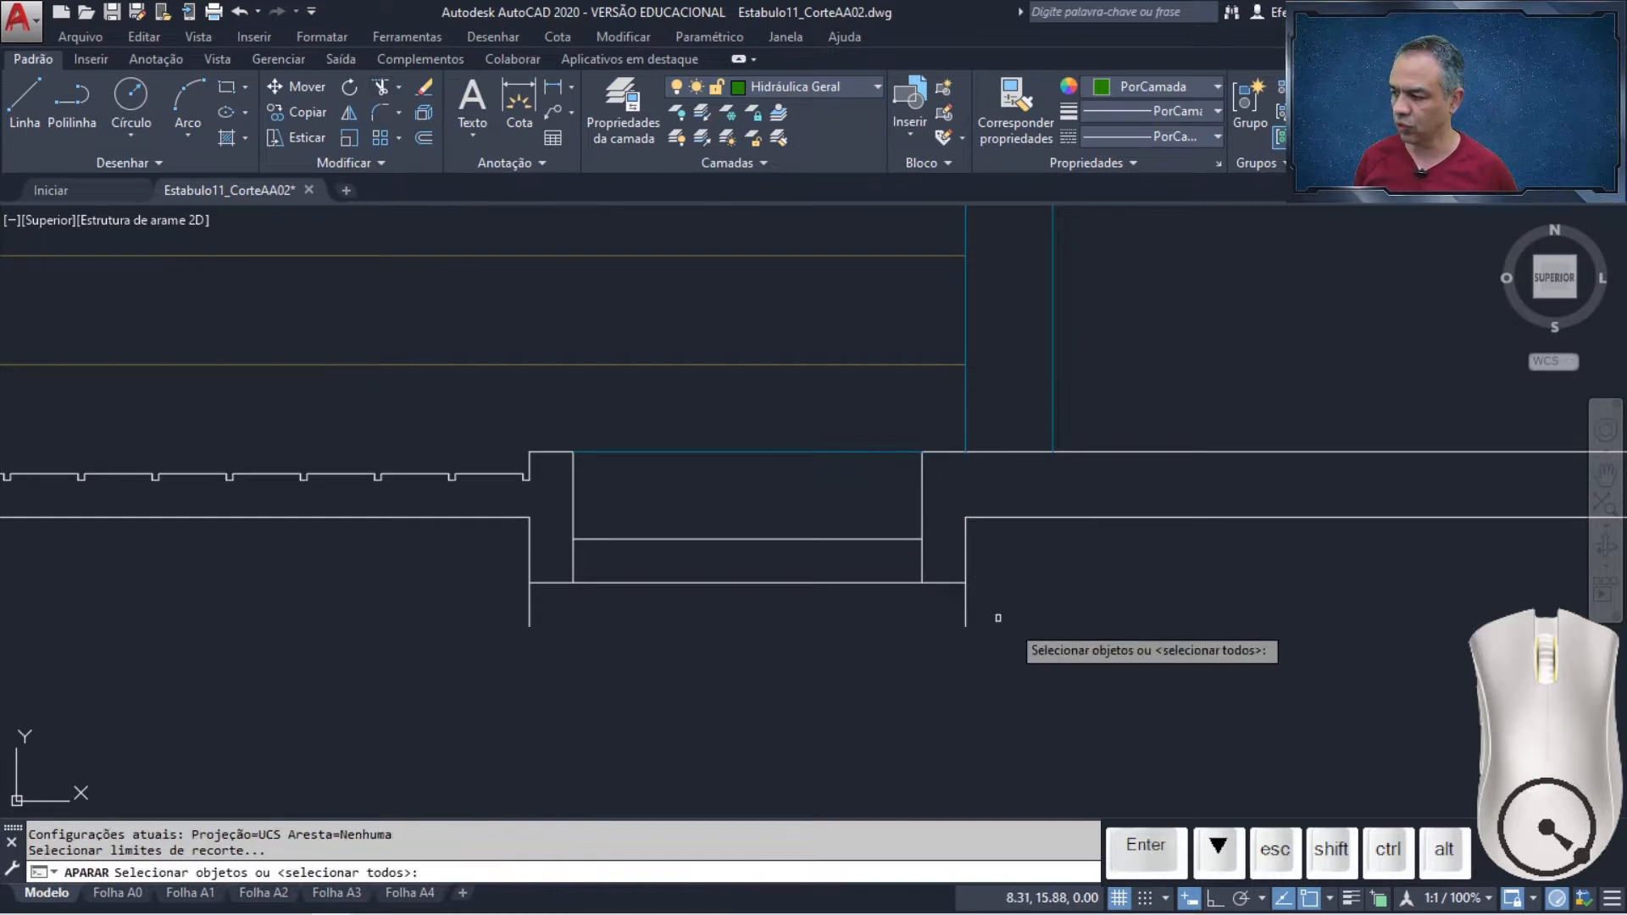
key("Return")
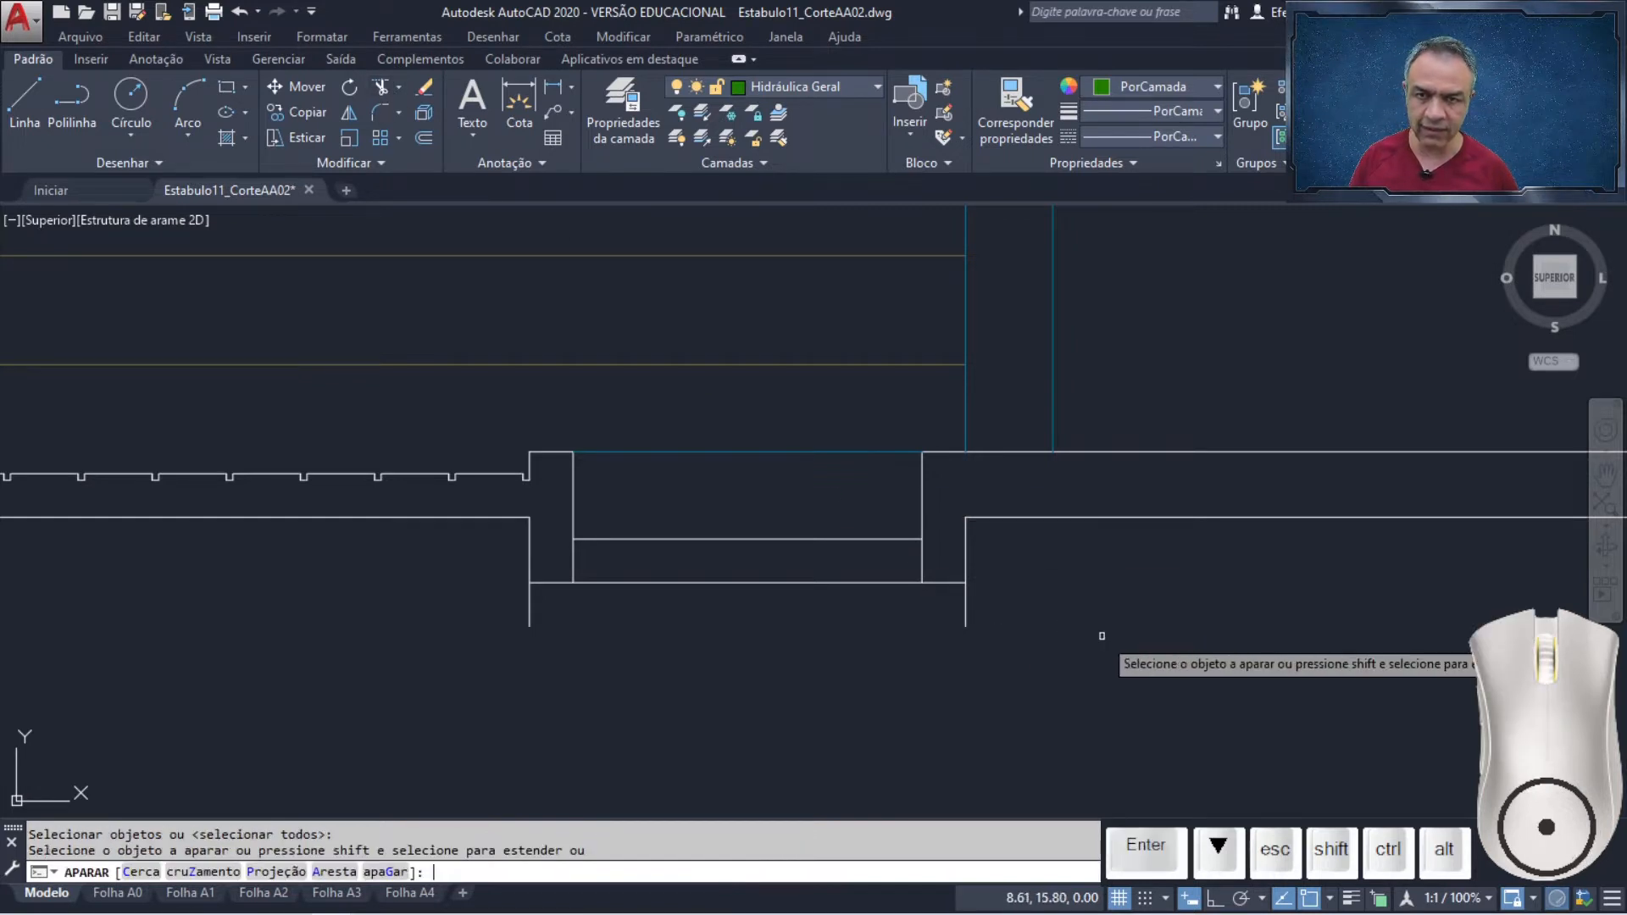
left_click(1022, 604)
left_click(443, 654)
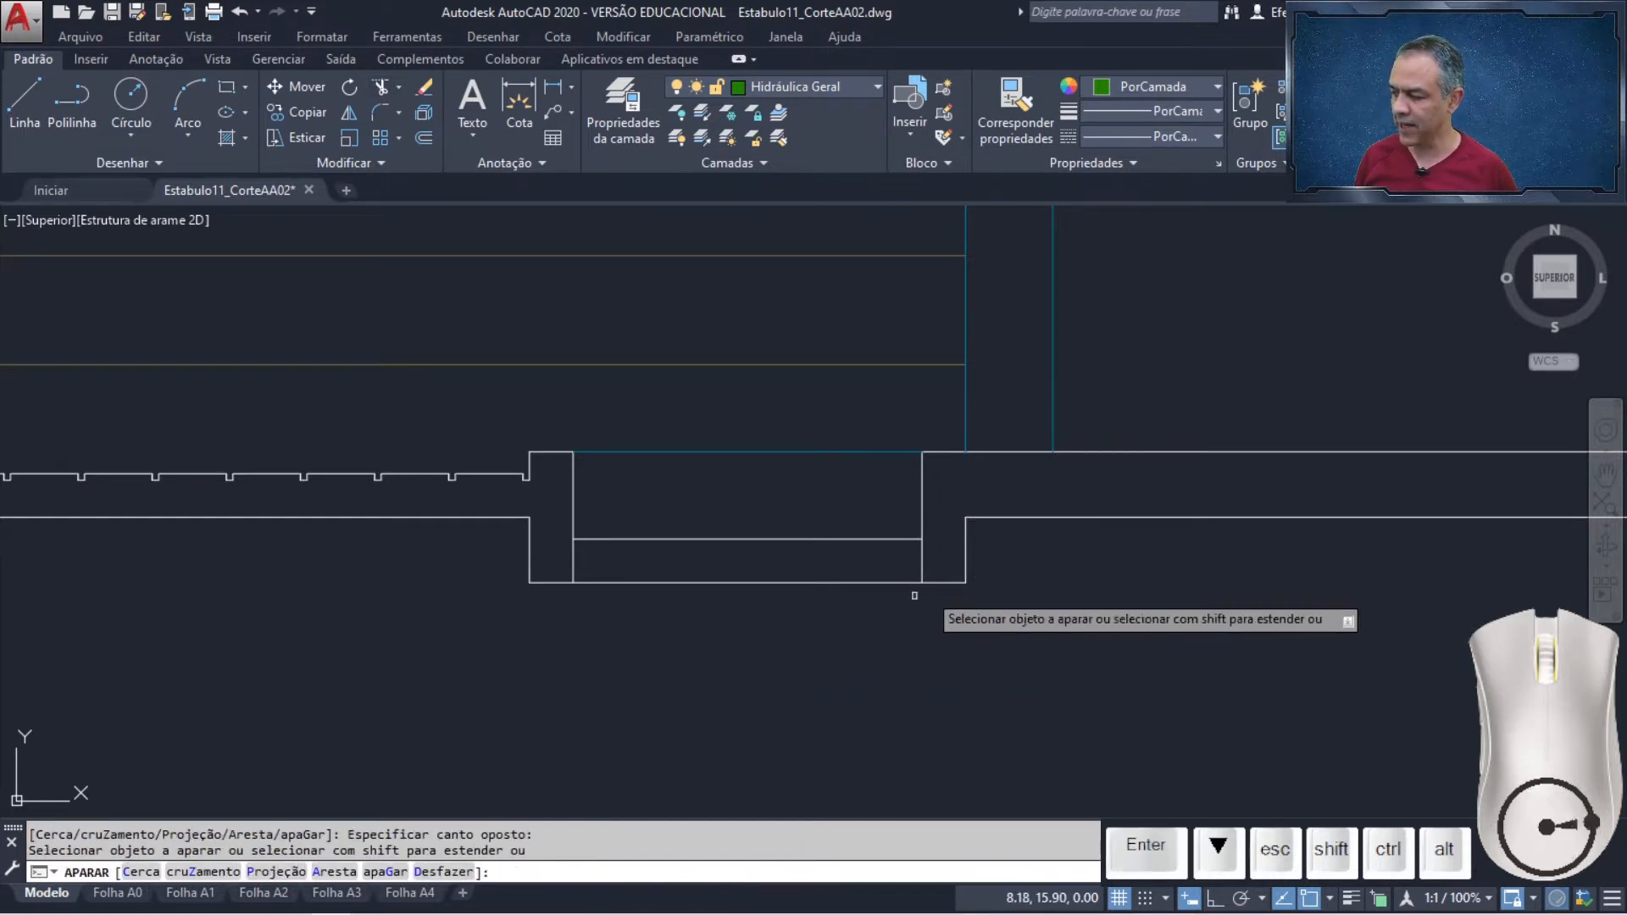
left_click(942, 563)
left_click(552, 561)
left_click(918, 646)
key("Return")
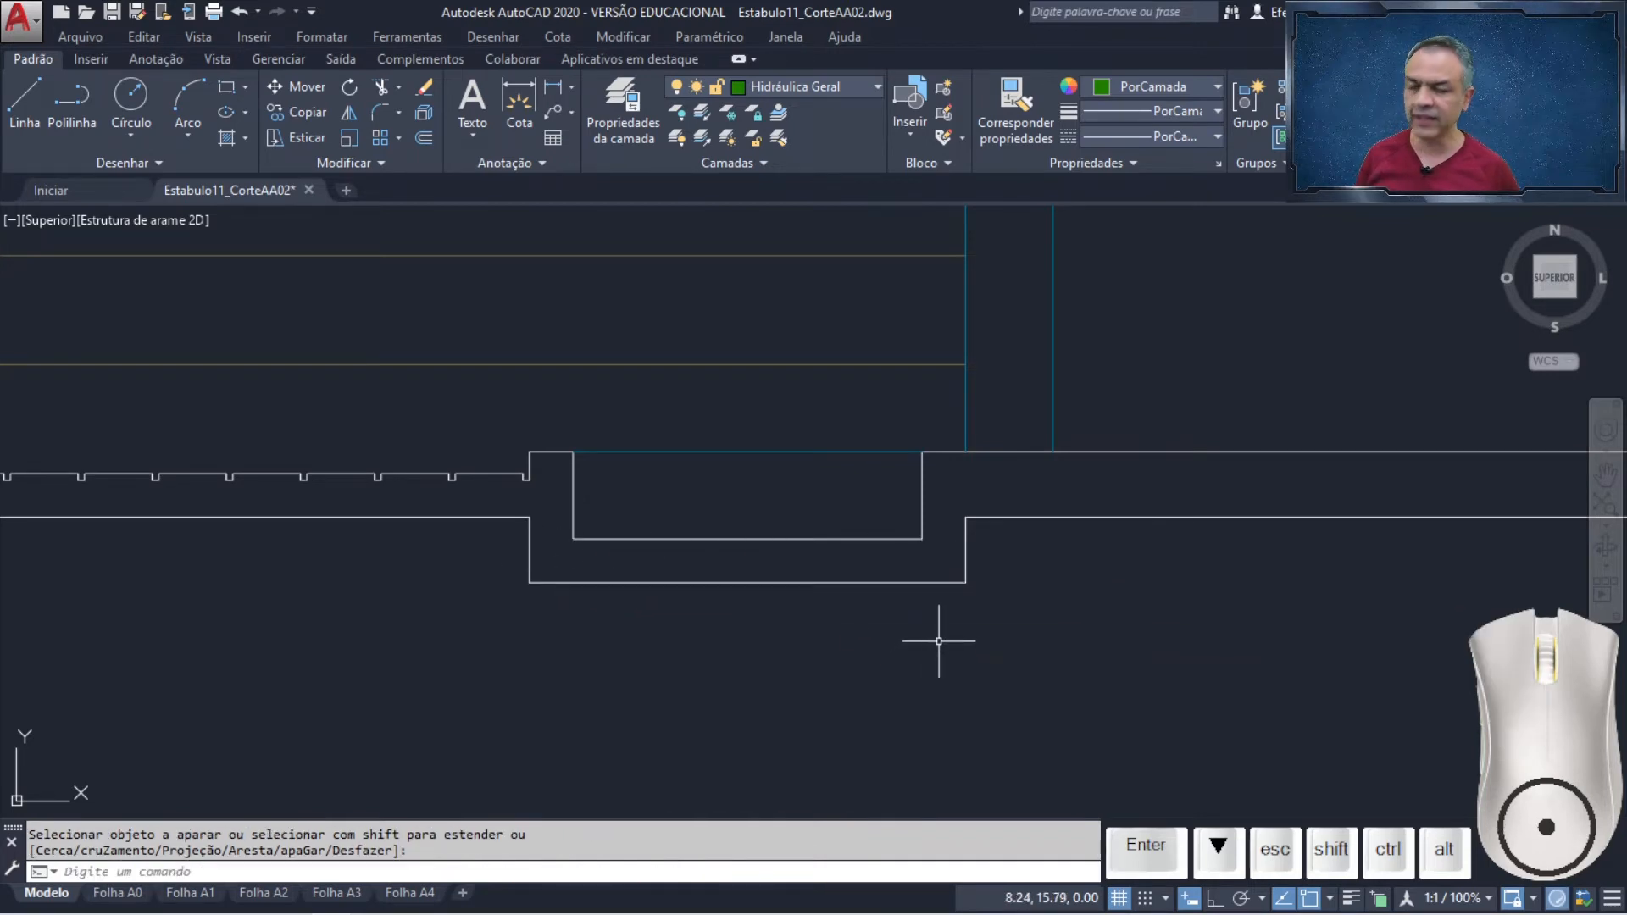
Check the channel's depth on its right inner wall line
left_click(922, 495)
mouse_move(922, 452)
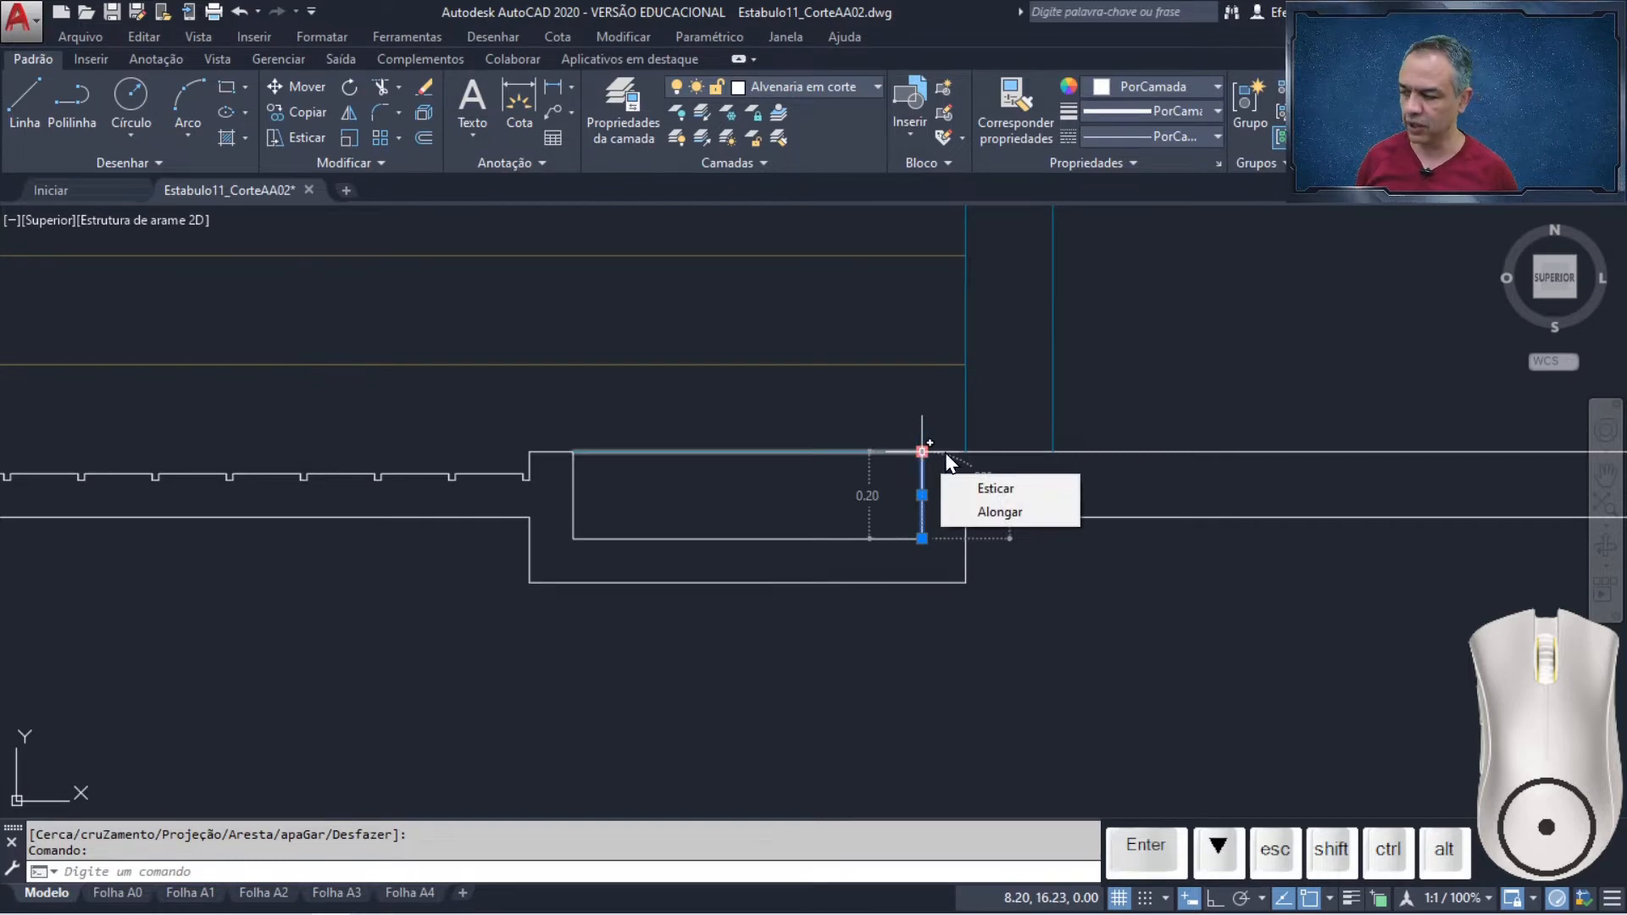
key("Escape")
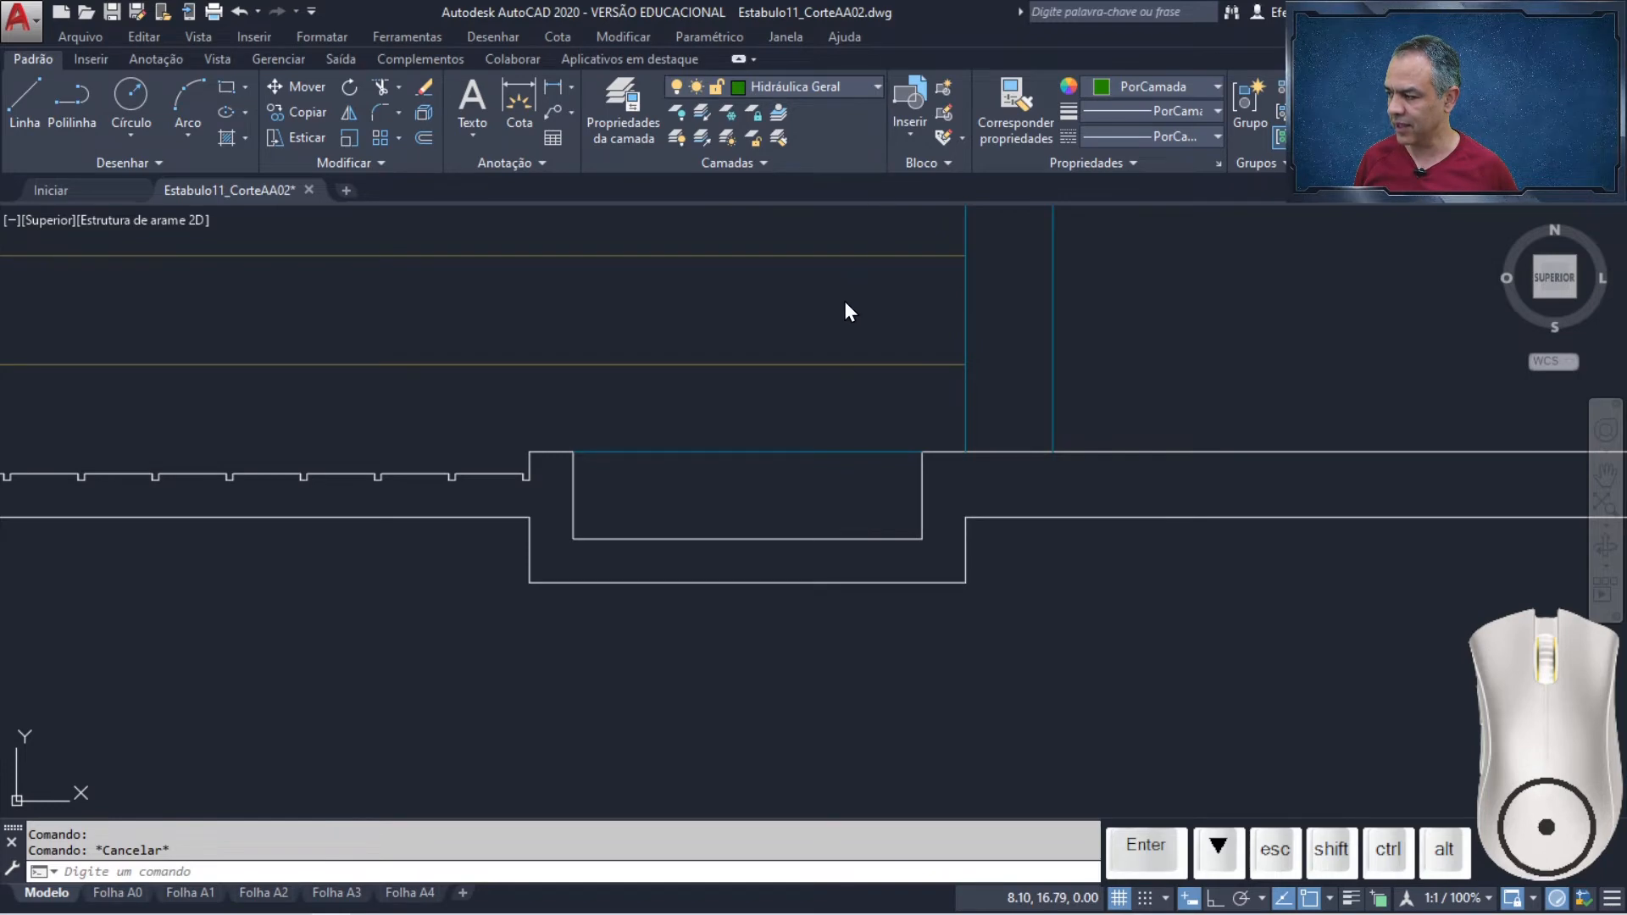
Hatch the sectioned floor slab with the AR-CONC pattern at scale 0.001 on the Hachura Concreto layer
scroll(834, 241, "up", 1)
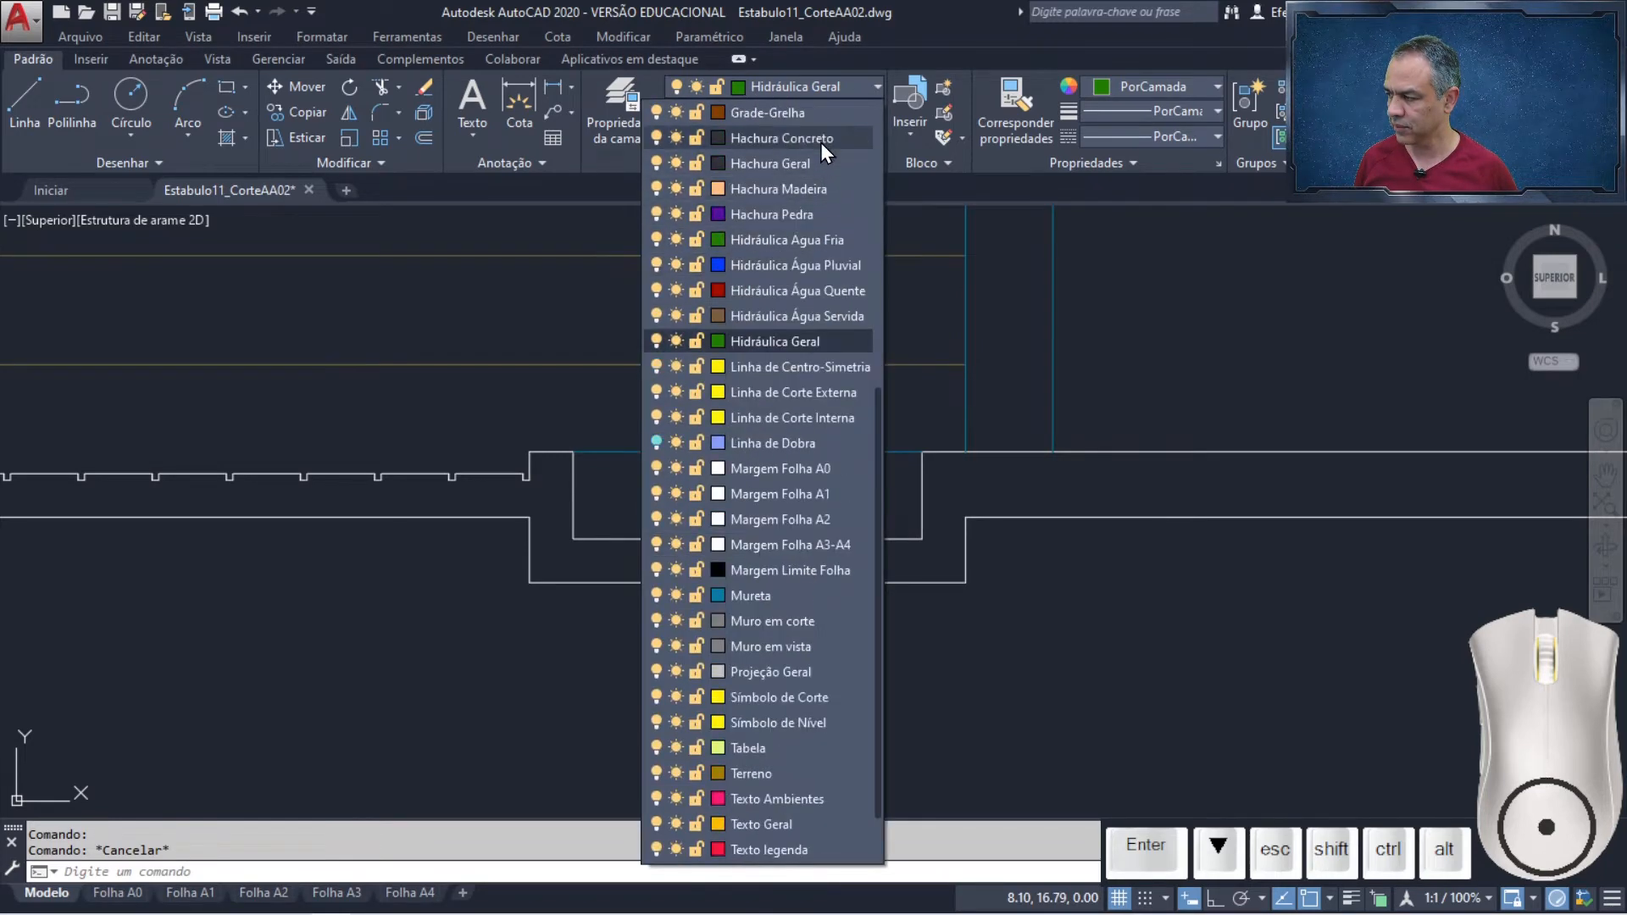
left_click(820, 142)
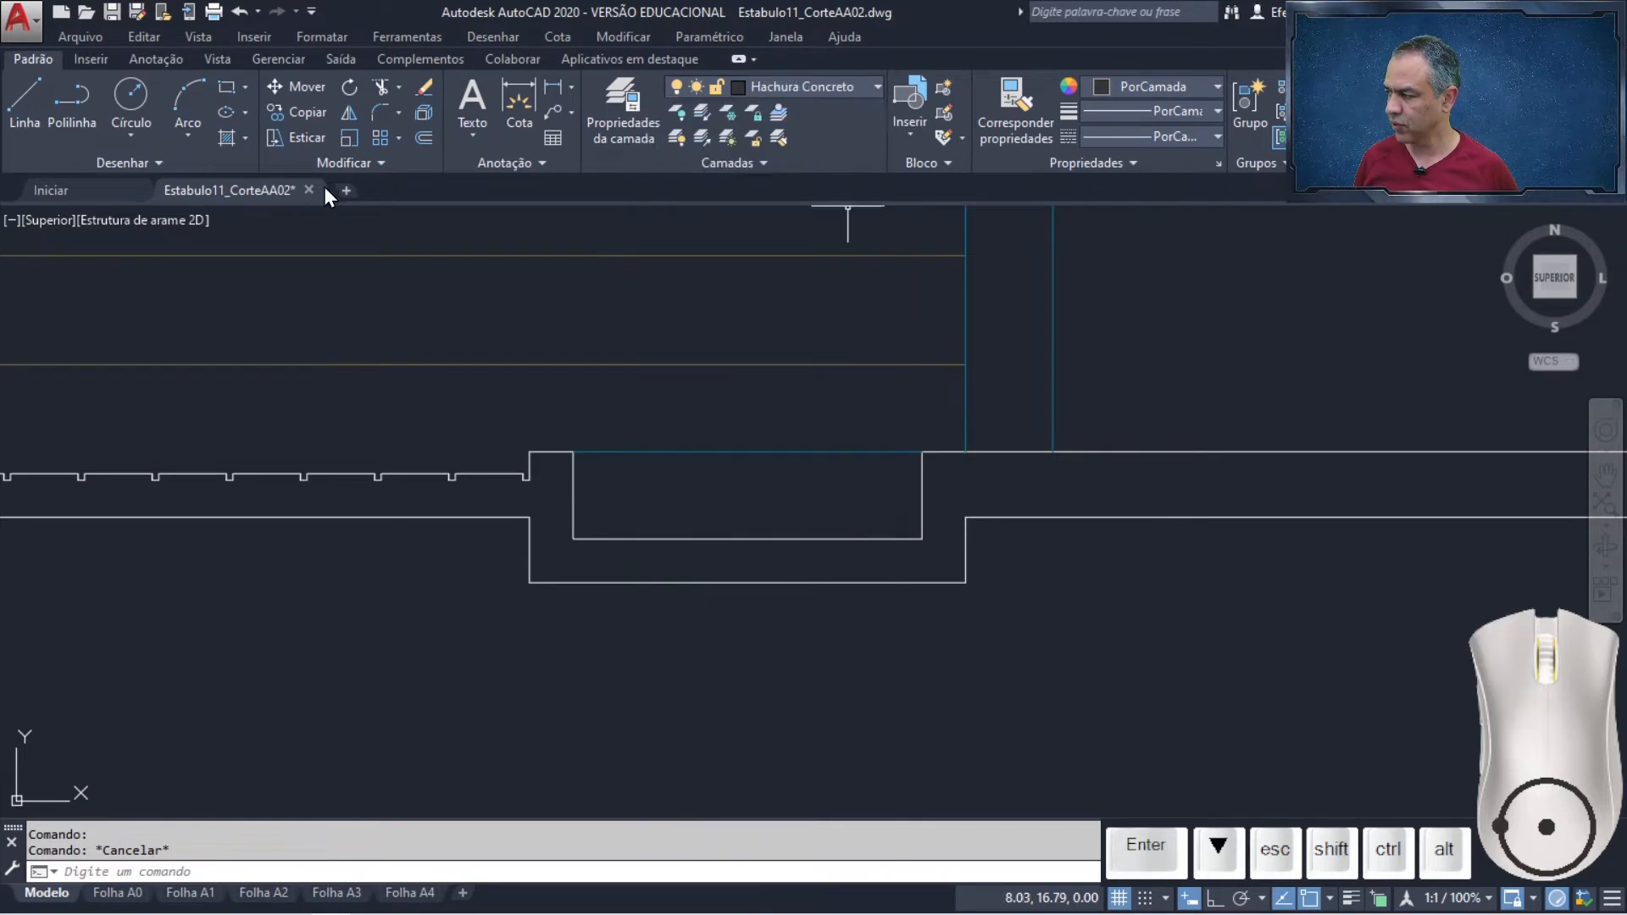
left_click(226, 138)
left_click(531, 144)
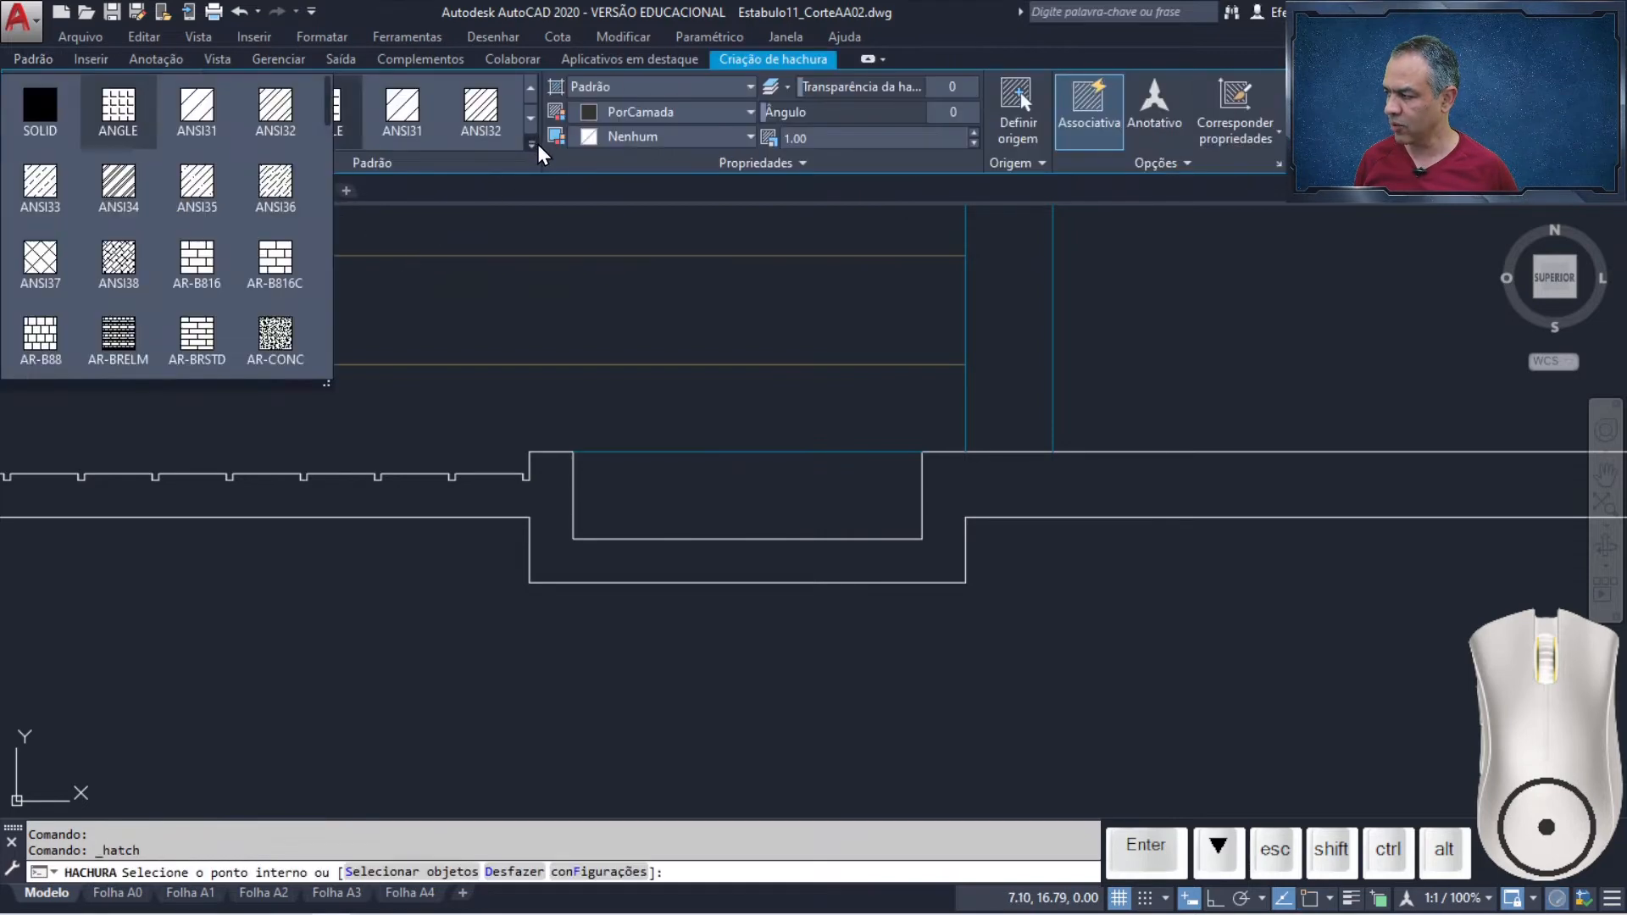
left_click(303, 334)
left_click(819, 137)
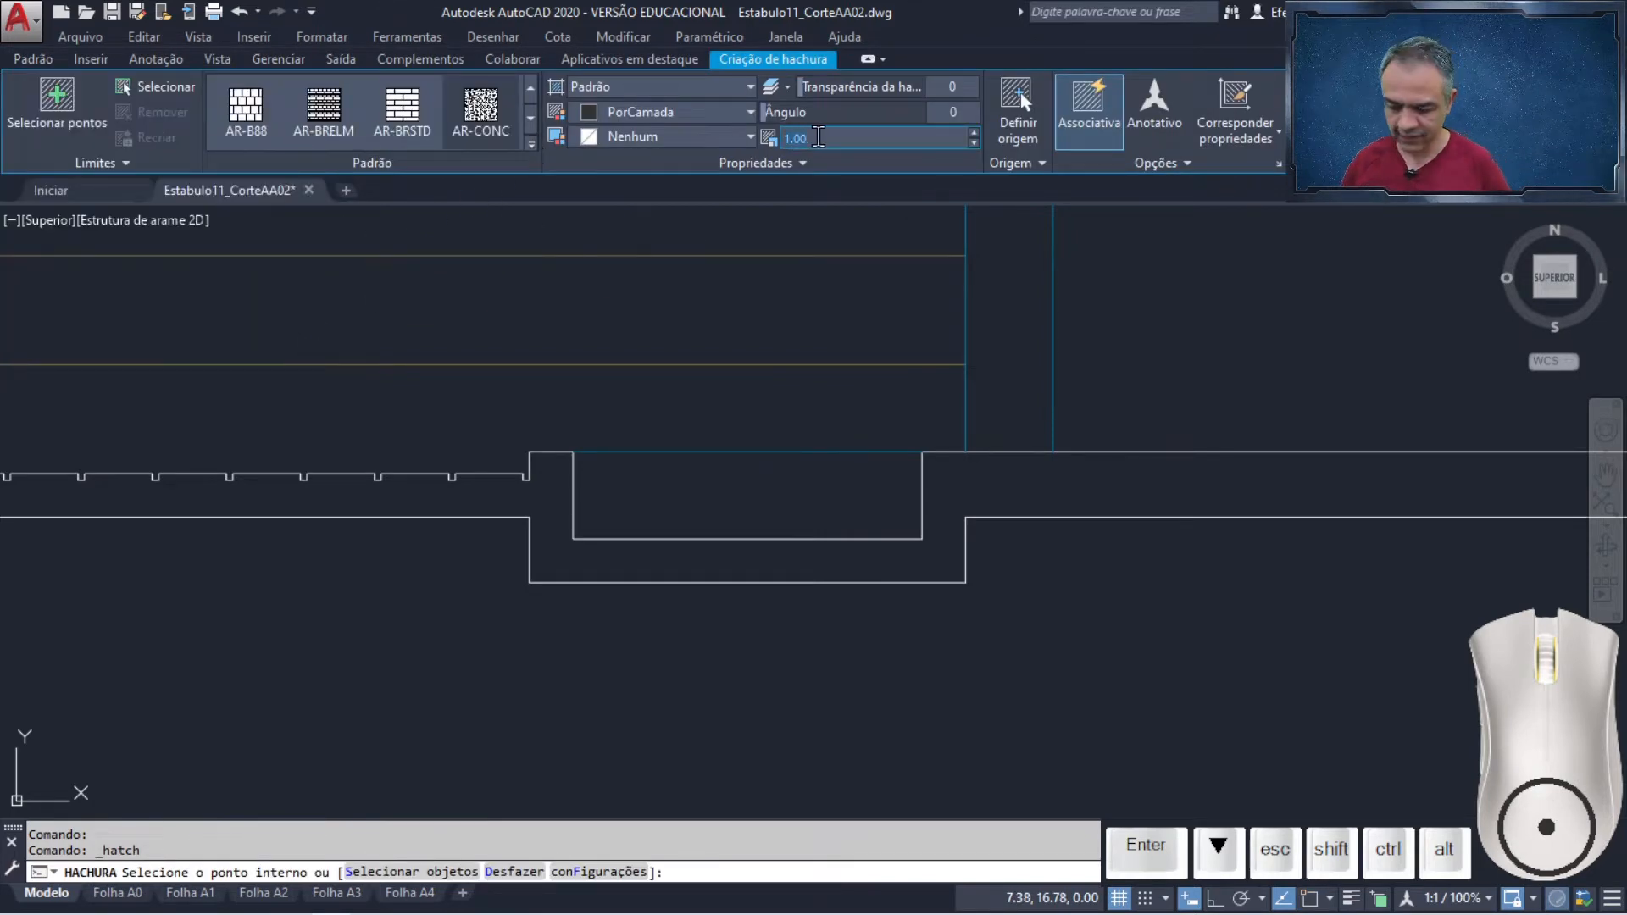
type("0.001")
key("Return")
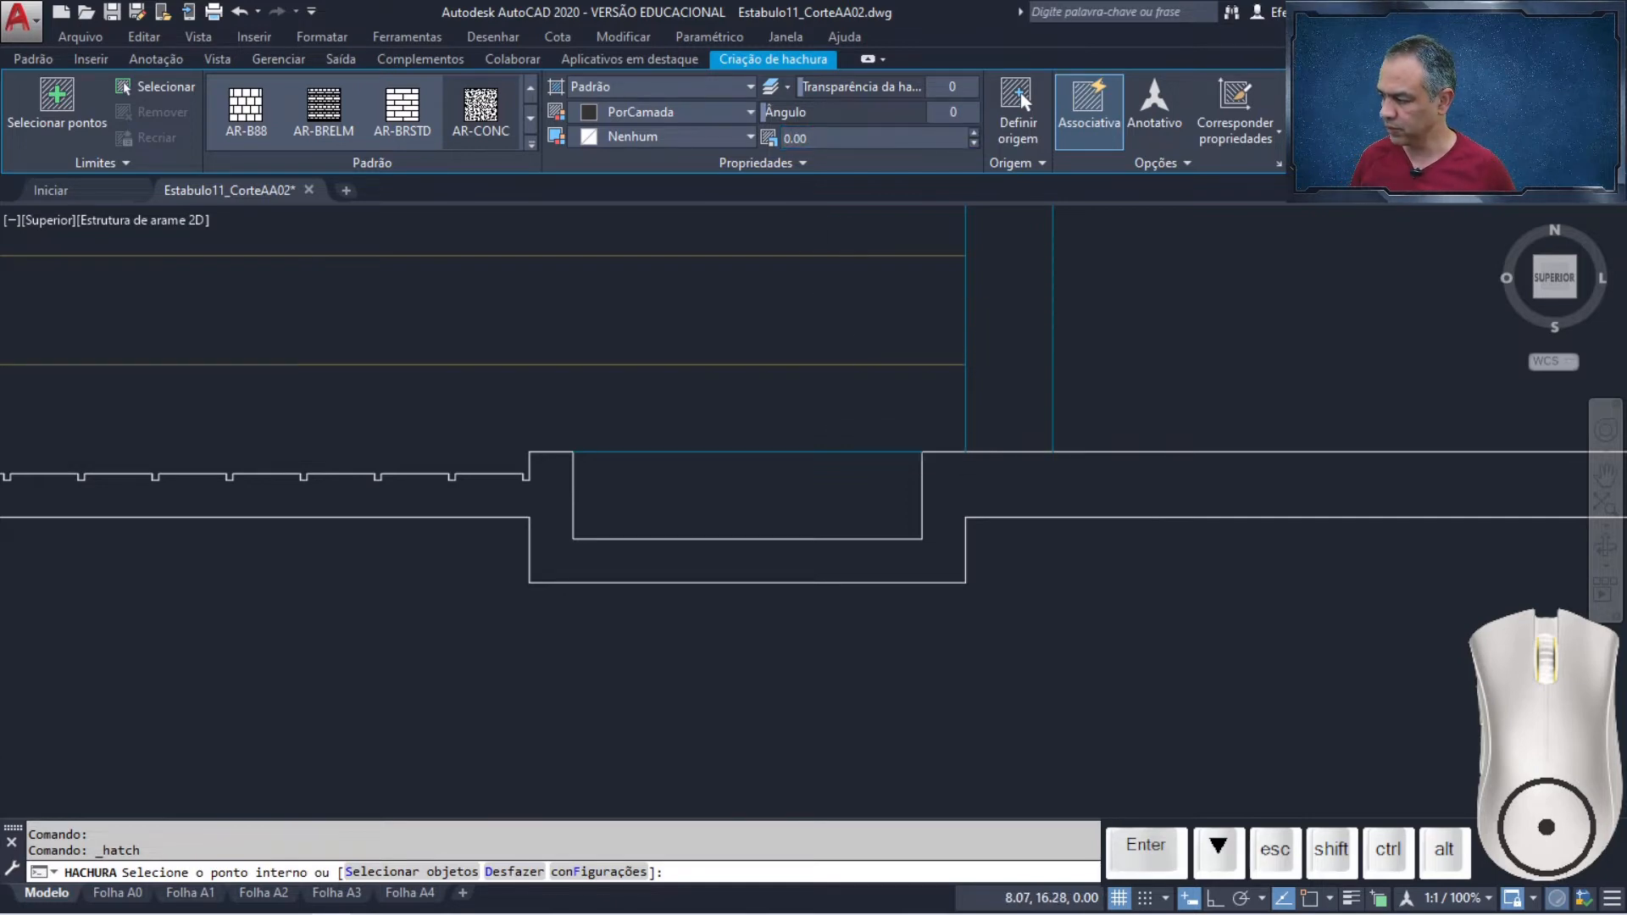
scroll(911, 446, "down", 5)
left_click(947, 451)
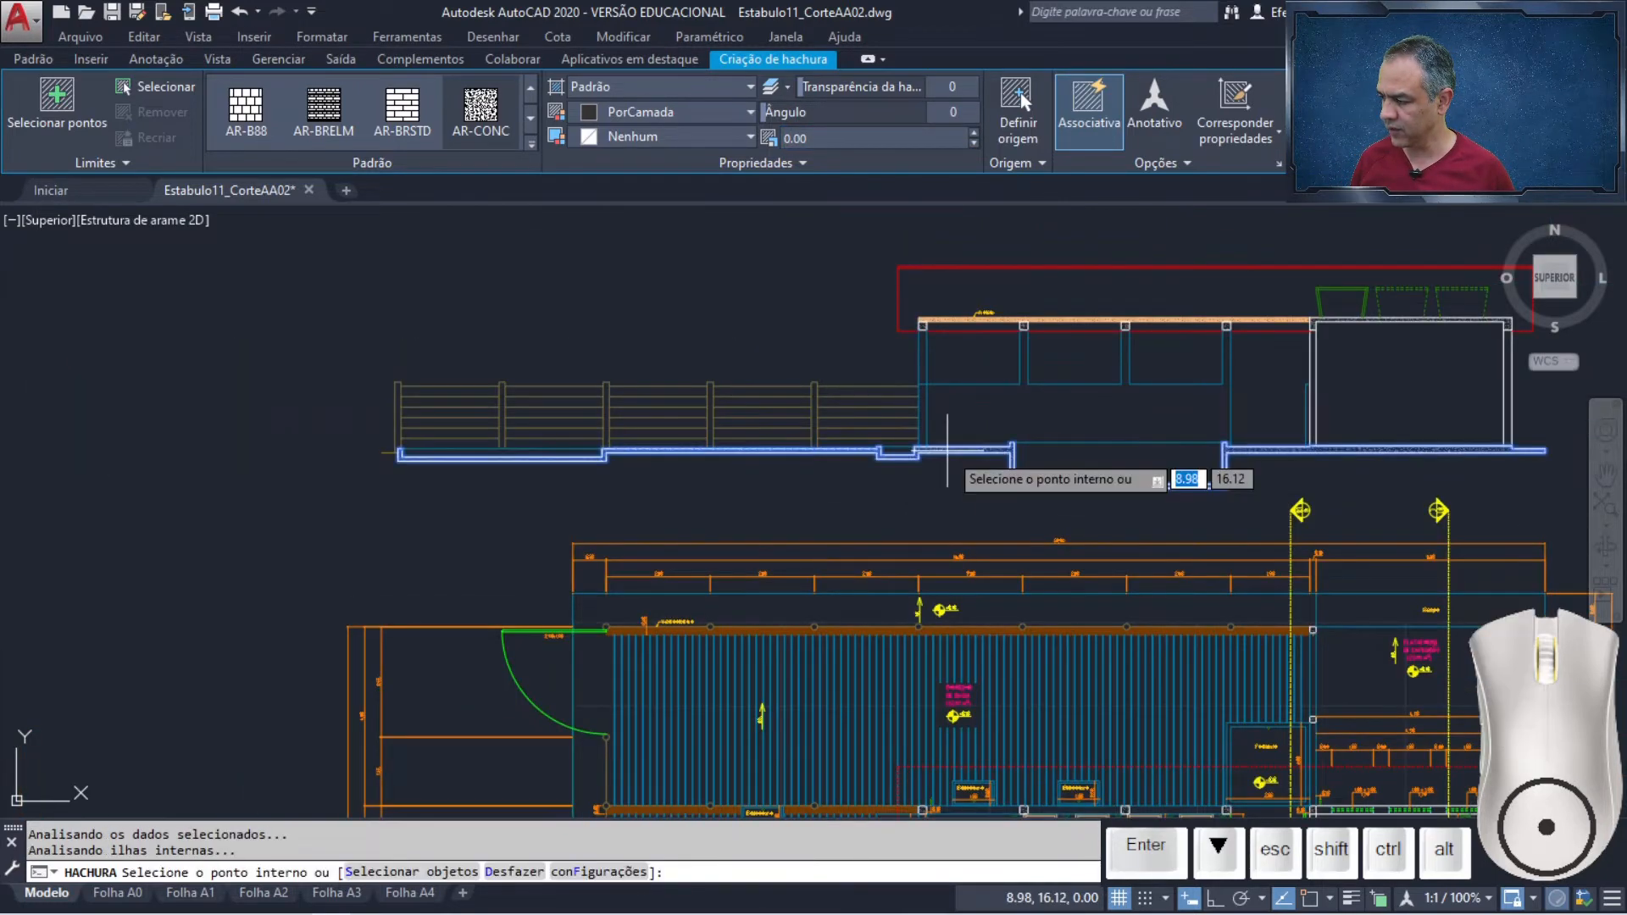
key("Return")
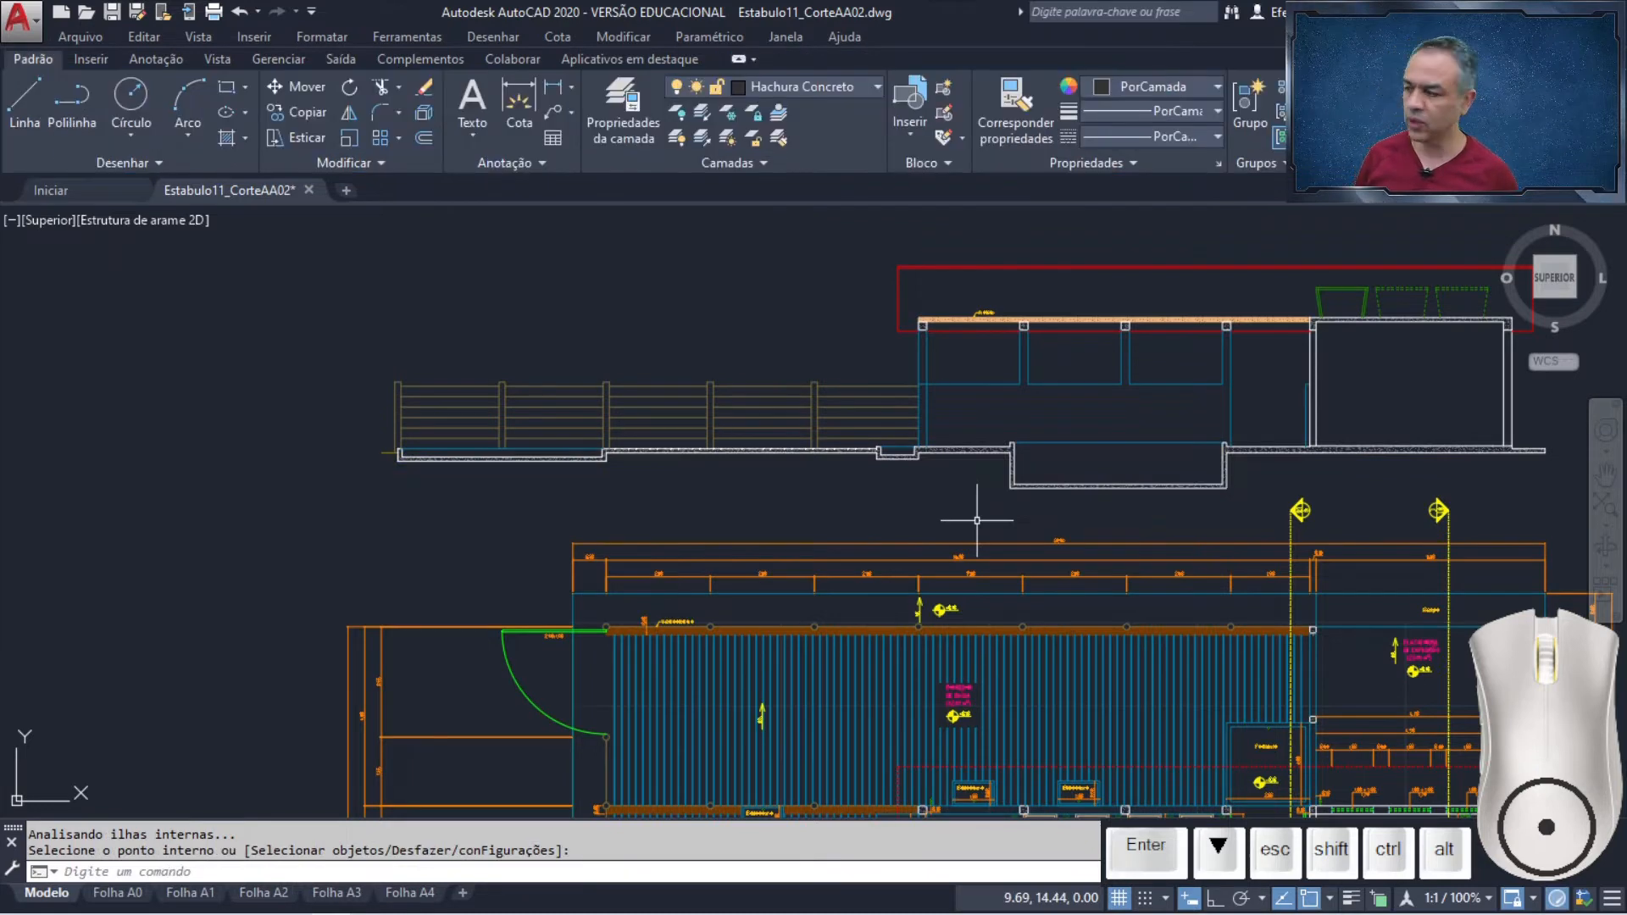
On the Terreno layer, draw a polyline from the slab's left end down to the pit's bottom level and across to the pit's lower-left corner
left_click(857, 92)
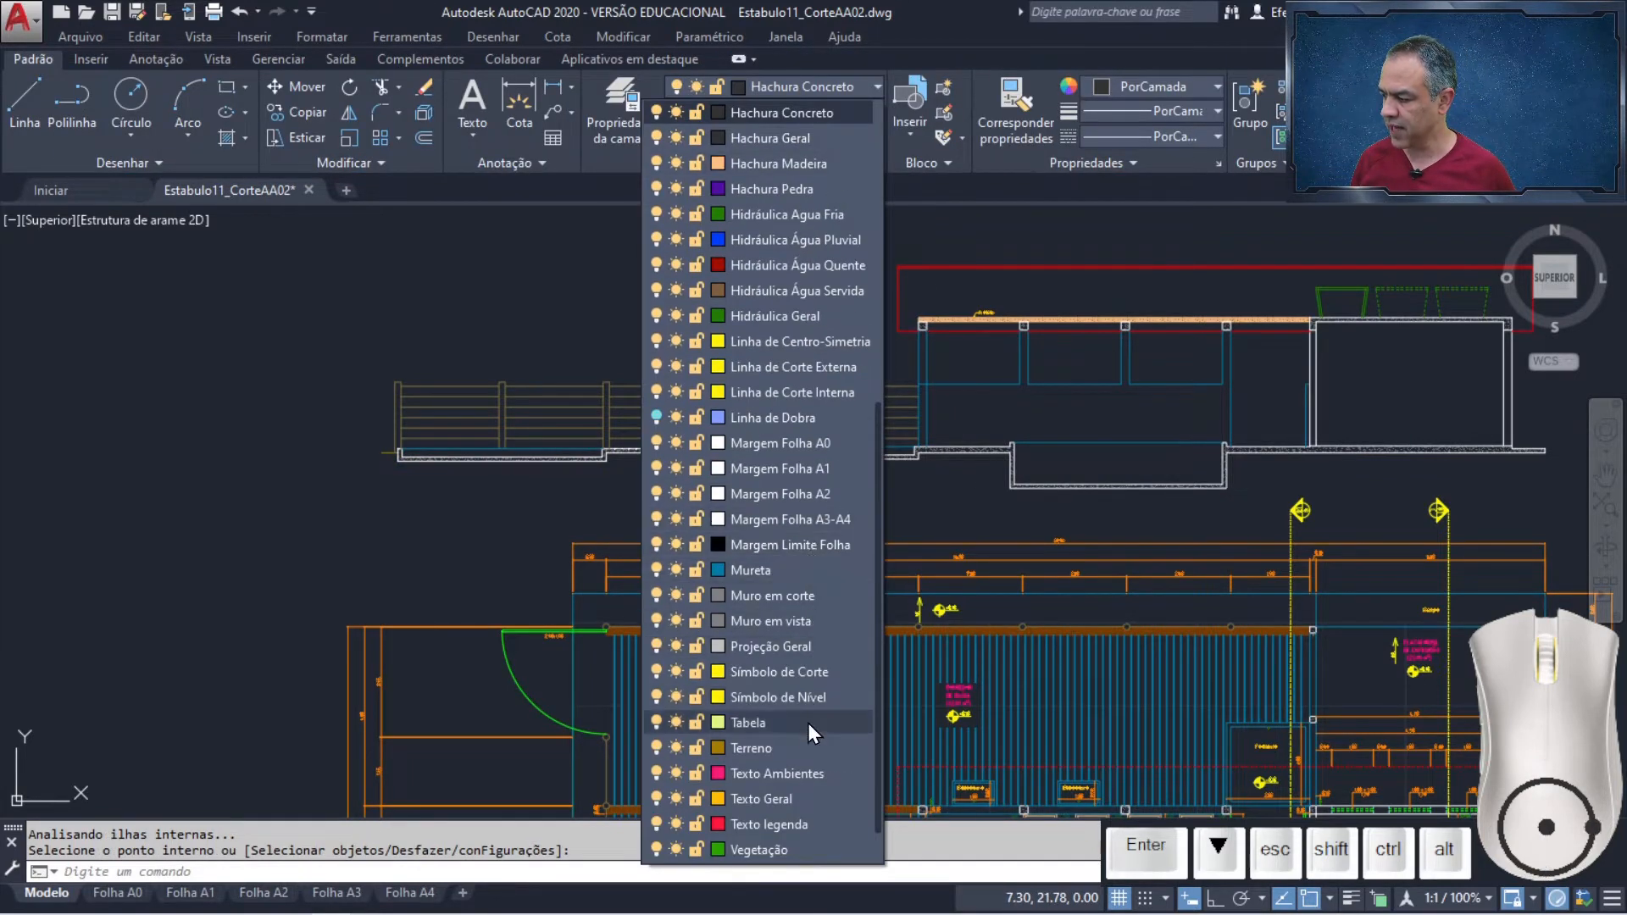
left_click(805, 748)
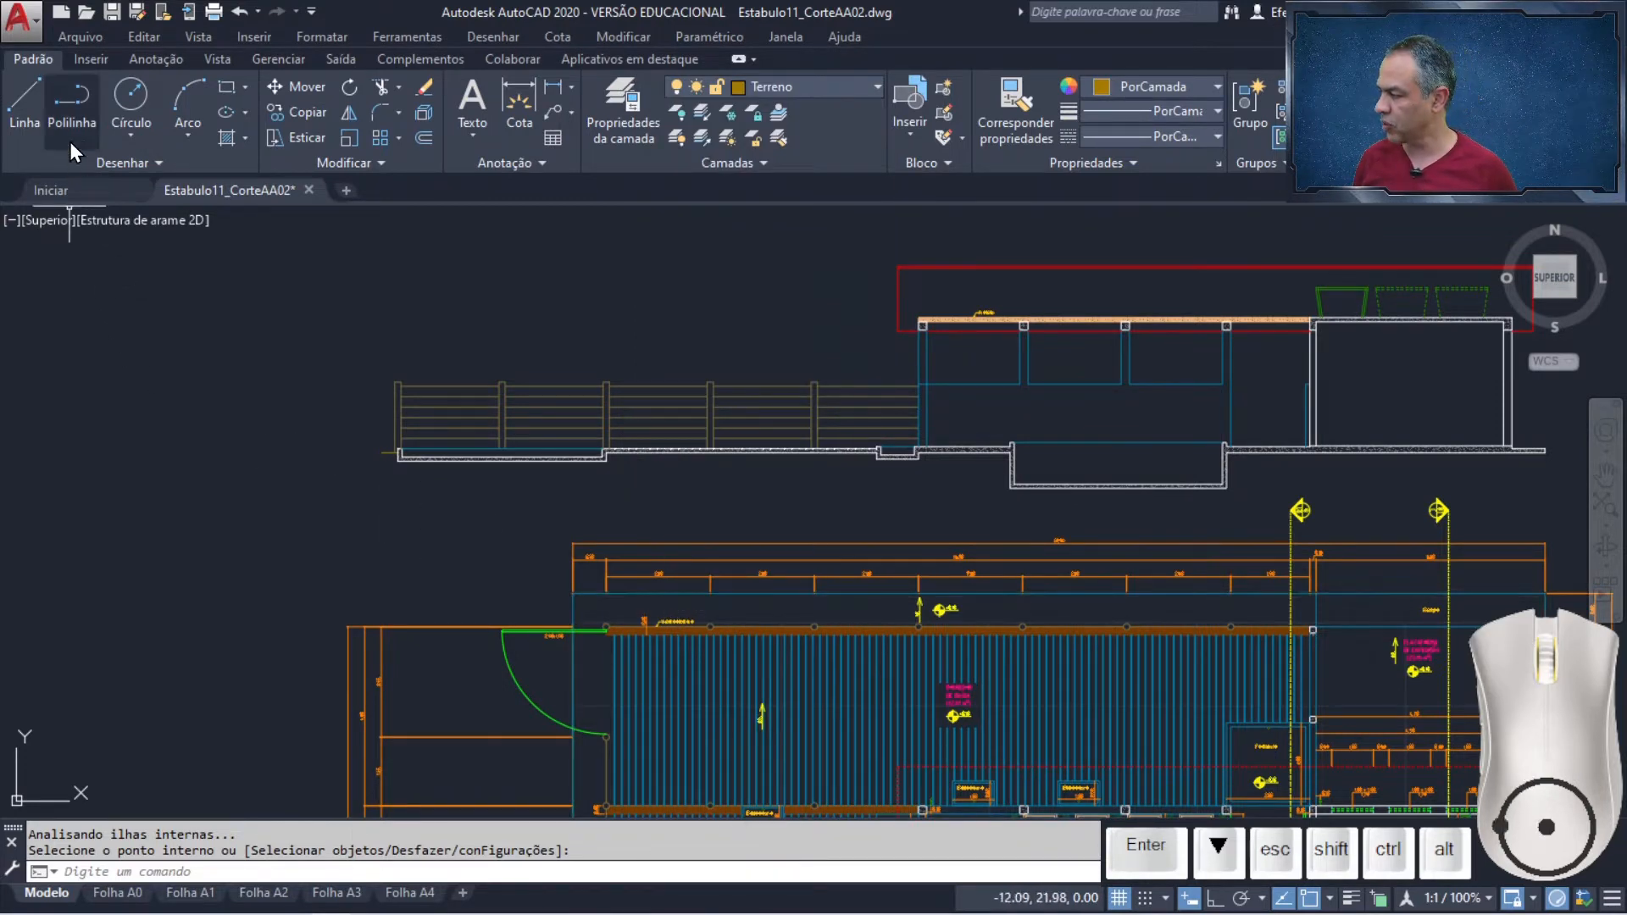
left_click(67, 116)
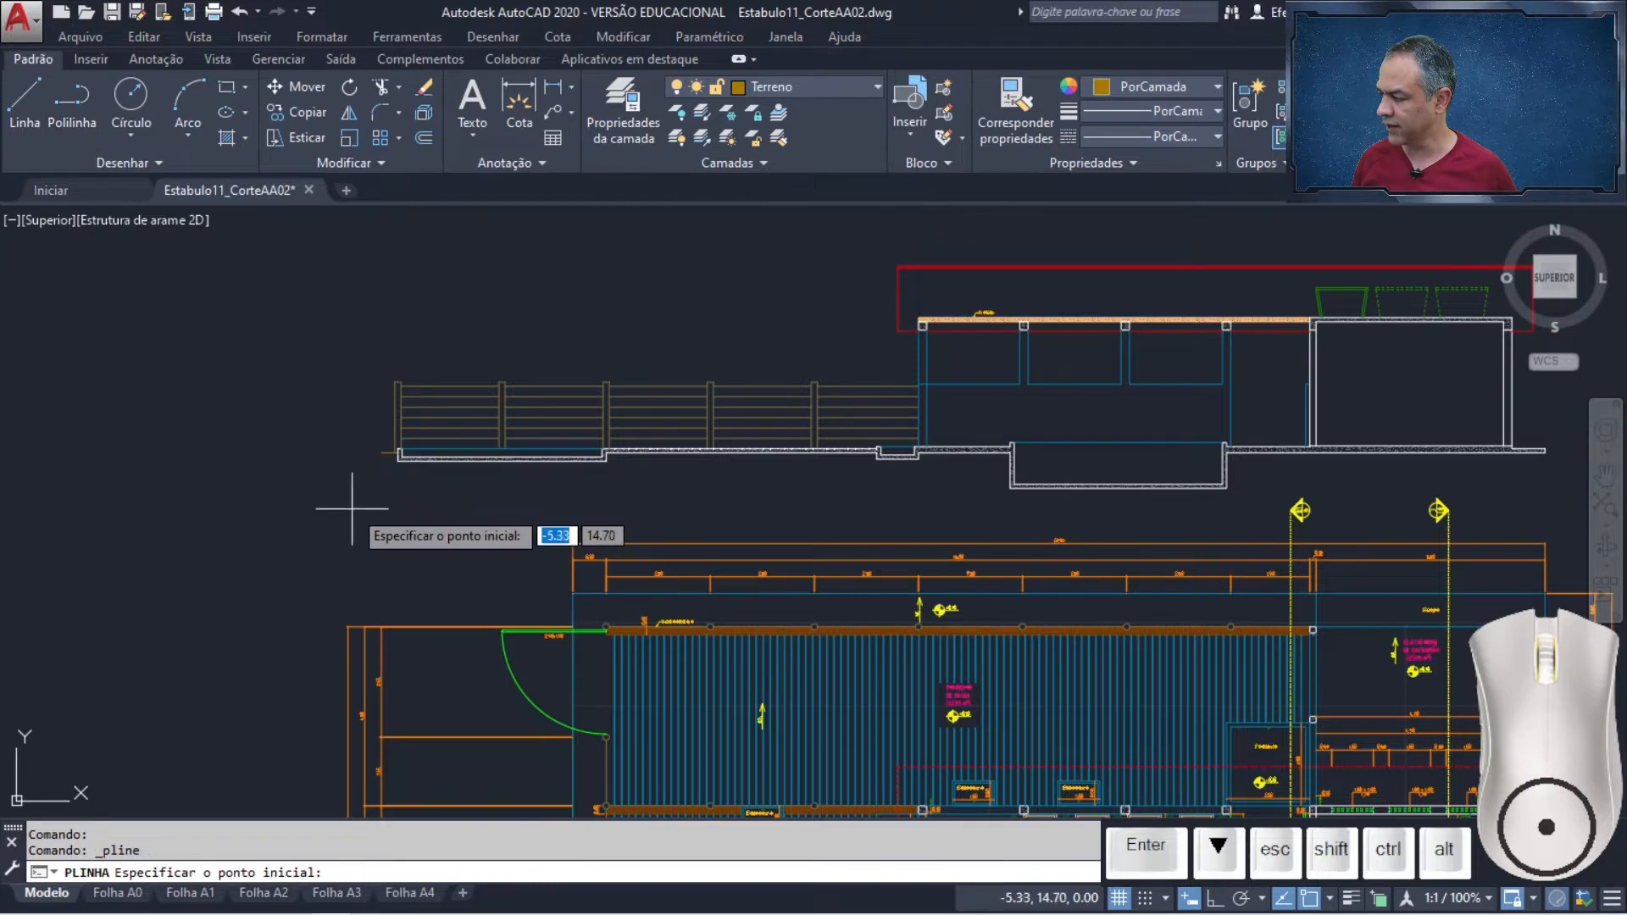
left_click(382, 453)
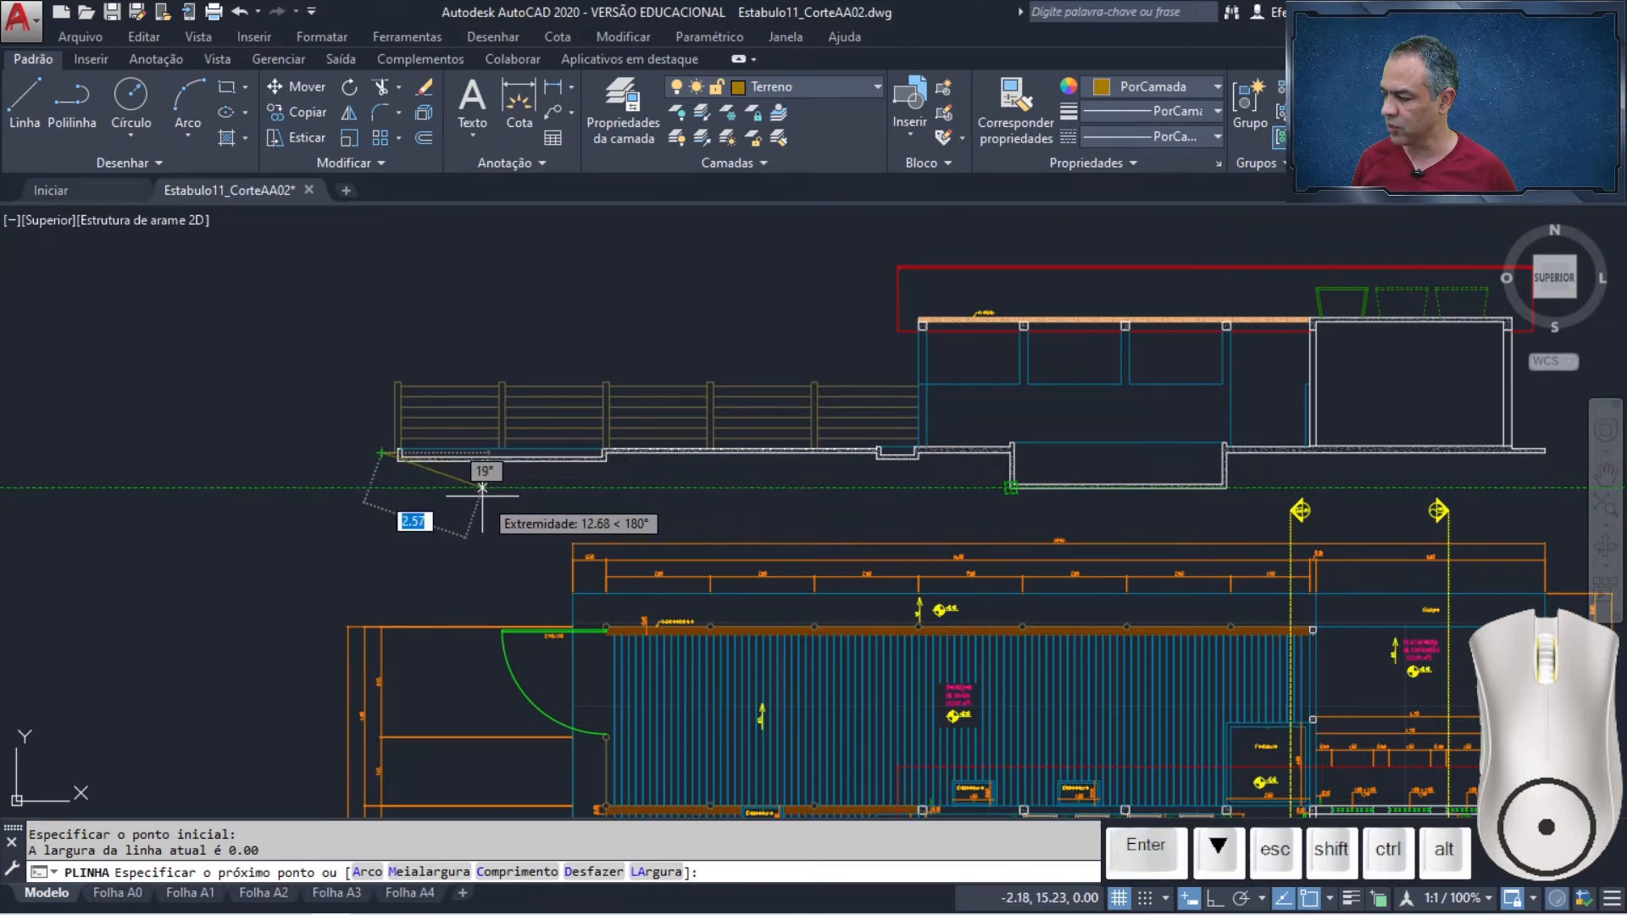
left_click(382, 487)
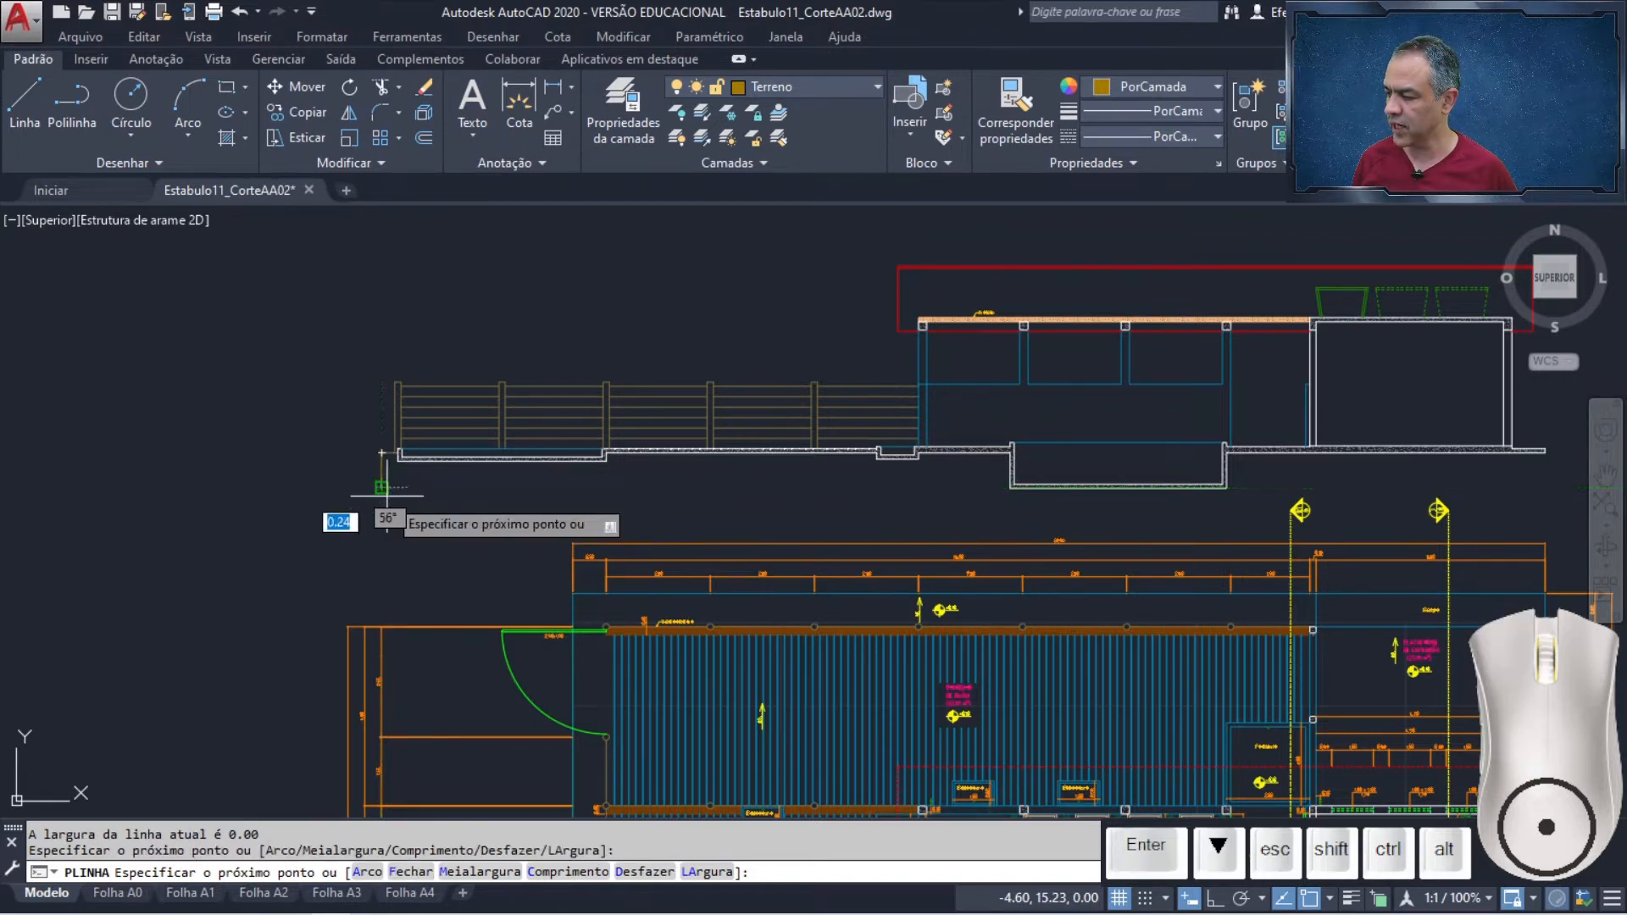
left_click(1003, 486)
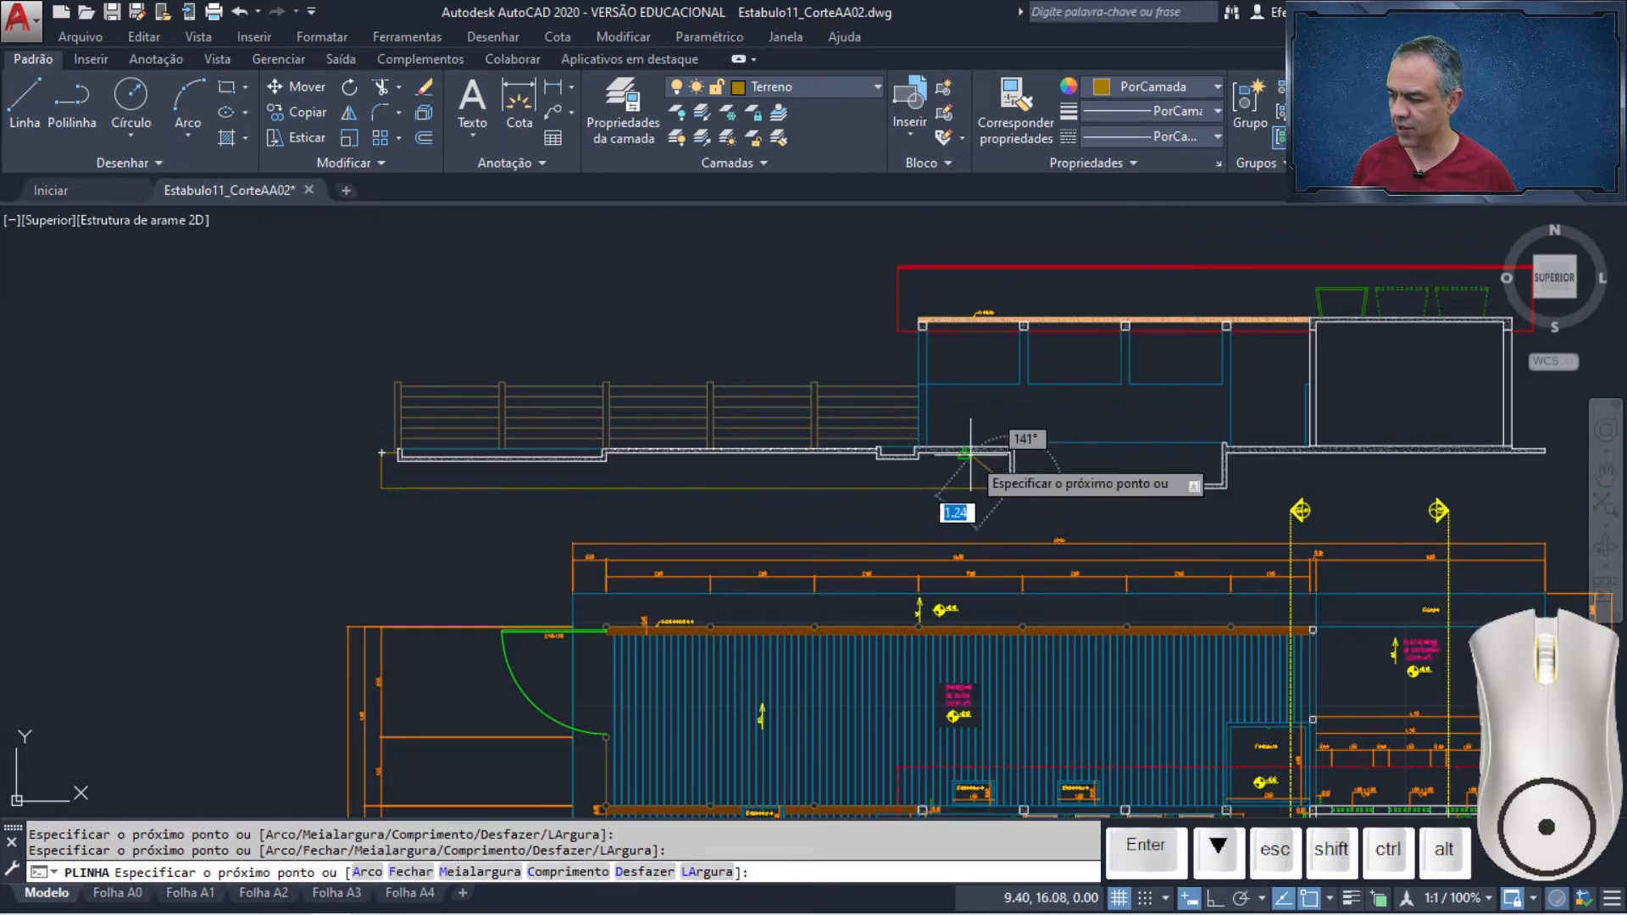
key("Return")
Draw a polyline from the pit's lower-right corner 7.65 to the right, then 0.85 up to the slab's right end
key("Return")
middle_click_drag(1305, 455, 686, 430)
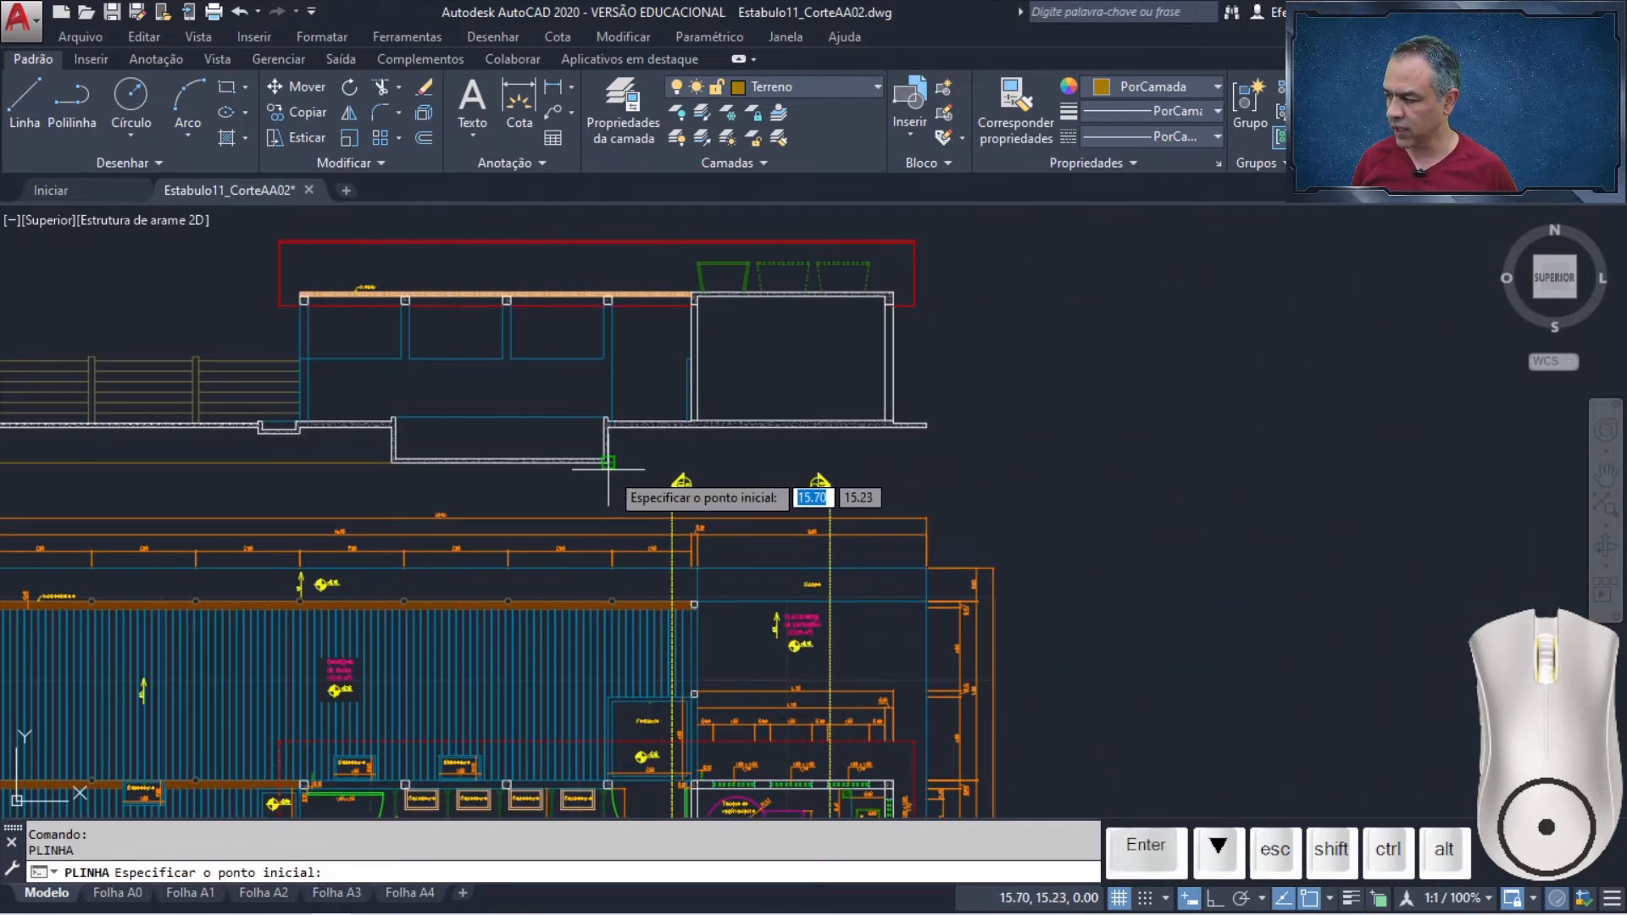
left_click(607, 463)
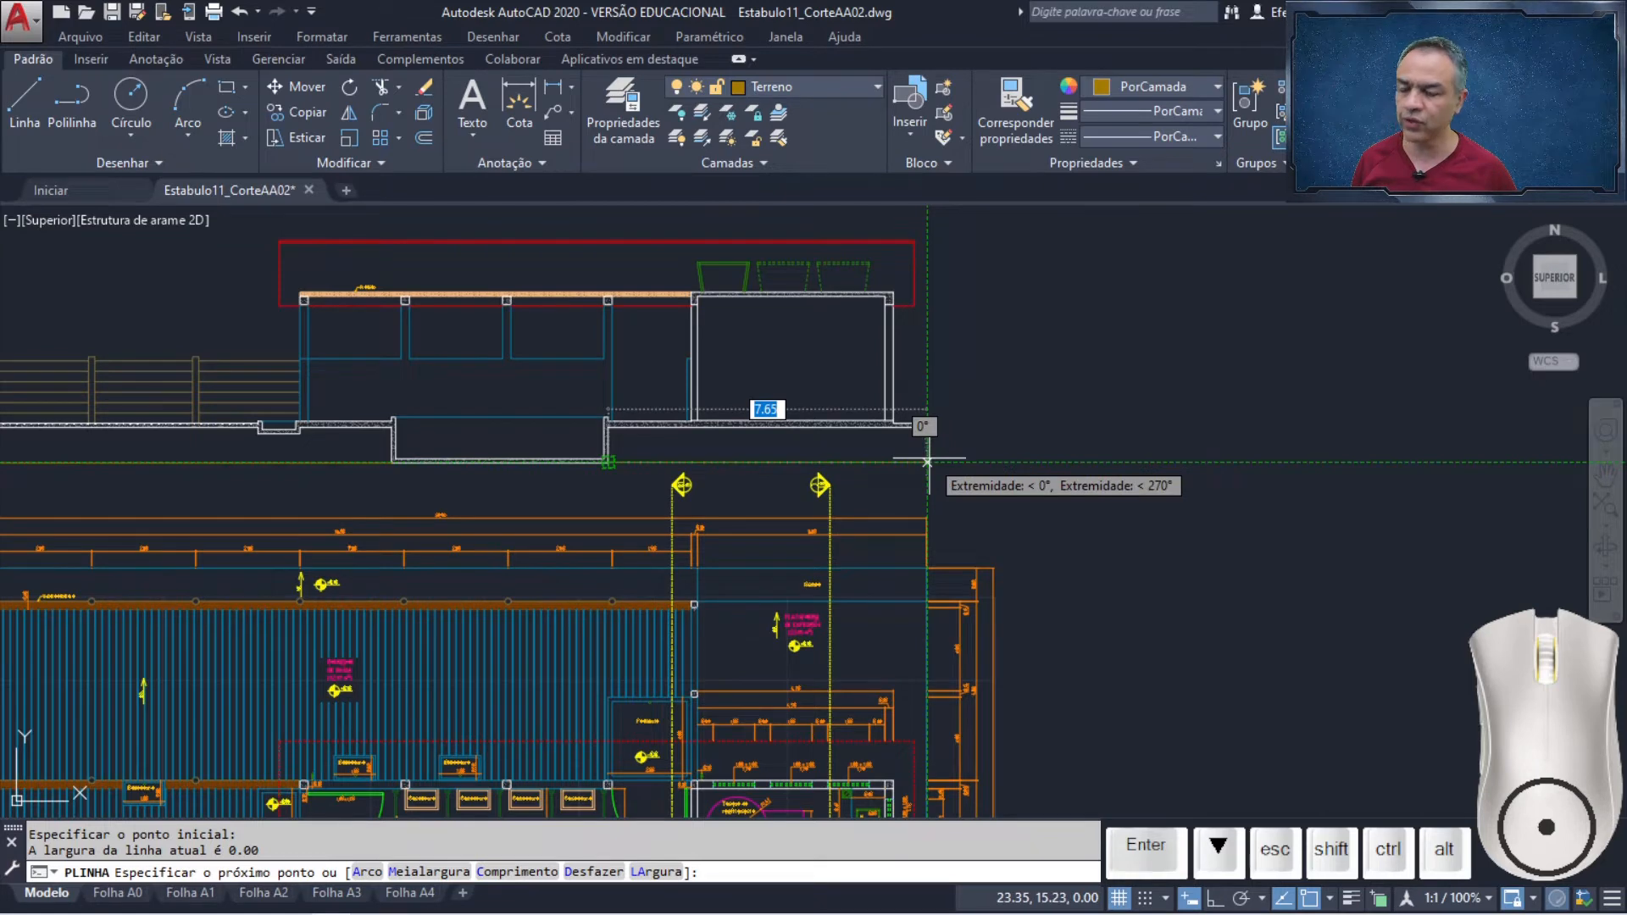
left_click(927, 461)
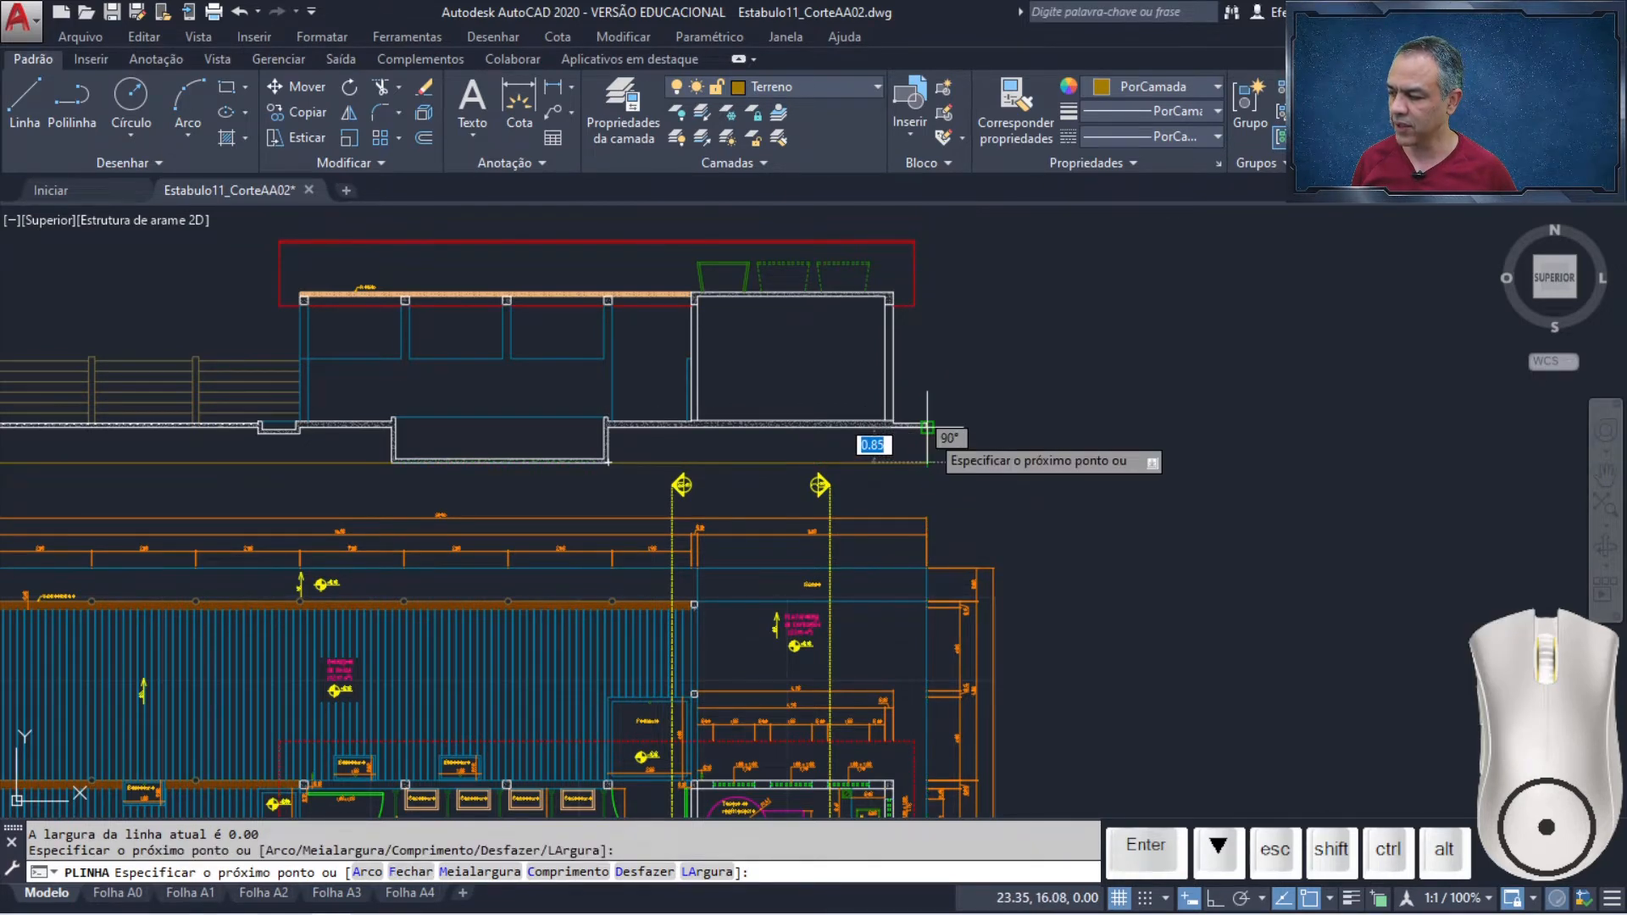
left_click(928, 462)
key("Return")
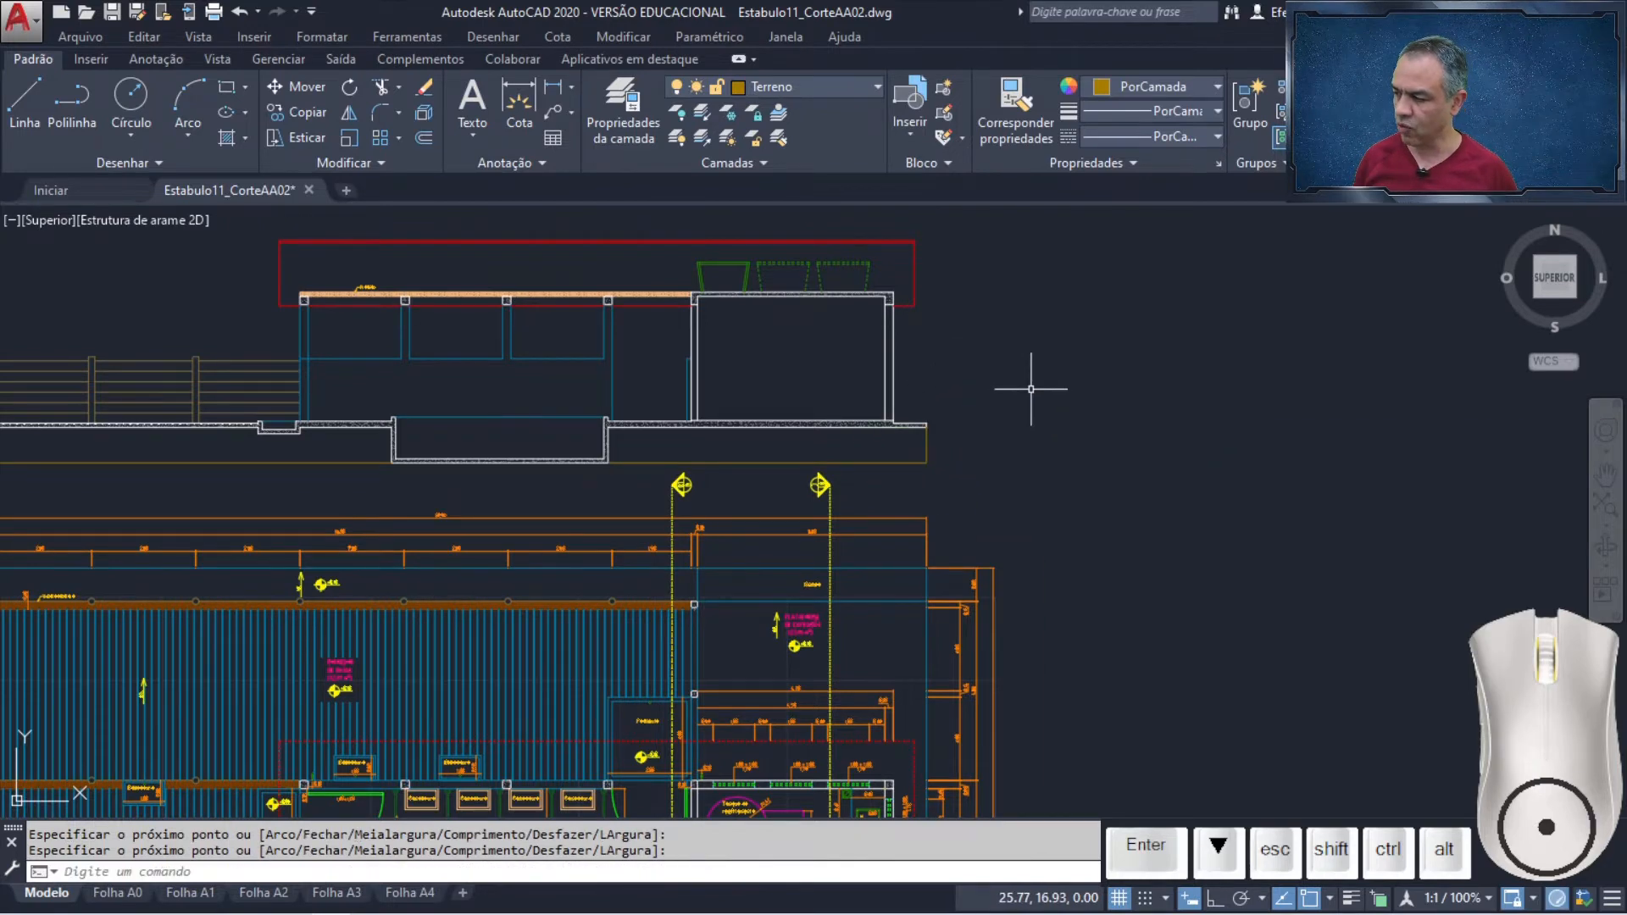
Hatch the terrain areas on both sides of the pit with the EARTH pattern at angle 45 and scale 0.02
mouse_move(1039, 382)
middle_mouse_down()
mouse_move(1267, 359)
mouse_move(1288, 379)
middle_mouse_up()
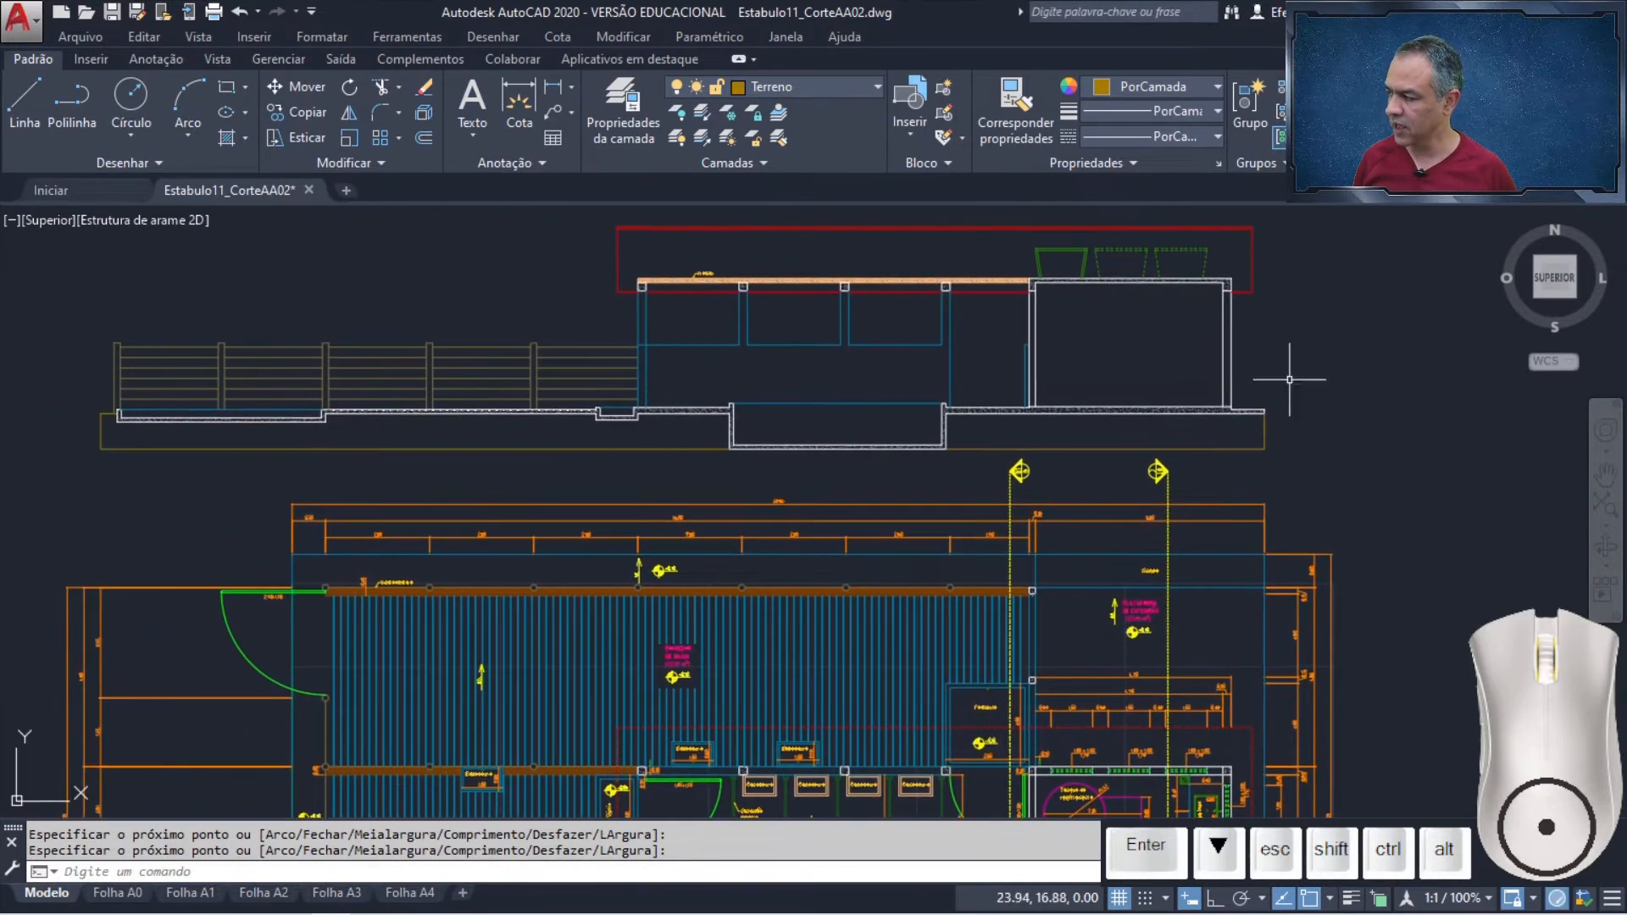
left_click(227, 139)
left_click(532, 144)
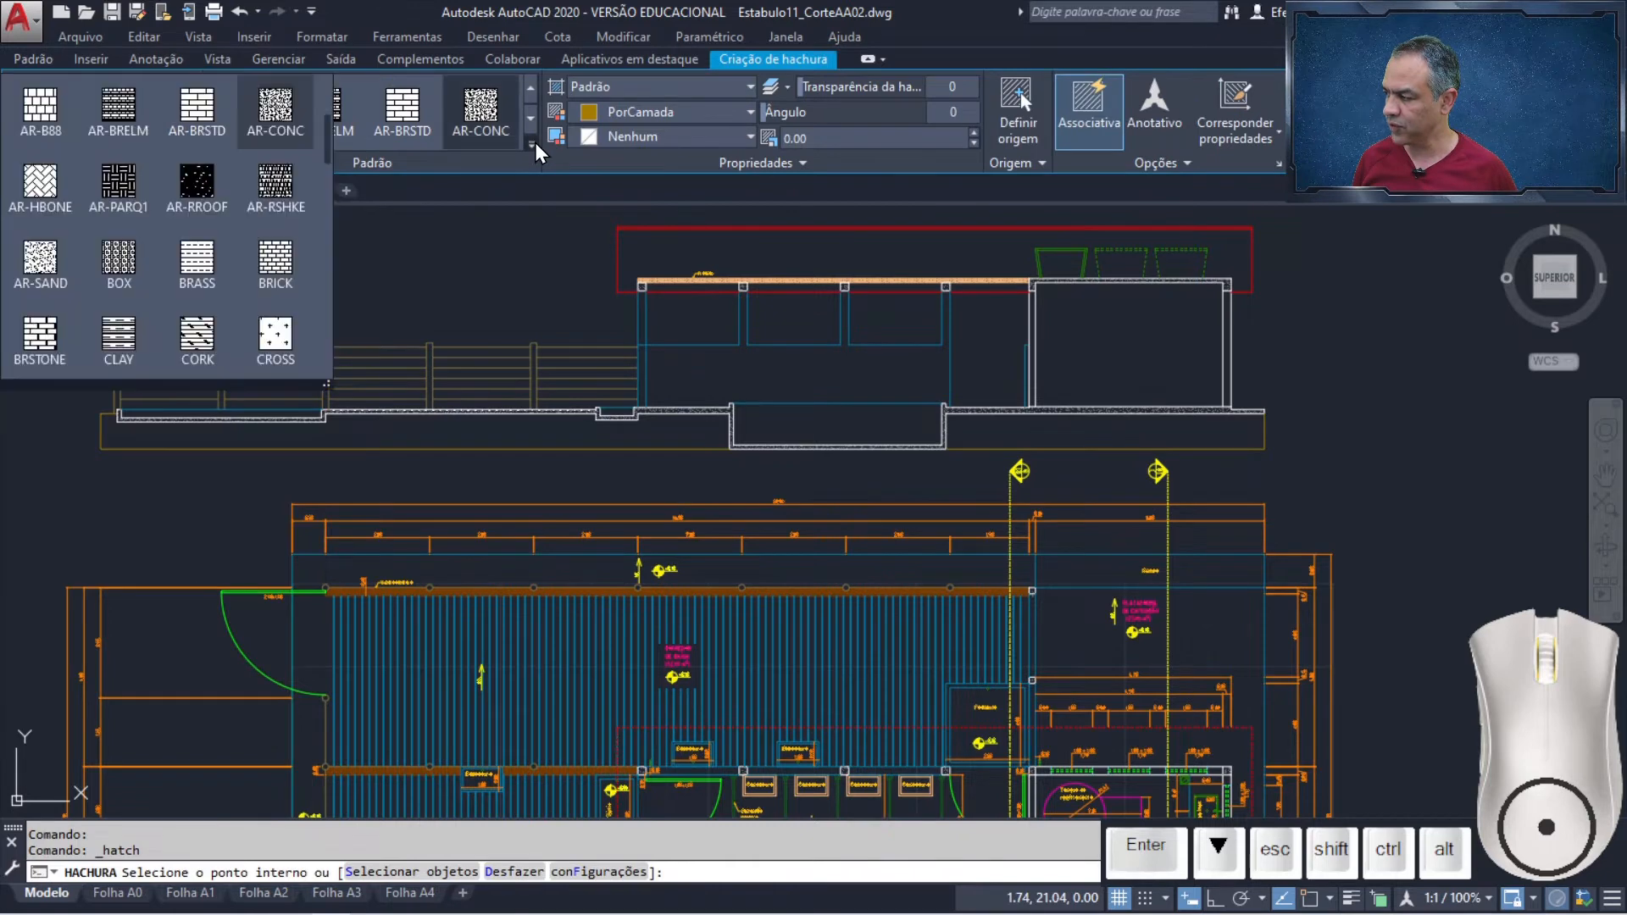
scroll(305, 229, "down", 2)
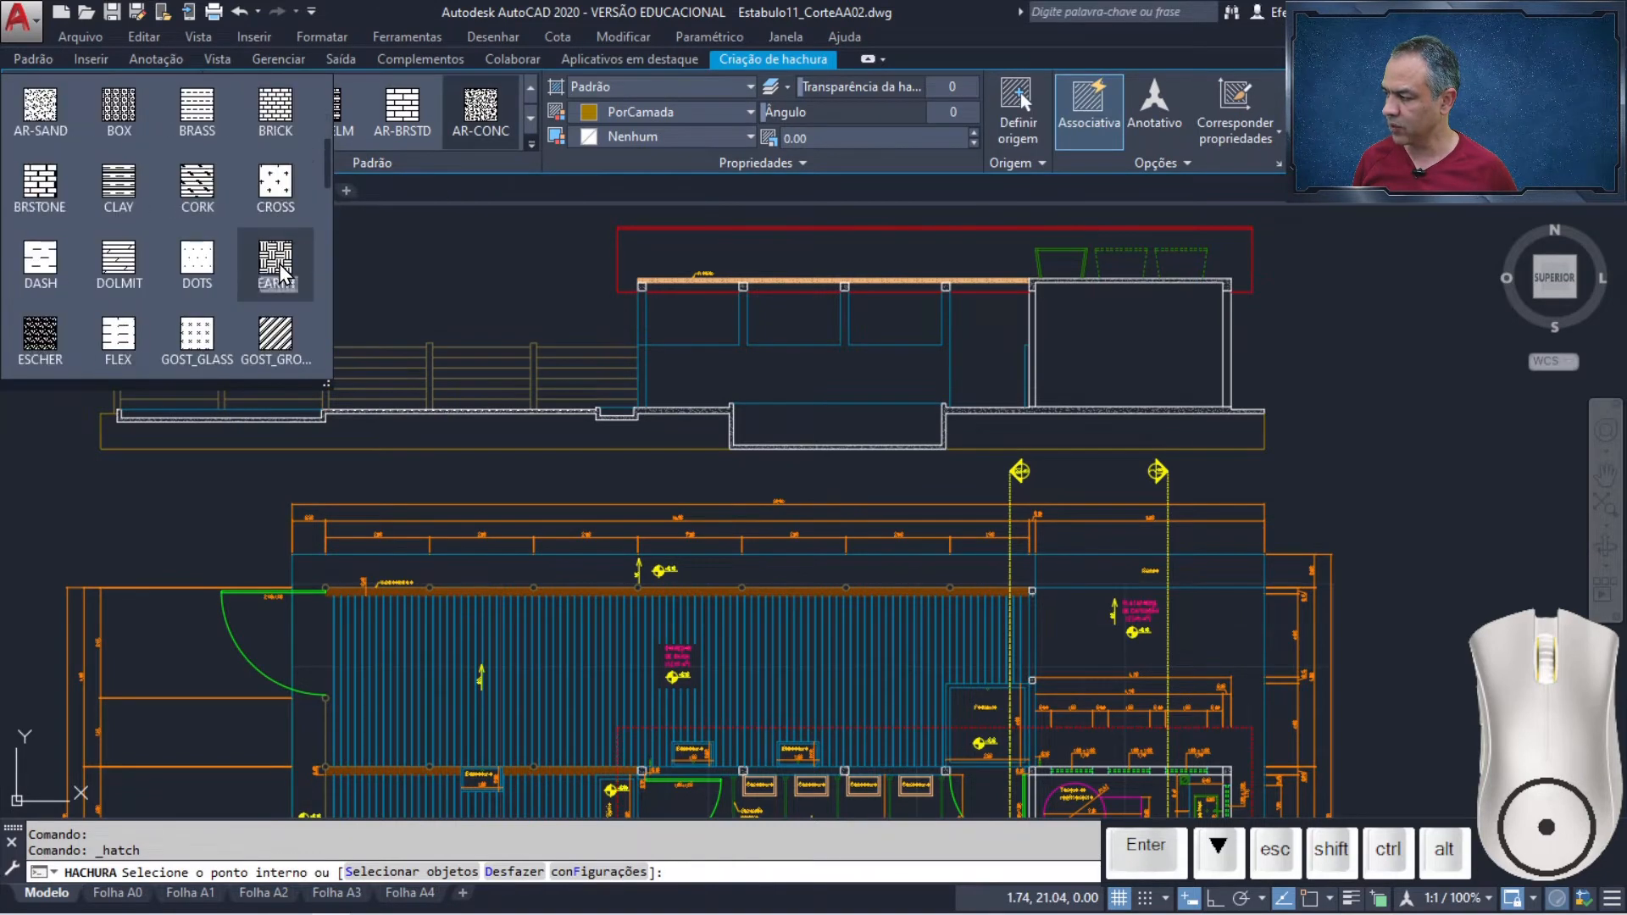
left_click(280, 275)
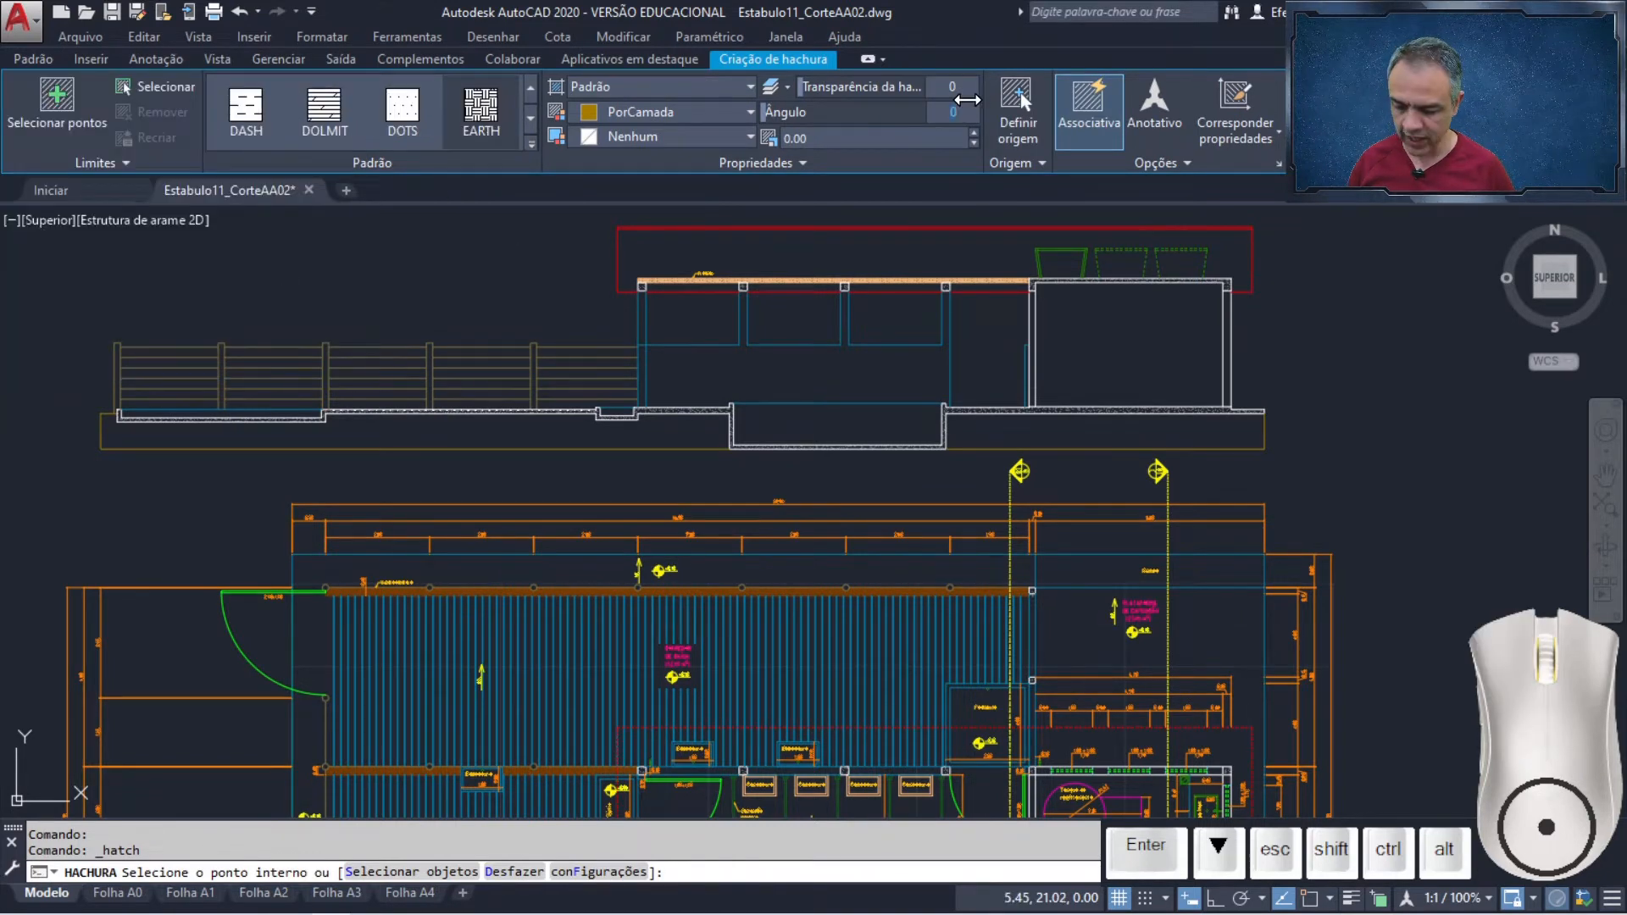
type("45")
key("Return")
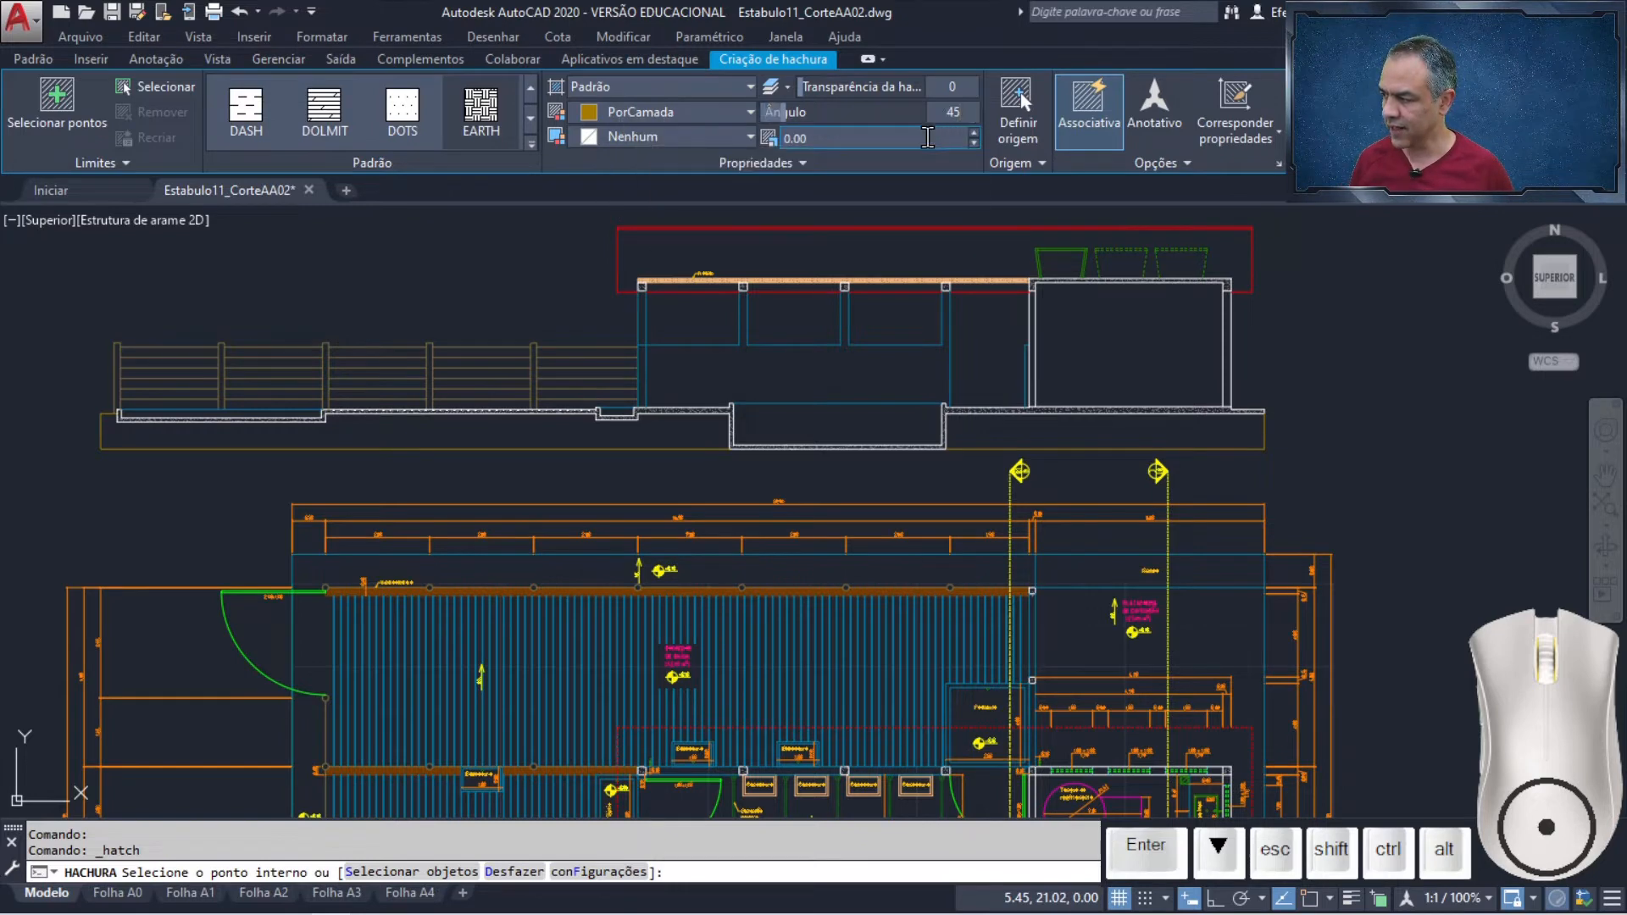
left_click(927, 138)
type("0.02")
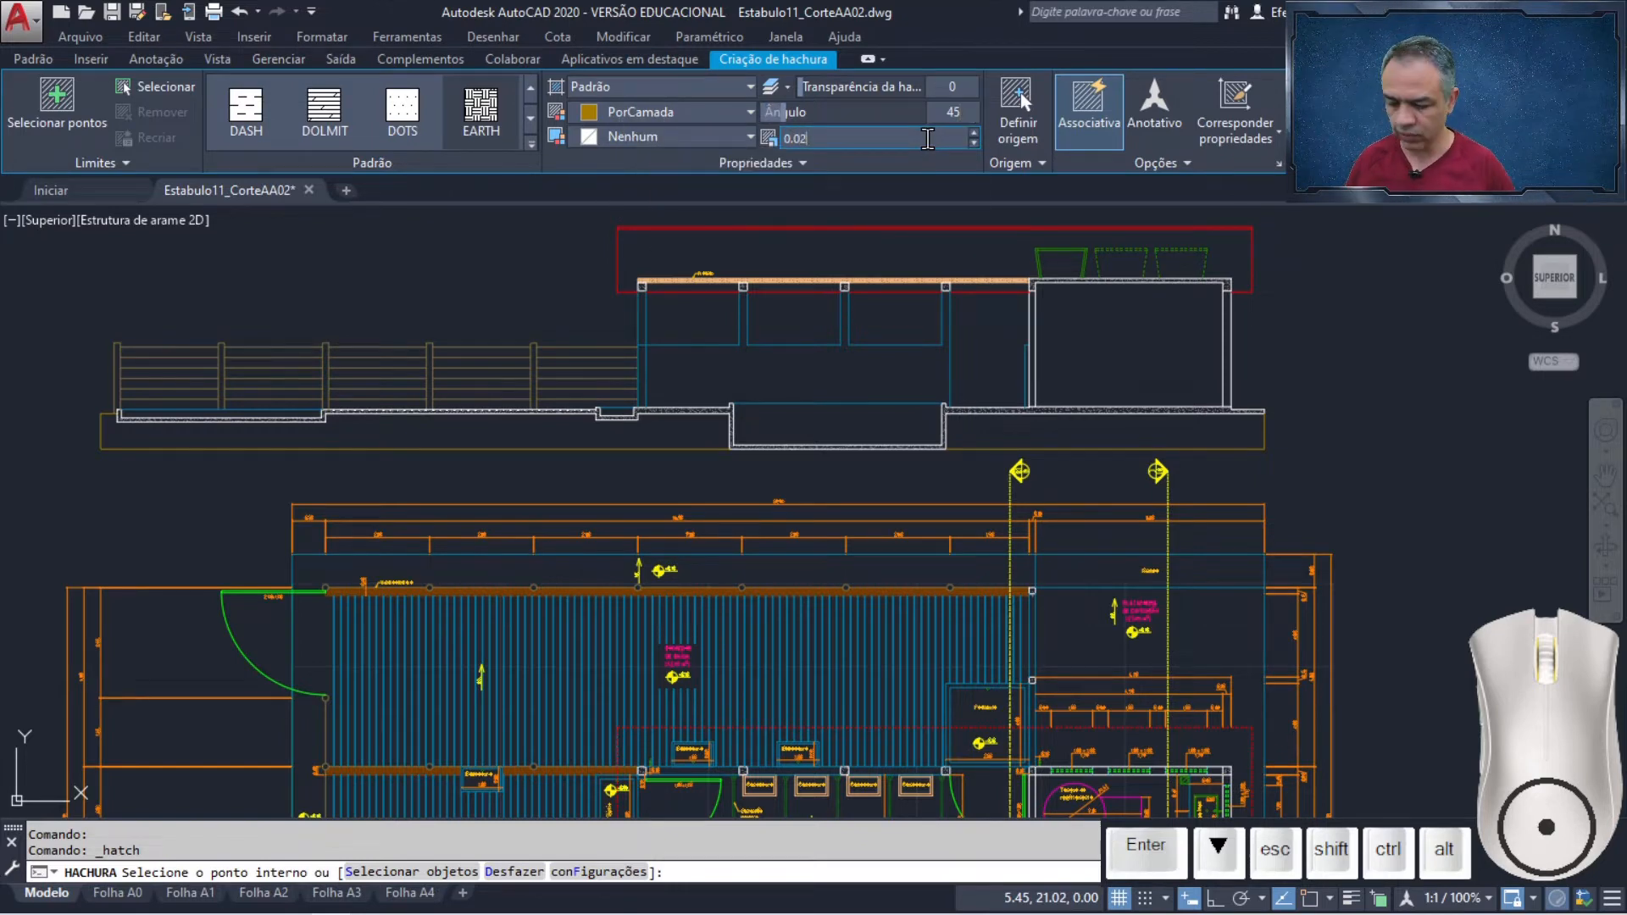
key("Return")
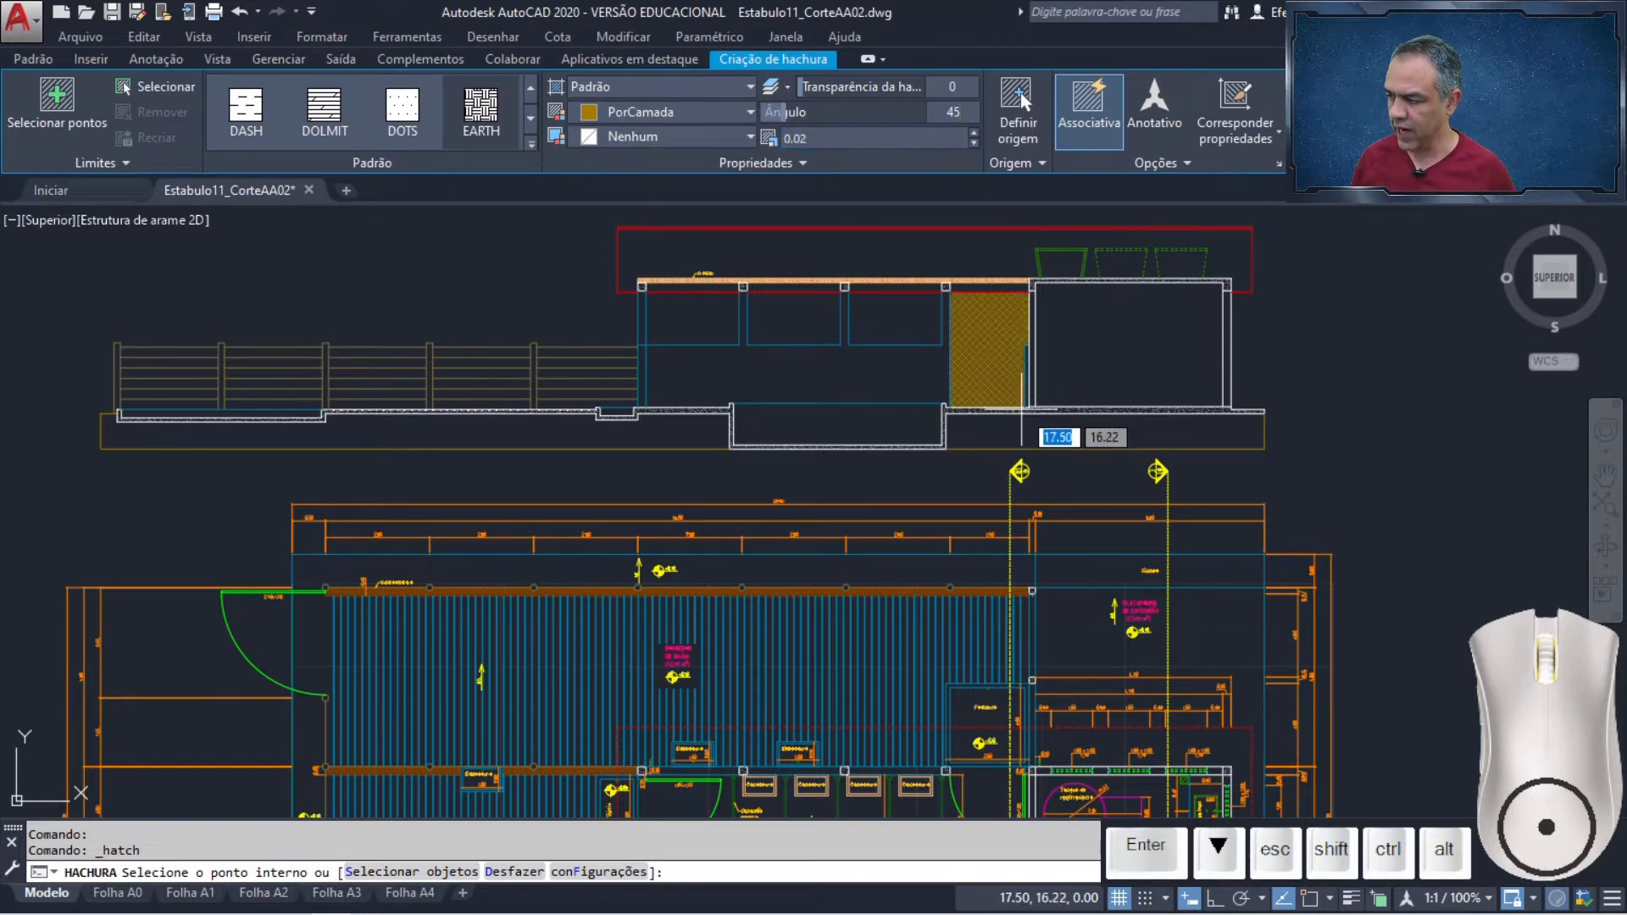
left_click(1056, 429)
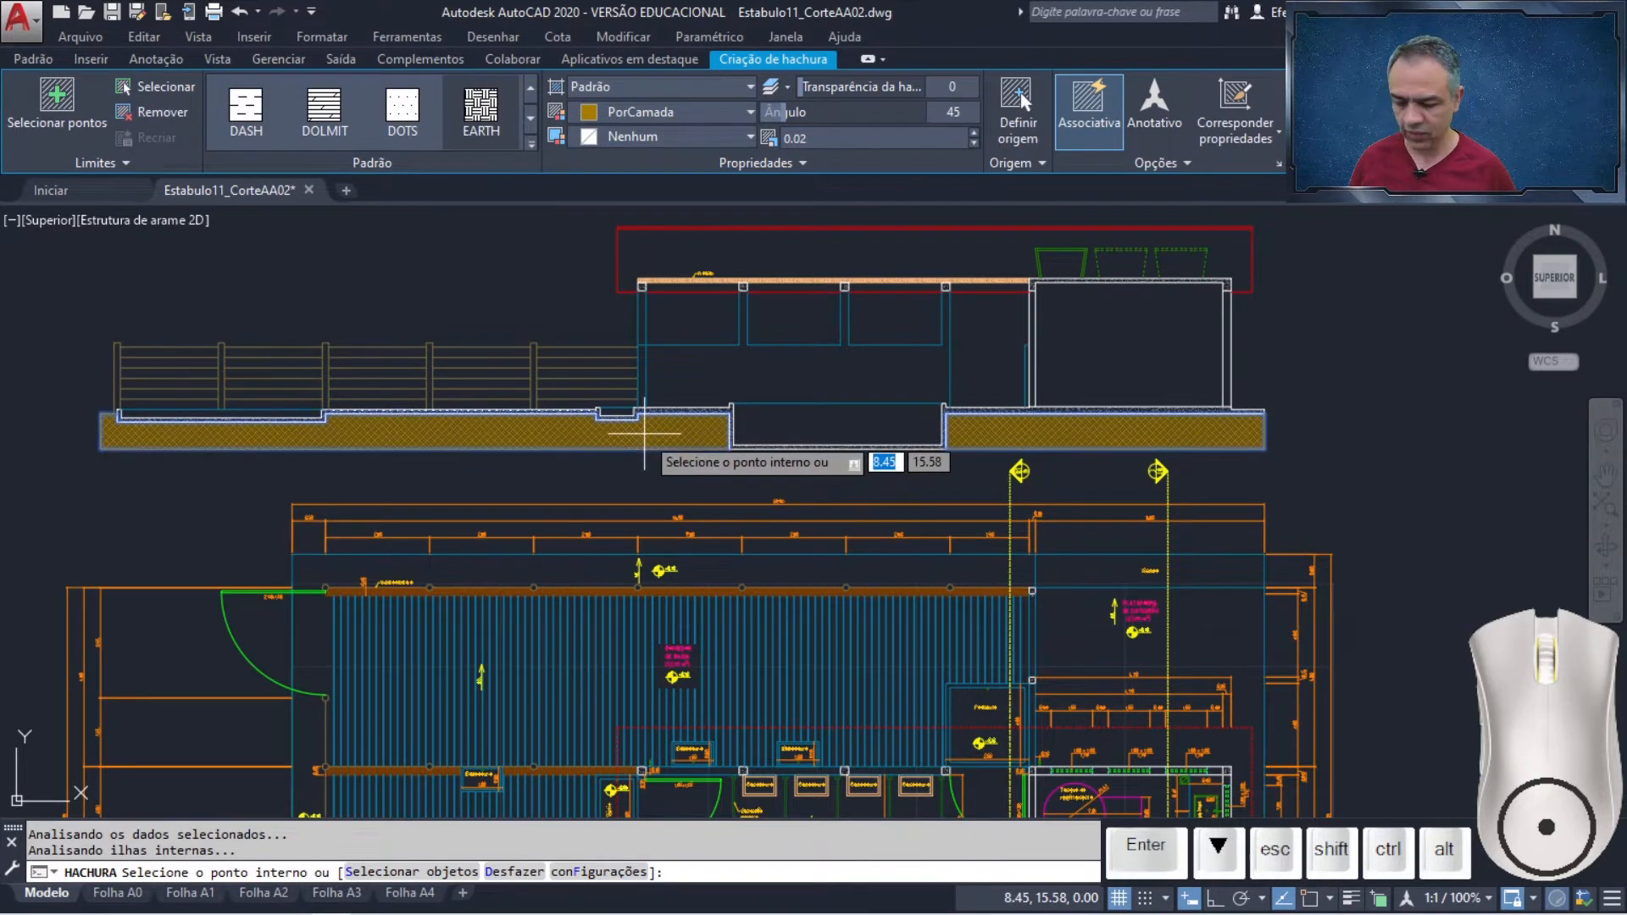
key("Return")
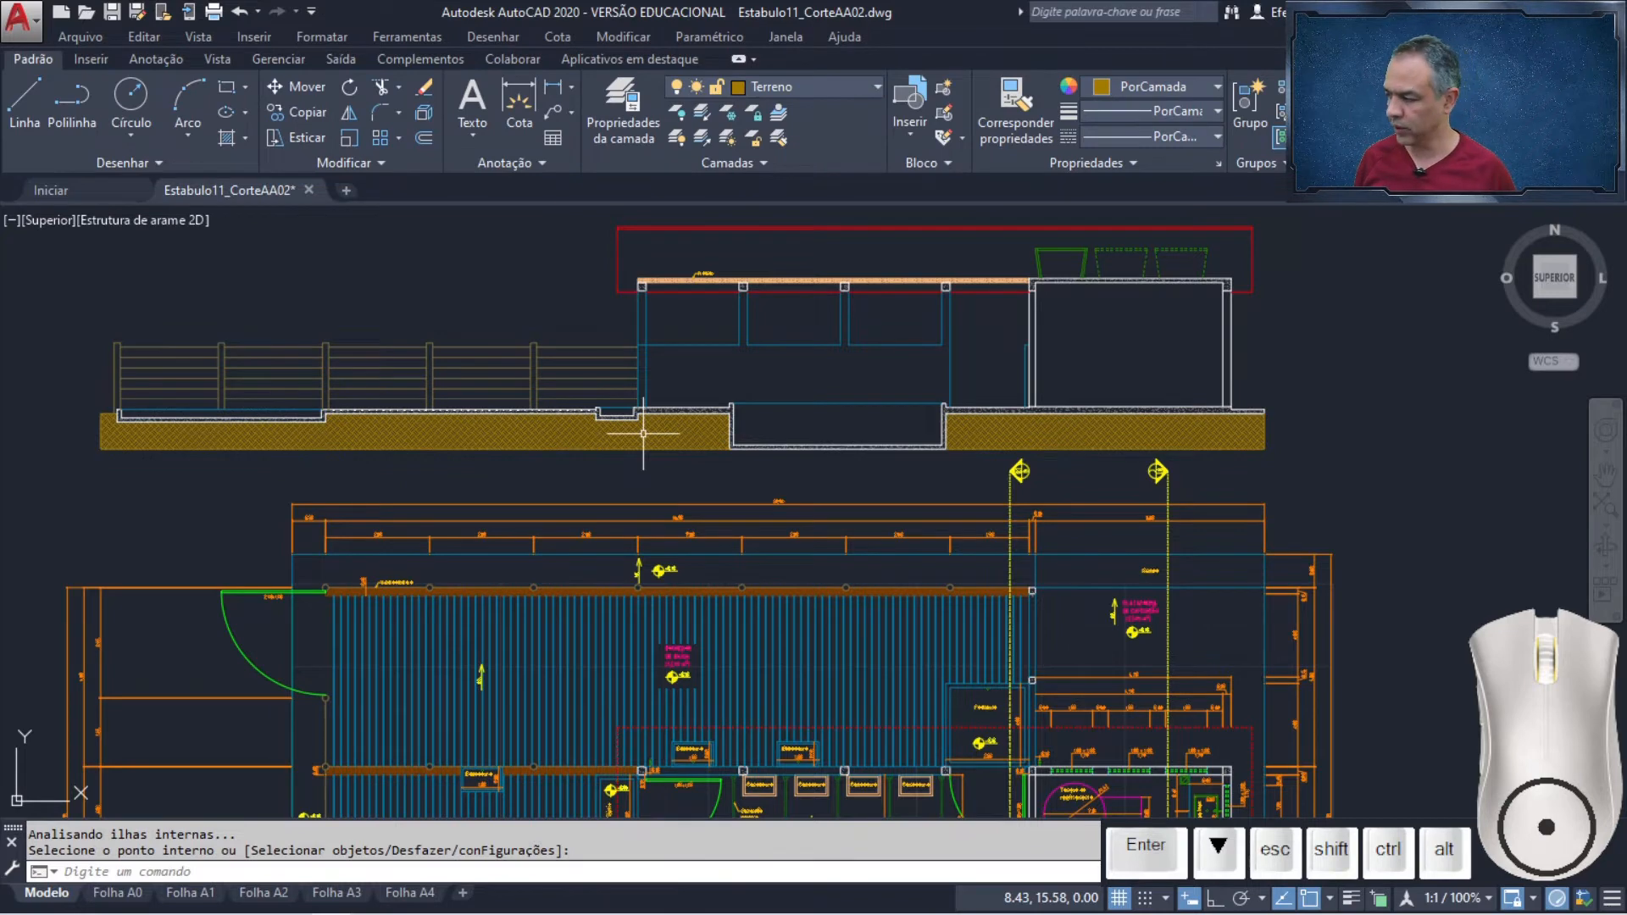
Erase the auxiliary boundary polylines around the terrain hatch in the section
left_click(623, 449)
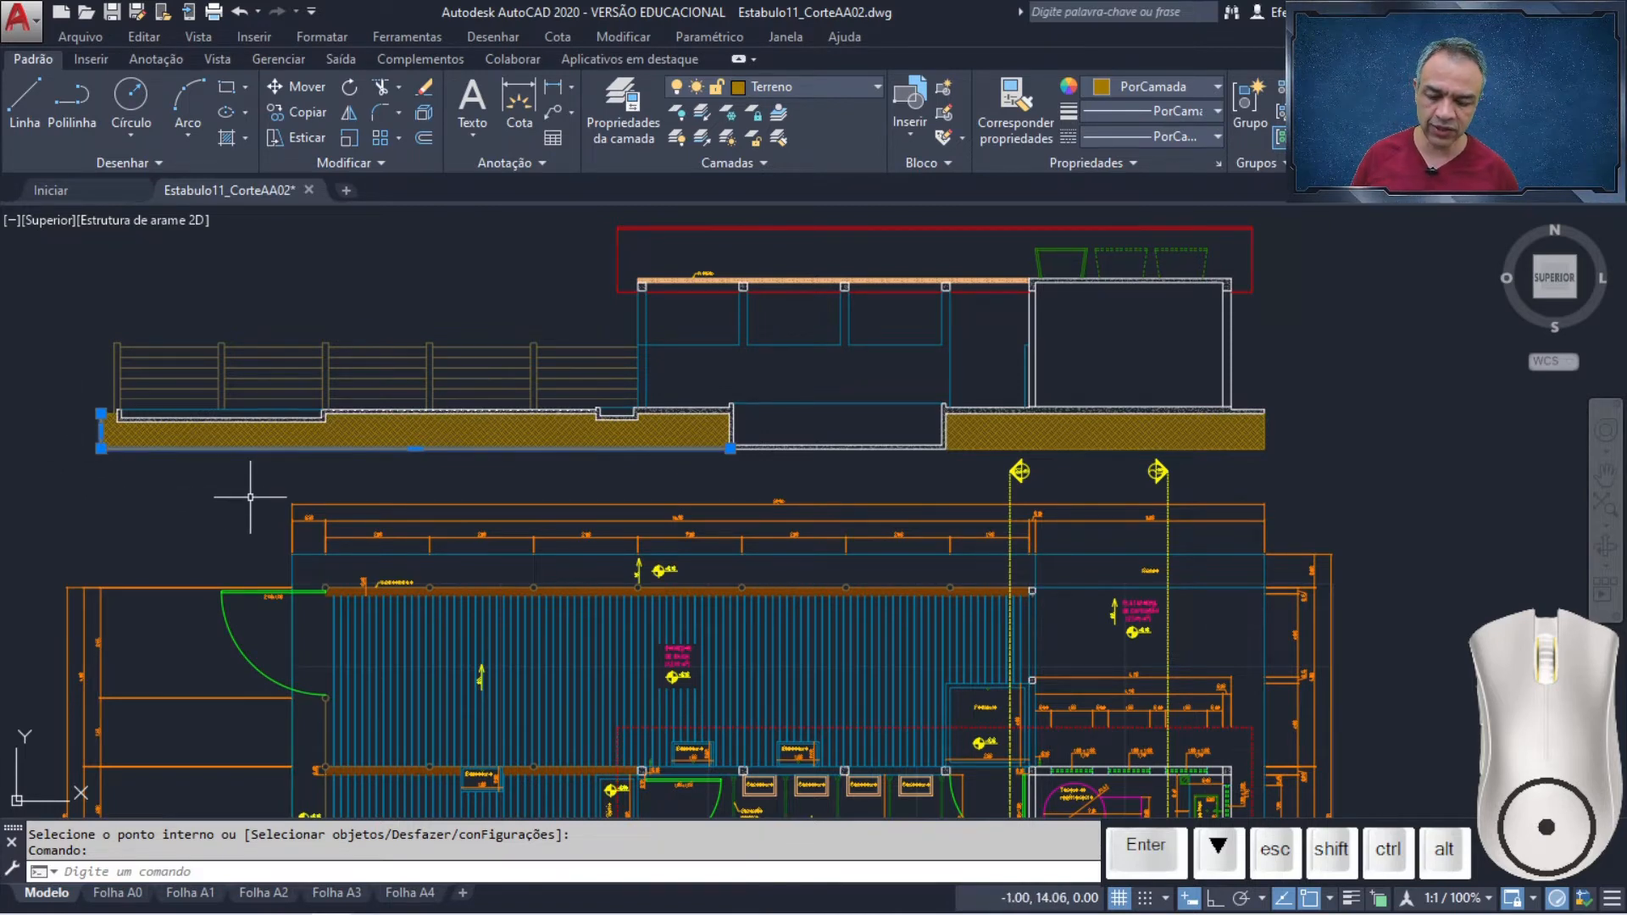
key("Delete")
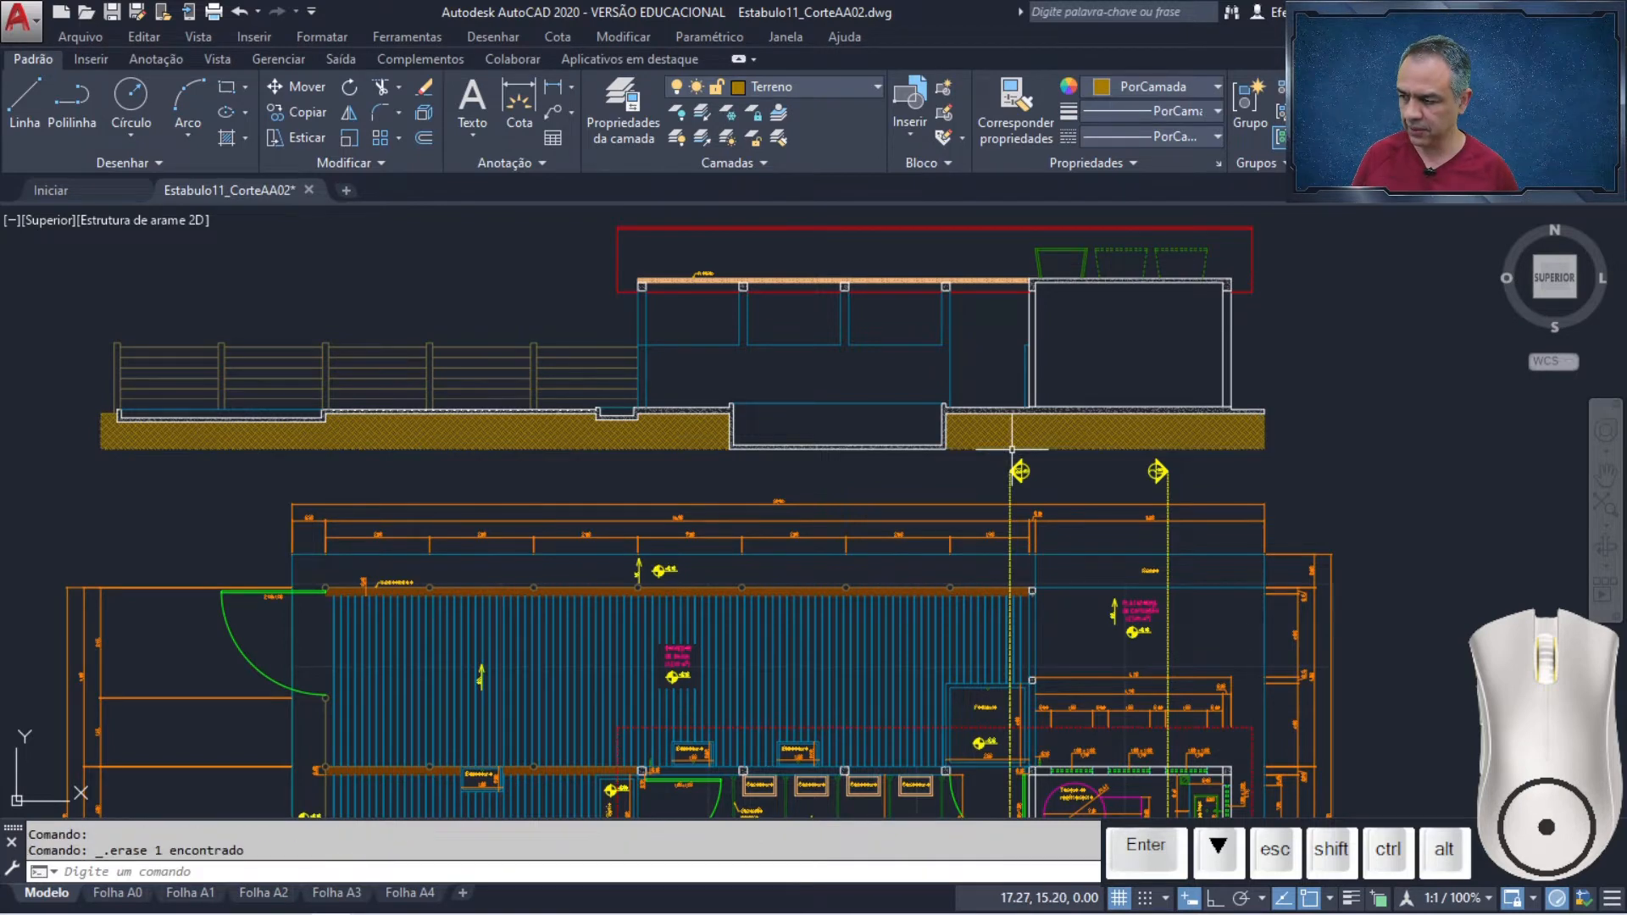
On the Alvenaria em vista layer, draw vertical construction lines through both side edges of the Sala de Leite's first upper-wall window in the plan
mouse_move(1374, 599)
middle_mouse_down()
mouse_move(1329, 548)
mouse_move(1239, 357)
mouse_move(1253, 244)
middle_mouse_up()
middle_click_drag(1241, 520, 1373, 429)
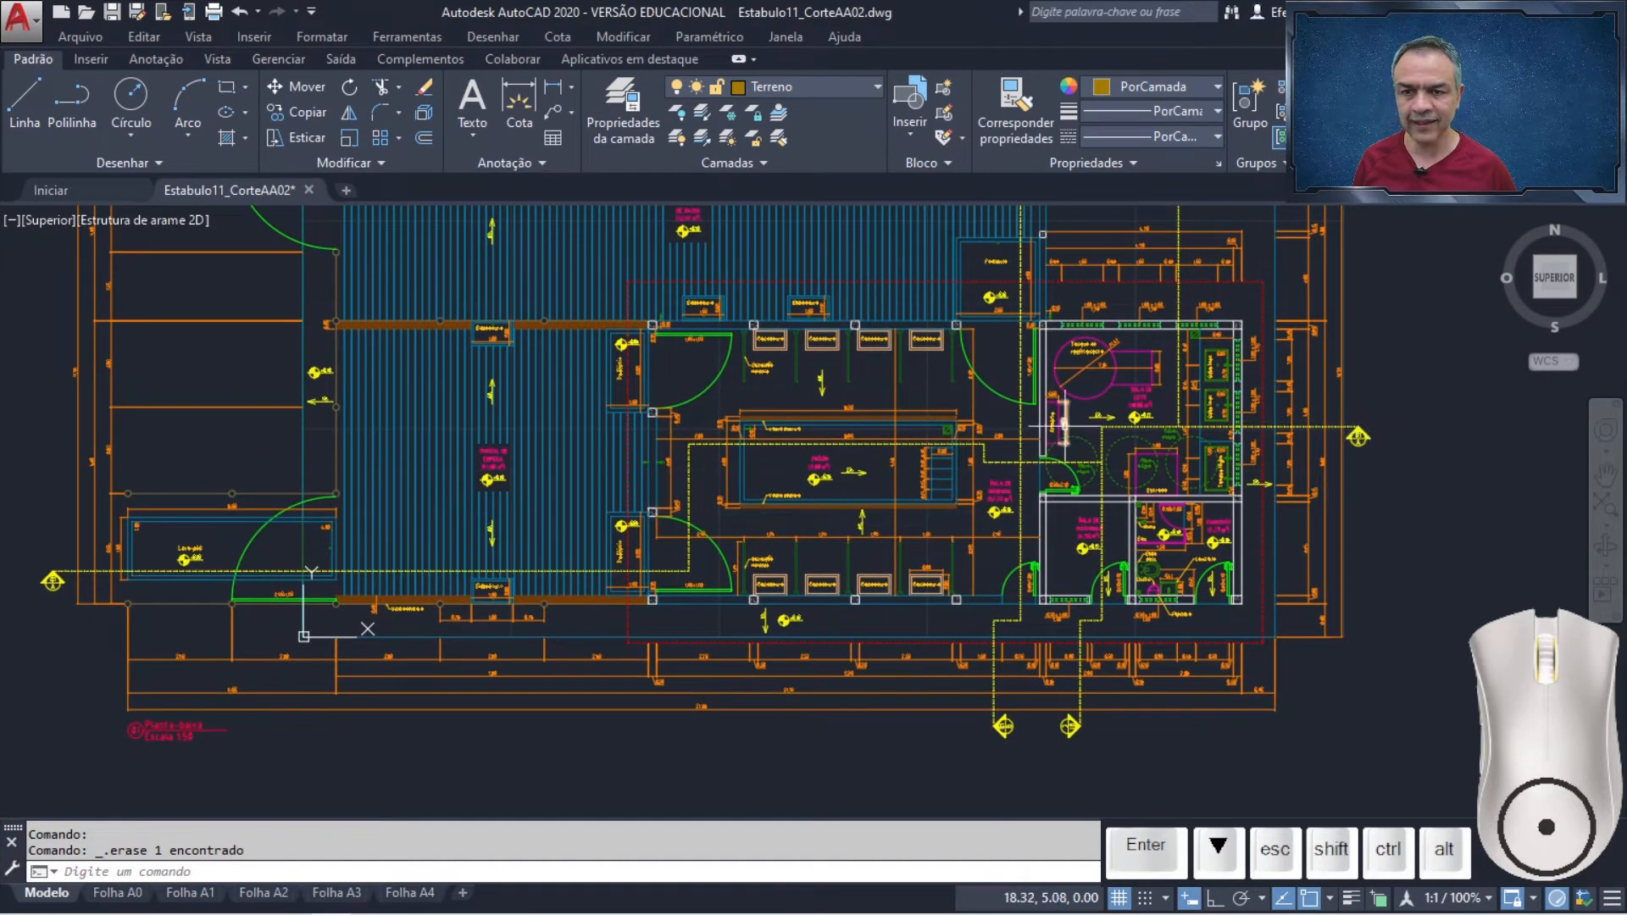
scroll(1112, 364, "up", 5)
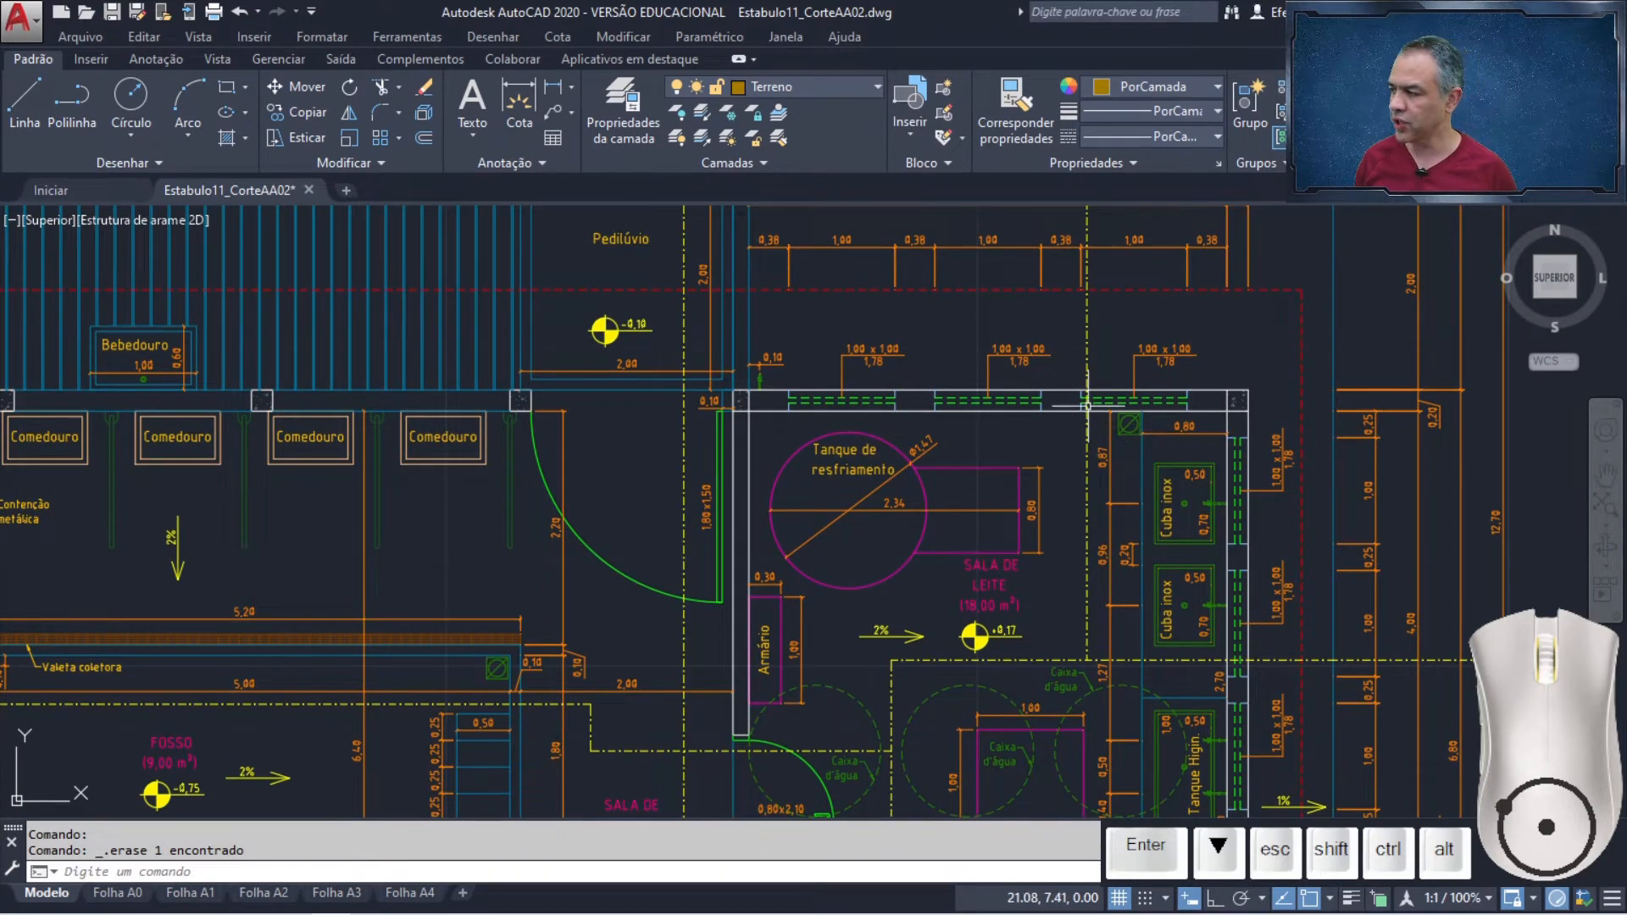
left_click(869, 94)
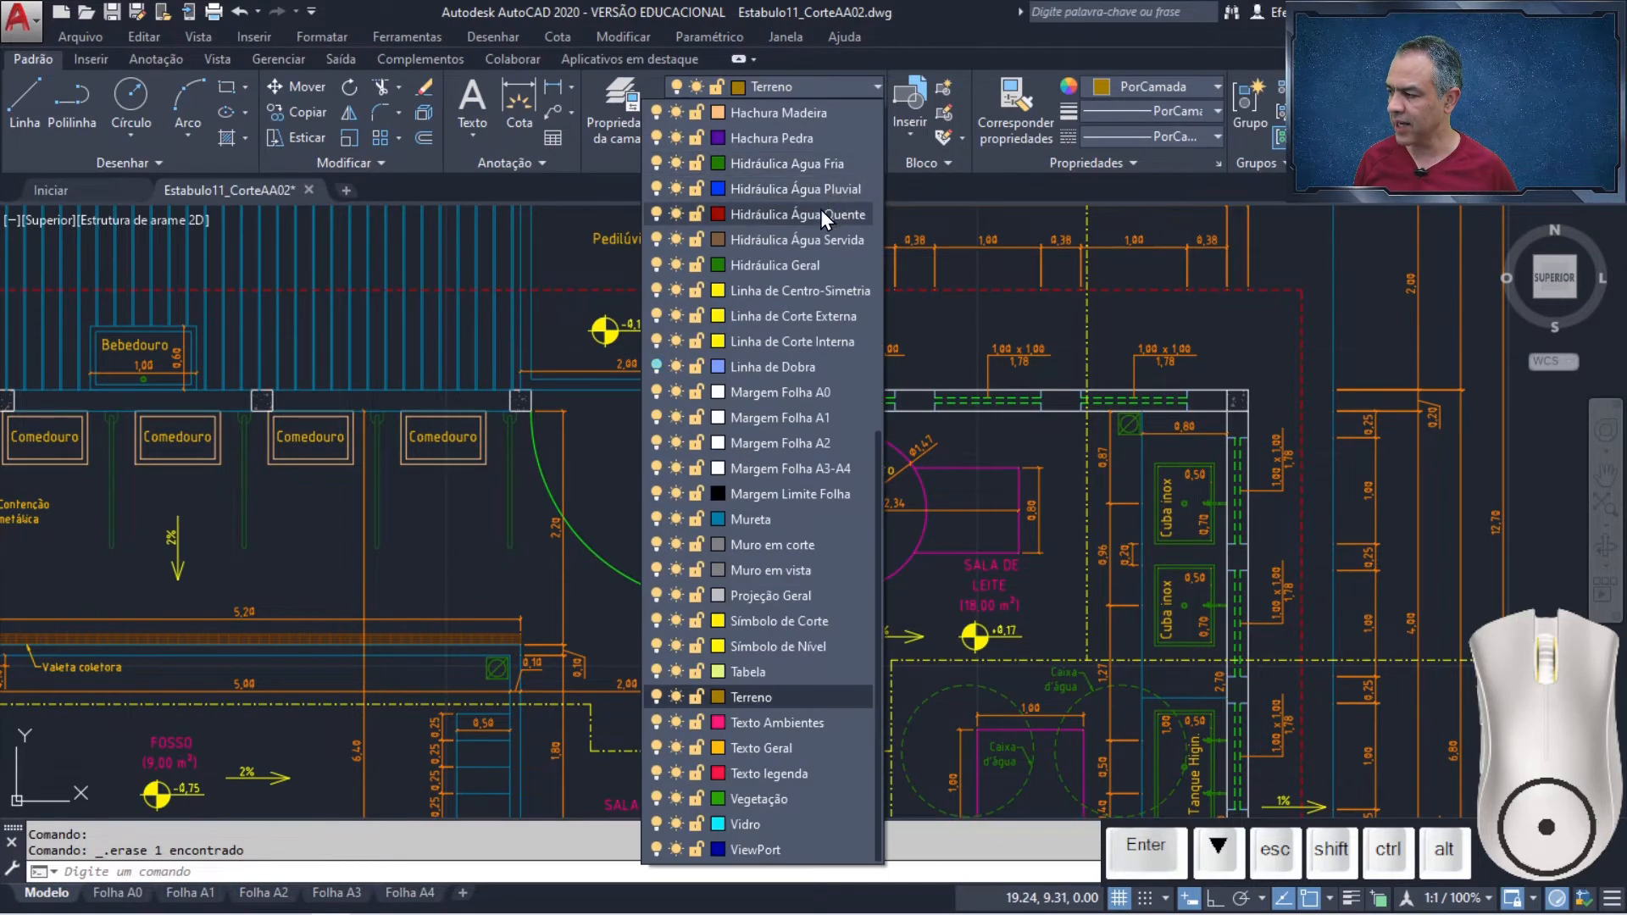
scroll(820, 210, "up", 5)
scroll(801, 197, "up", 2)
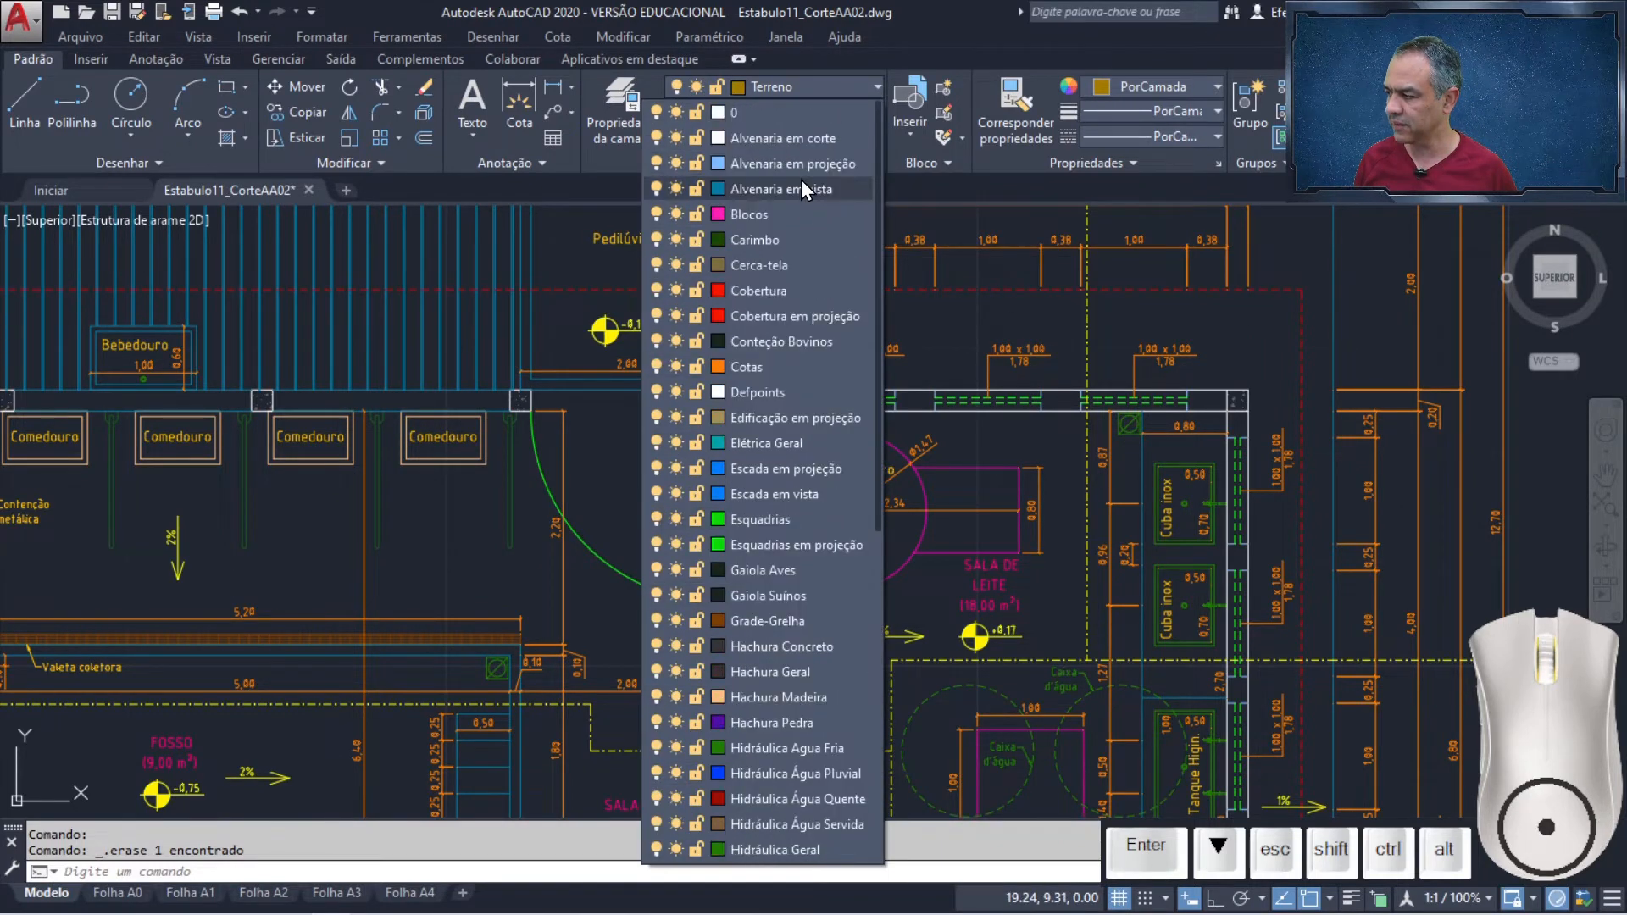
left_click(801, 182)
left_click(154, 166)
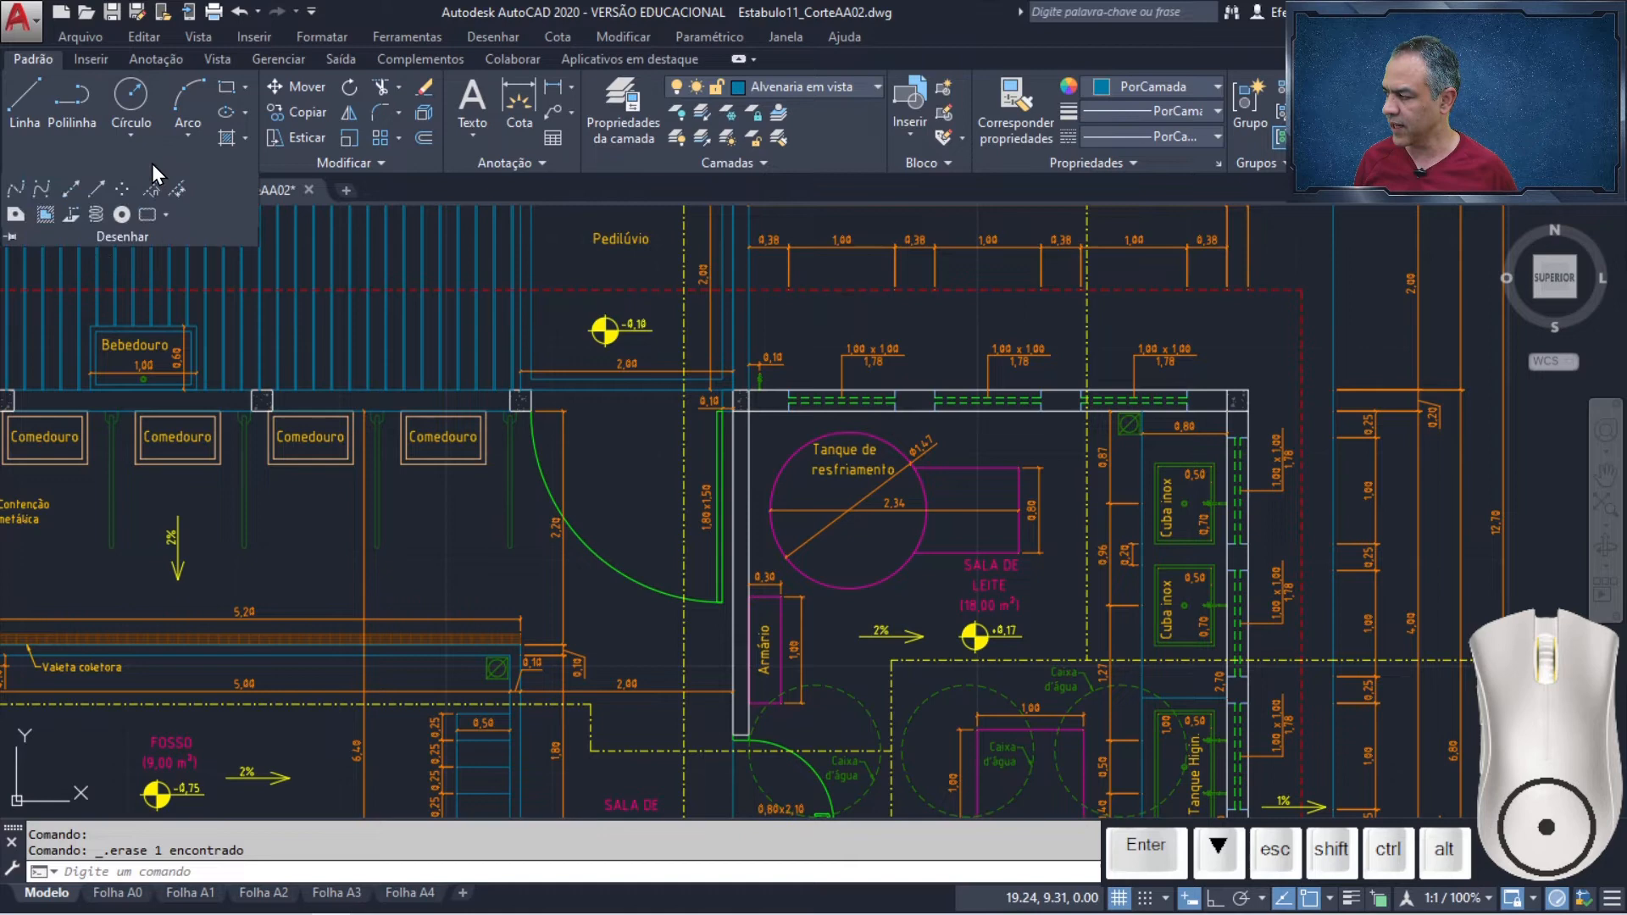
left_click(71, 189)
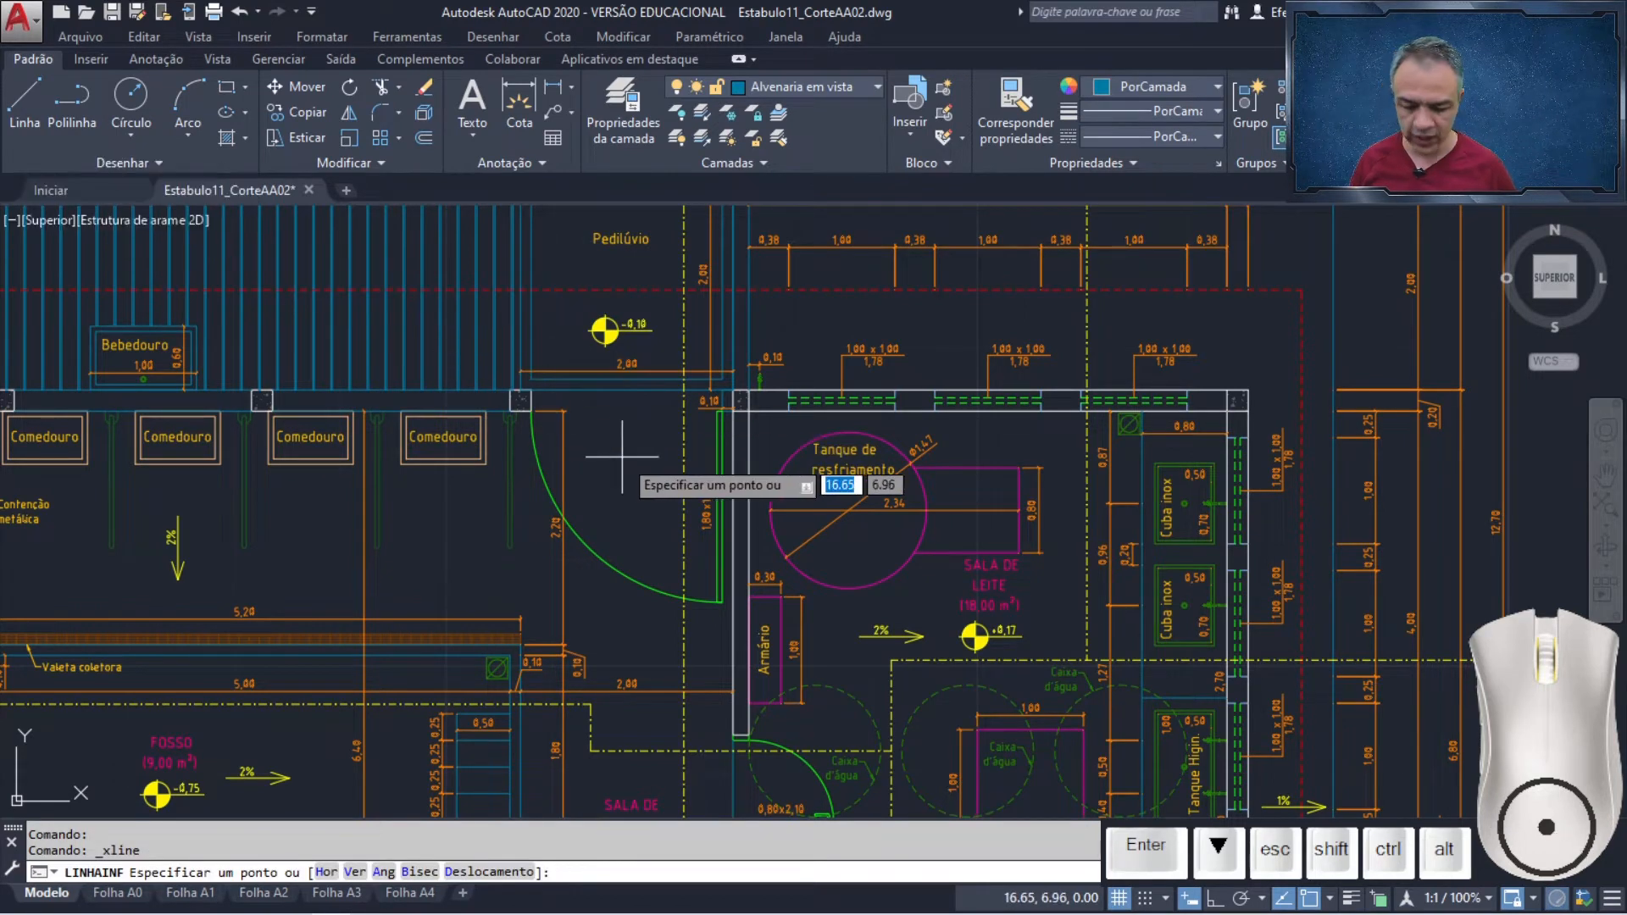
key("Down")
key("Down")
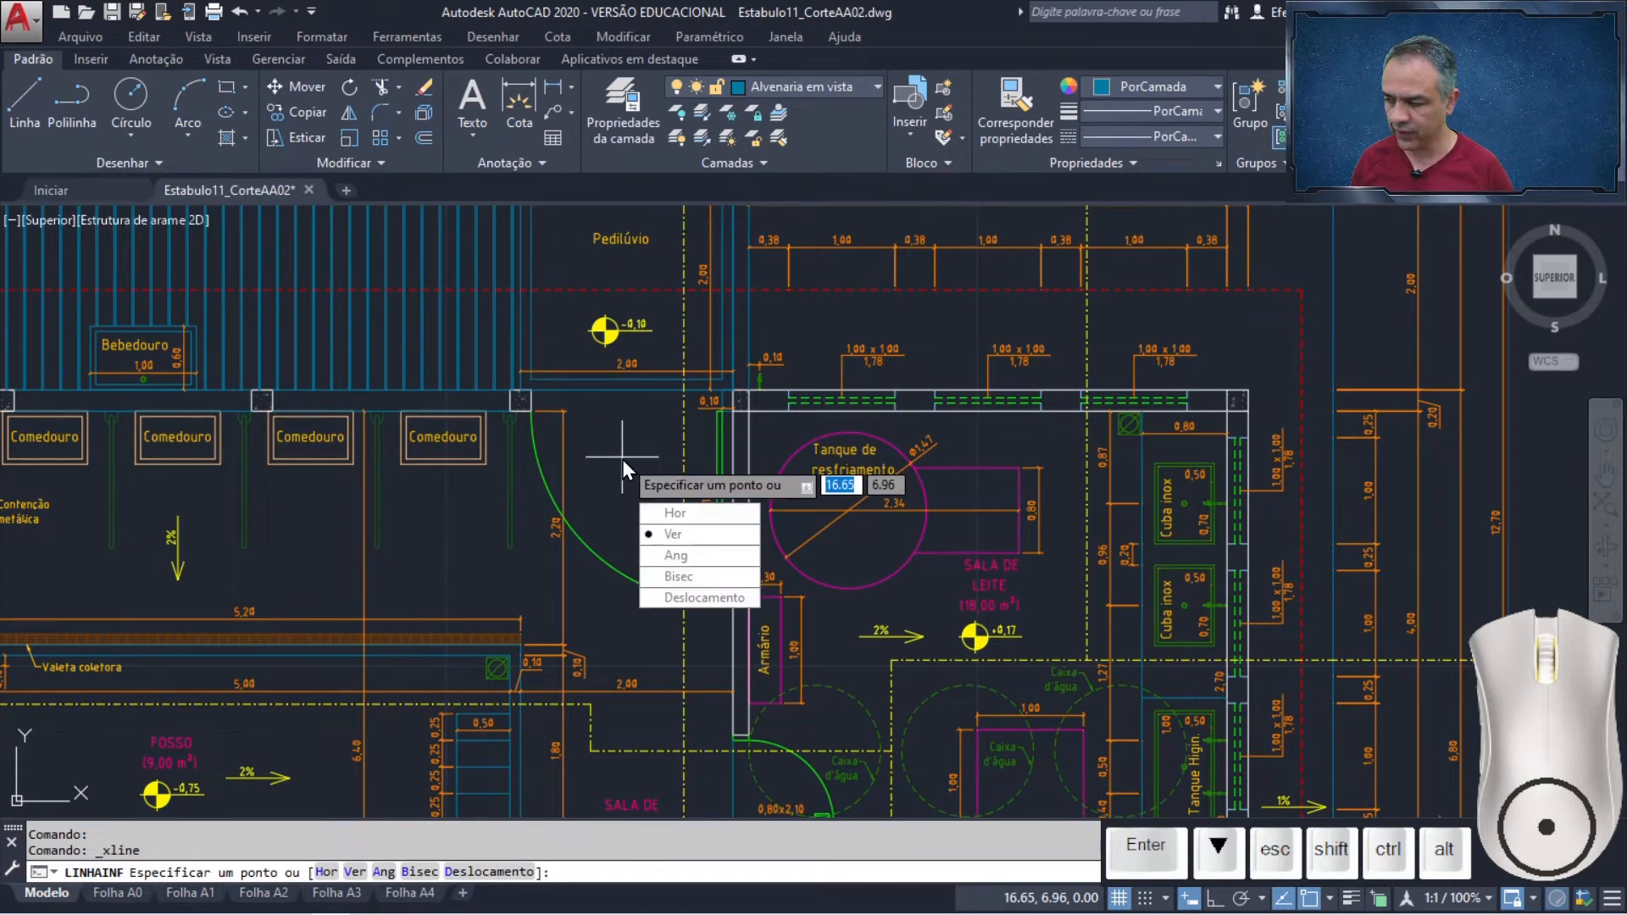
key("Return")
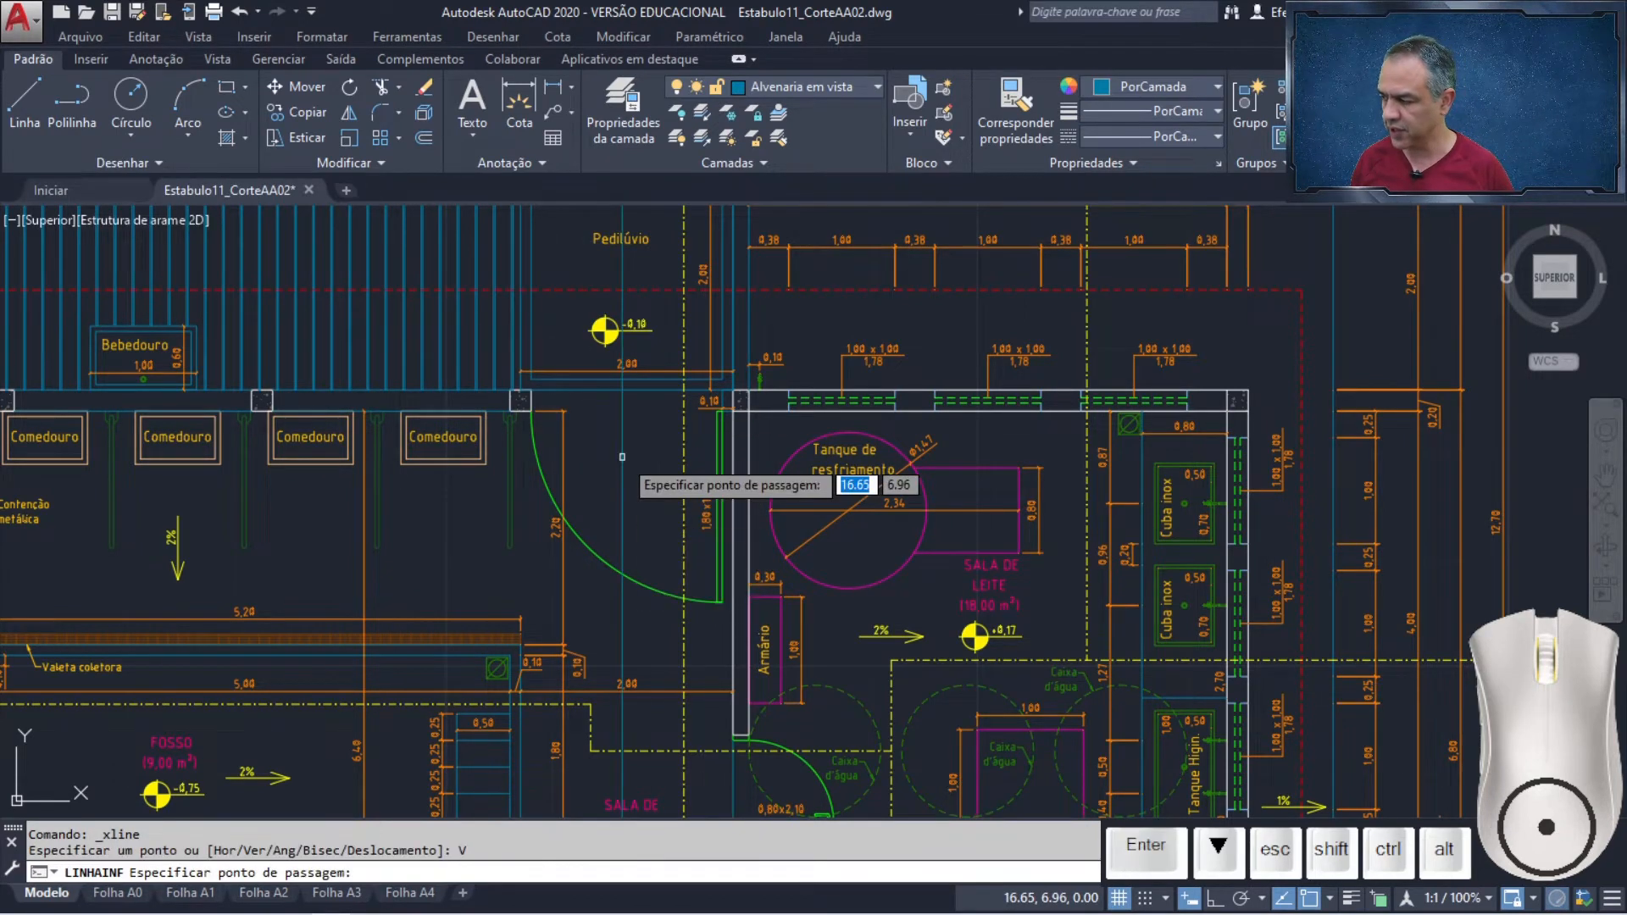
left_click(789, 410)
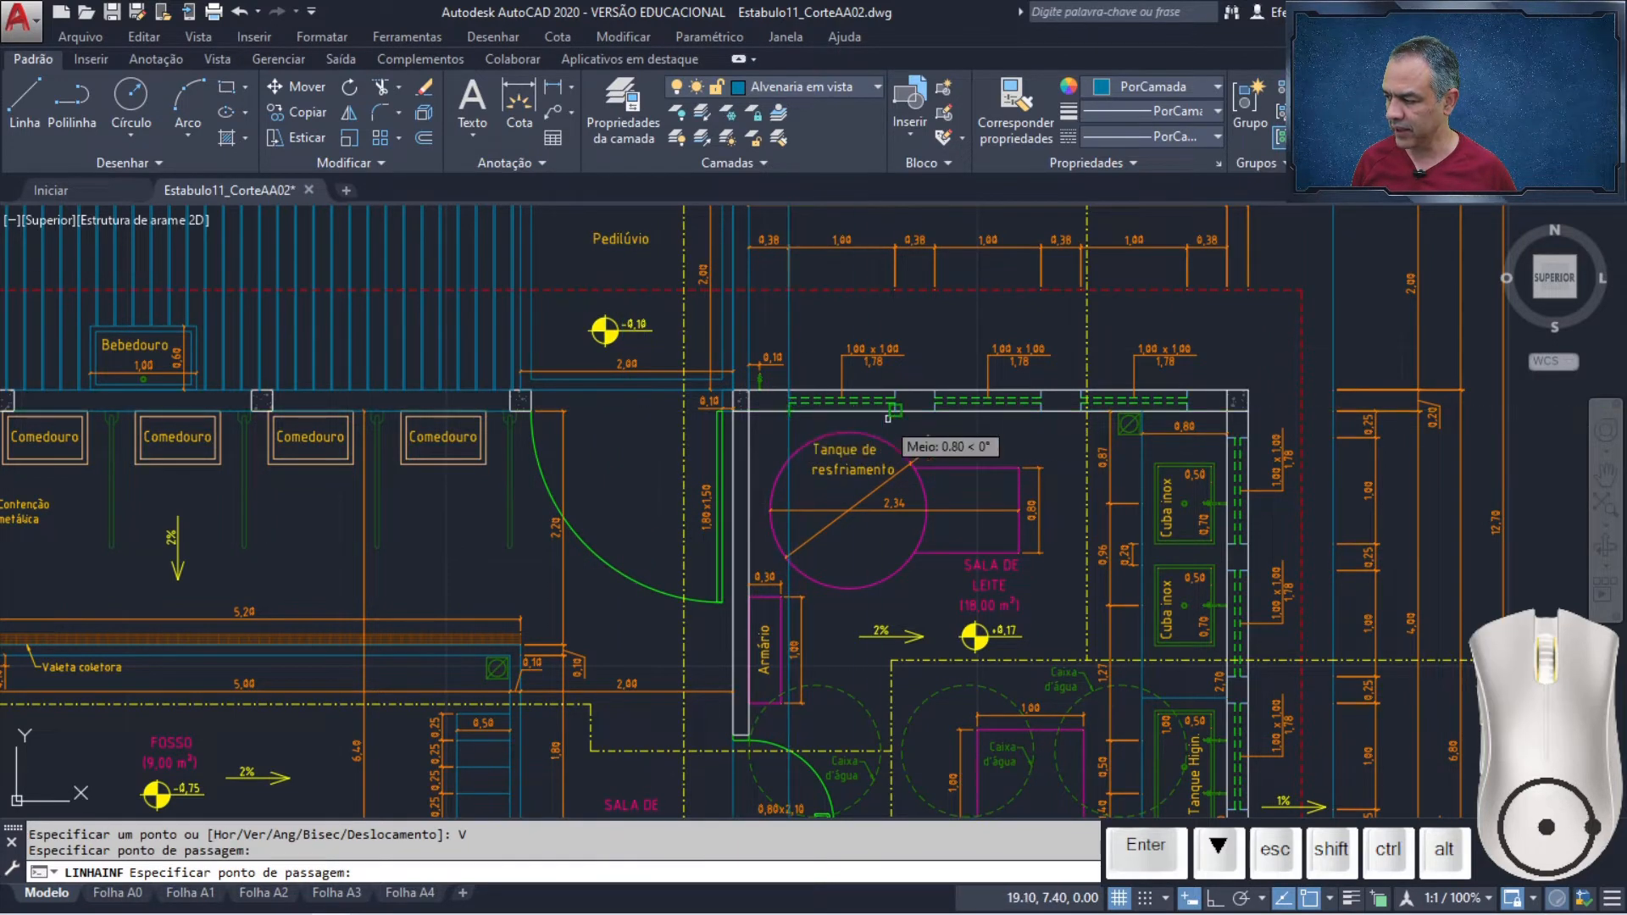
left_click(927, 427)
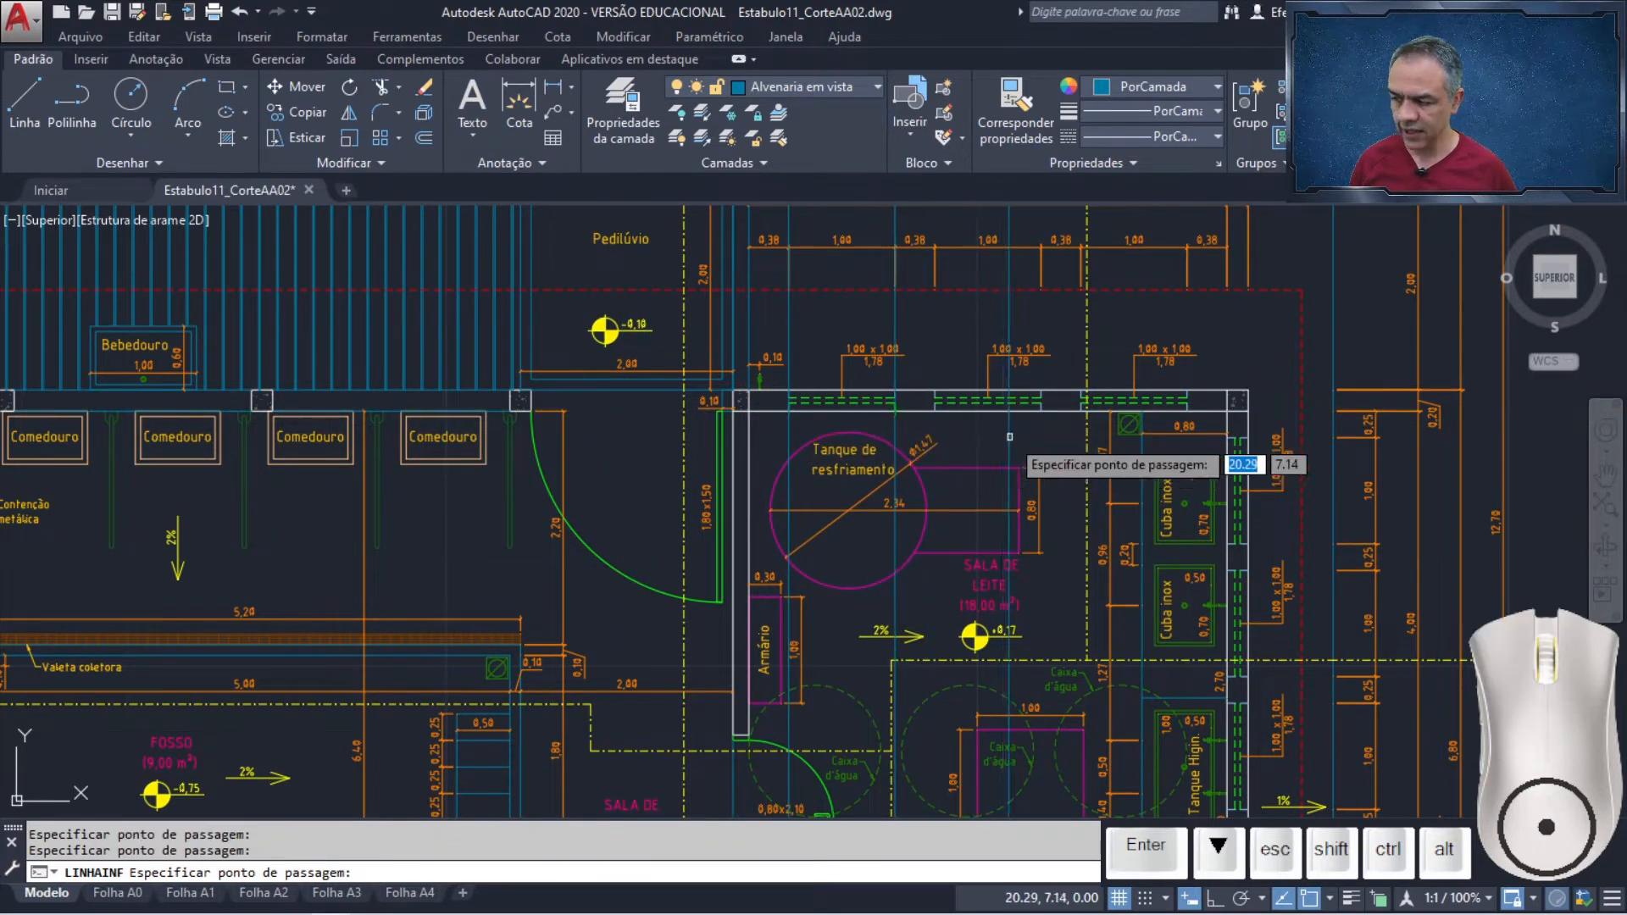
Draw vertical construction lines through the midpoints of the second and third windows in the Sala de Leite's upper wall
scroll(953, 436, "up", 5)
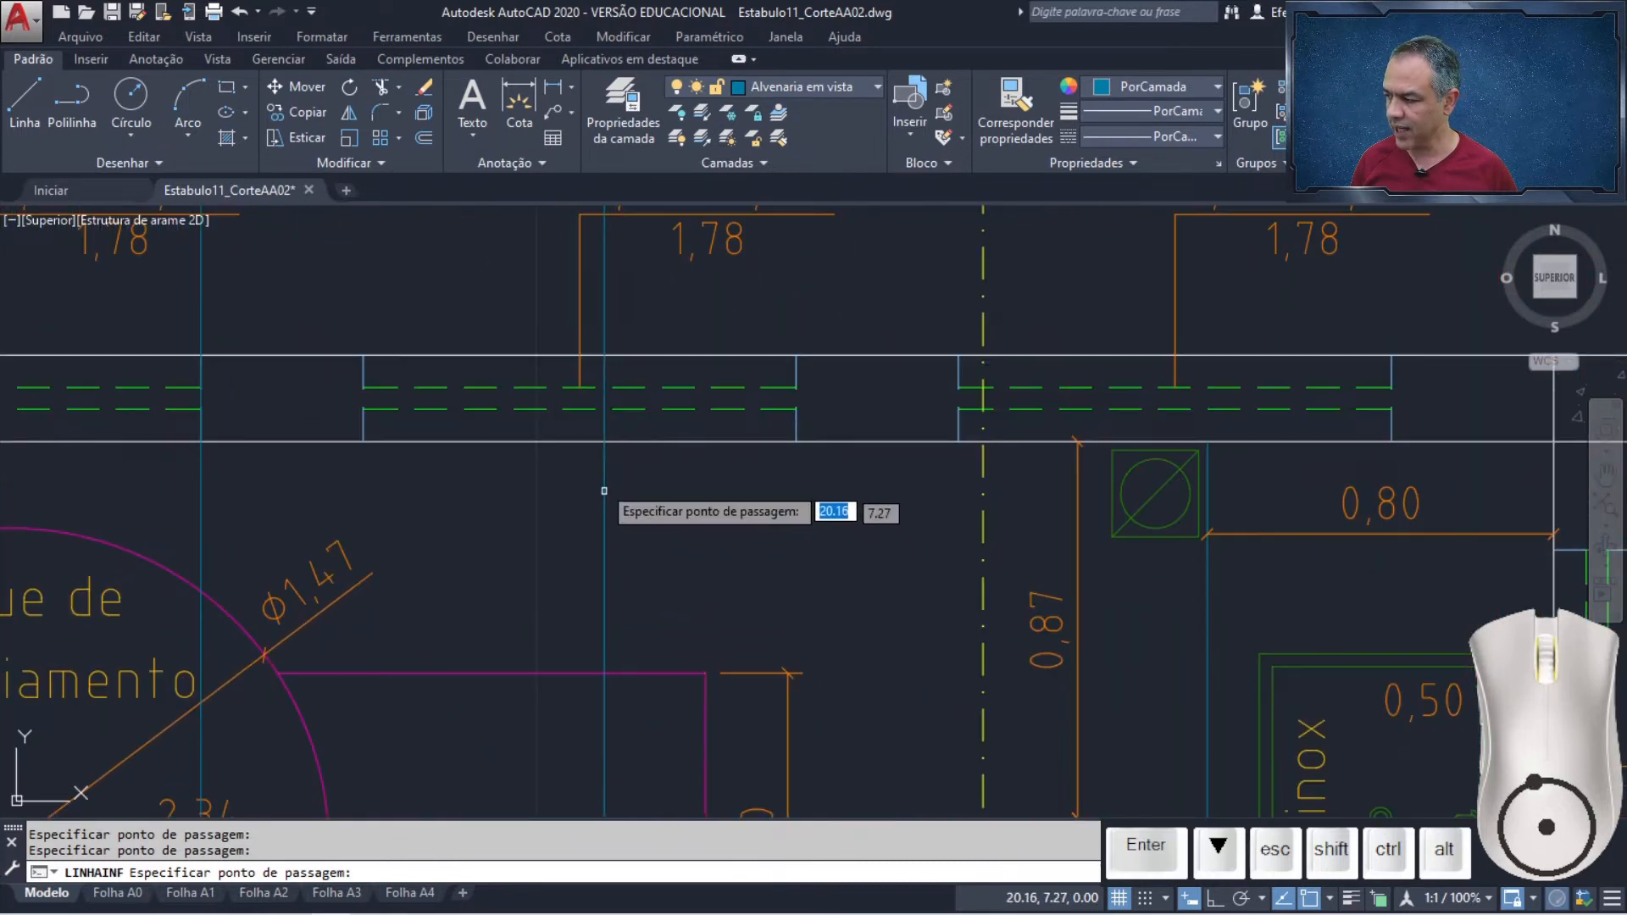
left_click(579, 408)
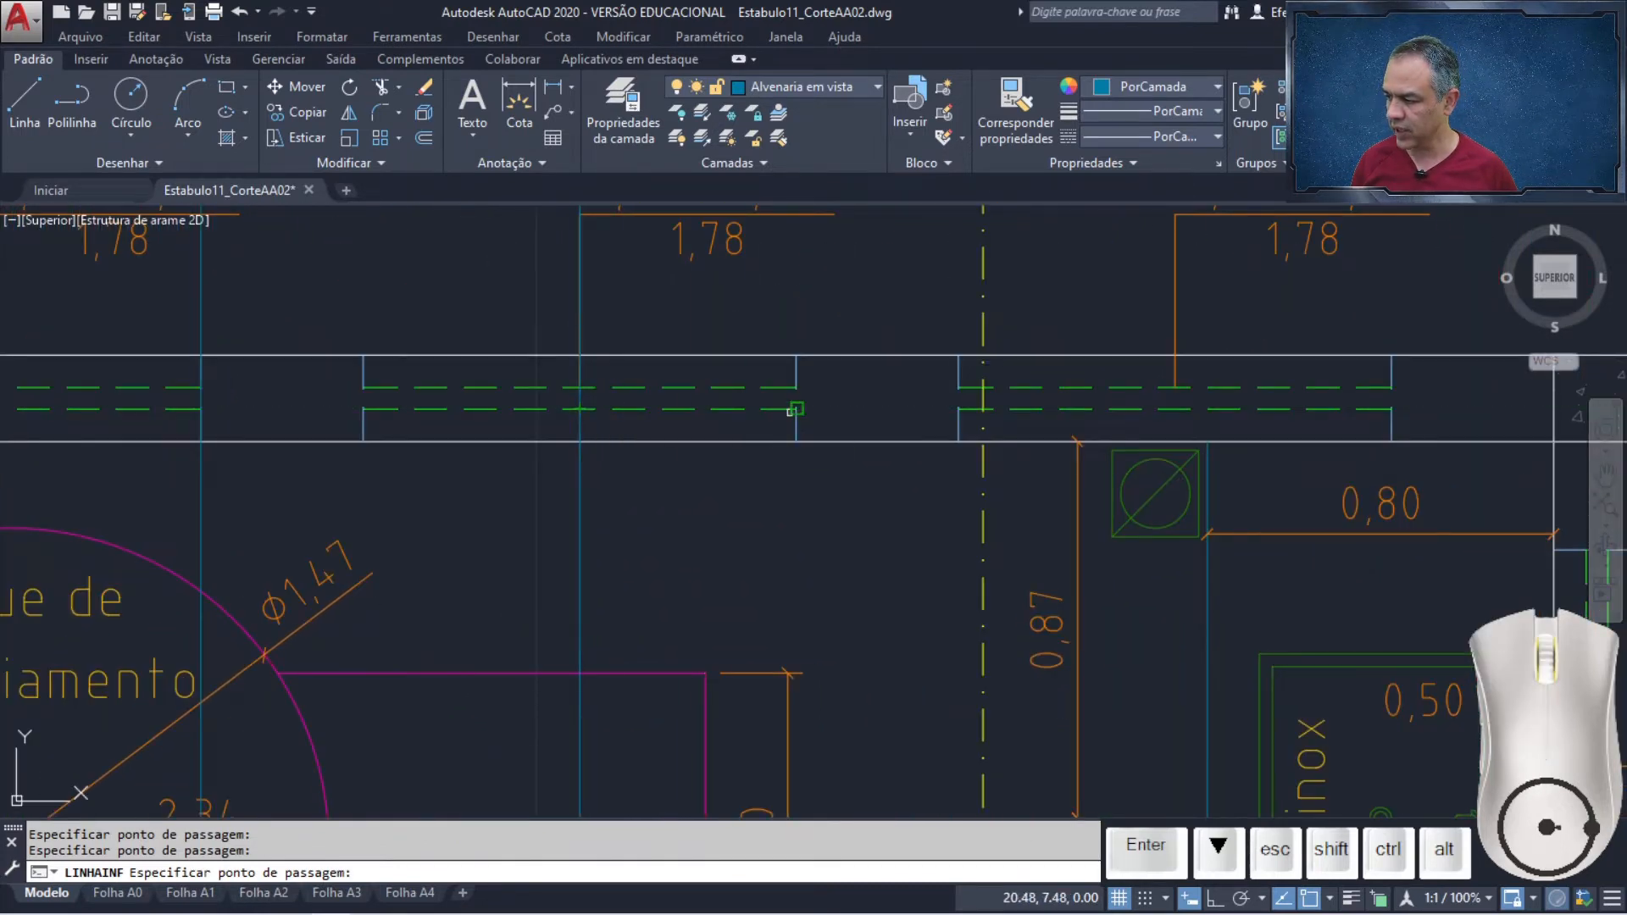
left_click(1174, 408)
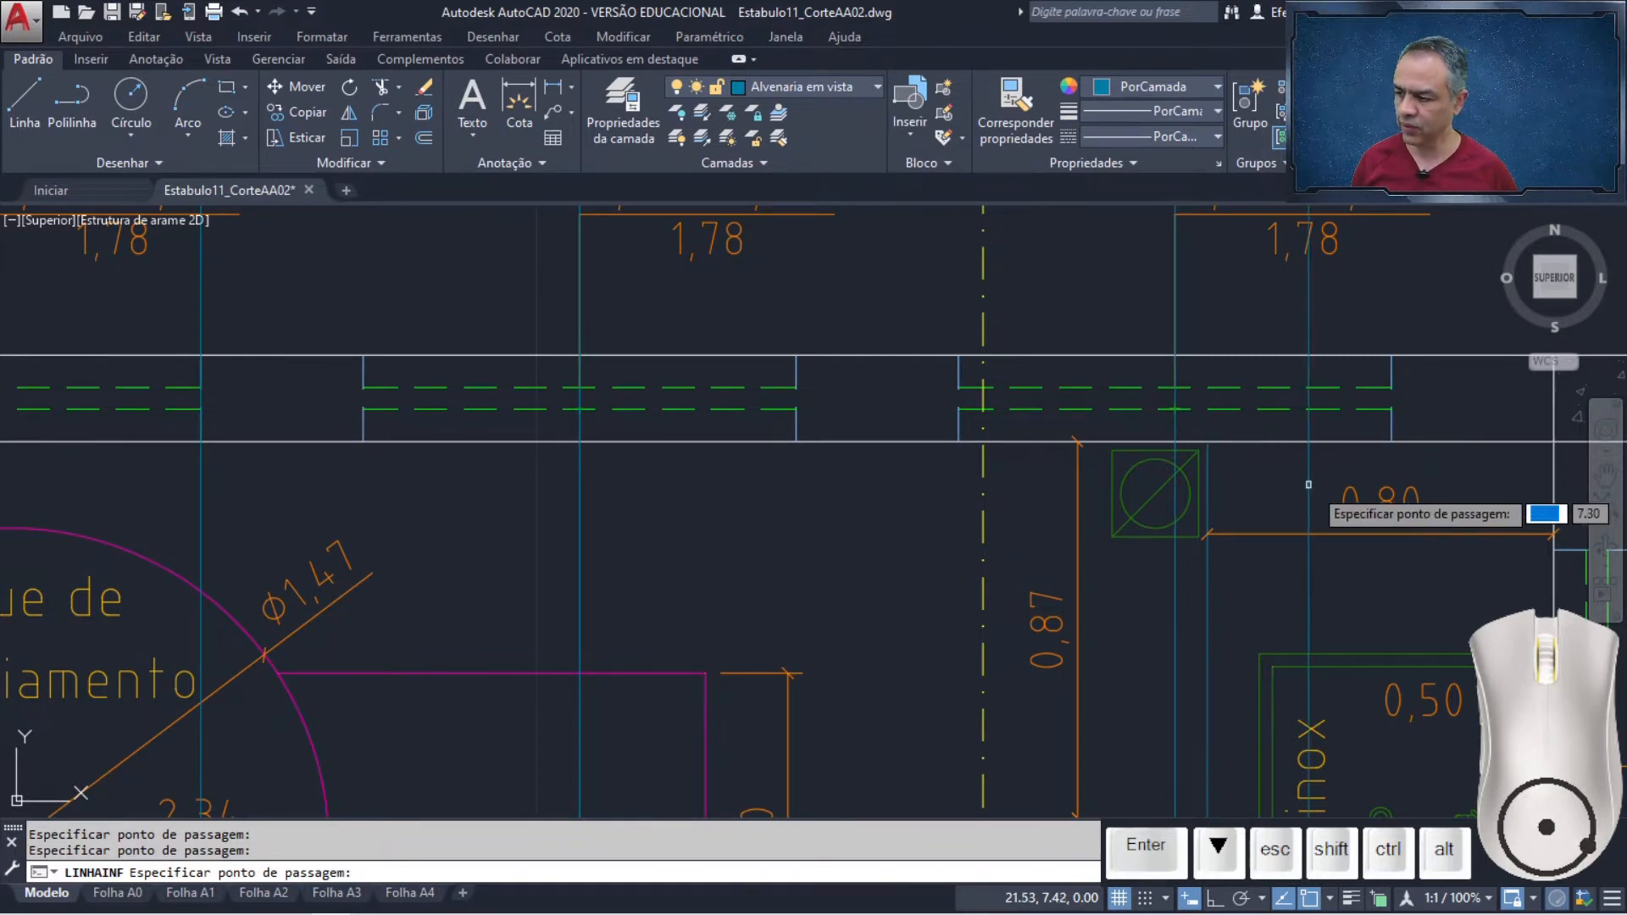
key("Return")
Offset the milk room's floor line 1.78 upward in the section to mark the window sill
scroll(974, 457, "down", 6)
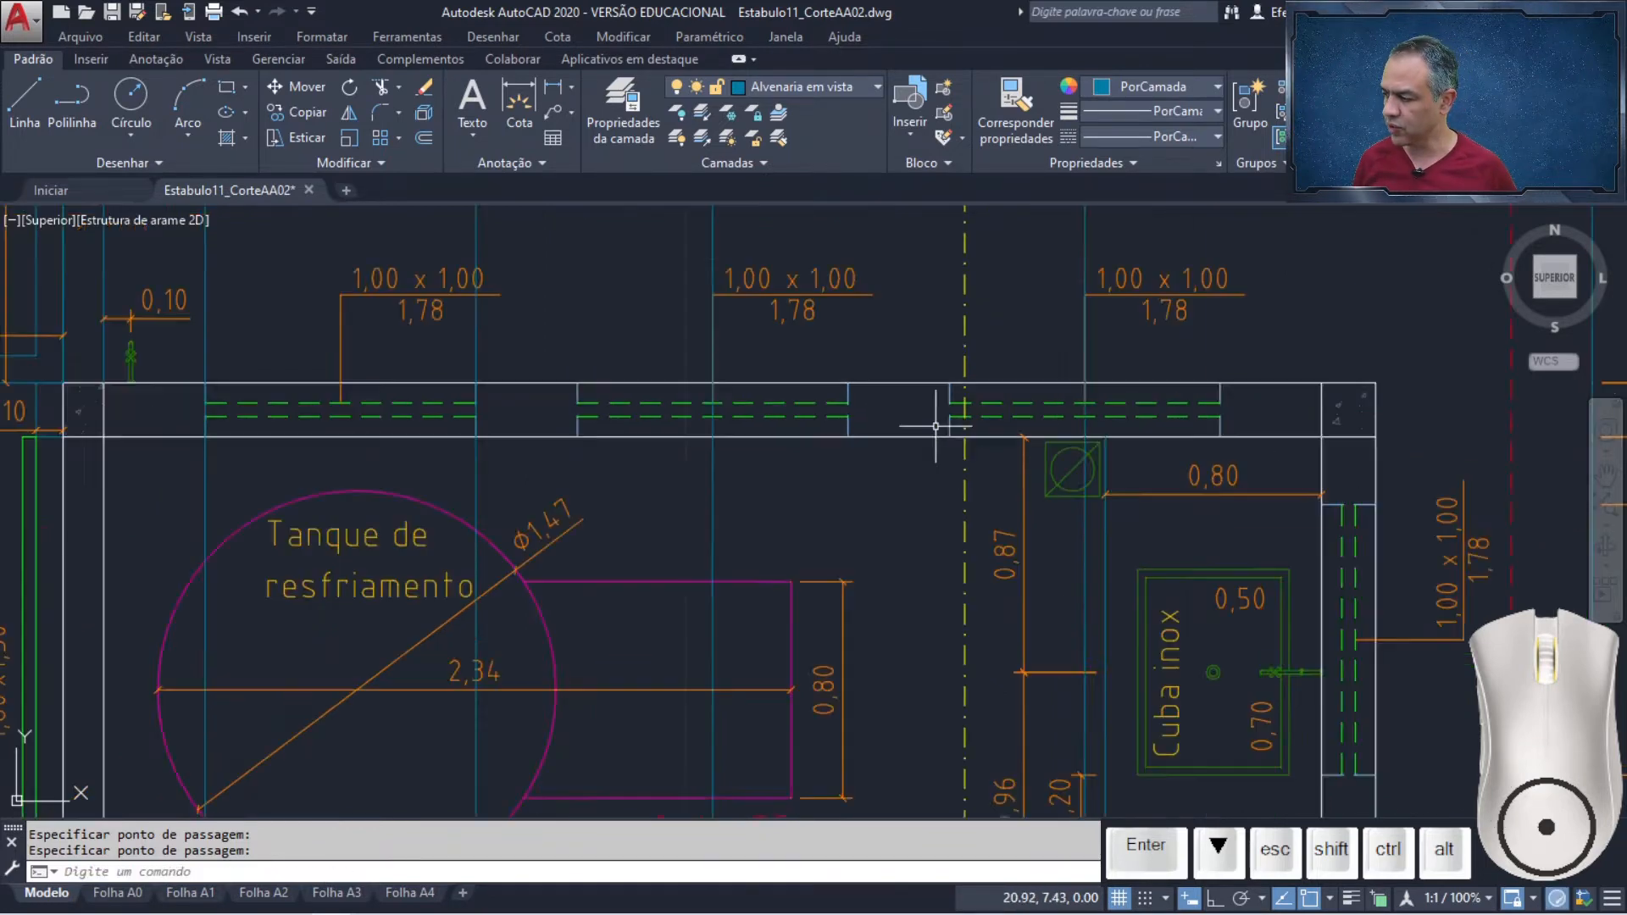
middle_click_drag(936, 392, 965, 733)
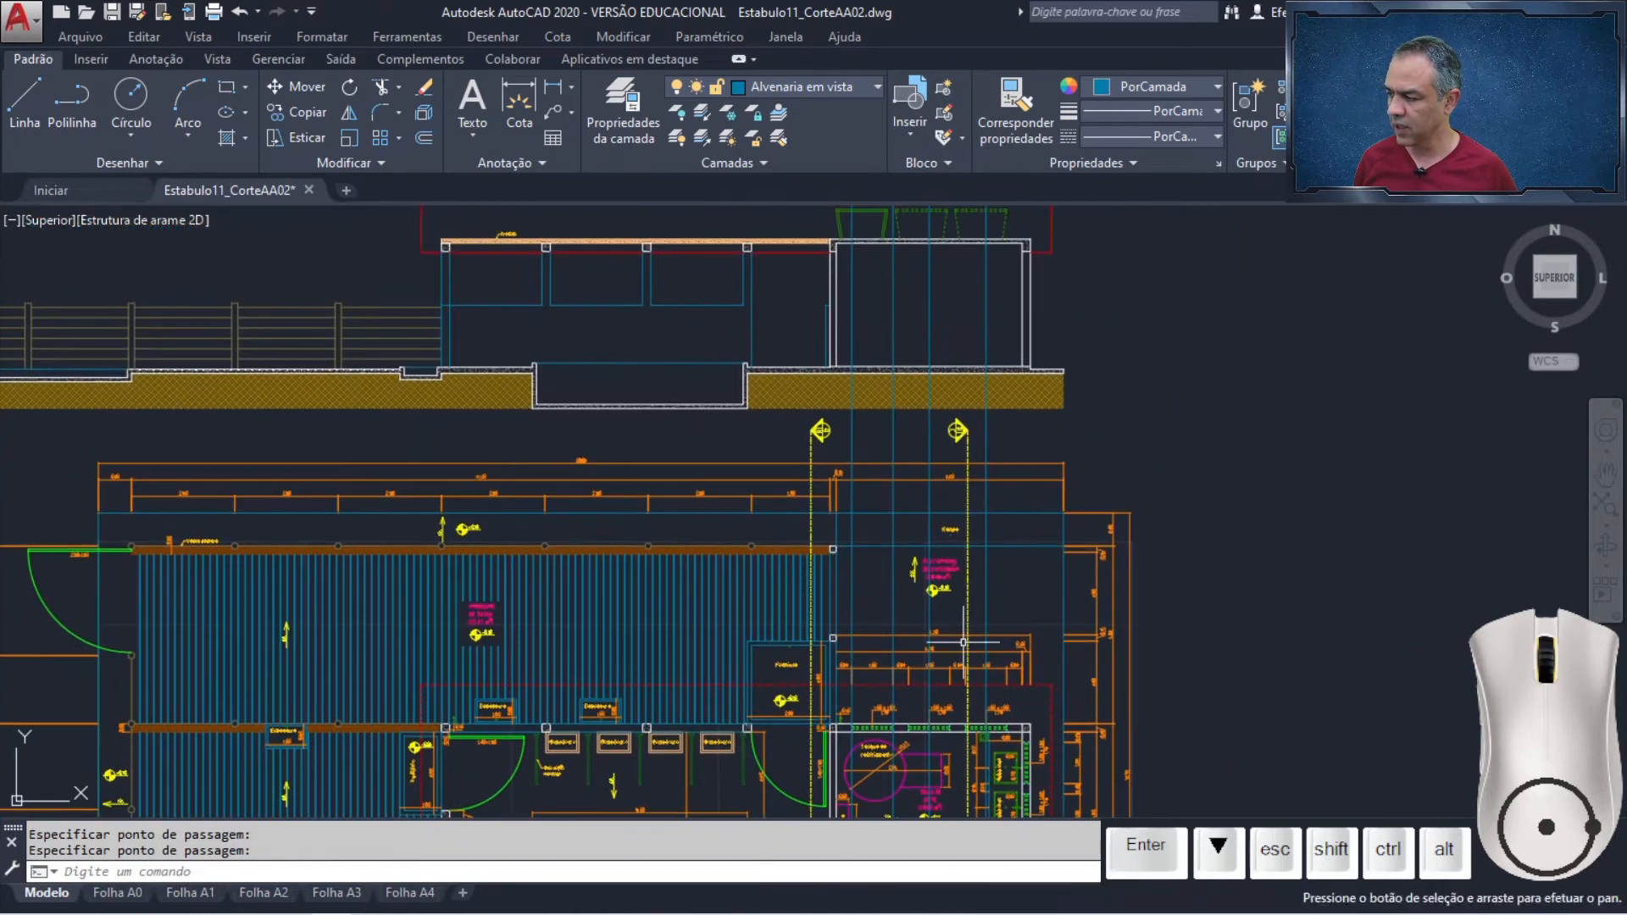
middle_click_drag(953, 310, 944, 538)
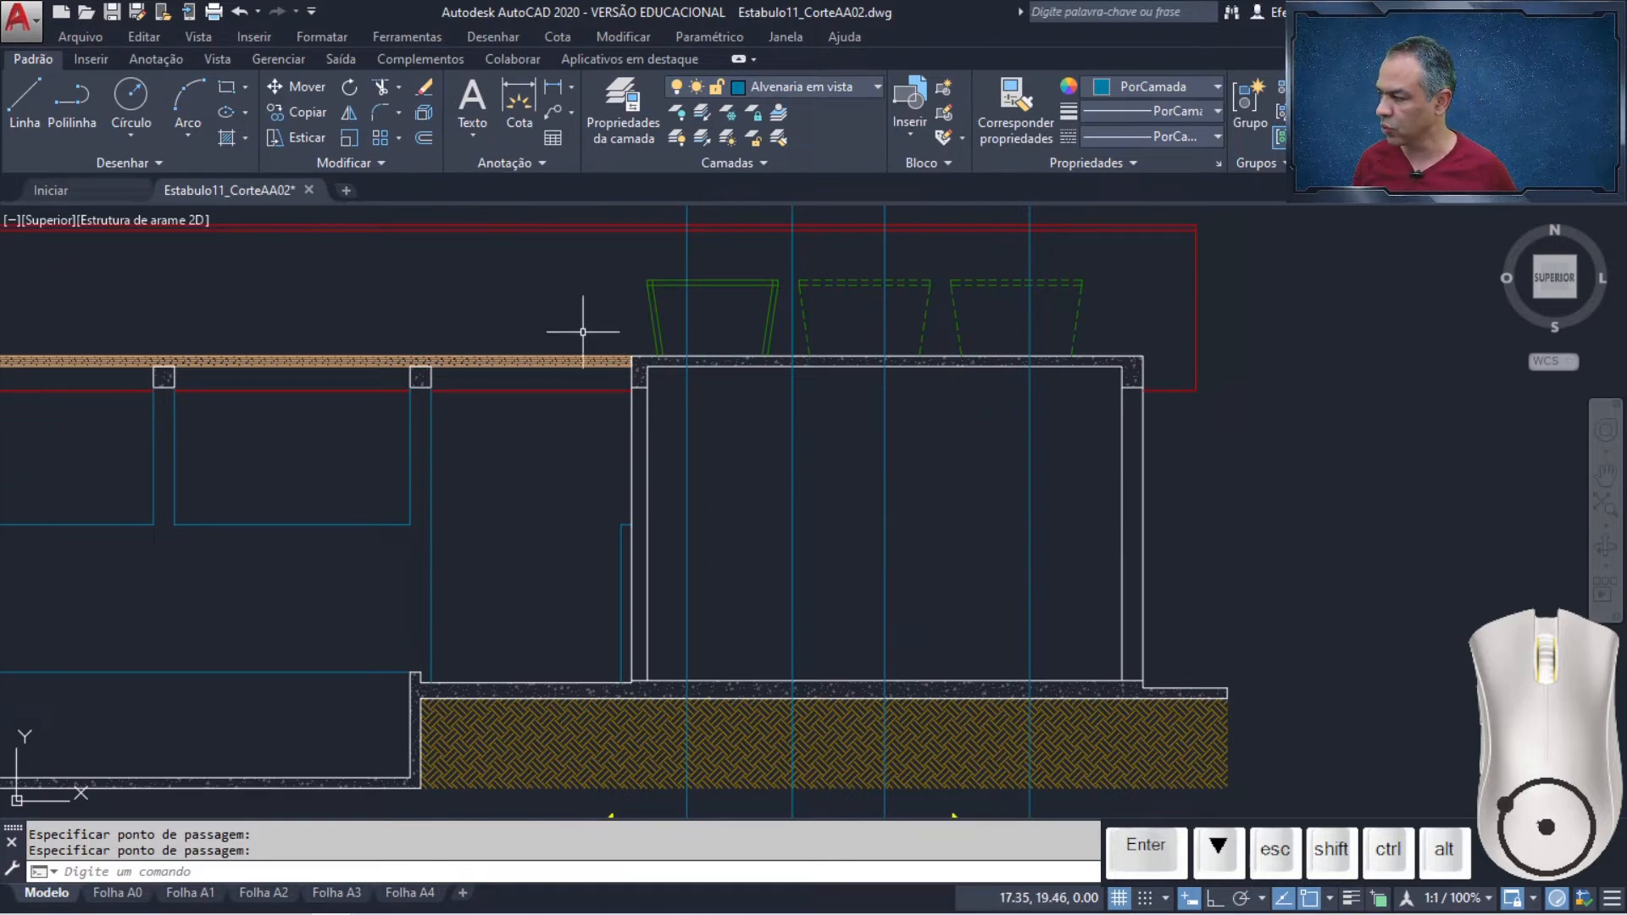
left_click(423, 138)
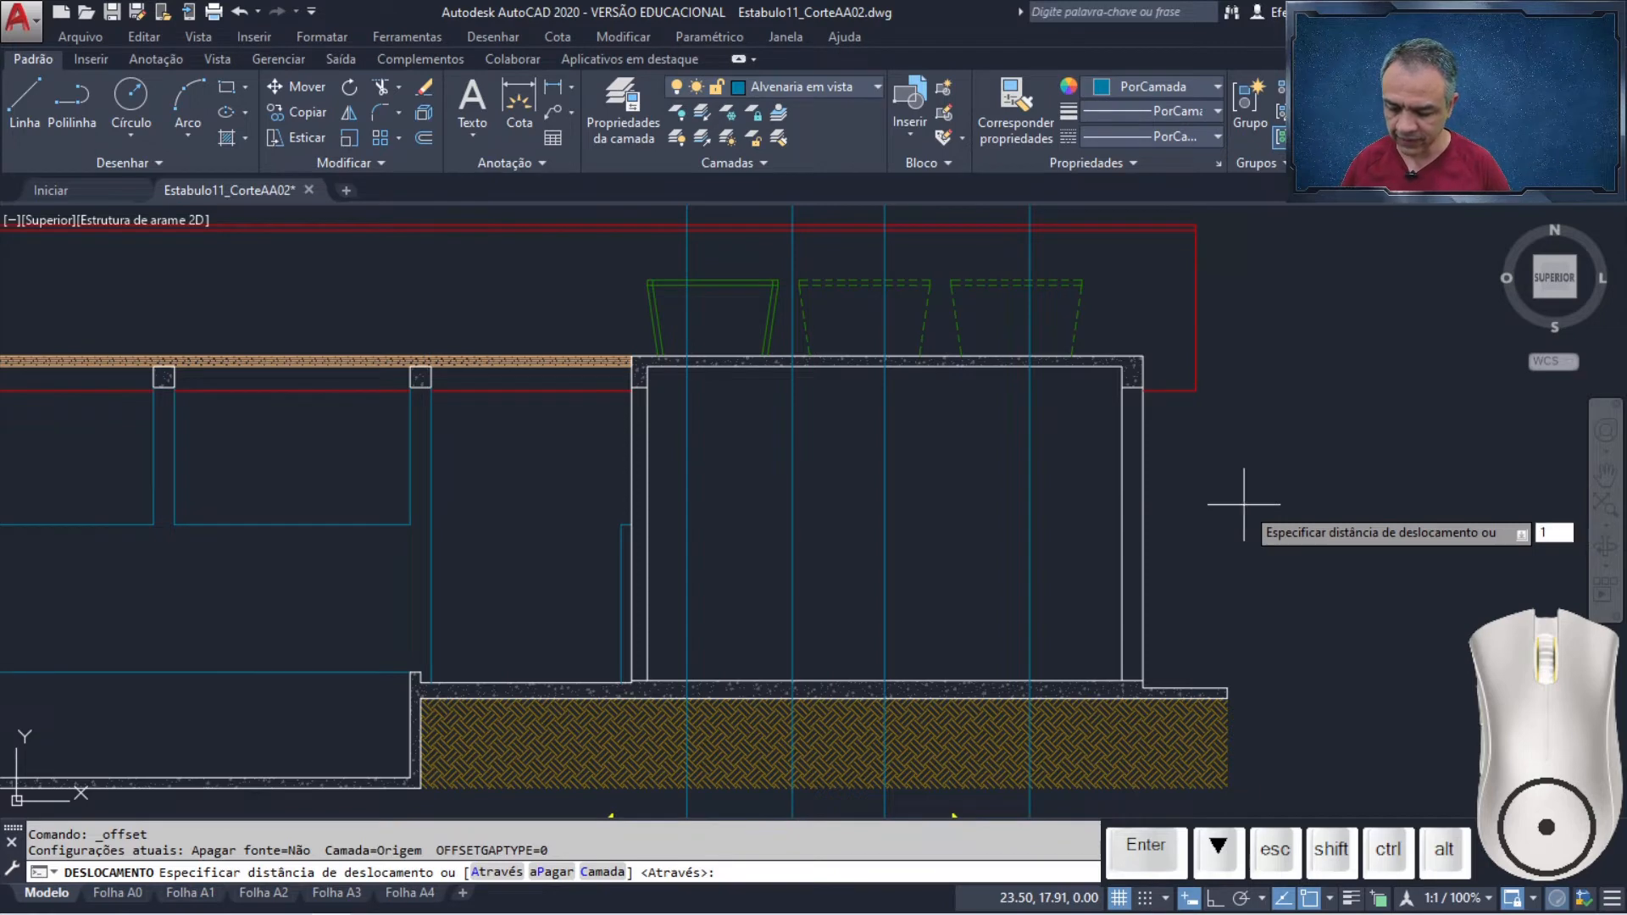
type("1.78")
key("Return")
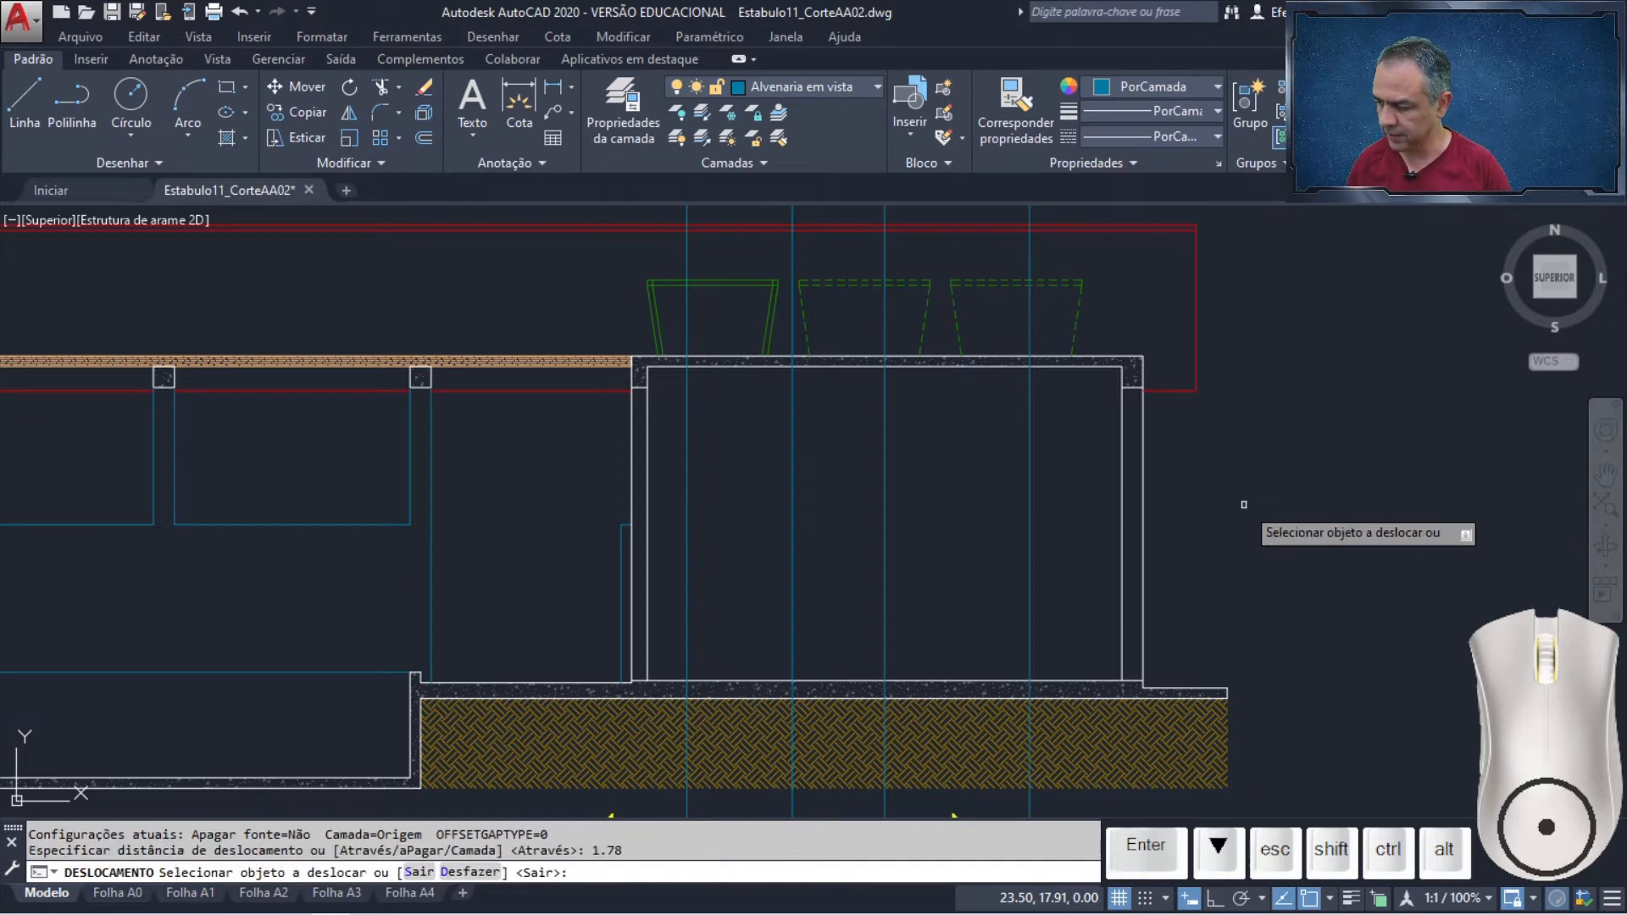
left_click(971, 679)
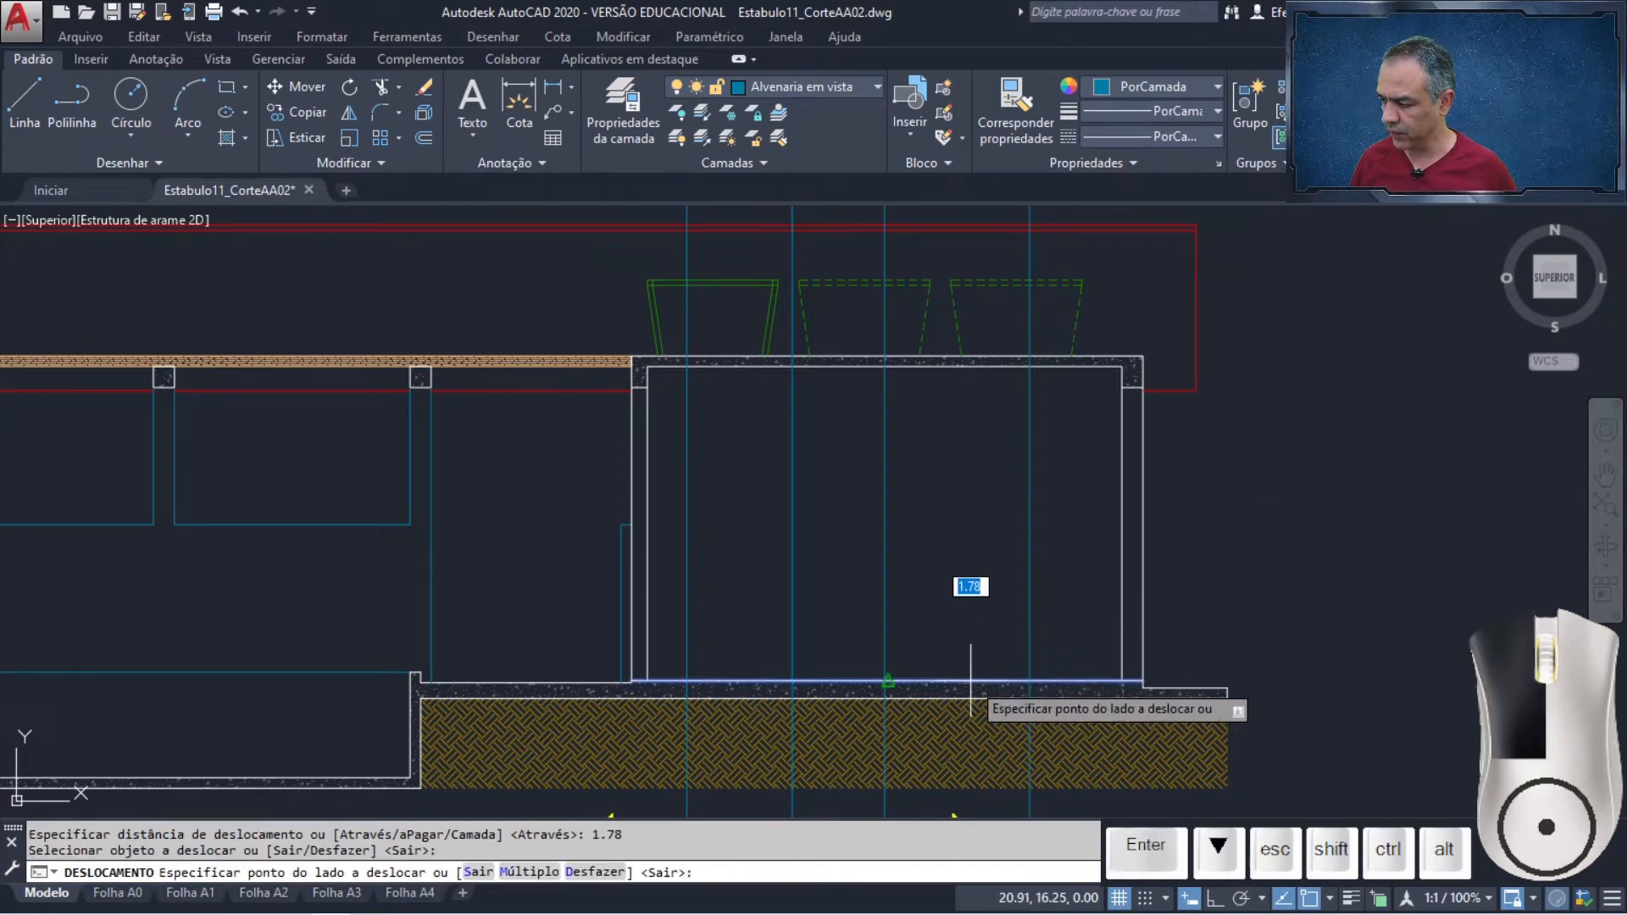
left_click(938, 576)
key("Return")
Offset the sill line 1 upward to mark the top of the windows
key("Return")
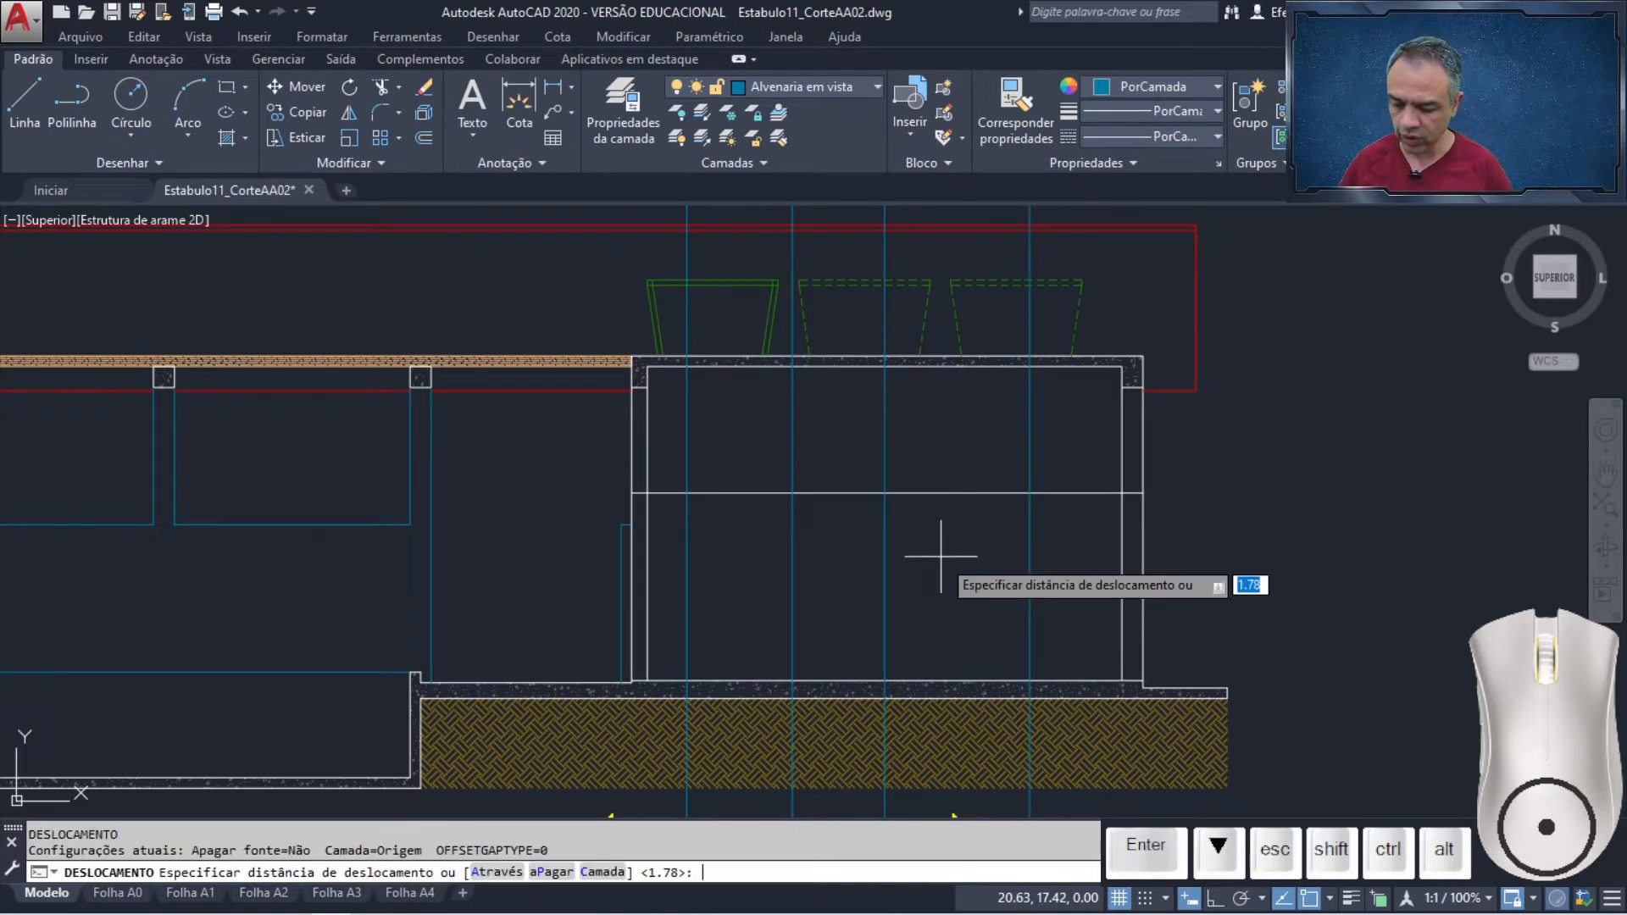
type("1")
key("Return")
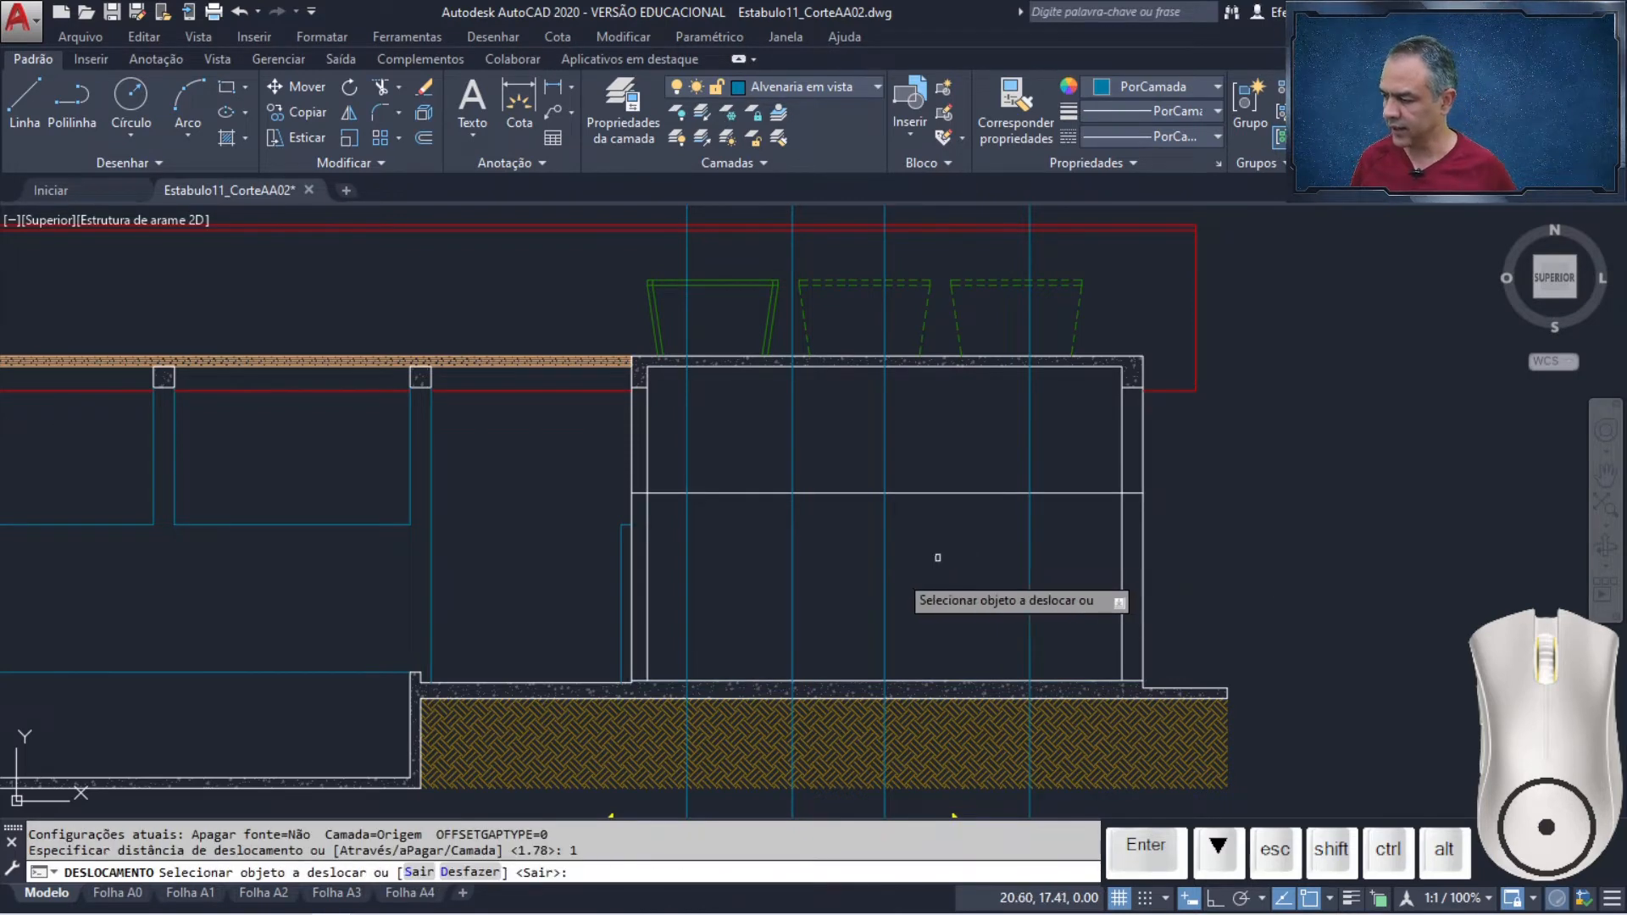
left_click(928, 492)
left_click(927, 437)
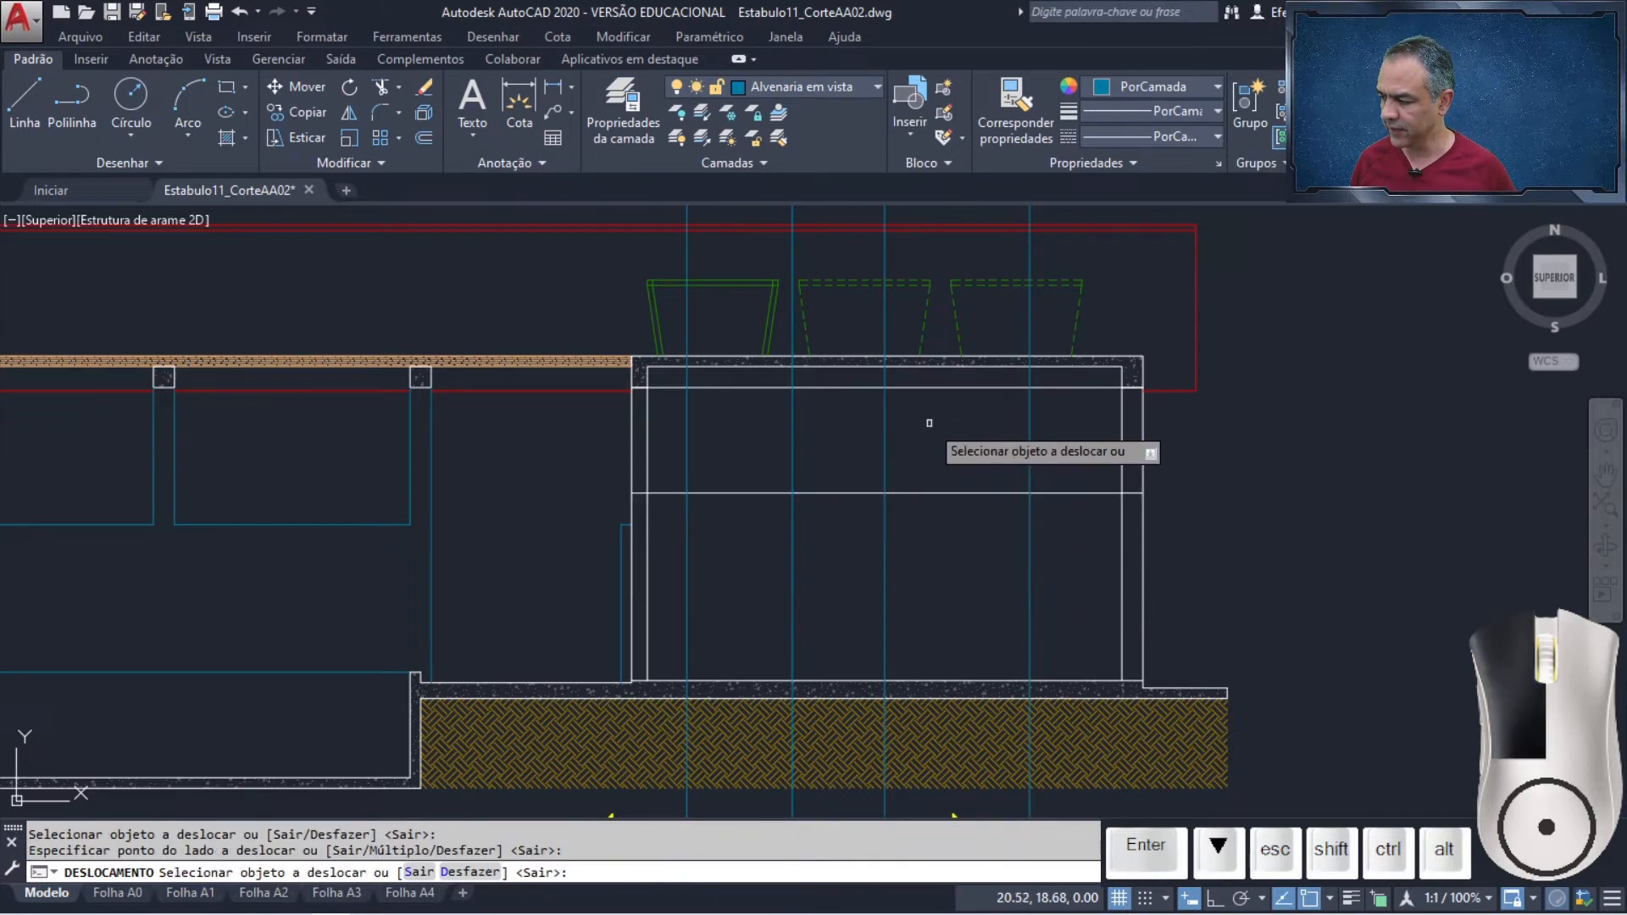
key("Return")
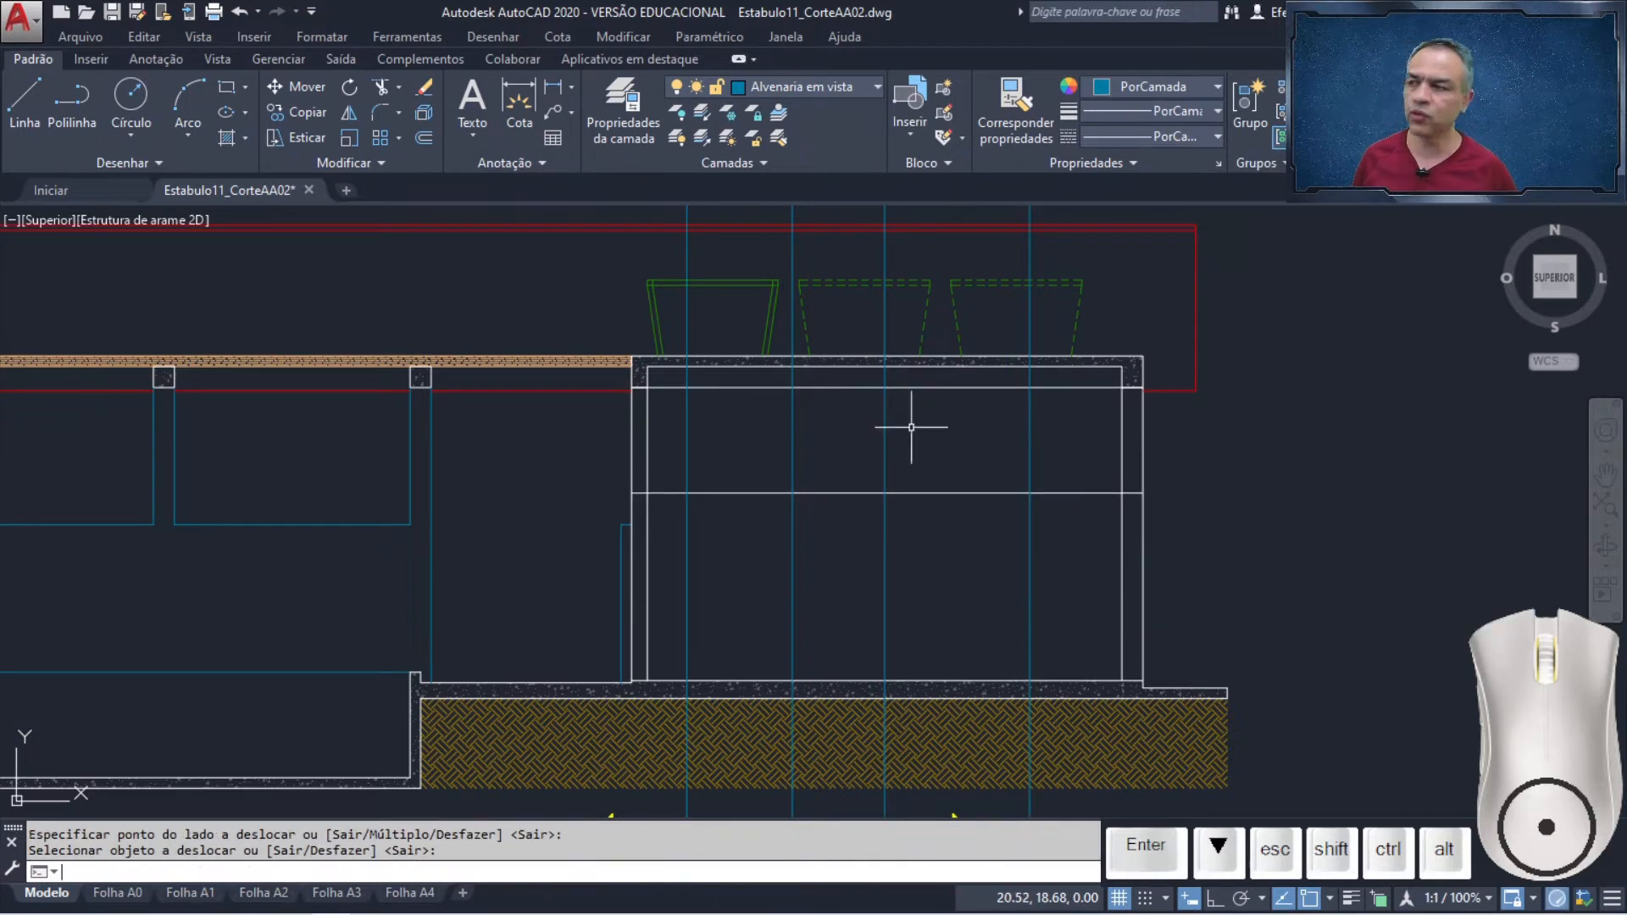
Trim the two vertical construction lines and the sill and top lines against each other, leaving only the first window's square outline
left_click(381, 85)
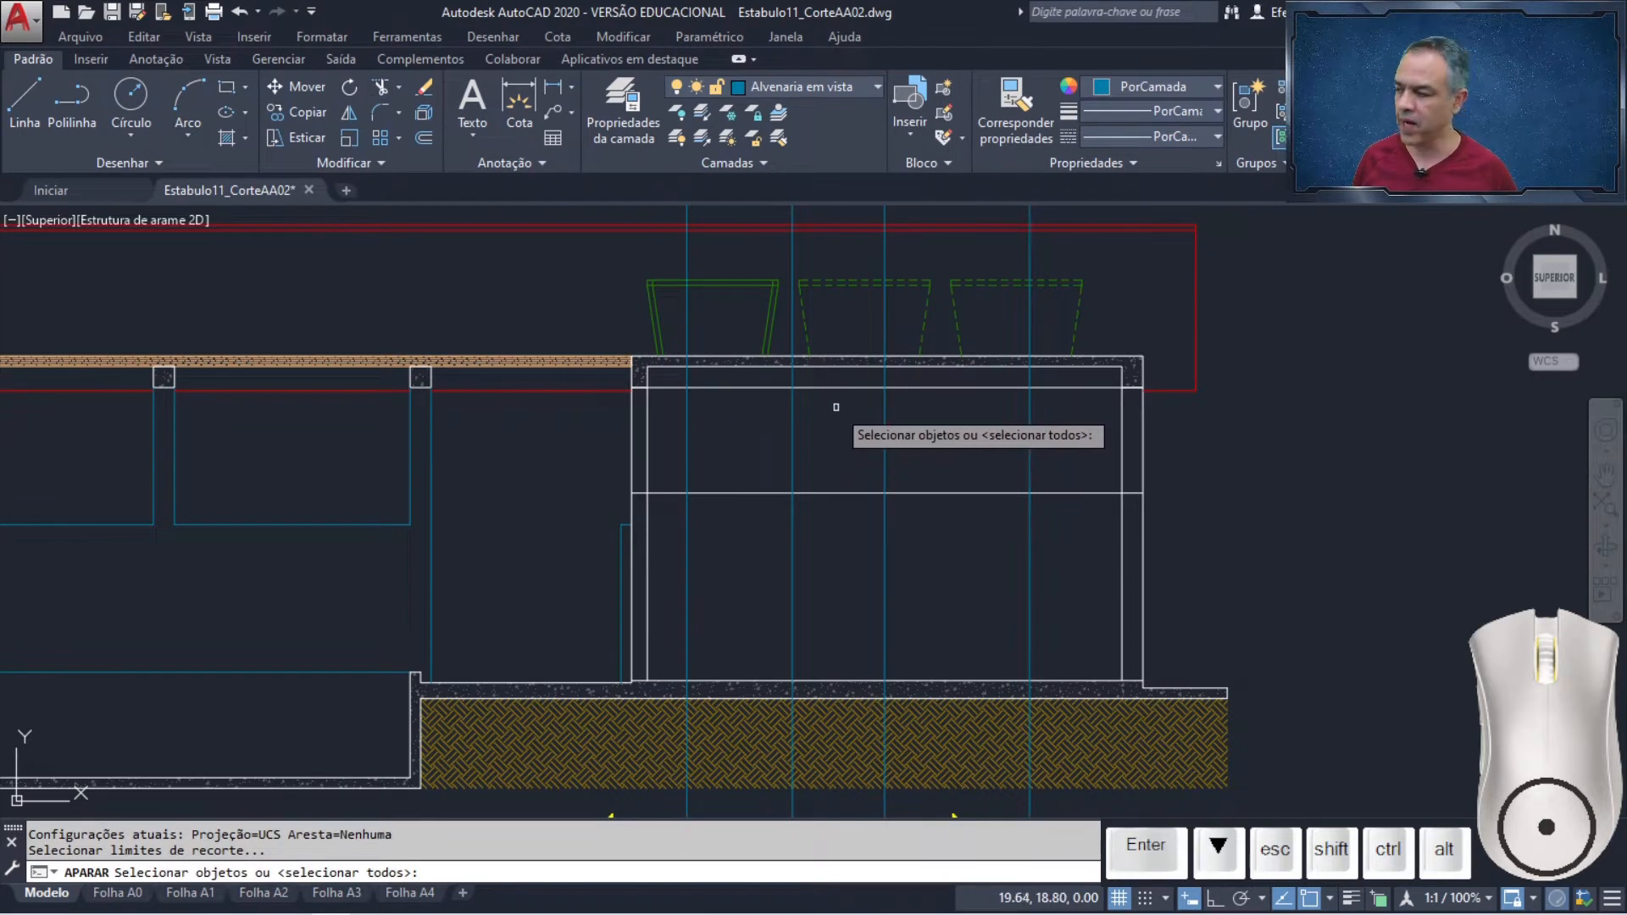
left_click(833, 363)
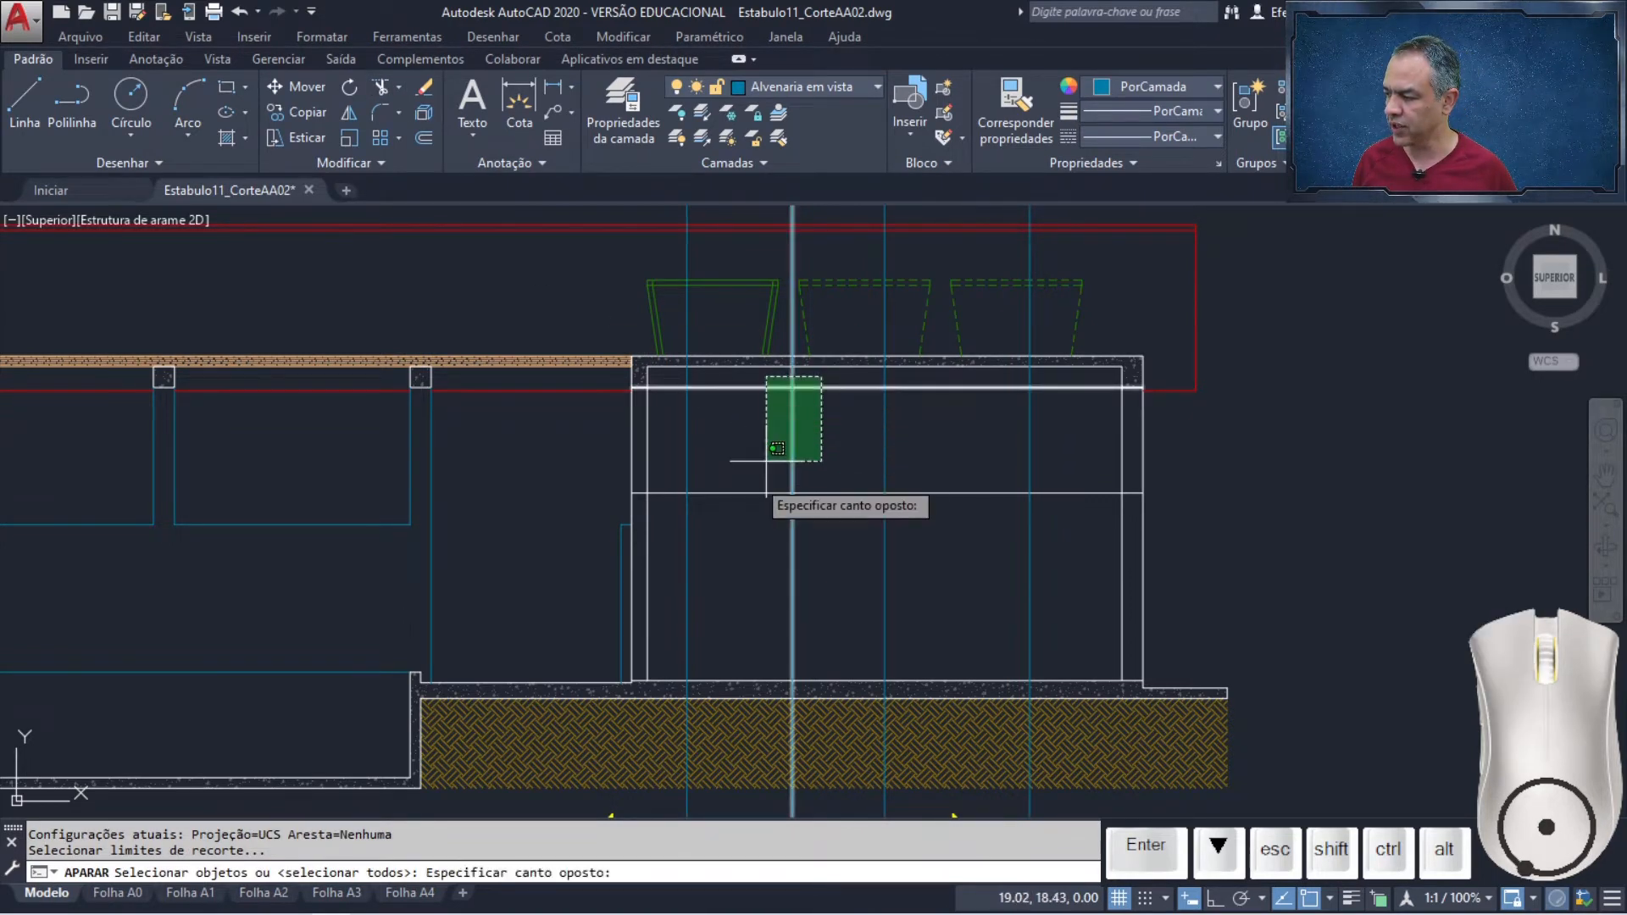
left_click(677, 535)
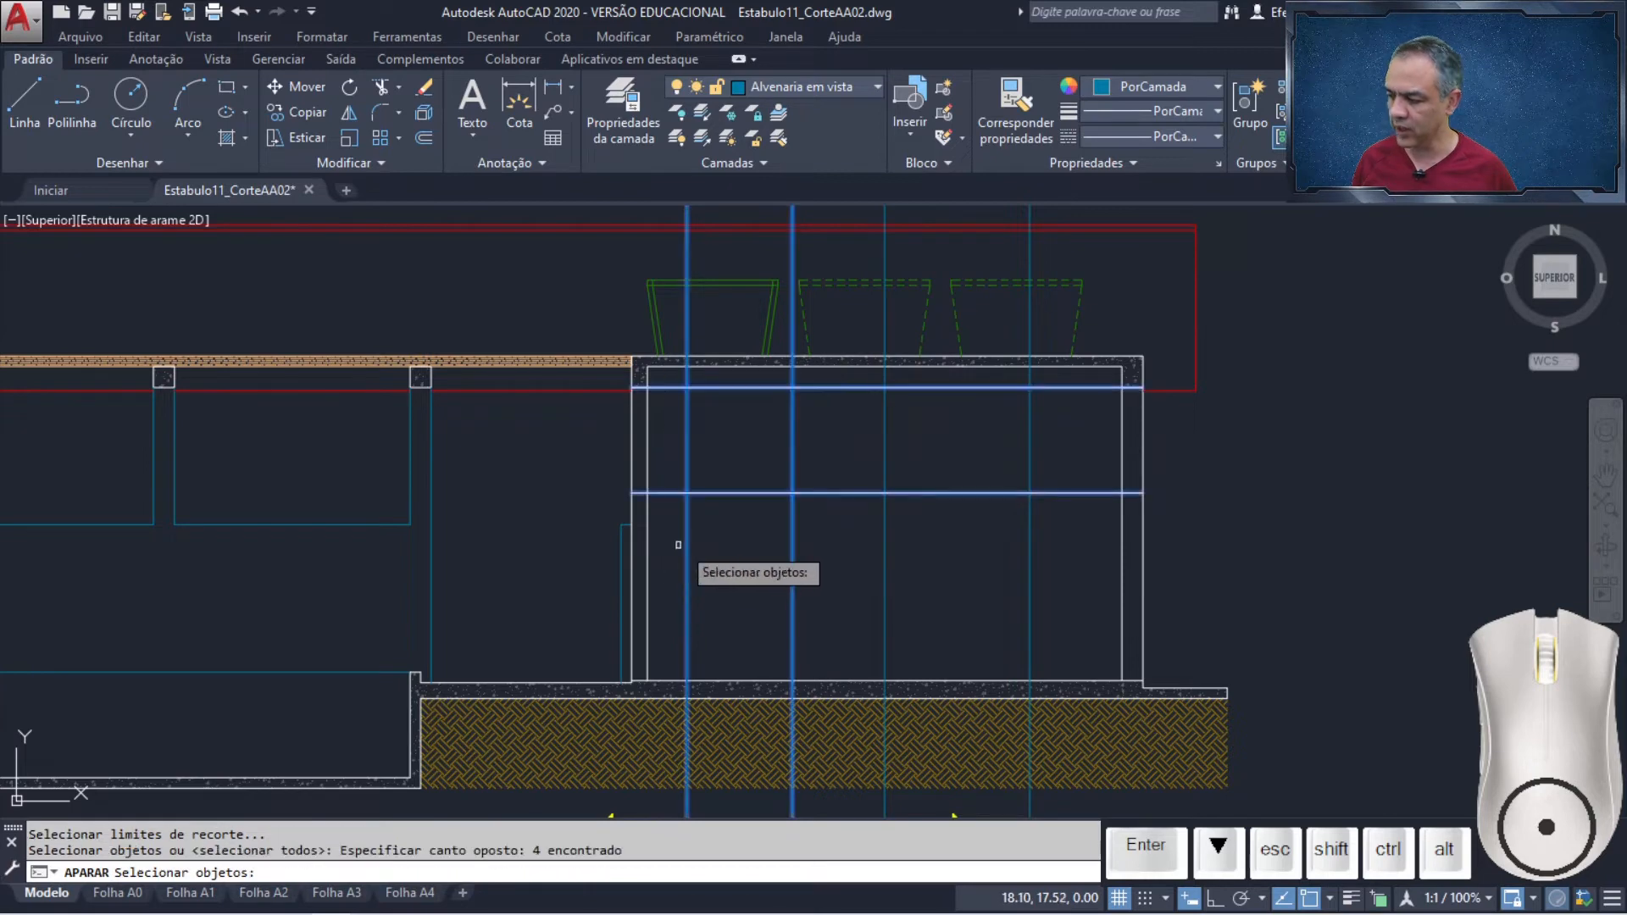
key("Return")
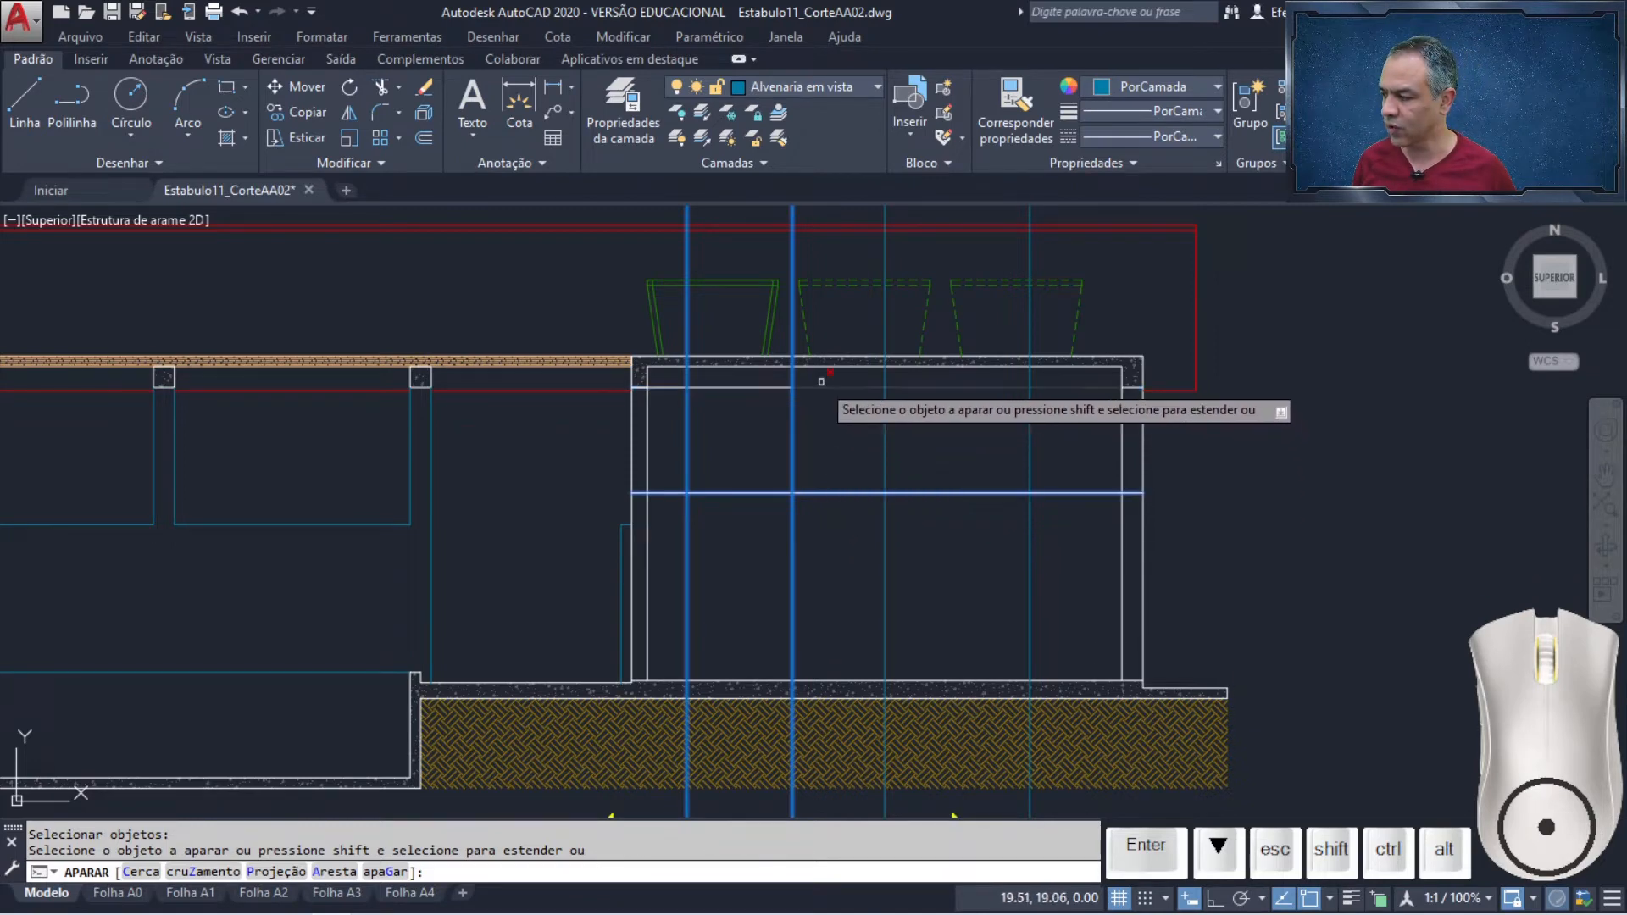
left_click(808, 370)
left_click(680, 555)
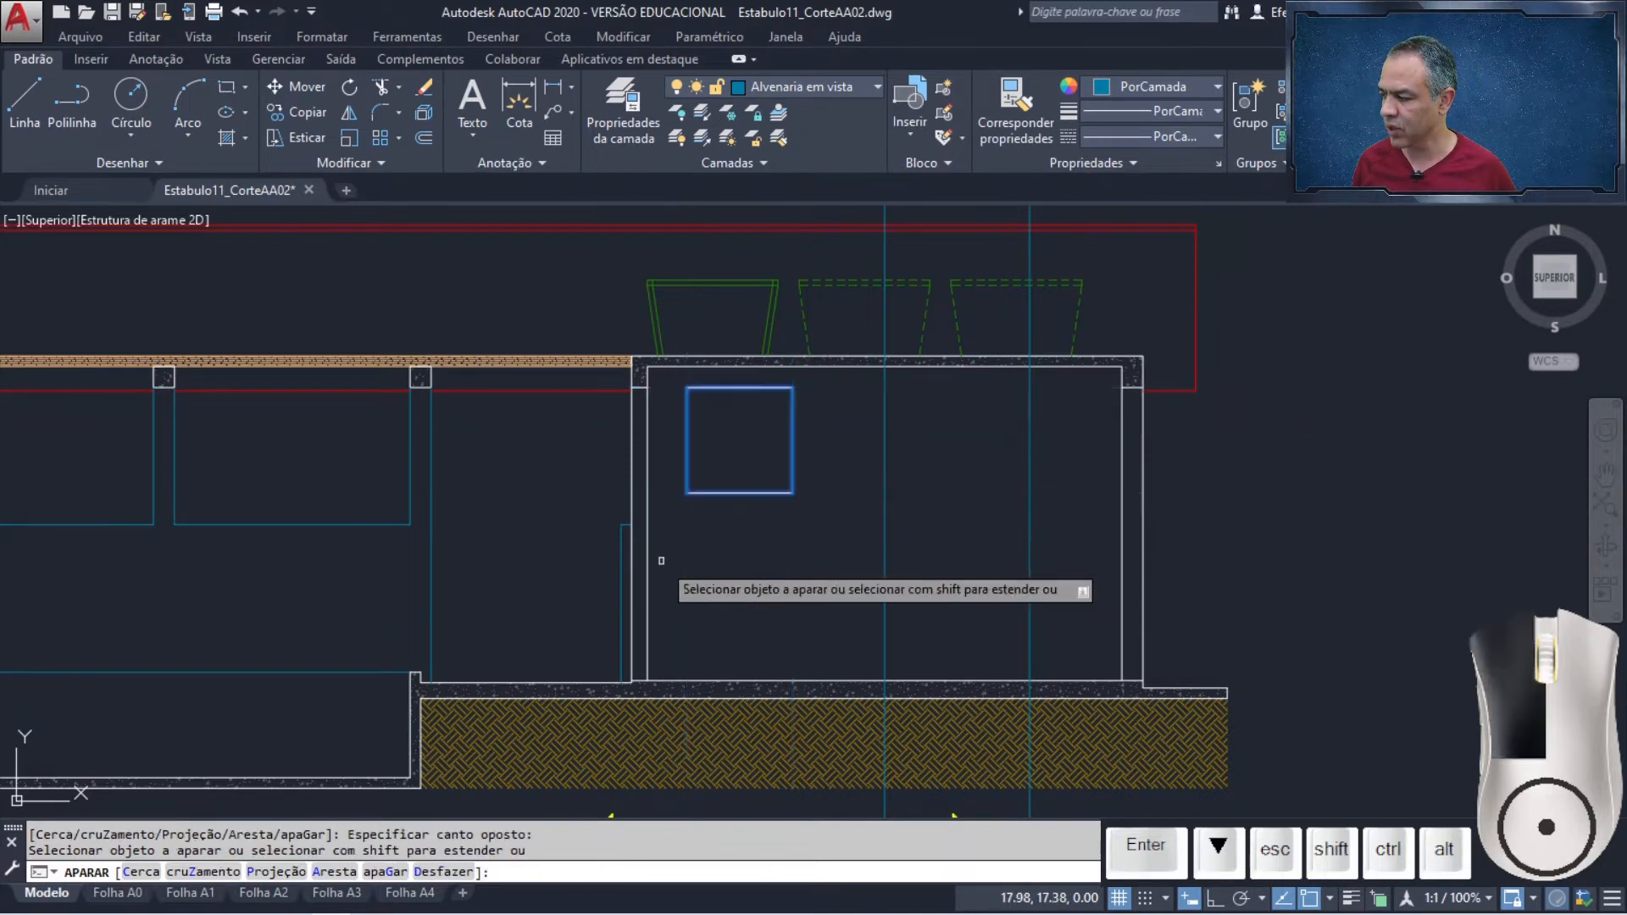
key("Return")
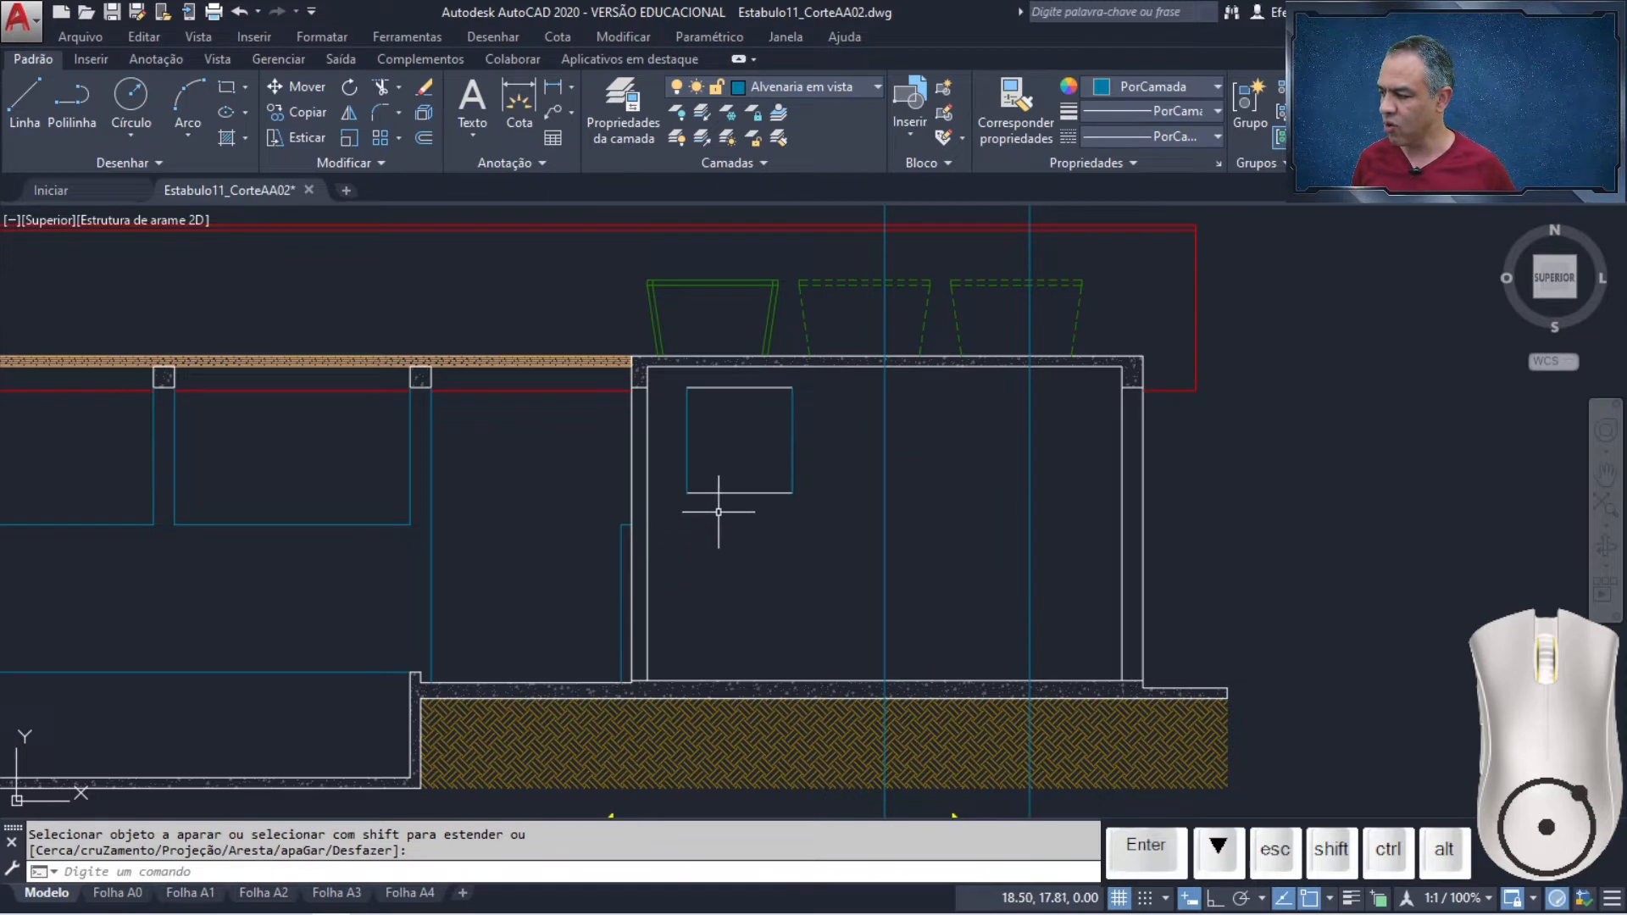
Match the top and bottom lines of the window outline to the Alvenaria em vista layer of its side lines
scroll(741, 447, "up", 4)
scroll(739, 423, "up", 3)
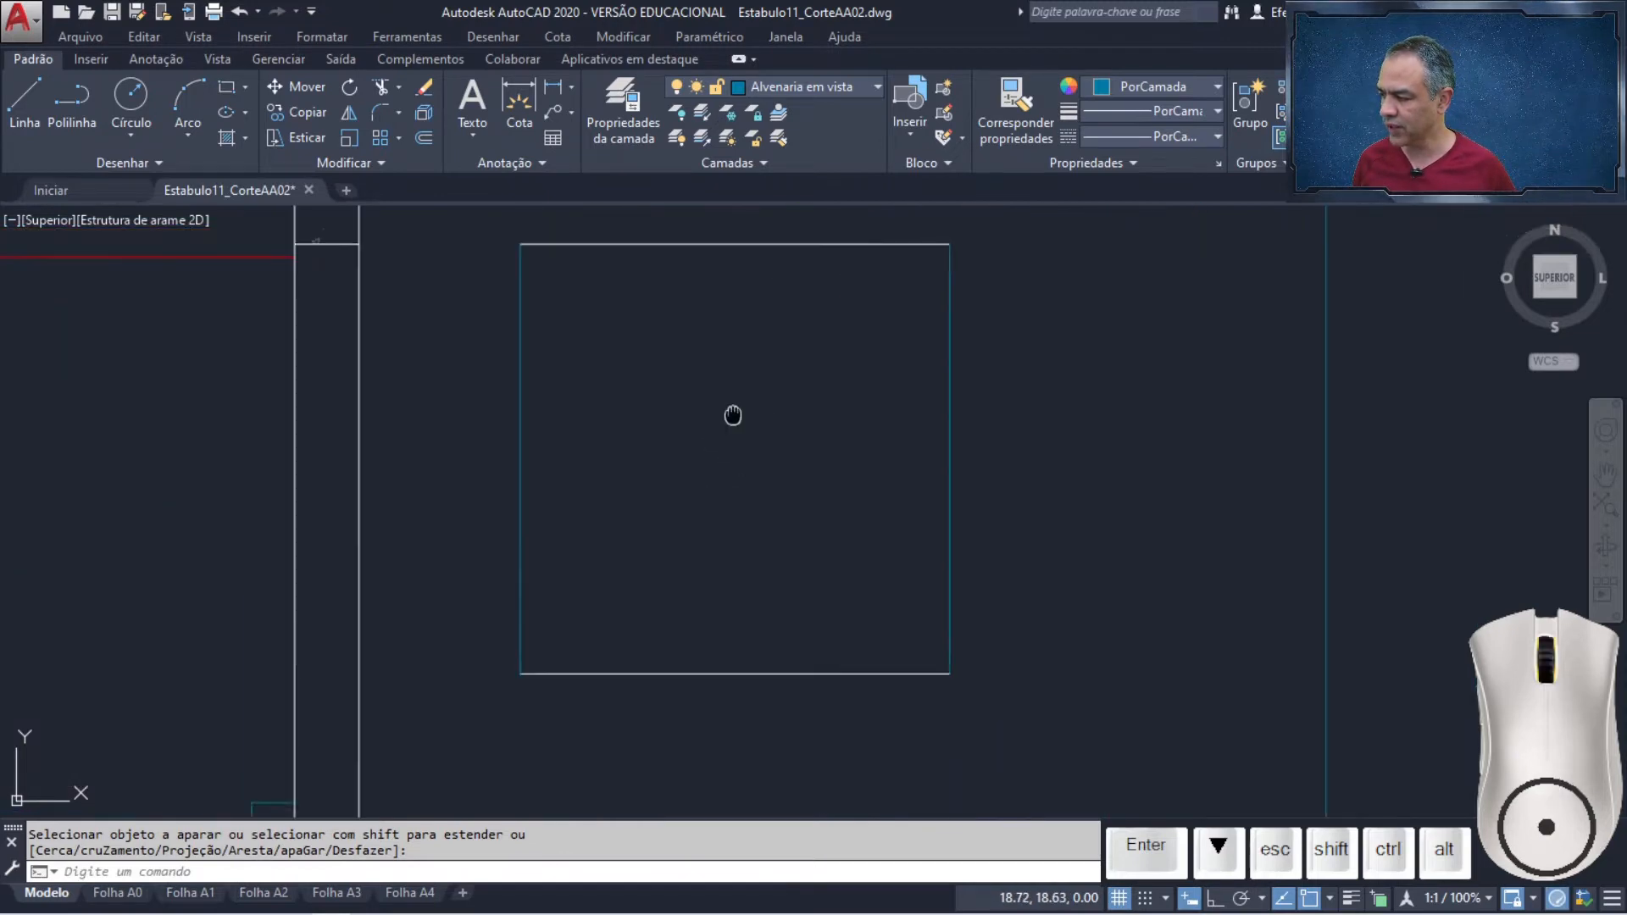
left_click(779, 139)
left_click(762, 252)
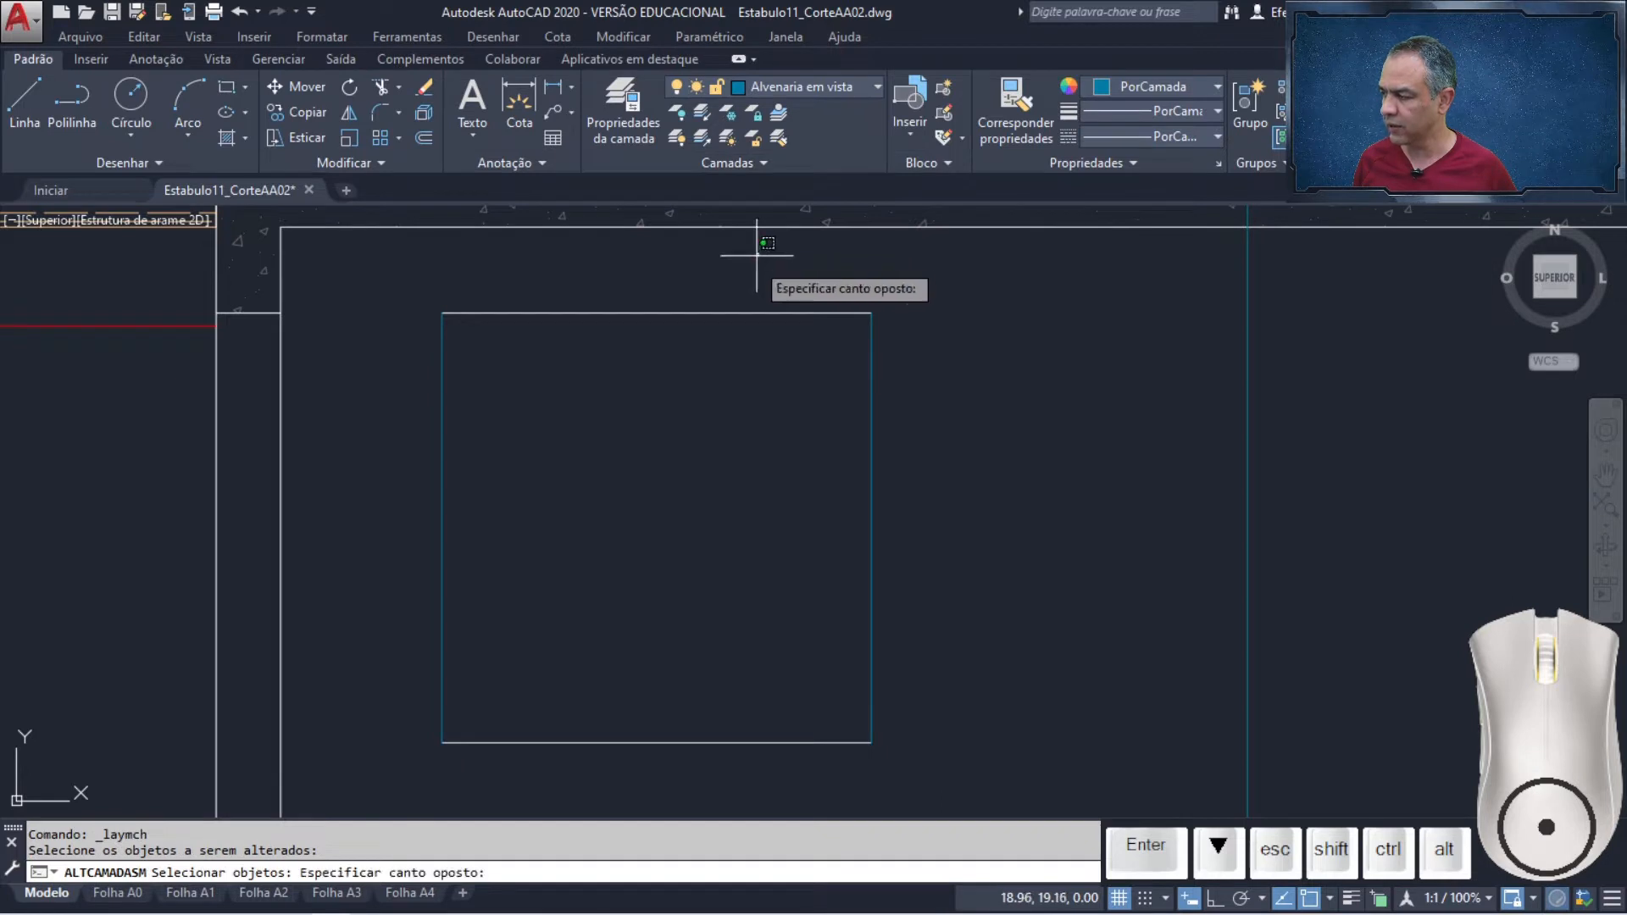
left_click(643, 764)
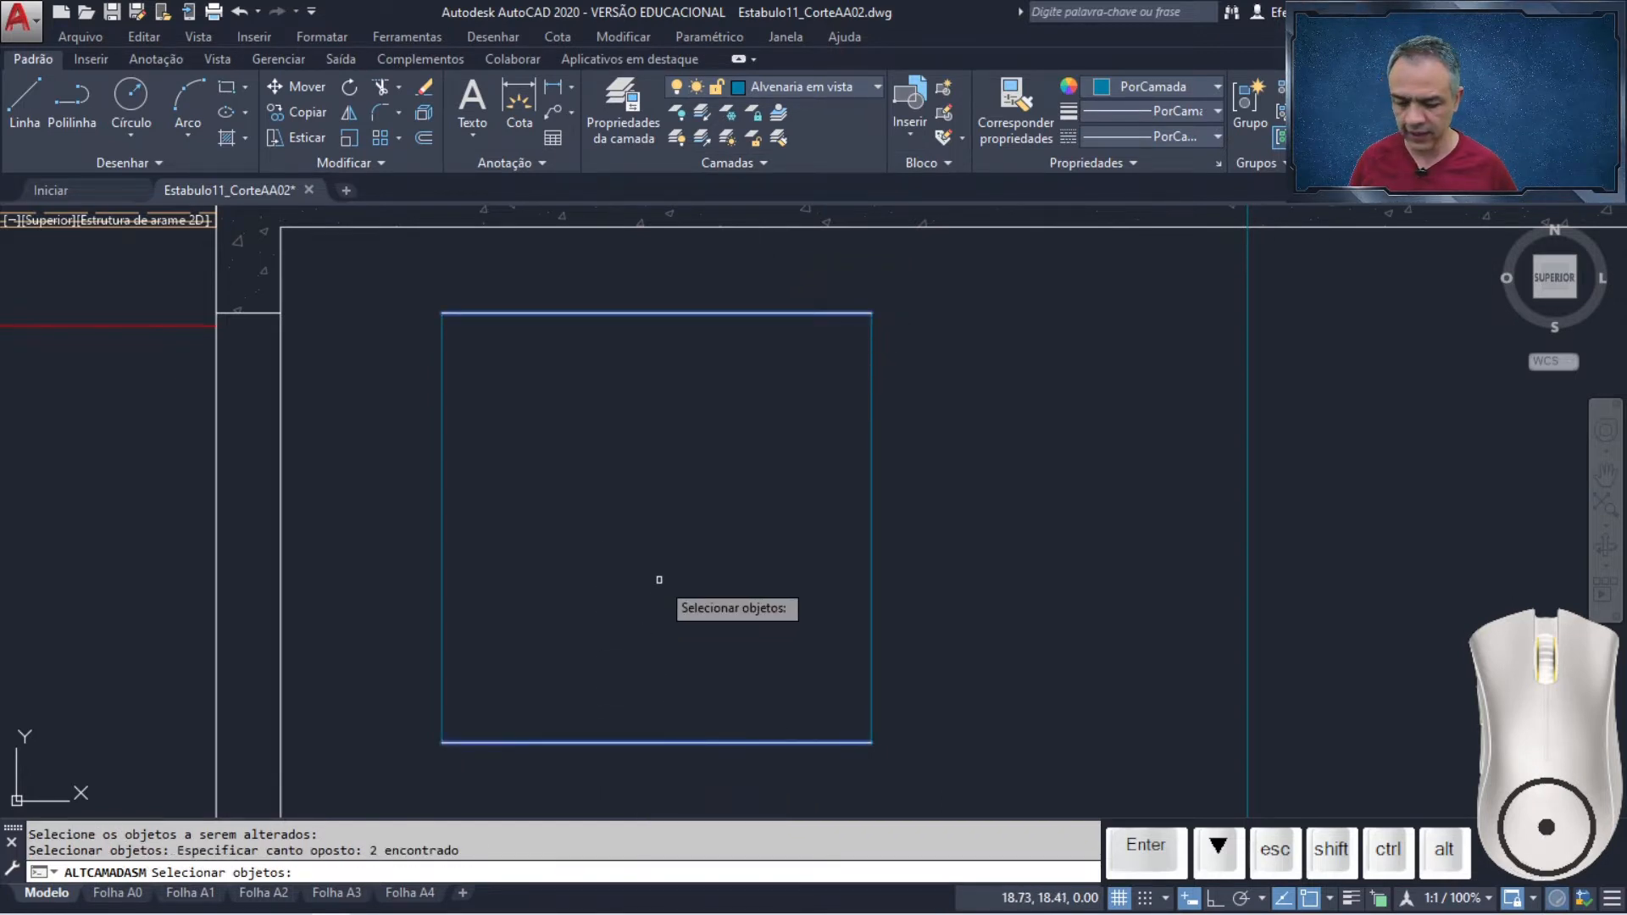
key("Return")
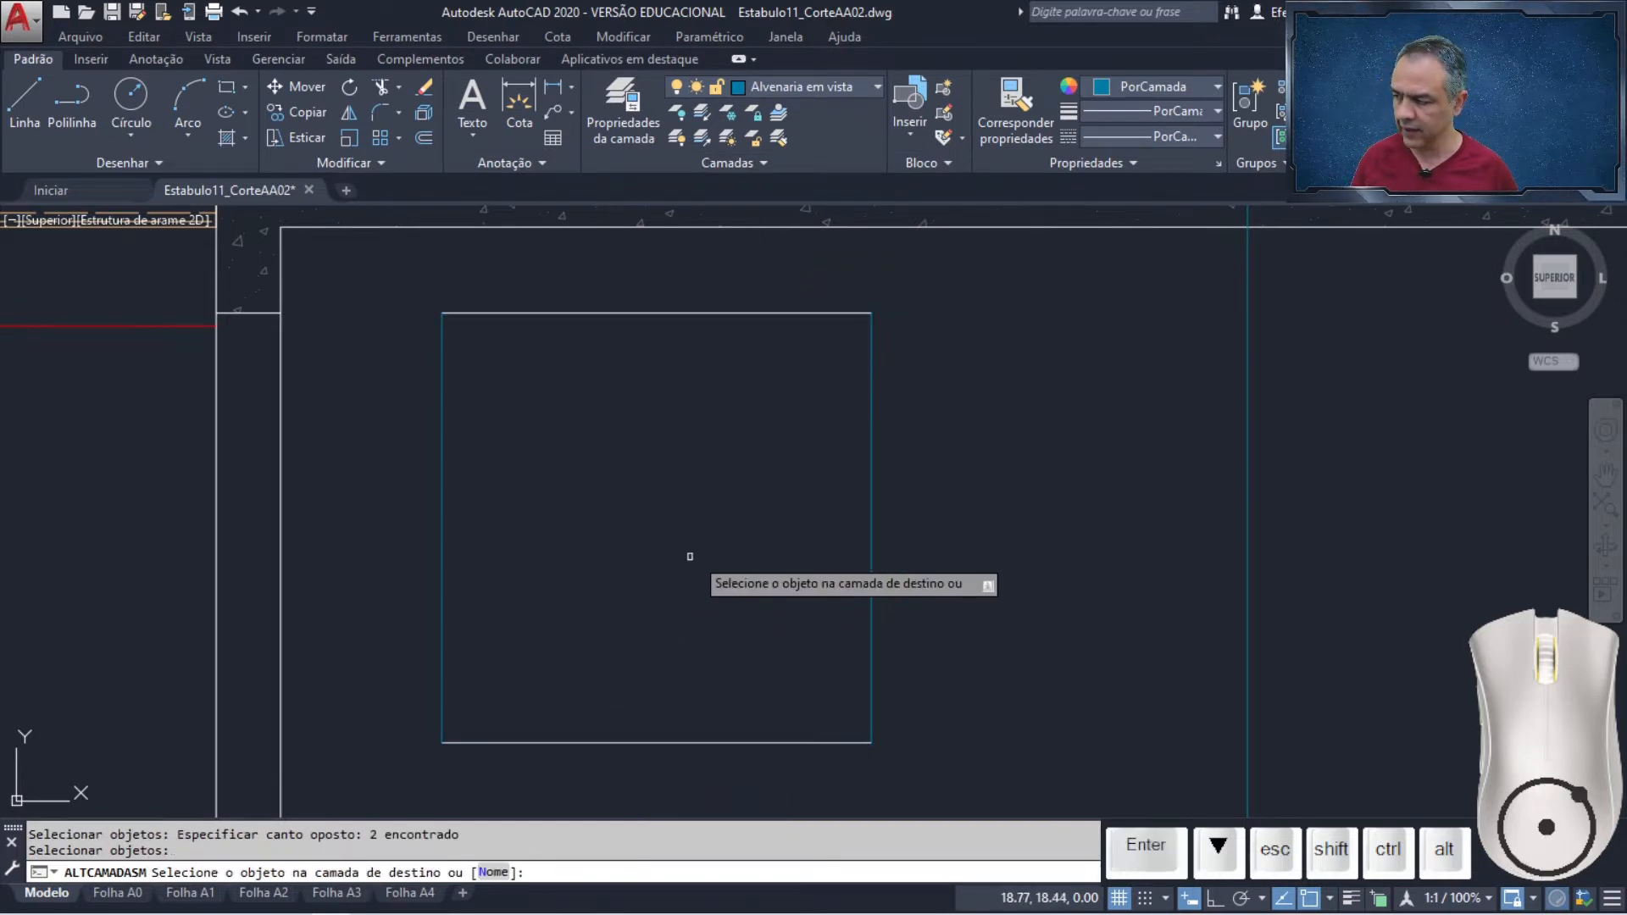
left_click(872, 523)
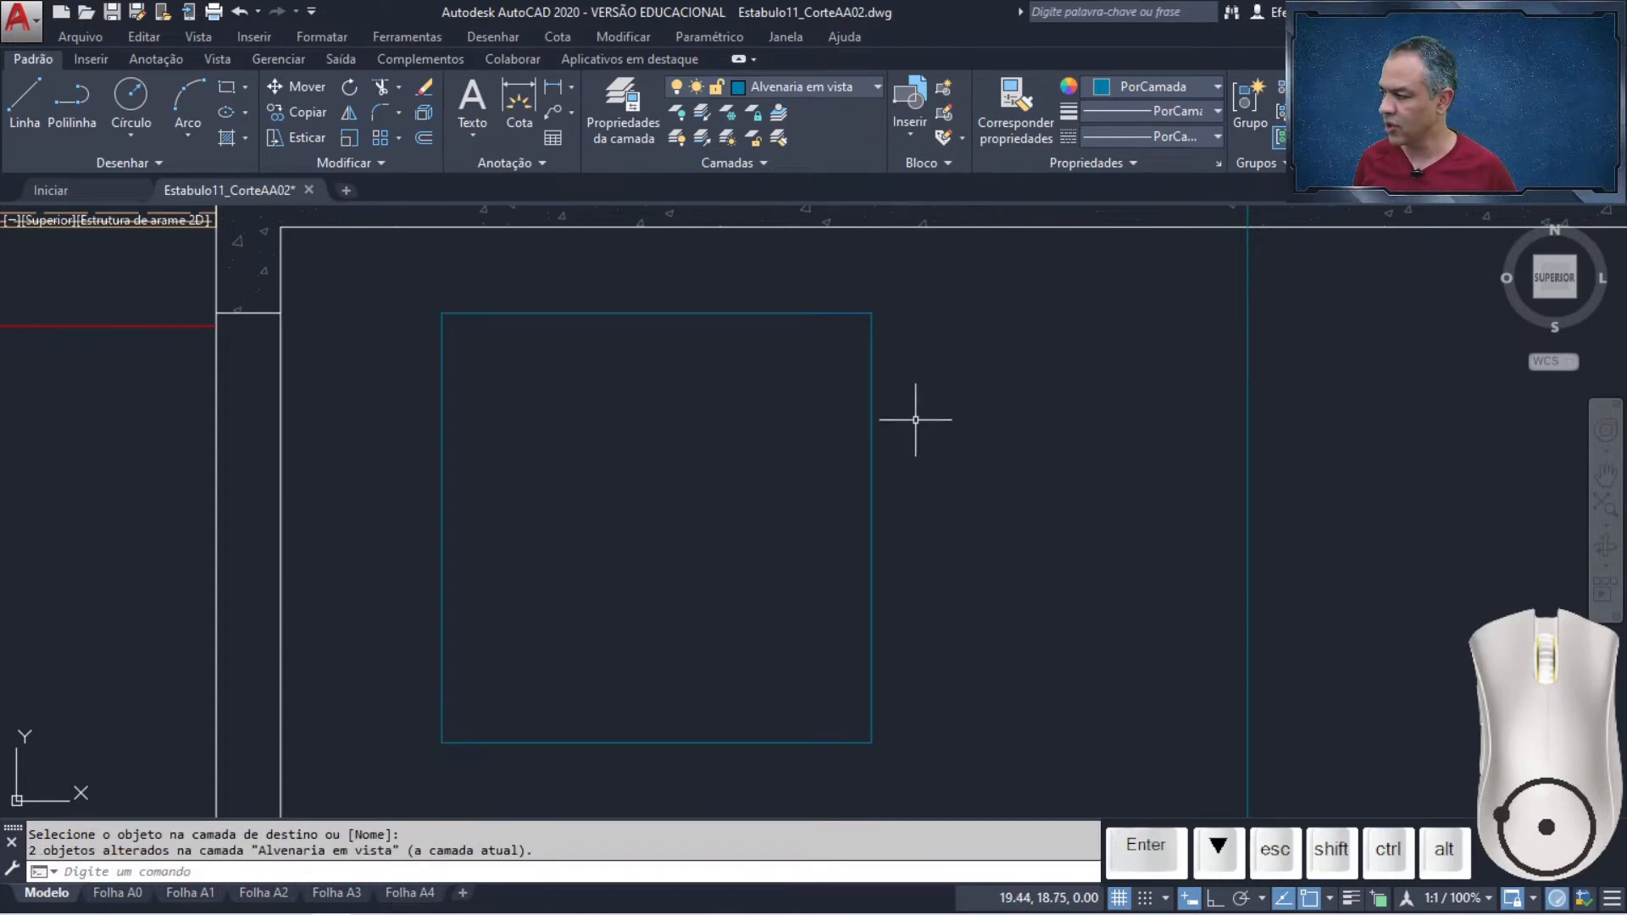
Convert the window outline's top line to a polyline and join the other three sides to it as one closed polyline
left_click(356, 164)
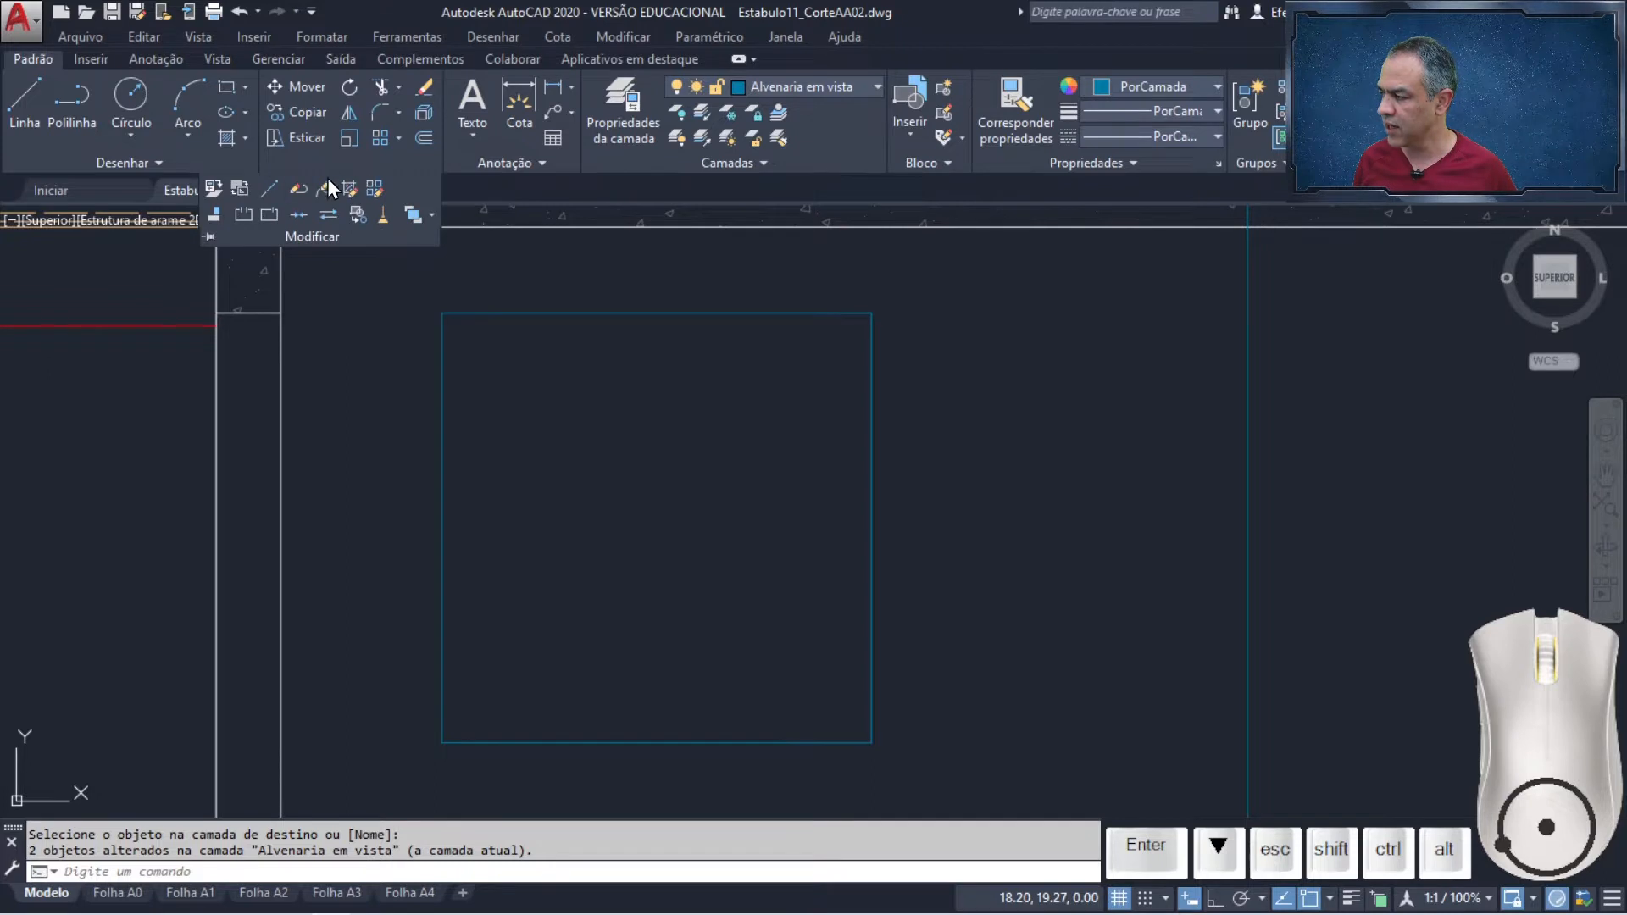
left_click(300, 188)
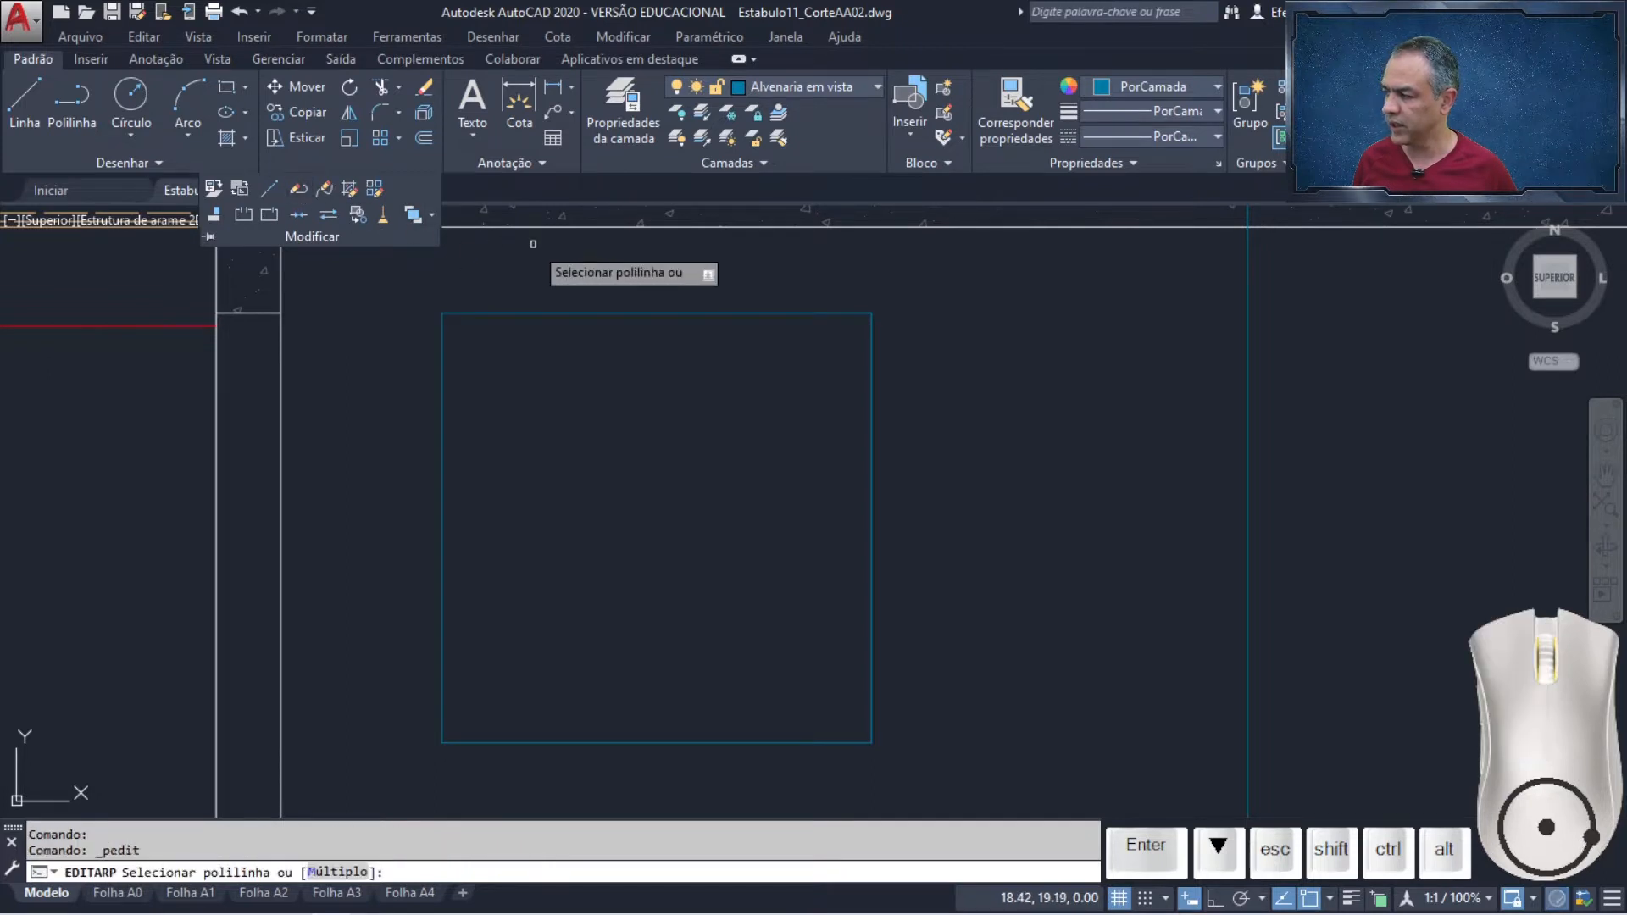
left_click(660, 311)
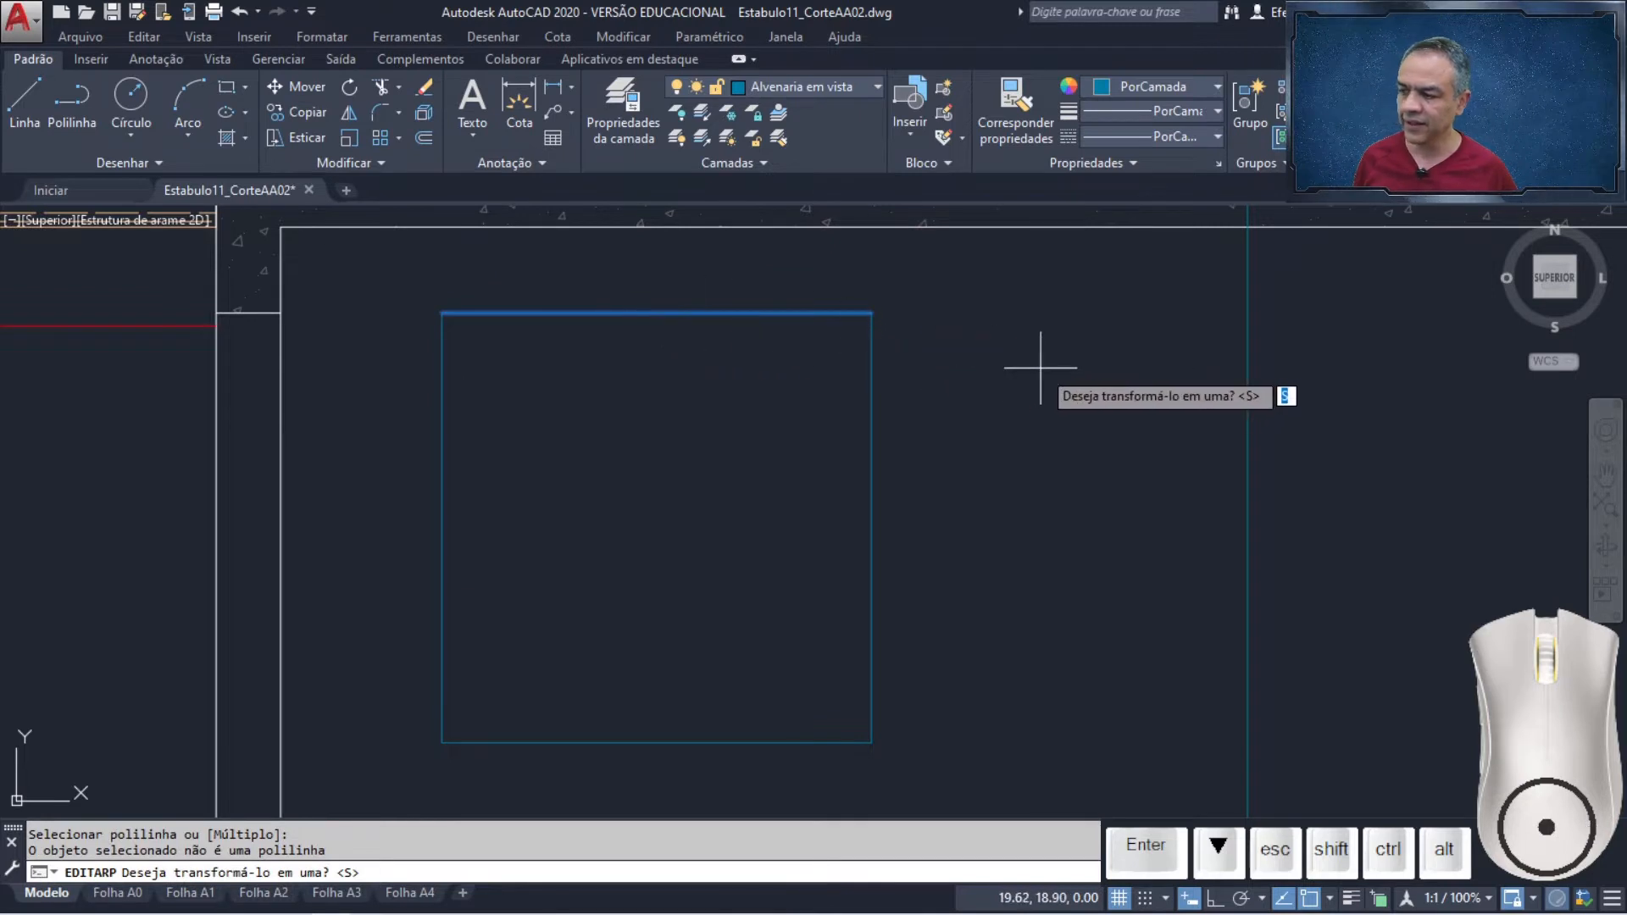
key("Return")
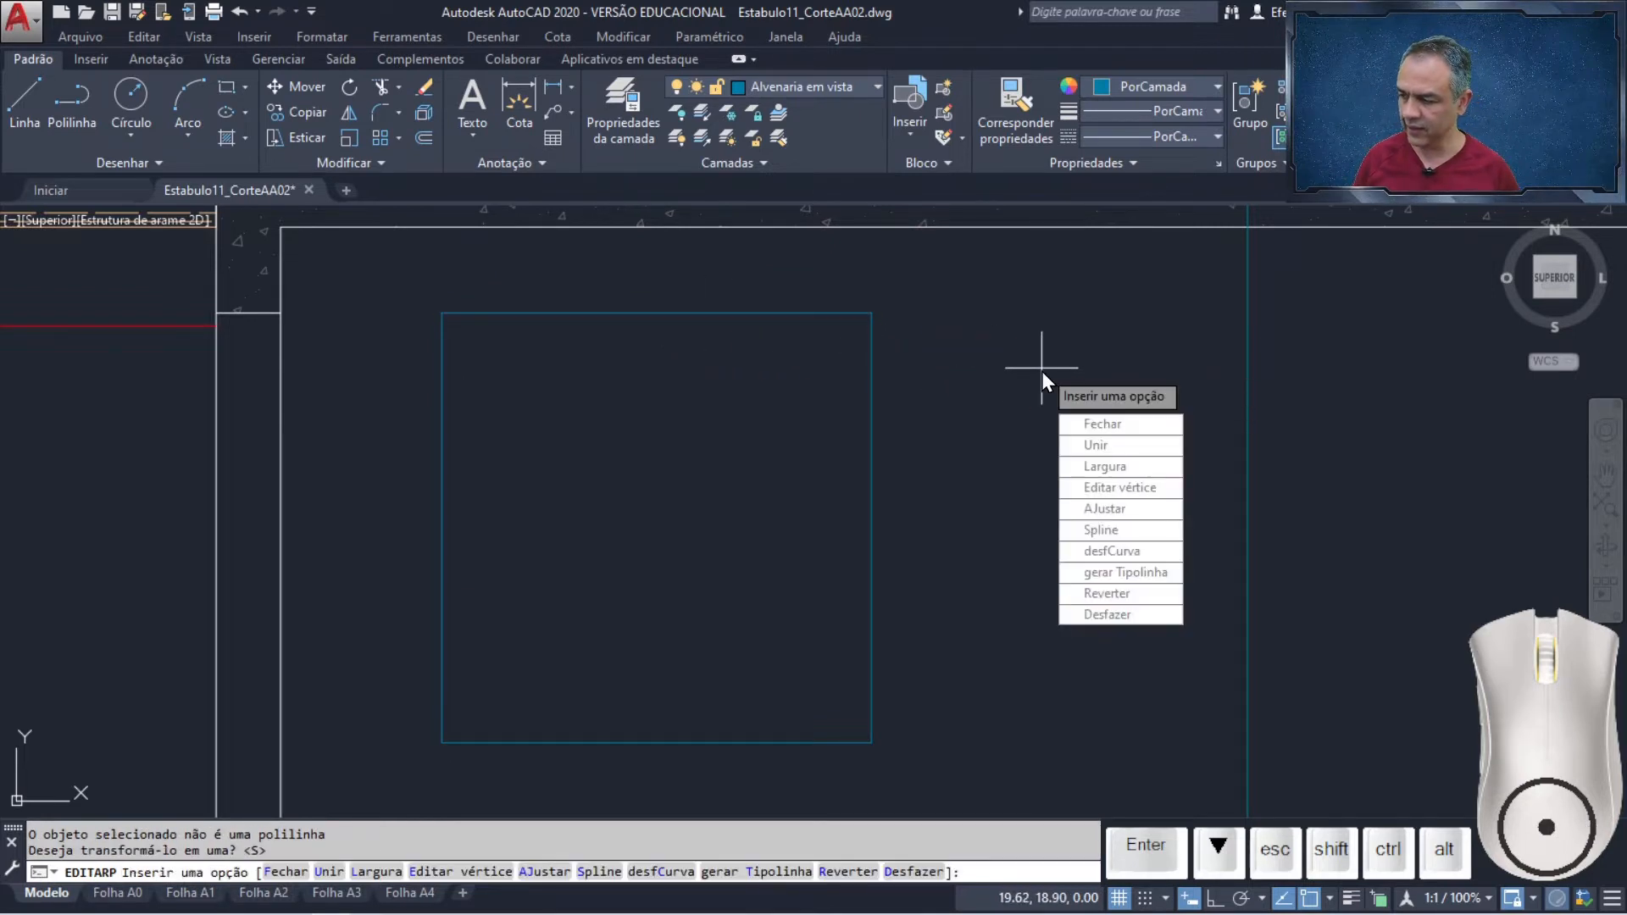
left_click(1103, 446)
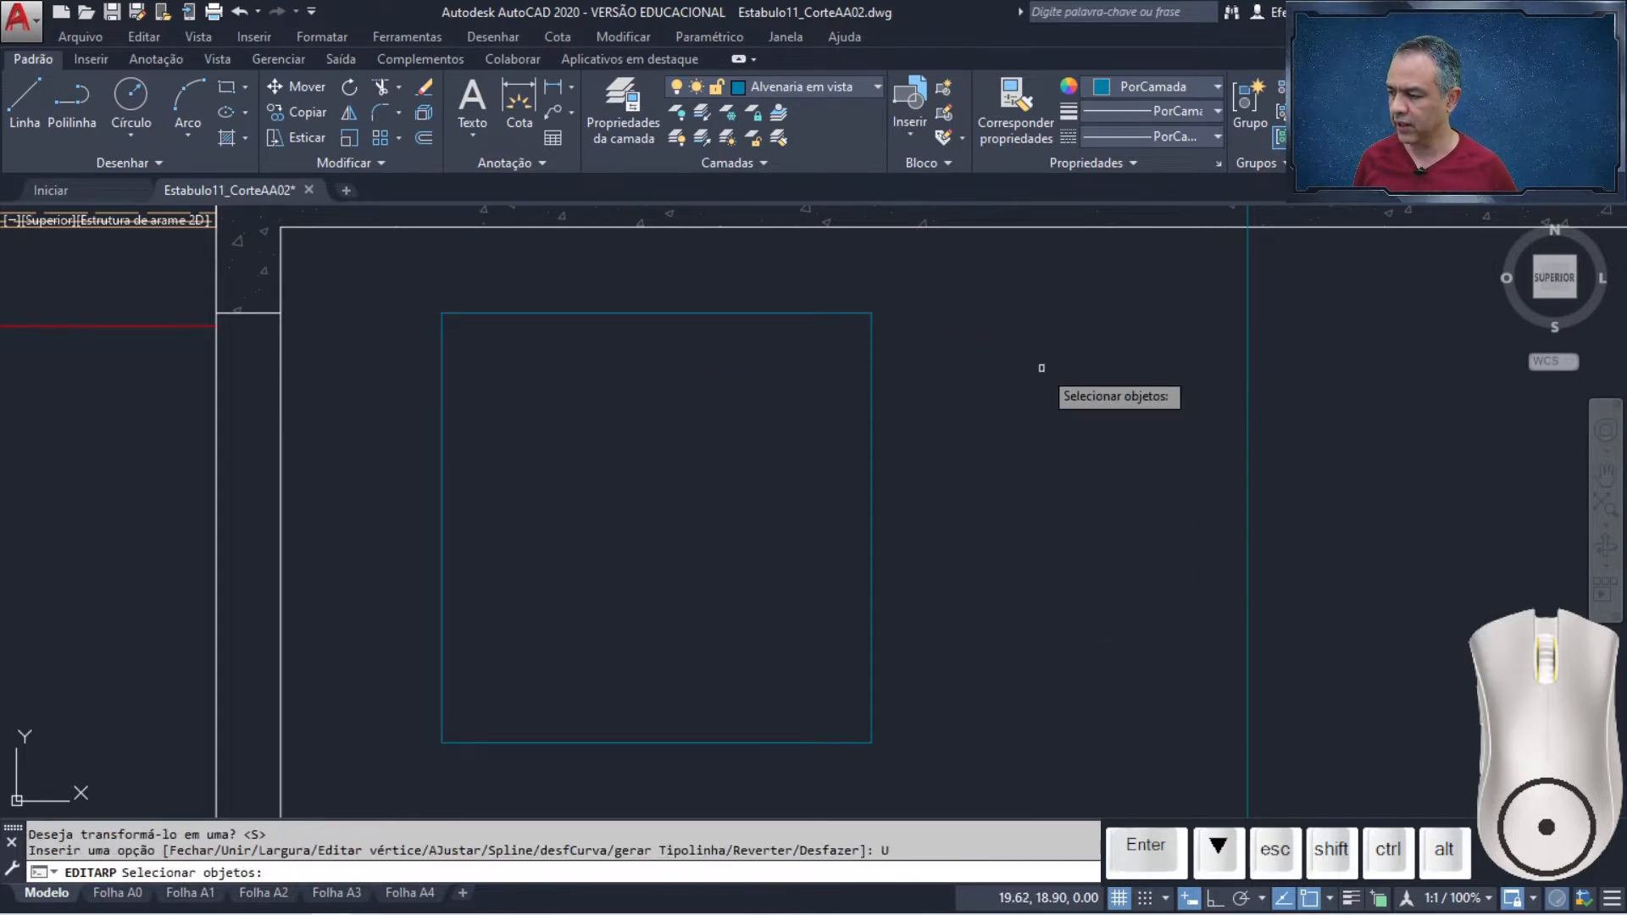
left_click(960, 381)
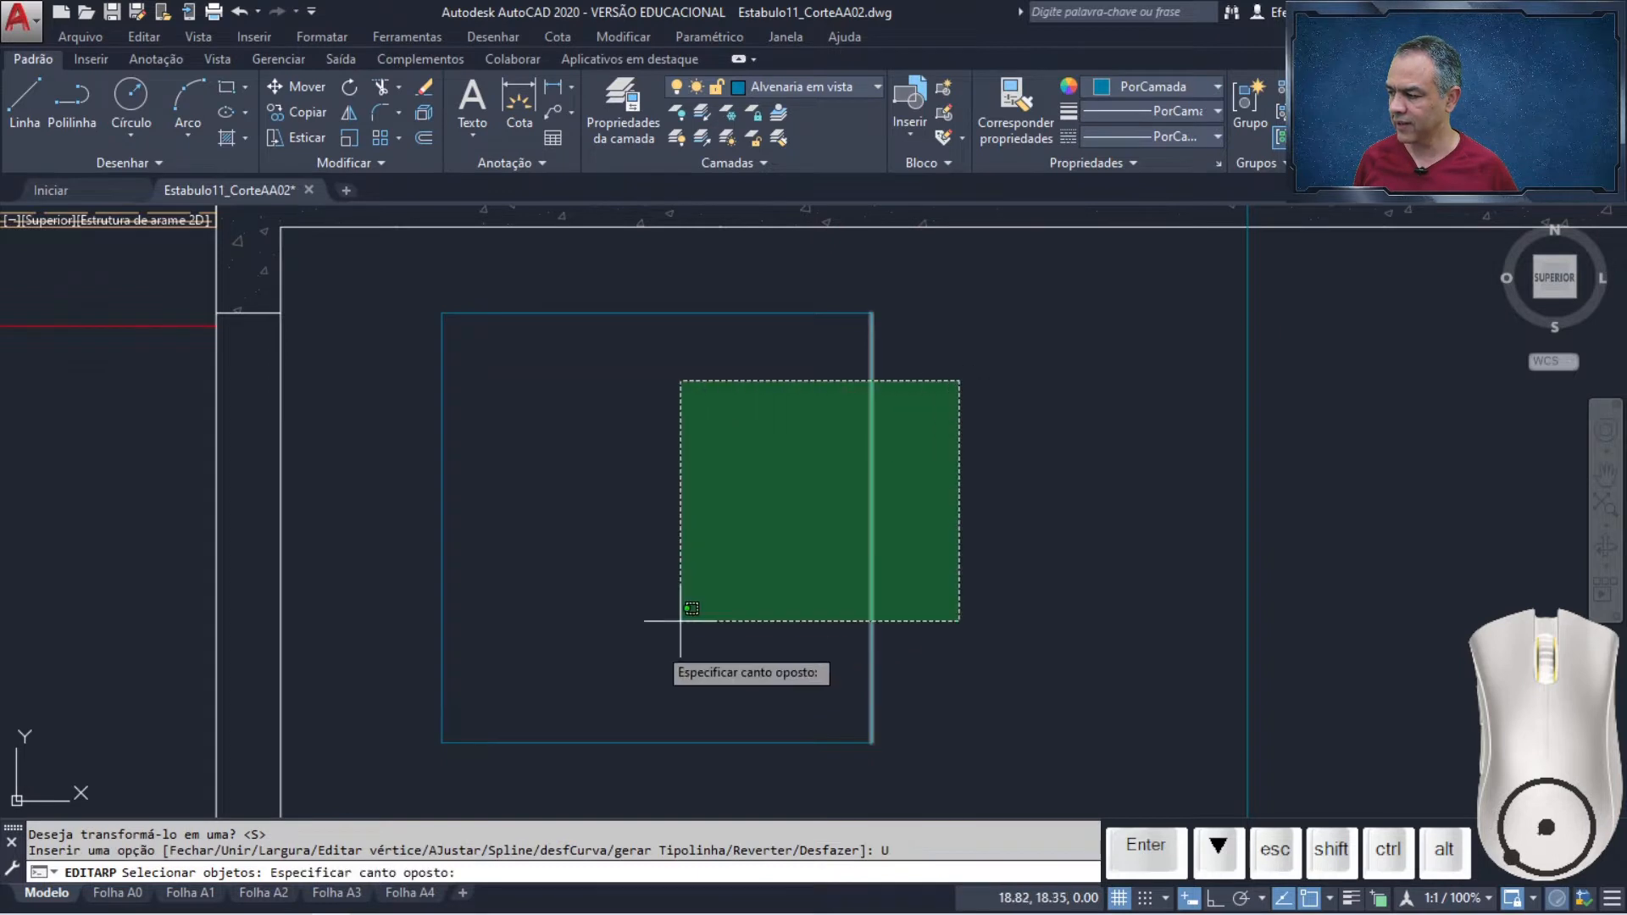
left_click(400, 771)
key("Return")
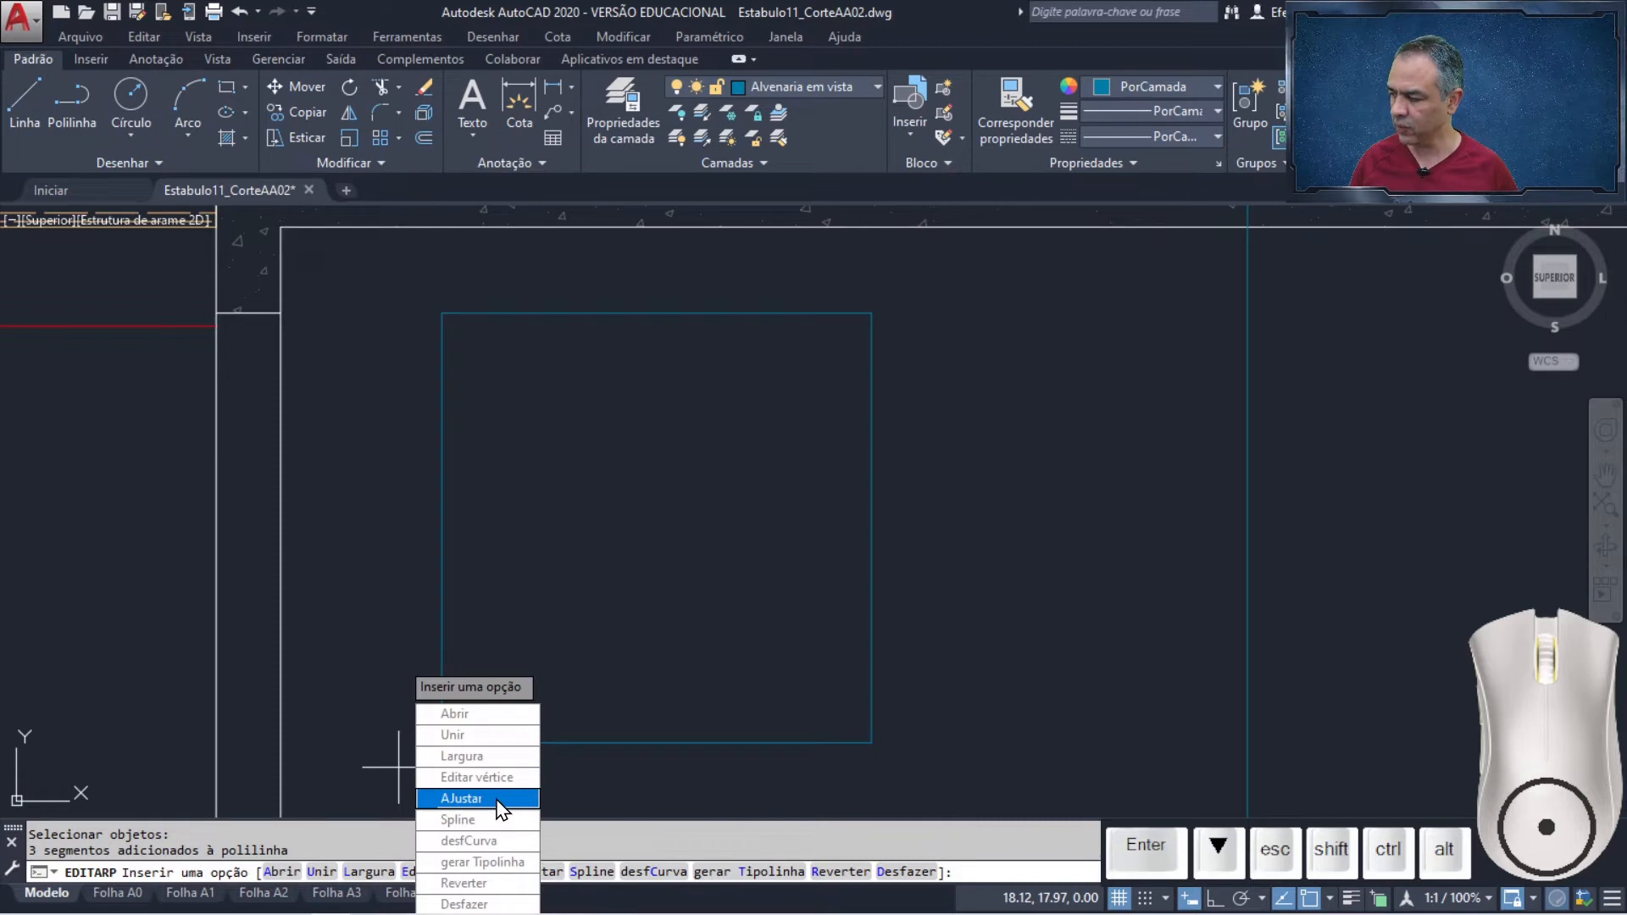
key("Escape")
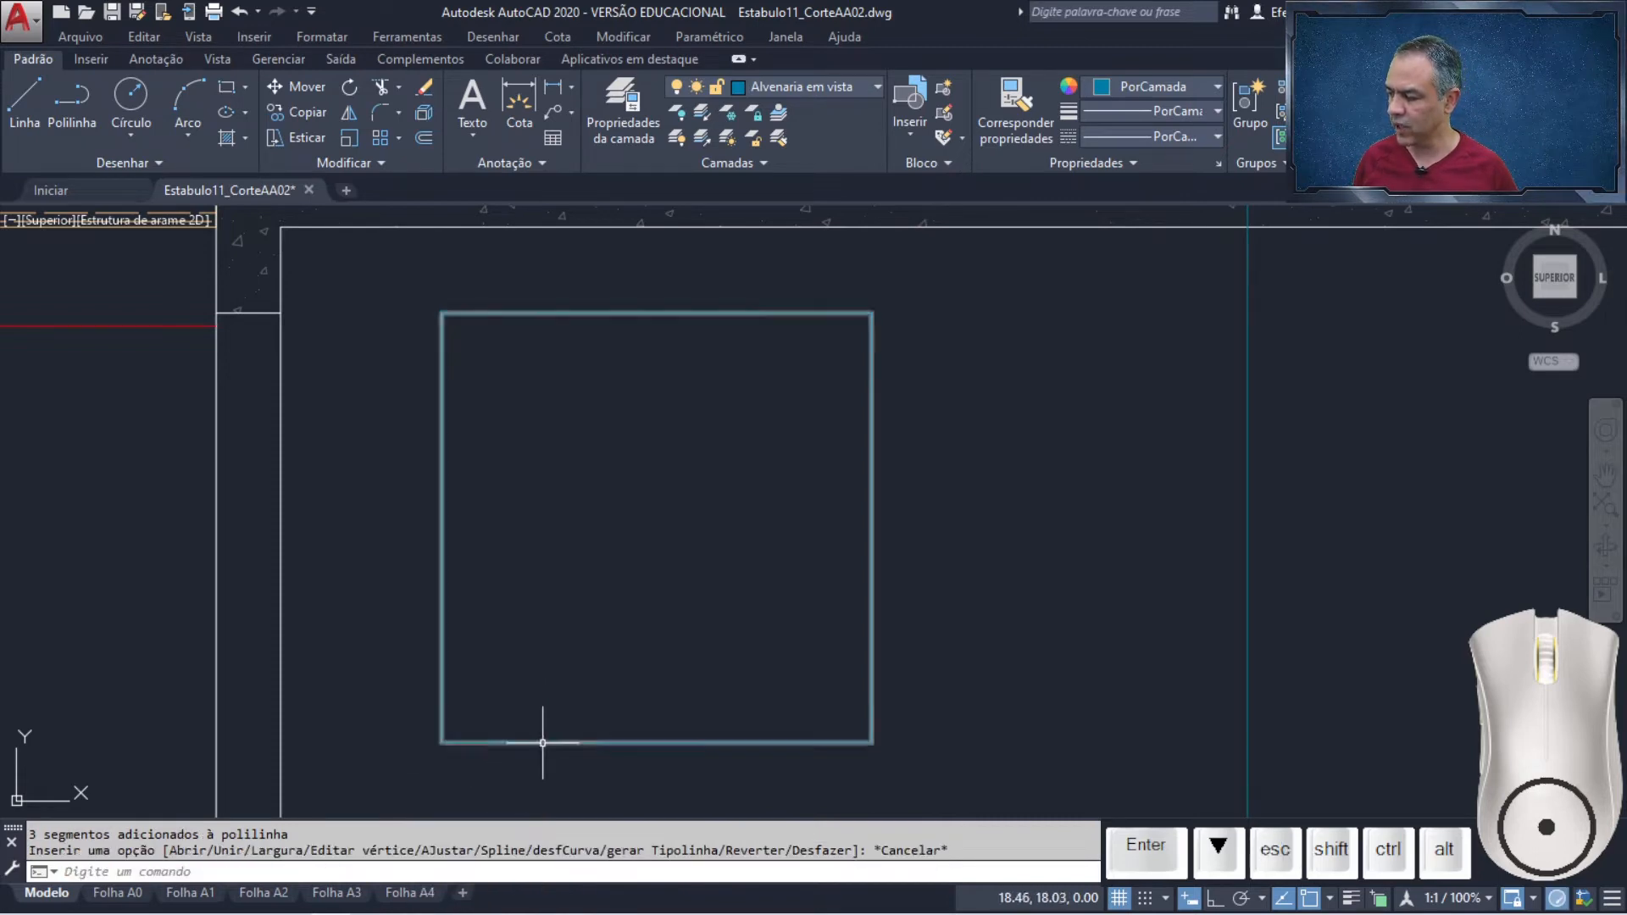
left_click(540, 743)
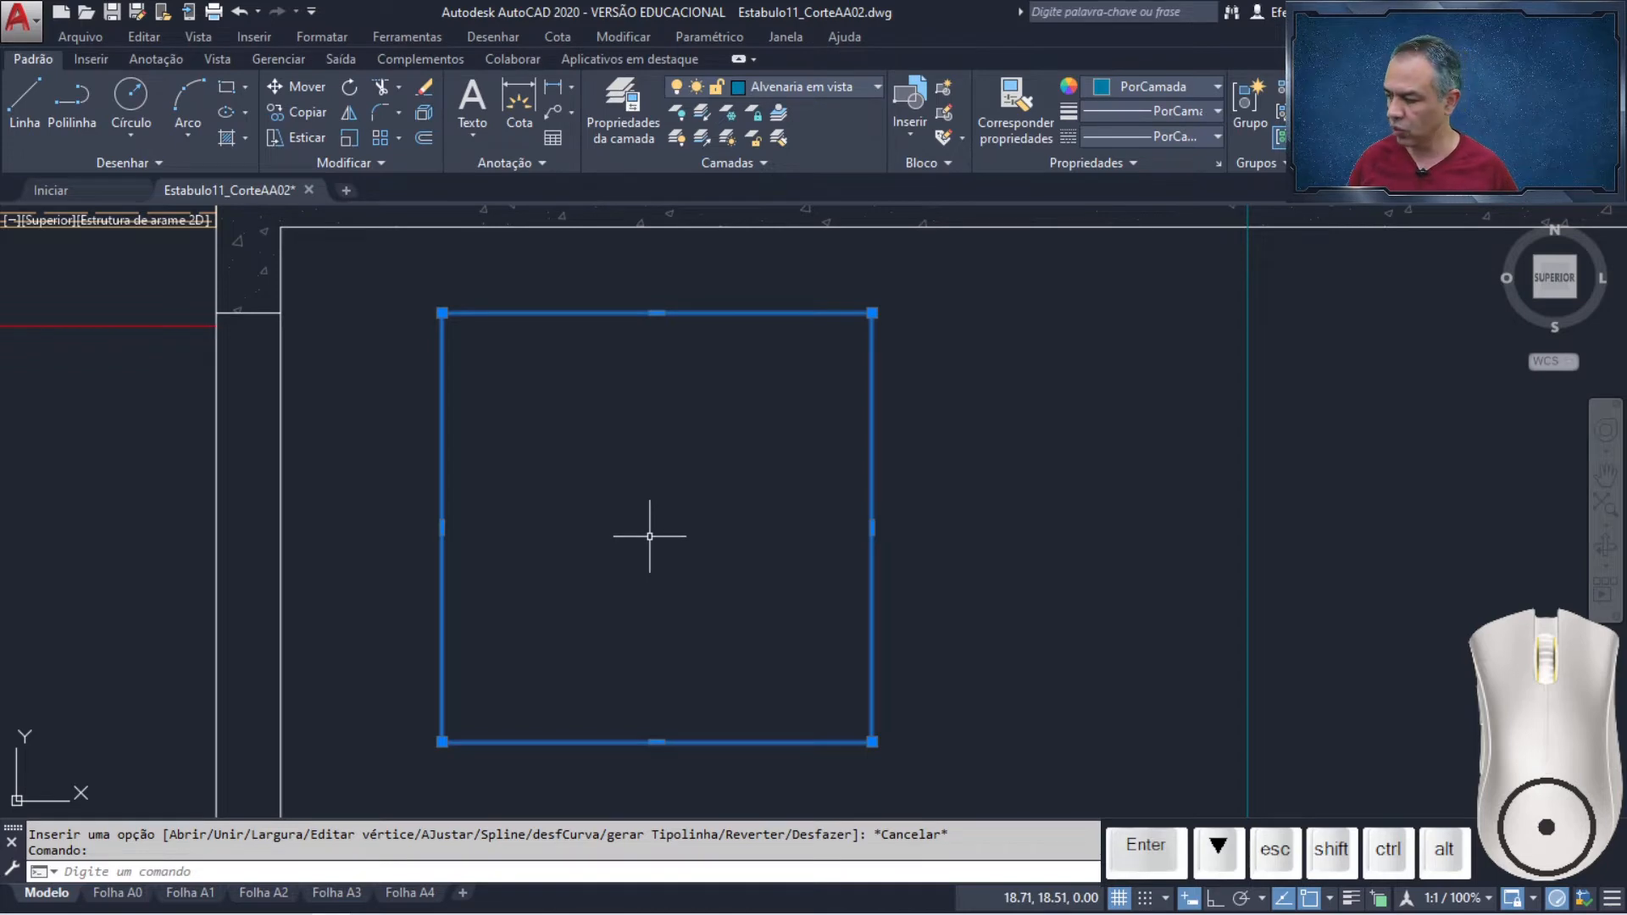
key("Escape")
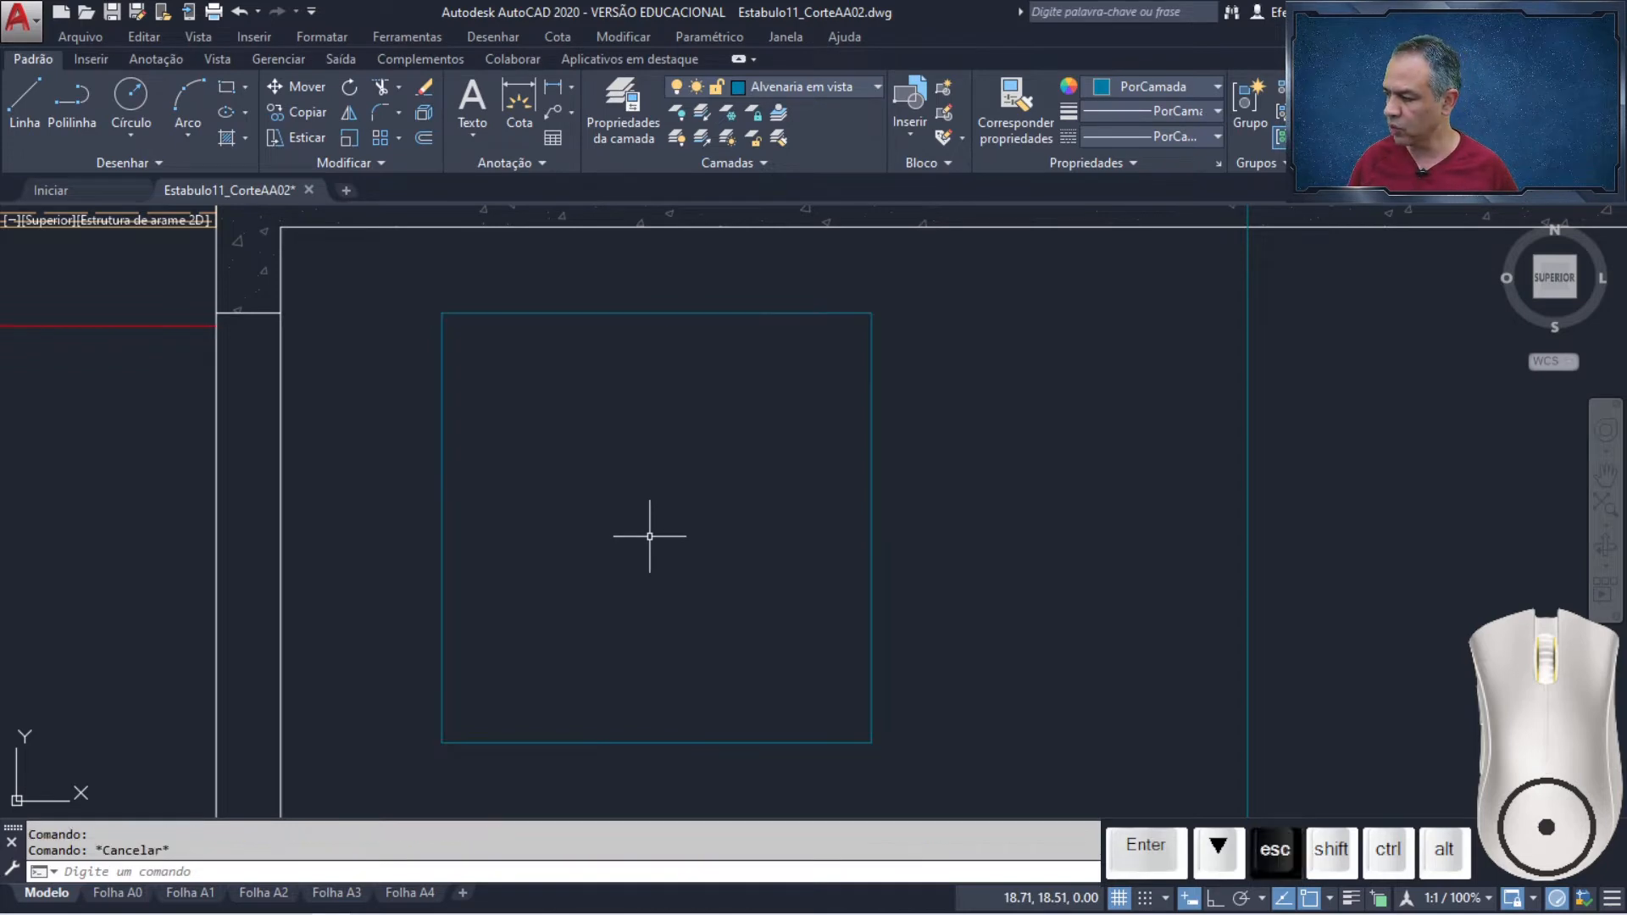
Offset the window outline 0.03 inward to form the frame's outer edge
left_click(424, 135)
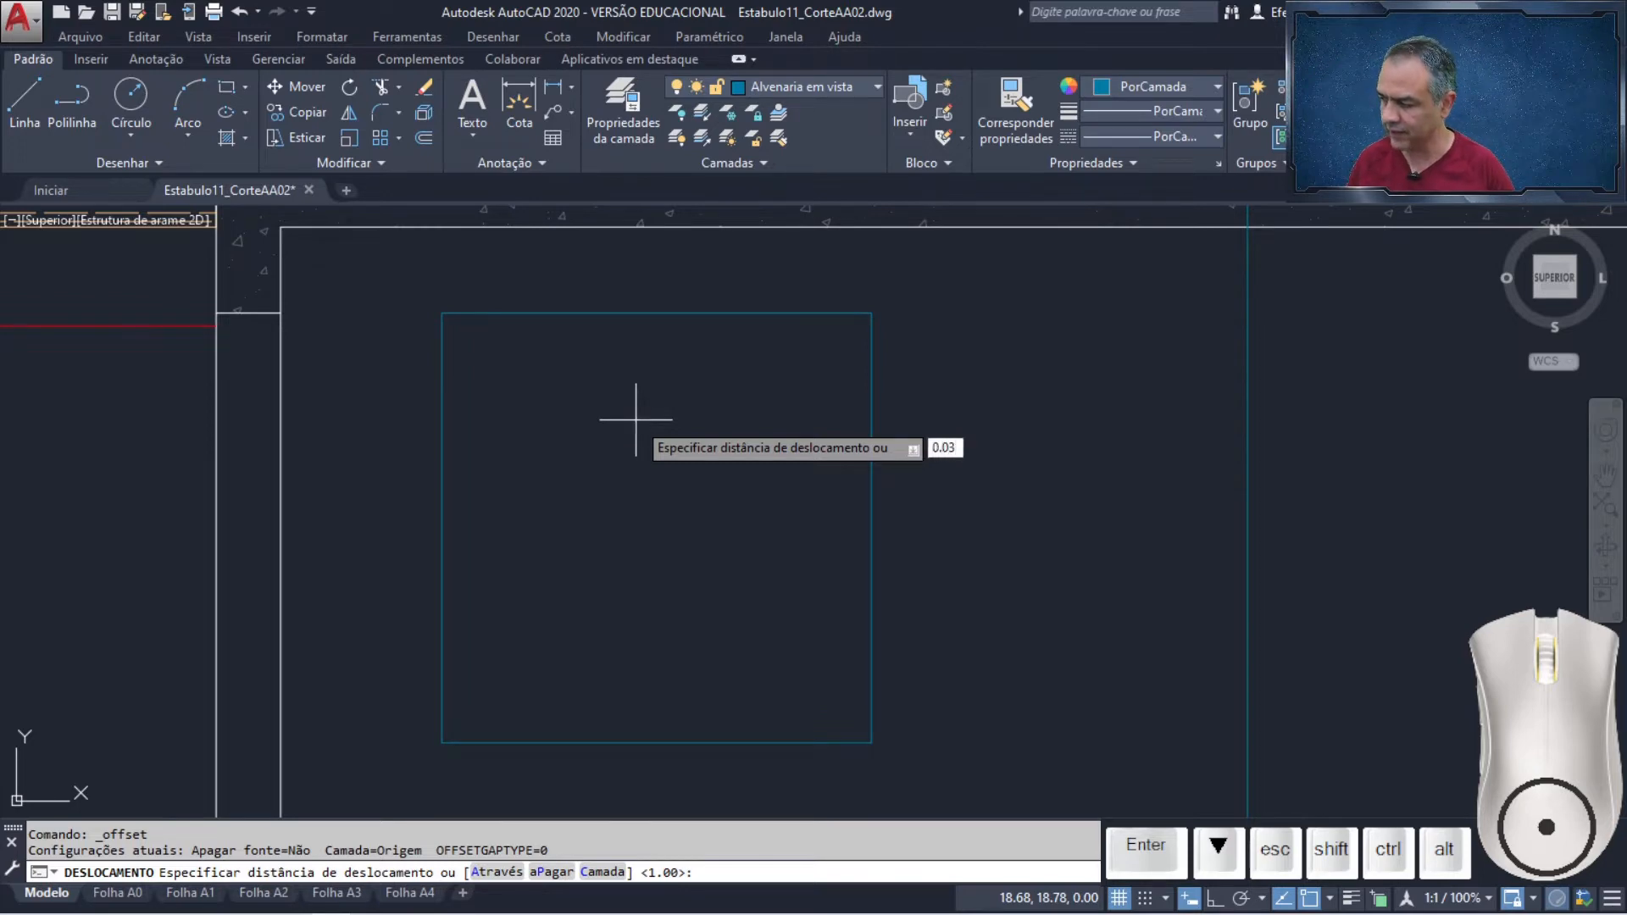
key("Return")
left_click(870, 450)
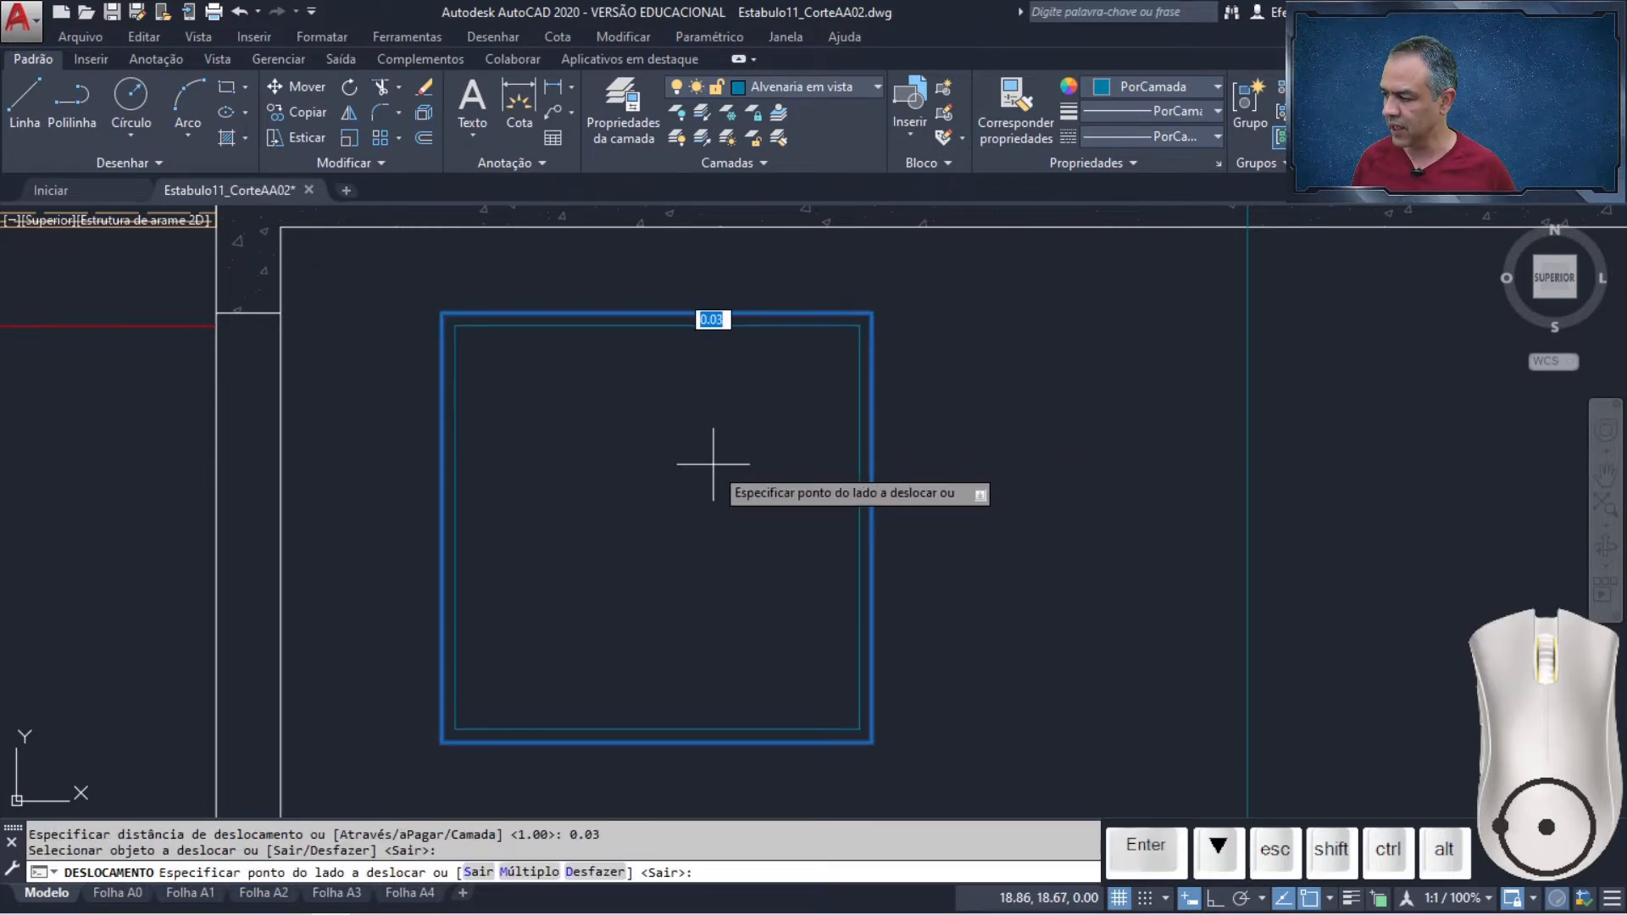
left_click(713, 464)
key("Return")
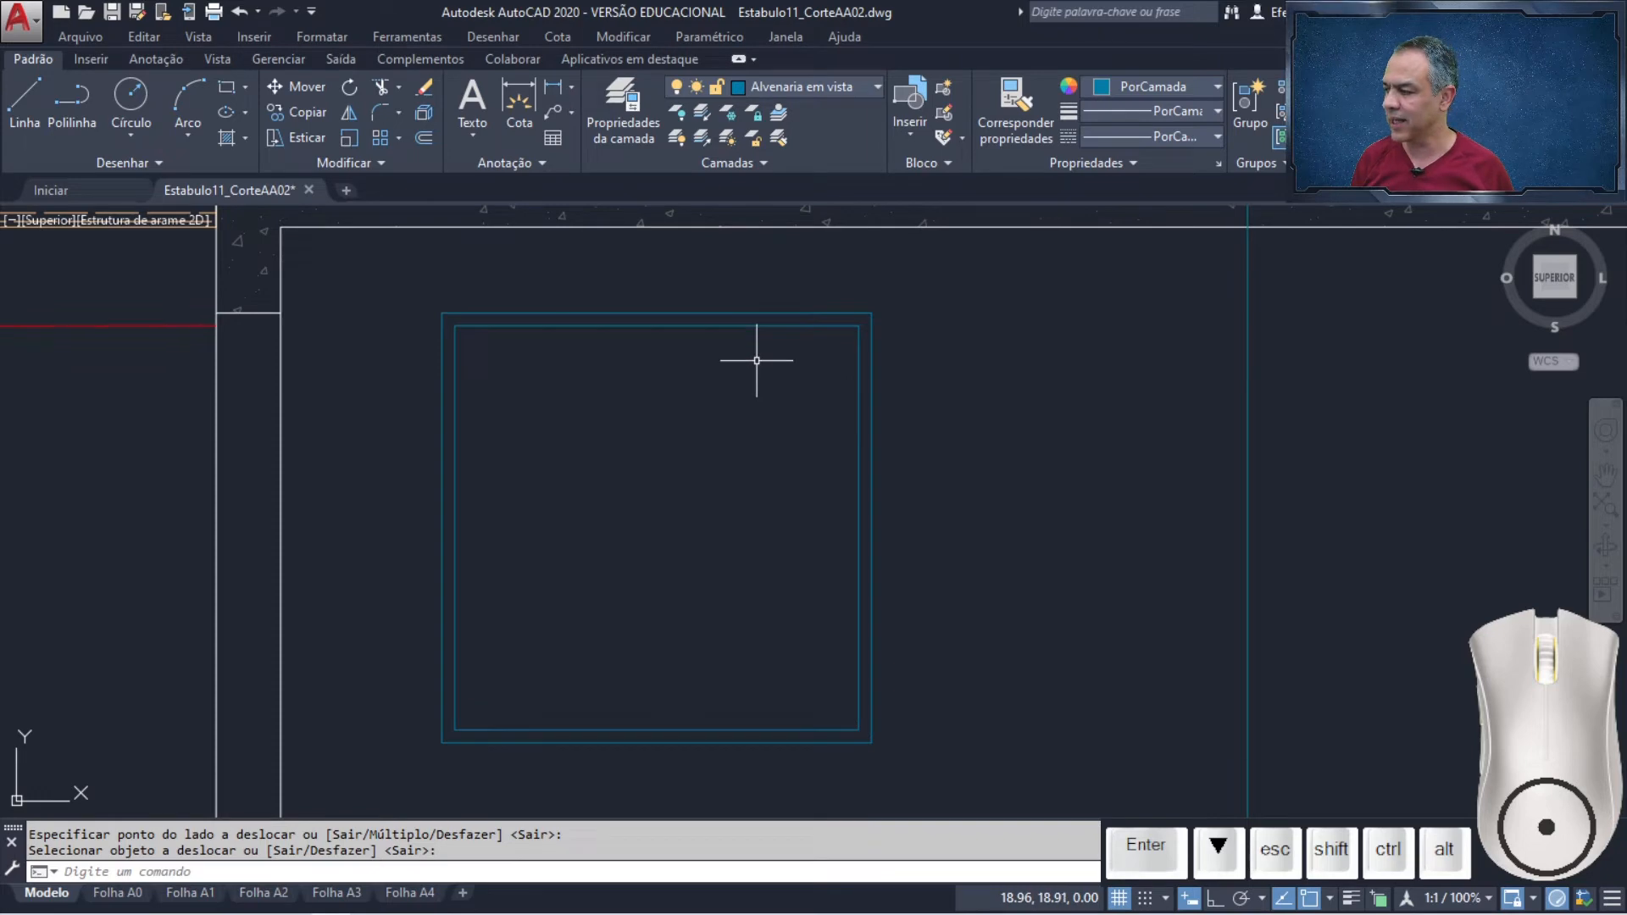
key("Return")
Move the inner offset square of the window to the Esquadrias layer
left_click(718, 326)
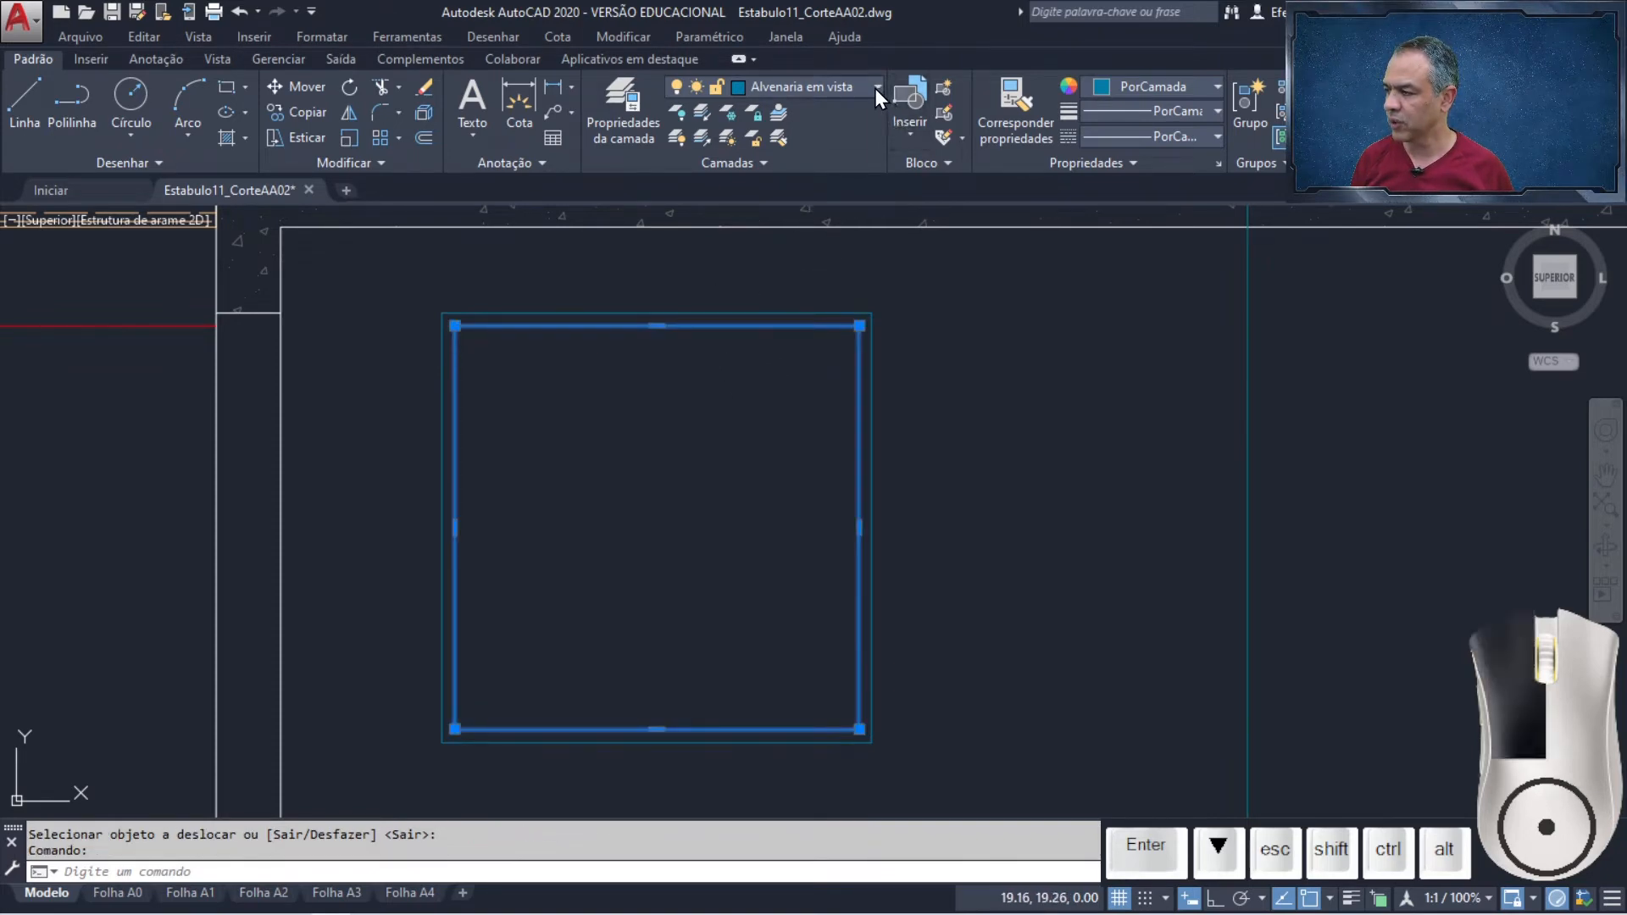
left_click(876, 87)
left_click(769, 443)
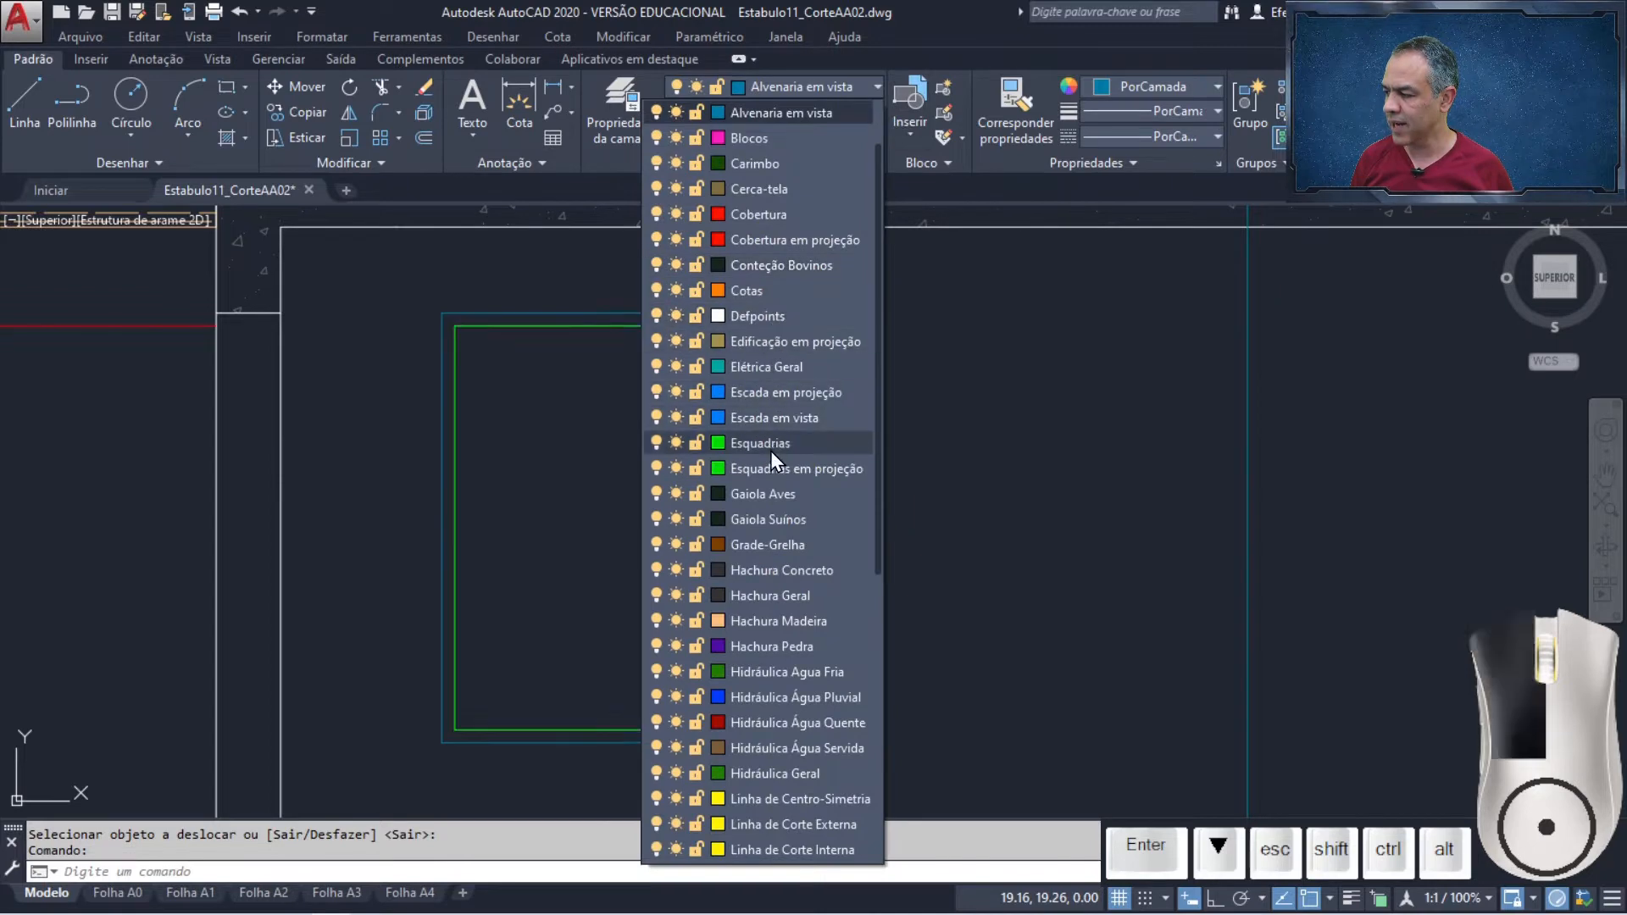
key("Escape")
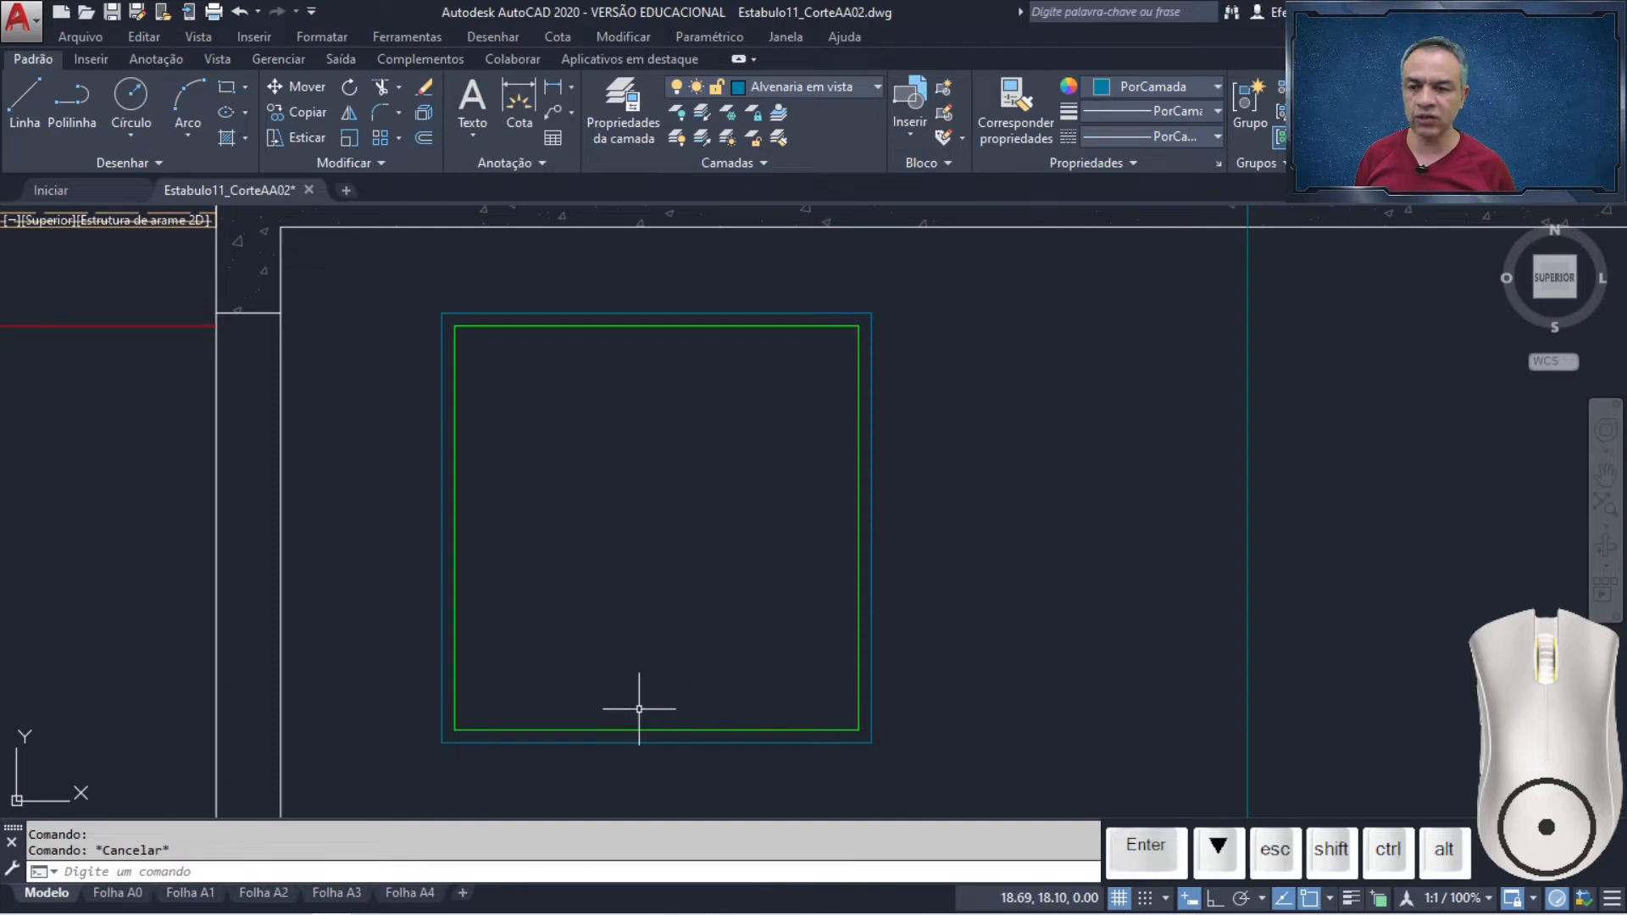
Make Esquadrias the current layer and draw a 0.04 by 0.02 rectangle inside the window near its bottom edge
scroll(638, 716, "up", 2)
middle_click_drag(665, 709, 618, 552)
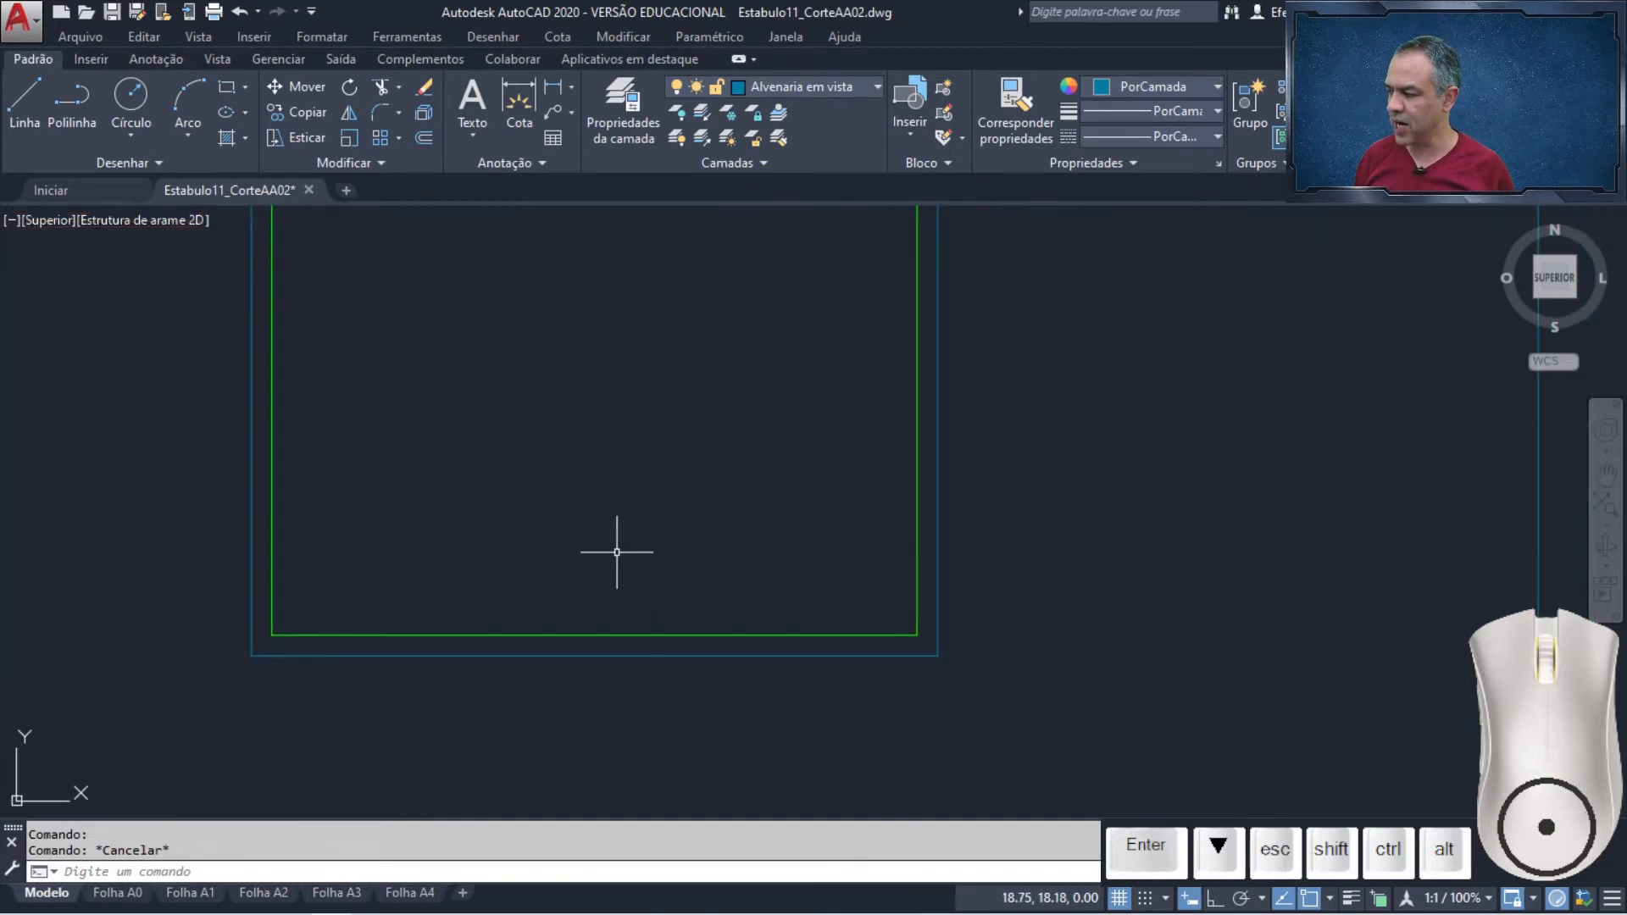
left_click(878, 88)
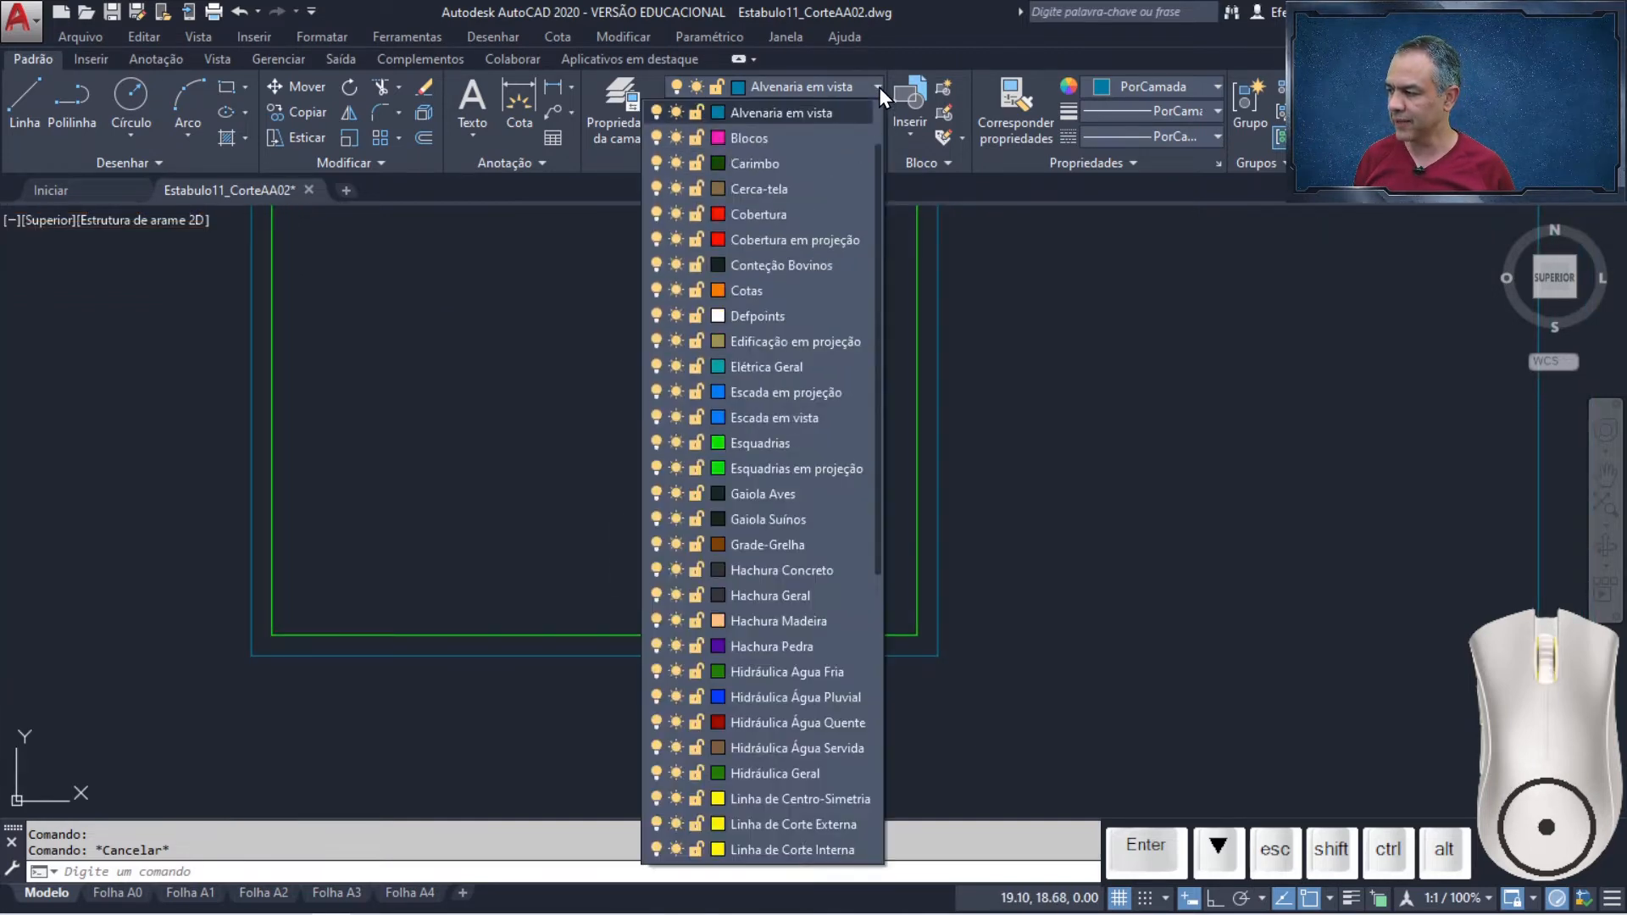
left_click(759, 449)
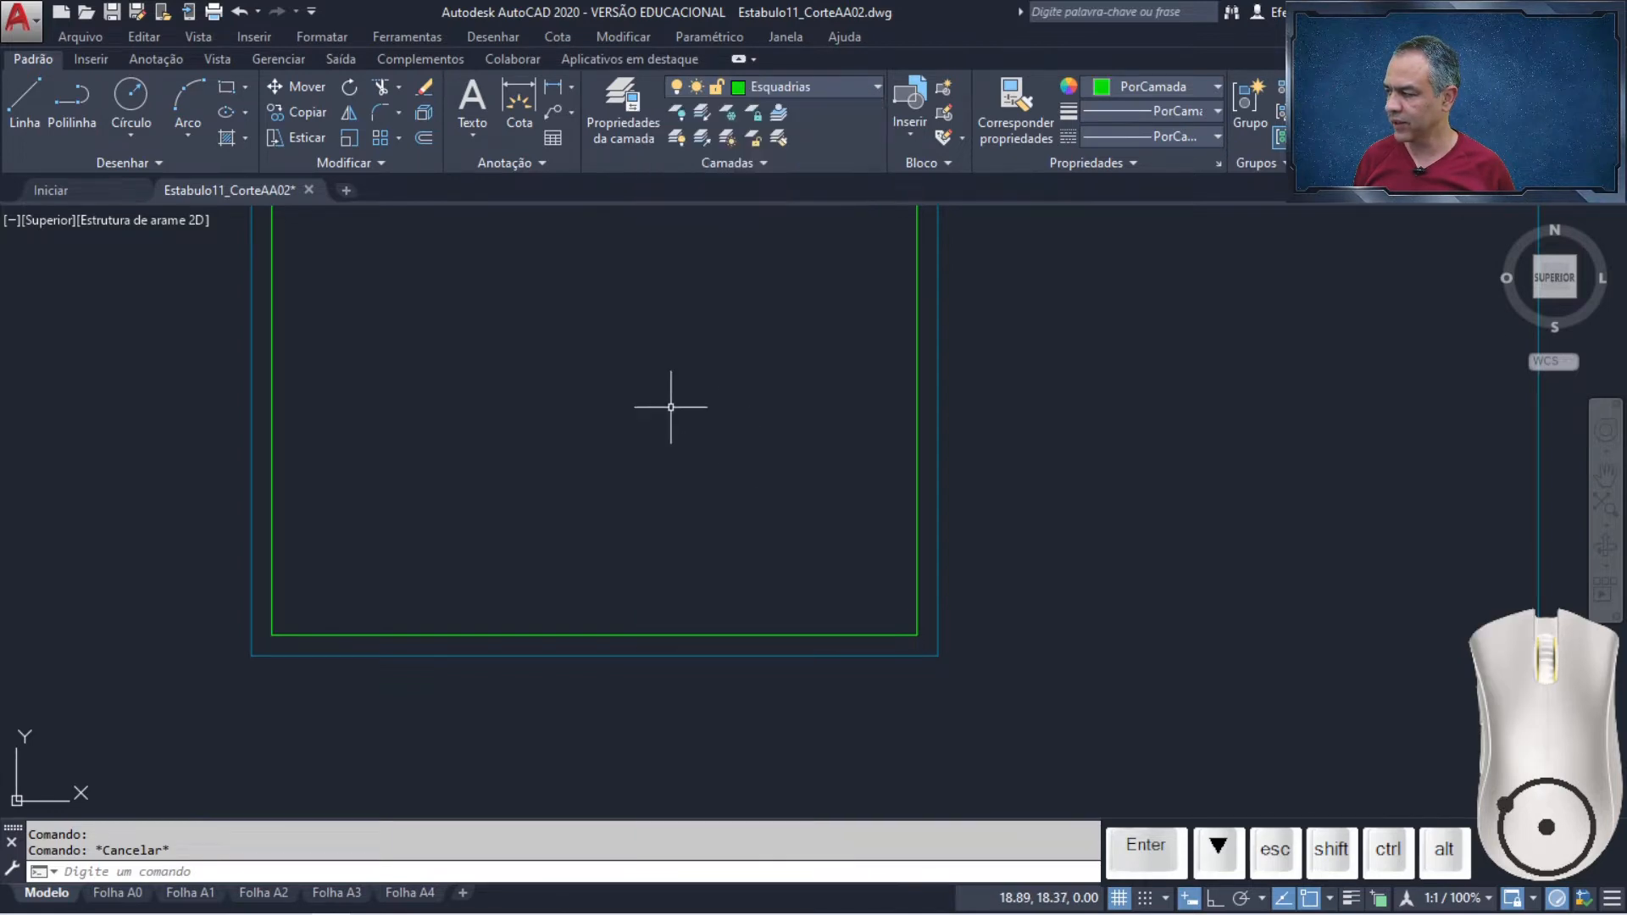
left_click(223, 93)
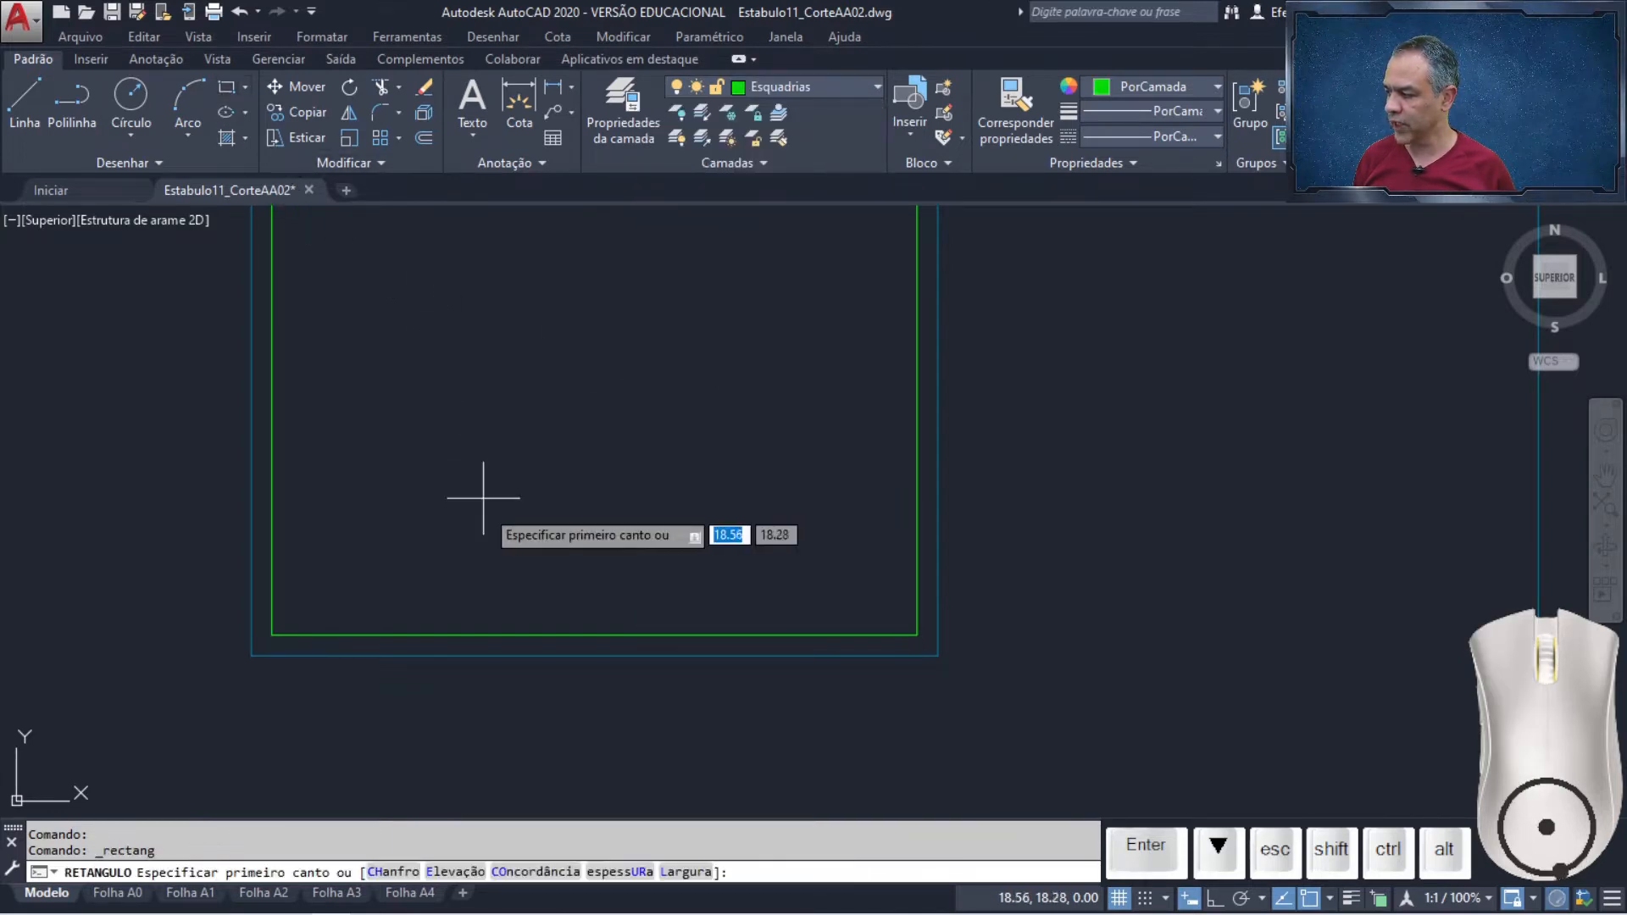
left_click(476, 583)
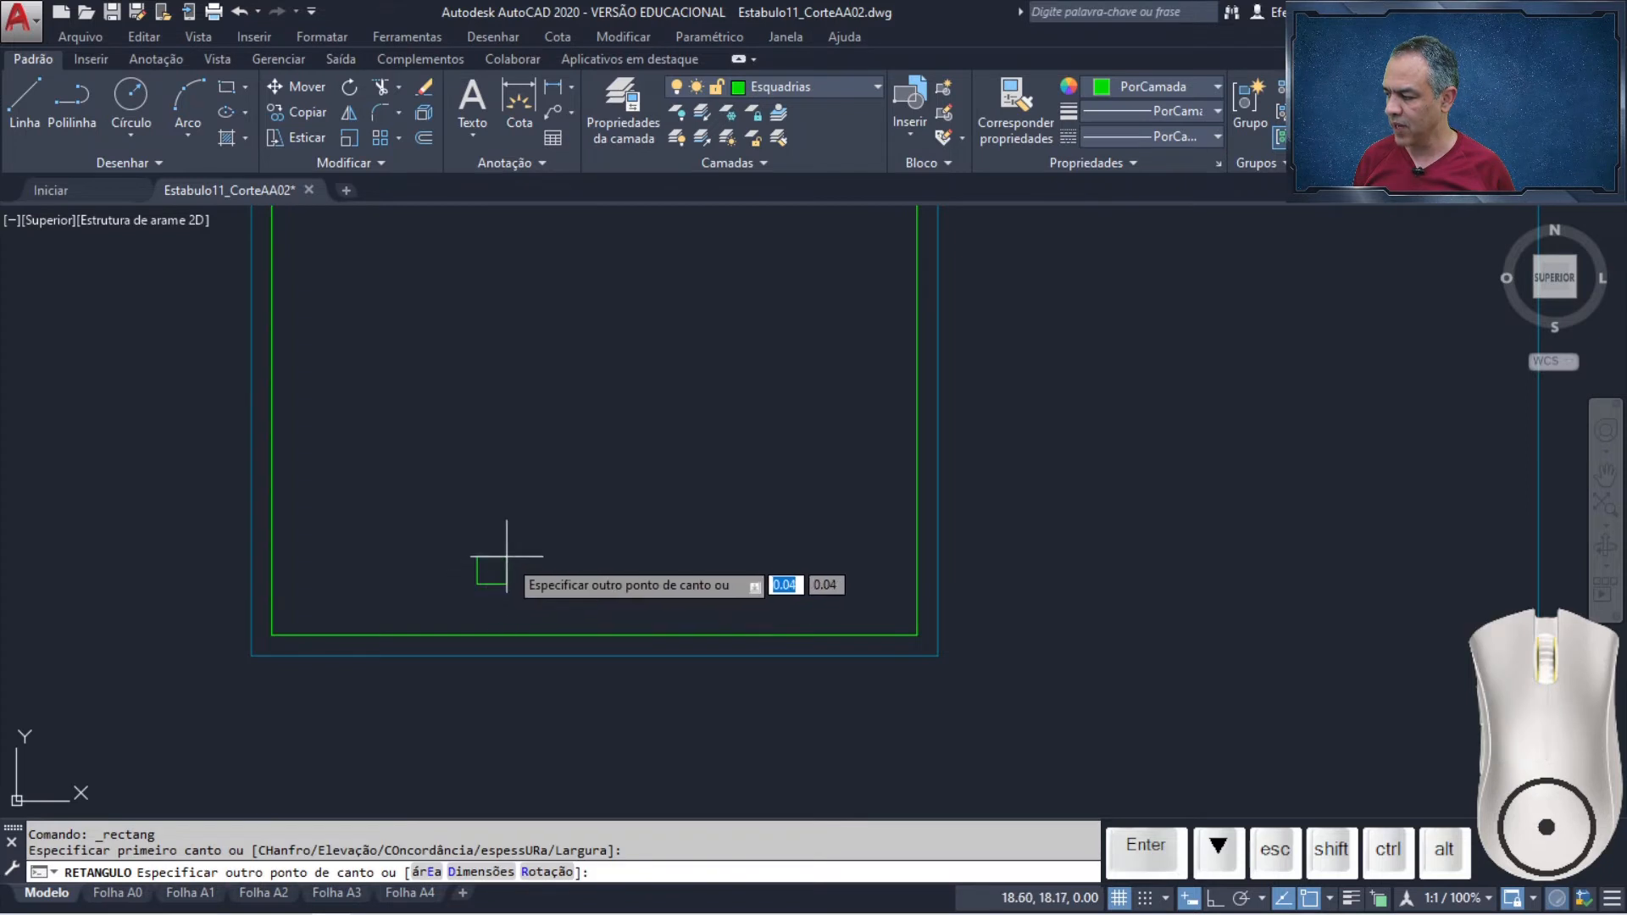
scroll(506, 553, "up", 2)
type("@")
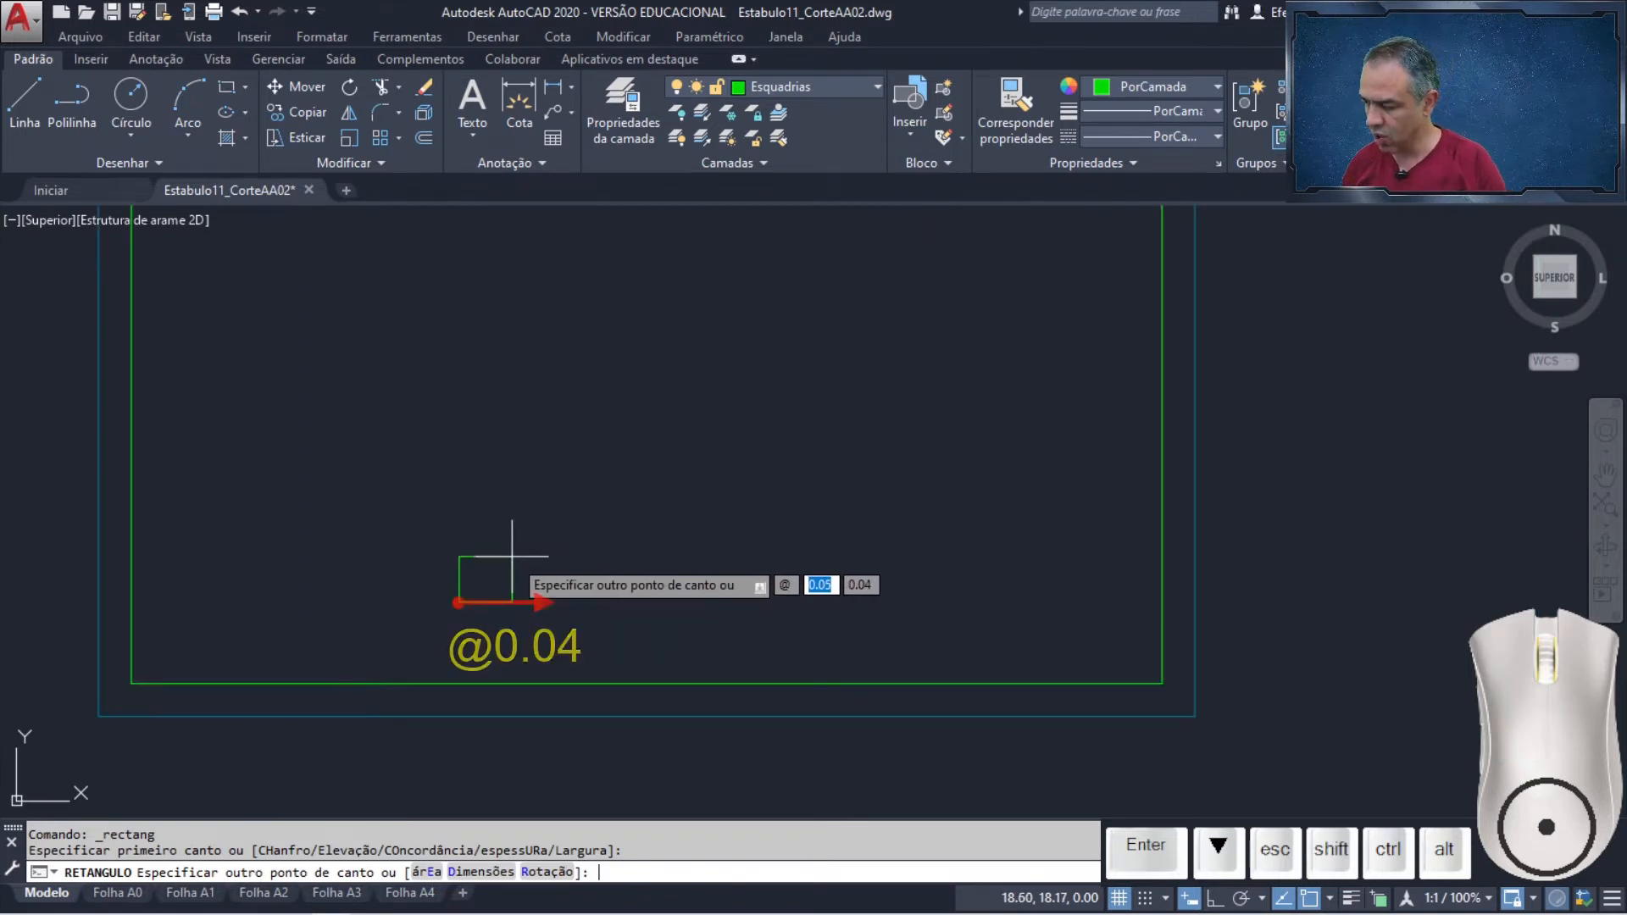
type("0")
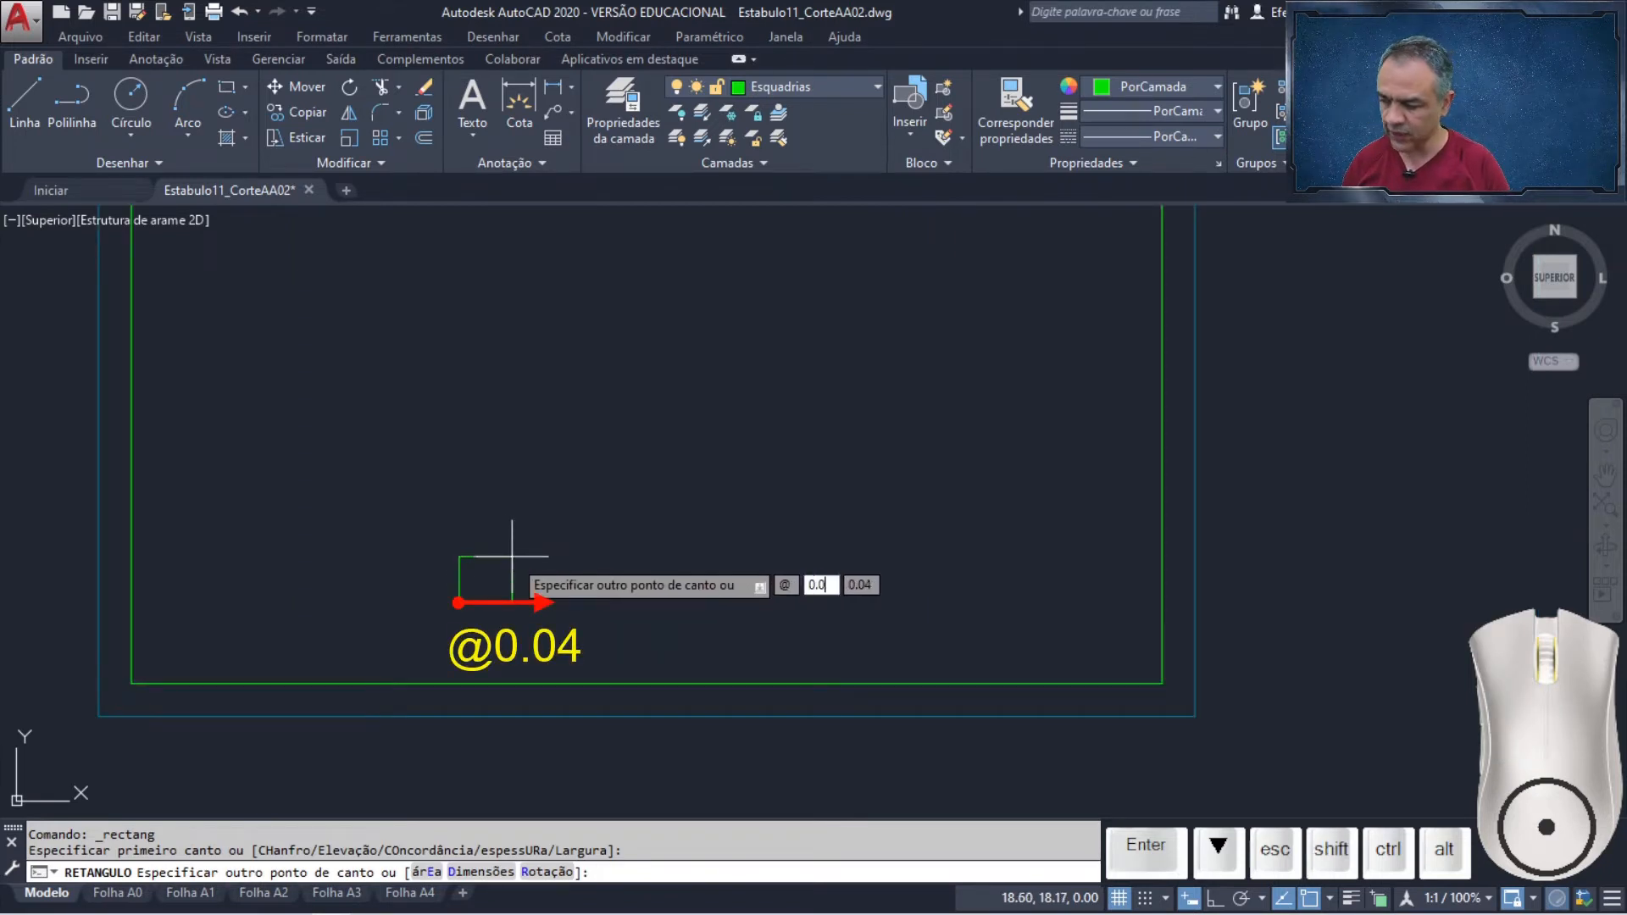
type(".04,0.")
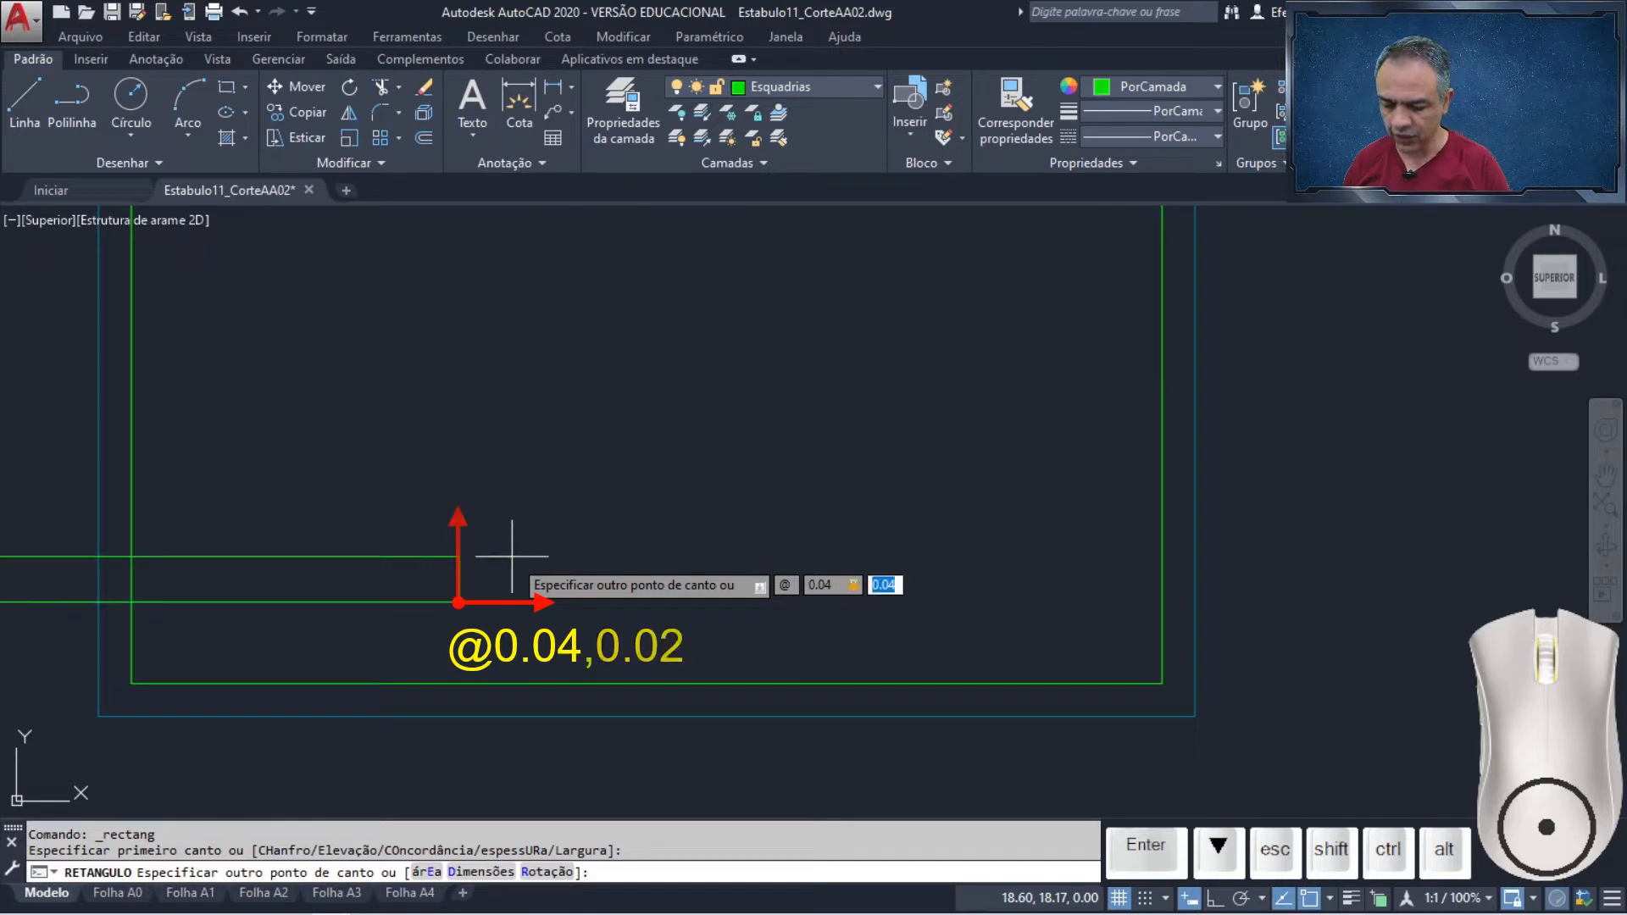
type("02")
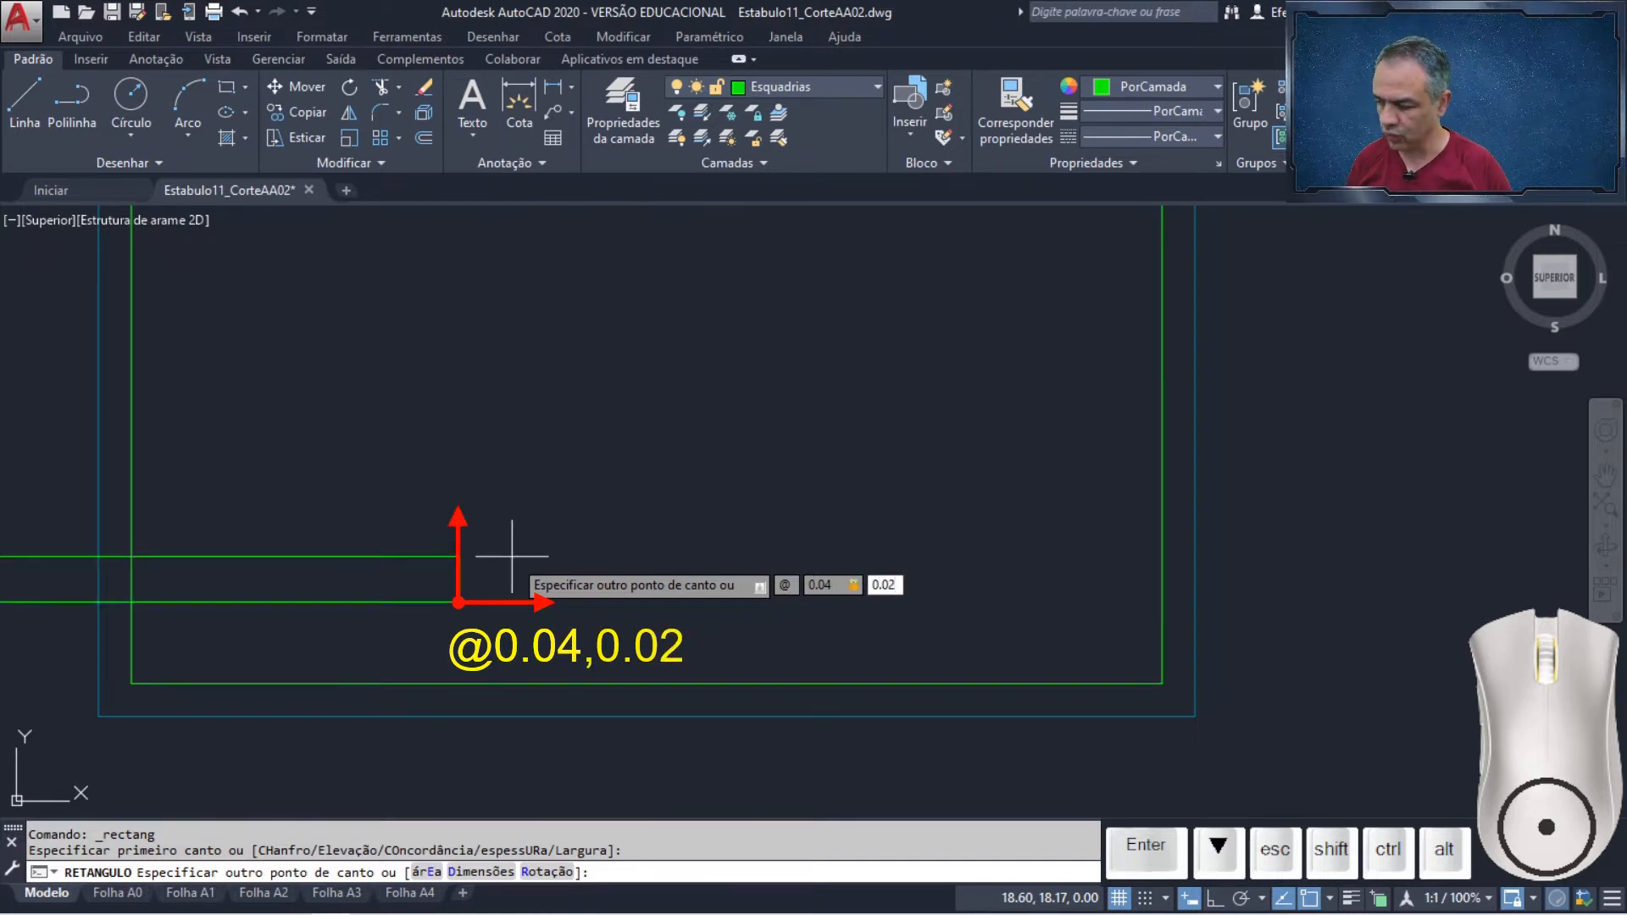
key("Return")
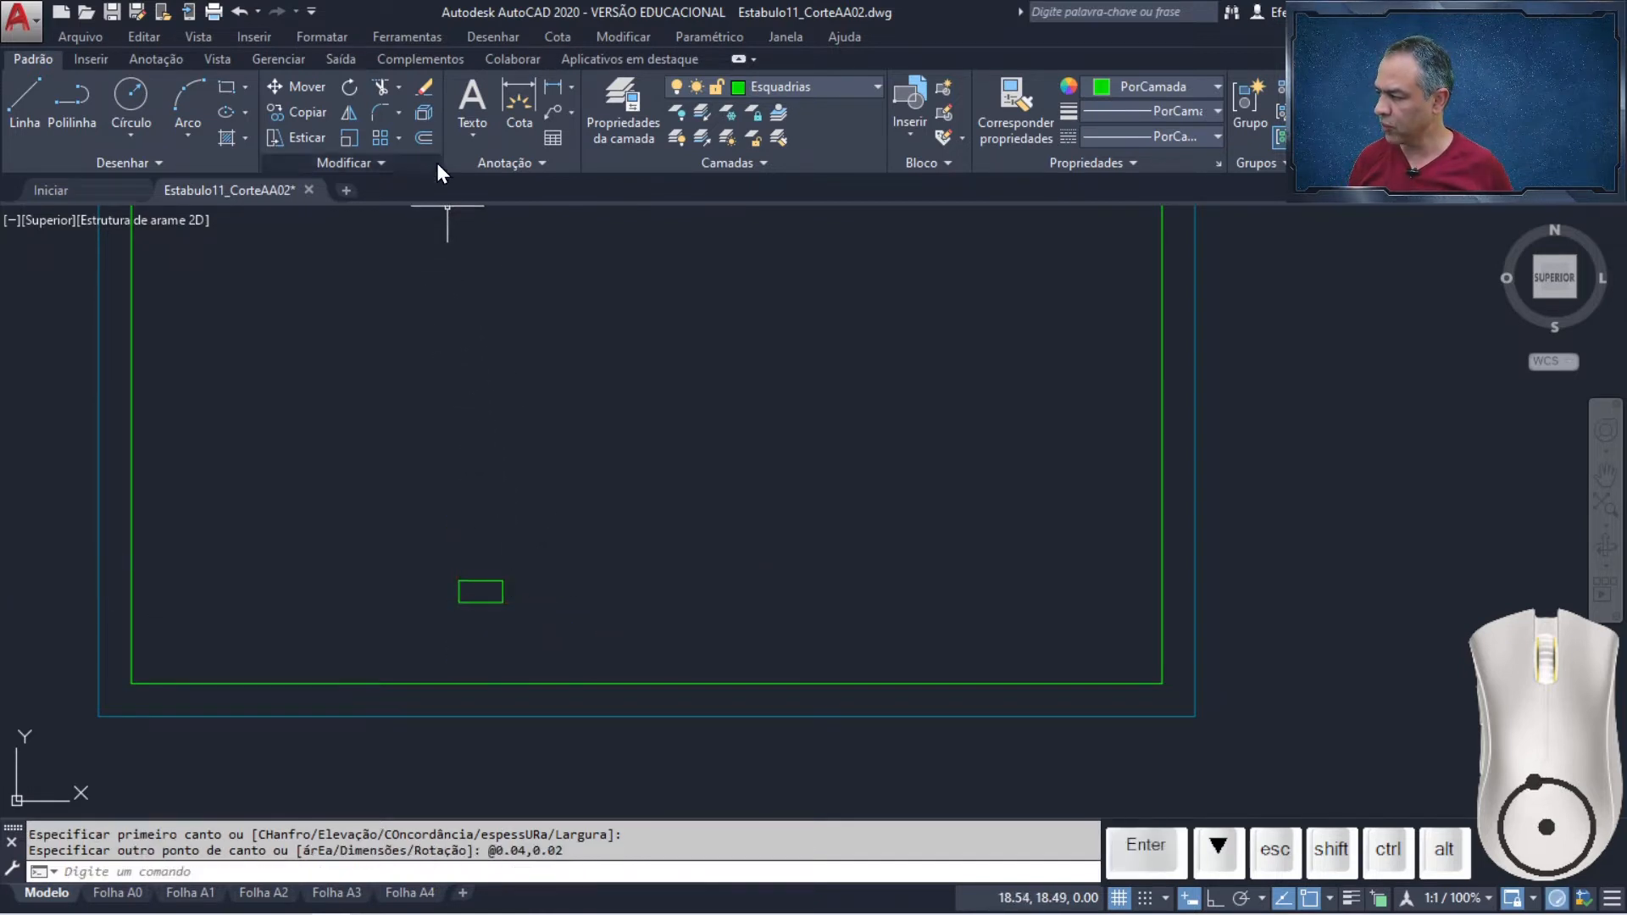
Offset the small rectangle inside the window 0.005 outward
left_click(424, 138)
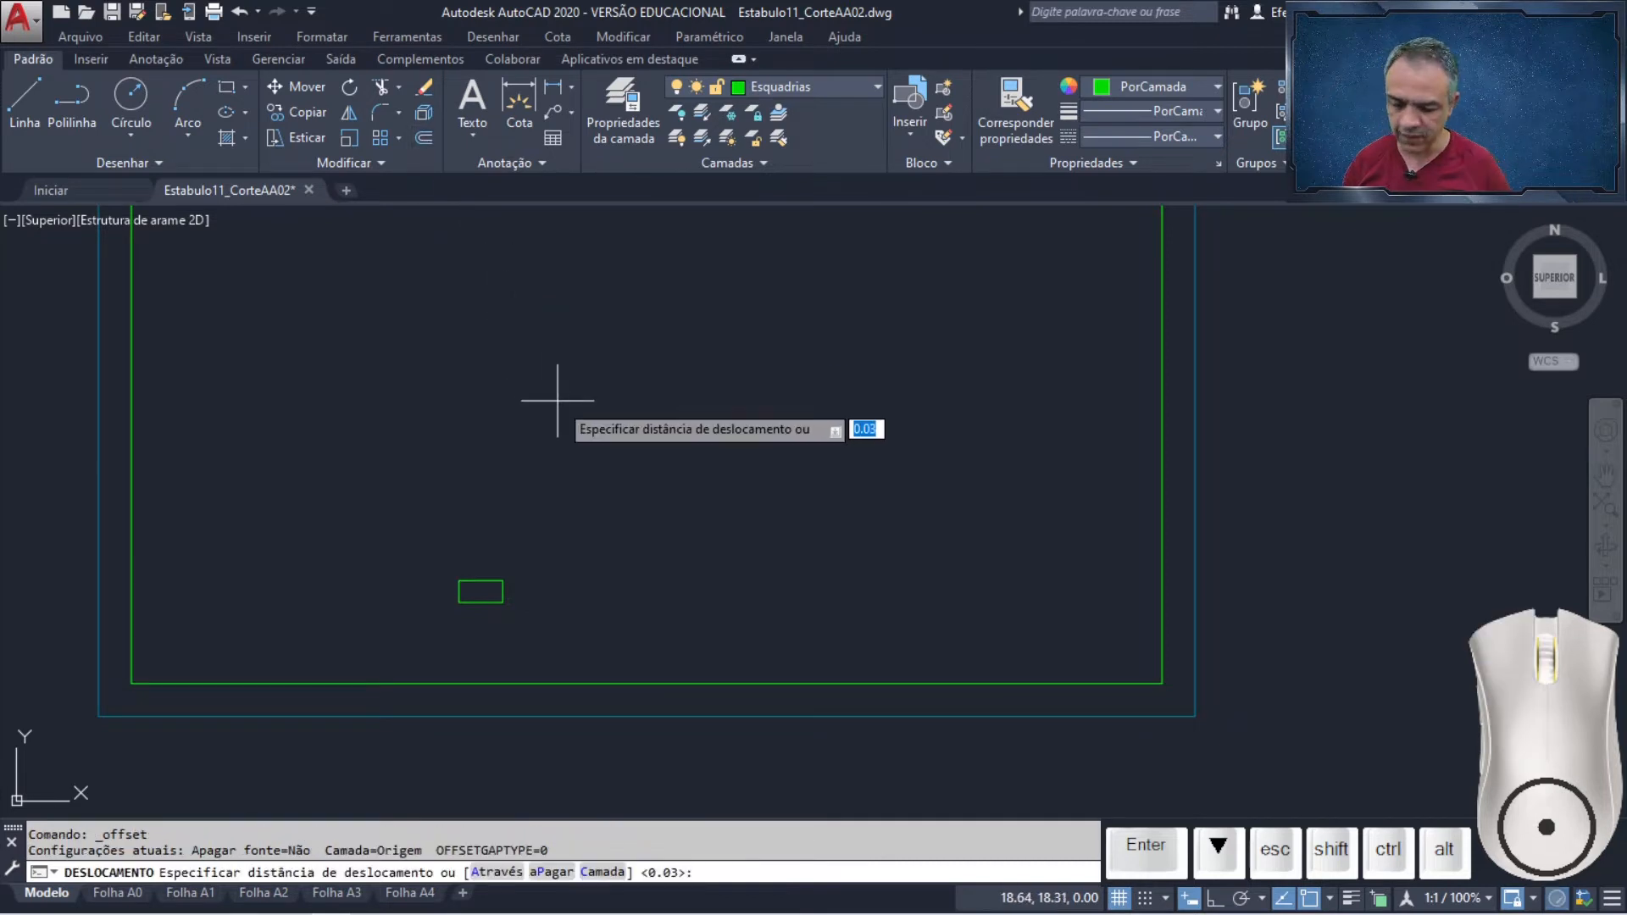
type("0.005")
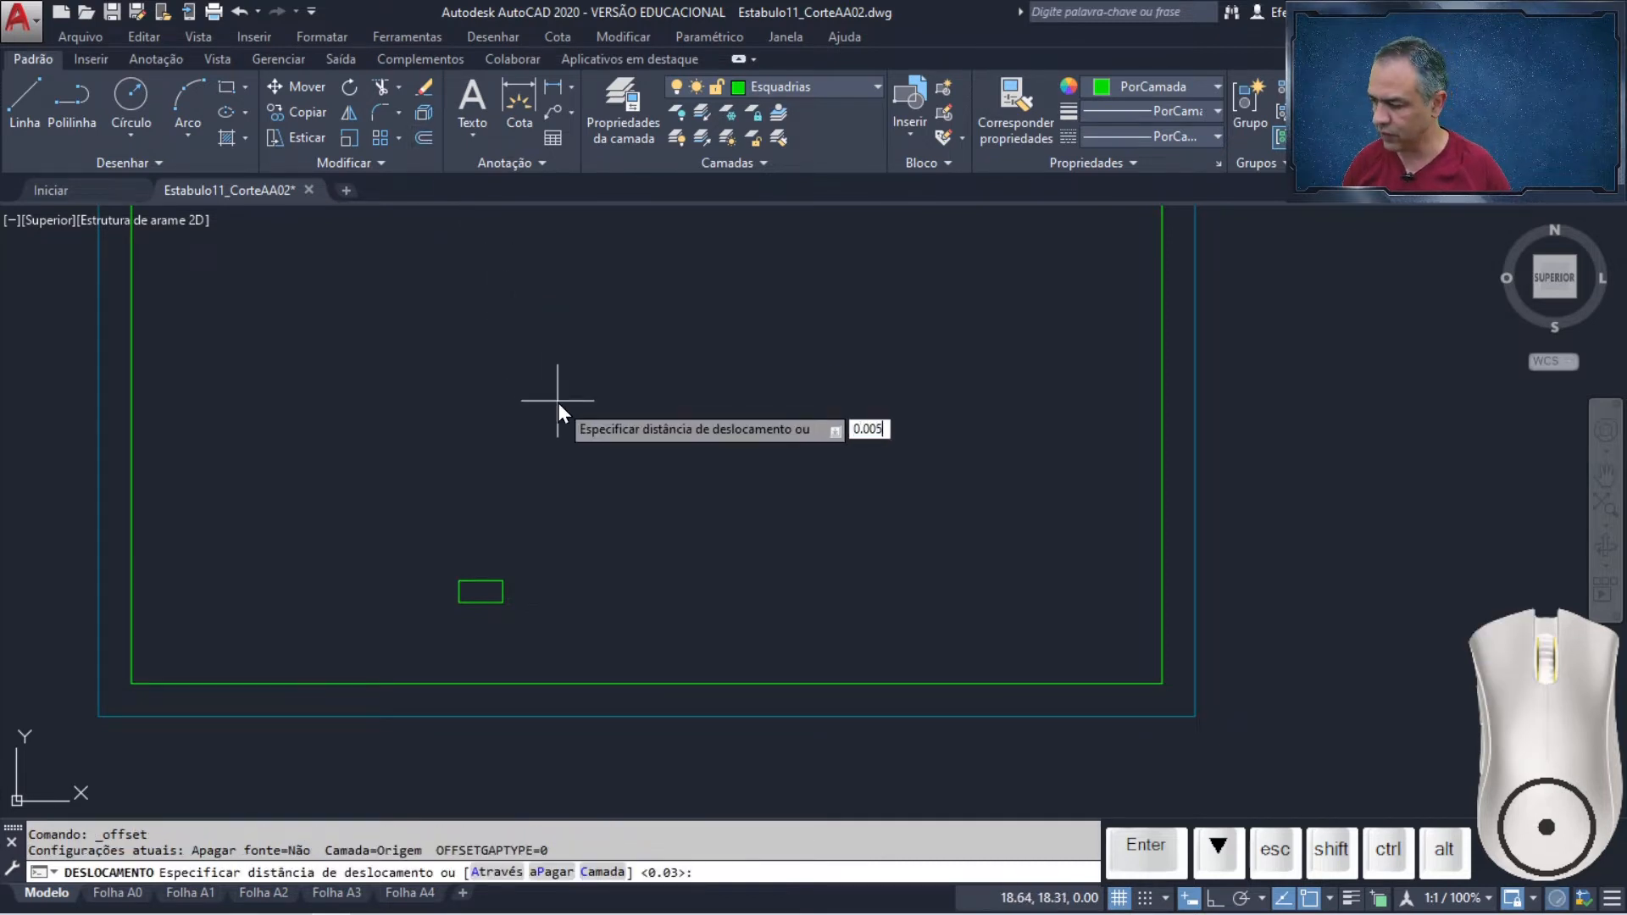
key("Return")
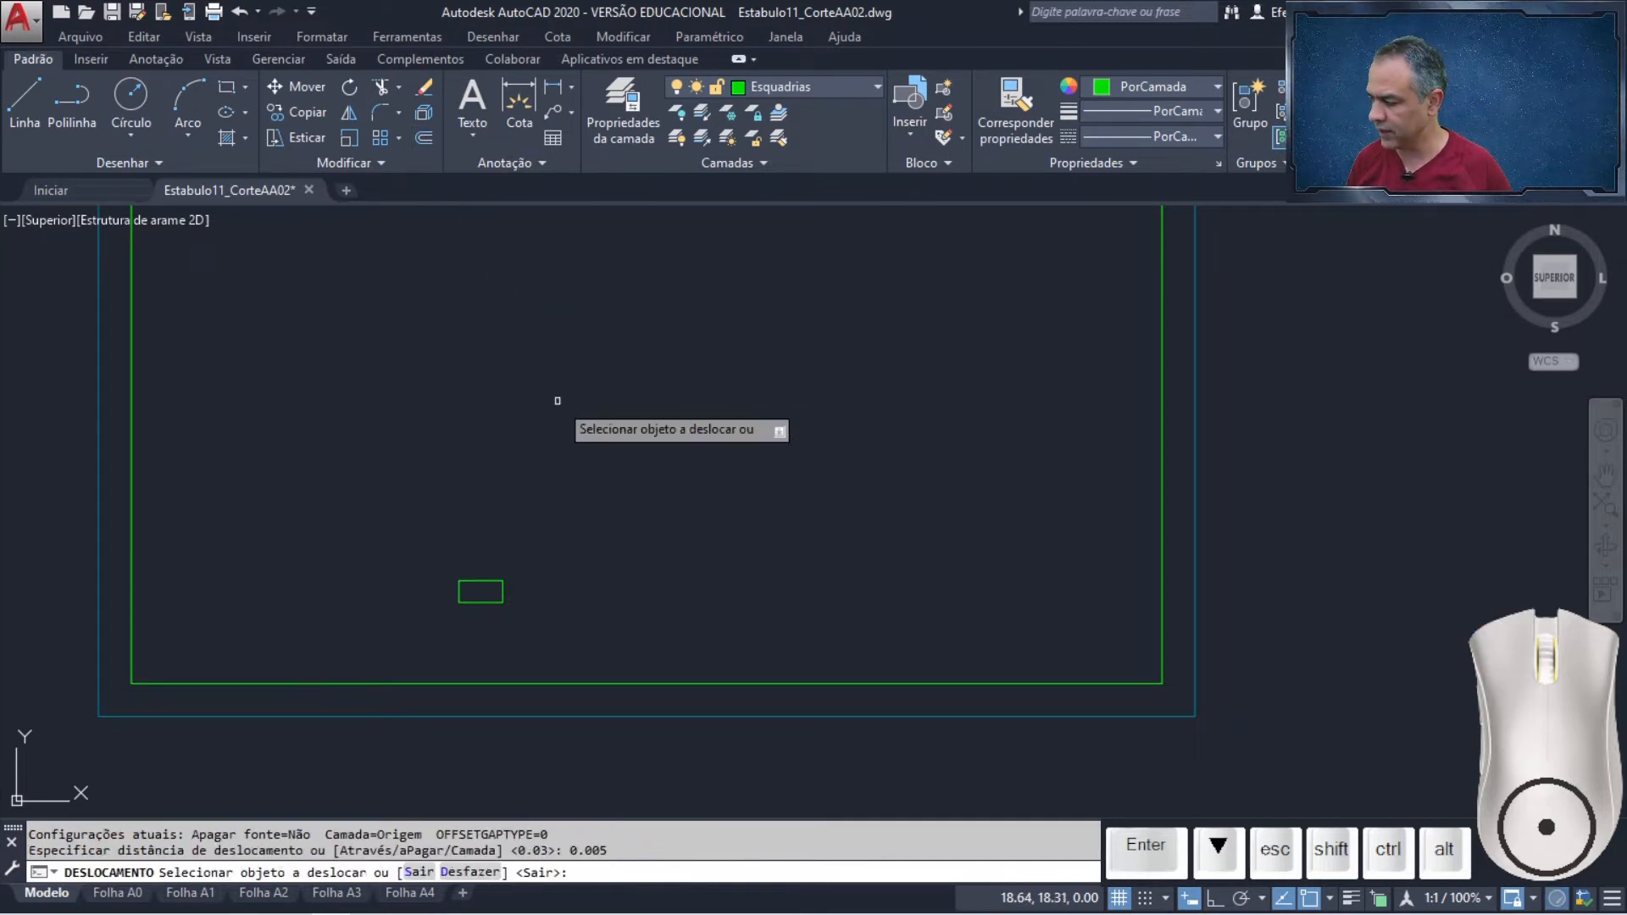
left_click(500, 593)
left_click(619, 557)
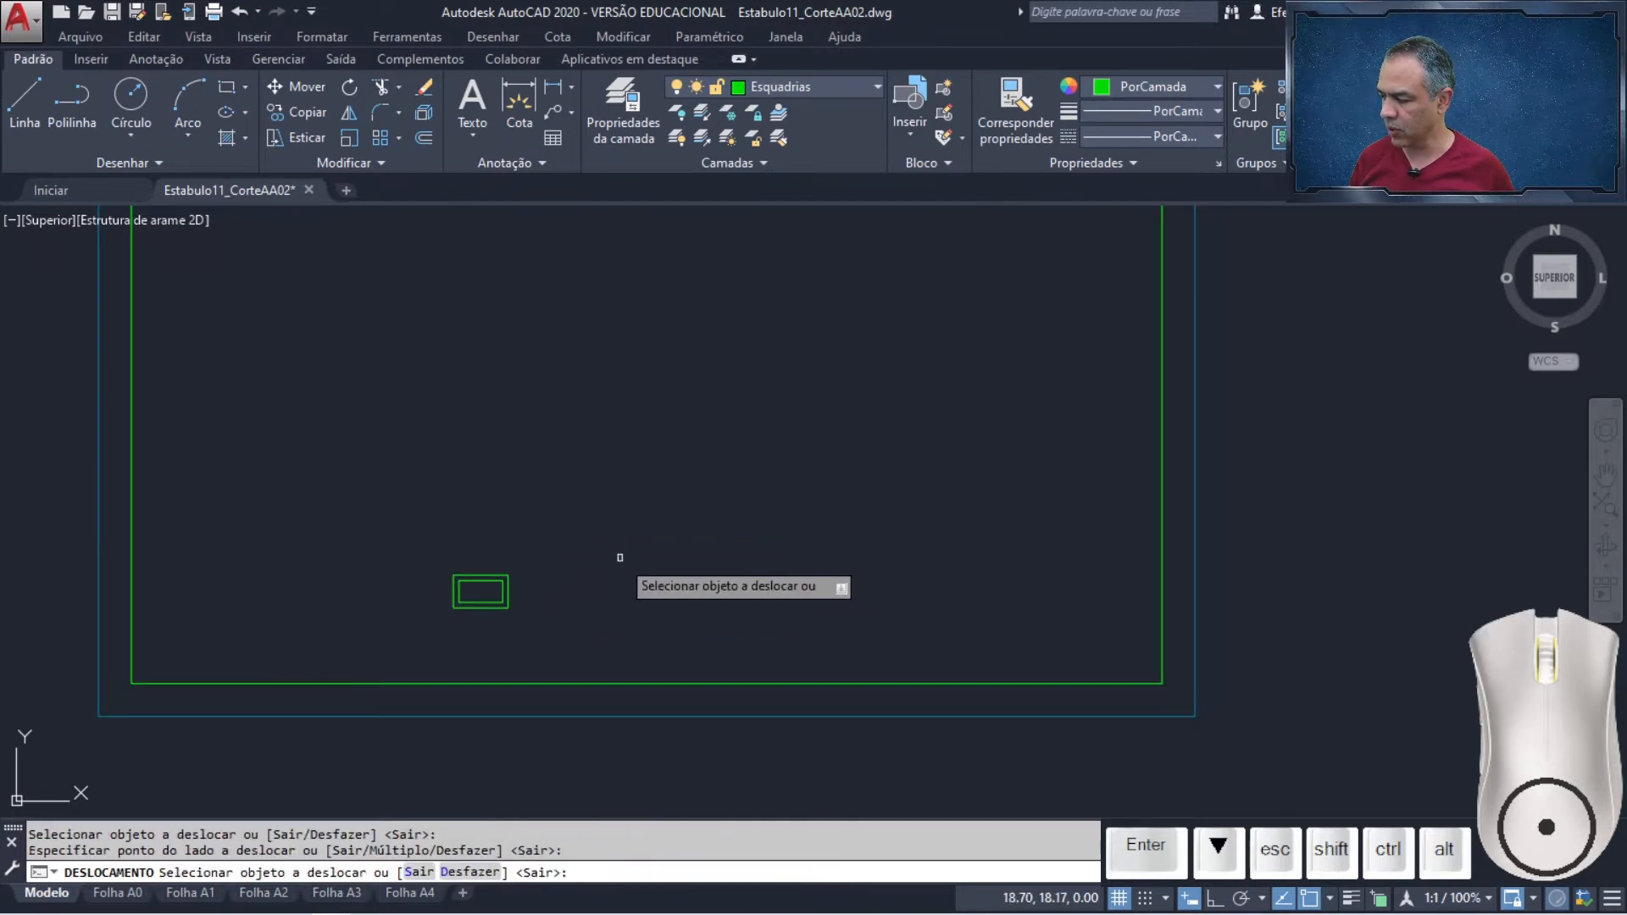
key("Return")
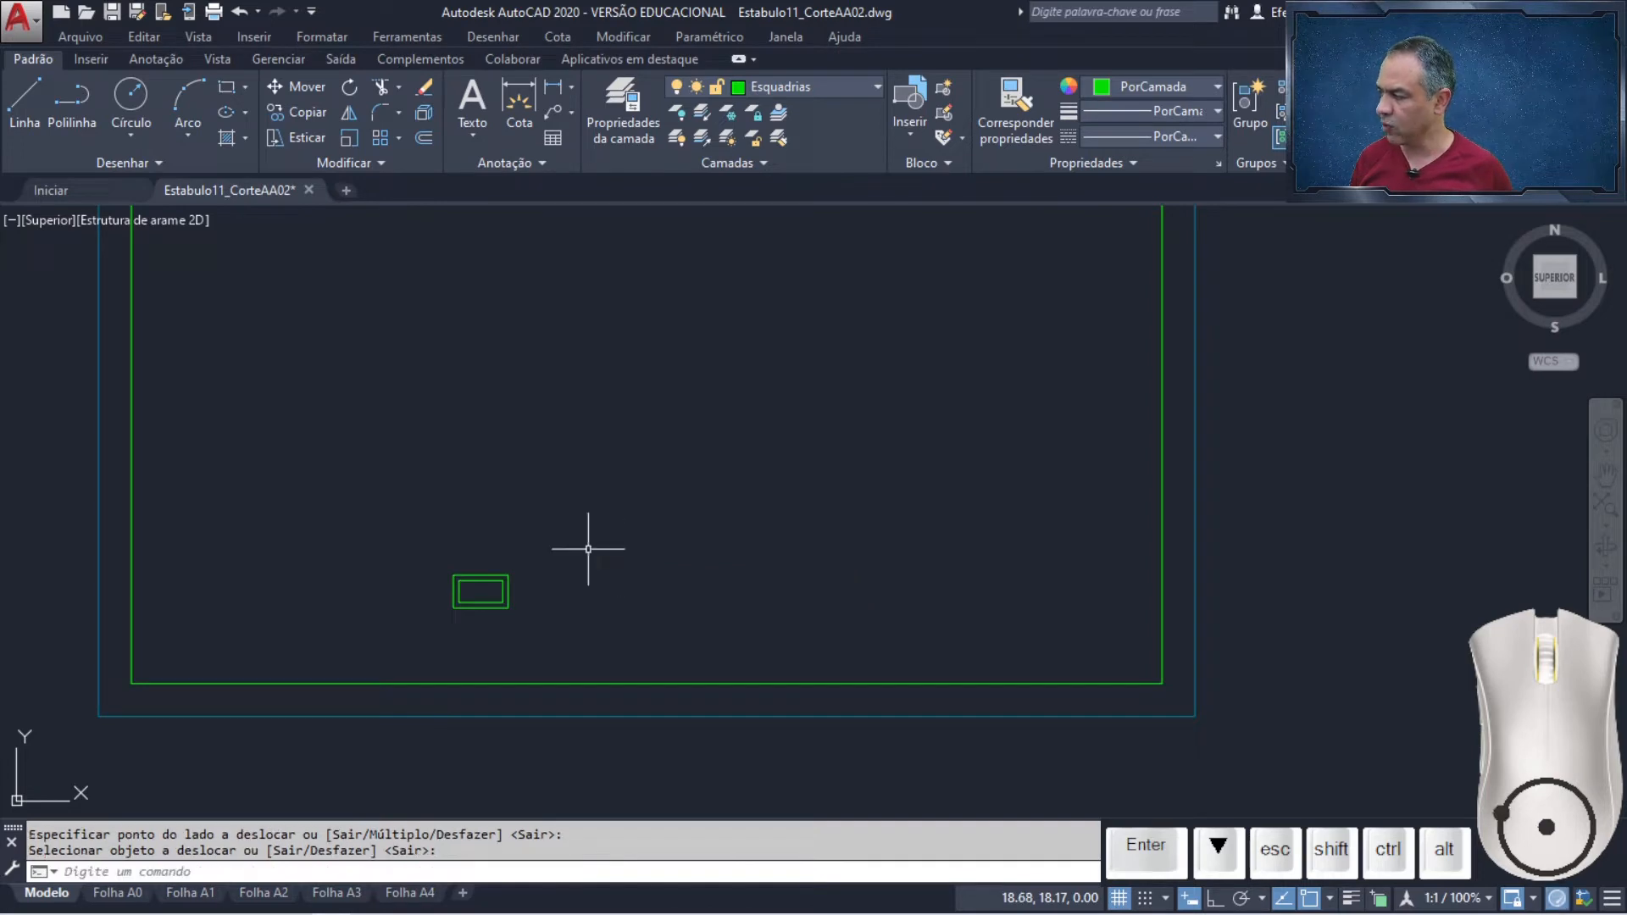
Move both small rectangles by the midpoint of their bottom edge onto the midpoint of the window frame's bottom line
left_click(311, 88)
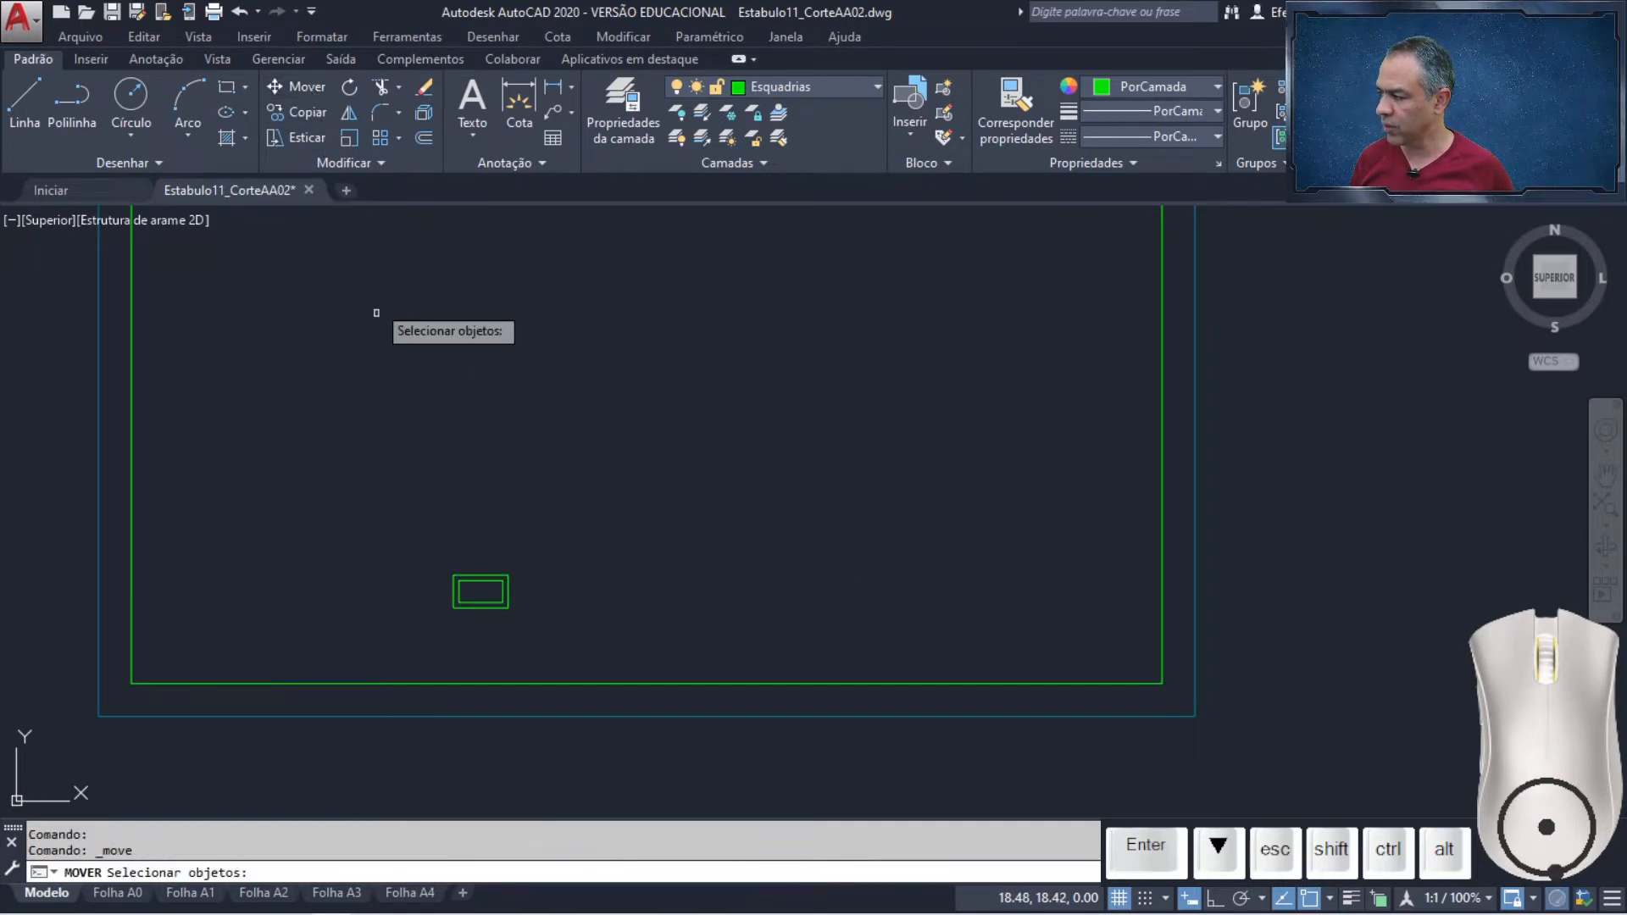
left_click(403, 482)
left_click(593, 653)
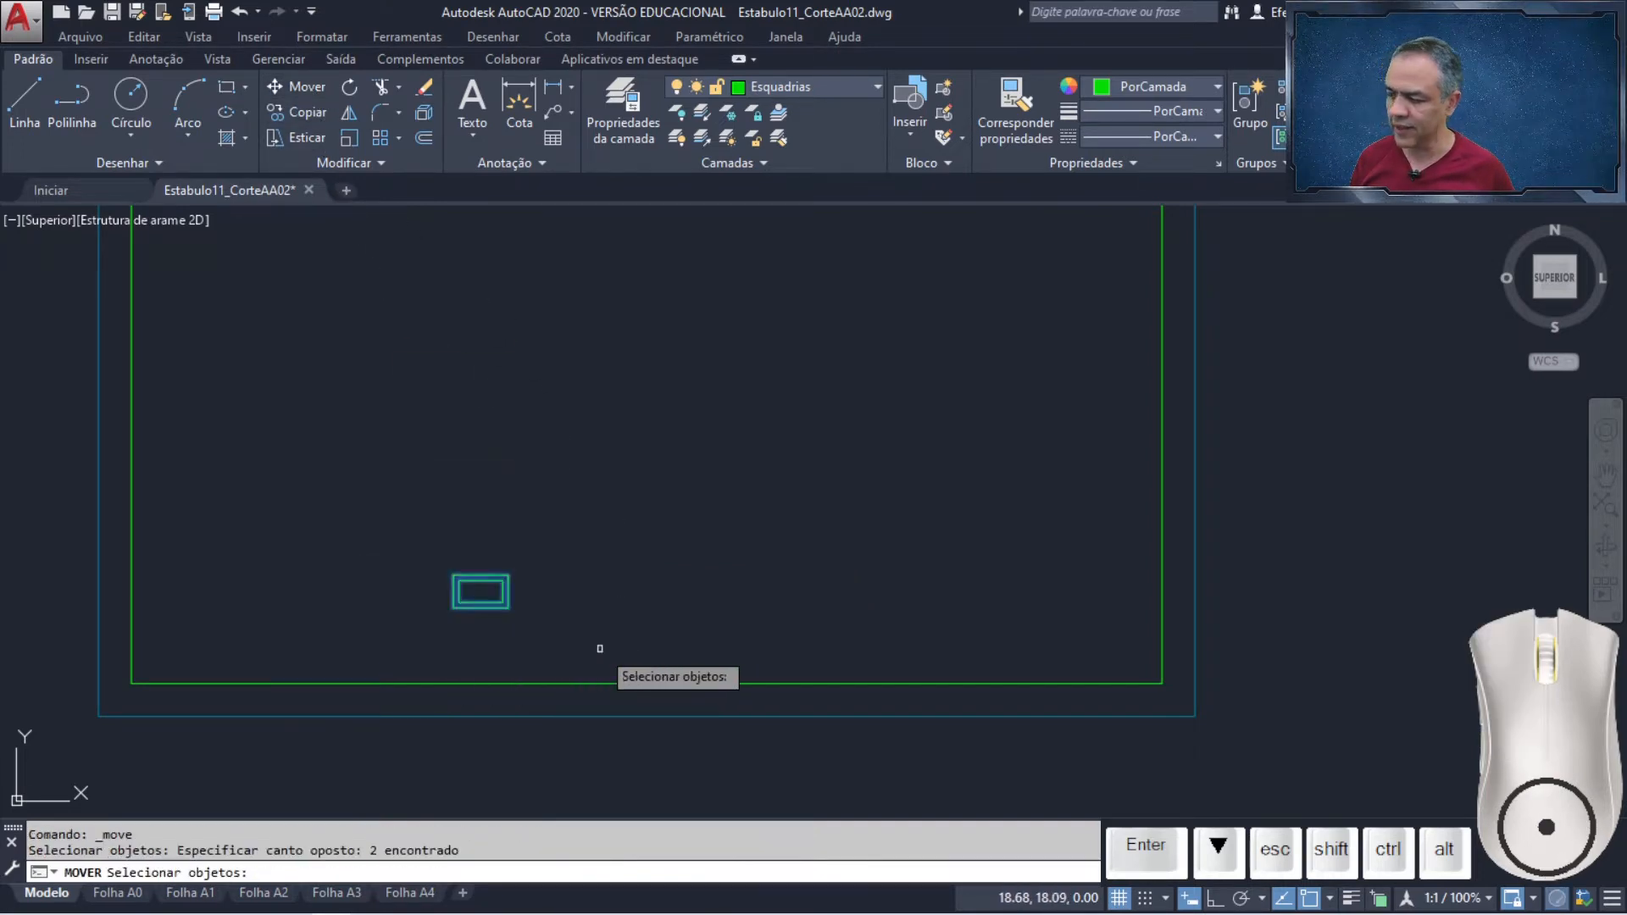
key("Return")
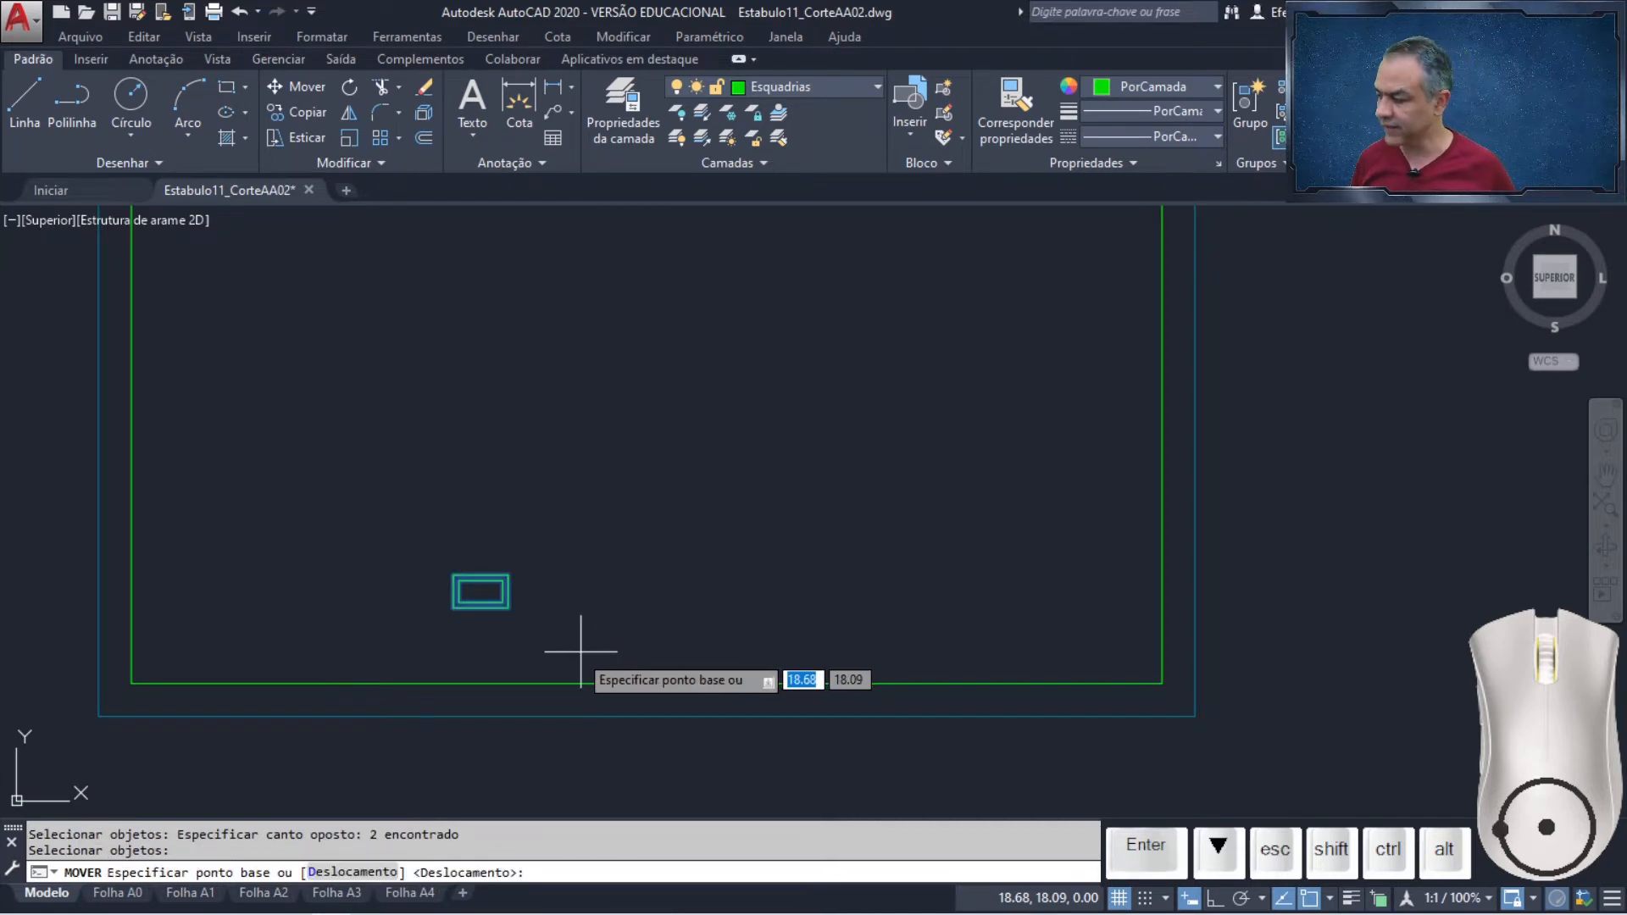
left_click(481, 607)
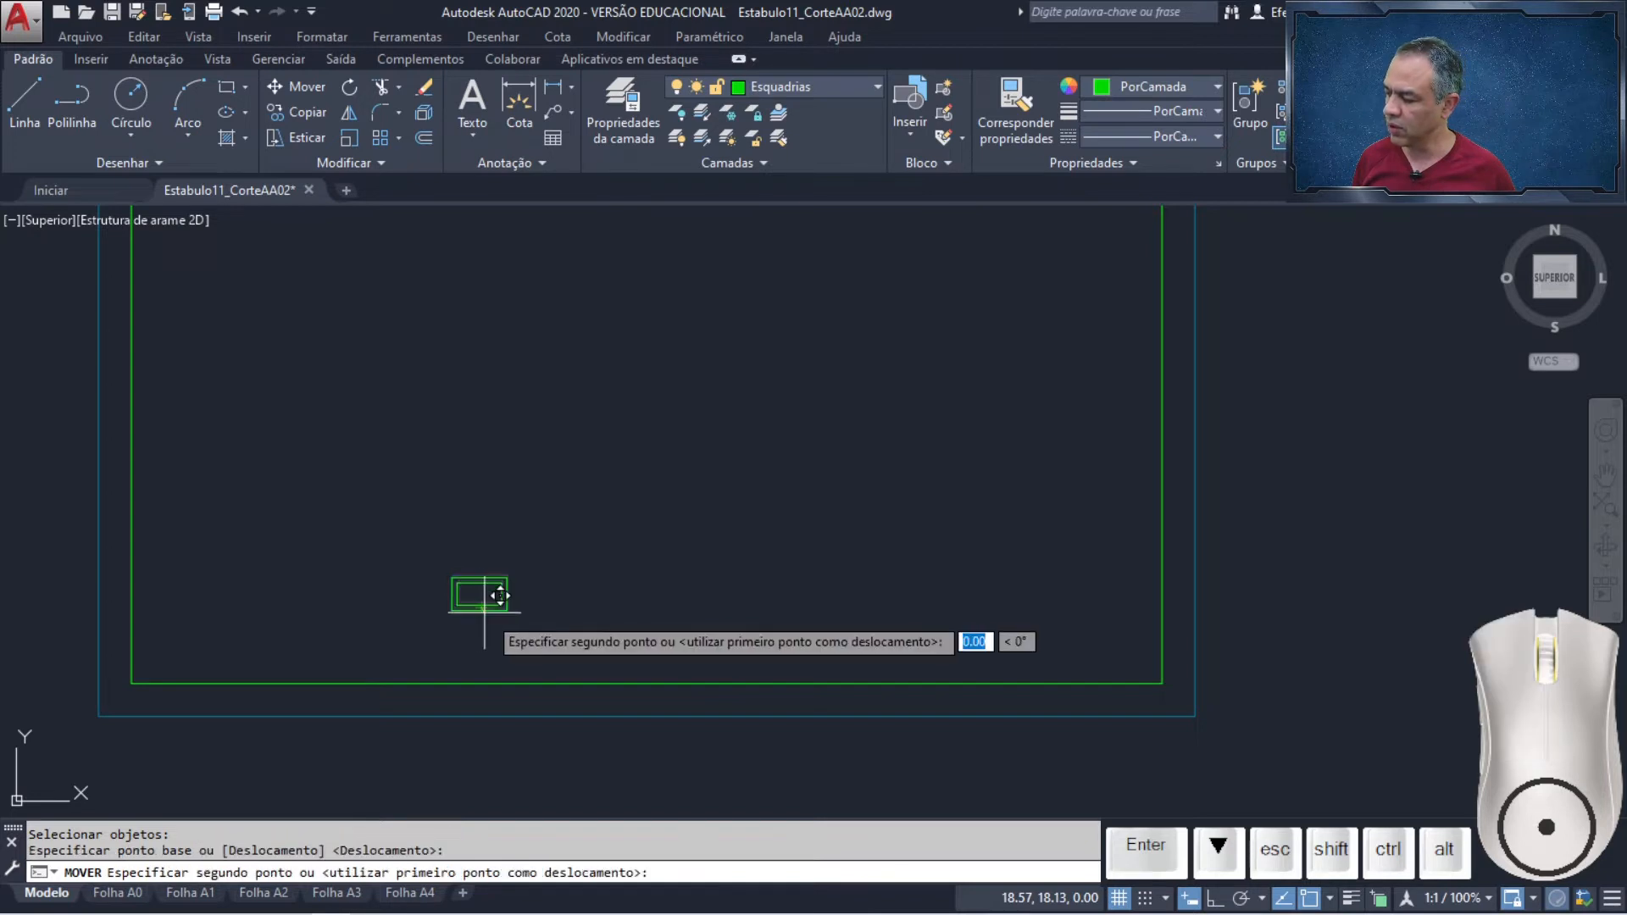
left_click(653, 679)
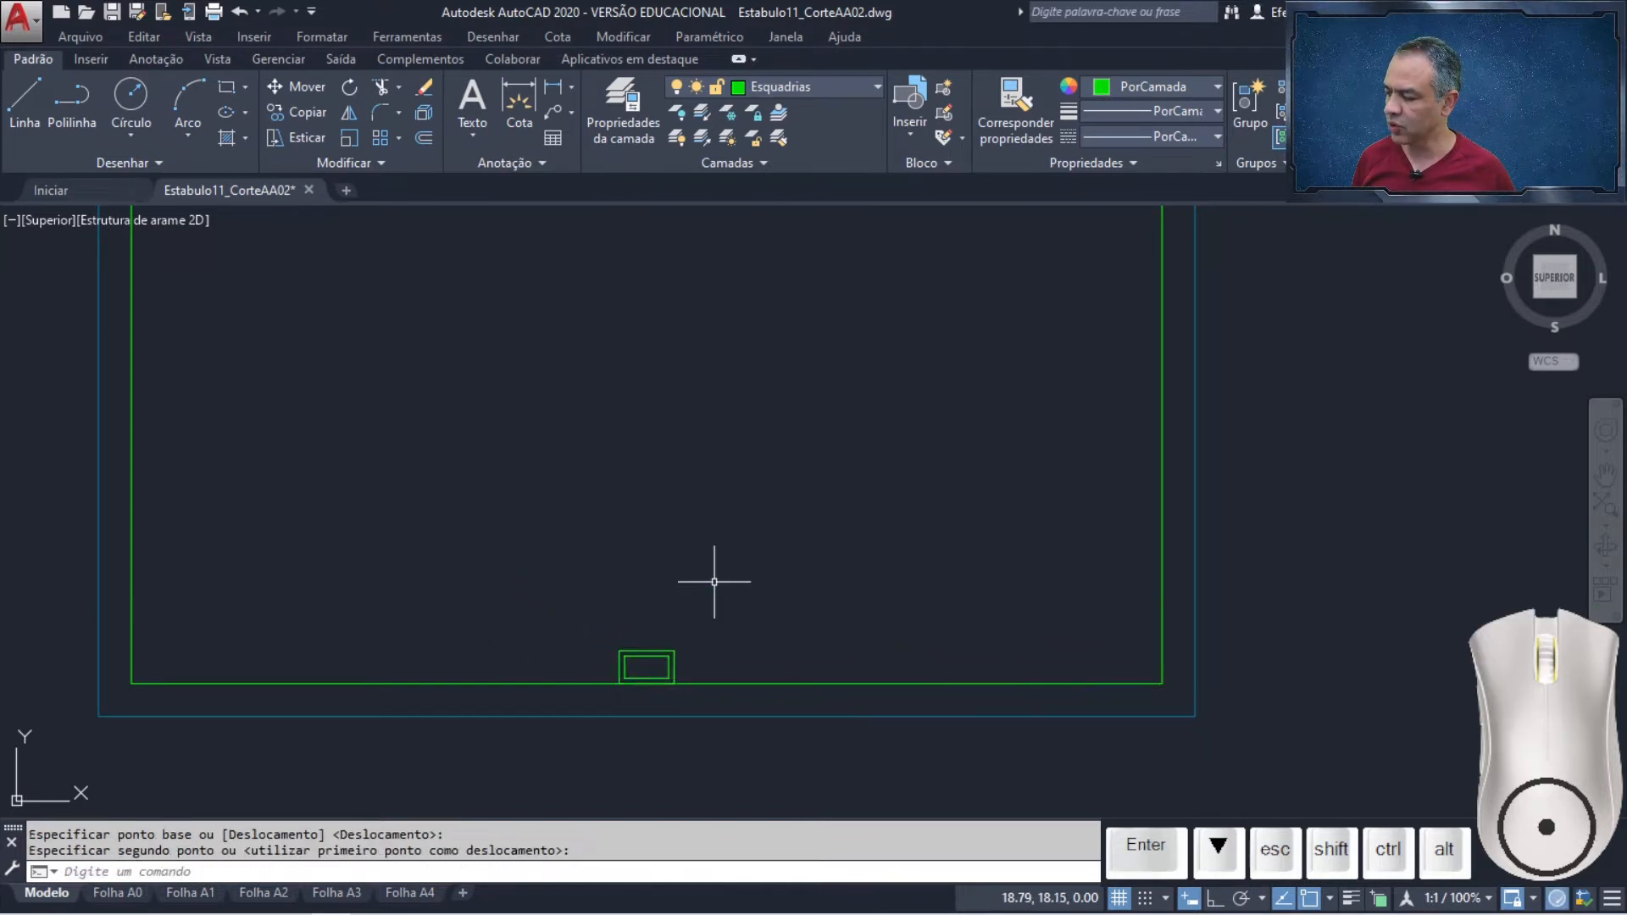
Copy the complete window from its bottom midpoint to the two vertical construction lines in the milk room
scroll(715, 581, "down", 8)
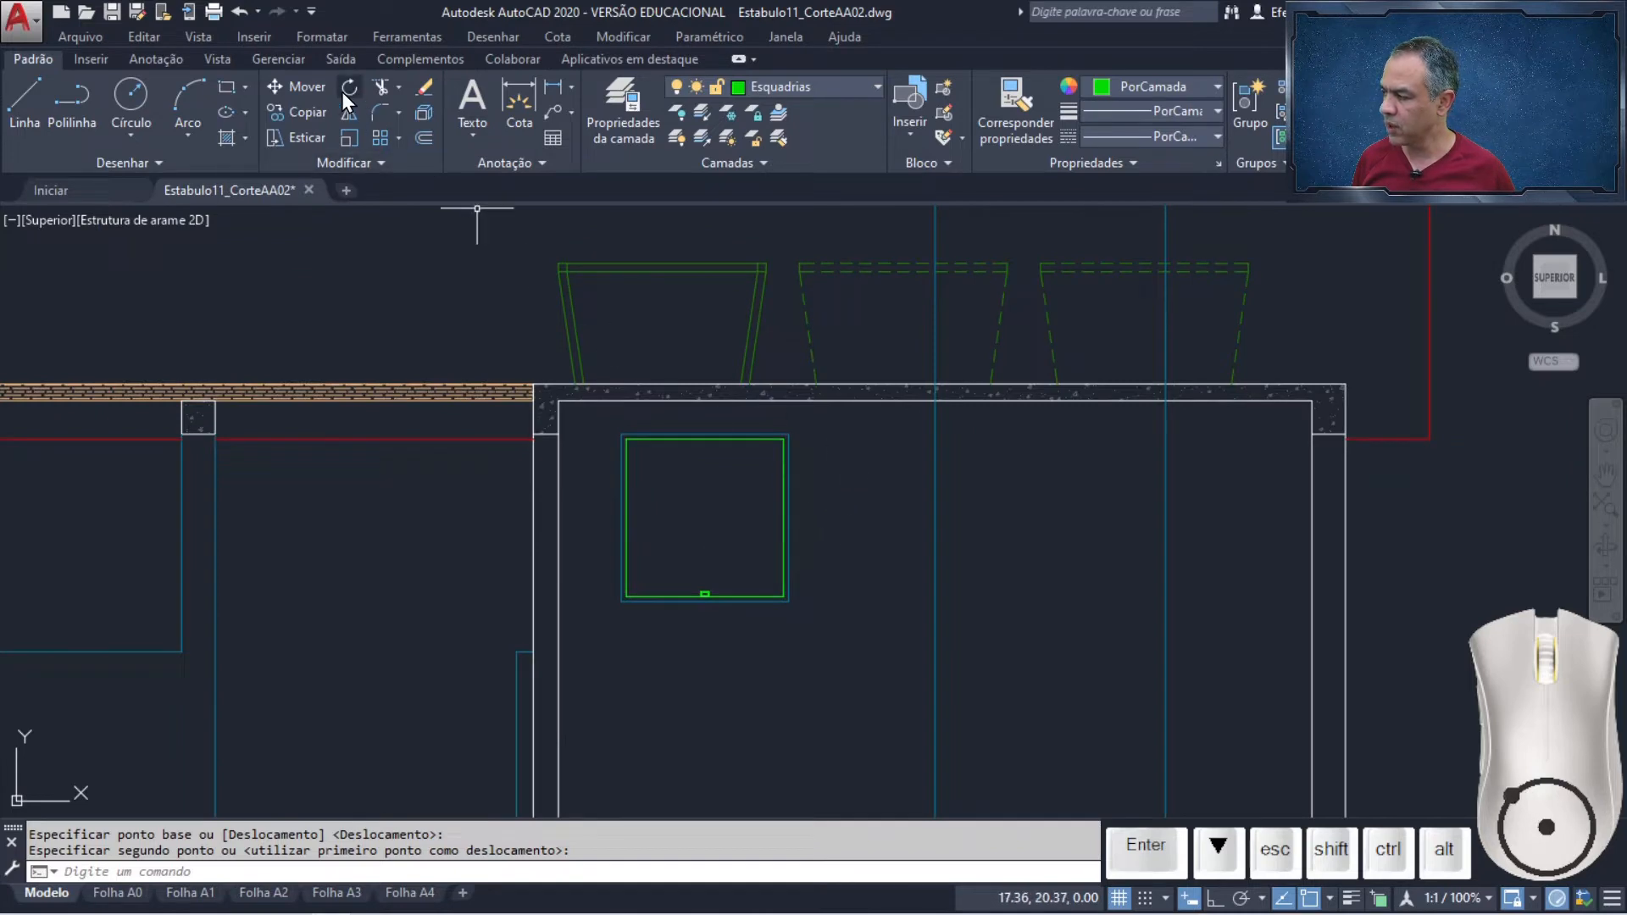
left_click(297, 110)
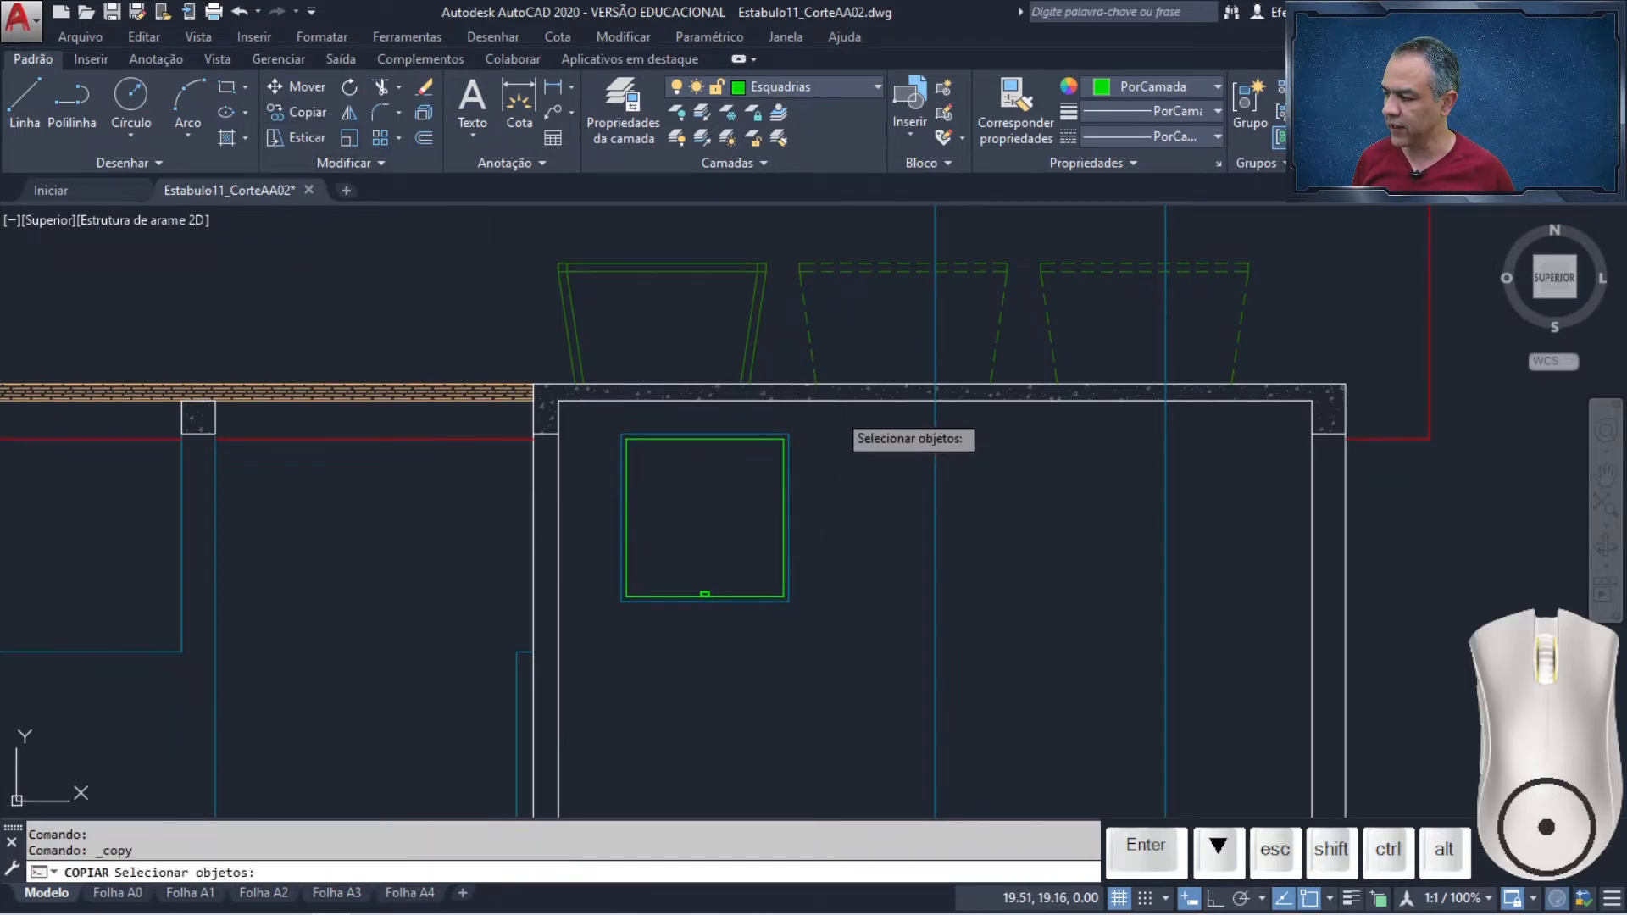
left_click(836, 411)
left_click(600, 707)
key("Return")
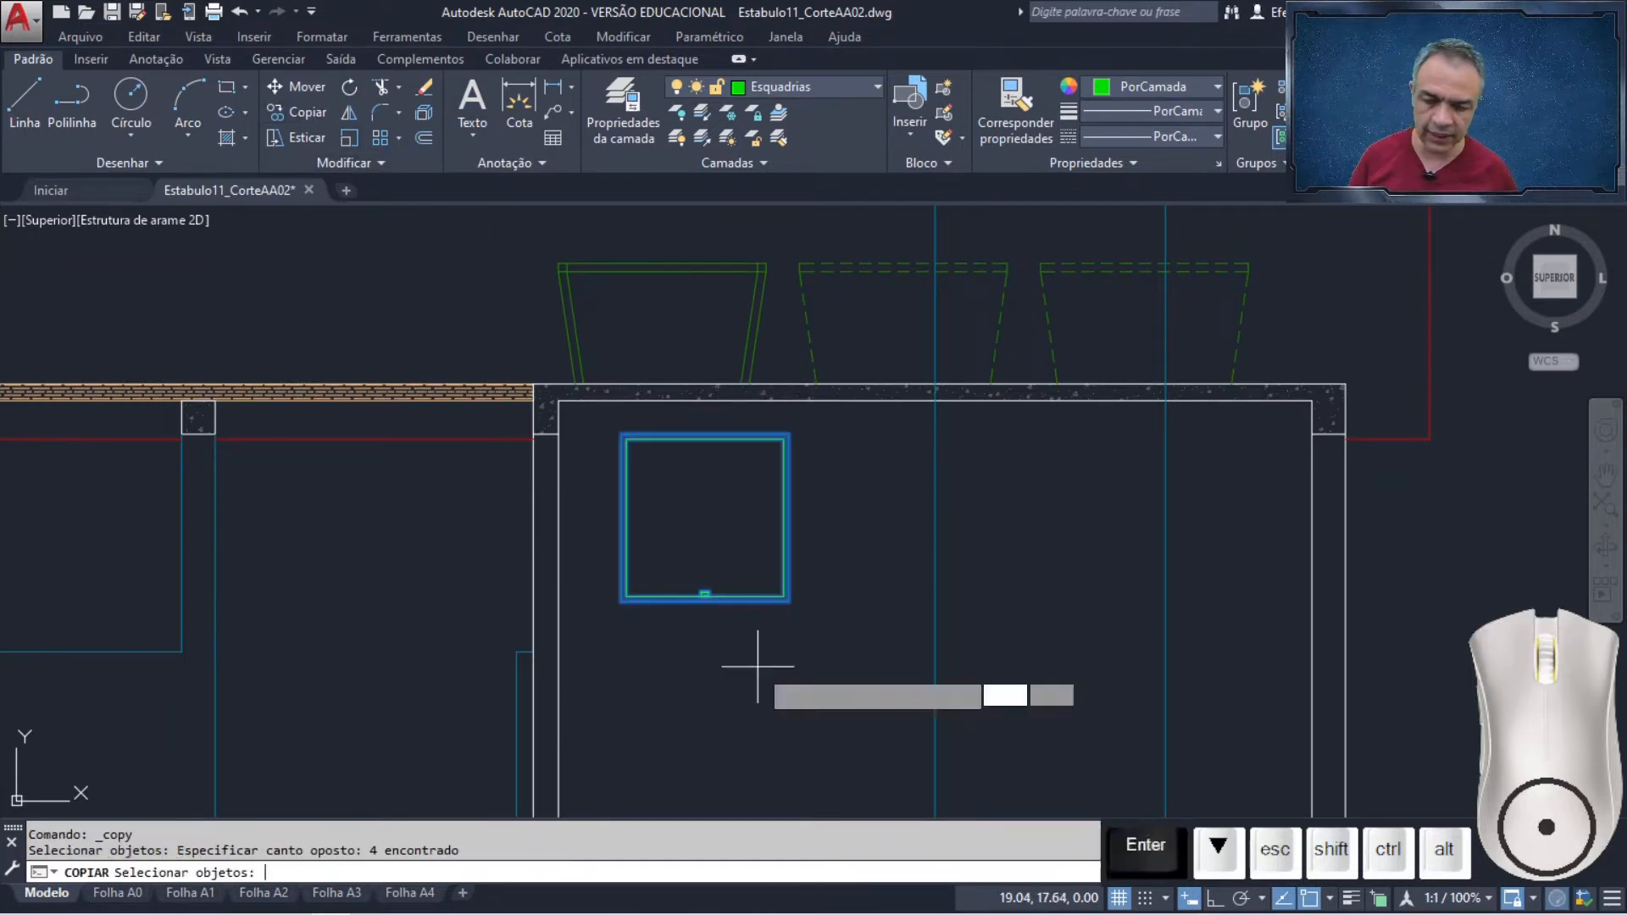
left_click(704, 599)
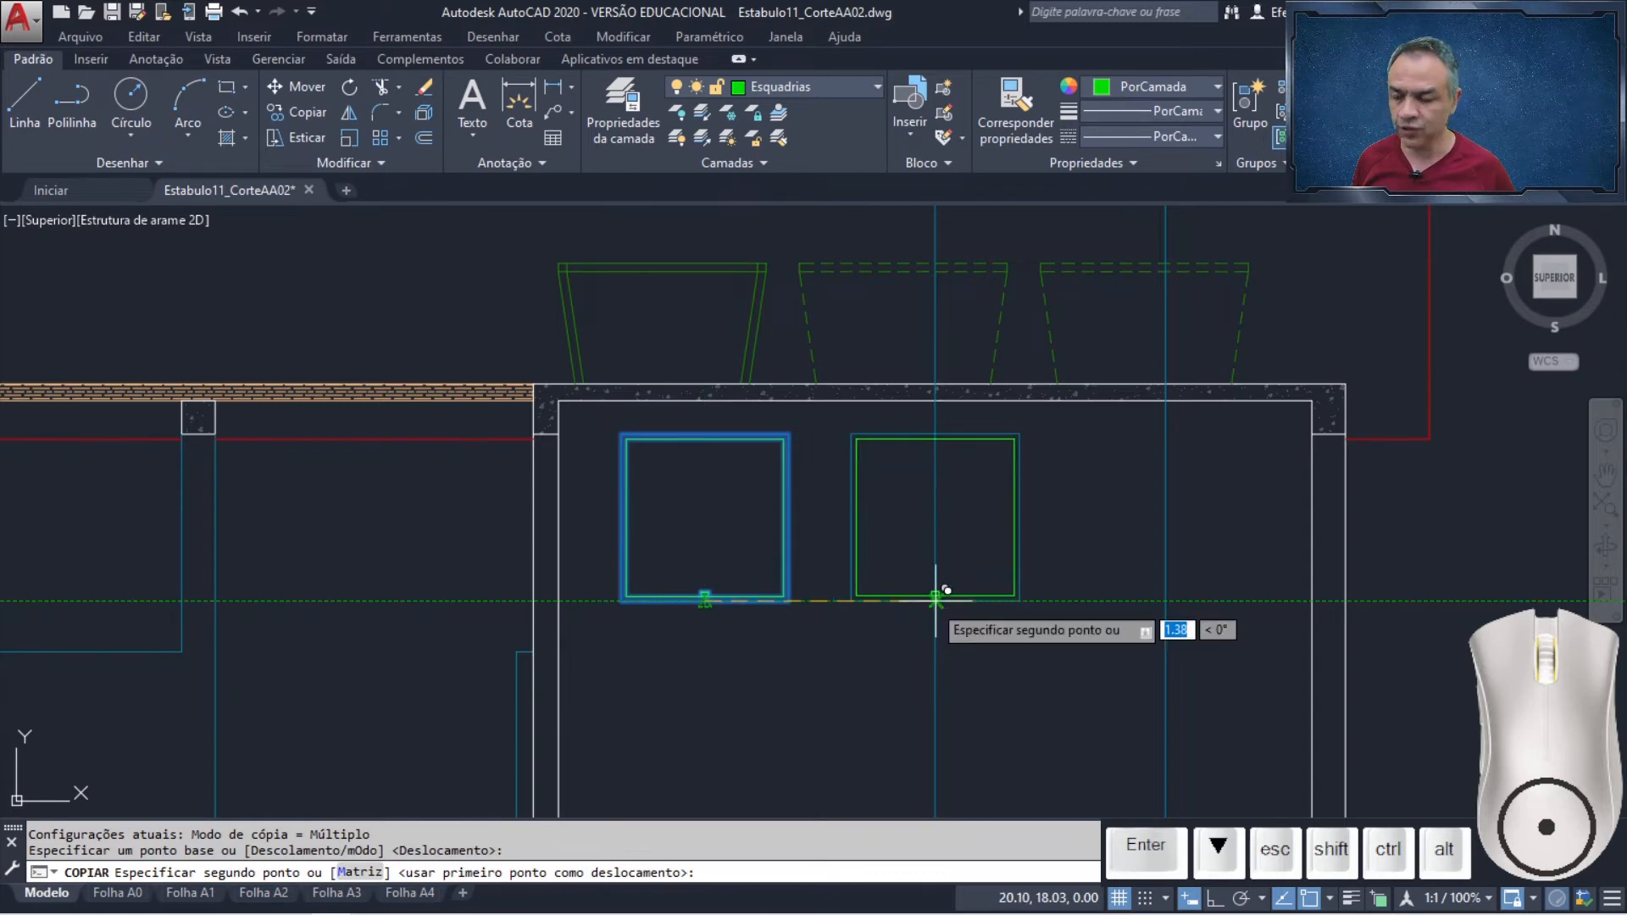
left_click(935, 599)
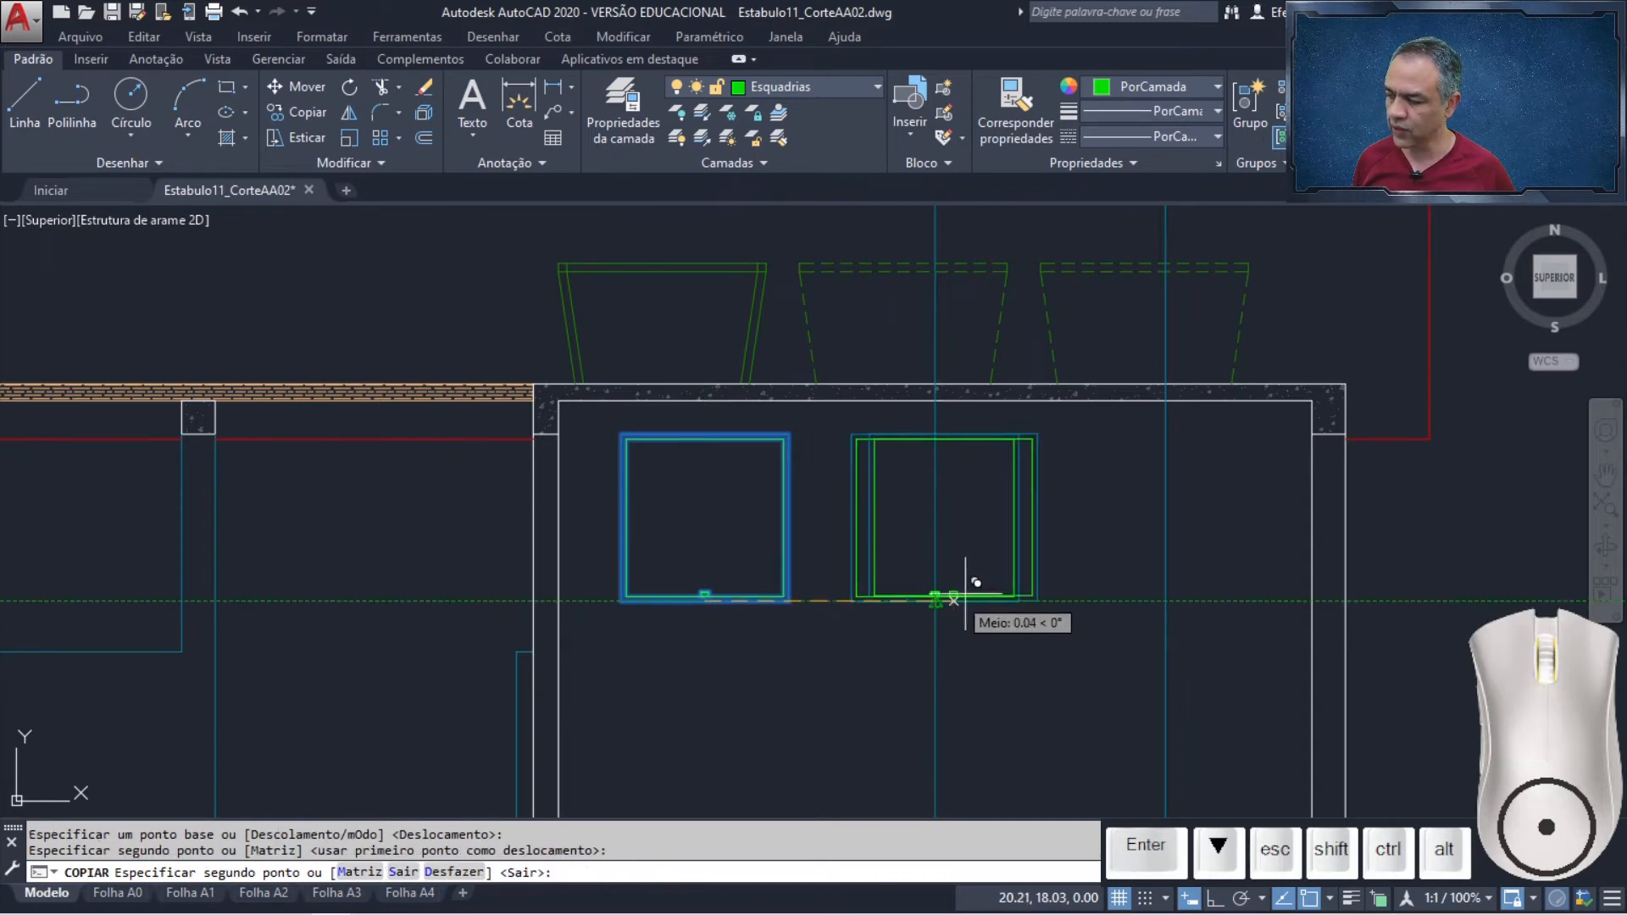
left_click(1169, 596)
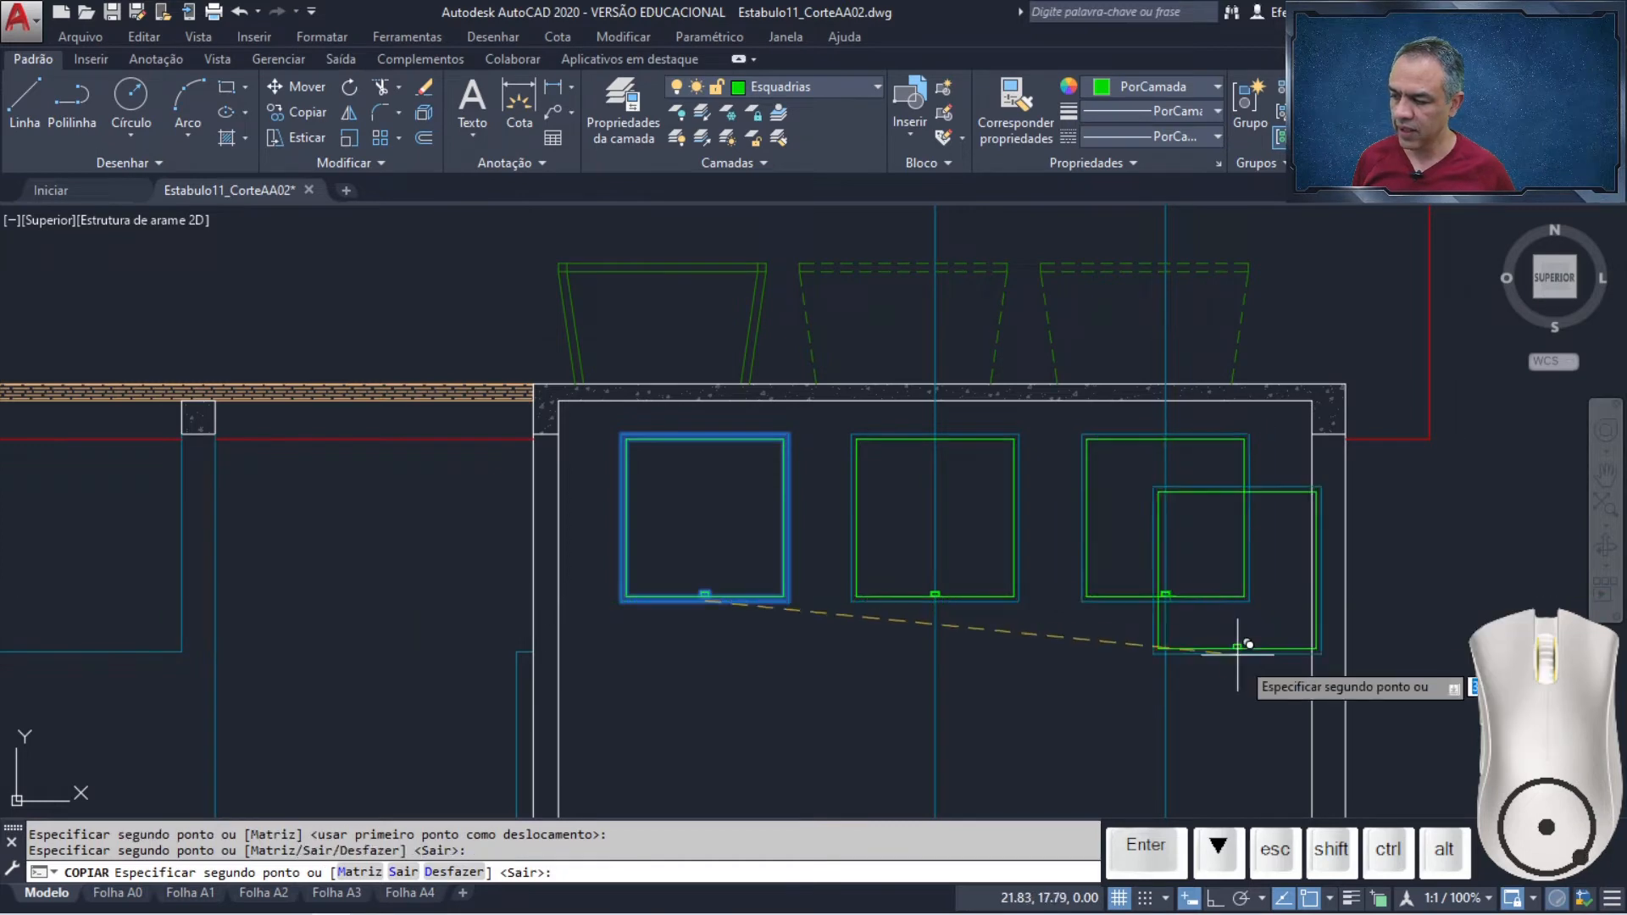
key("Return")
Delete the two vertical construction lines that pass through the copied windows
left_click(1246, 682)
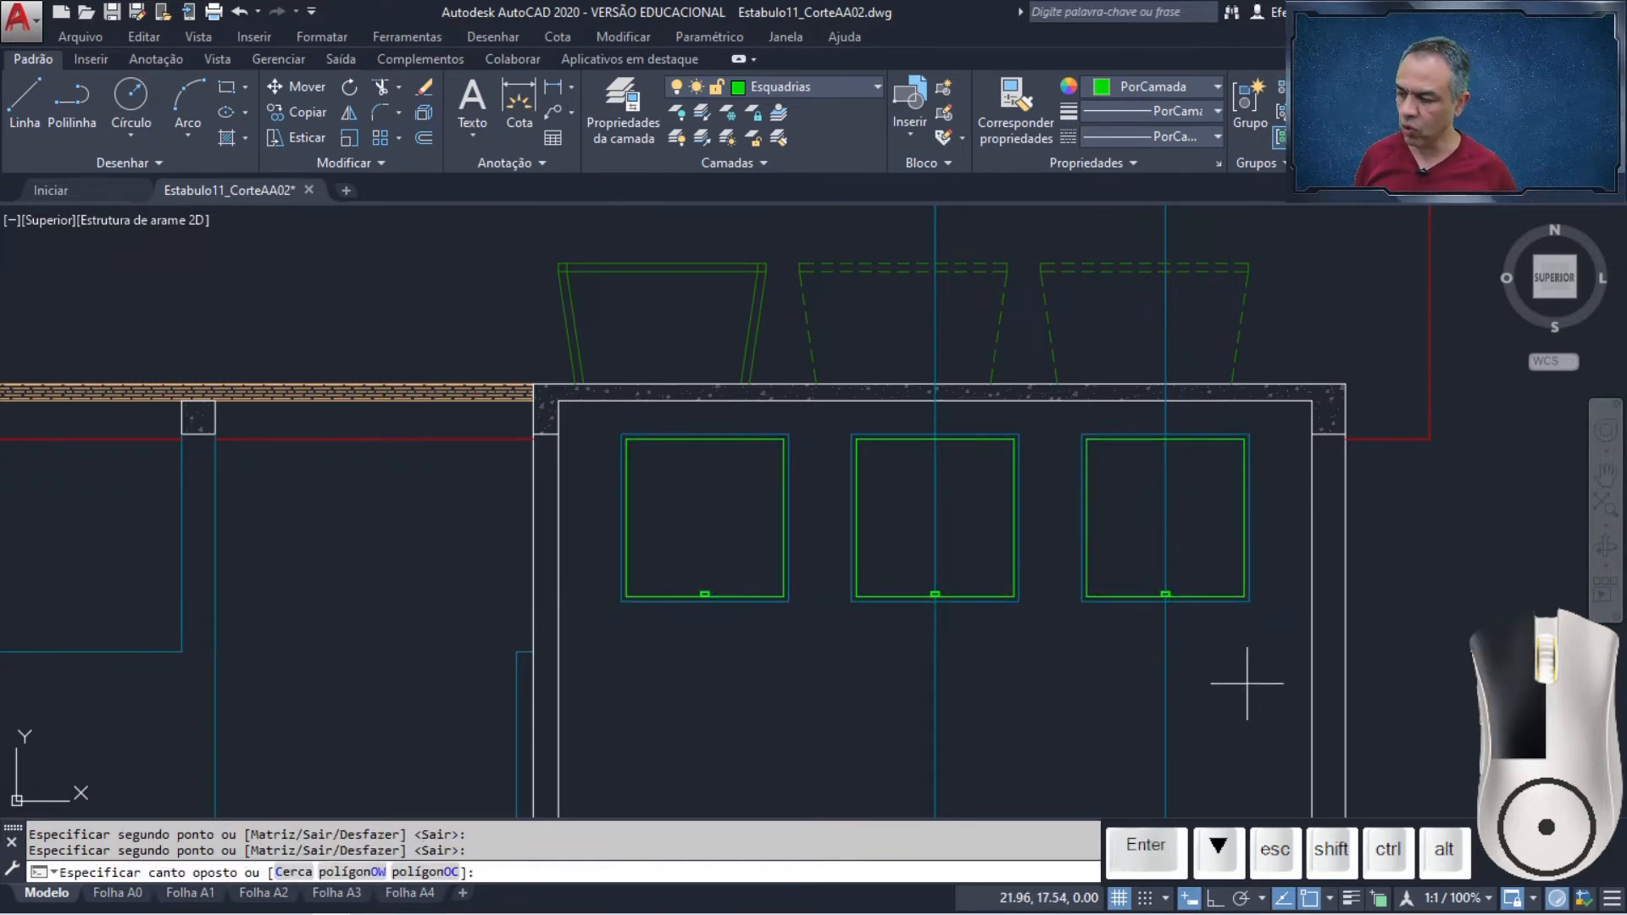
left_click(805, 719)
key("Delete")
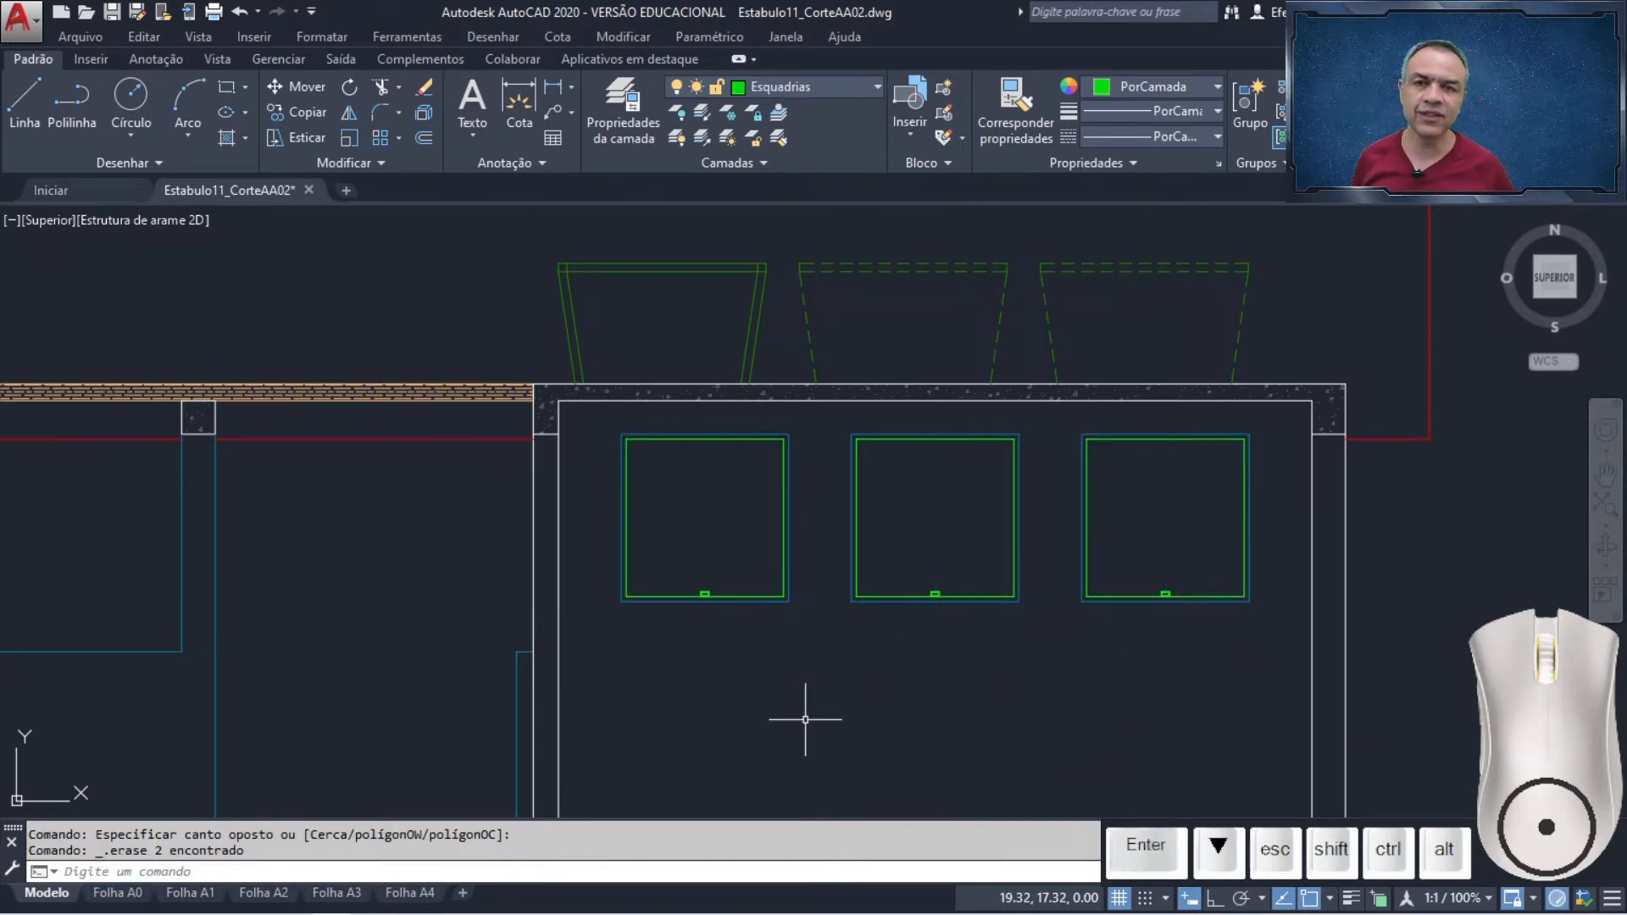
Examine the milk room in the floor plan for the fixtures and equipment seen along section line AA
scroll(805, 719, "down", 5)
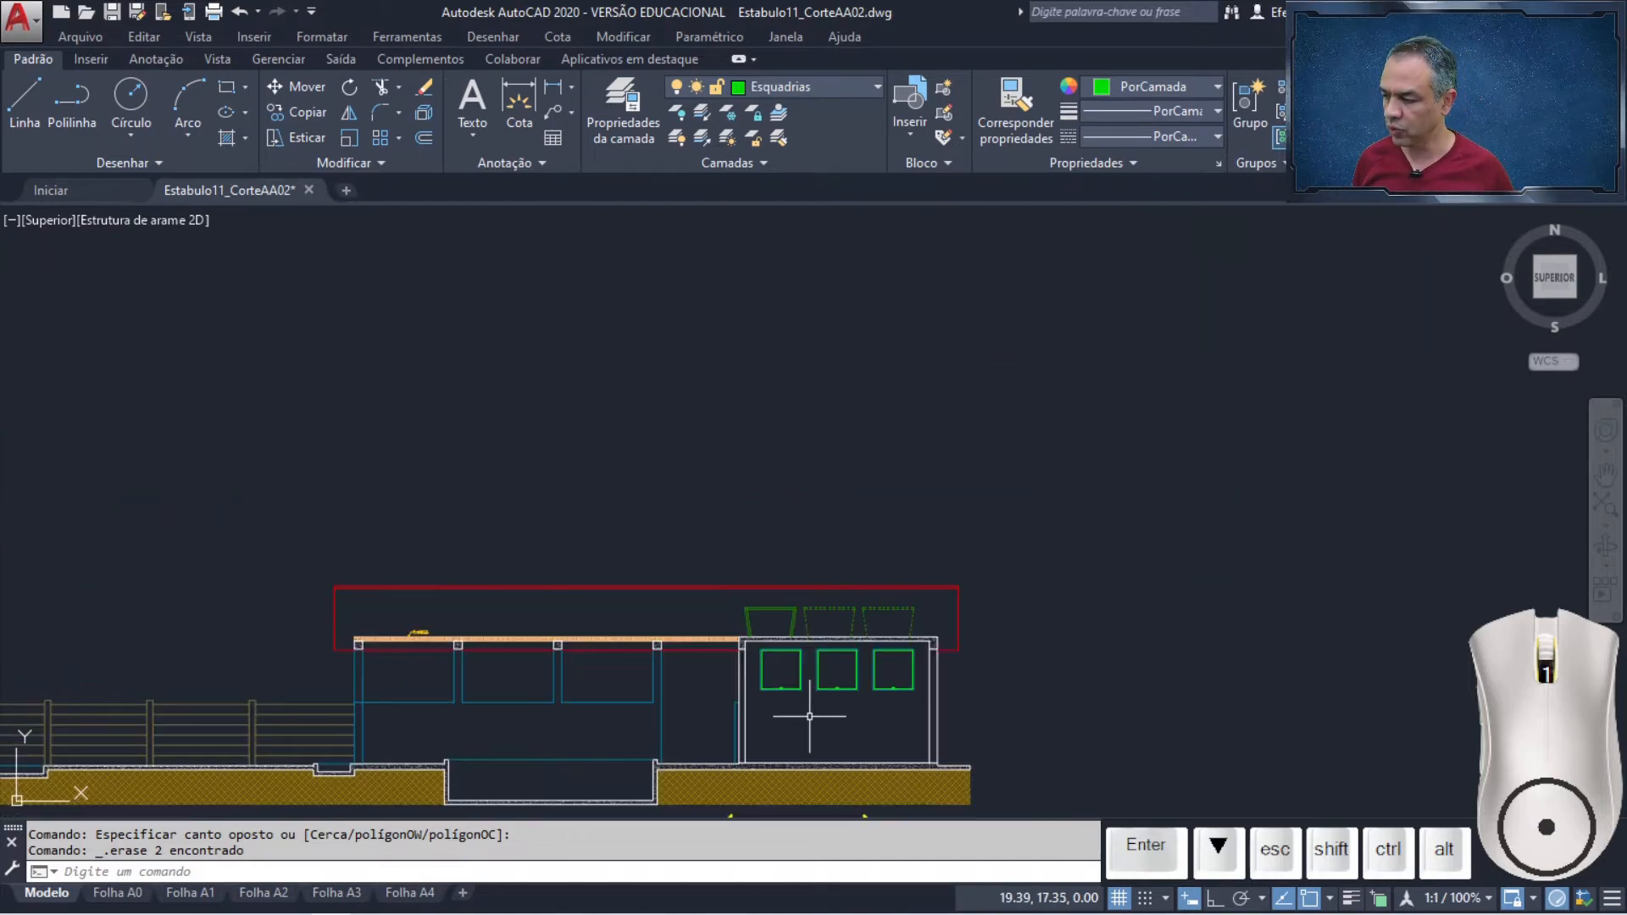
scroll(1000, 652, "up", 6)
scroll(1027, 508, "up", 2)
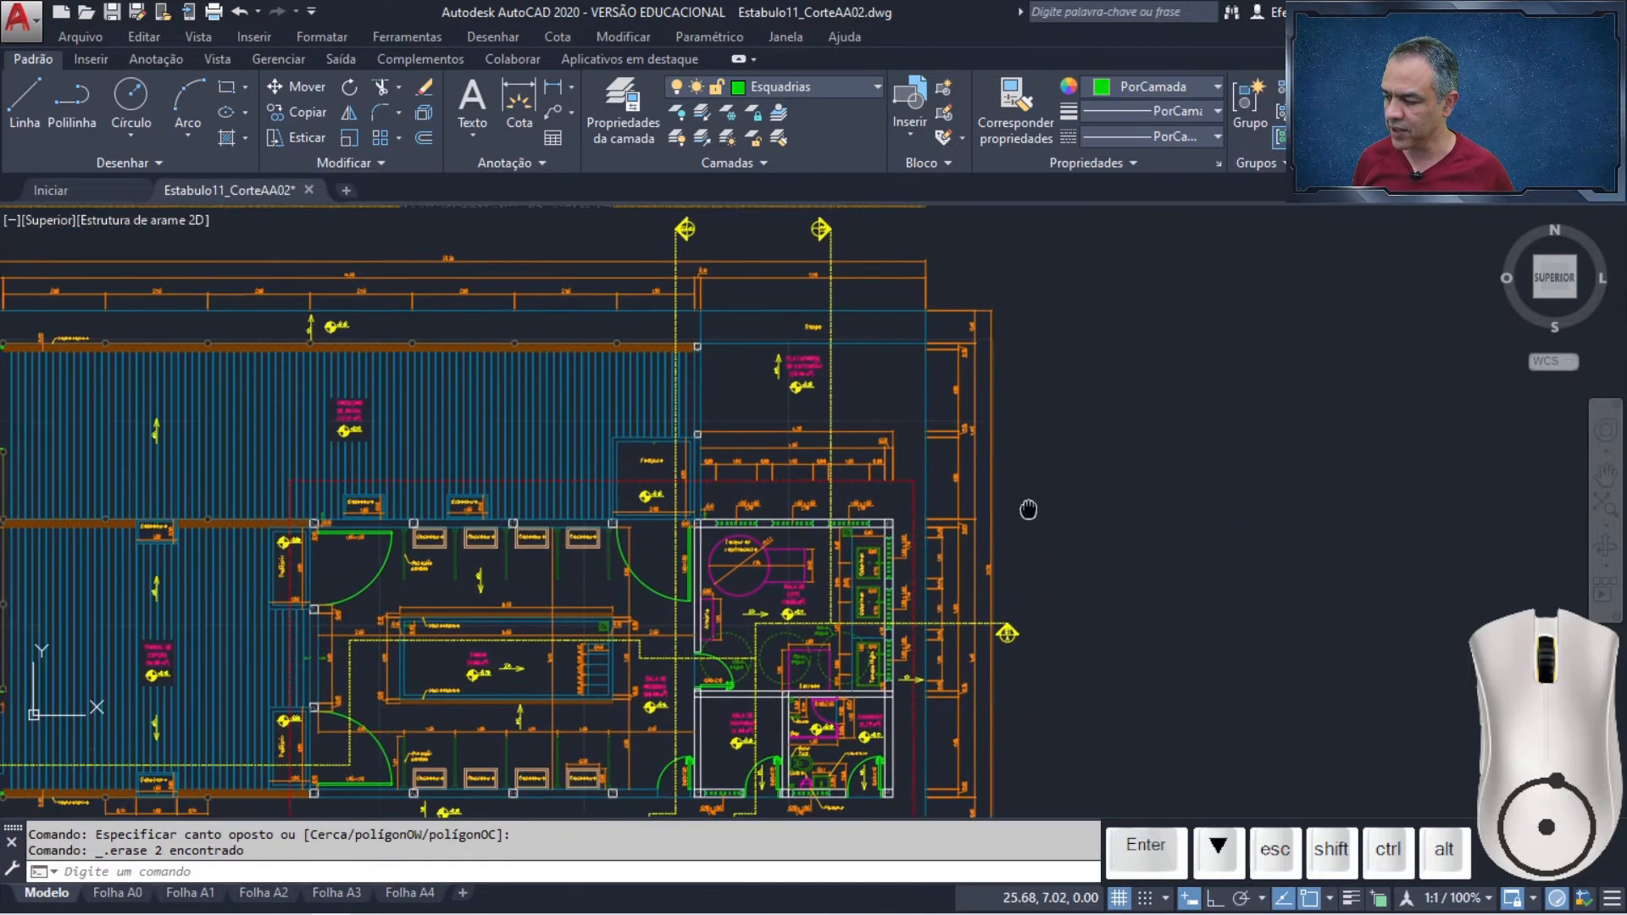
scroll(1028, 430, "up", 4)
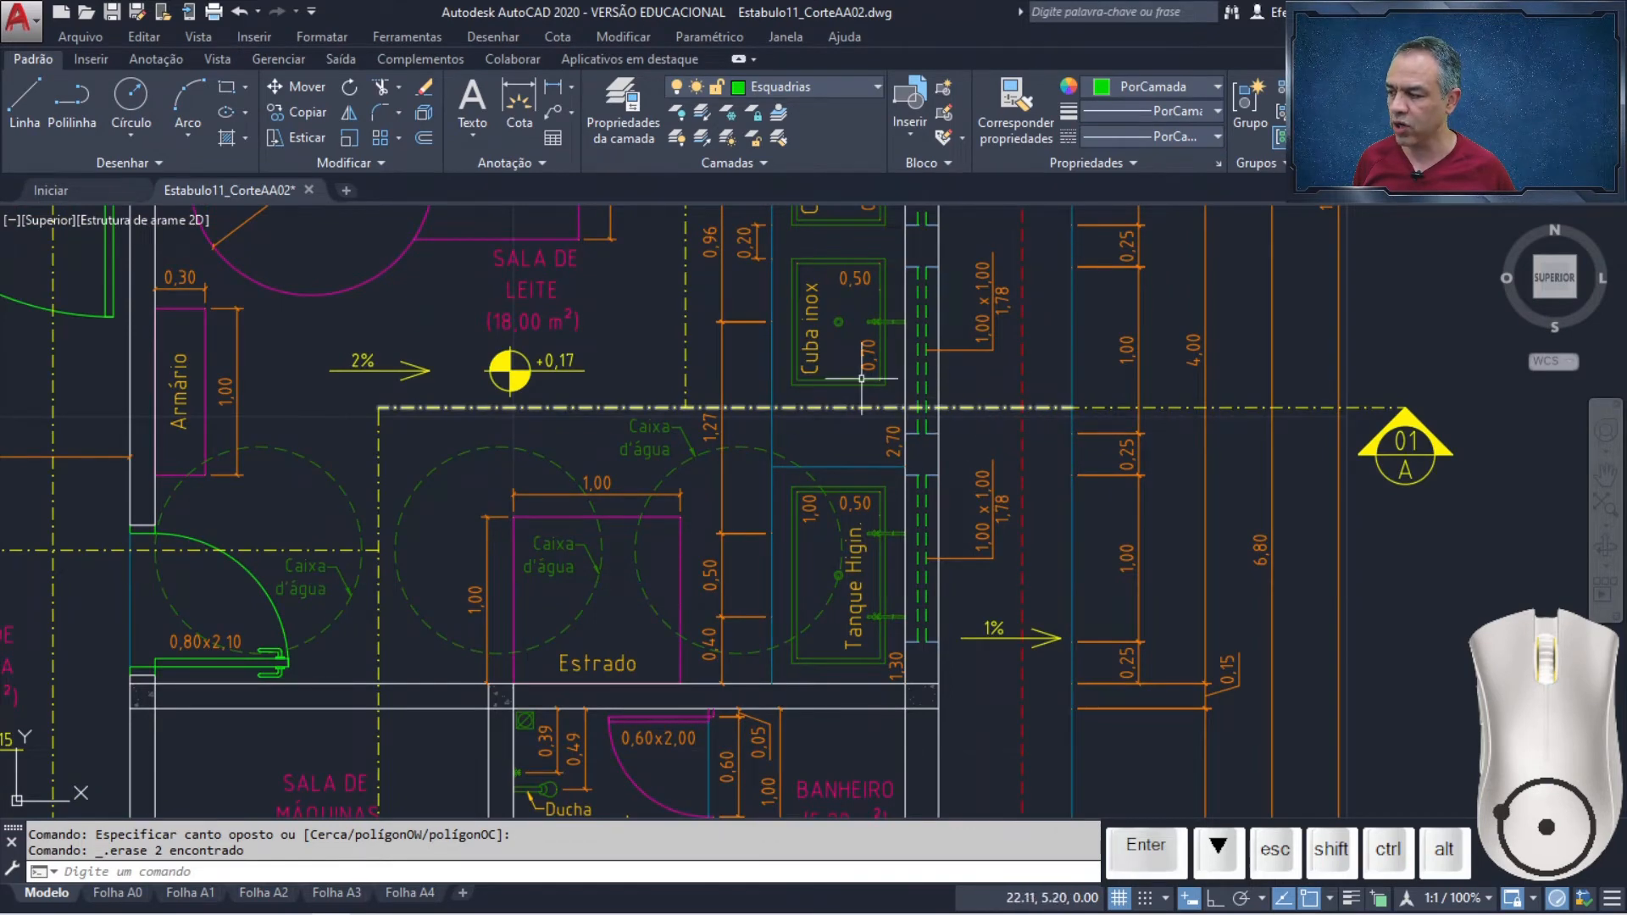
middle_click_drag(853, 363, 998, 678)
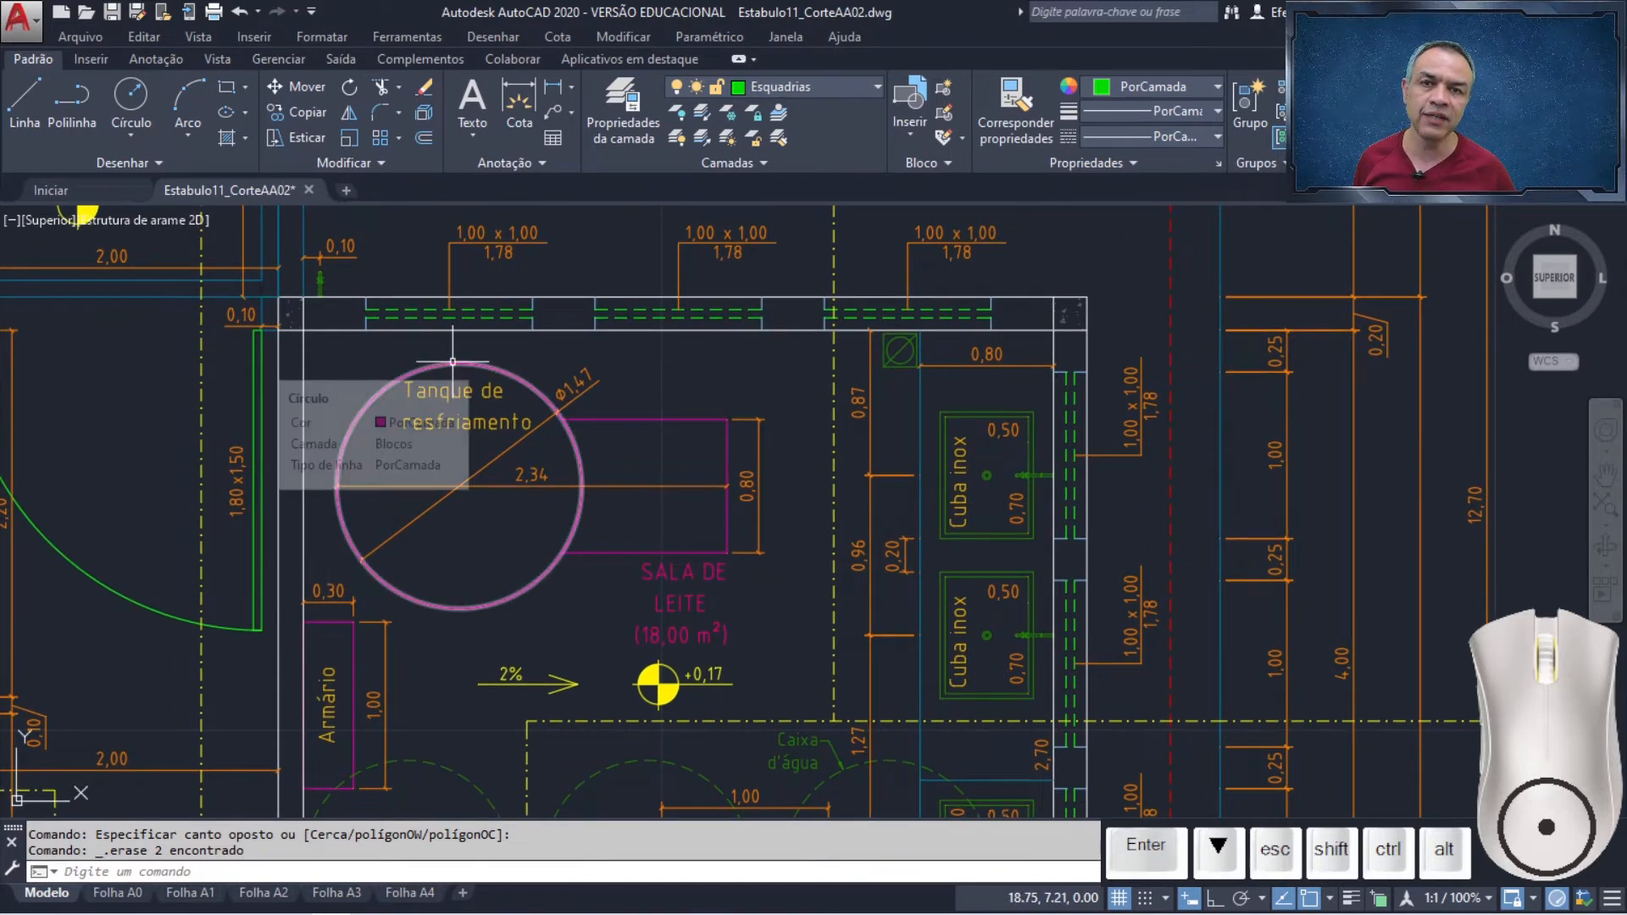
scroll(776, 378, "down", 5)
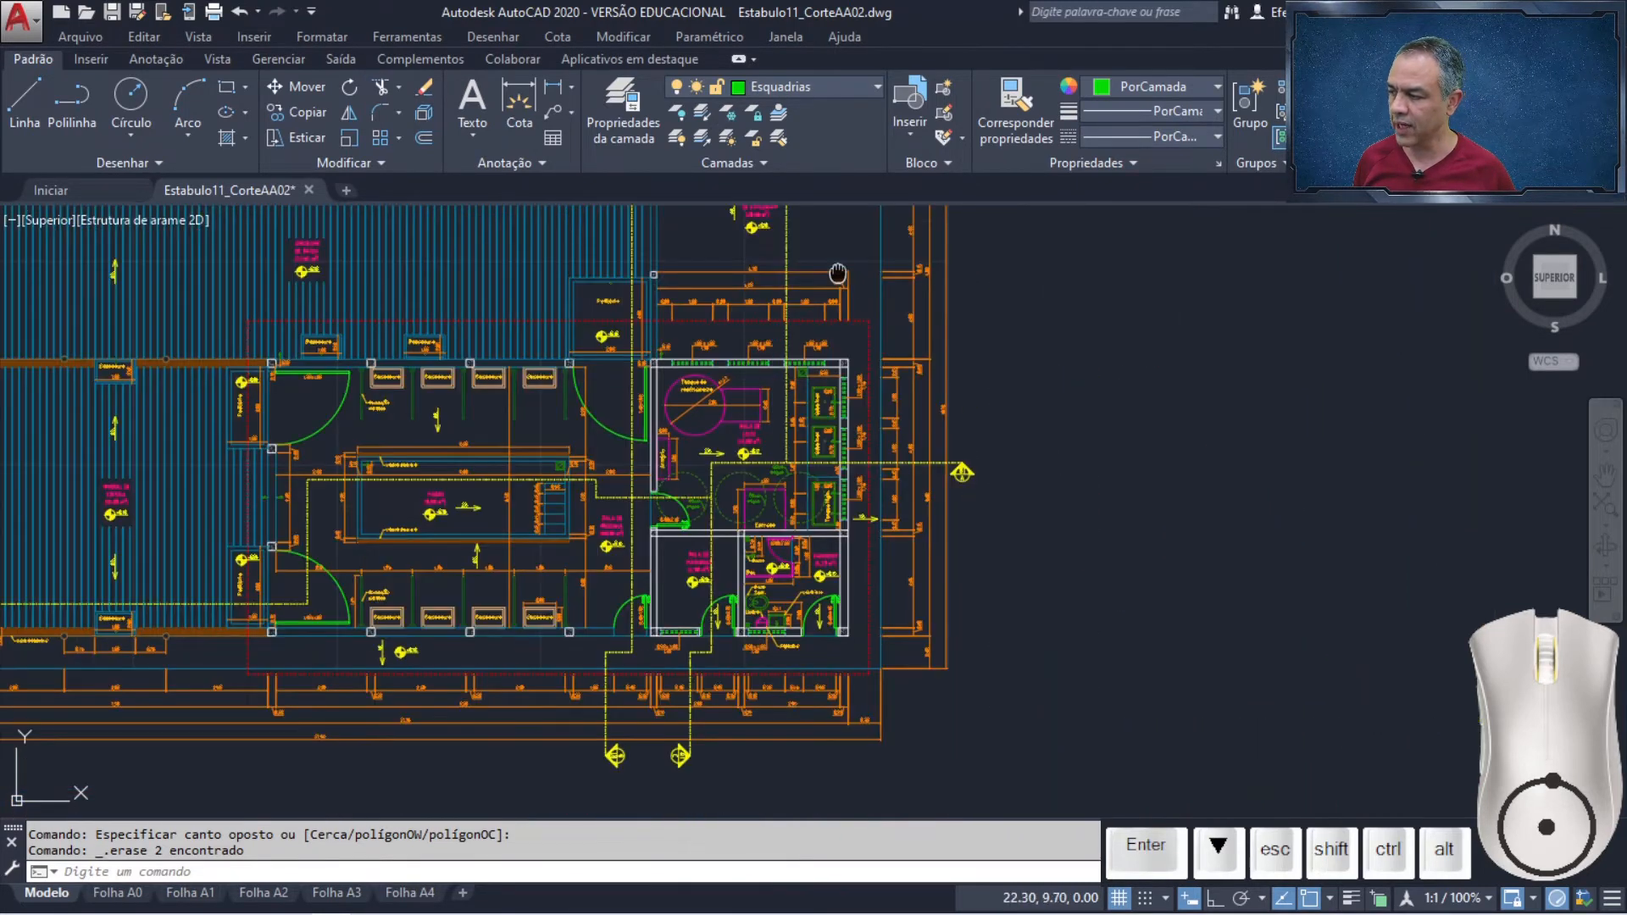
Draw horizontal construction lines on the Esquadrias layer through the bottom and top edges of the milk room window's inner green frame
middle_click_drag(838, 274, 816, 806)
scroll(815, 453, "up", 4)
middle_click_drag(810, 437, 777, 499)
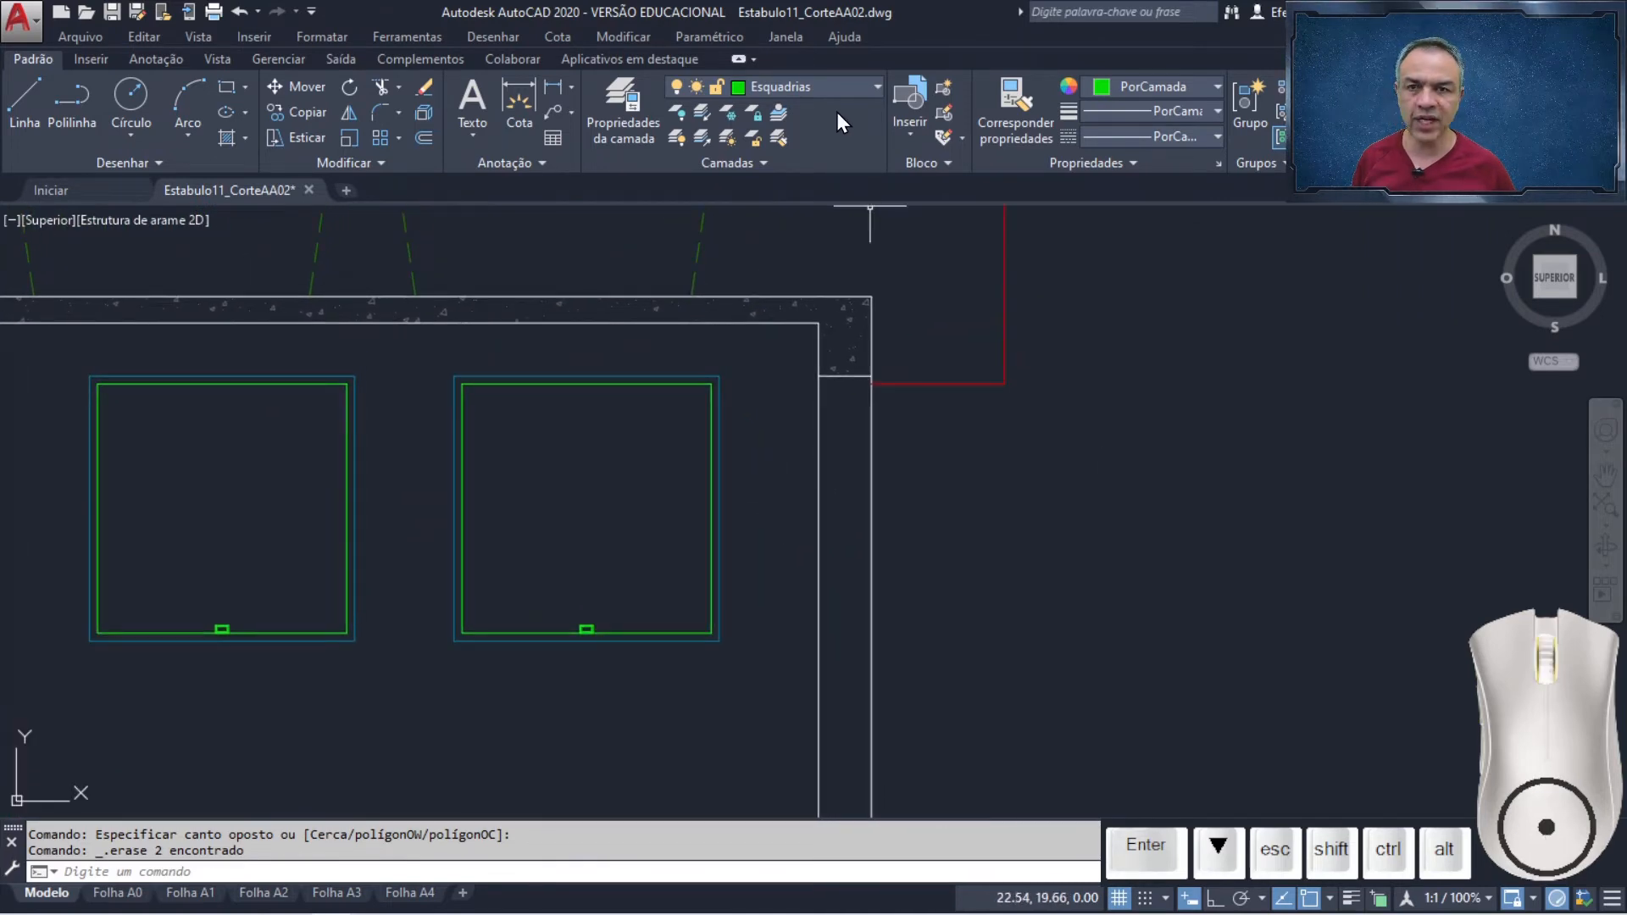
left_click(159, 168)
left_click(73, 191)
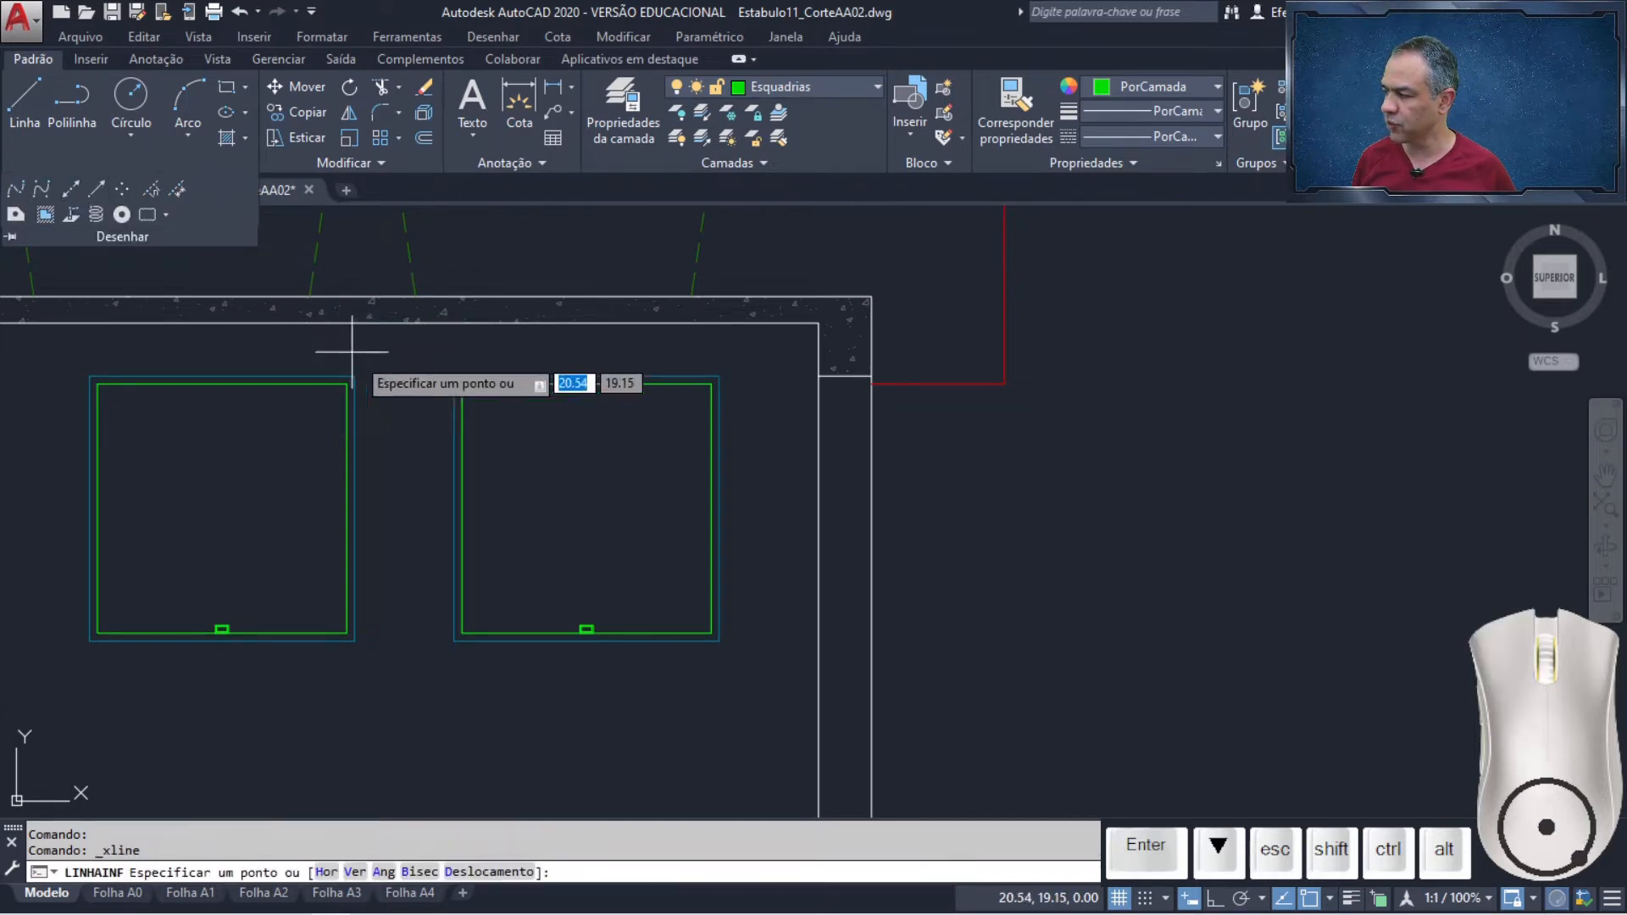
key("Down")
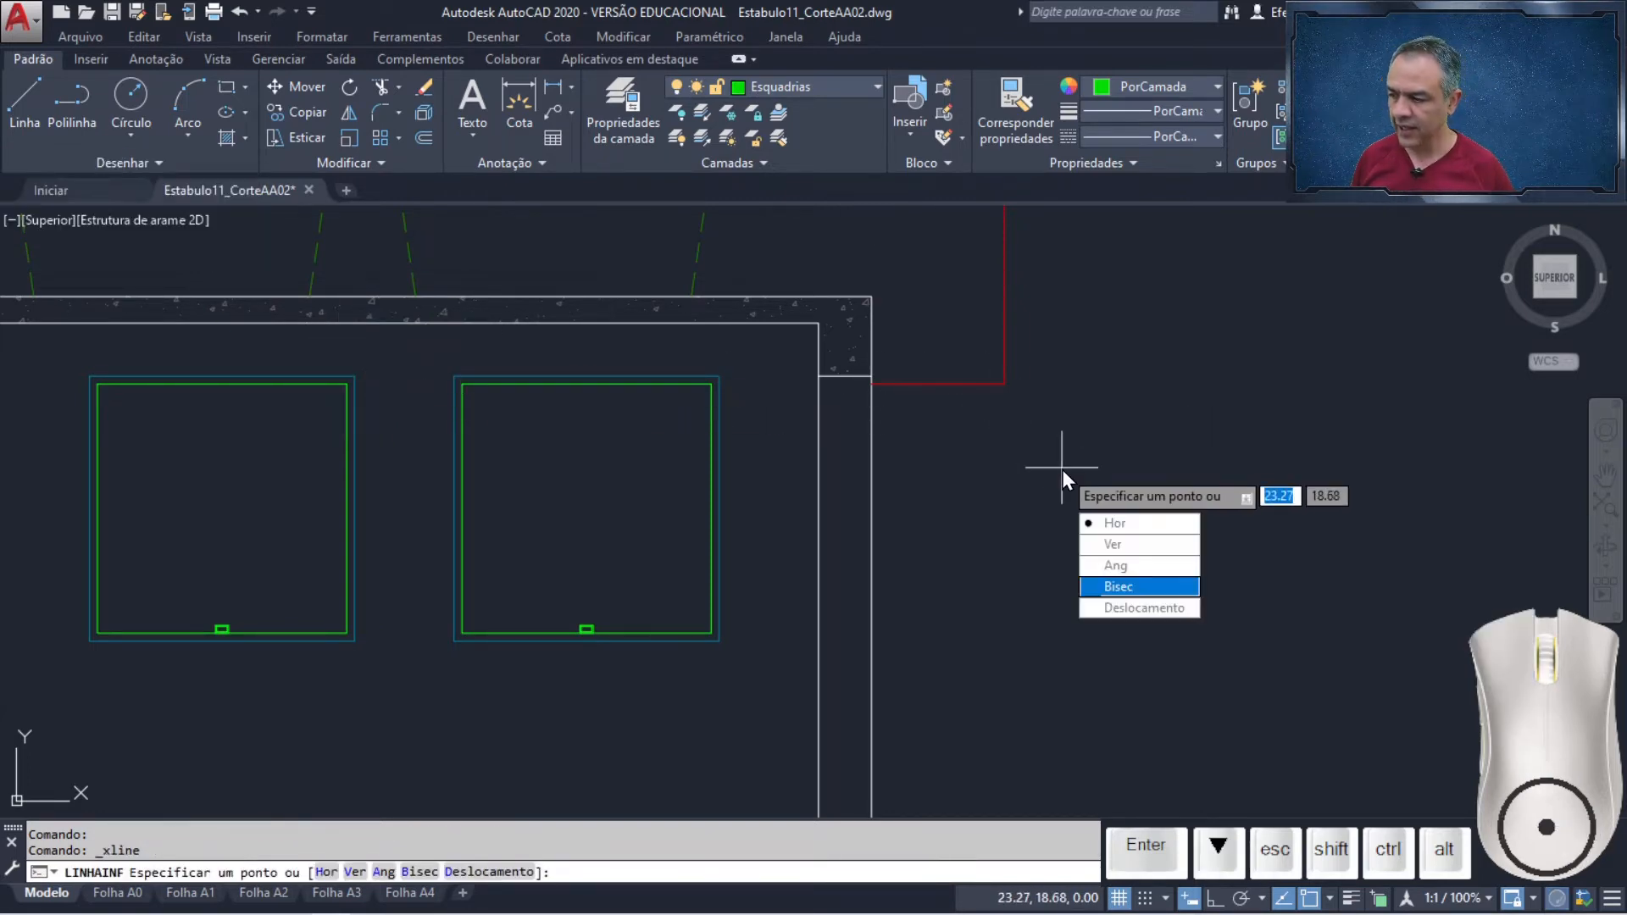
type("h")
key("Return")
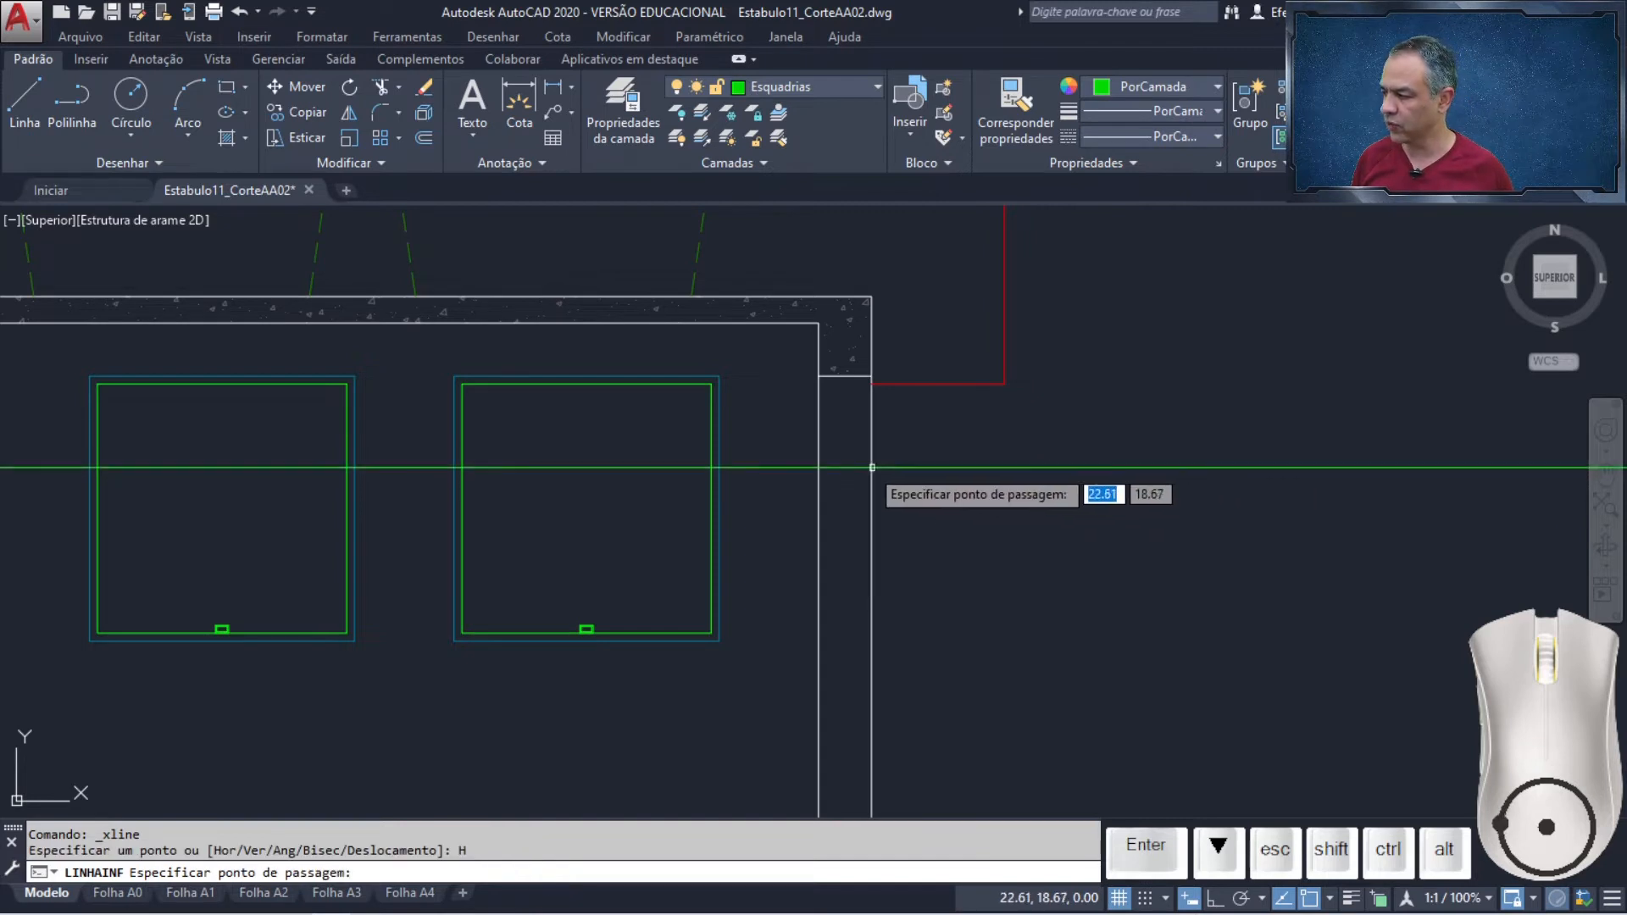
left_click(701, 632)
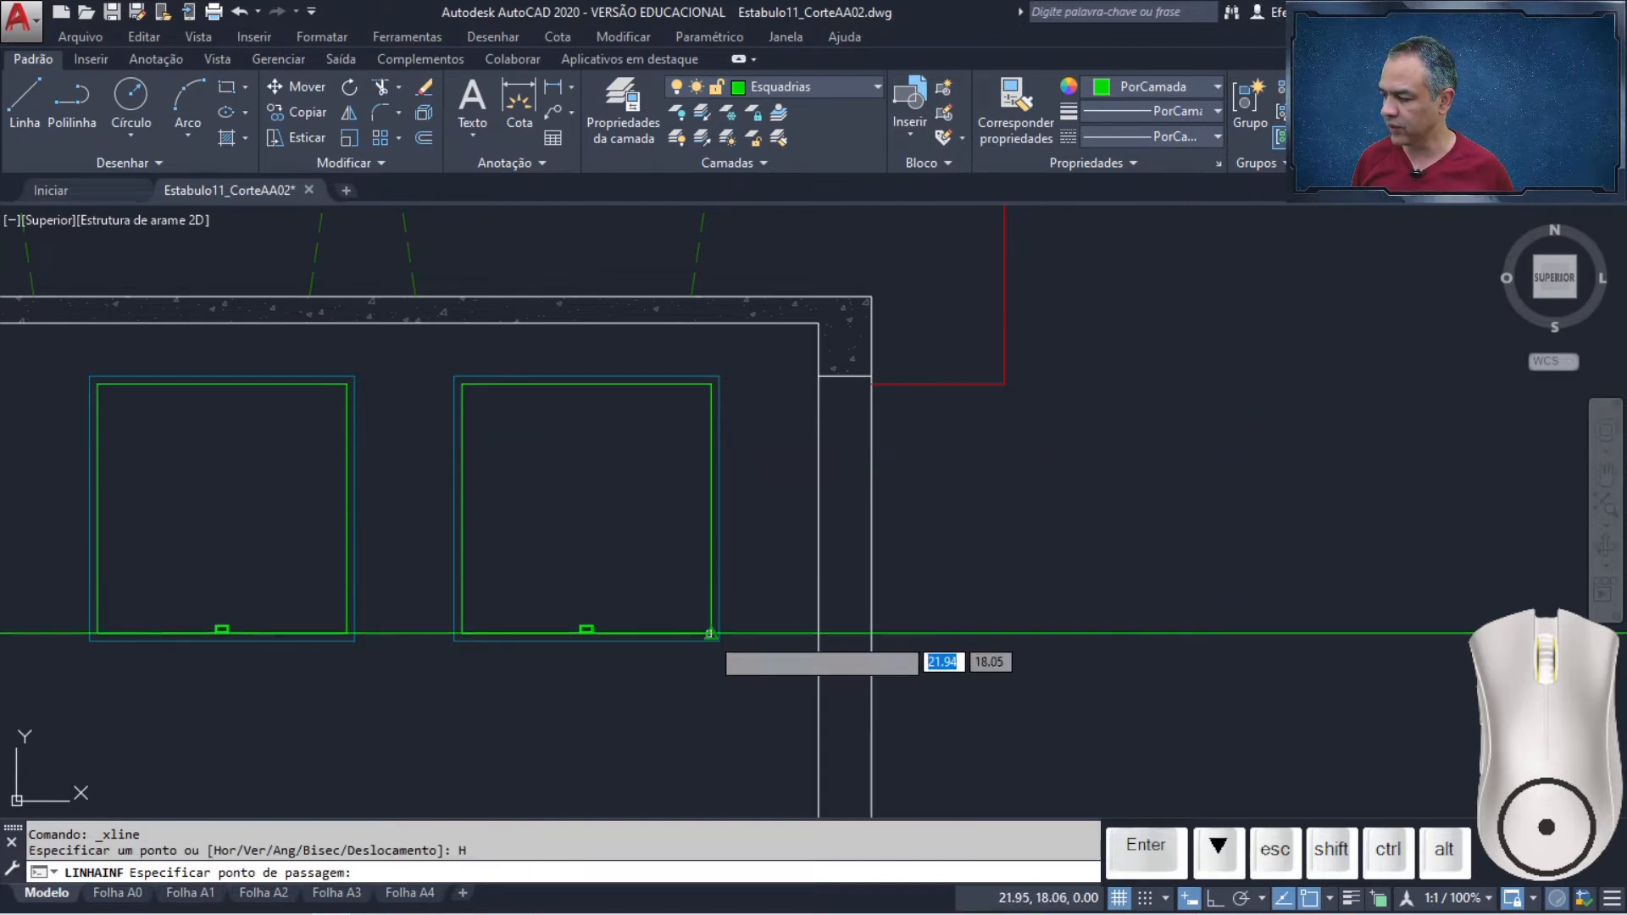
left_click(707, 385)
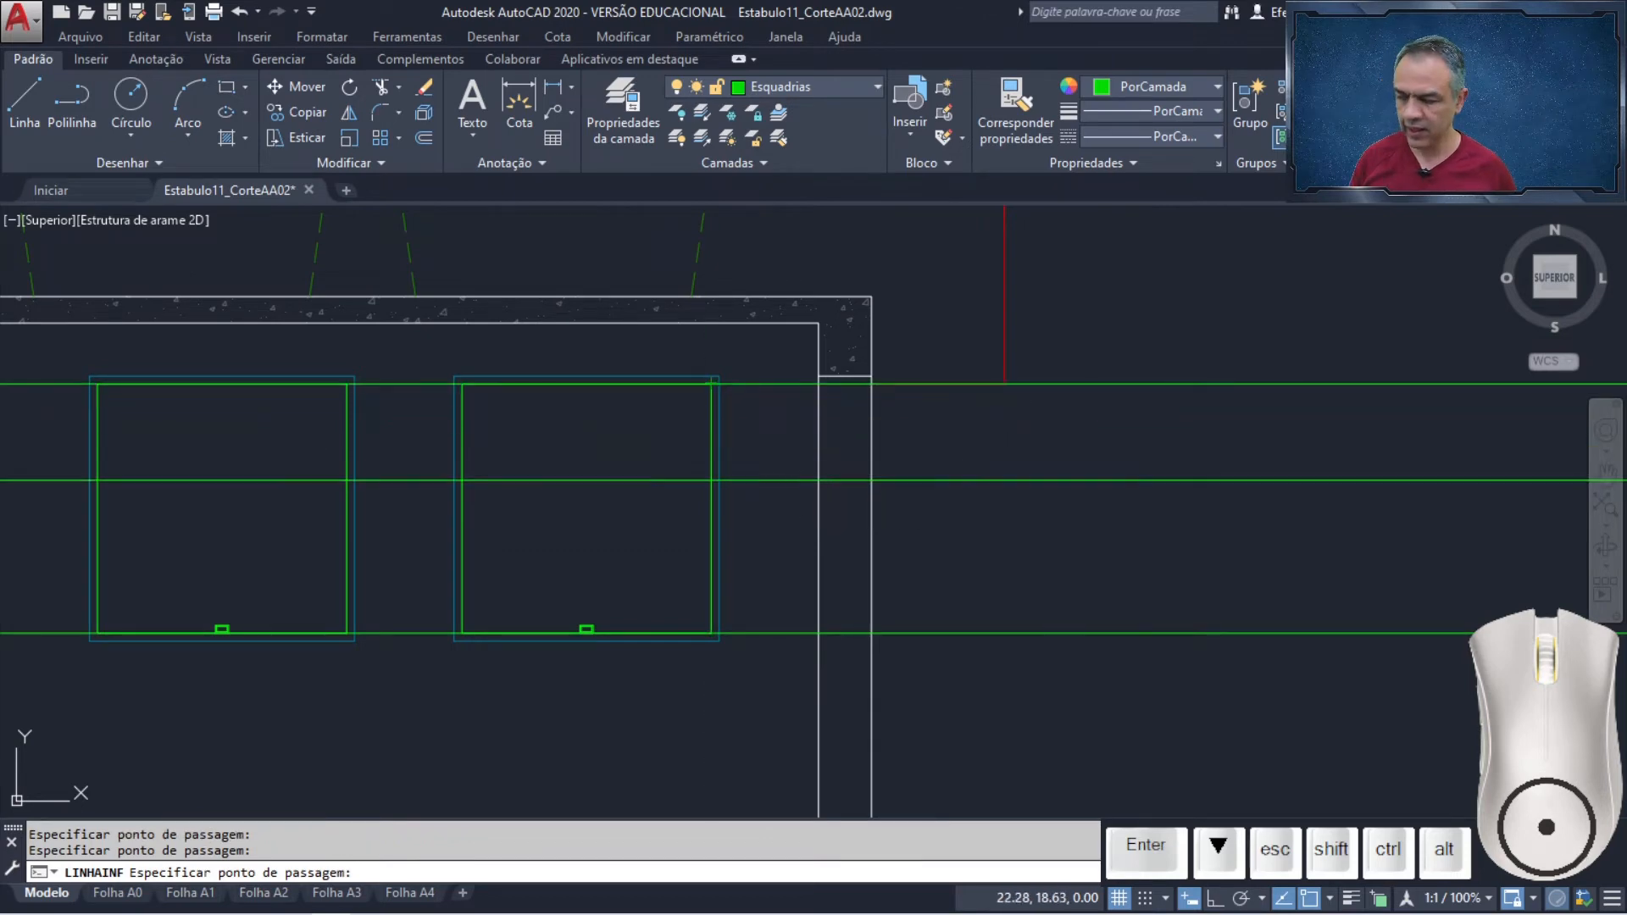
key("Return")
Draw horizontal construction lines on the Alvenaria em corte layer through the bottom and top edges of the window's outer blue outline
left_click(841, 86)
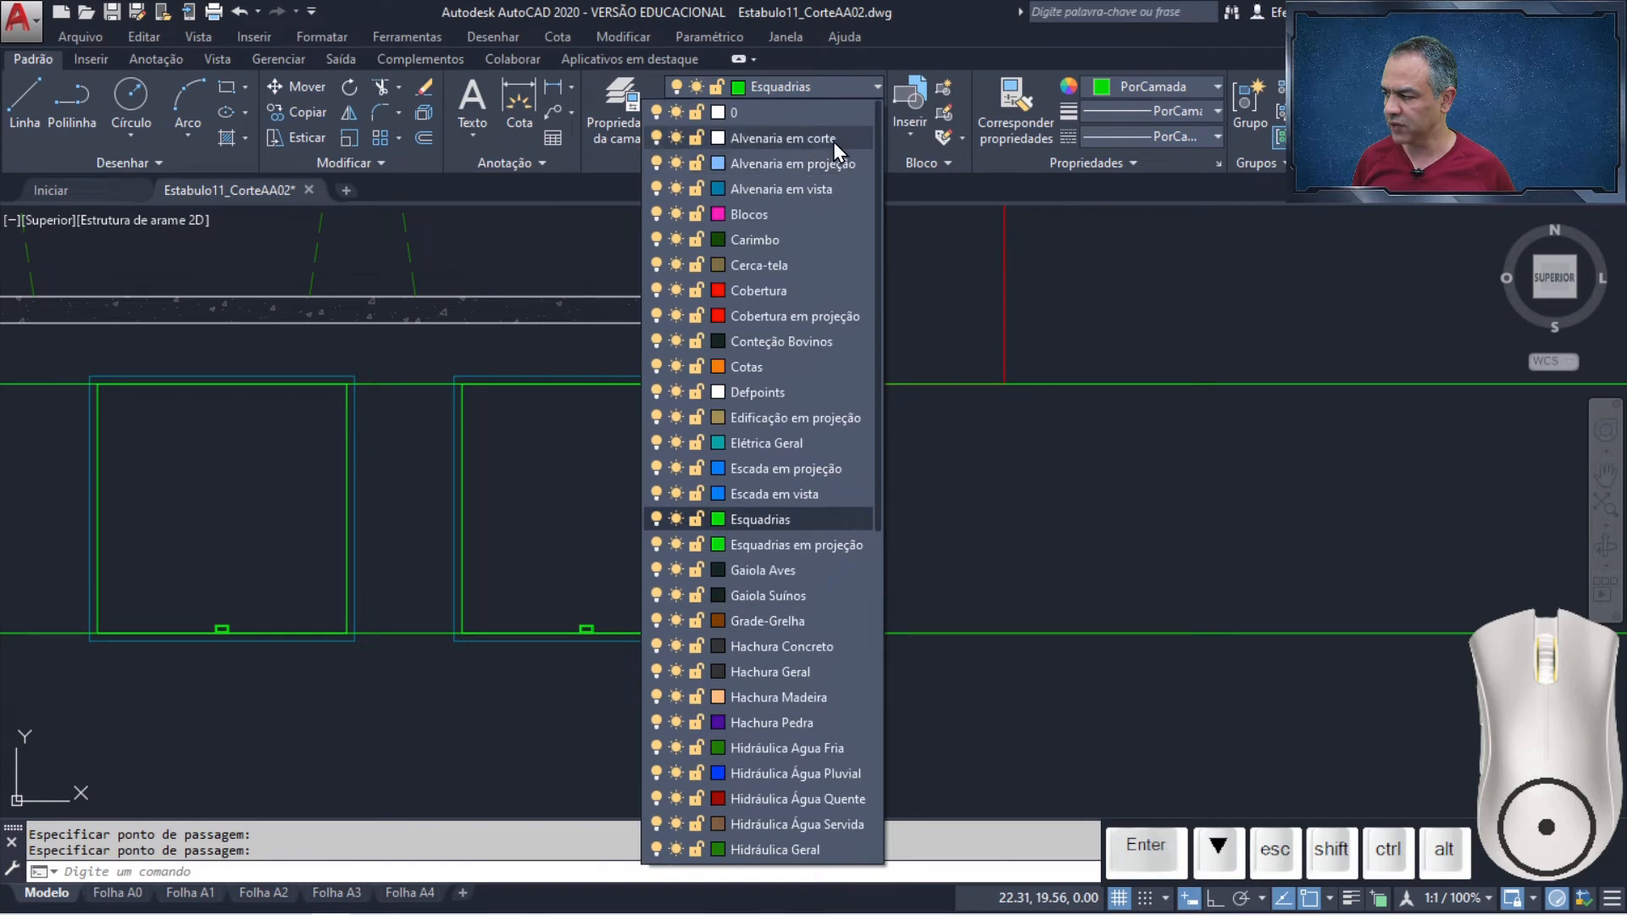
left_click(832, 141)
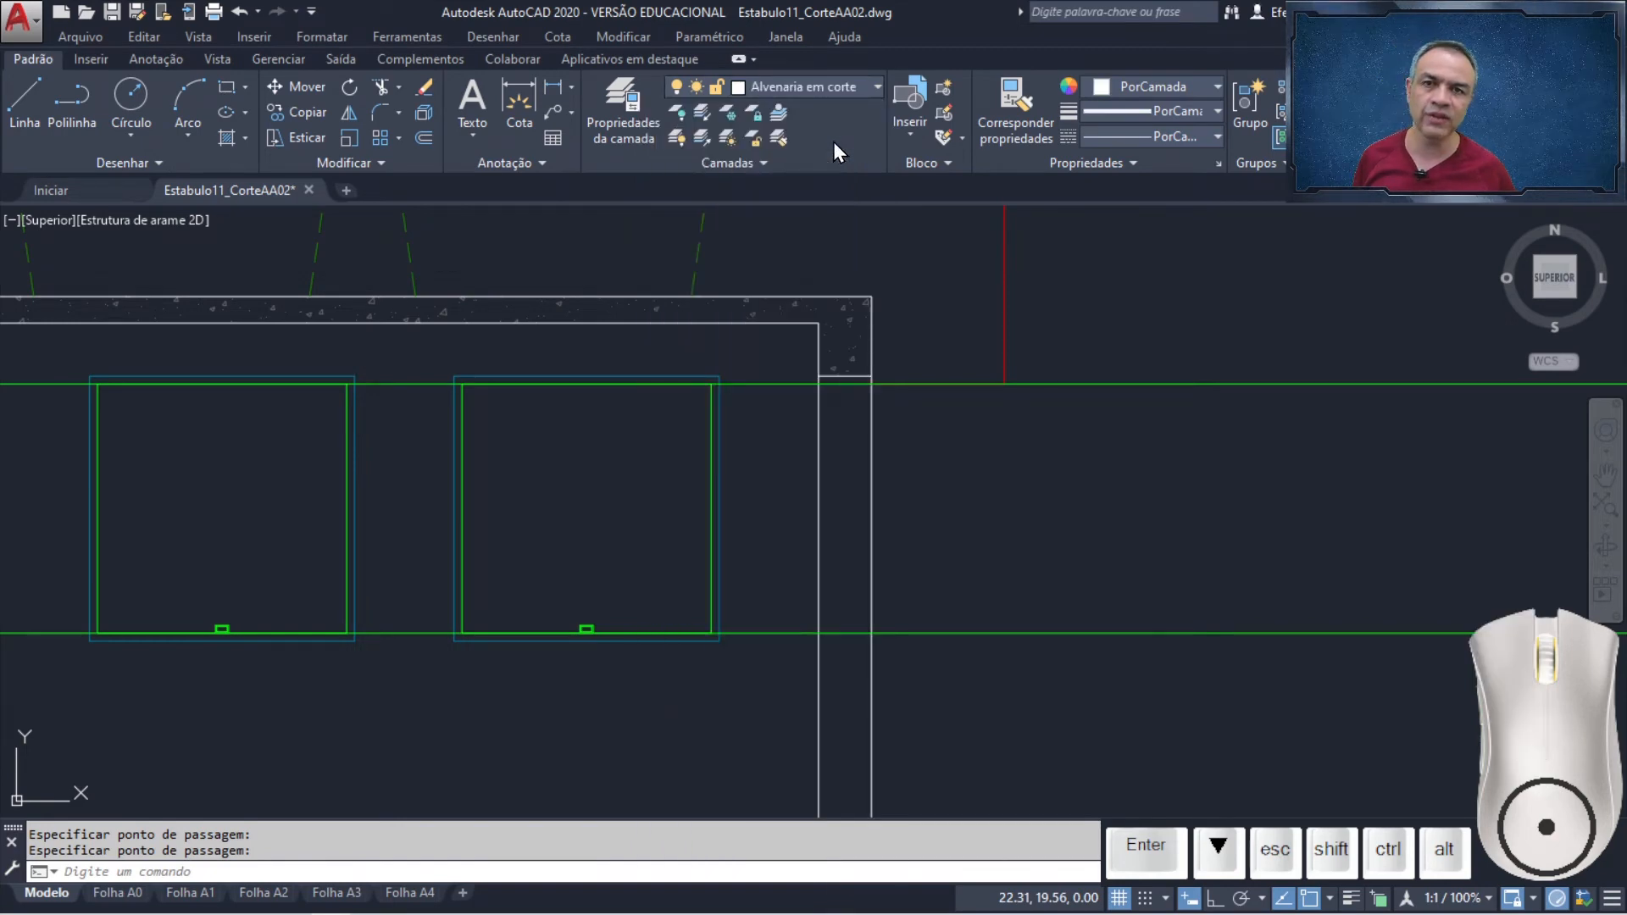
left_click(155, 165)
left_click(73, 191)
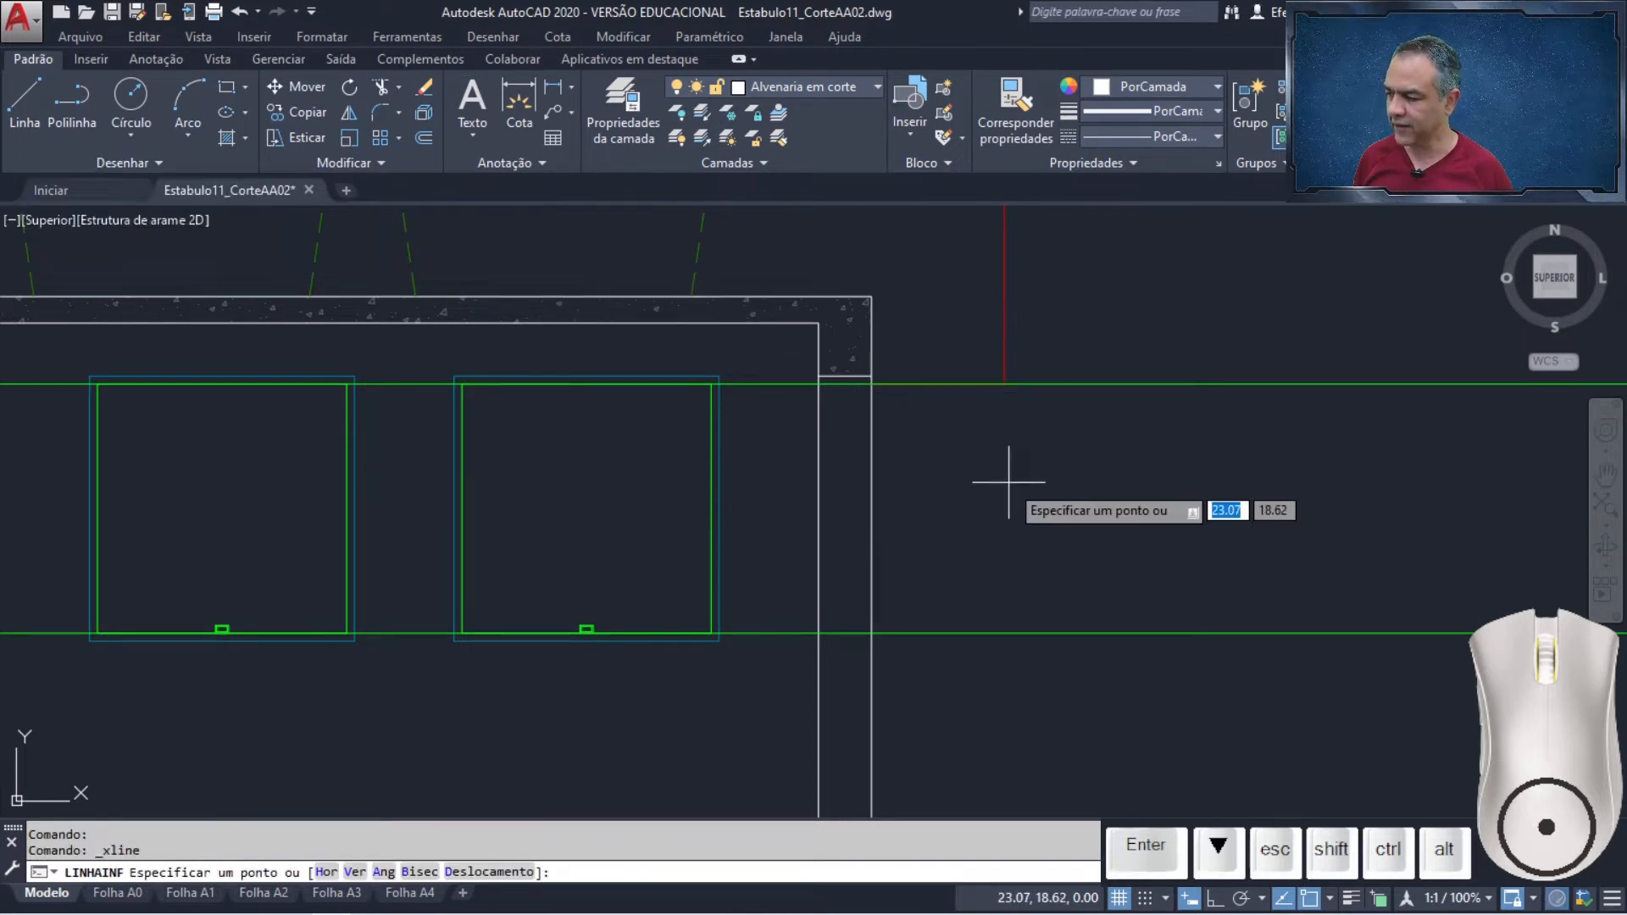
key("Down")
key("Down")
key("Down")
key("Down")
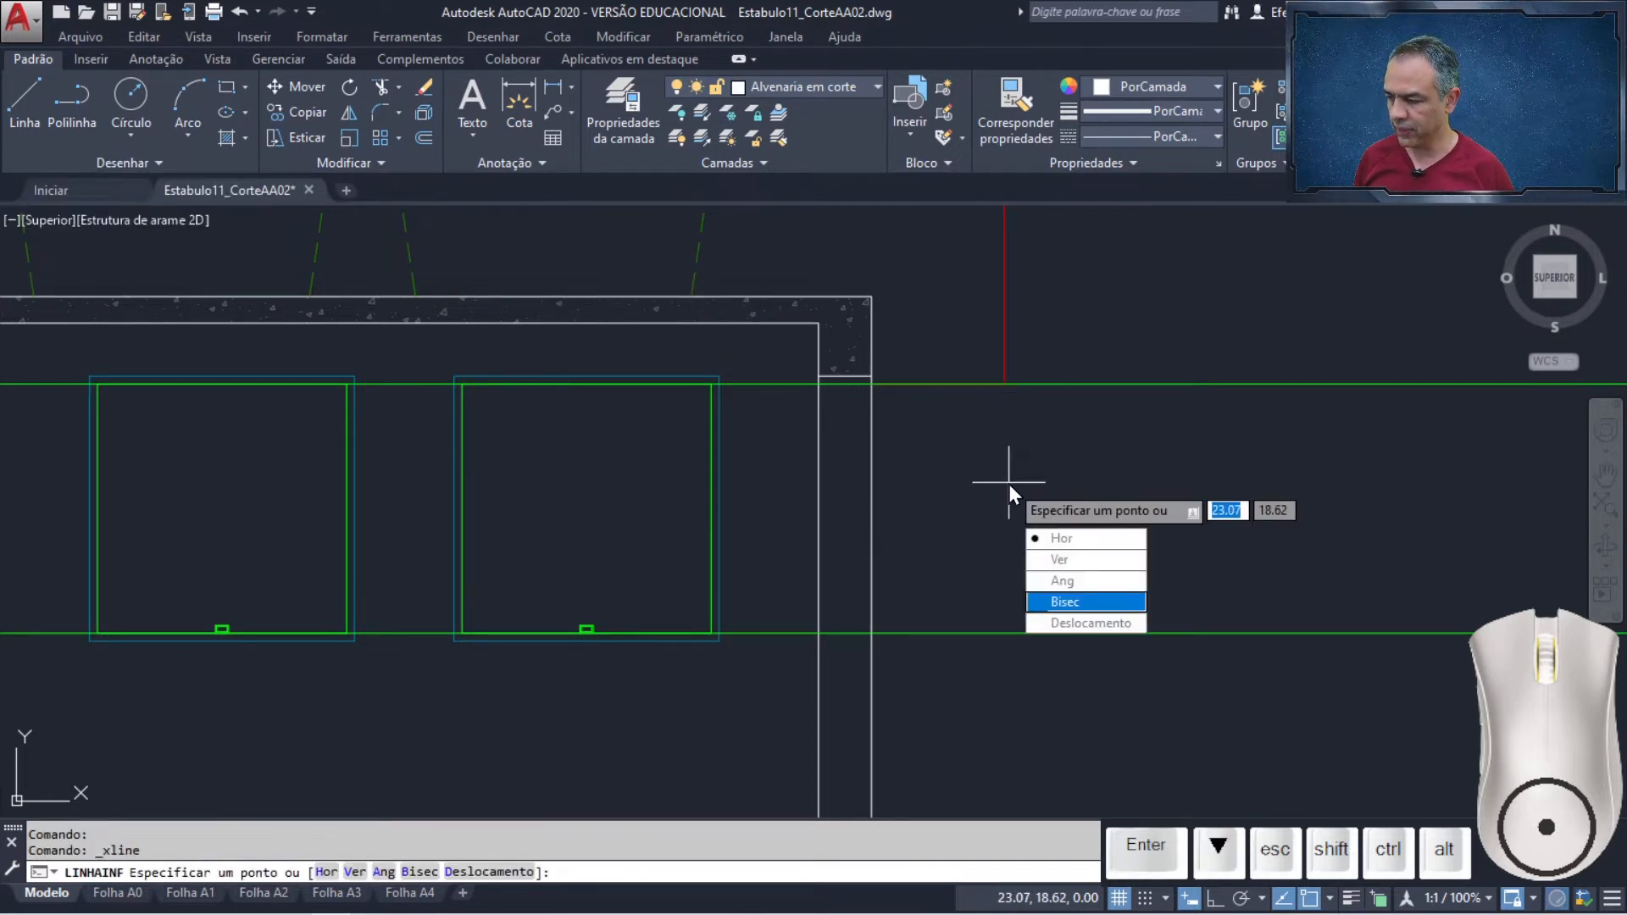
type("h")
key("Return")
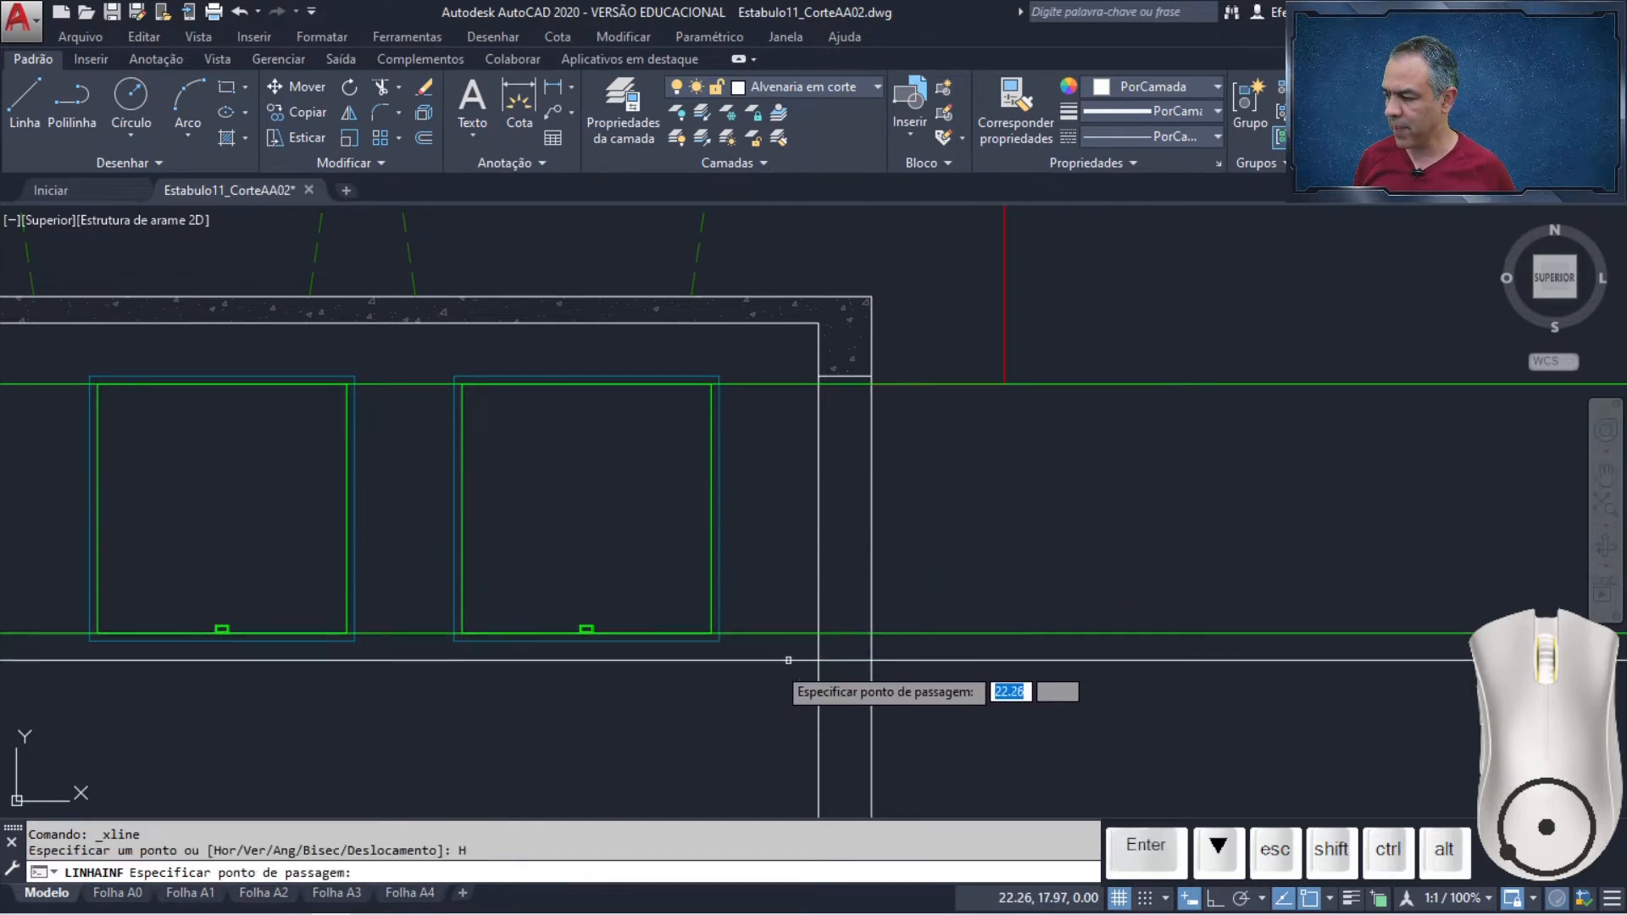
left_click(720, 642)
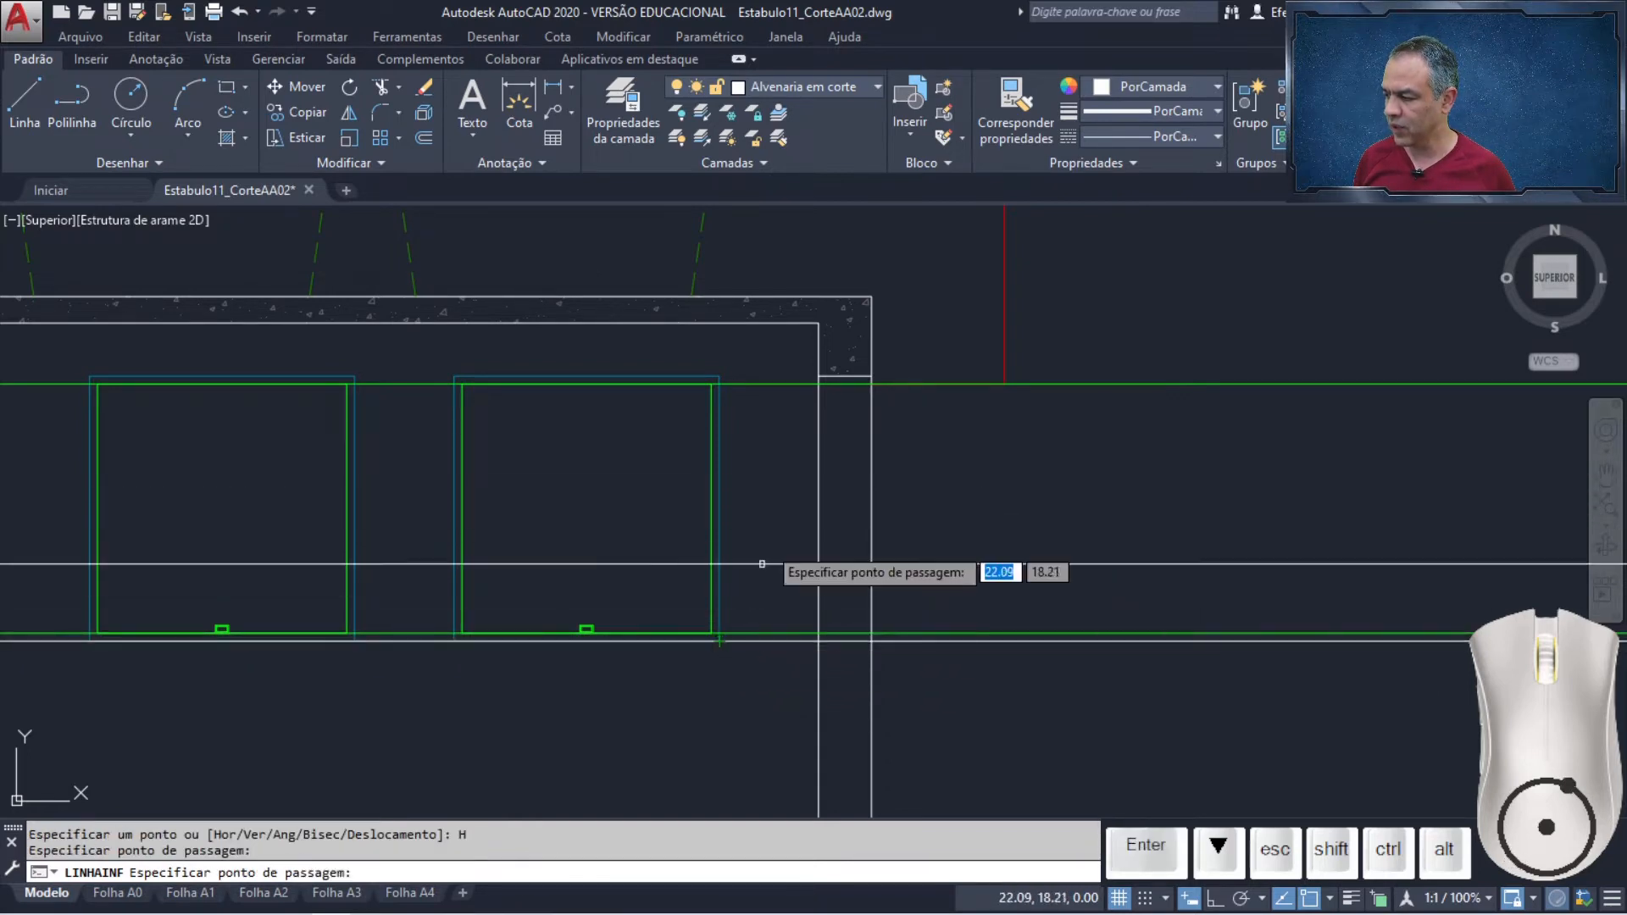
left_click(719, 375)
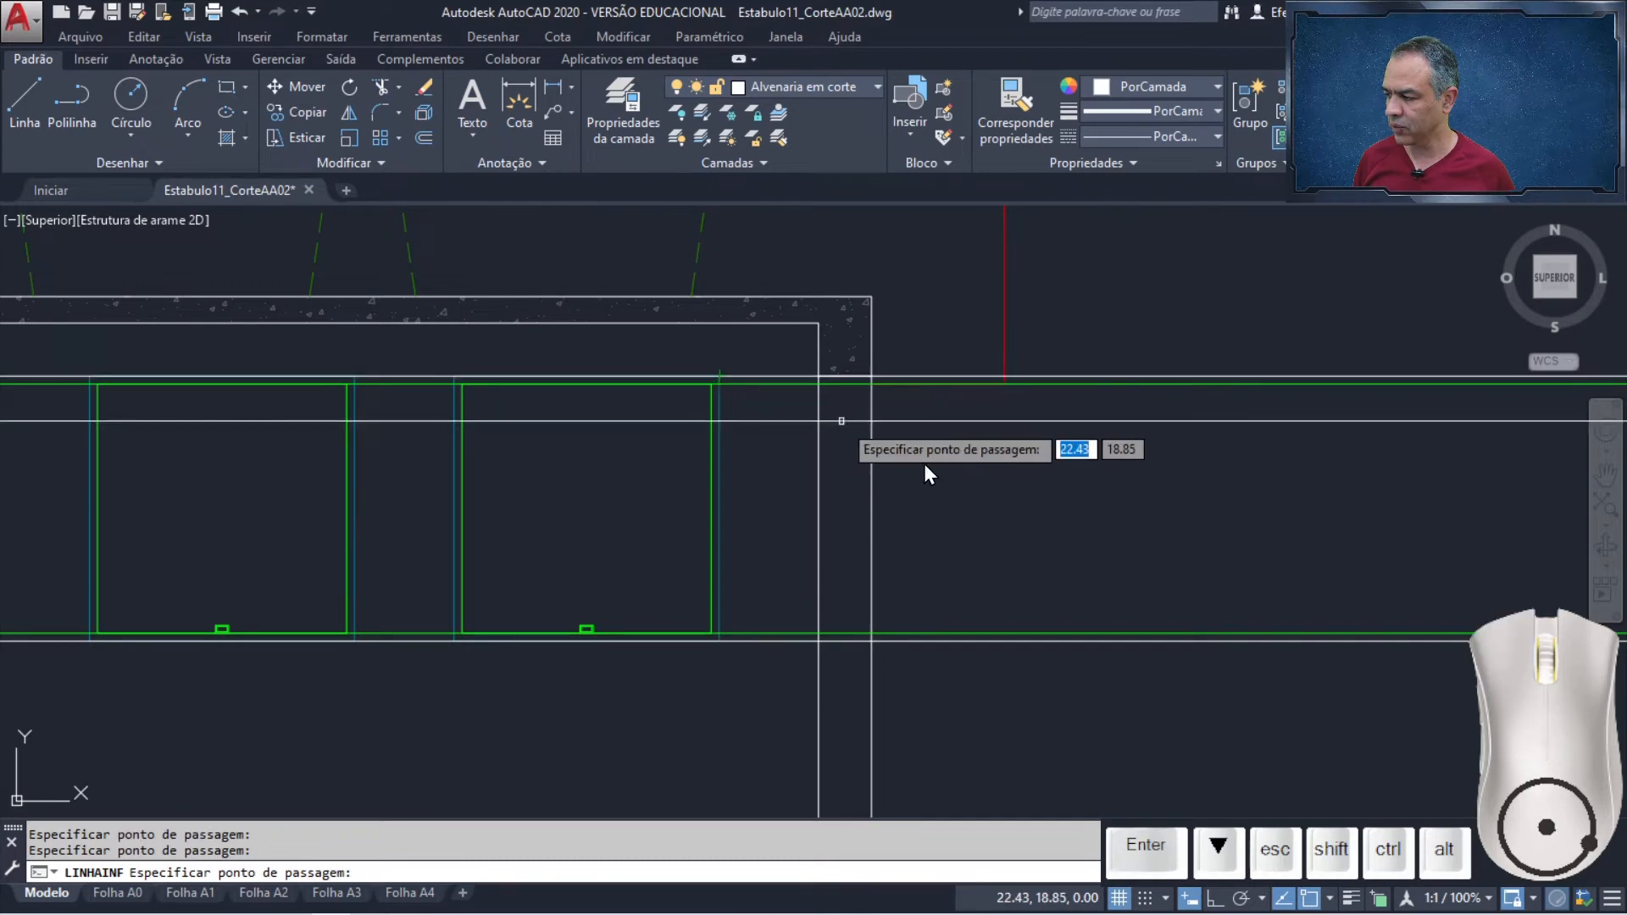
key("Return")
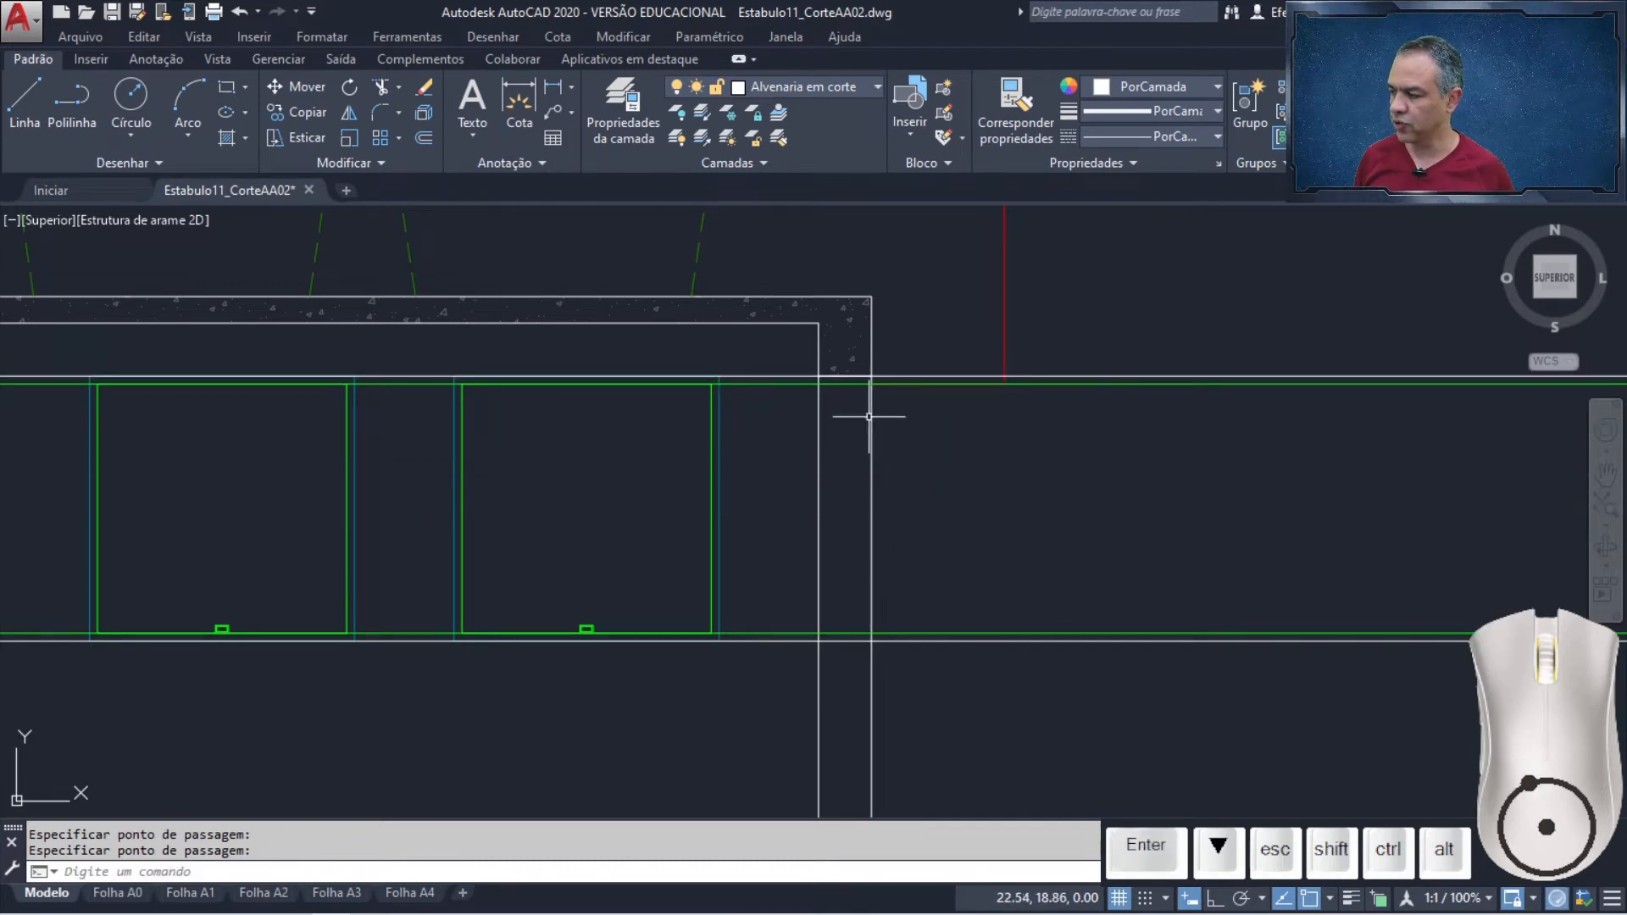
Delete the upper white construction line that overlaps the underside of the concrete beam at the cut wall
scroll(822, 376, "up", 4)
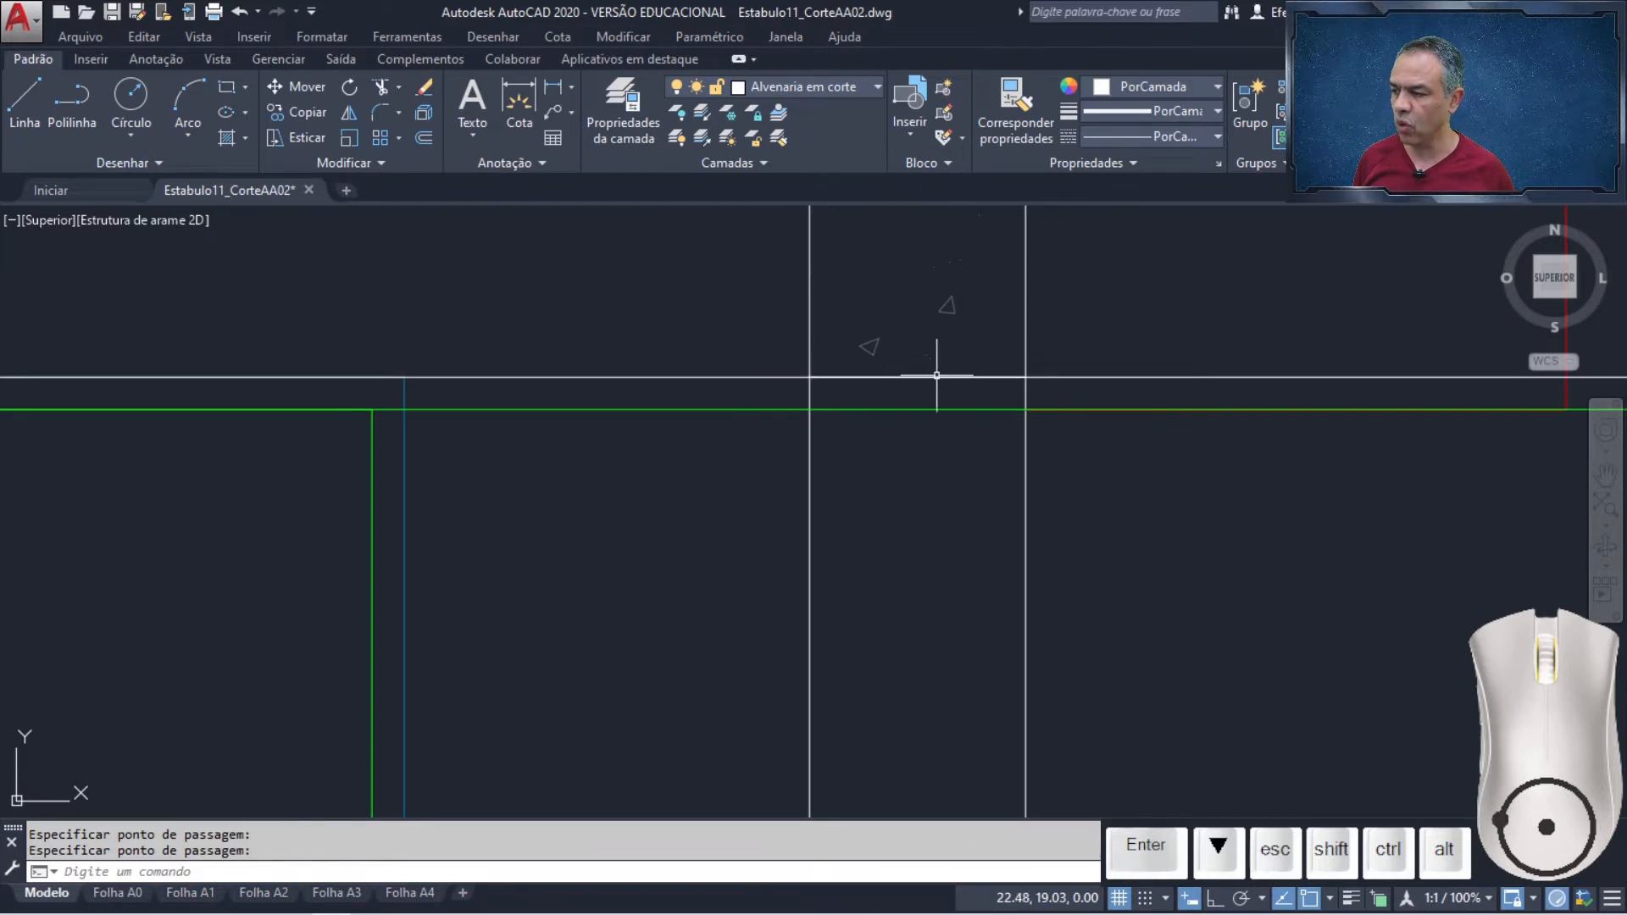
left_click(710, 375)
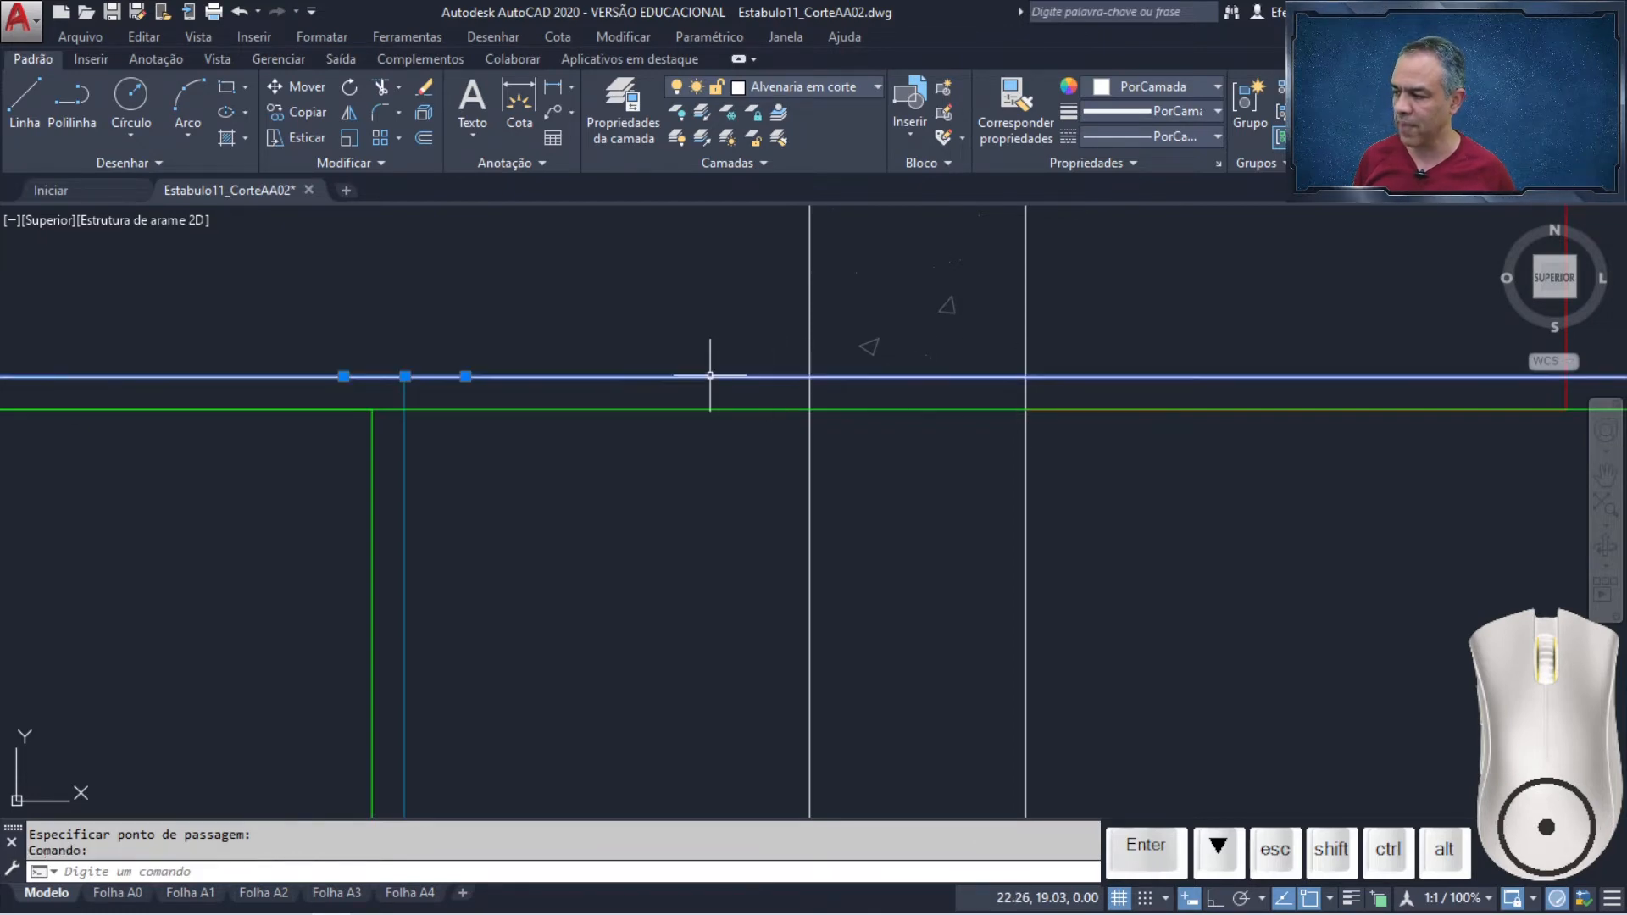
key("Delete")
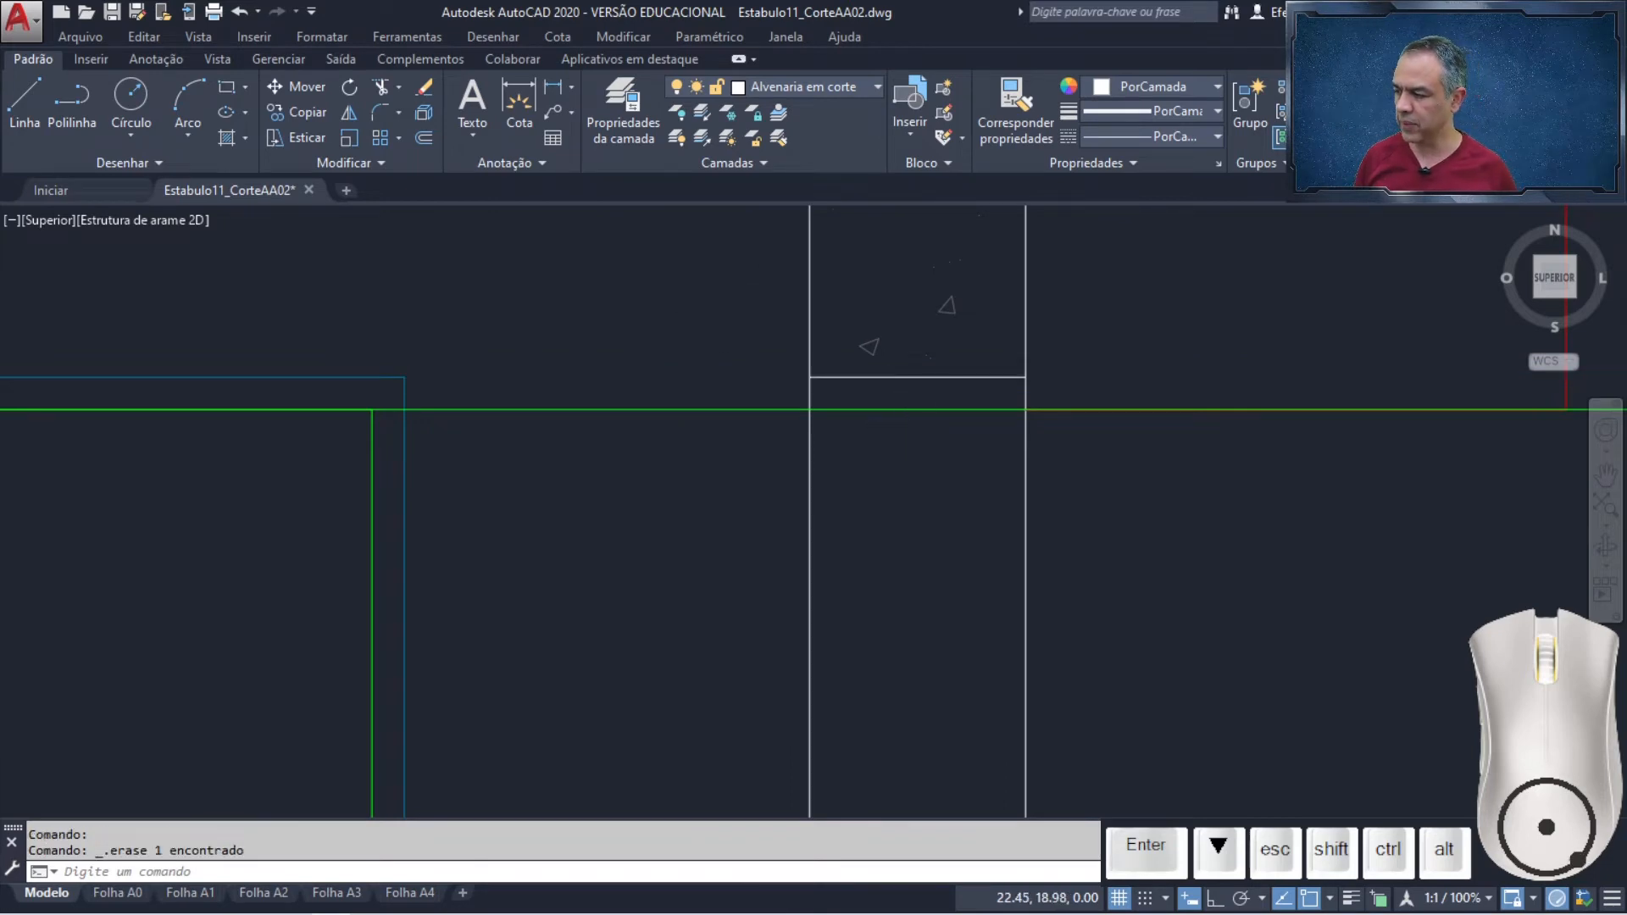
Draw a vertical line on the Esquadrias layer from the midpoint of the beam's underside down to the lower white construction line
scroll(1027, 461, "down", 4)
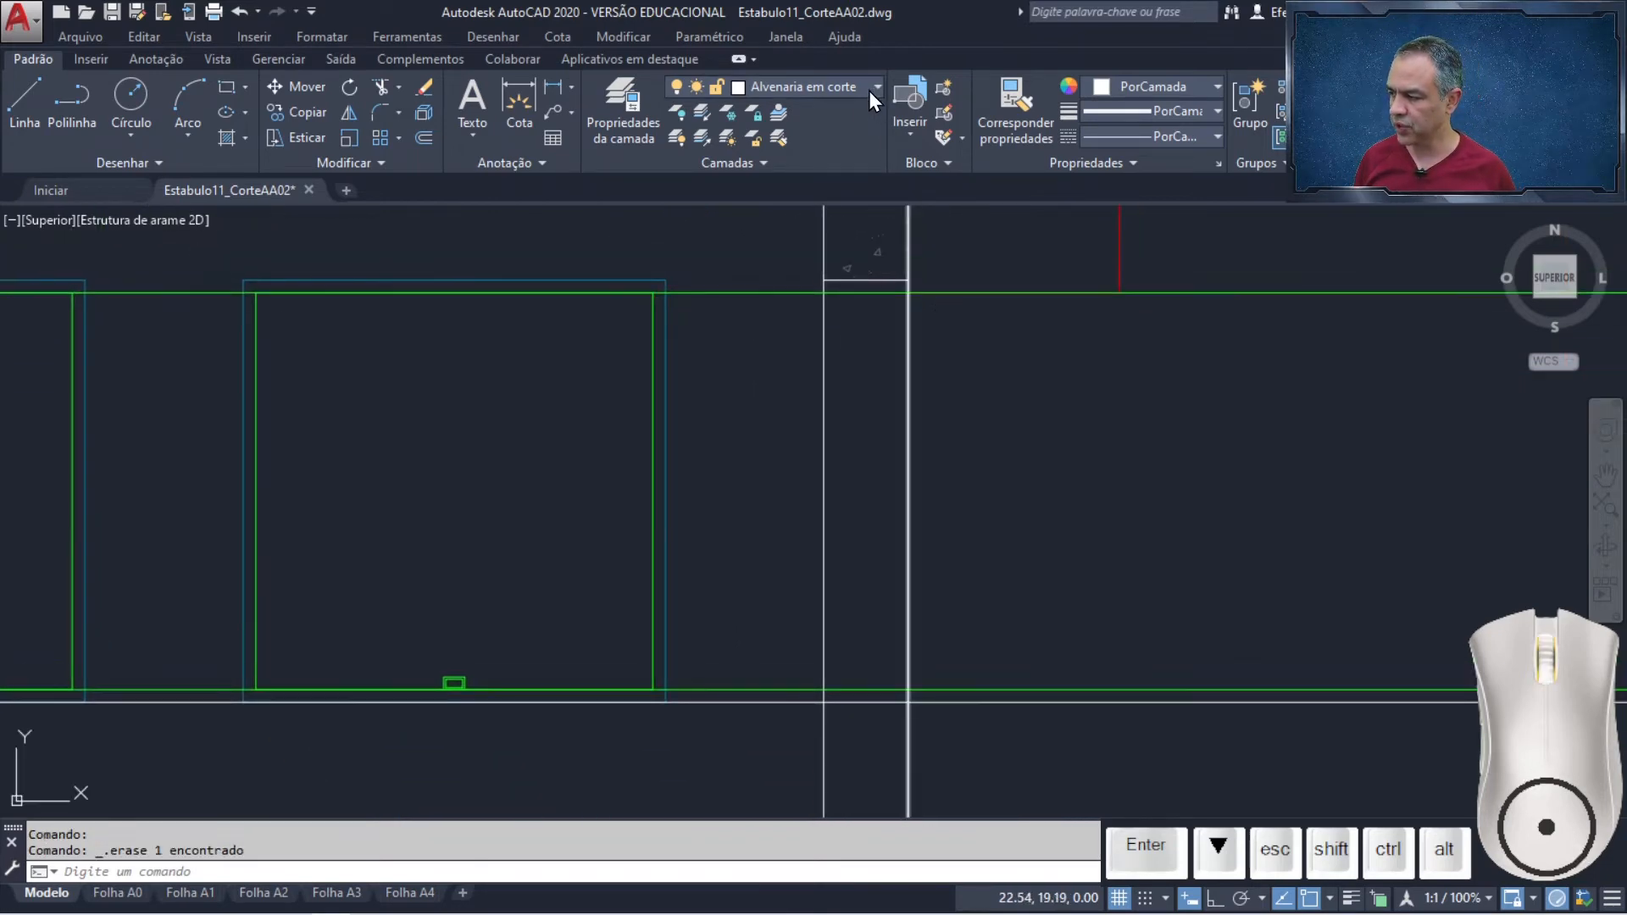
left_click(869, 92)
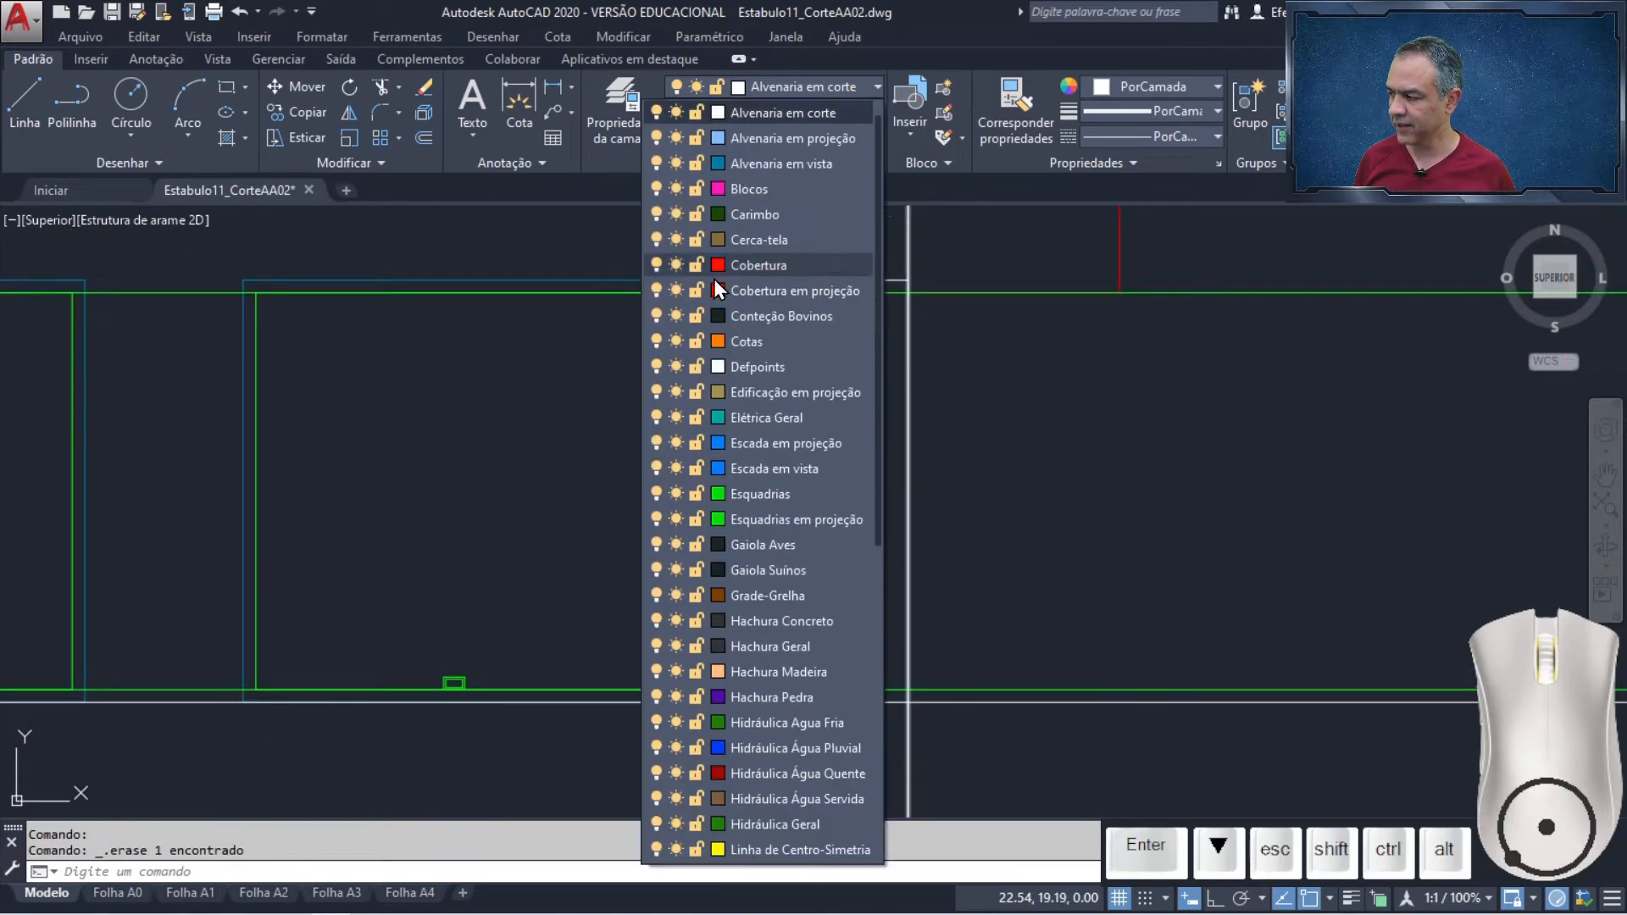
left_click(790, 495)
left_click(12, 131)
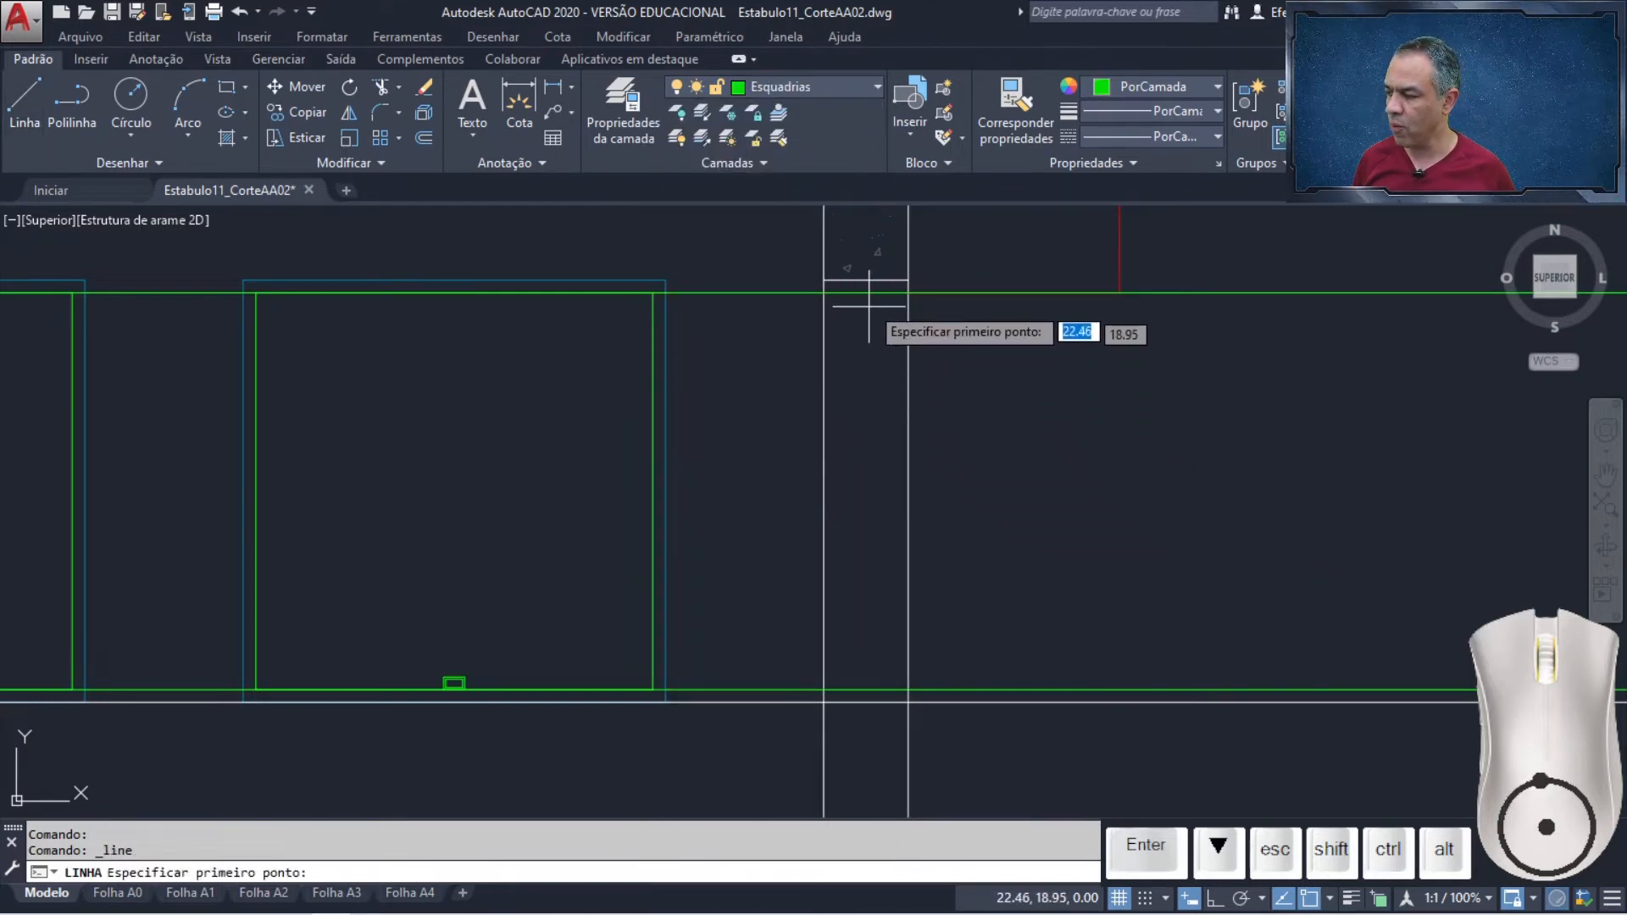
left_click(866, 280)
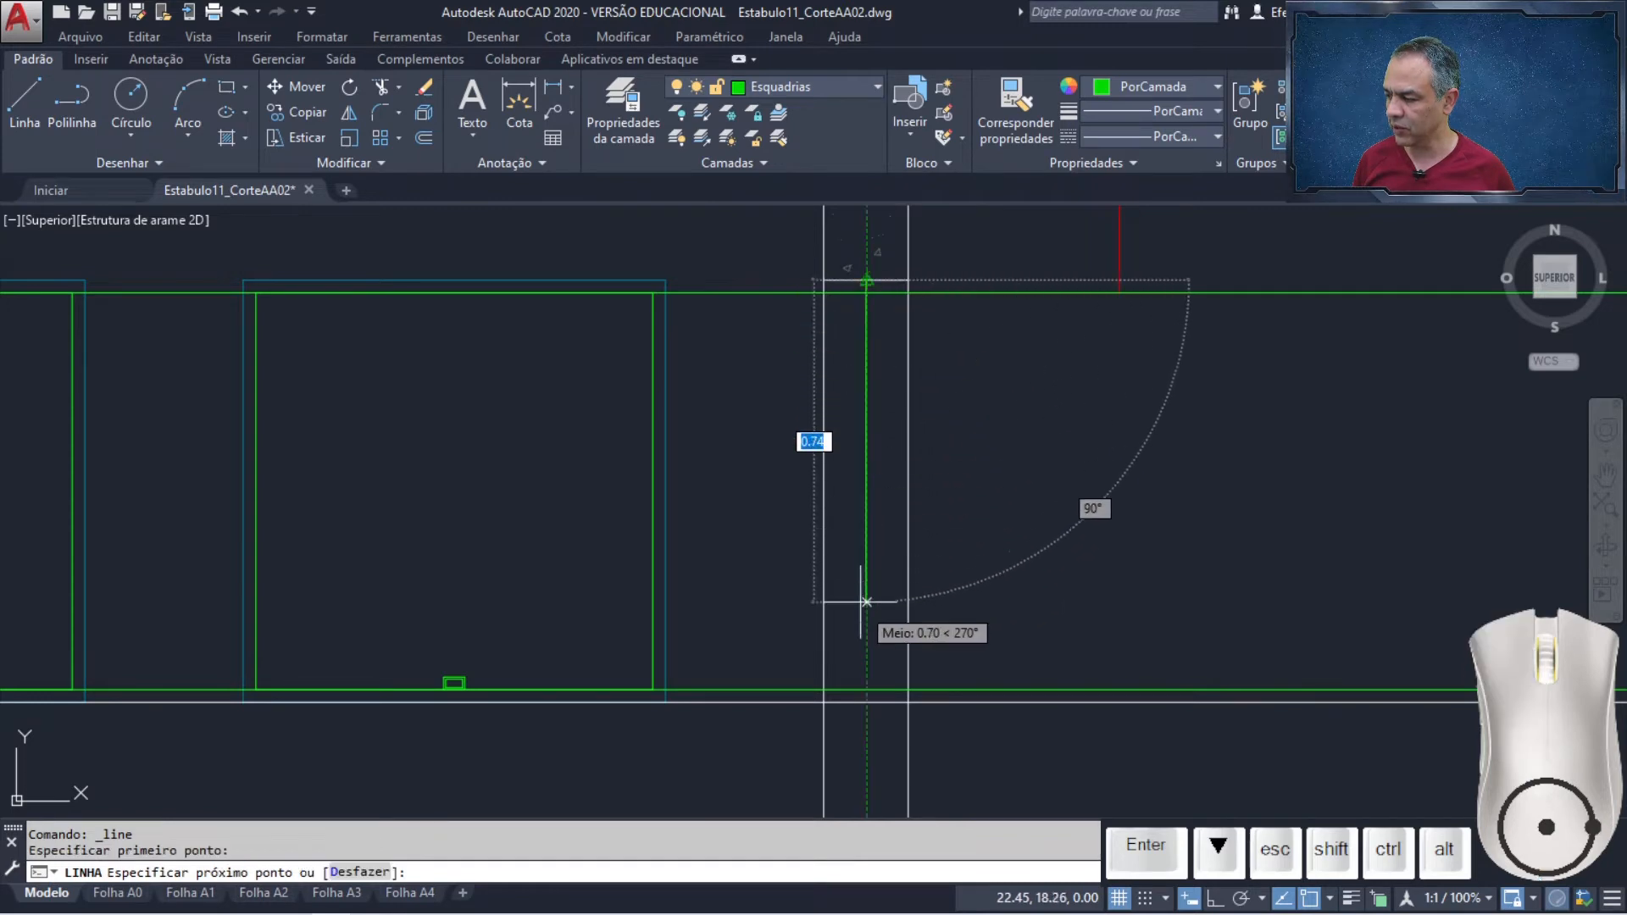
left_click(866, 700)
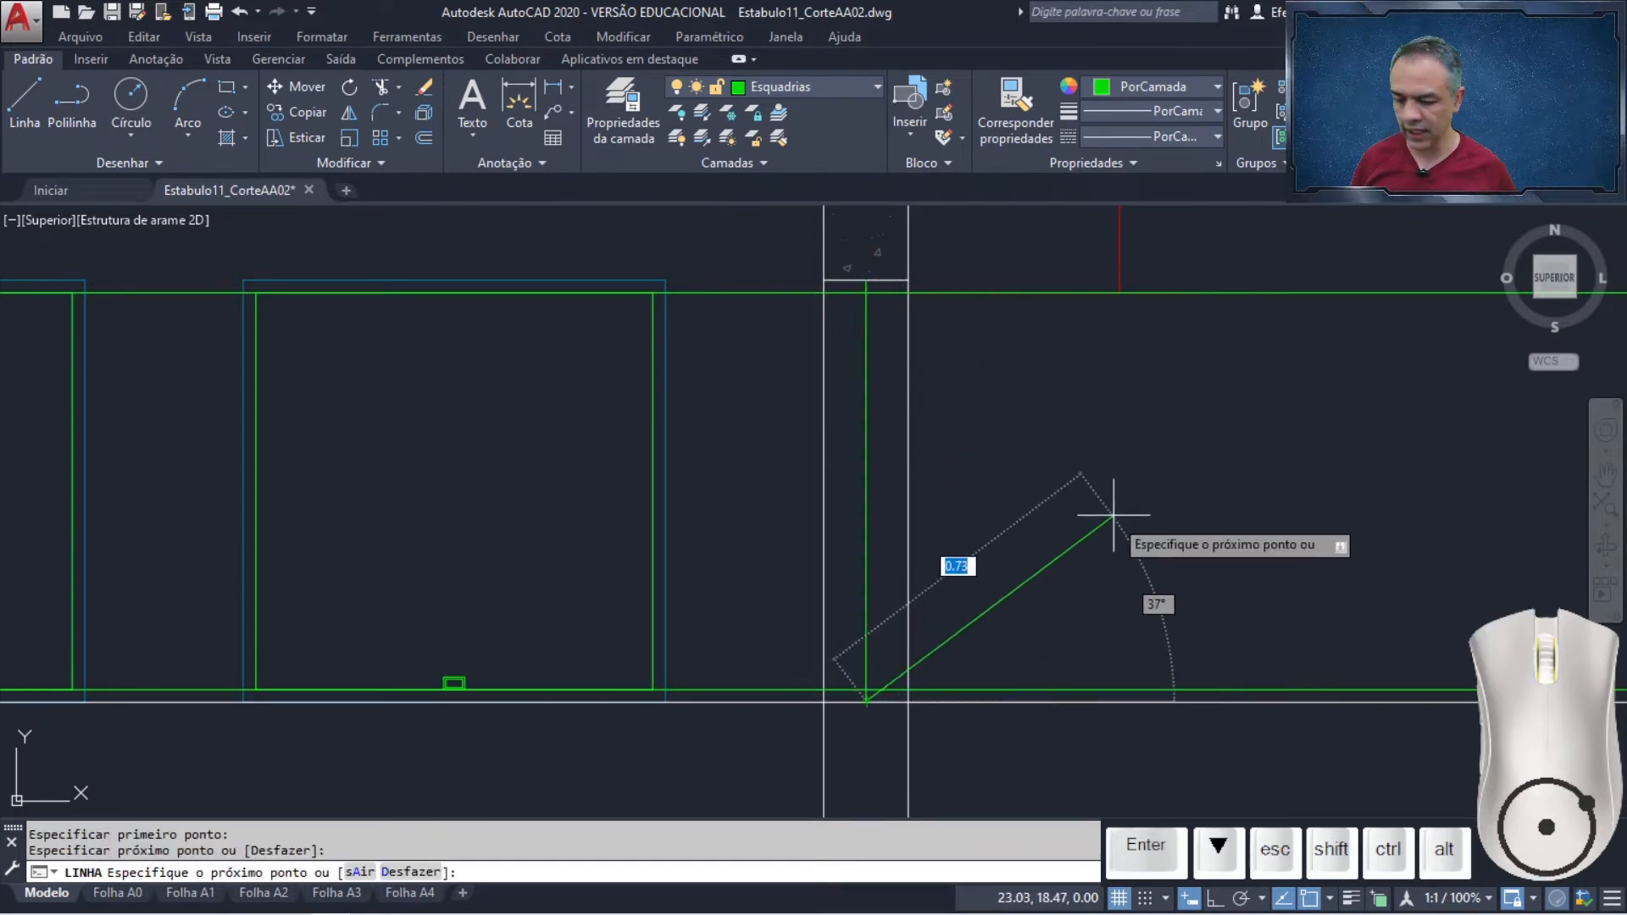
key("Return")
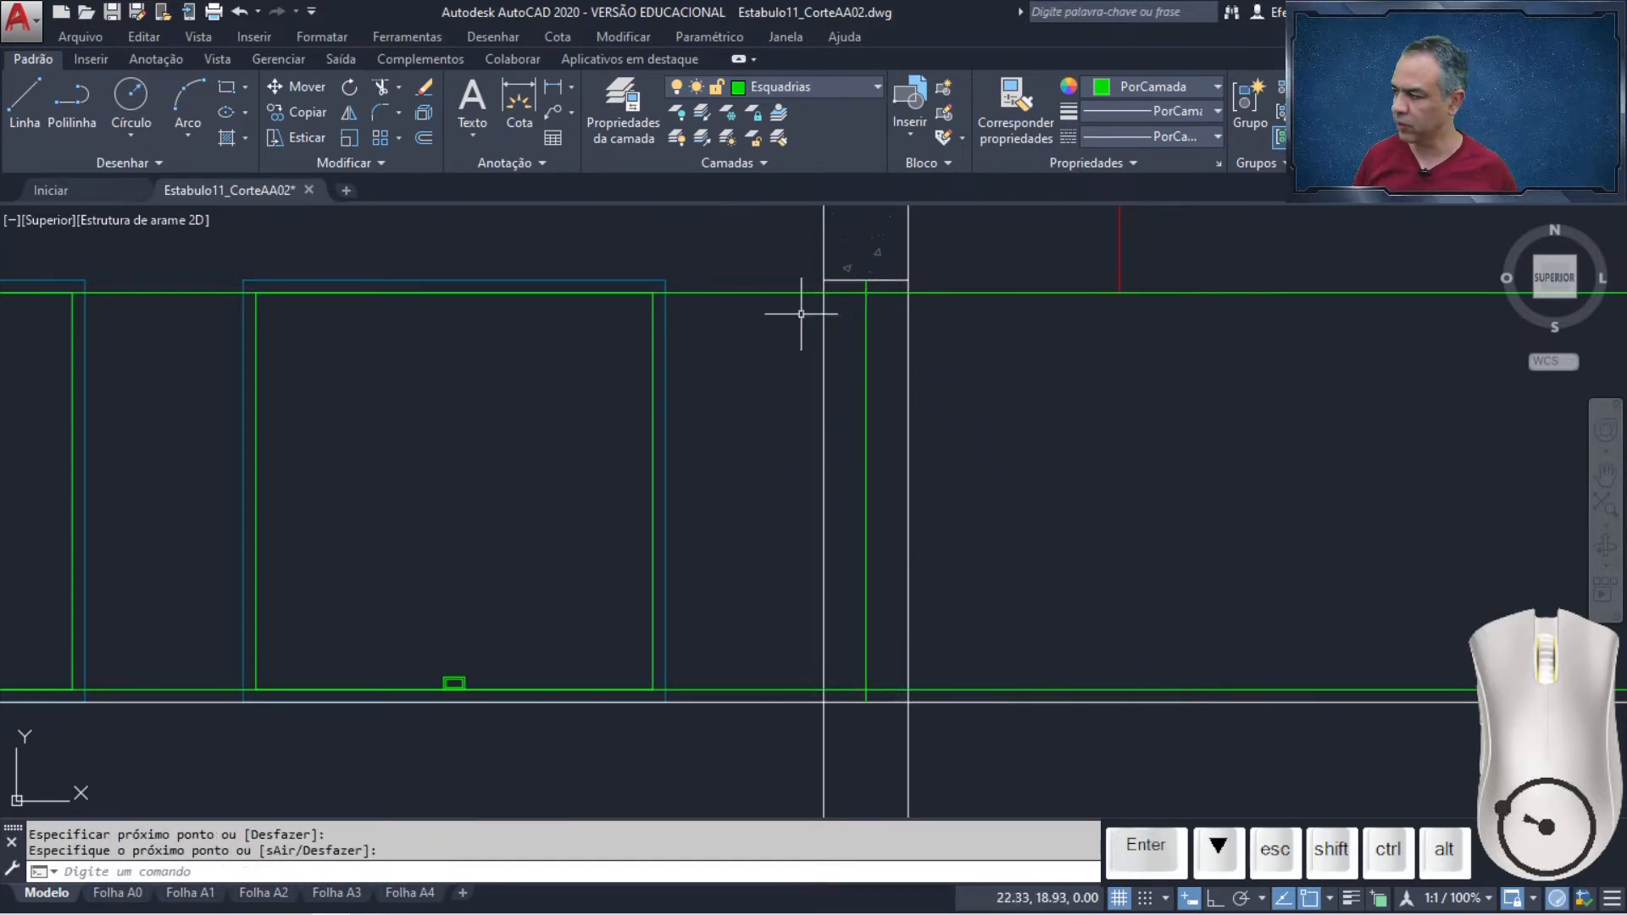
Offset the vertical centre line in the cut wall by 0.025 to both sides
left_click(424, 137)
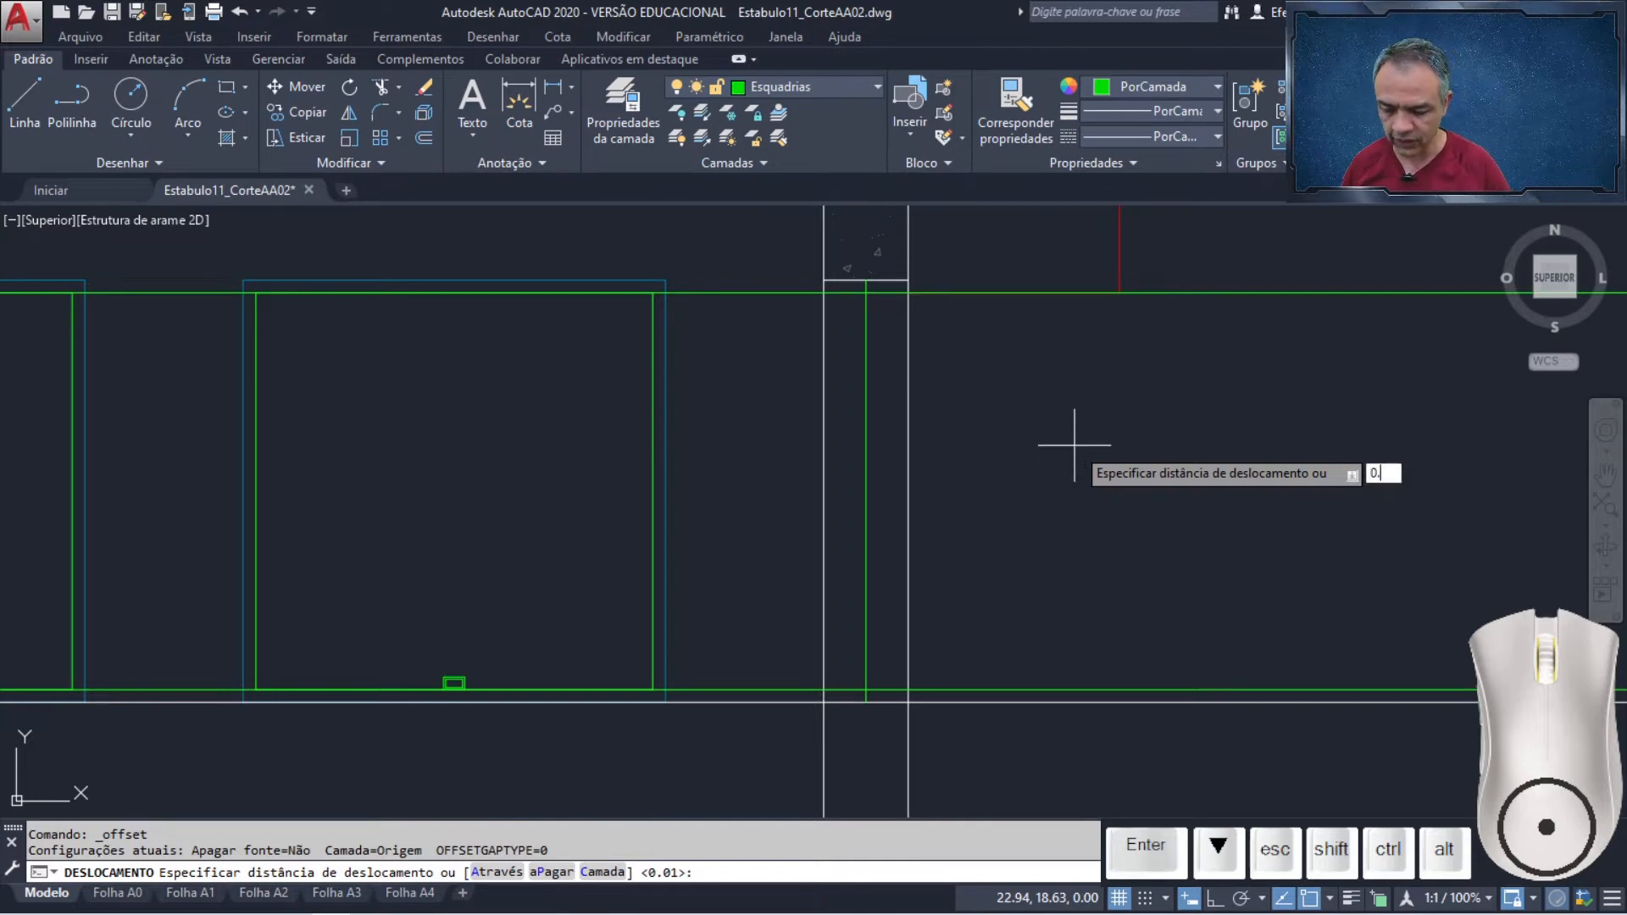
key("Return")
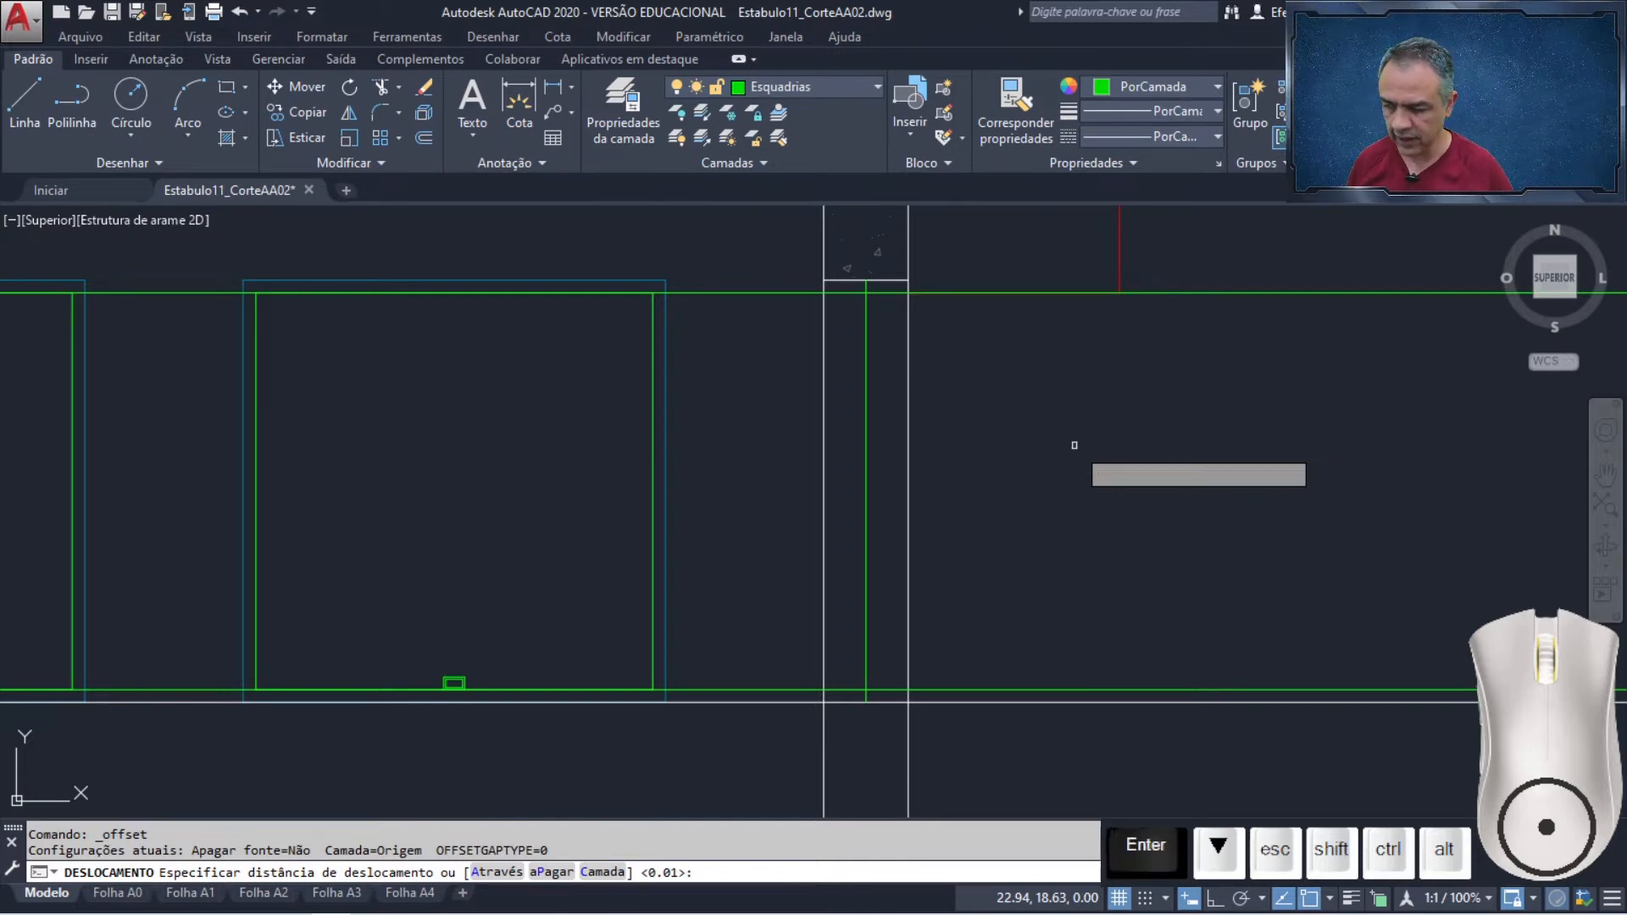
left_click(865, 466)
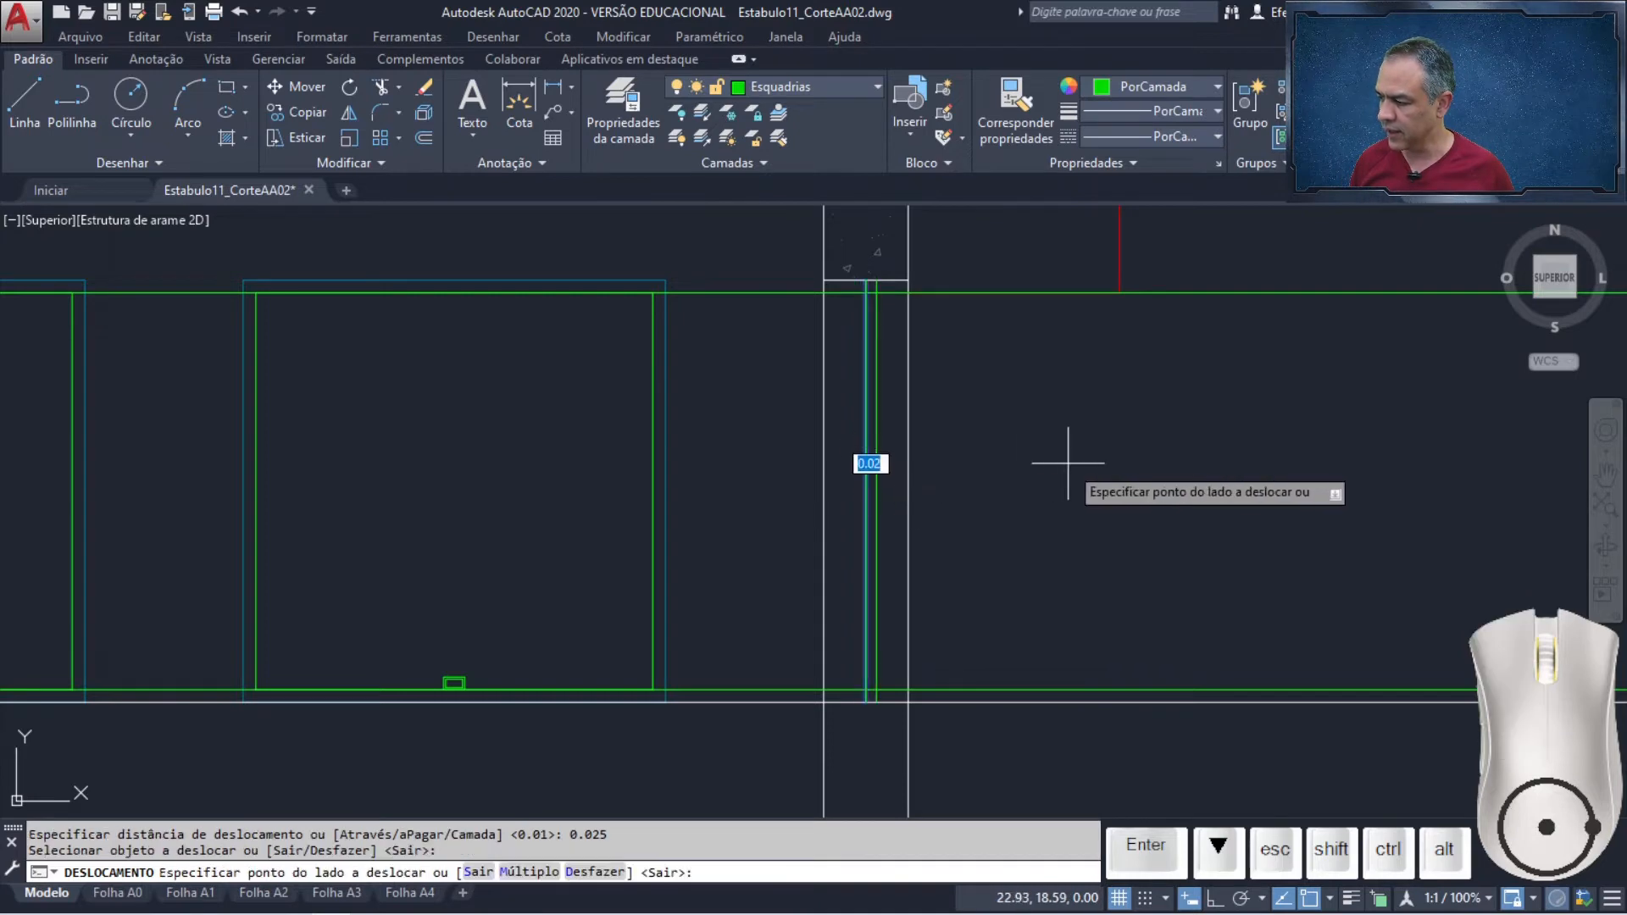
left_click(1050, 462)
left_click(863, 474)
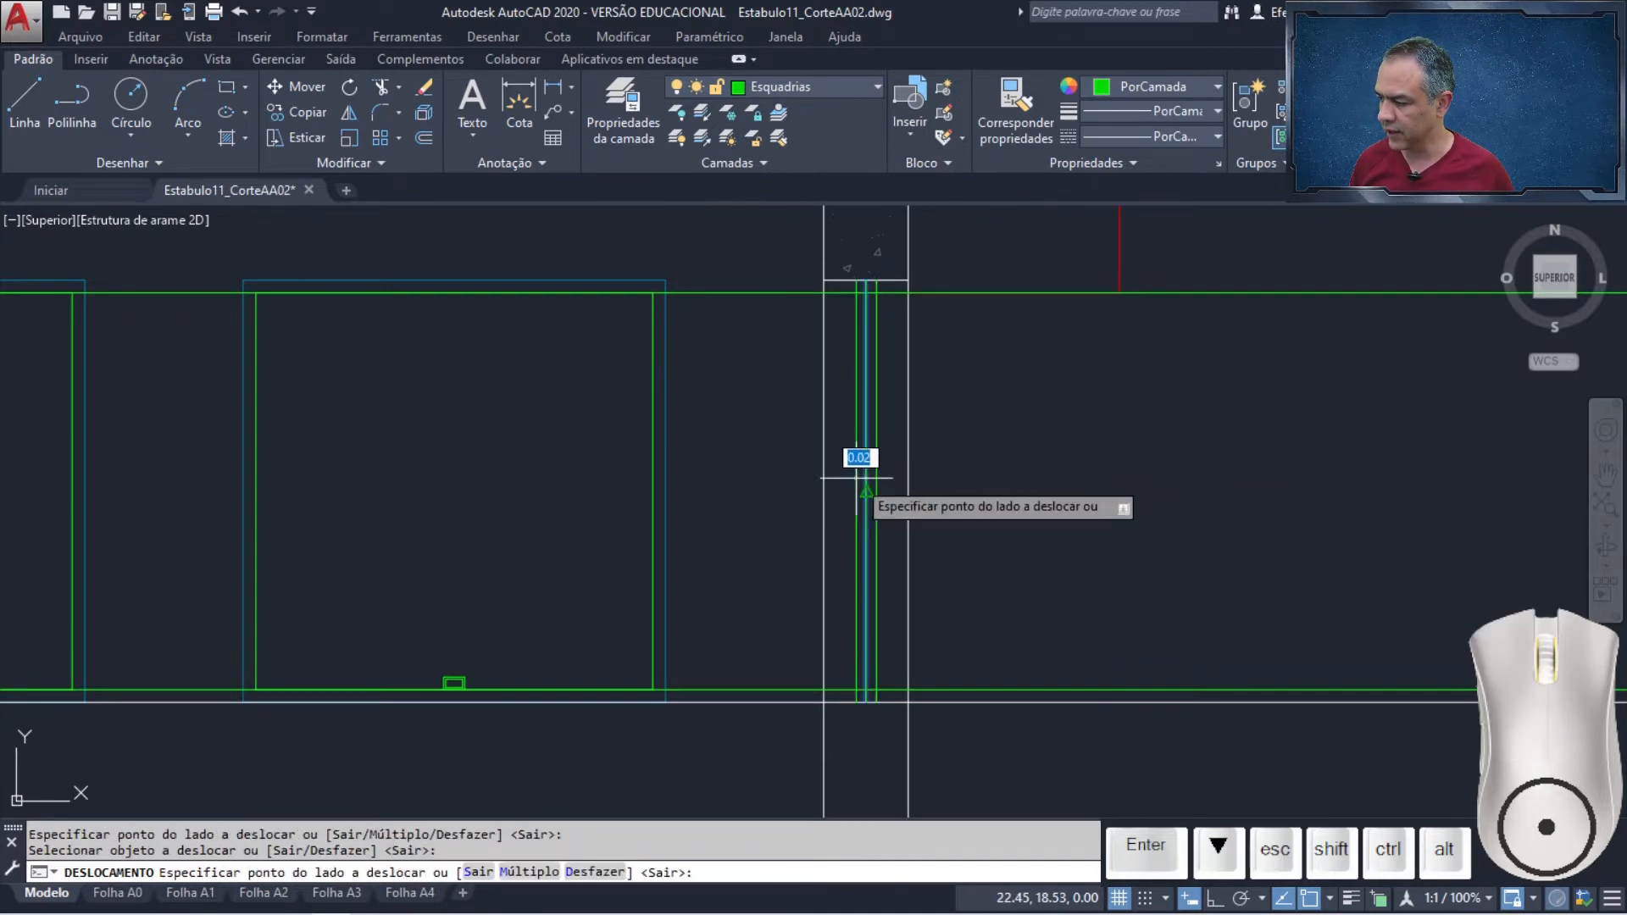
left_click(689, 483)
key("Return")
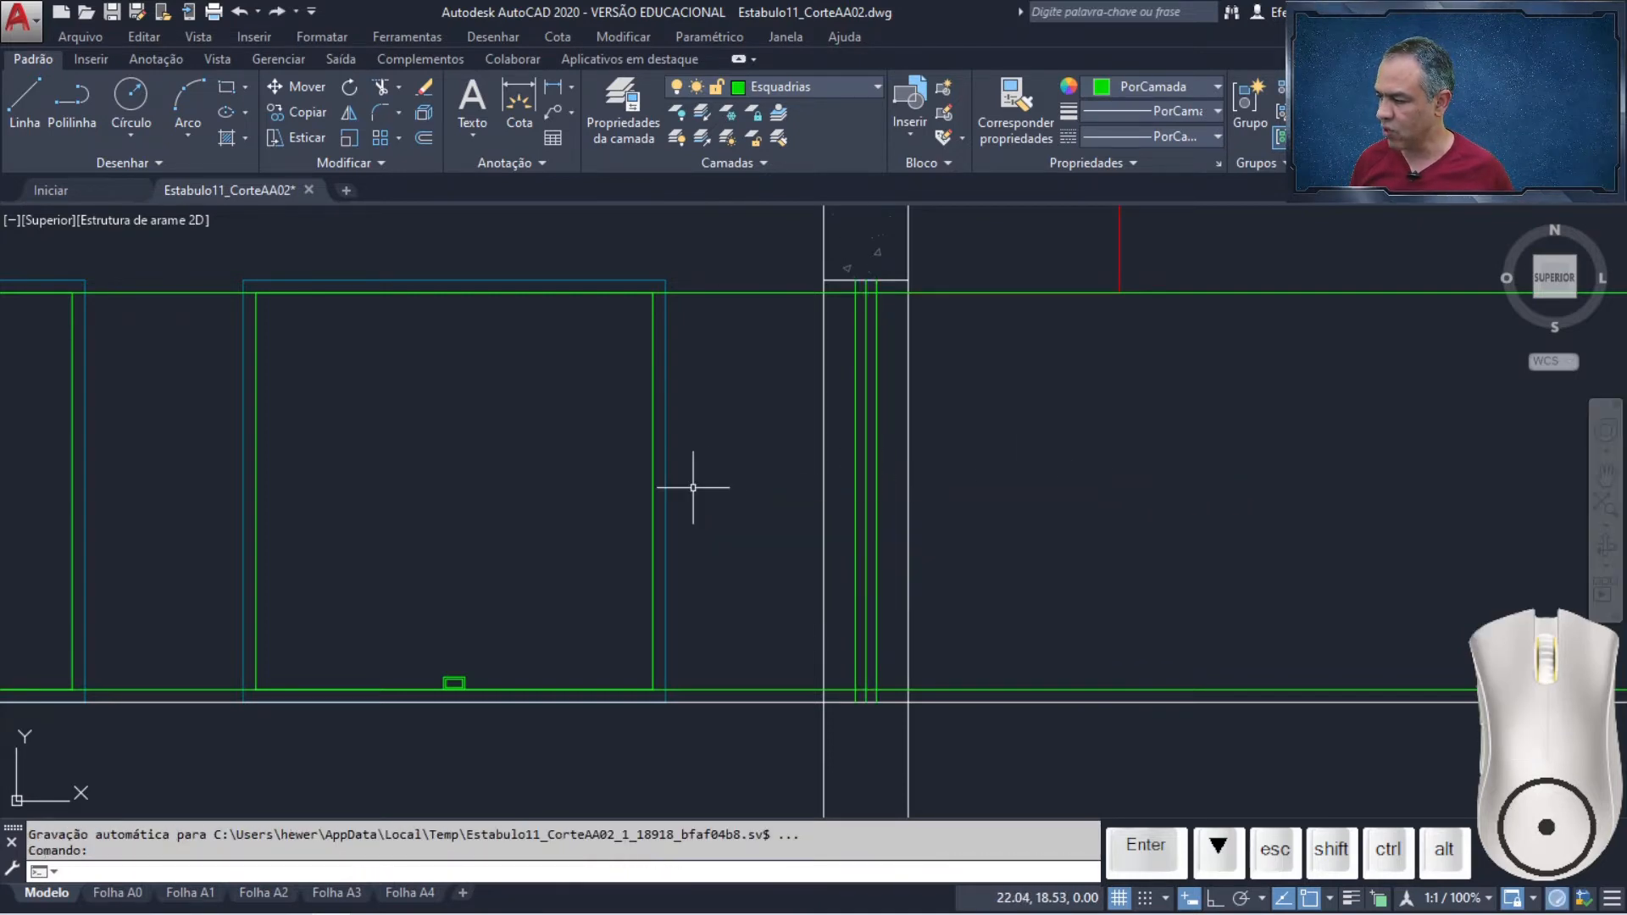
Trim the green horizontal lines inside the cut wall to the window profile and the centre line's ends to those horizontals
left_click(380, 88)
key("Return")
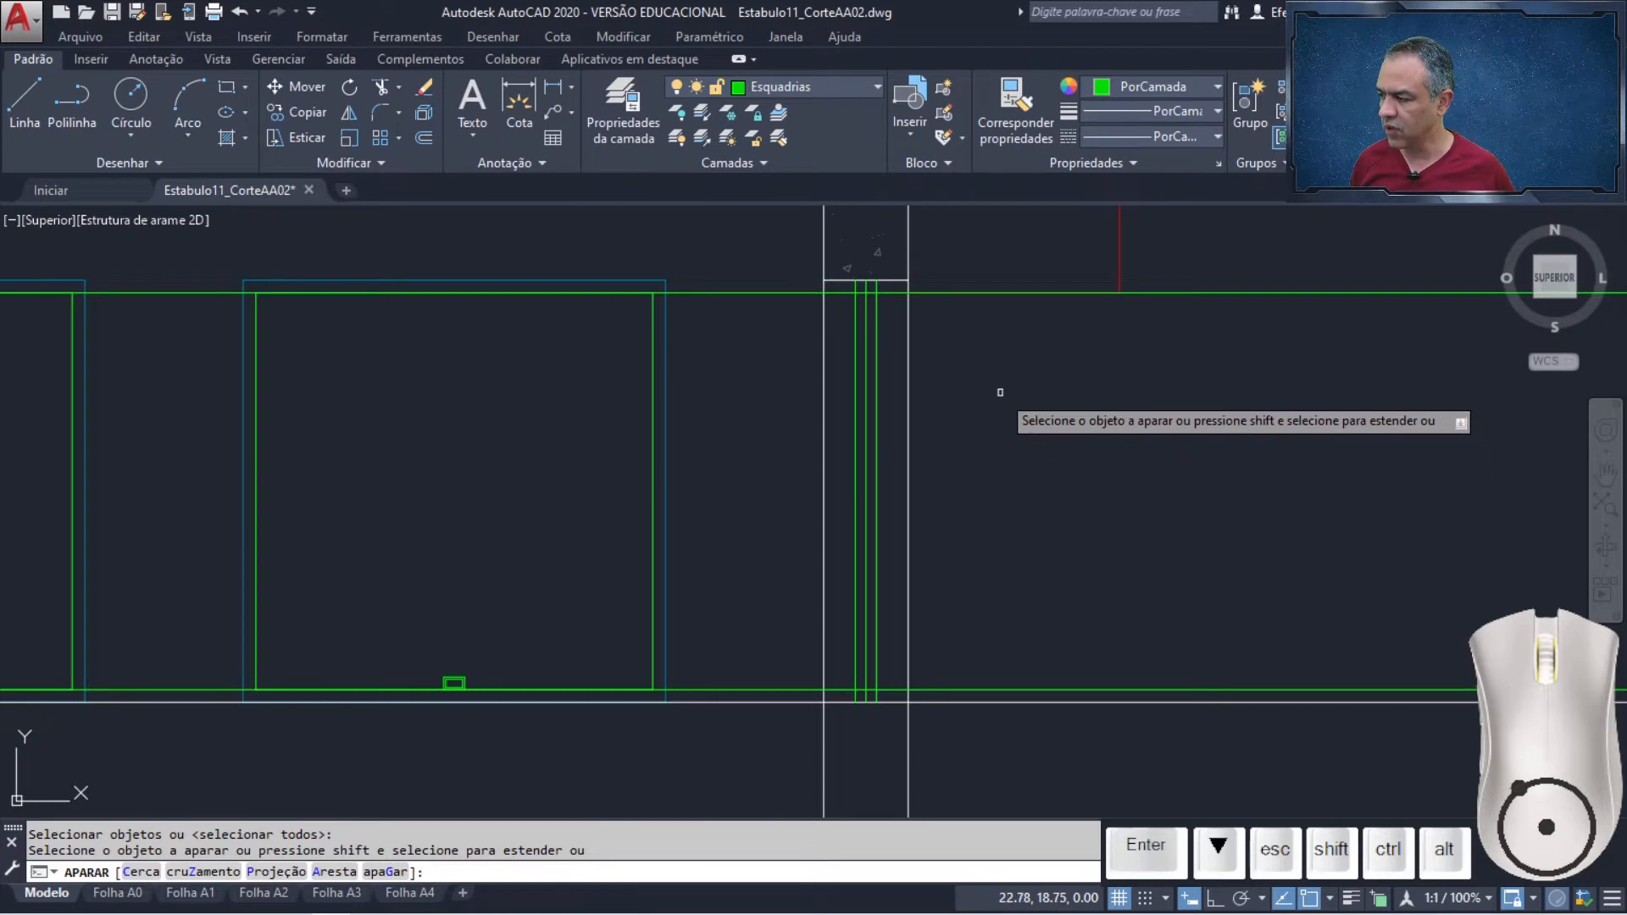
left_click(864, 272)
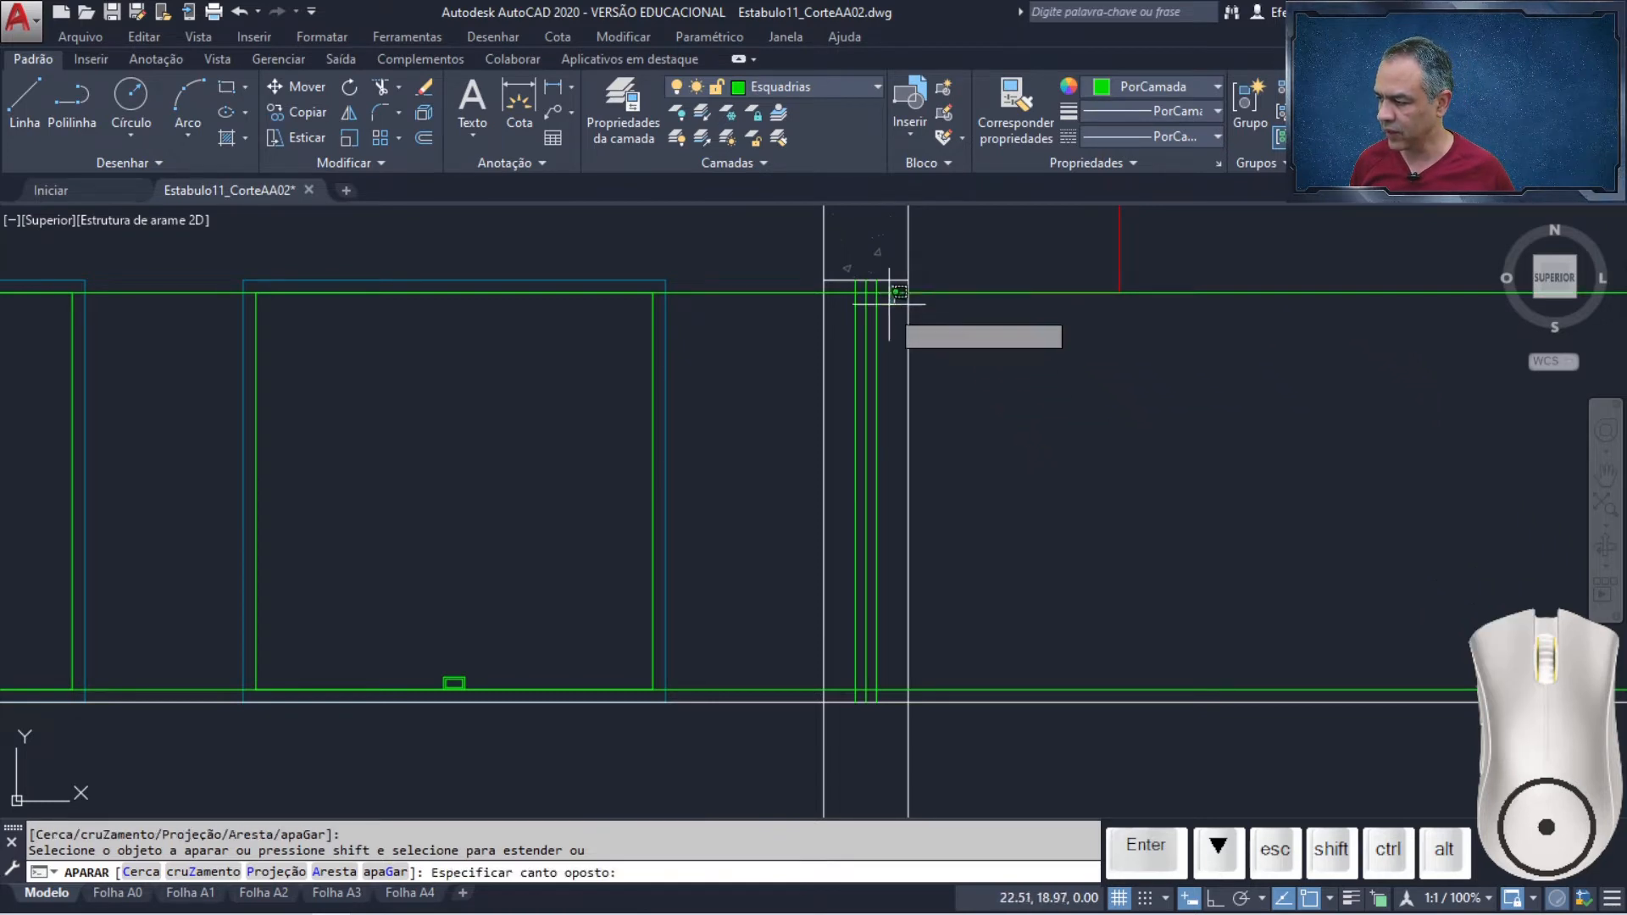
left_click(873, 682)
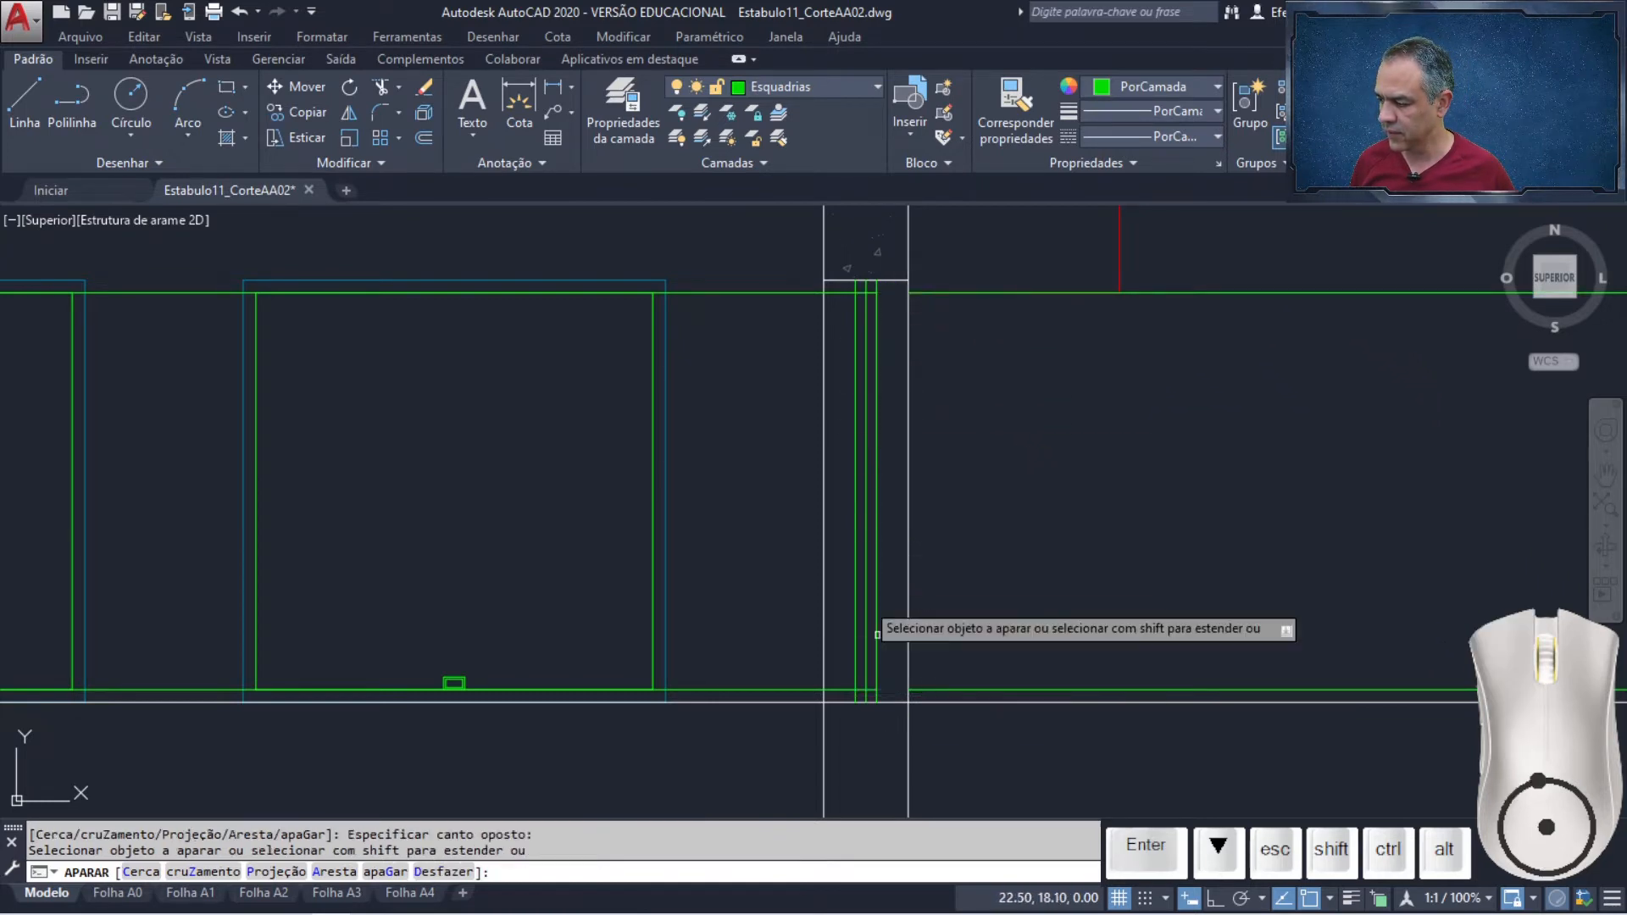
left_click(835, 288)
left_click(864, 698)
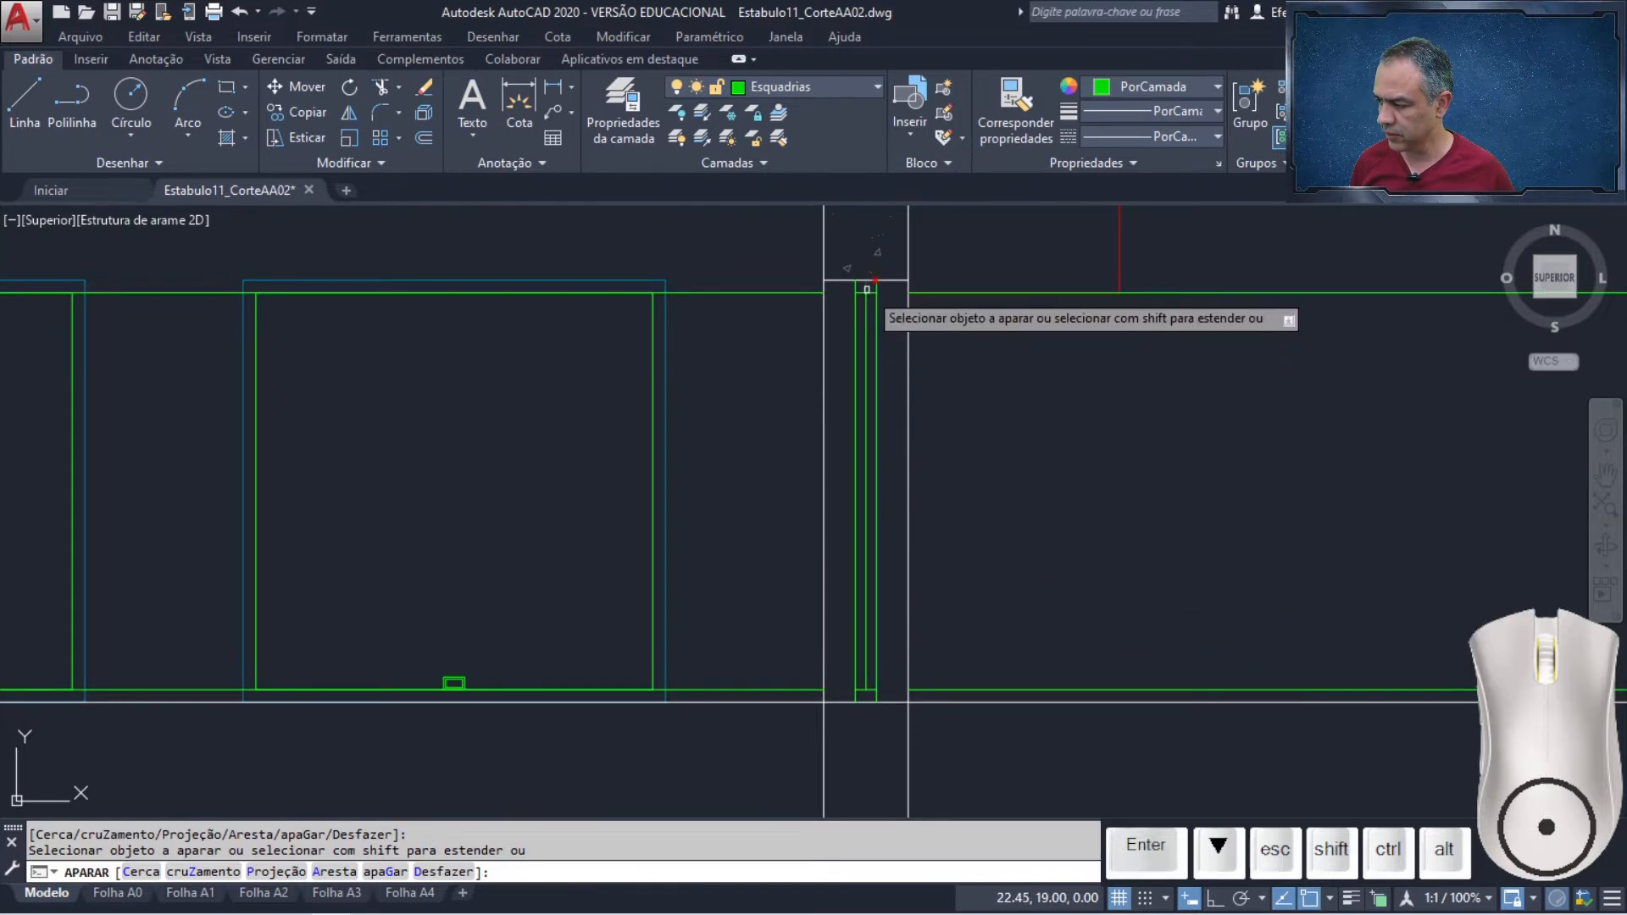
key("Return")
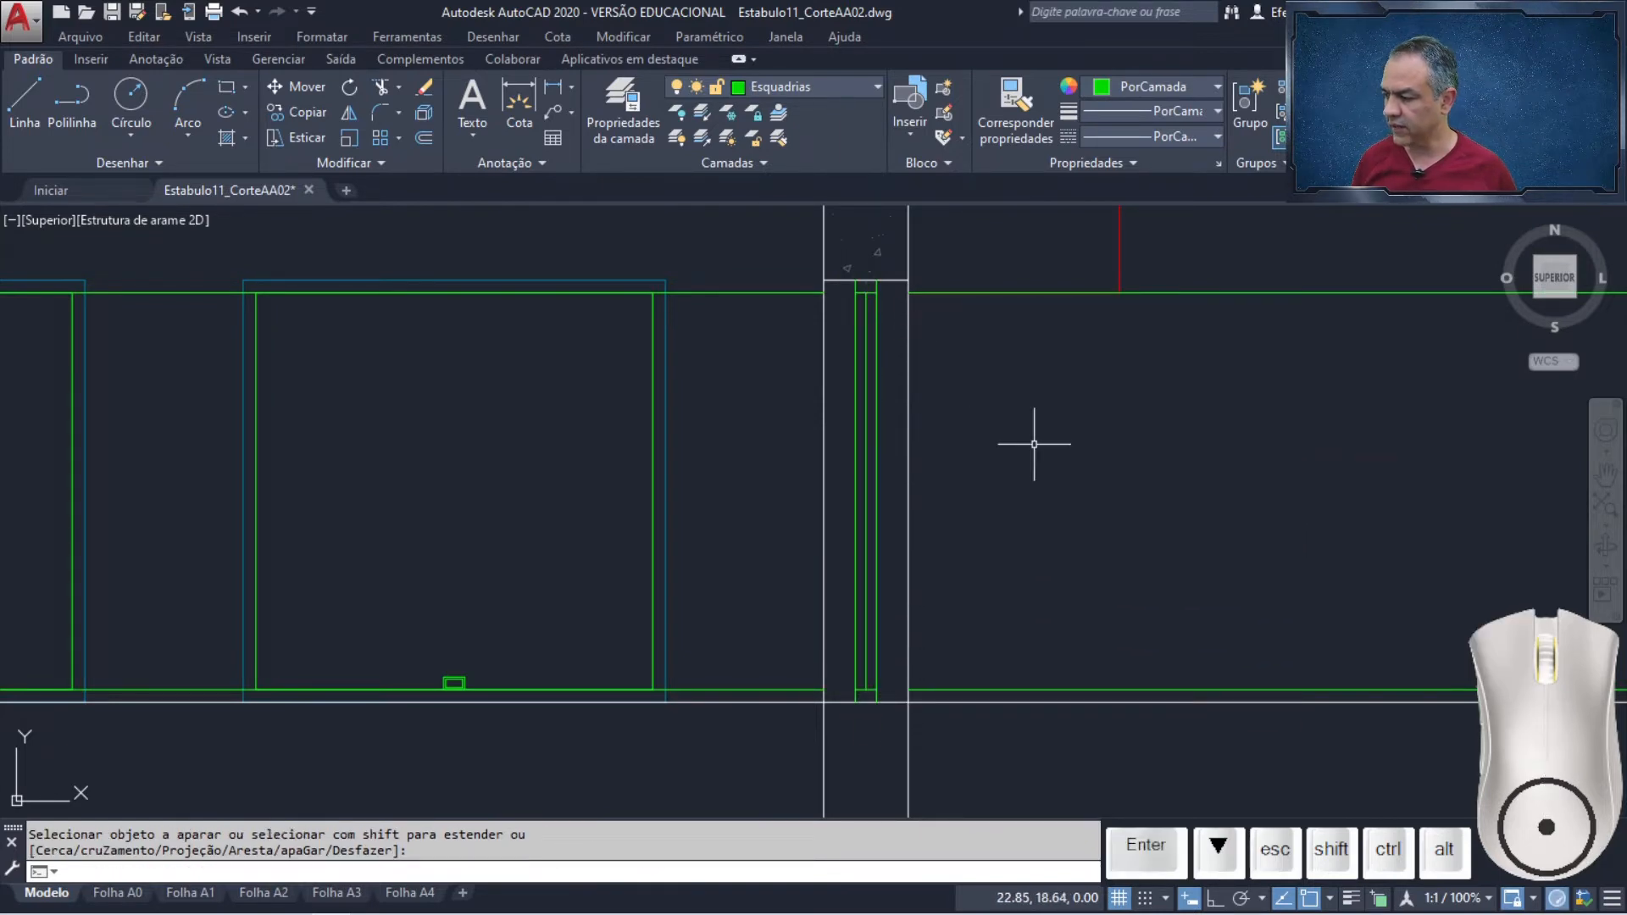
Delete the leftover green horizontal construction lines on both sides of the cut wall at the window's height
left_click(1048, 230)
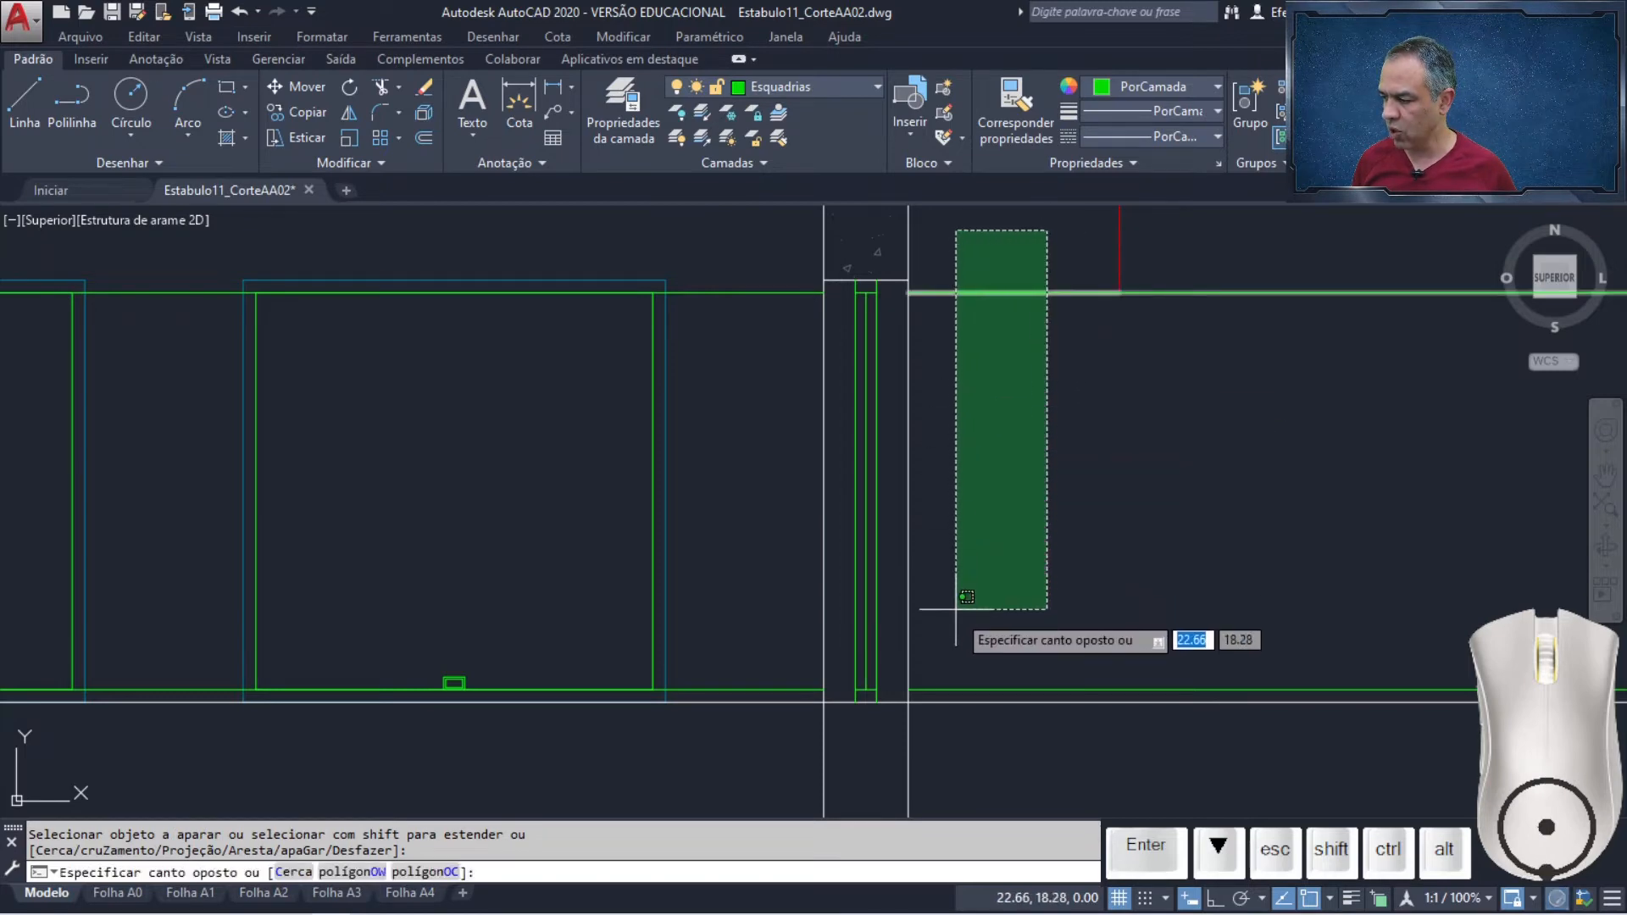
left_click(960, 681)
left_click(762, 247)
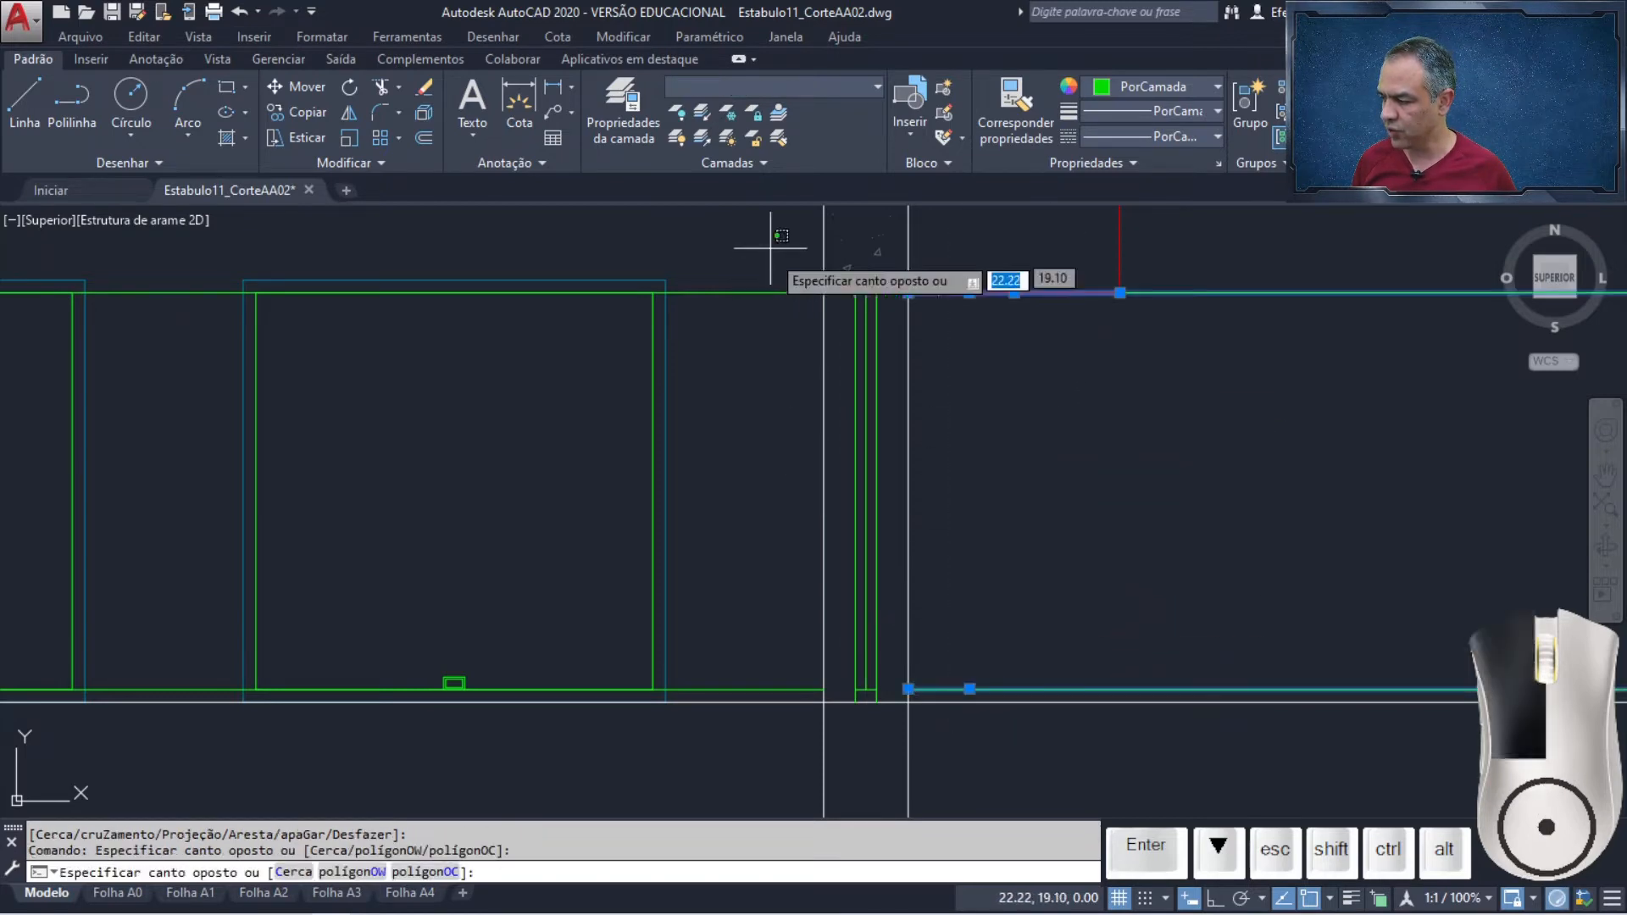
left_click(734, 678)
key("Delete")
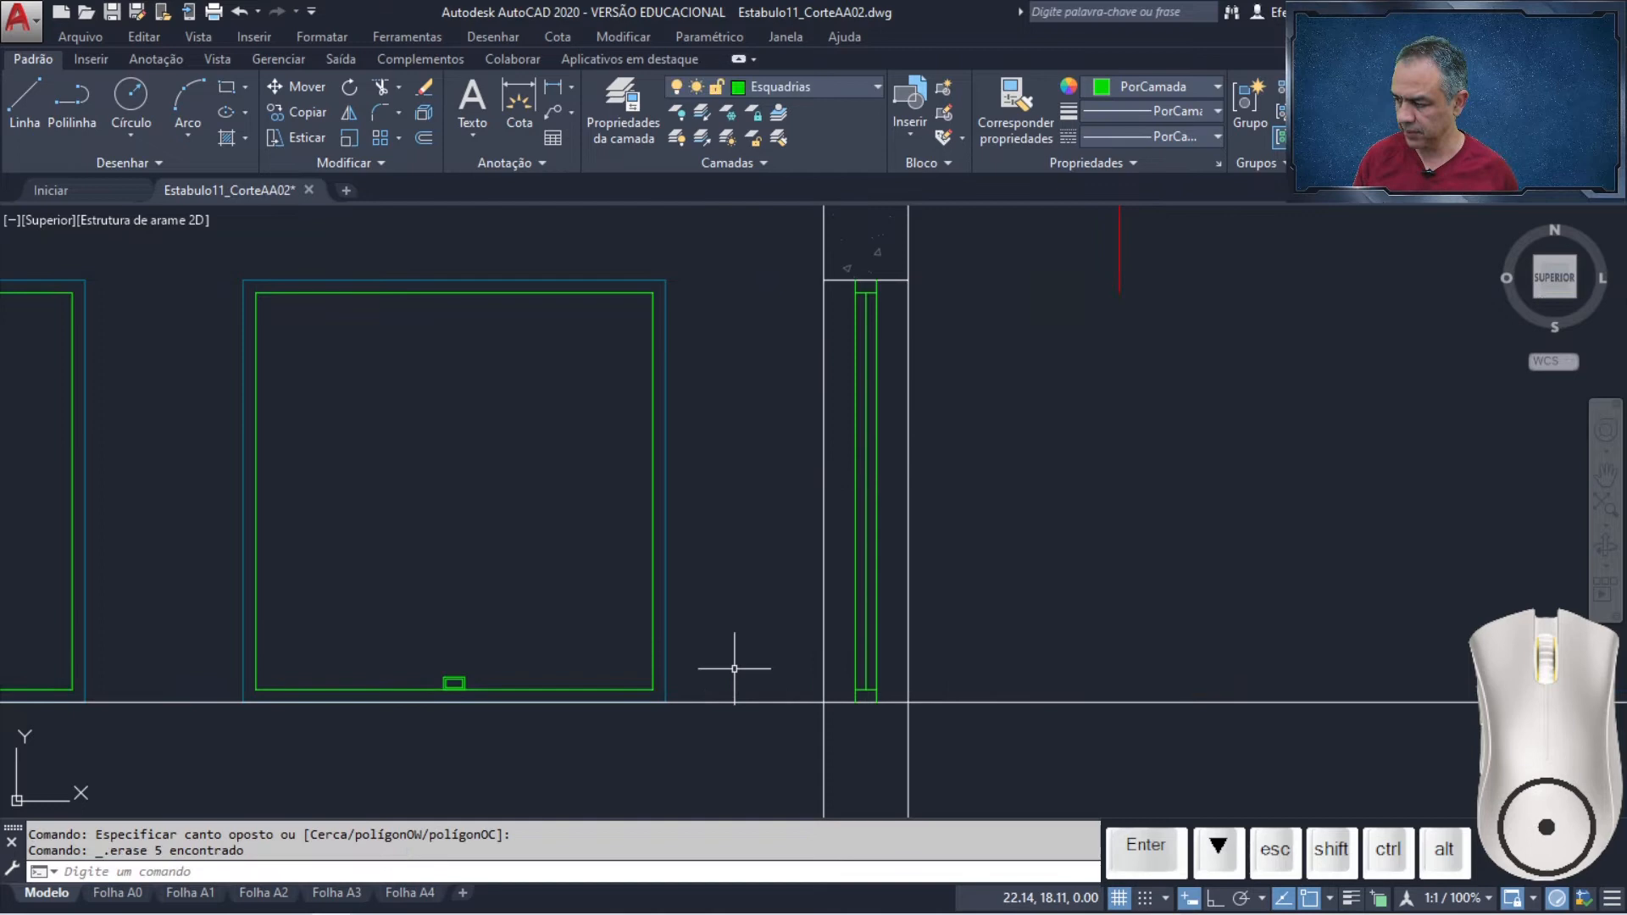
Move the vertical centre line of the window in the cut wall to the Vidro layer
left_click(867, 575)
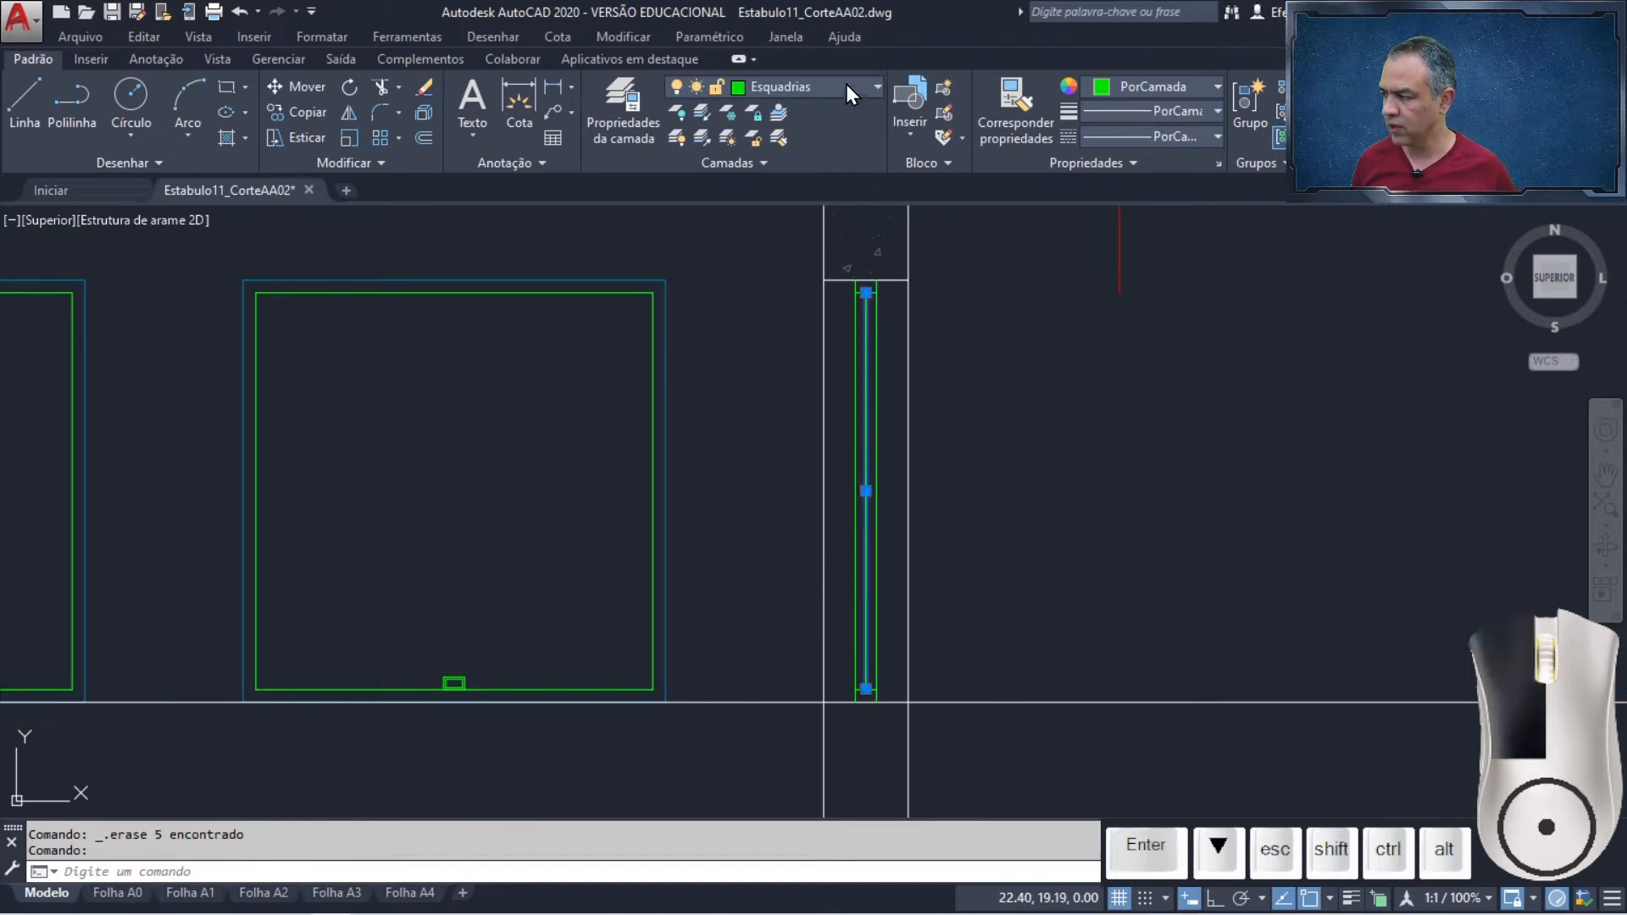
scroll(844, 366, "down", 3)
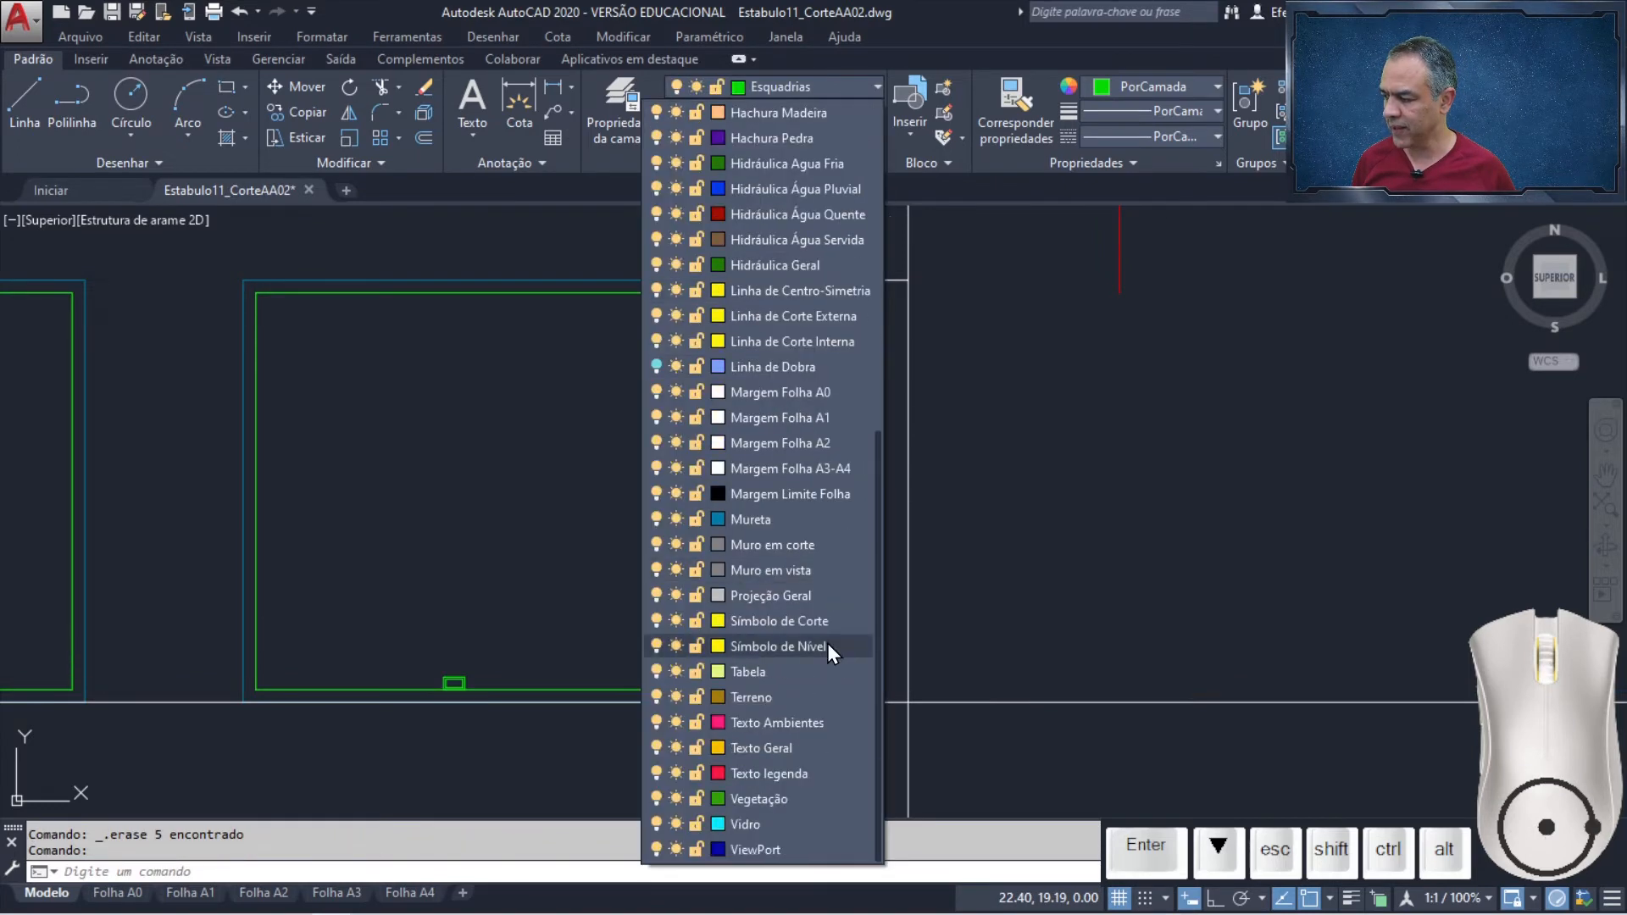
left_click(801, 832)
key("Escape")
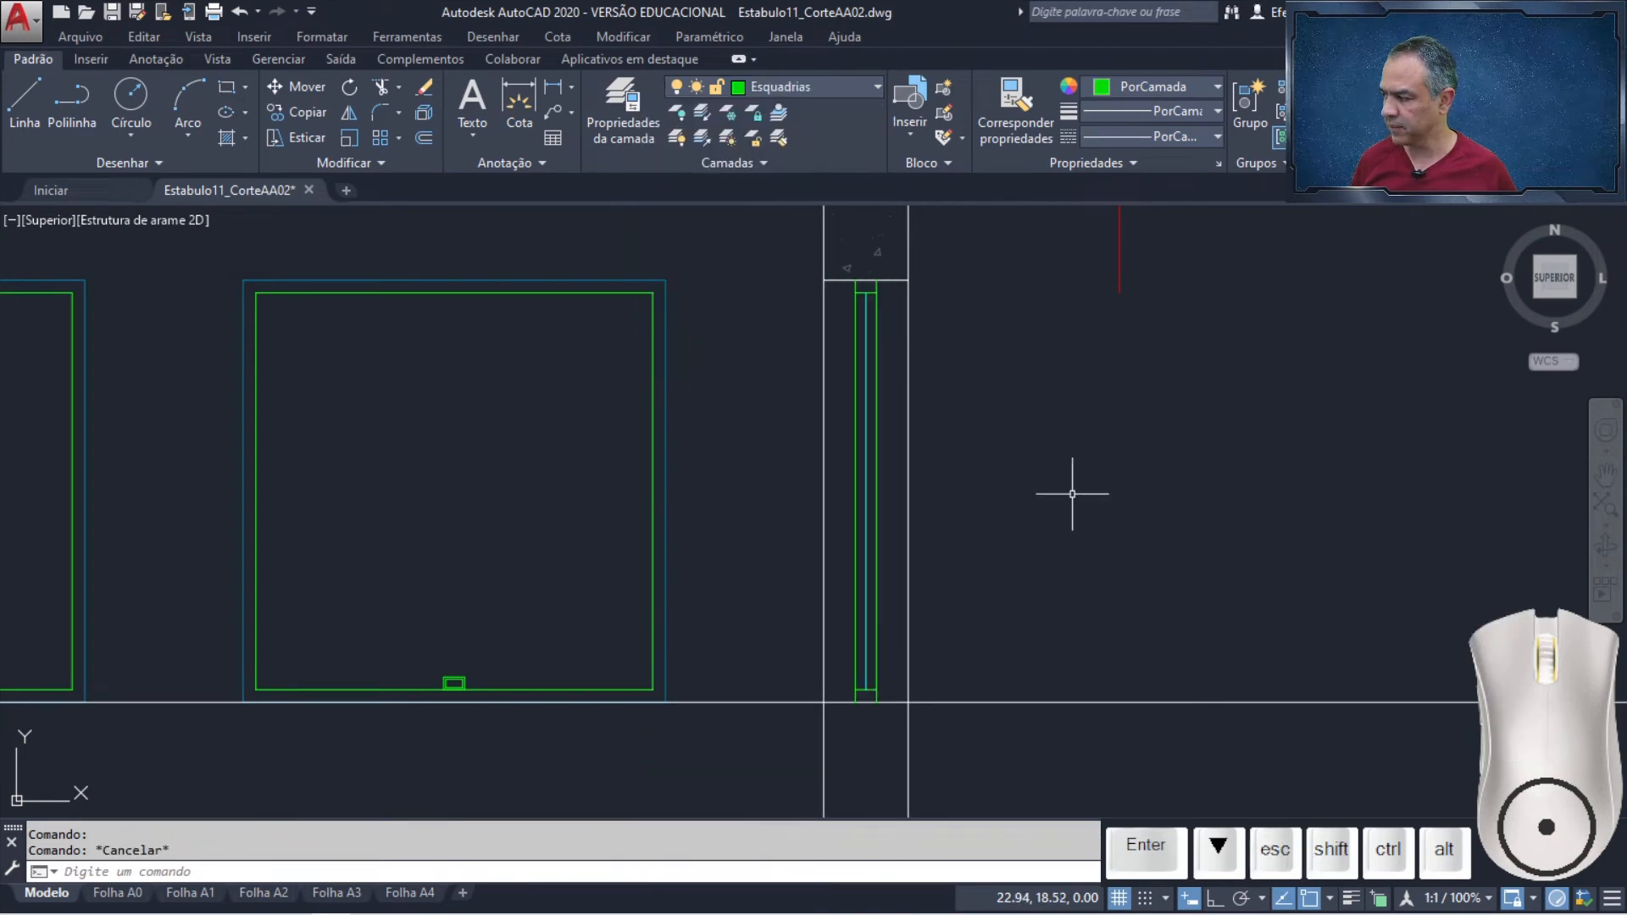
Trim both white cut-wall face lines between the beam's underside and the lower construction line to open the window gap
left_click(383, 85)
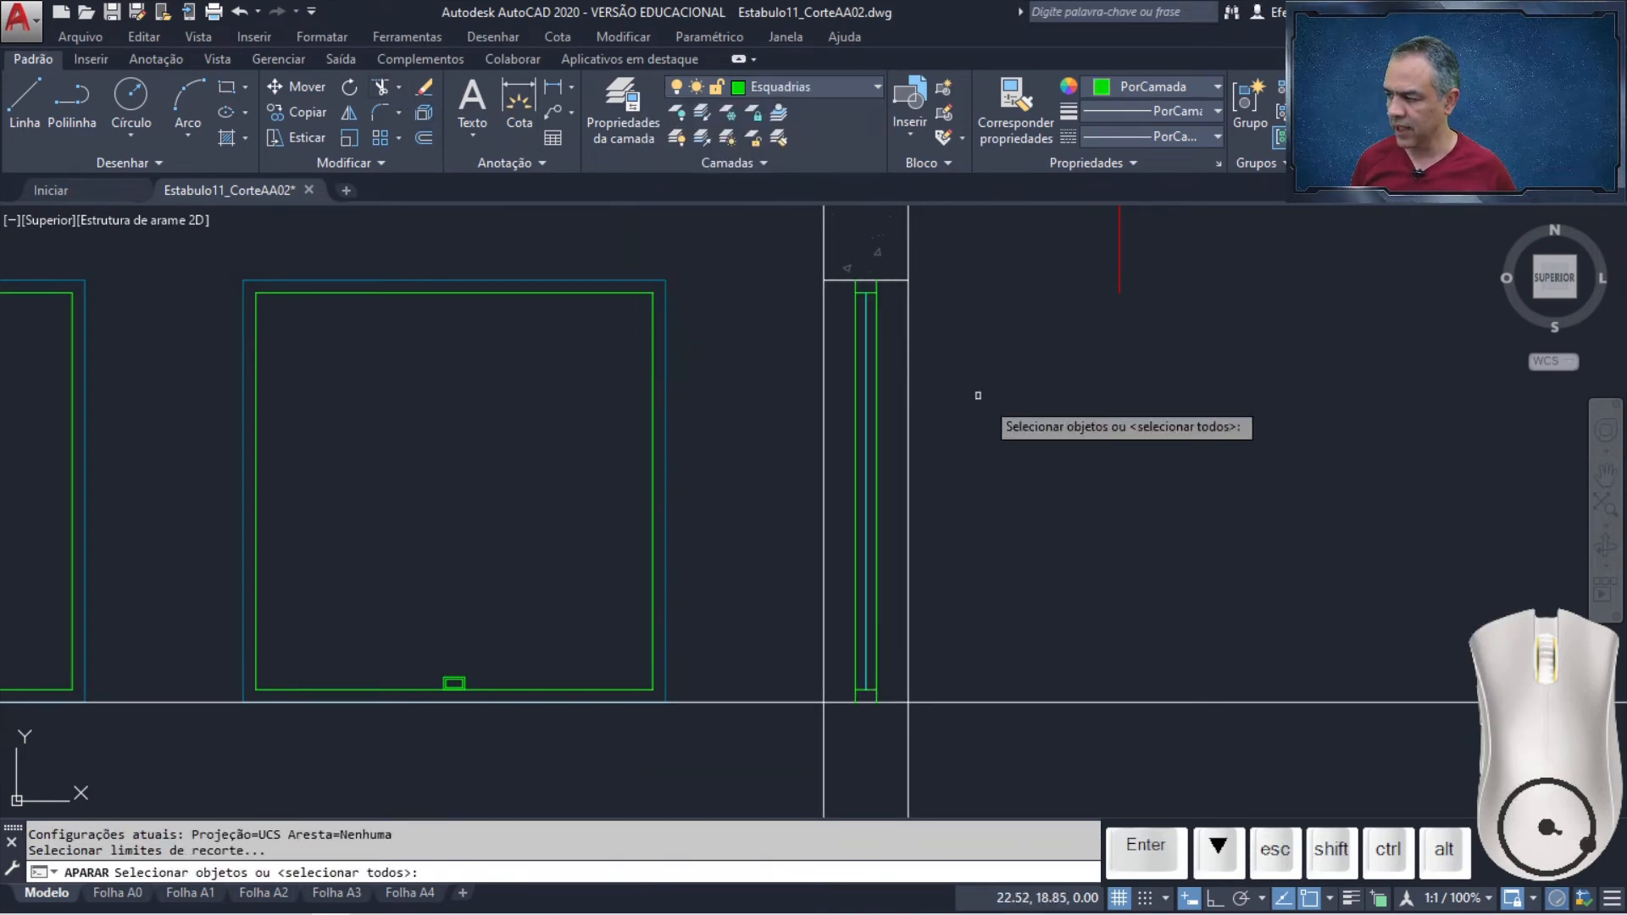
key("Return")
left_click(1051, 402)
left_click(902, 443)
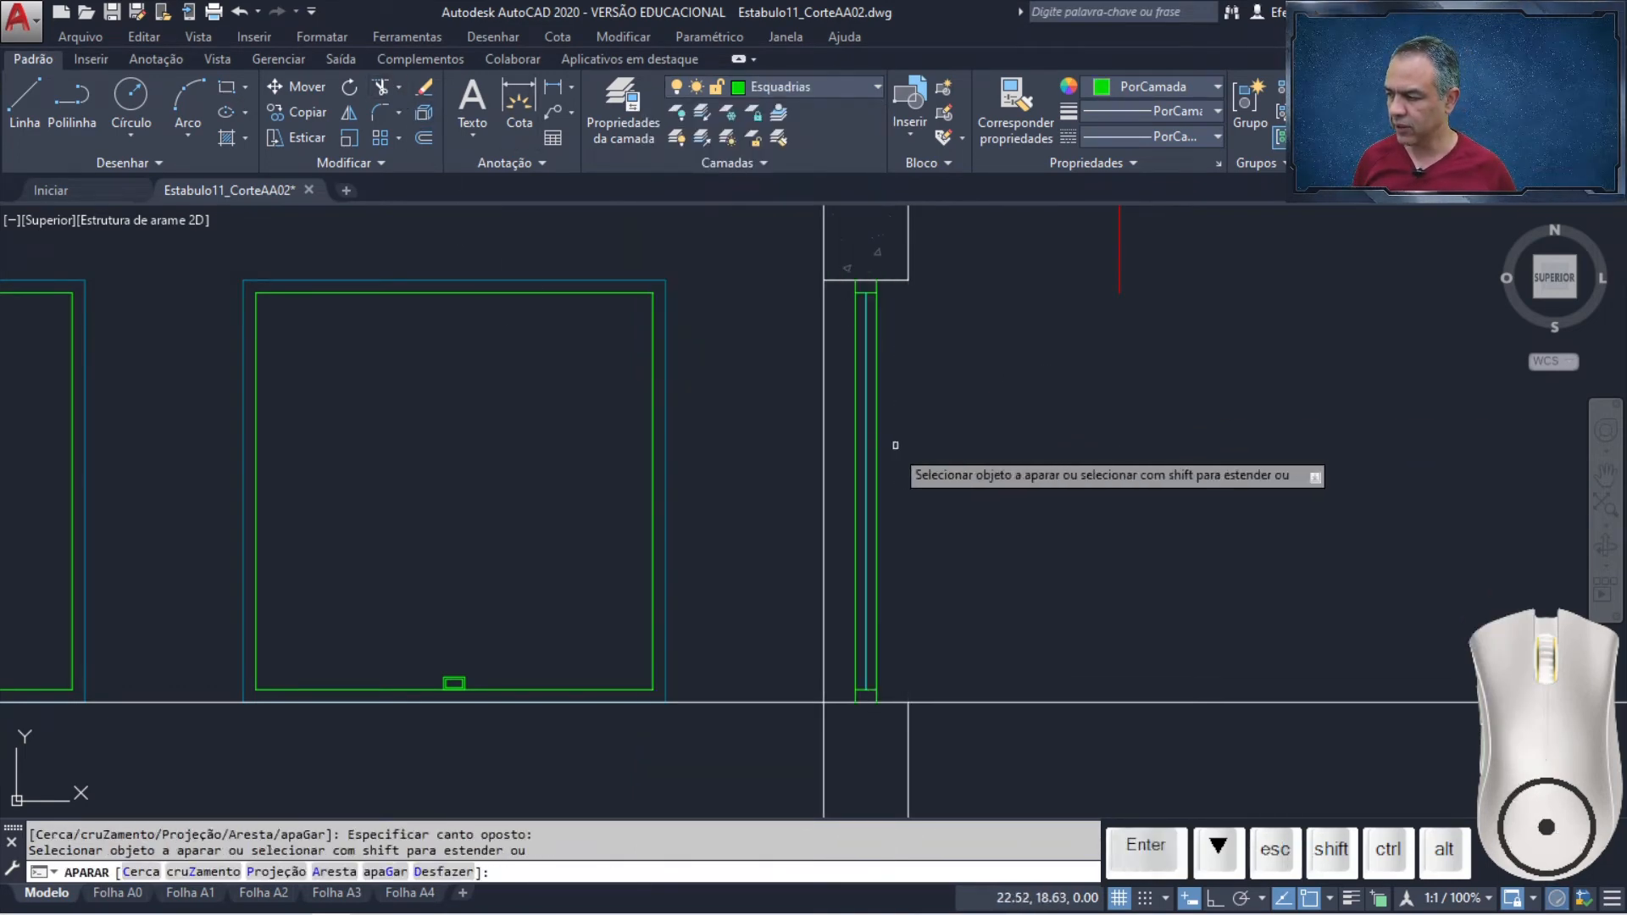
left_click(829, 445)
left_click(771, 464)
key("Return")
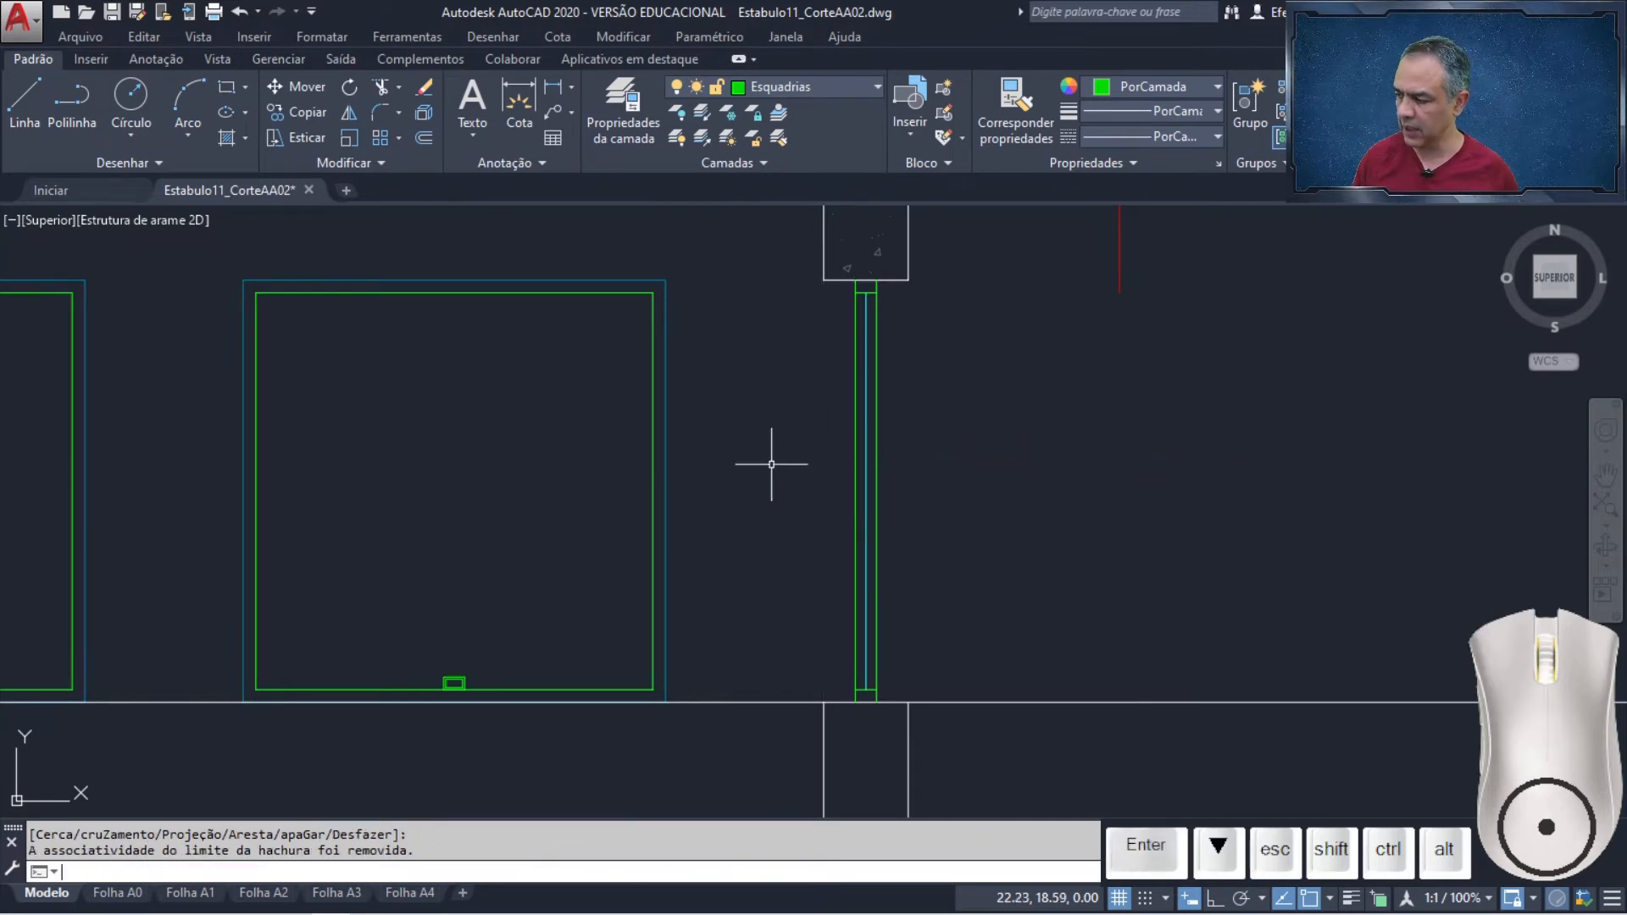
Draw vertical lines on the Alvenaria em vista layer along both wall faces, from the beam's underside to the window sill
left_click(861, 88)
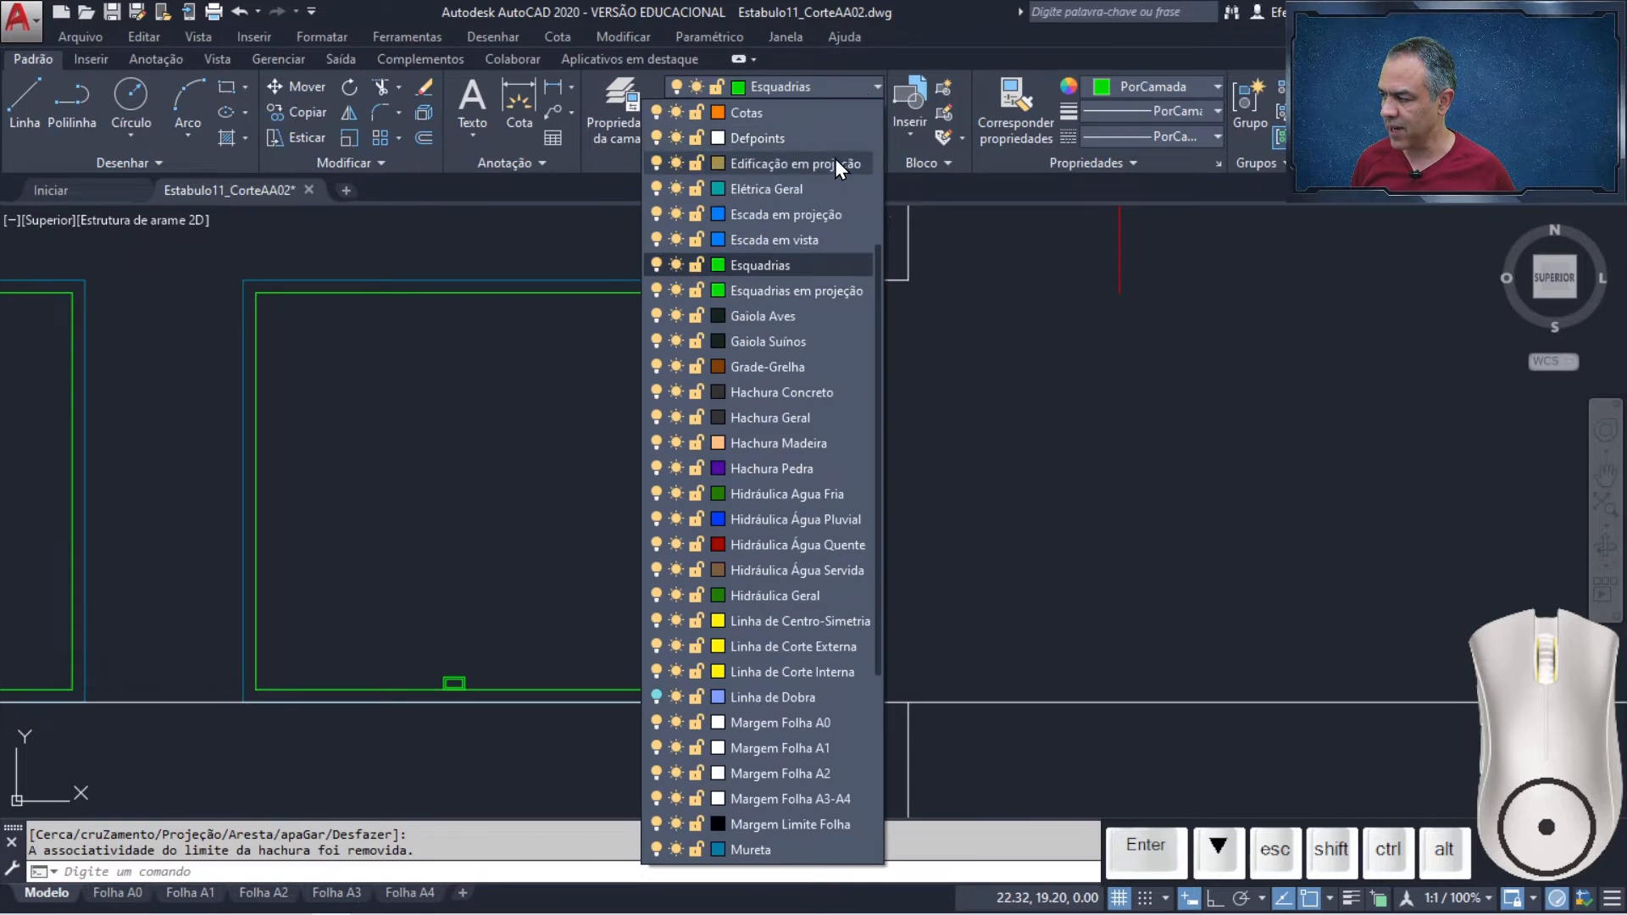
scroll(829, 178, "up", 3)
left_click(825, 166)
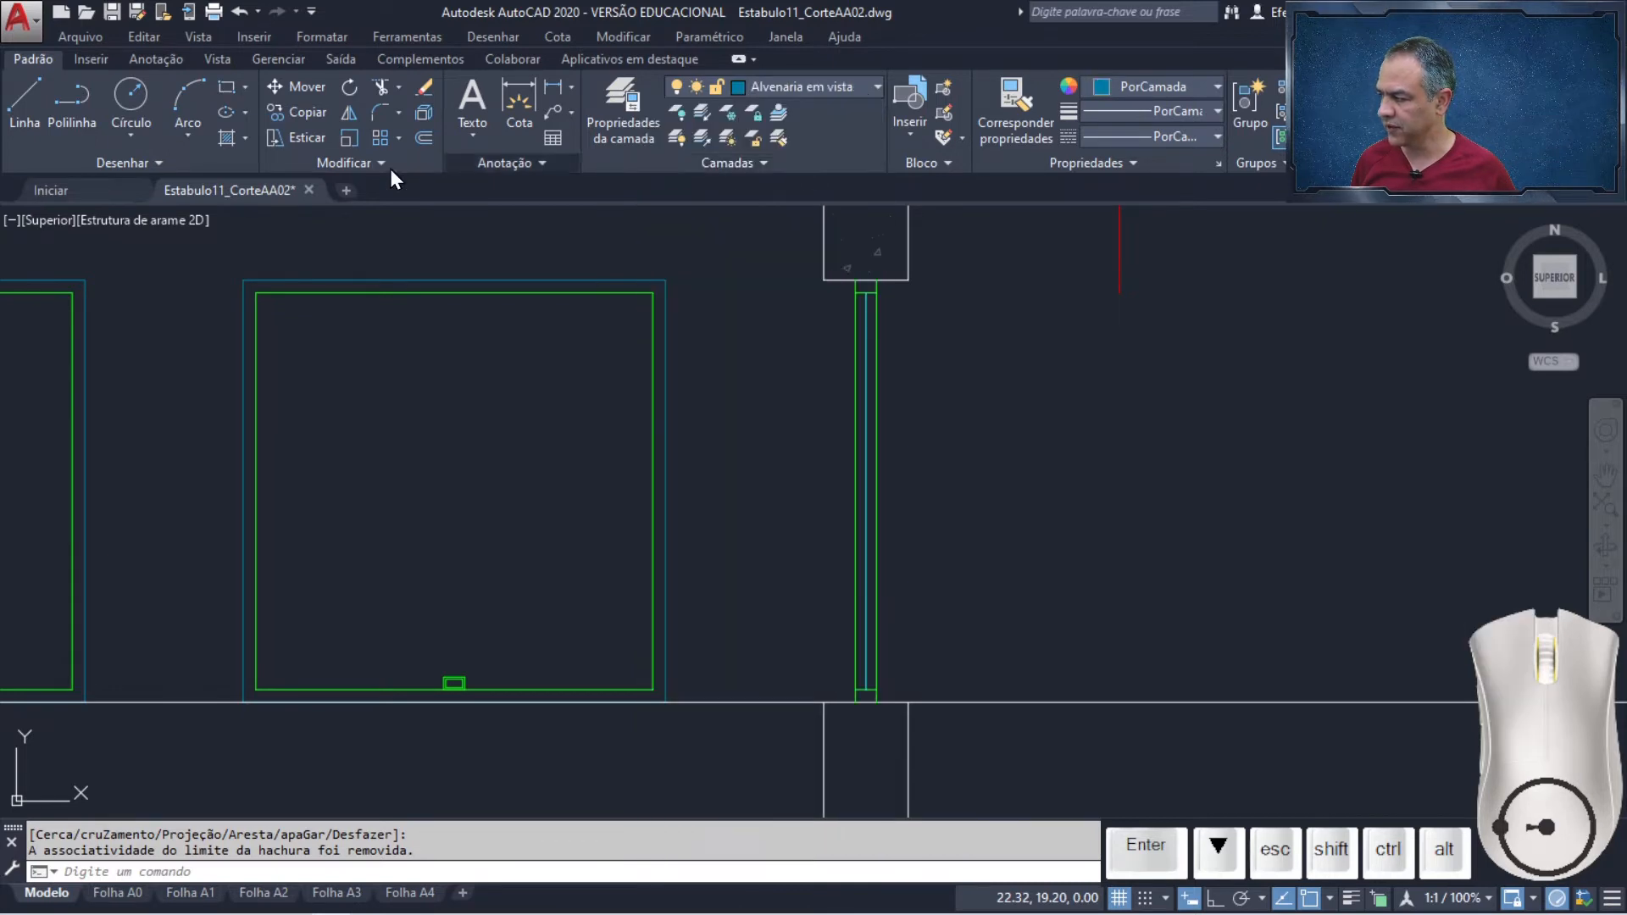
left_click(28, 100)
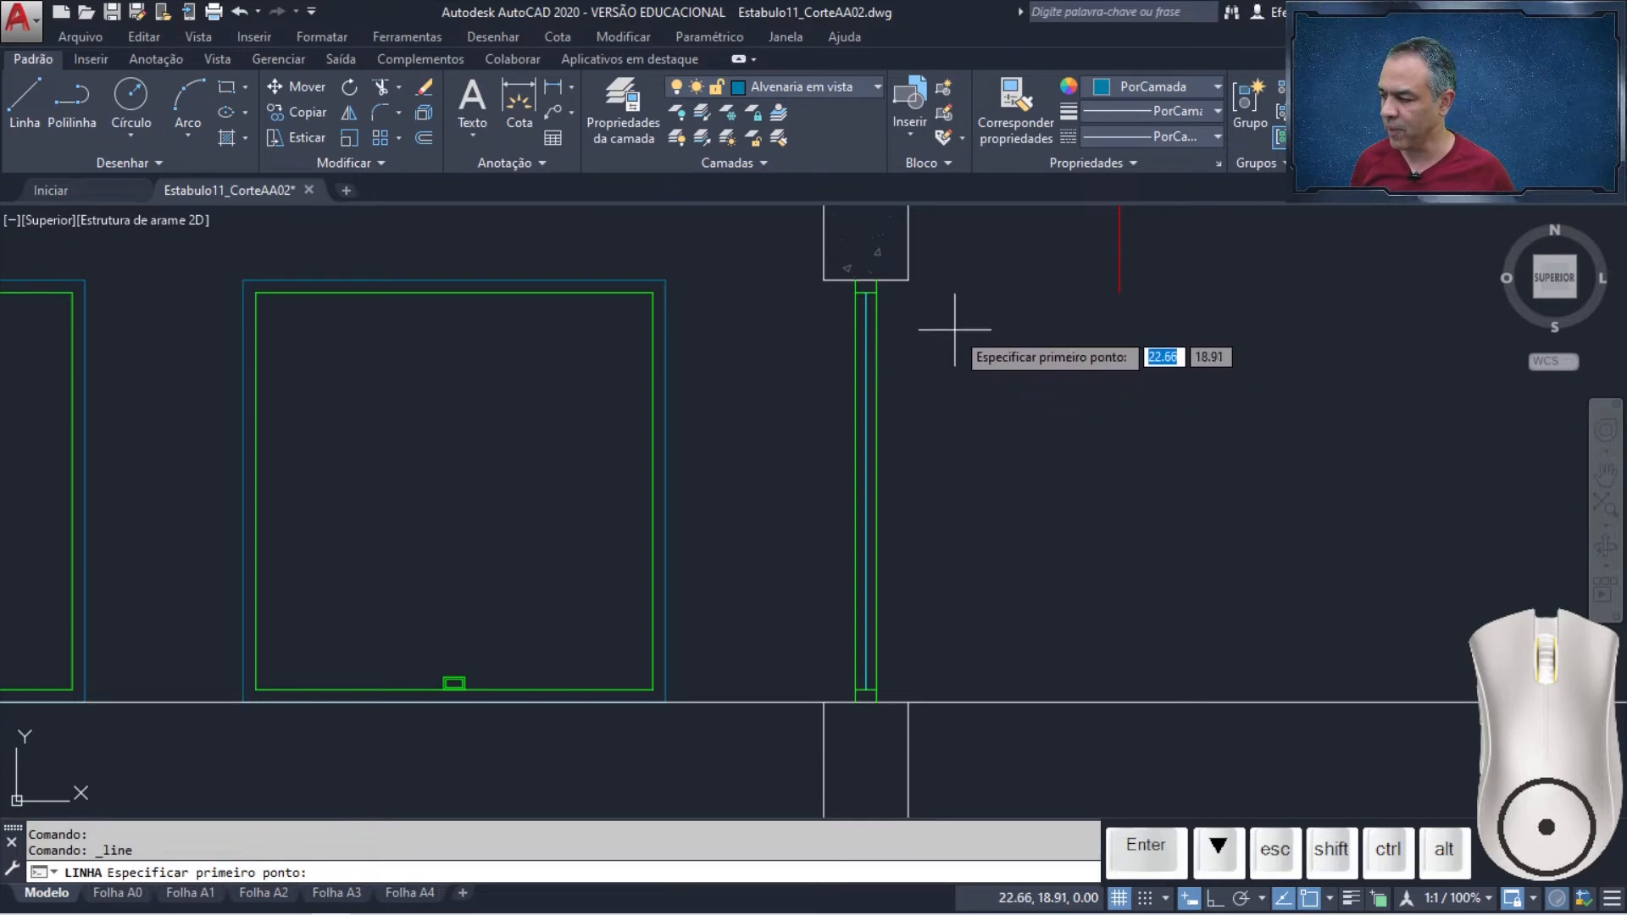
left_click(907, 279)
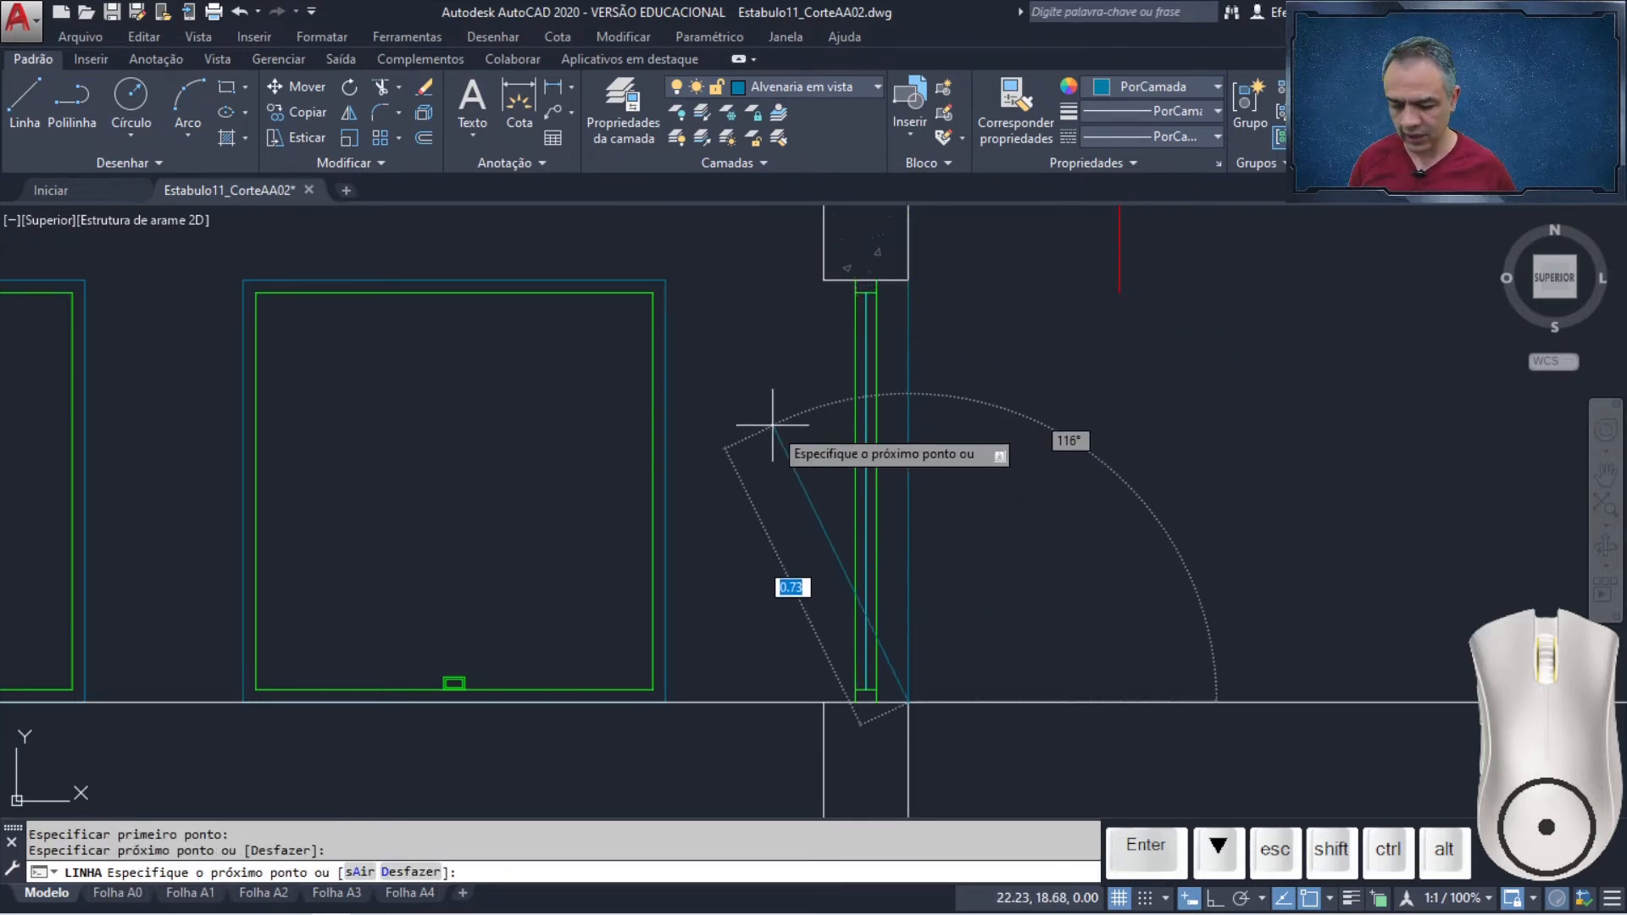
key("Return")
key("Return")
left_click(823, 279)
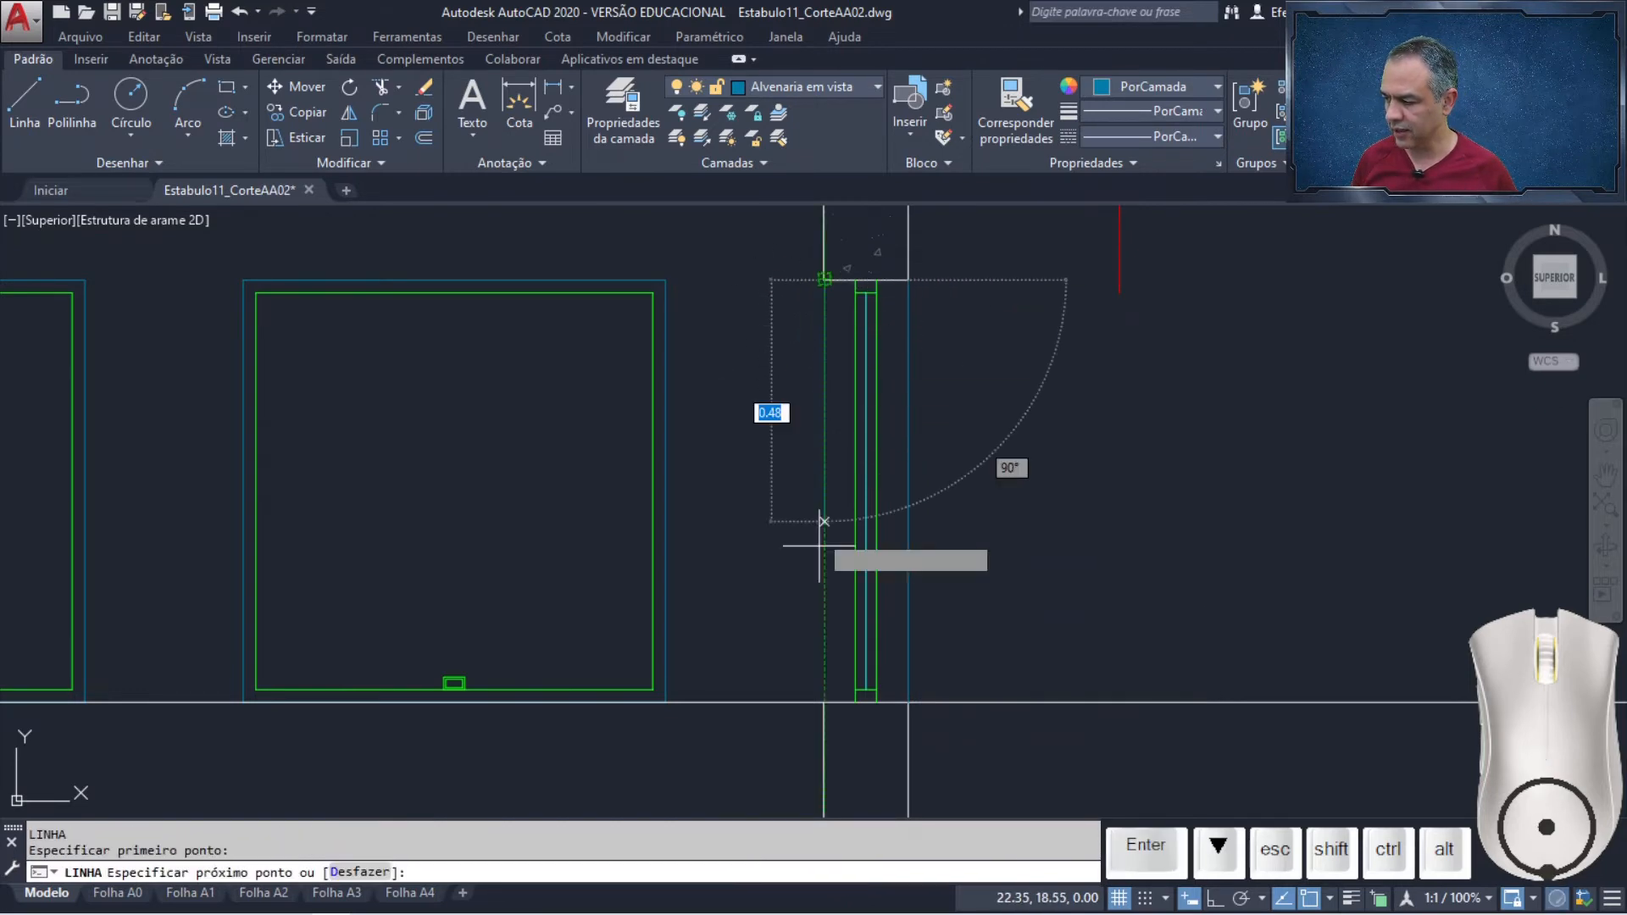
left_click(823, 702)
key("Return")
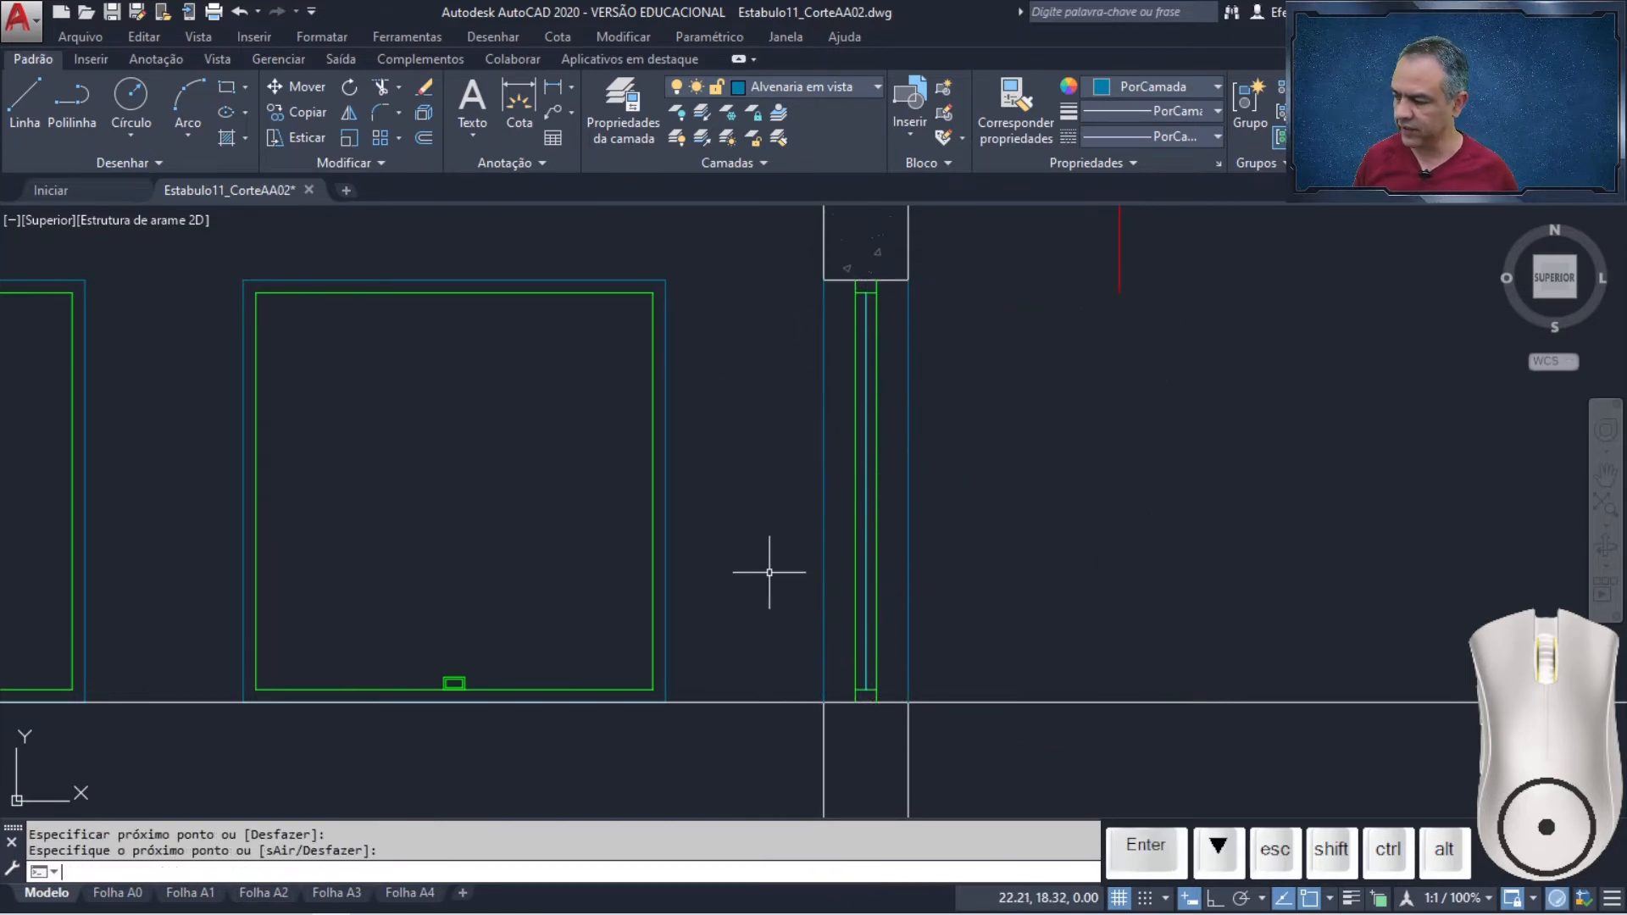
Trim the white lower construction line on both sides of the cut wall so it only closes the wall's top at the sill
left_click(768, 632)
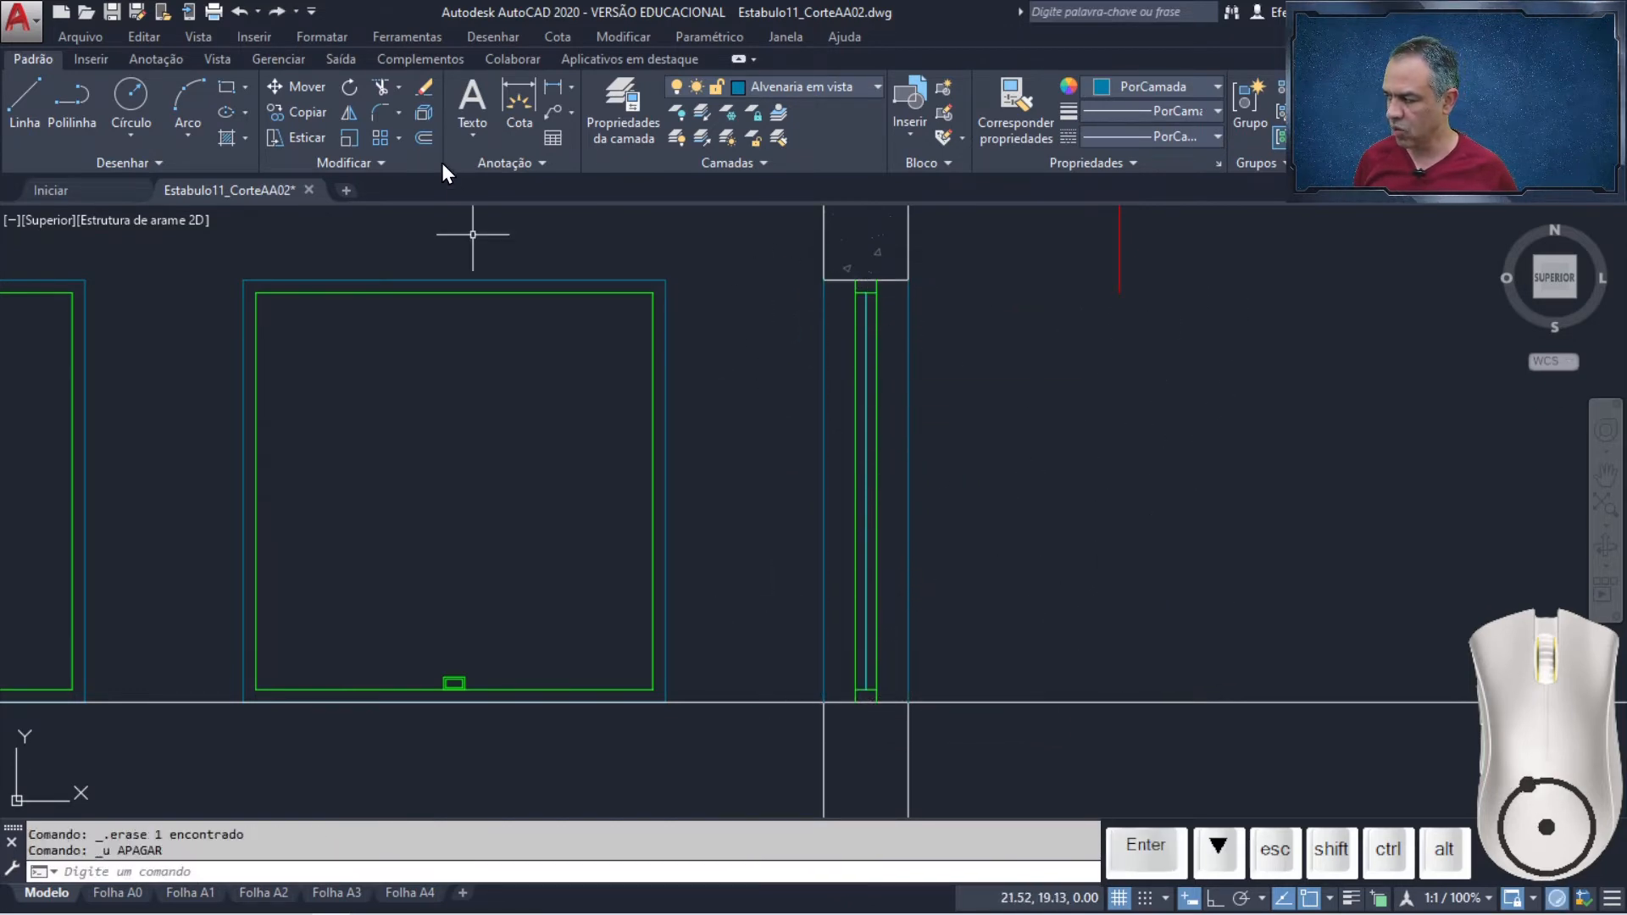
left_click(383, 85)
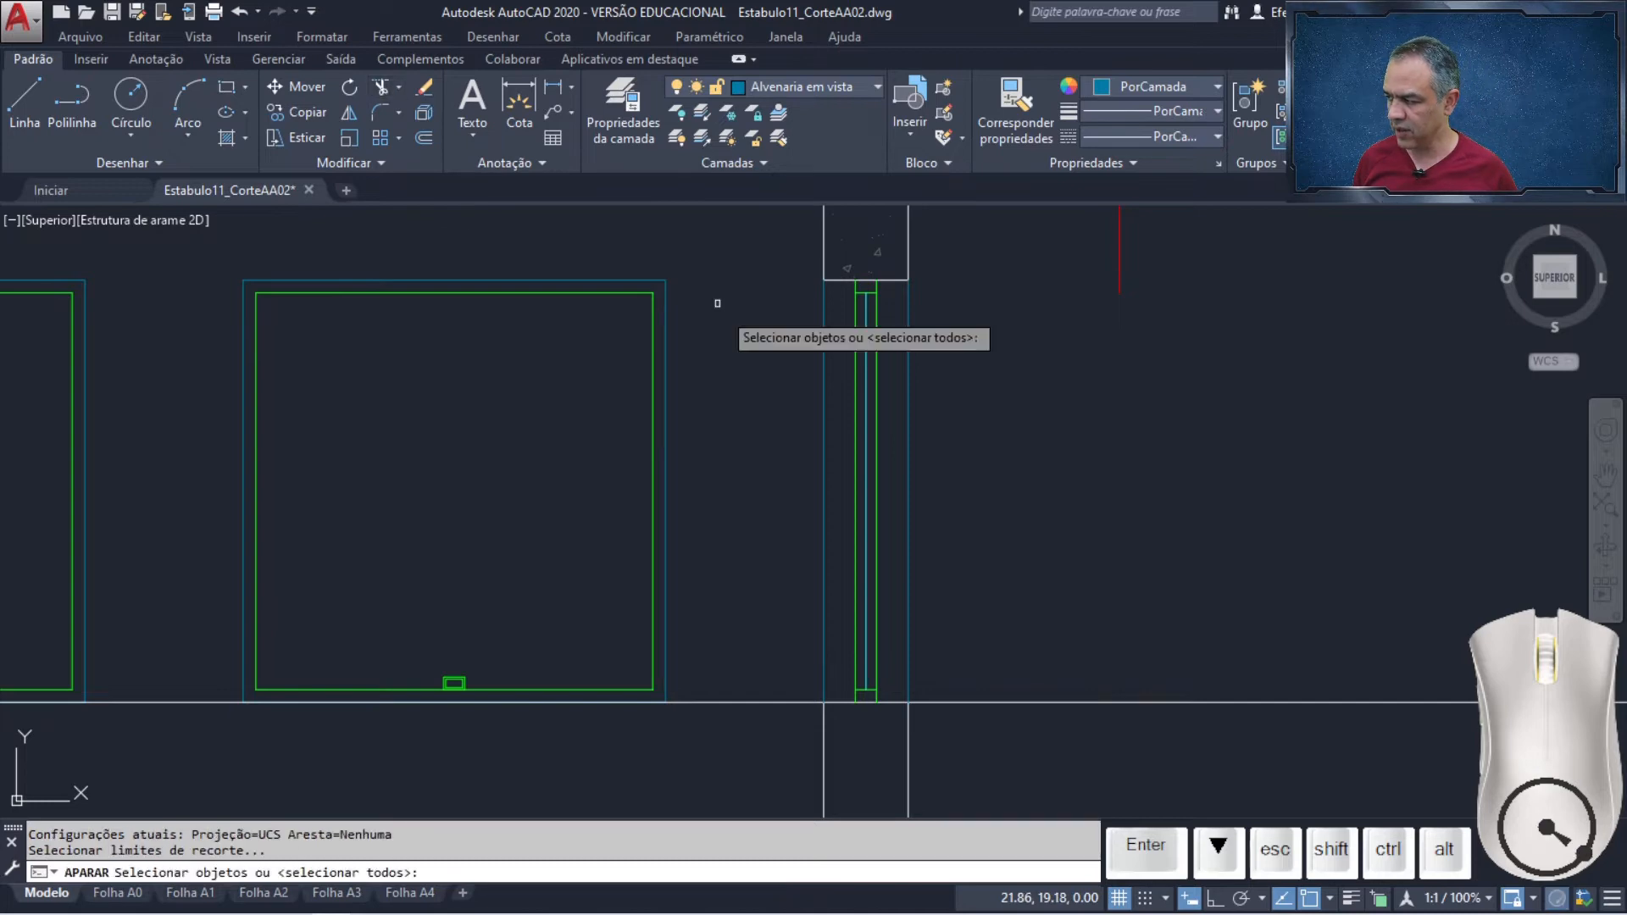
key("Return")
left_click(825, 586)
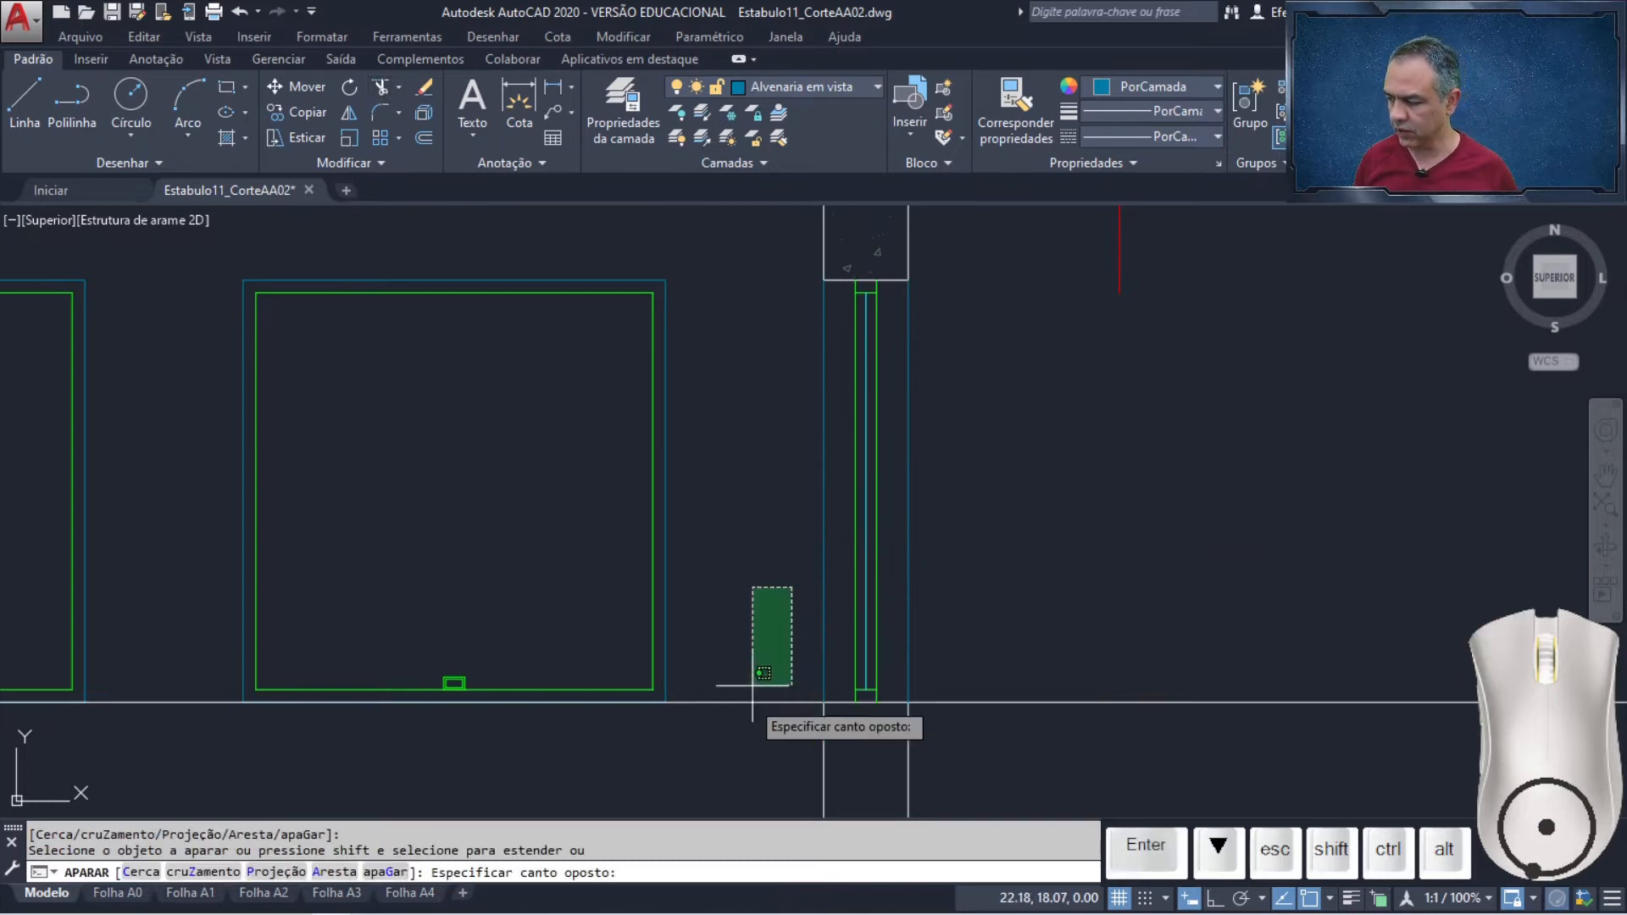
left_click(671, 784)
left_click(1070, 605)
left_click(944, 805)
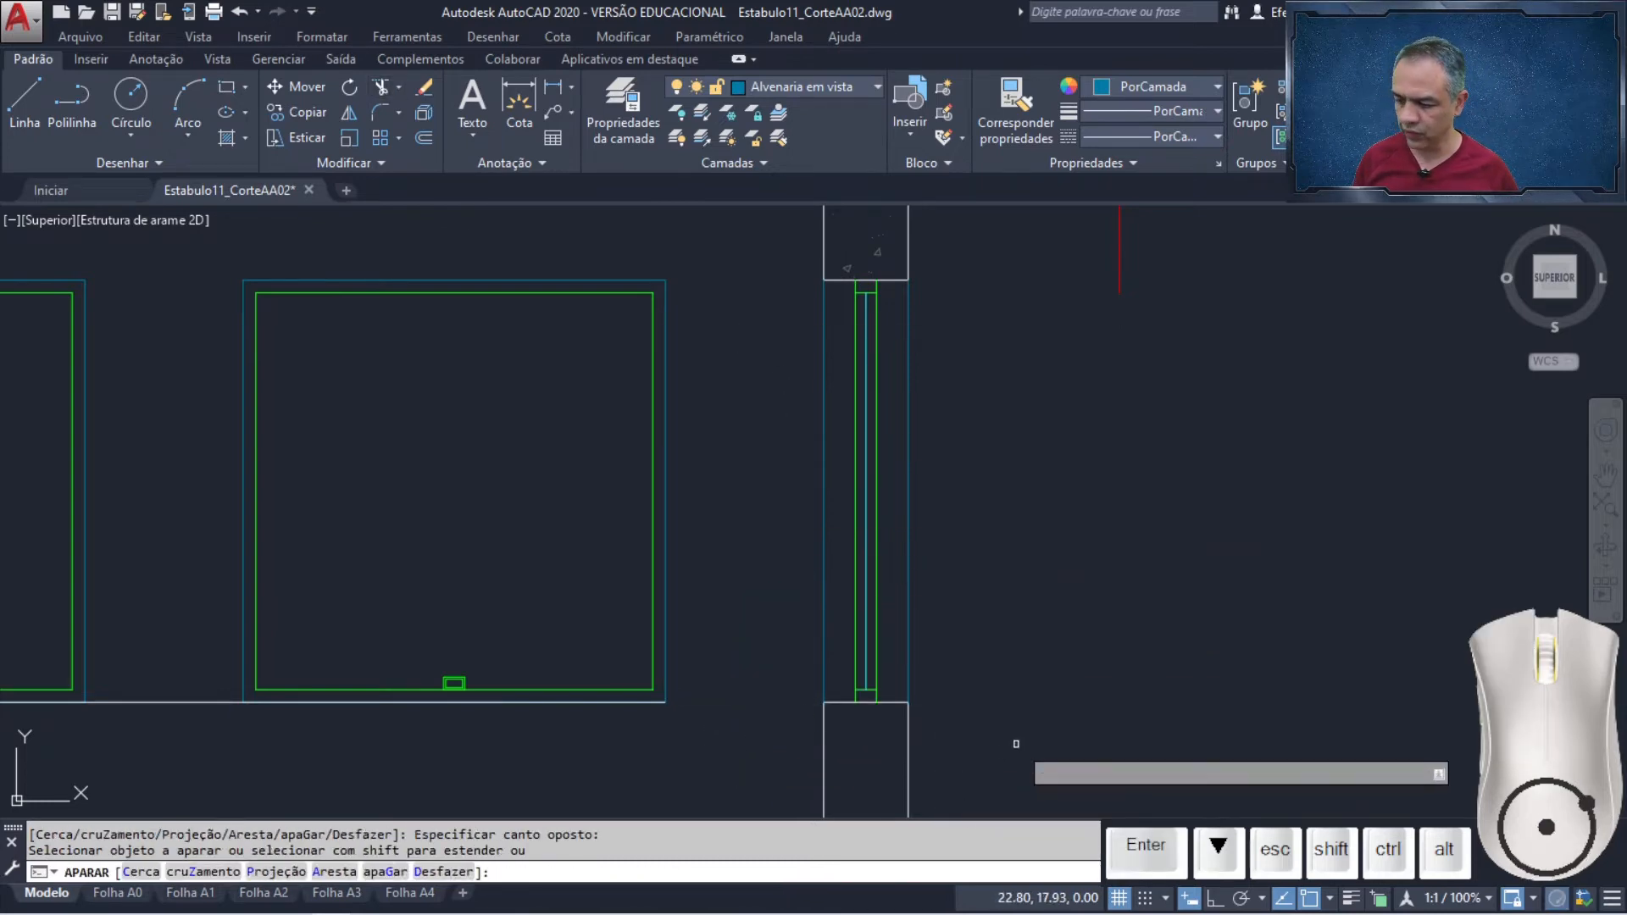
key("Return")
Delete the remaining white construction line beneath the windows seen in elevation
left_click(190, 658)
left_click(161, 741)
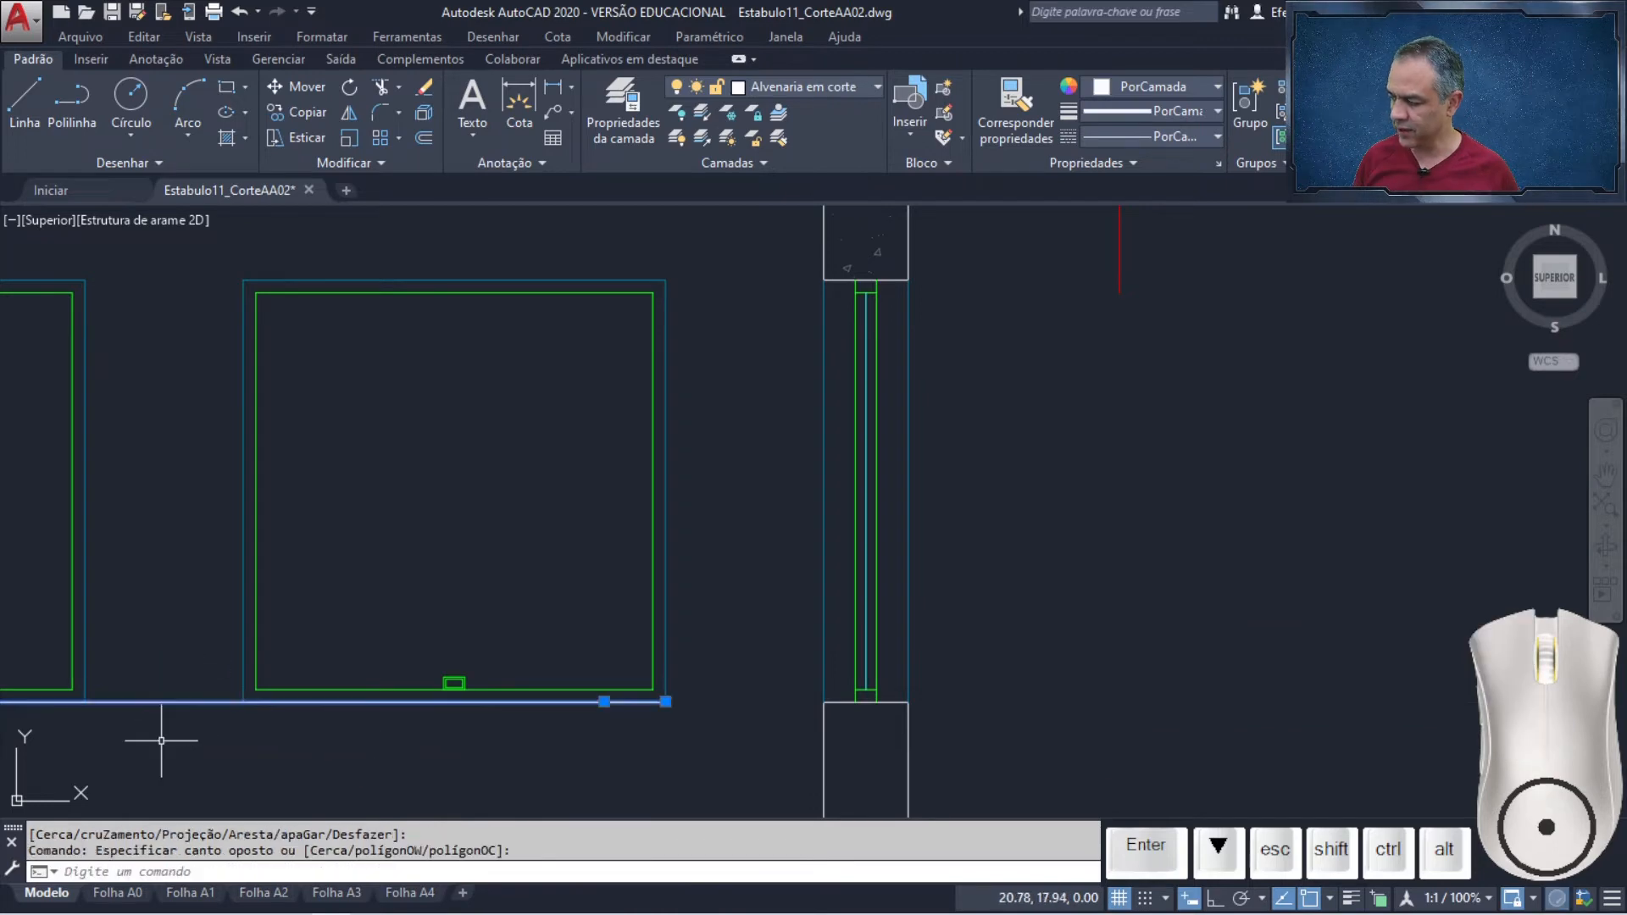
key("Delete")
Draw a horizontal line on the Cobertura layer from the lower end of the roof's vertical edge, perpendicular to the cut wall's outer face
scroll(862, 547, "down", 10)
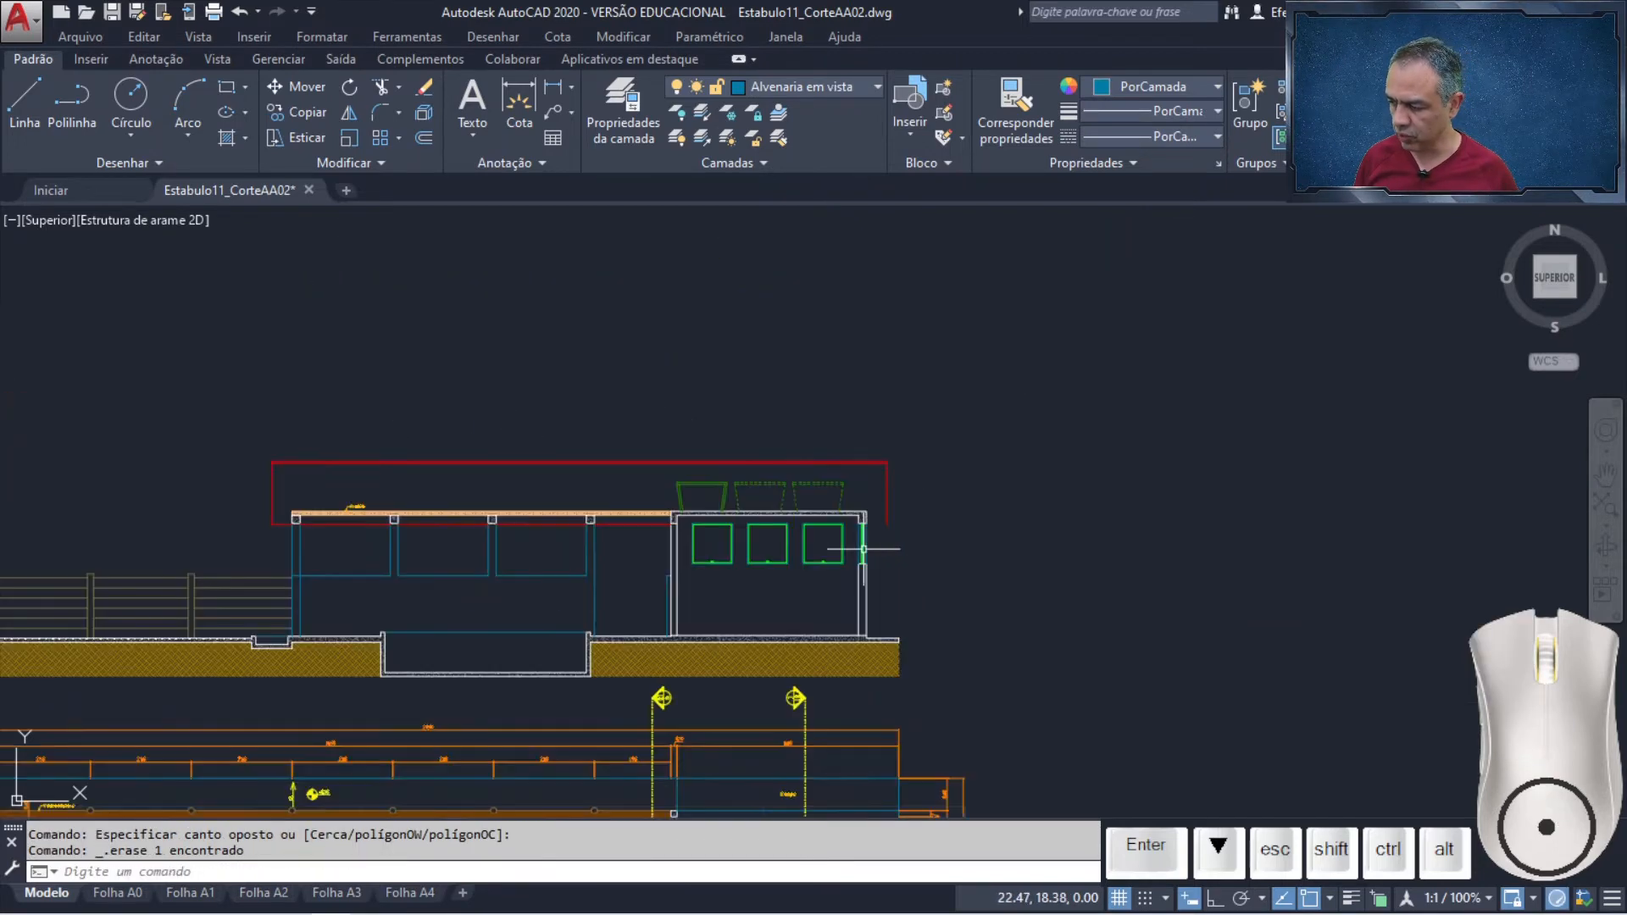
scroll(885, 536, "up", 8)
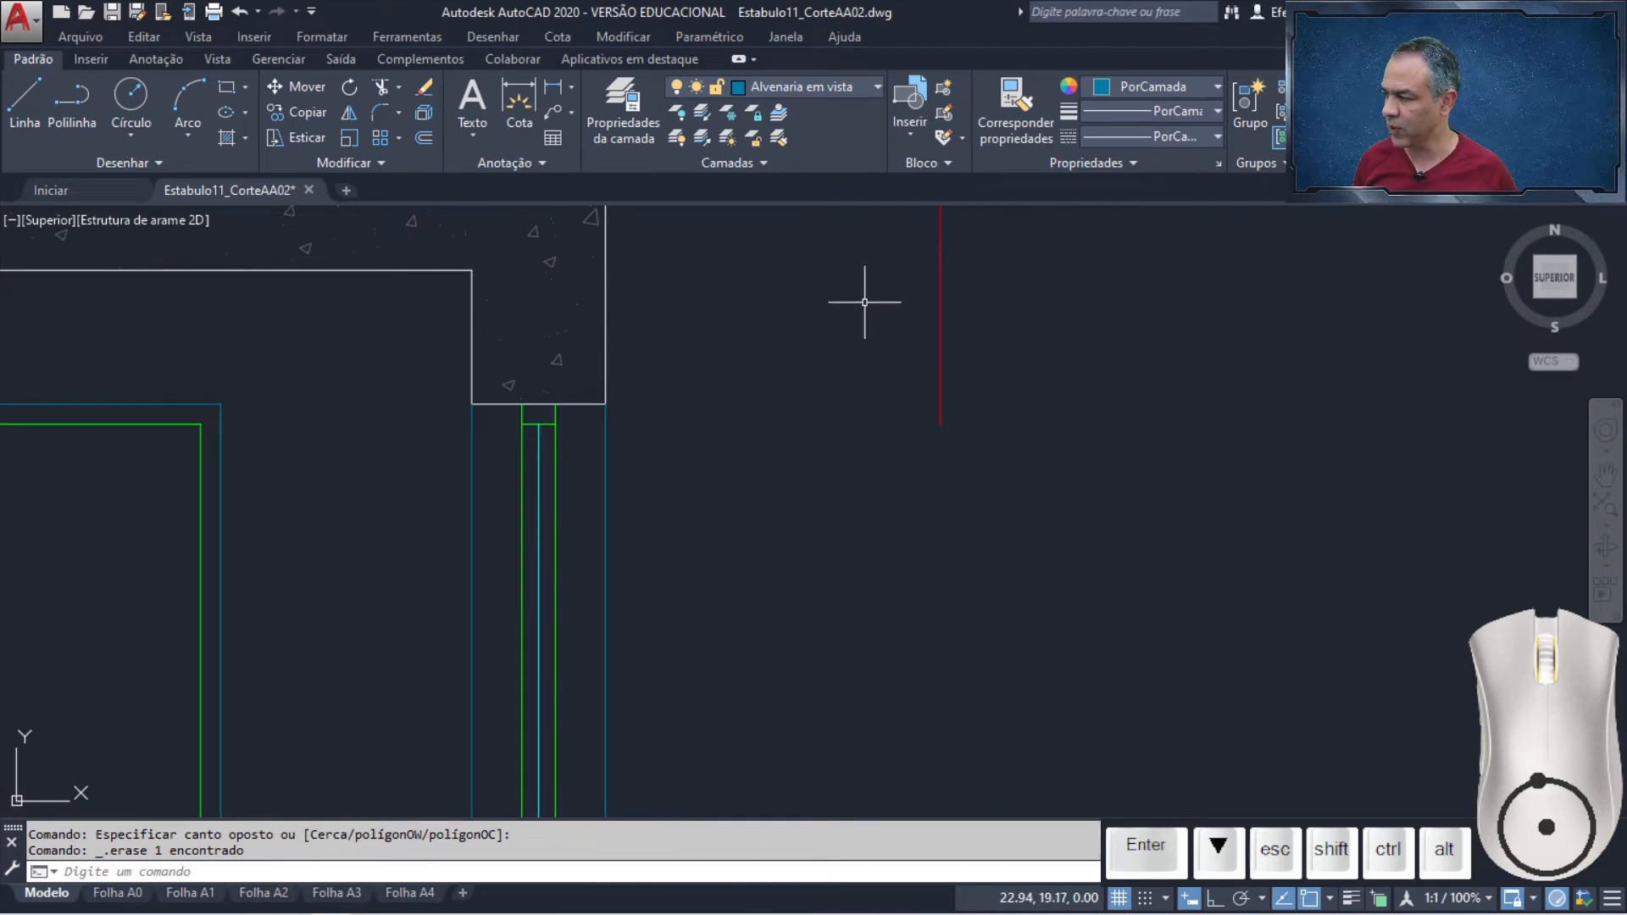
left_click(856, 85)
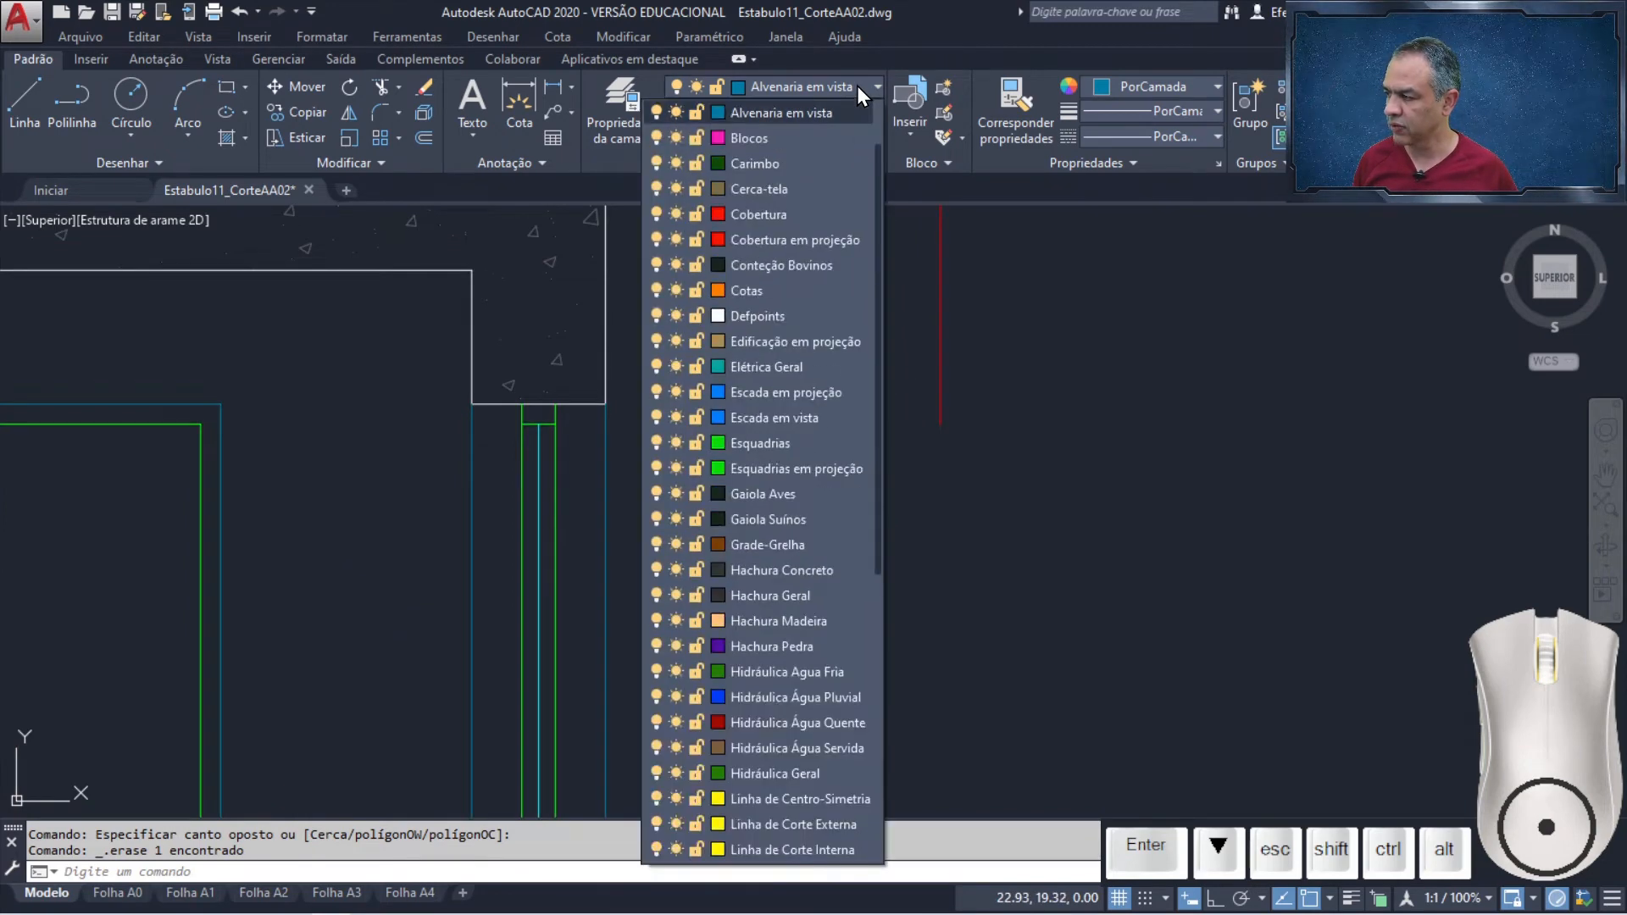
left_click(787, 215)
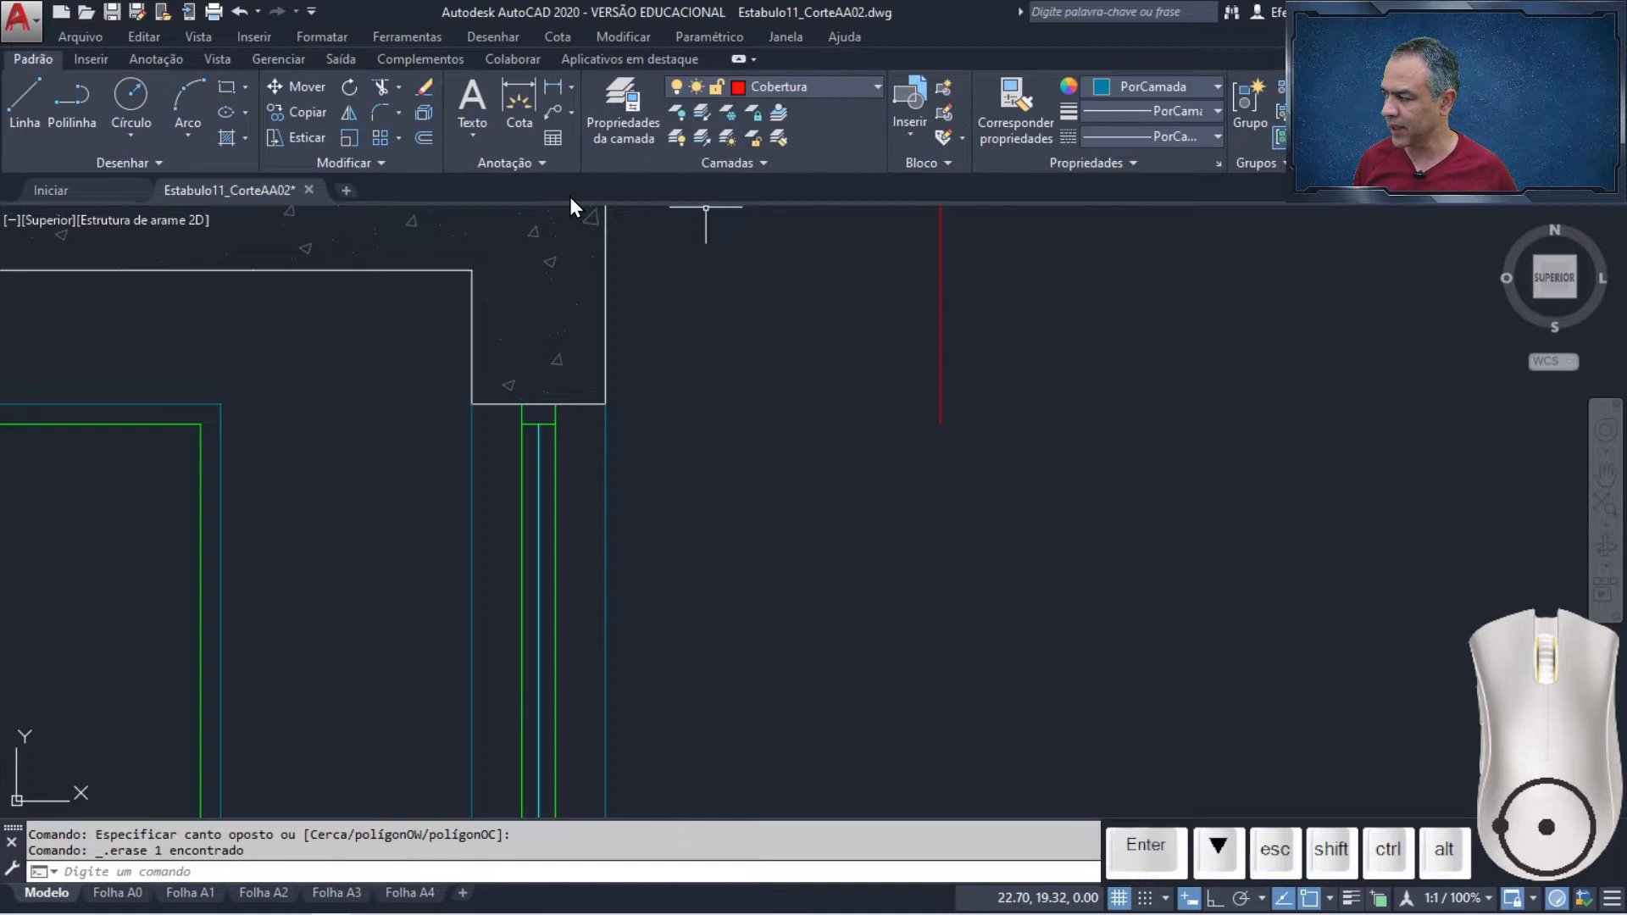
left_click(25, 110)
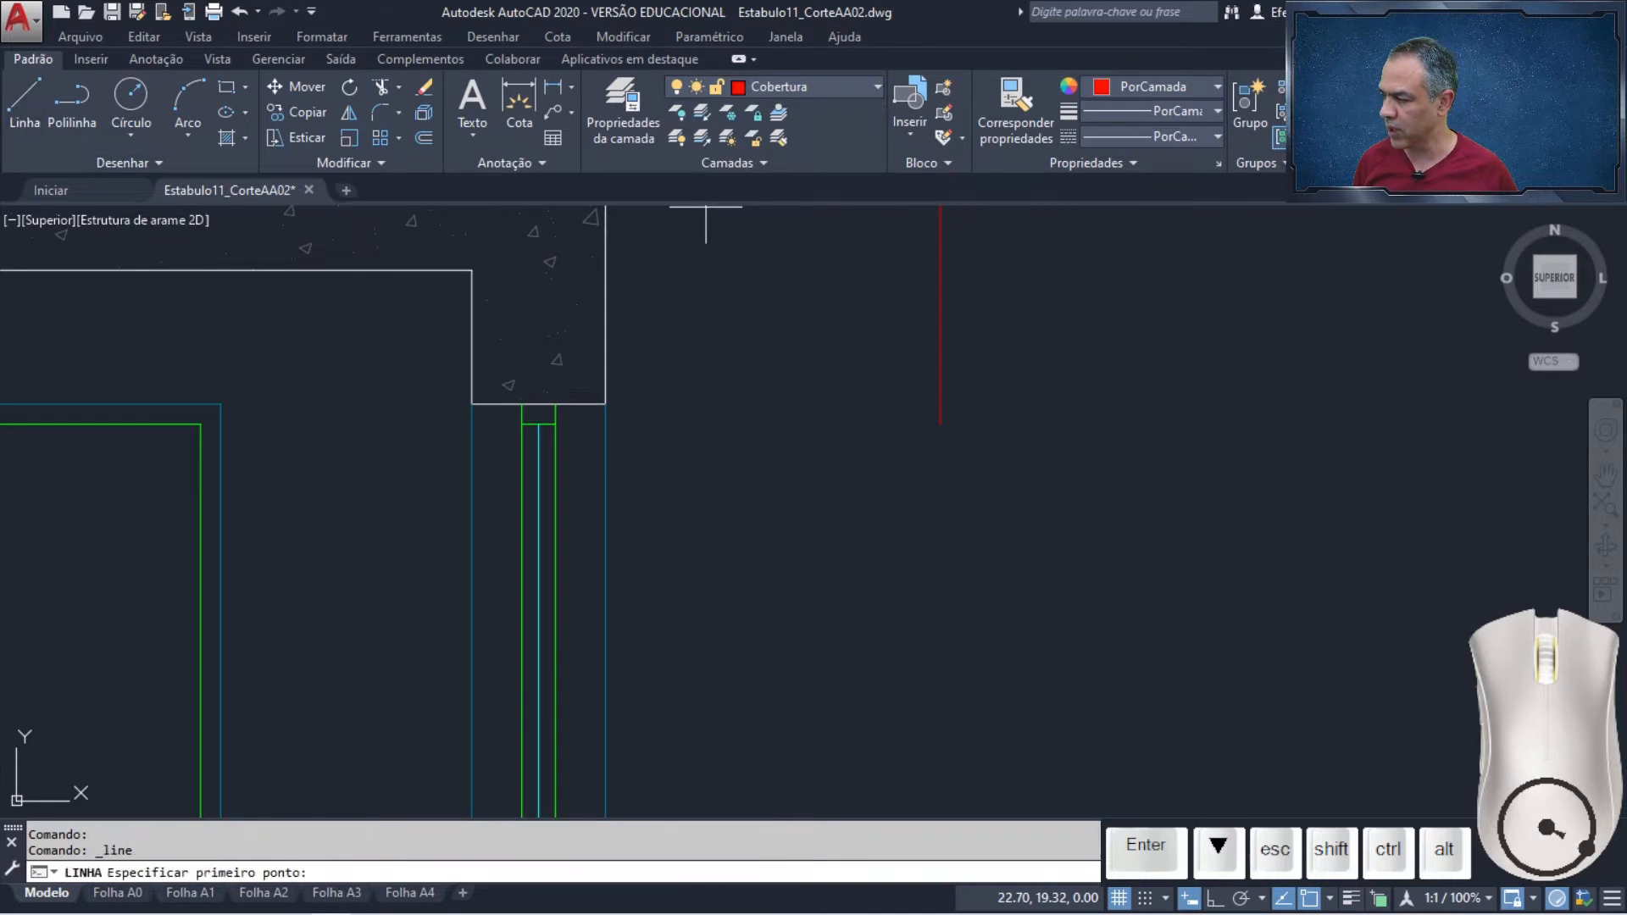
left_click(940, 424)
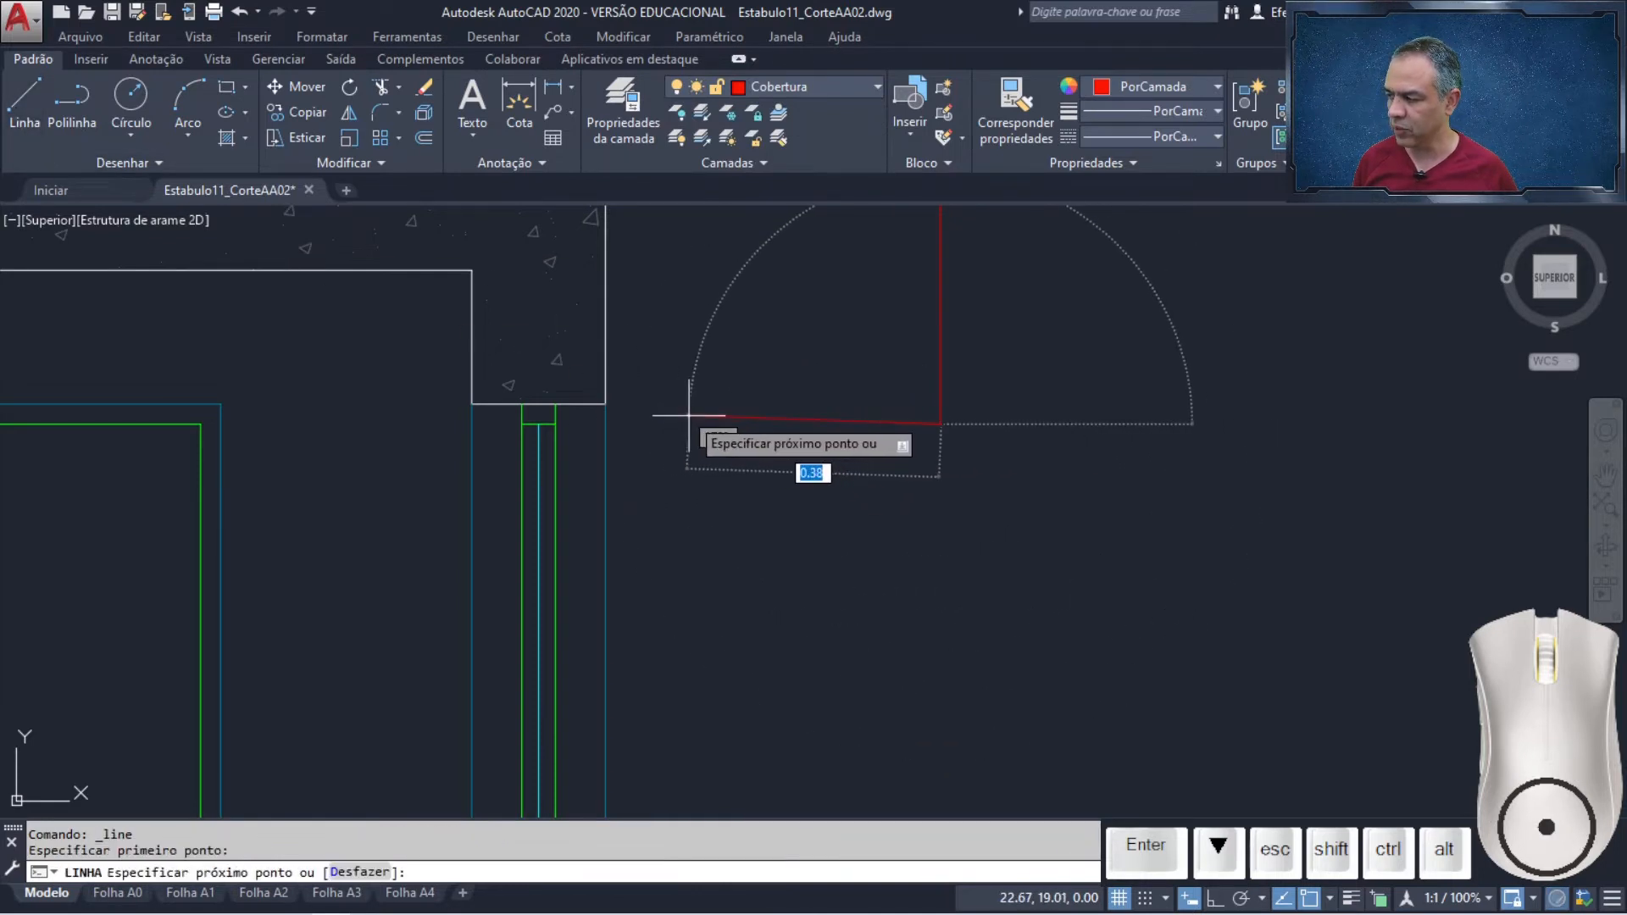
right_click(690, 424, "ctrl")
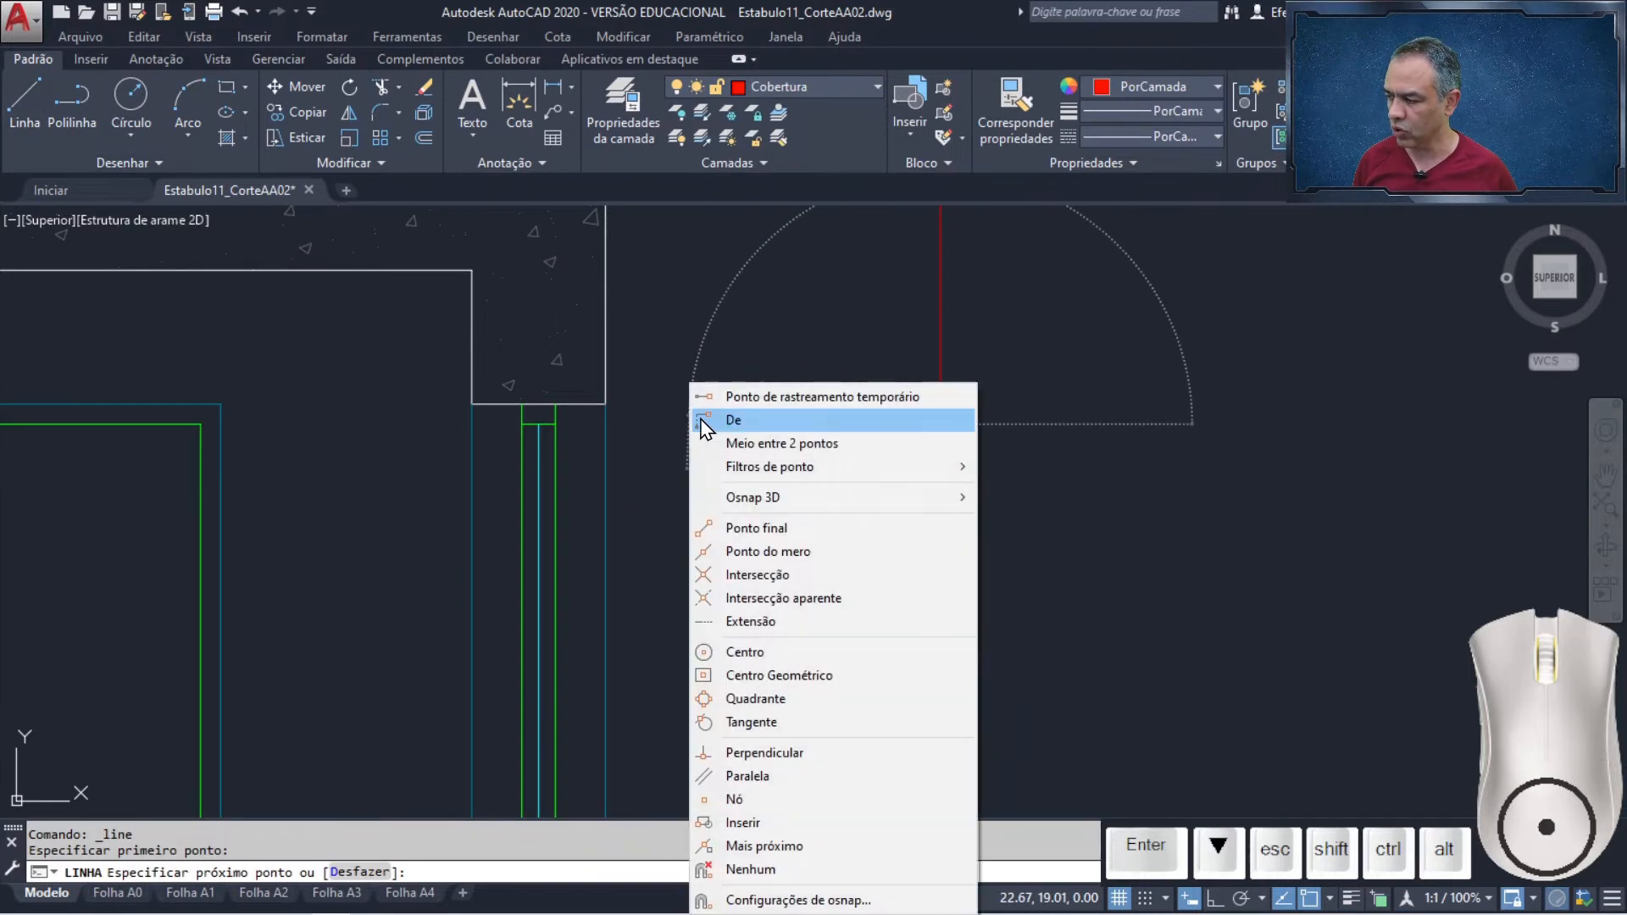
left_click(773, 753)
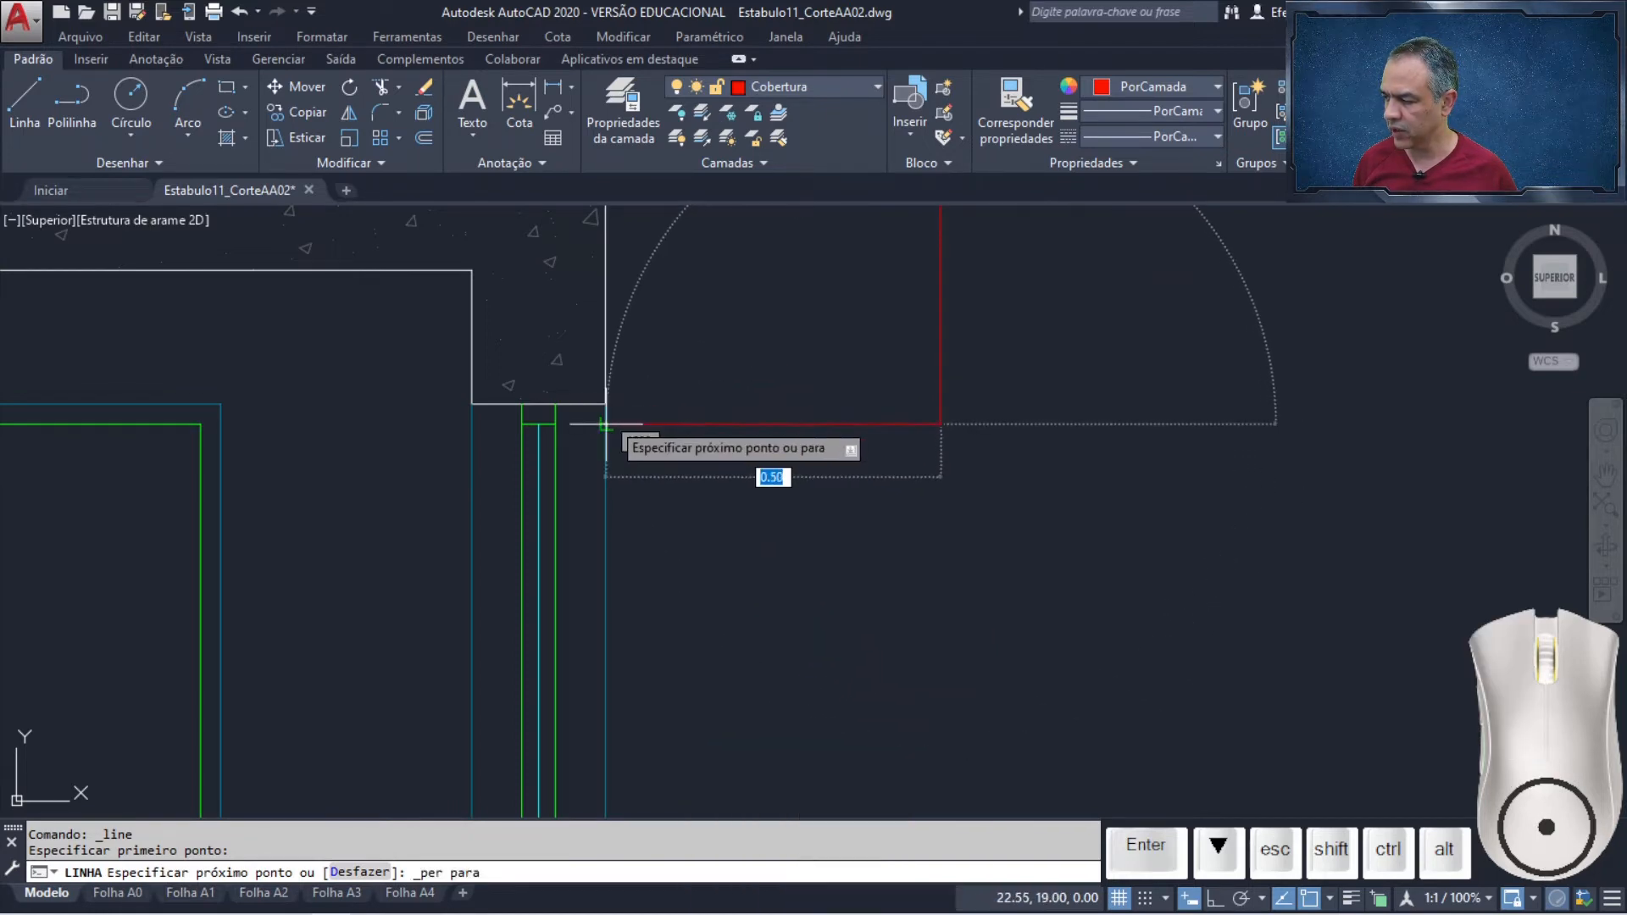
left_click(614, 399)
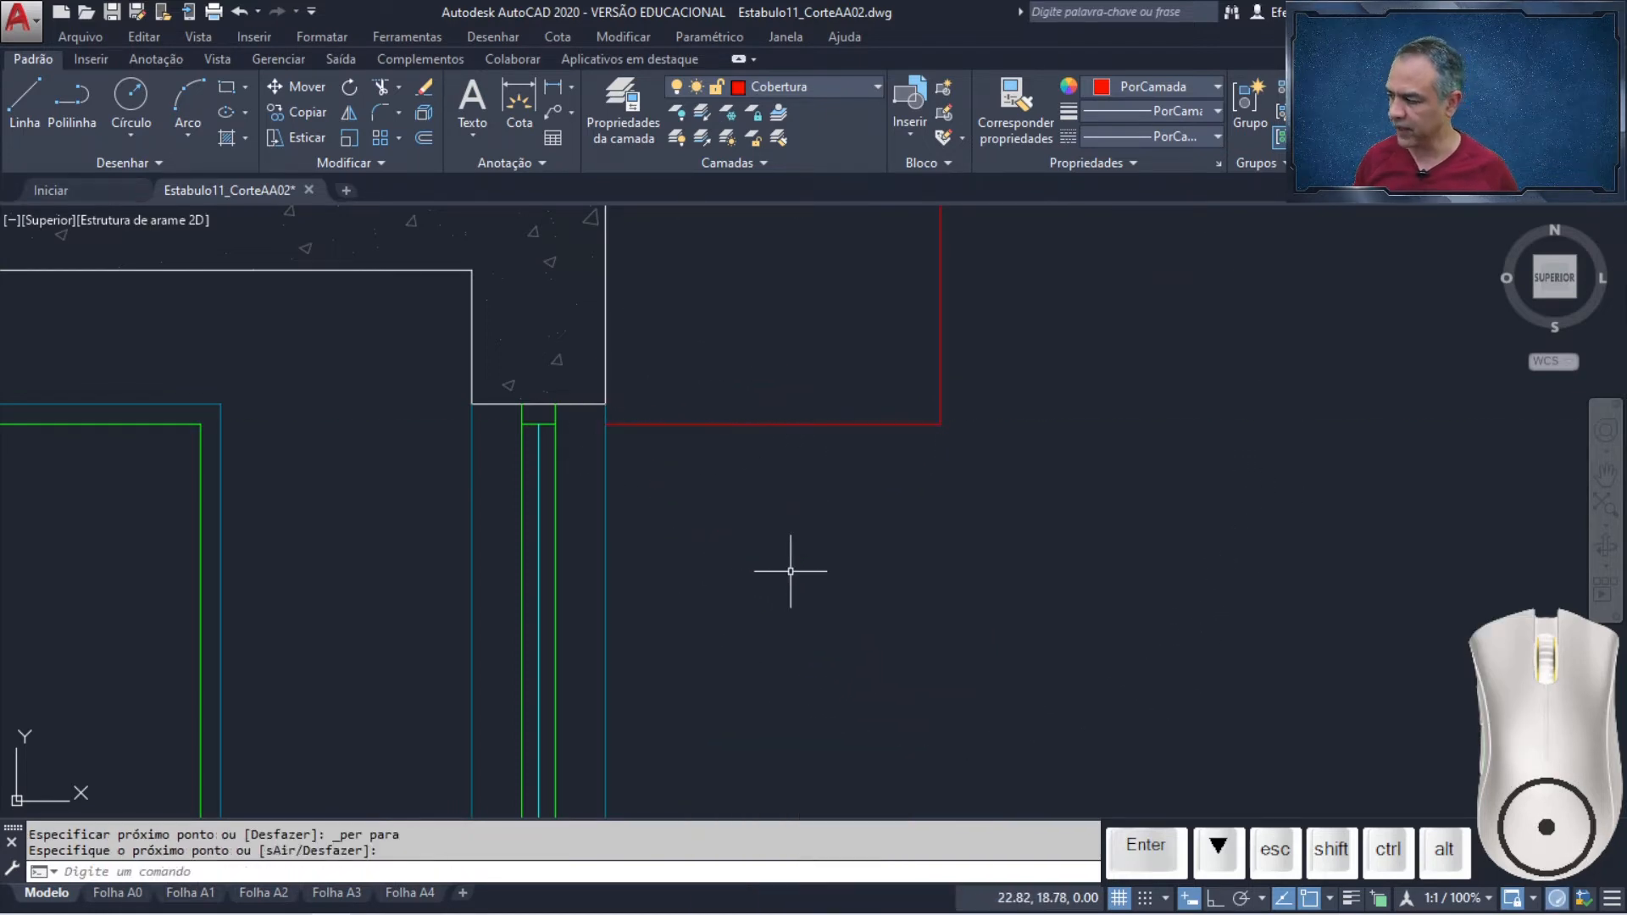
Examine the cut-wall window in the section and the window beside the Cuba inox sink in the milk room plan
scroll(842, 537, "down", 5)
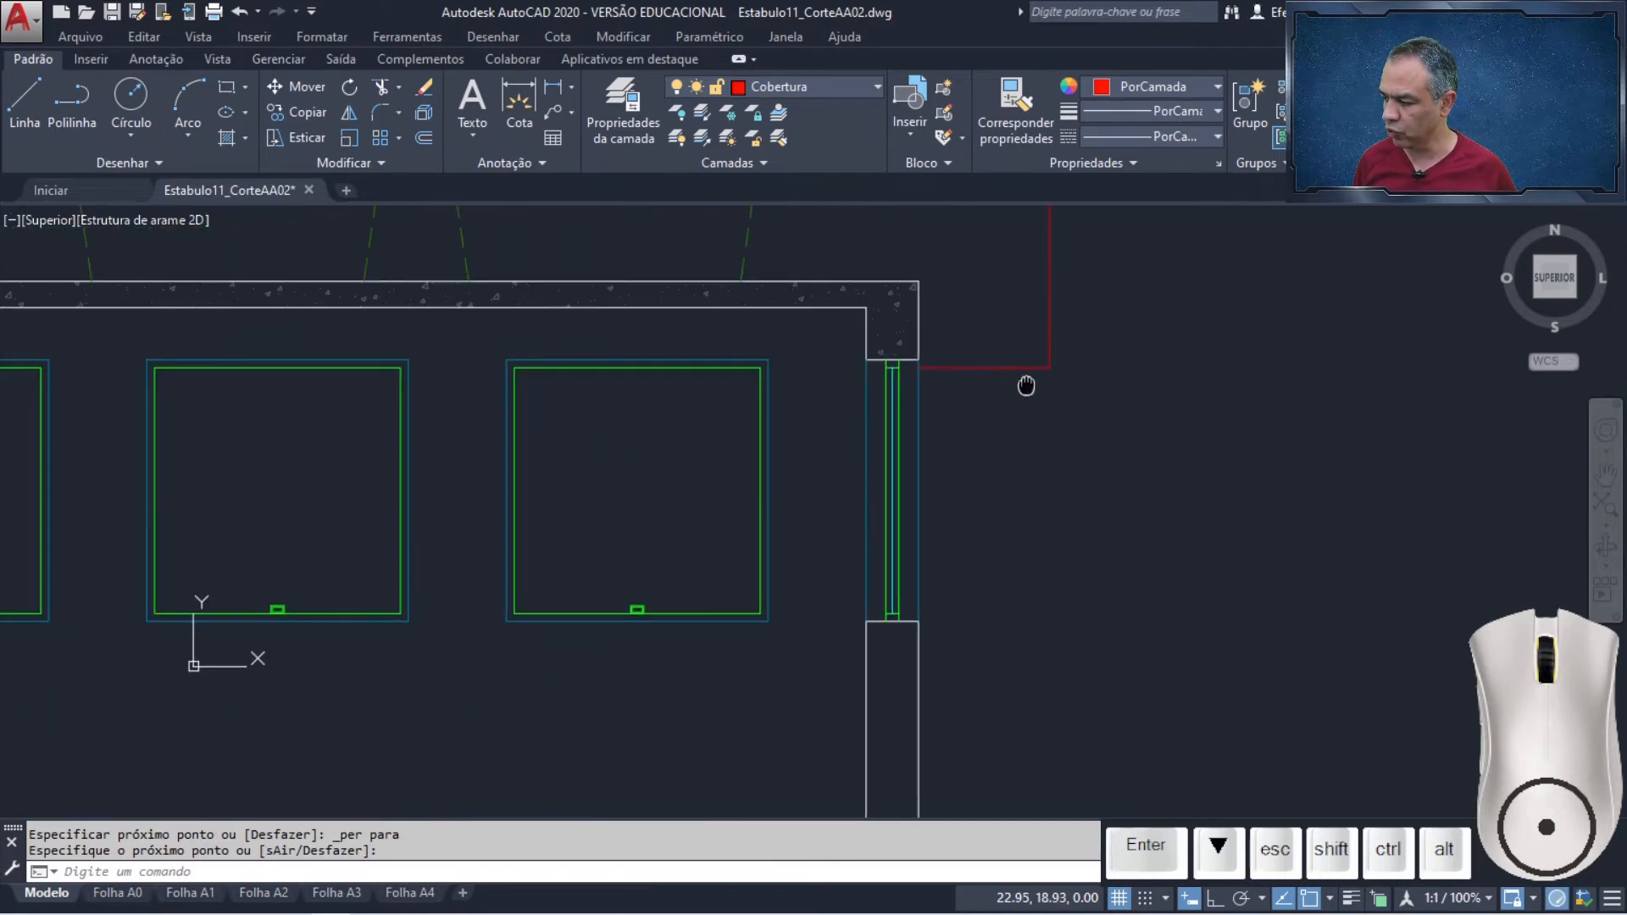
scroll(972, 616, "up", 4)
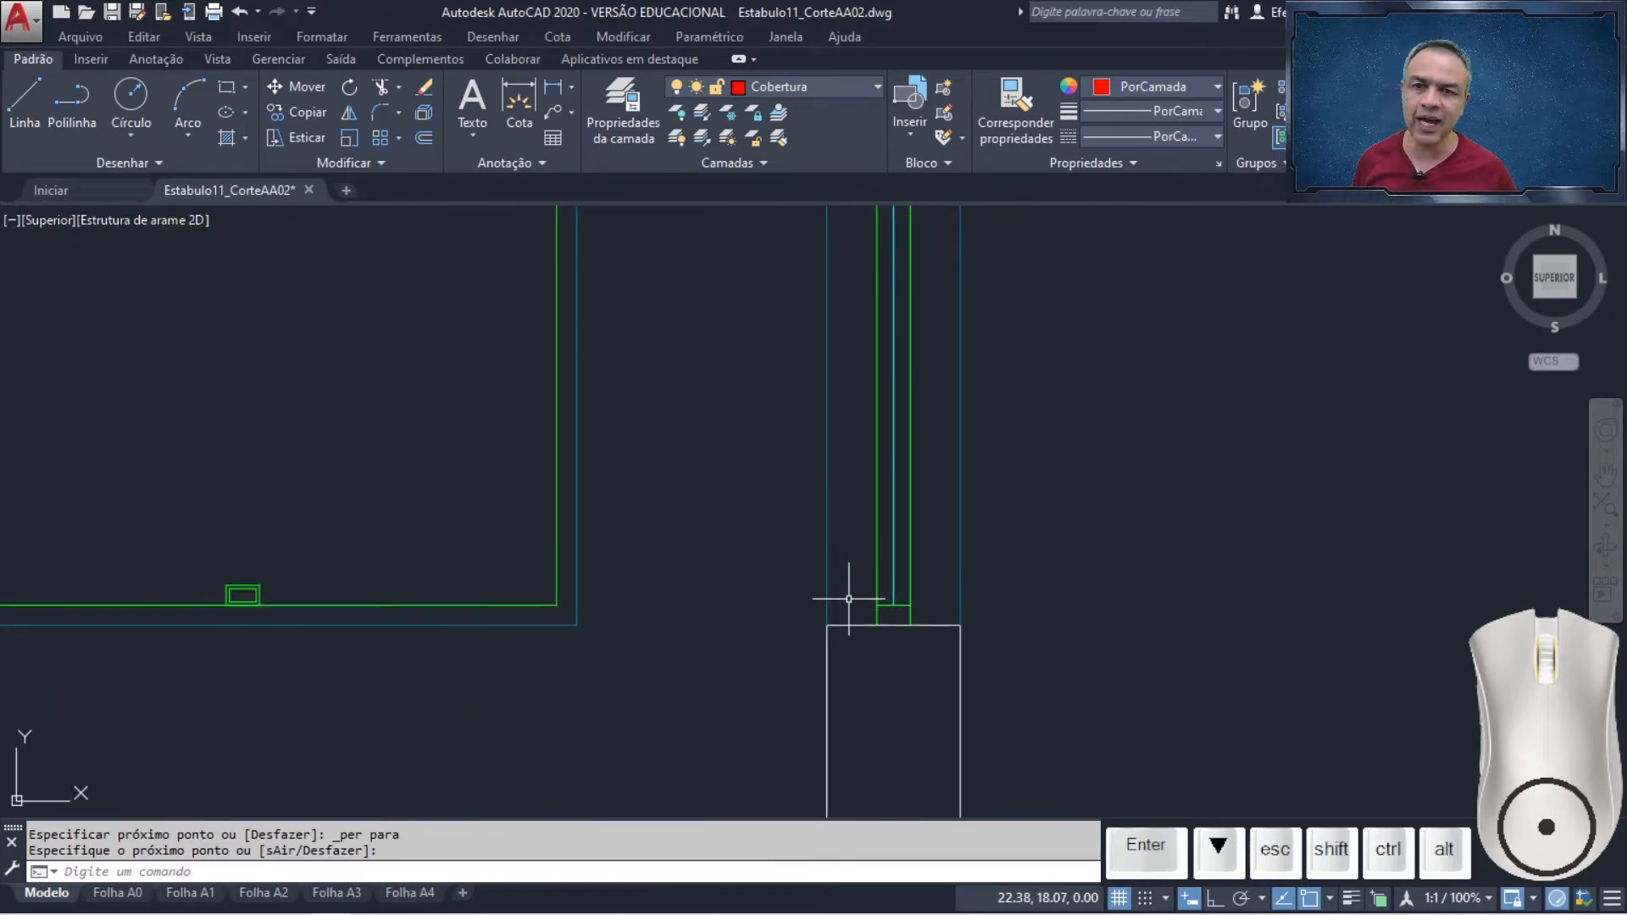
scroll(1065, 543, "down", 3)
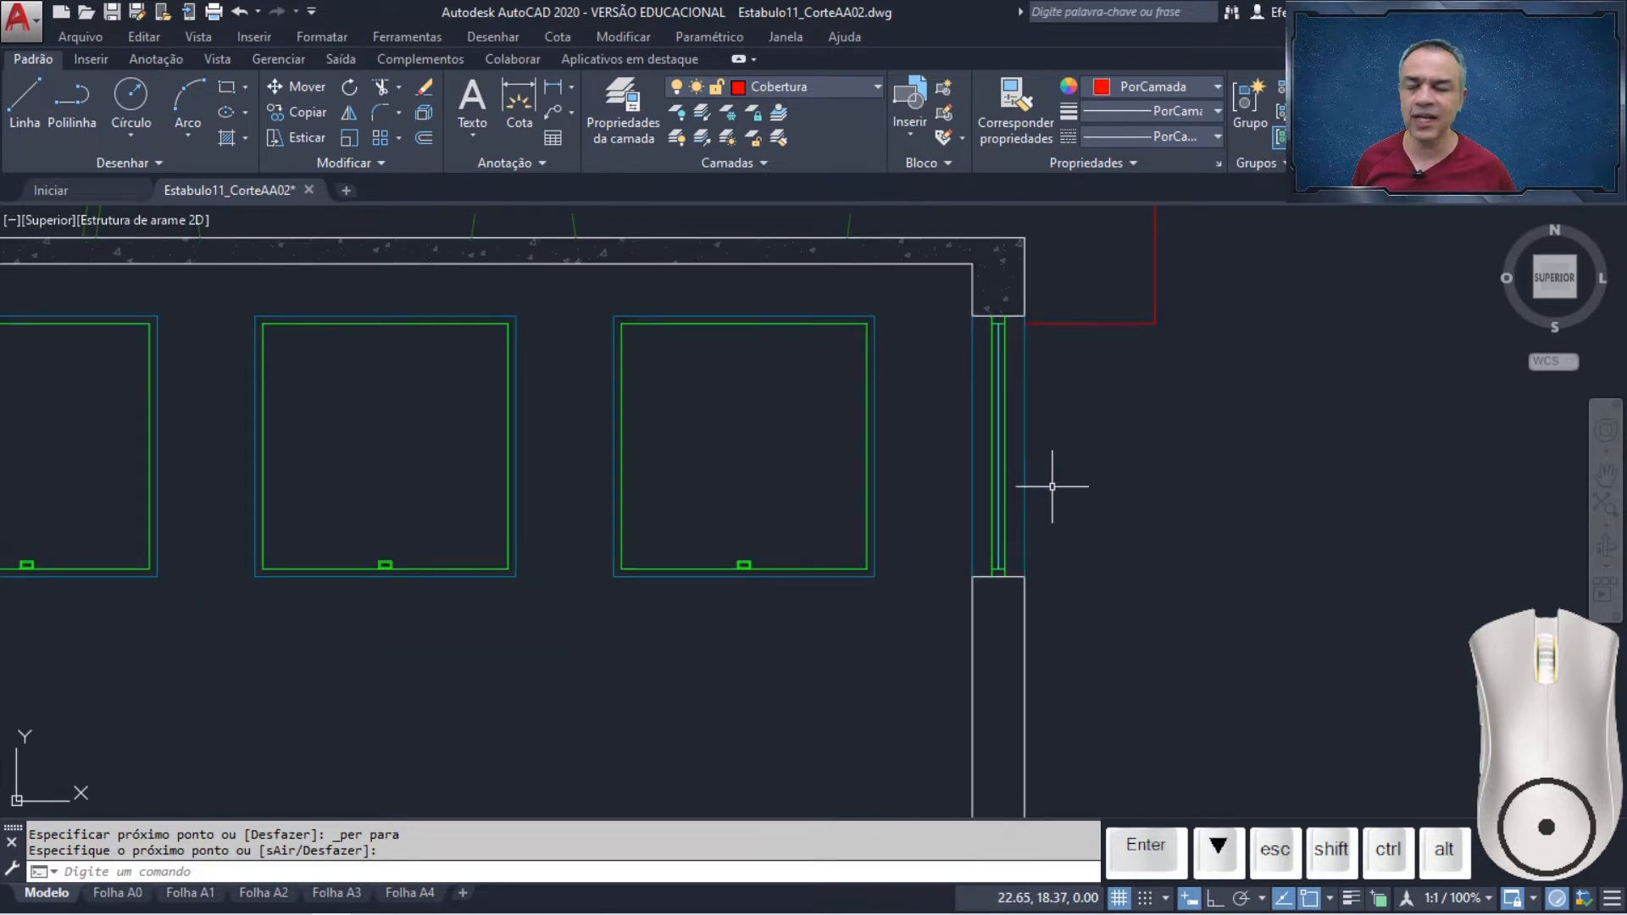
scroll(1137, 639, "down", 5)
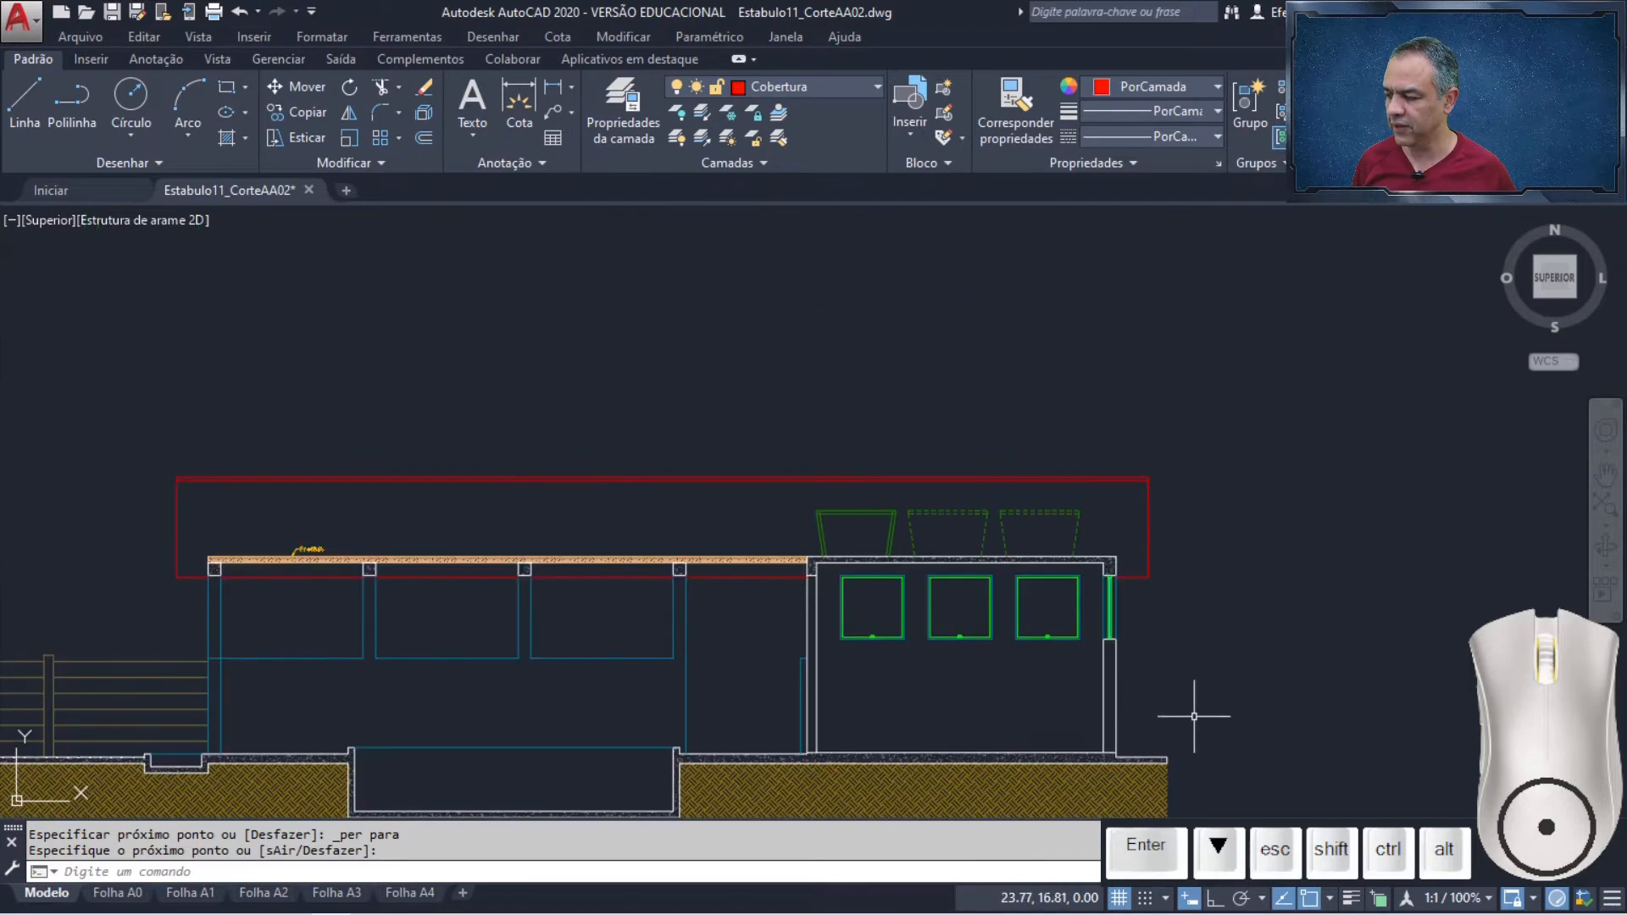
middle_click_drag(1160, 616, 1028, 161)
scroll(1162, 606, "up", 10)
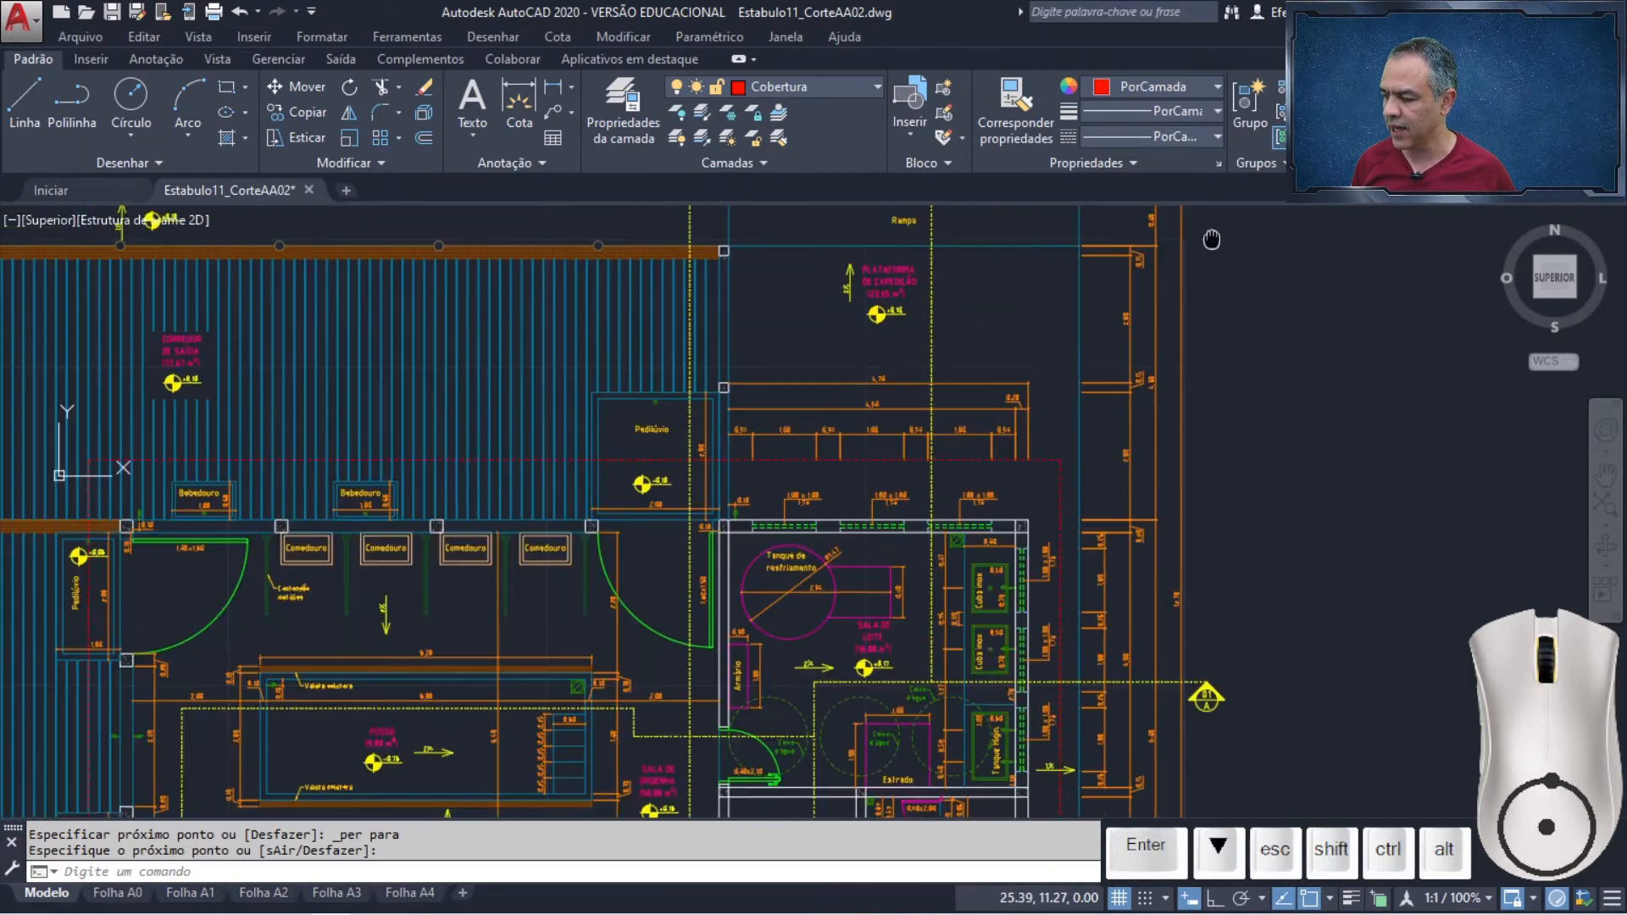
middle_click_drag(1016, 514, 1045, 697)
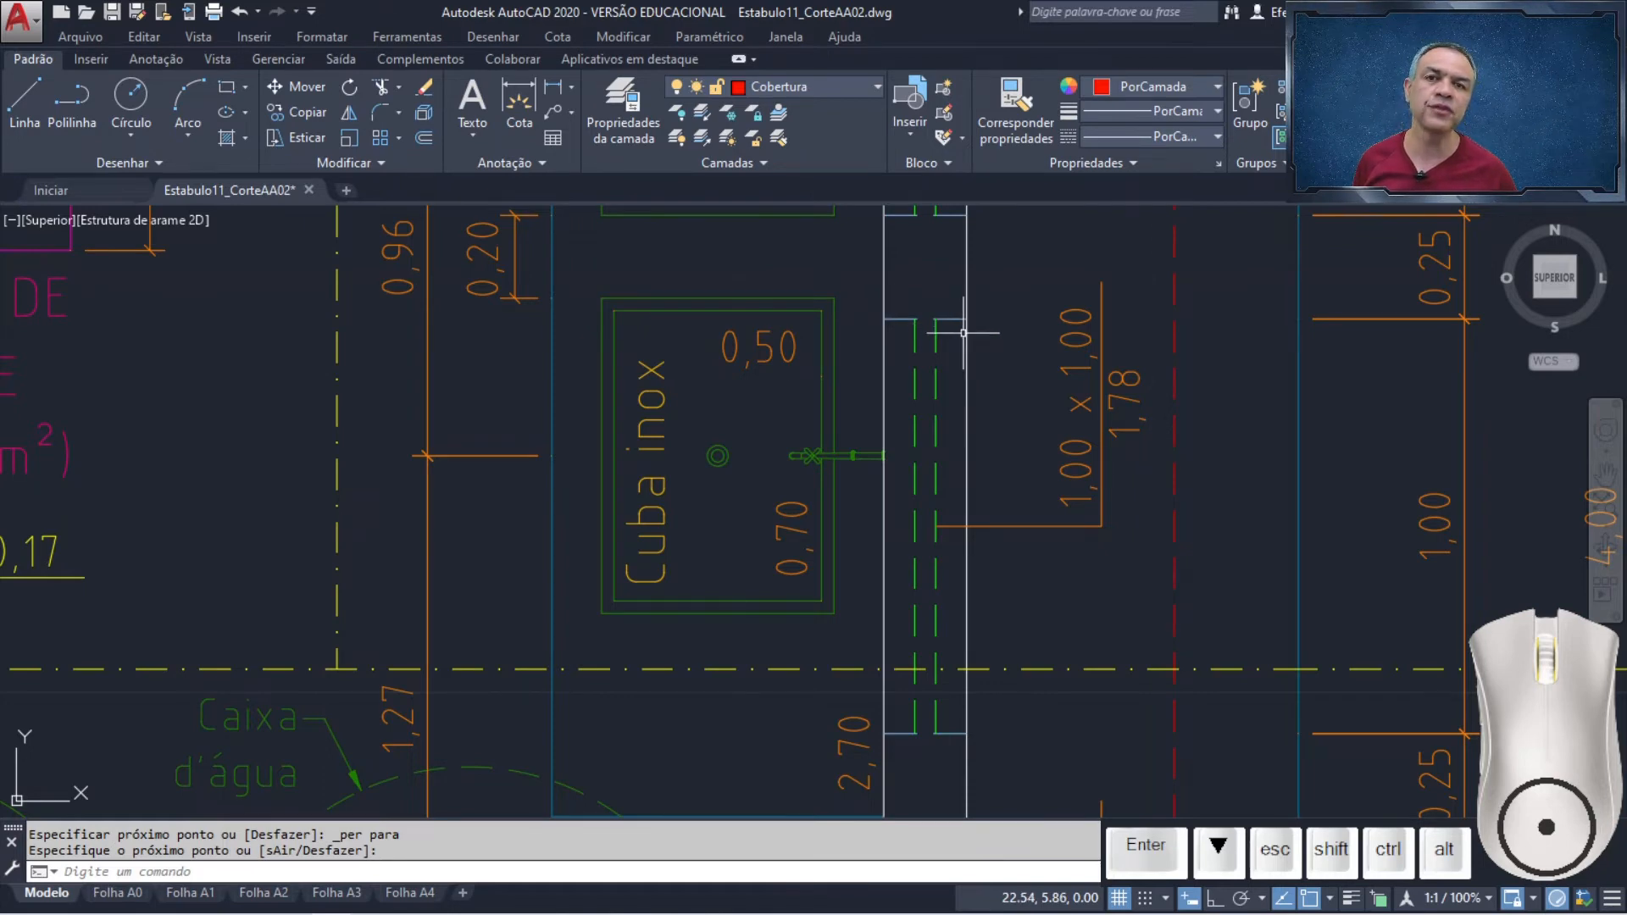
Check the cut wall and window with lineweights shown, and examine the milk room door crossed by the section line in the plan
scroll(1013, 429, "down", 6)
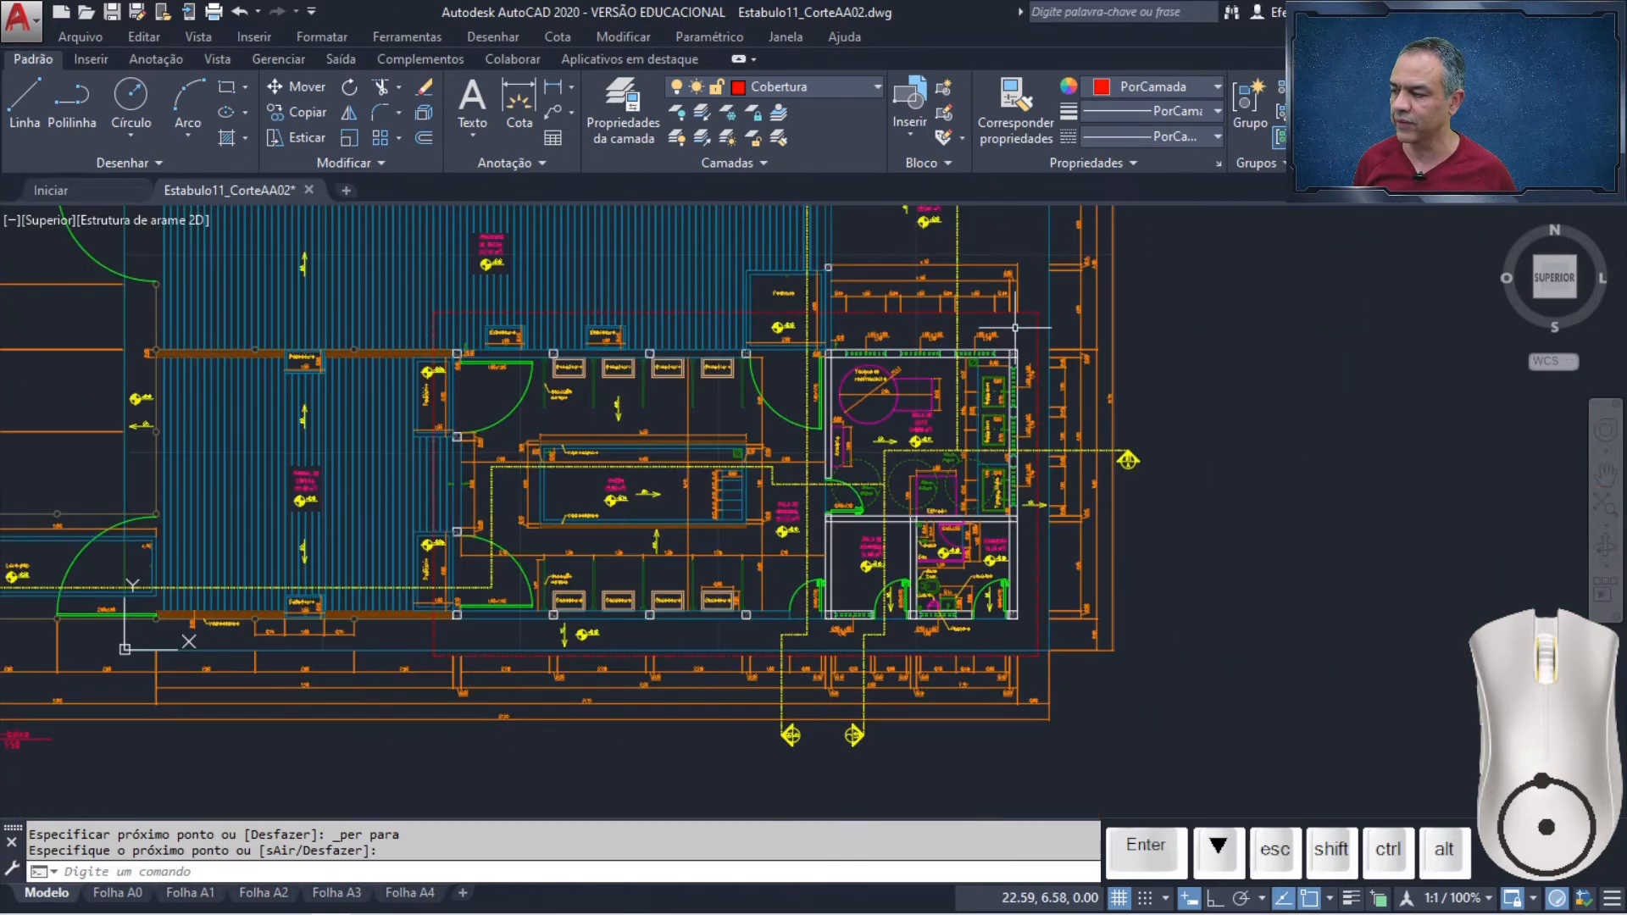
scroll(990, 338, "up", 8)
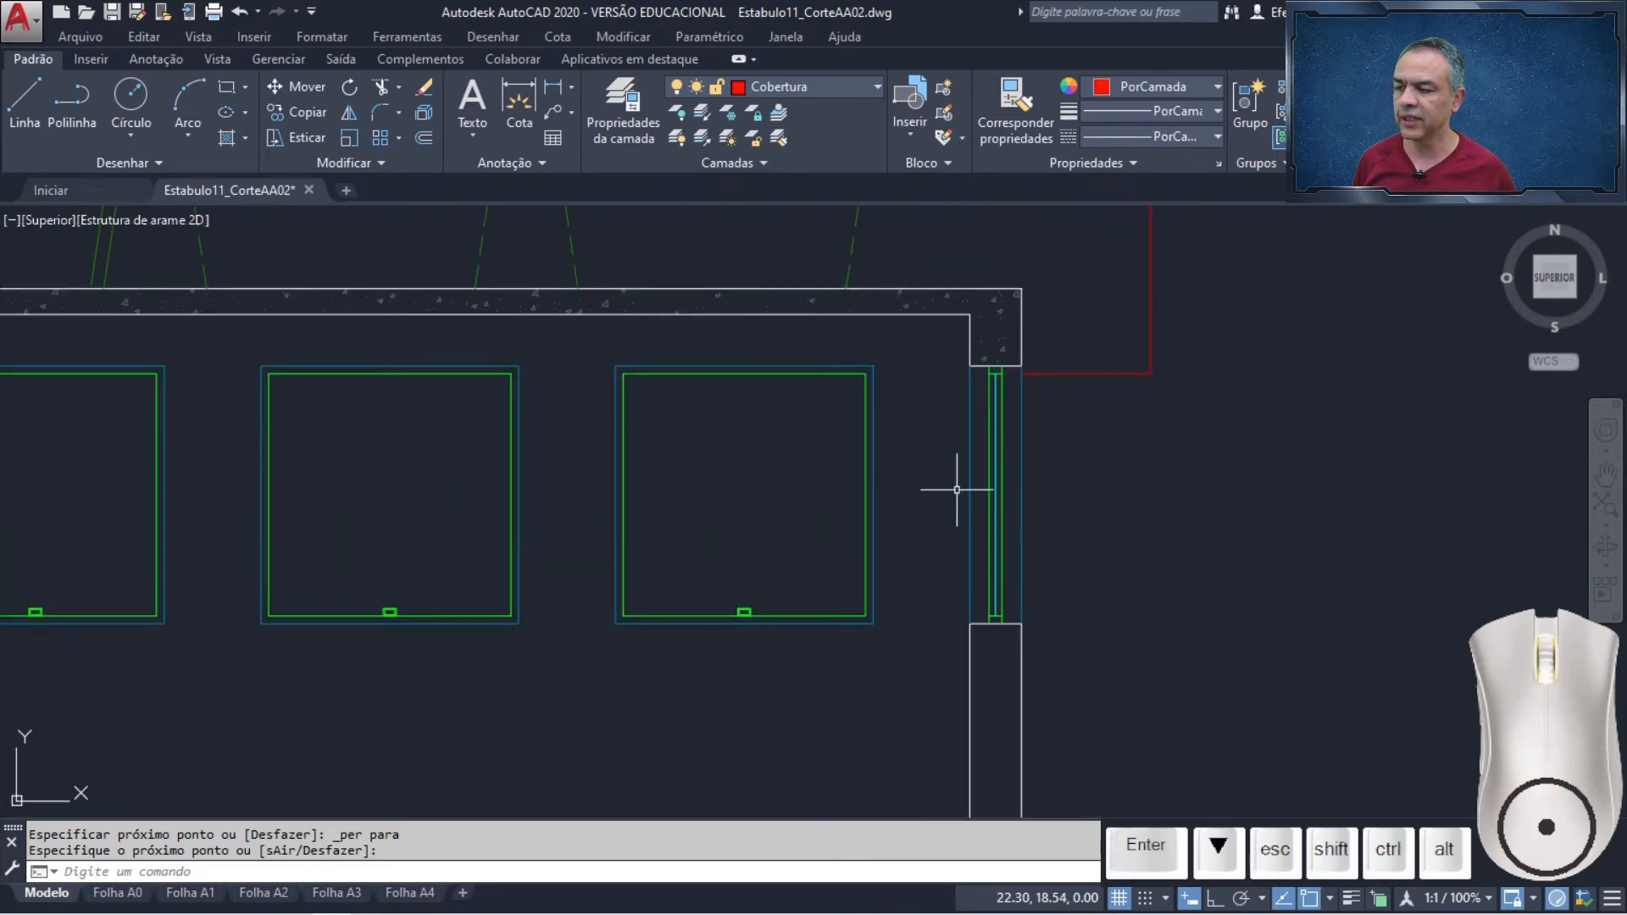
left_click(1351, 898)
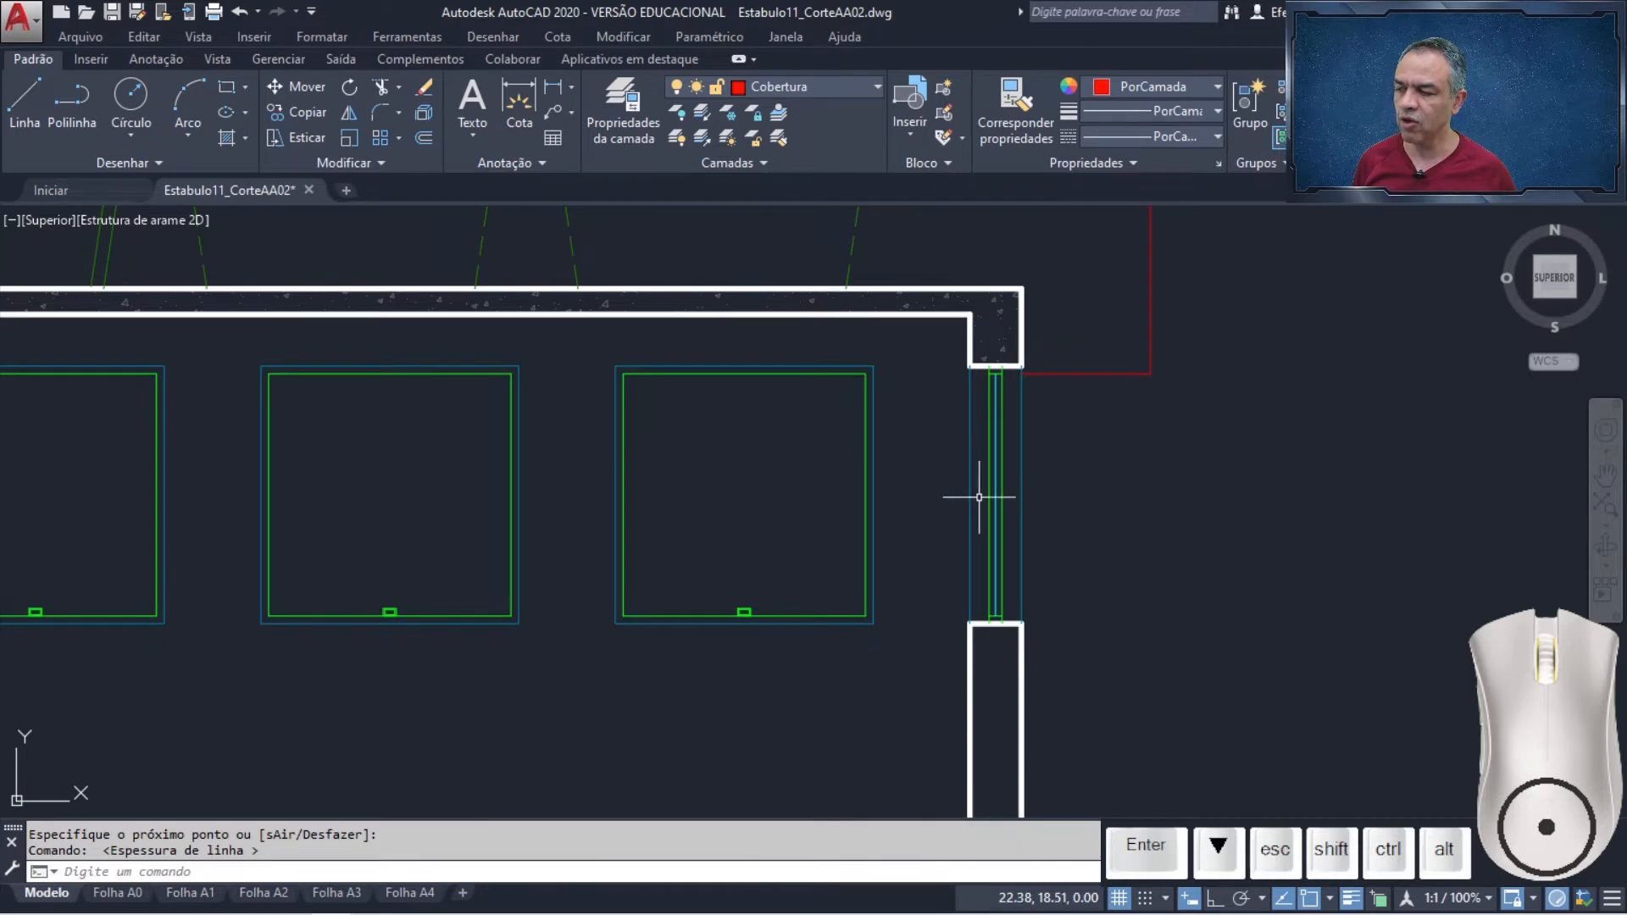
left_click(1350, 899)
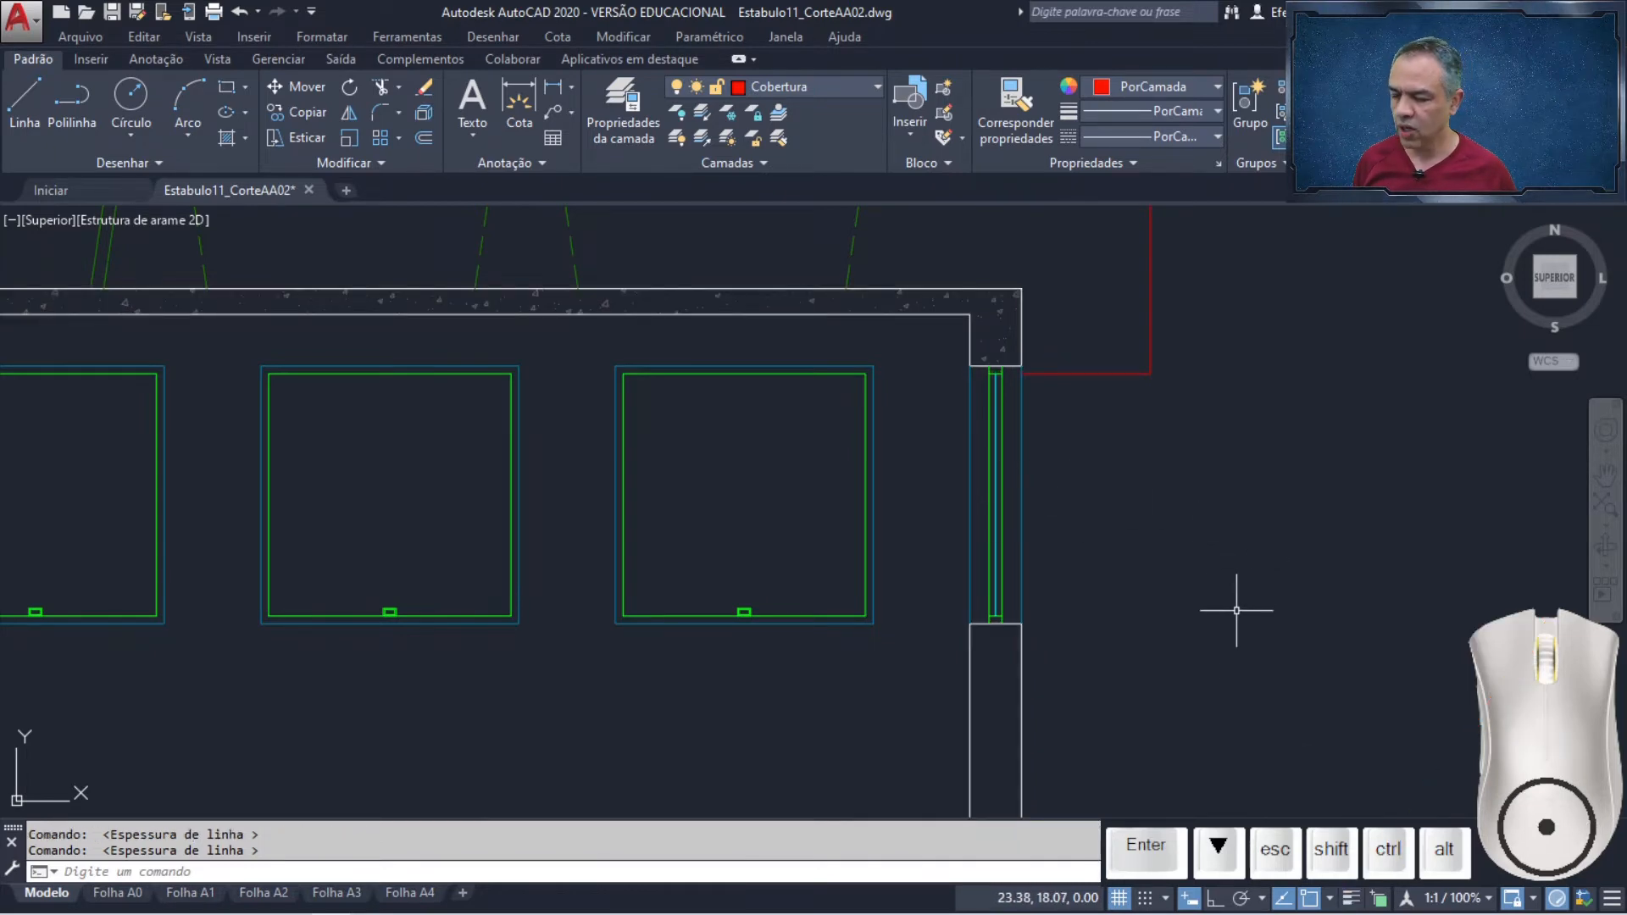
scroll(1228, 580, "down", 5)
mouse_move(1152, 559)
middle_mouse_down()
mouse_move(1111, 501)
mouse_move(1052, 166)
middle_mouse_up()
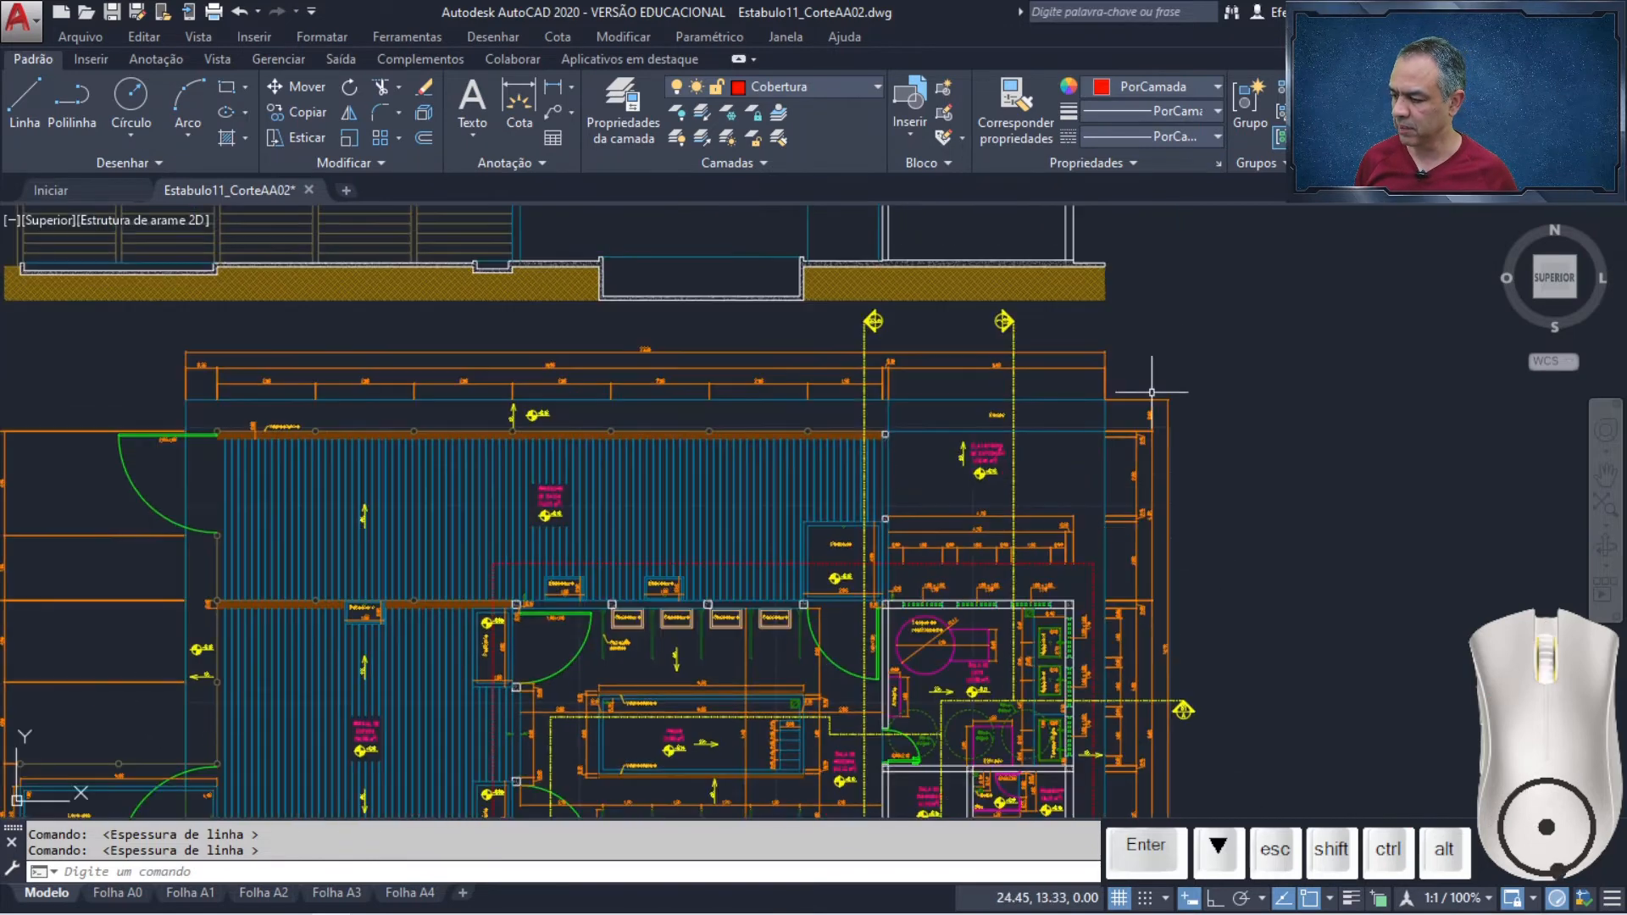
scroll(1039, 359, "up", 4)
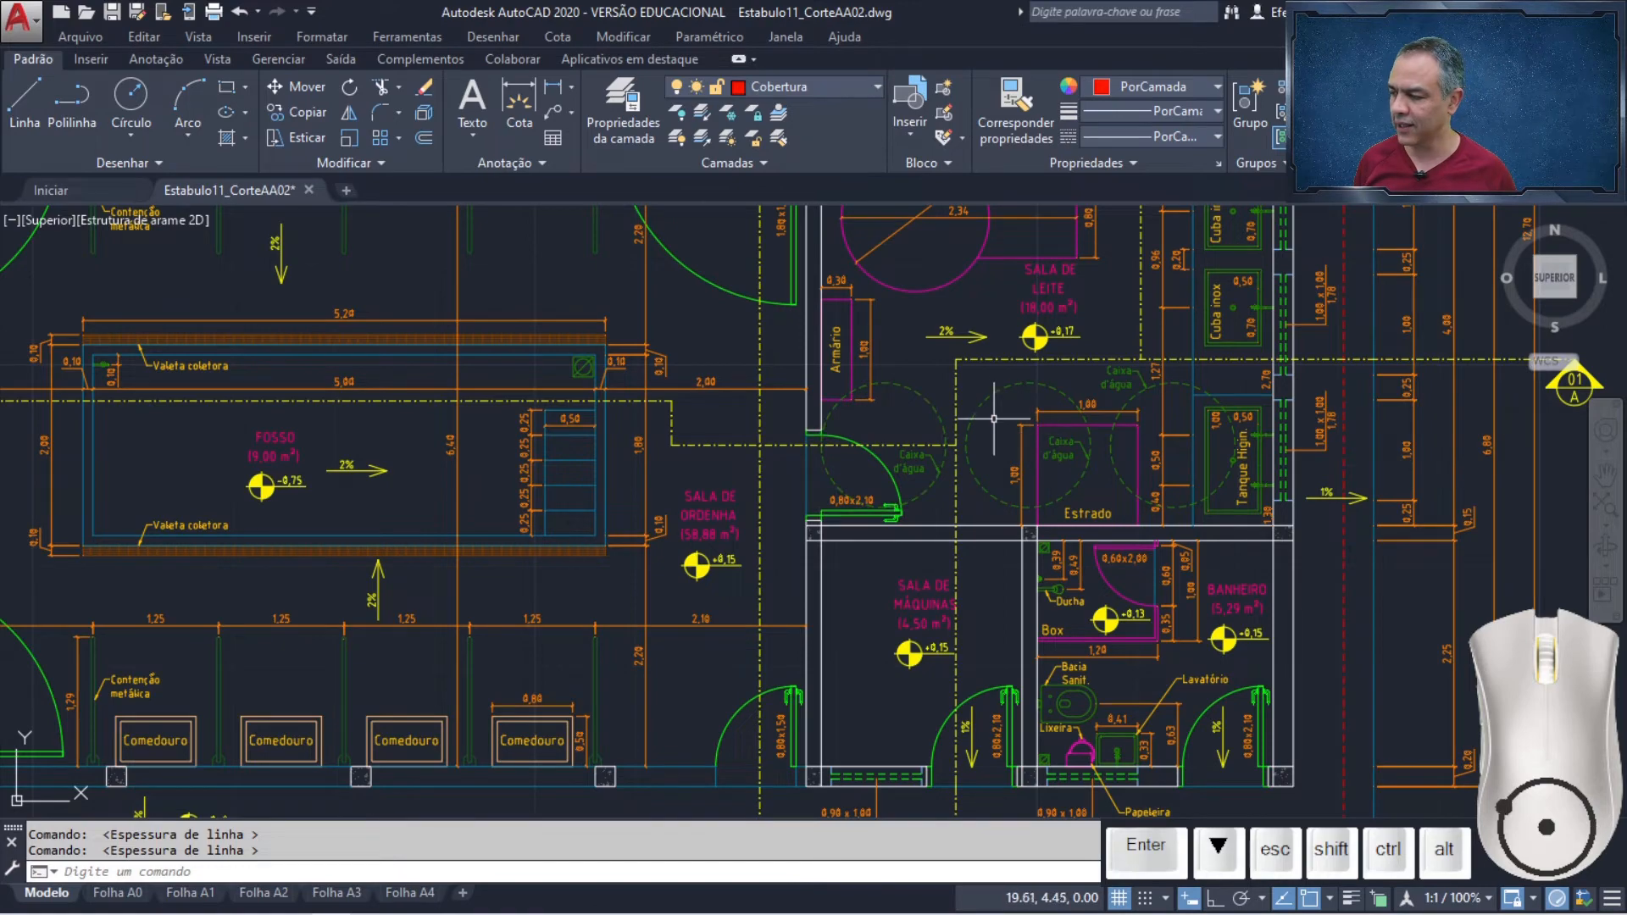
scroll(963, 392, "down", 3)
middle_click_drag(957, 283, 966, 846)
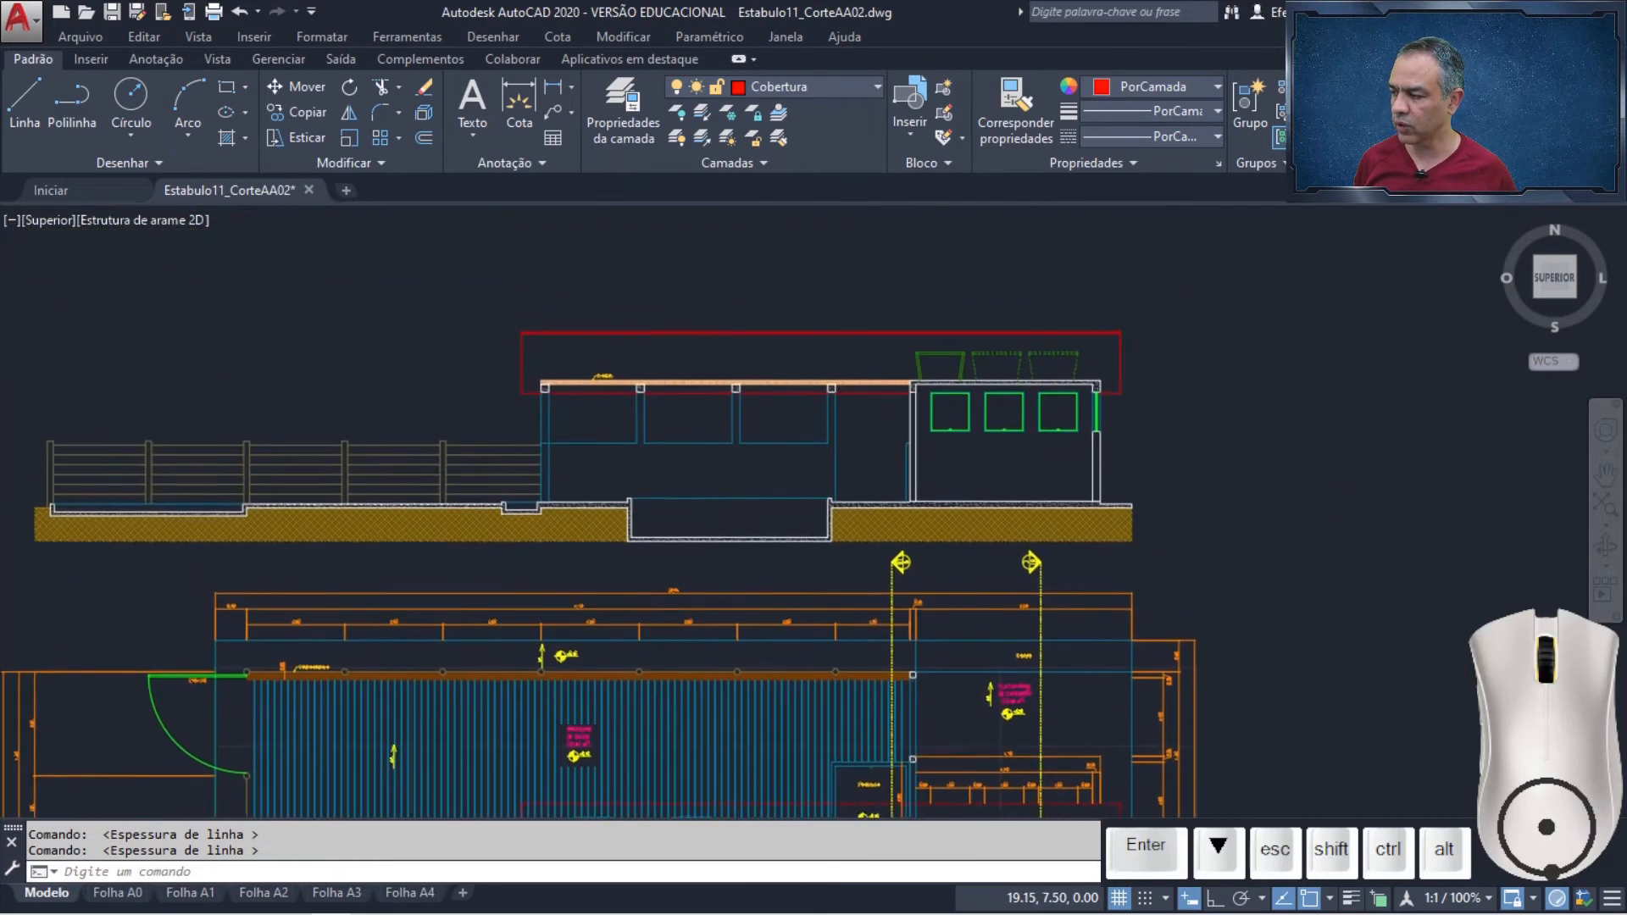
Offset the milk room floor line 2.1 upward in the section to mark the door height
scroll(941, 457, "up", 5)
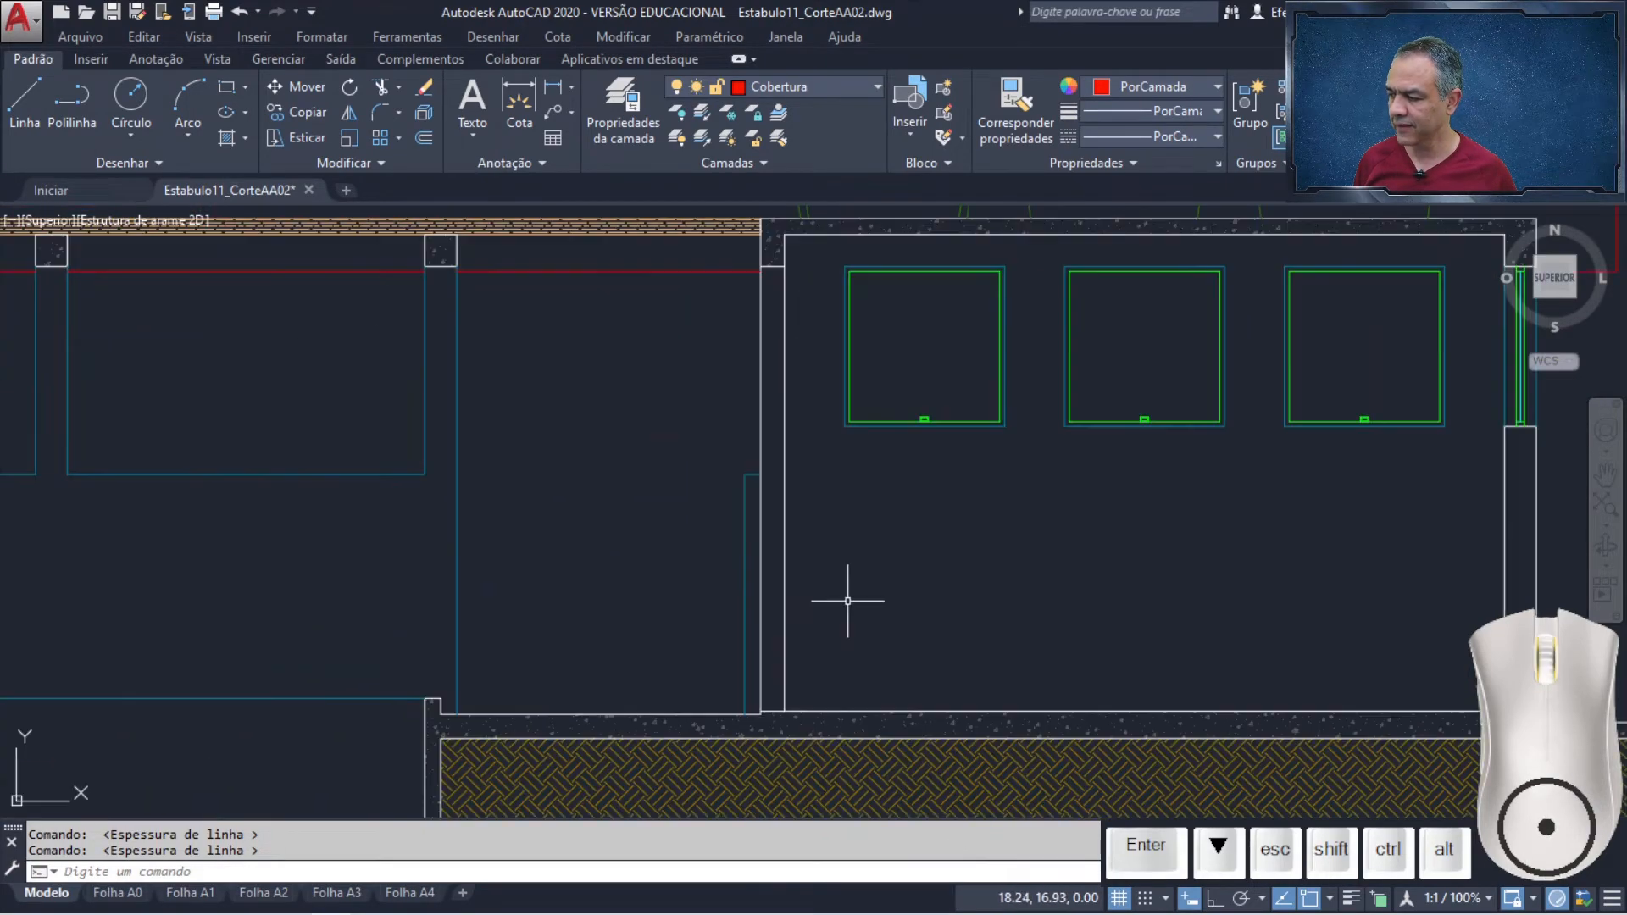
middle_click_drag(887, 572, 993, 537)
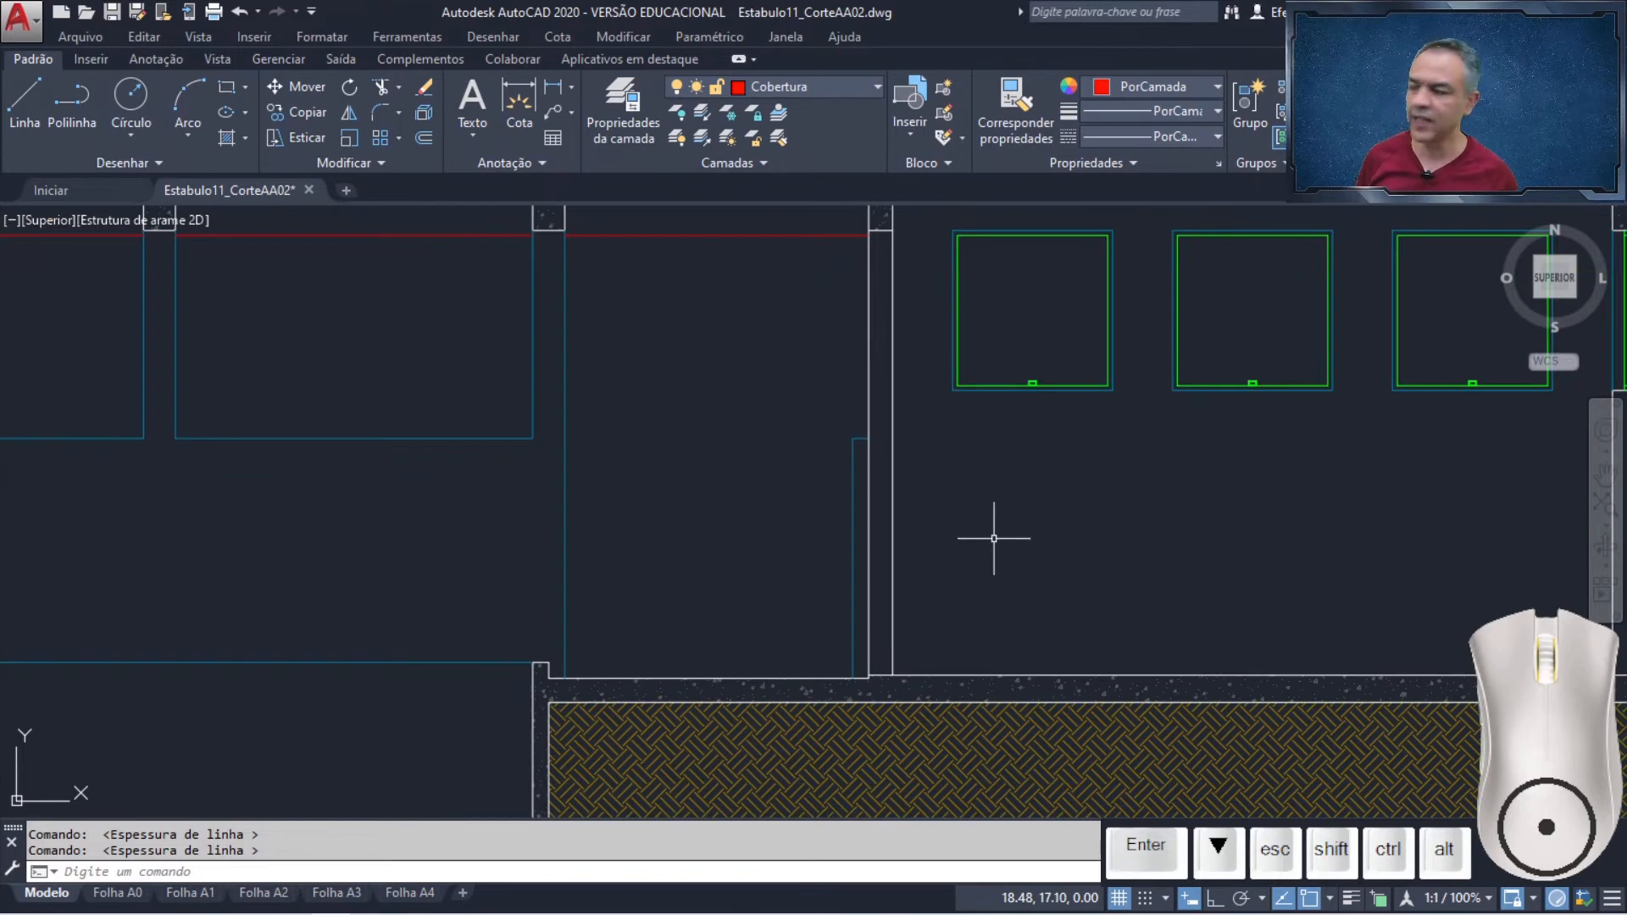
left_click(426, 137)
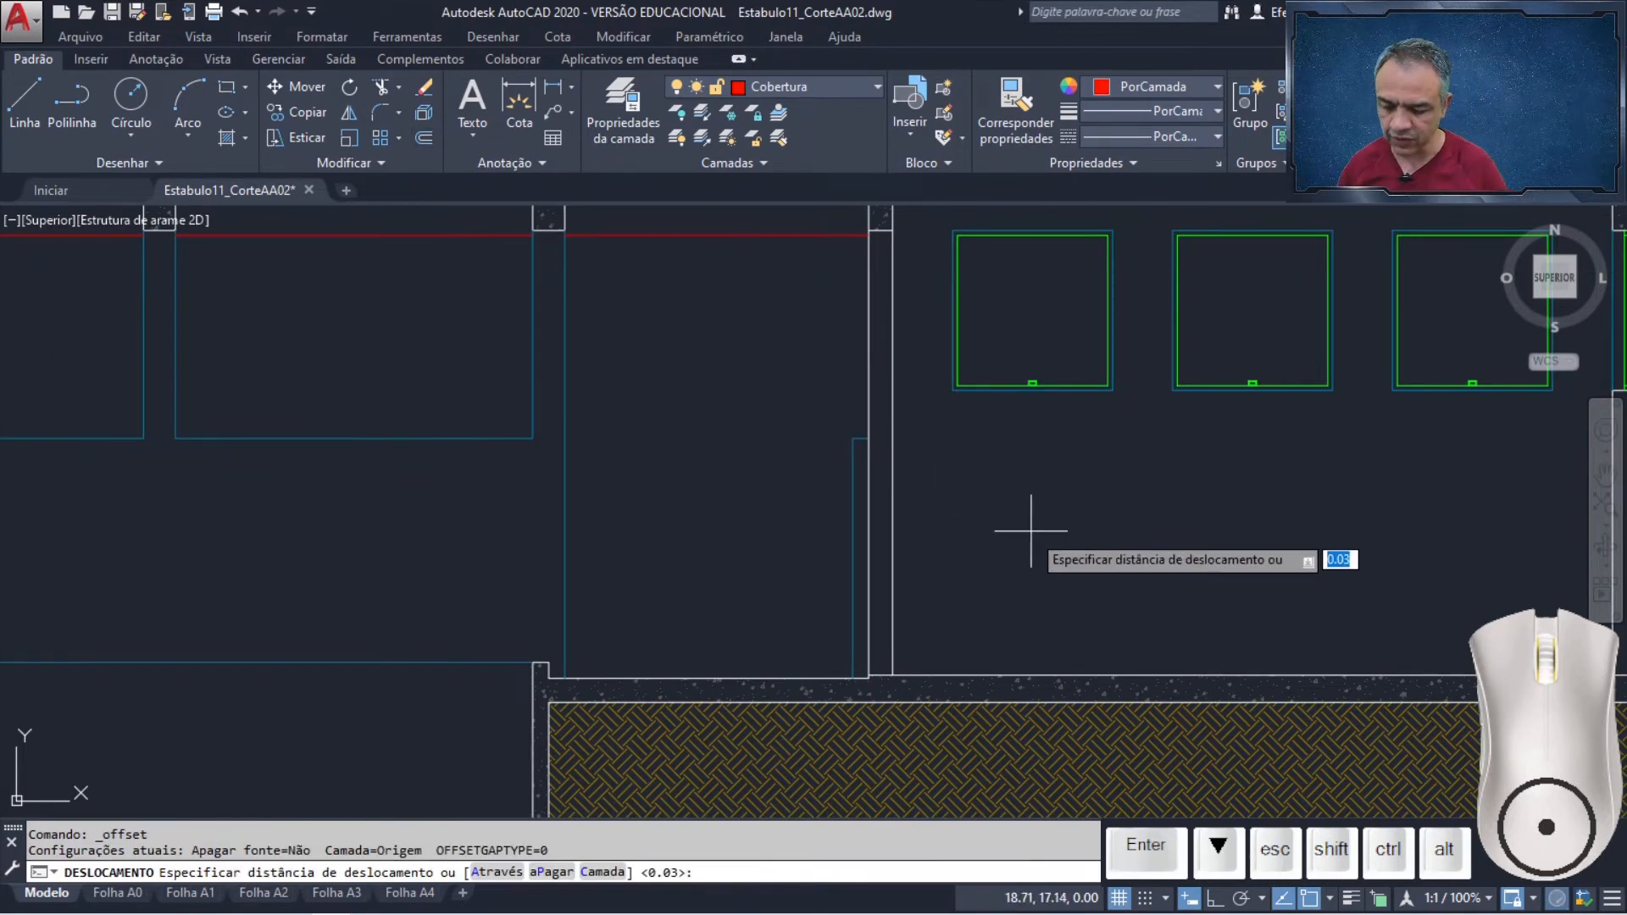
key("Return")
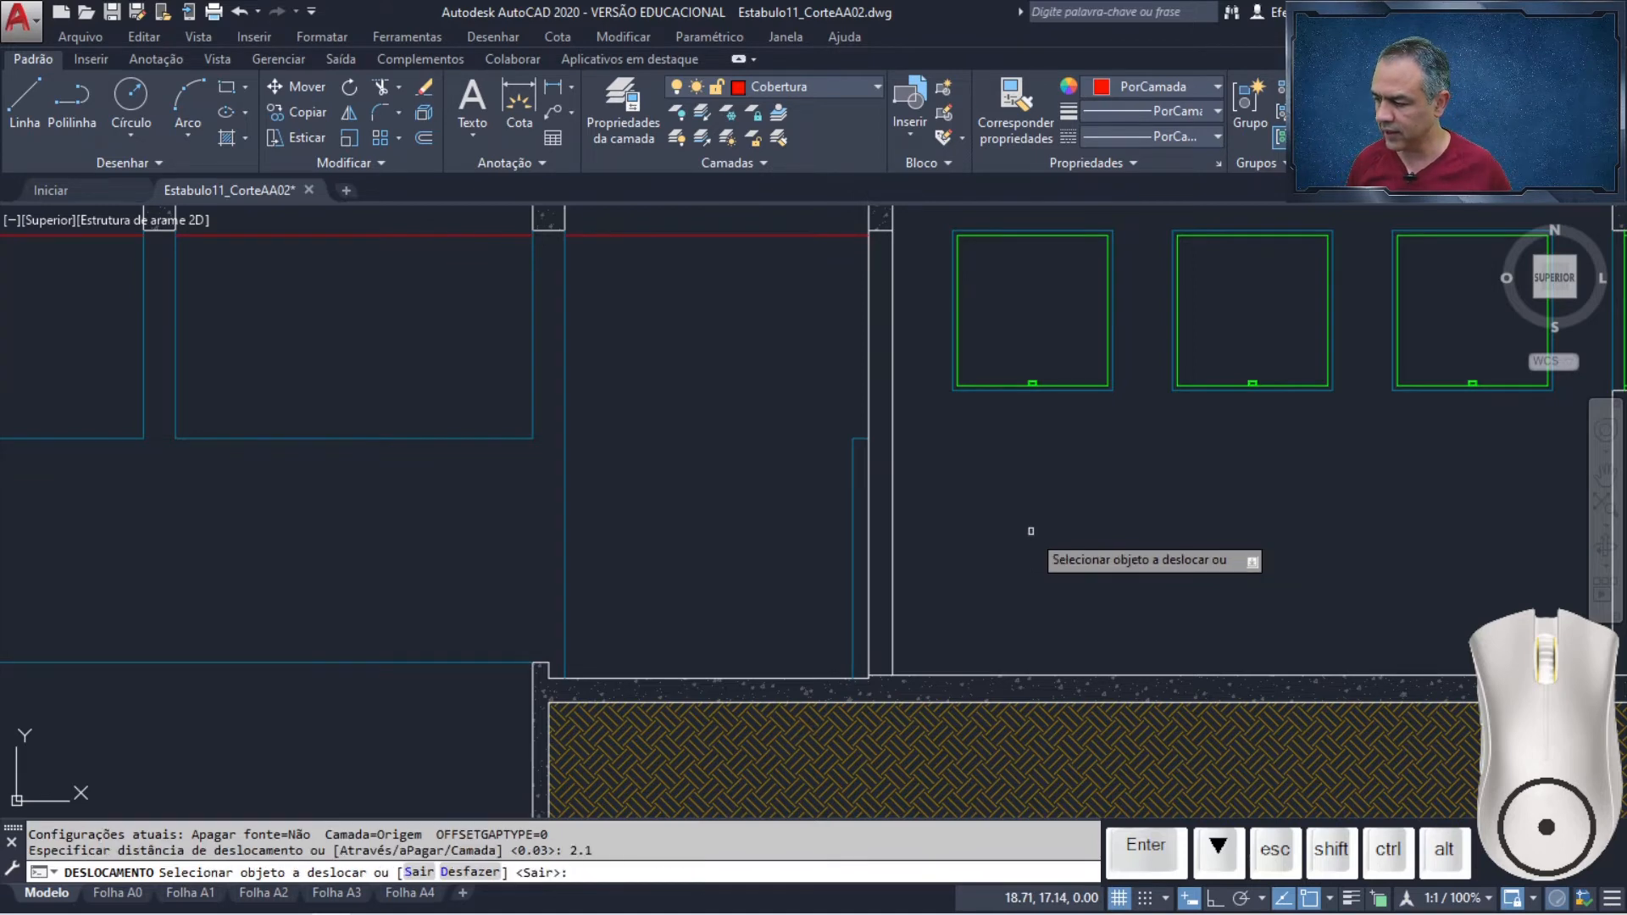
left_click(982, 675)
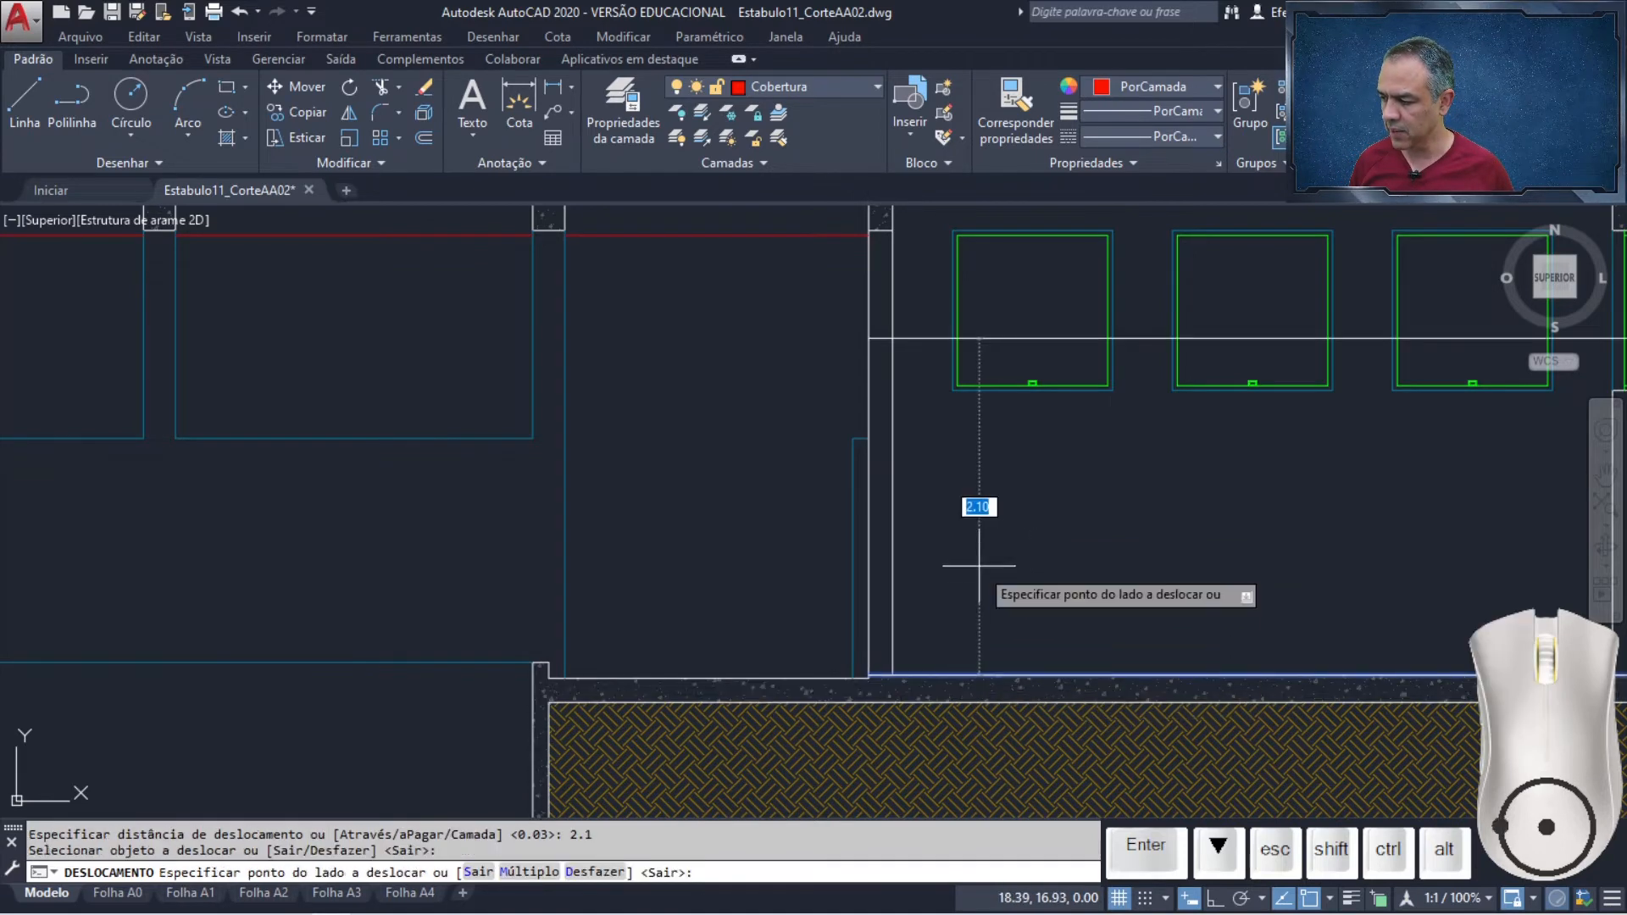
left_click(977, 566)
key("Return")
Offset the door-height line 0.05 upward to mark the top of the door frame
key("Return")
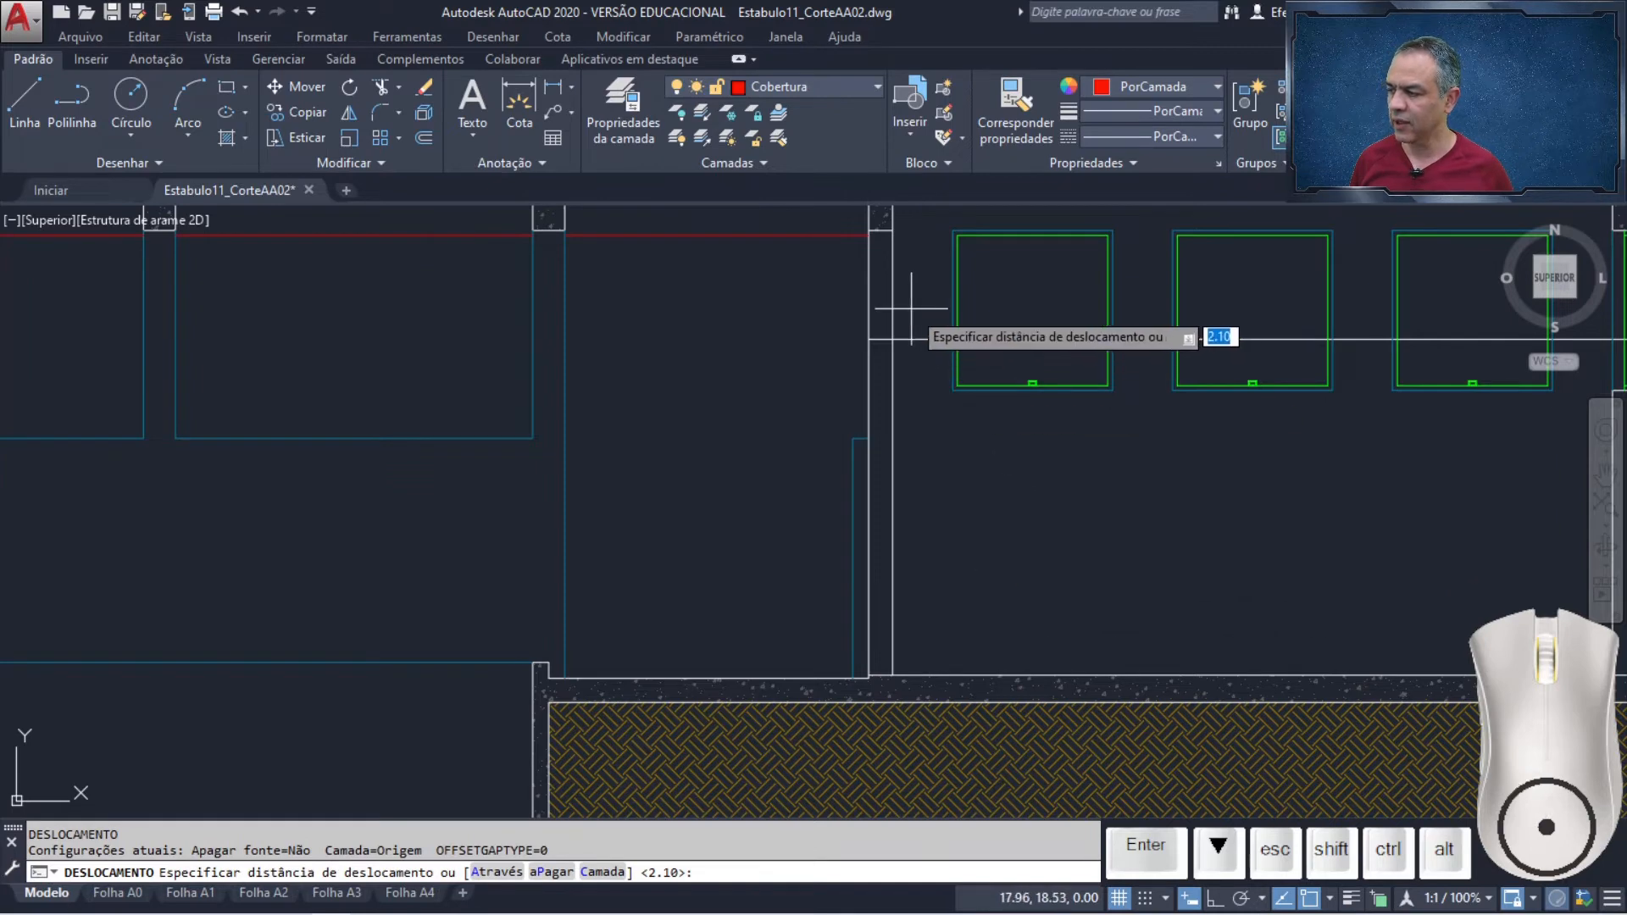
scroll(926, 309, "up", 6)
mouse_move(900, 348)
middle_mouse_down()
mouse_move(899, 379)
mouse_move(1047, 428)
middle_mouse_up()
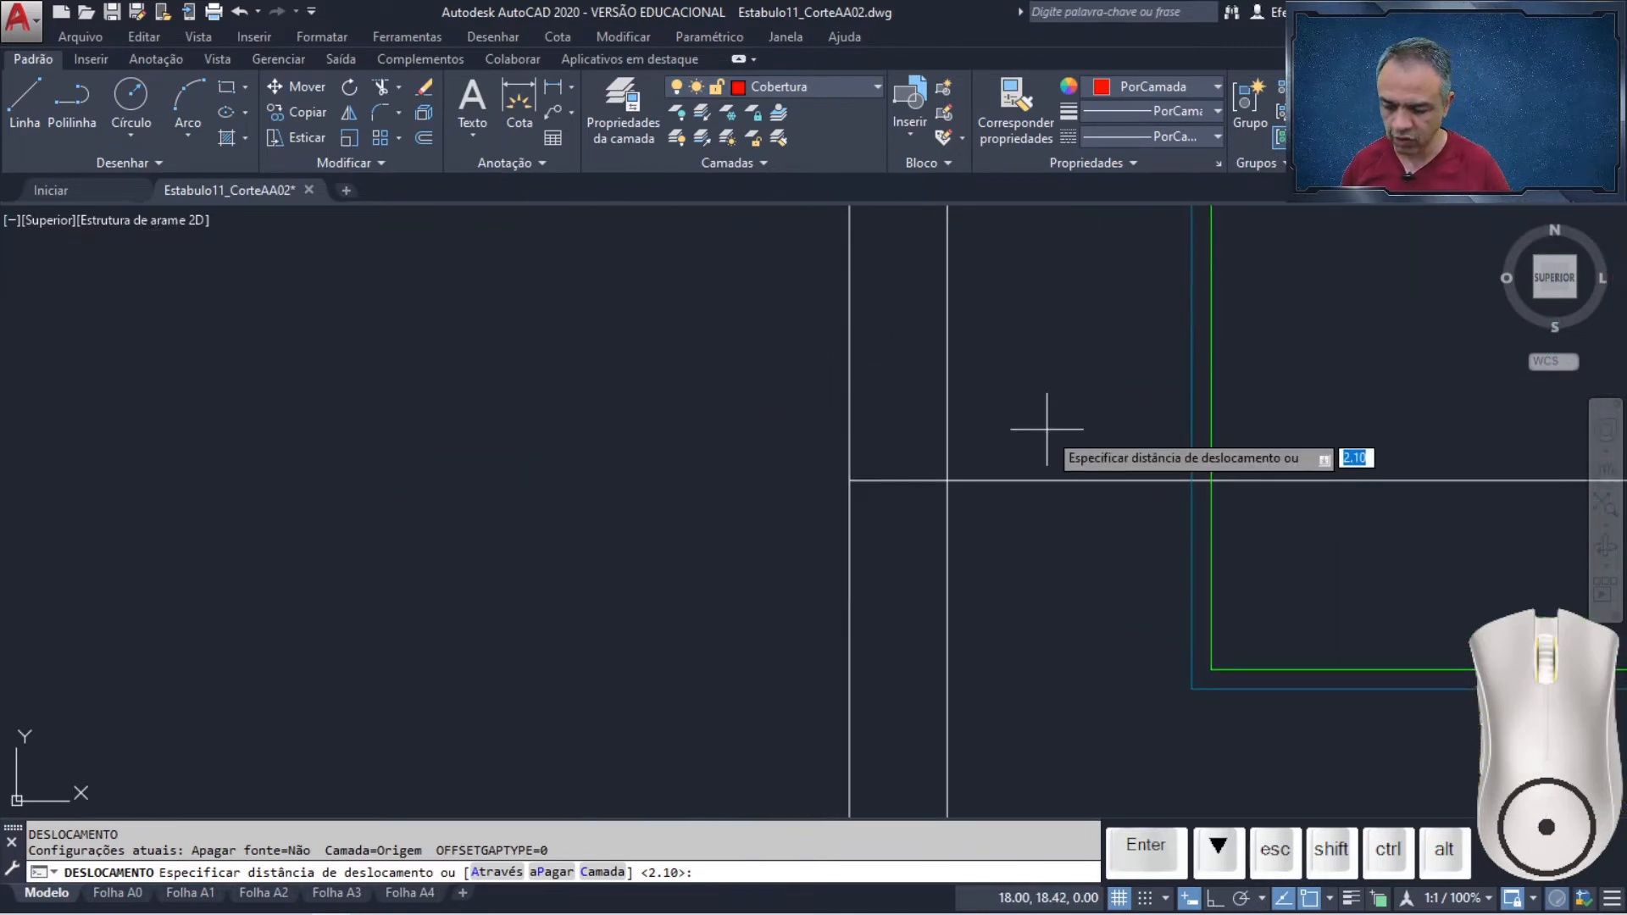
type("0.05")
key("Return")
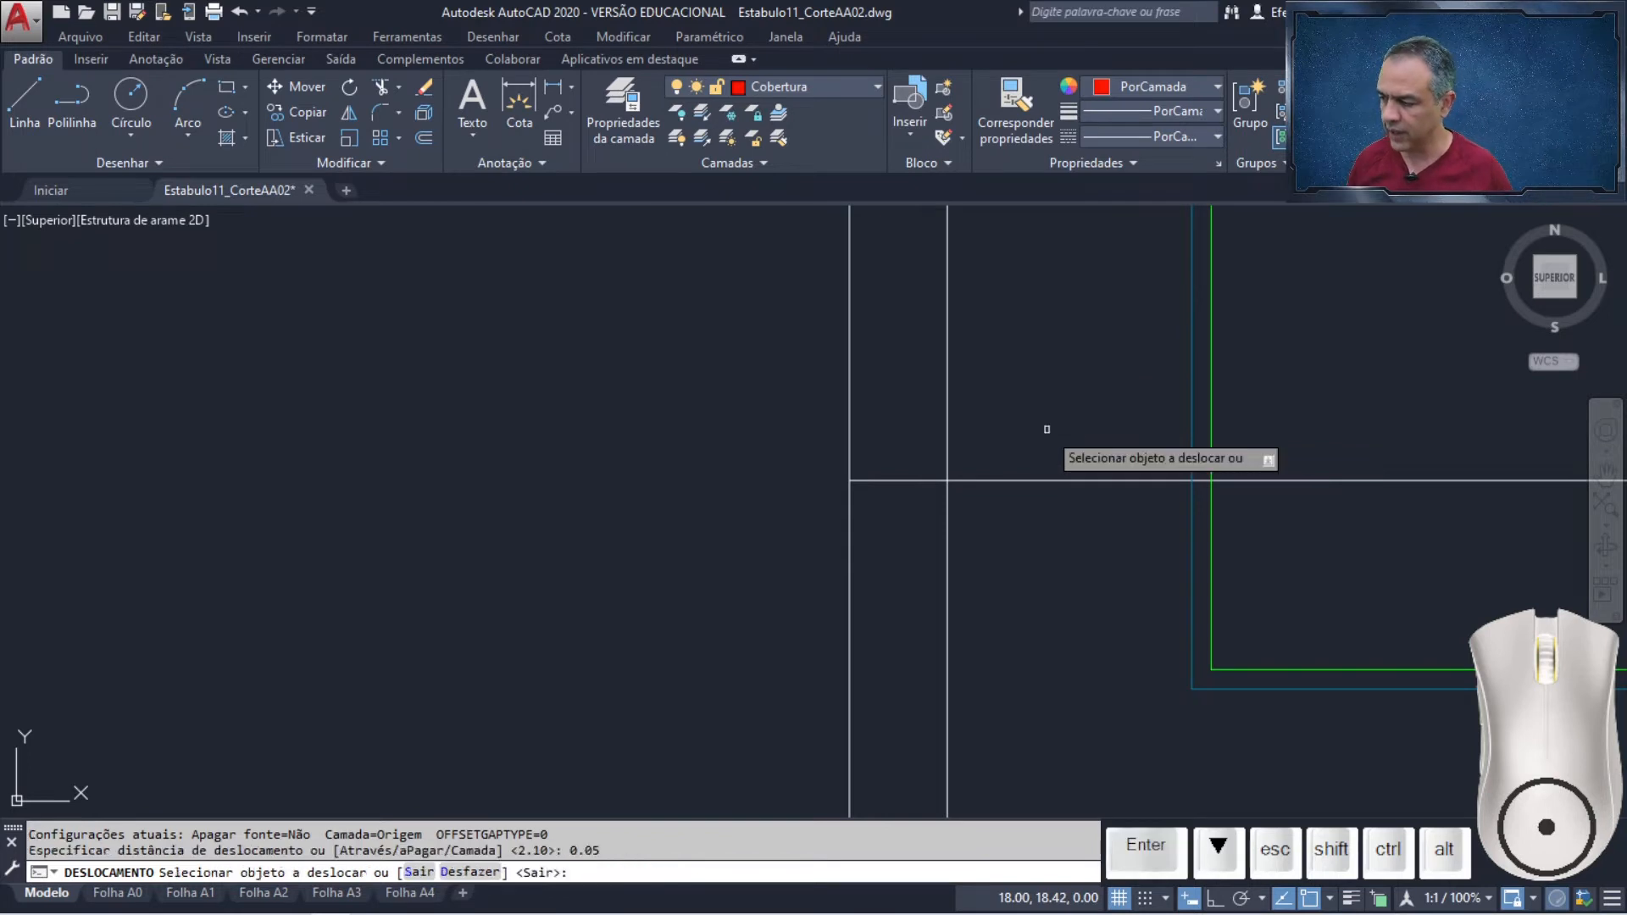
left_click(1104, 477)
left_click(1061, 389)
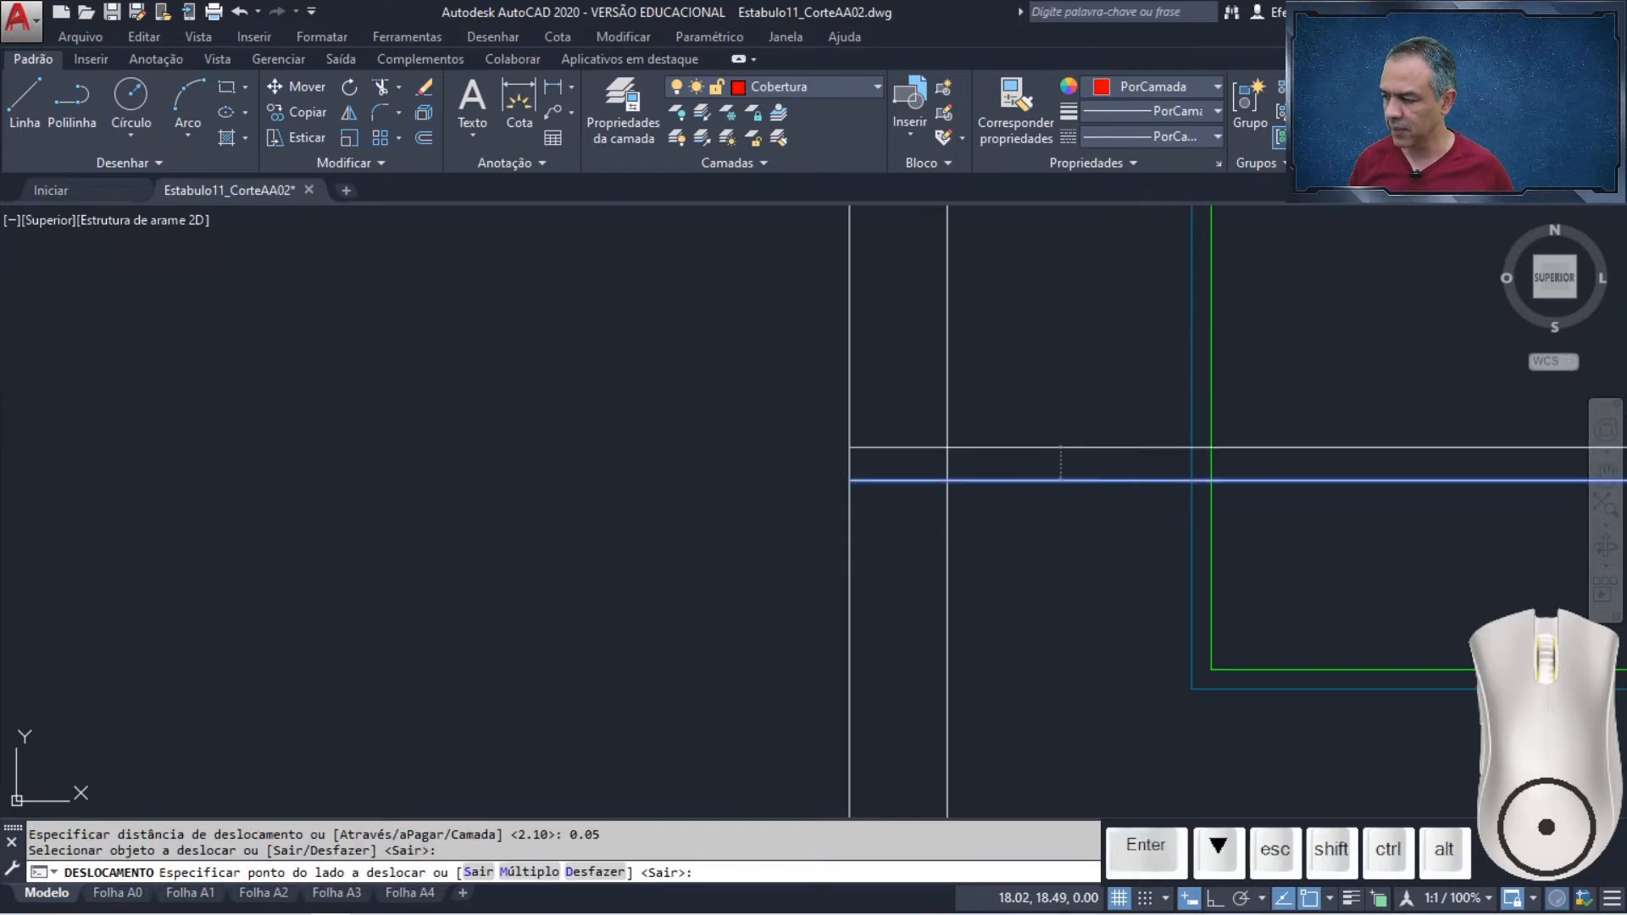
key("Return")
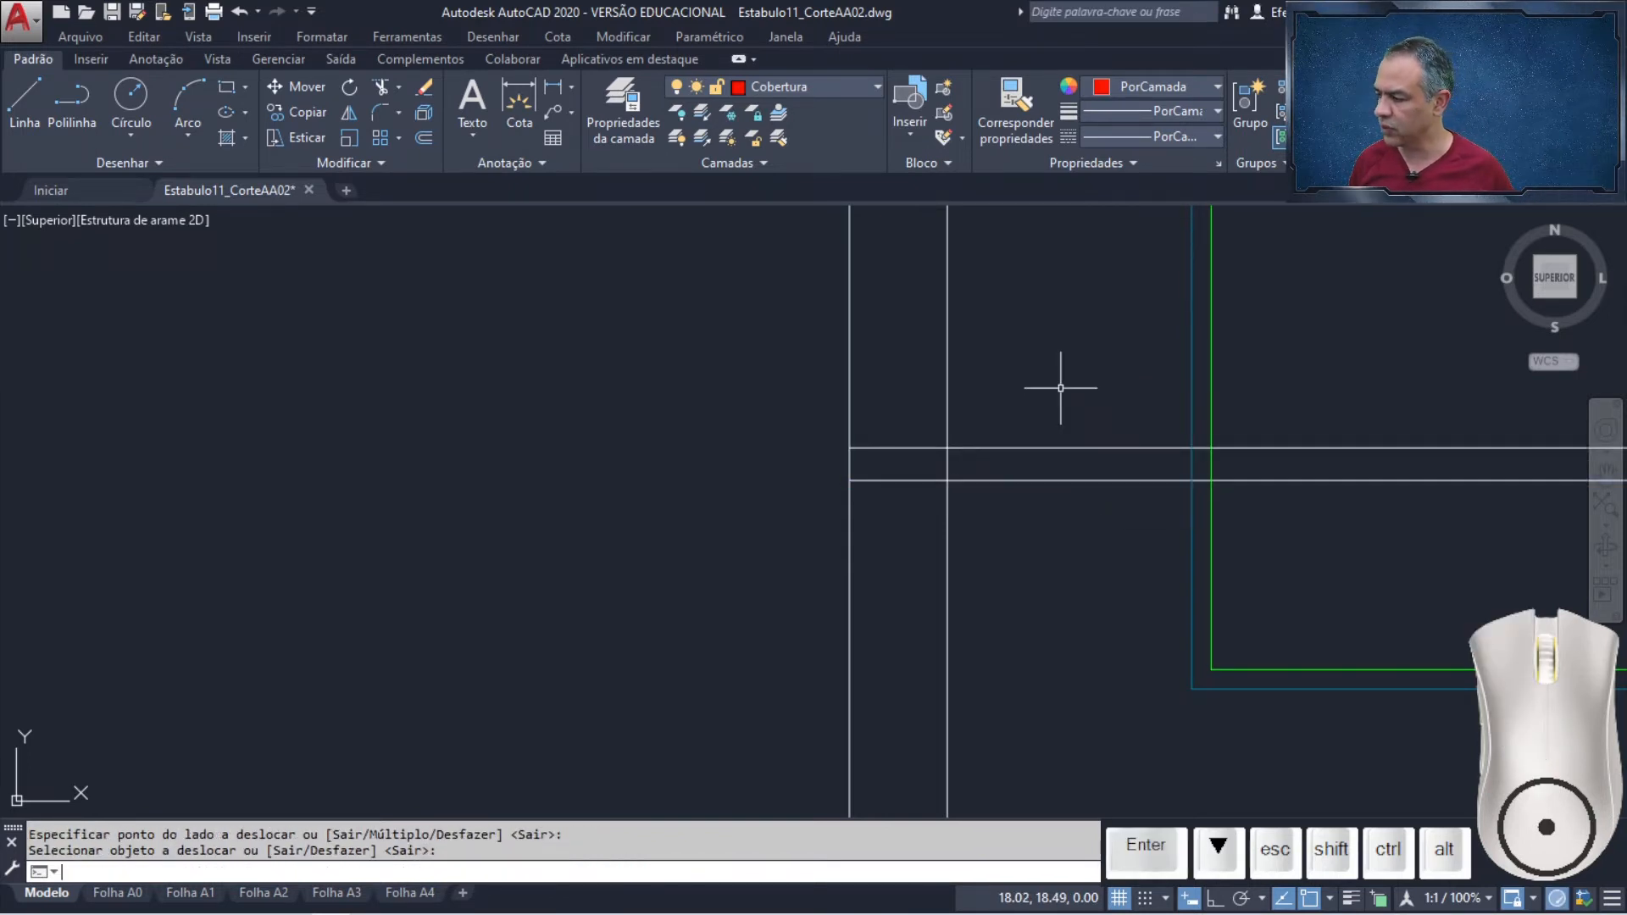
Trim both door-height lines at the inner face of the cut wall, removing the parts that run into the milk room
left_click(383, 92)
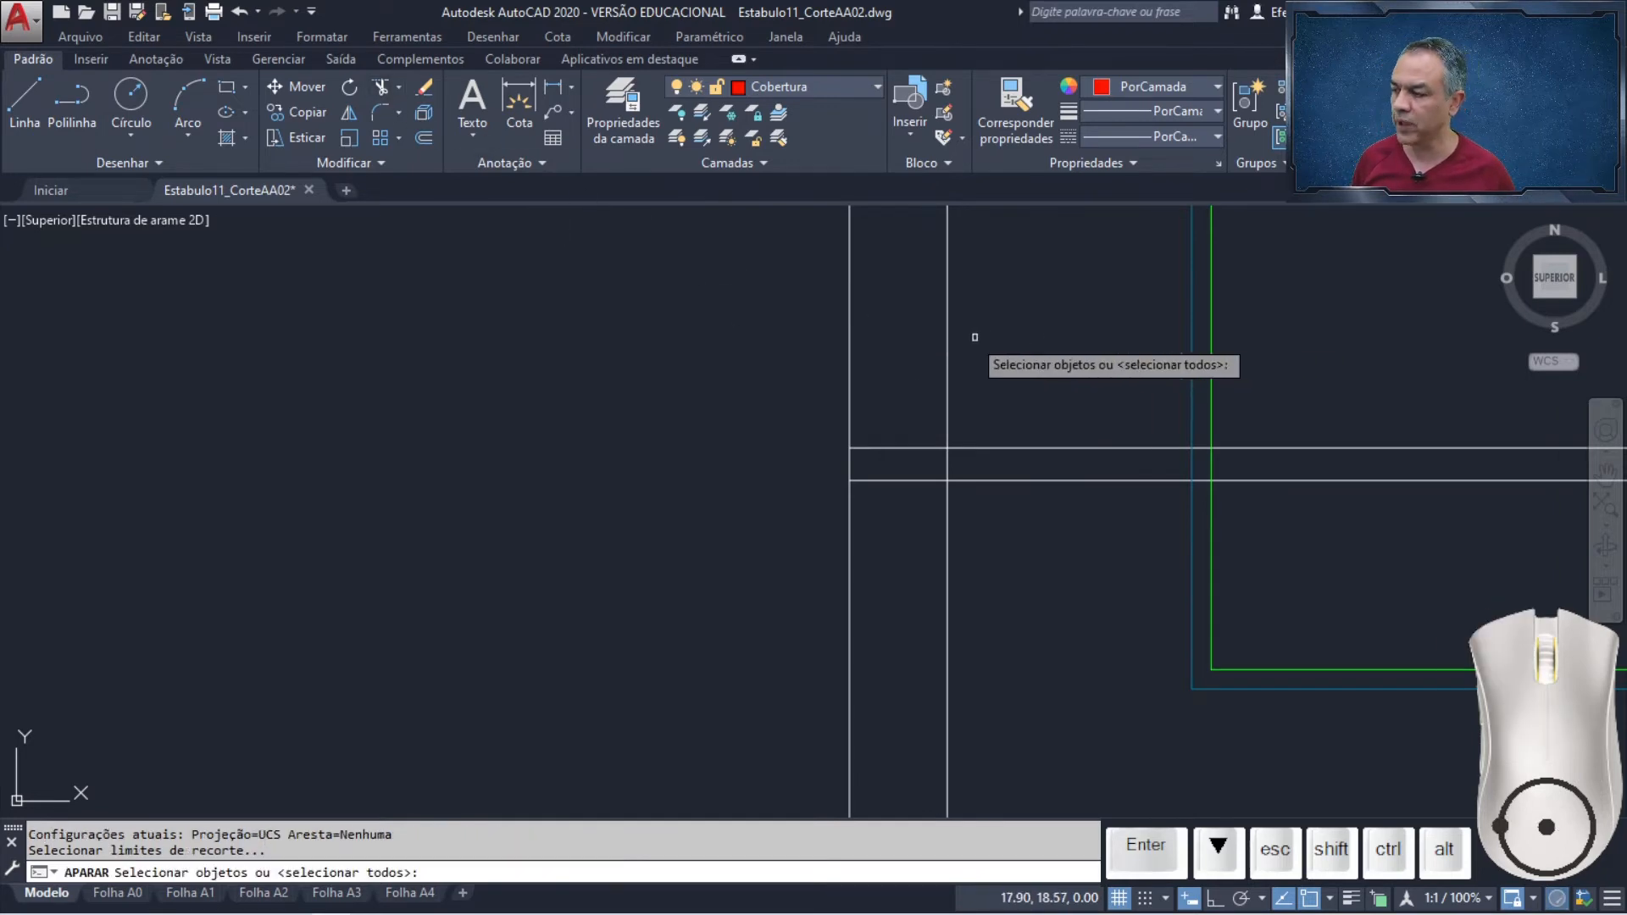
left_click(947, 335)
key("Return")
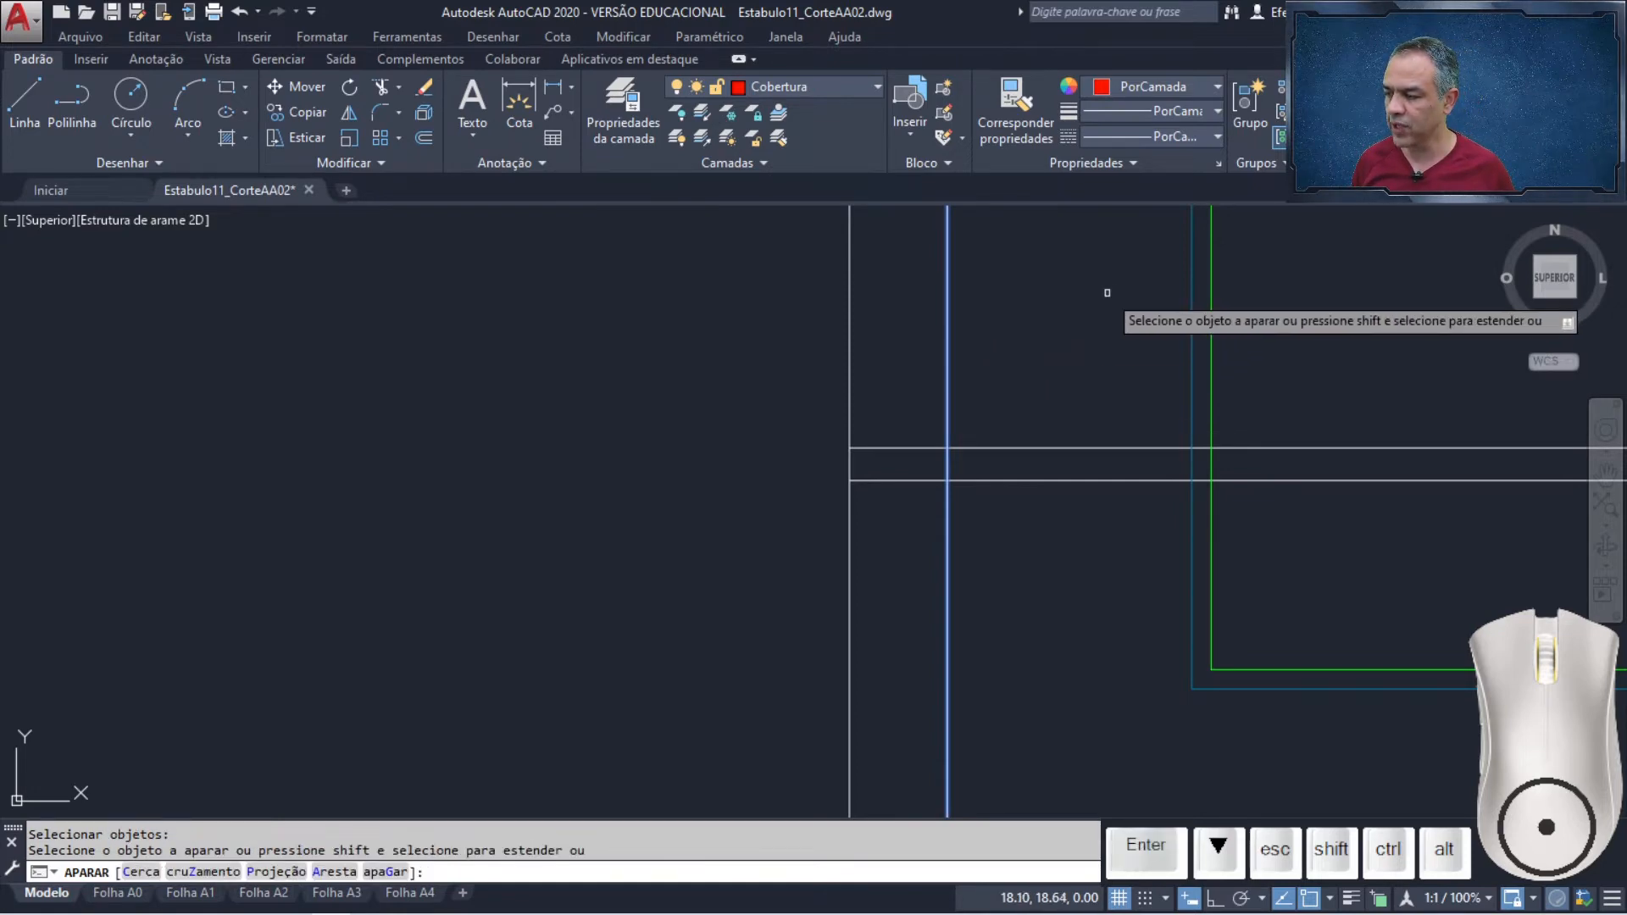
left_click(1103, 299)
left_click(1039, 581)
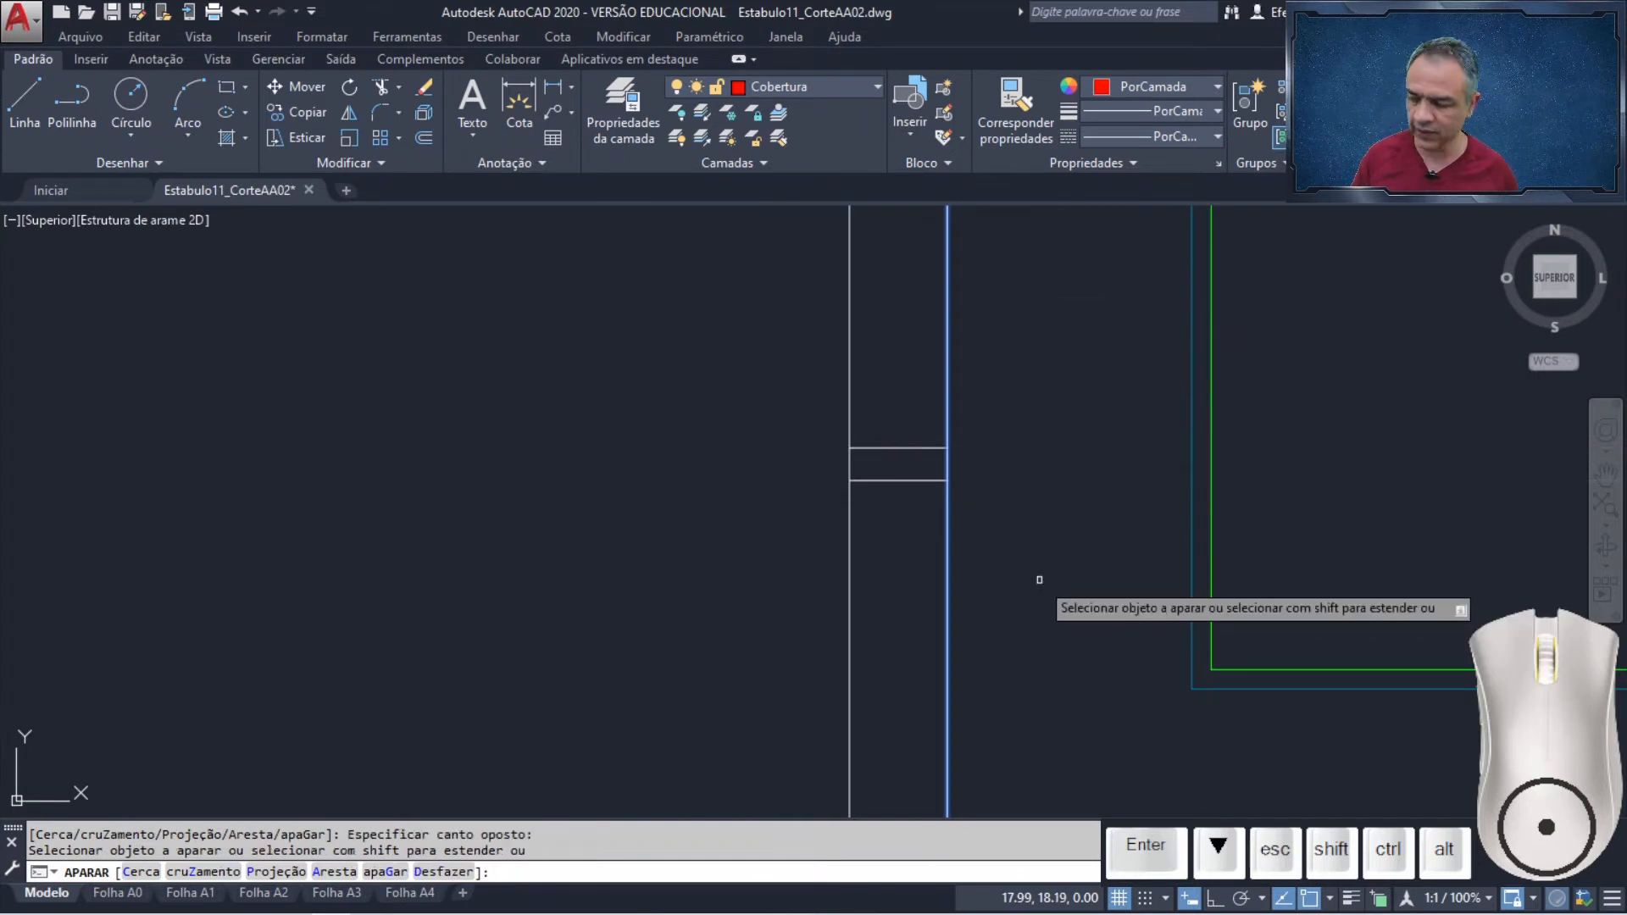
key("Return")
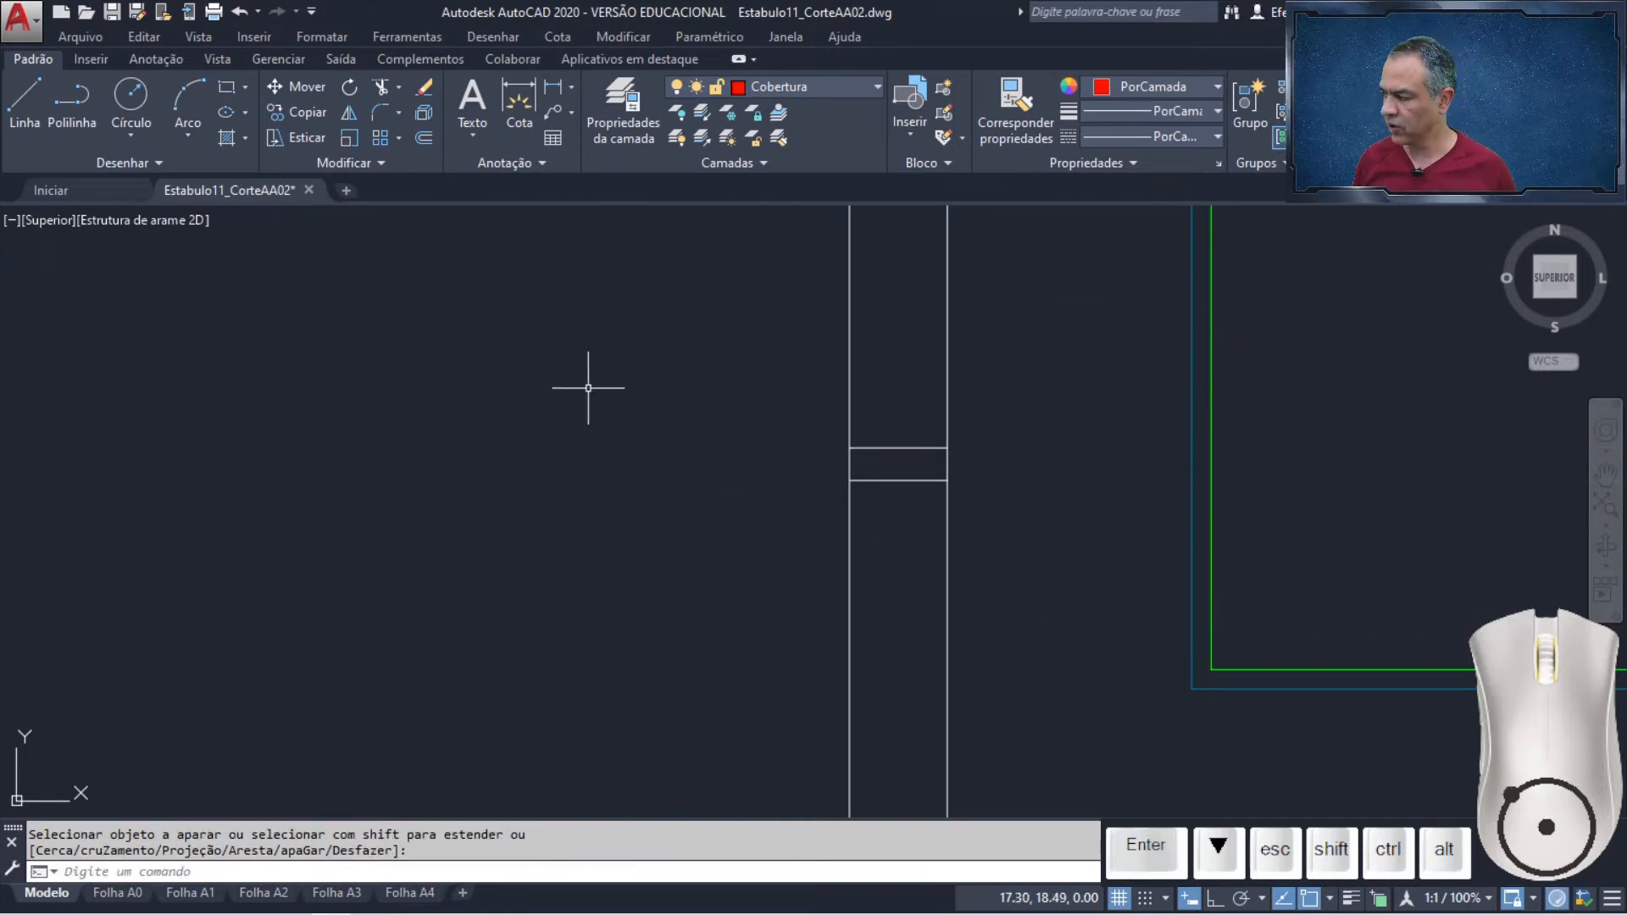
Break both vertical lines of the cut wall at the ends of the upper door-frame line
left_click(383, 165)
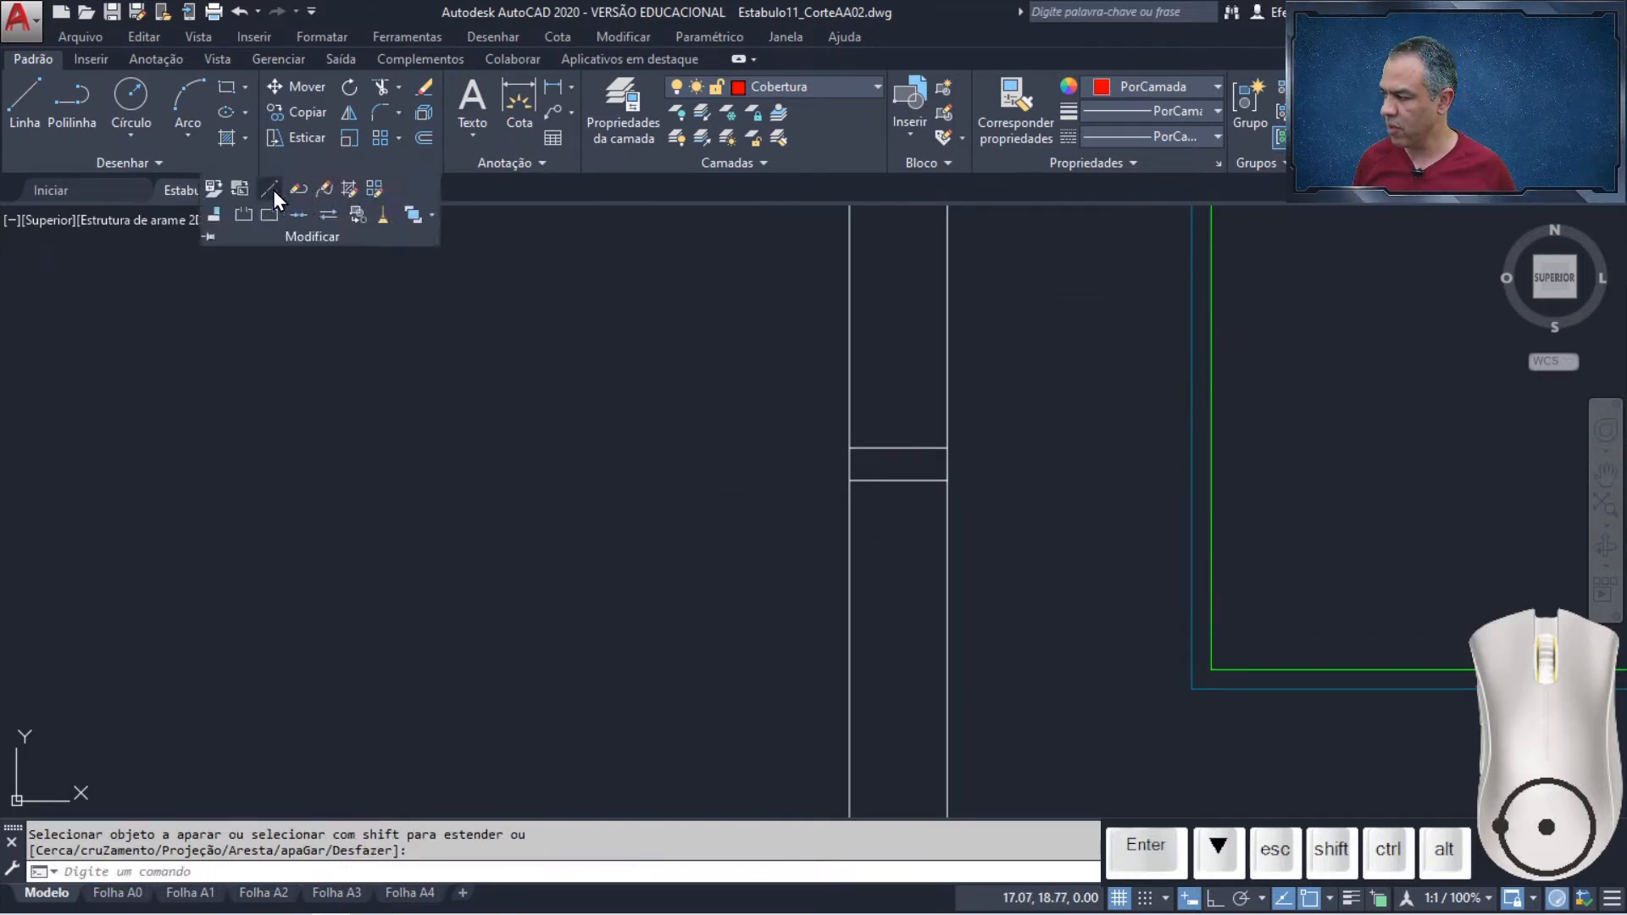
left_click(268, 215)
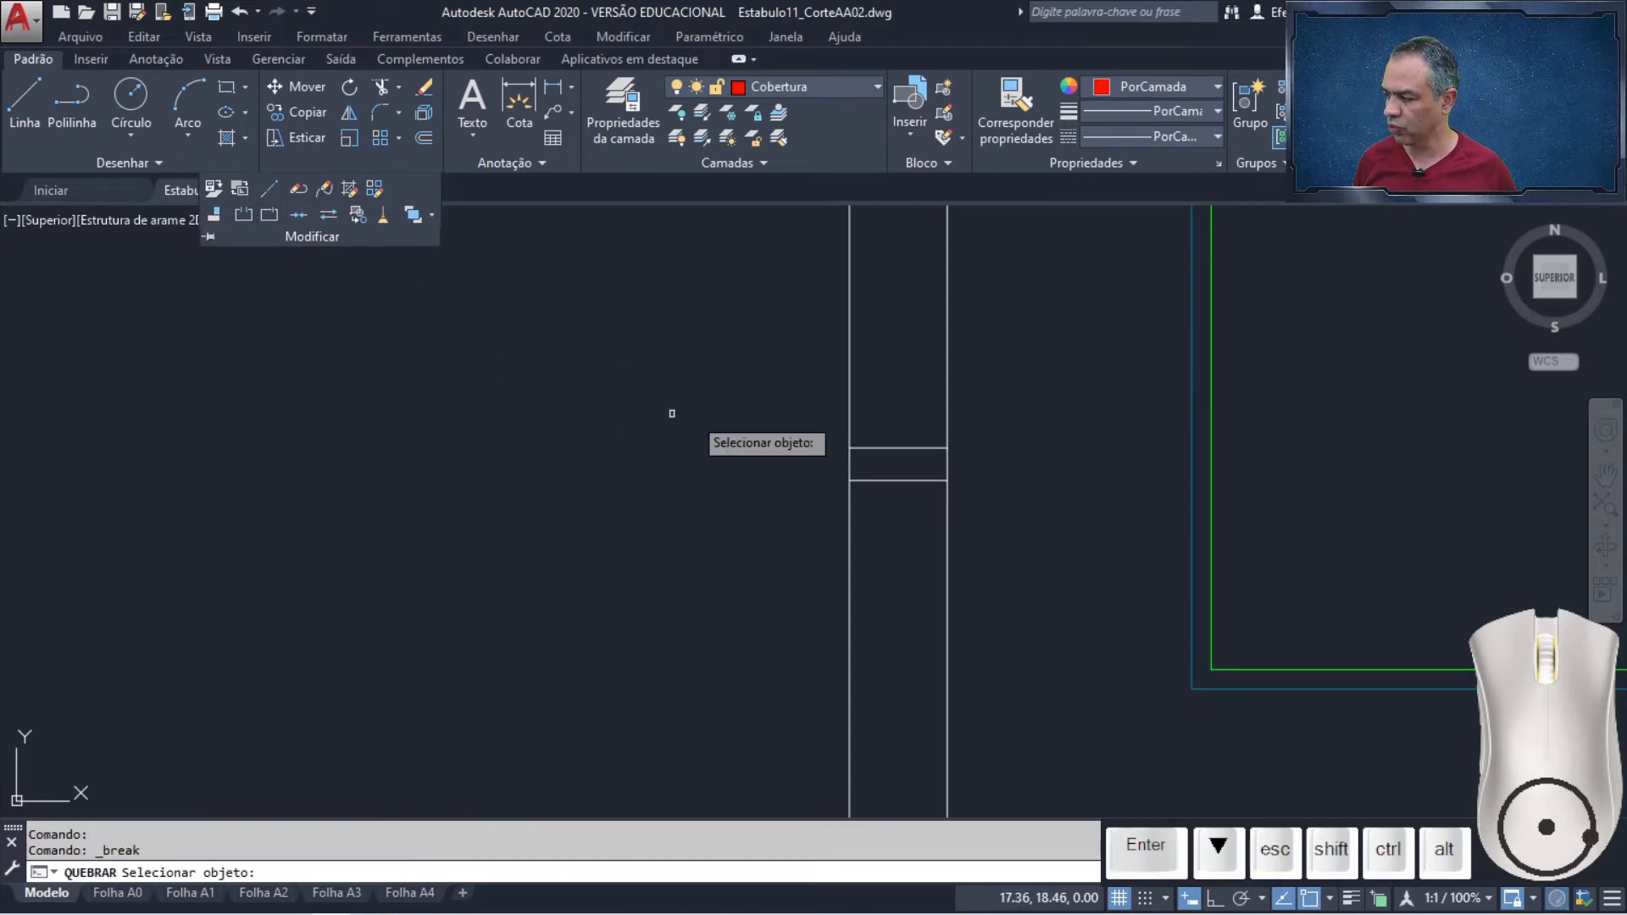
left_click(849, 405)
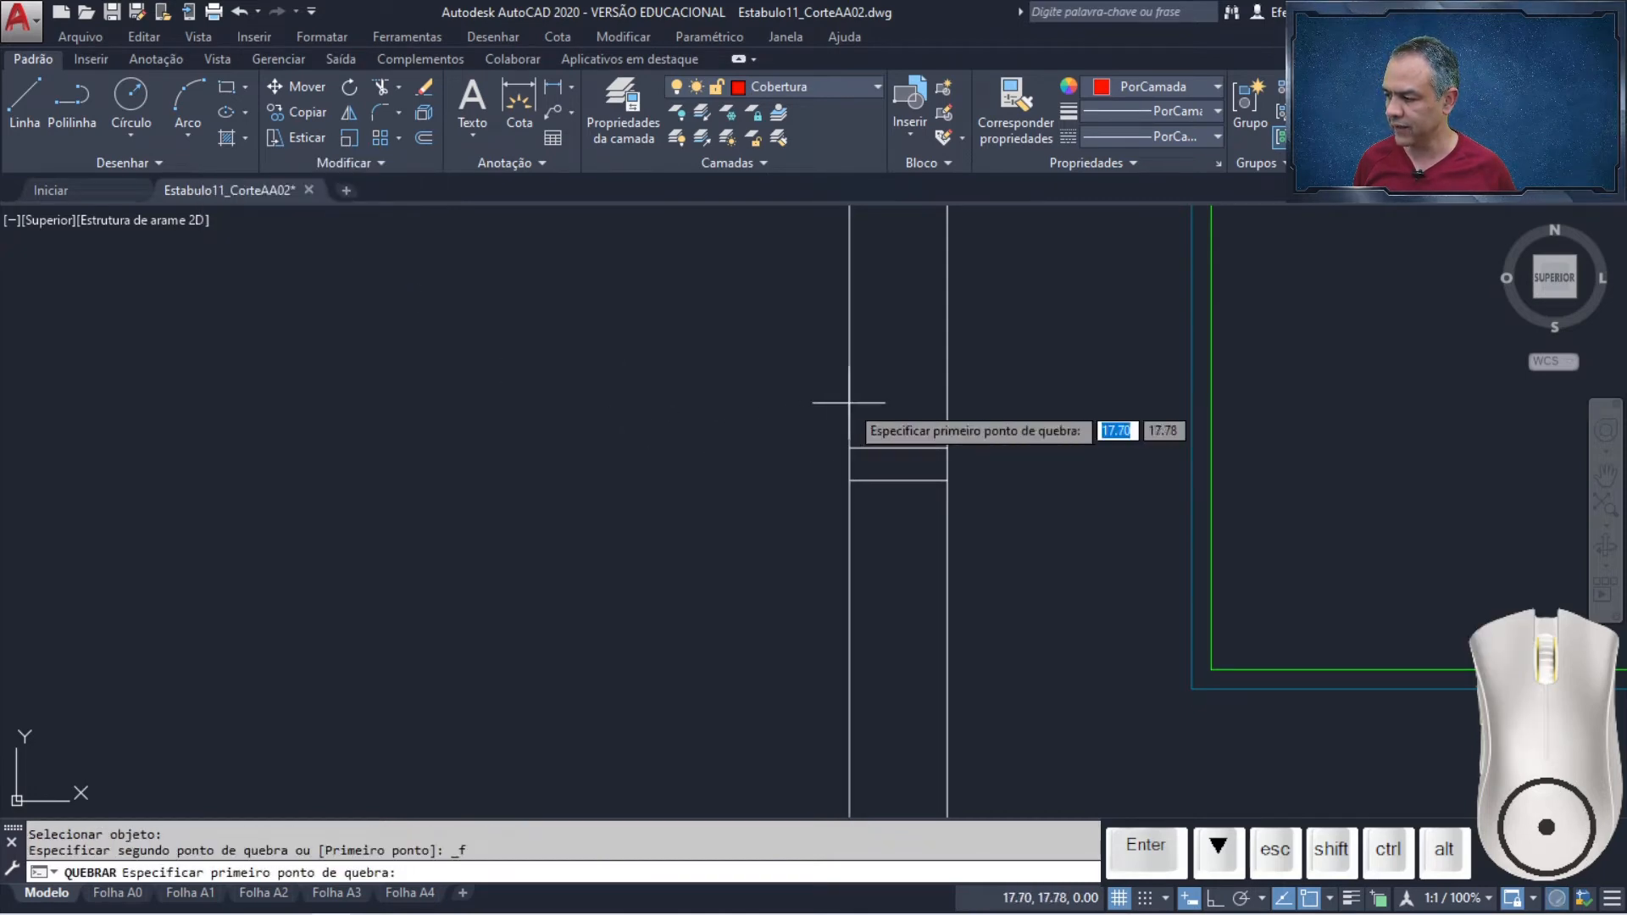
left_click(849, 447)
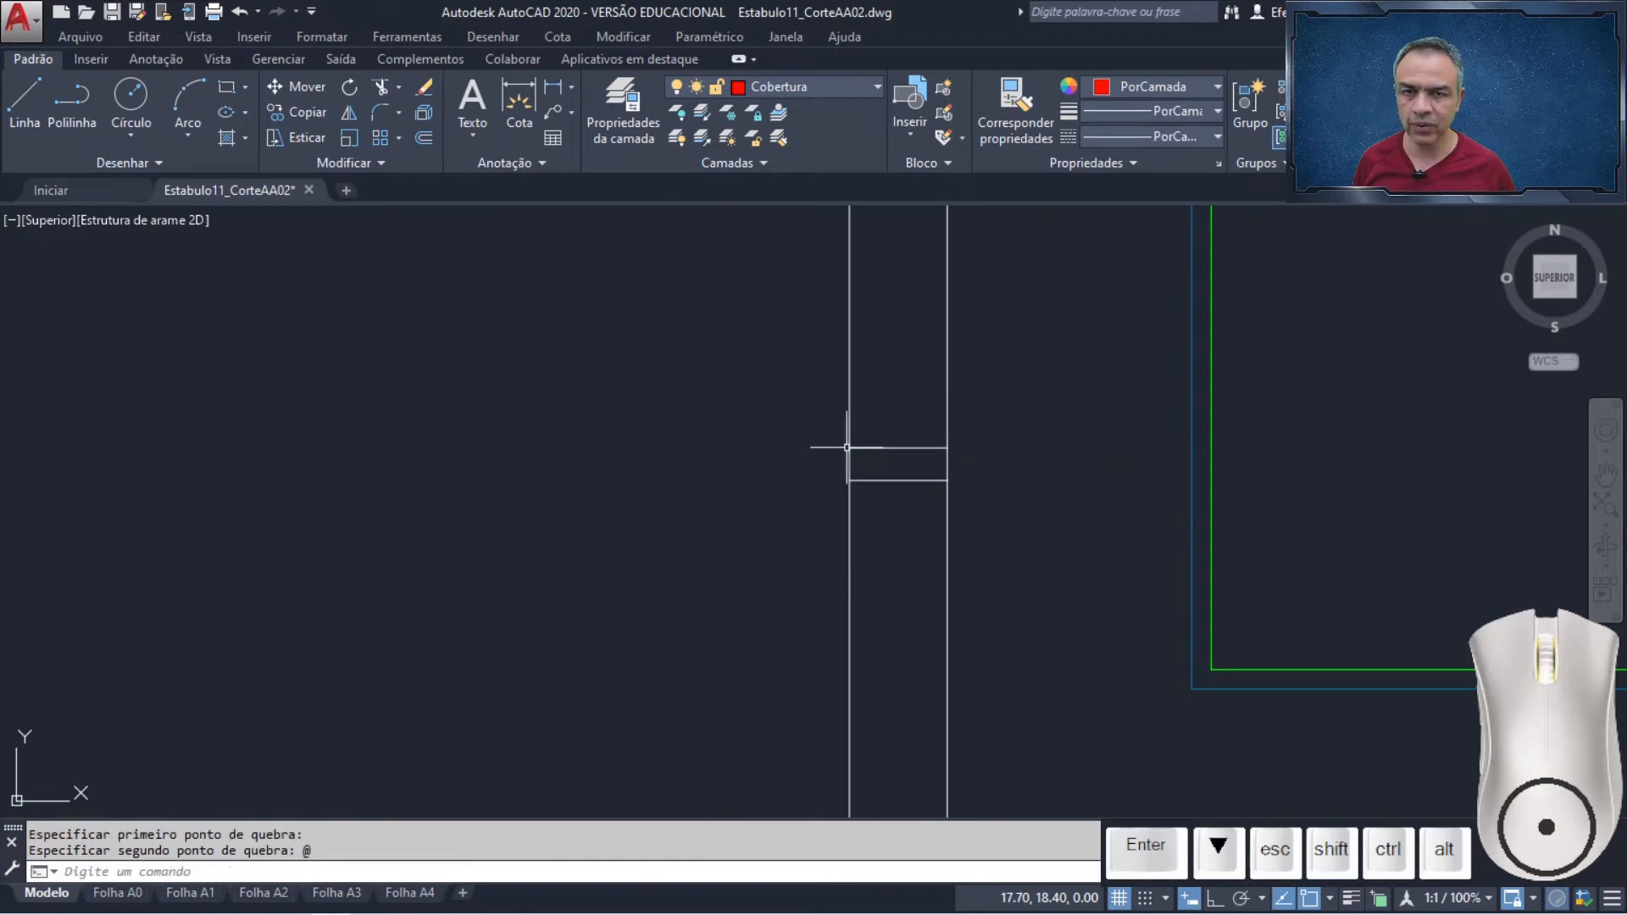
left_click(371, 165)
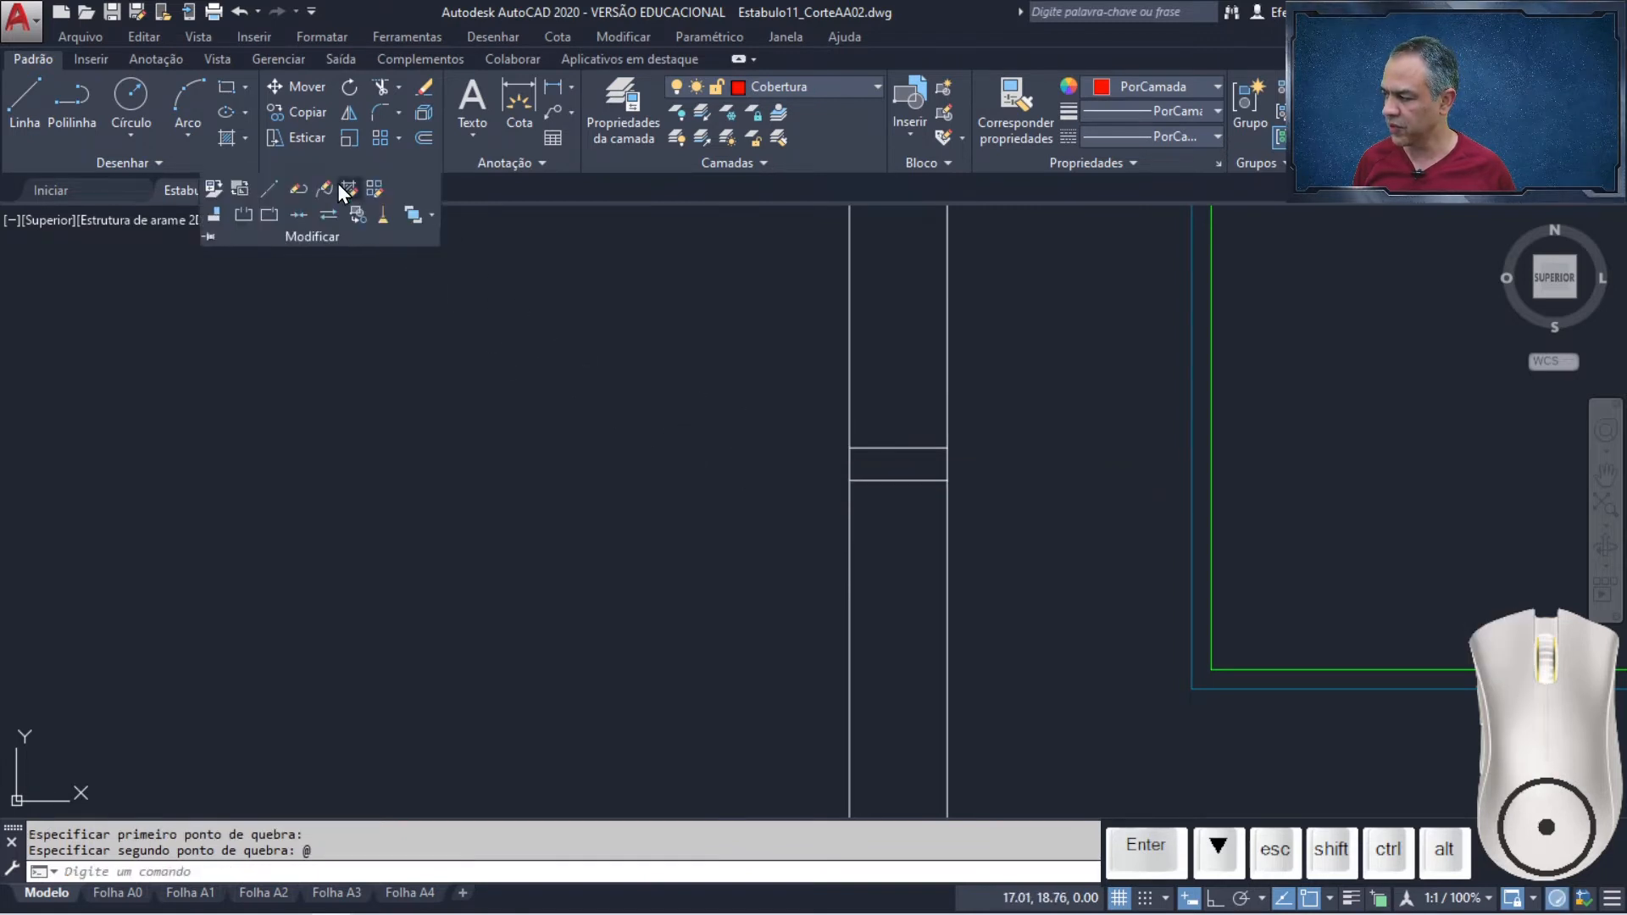
left_click(272, 221)
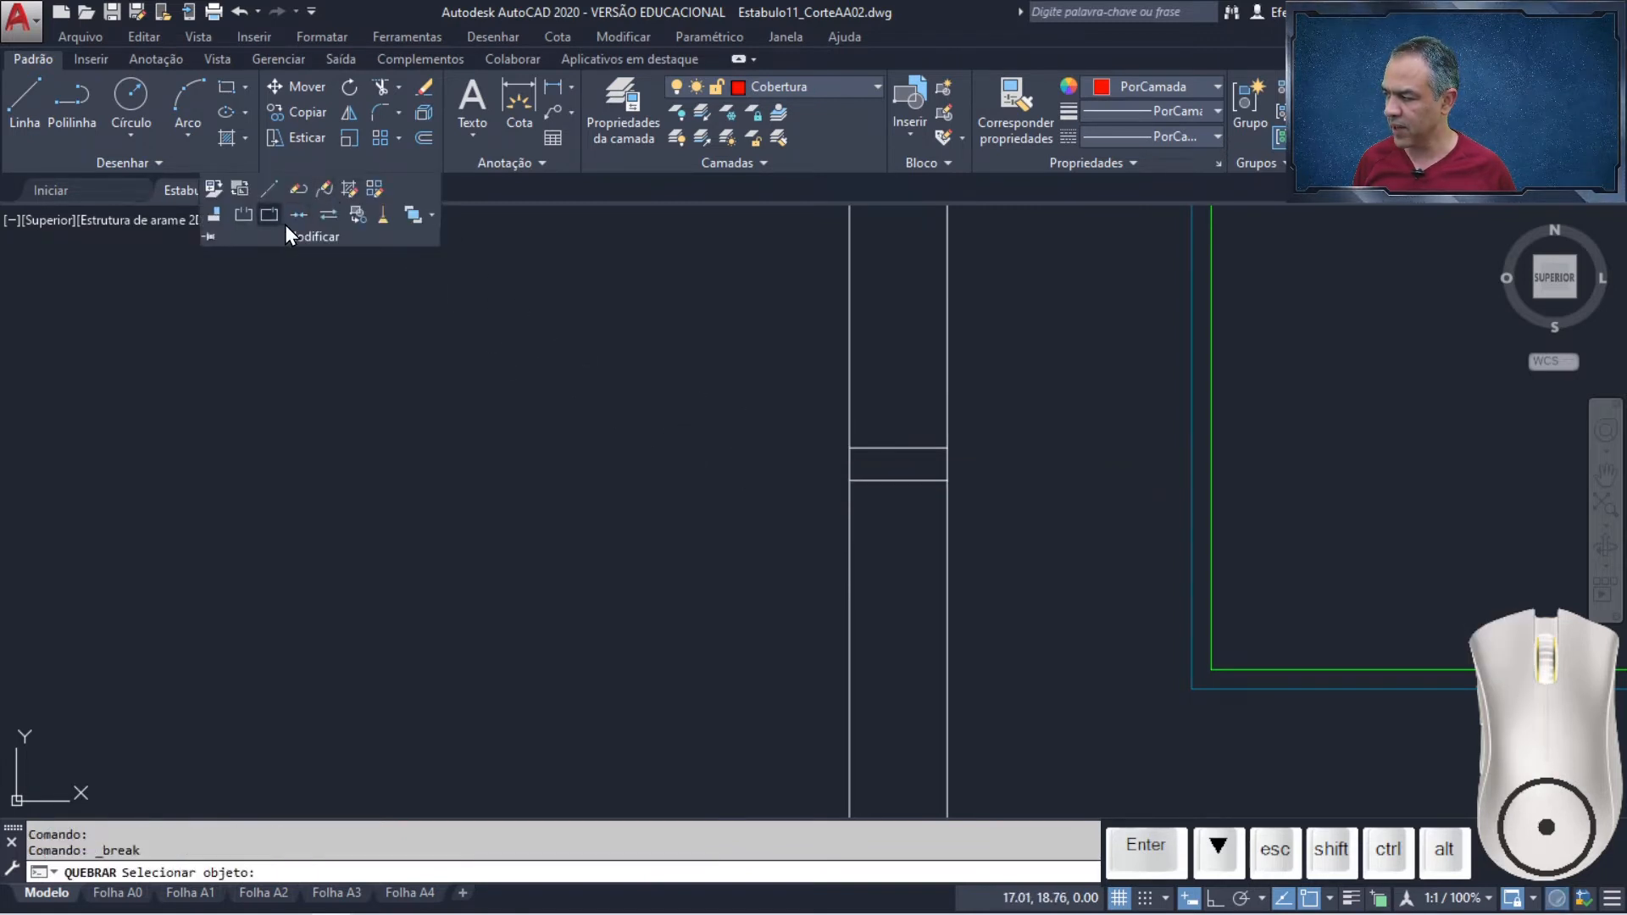
left_click(948, 409)
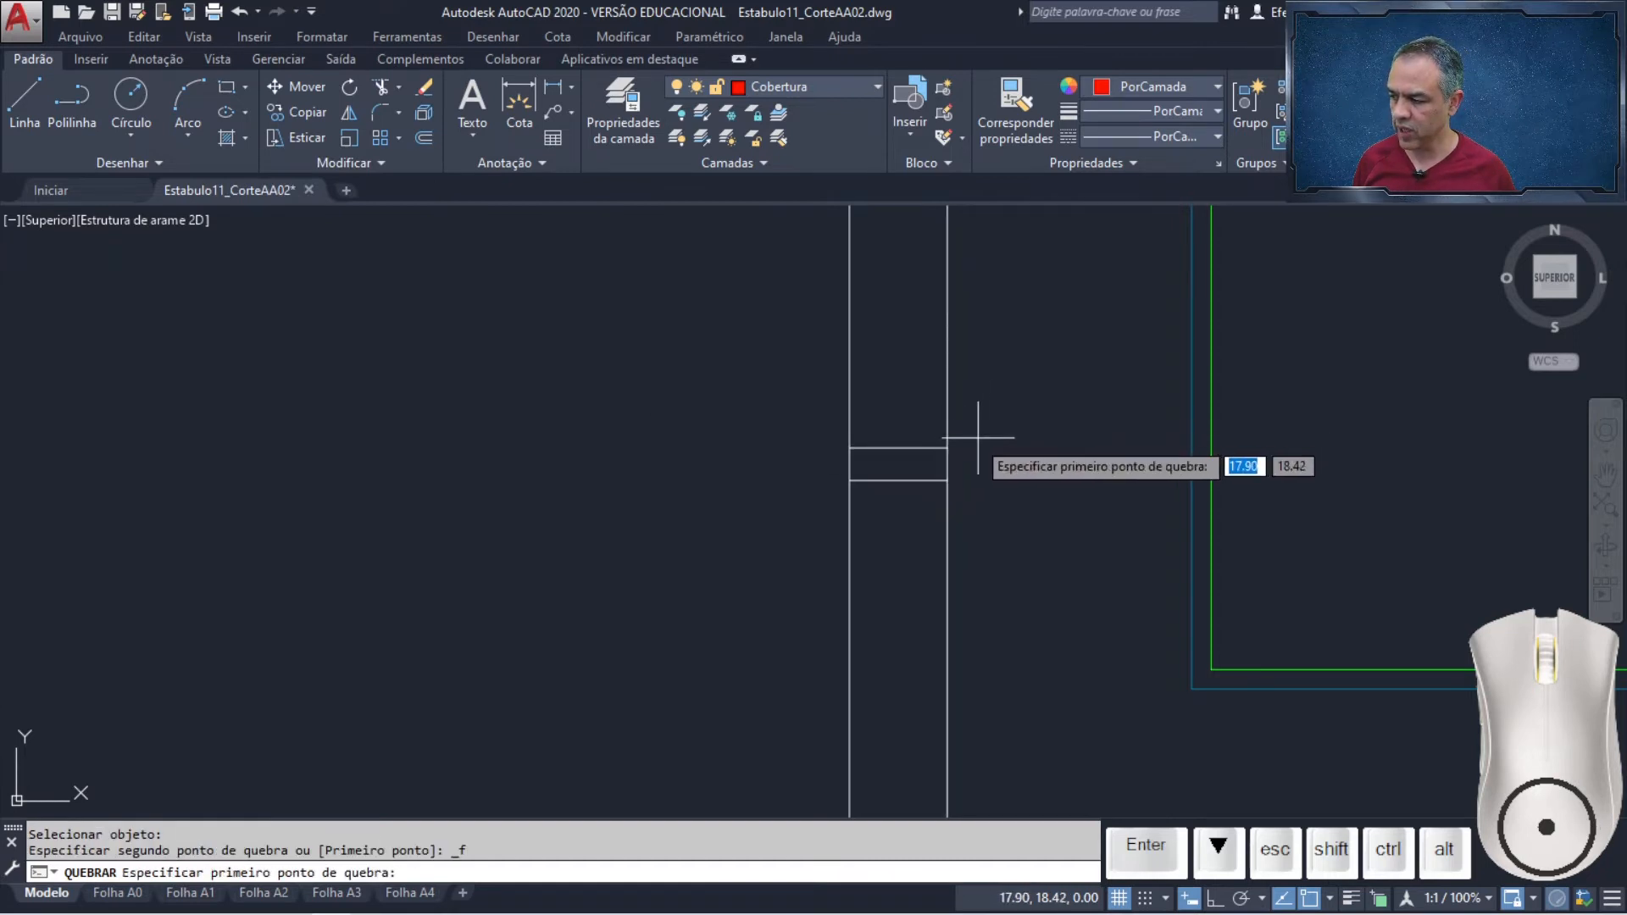
left_click(947, 447)
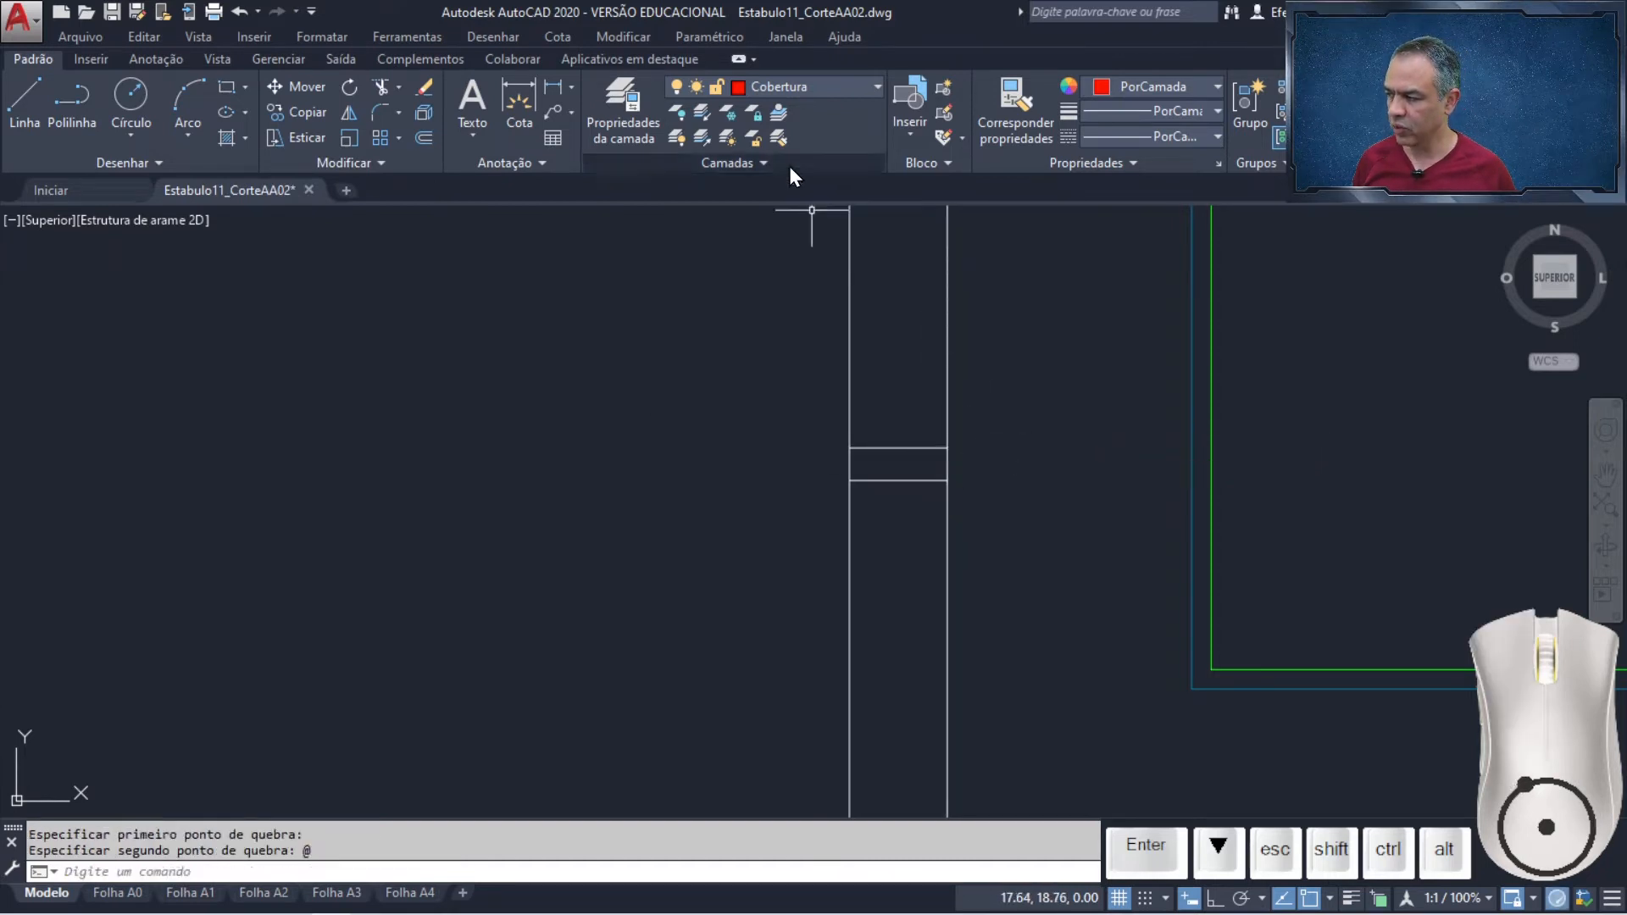
Match the door-height line and the two vertical lines below the break to the window frame's Esquadrias layer
left_click(780, 139)
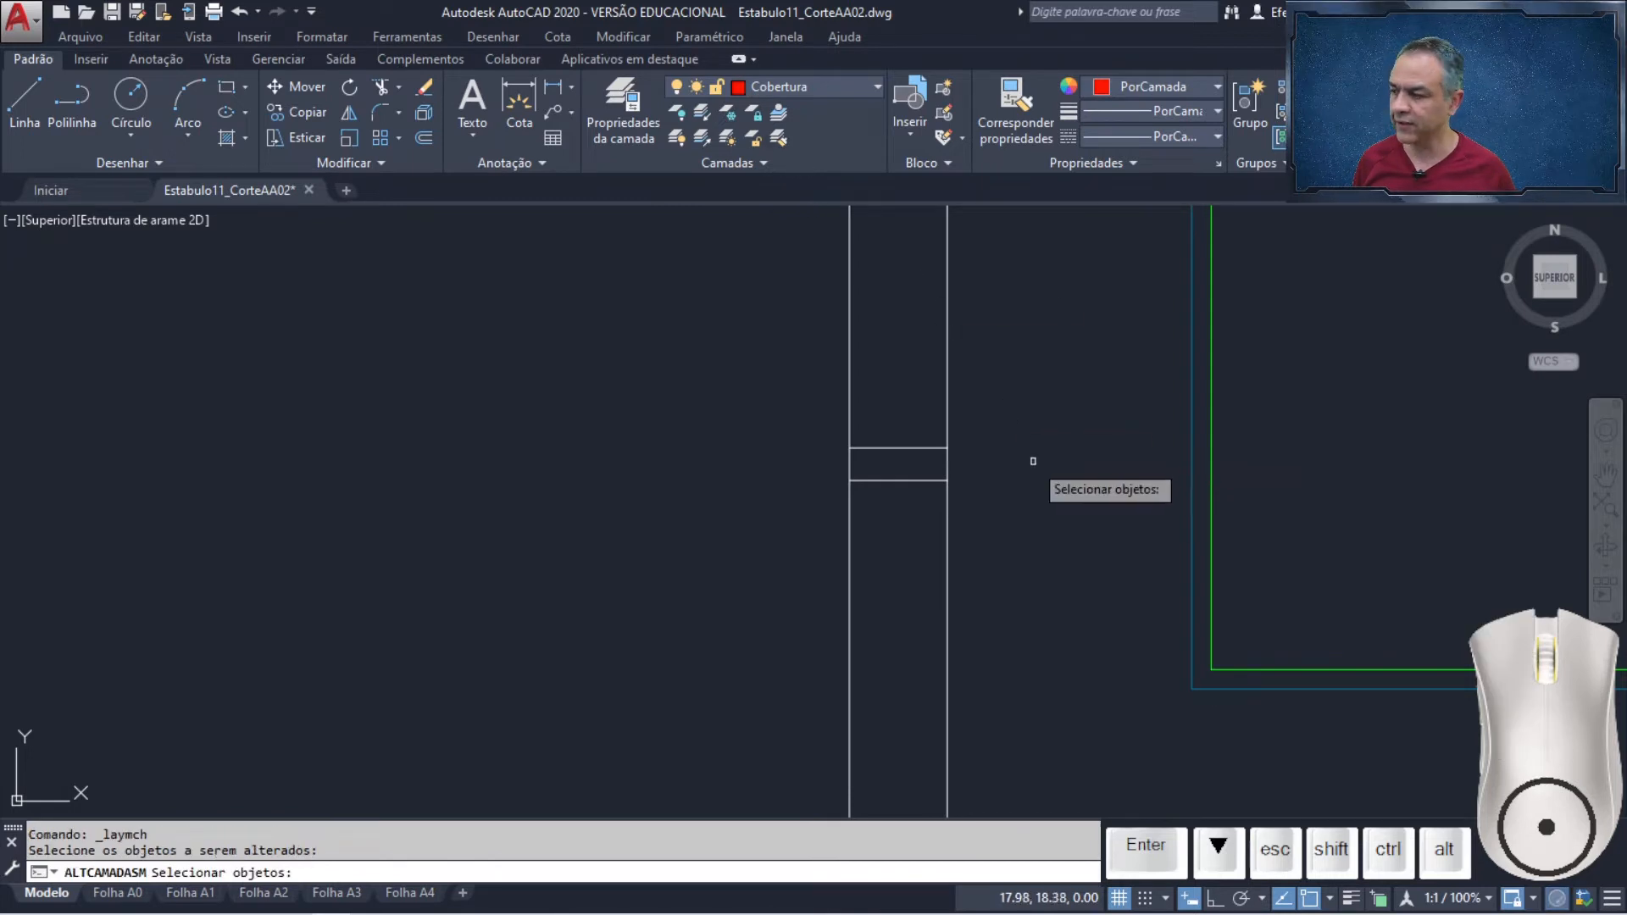
left_click(1027, 463)
left_click(771, 544)
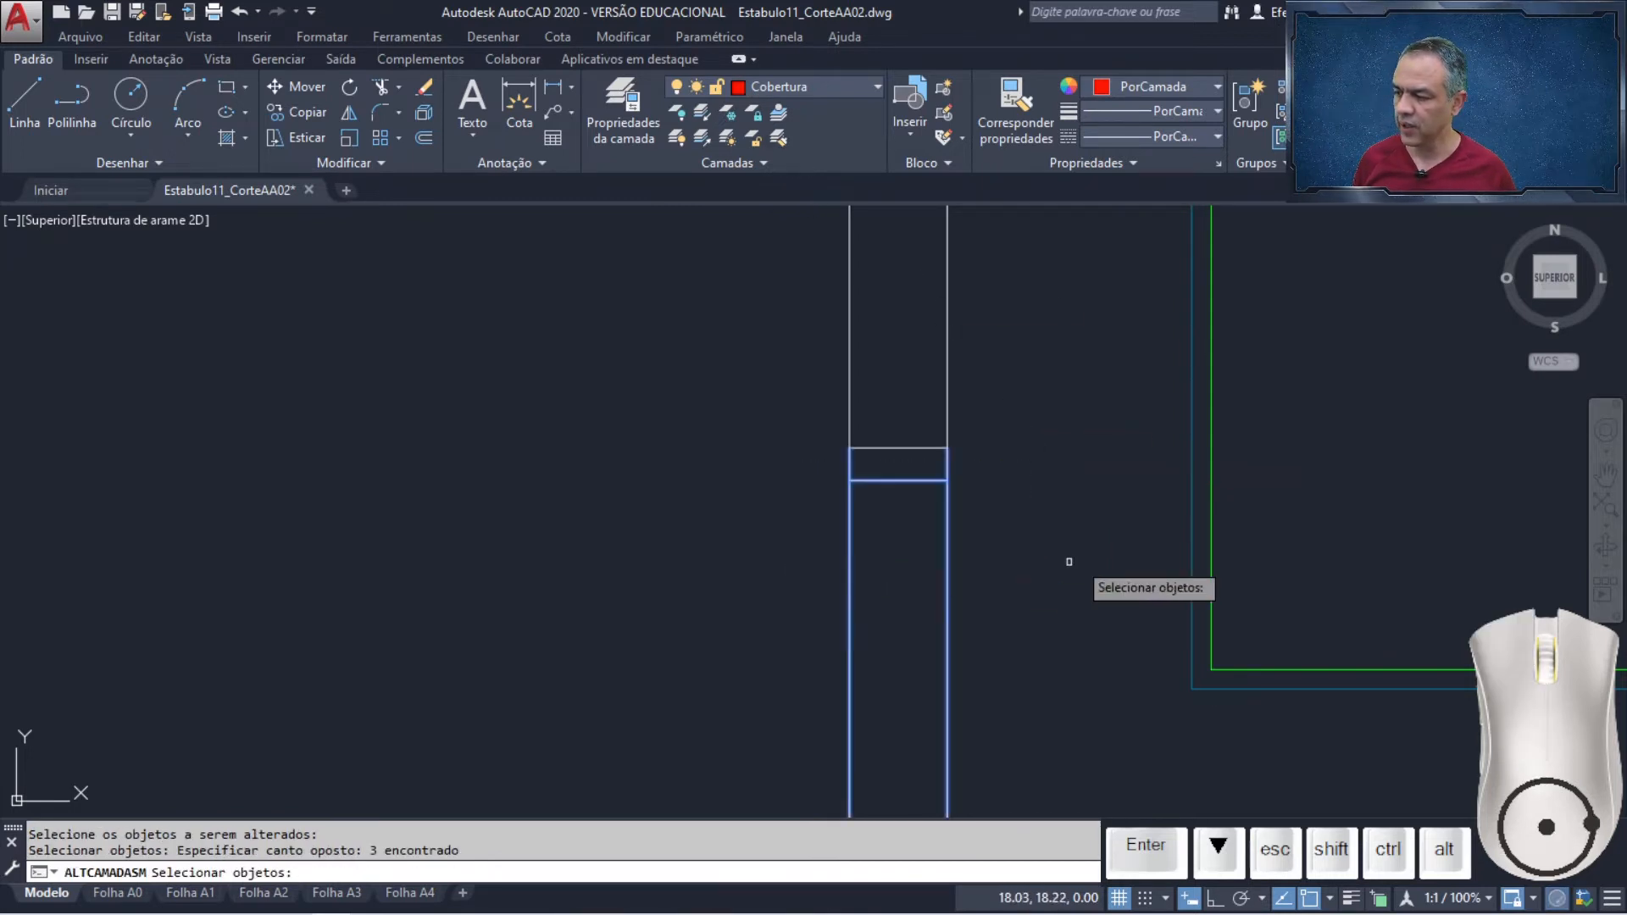
key("Return")
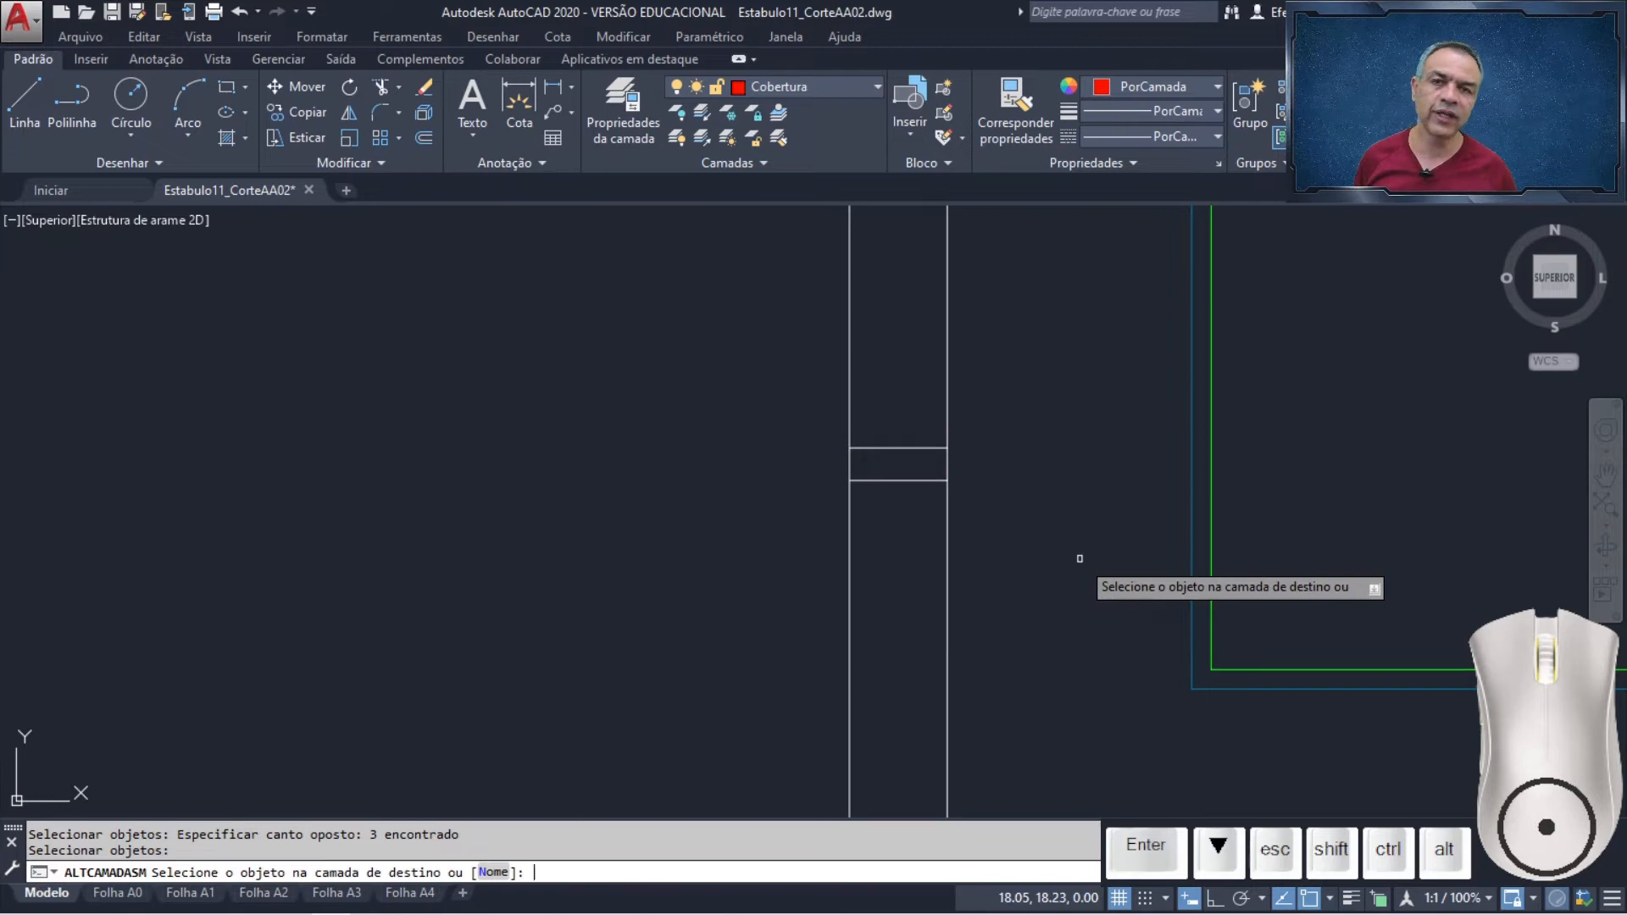
left_click(1211, 460)
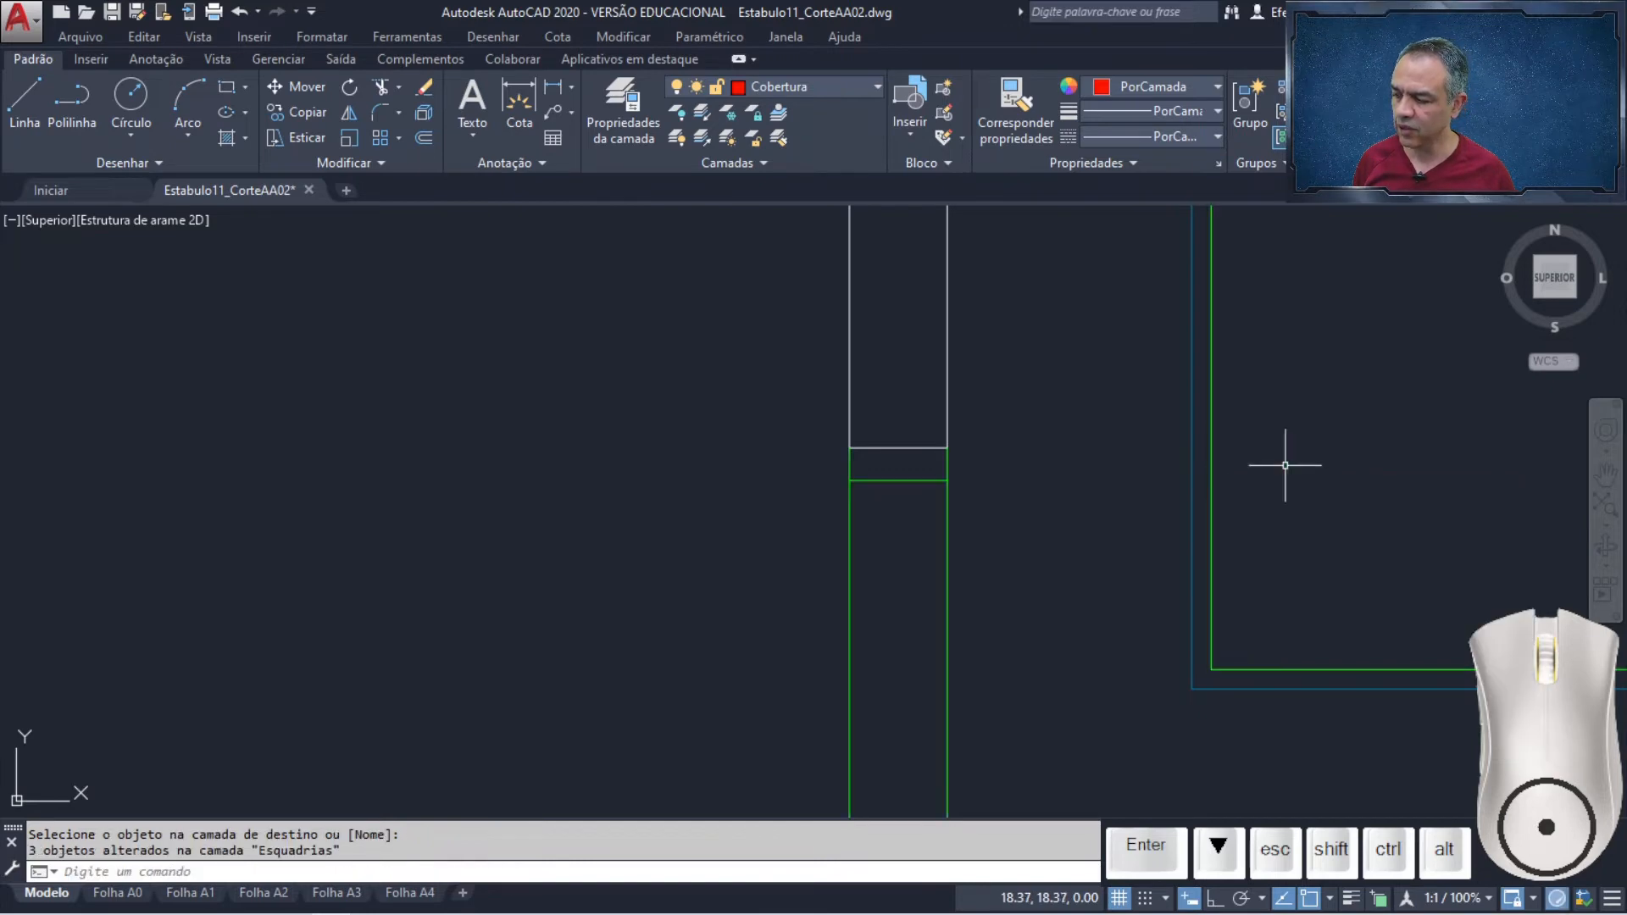
Turn on the lineweight display and check the cut wall above the door
left_click(1350, 898)
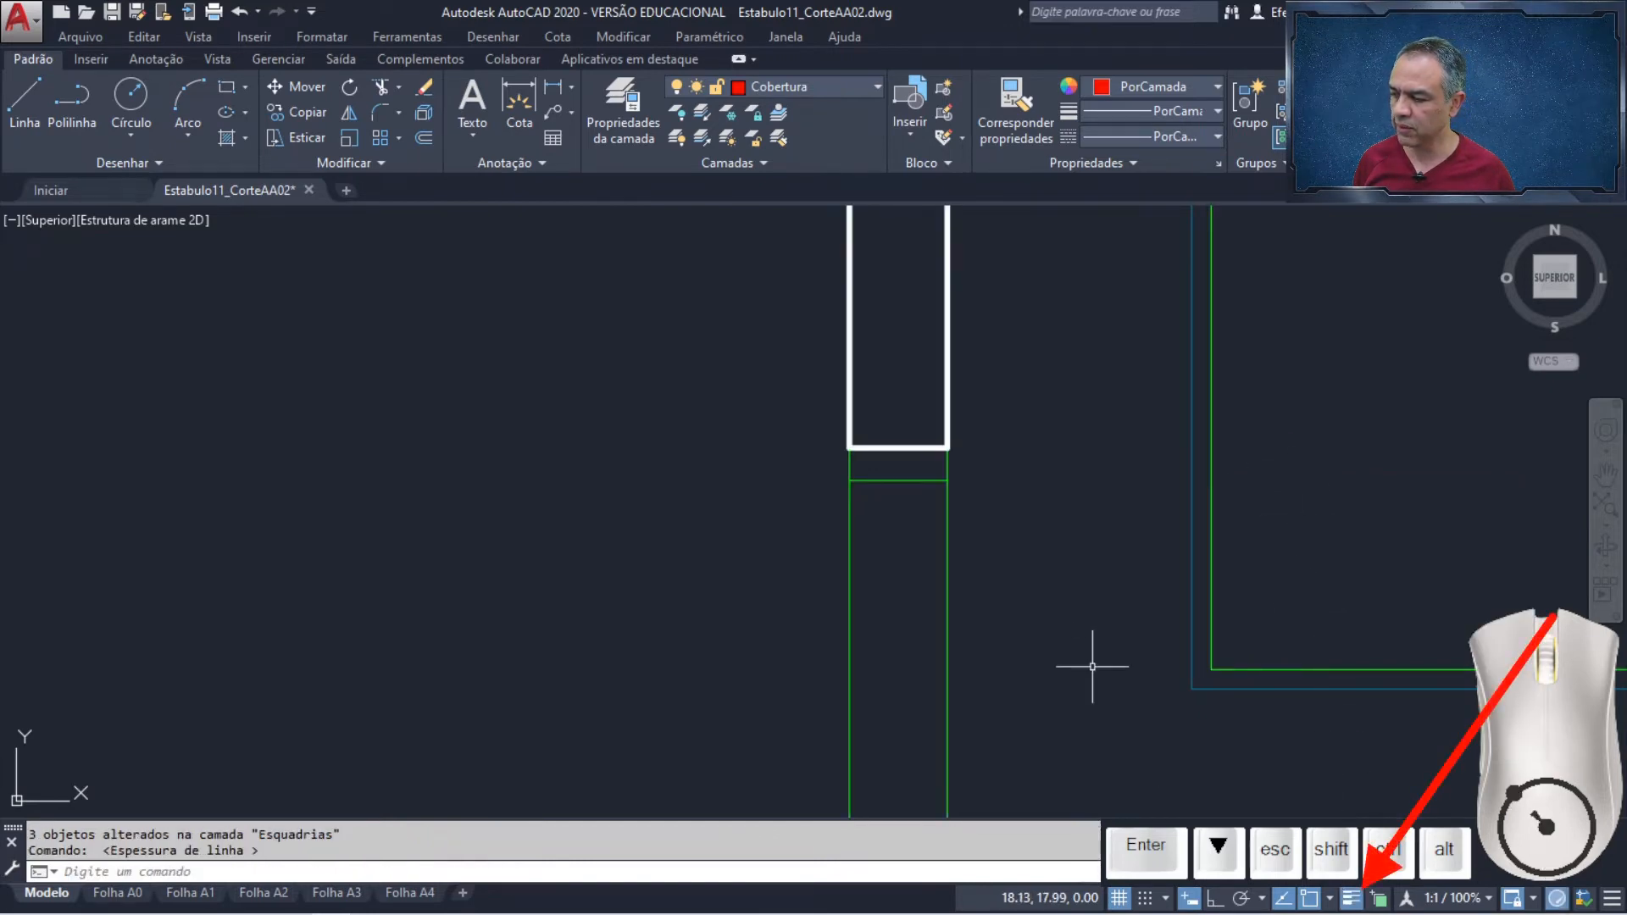
scroll(1056, 607, "down", 3)
middle_click_drag(1057, 513, 991, 672)
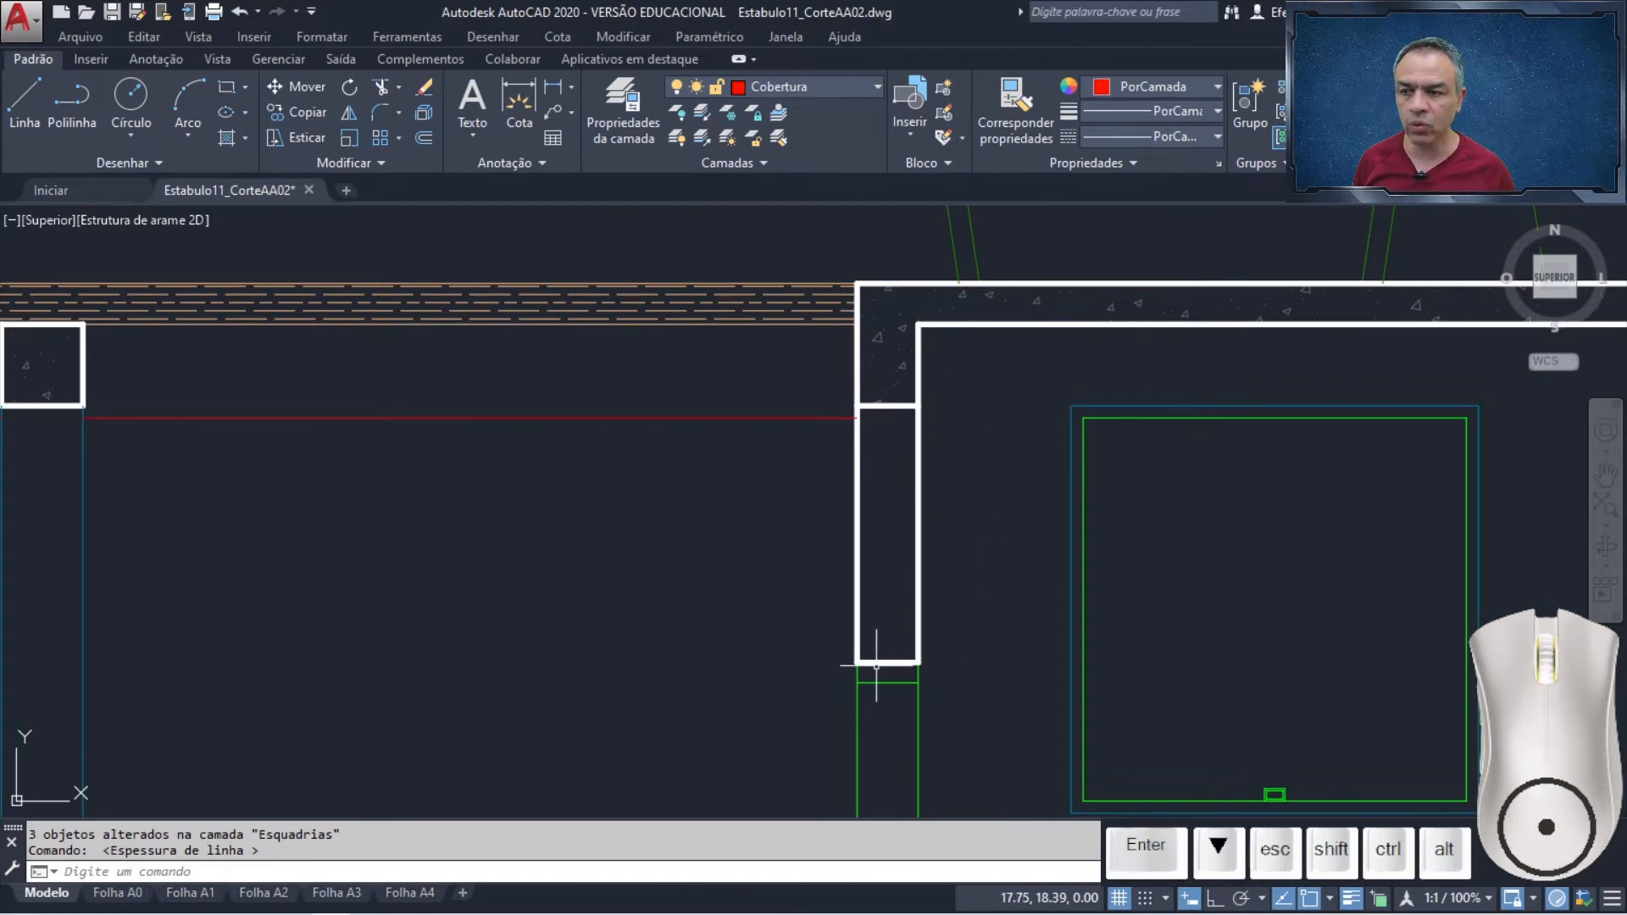
Break the outer vertical line of the door frame at the raised floor edge, where the slab steps up
scroll(881, 702, "up", 3)
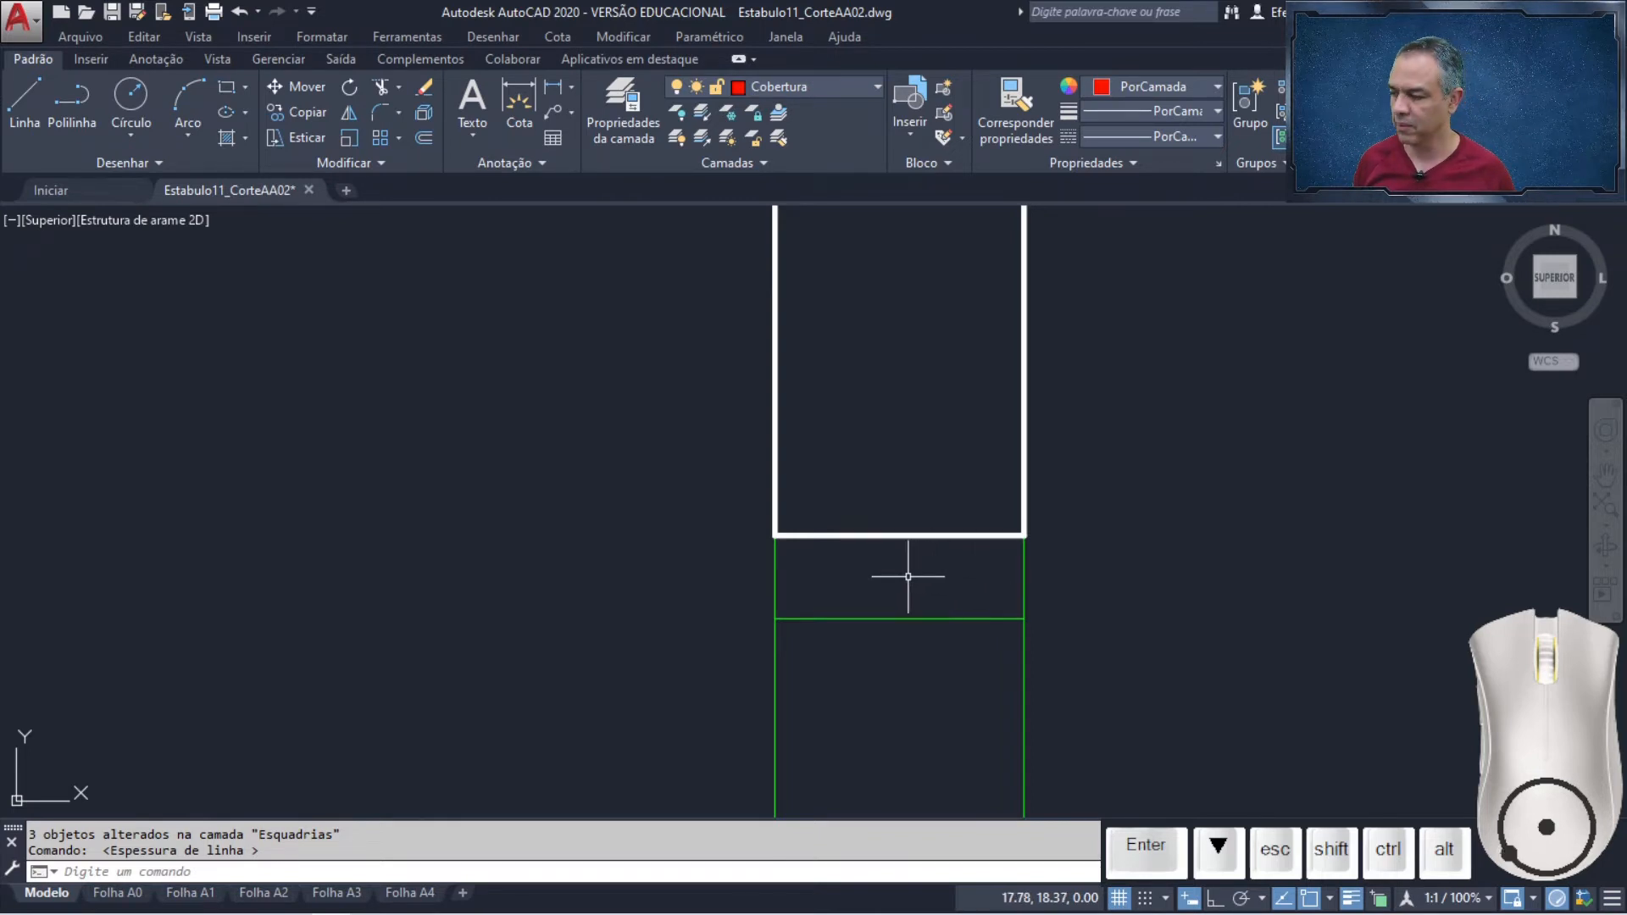
scroll(890, 572, "down", 4)
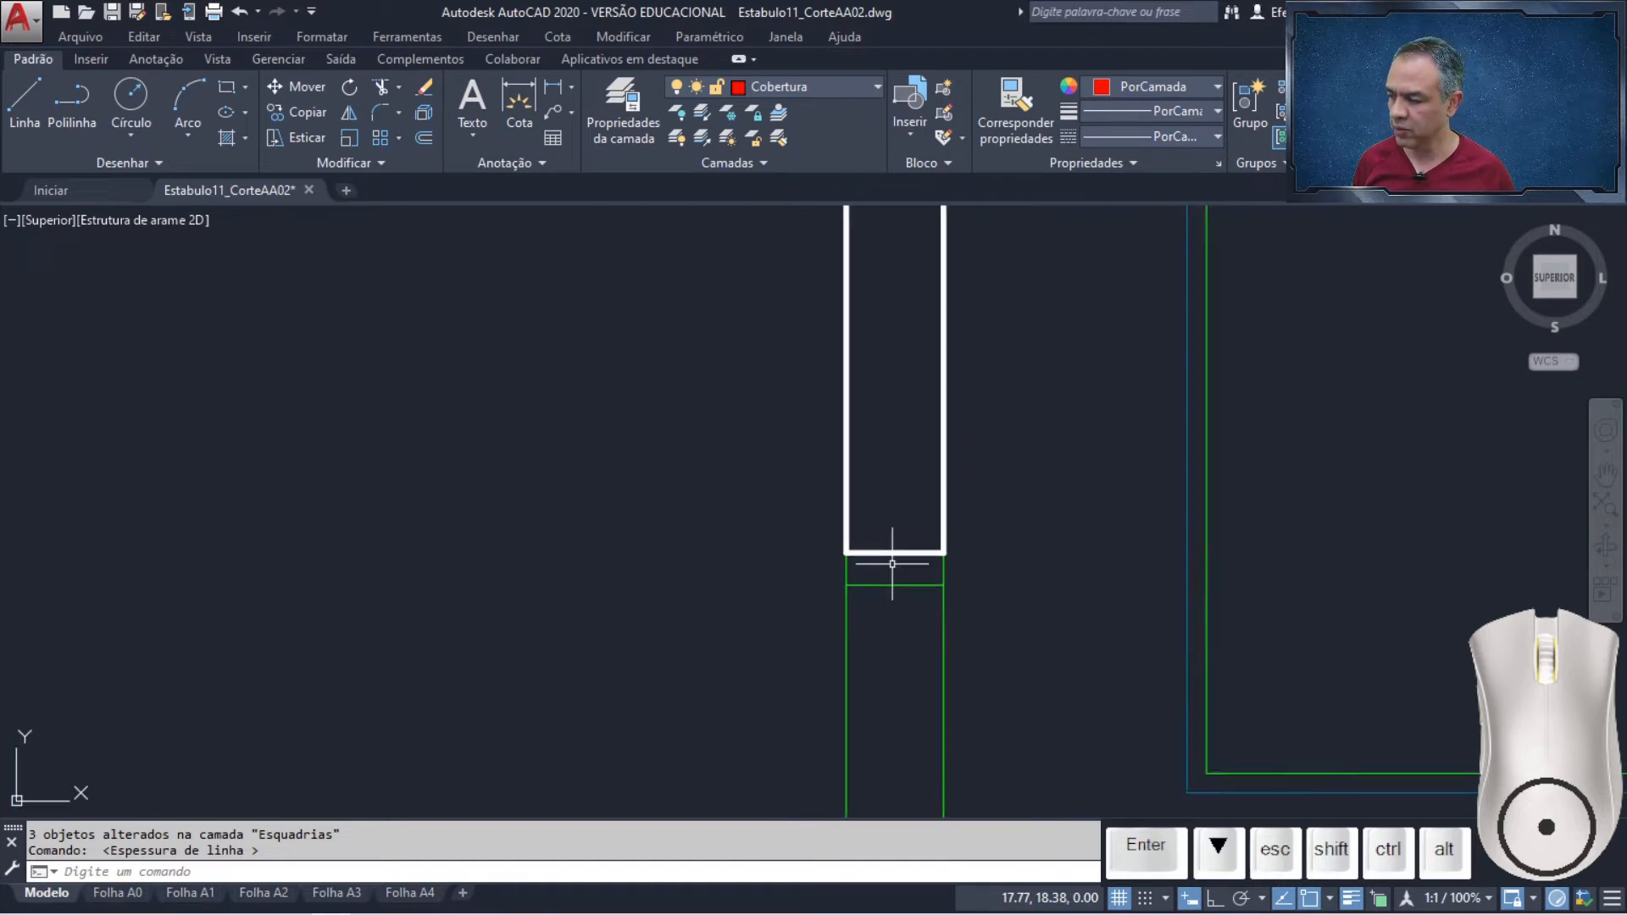
scroll(973, 686, "up", 6)
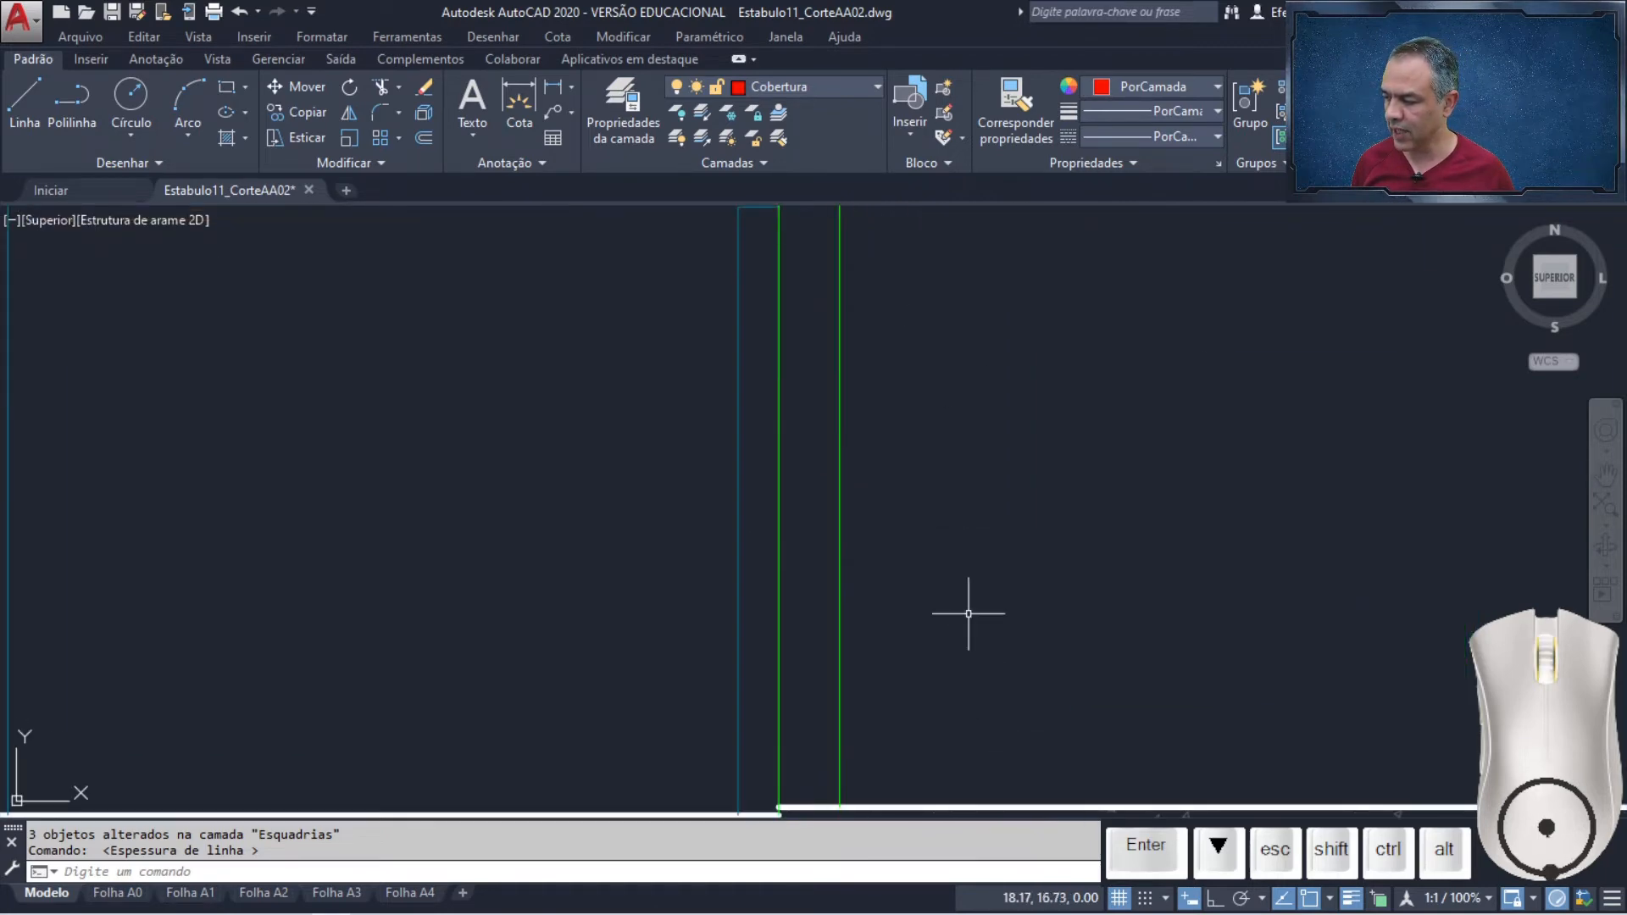
middle_click_drag(969, 610, 987, 272)
scroll(788, 458, "up", 8)
scroll(792, 452, "up", 2)
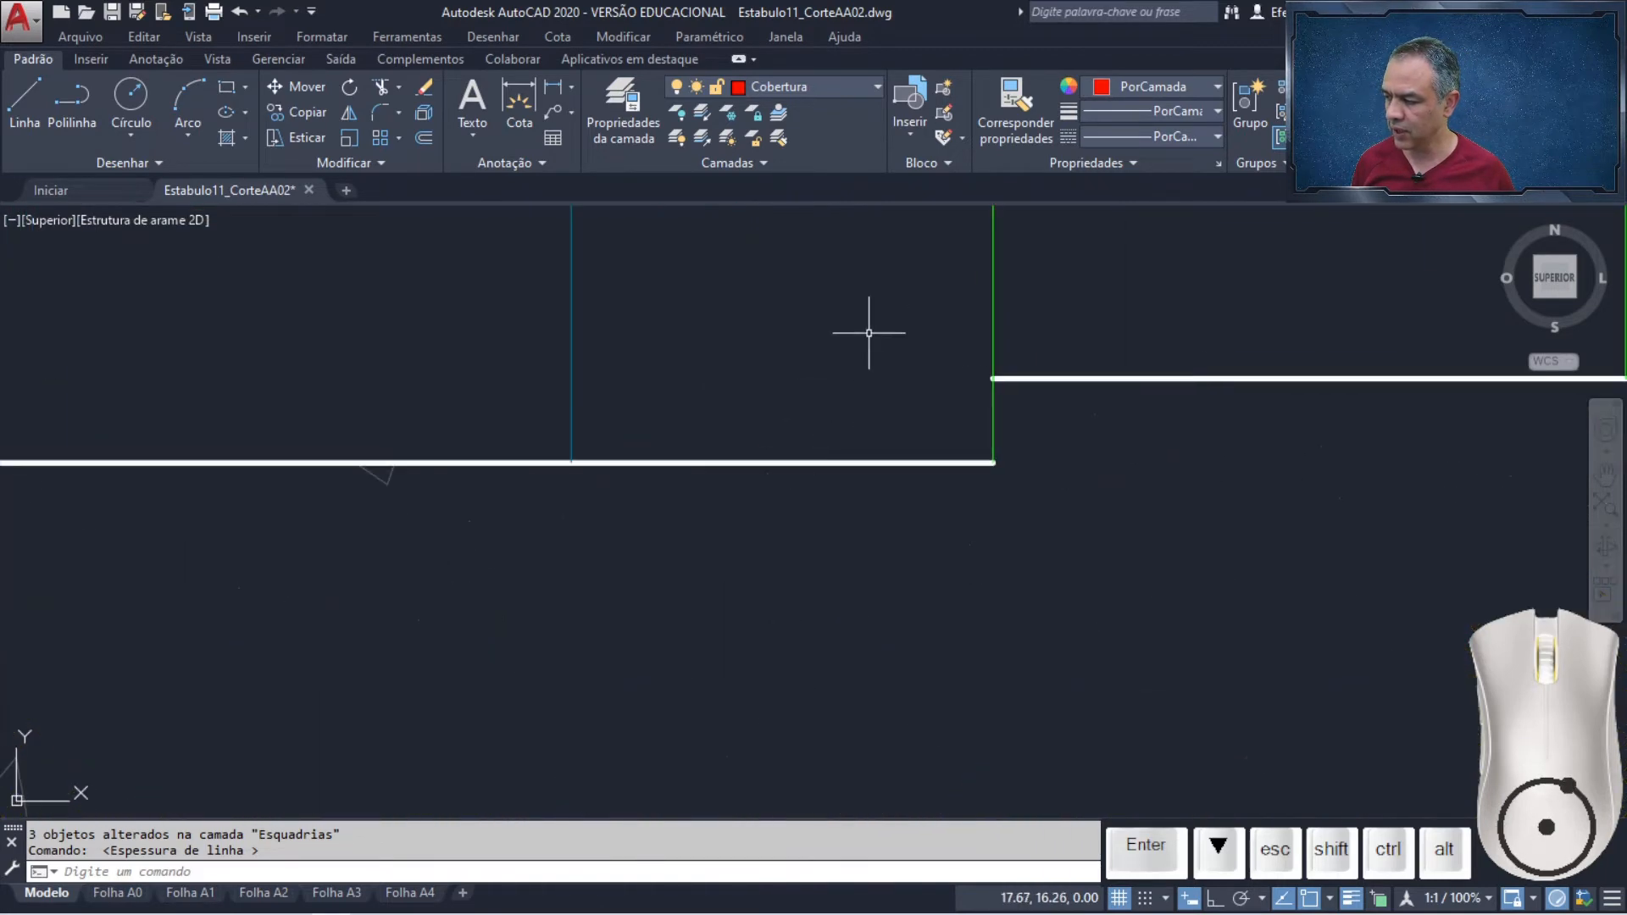
middle_click_drag(868, 334, 703, 407)
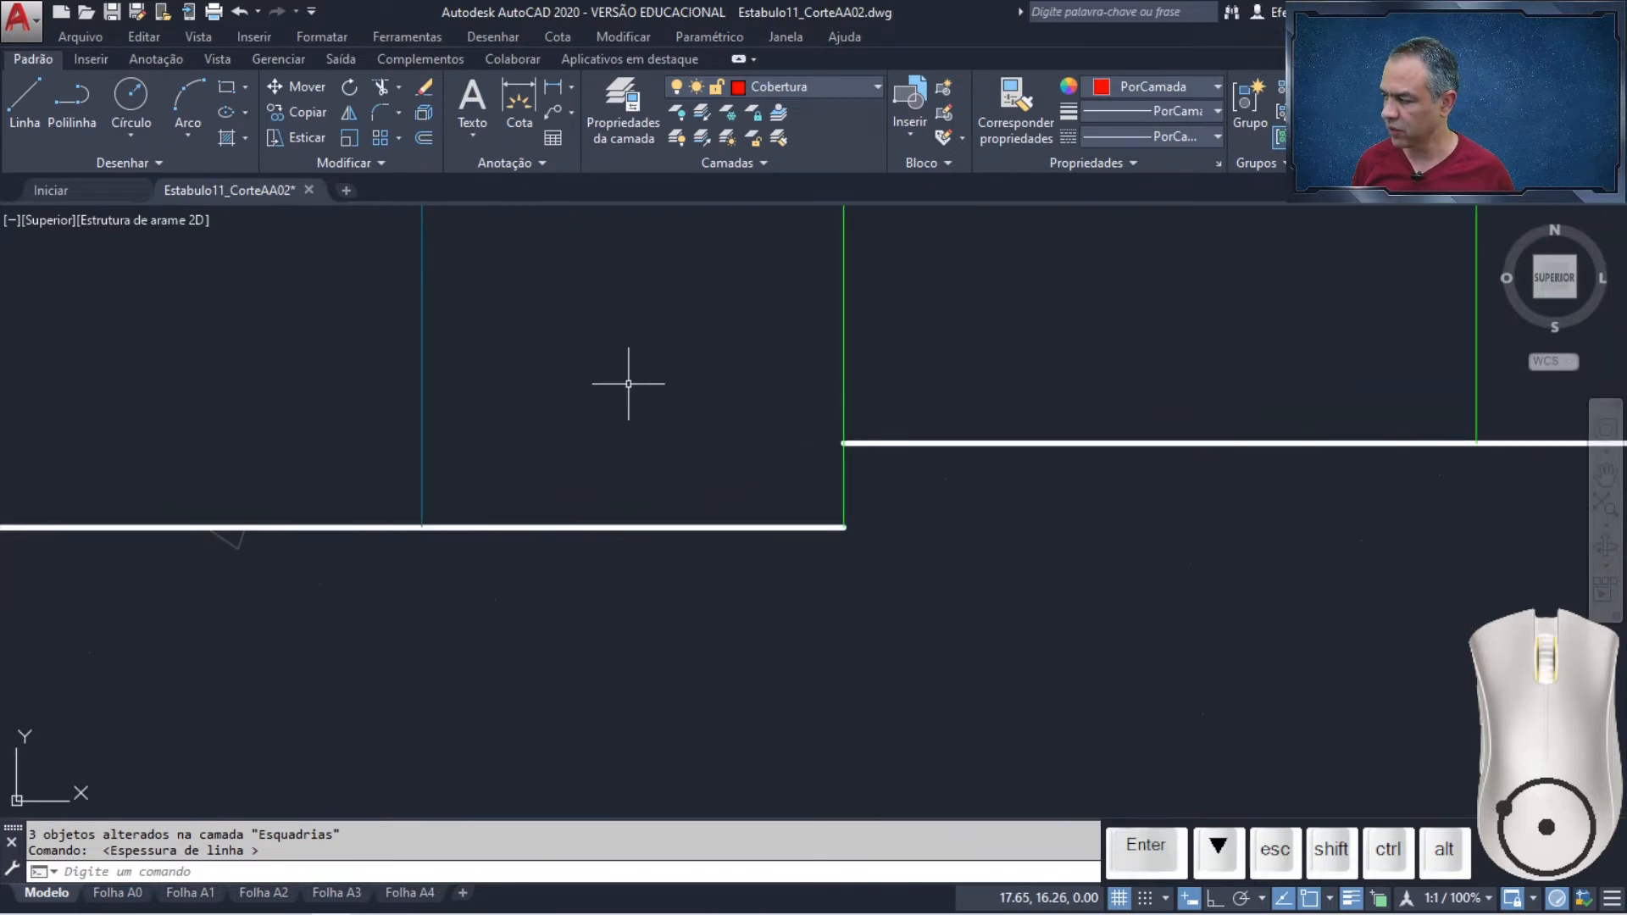
left_click(378, 160)
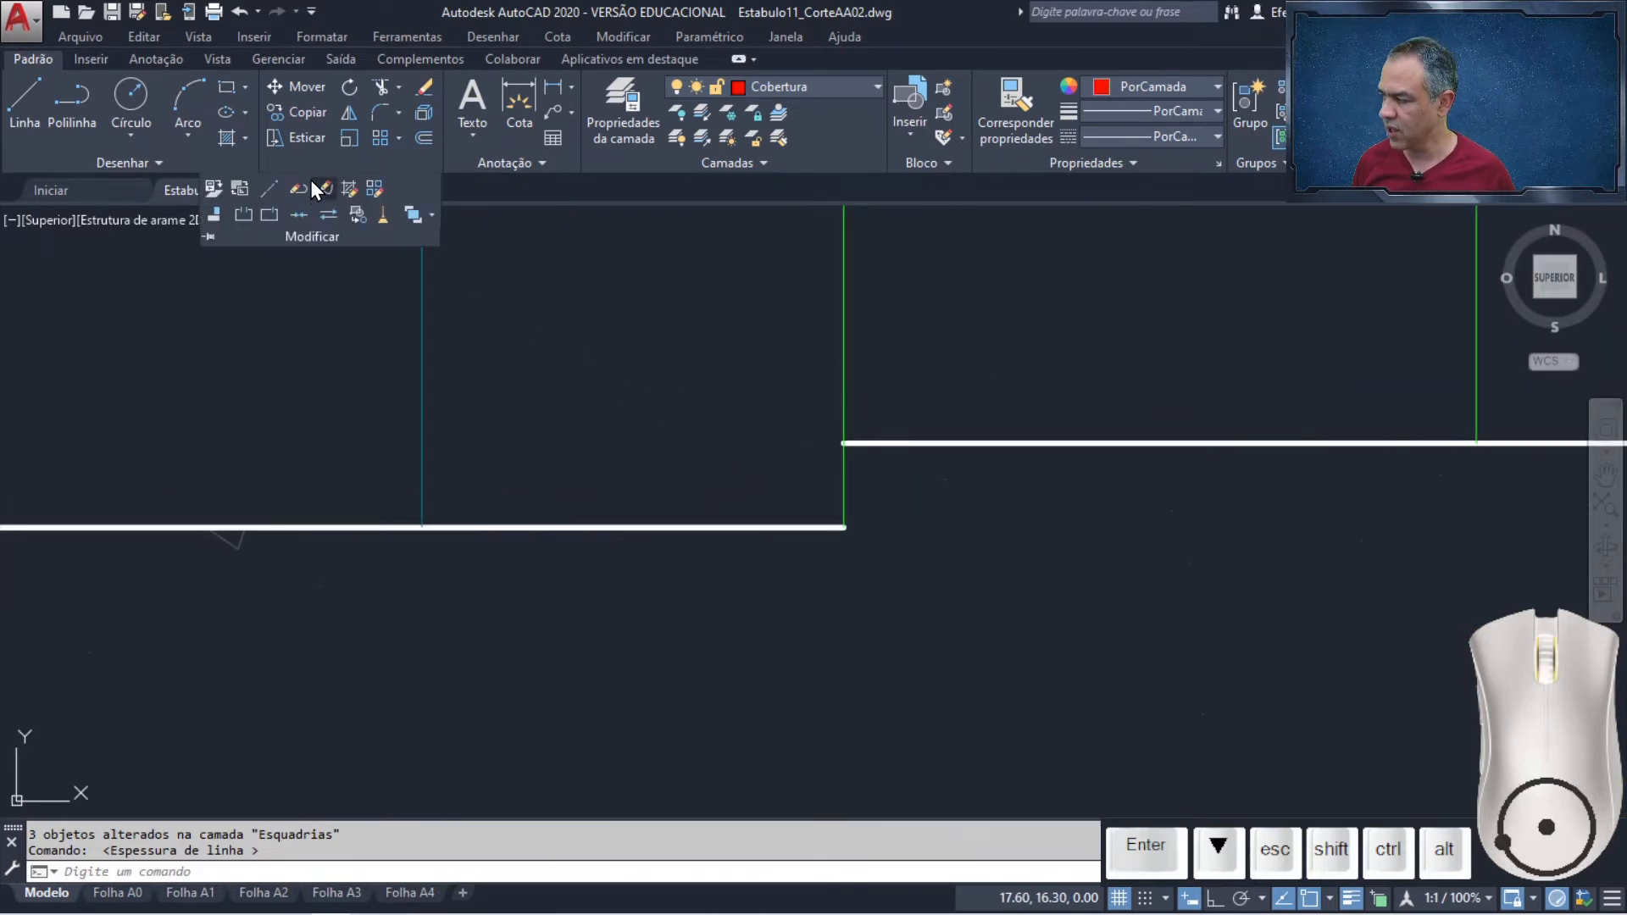
left_click(268, 215)
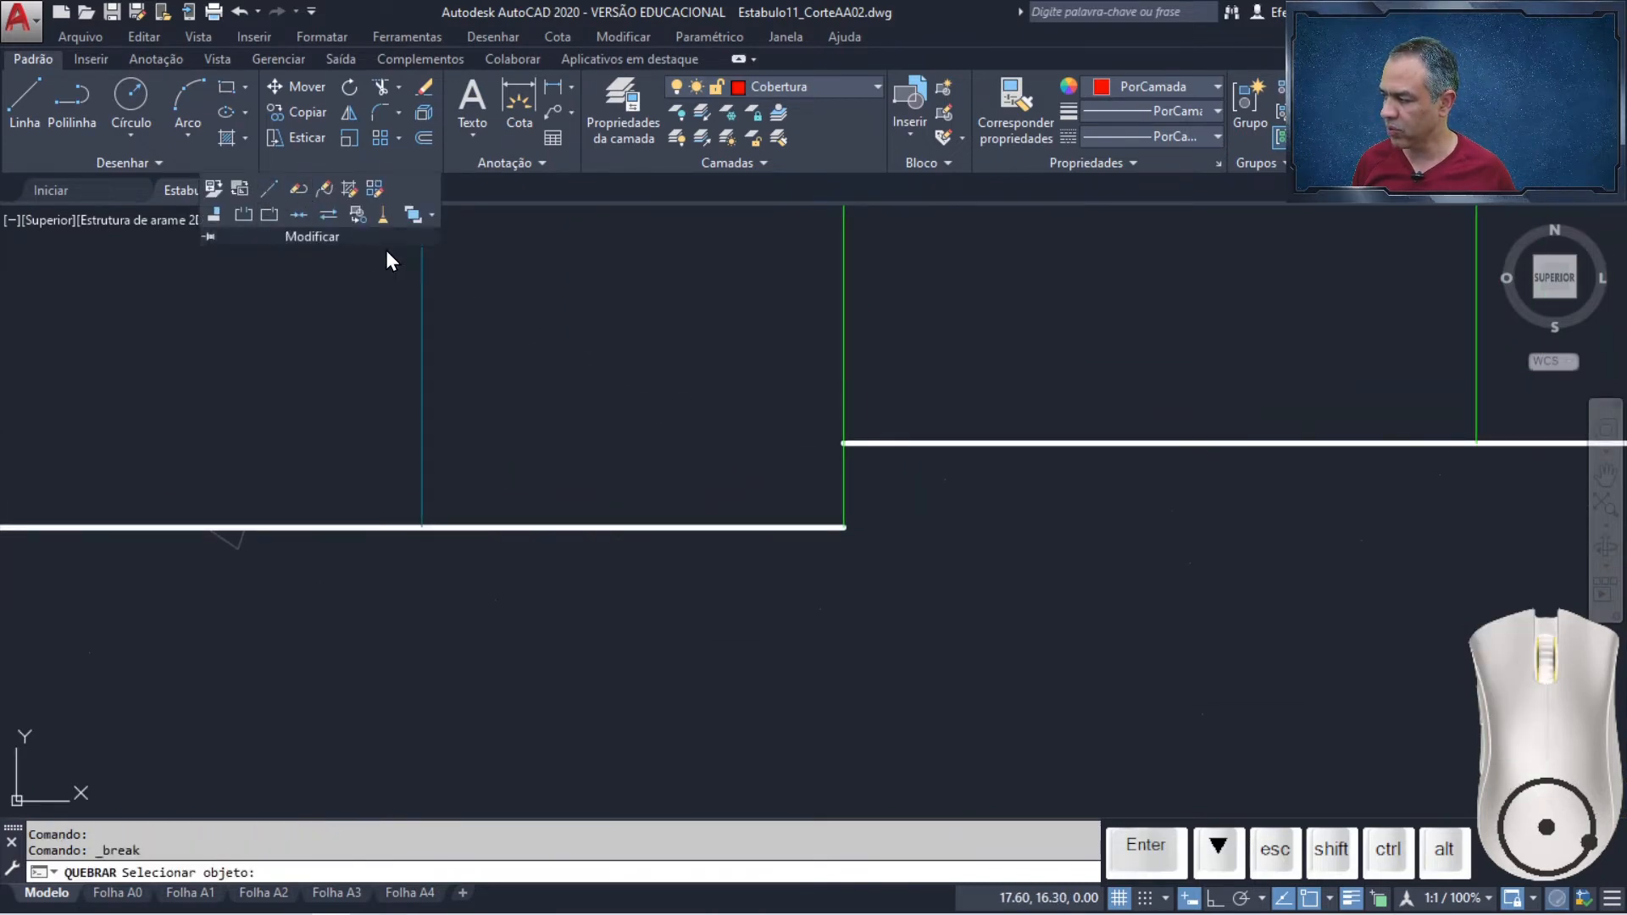
left_click(846, 331)
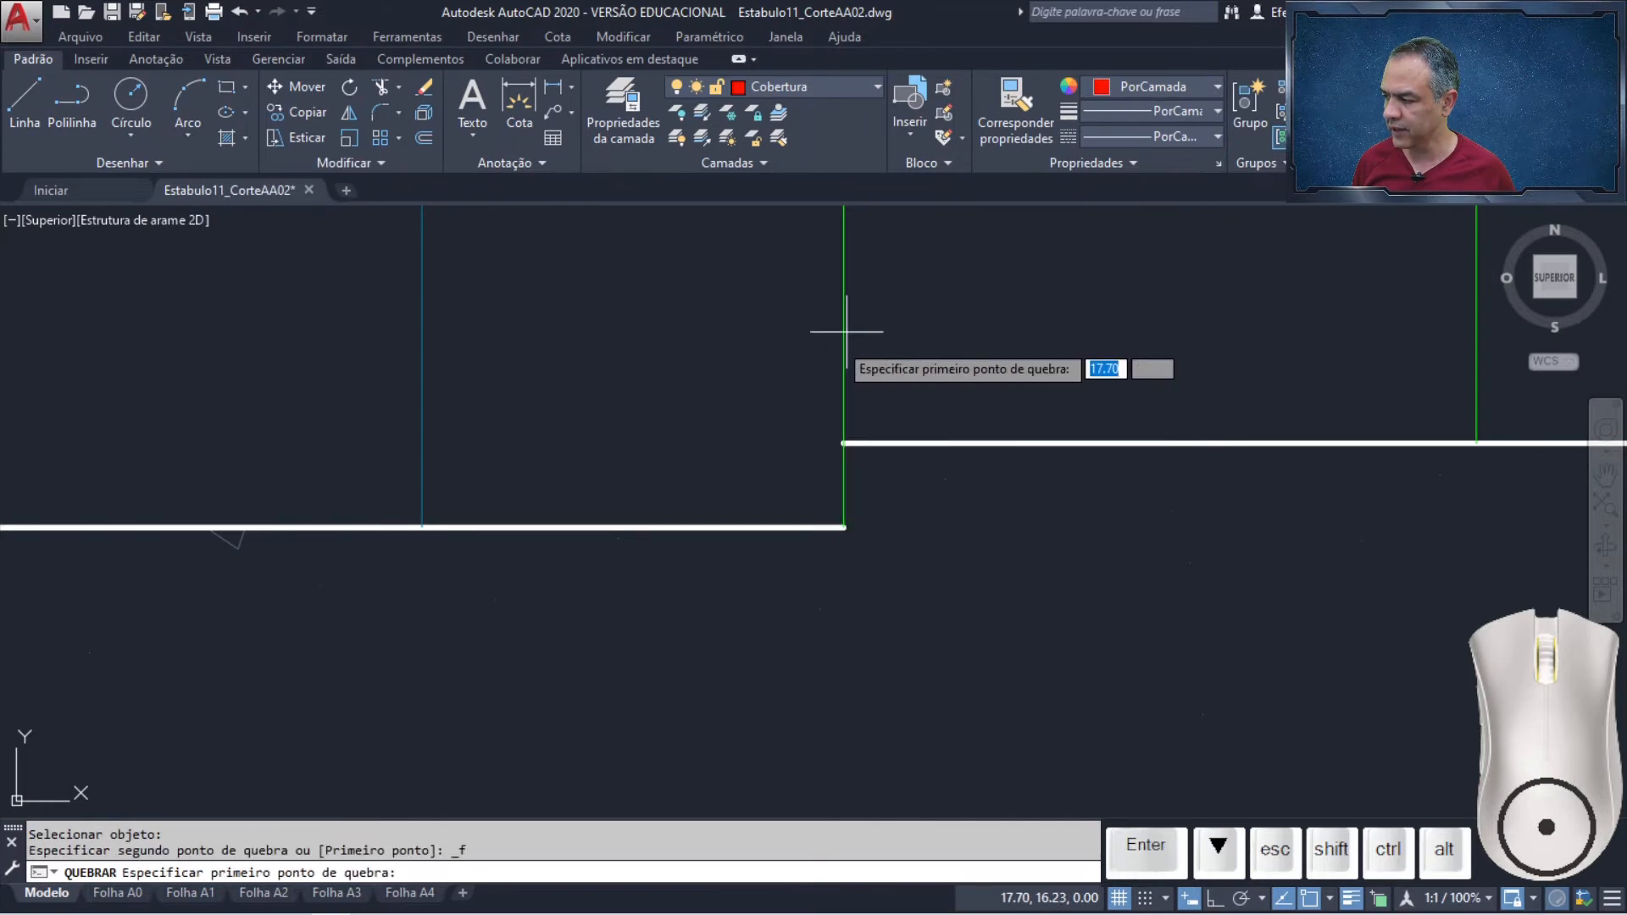
left_click(843, 441)
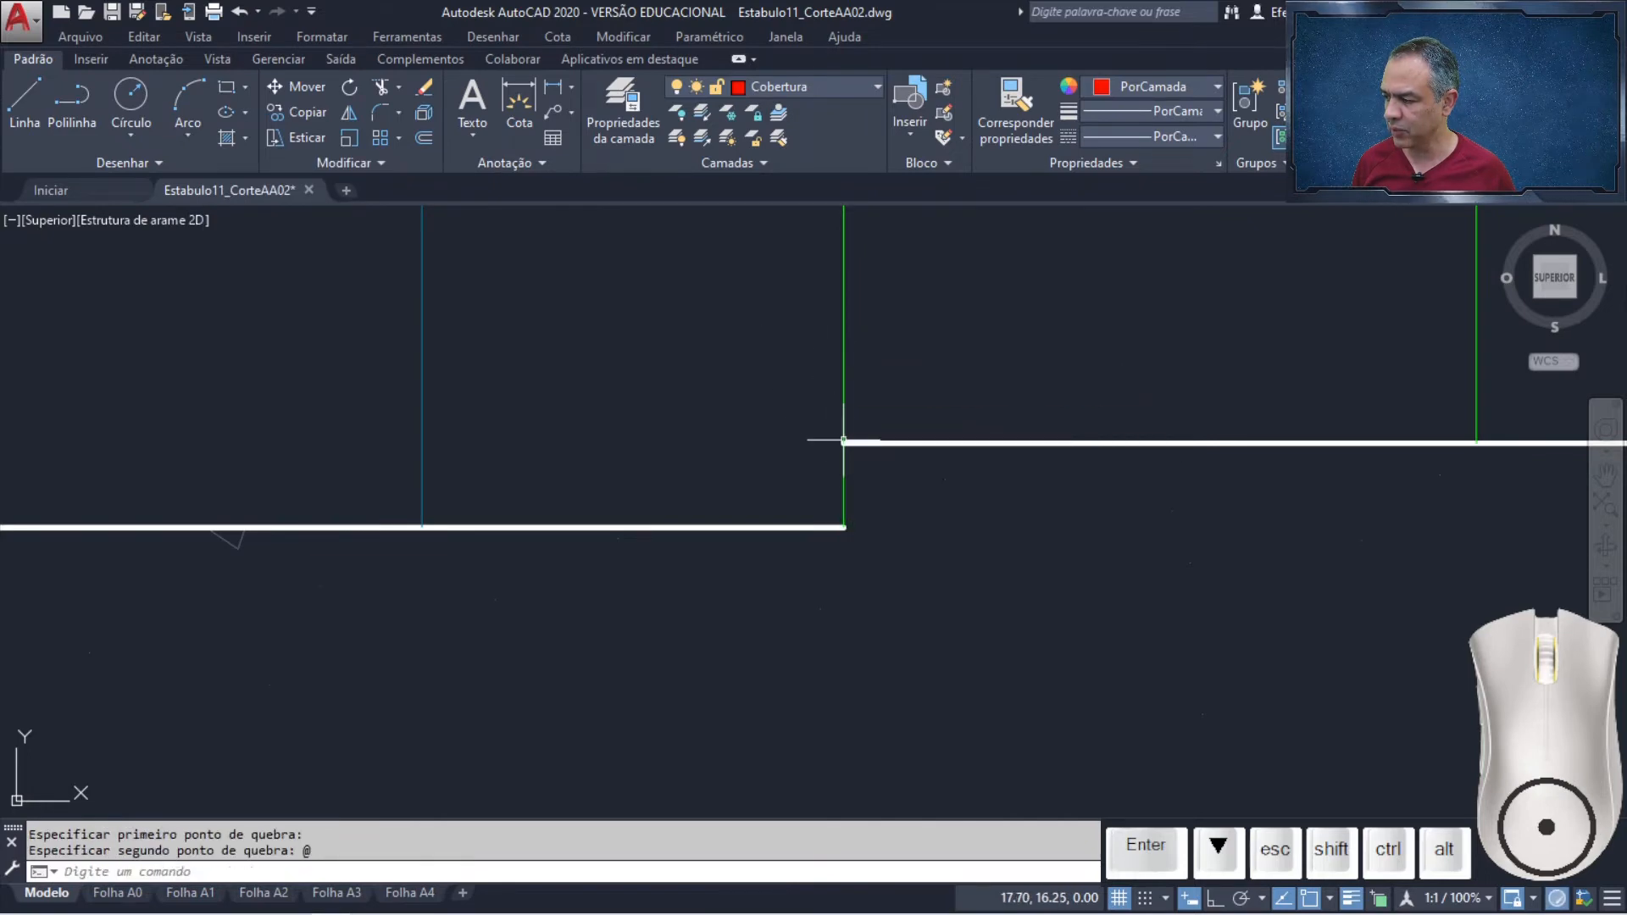
Match the short vertical segment at the floor step to the floor line's Alvenaria em corte layer
left_click(780, 139)
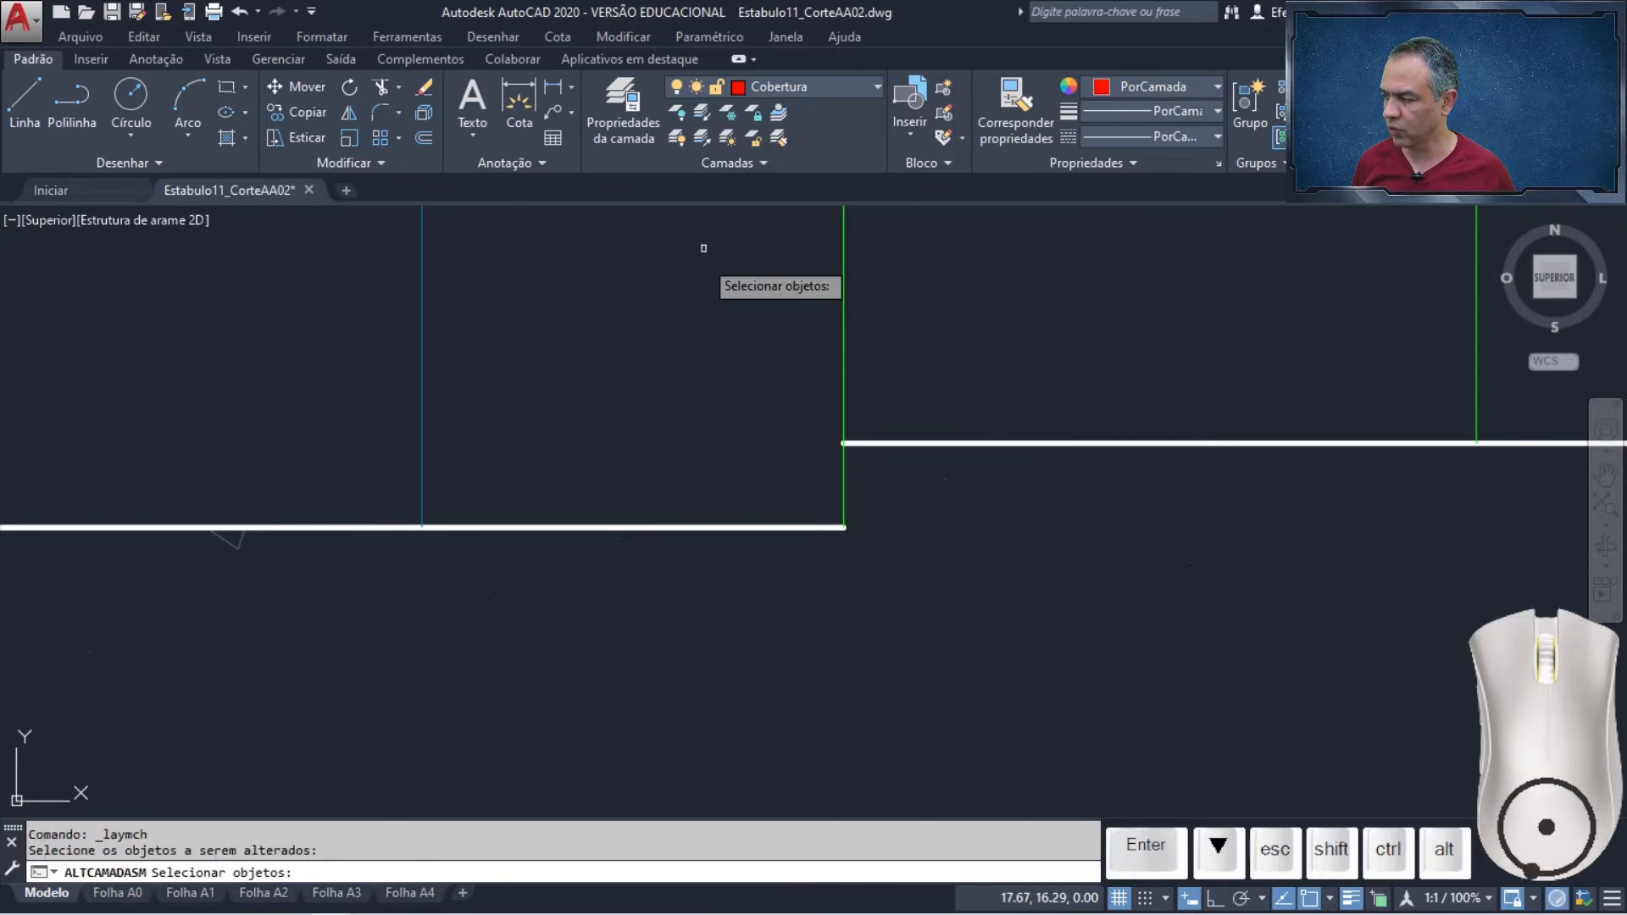
left_click(843, 489)
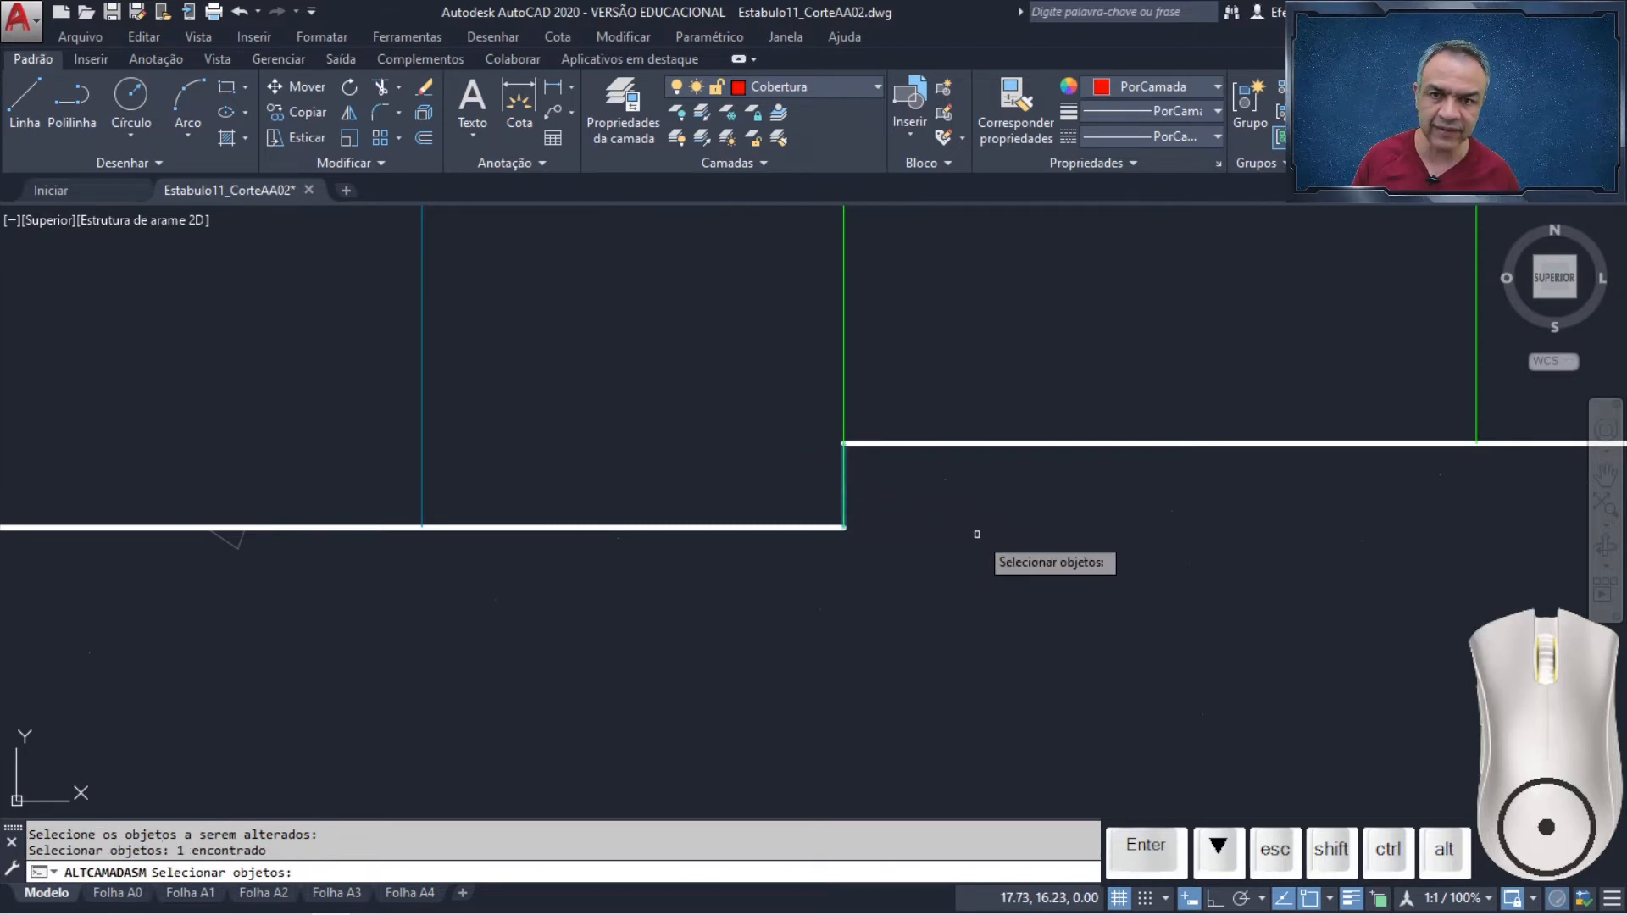
key("Return")
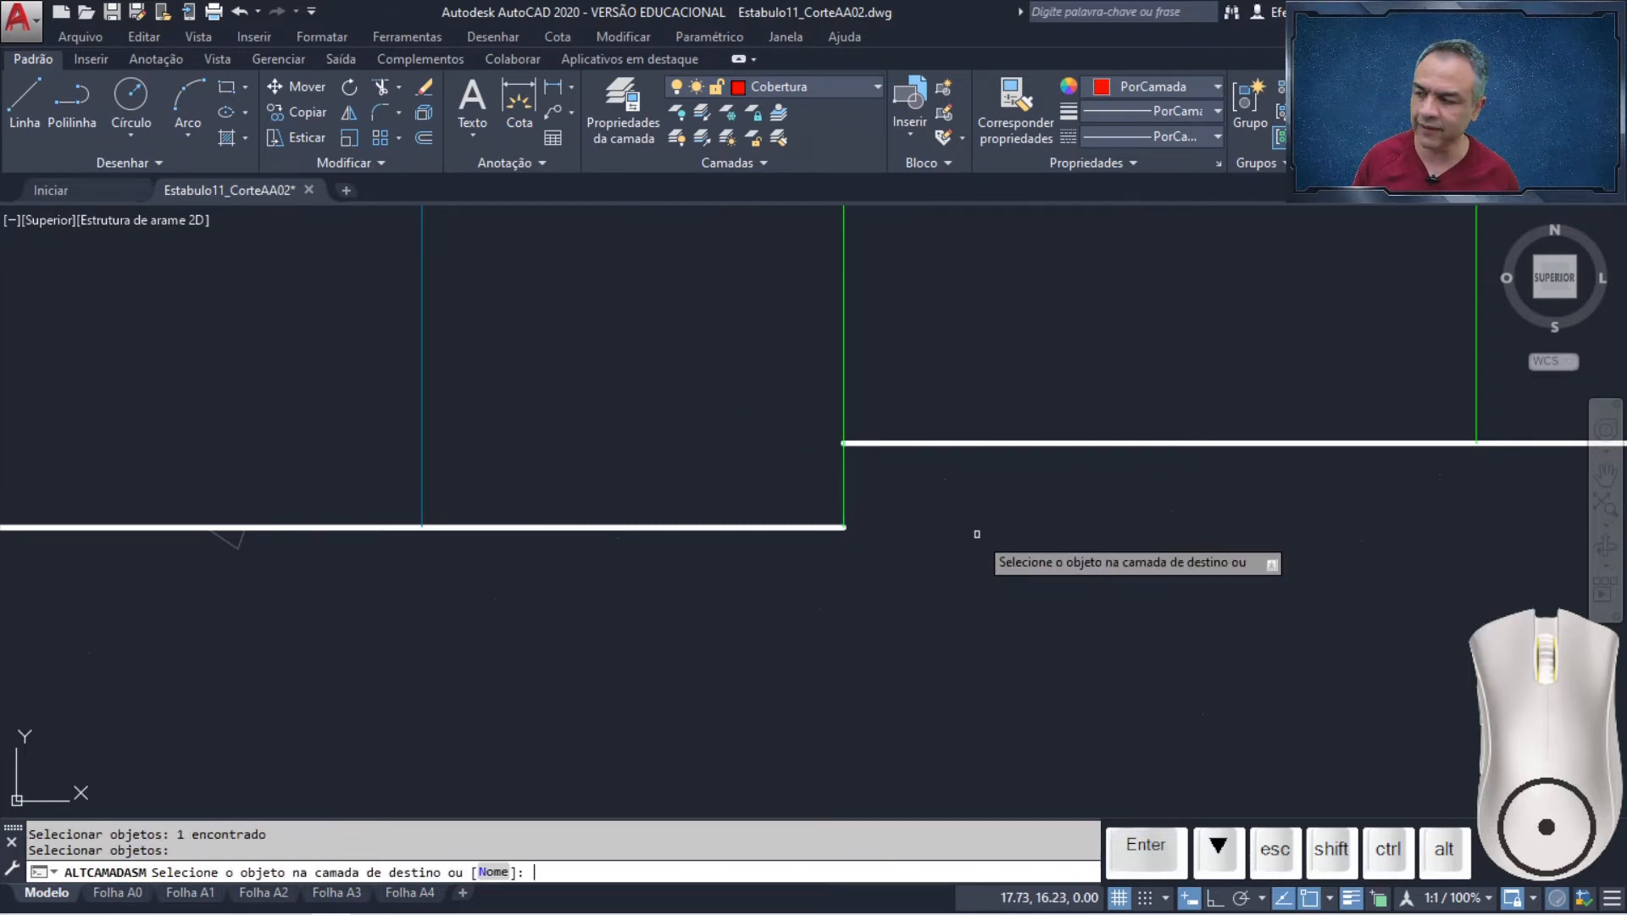
left_click(940, 441)
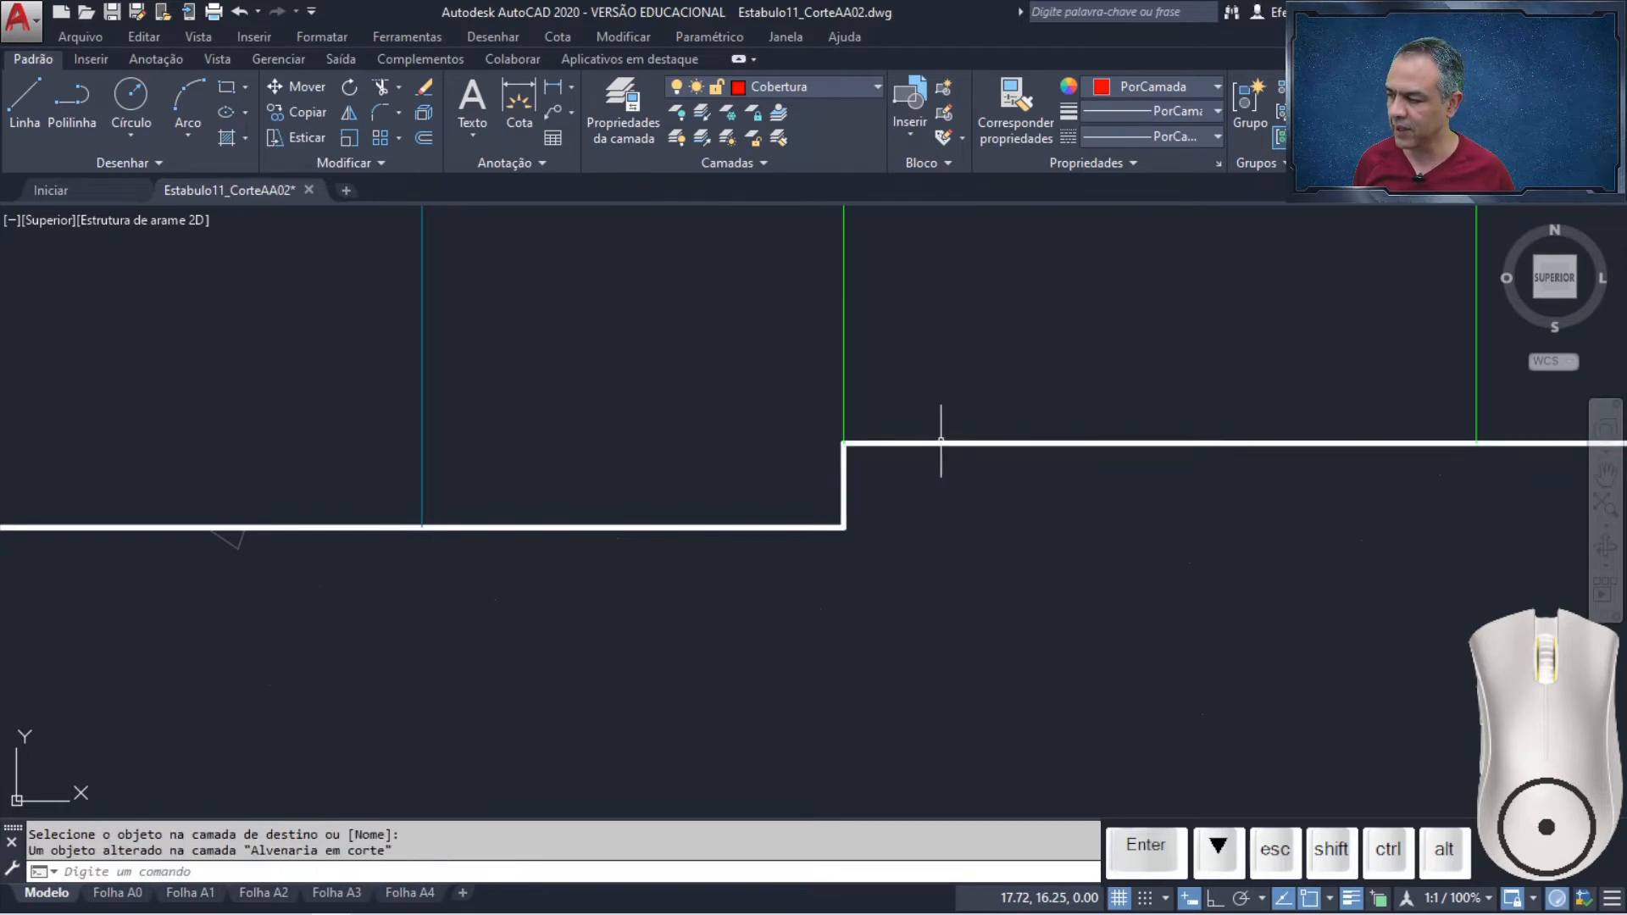
Offset the milk-room-side vertical line of the cut door 0.05 toward the inside of the wall thickness
scroll(941, 441, "down", 3)
mouse_move(1061, 348)
middle_mouse_down()
mouse_move(1137, 302)
mouse_move(955, 593)
middle_mouse_up()
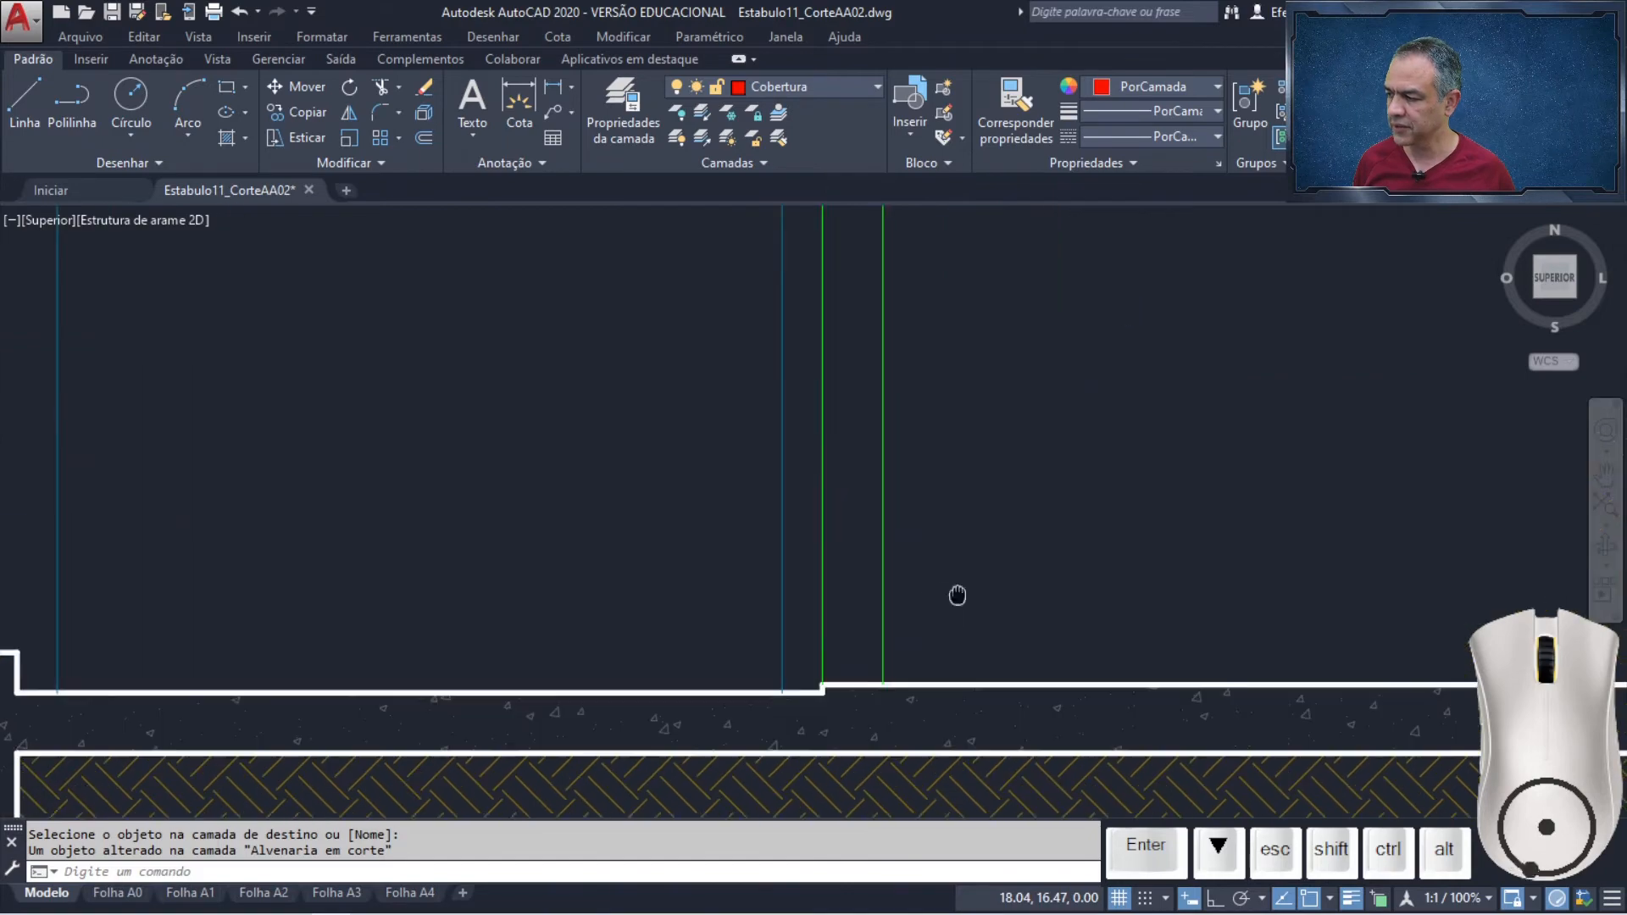
scroll(965, 525, "down", 4)
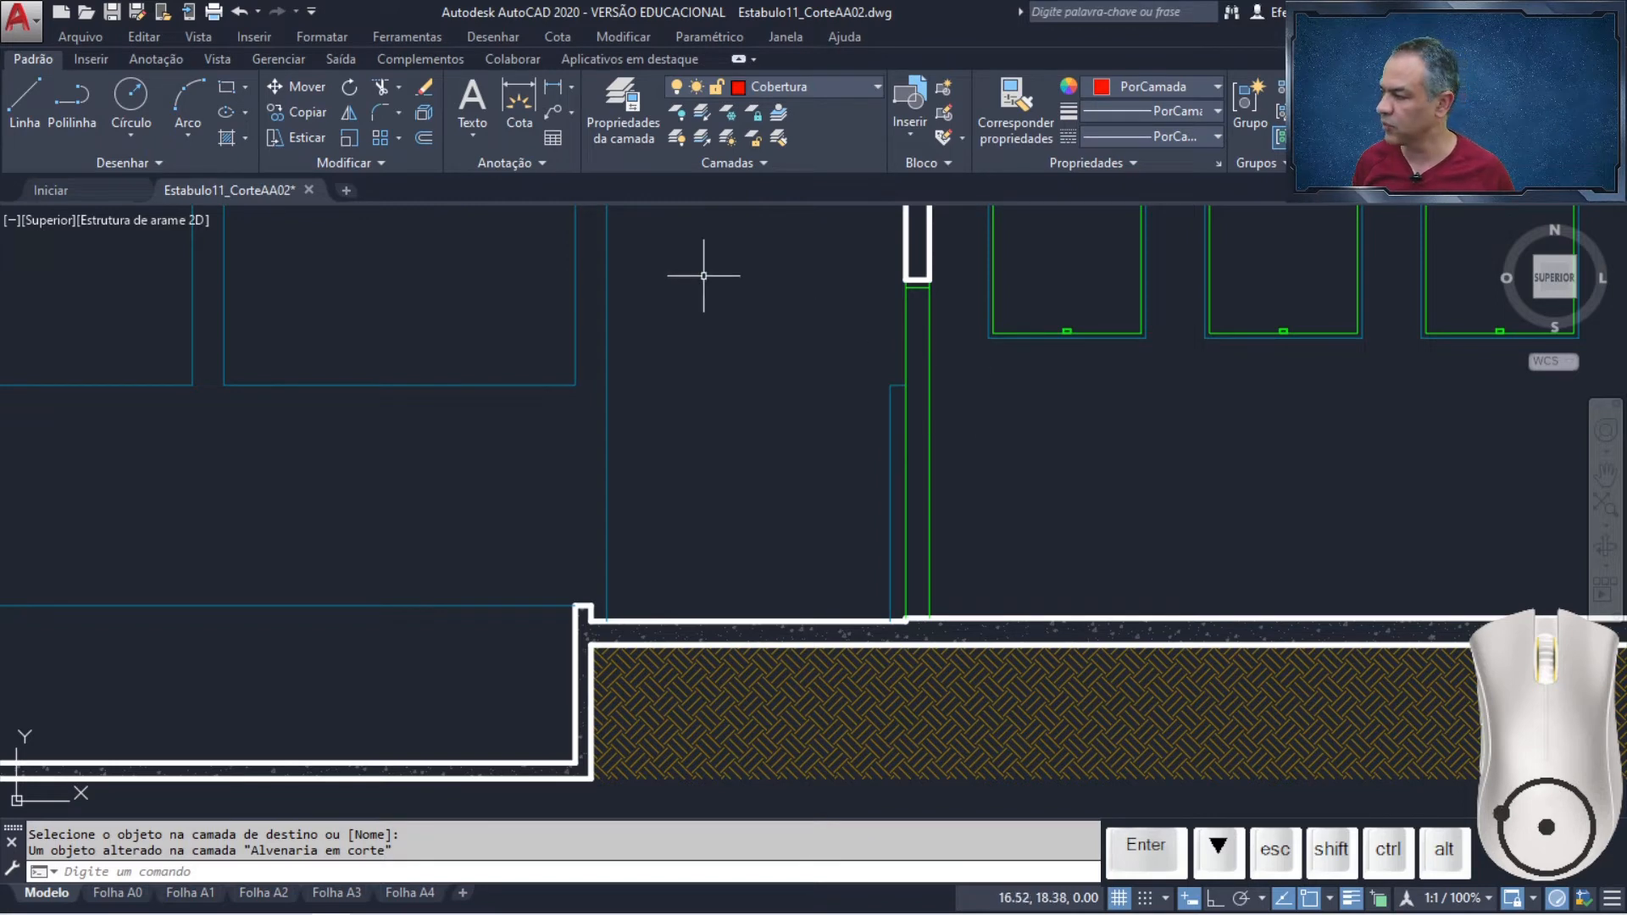
left_click(423, 137)
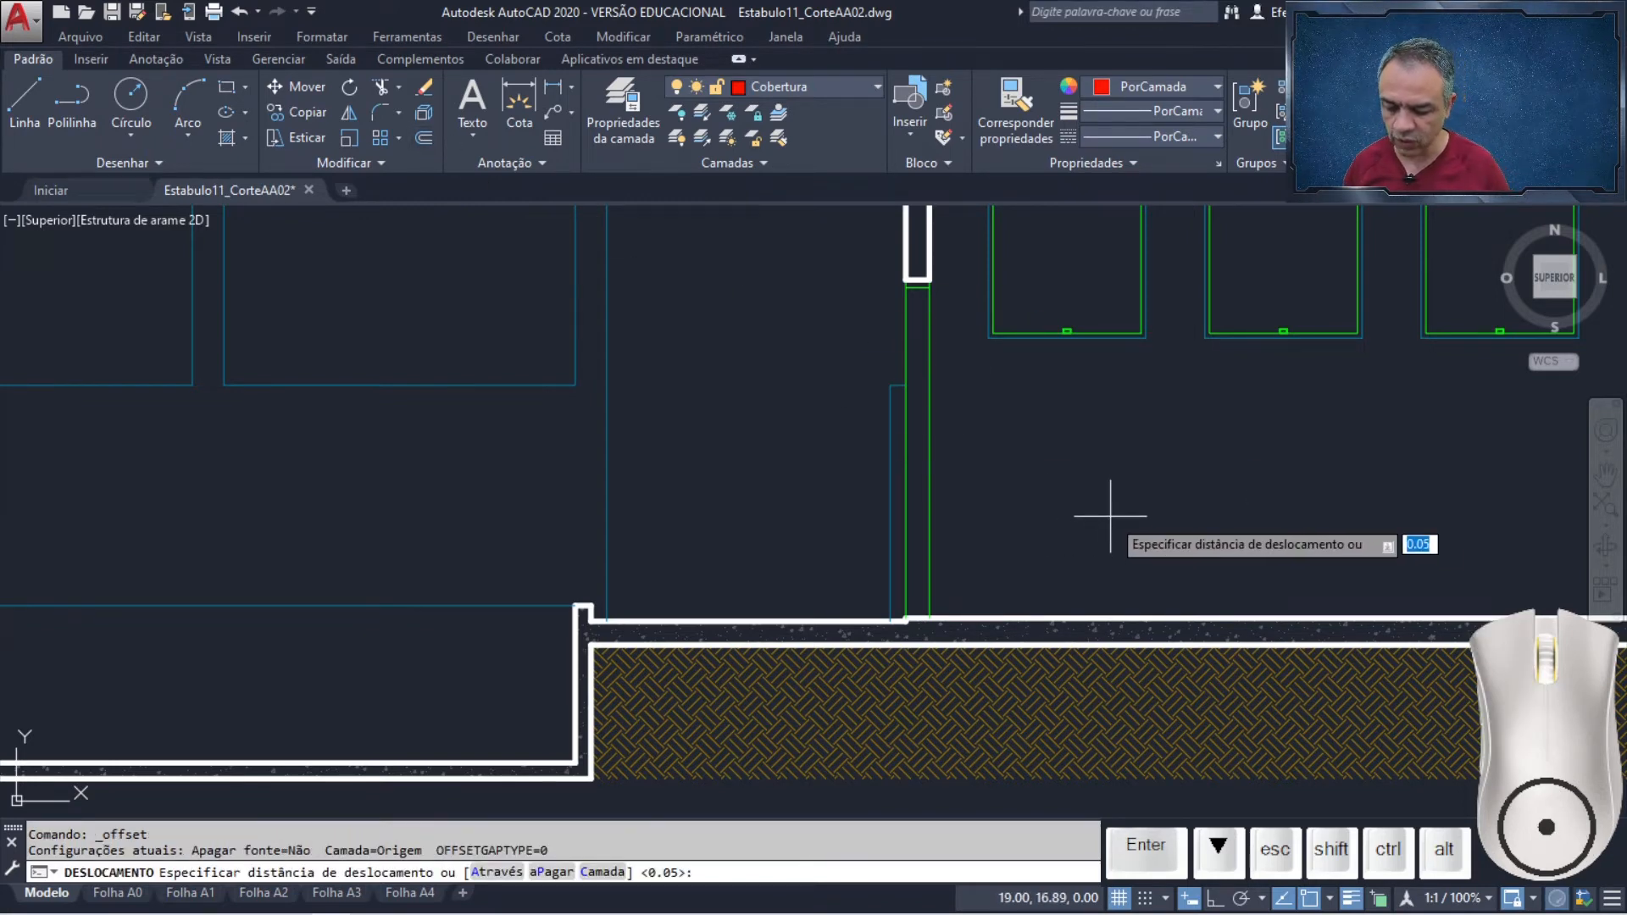
key("Return")
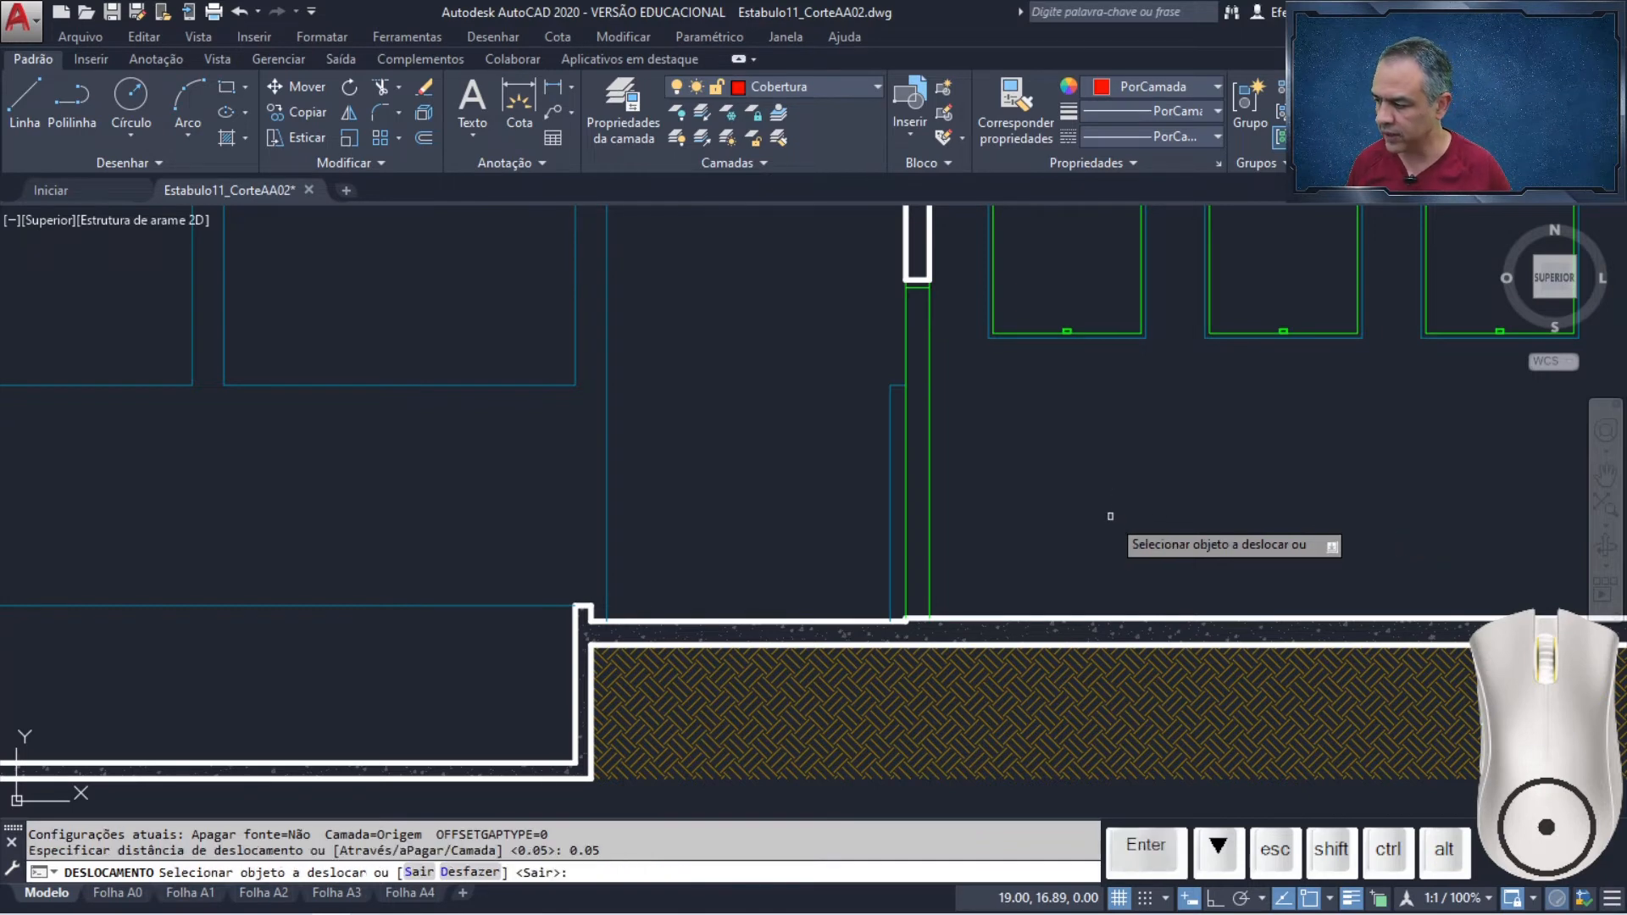
left_click(932, 498)
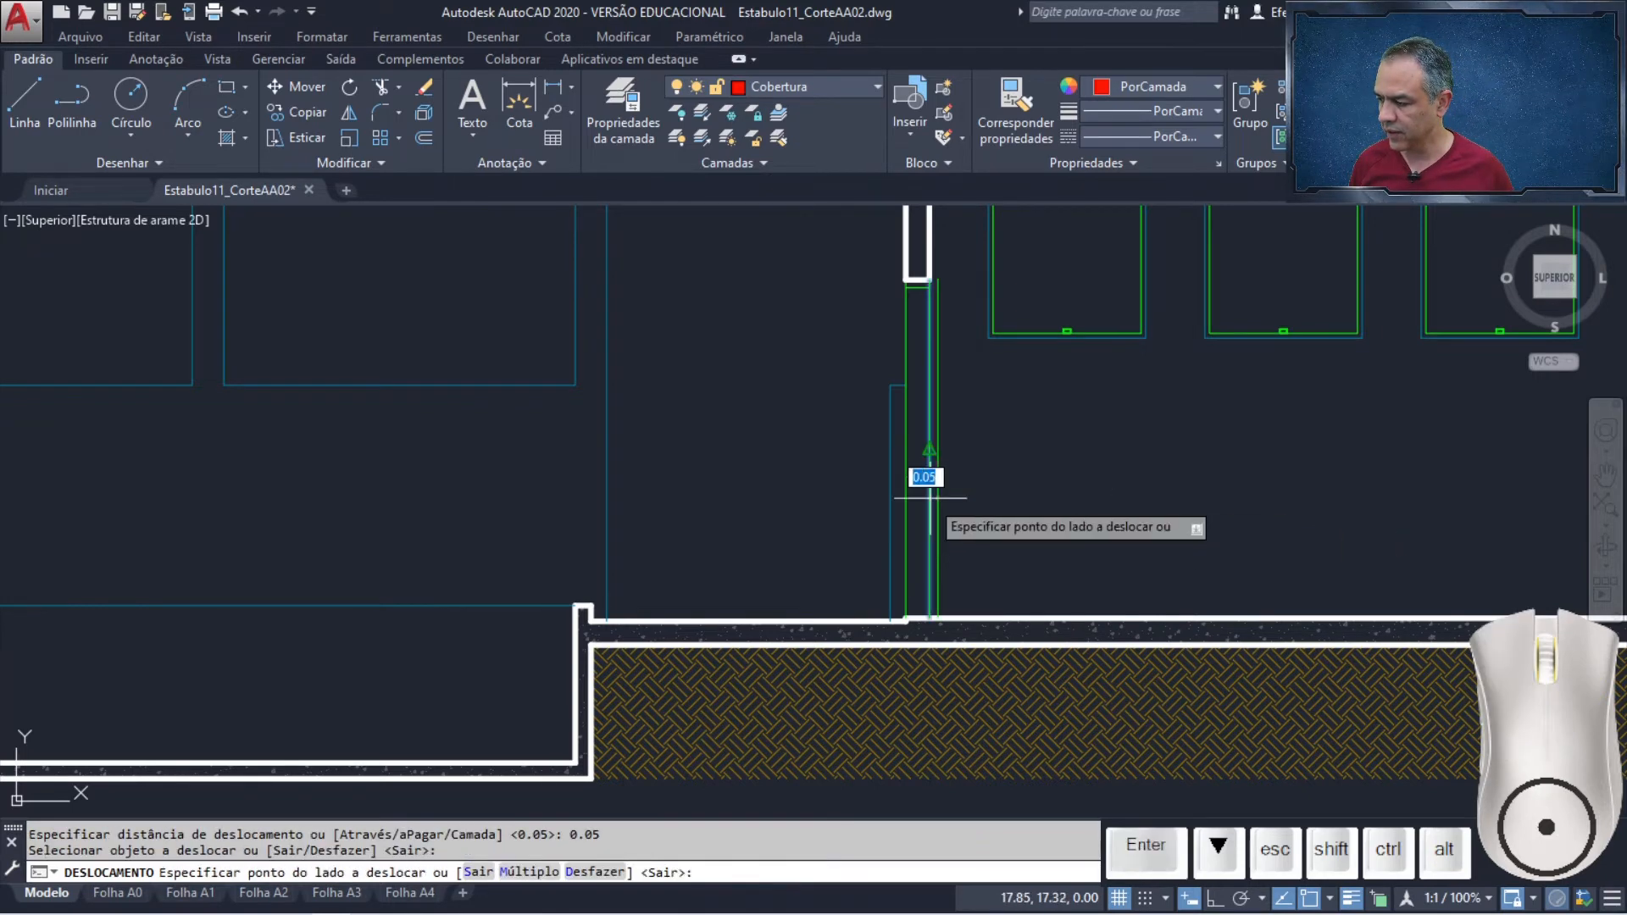
left_click(763, 504)
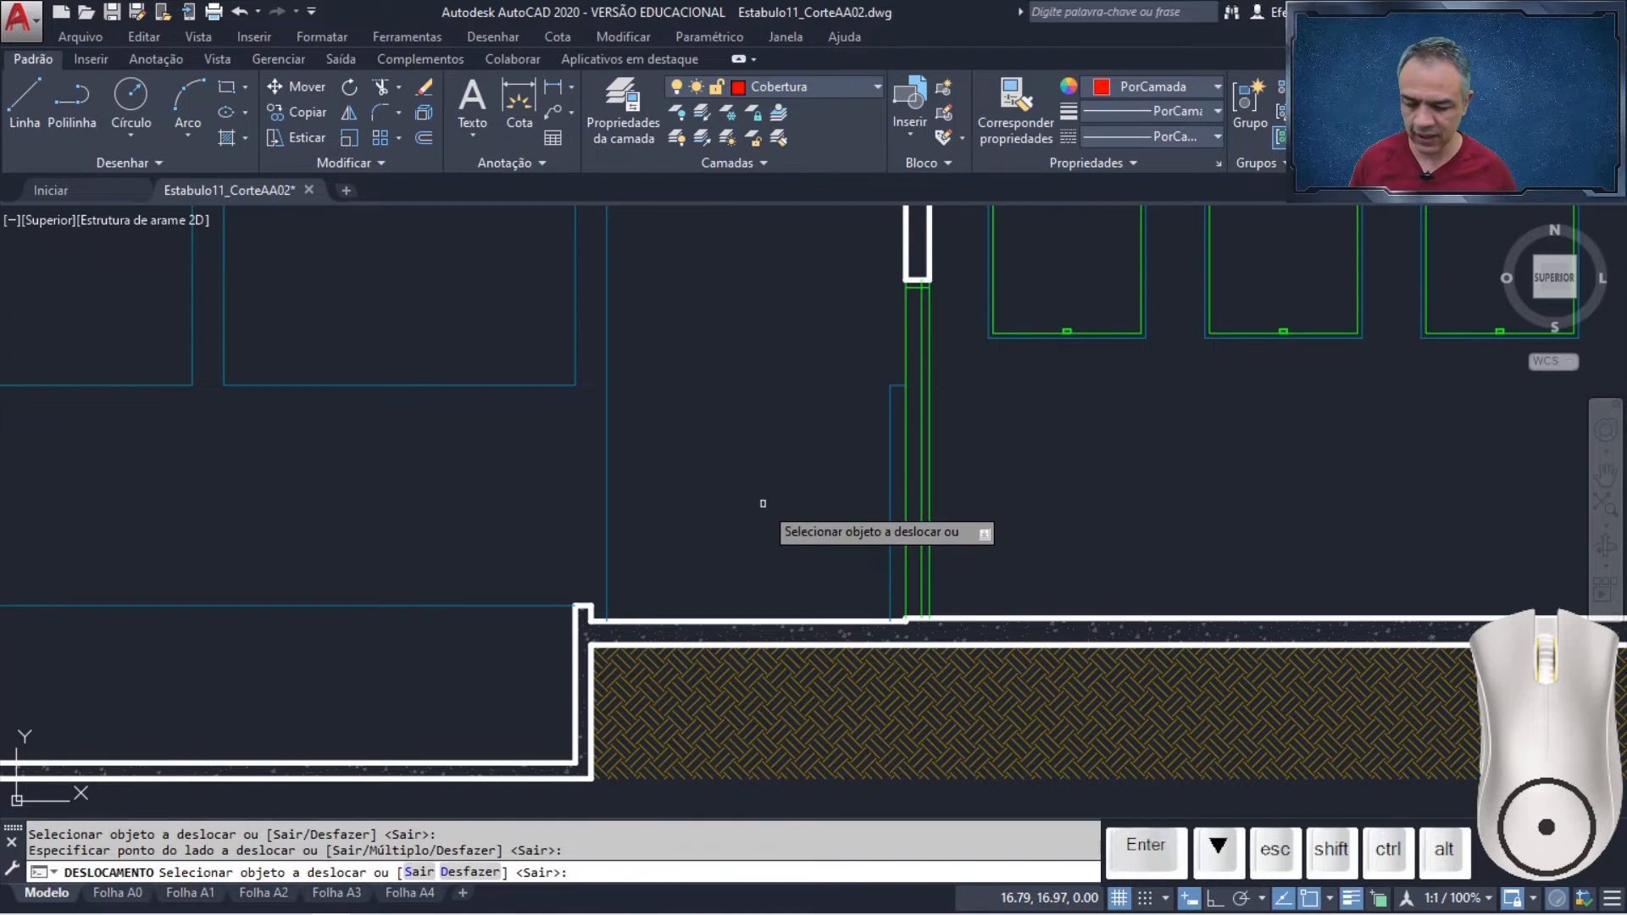
key("Return")
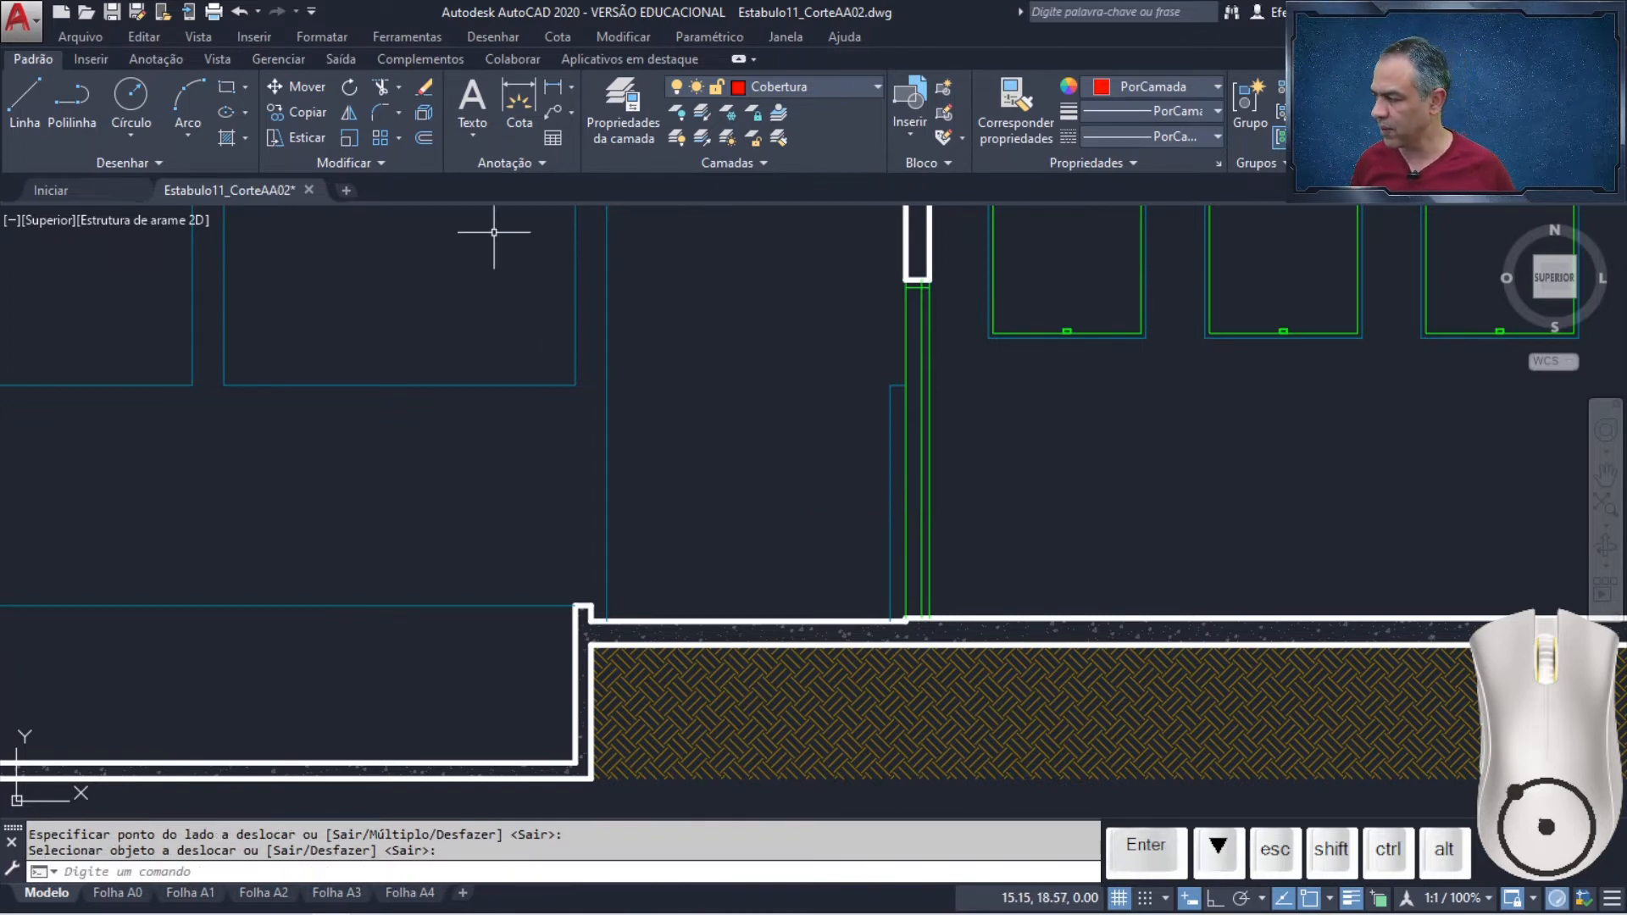
Trim the upper end of the offset door line where it runs past the horizontal frame line
left_click(380, 88)
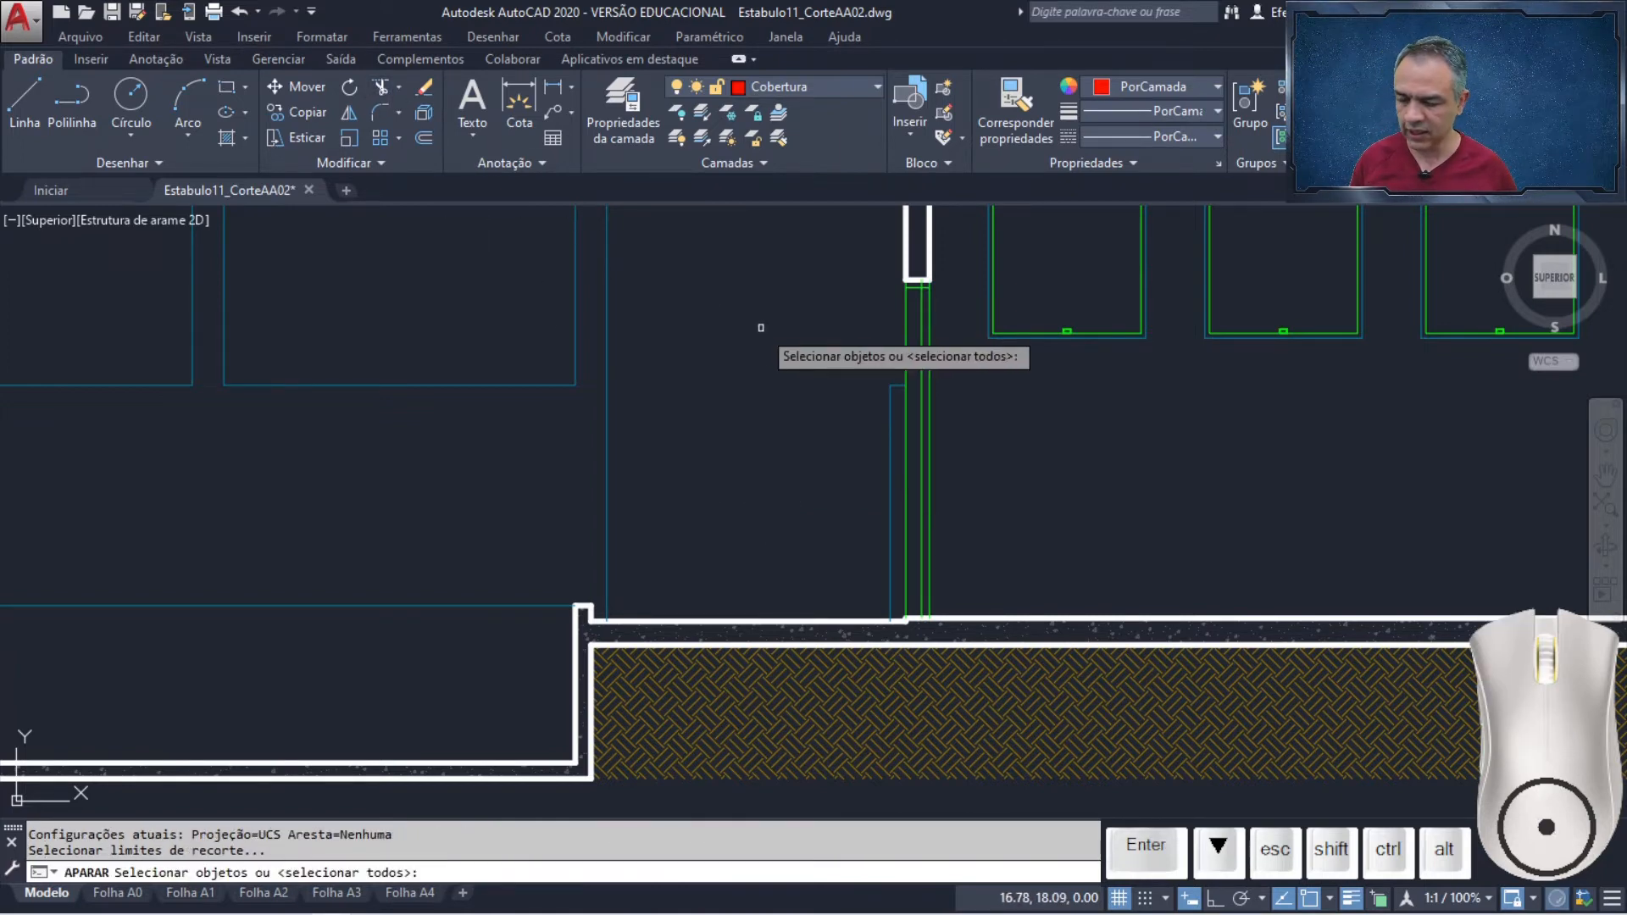
key("Return")
scroll(932, 279, "up", 6)
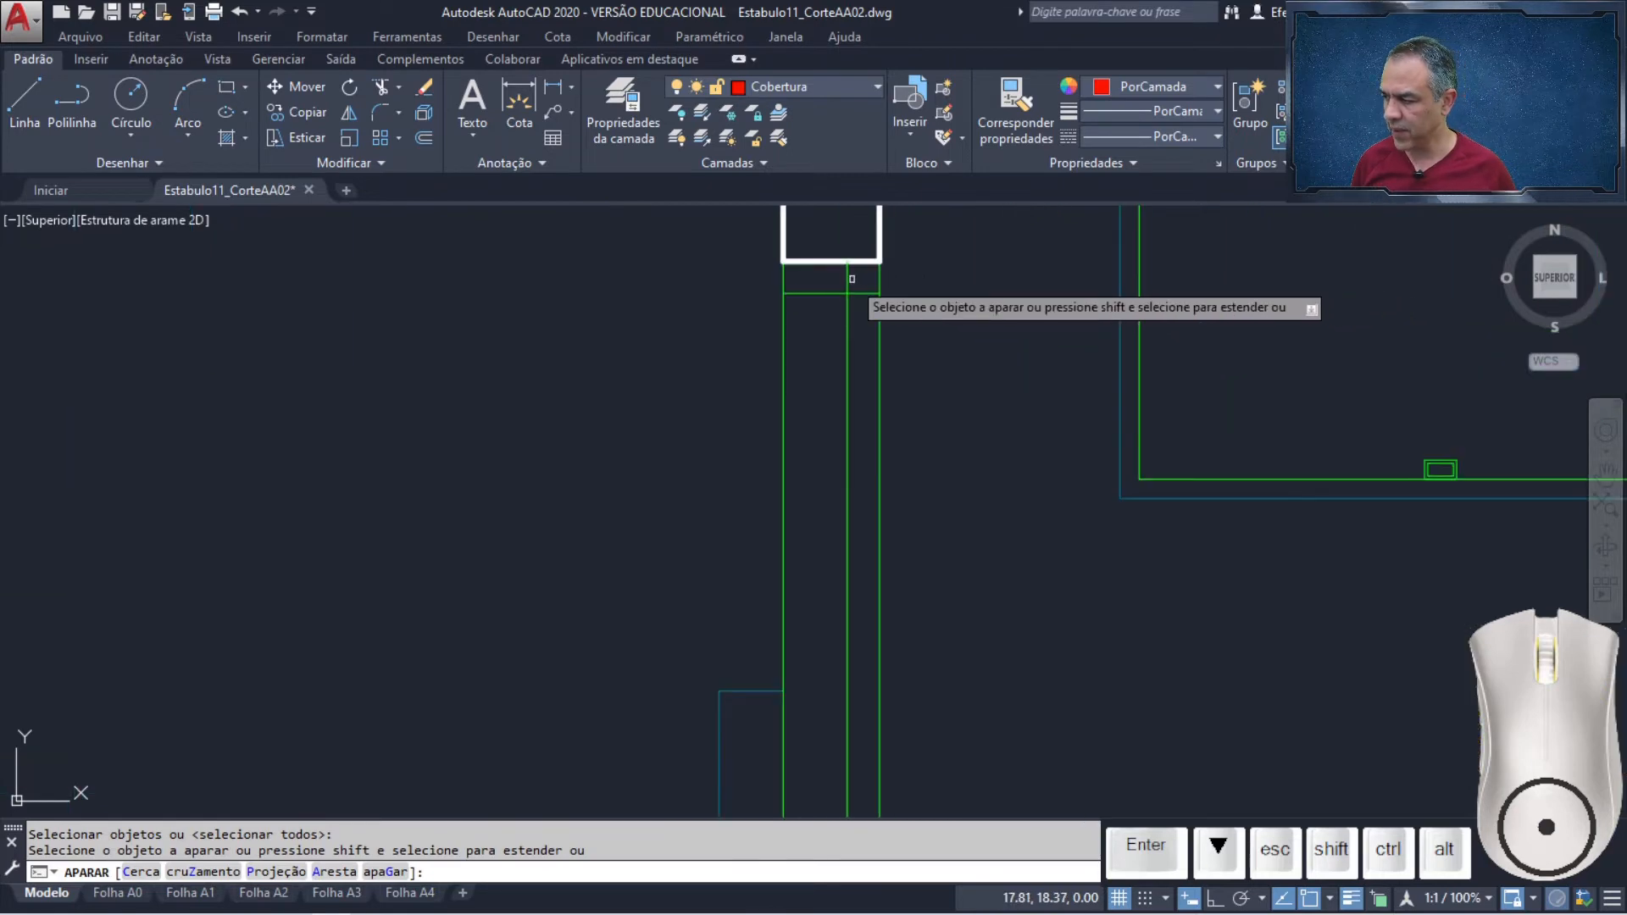
left_click(852, 278)
scroll(954, 326, "down", 4)
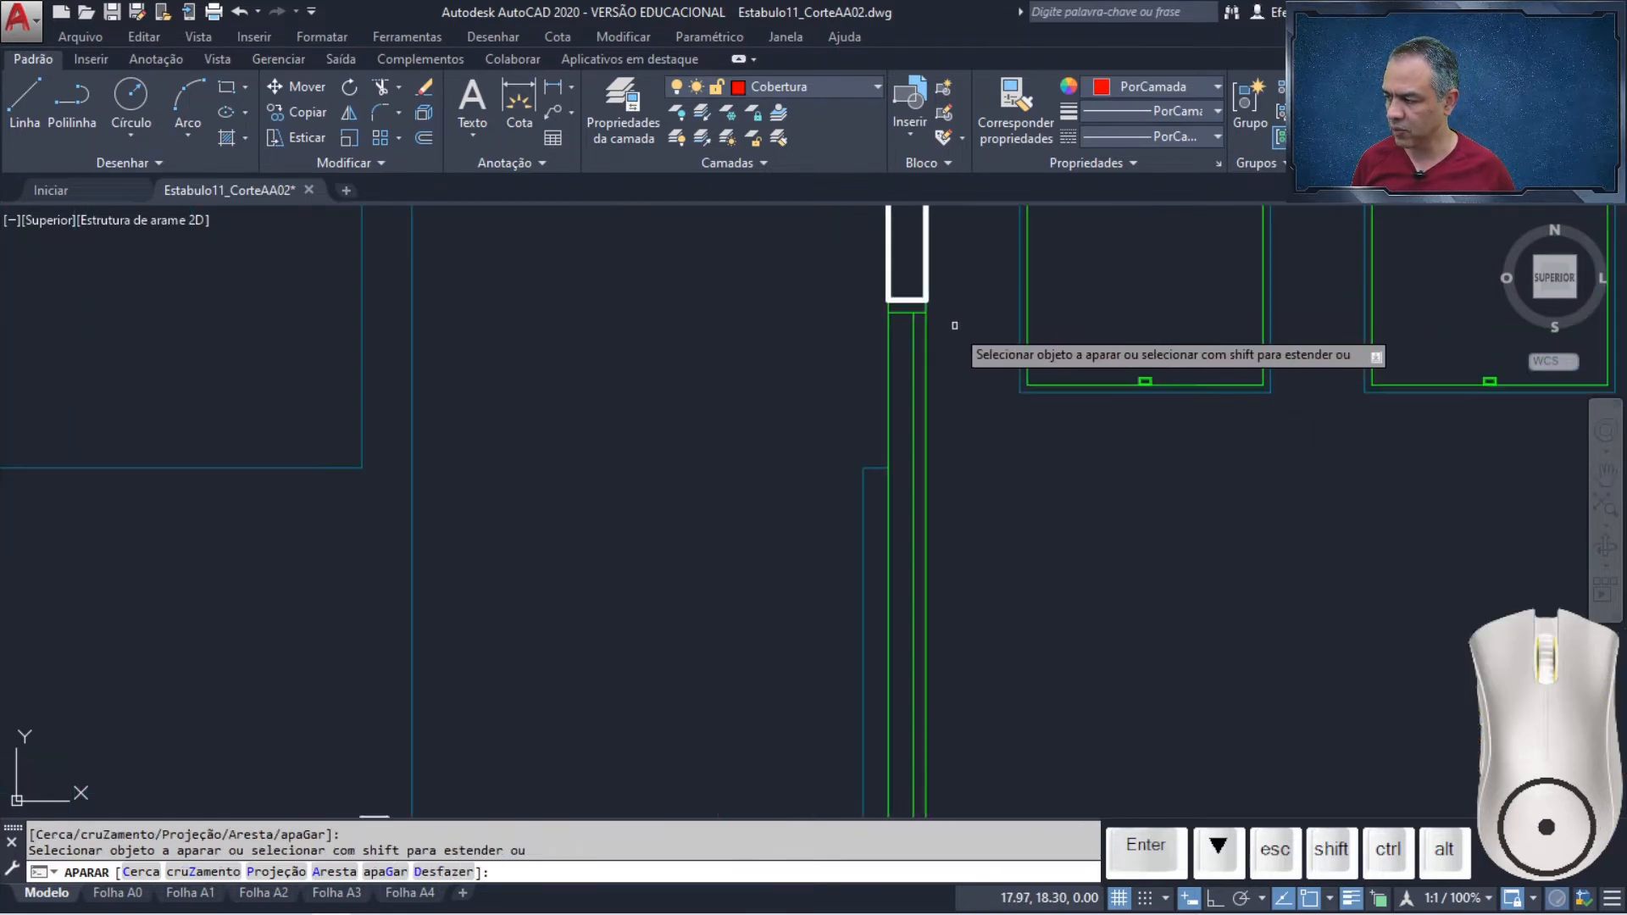
scroll(954, 325, "down", 2)
key("Return")
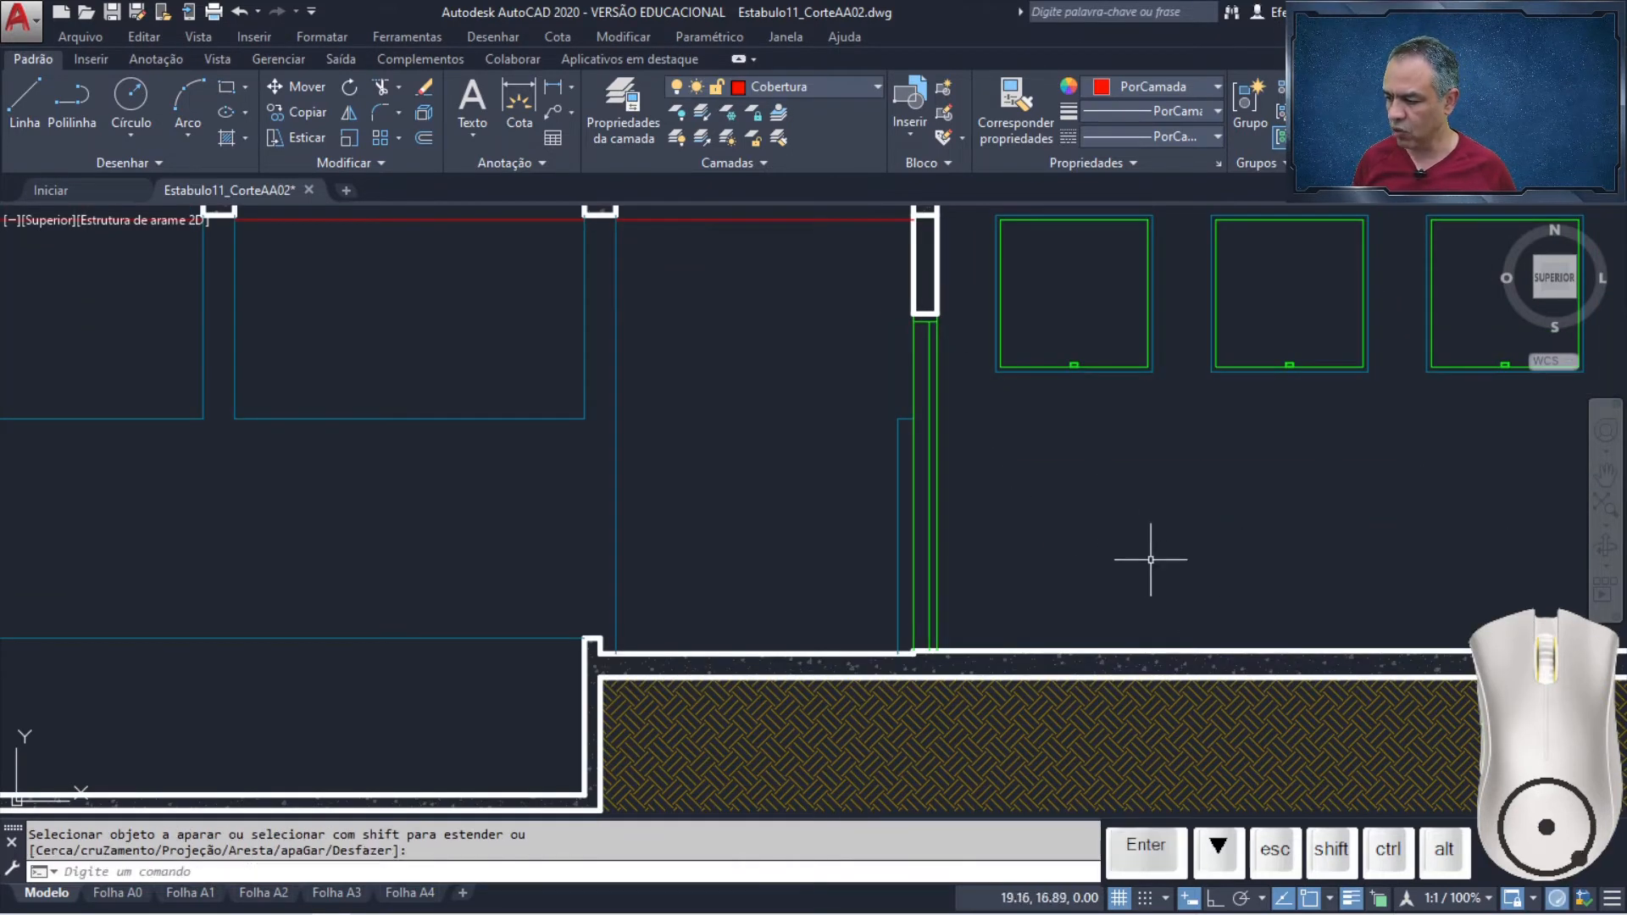
Turn off the lineweight display and make Esquadrias the current layer
left_click(1350, 897)
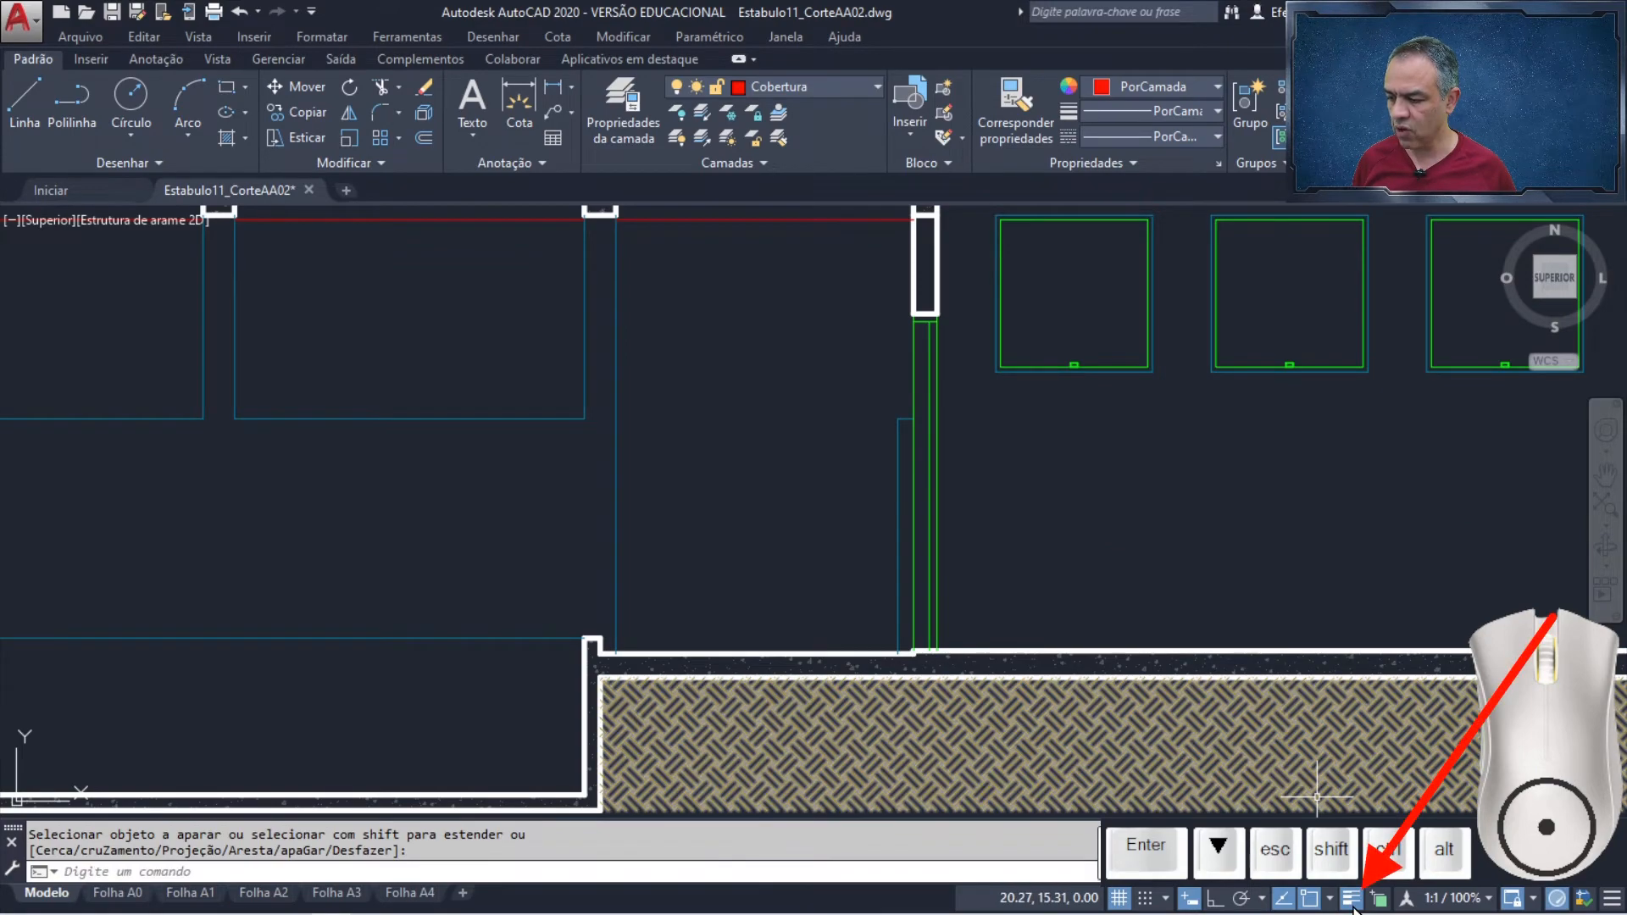
left_click(1353, 904)
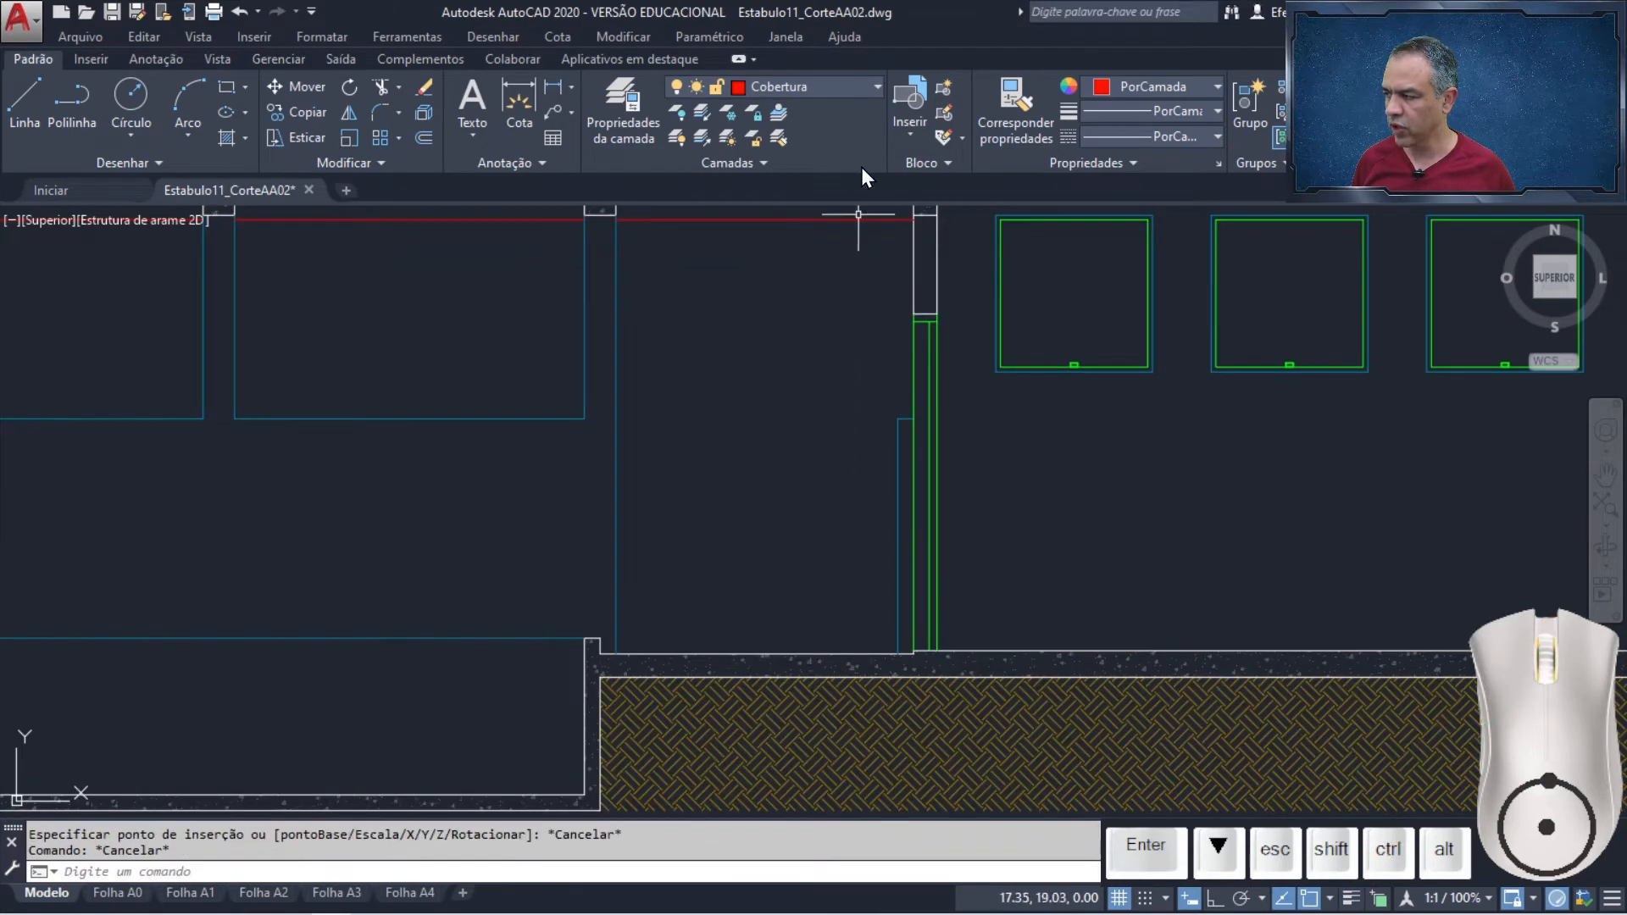
left_click(867, 88)
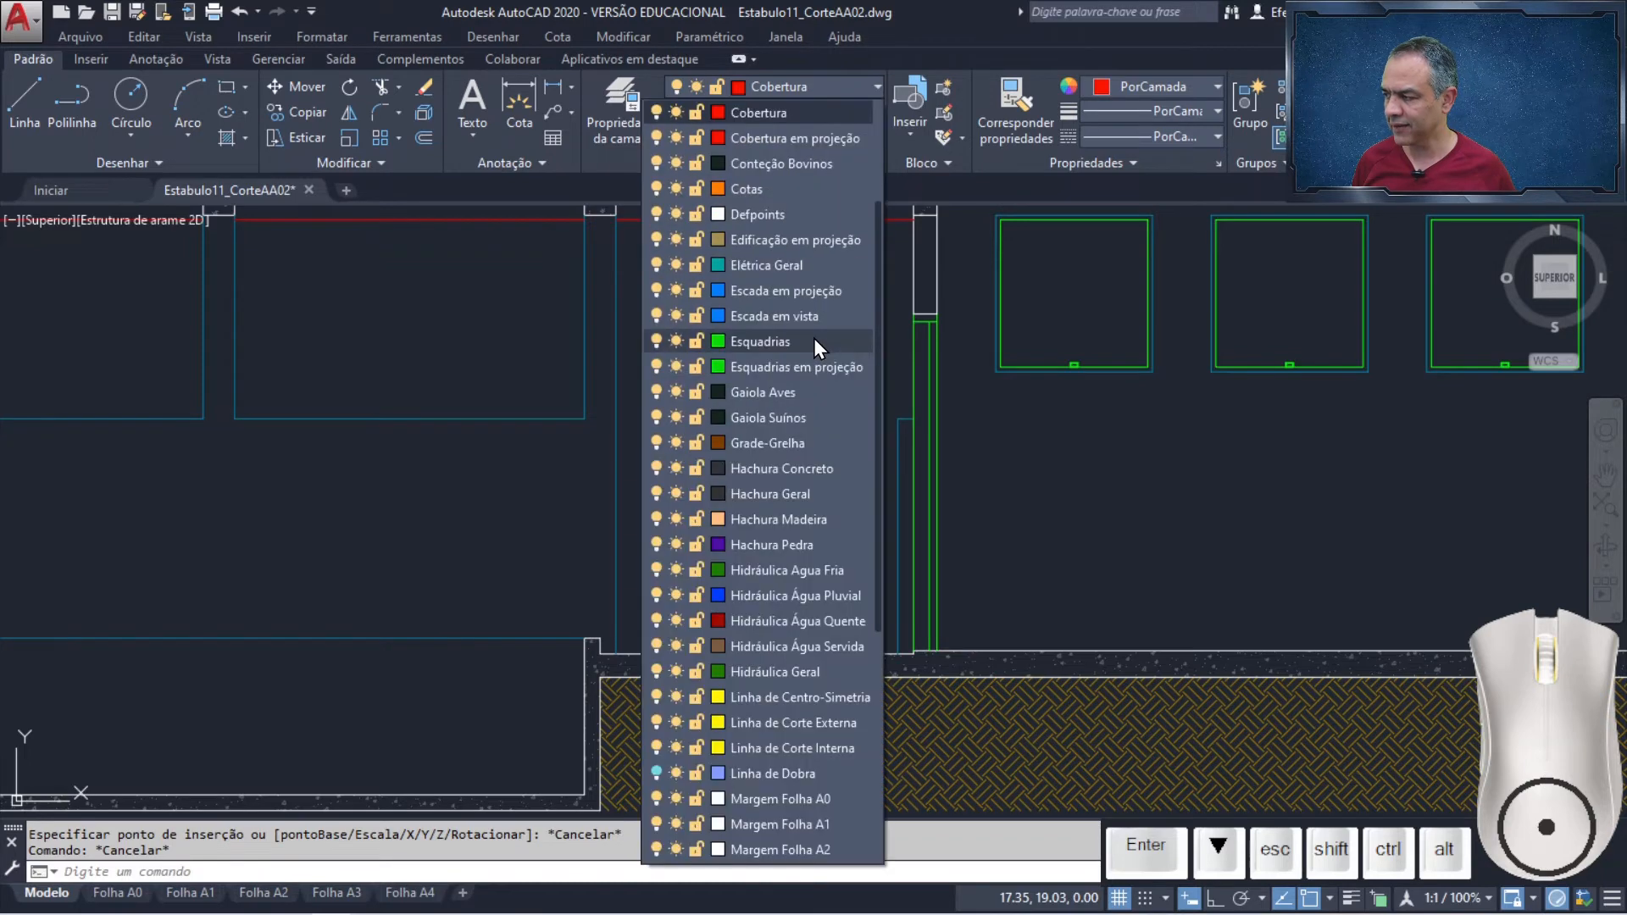
left_click(806, 343)
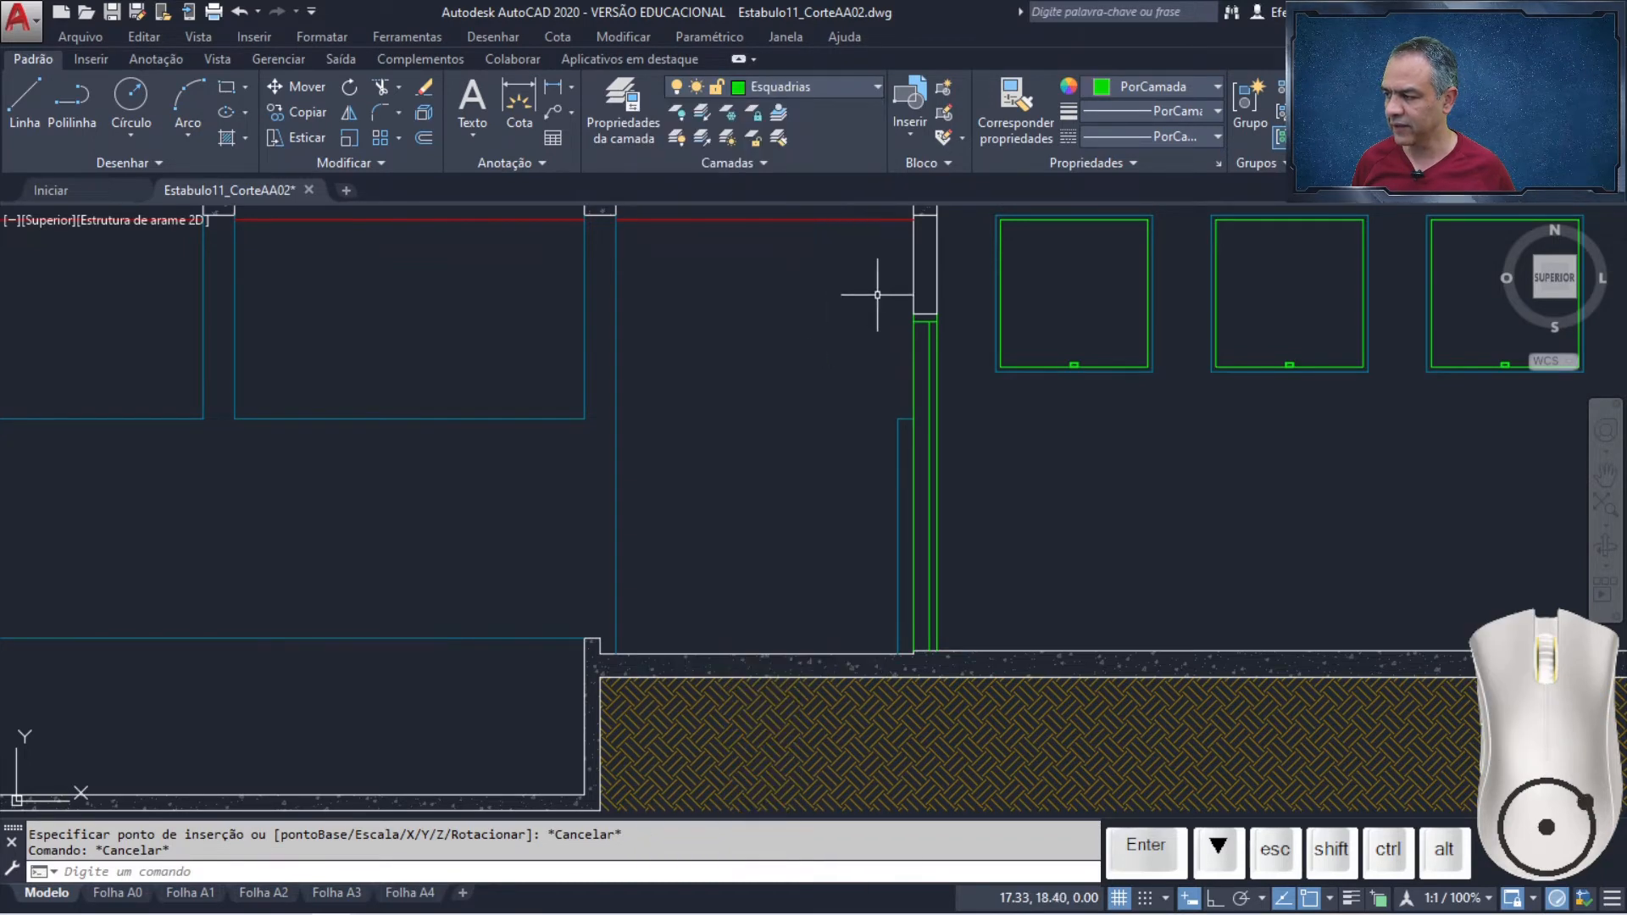
Choose the side-view lever handle block from Maçaneta Alavanca Vista Lateral.dwg for insertion at scale 1
left_click(915, 142)
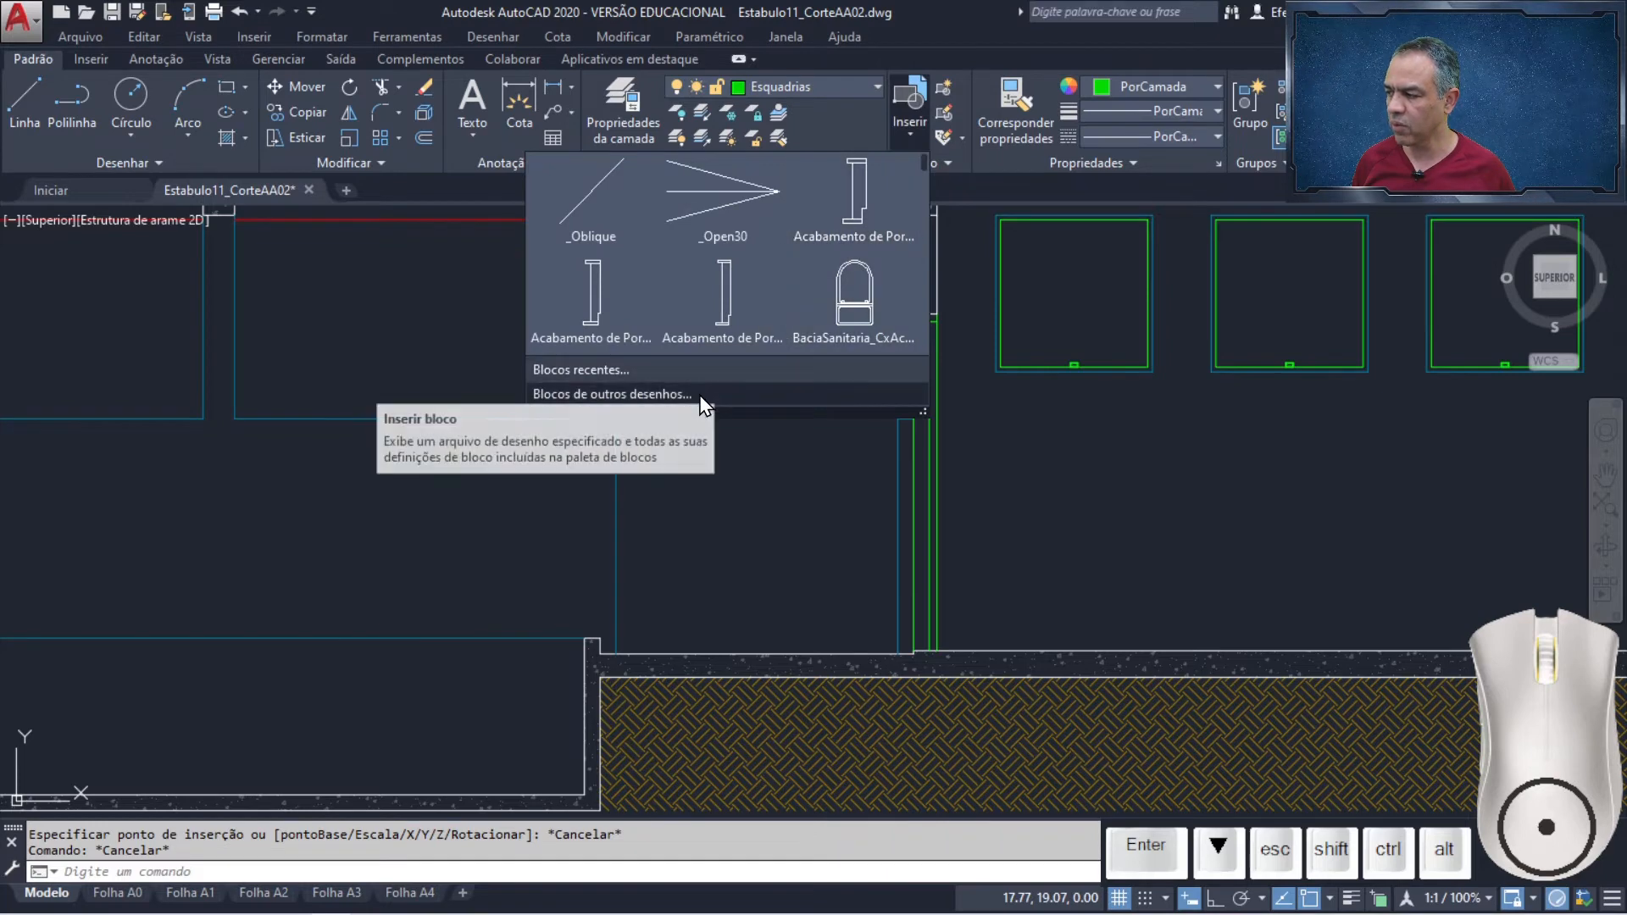
left_click(612, 394)
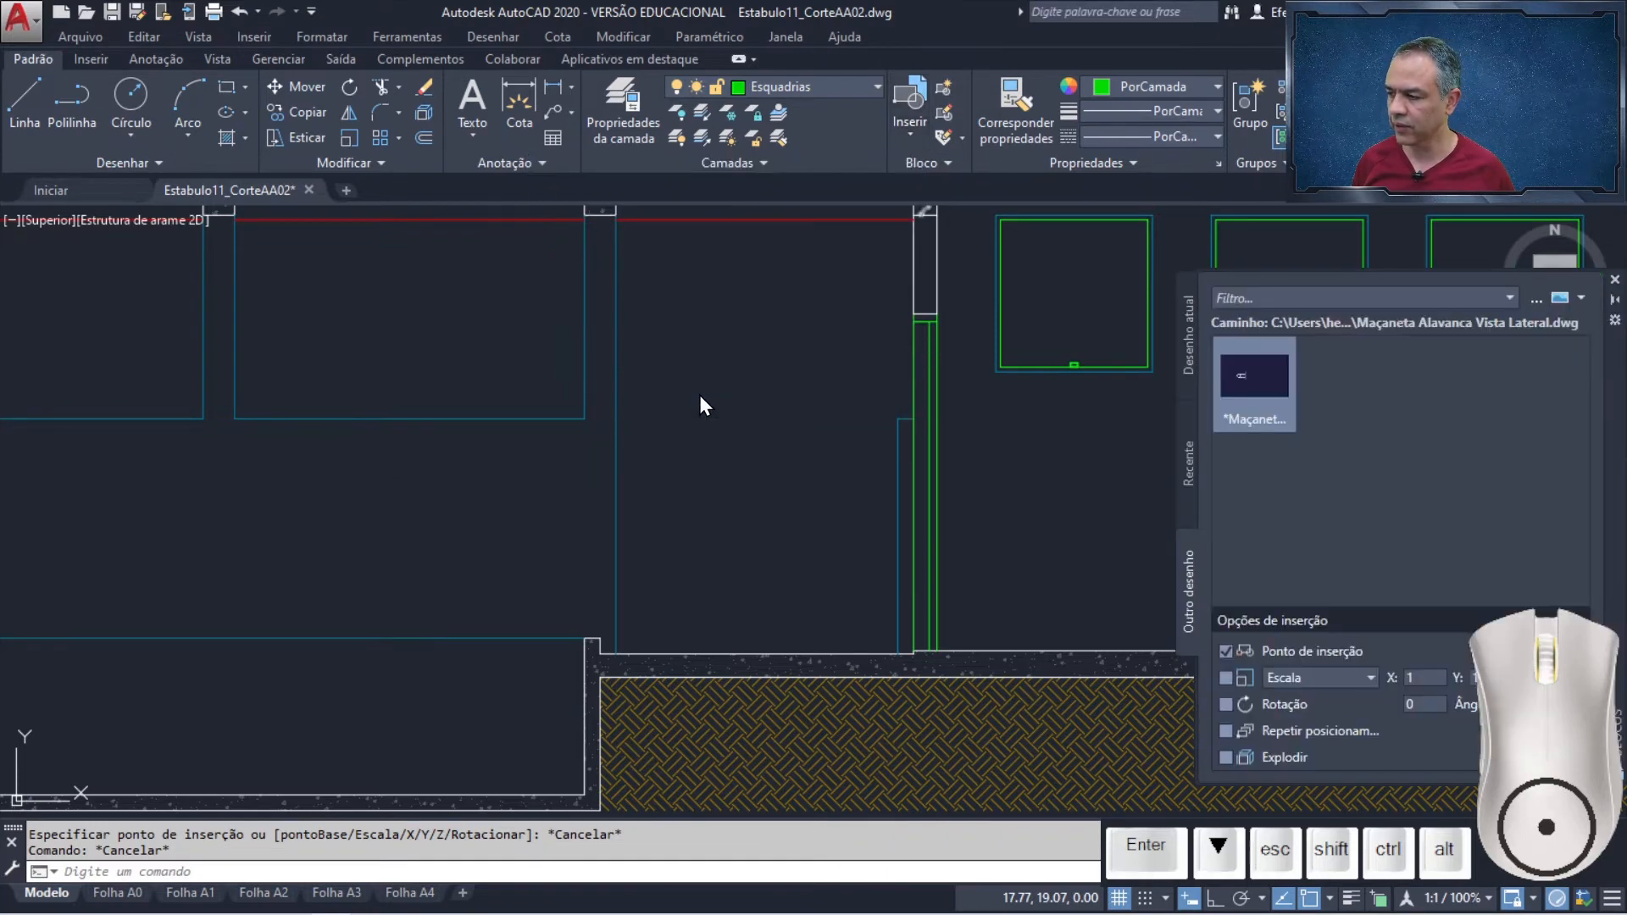
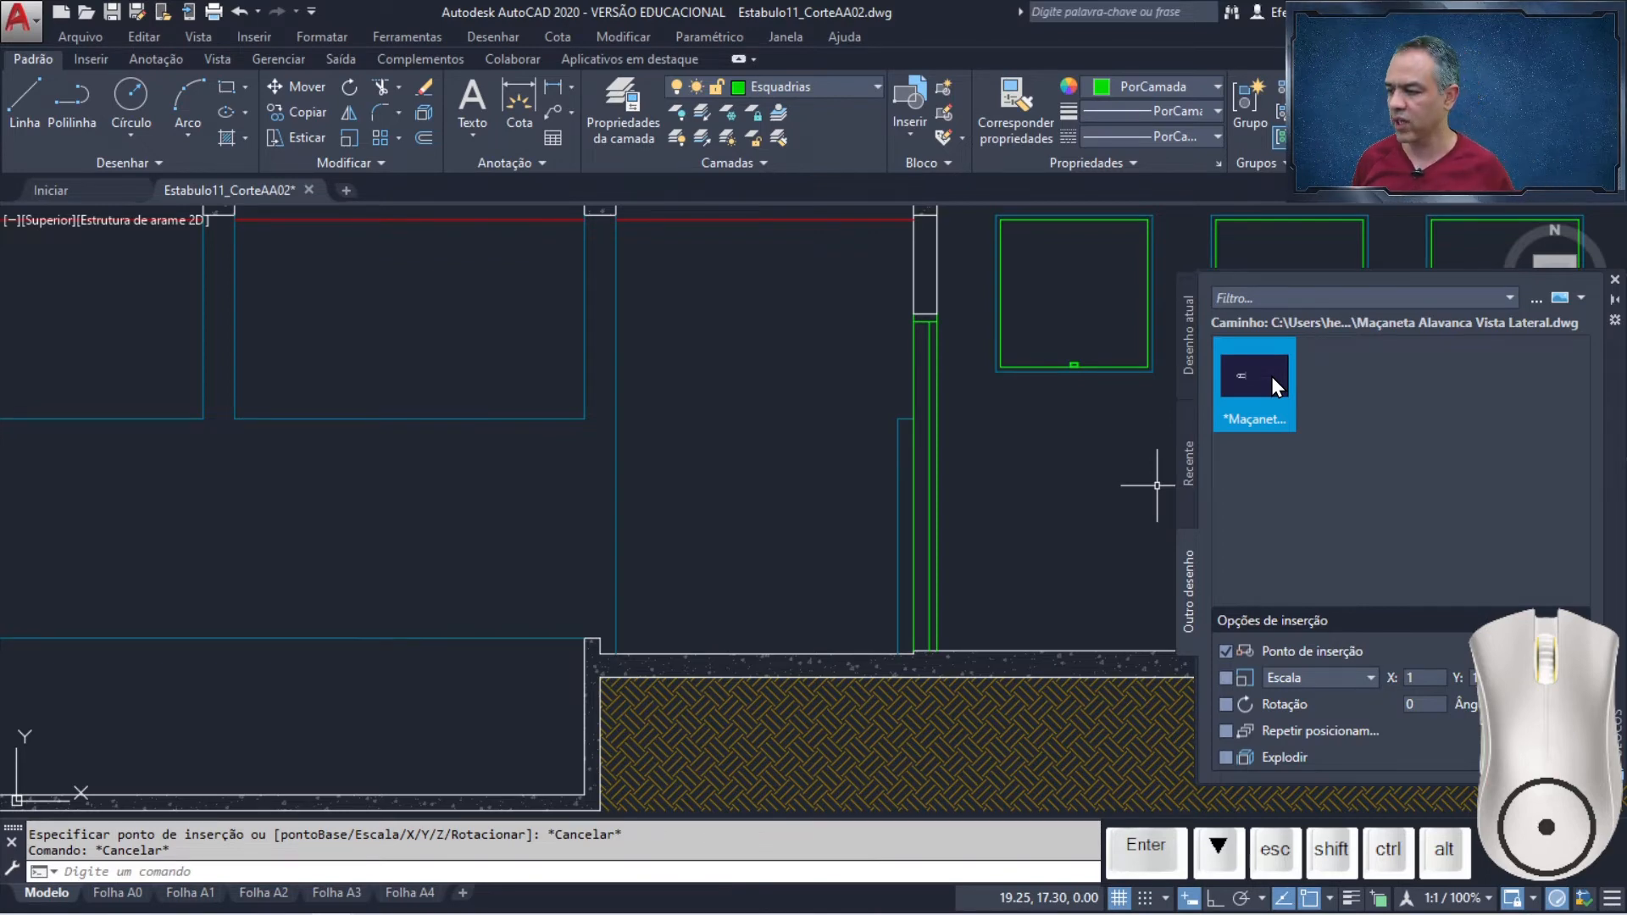
left_click(1271, 376)
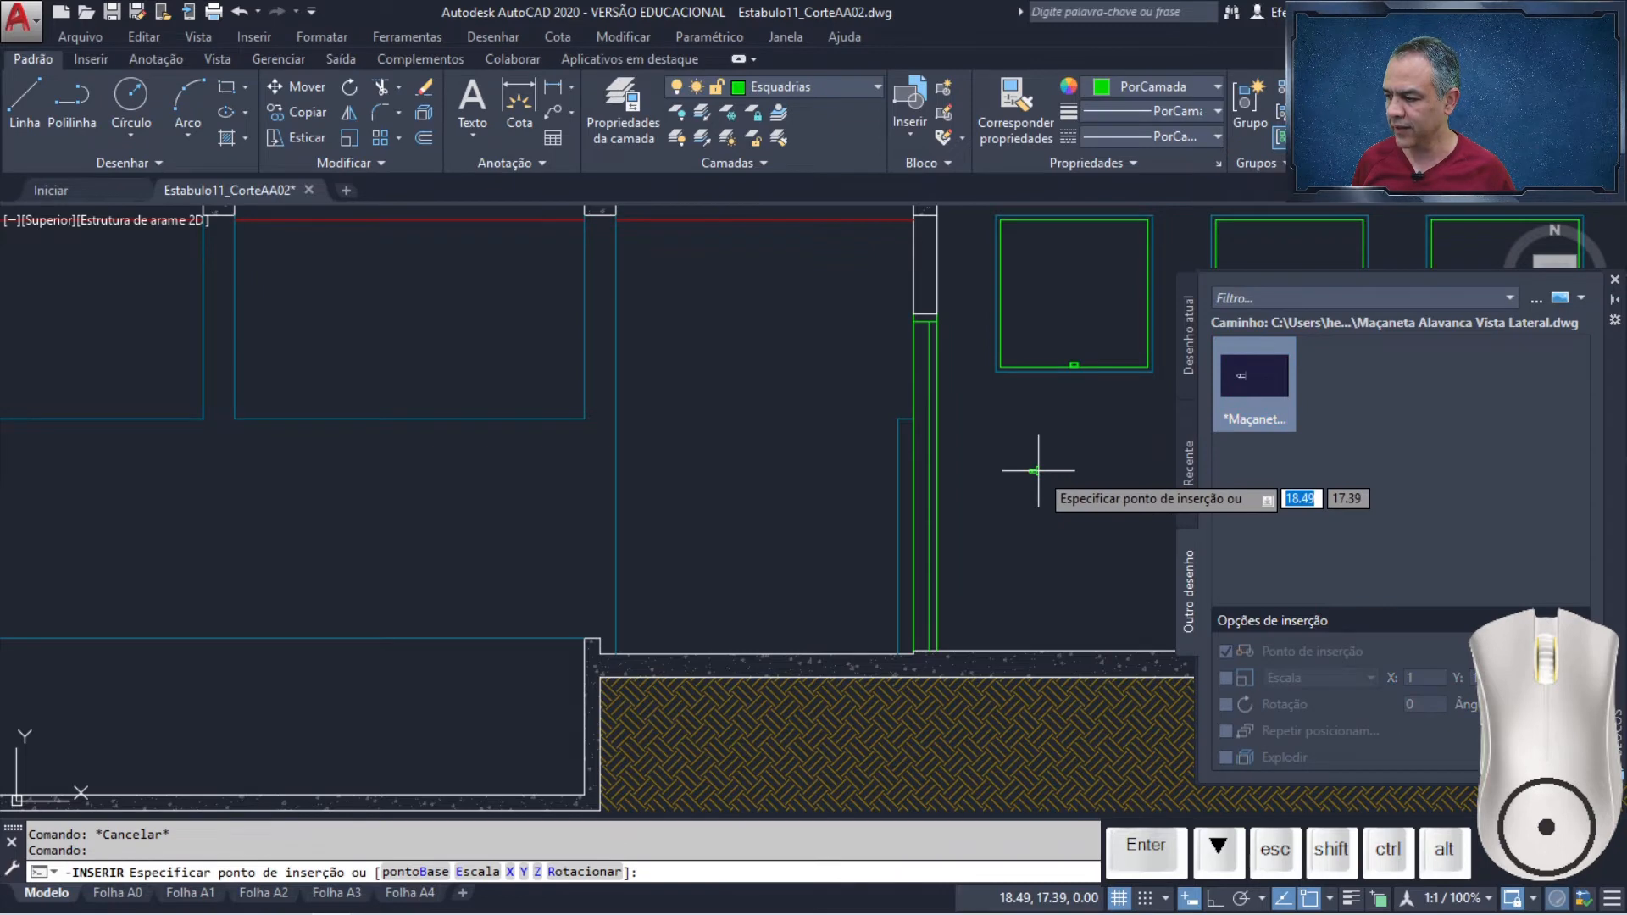
Place the lever handle block at an offset of @1.1<90 from the floor end of the door leaf's inner line, then close the block palette
scroll(871, 659, "up", 6)
middle_click_drag(932, 483, 665, 487)
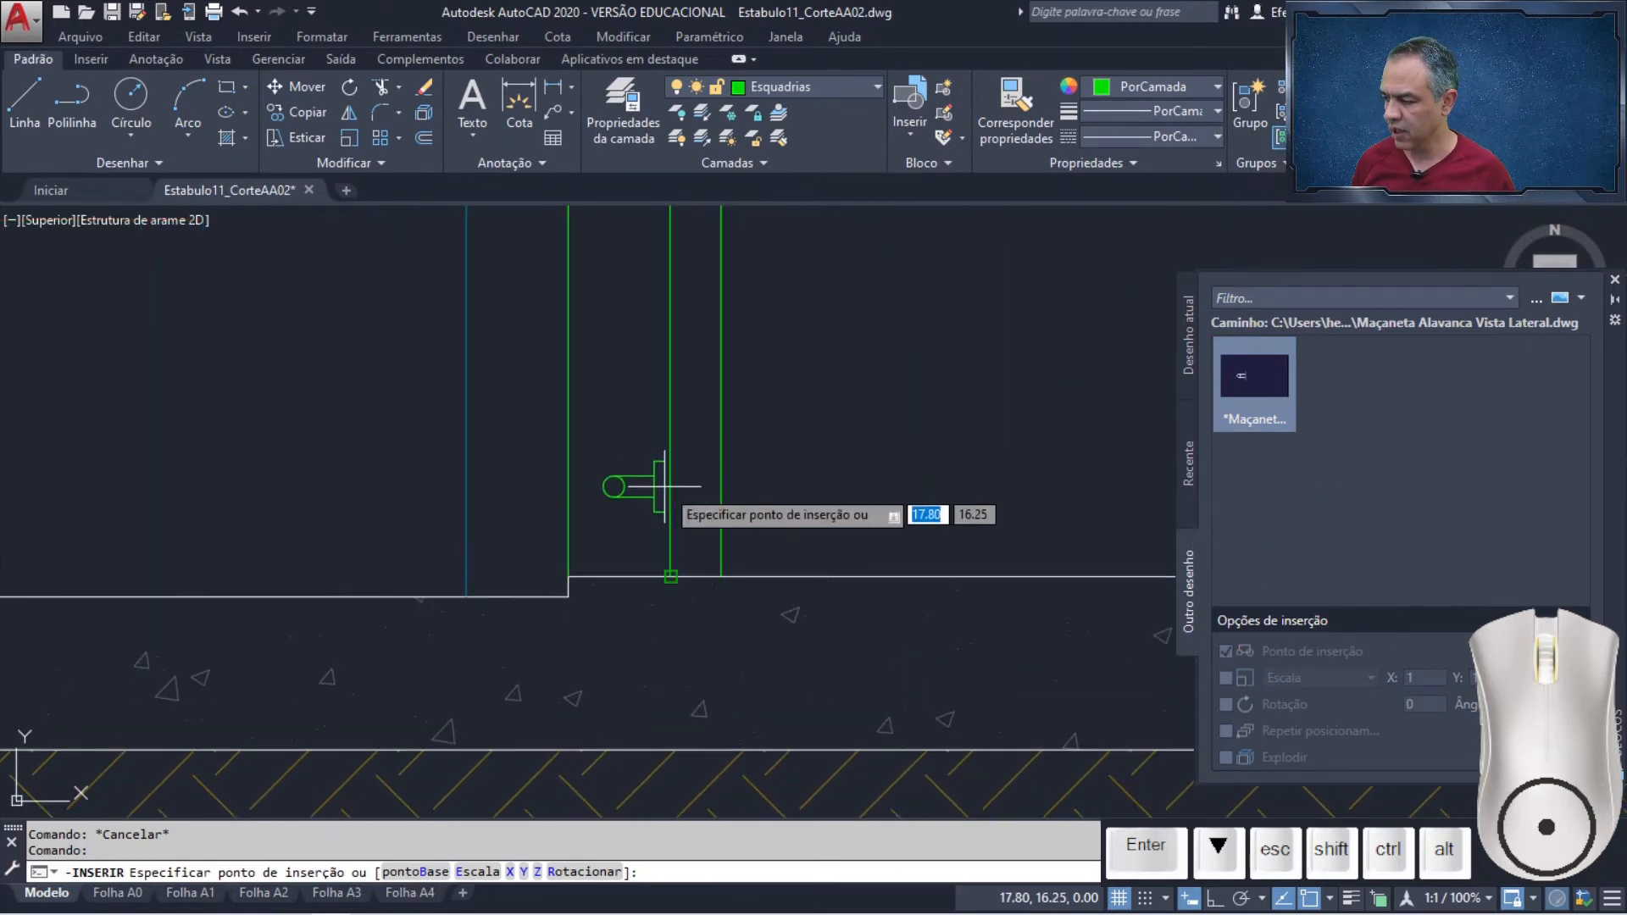
type("de")
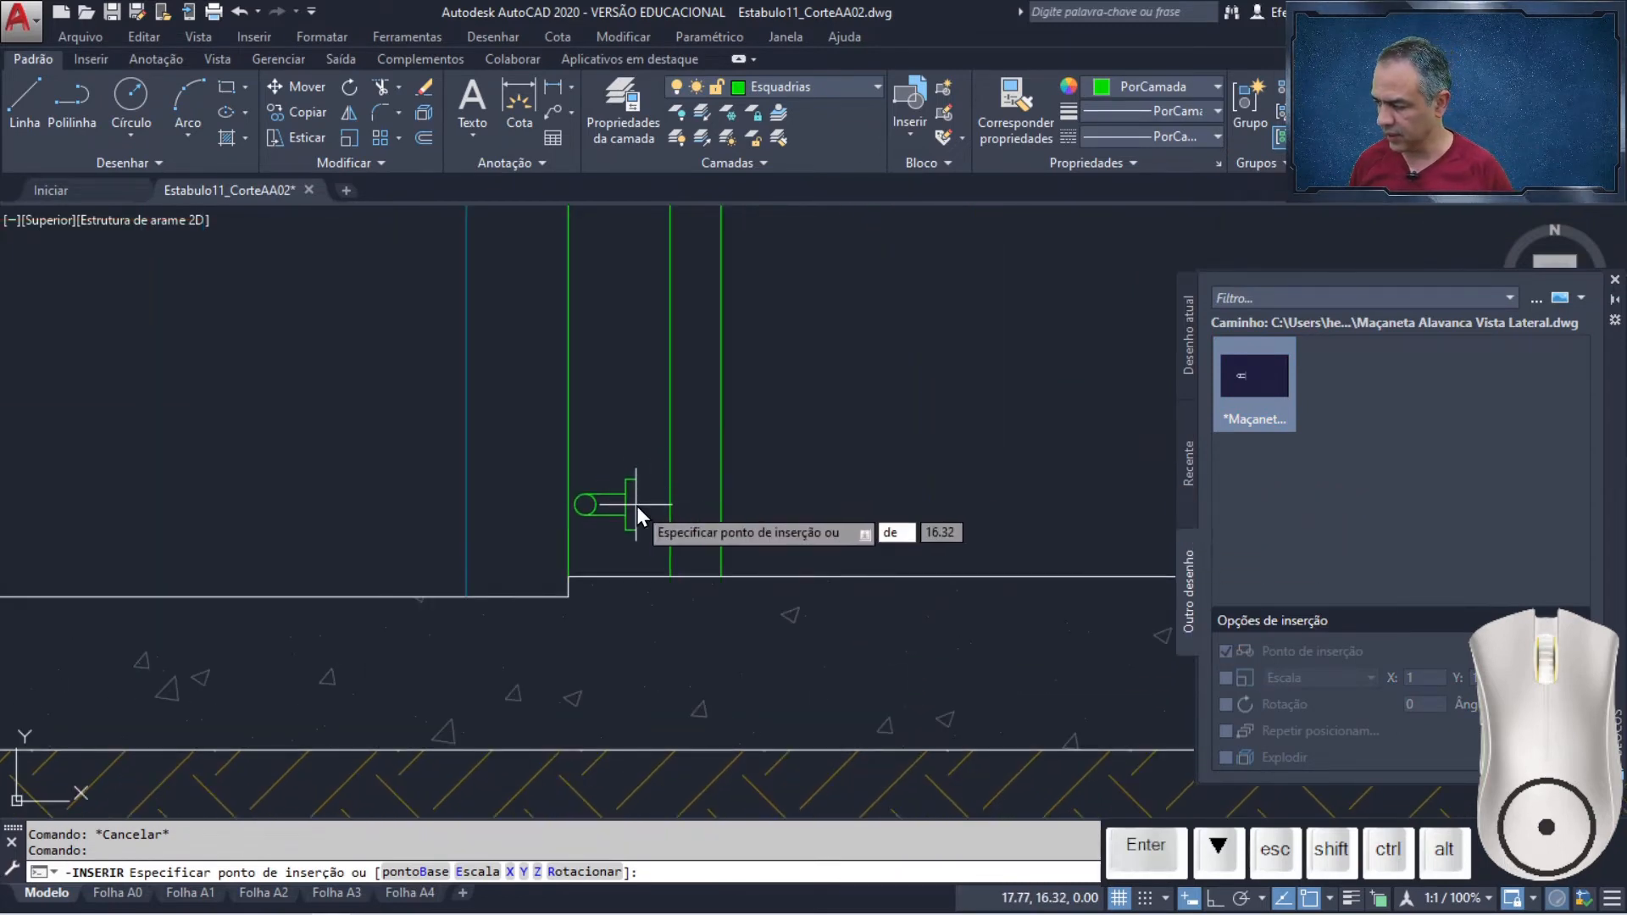
key("Return")
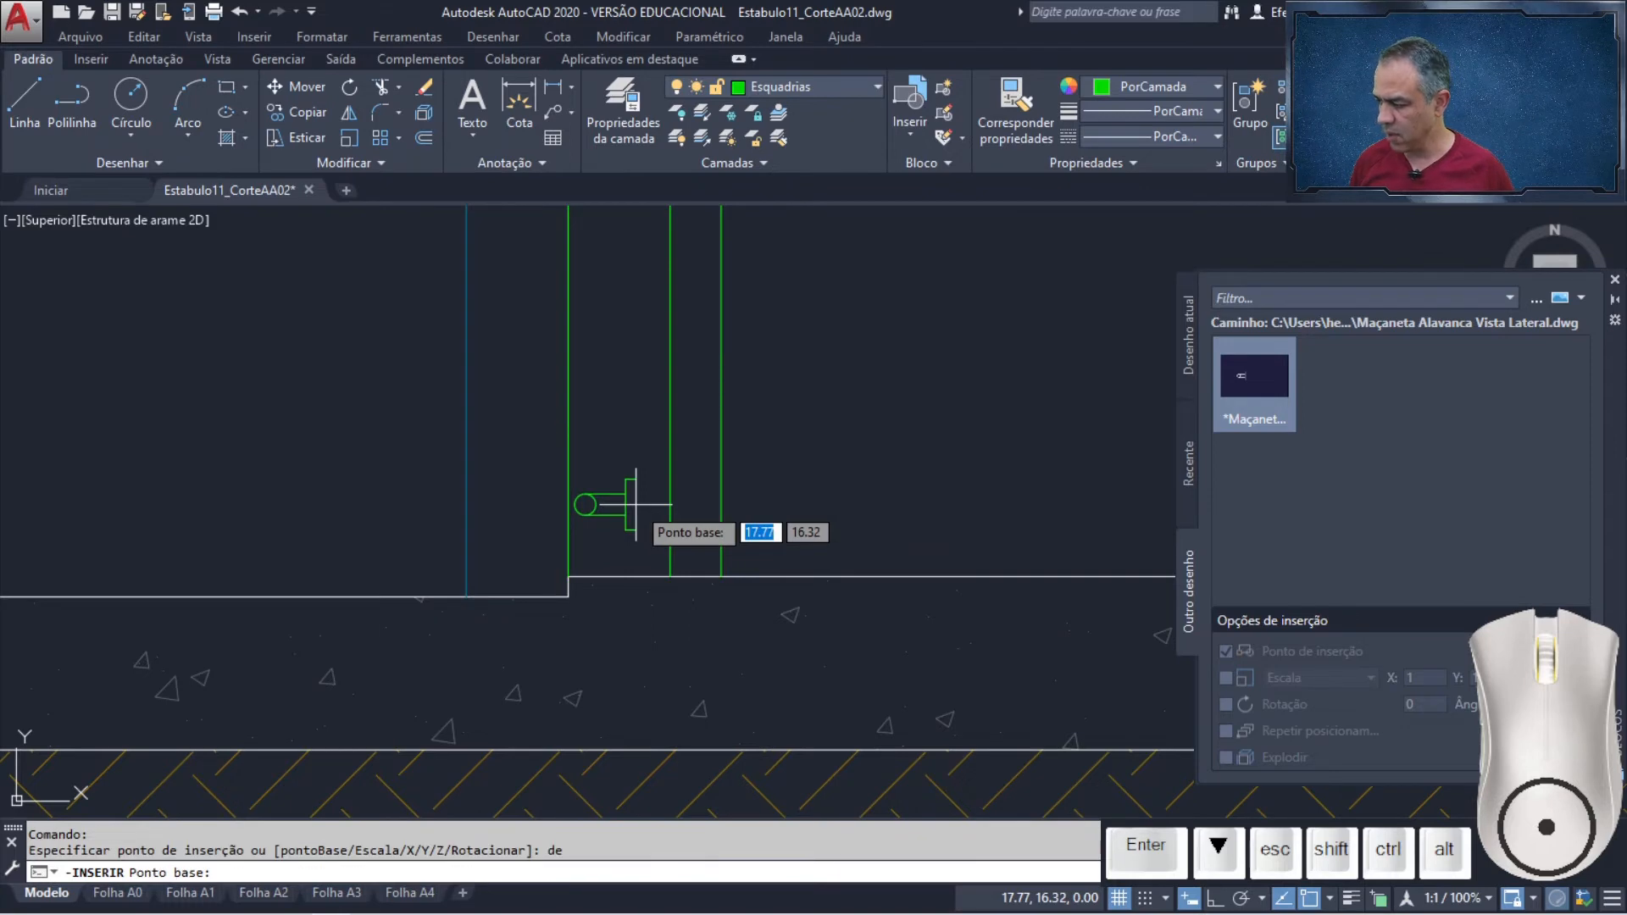
left_click(670, 577)
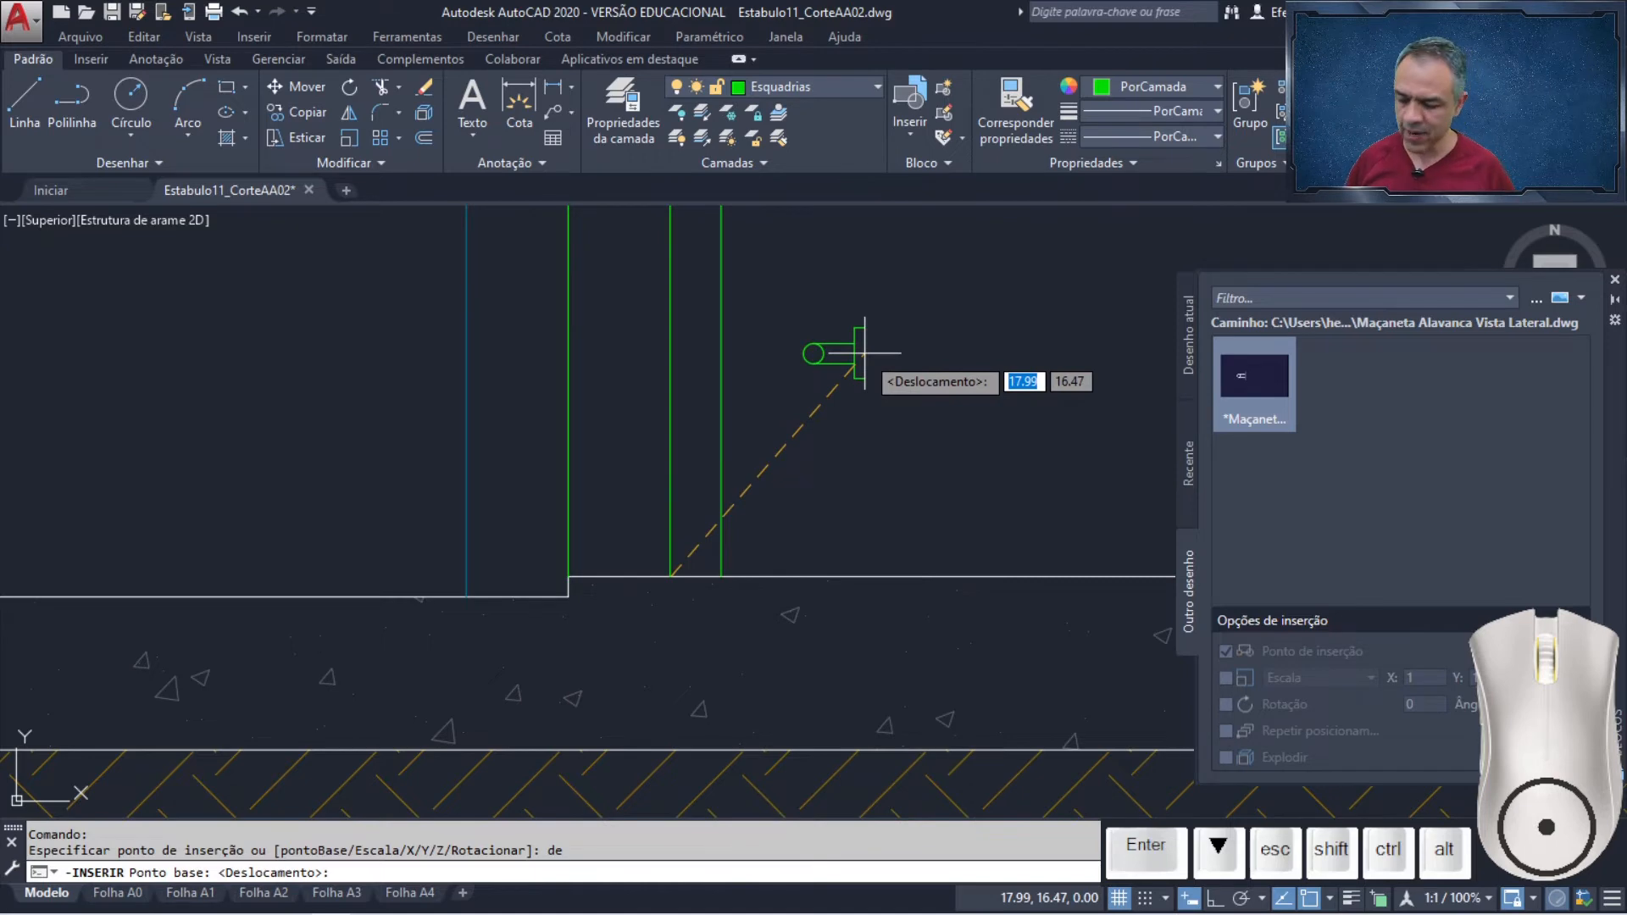
type("@1.1")
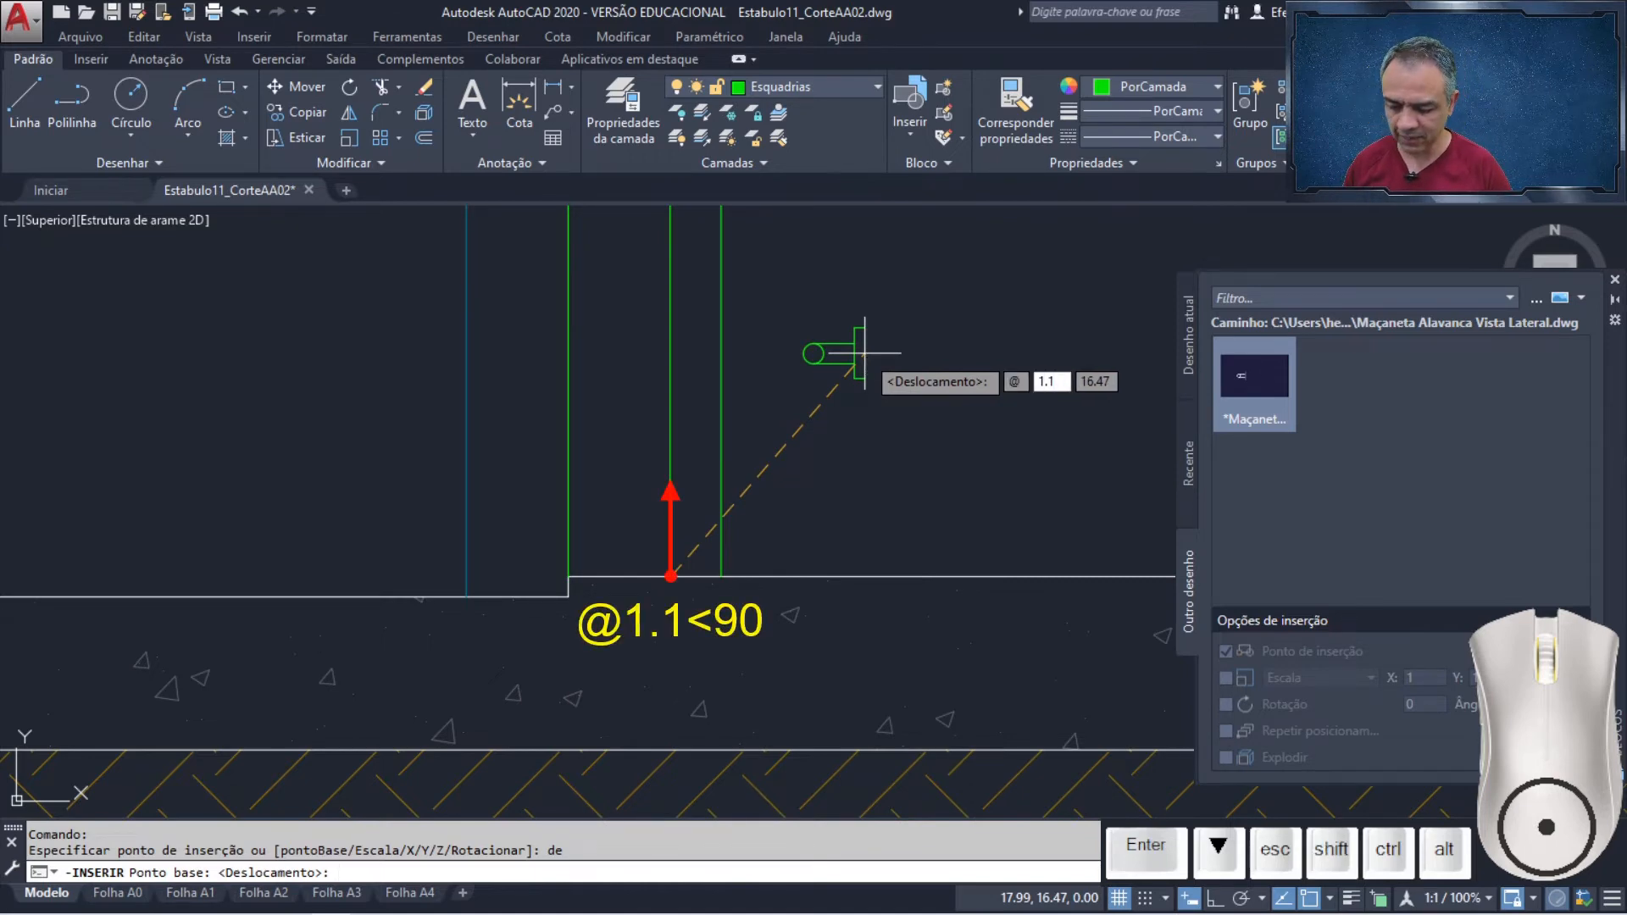
key("shift")
type("<49°")
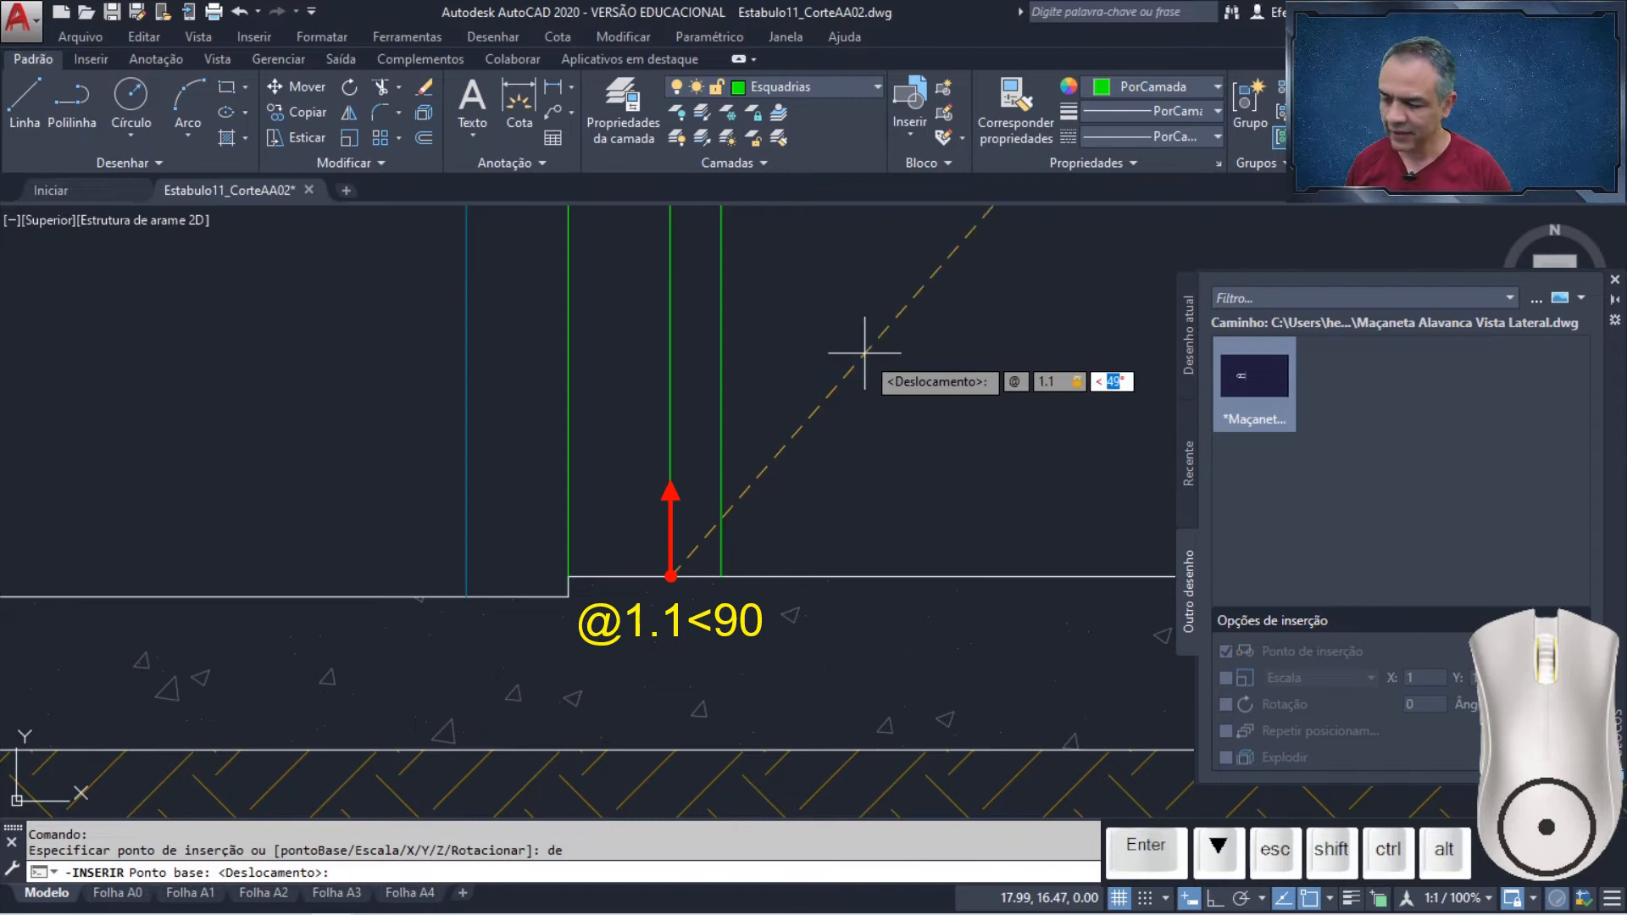
type("90")
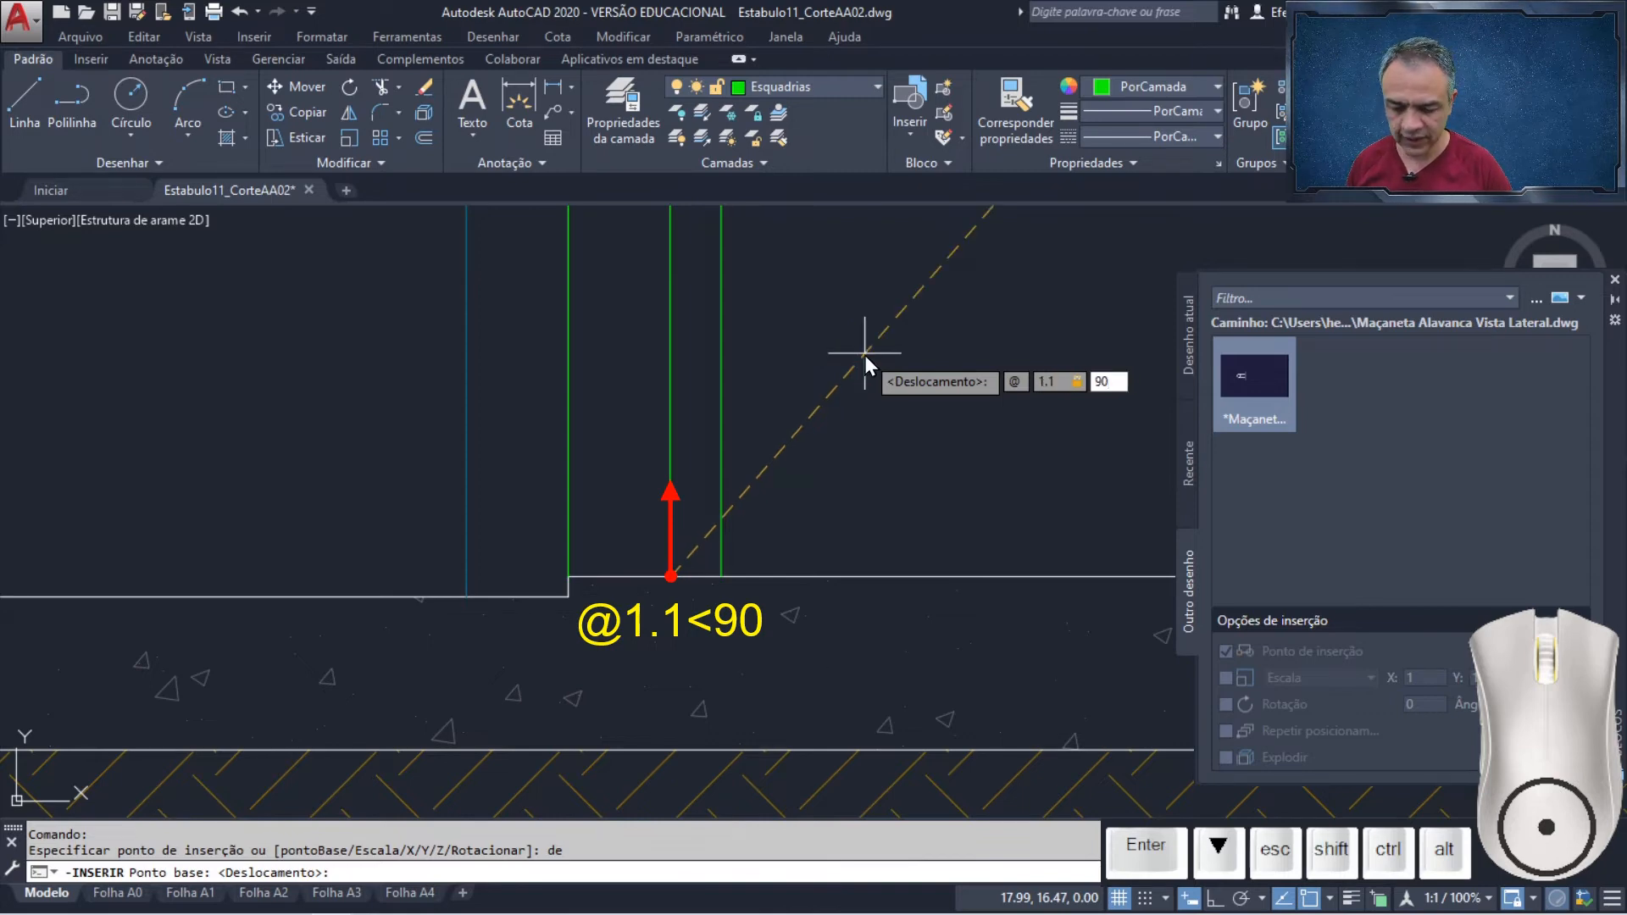
key("Return")
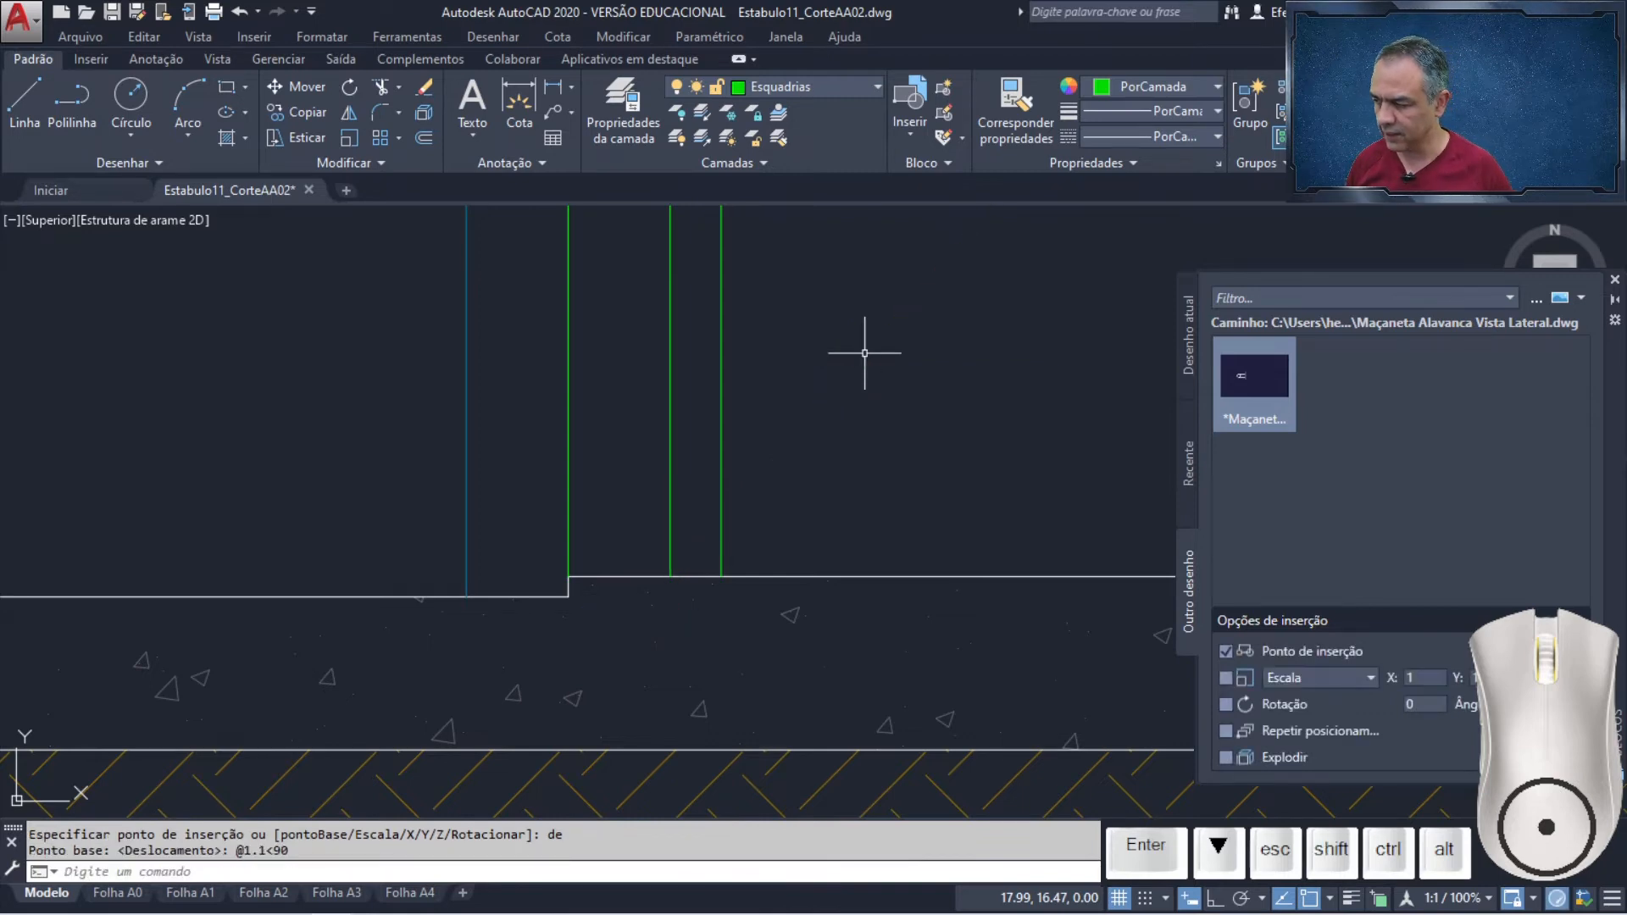
left_click(1615, 280)
Begin mirroring the lever handle, with the first axis point midway between the door leaf's two vertical lines at their upper ends
scroll(899, 289, "down", 5)
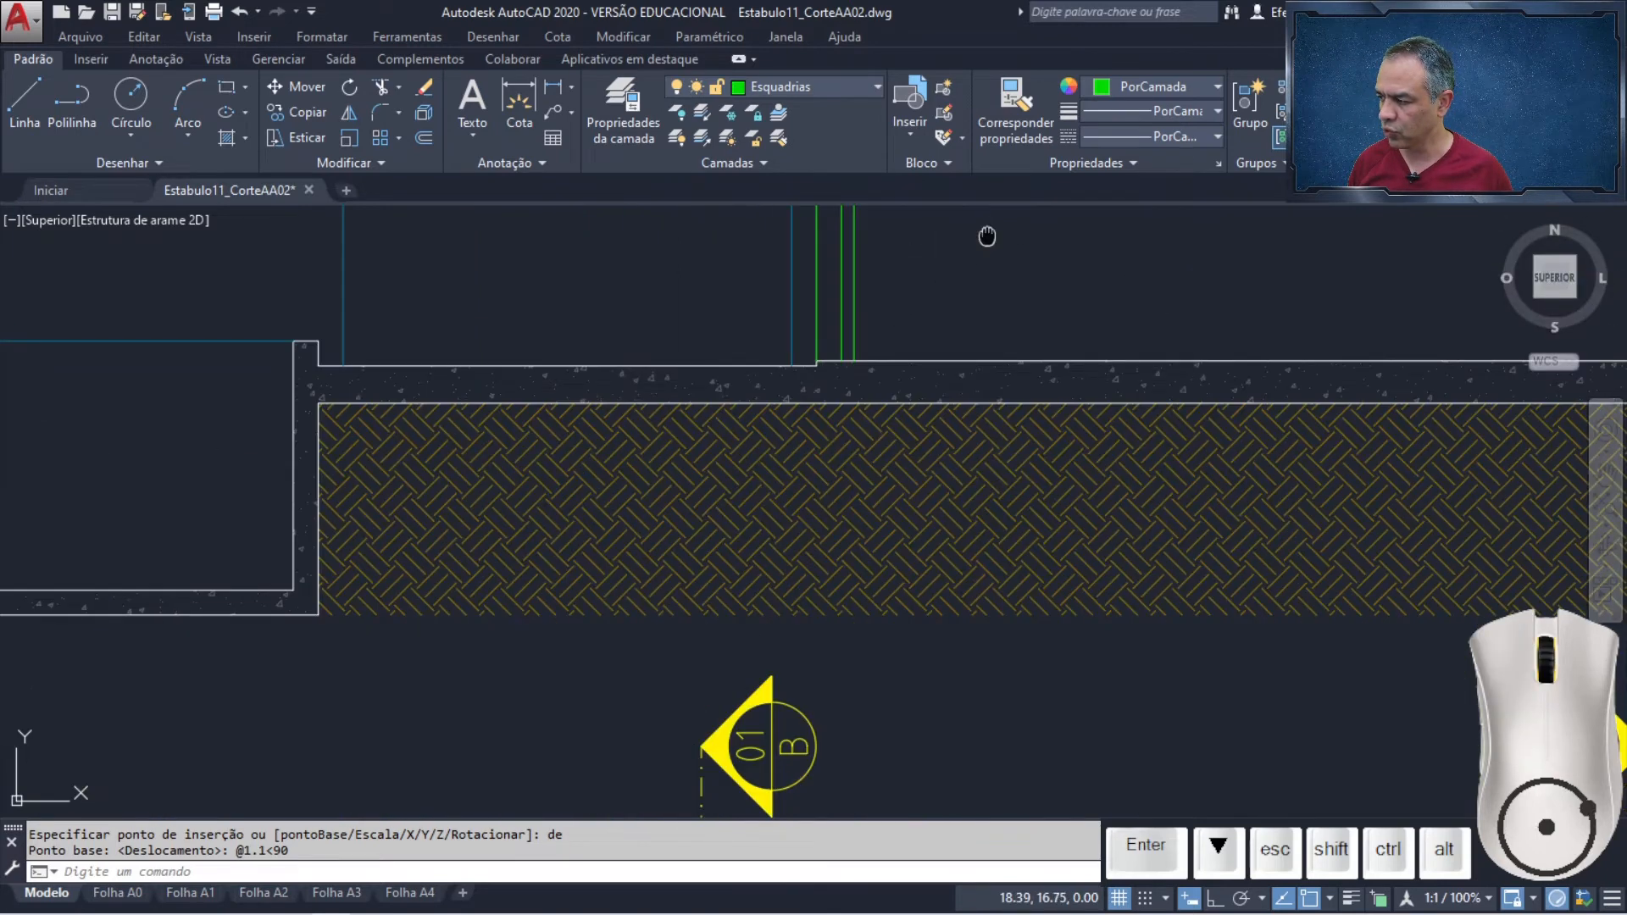
middle_click_drag(987, 236, 853, 556)
scroll(726, 483, "up", 3)
scroll(702, 477, "up", 3)
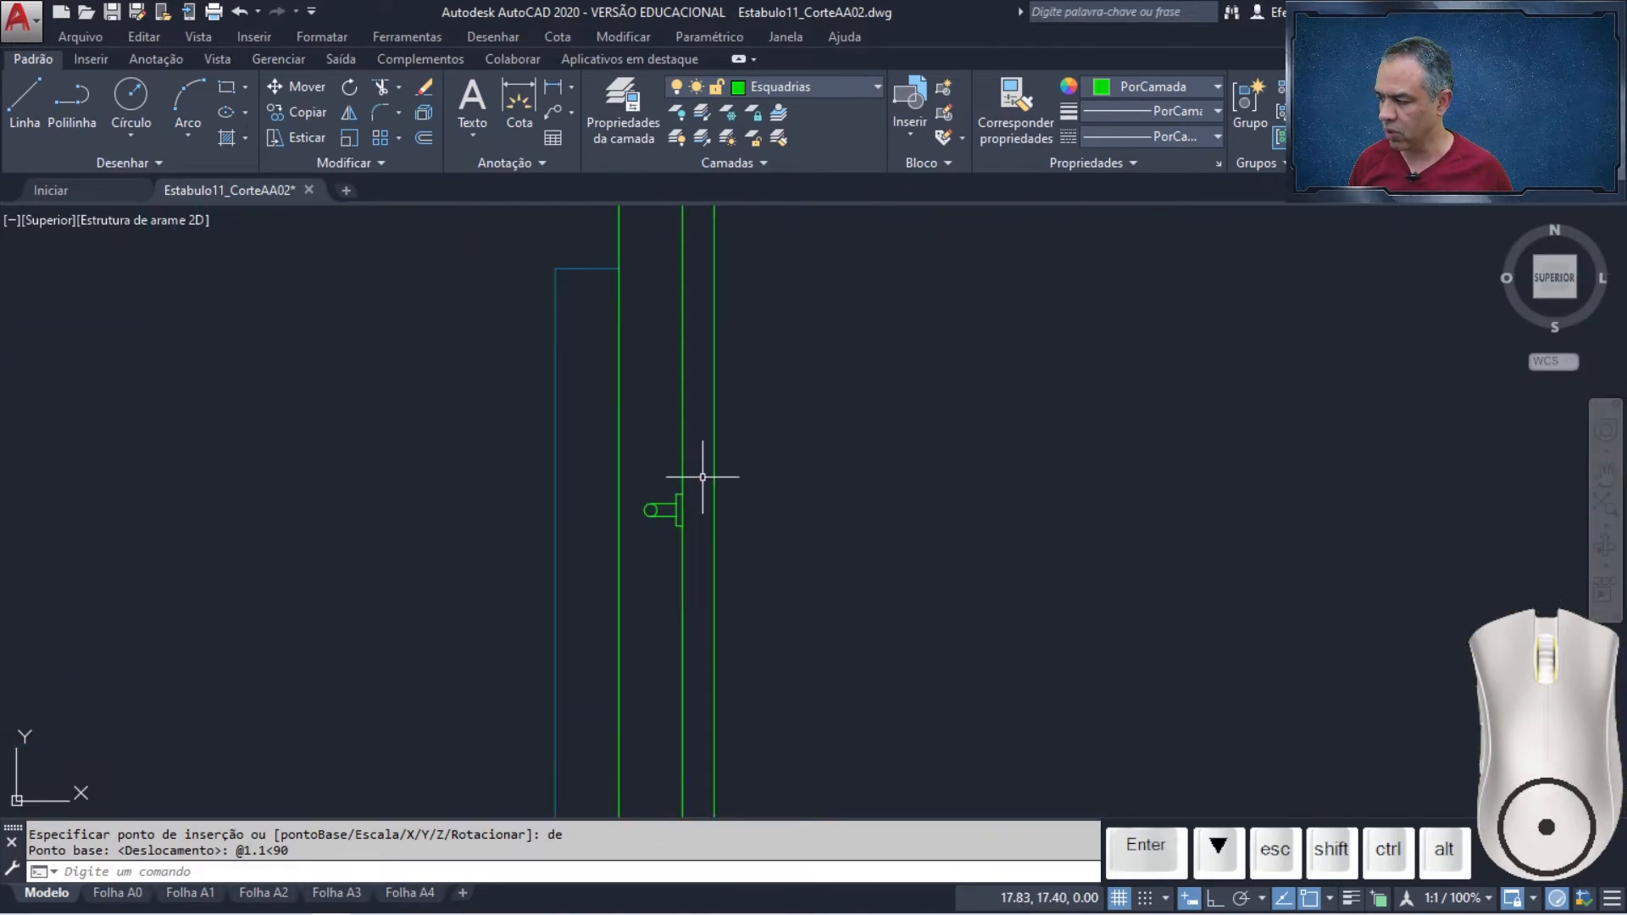
scroll(702, 477, "down", 2)
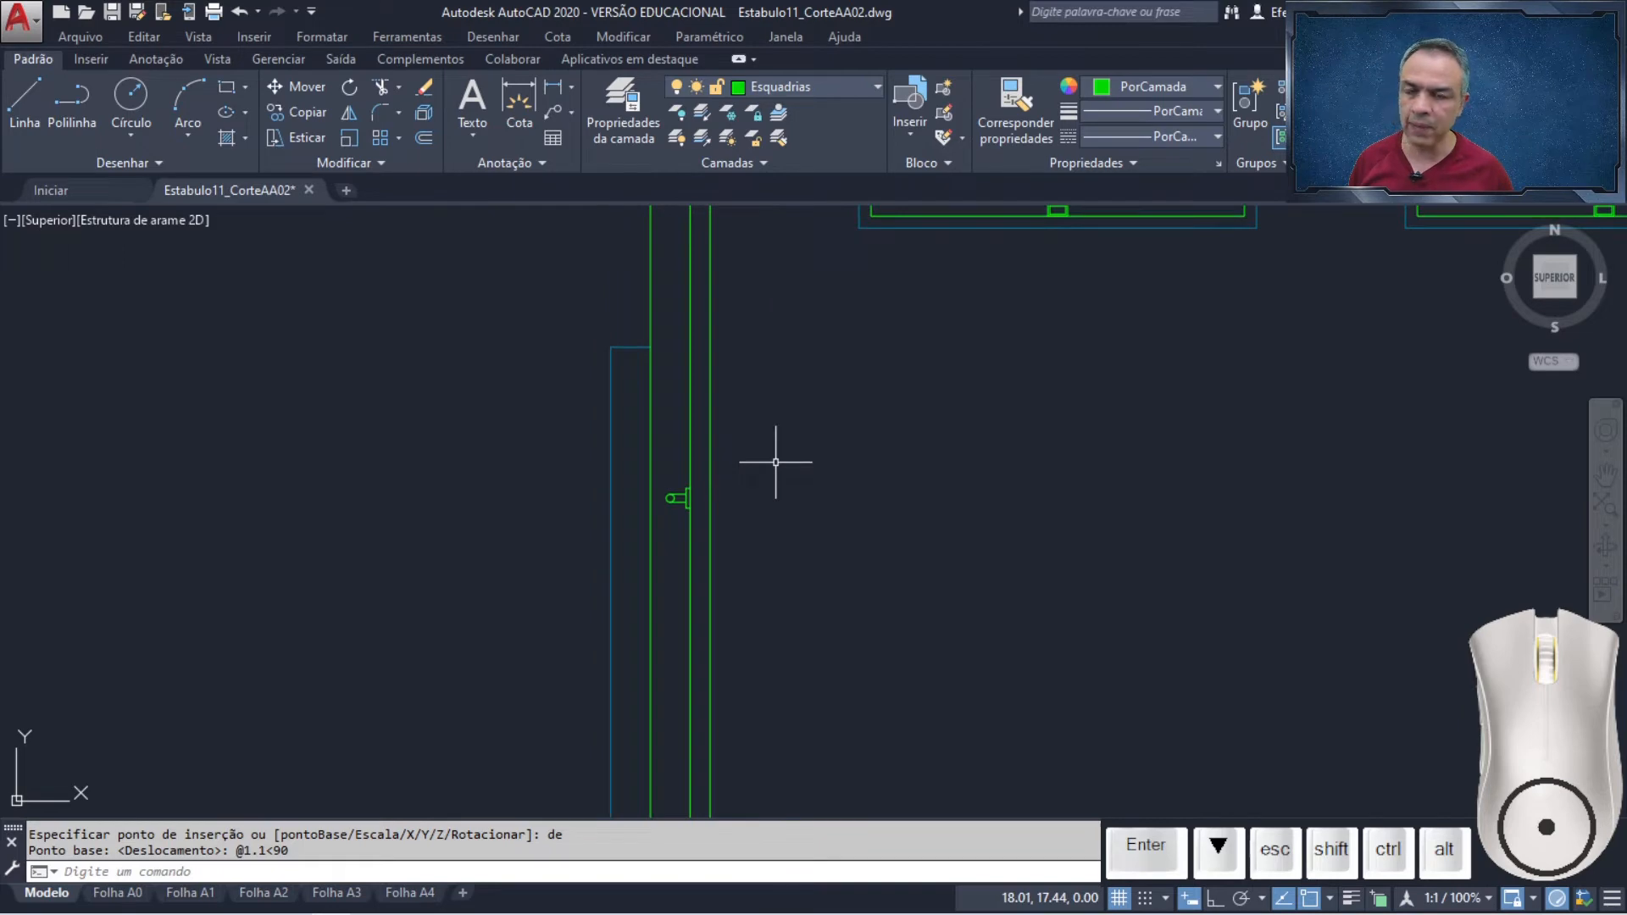
left_click(353, 115)
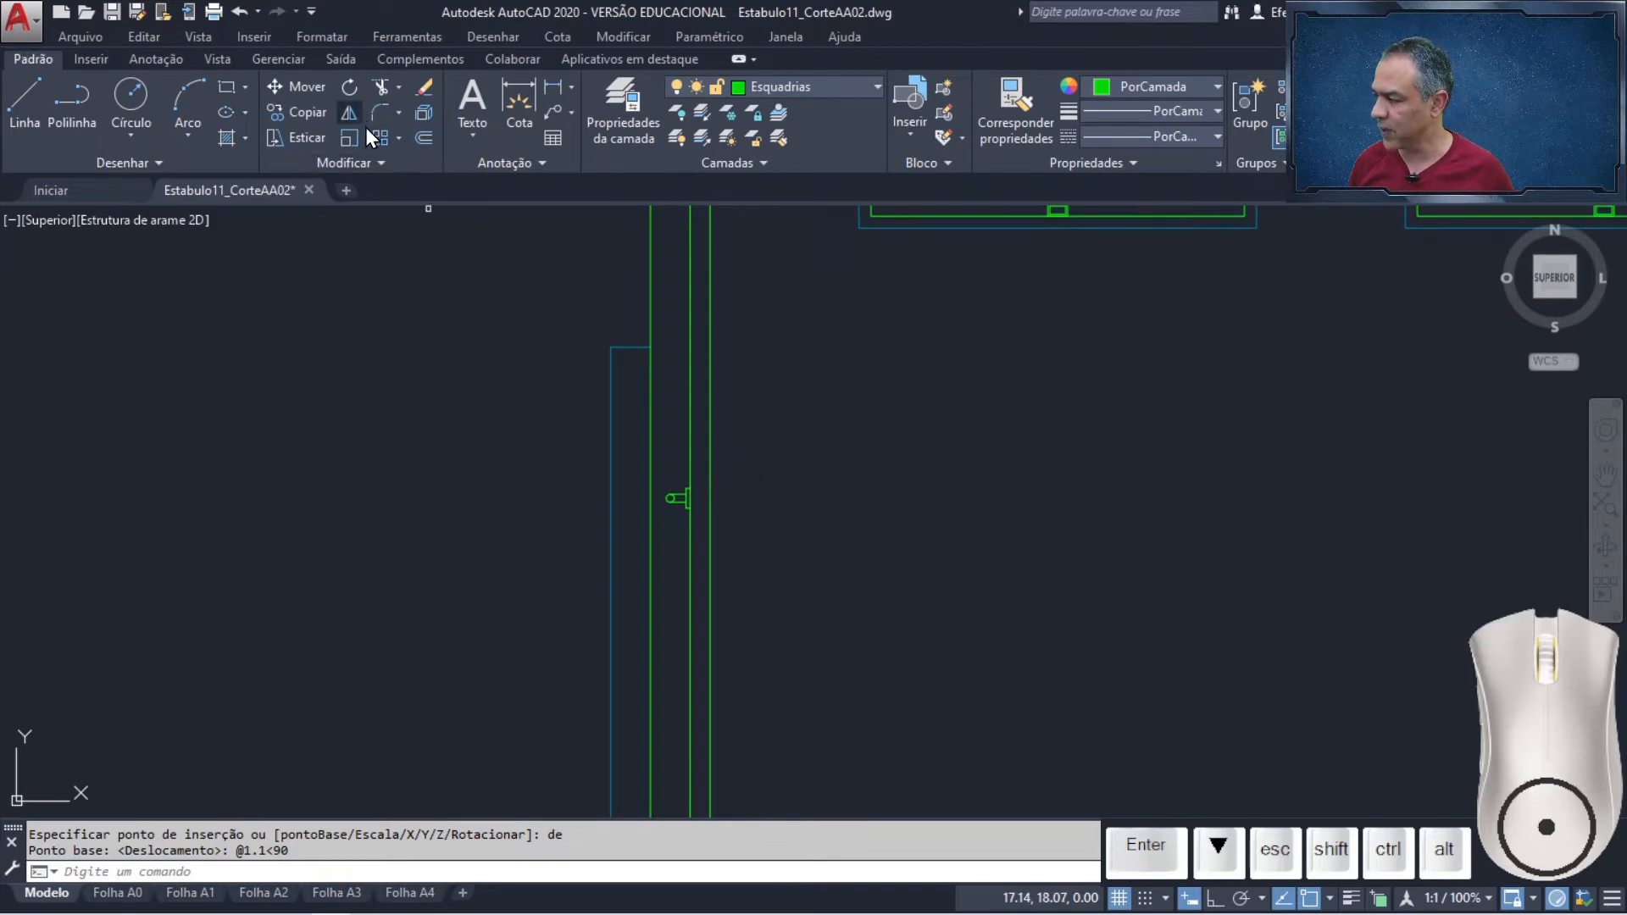
left_click(660, 464)
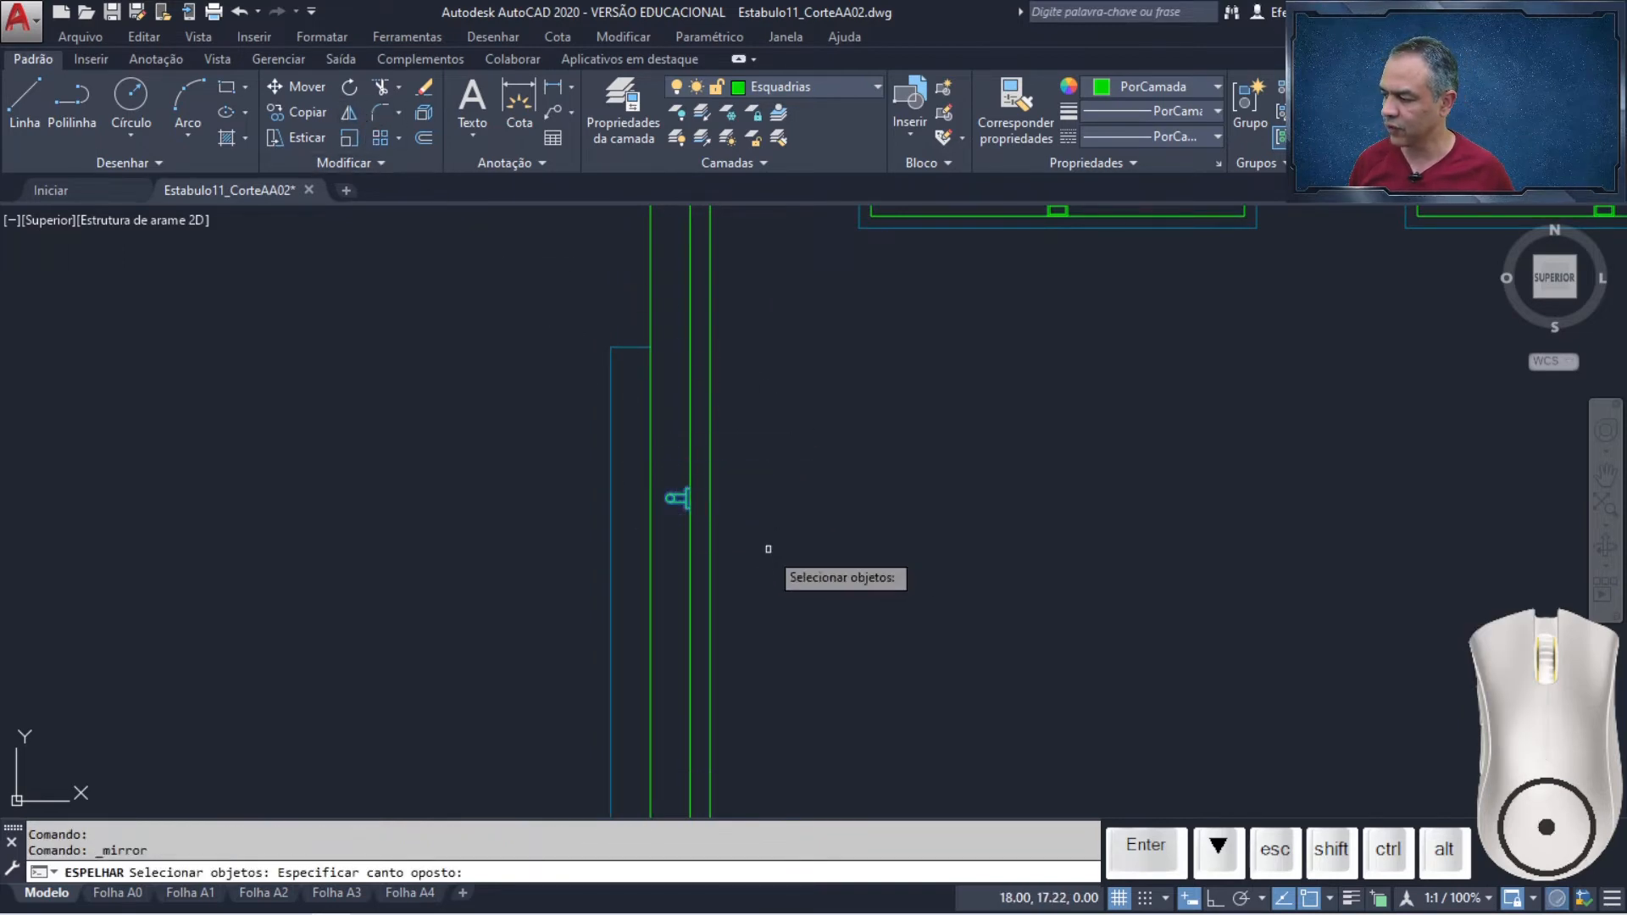
left_click(769, 552)
key("Return")
middle_click_drag(791, 361, 796, 579)
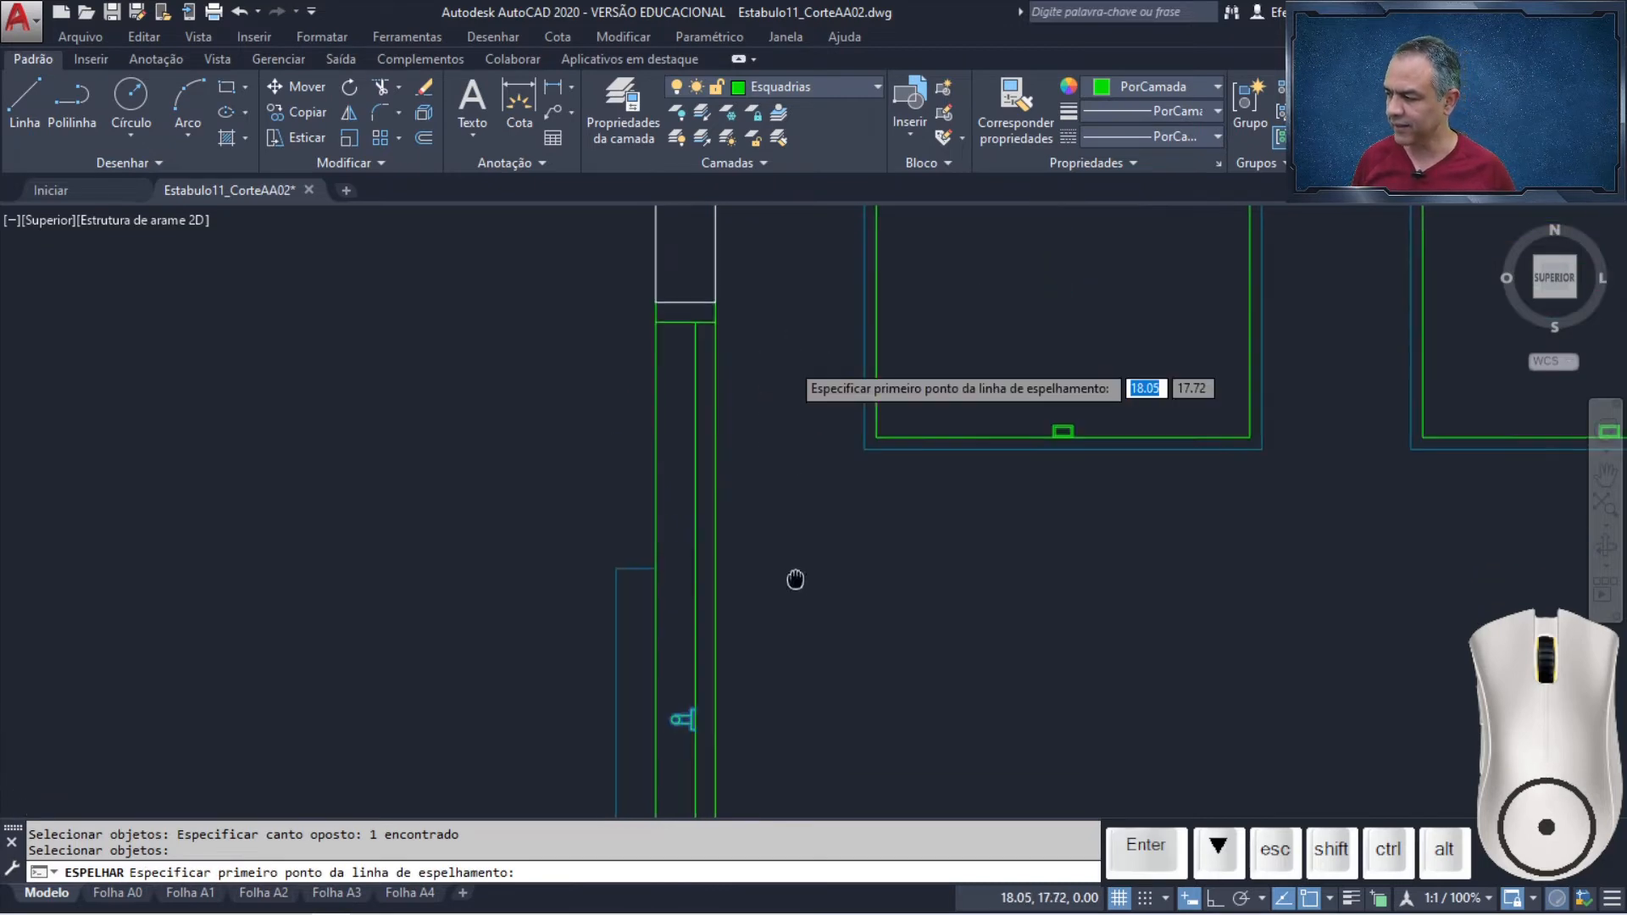
scroll(732, 328, "up", 2)
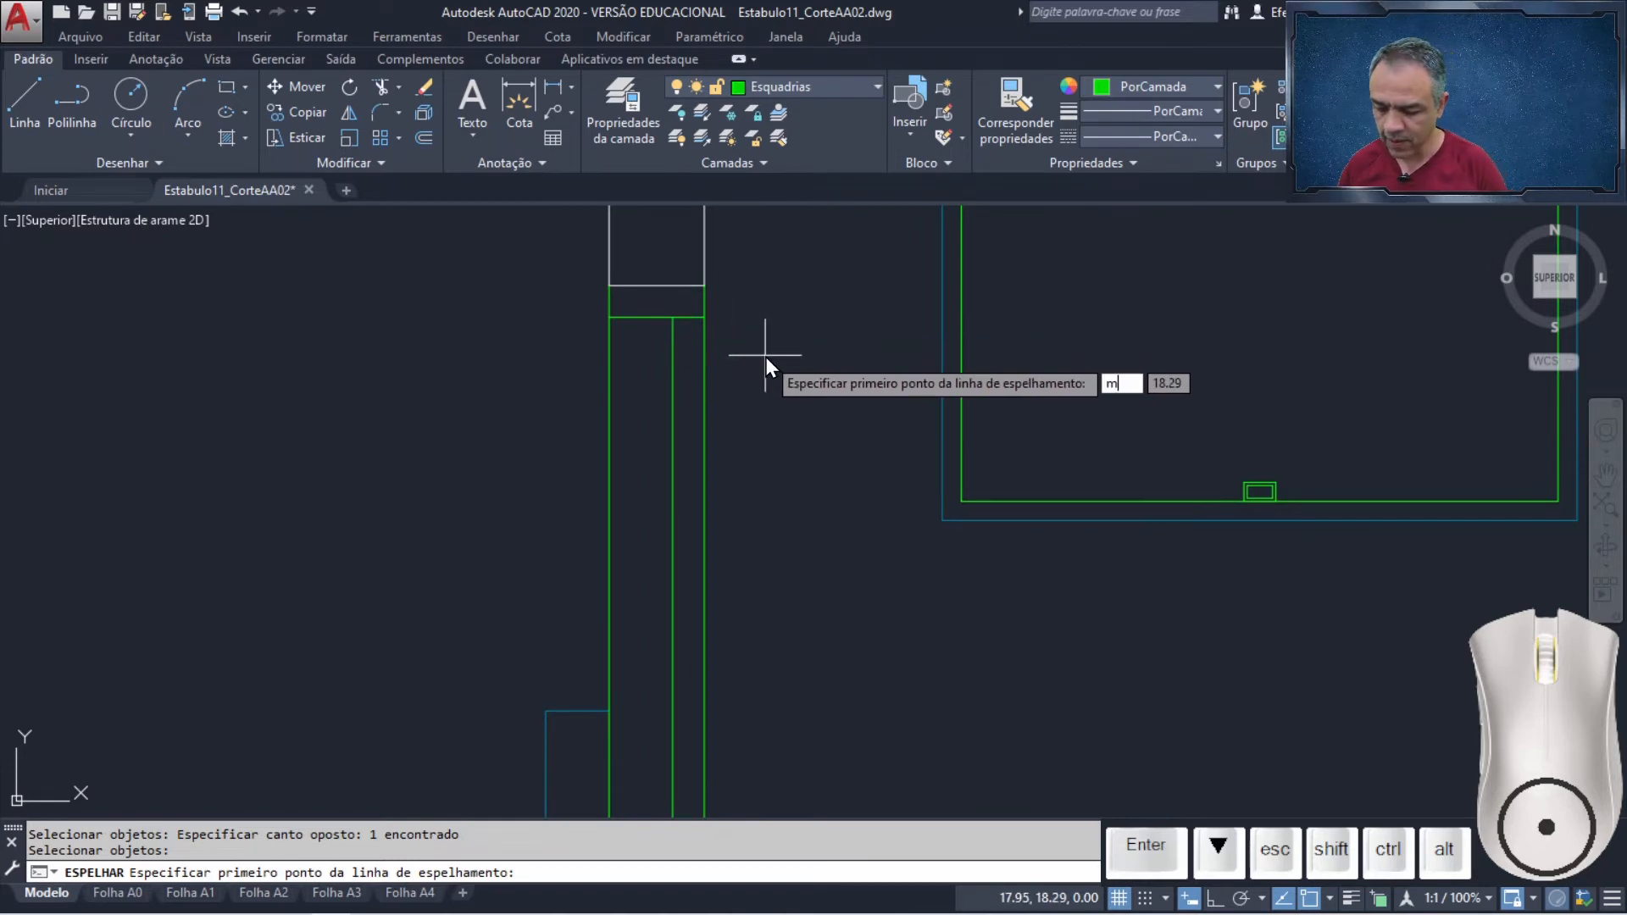
type("2")
key("Return")
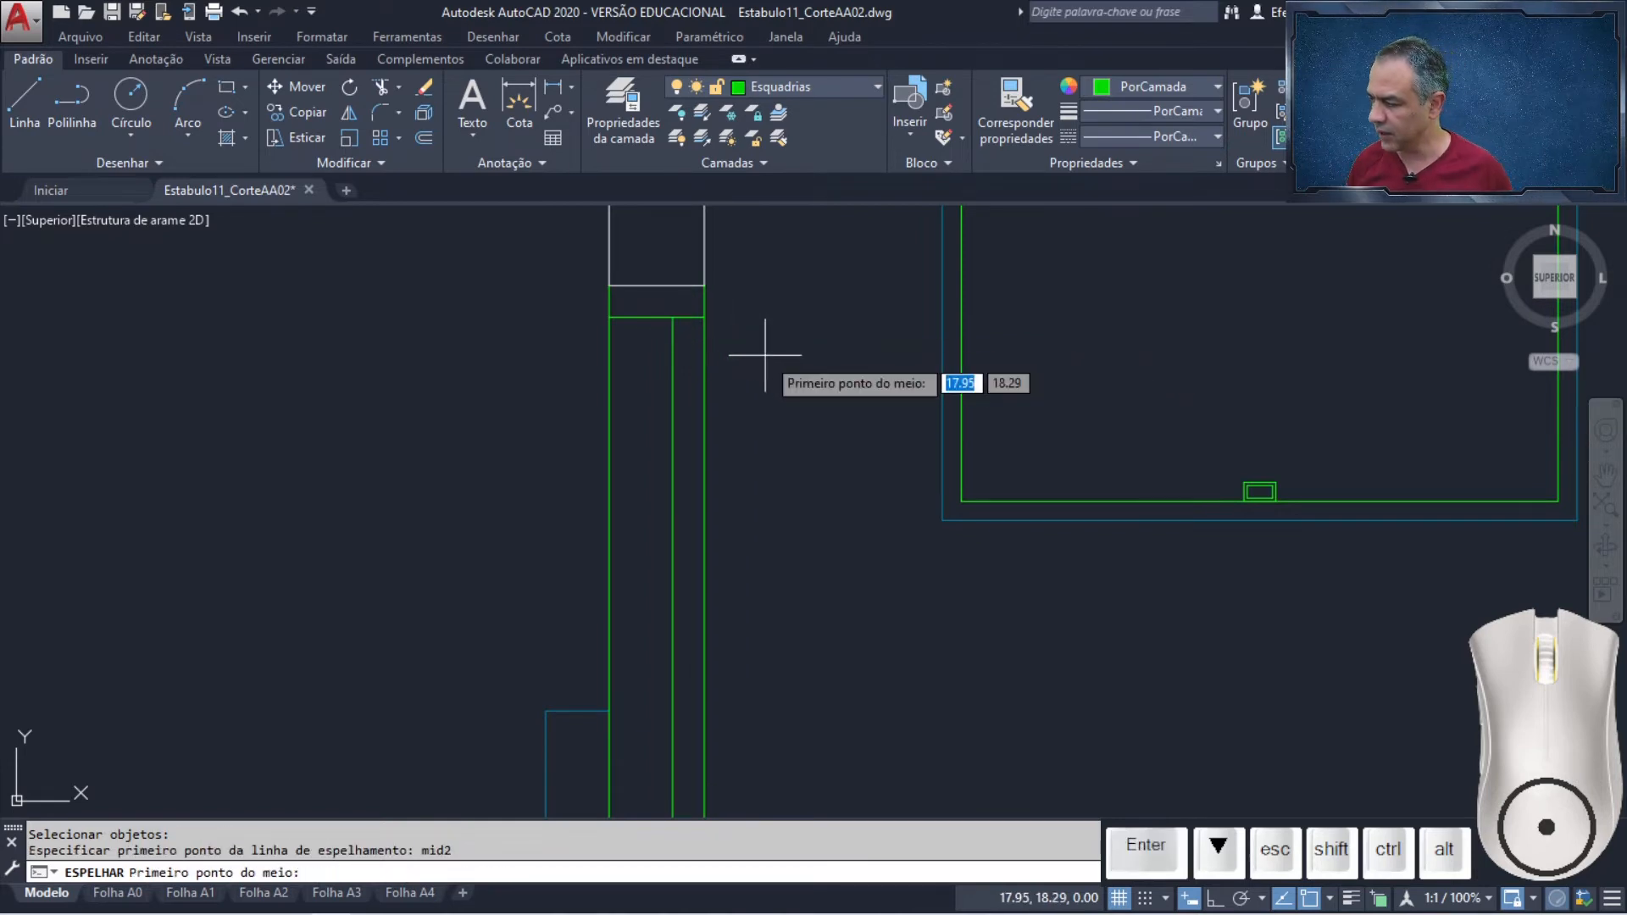
left_click(676, 318)
left_click(705, 318)
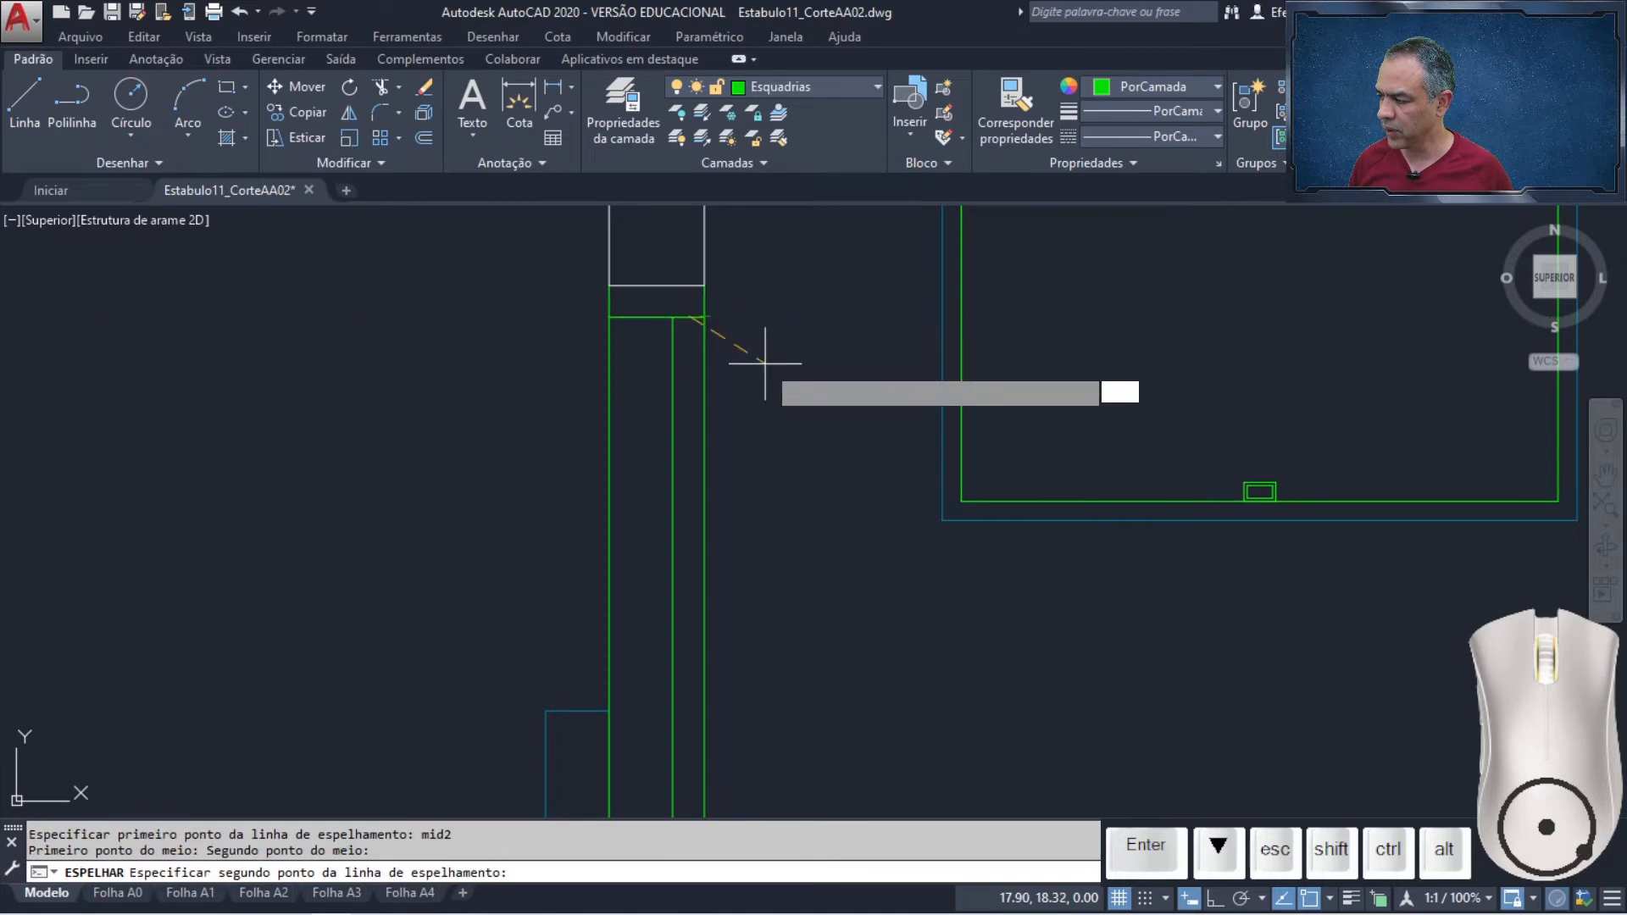
Finish the handle's mirror axis perpendicular to the floor line beneath the door leaf, keeping the original handle
scroll(835, 516, "down", 1)
middle_click_drag(843, 572, 840, 265)
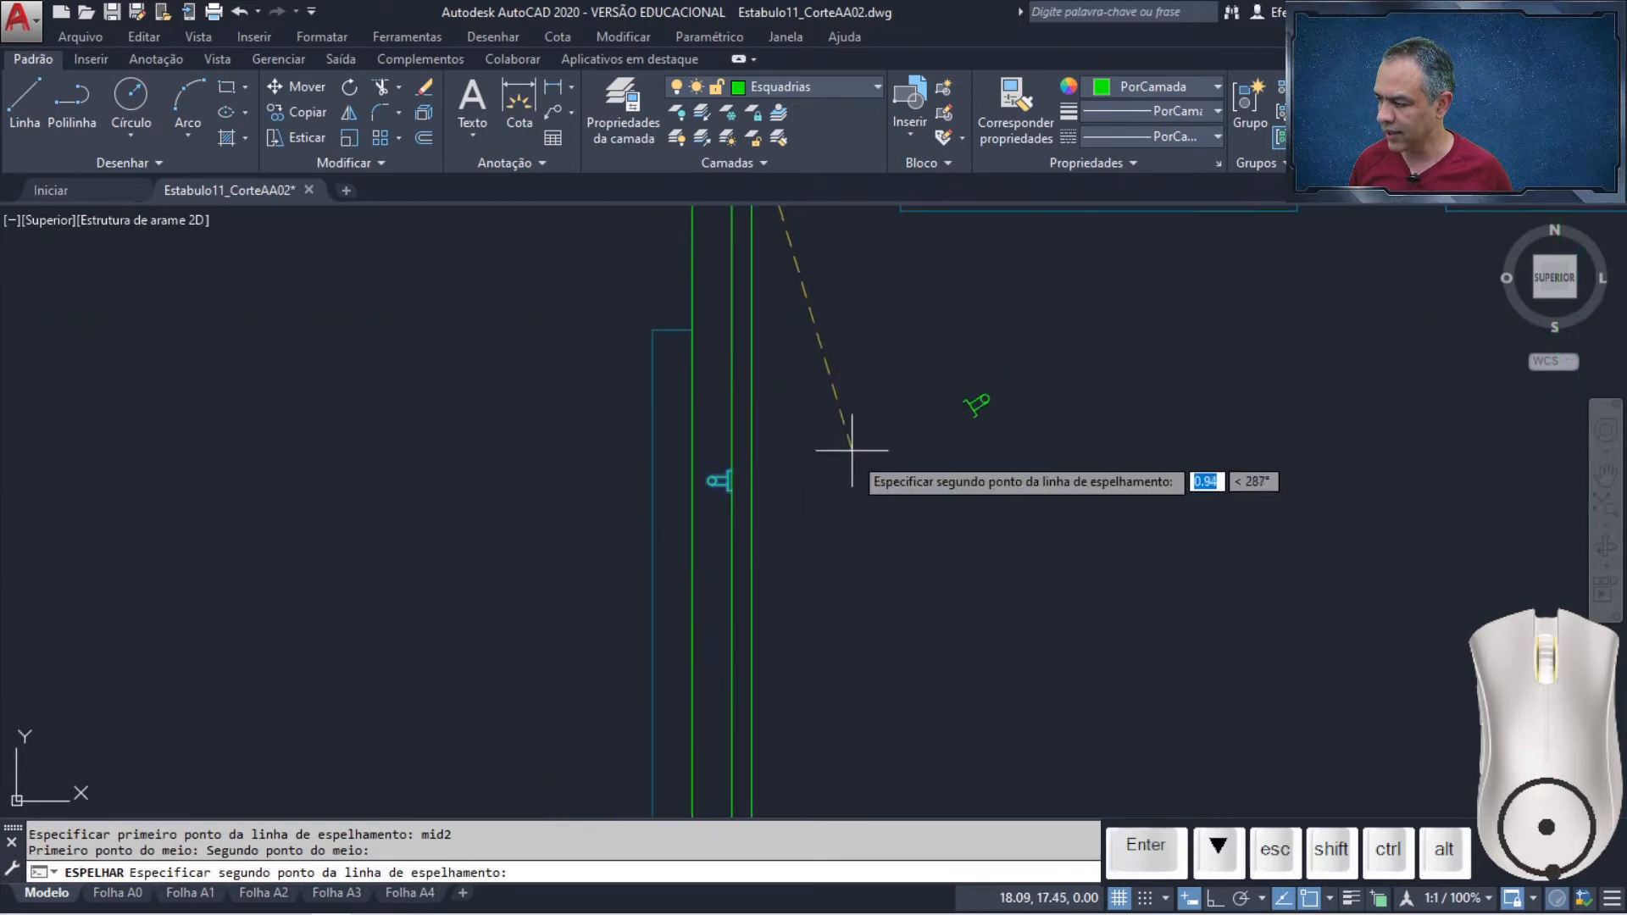
middle_click_drag(856, 481, 879, 265)
middle_click_drag(879, 490, 832, 434)
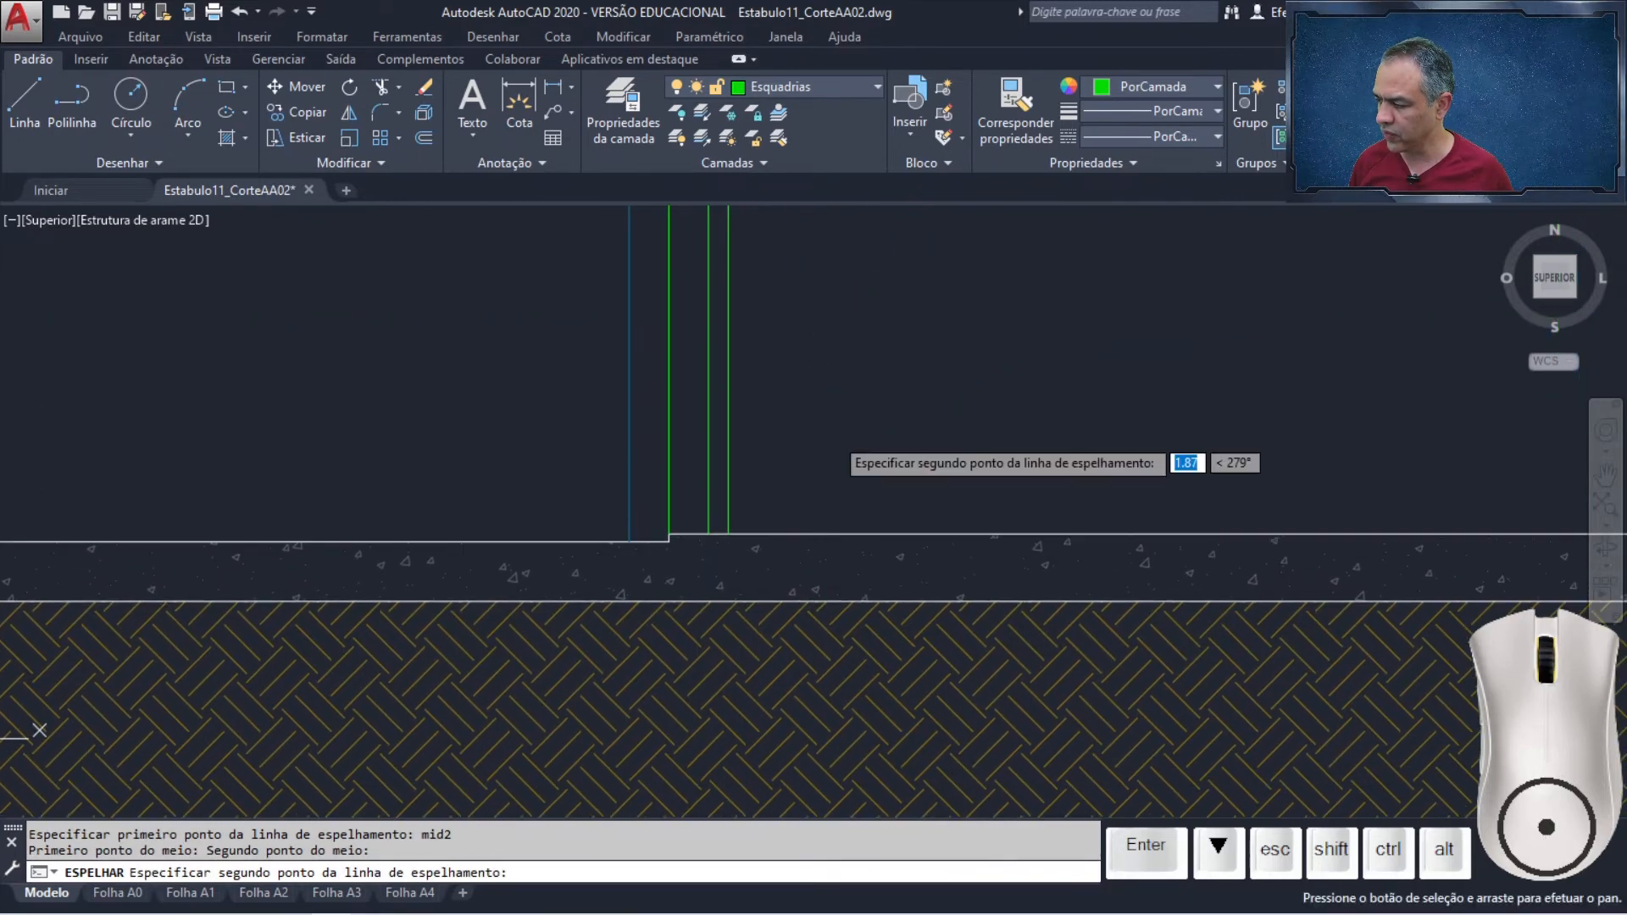
scroll(771, 493, "up", 1)
scroll(771, 493, "up", 1)
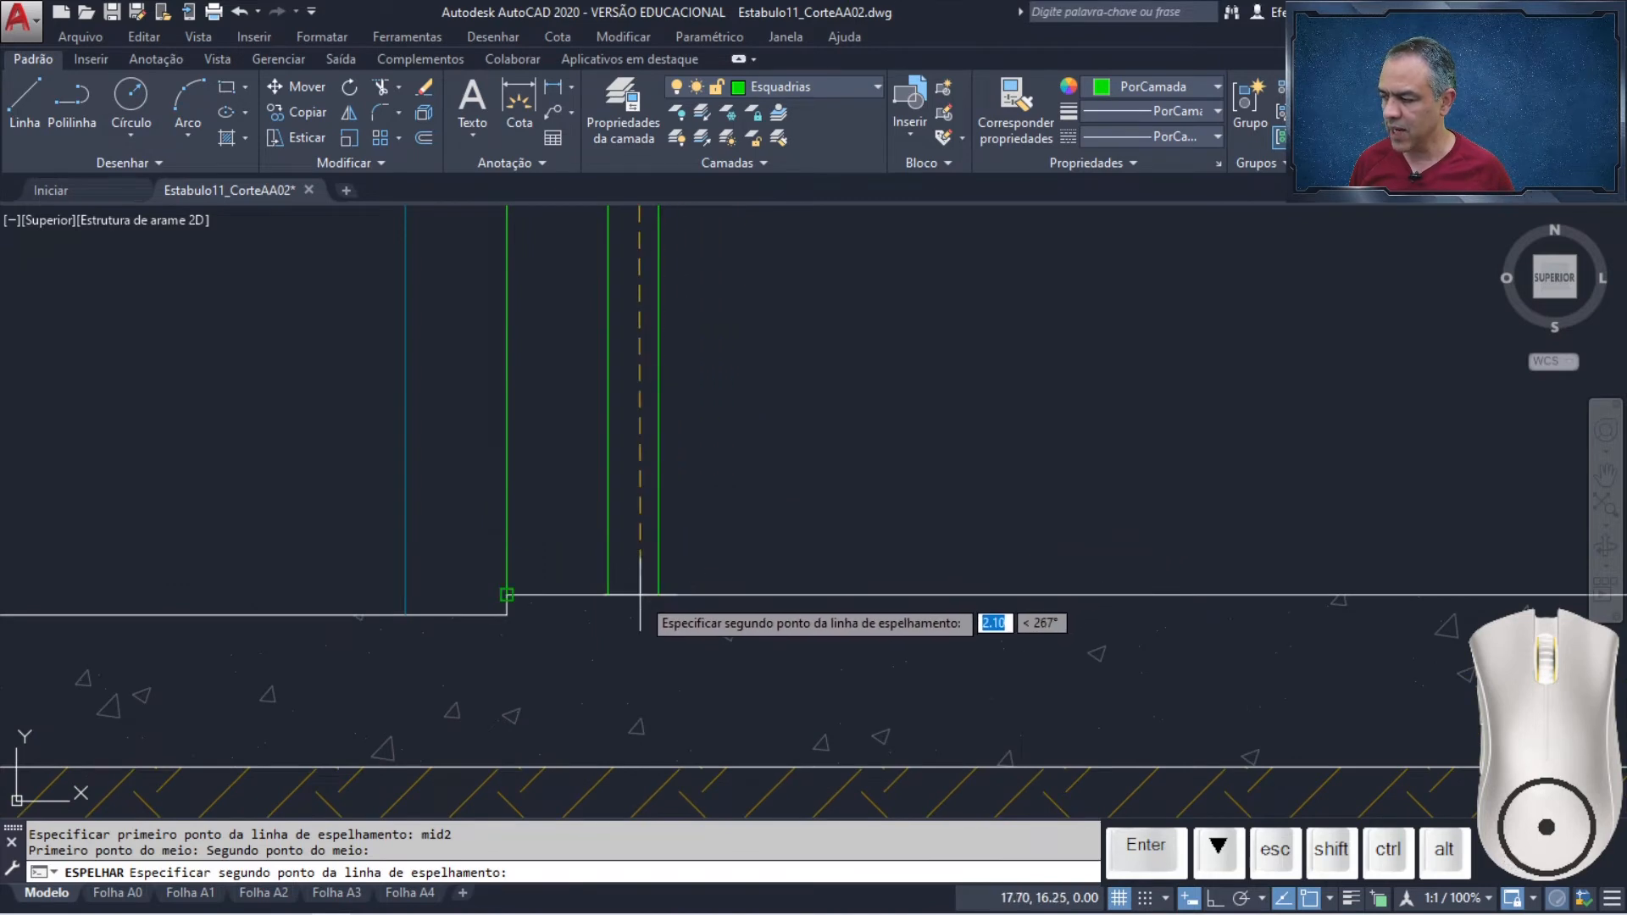
right_click(773, 508, "ctrl")
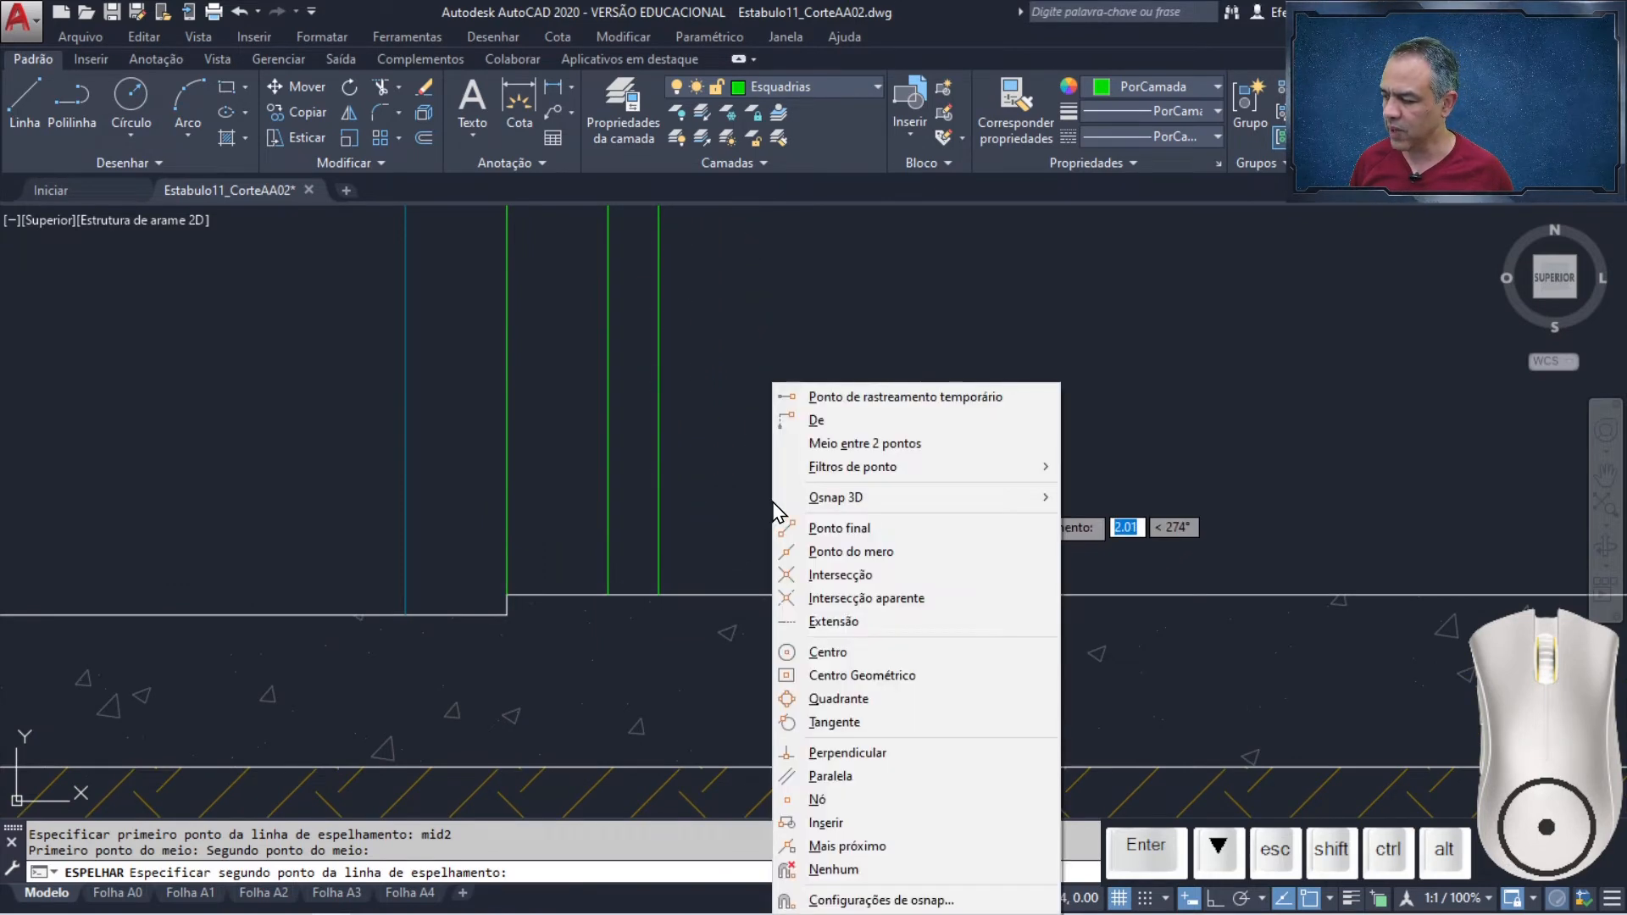
left_click(854, 758)
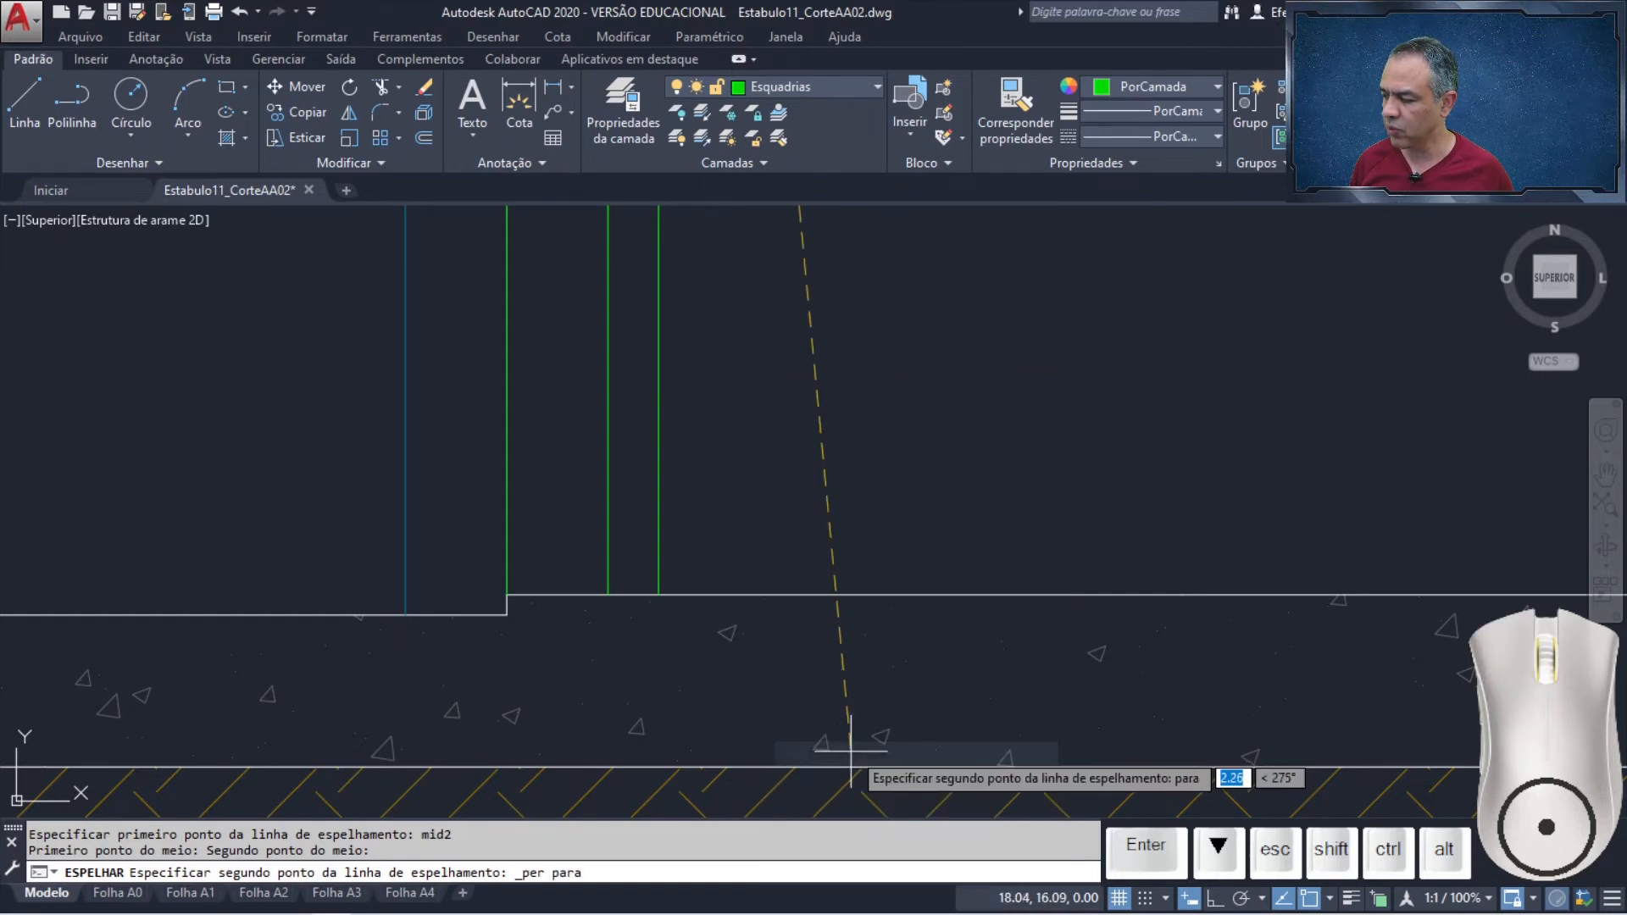
left_click(632, 596)
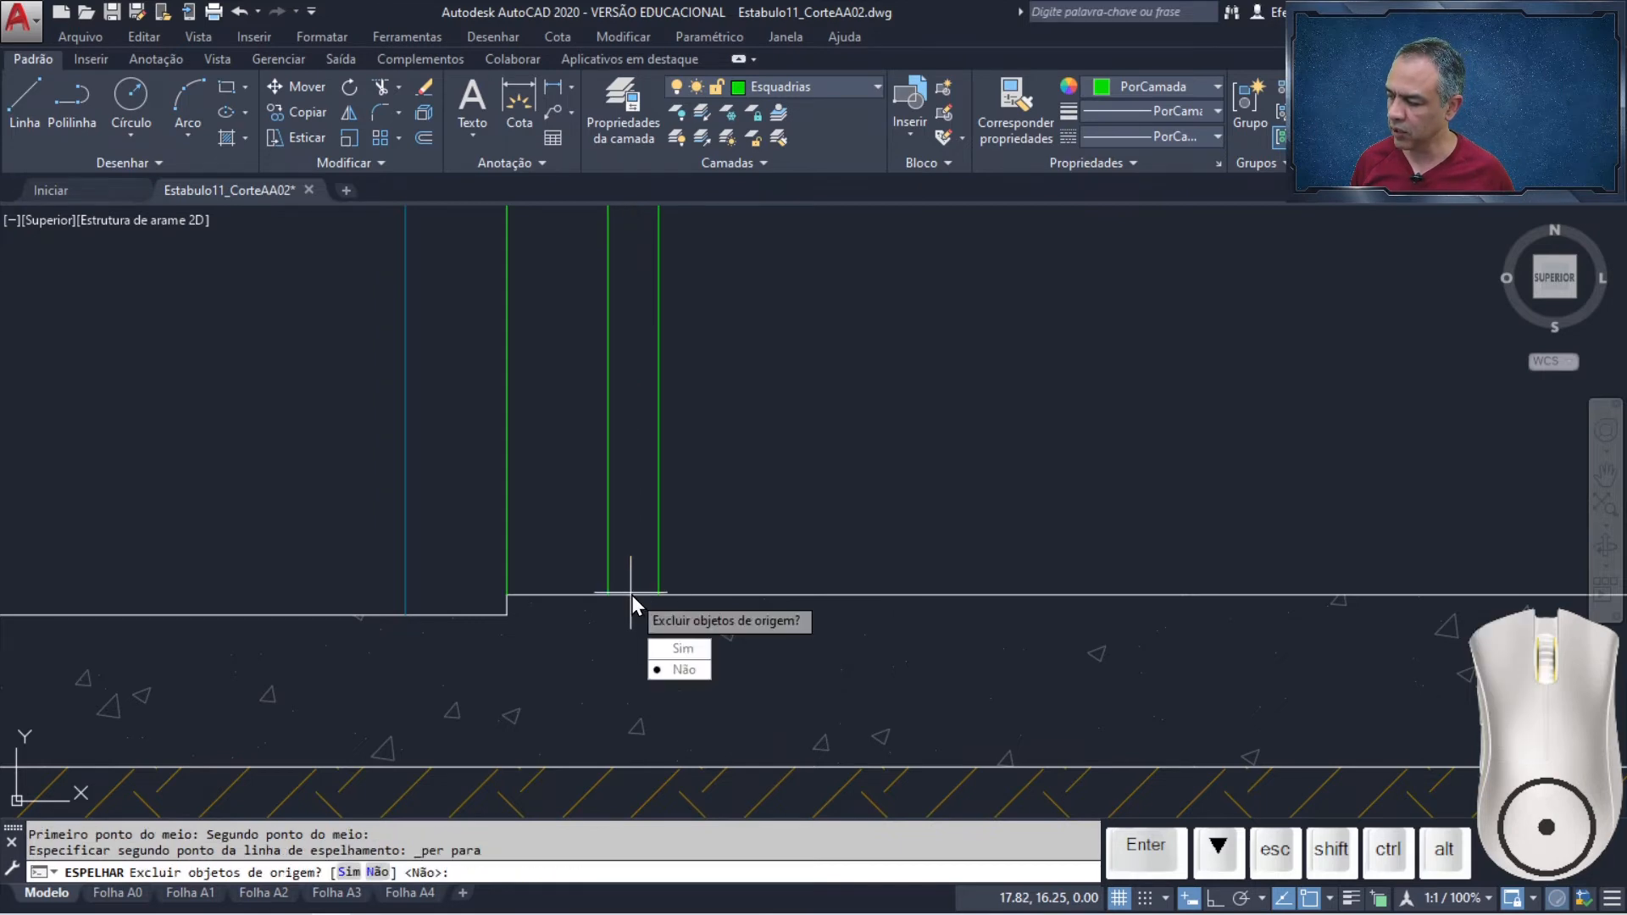
left_click(680, 671)
scroll(703, 398, "down", 3)
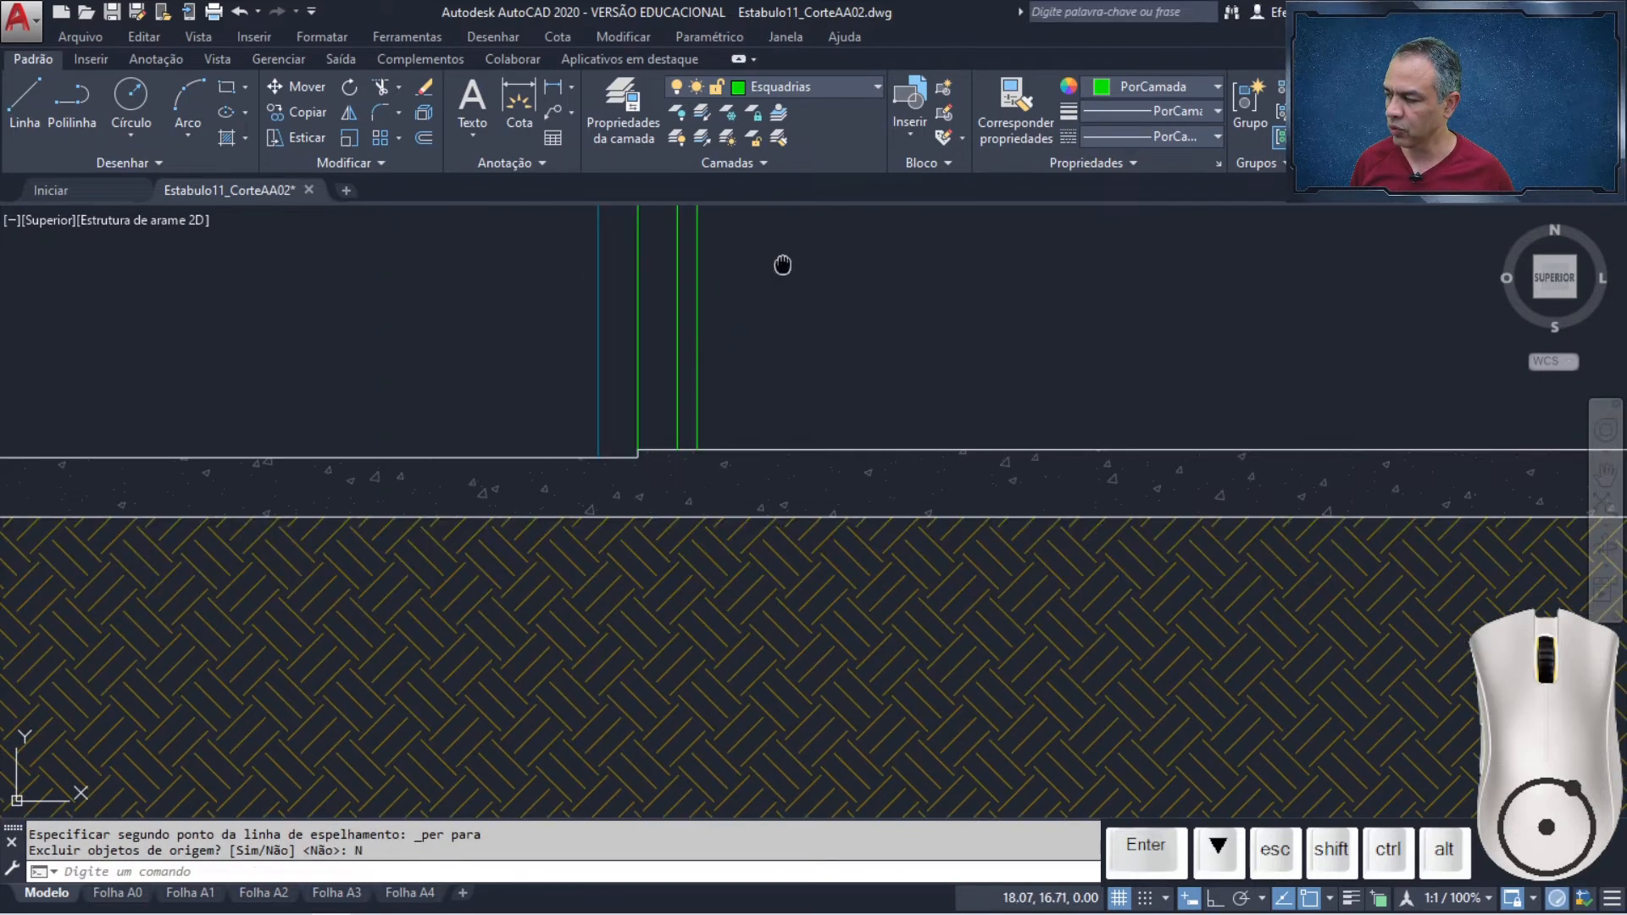
mouse_move(781, 262)
middle_mouse_down()
mouse_move(755, 663)
mouse_move(771, 813)
middle_mouse_up()
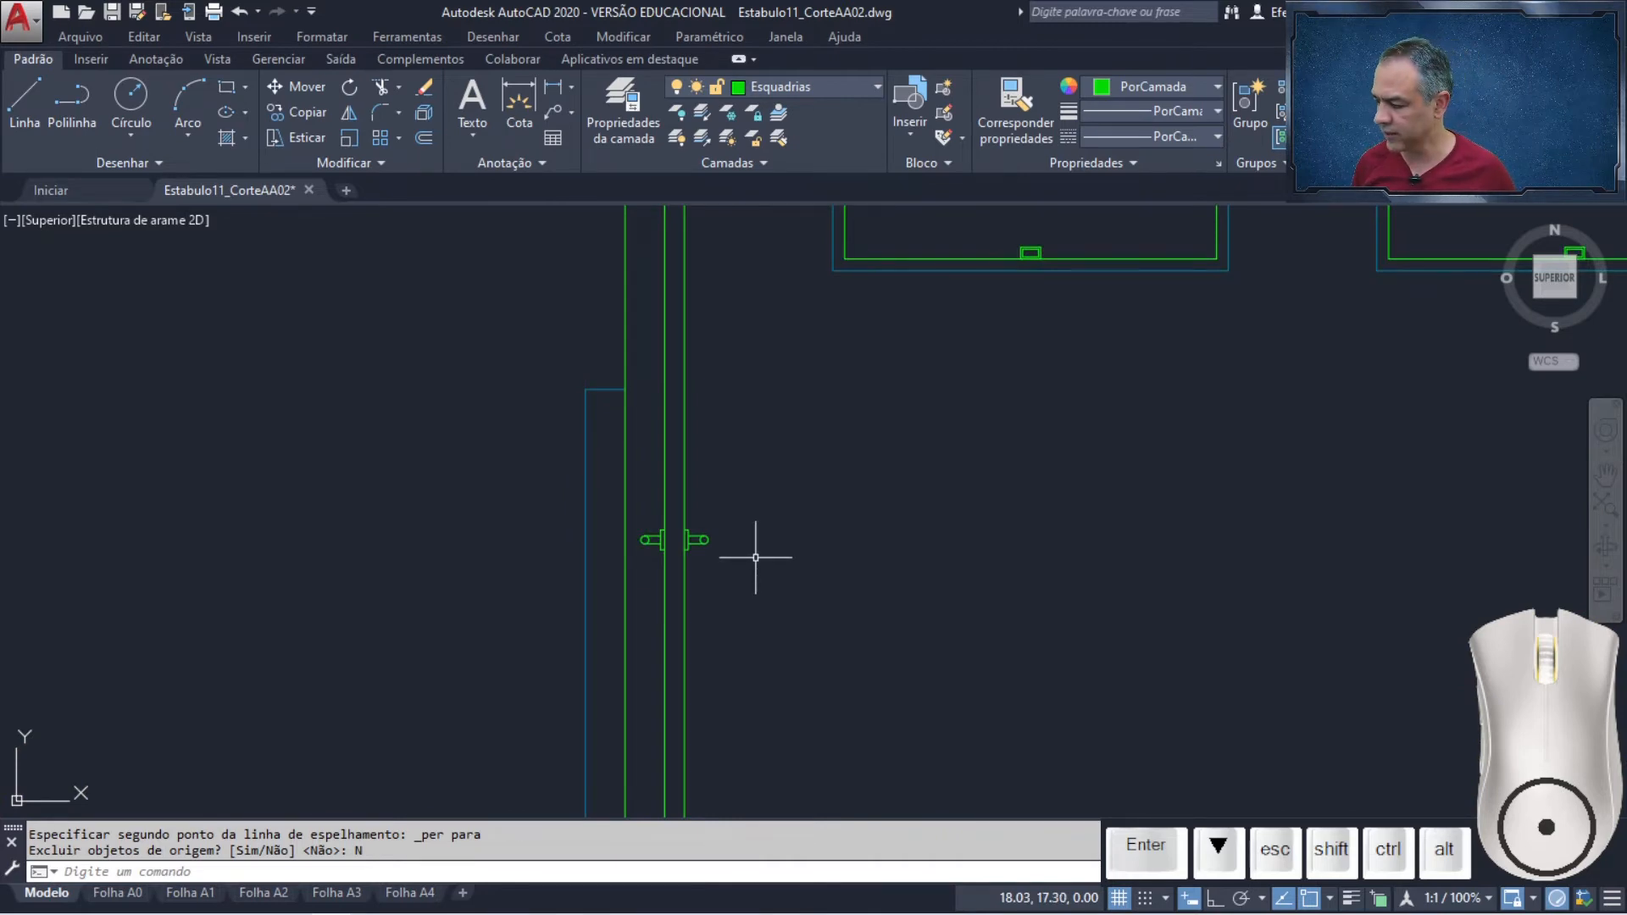
Check the size of the swing gate beside the Sala de Leite in the floor plan and return to the section
scroll(756, 557, "down", 3)
mouse_move(745, 670)
middle_mouse_down()
mouse_move(759, 337)
mouse_move(842, 163)
middle_mouse_up()
middle_click_drag(864, 560, 899, 341)
scroll(816, 455, "up", 3)
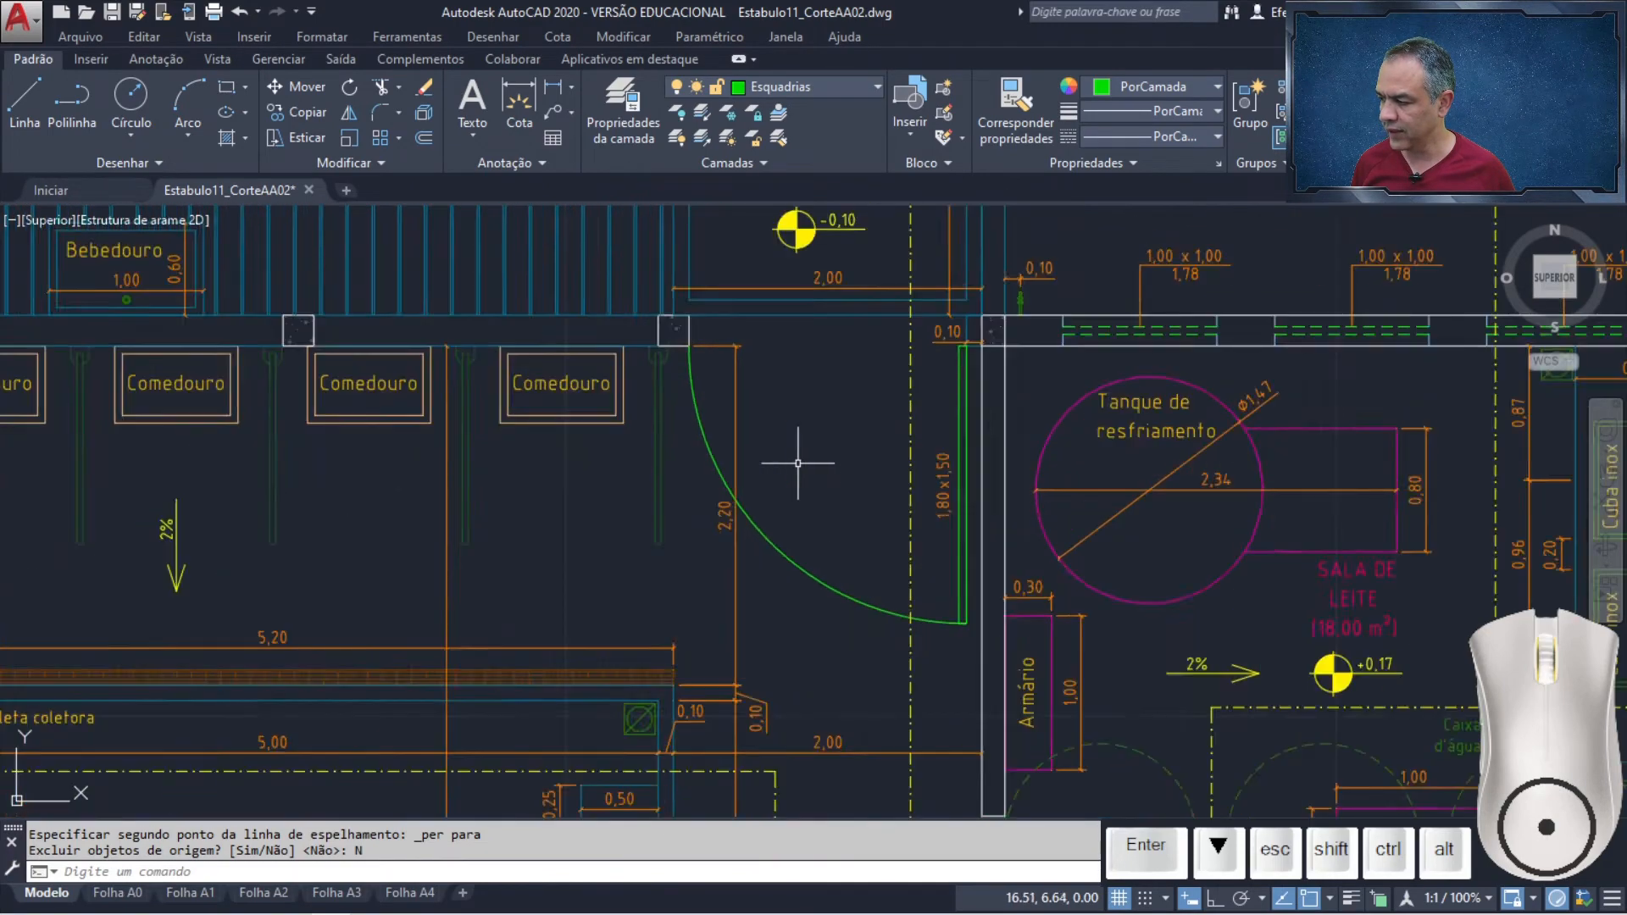
scroll(932, 395, "down", 1)
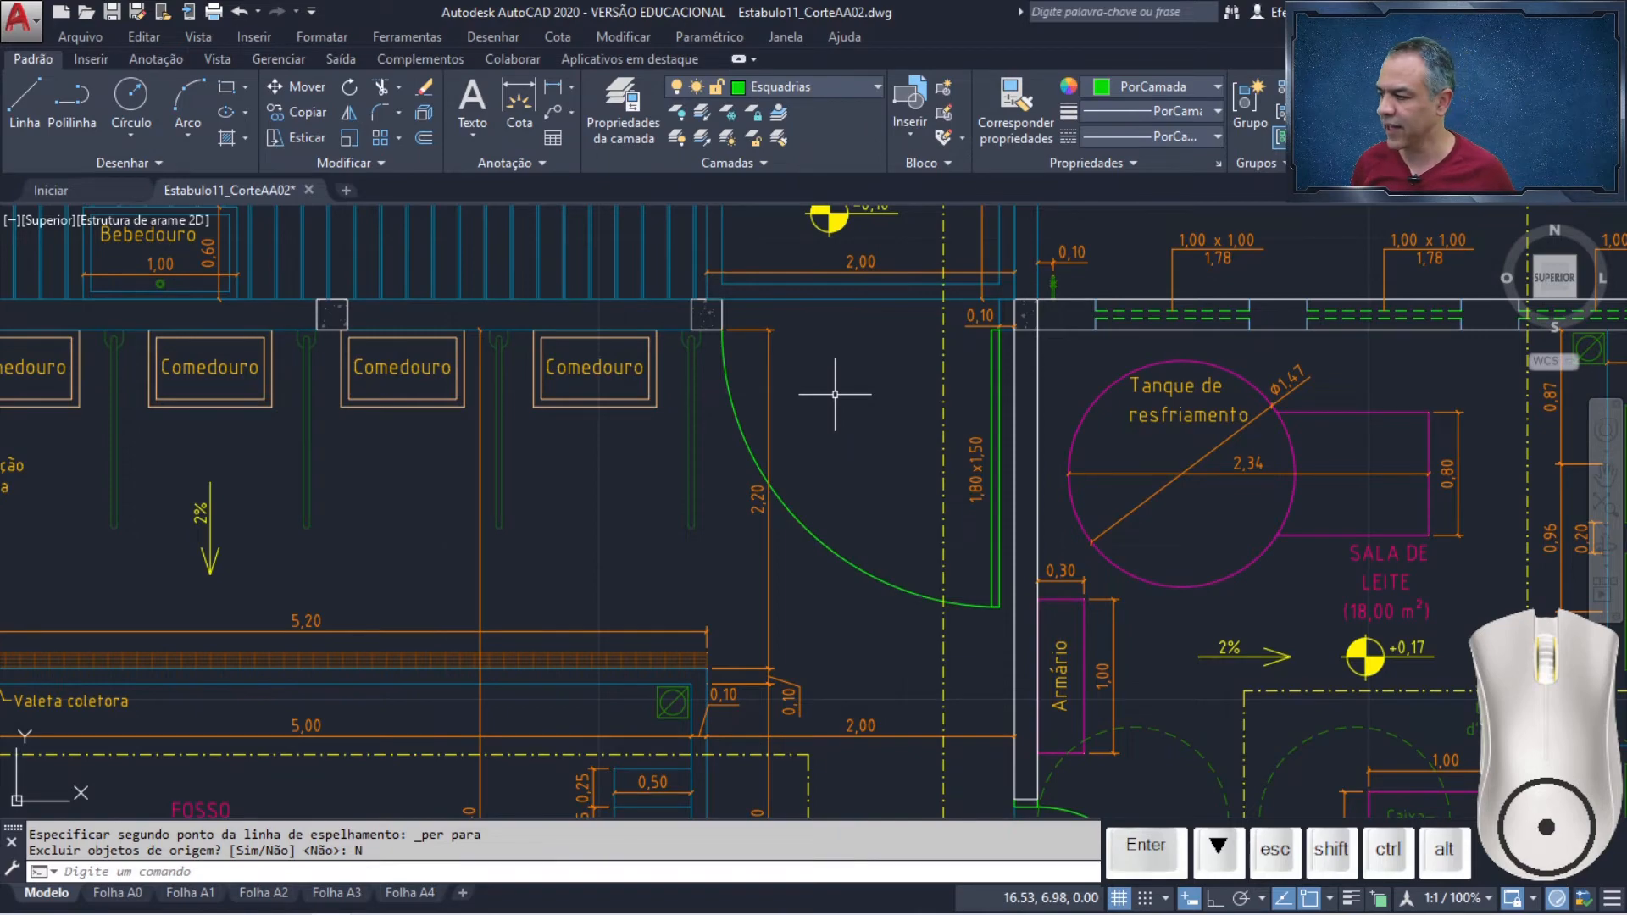
scroll(835, 394, "down", 2)
middle_click_drag(846, 337, 853, 907)
scroll(806, 461, "up", 6)
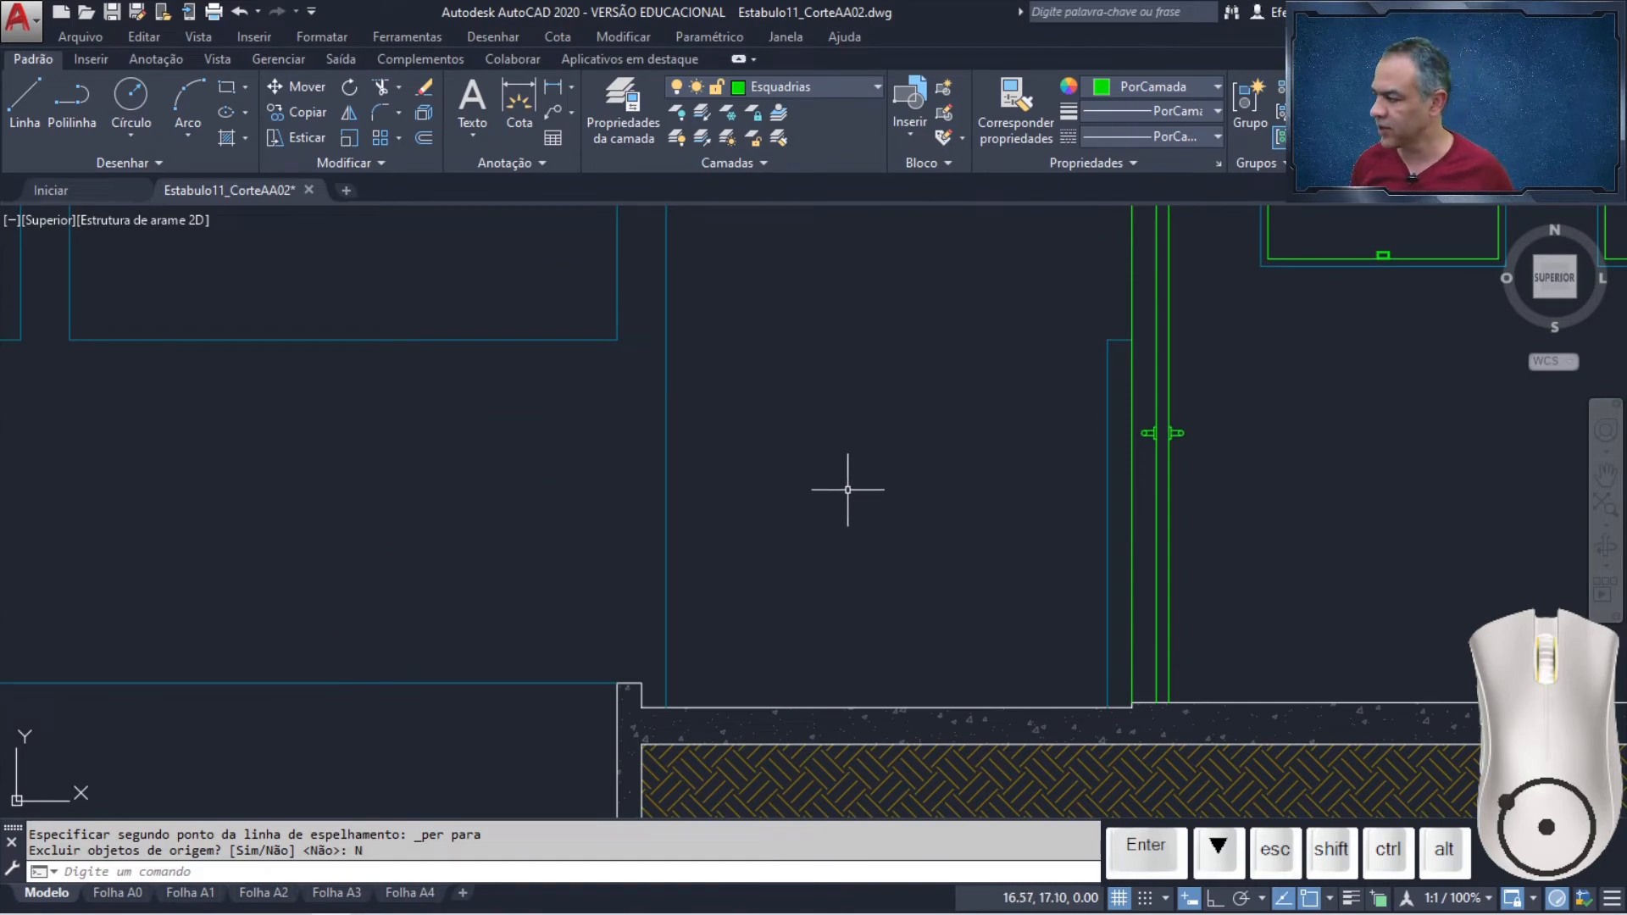
Offset the floor line of the gate opening upward by 1.5 for the gate's top edge
left_click(423, 137)
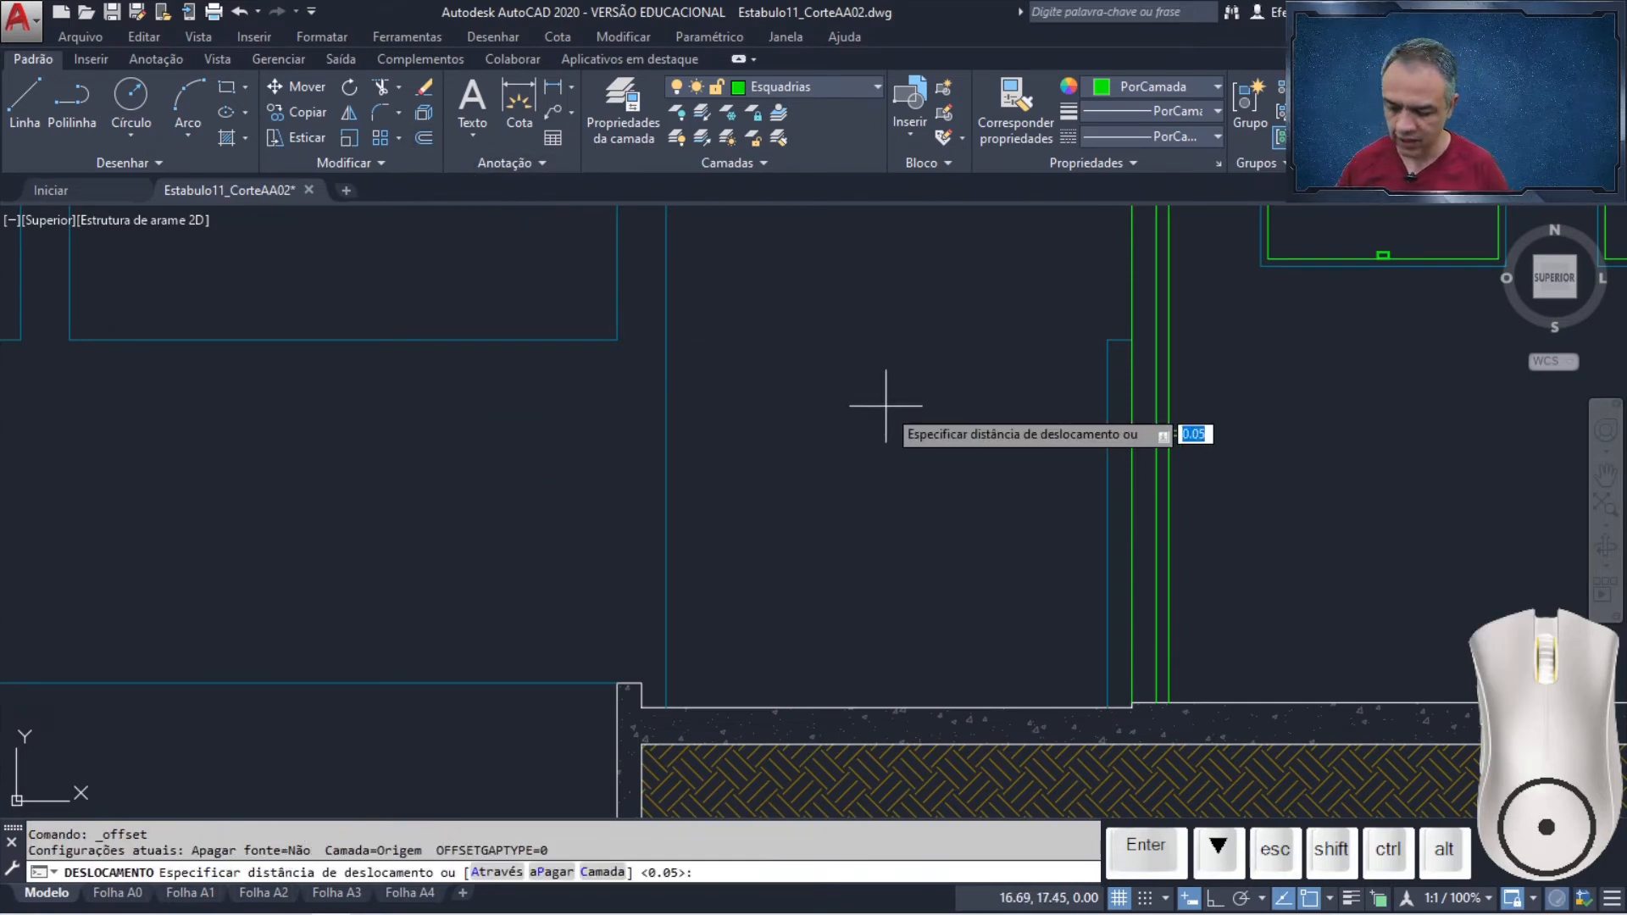
type("1.")
key("Return")
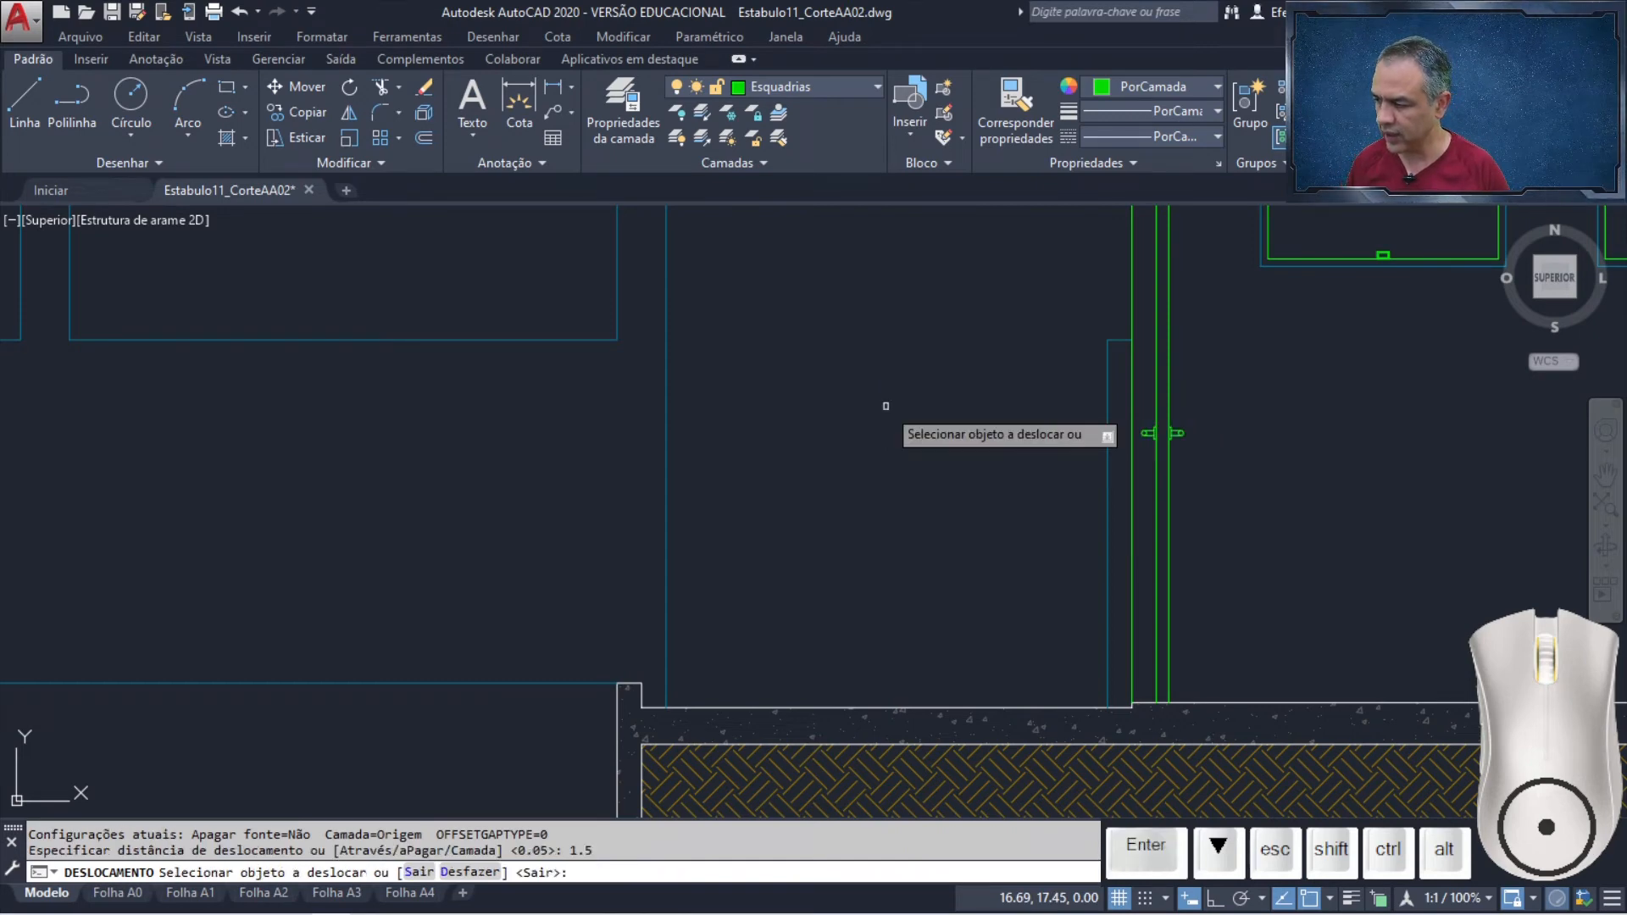
left_click(913, 707)
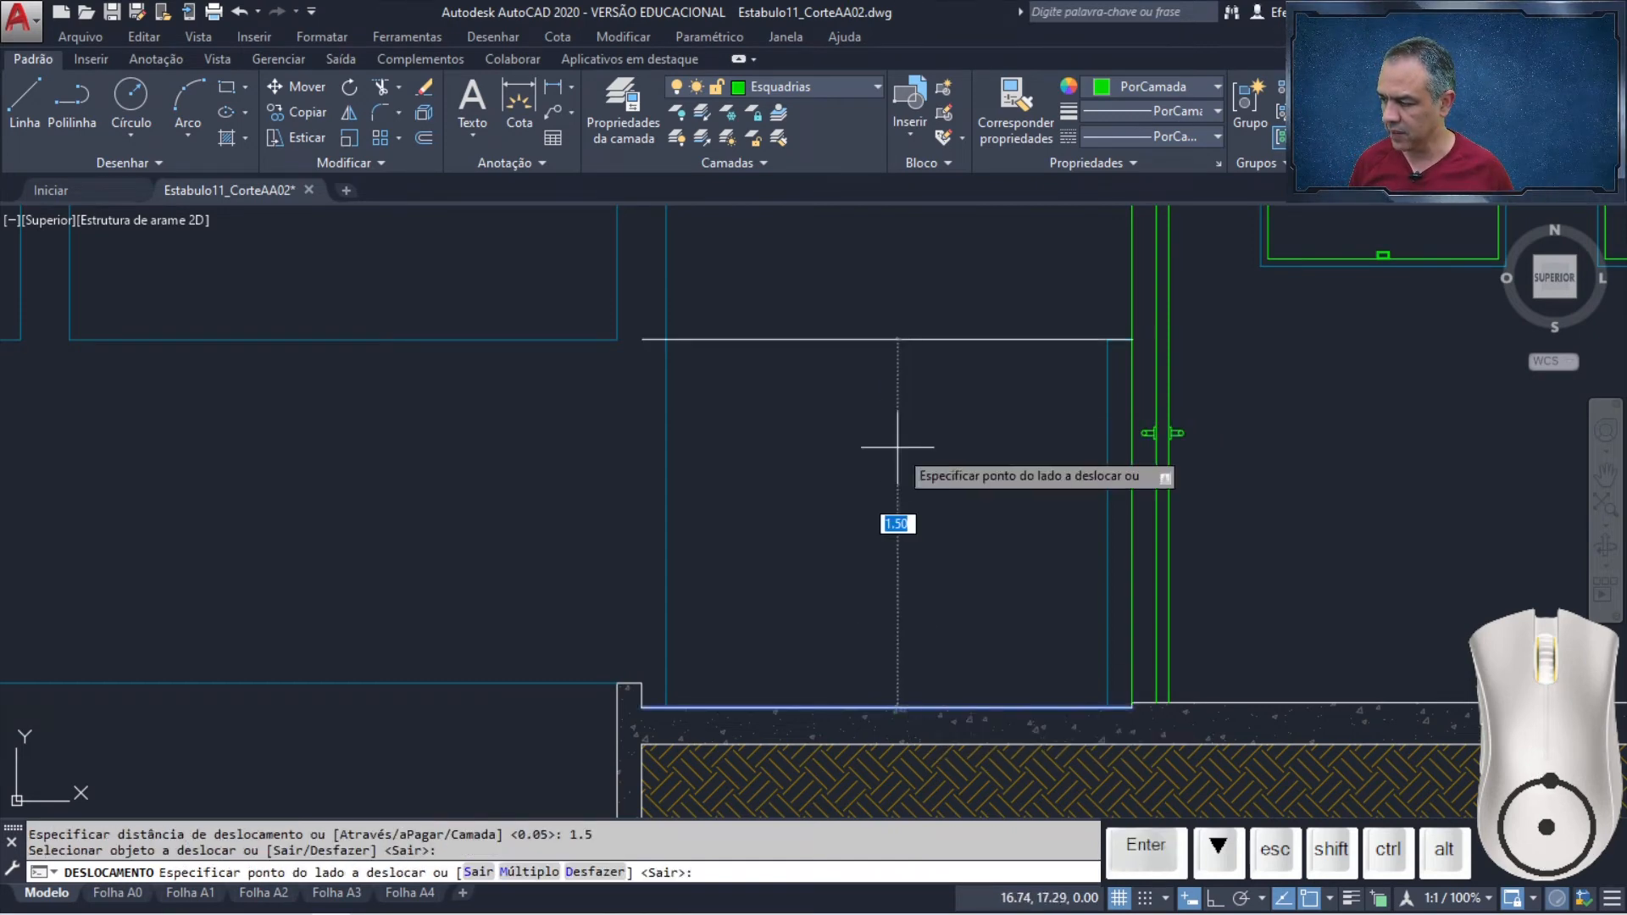
left_click(897, 449)
key("Return")
Offset the same floor line upward by 0.05 for the gate's bottom edge
key("Return")
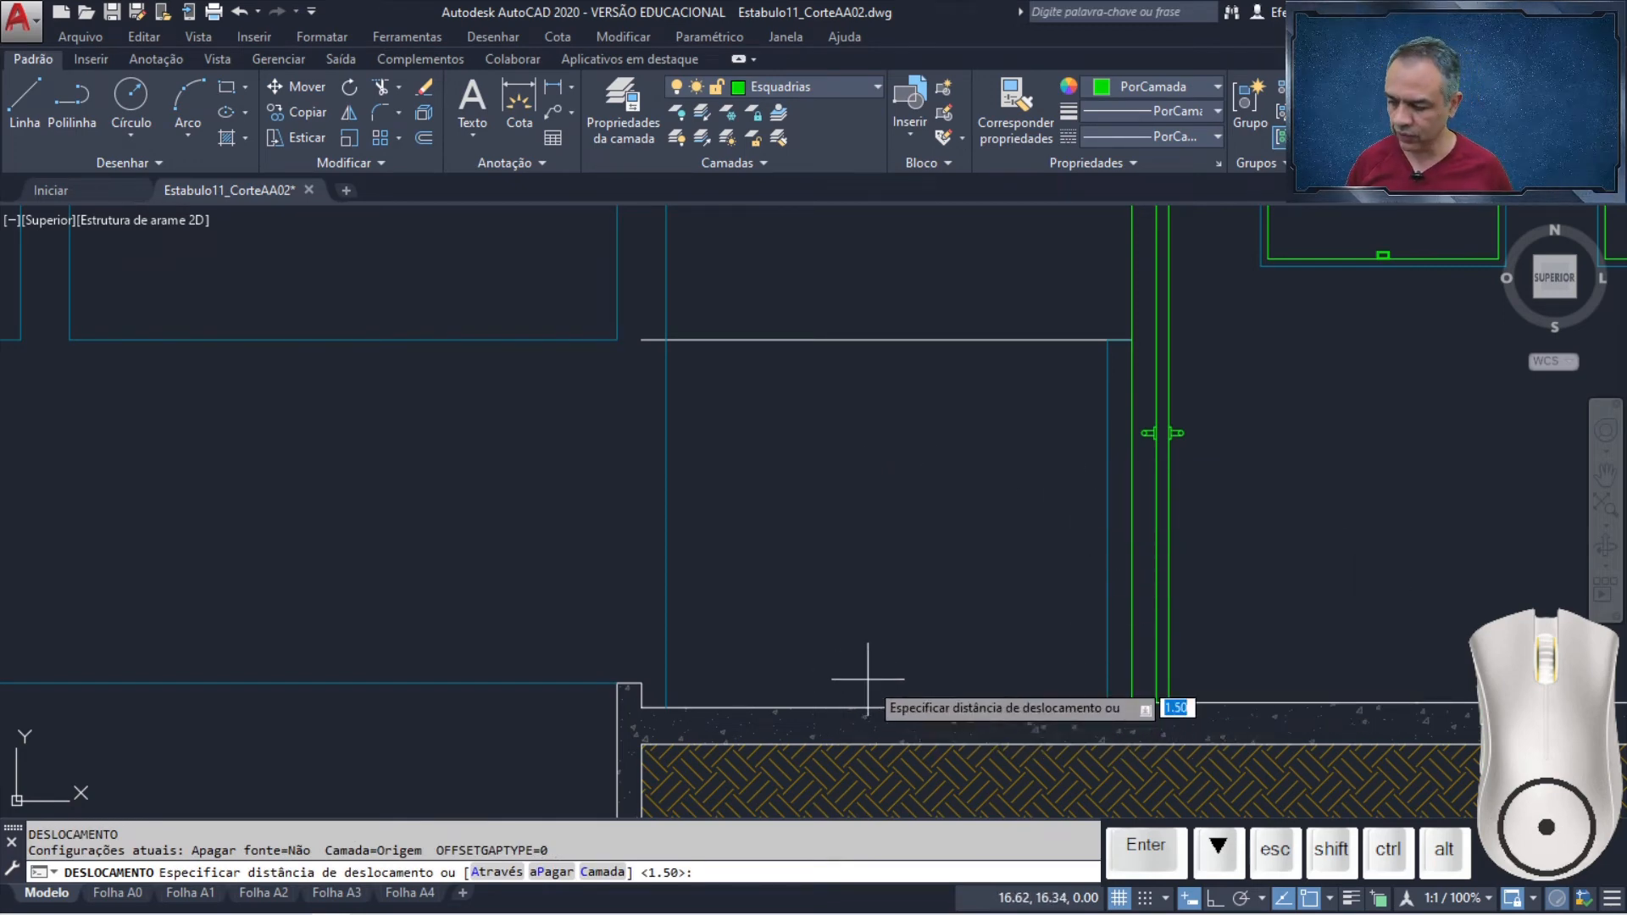
type("0.05")
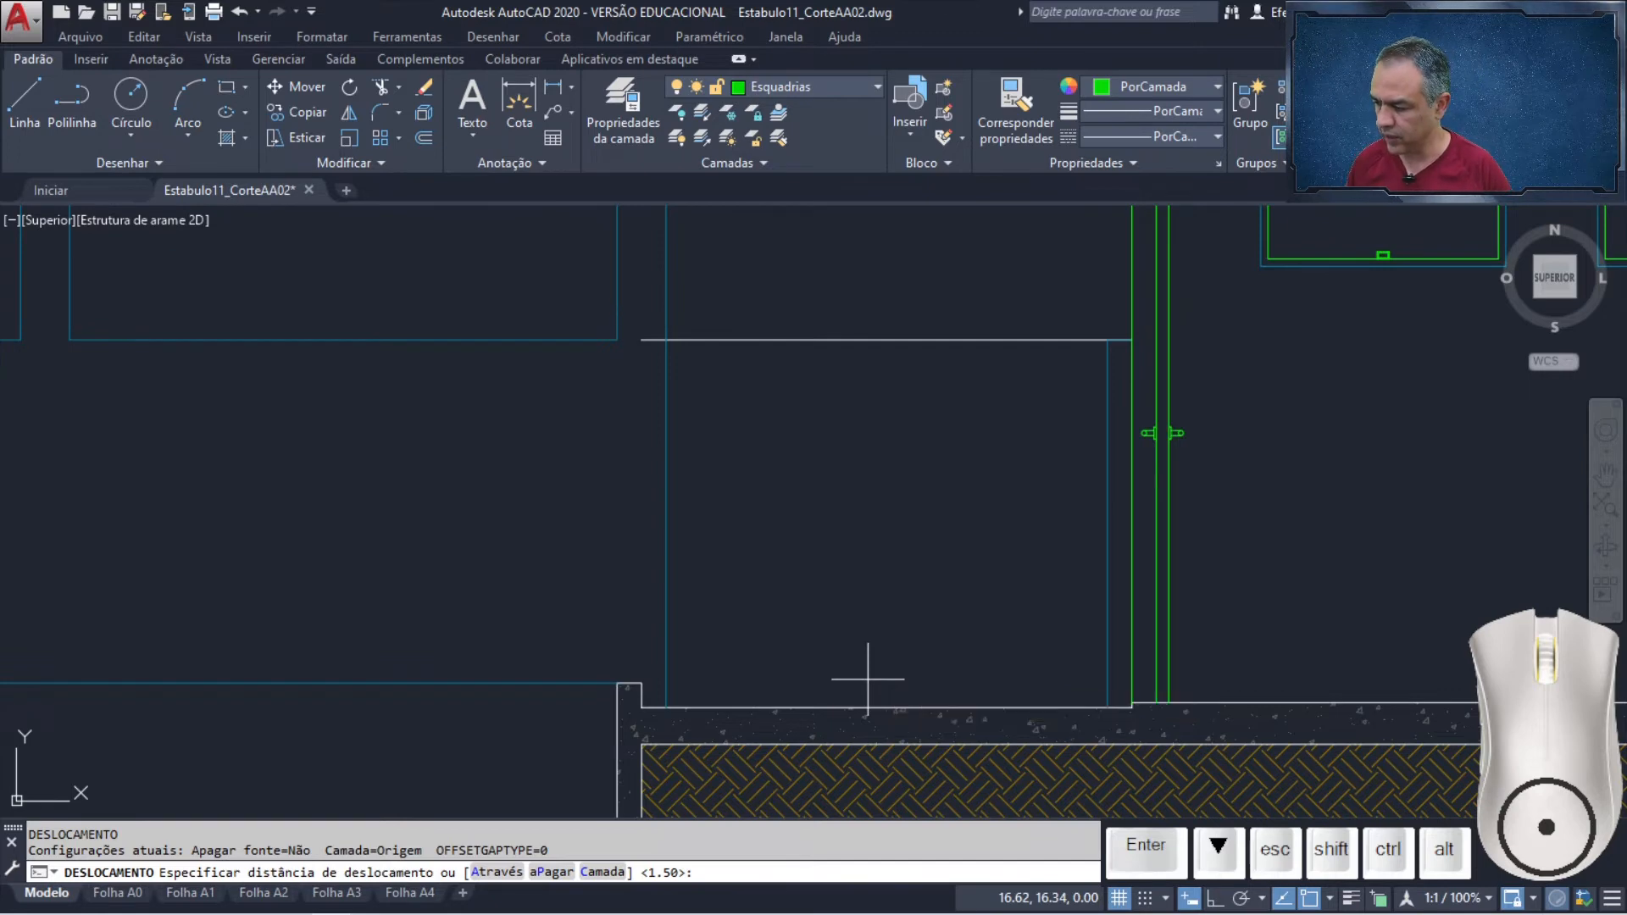
key("Return")
left_click(869, 701)
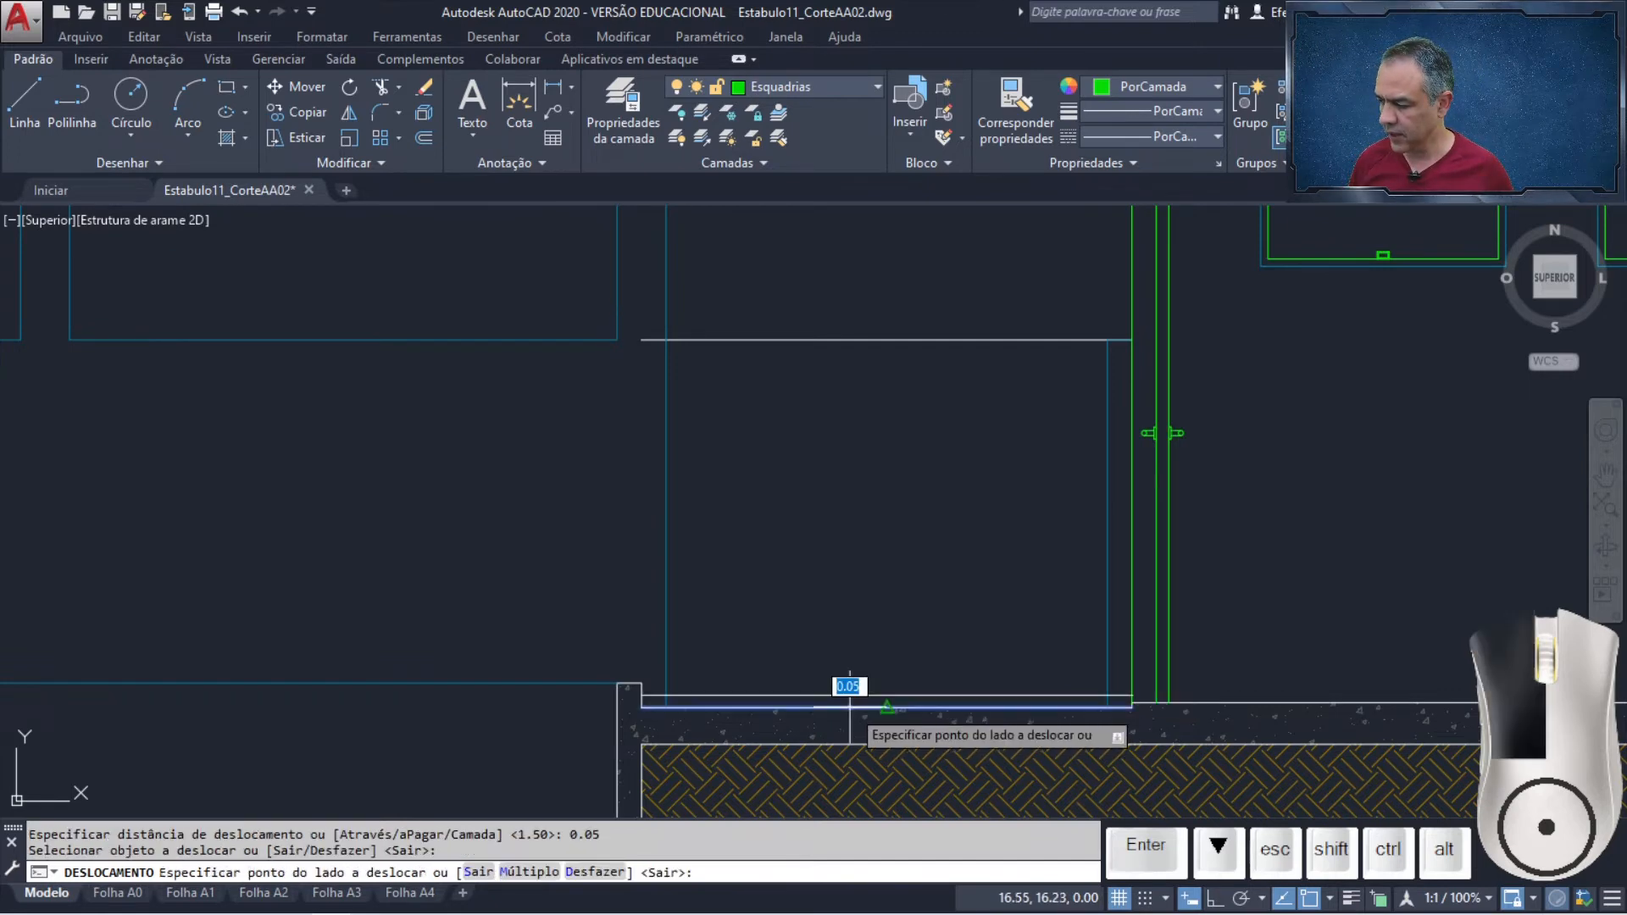
left_click(844, 617)
key("Return")
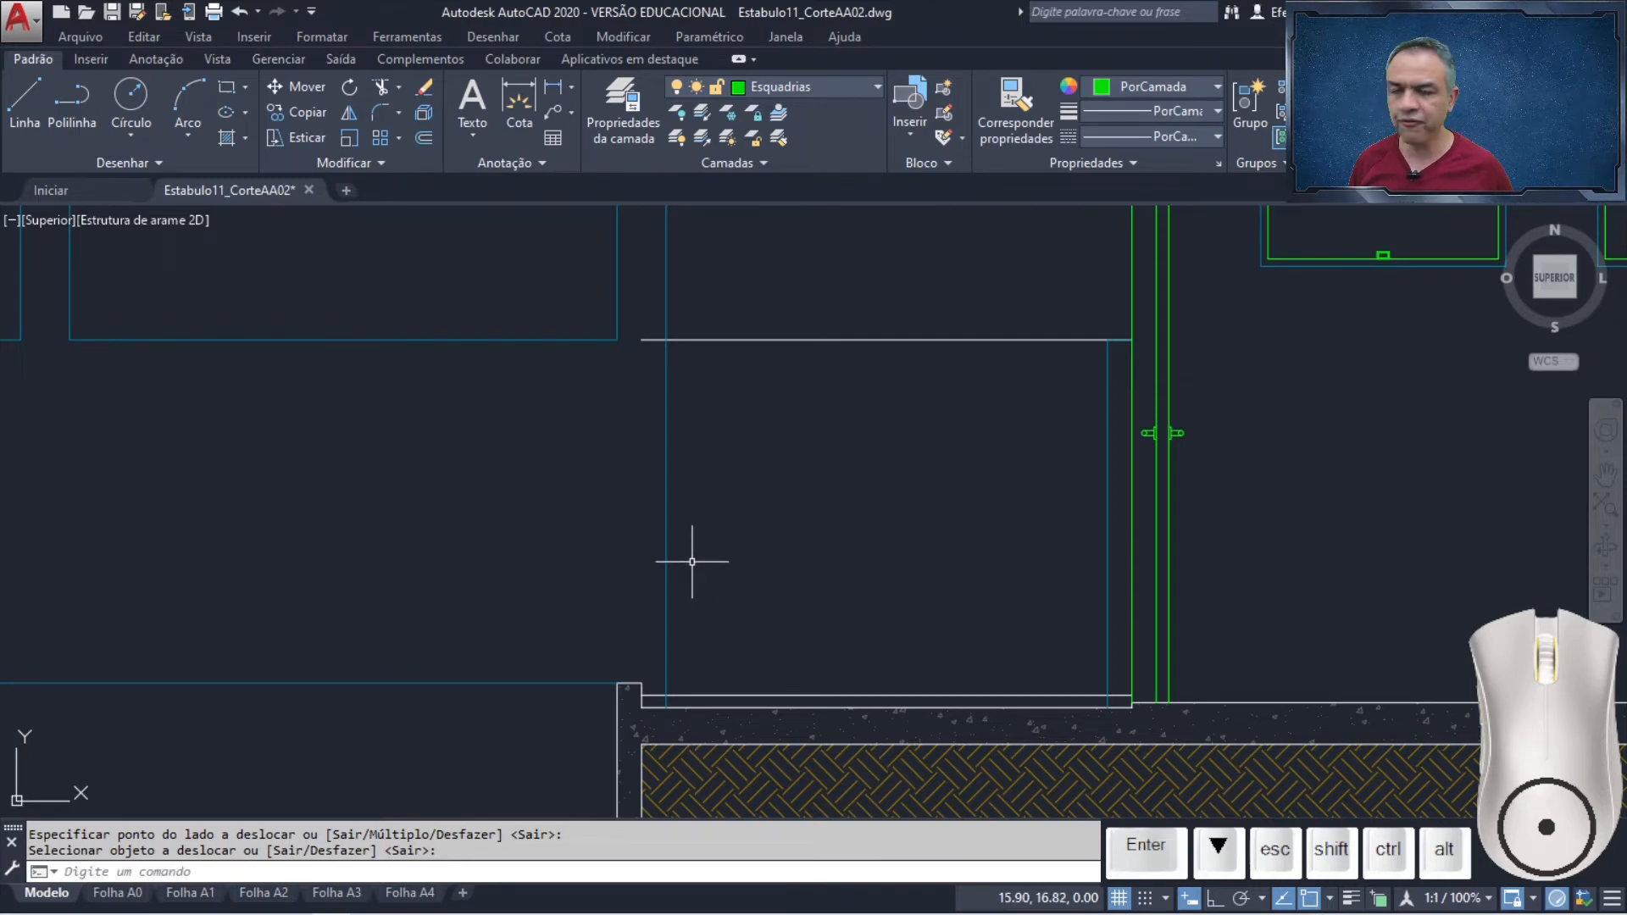
Offset the two vertical lines bounding the gate opening inward by 0.02 for the gate's sides
left_click(1105, 518)
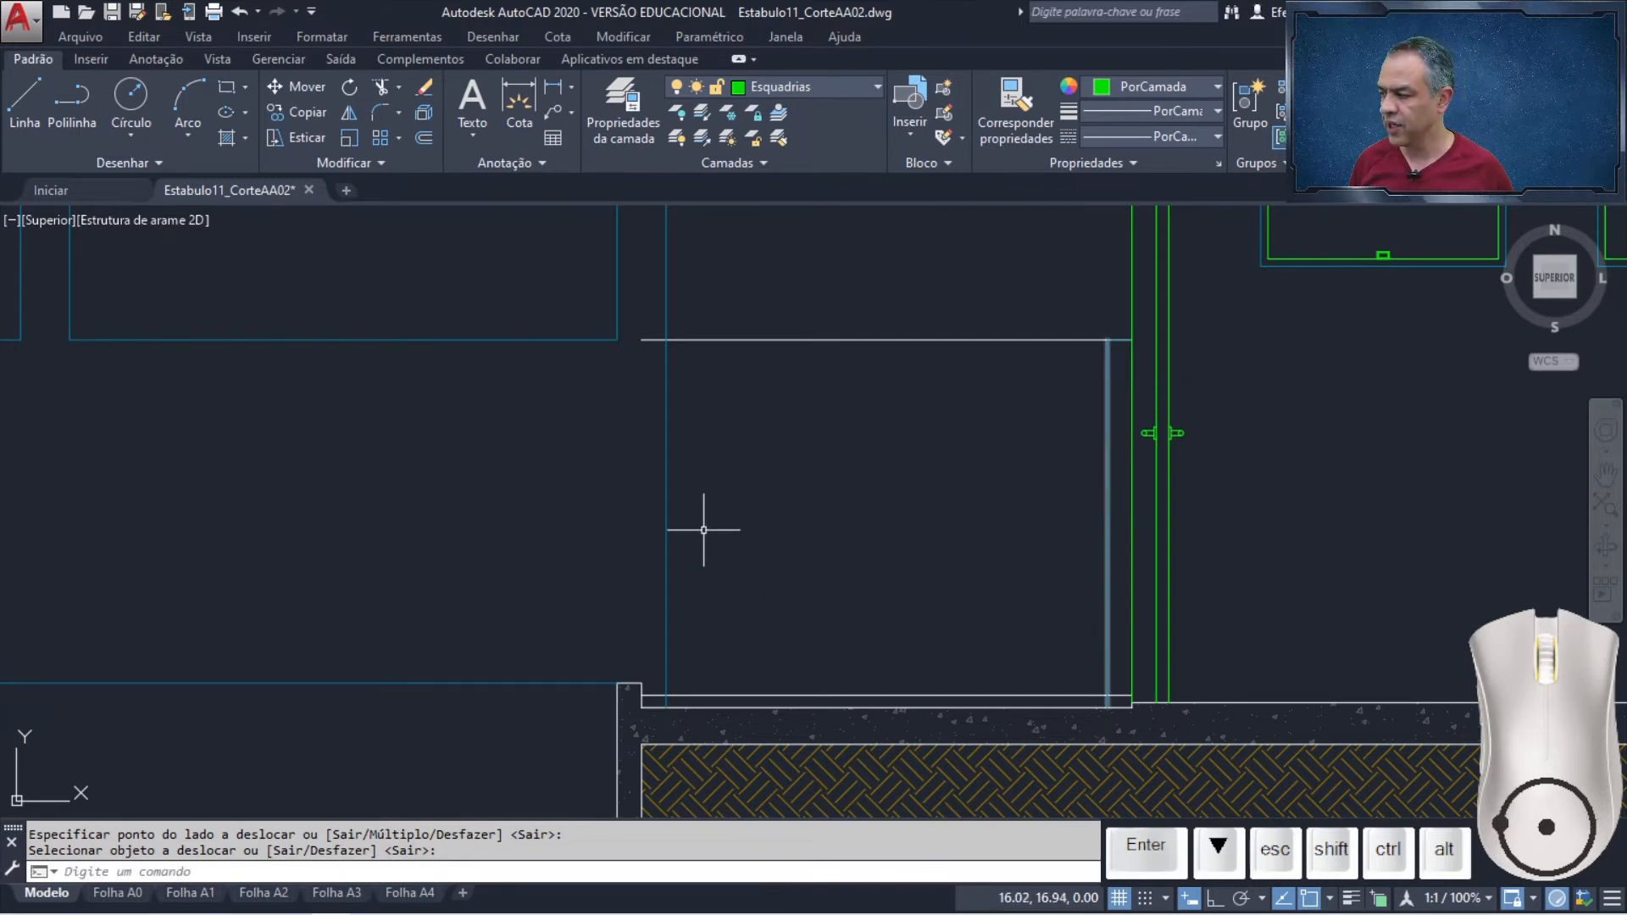
key("Escape")
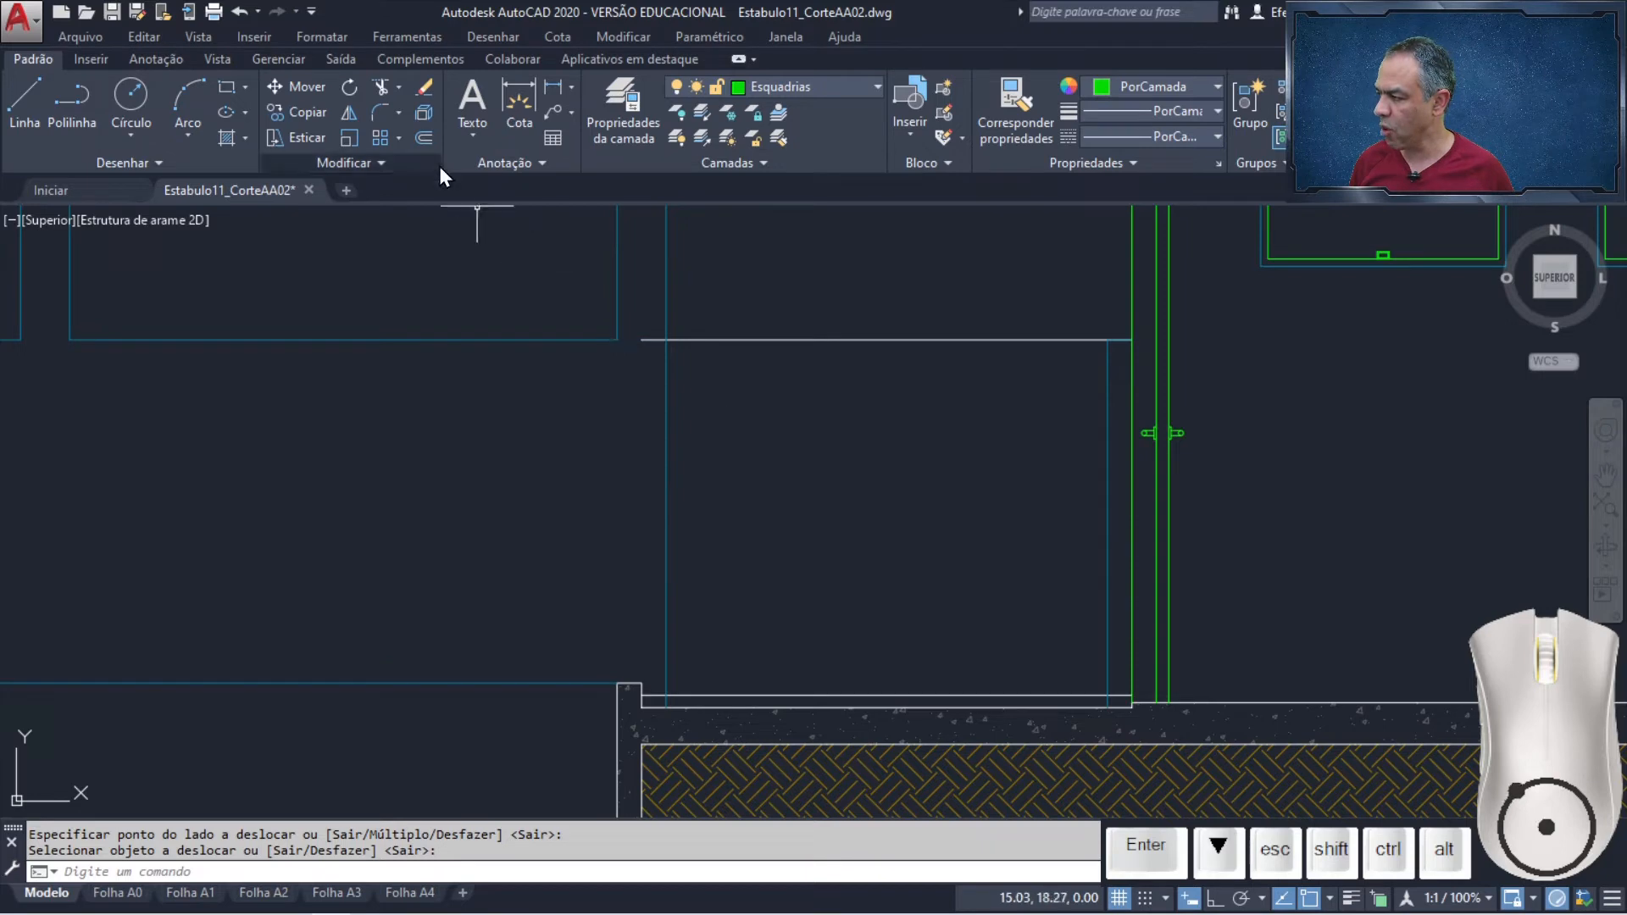
left_click(423, 138)
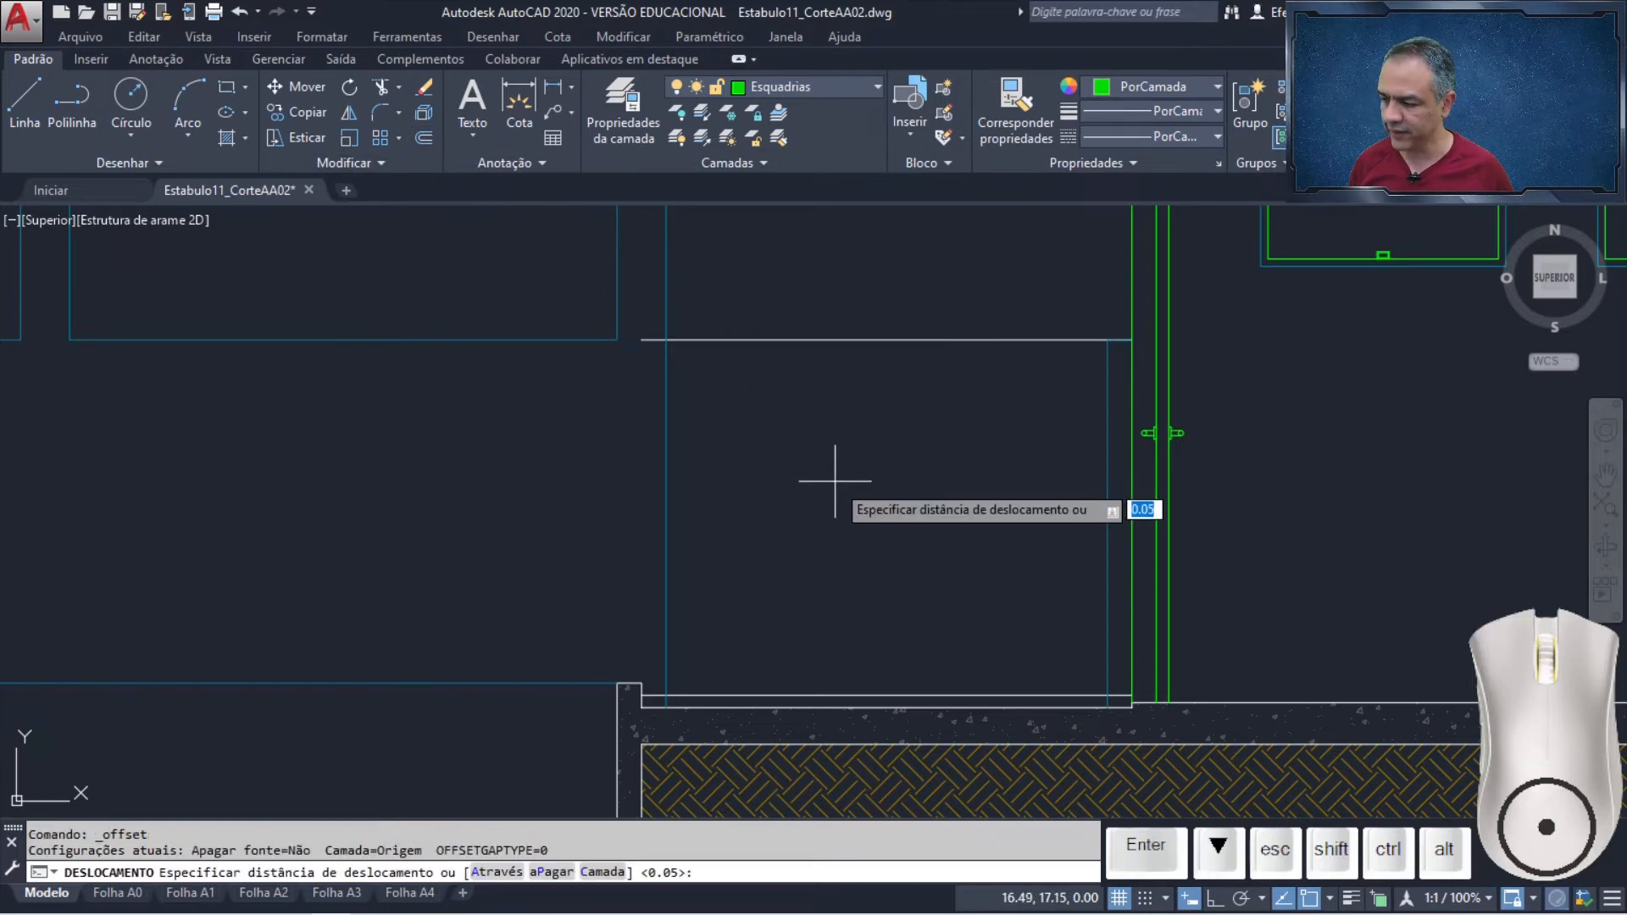
type("0.0")
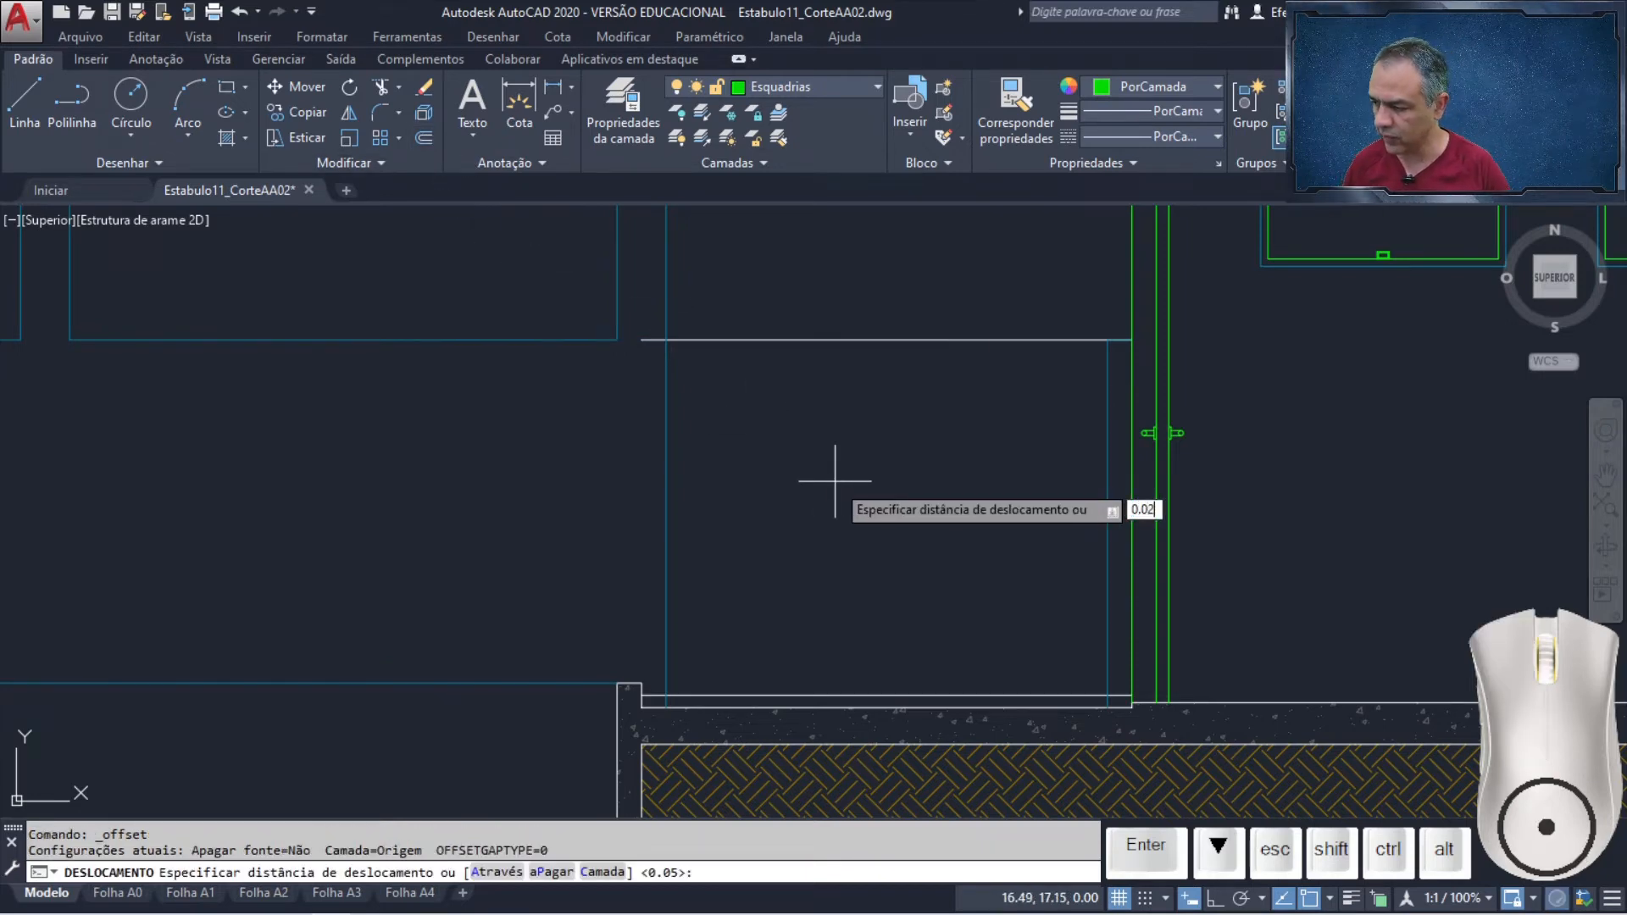
type("2")
key("Return")
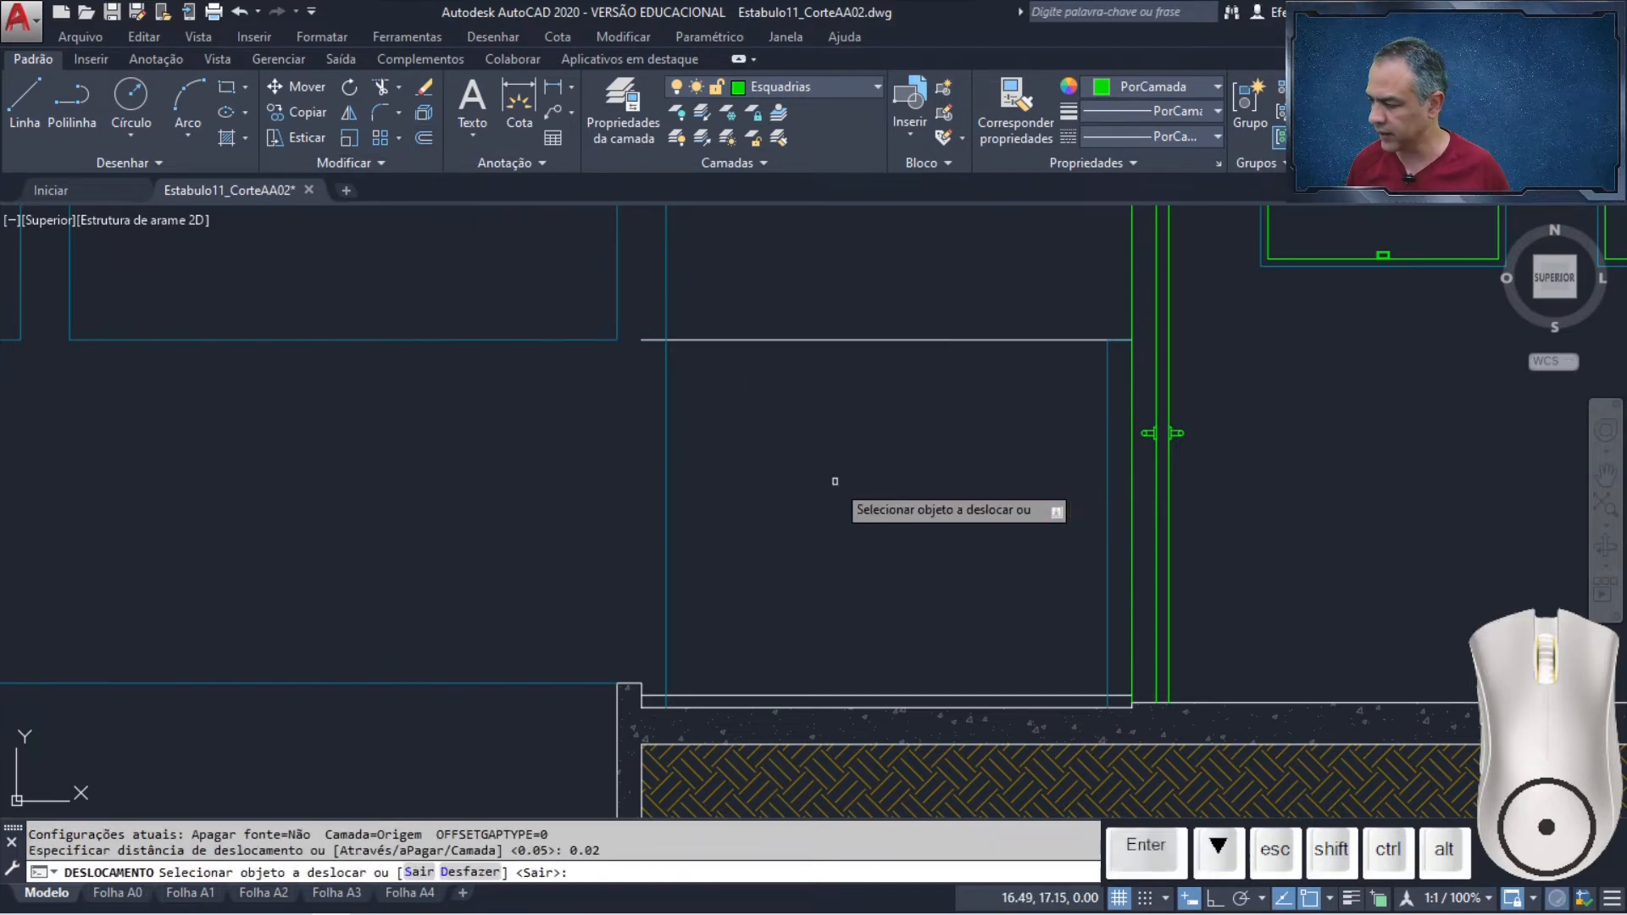
left_click(667, 471)
left_click(746, 473)
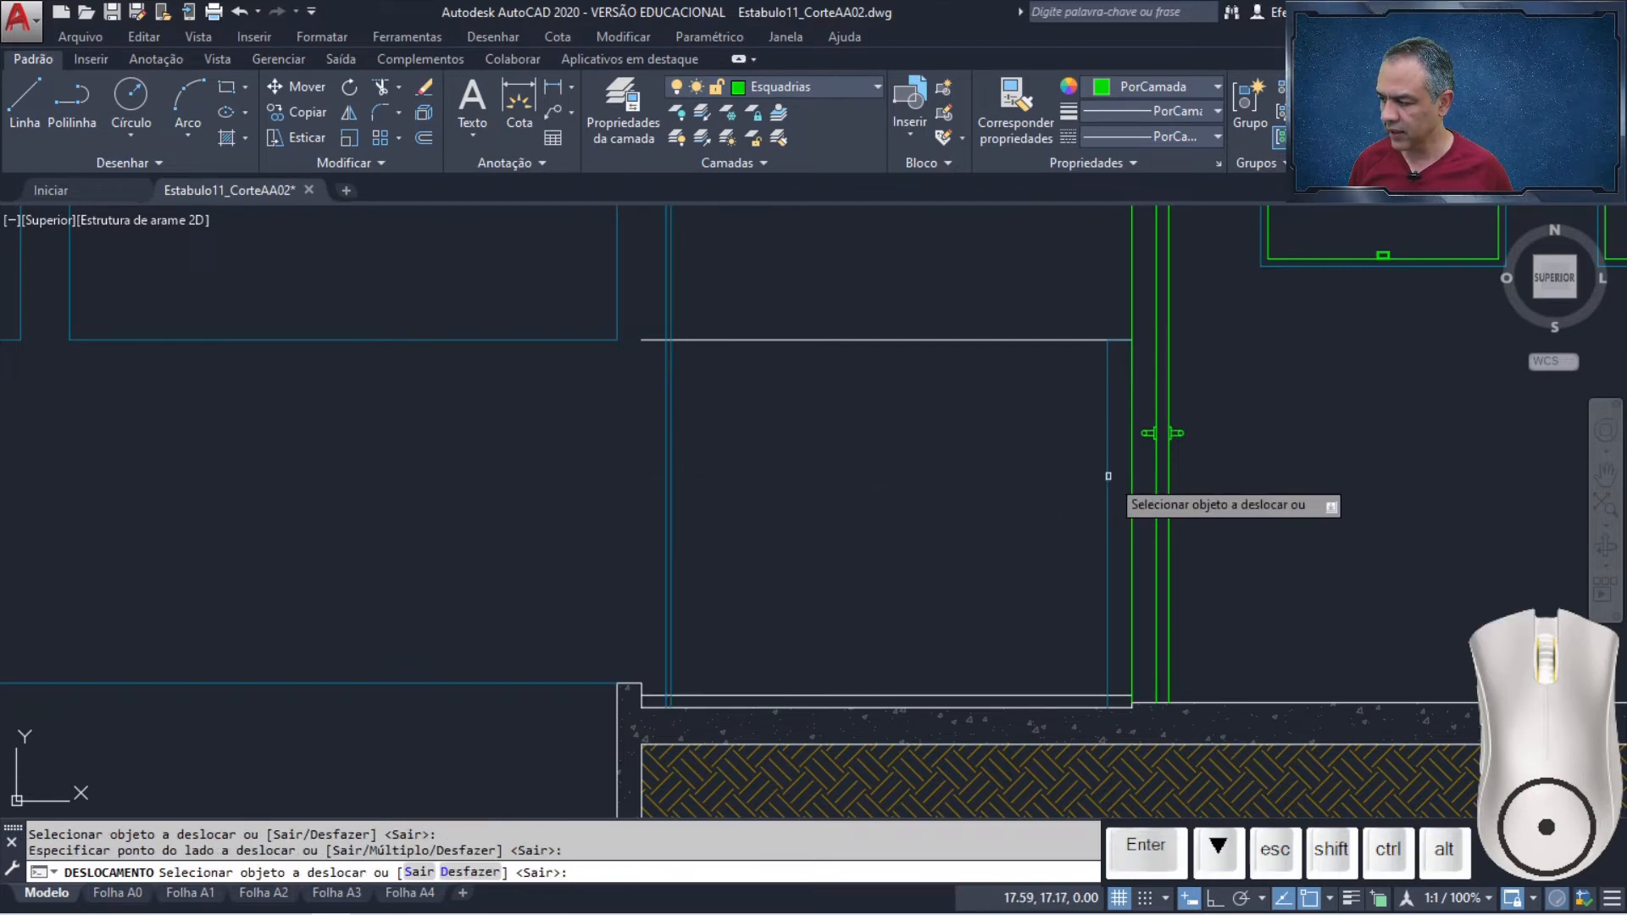
left_click(1107, 458)
left_click(985, 488)
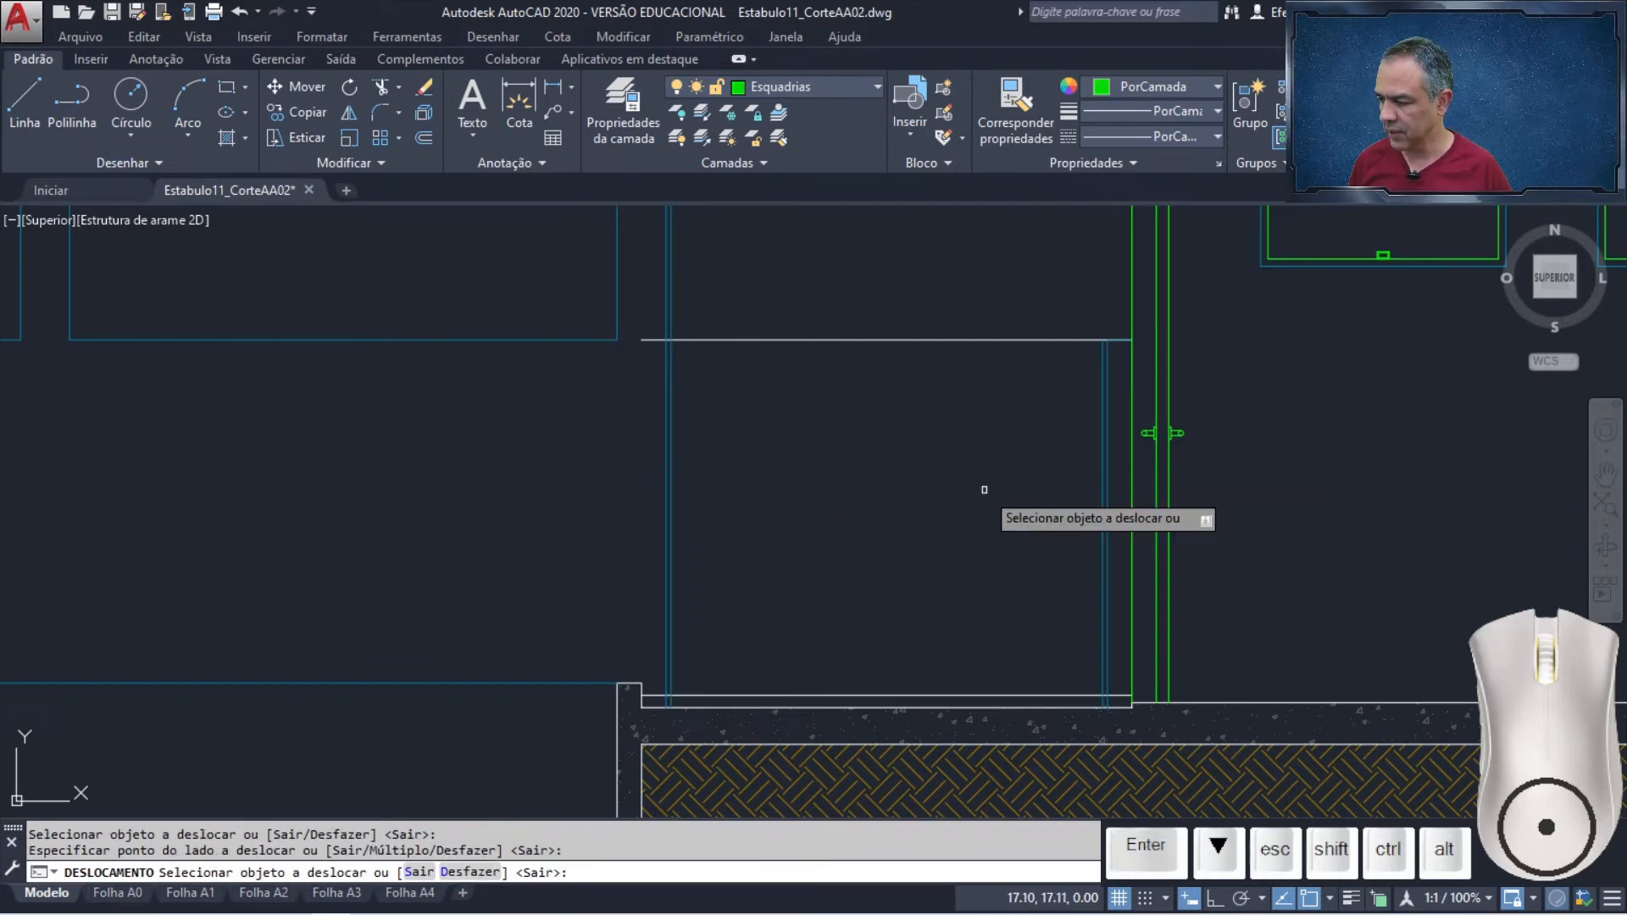
key("Return")
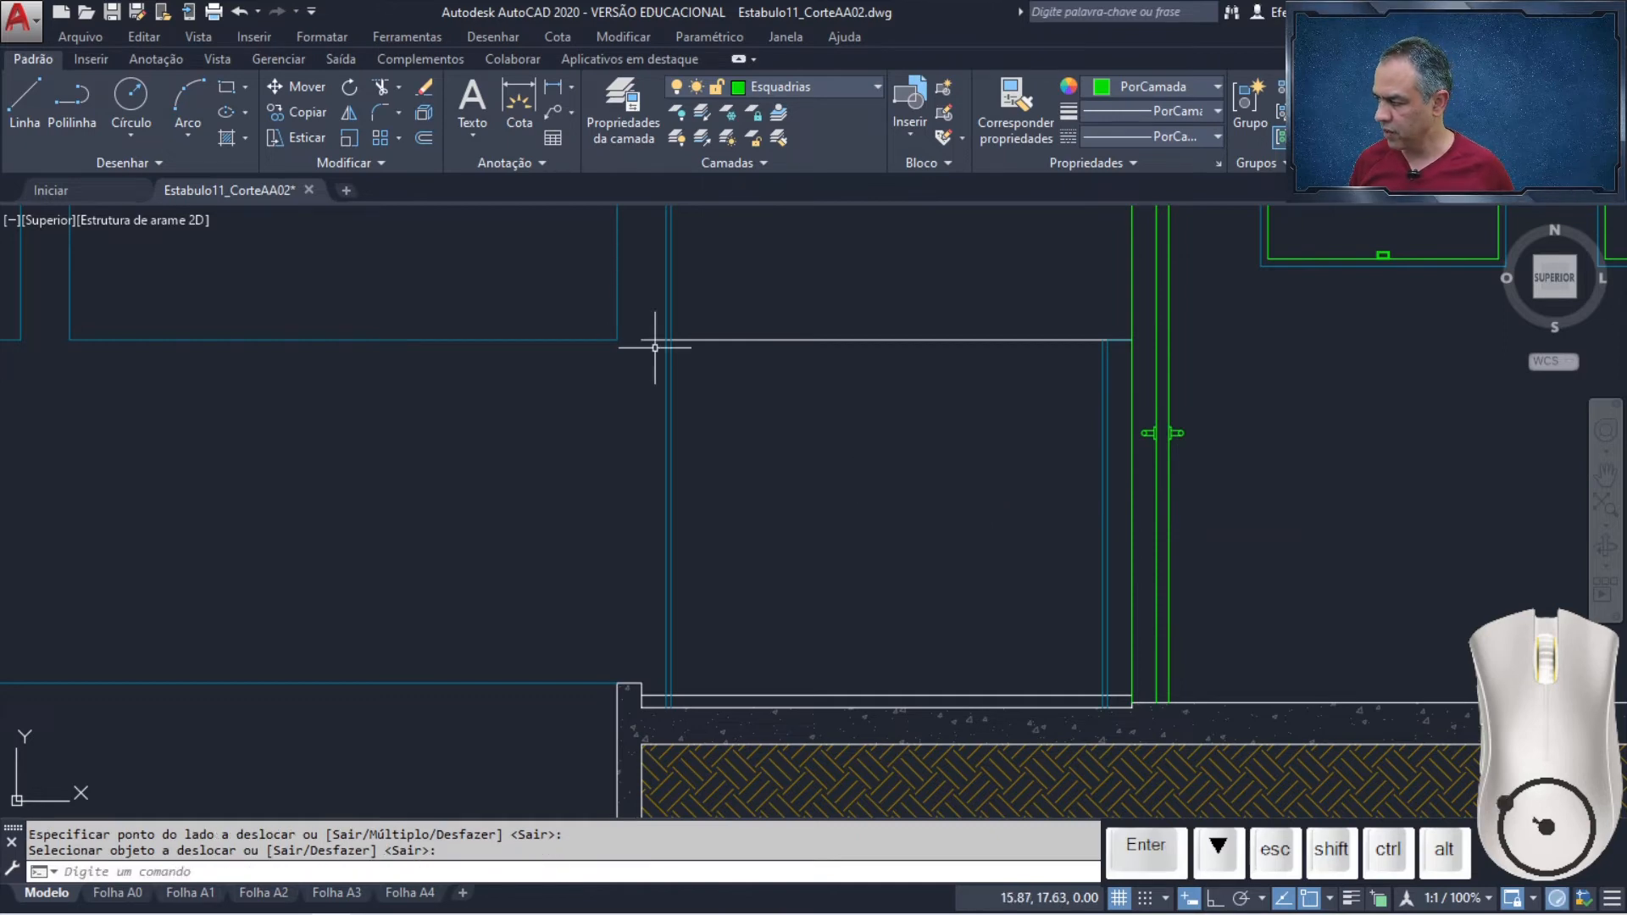
Trim the gate's upper corners, removing the inner left vertical above the top edge and the horizontal pieces in both 0.02 gaps
left_click(382, 93)
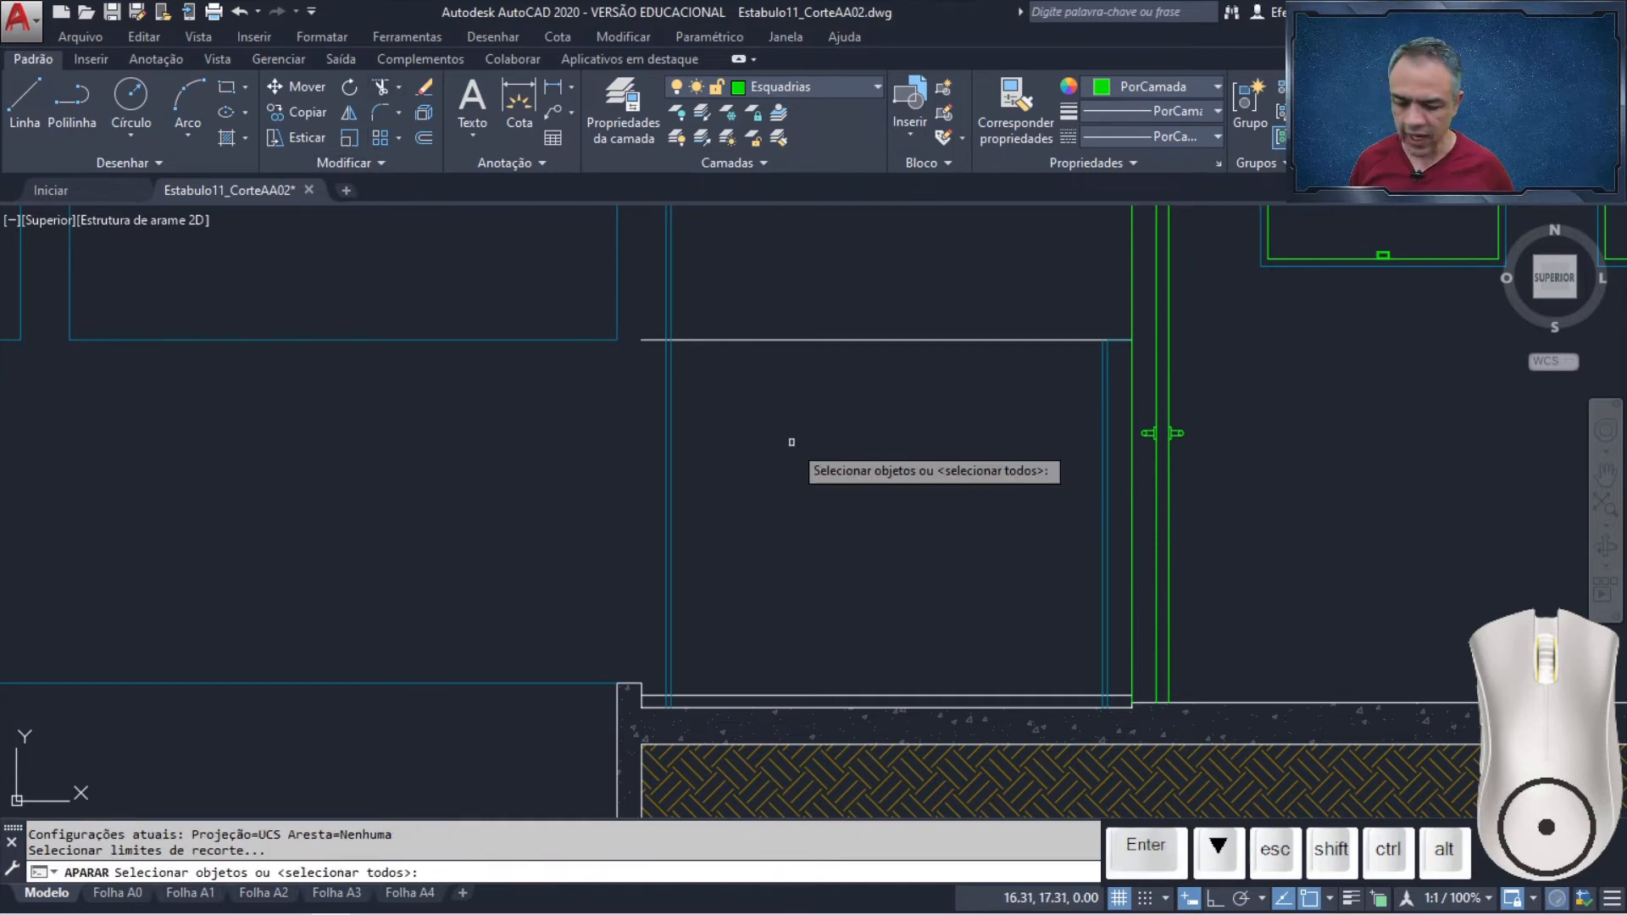
key("Return")
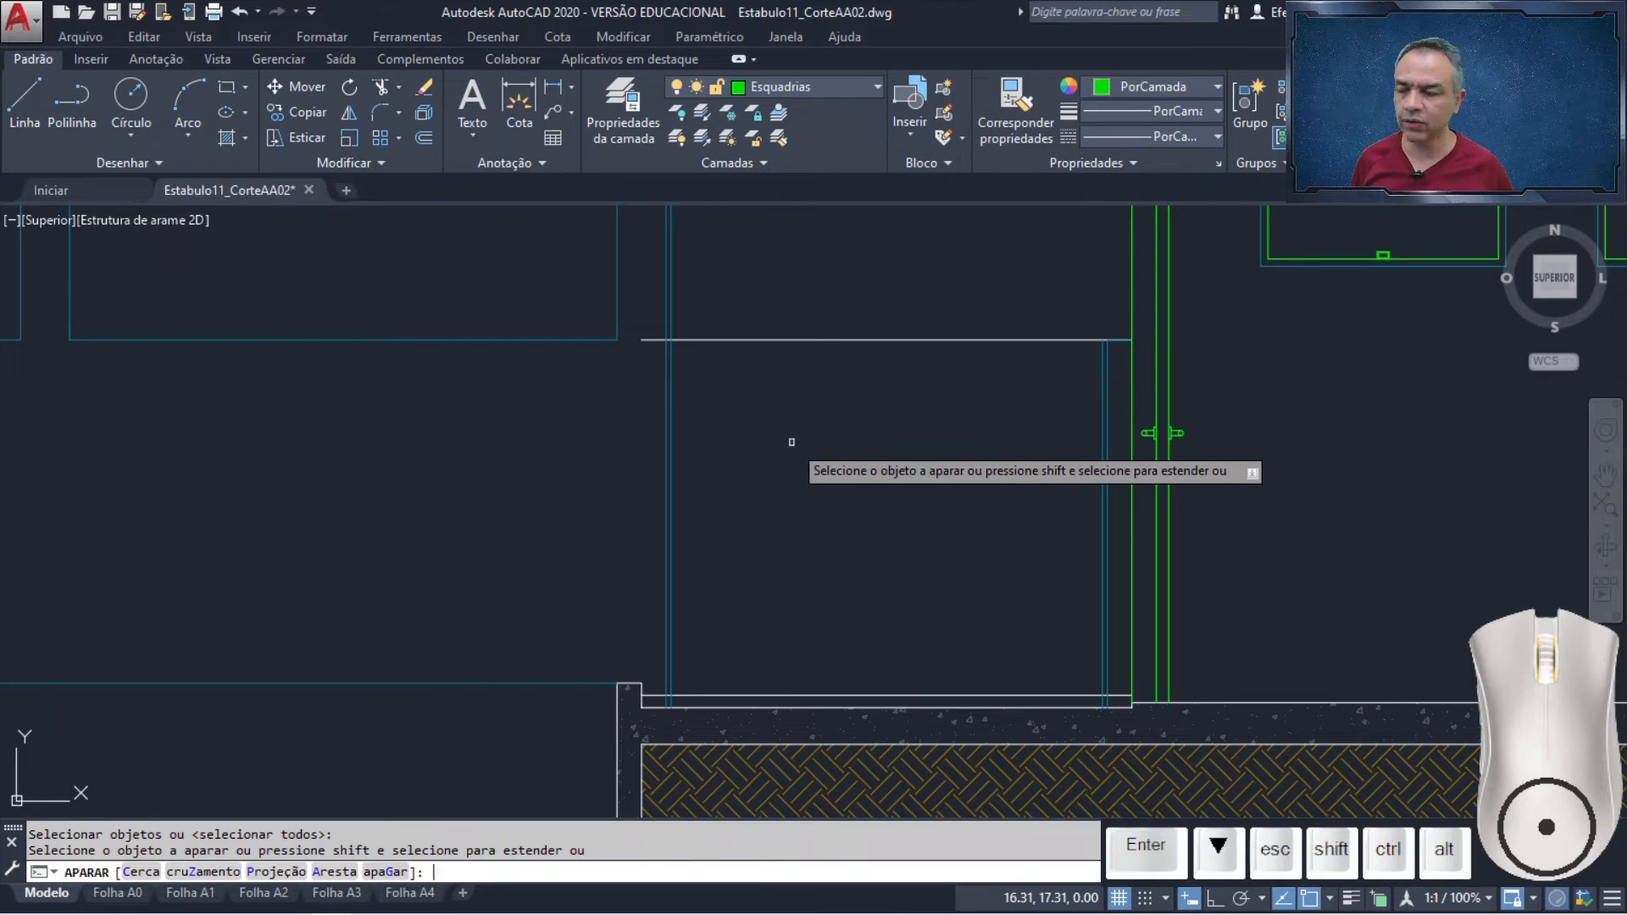
left_click(696, 339)
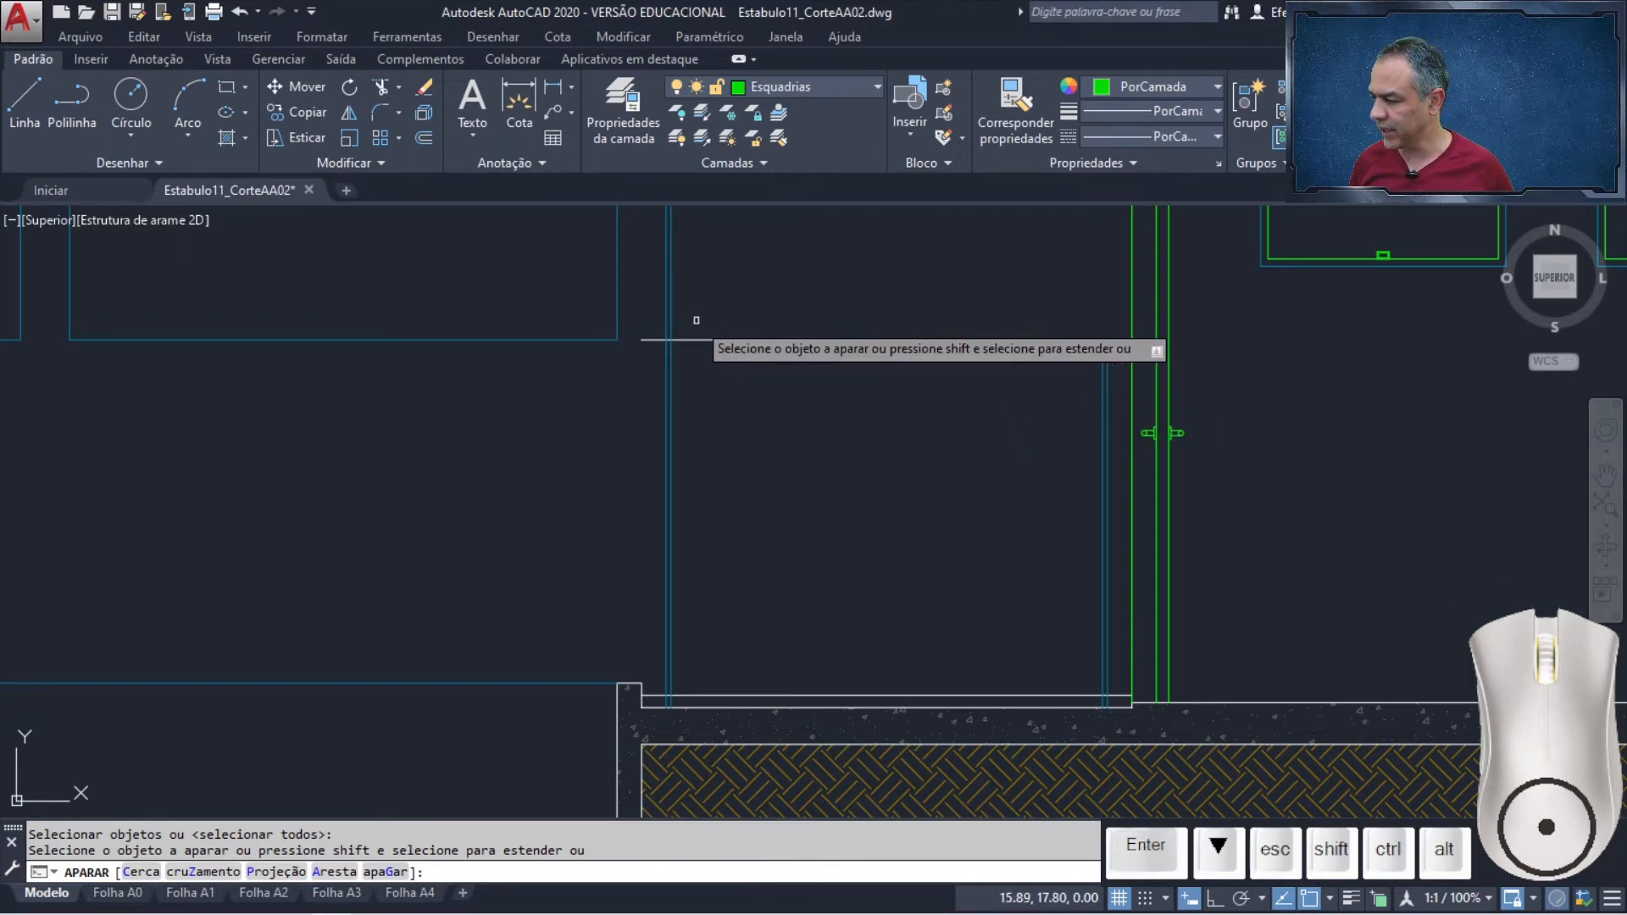
scroll(712, 320, "up", 4)
mouse_move(853, 323)
middle_mouse_down()
mouse_move(496, 447)
mouse_move(509, 413)
middle_mouse_up()
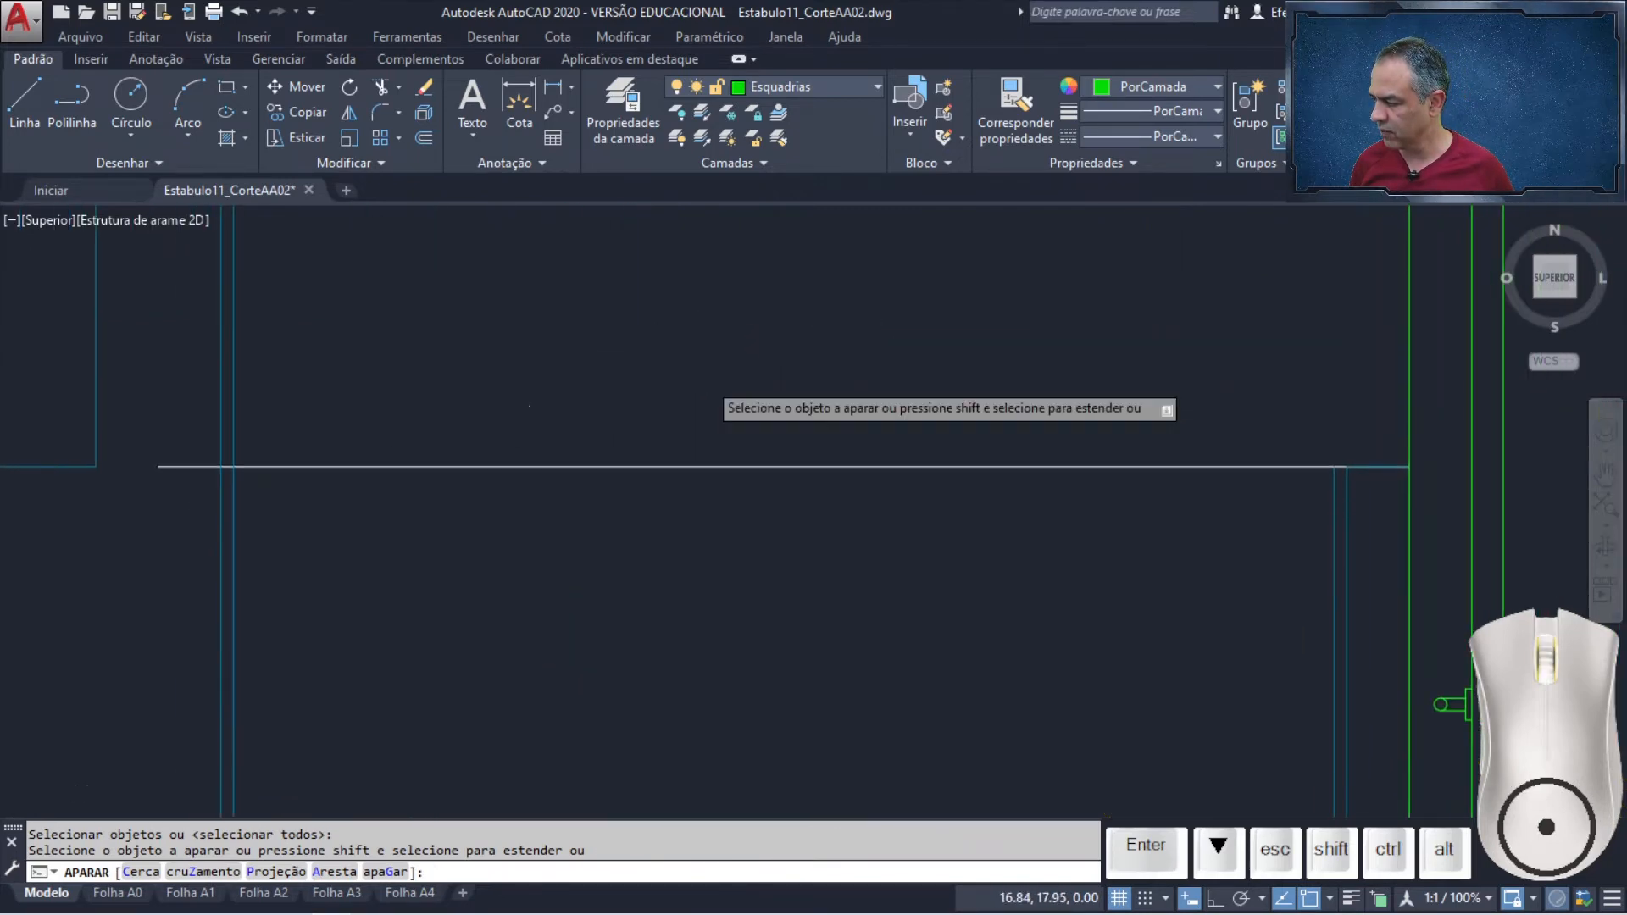
left_click(234, 438)
left_click(227, 466)
left_click(1339, 465)
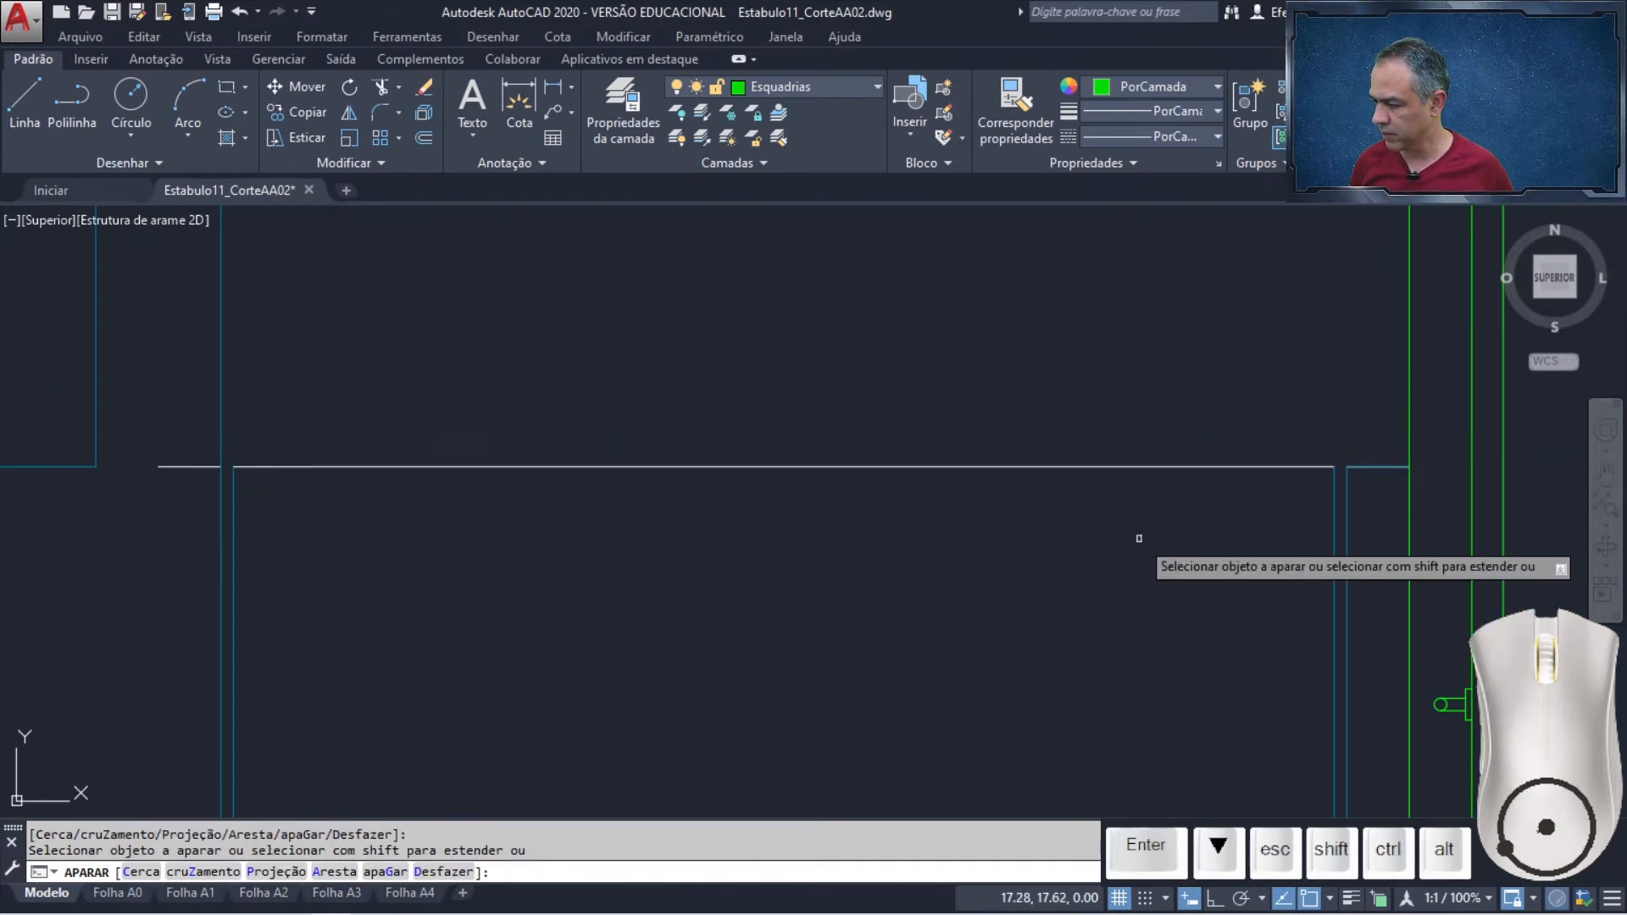
middle_click_drag(1096, 608, 1093, 43)
key("Return")
Trim the gate's lower corners, removing the side lines below the bottom edge and the horizontal pieces in both side gaps
key("Return")
key("Return")
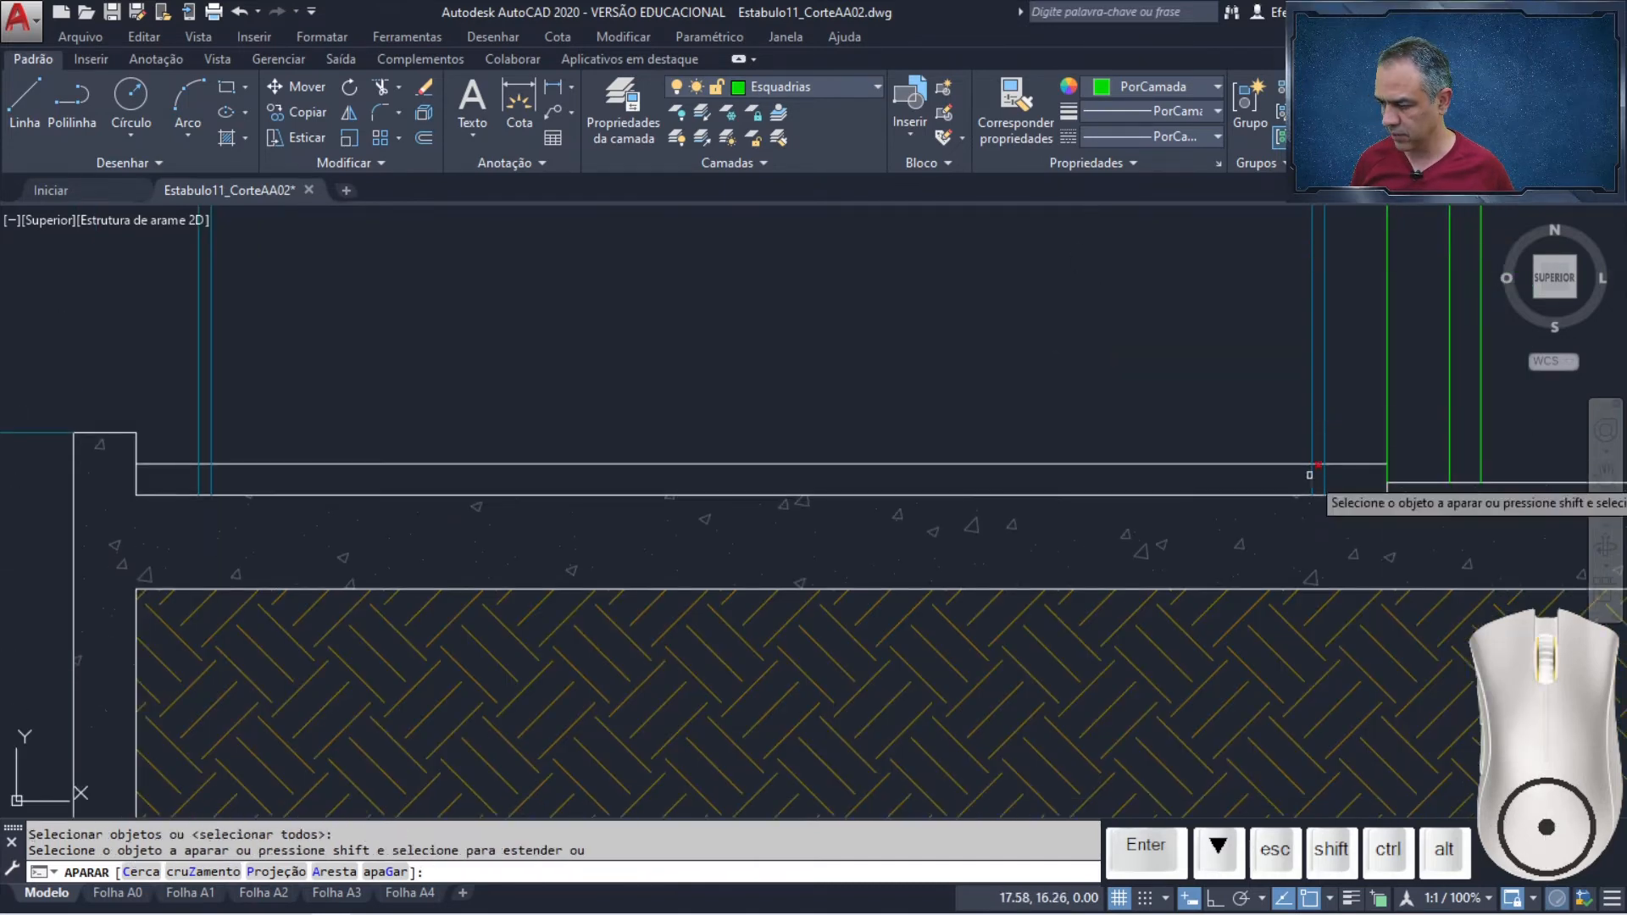
left_click(1309, 475)
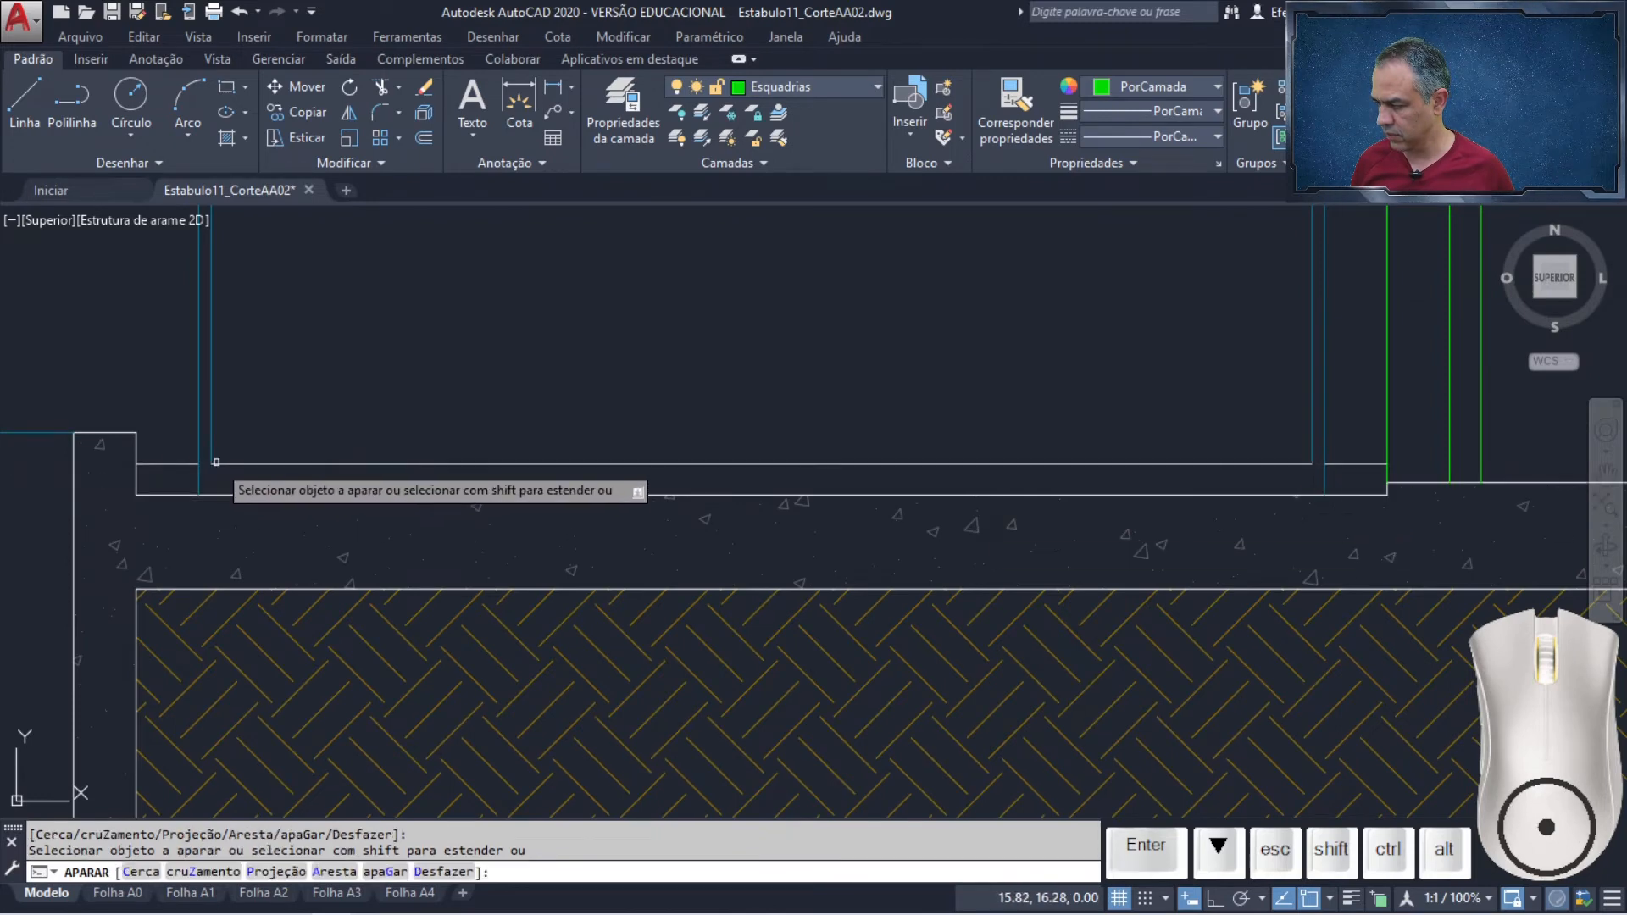
key("Return")
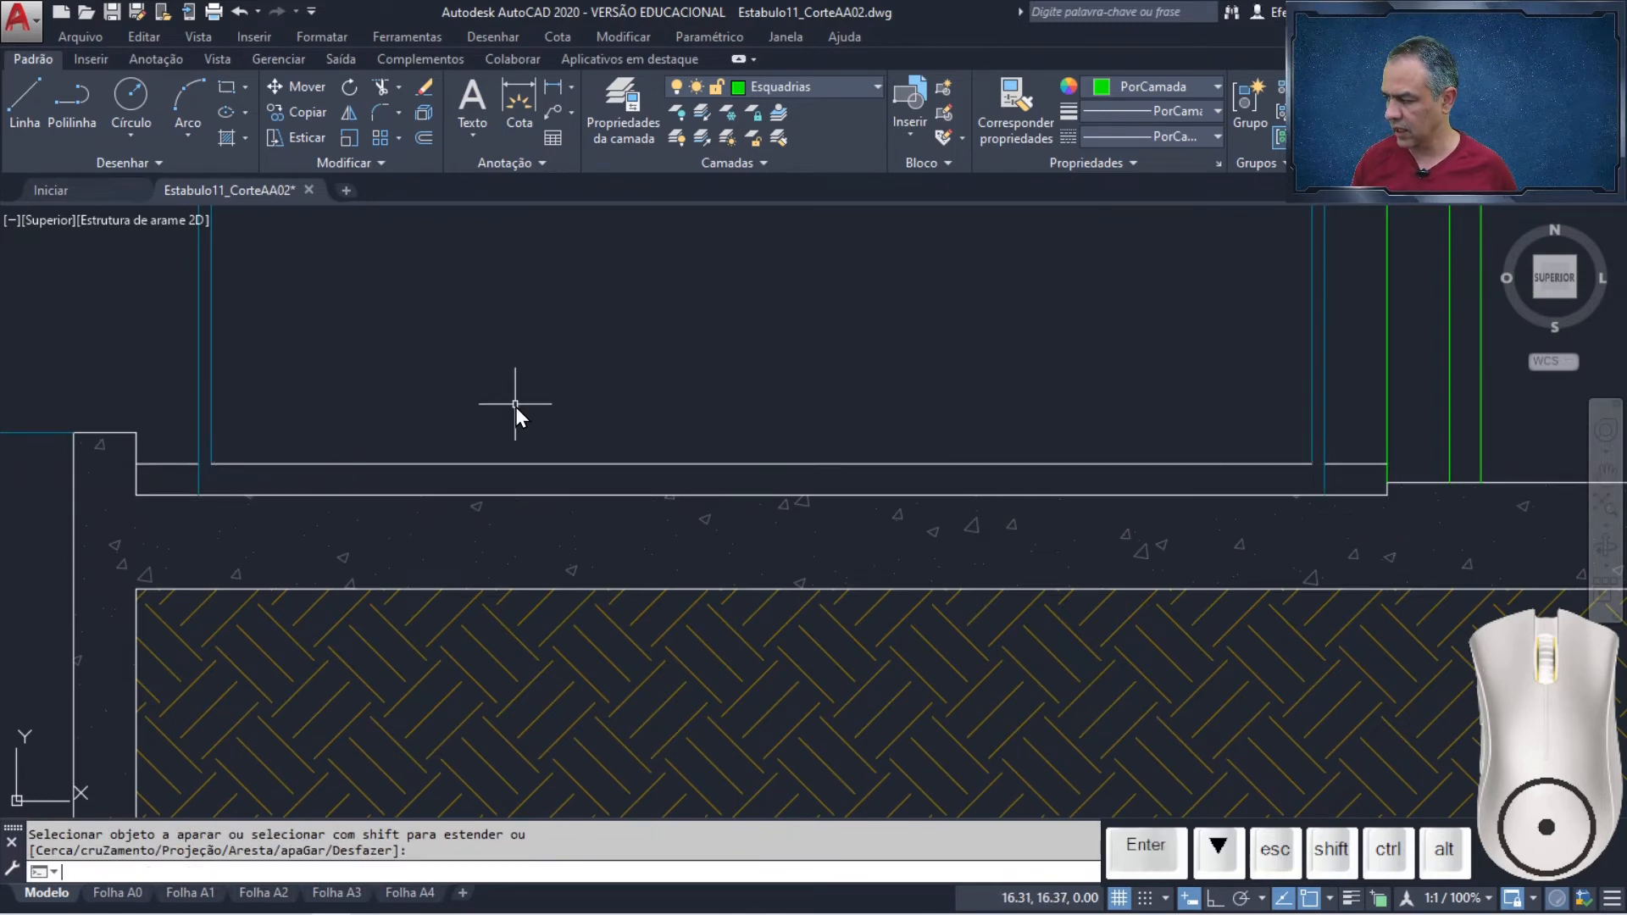
Delete the two leftover horizontal line pieces outside the gate's bottom corners
left_click(1363, 435)
left_click(1324, 471)
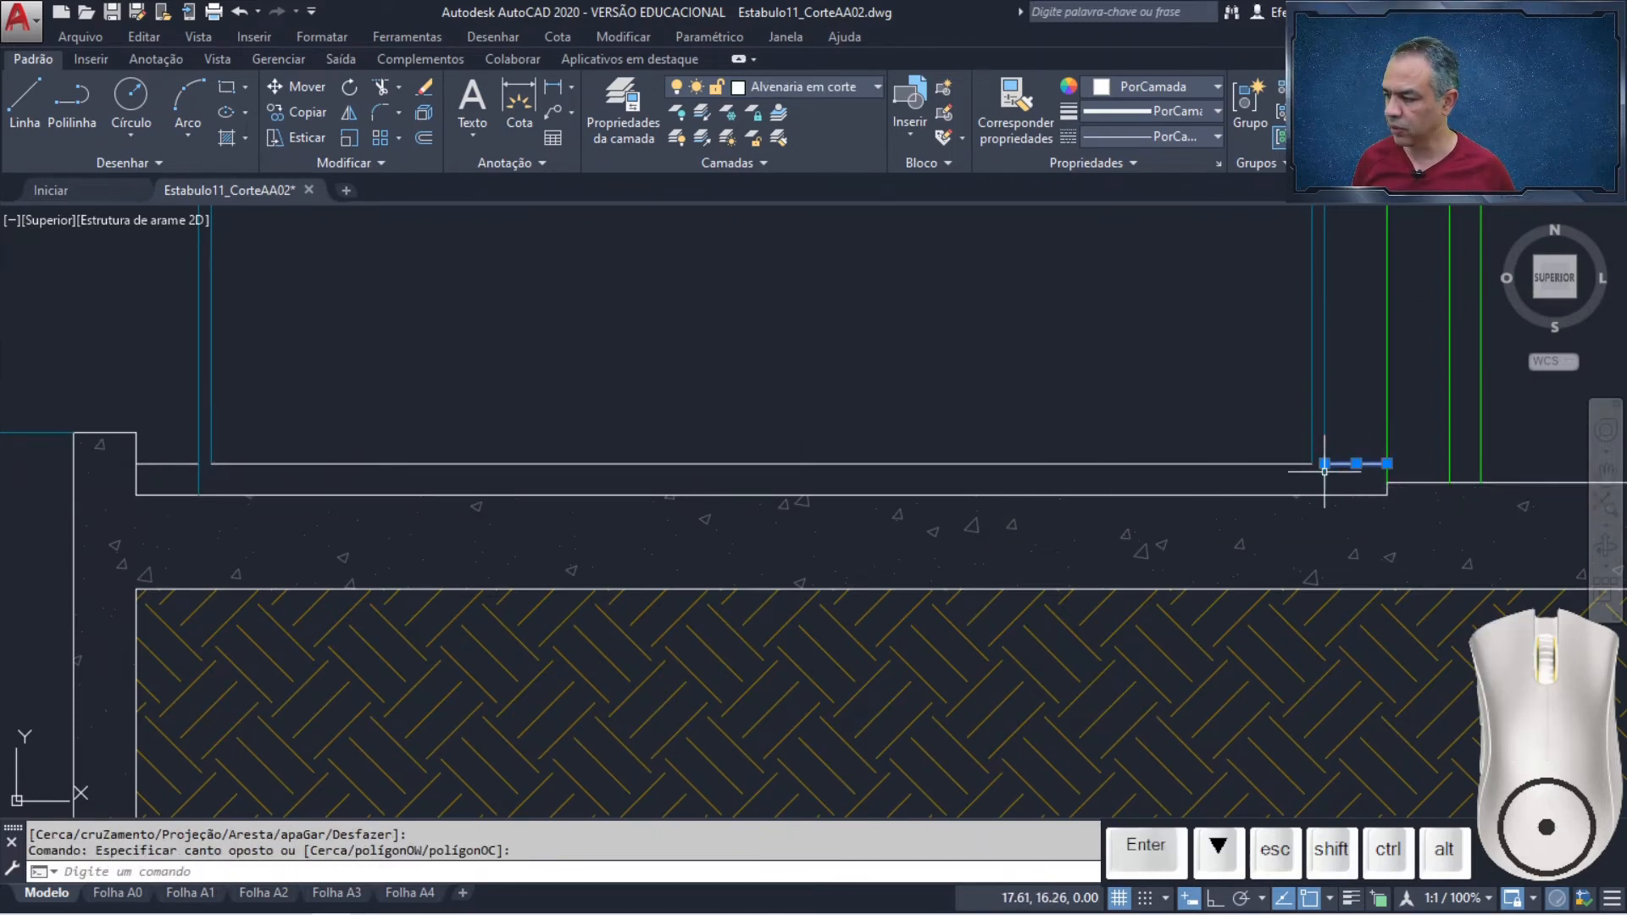
left_click(193, 449)
left_click(165, 479)
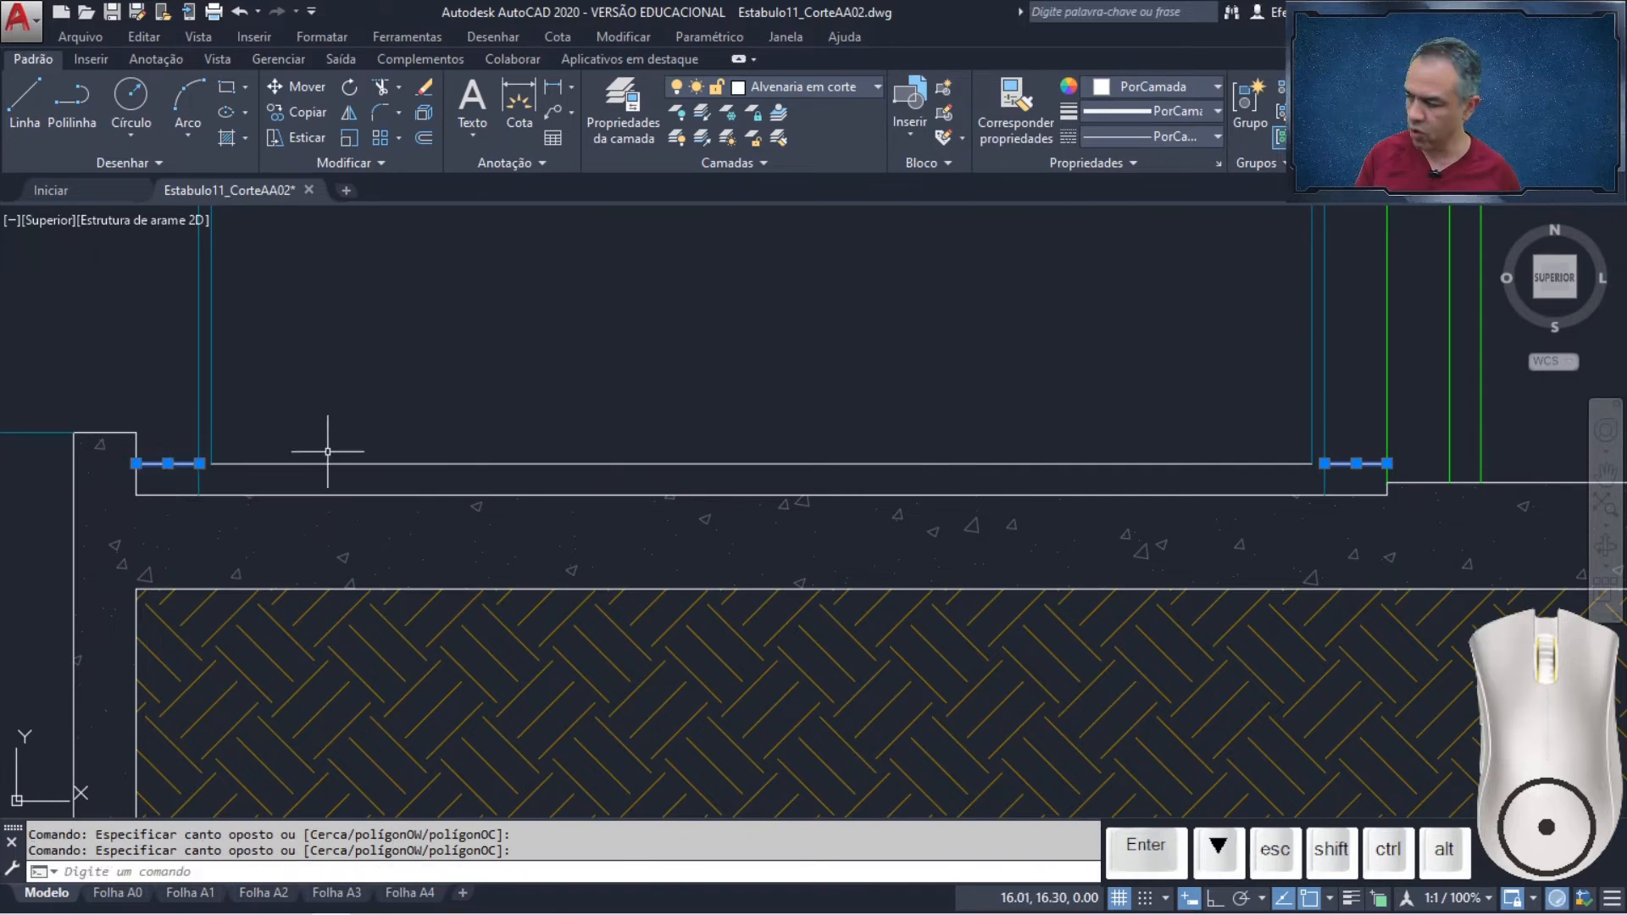
key("Delete")
Delete the leftover horizontal line piece outside the gate's upper left corner
scroll(739, 342, "down", 3)
middle_click_drag(762, 265, 779, 599)
scroll(772, 528, "up", 1)
scroll(772, 528, "up", 2)
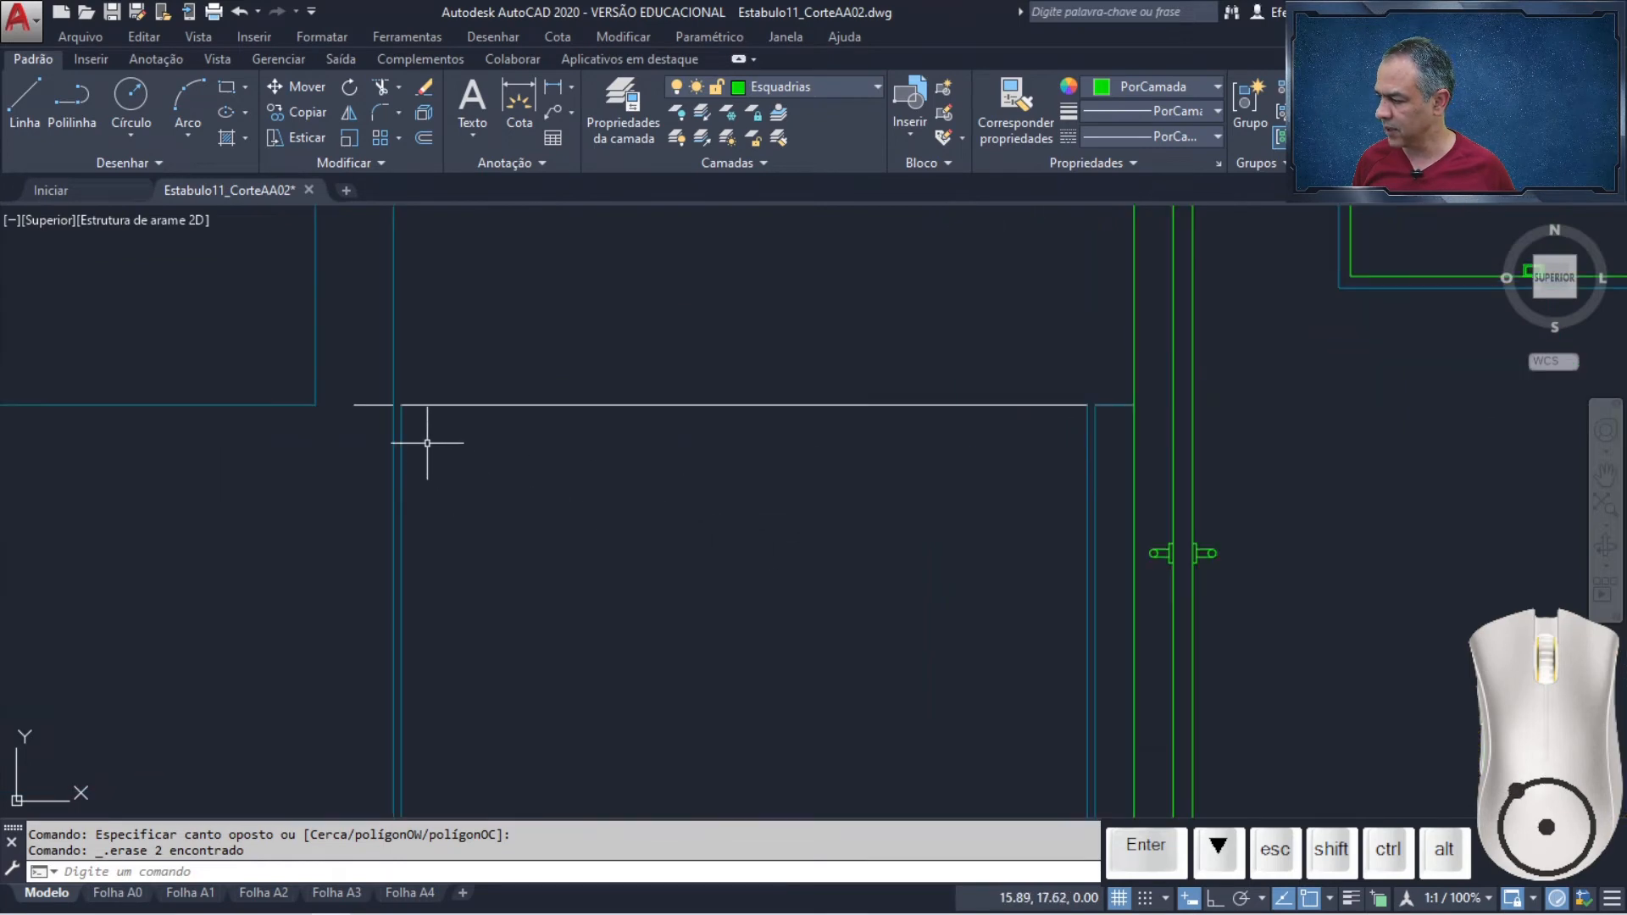
left_click(380, 404)
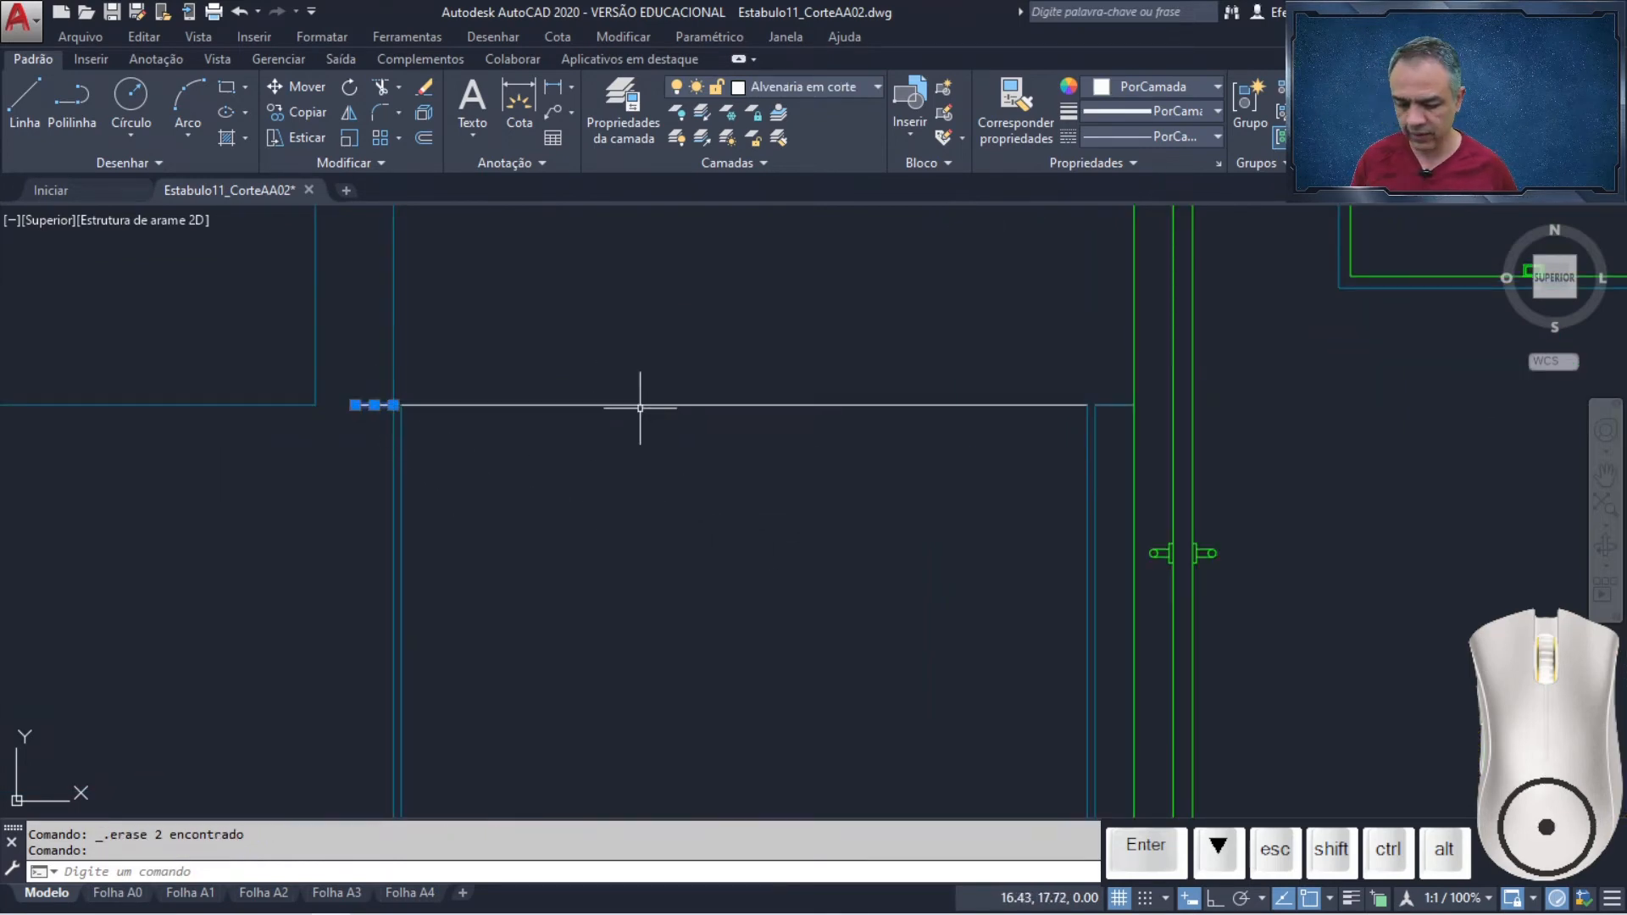
key("Delete")
Move the gate's four outline lines to the Esquadrias layer by matching the layer of the adjacent green door line
left_click(786, 139)
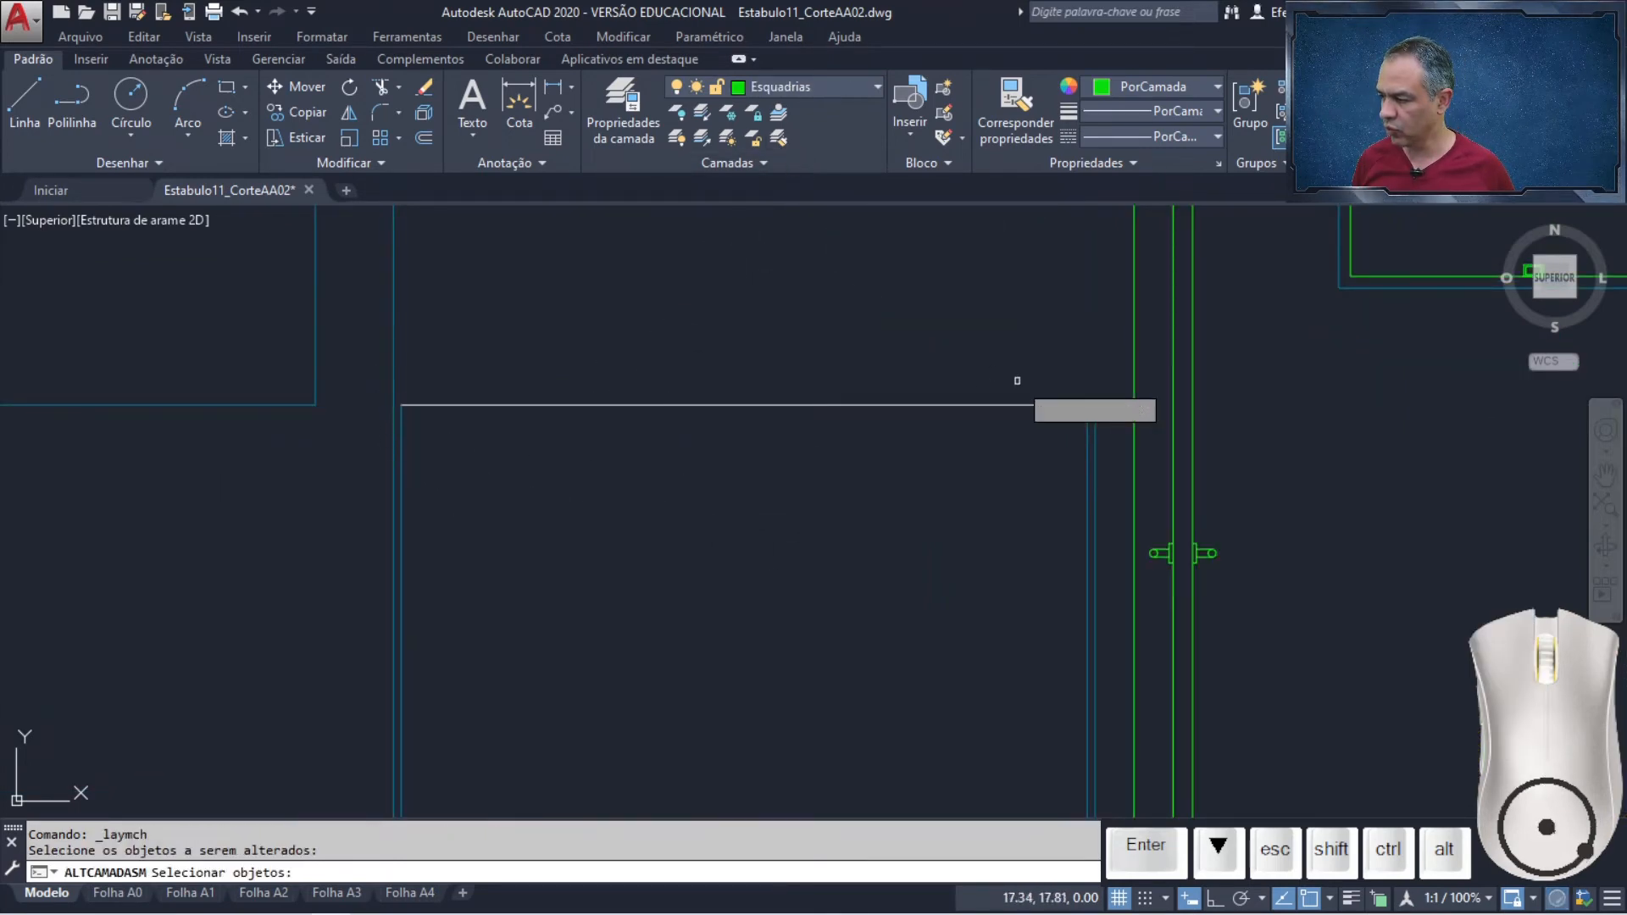
scroll(506, 384, "down", 3)
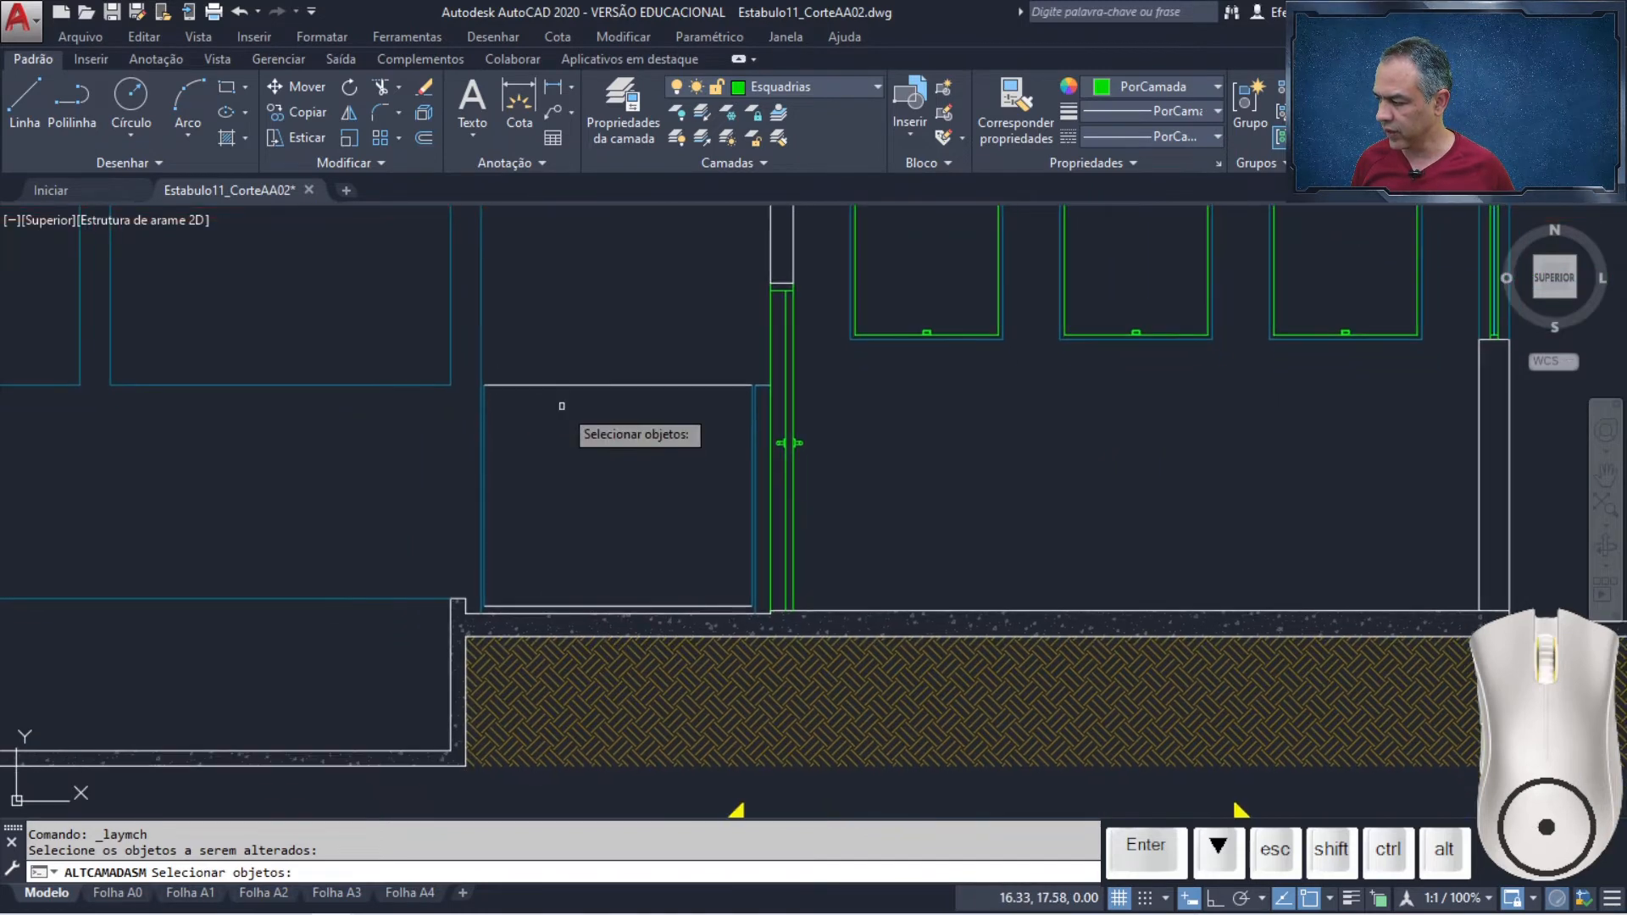
left_click(477, 358)
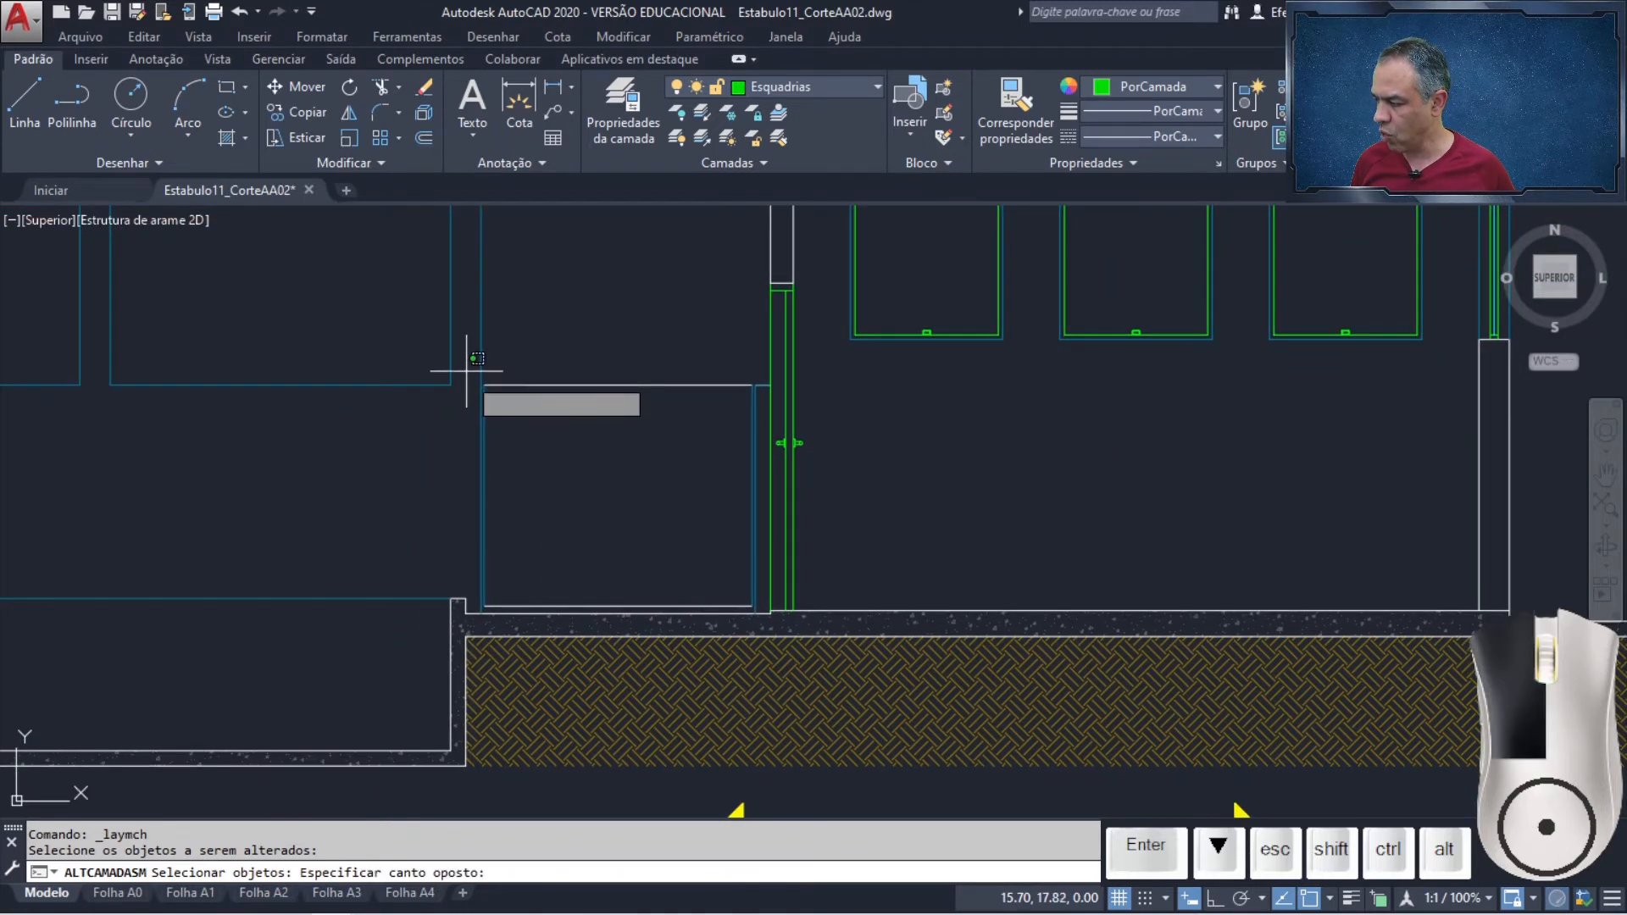
left_click(763, 607)
key("Return")
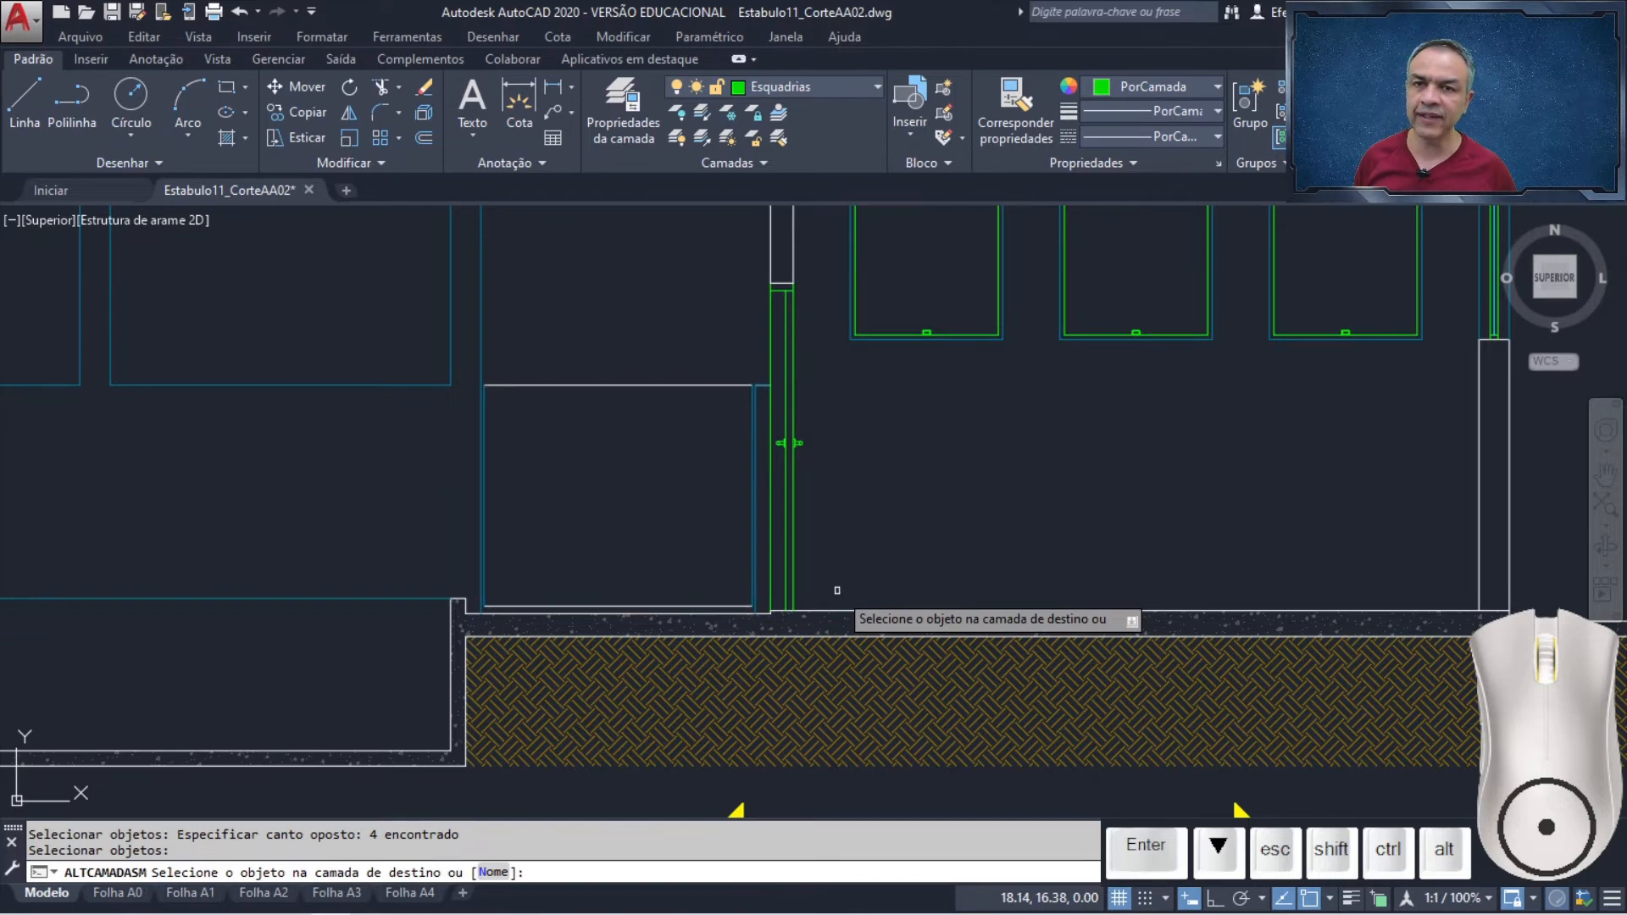
left_click(794, 549)
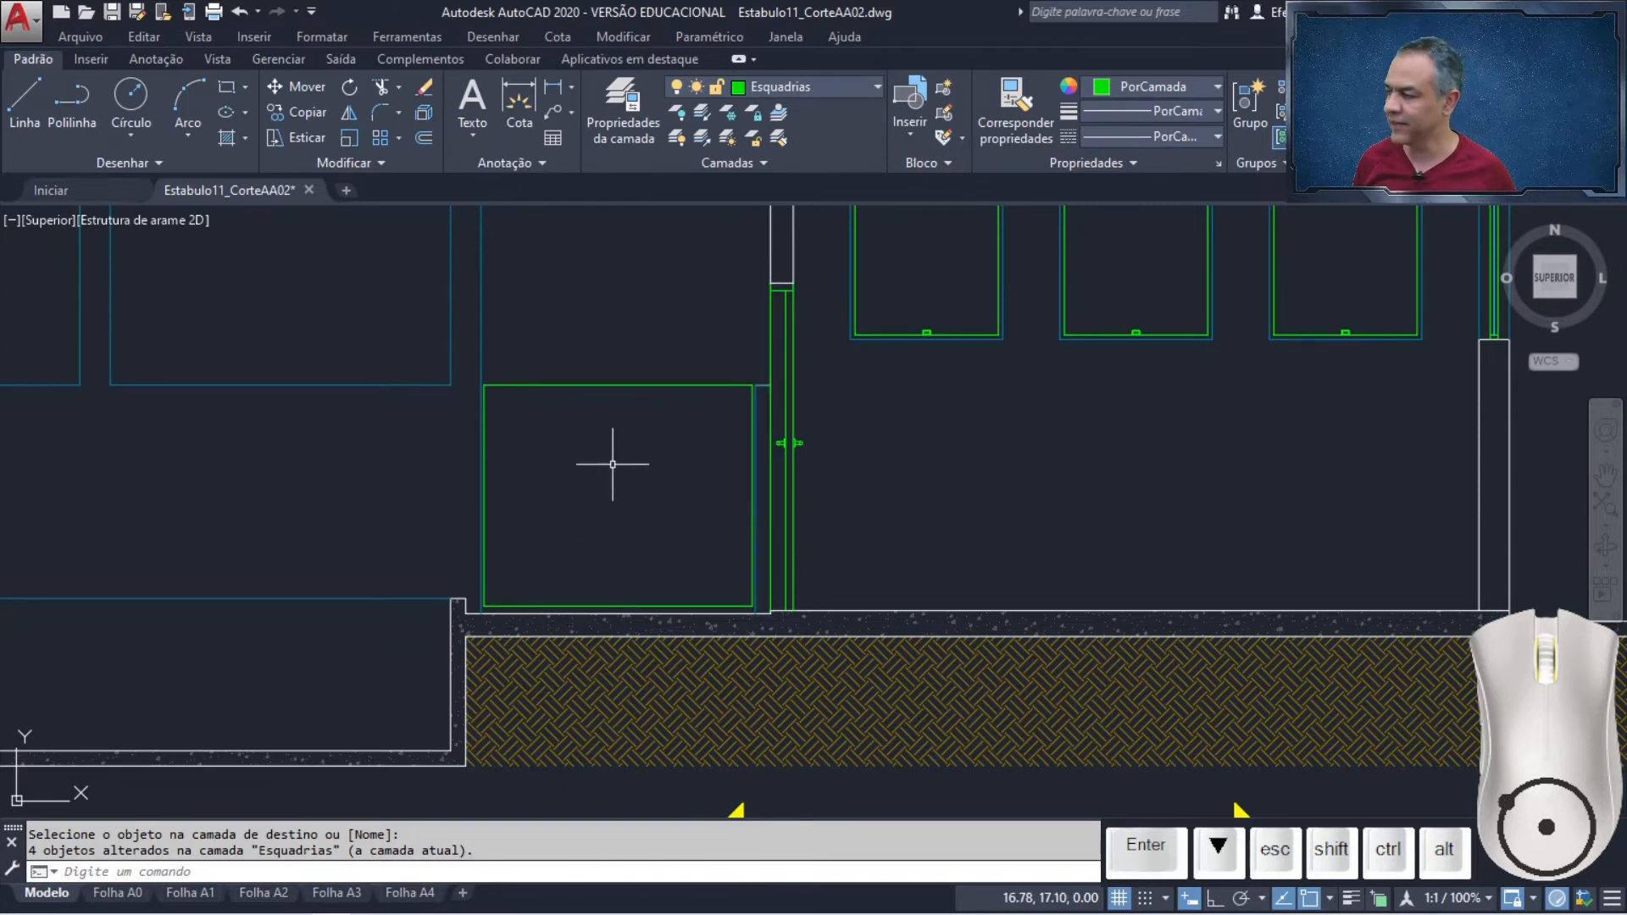
Offset the gate's left and right side lines 0.15 inward to form the two vertical posts
left_click(424, 137)
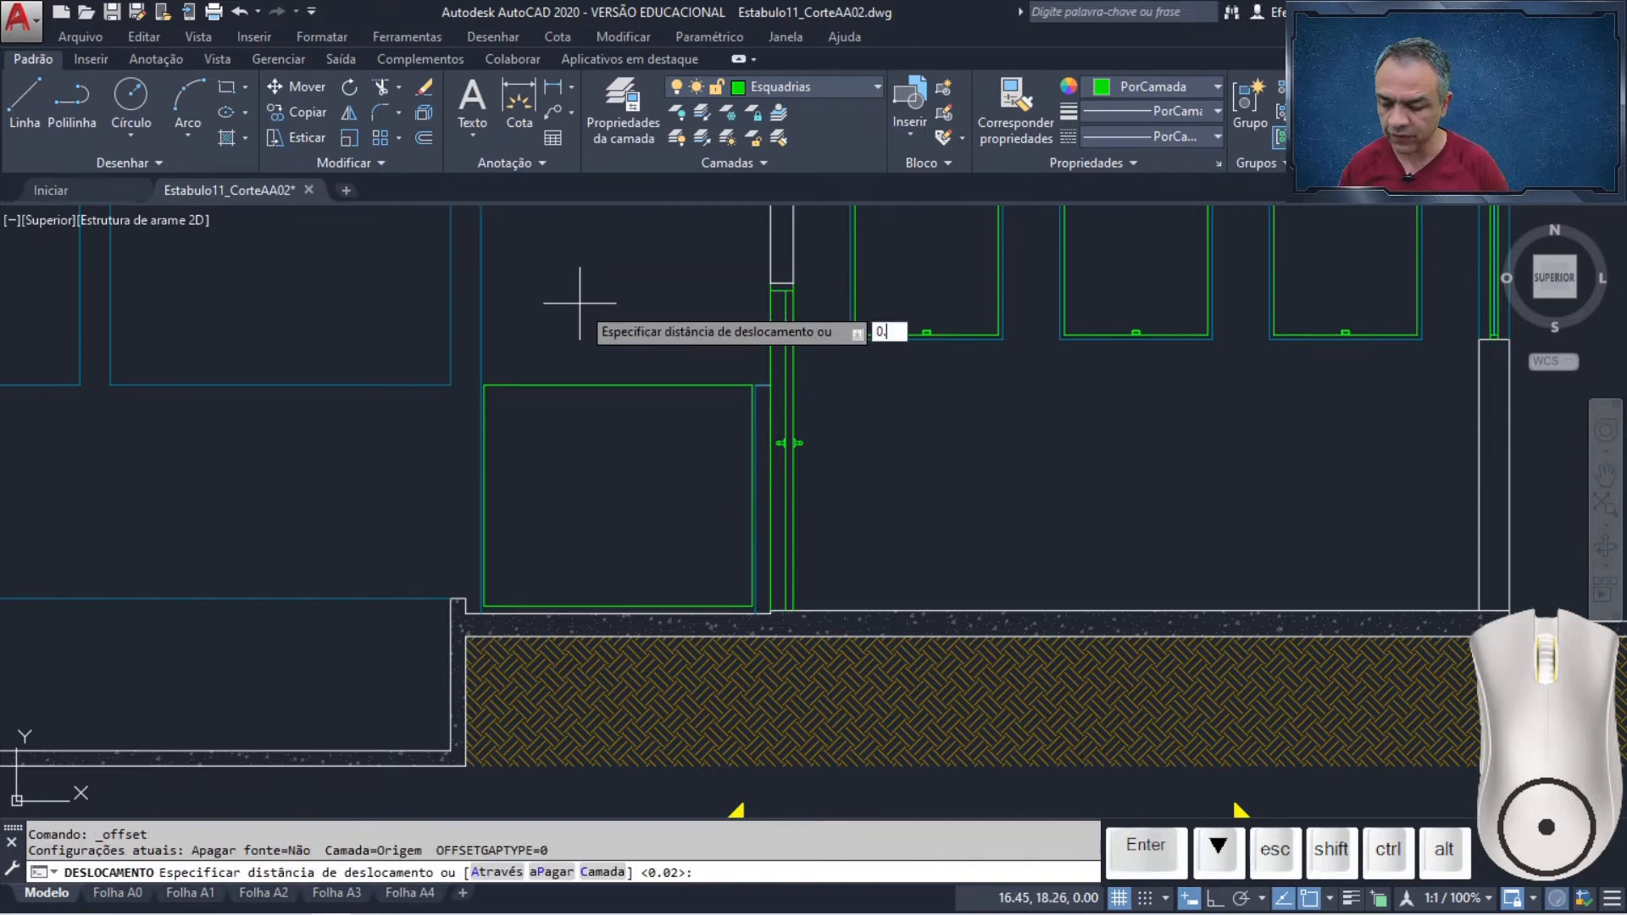
key("Return")
scroll(593, 441, "up", 4)
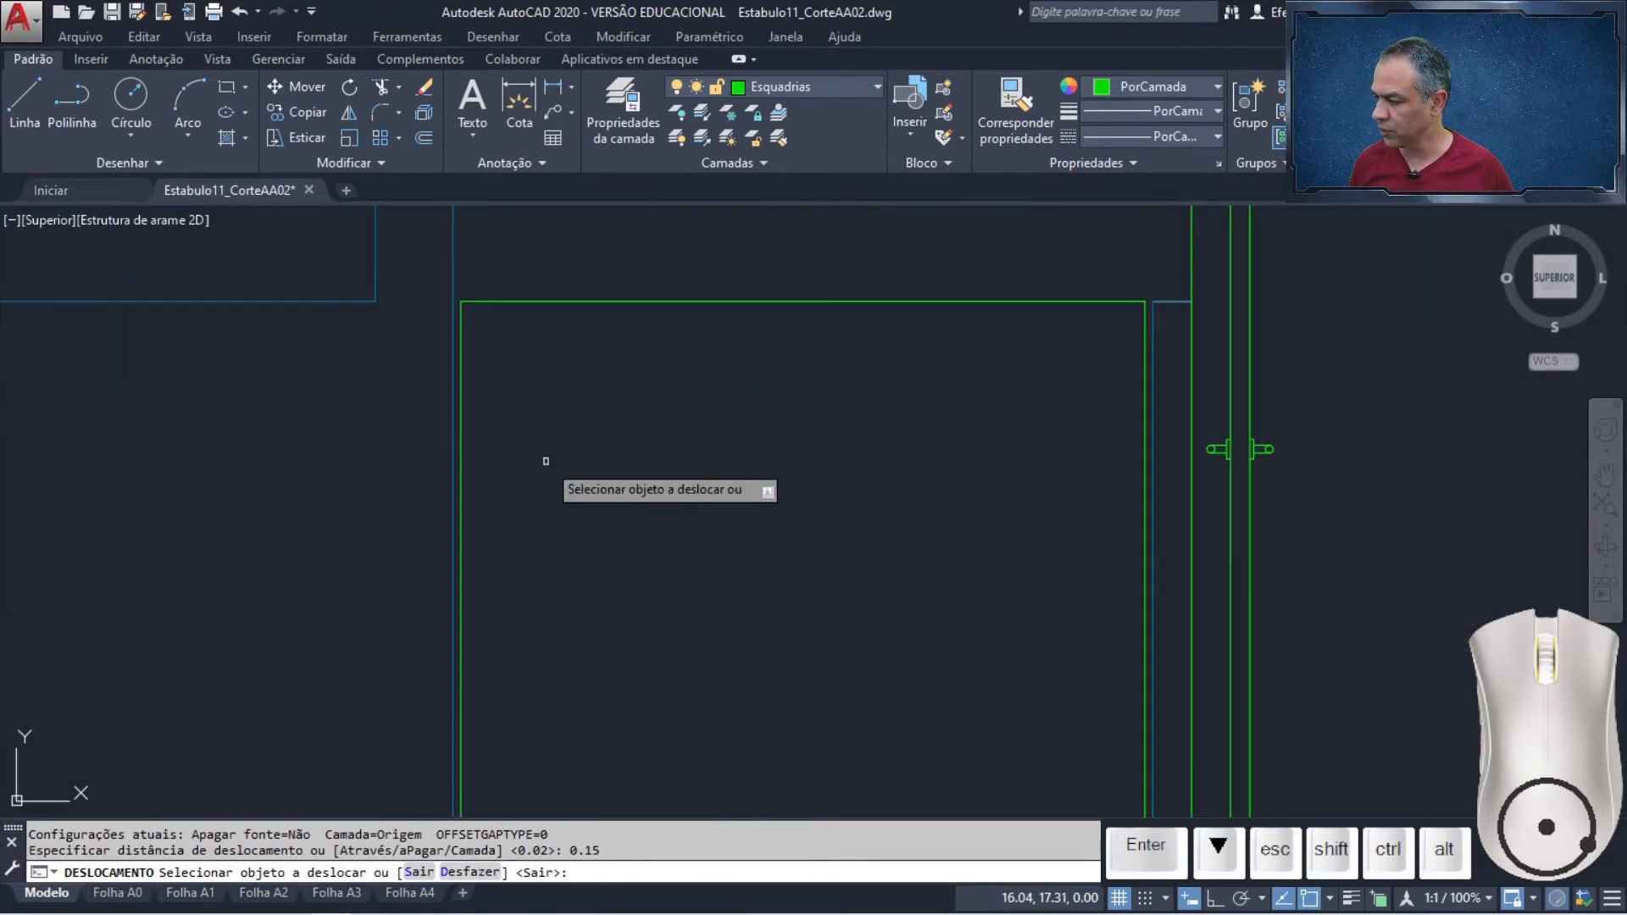
left_click(382, 356)
left_click(411, 343)
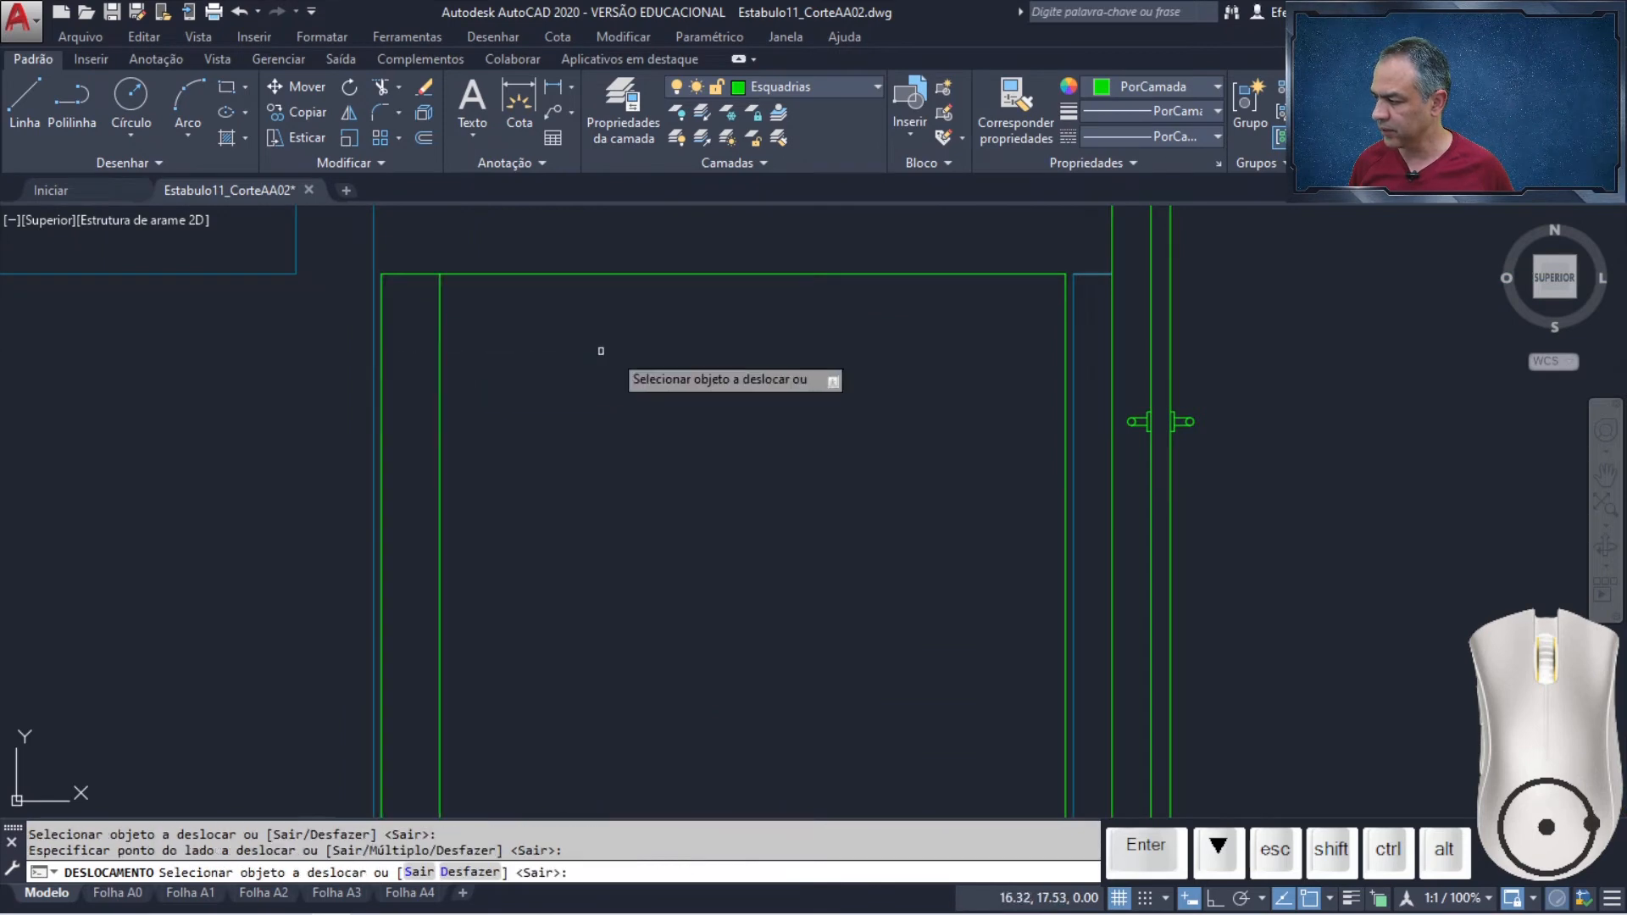
left_click(1065, 352)
left_click(898, 377)
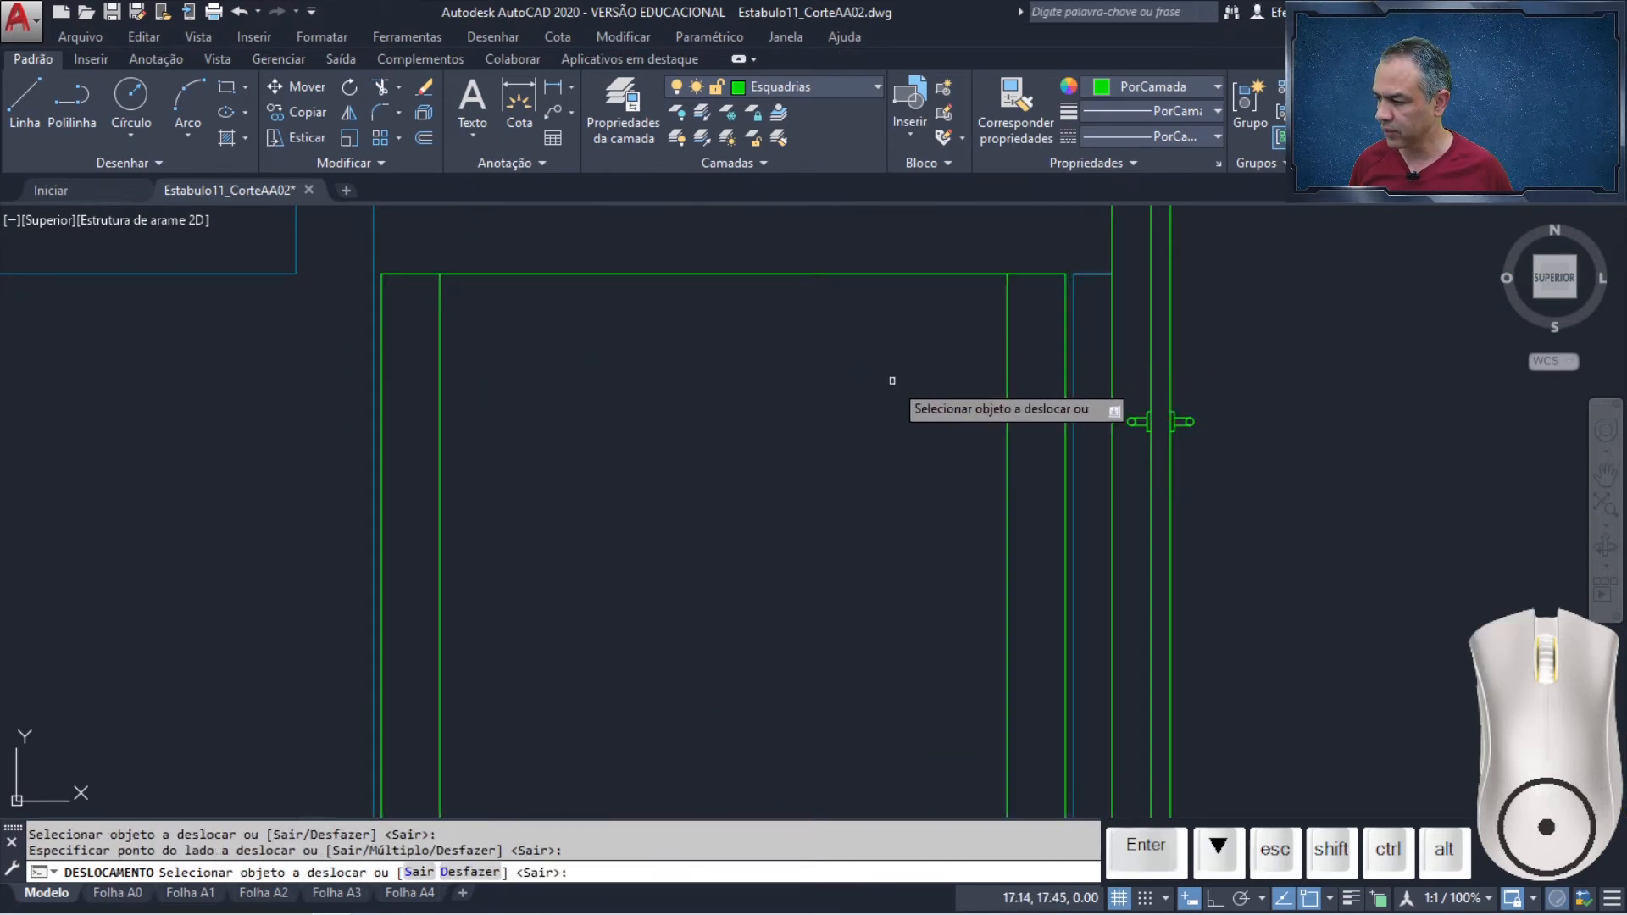
scroll(902, 407, "down", 2)
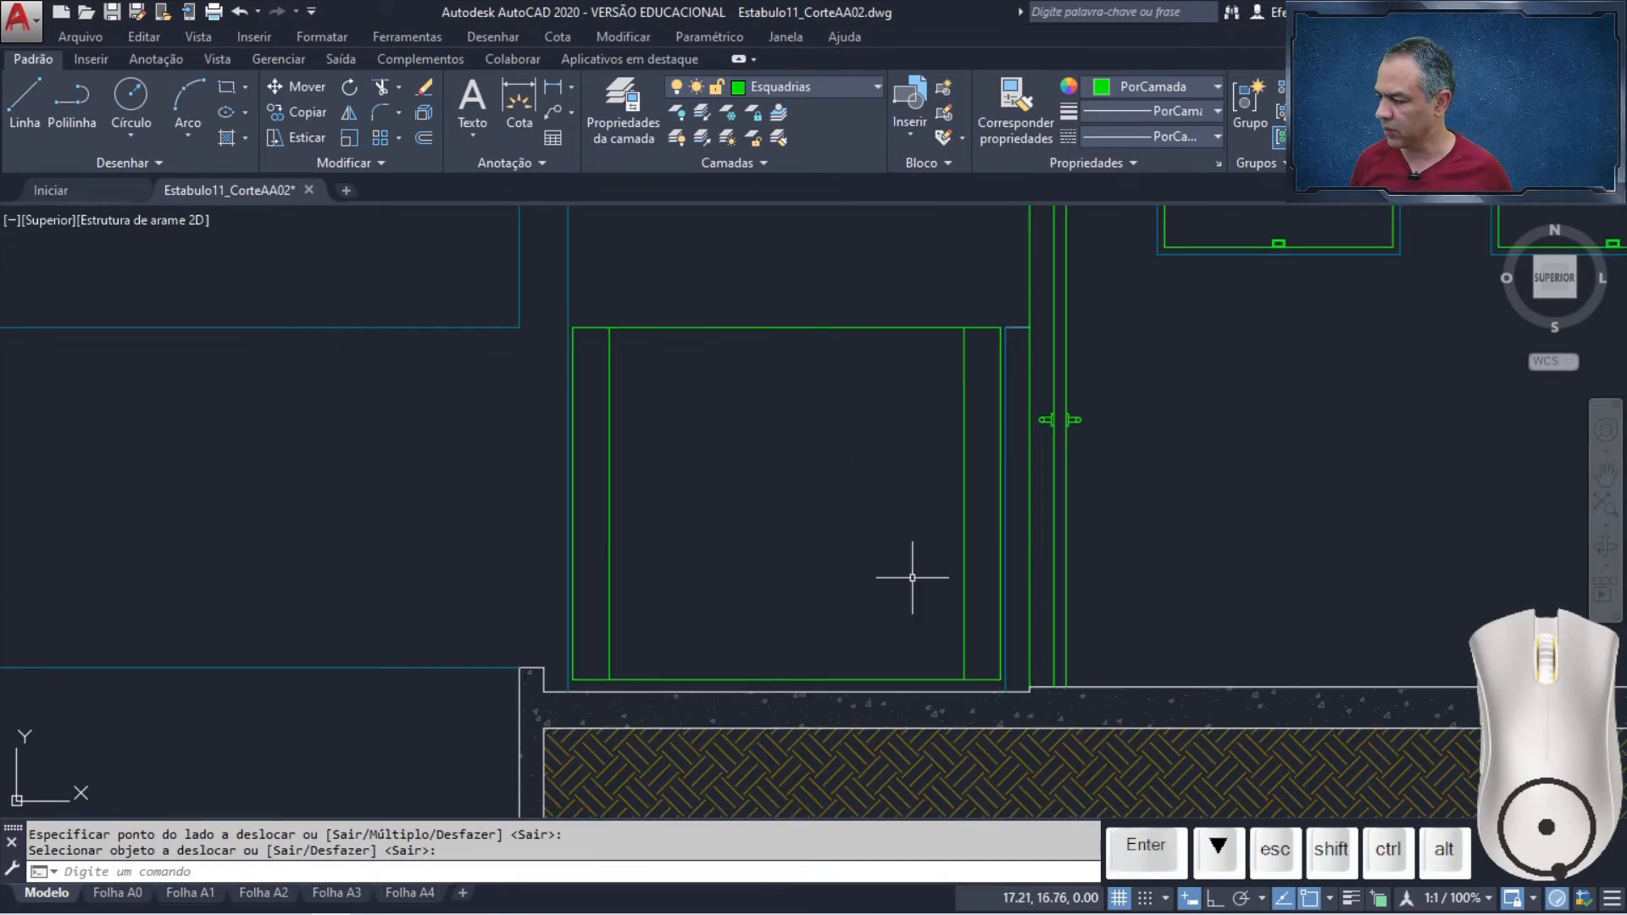
Offset the gate's bottom edge upward by 0.15, and offset the resulting line up by another 0.15 to outline the lowest slat
mouse_move(908, 574)
middle_mouse_down()
mouse_move(828, 461)
mouse_move(794, 373)
middle_mouse_up()
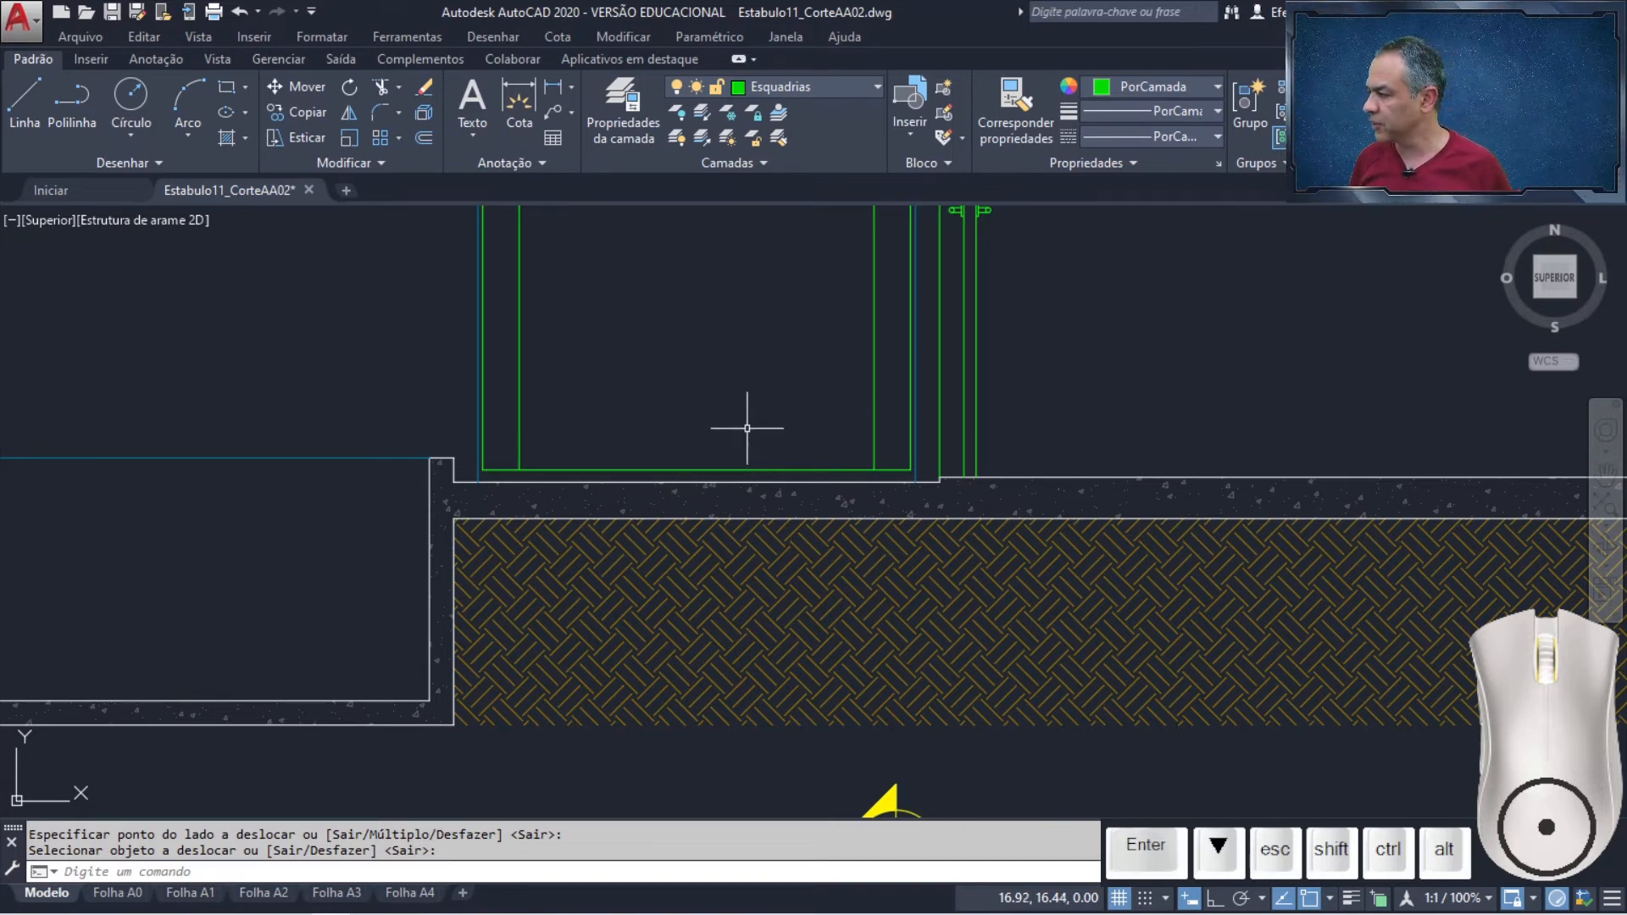
left_click(422, 139)
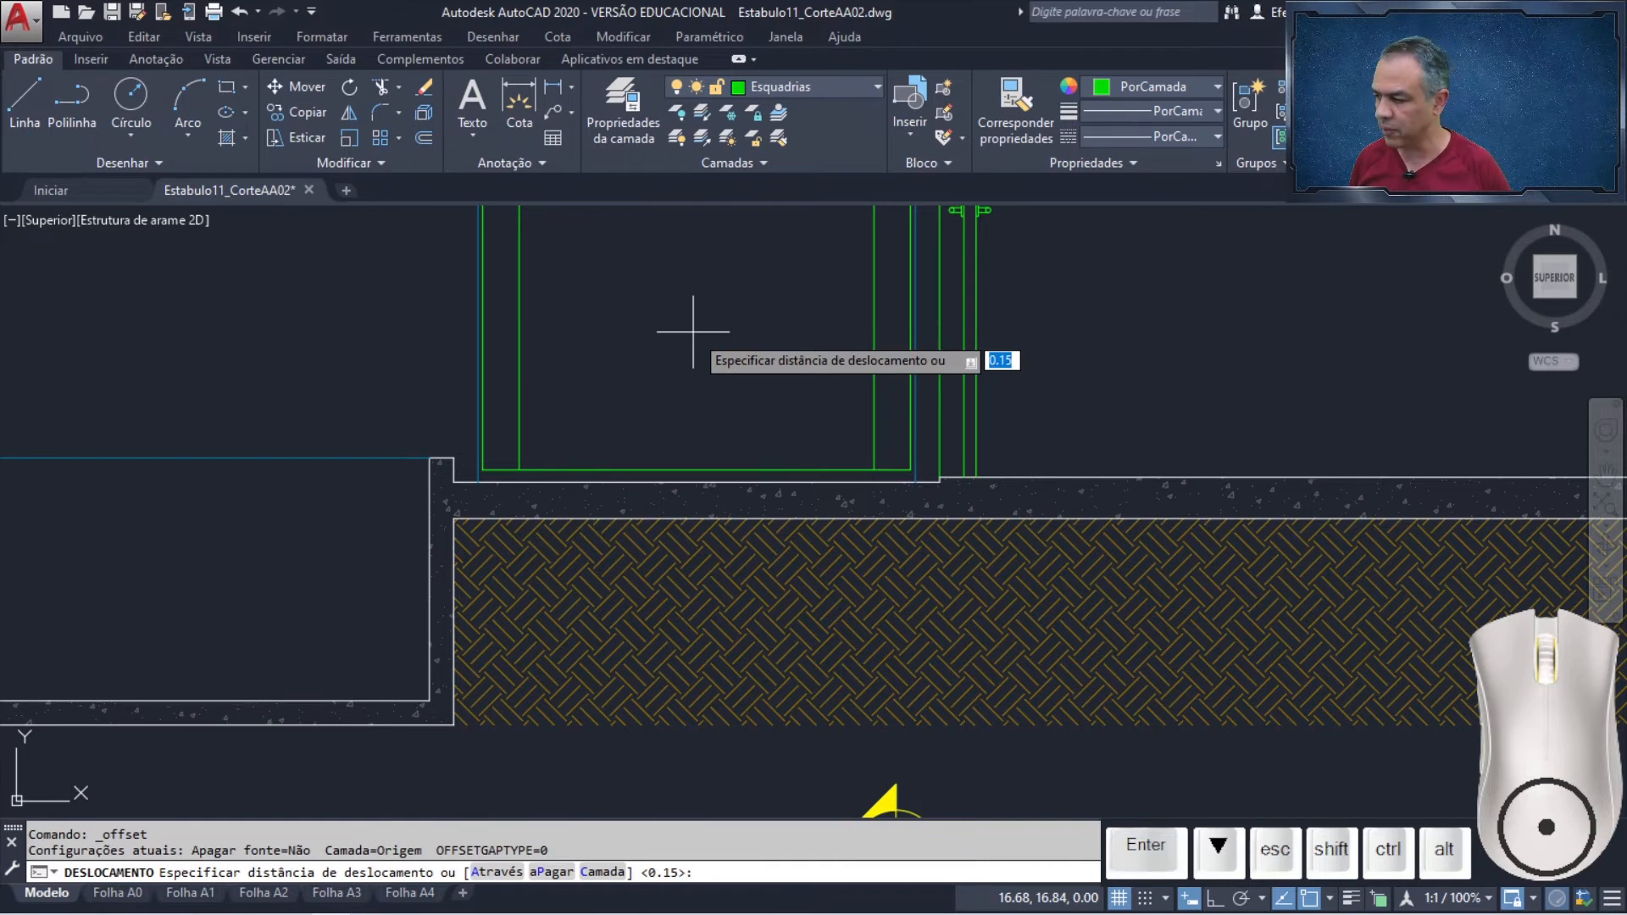
key("Return")
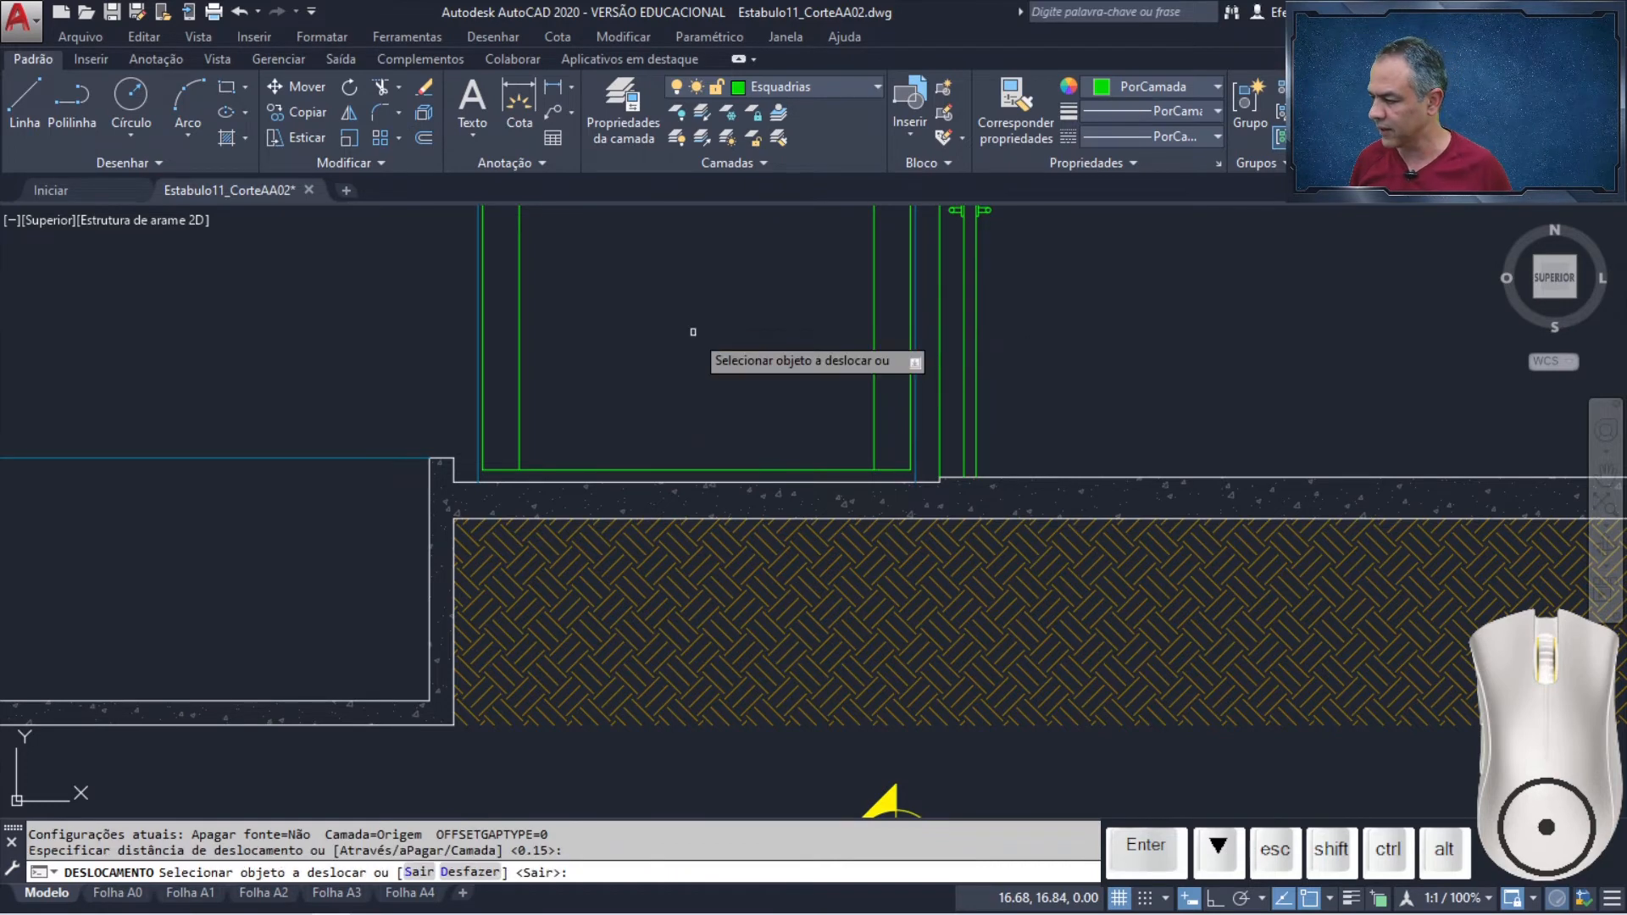
left_click(727, 468)
left_click(727, 370)
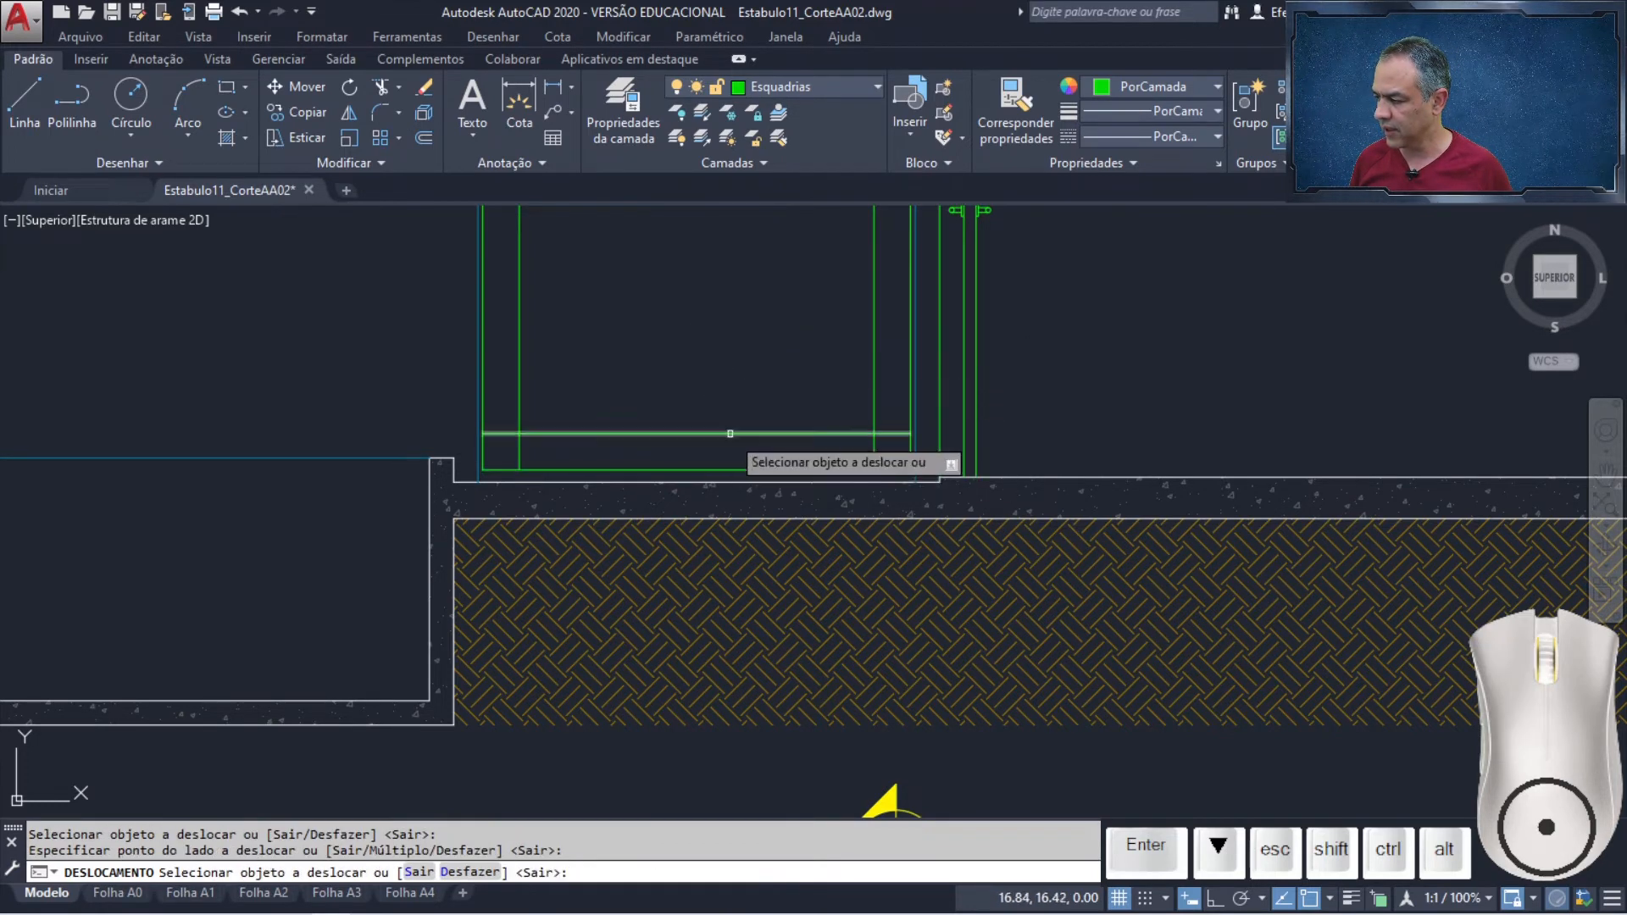
left_click(731, 433)
left_click(737, 332)
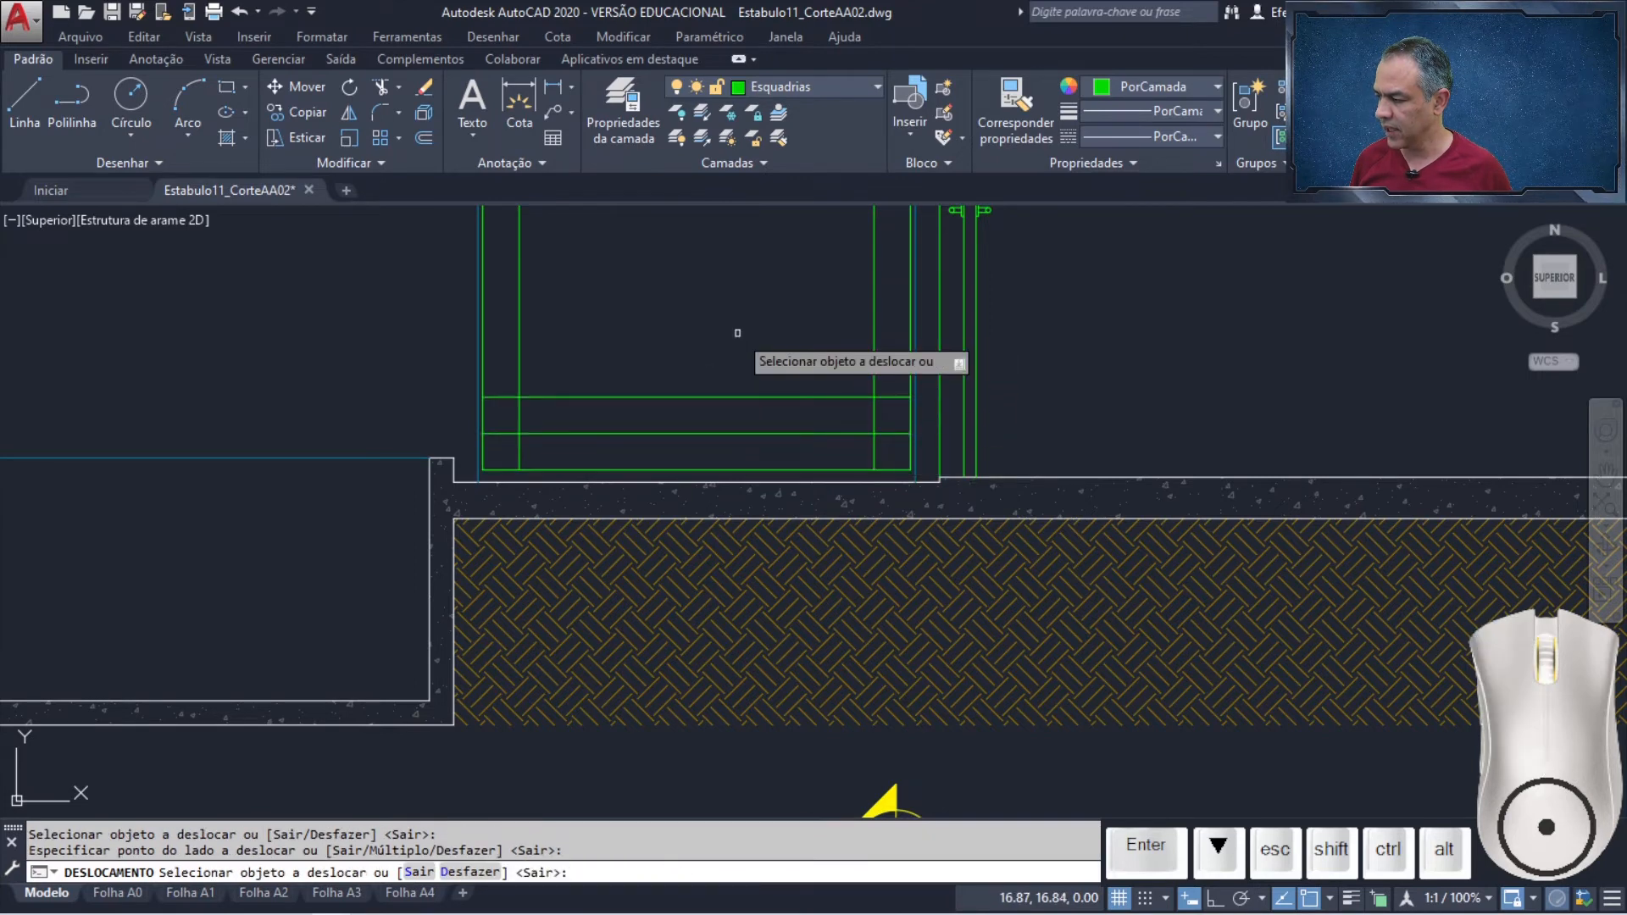
key("Return")
Create a rectangular array of the lowest slat's two horizontal lines with 1 column and 4 rows
scroll(737, 335, "down", 2)
middle_click_drag(737, 335, 724, 354)
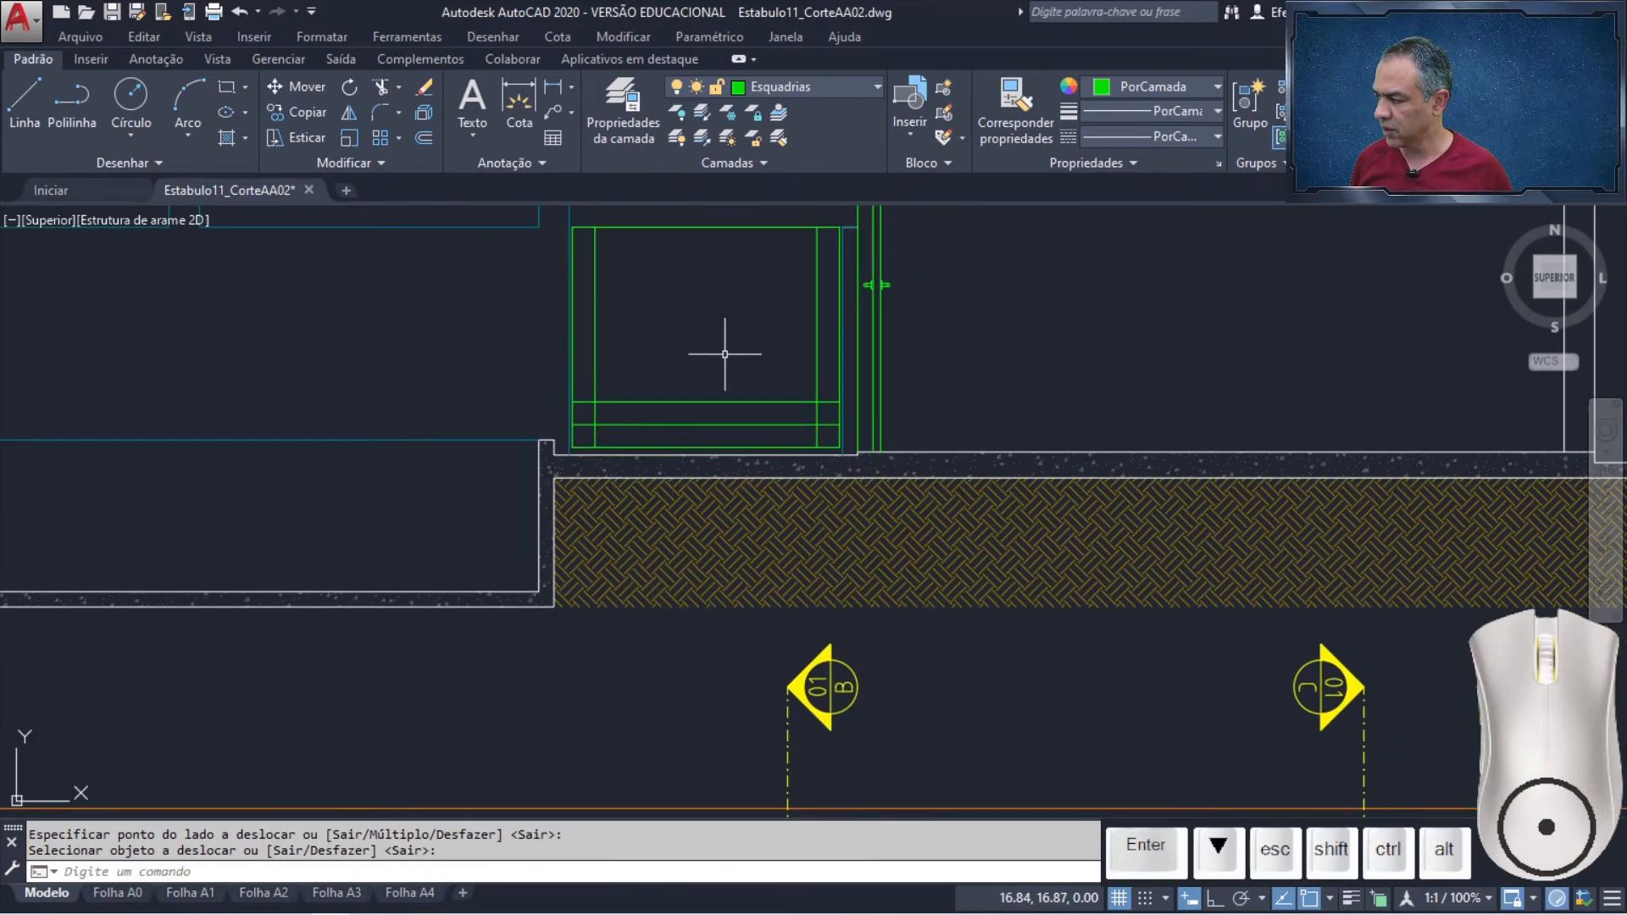
left_click(385, 139)
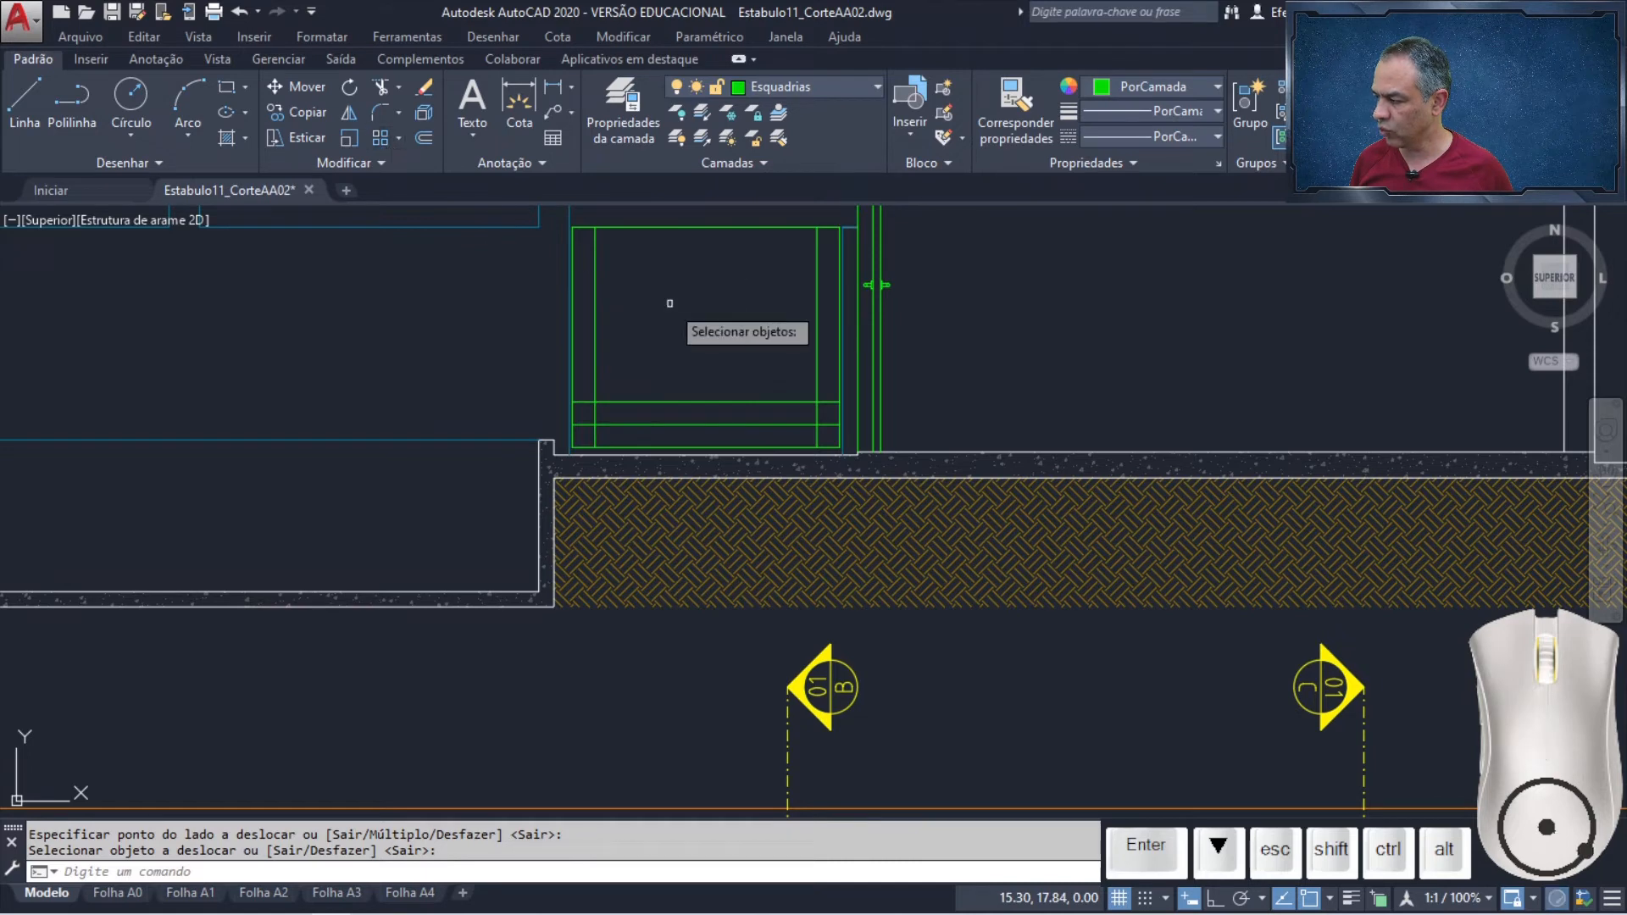
left_click(741, 358)
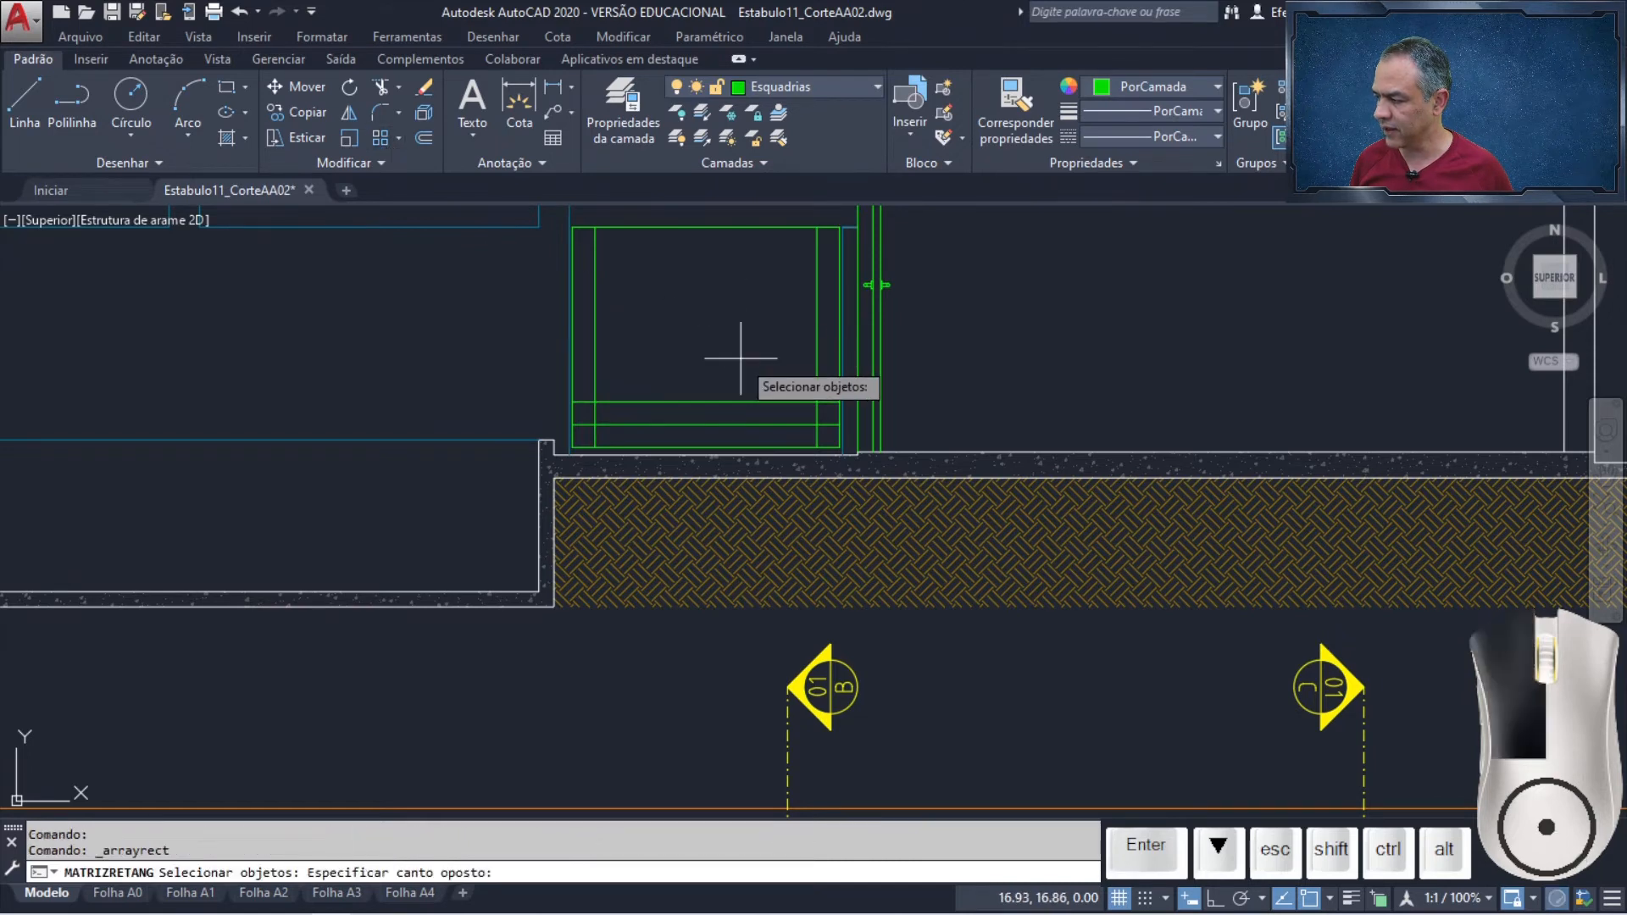
left_click(685, 436)
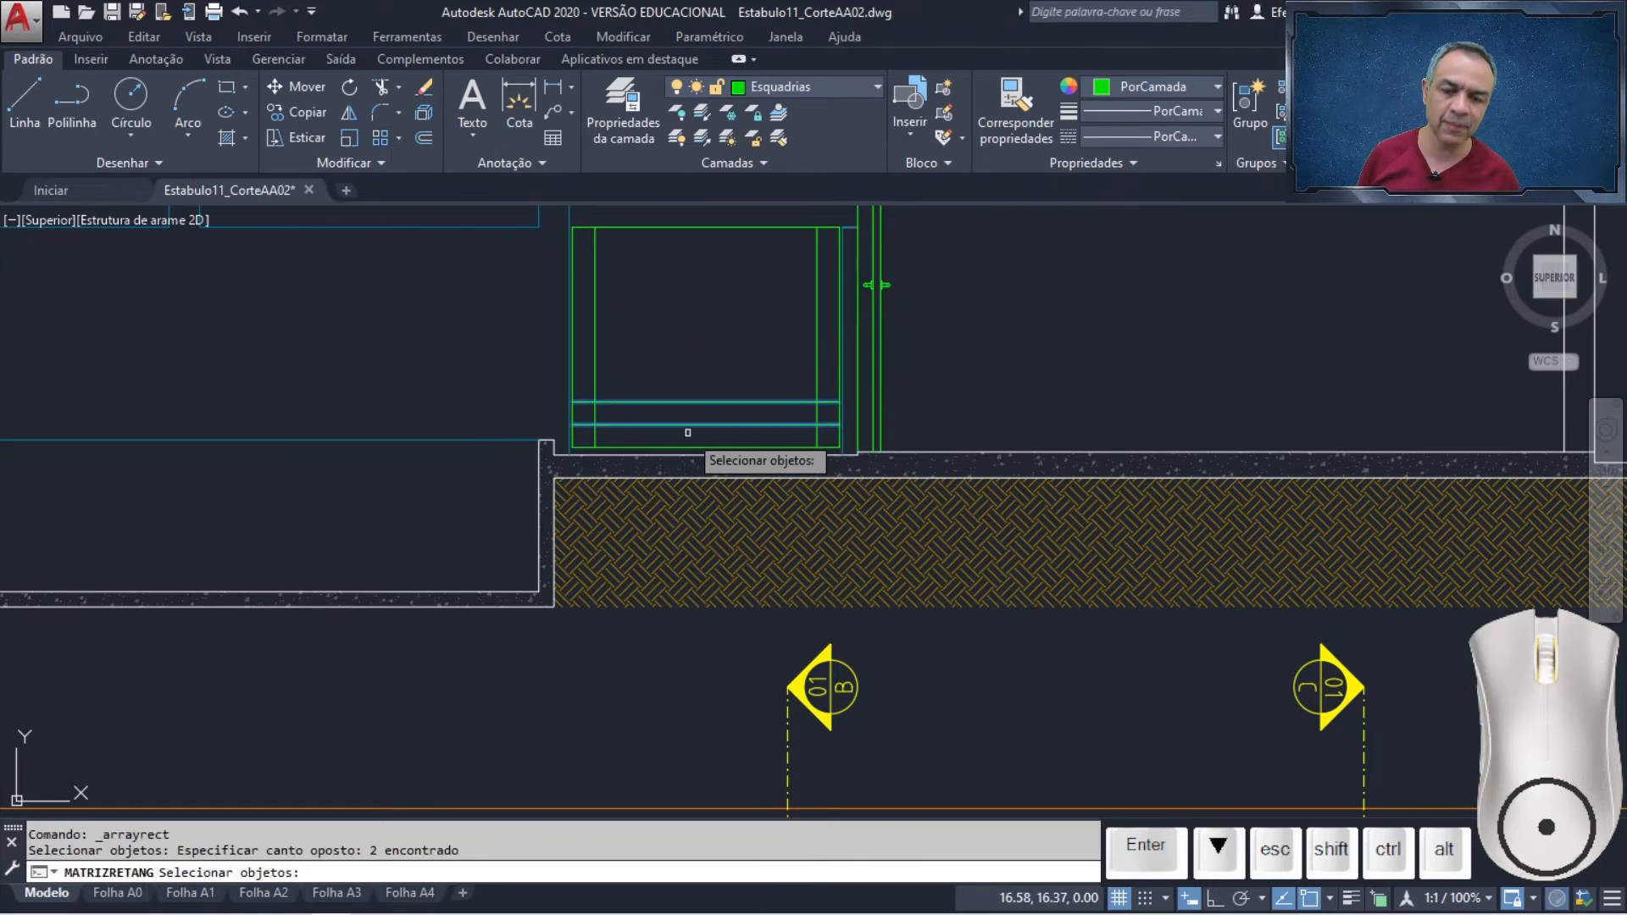
key("Return")
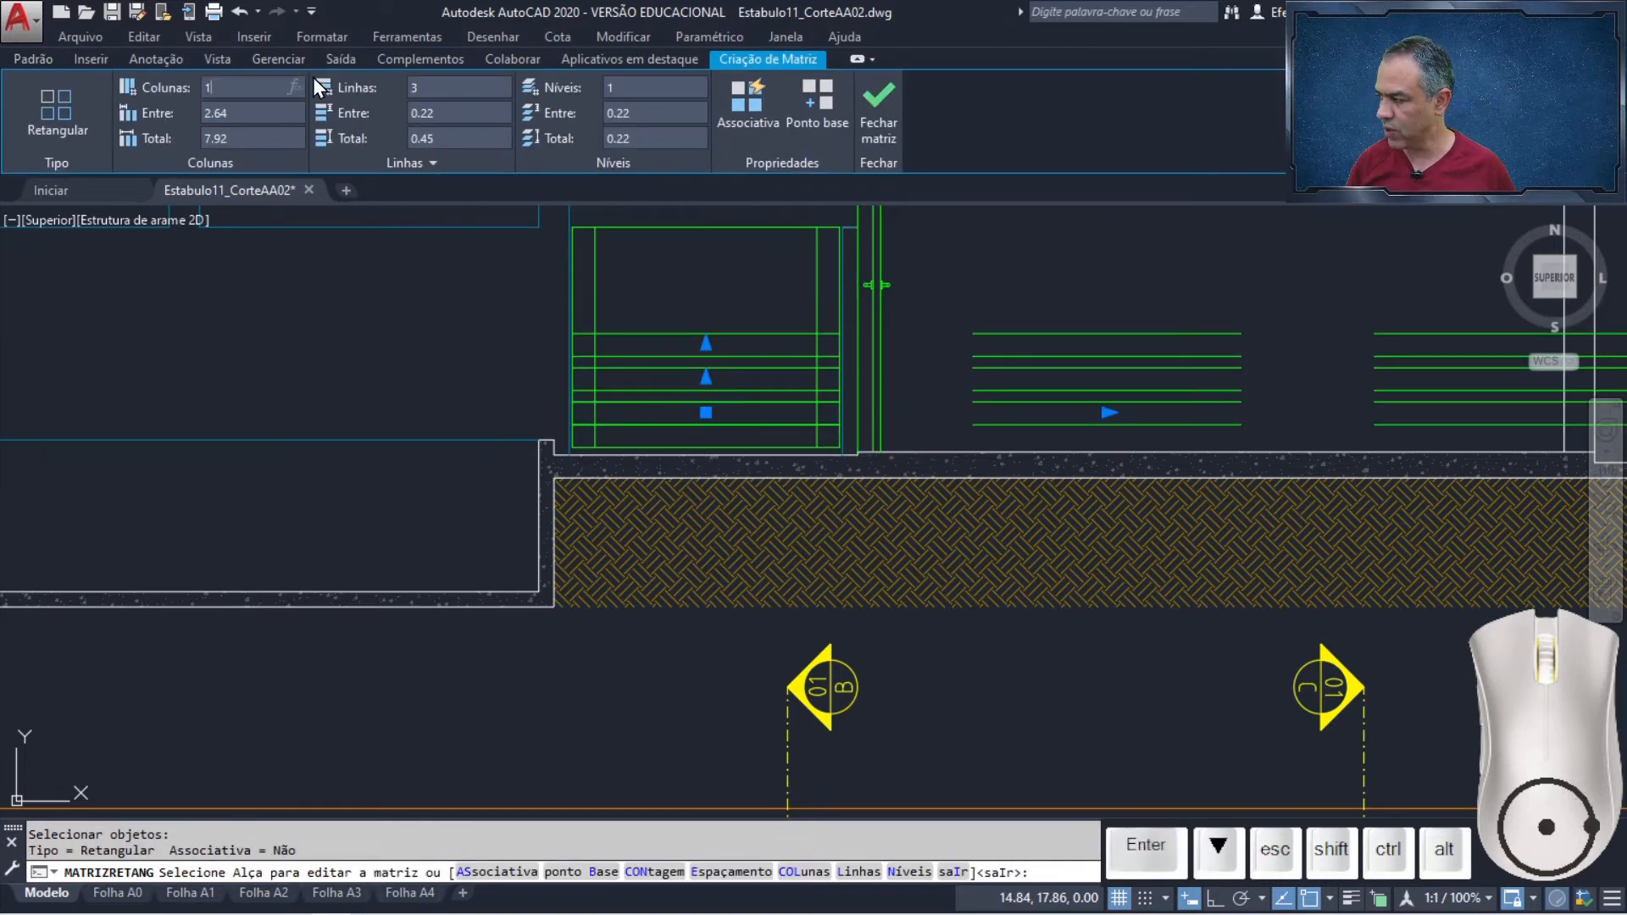
left_click(422, 87)
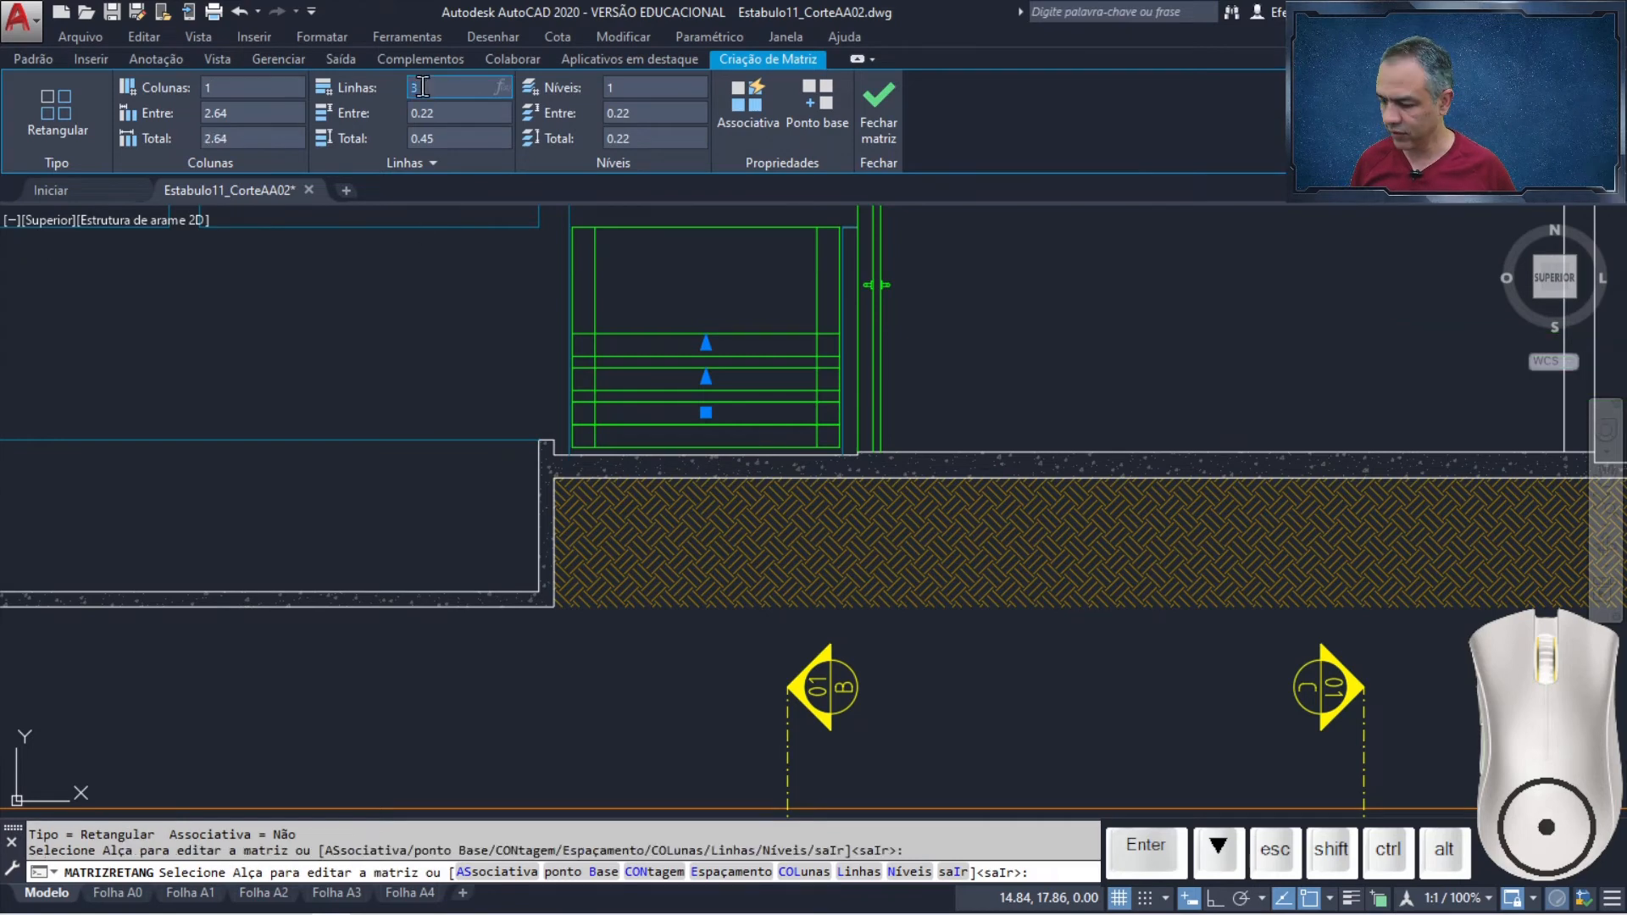
type("4")
Set the slat array's row spacing to 0.35 and finish the array
left_click(436, 111)
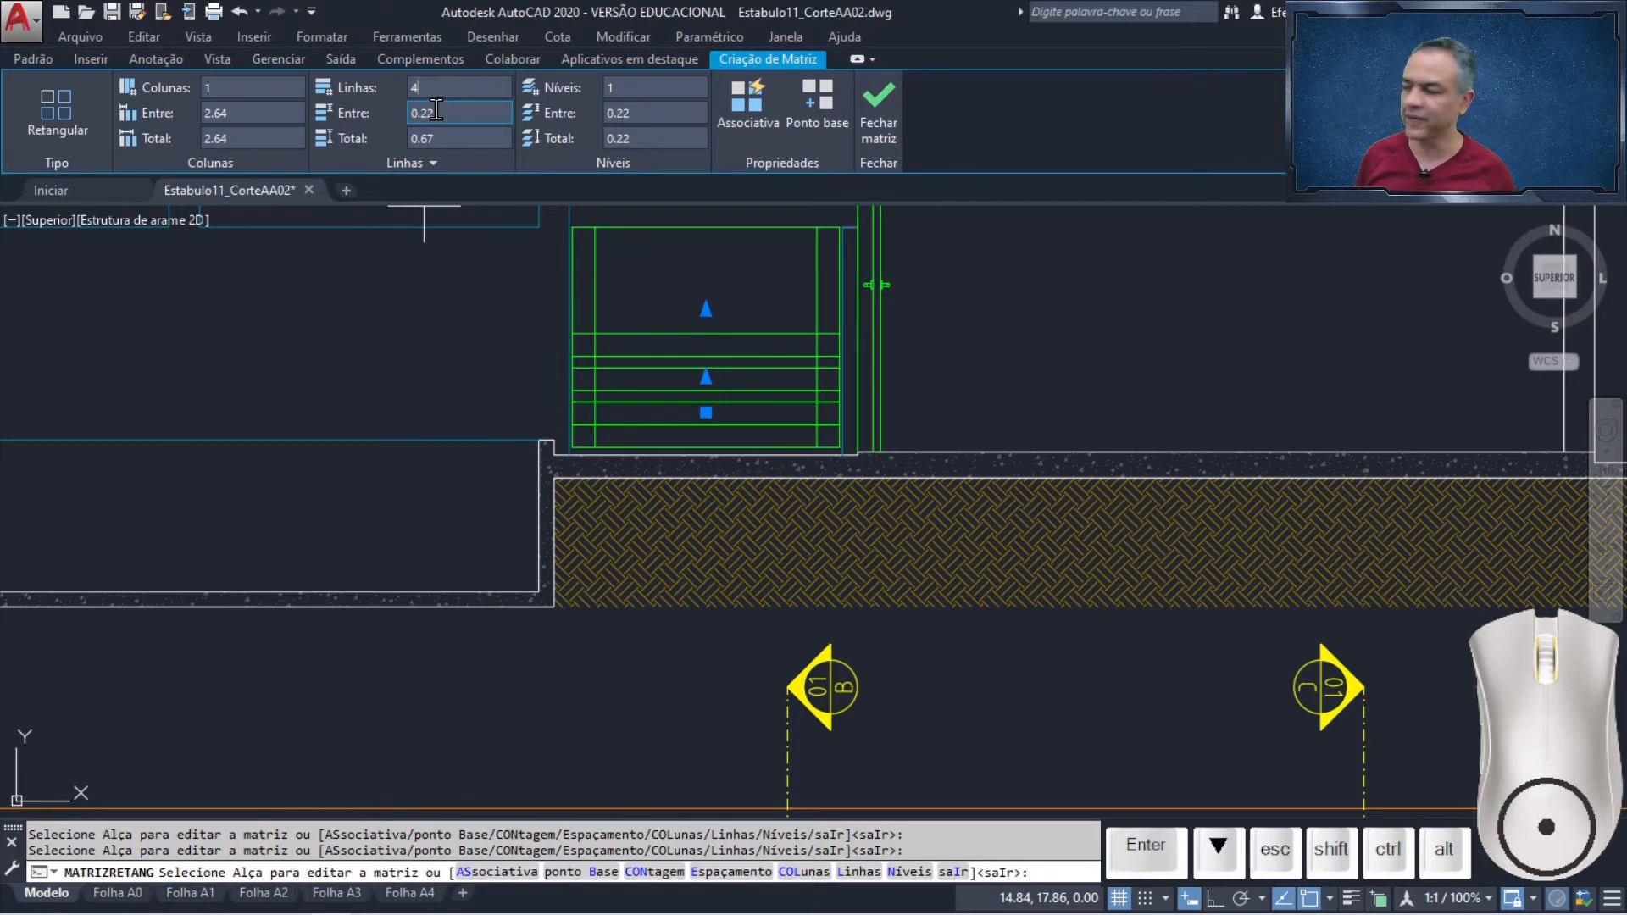
left_click(452, 111)
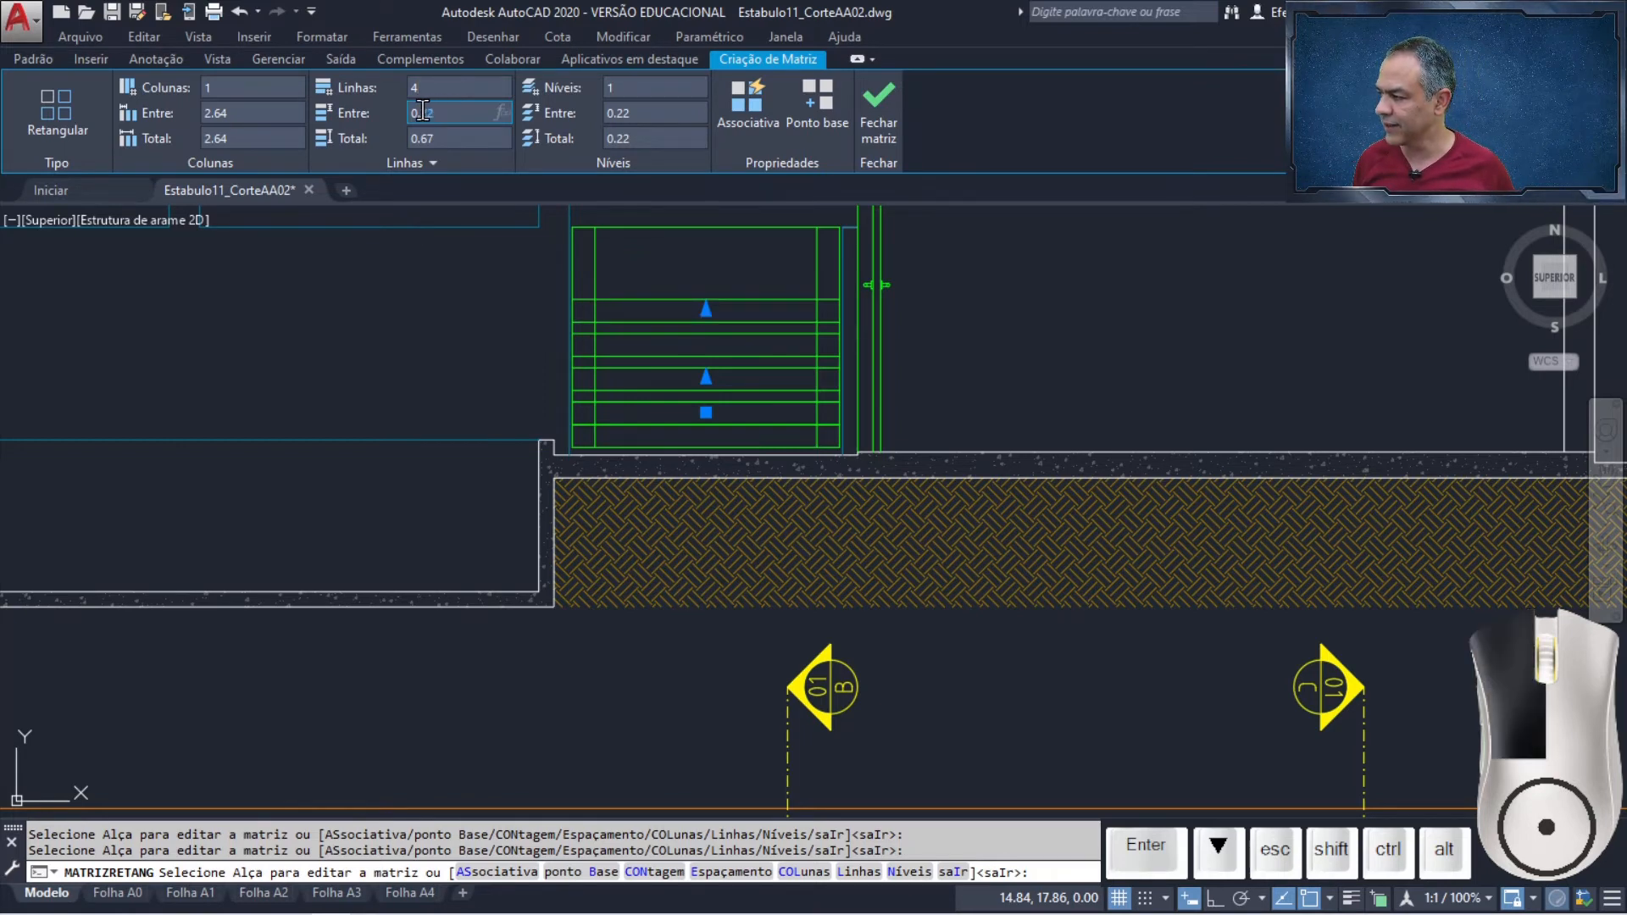
left_click_drag(422, 110, 411, 111)
type("35")
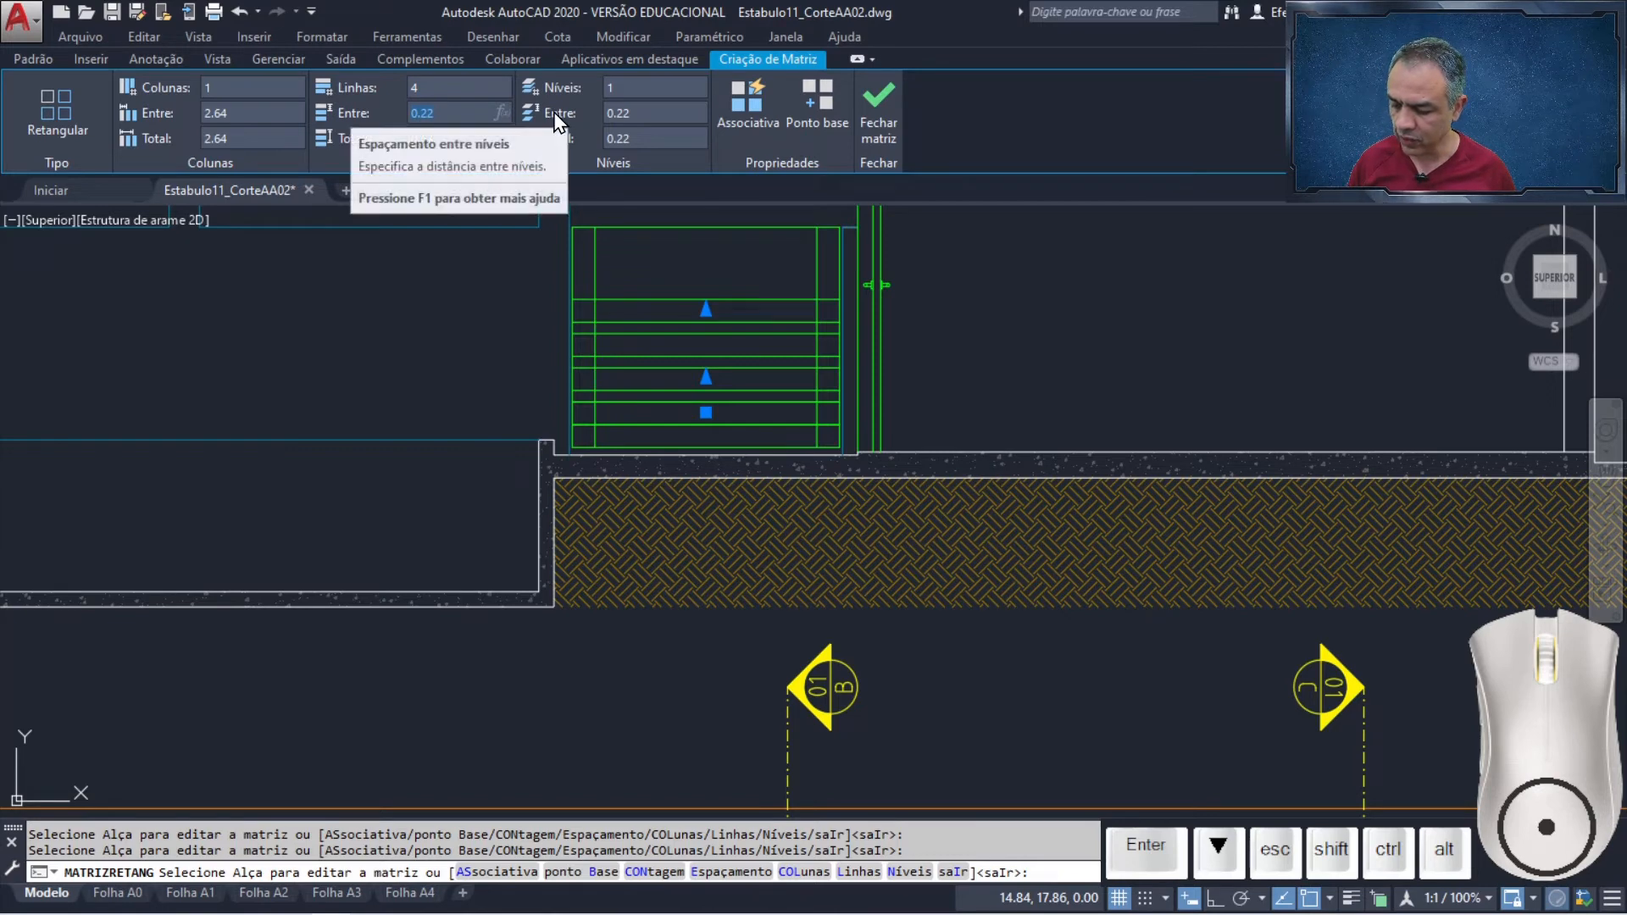
key("BackSpace")
key("BackSpace")
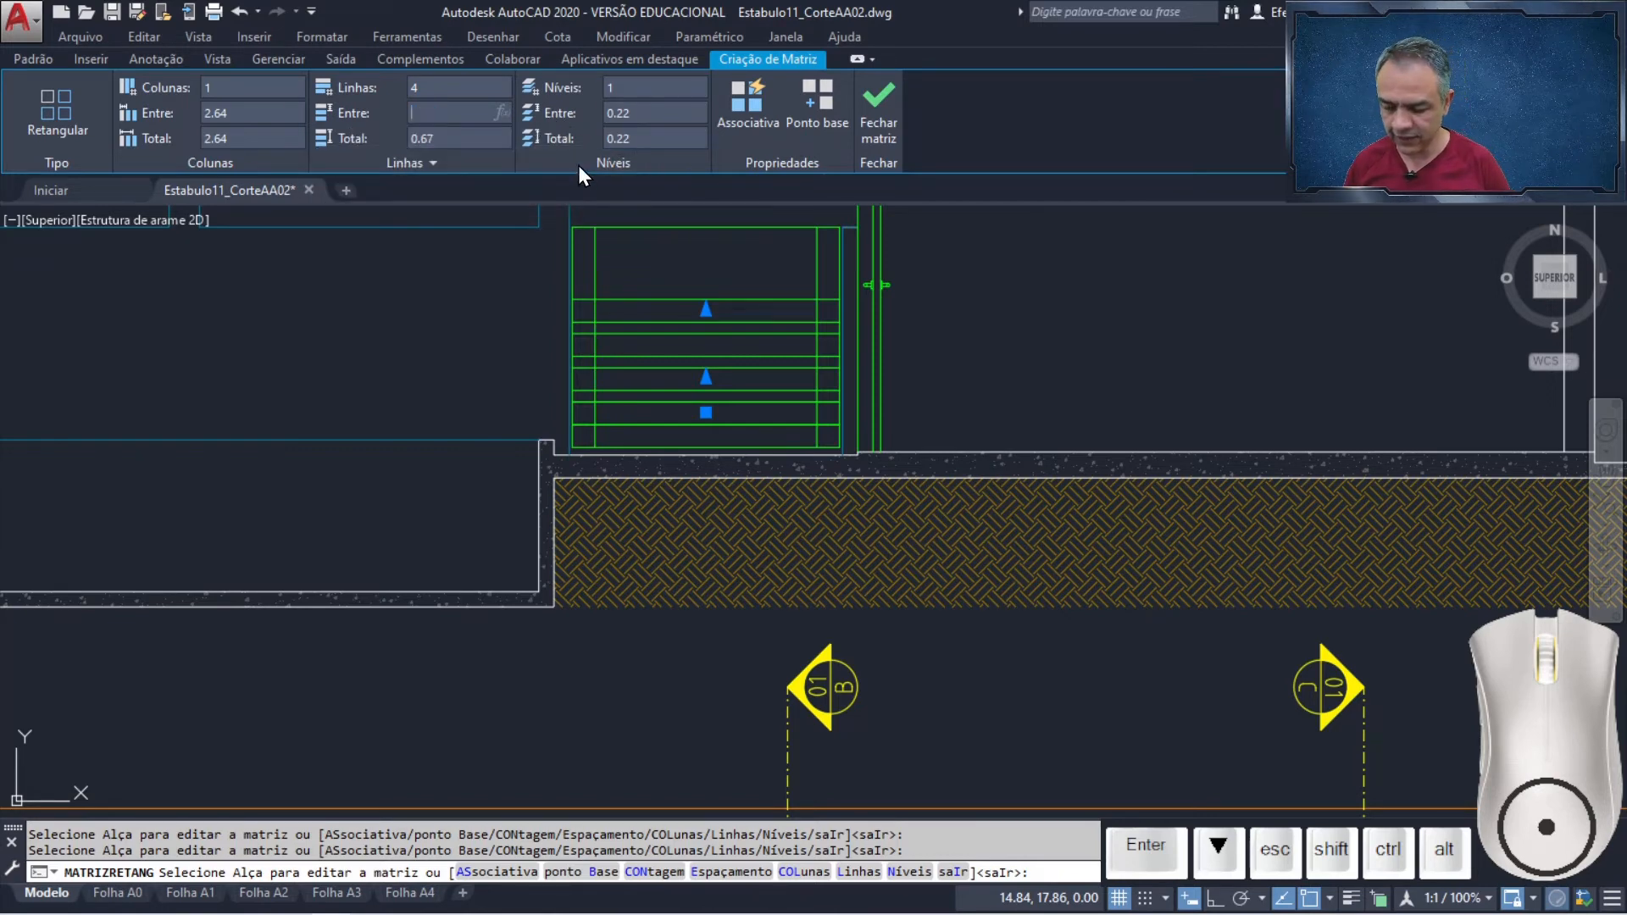
type("0.35")
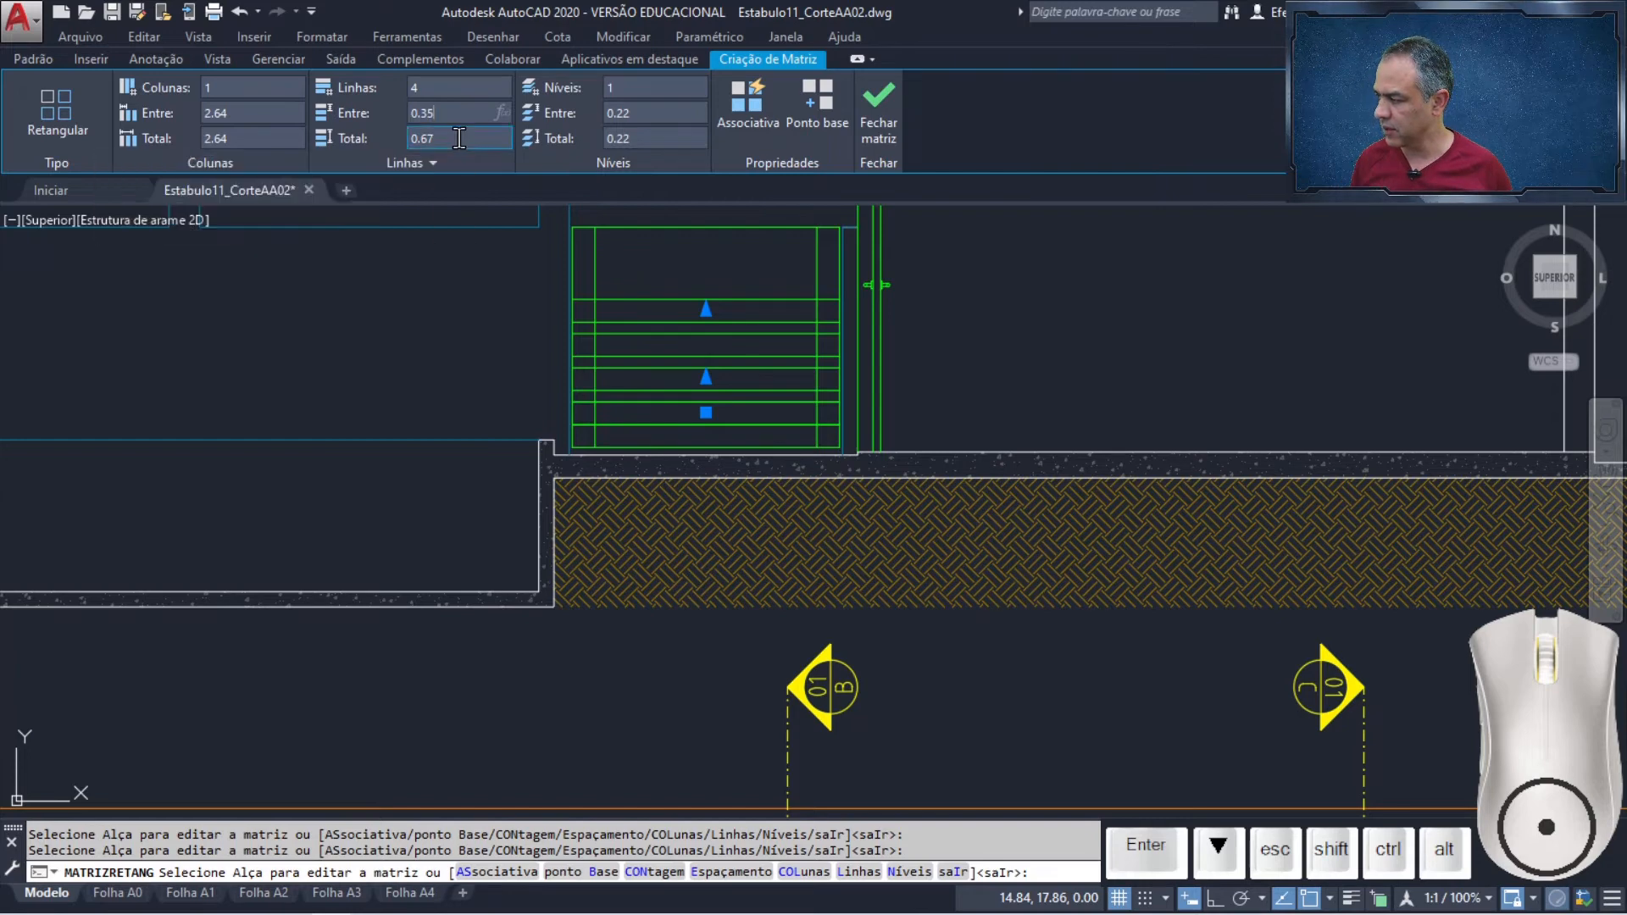
key("Return")
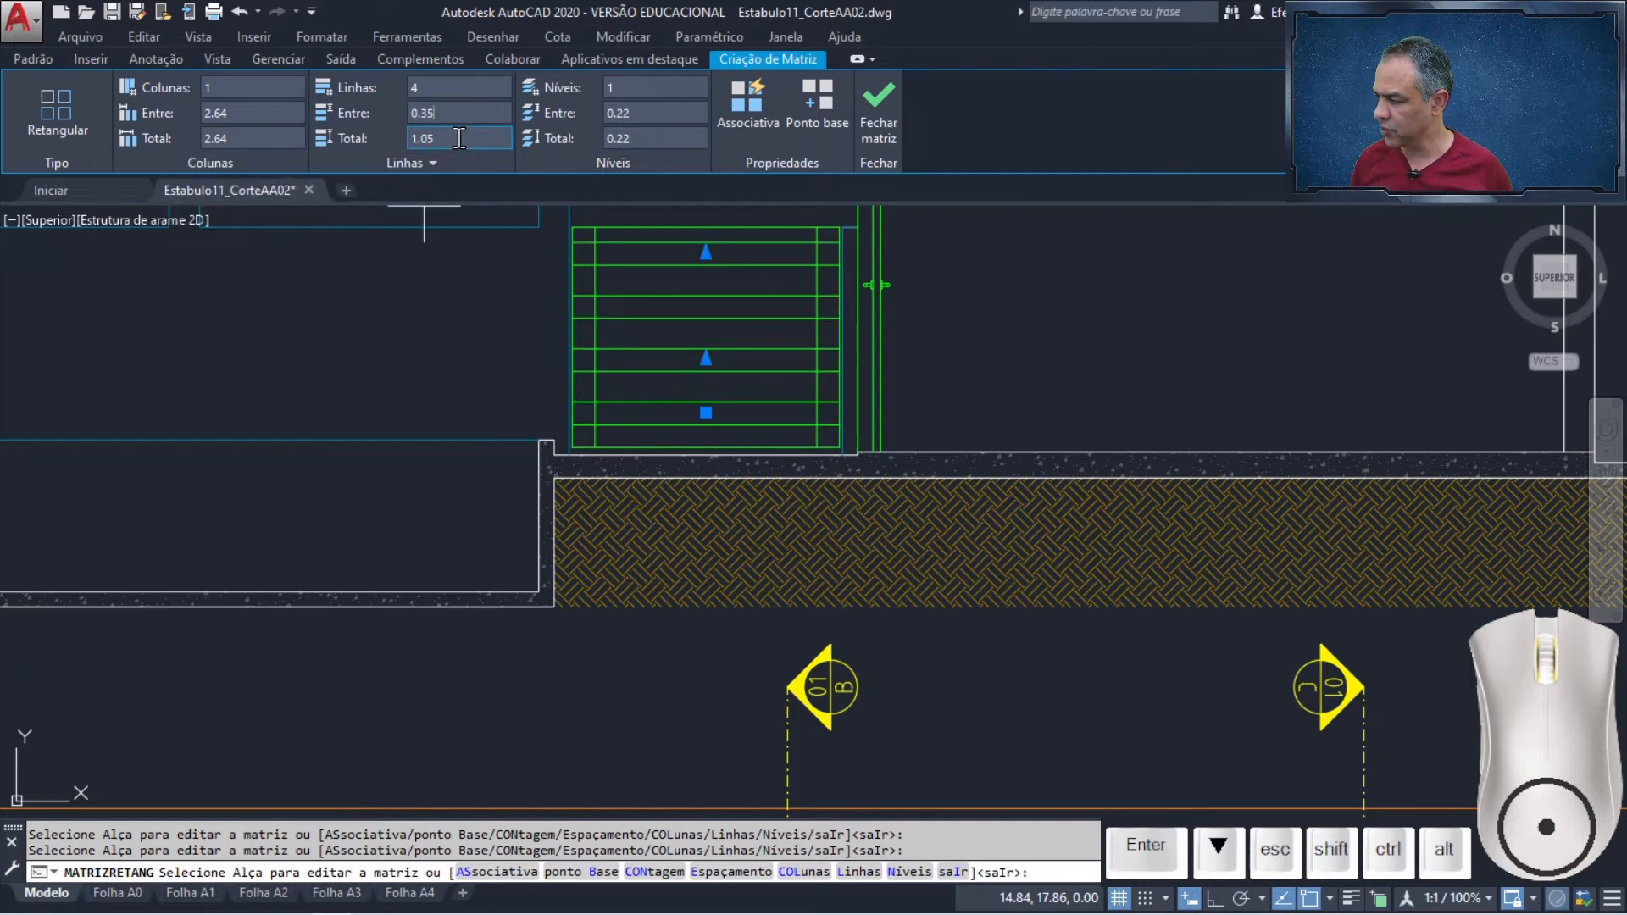
left_click(883, 100)
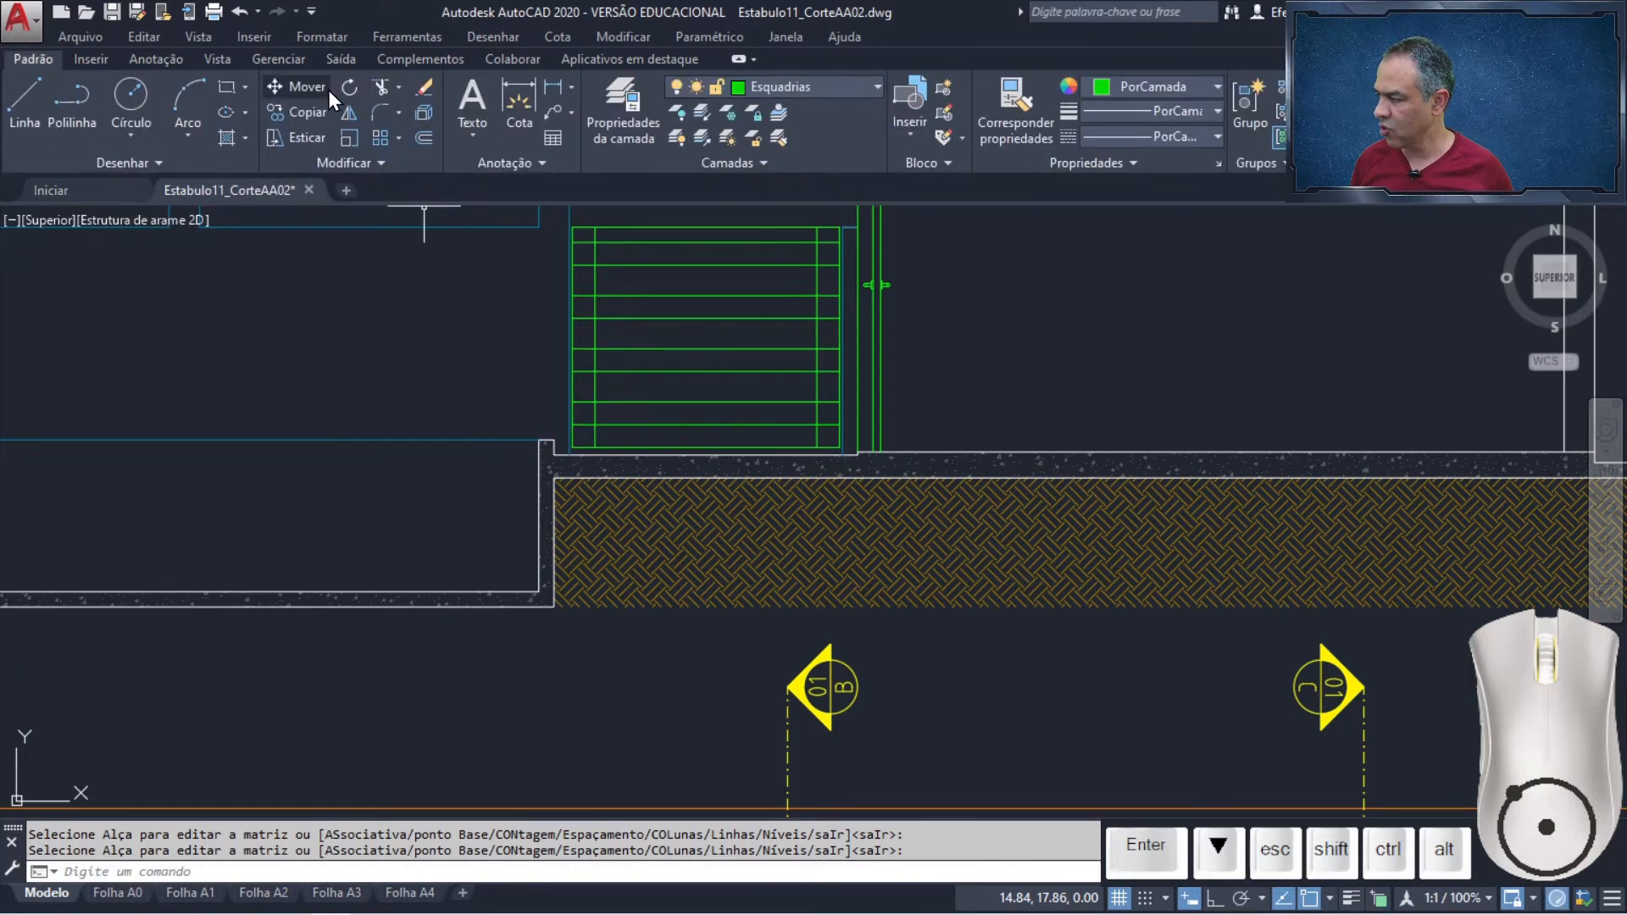
Trim the gate's top and bottom edges between the posts, and the slat lines crossing inside both posts
left_click(380, 86)
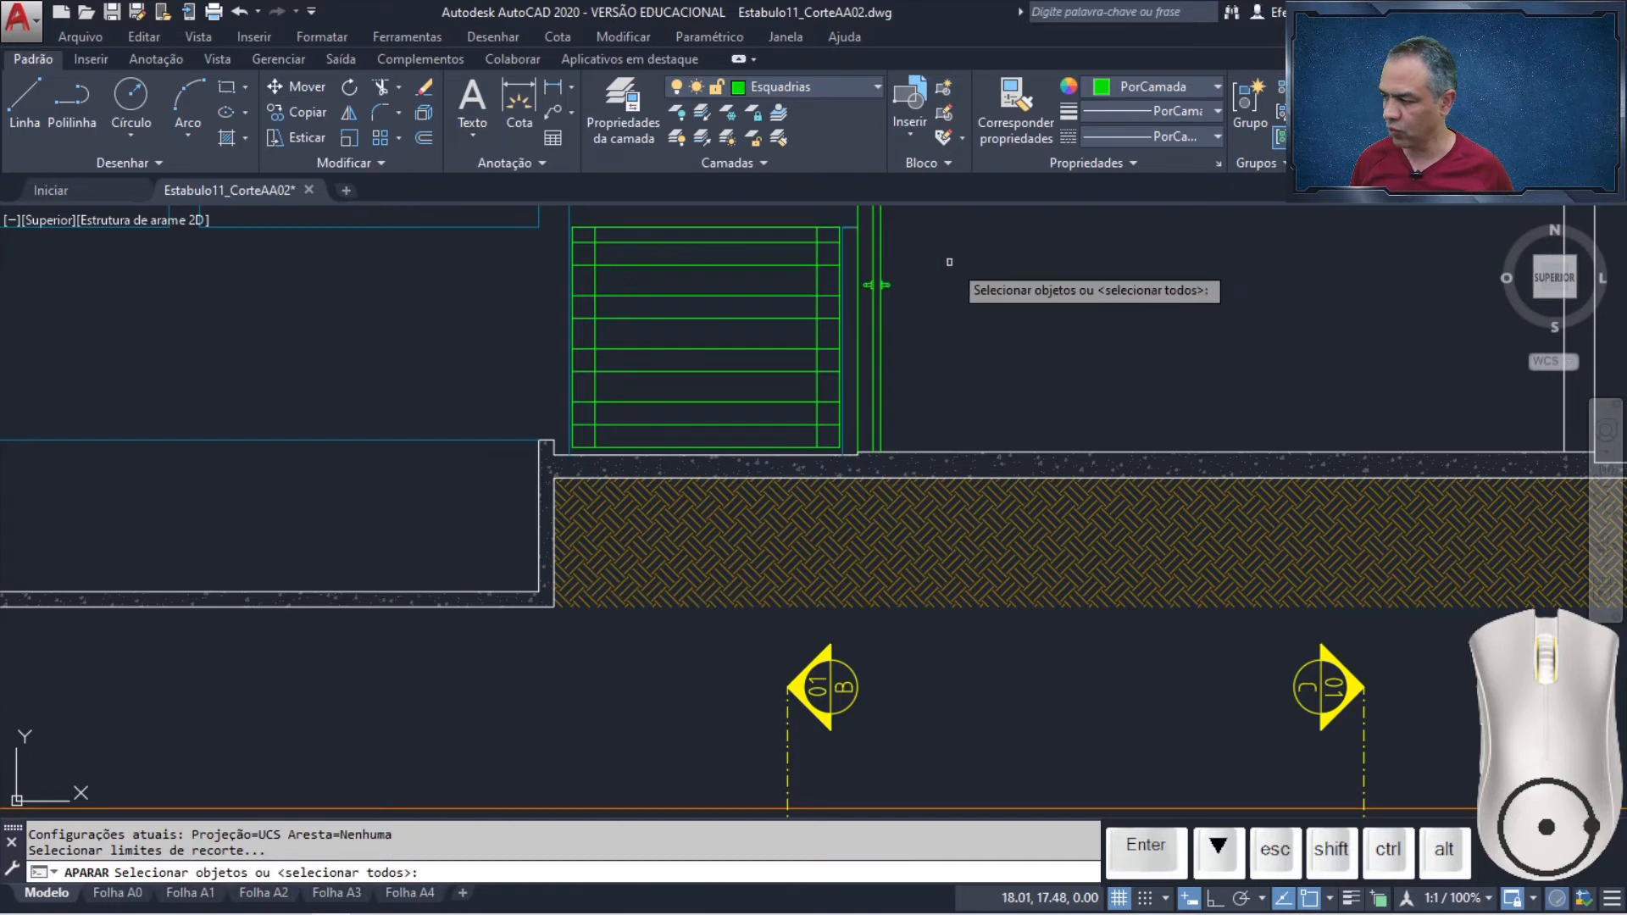
key("Return")
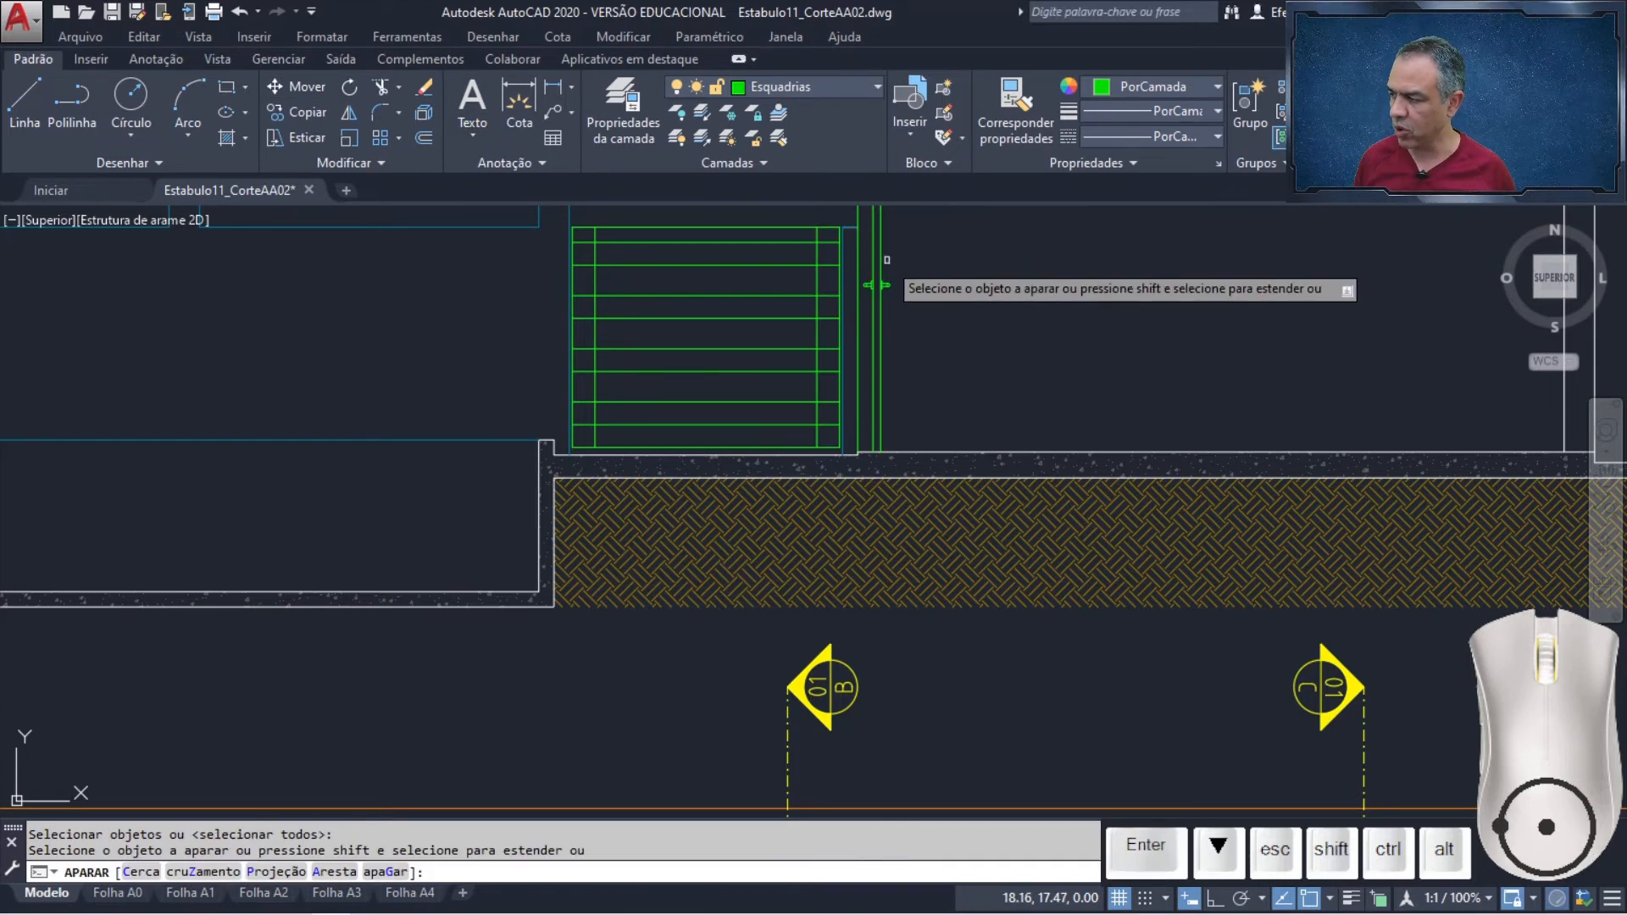
left_click(739, 211)
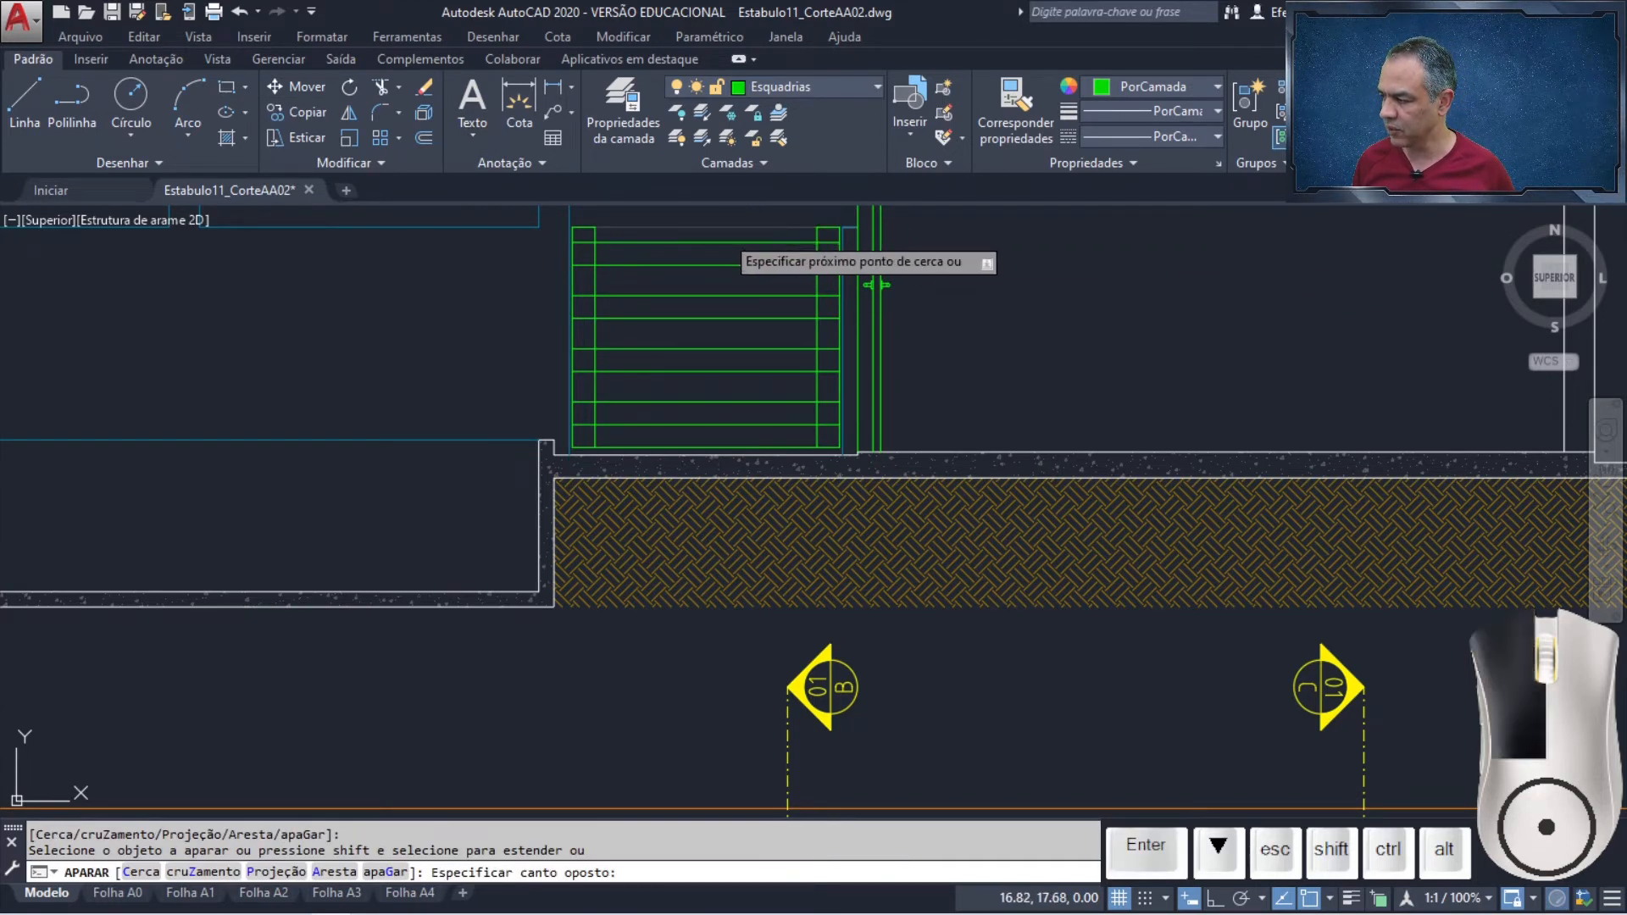
left_click(727, 280)
left_click(585, 232)
left_click(580, 432)
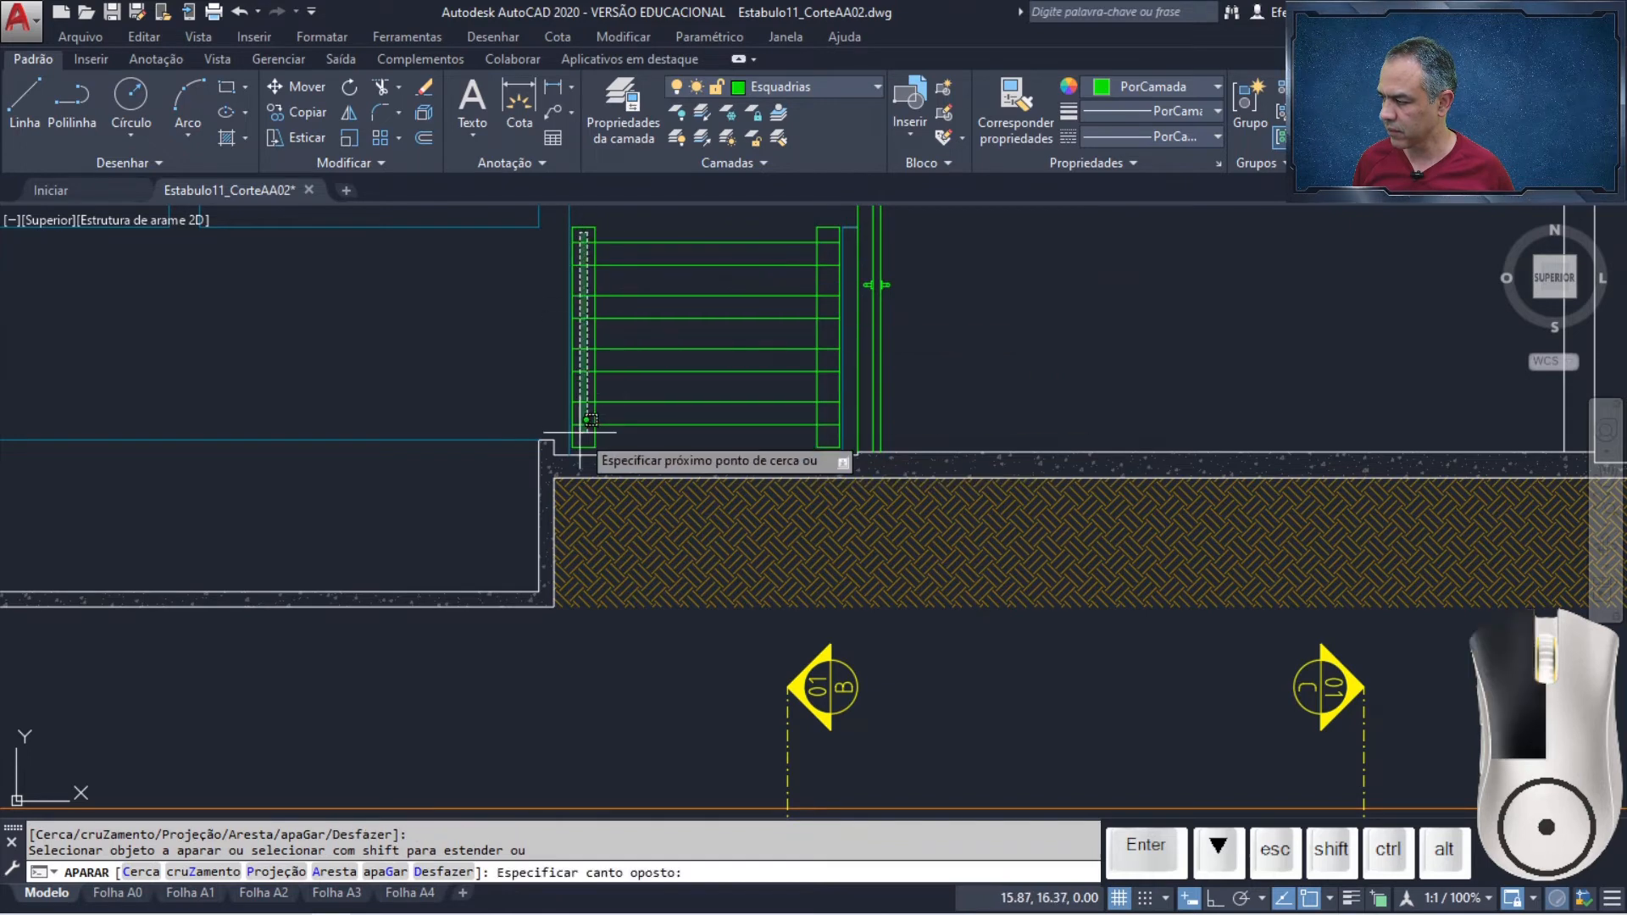
left_click(831, 234)
left_click(824, 434)
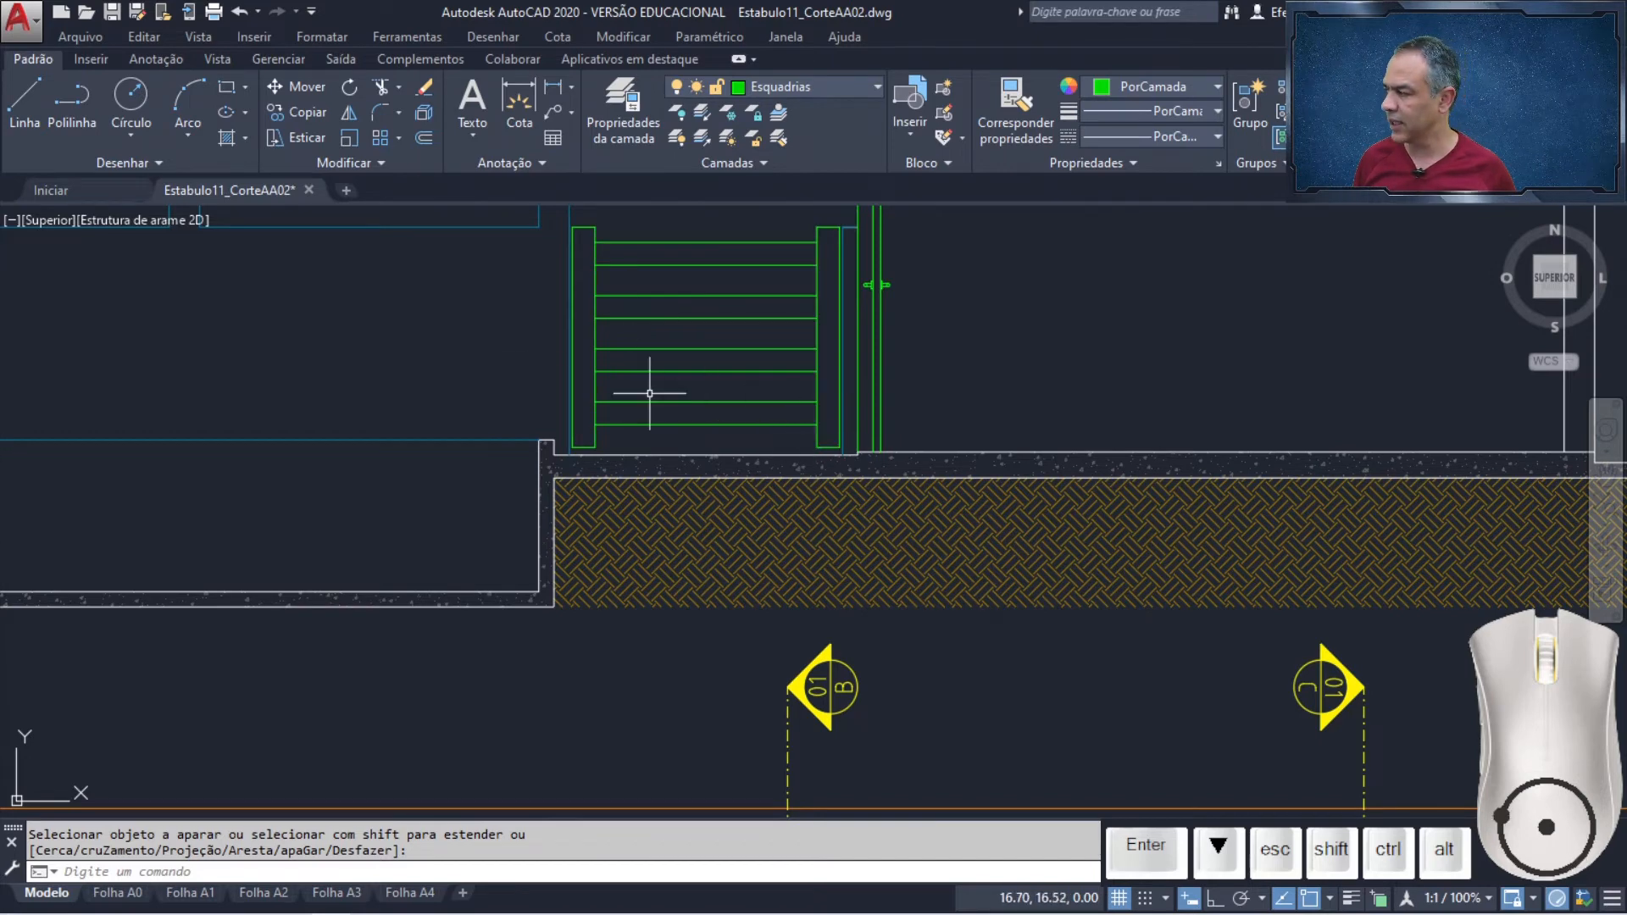
Draw two parallel diagonal brace lines from the lowest slat's corners at the right post to the top slat's corners at the left post
left_click(20, 100)
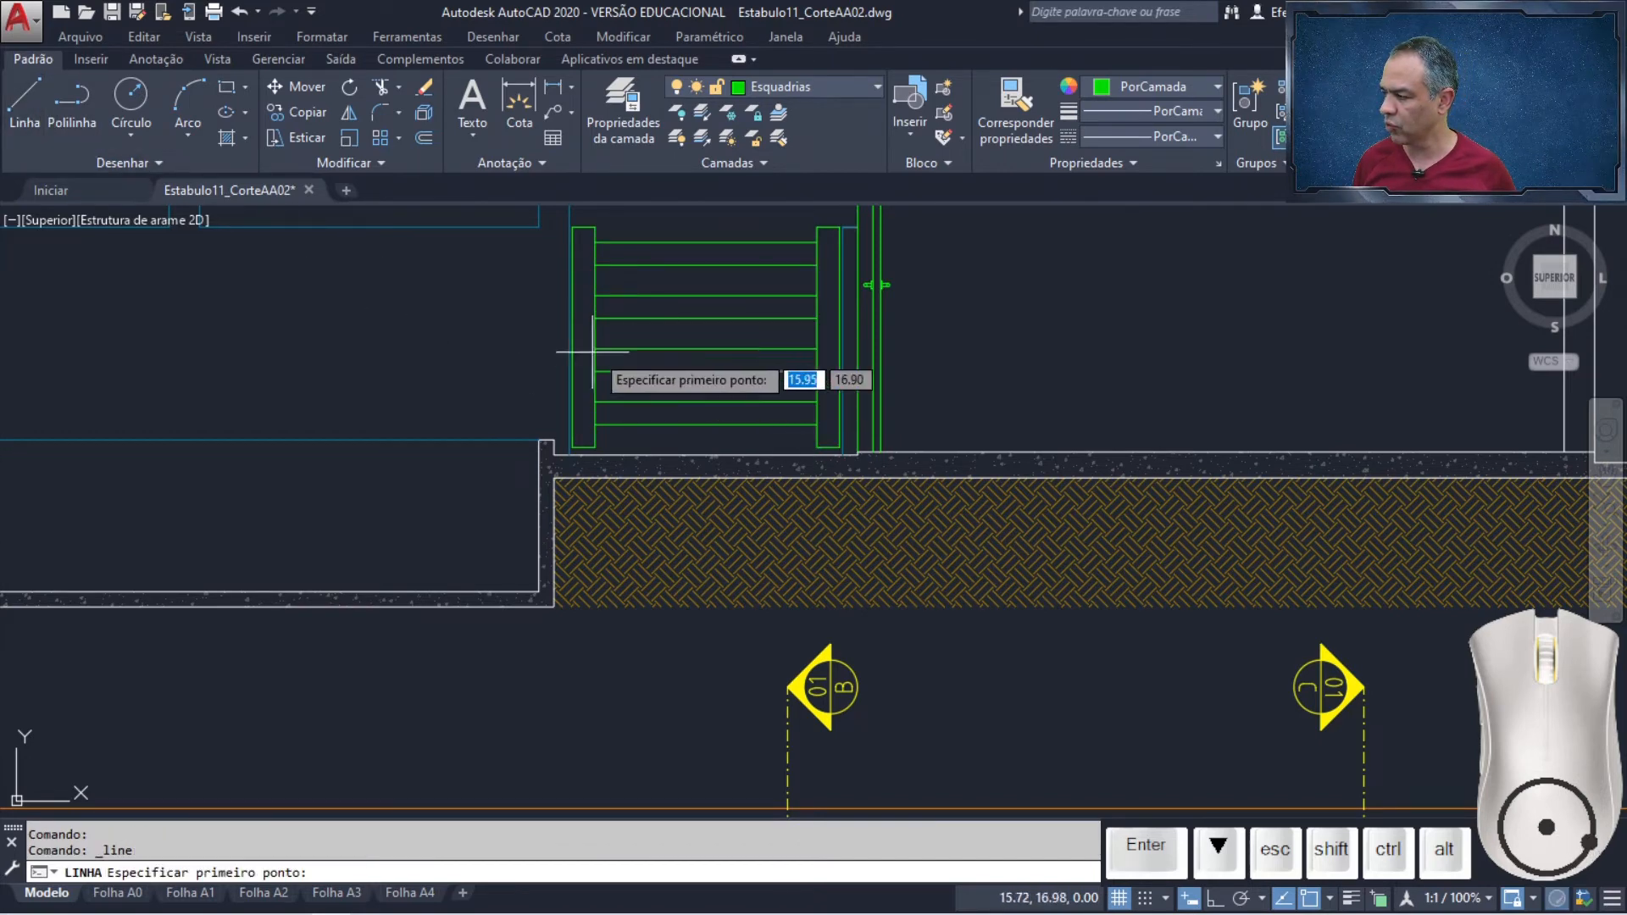
left_click(816, 424)
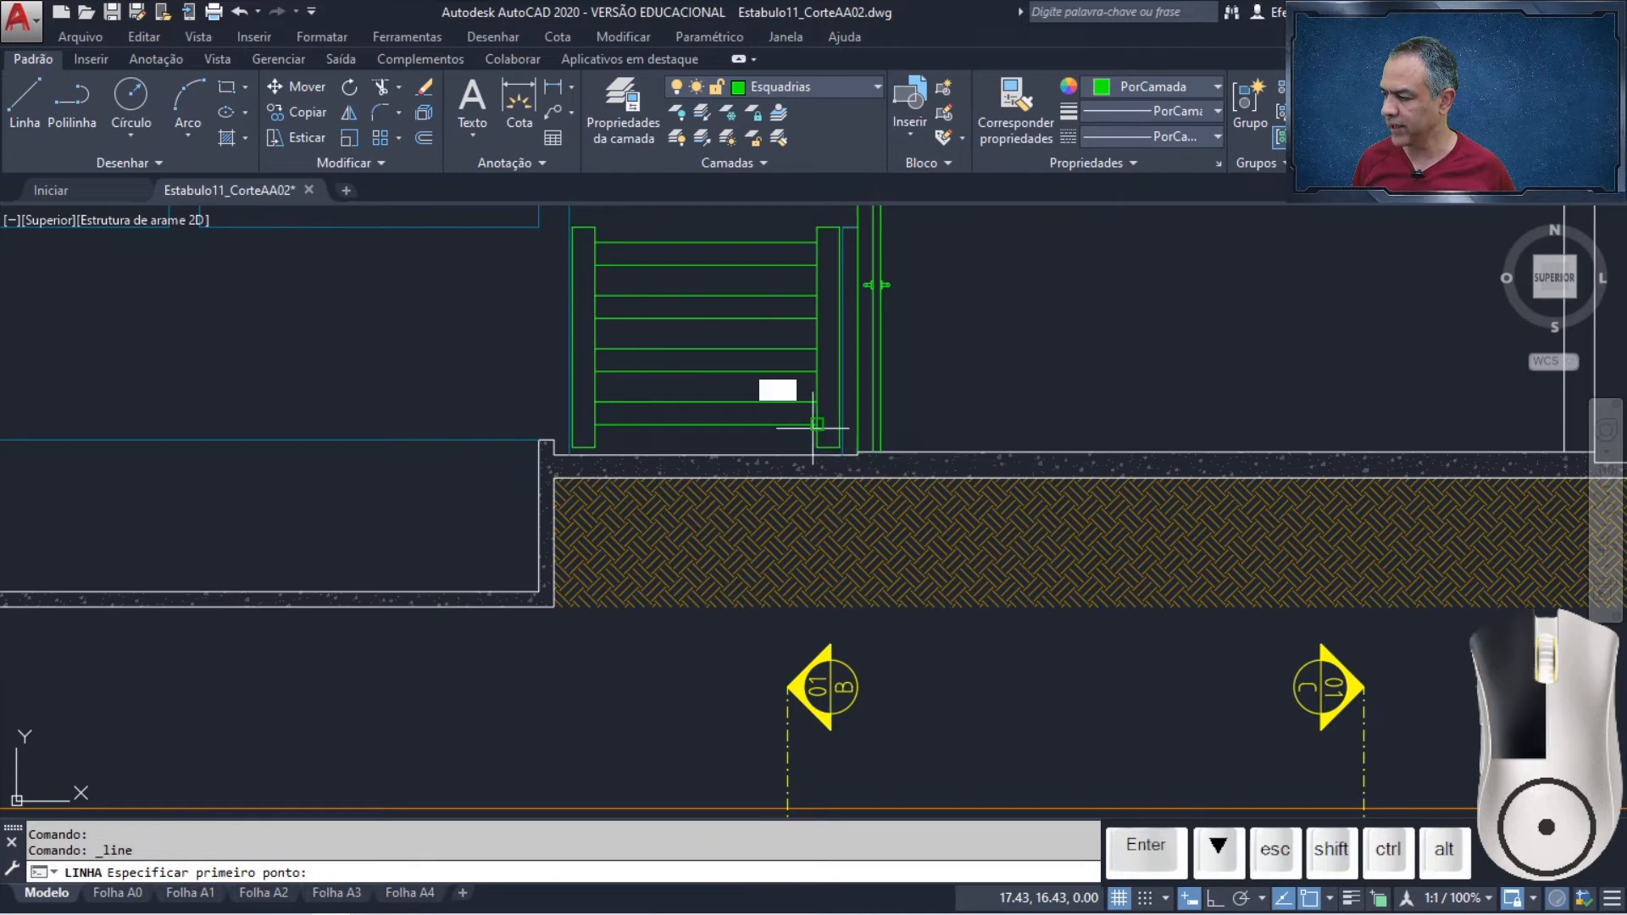
left_click(596, 266)
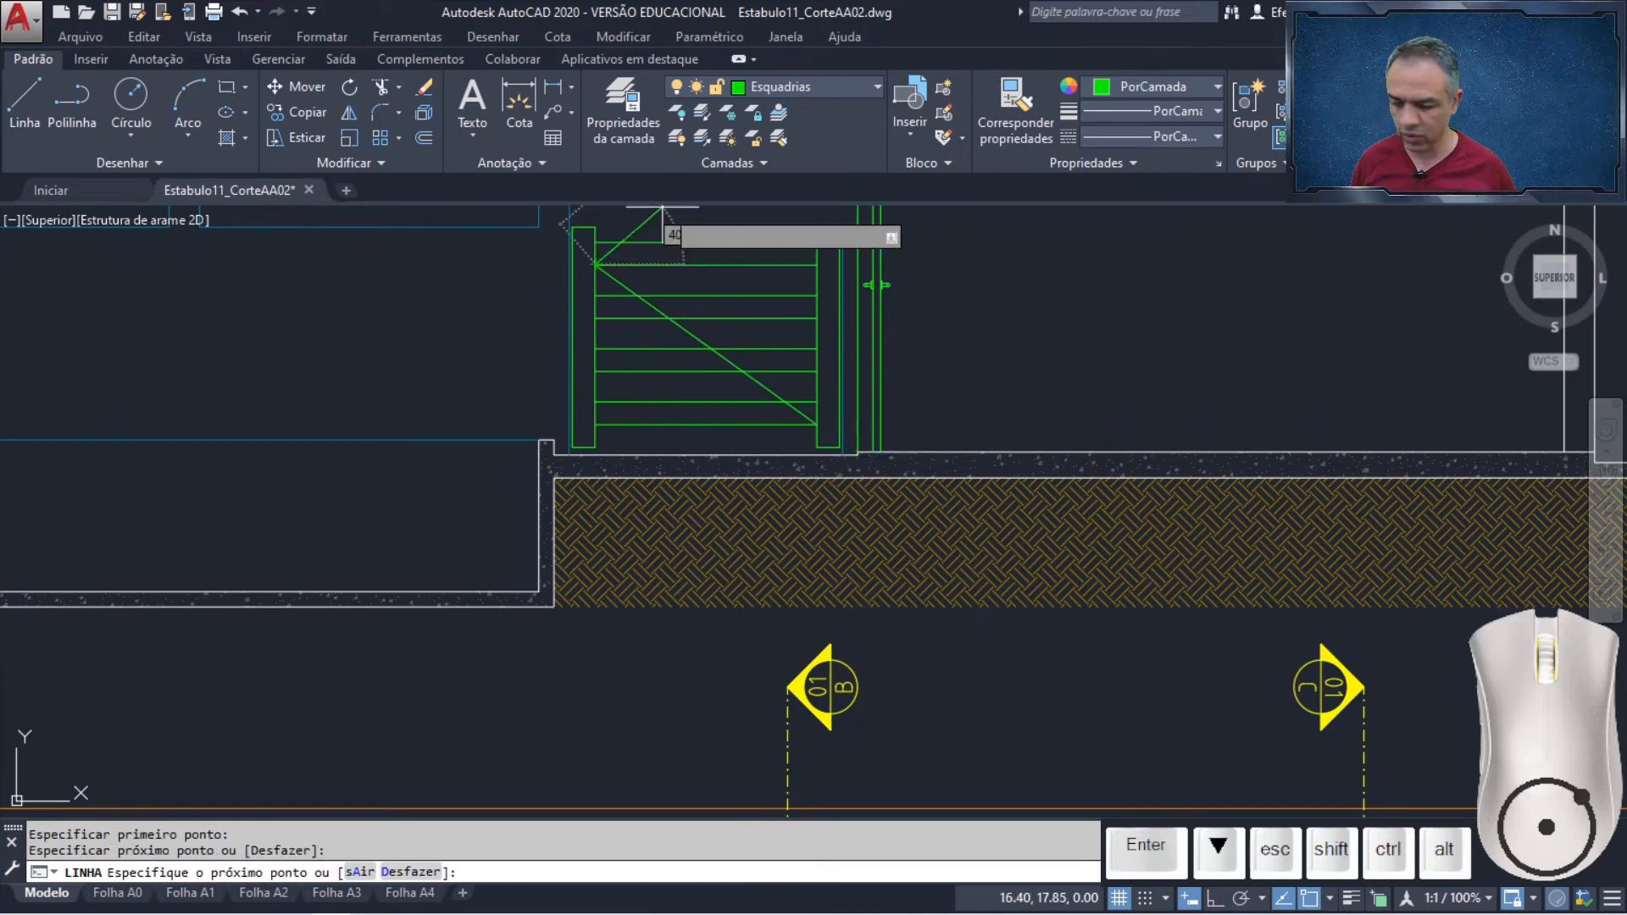
key("Return")
key("Return")
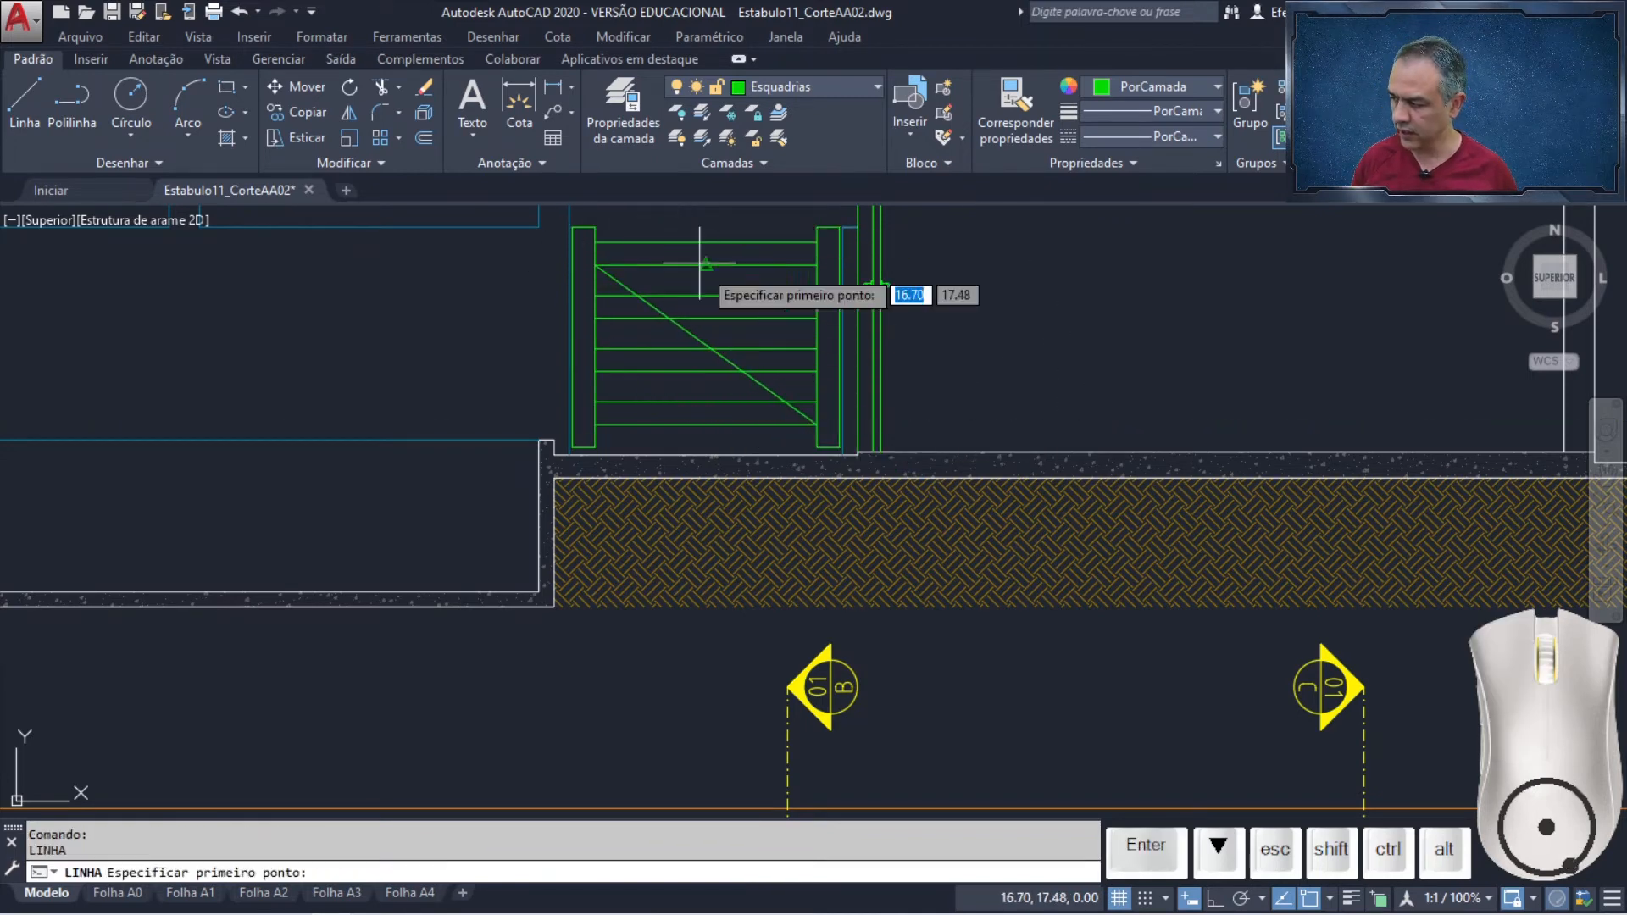
left_click(816, 401)
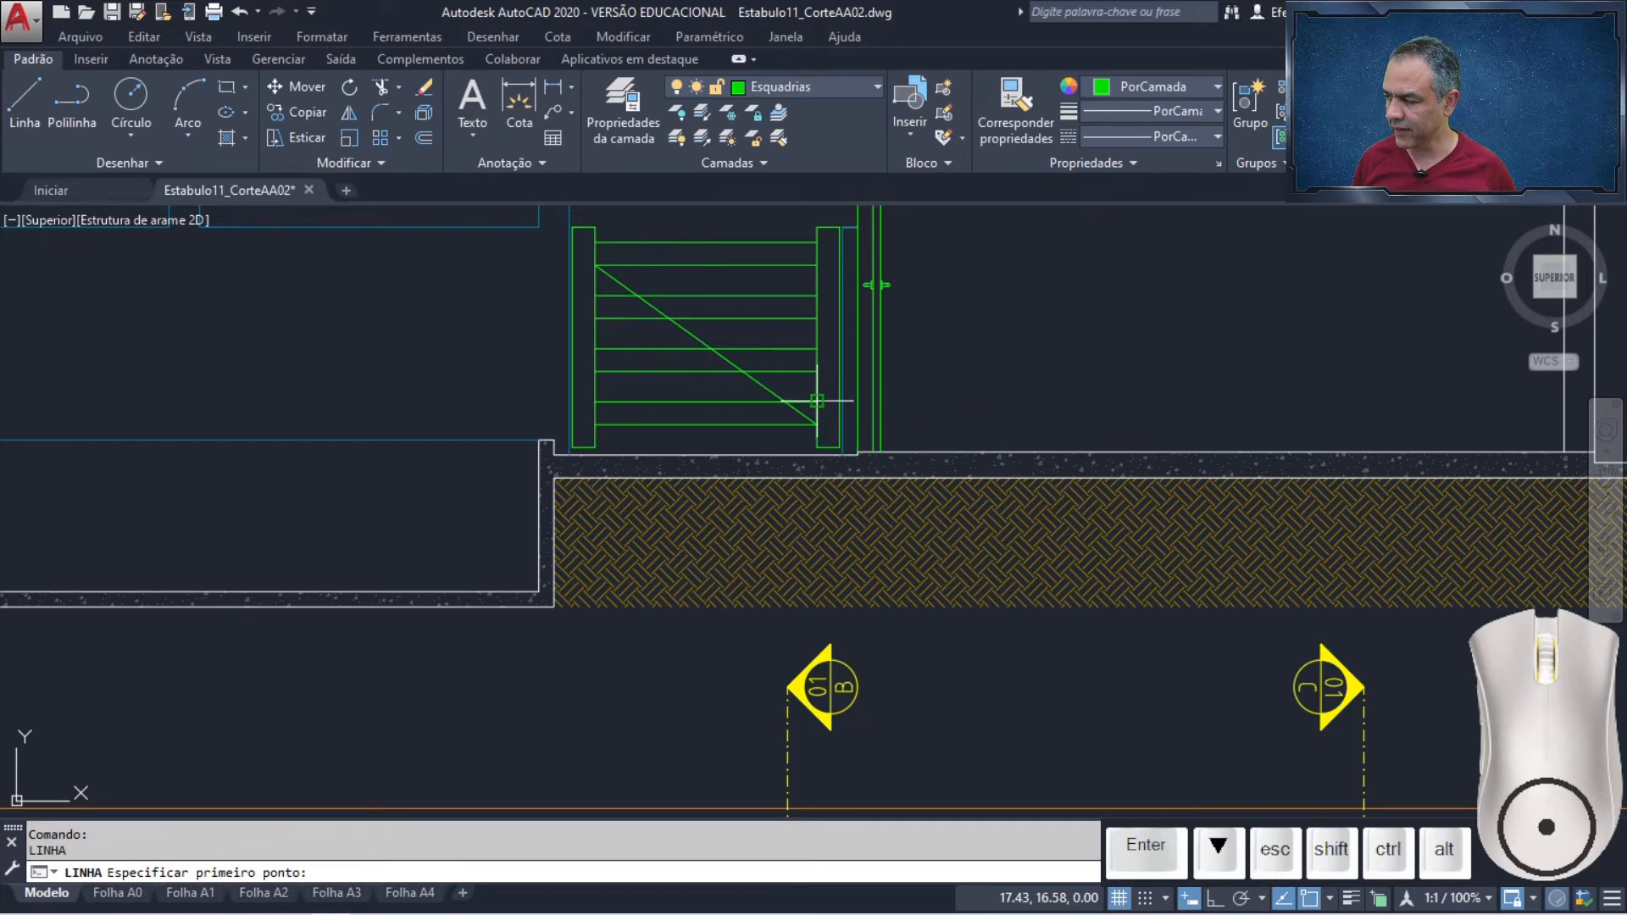
left_click(596, 242)
key("Return")
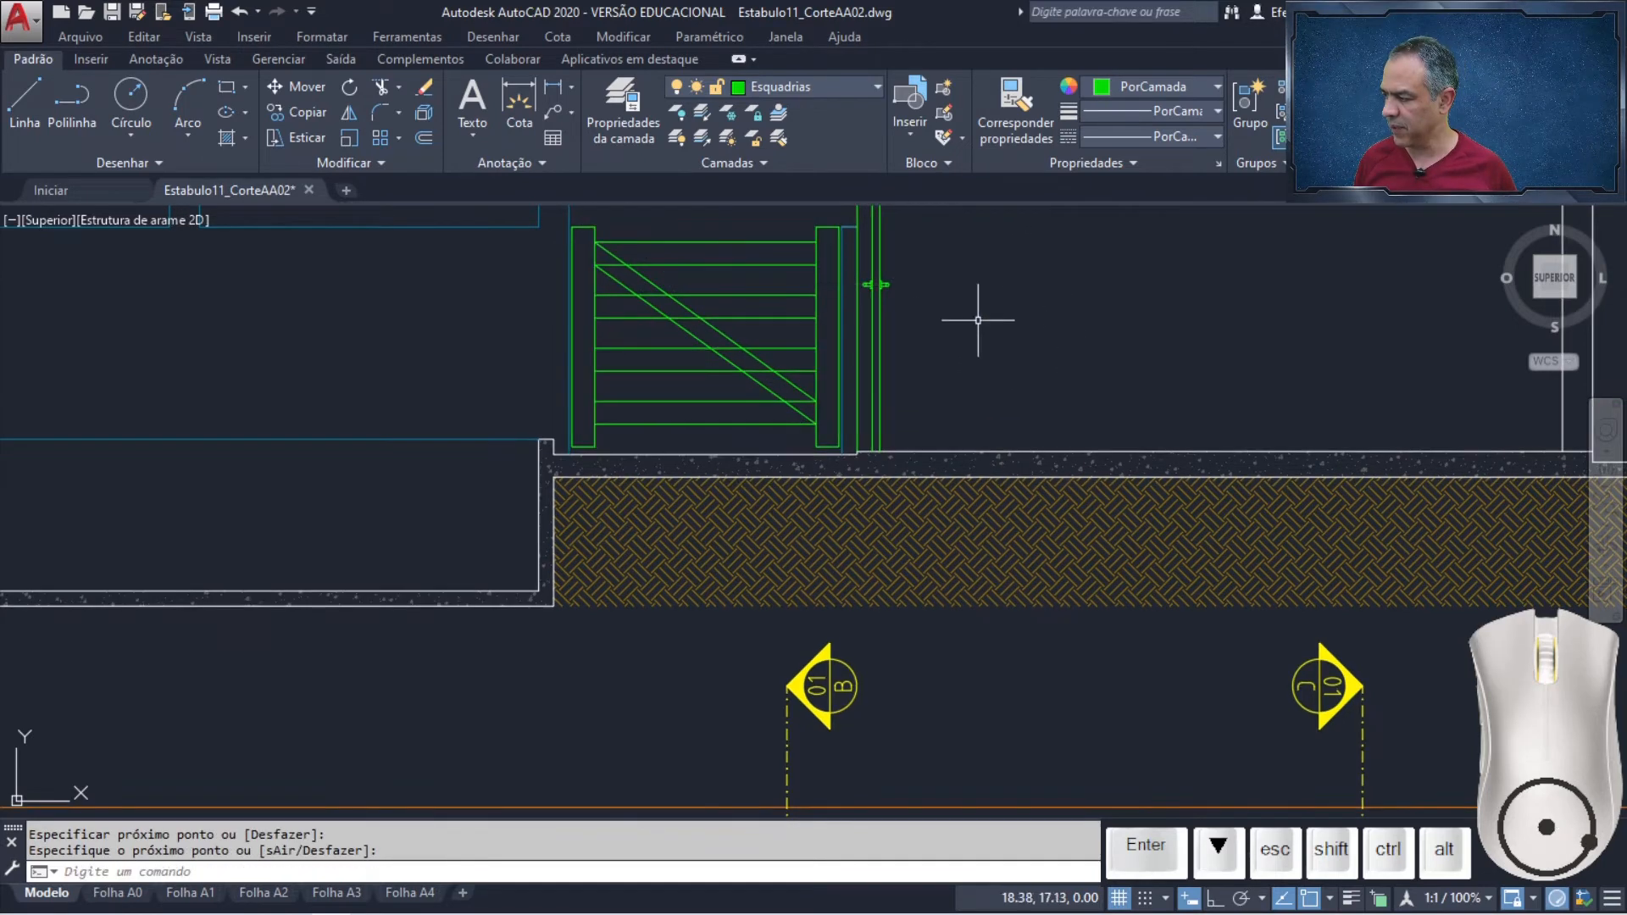
Trim the slat lines that cross between the gate's two diagonal brace lines
left_click(379, 88)
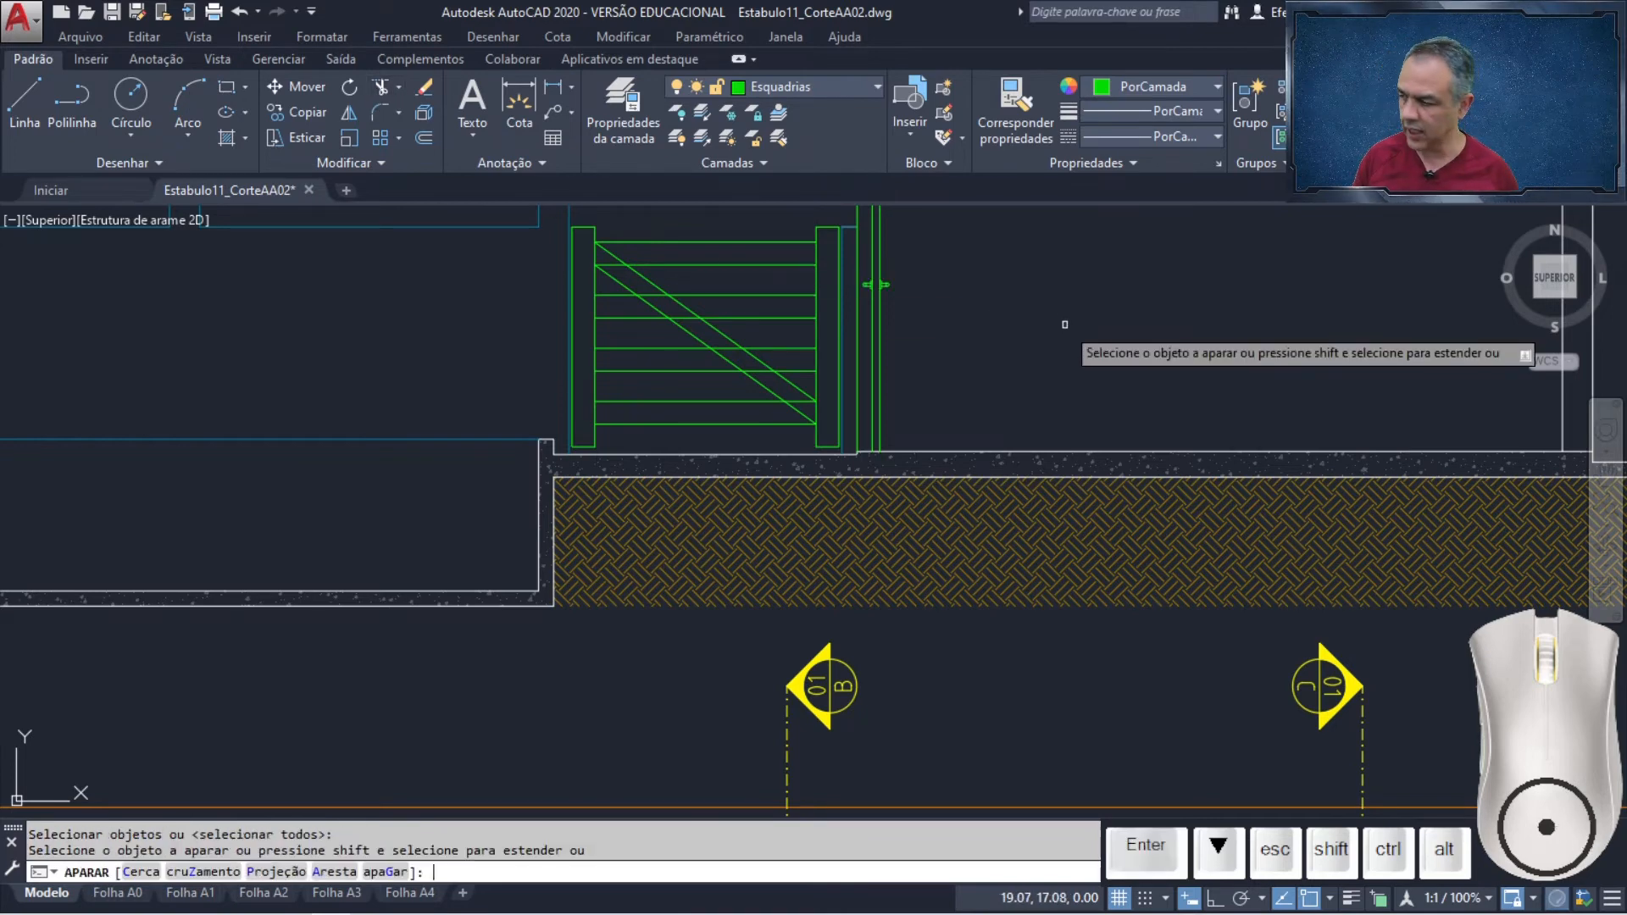
left_click(609, 262)
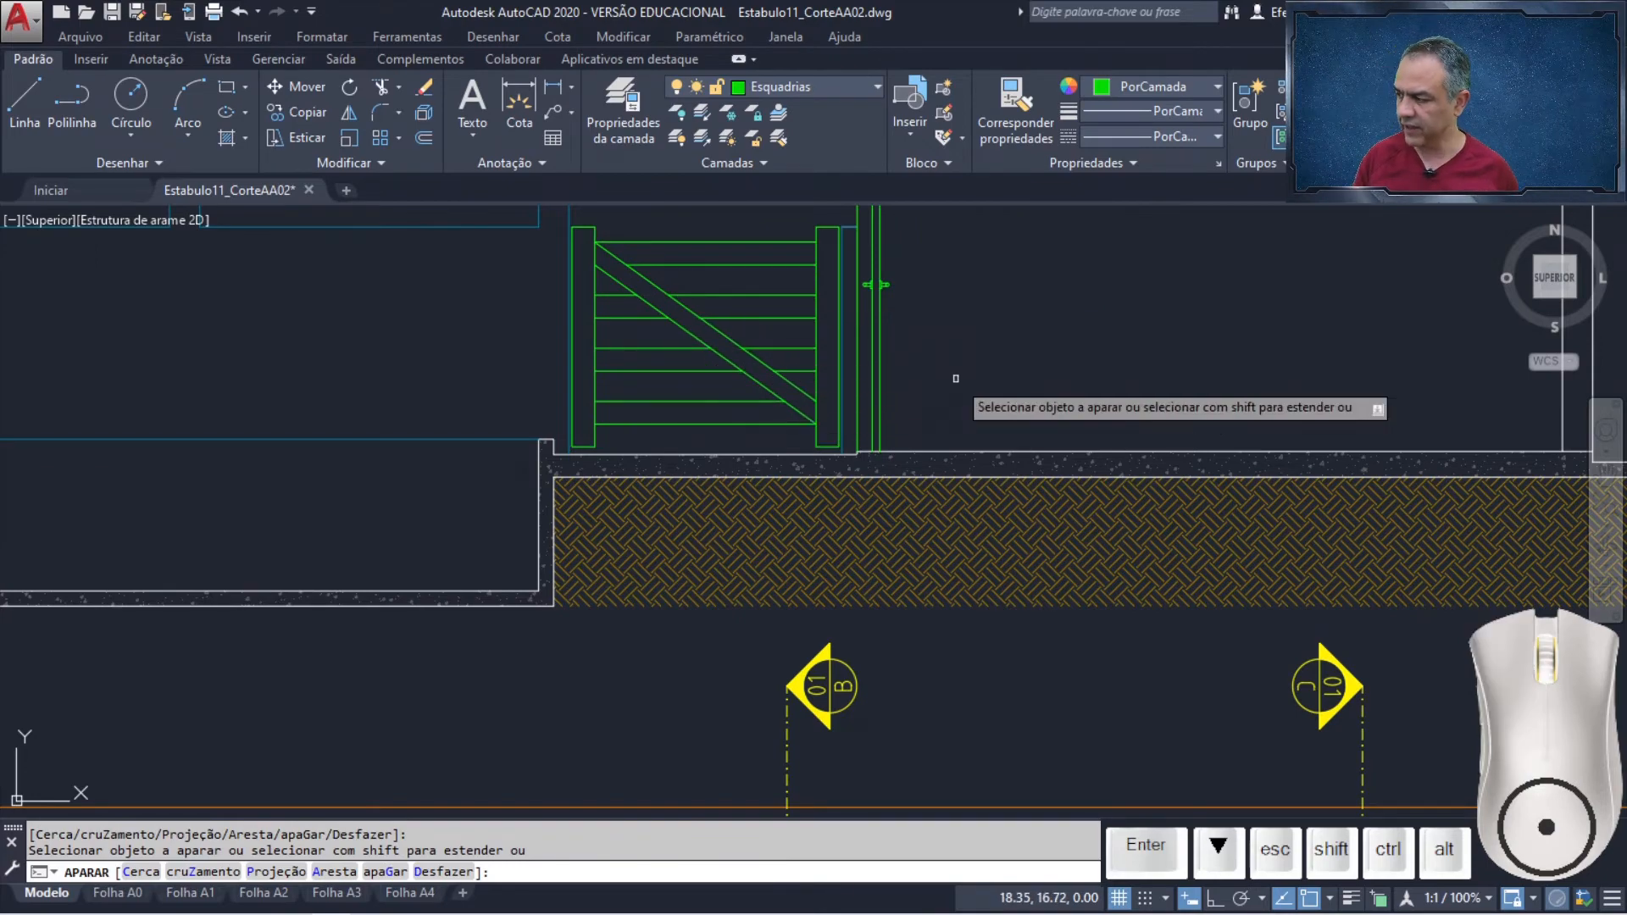
key("Return")
Draw a hinge centre line from midway between the top slat's corners on the right post, perpendicular to the green vertical edge beyond the gap
scroll(929, 287, "up", 6)
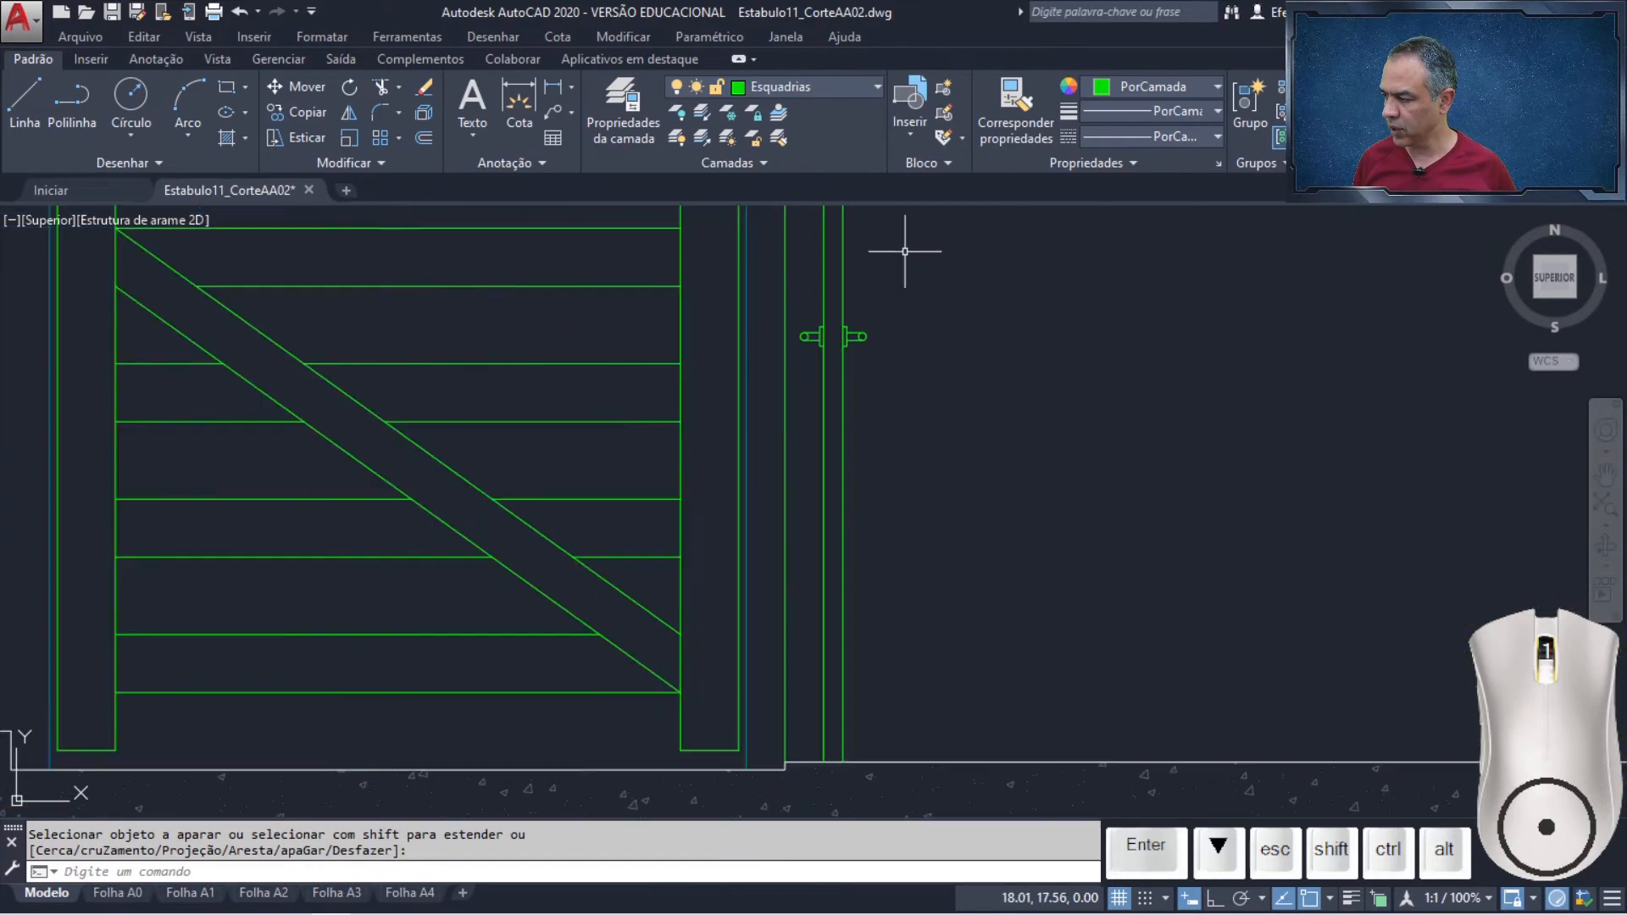
mouse_move(770, 262)
middle_mouse_down()
mouse_move(723, 308)
mouse_move(795, 460)
middle_mouse_up()
scroll(795, 460, "up", 2)
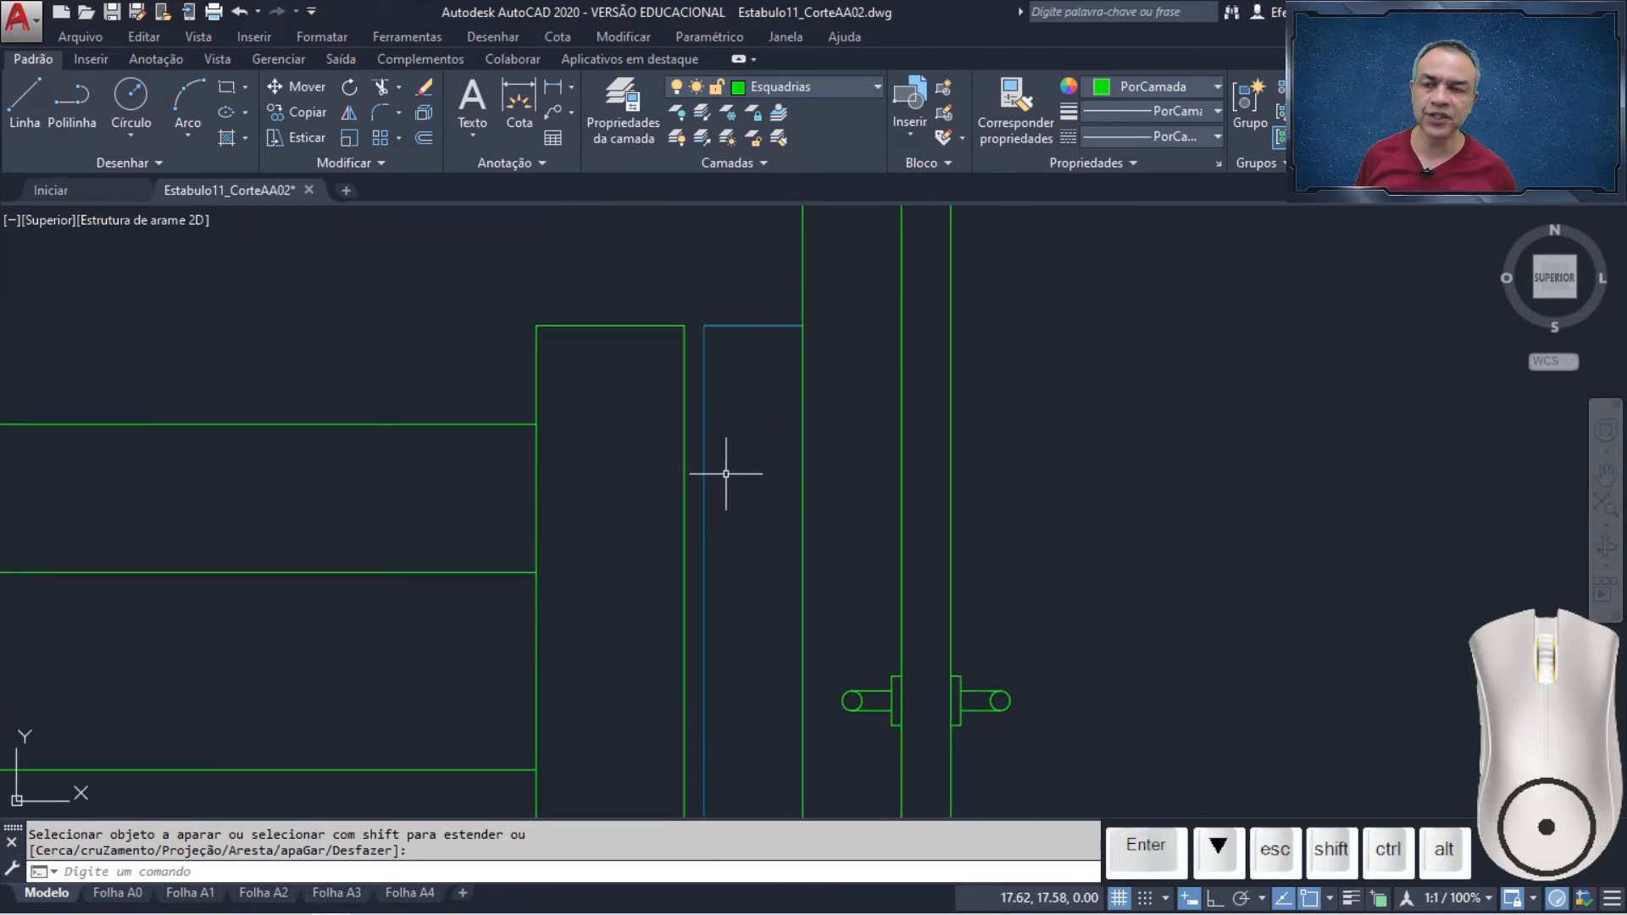
left_click(27, 108)
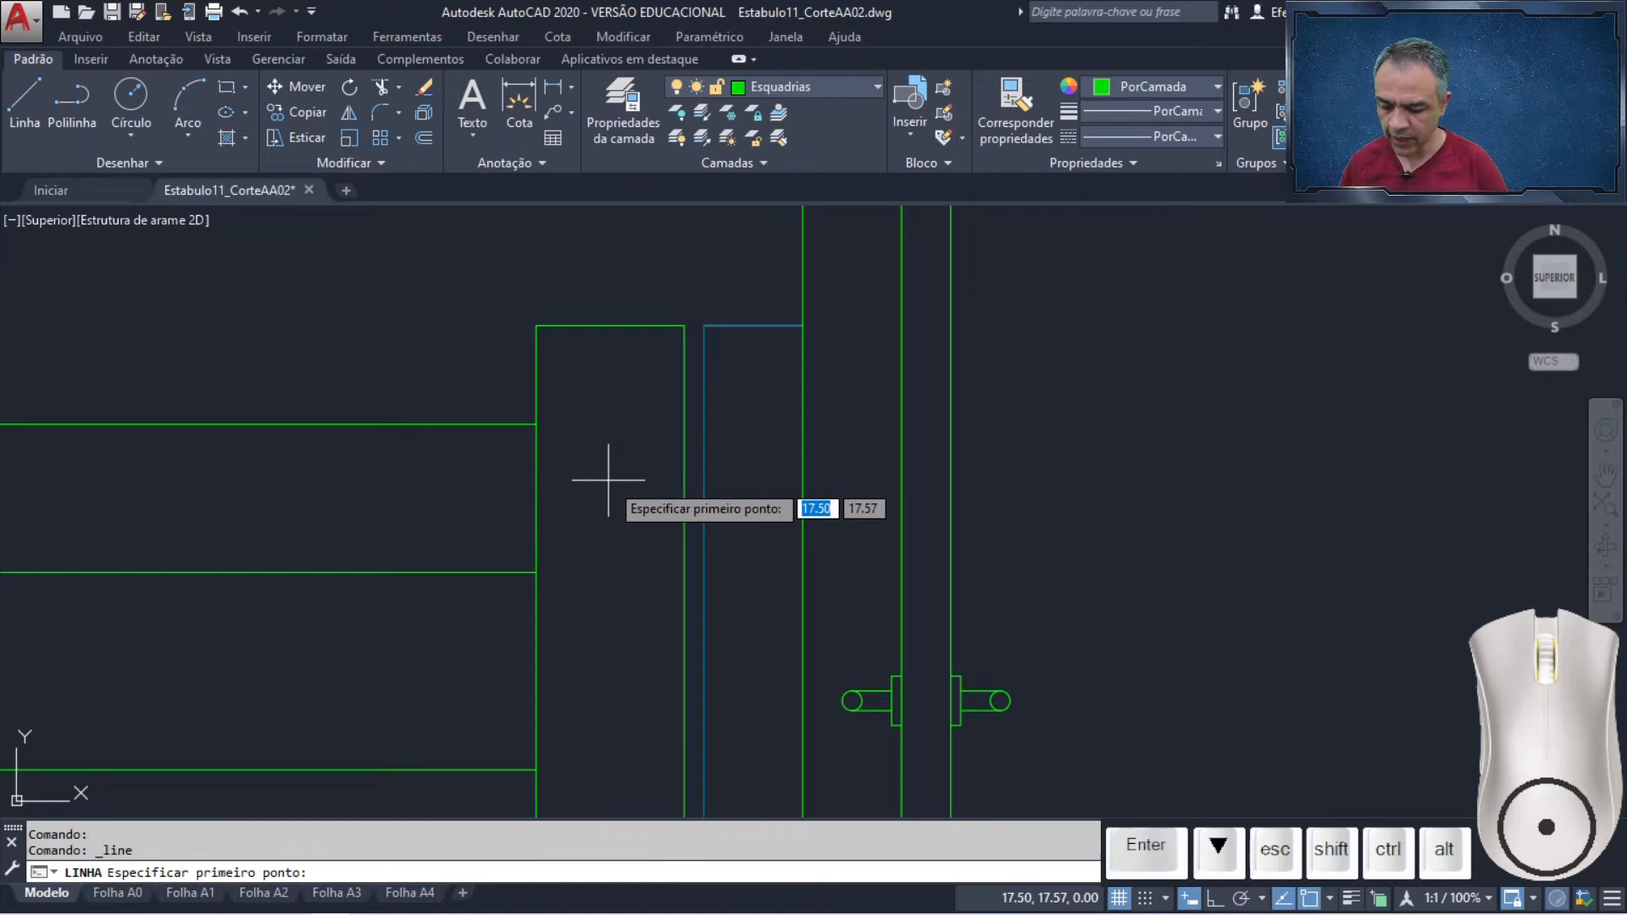
key("Return")
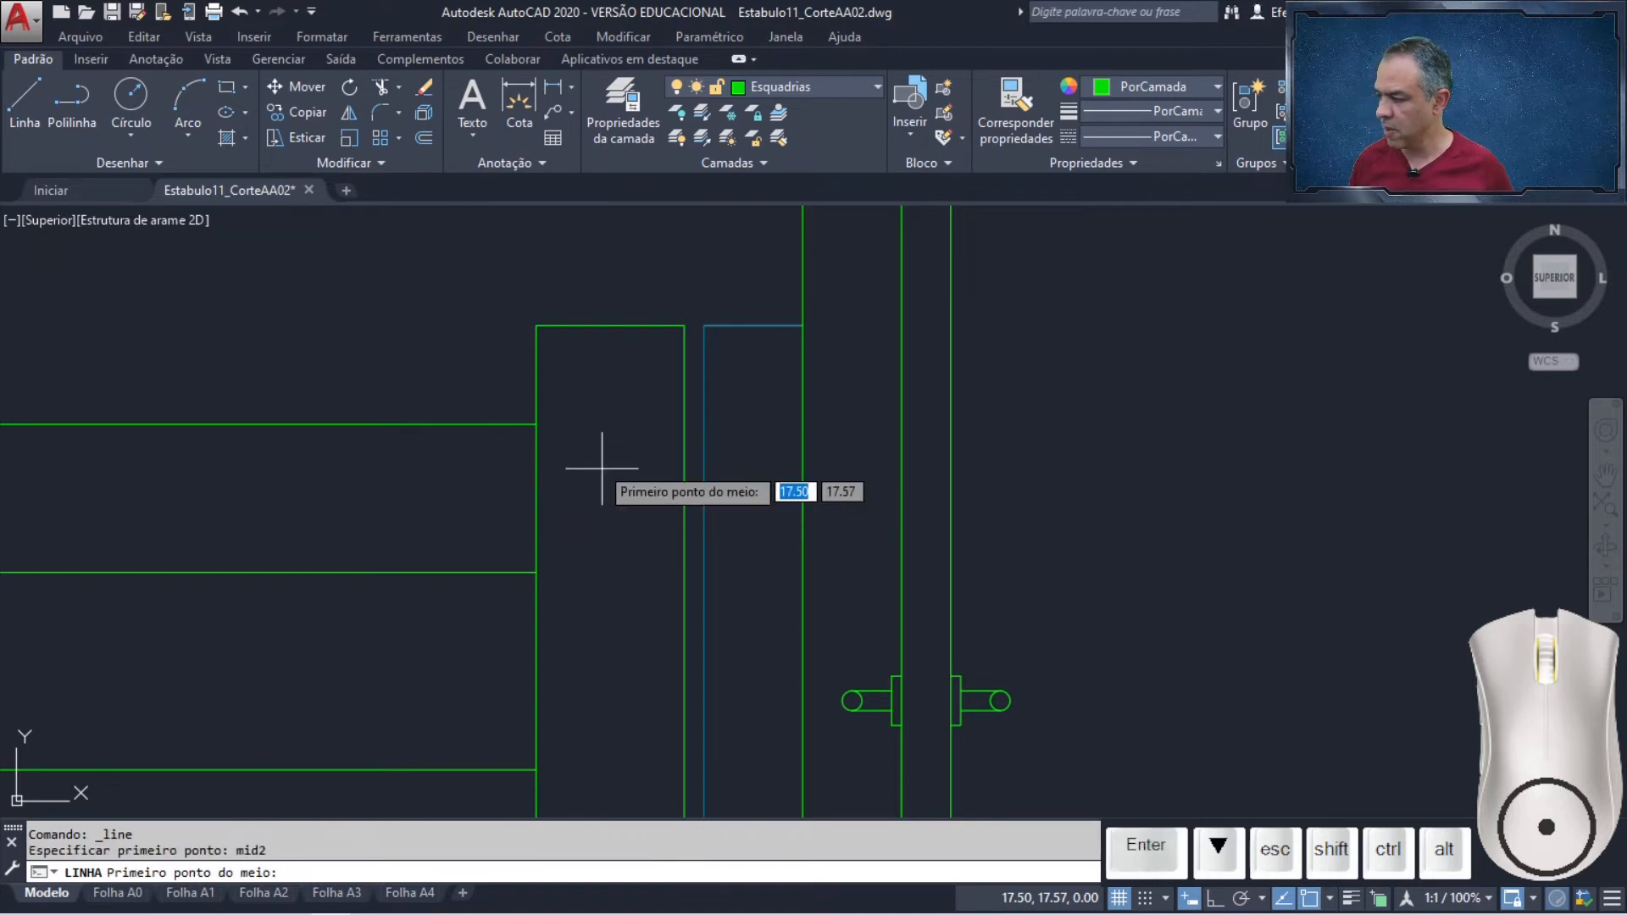
left_click(535, 423)
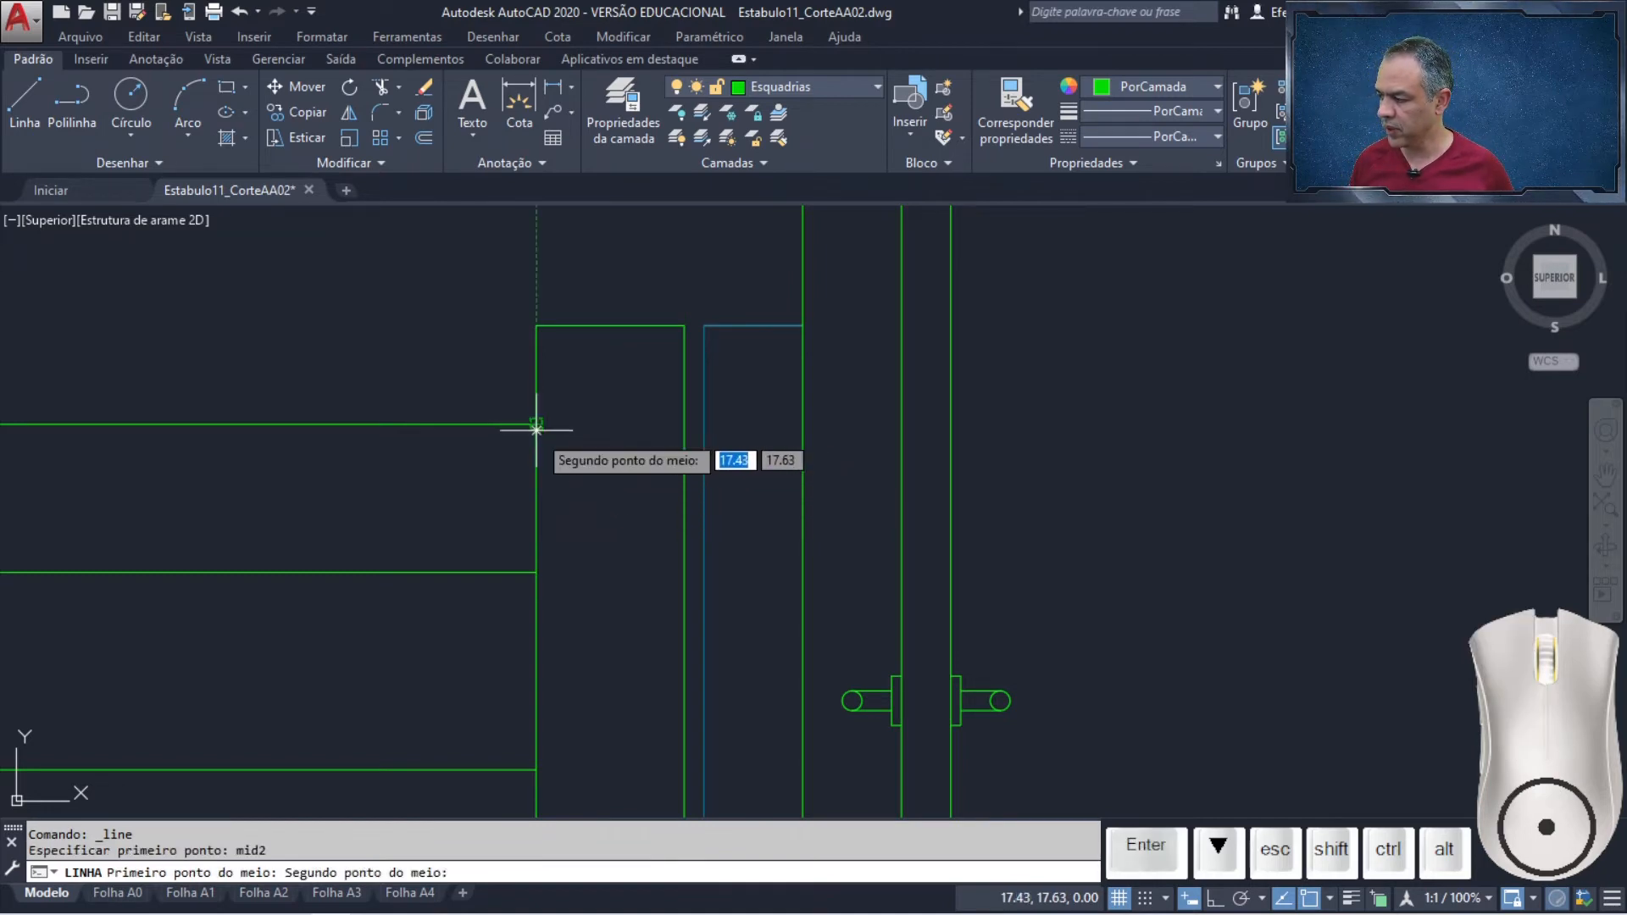
left_click(535, 572)
right_click(755, 484, "ctrl")
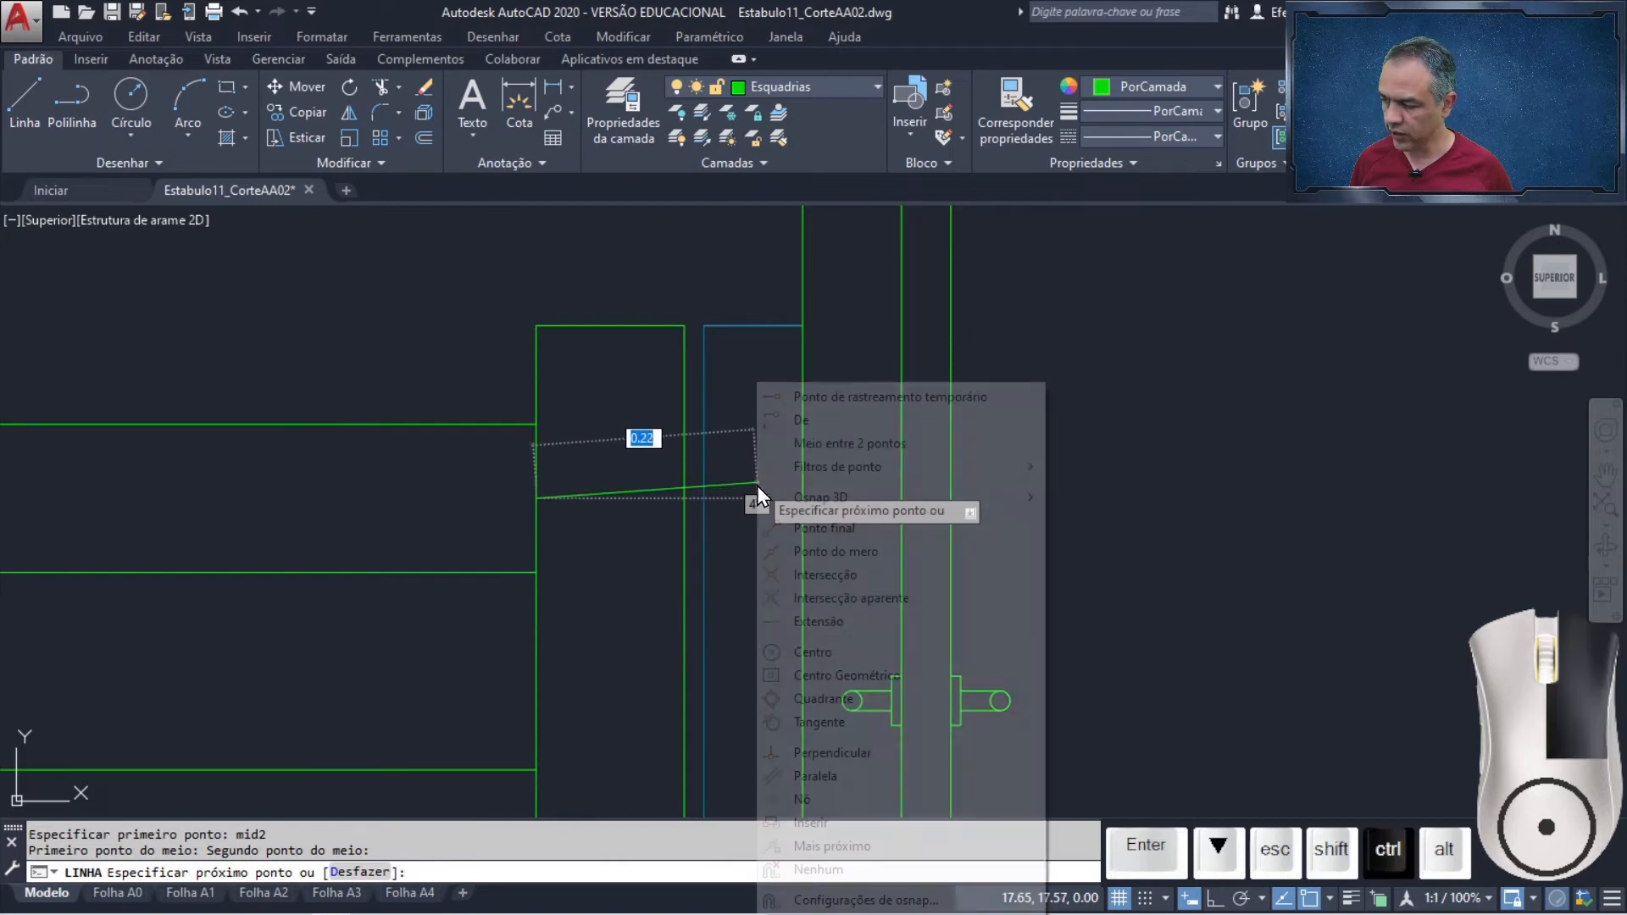
left_click(843, 756)
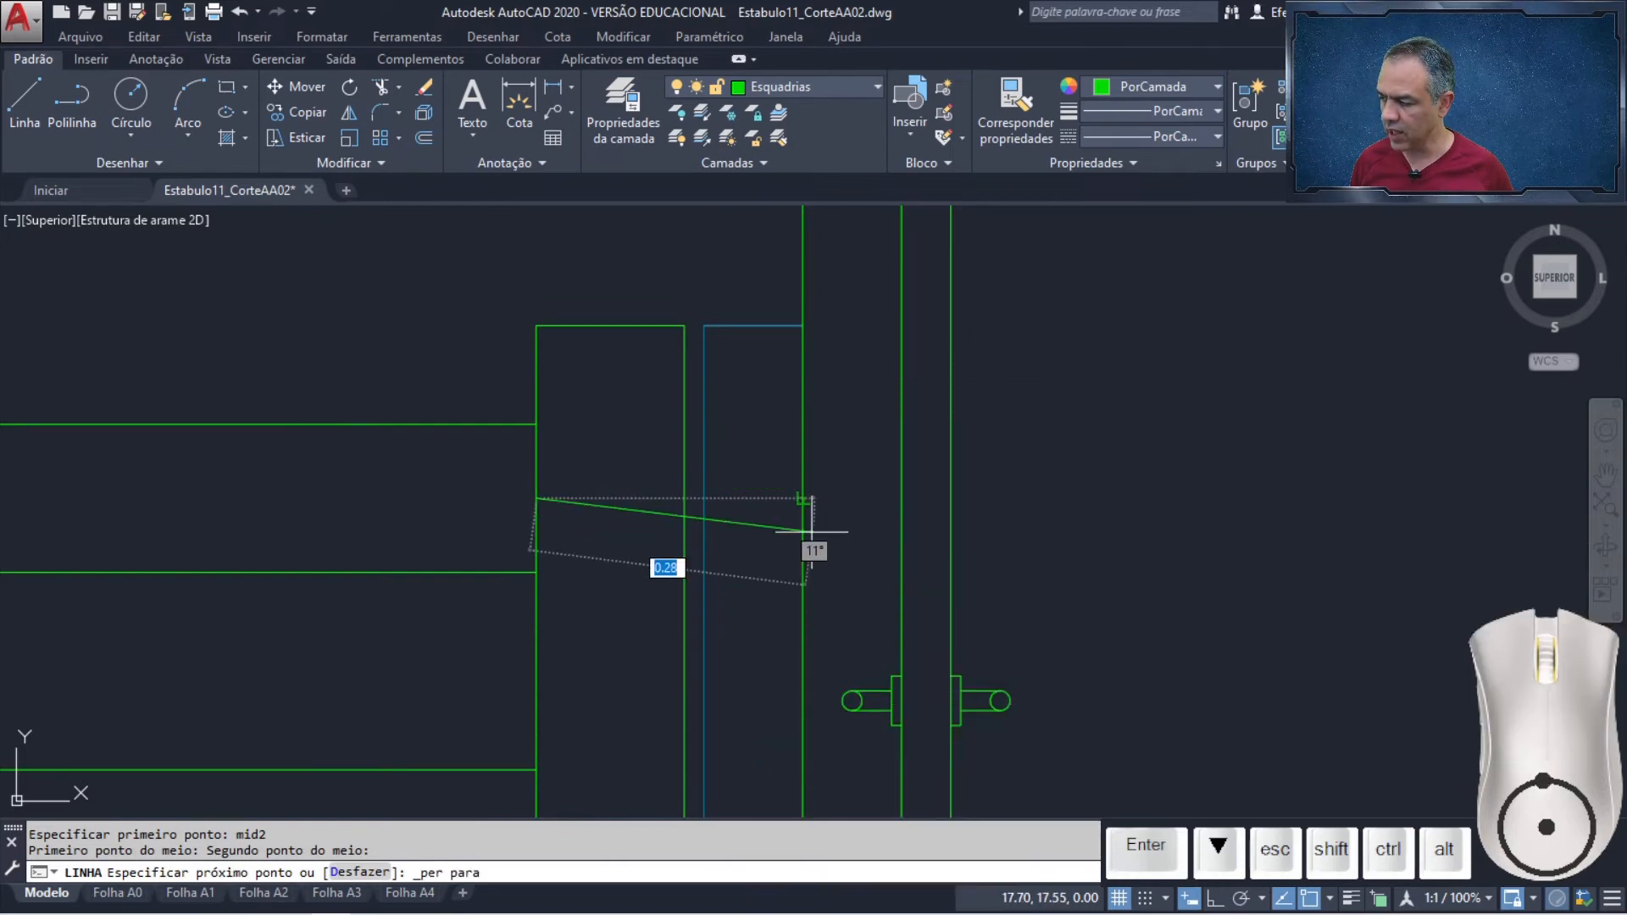
left_click(803, 494)
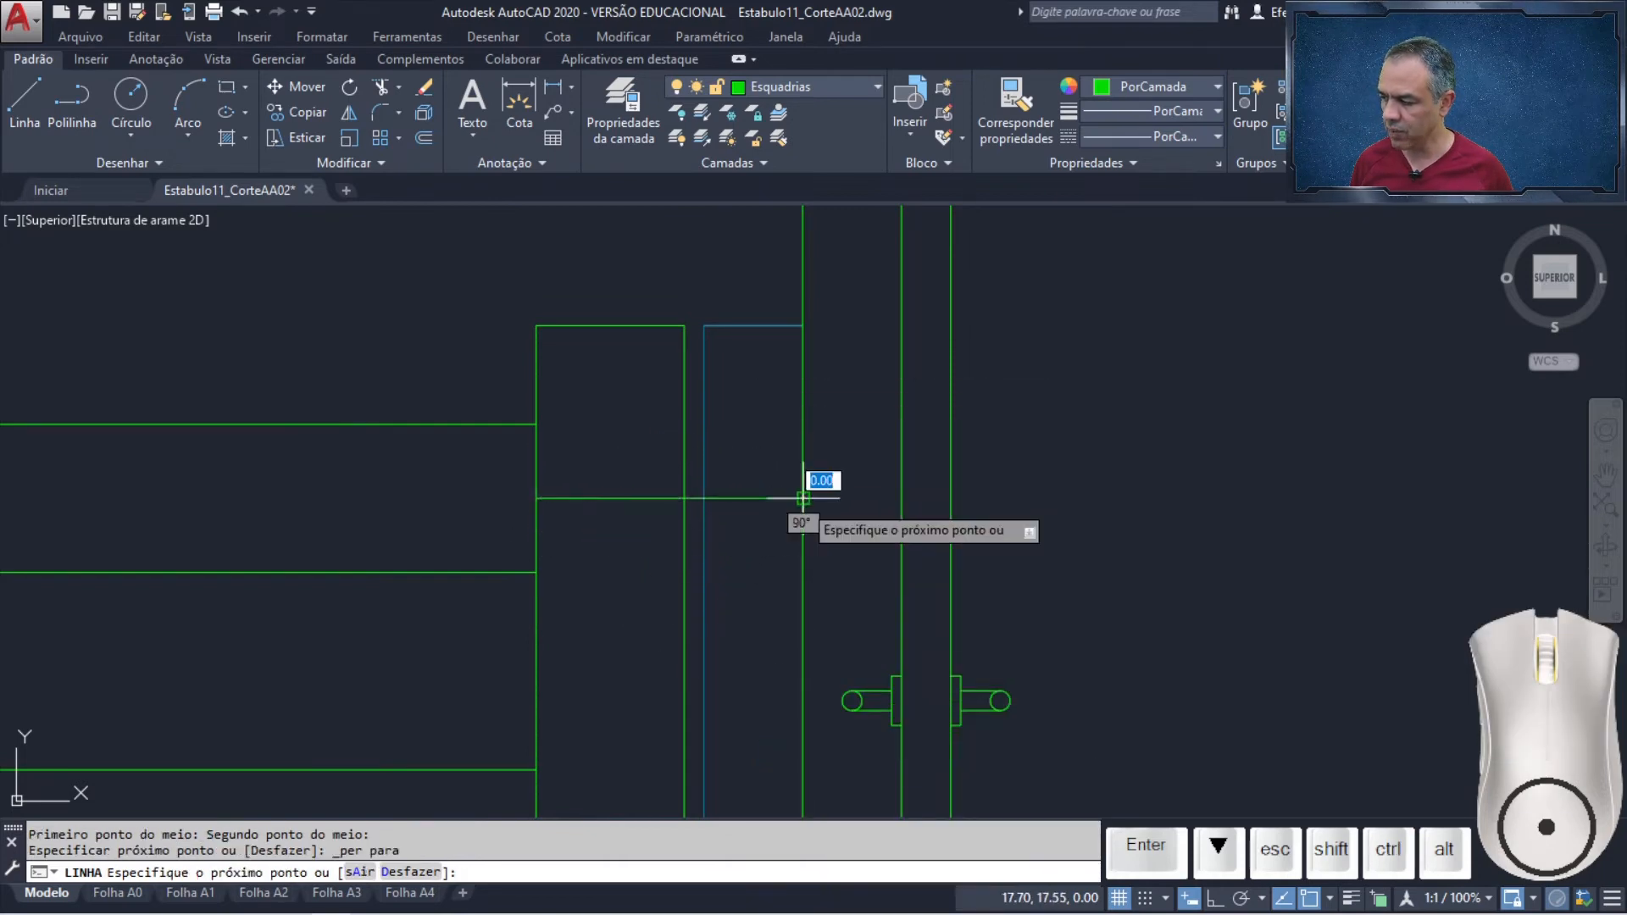
key("Return")
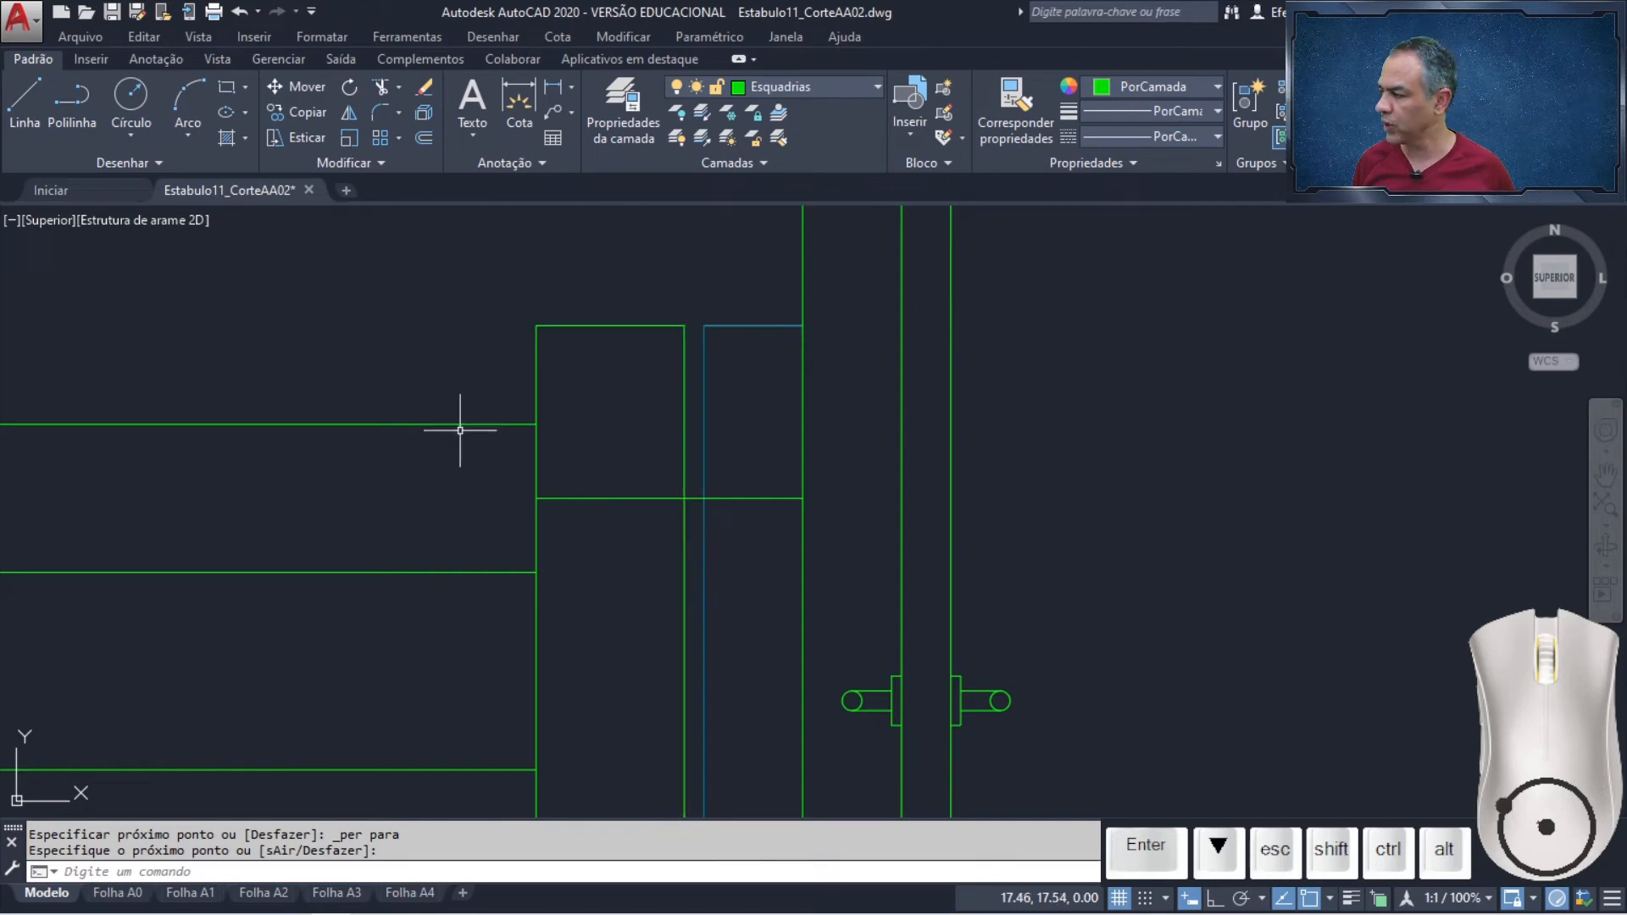
Offset the hinge centre line by 0.05 above and below
left_click(424, 137)
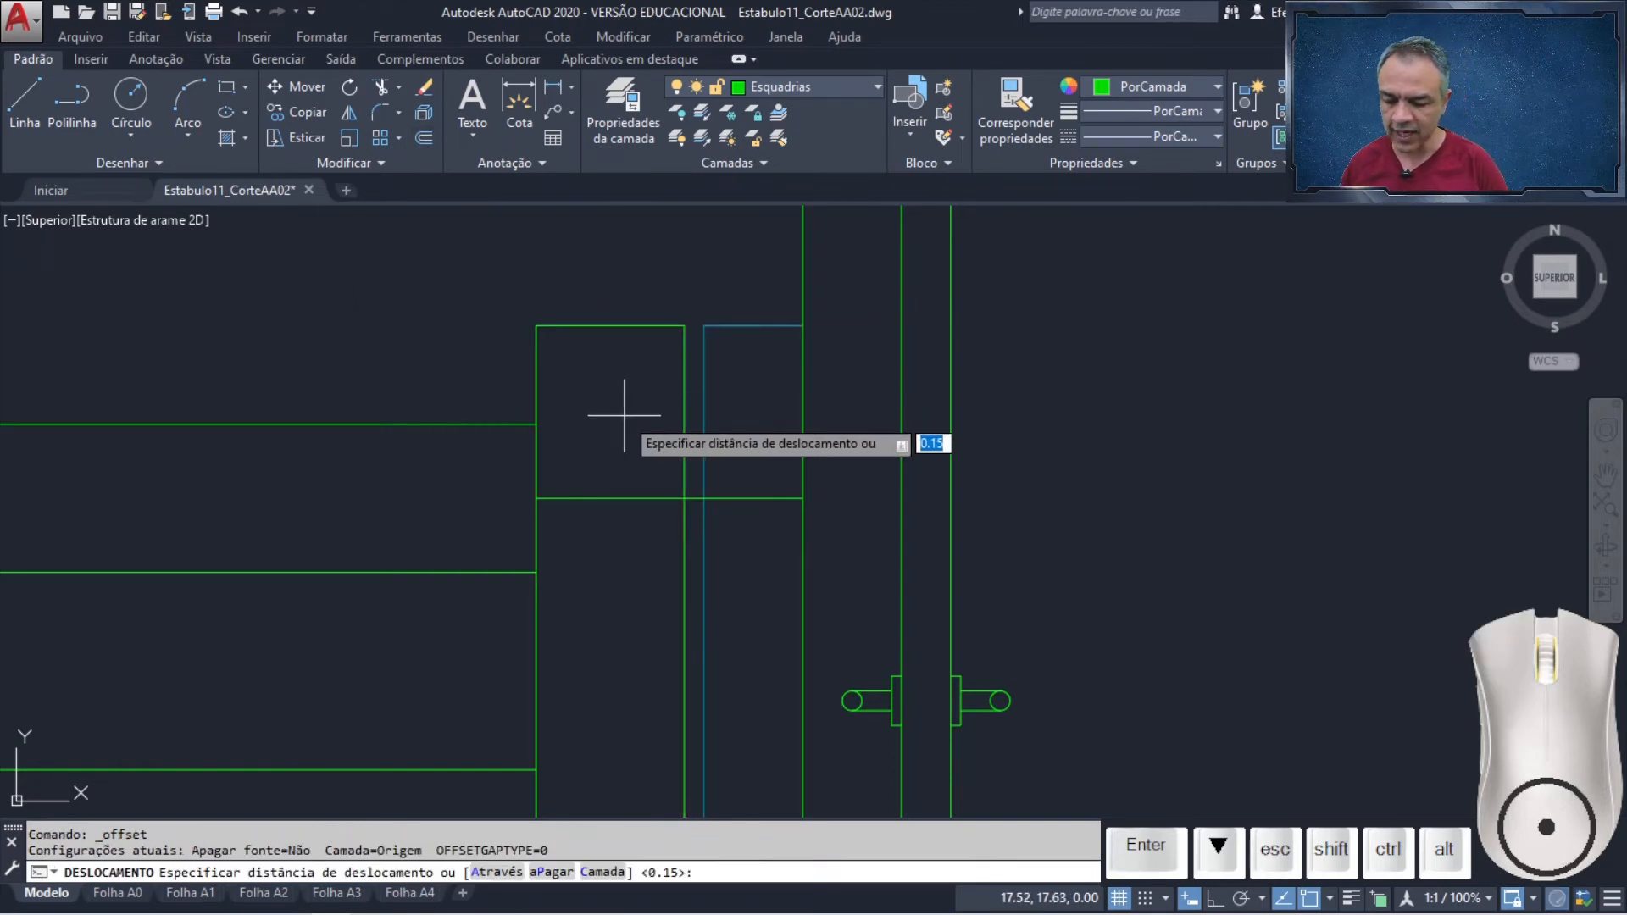
key("Return")
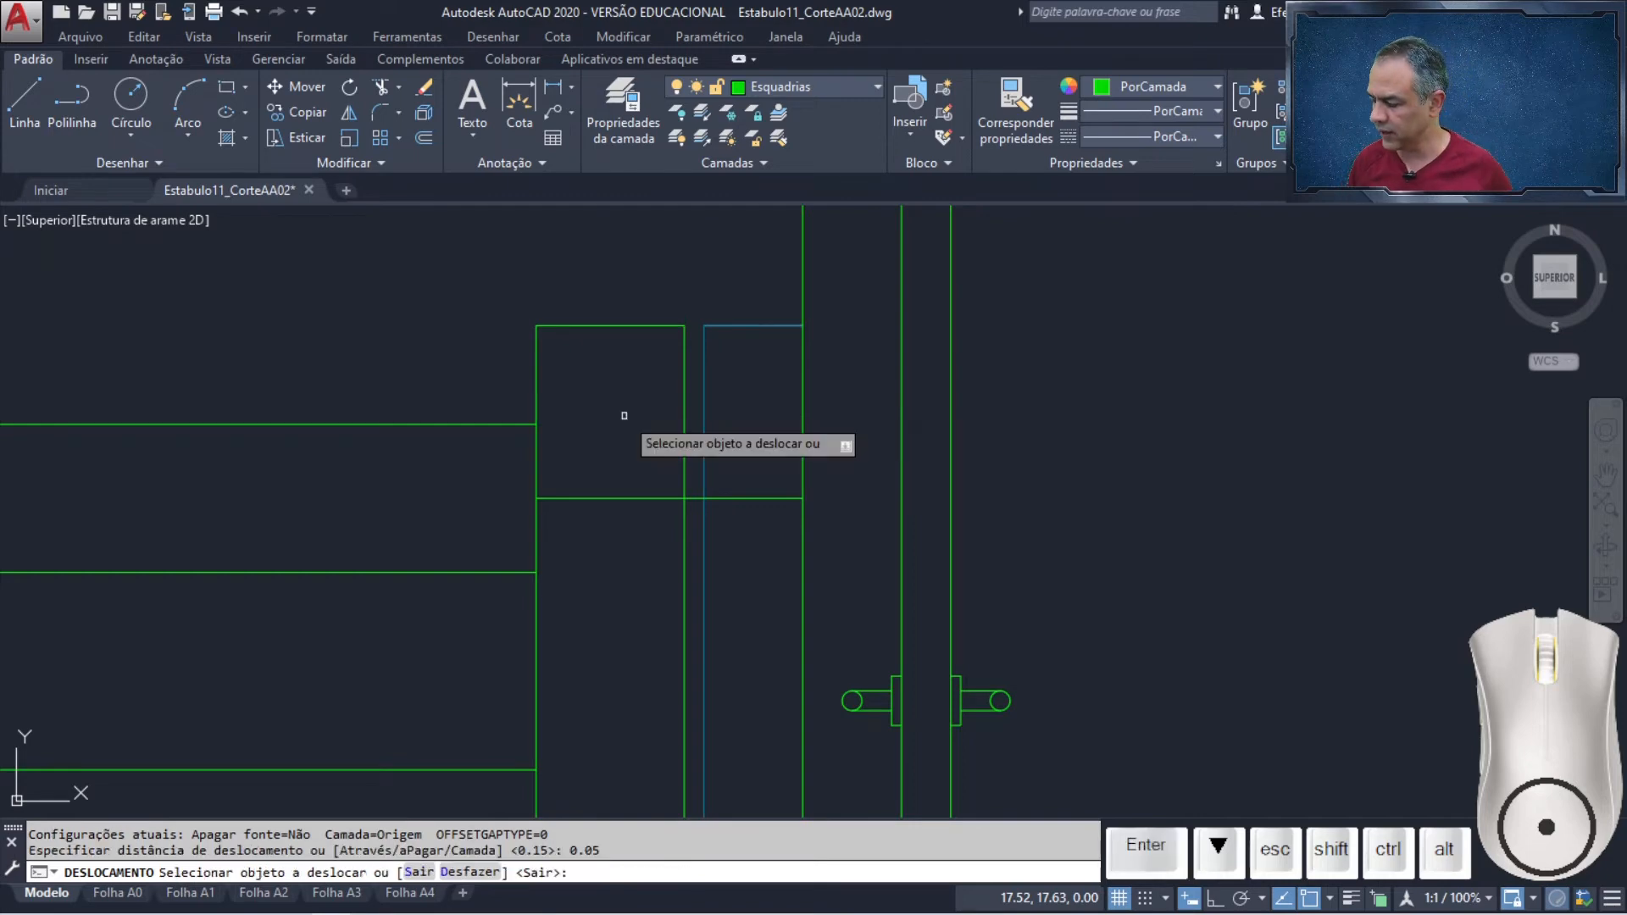
left_click(608, 496)
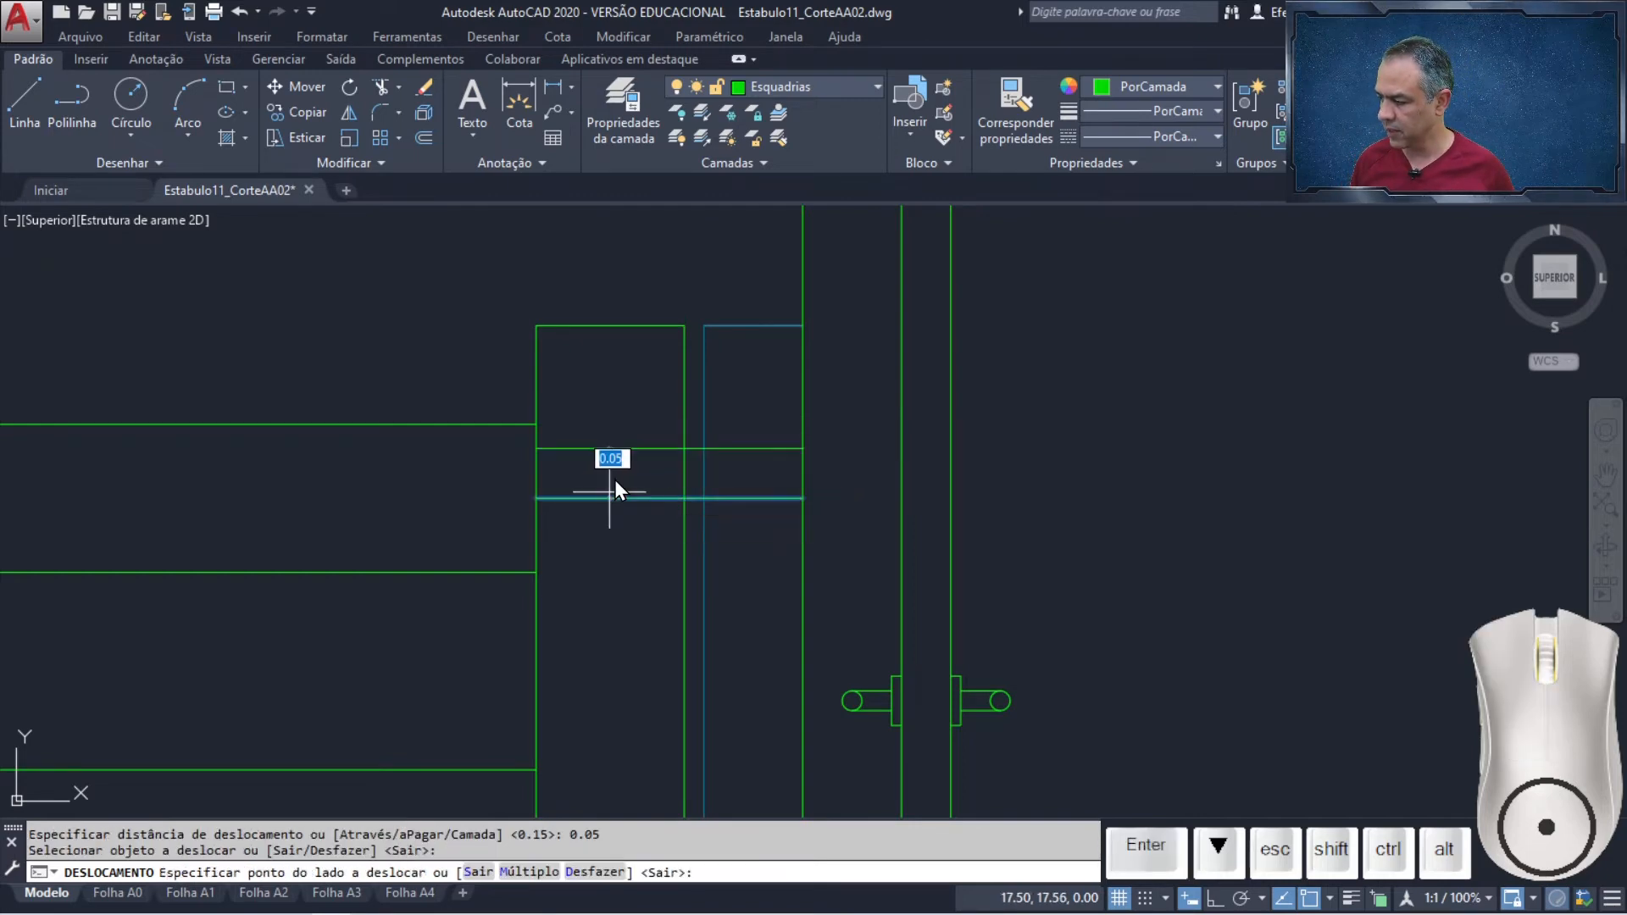
left_click(610, 461)
left_click(611, 498)
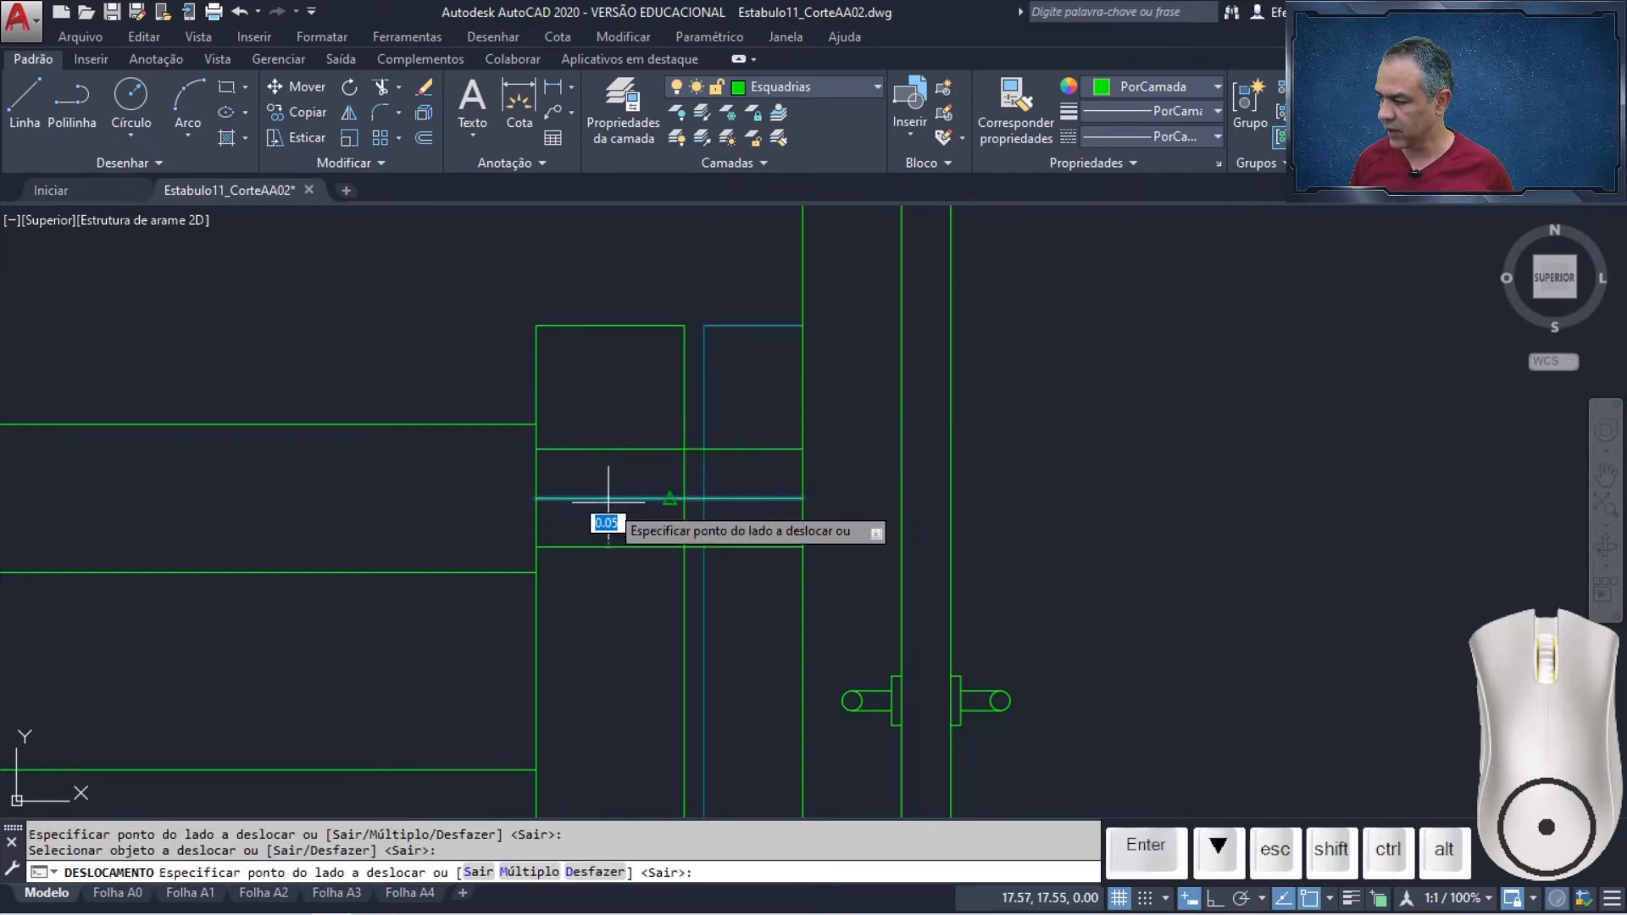
left_click(600, 569)
key("Return")
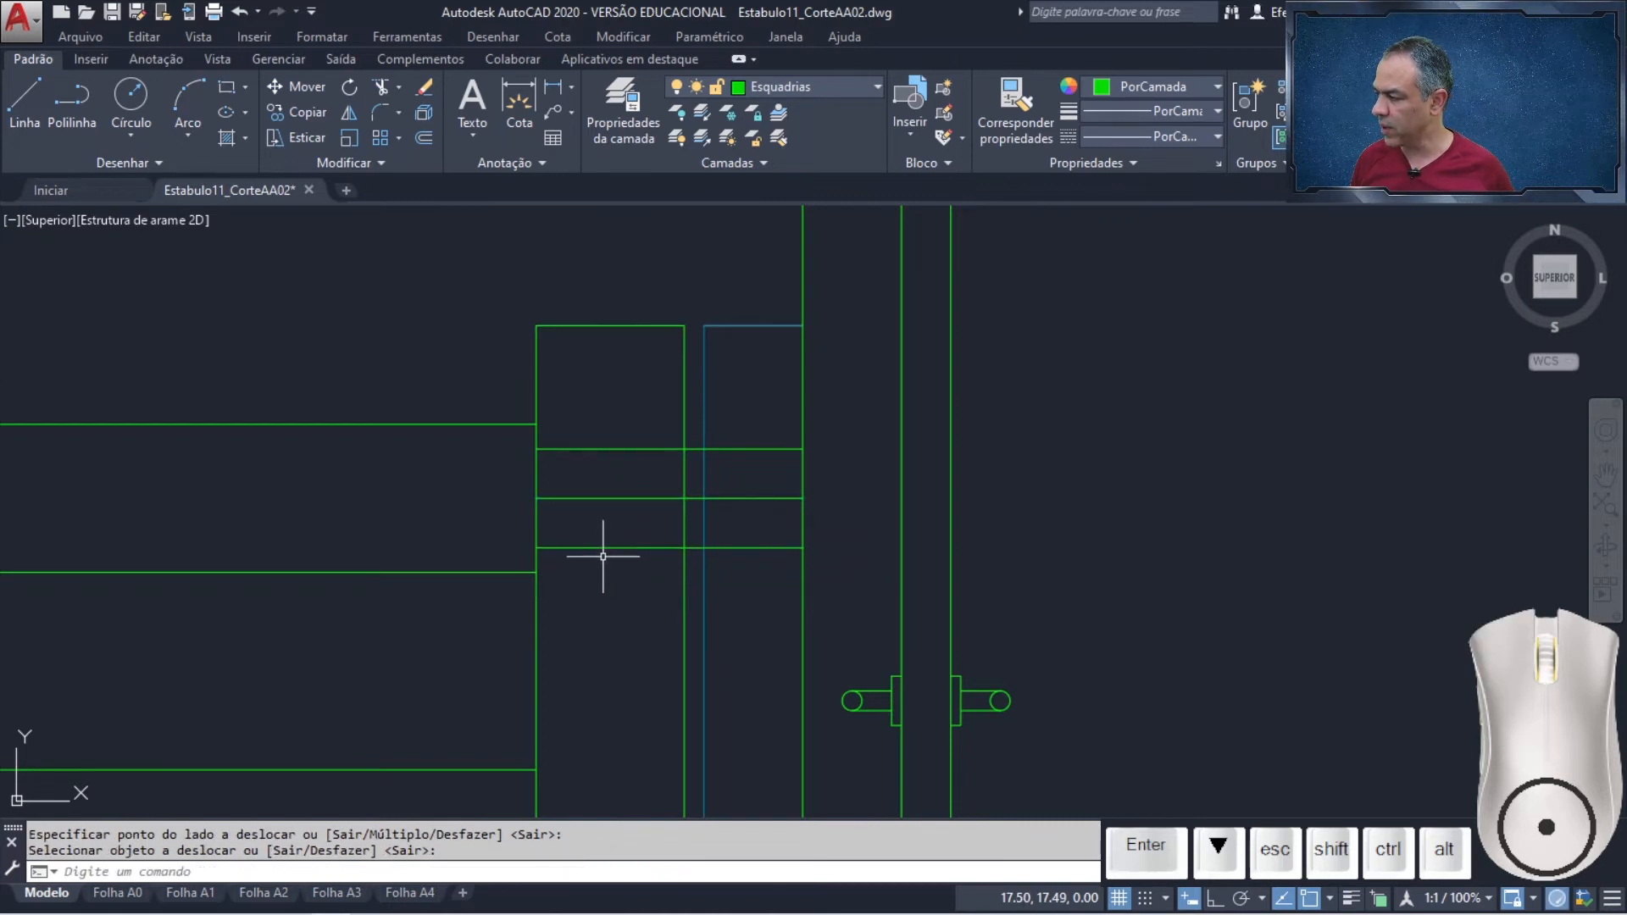
Offset the right post's inner edge and the vertical edge at the hinge's far end by 0.02 toward the hinge
key("Return")
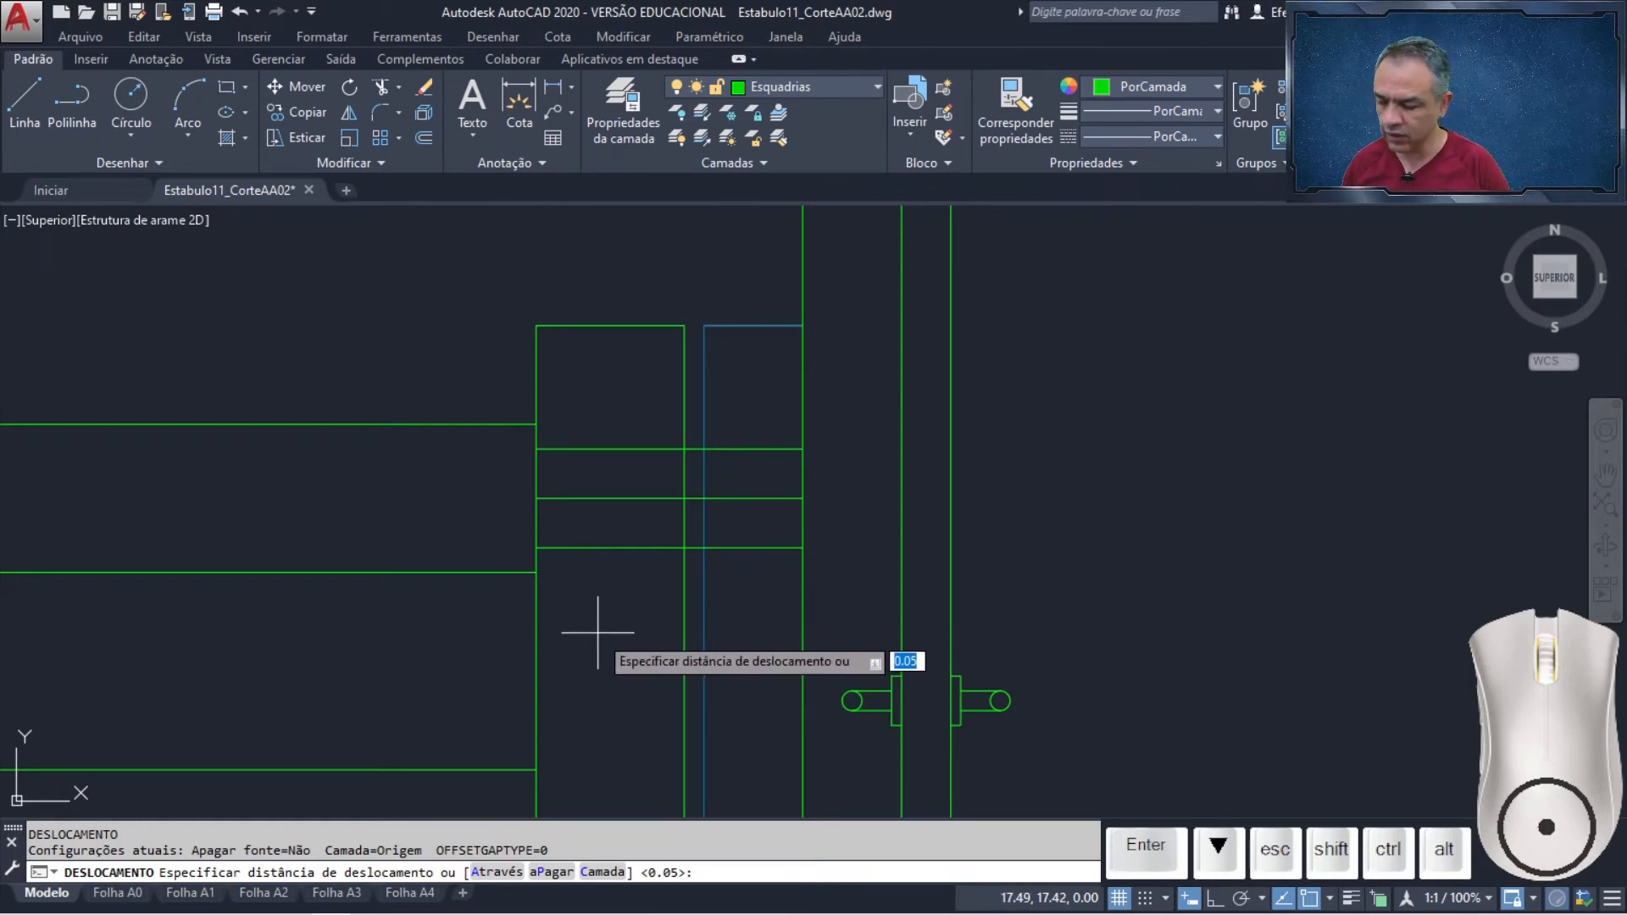
key("Return")
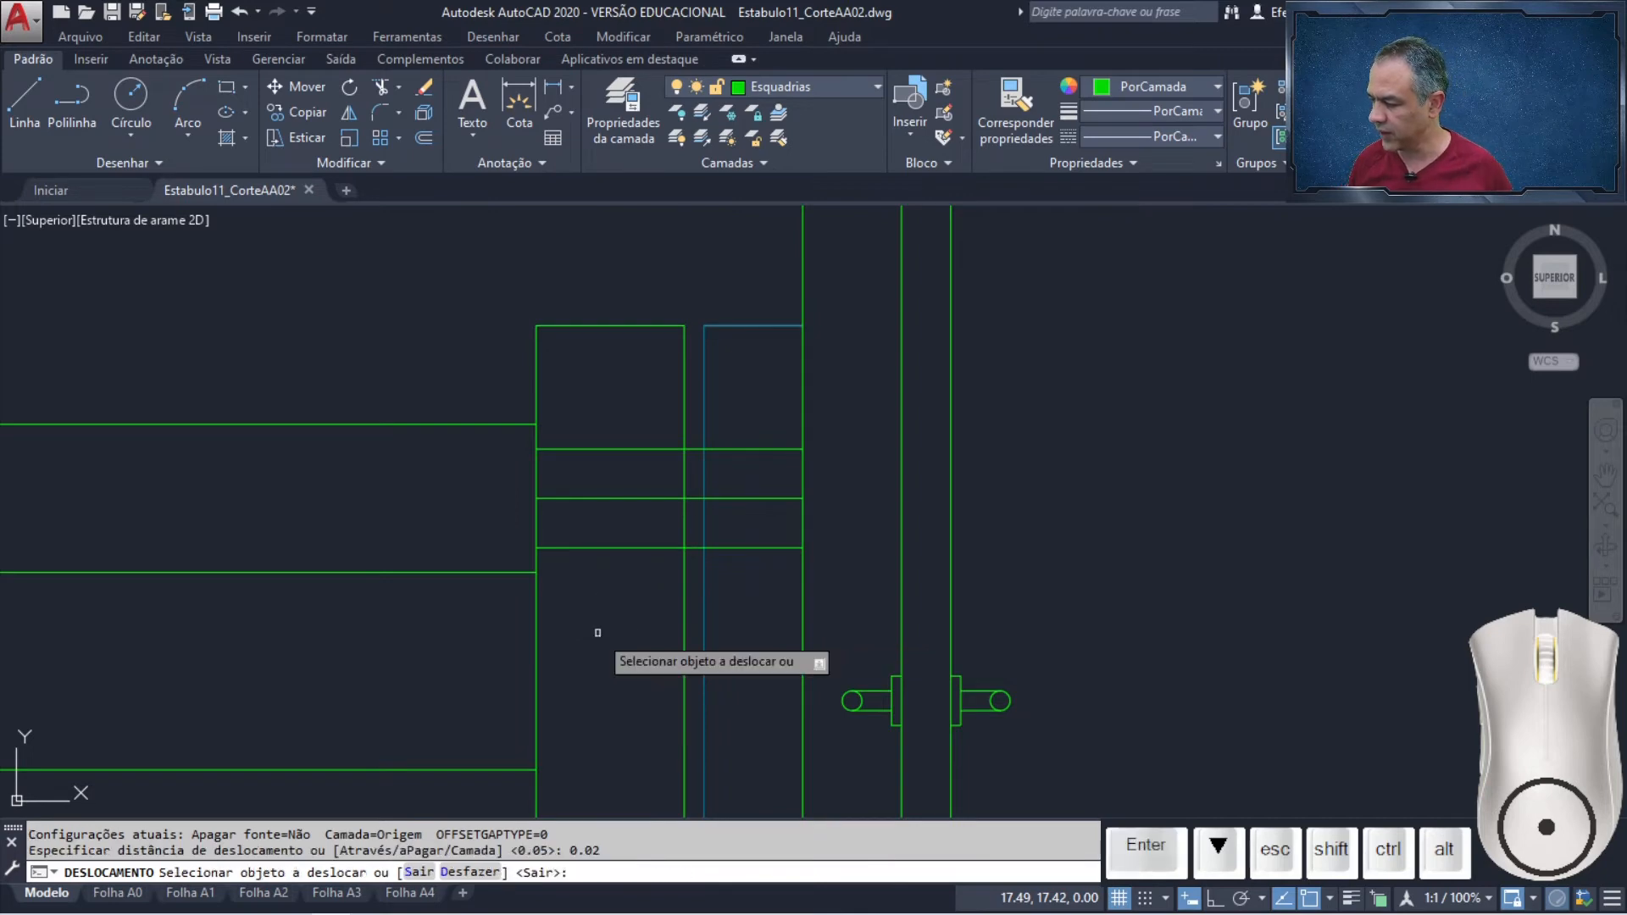
left_click(539, 637)
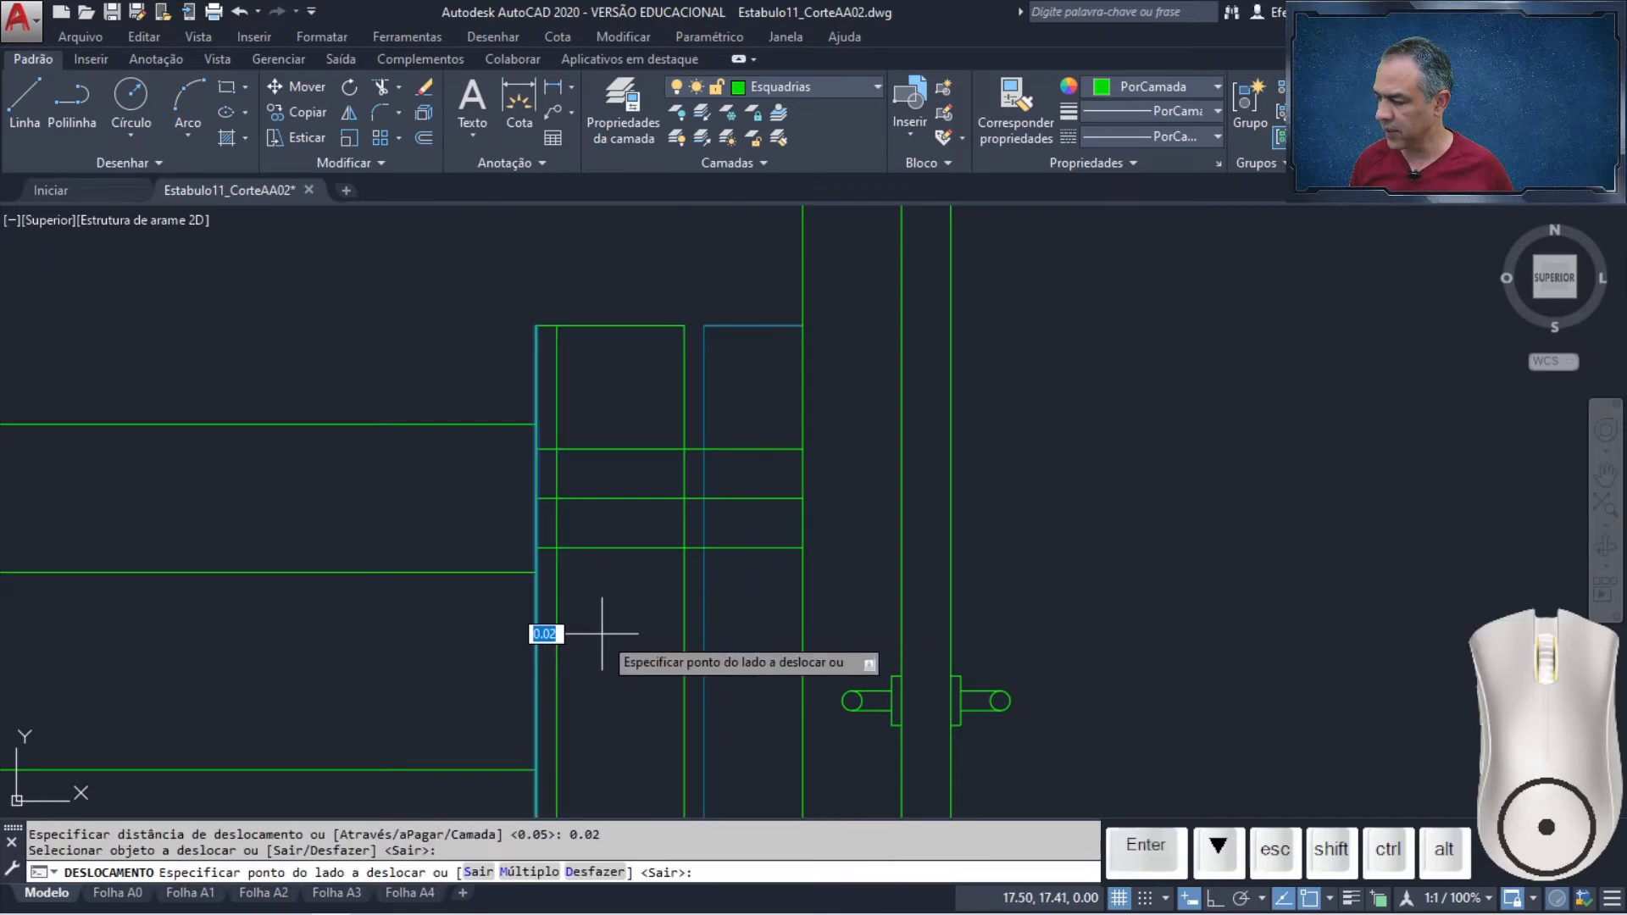
left_click(549, 637)
left_click(801, 644)
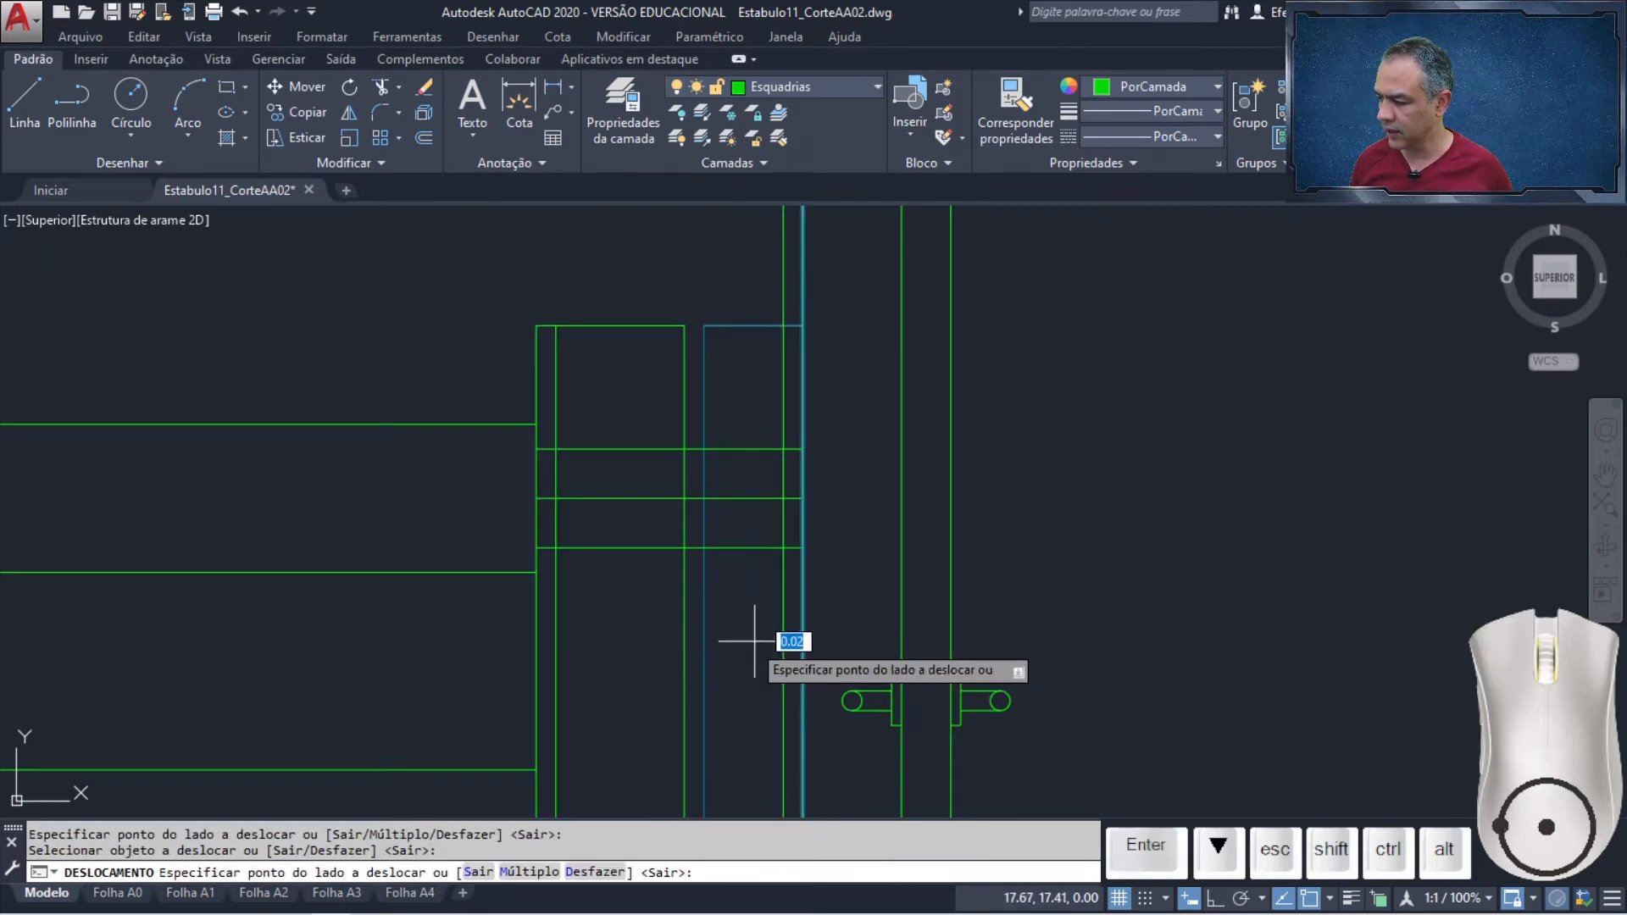
left_click(749, 640)
key("Return")
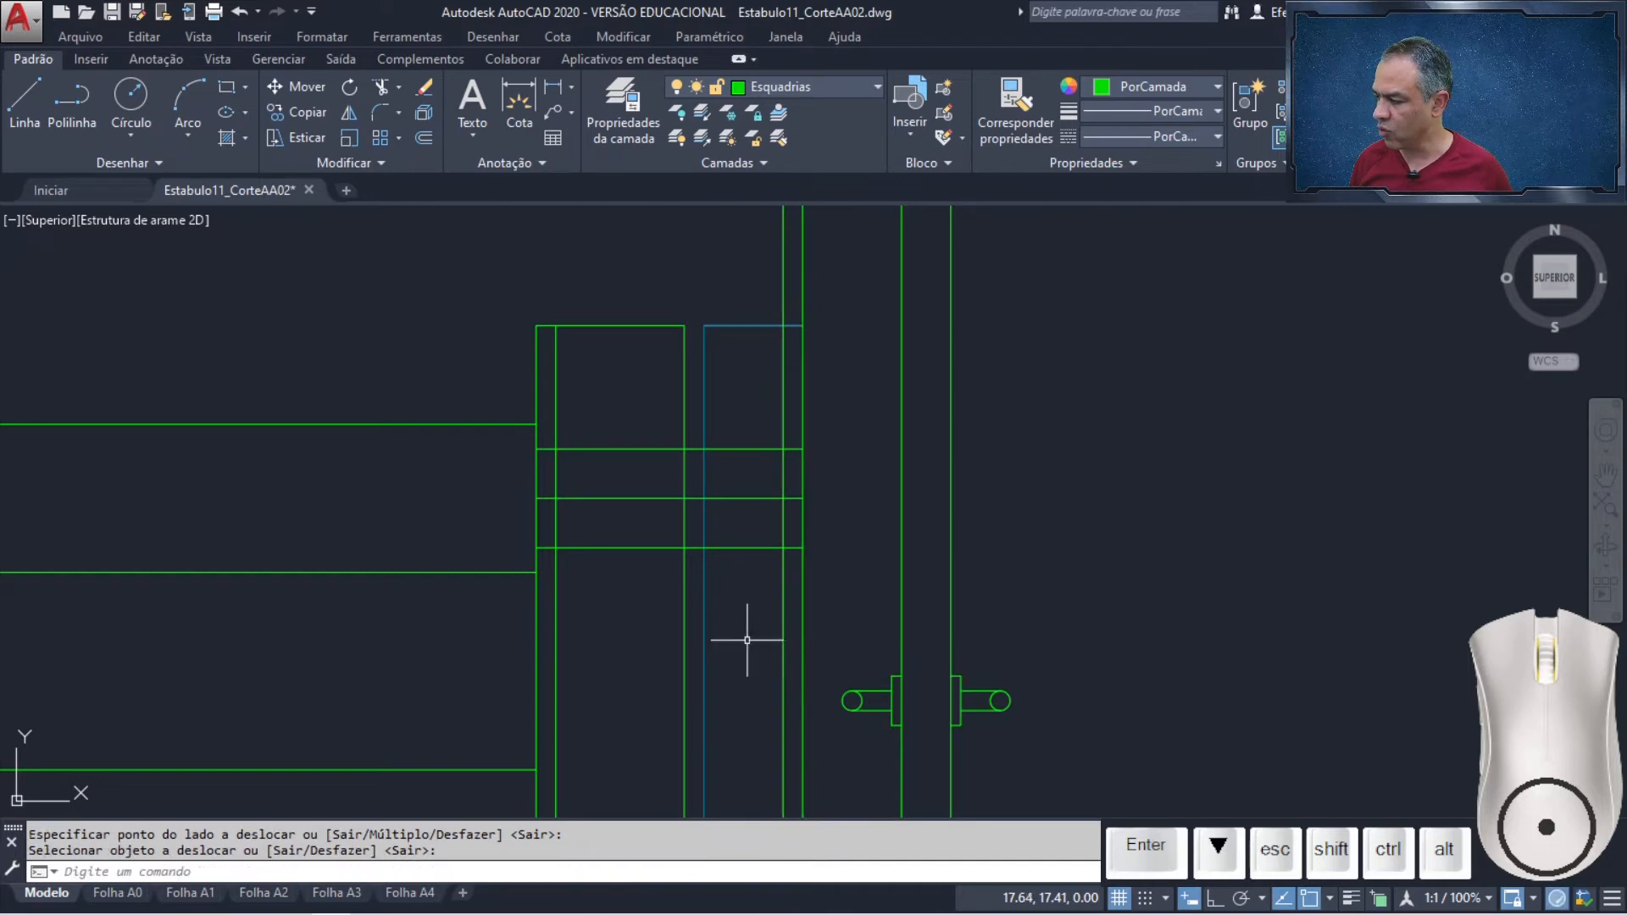
Draw two diagonal lines from the centre line's post end to the offset intersections, forming the hinge's pointed tip
left_click(24, 119)
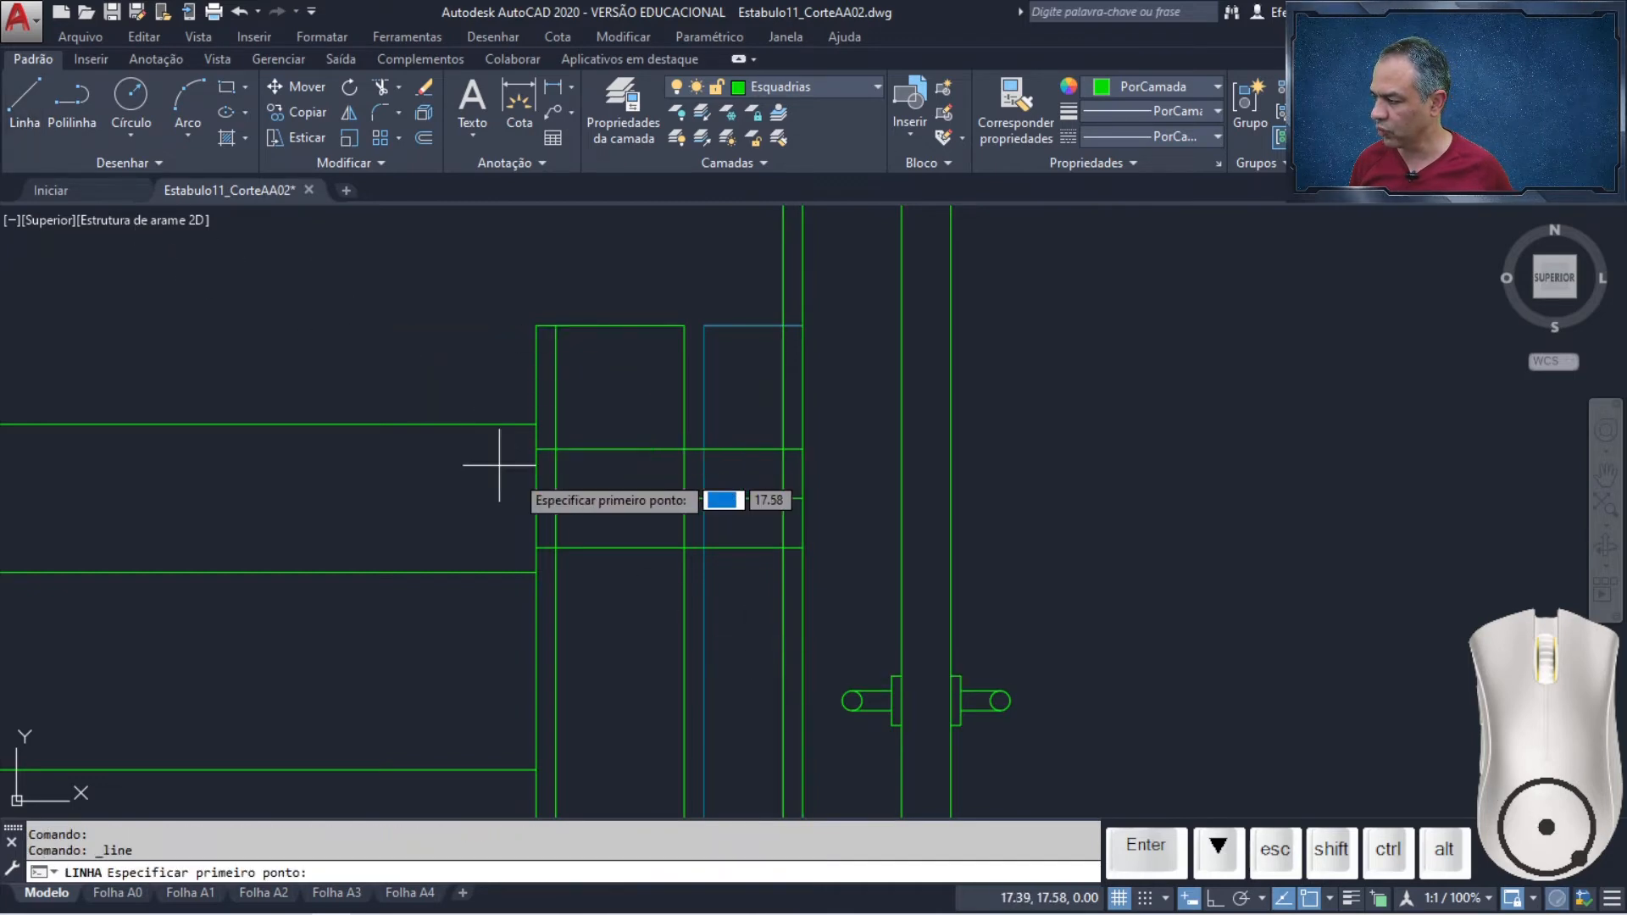
left_click(536, 499)
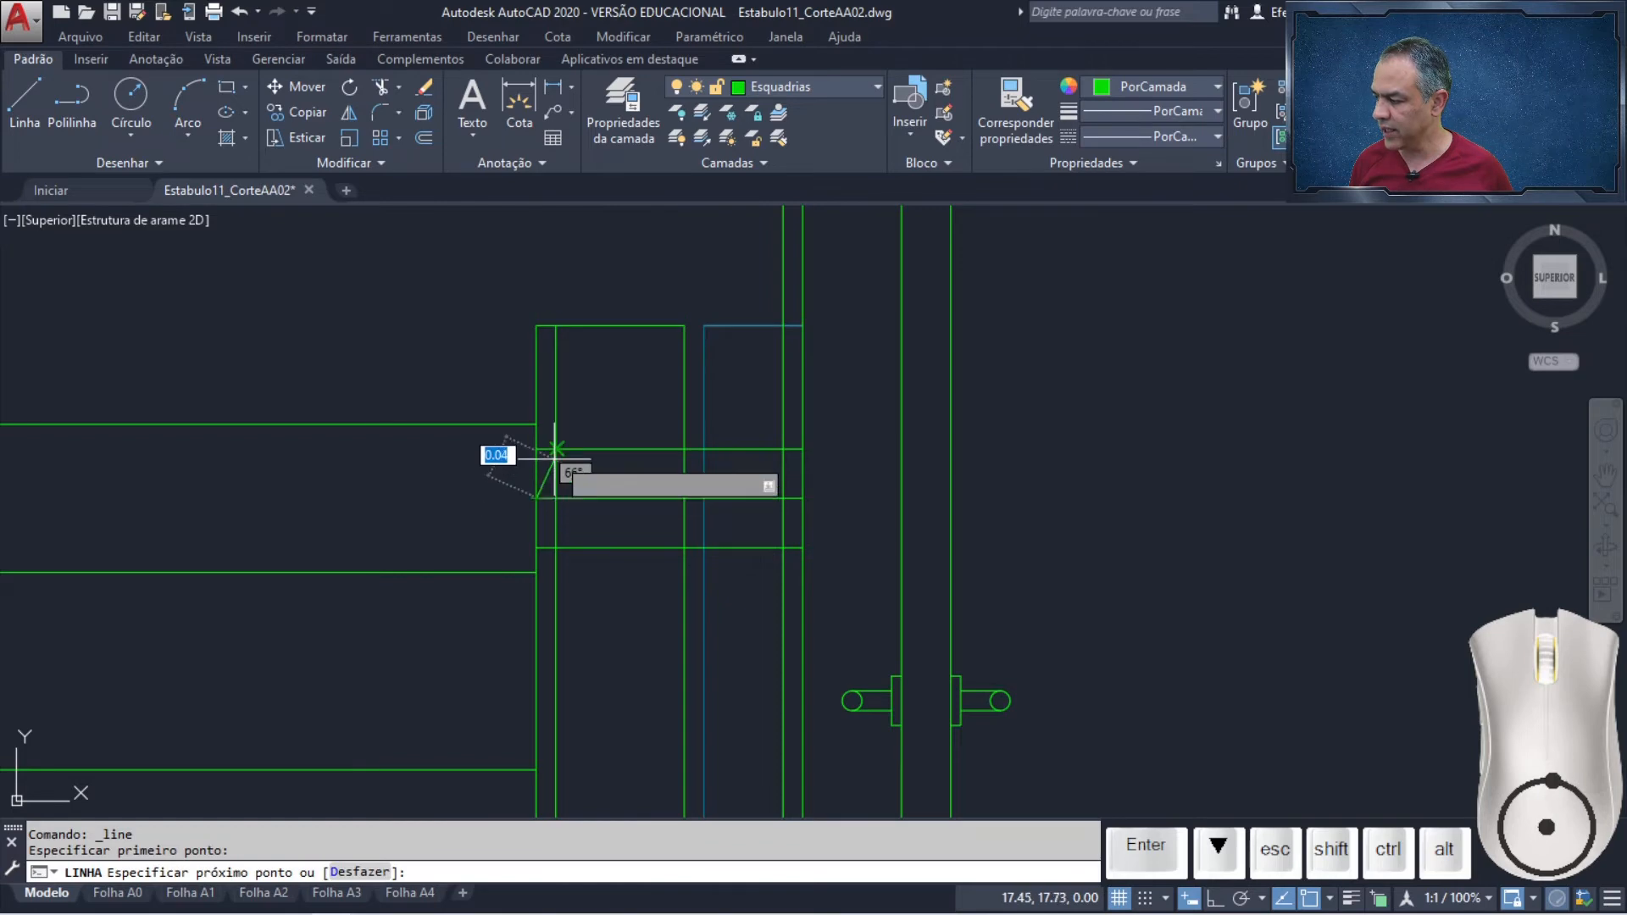
key("Return")
key("Return")
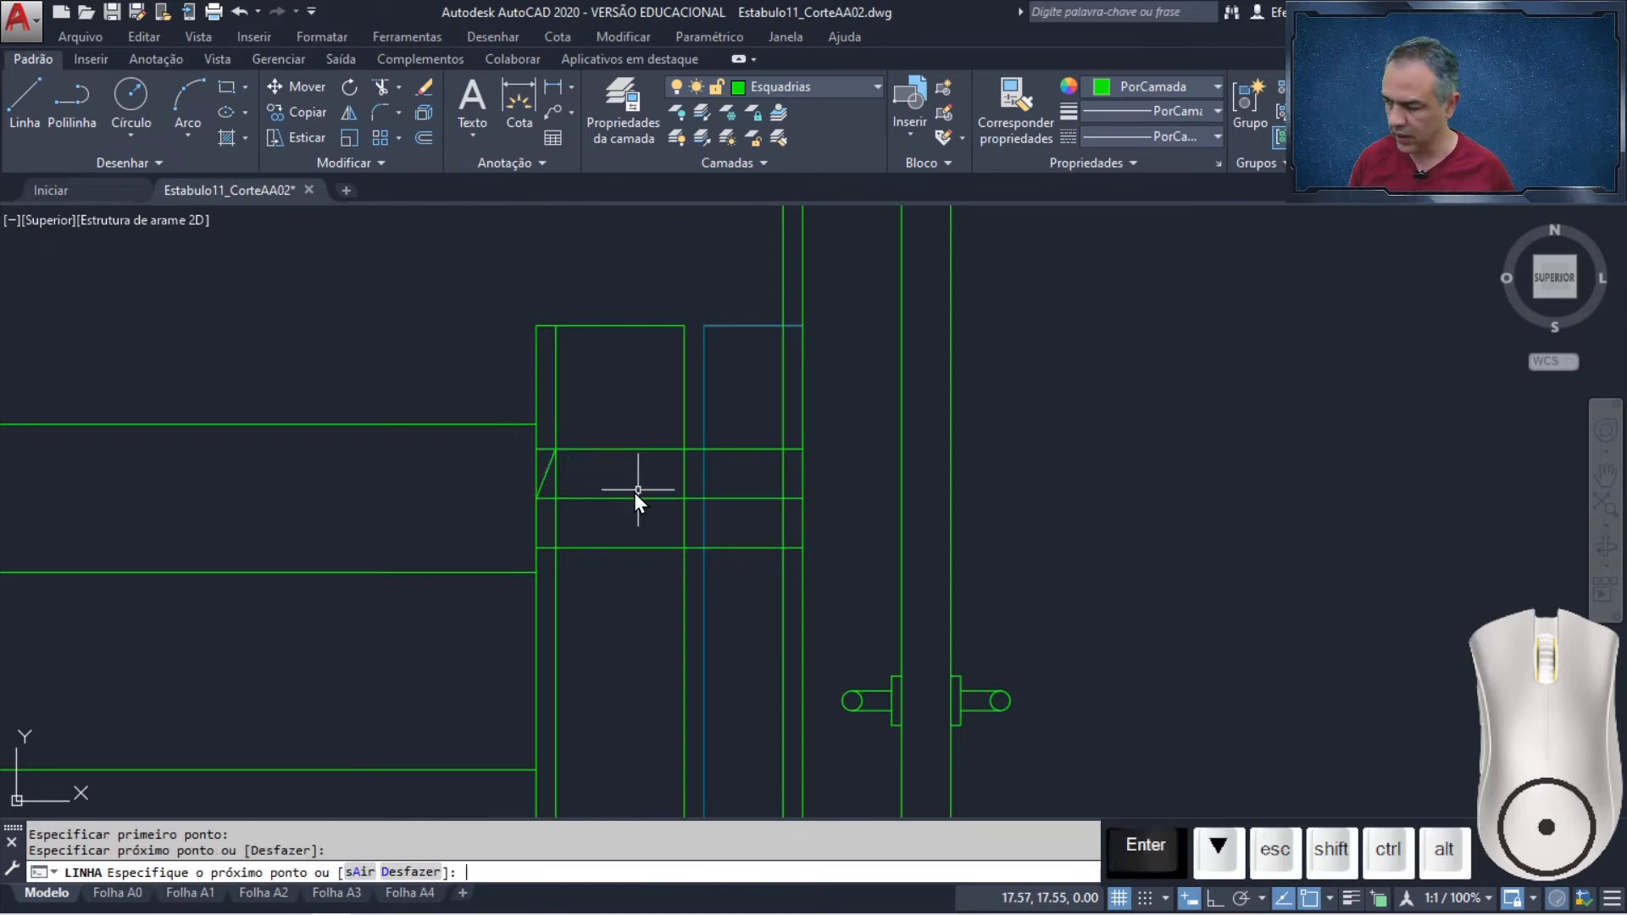
left_click(536, 498)
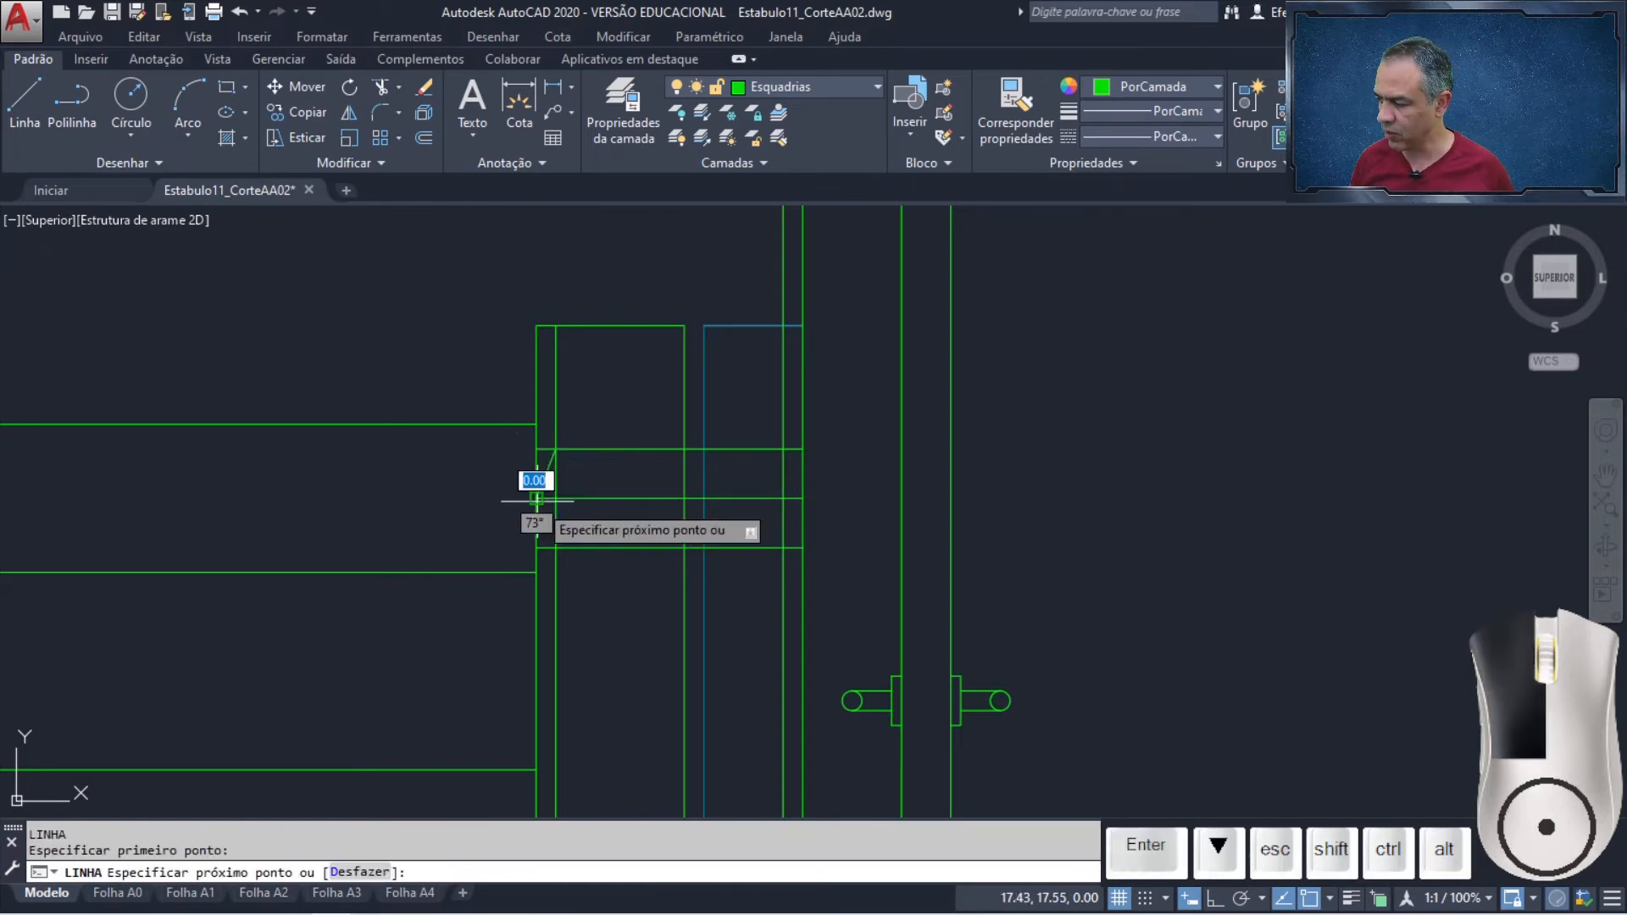
left_click(556, 547)
key("Return")
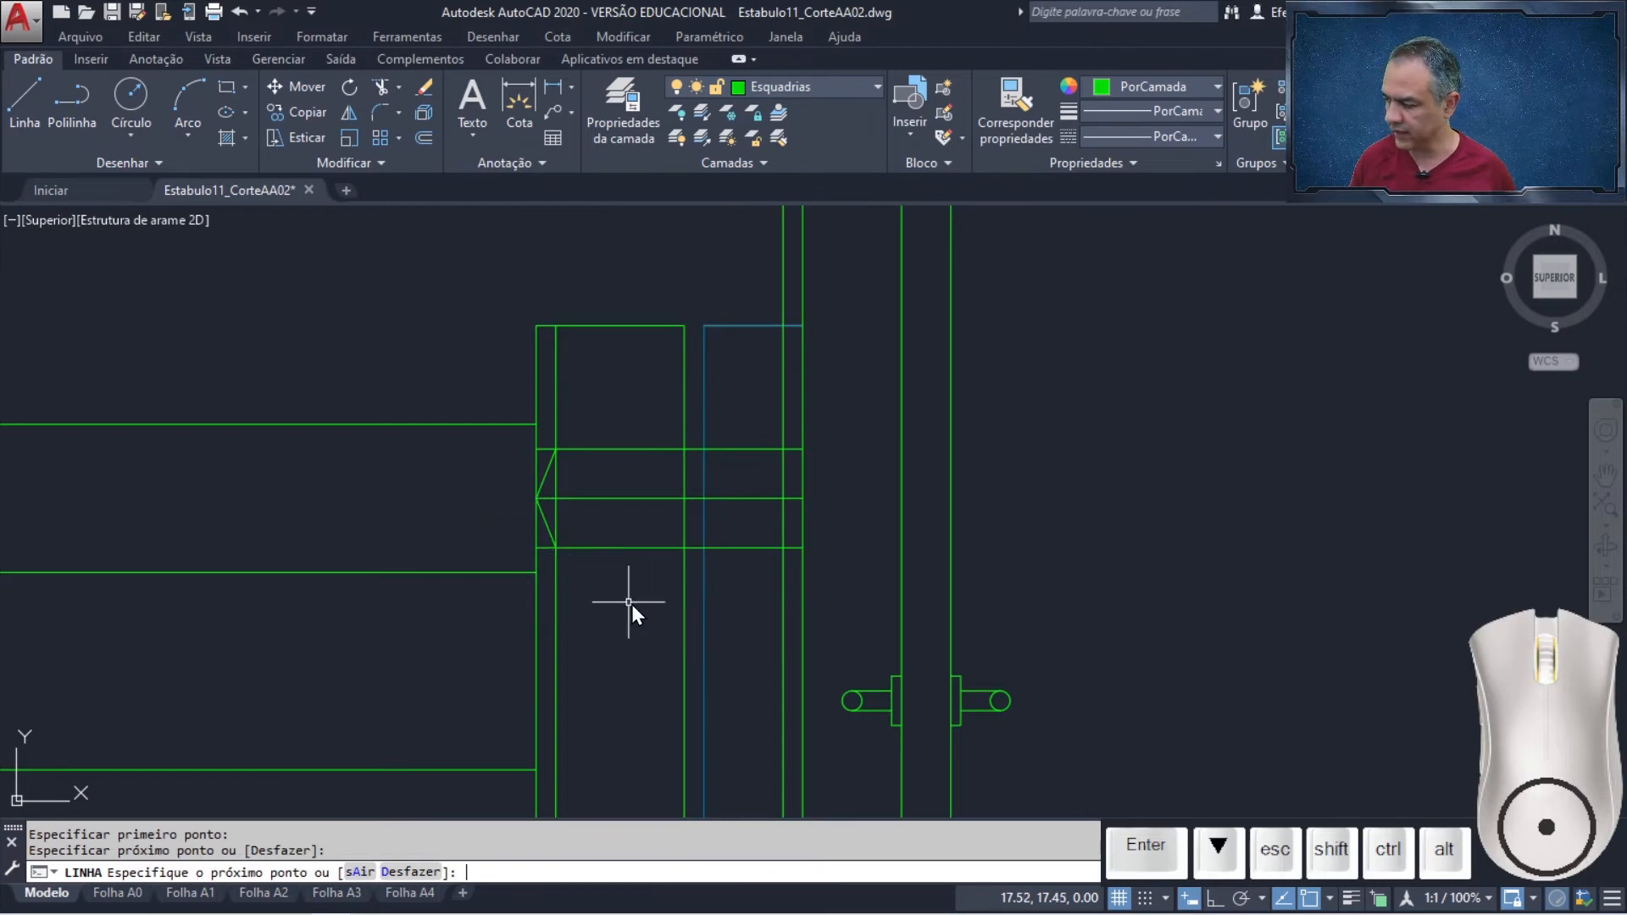
Trim the offset verticals just above and below the hinge, and the hinge line ends extending past its outline
left_click(380, 88)
key("Return")
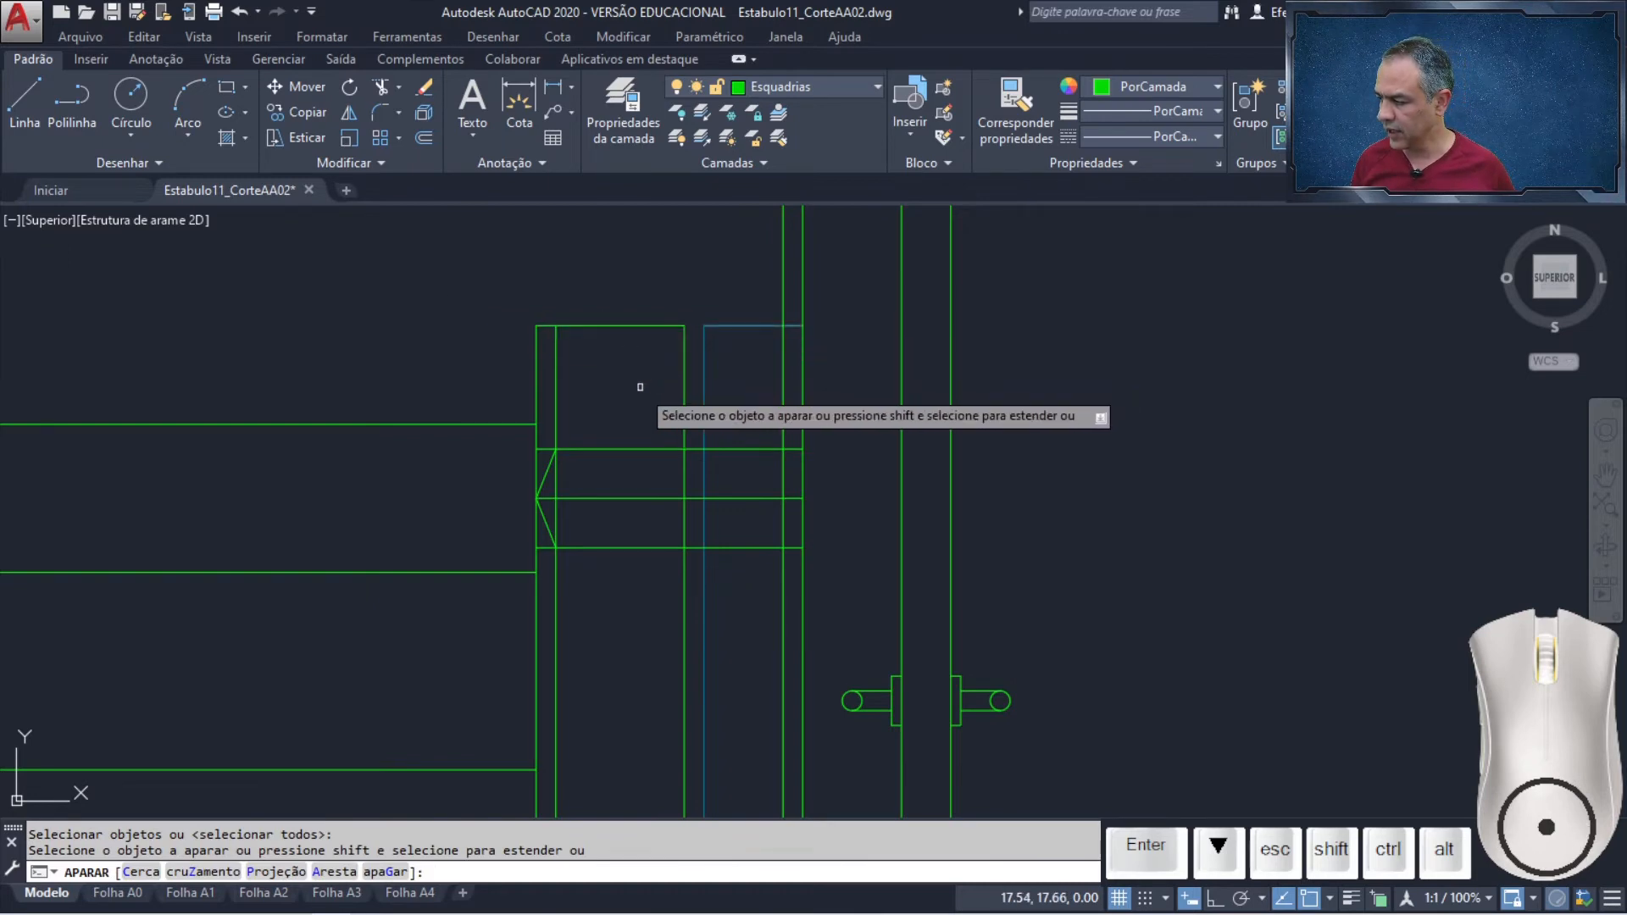
left_click(555, 394)
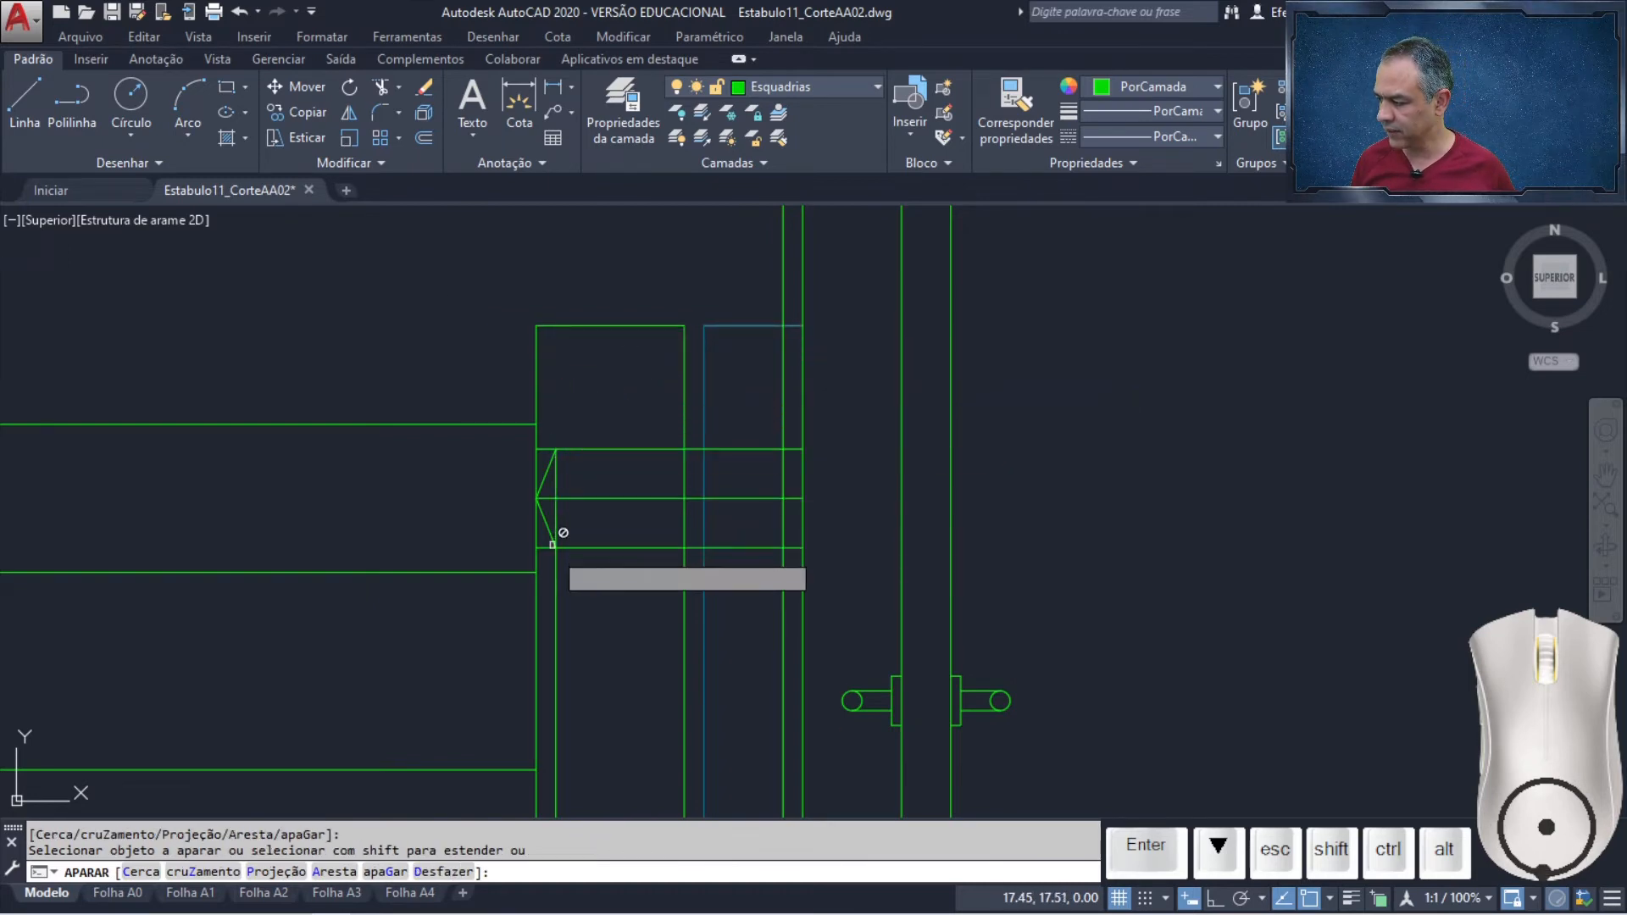
left_click(556, 576)
left_click(783, 407)
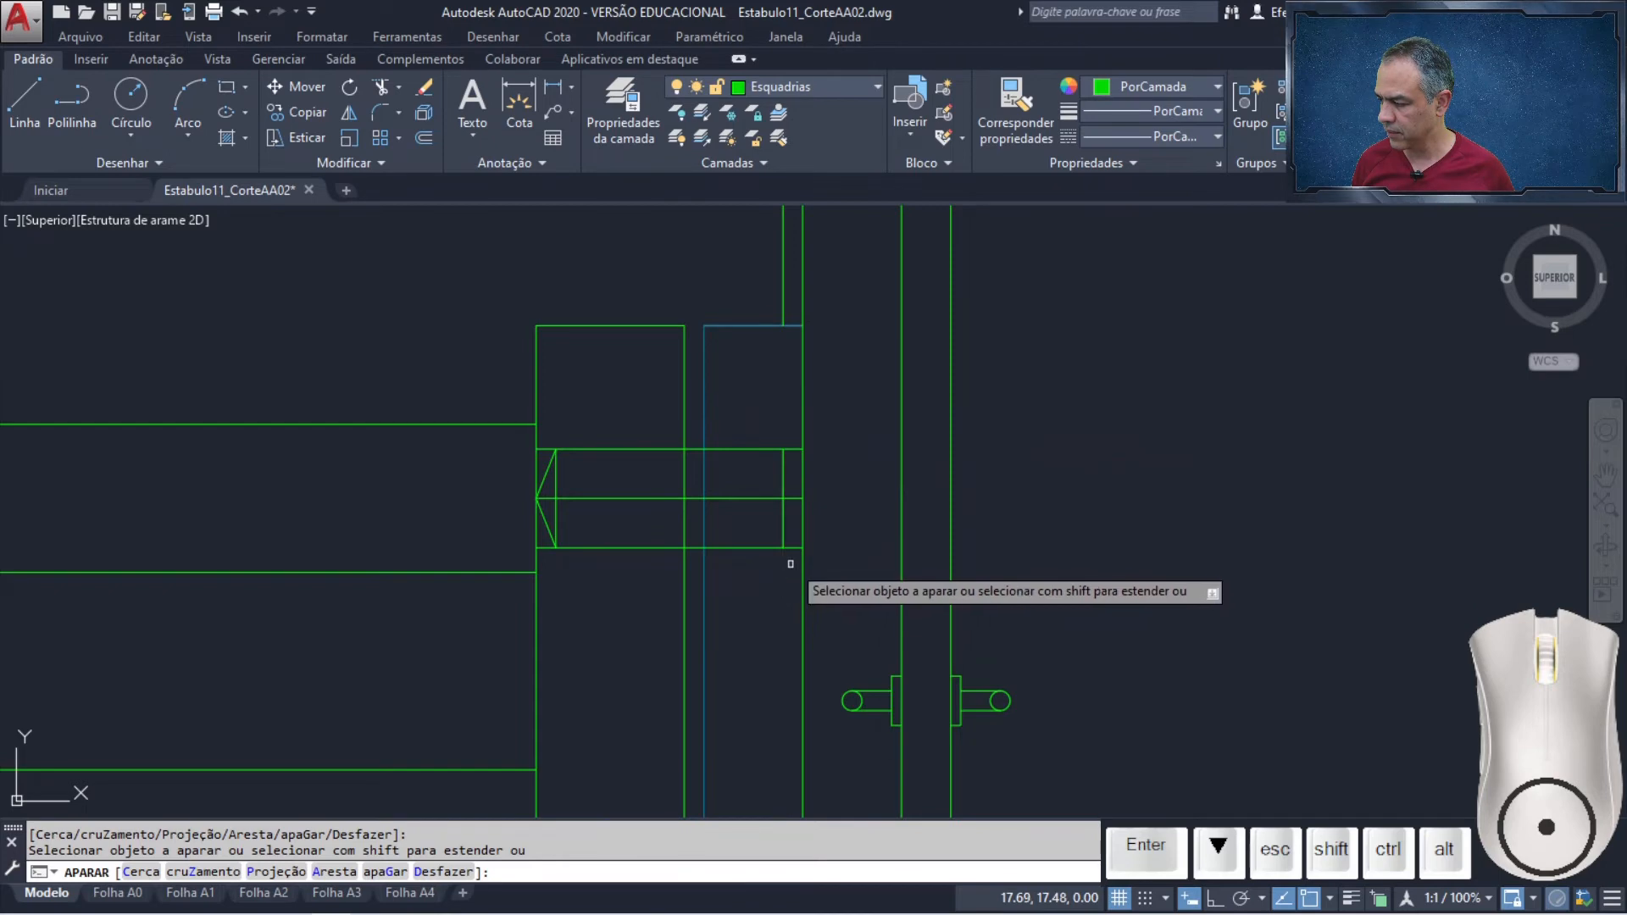
left_click(791, 471)
left_click(758, 561)
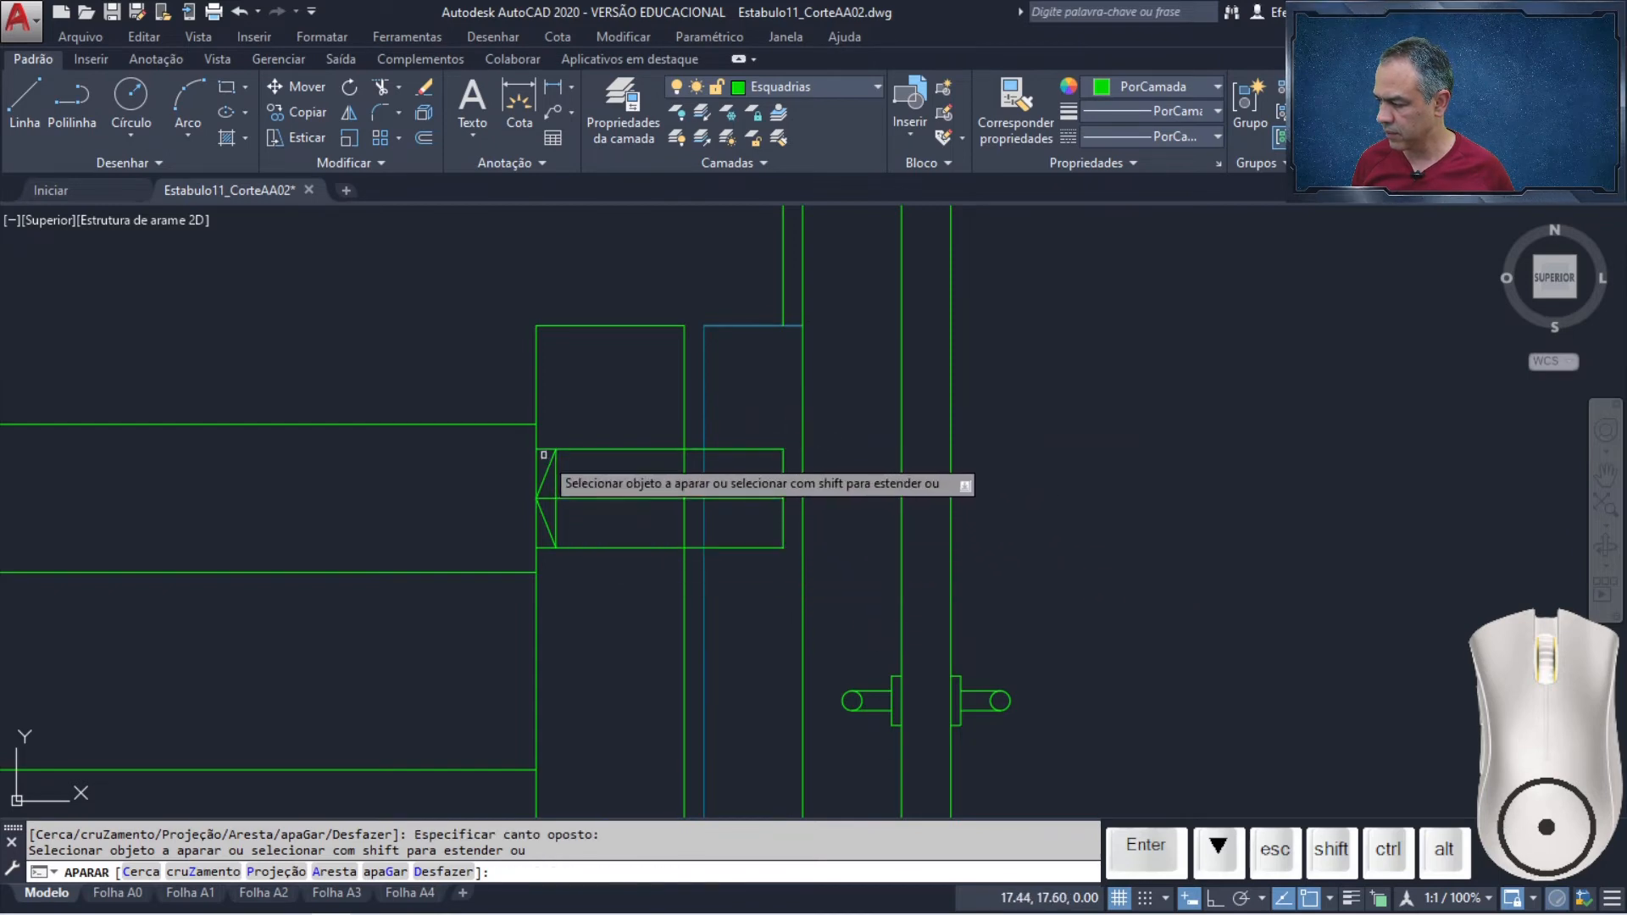
key("Return")
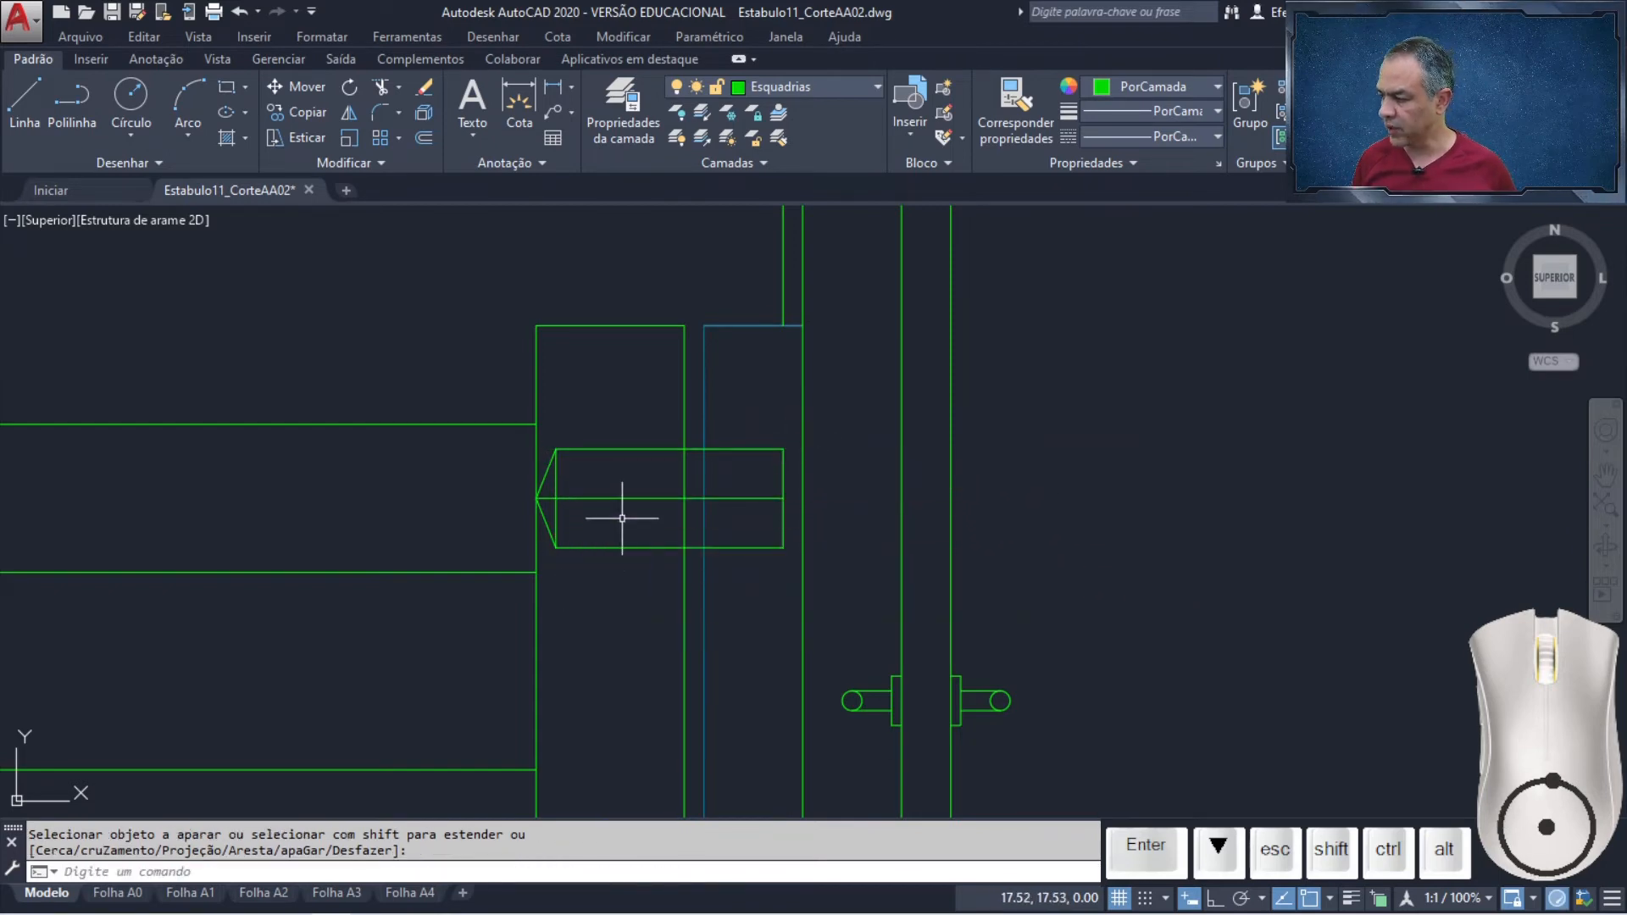
Erase the hinge's centre line and the short vertical line behind its pointed tip
left_click(627, 504)
left_click(545, 510)
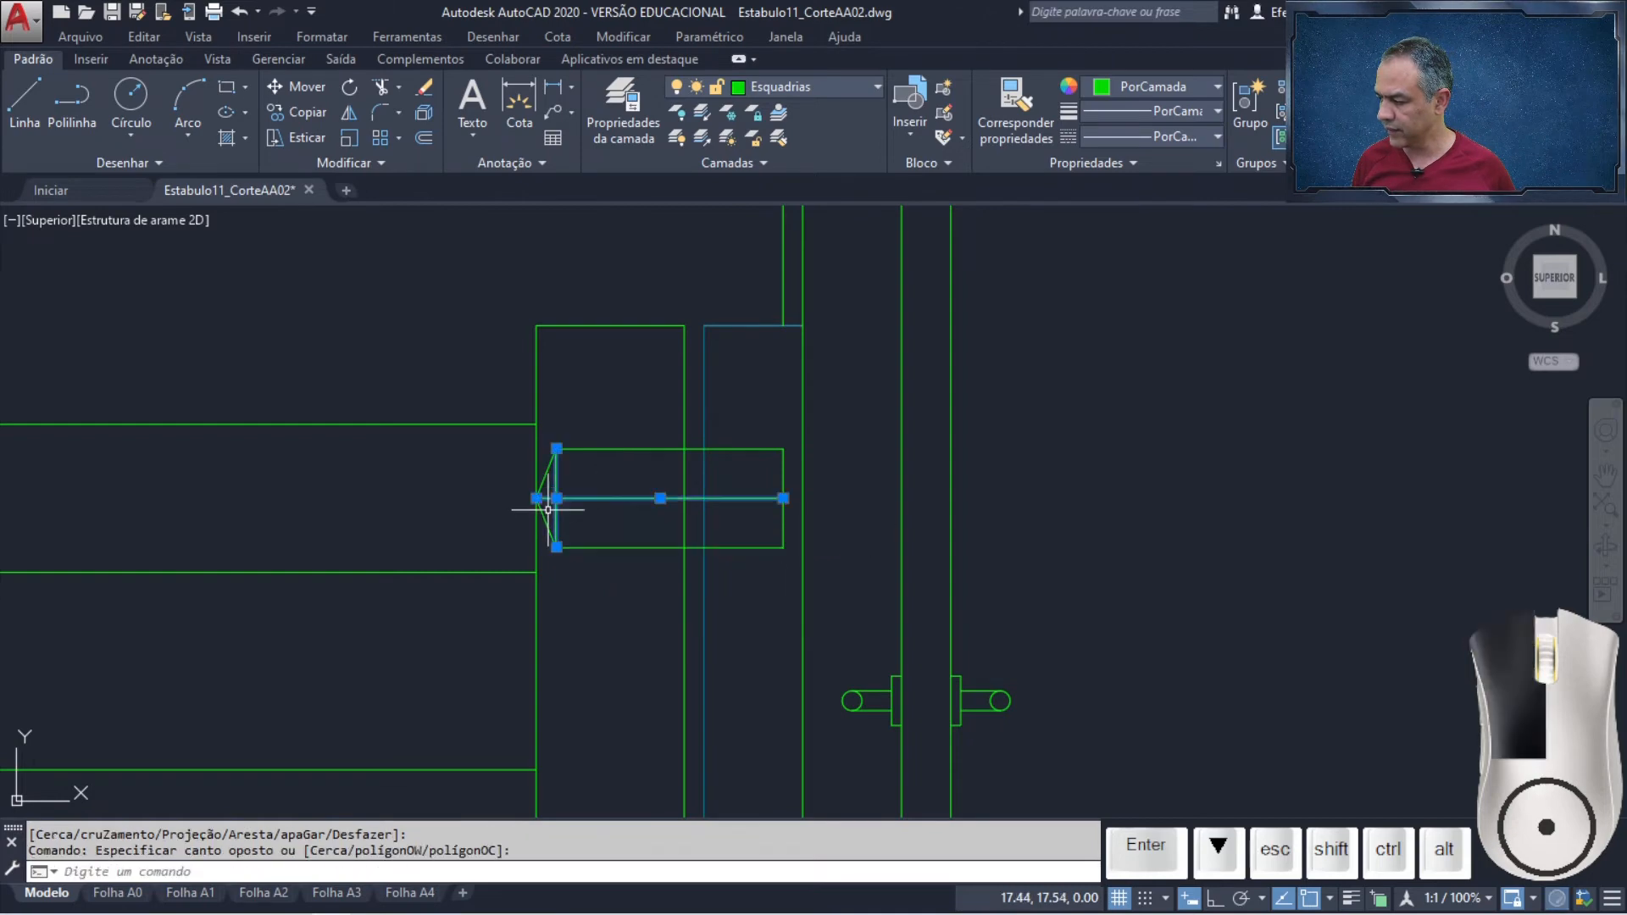
key("Delete")
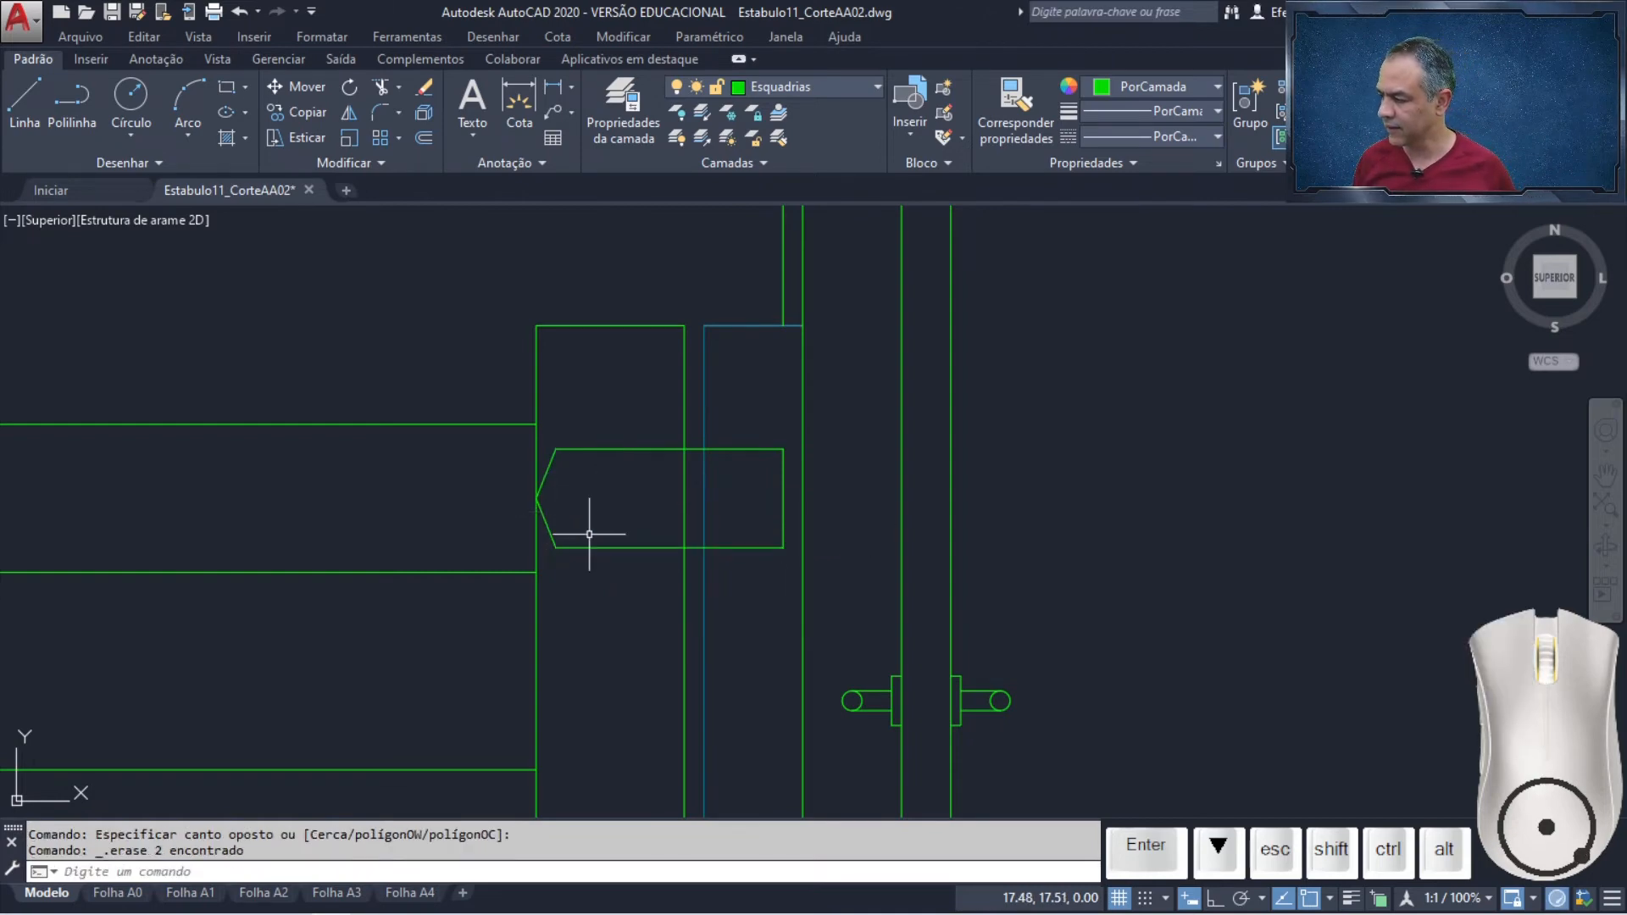
Move the whole pointed hinge outline 0.01 at 0° from its tip
scroll(589, 533, "up", 4)
middle_click_drag(599, 473, 542, 472)
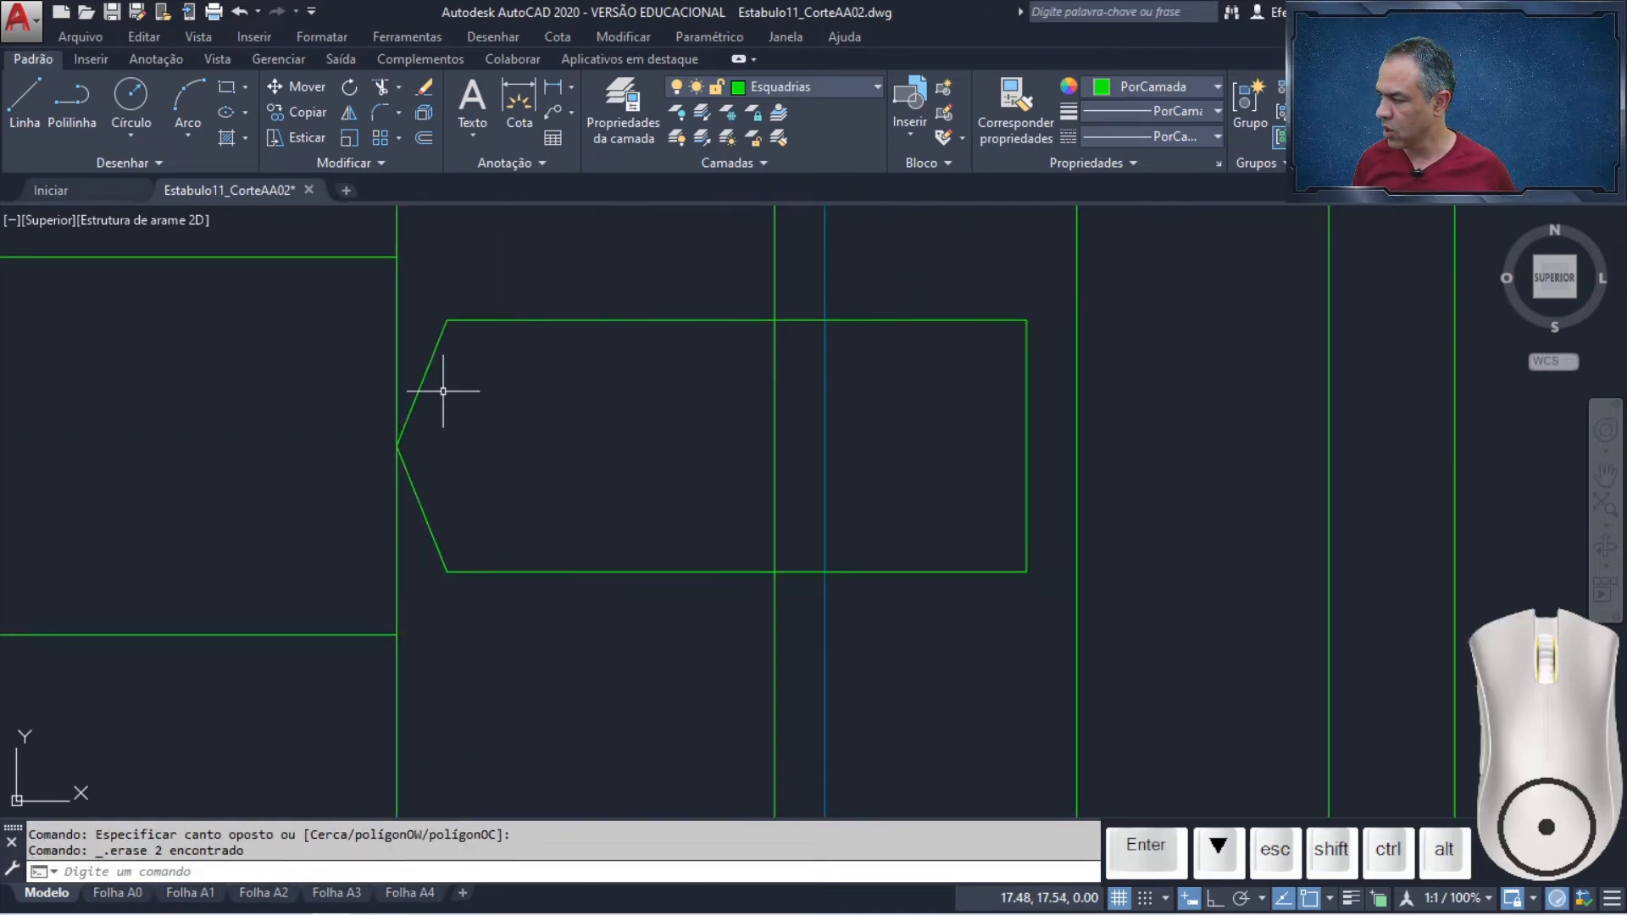
left_click(305, 87)
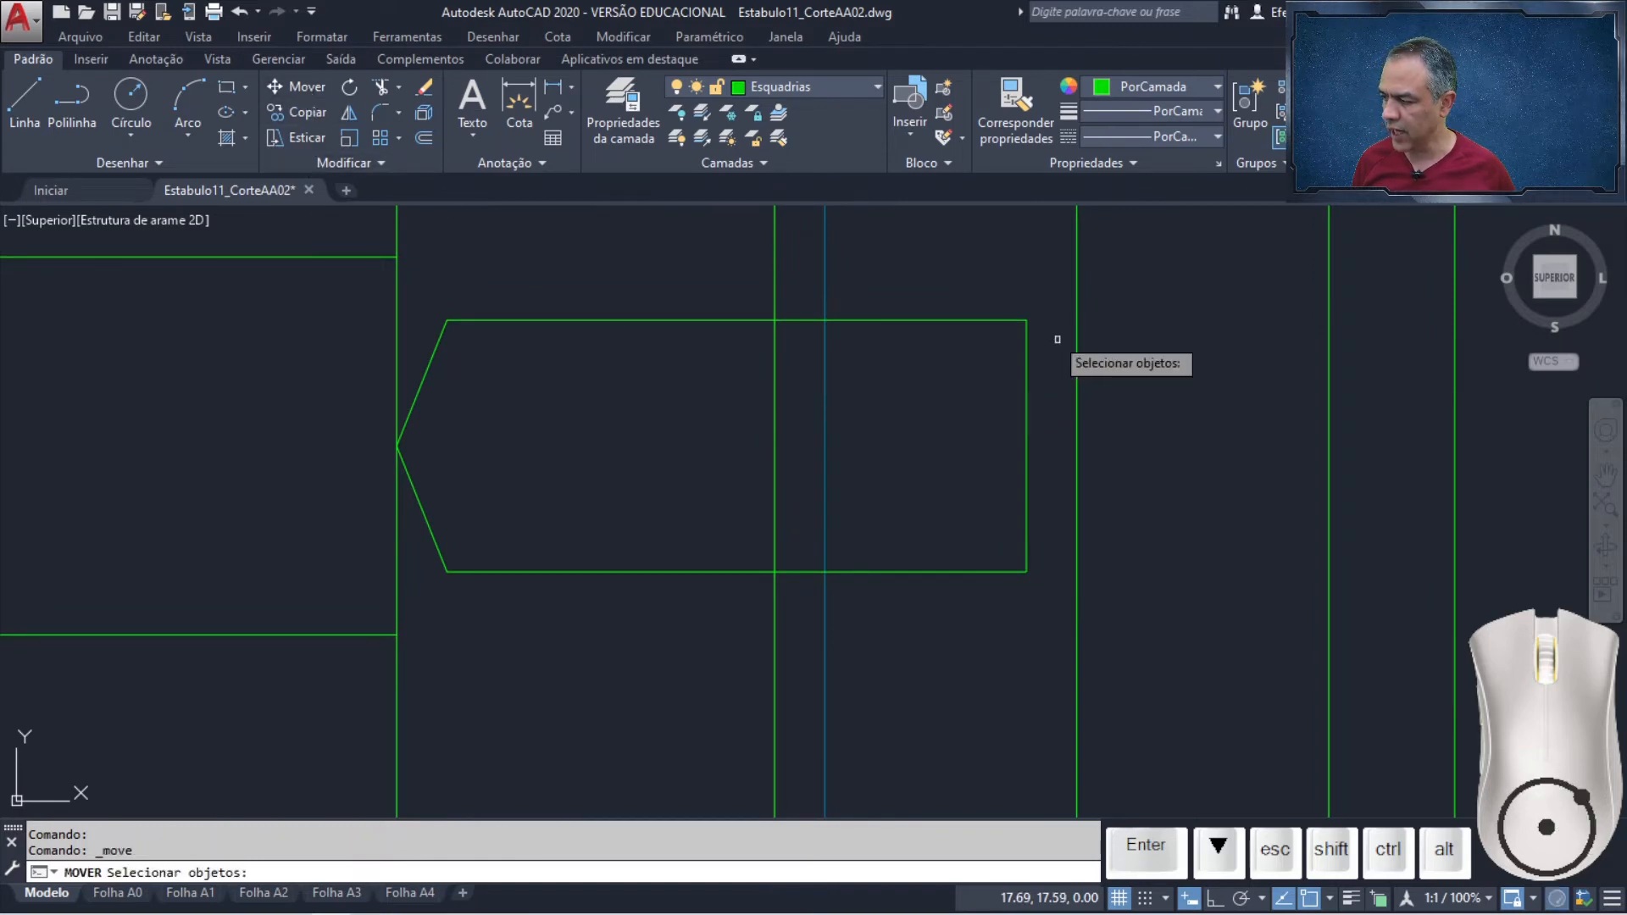
left_click(349, 278)
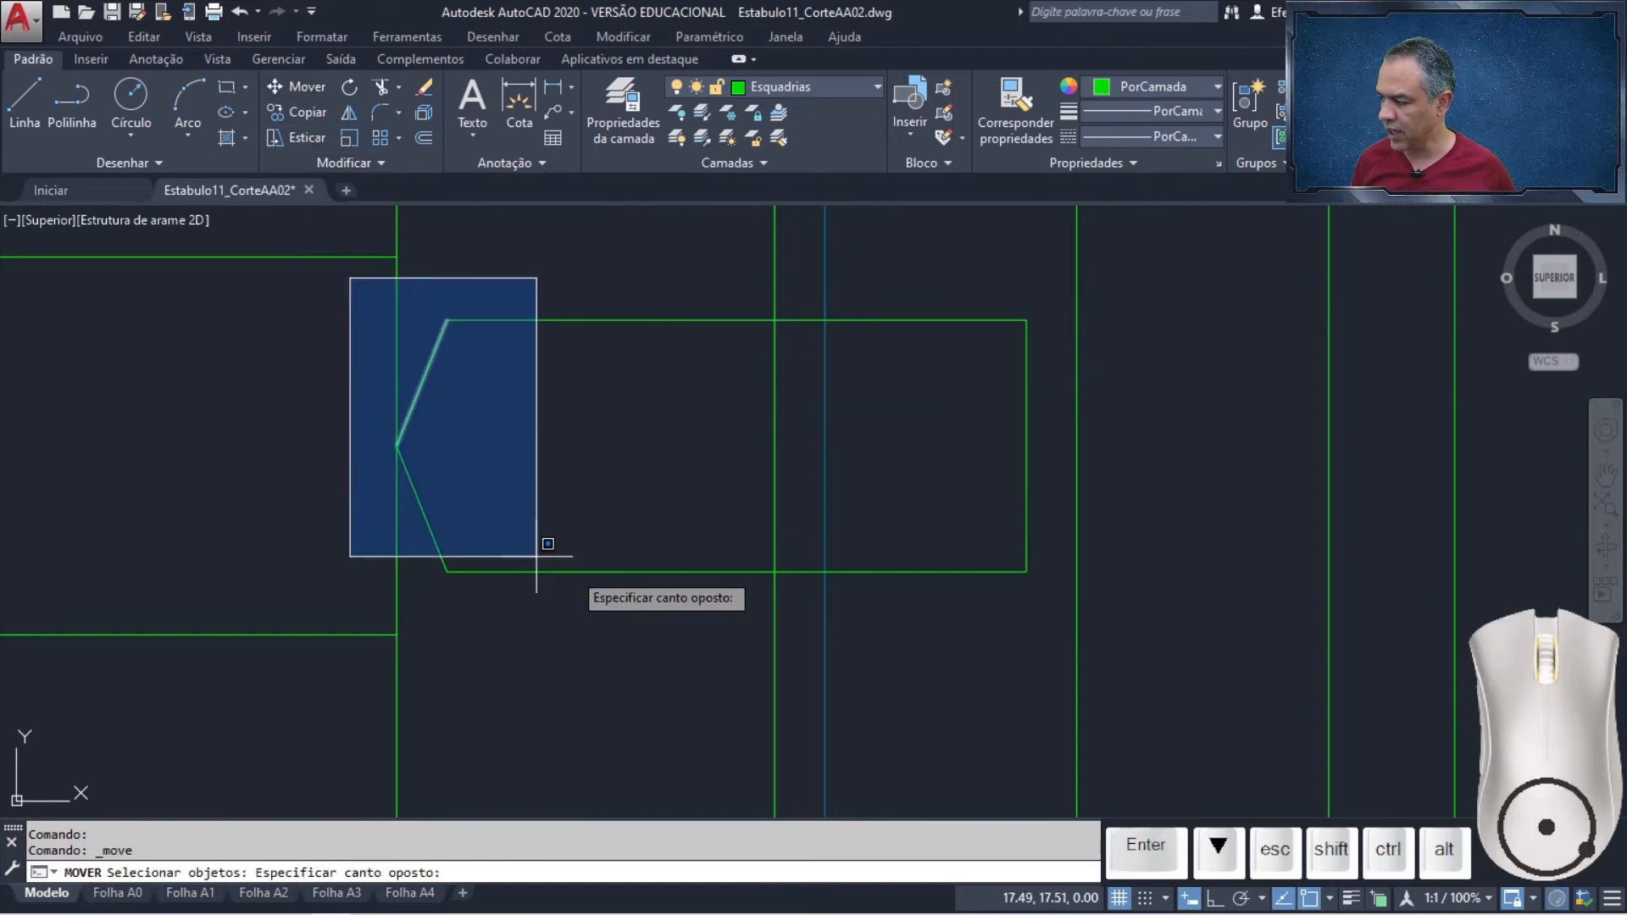
left_click(1125, 610)
key("Return")
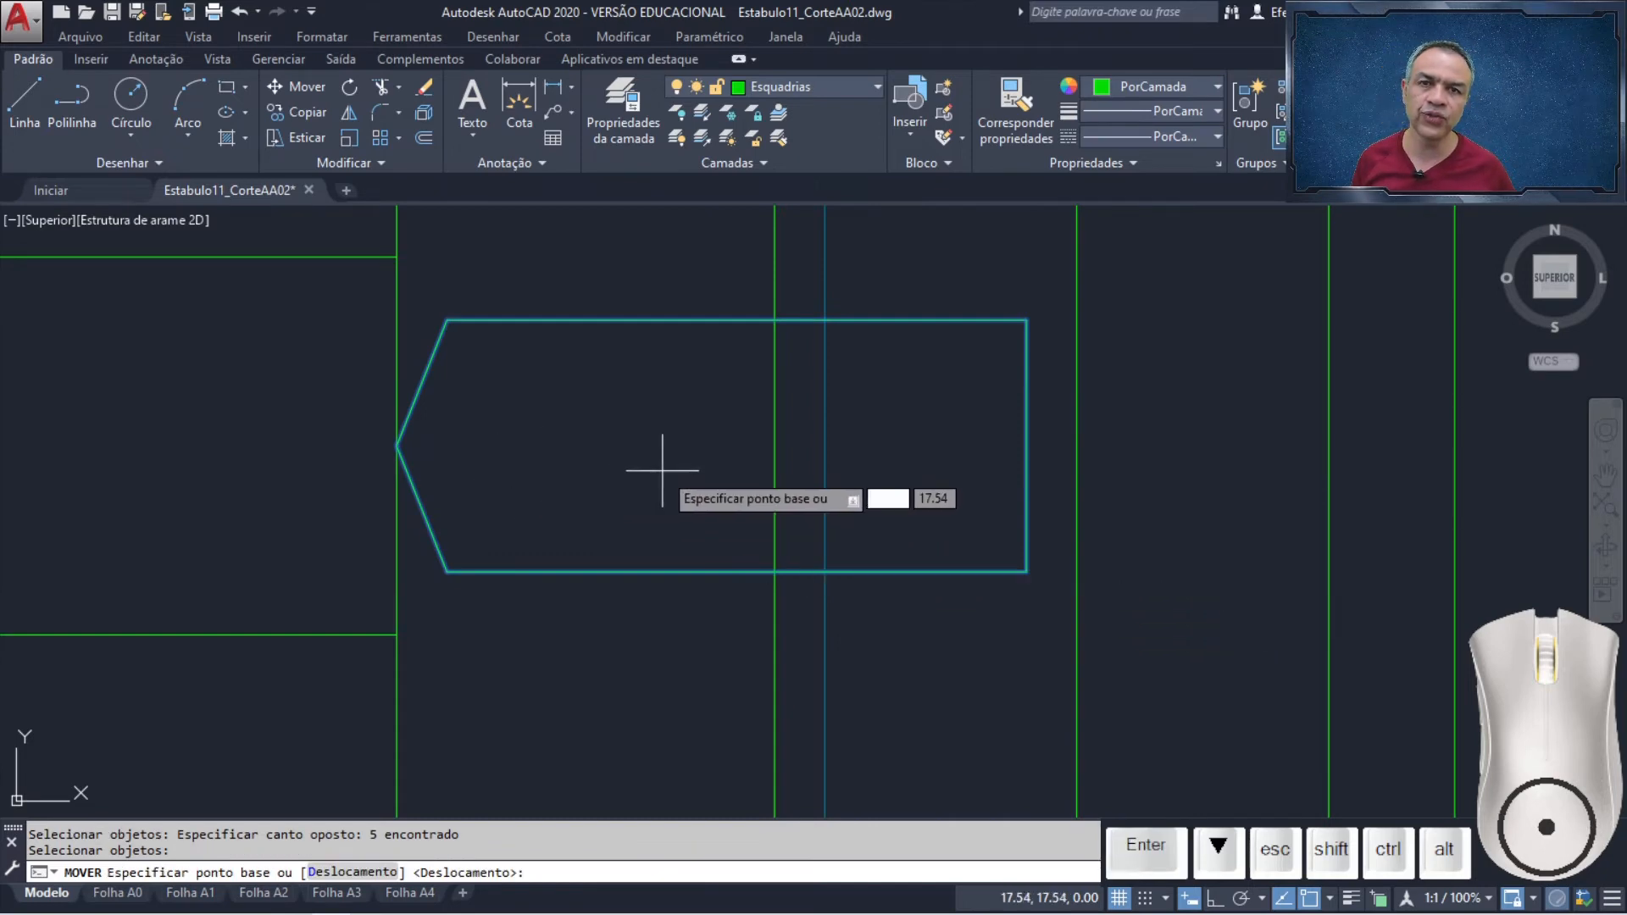
left_click(406, 447)
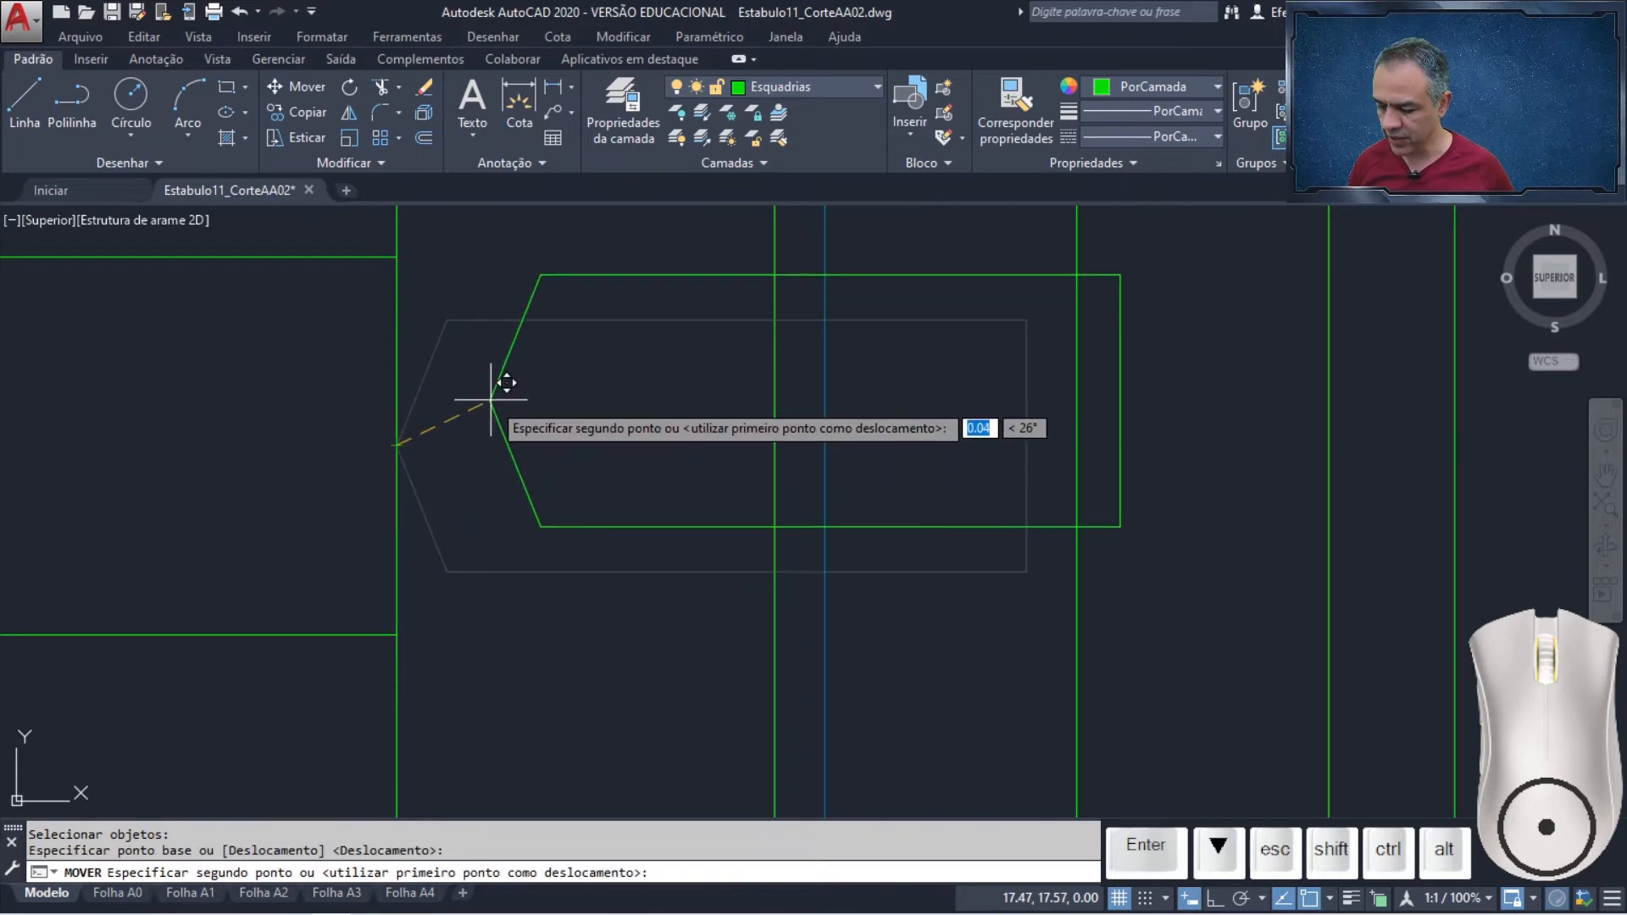
type("@")
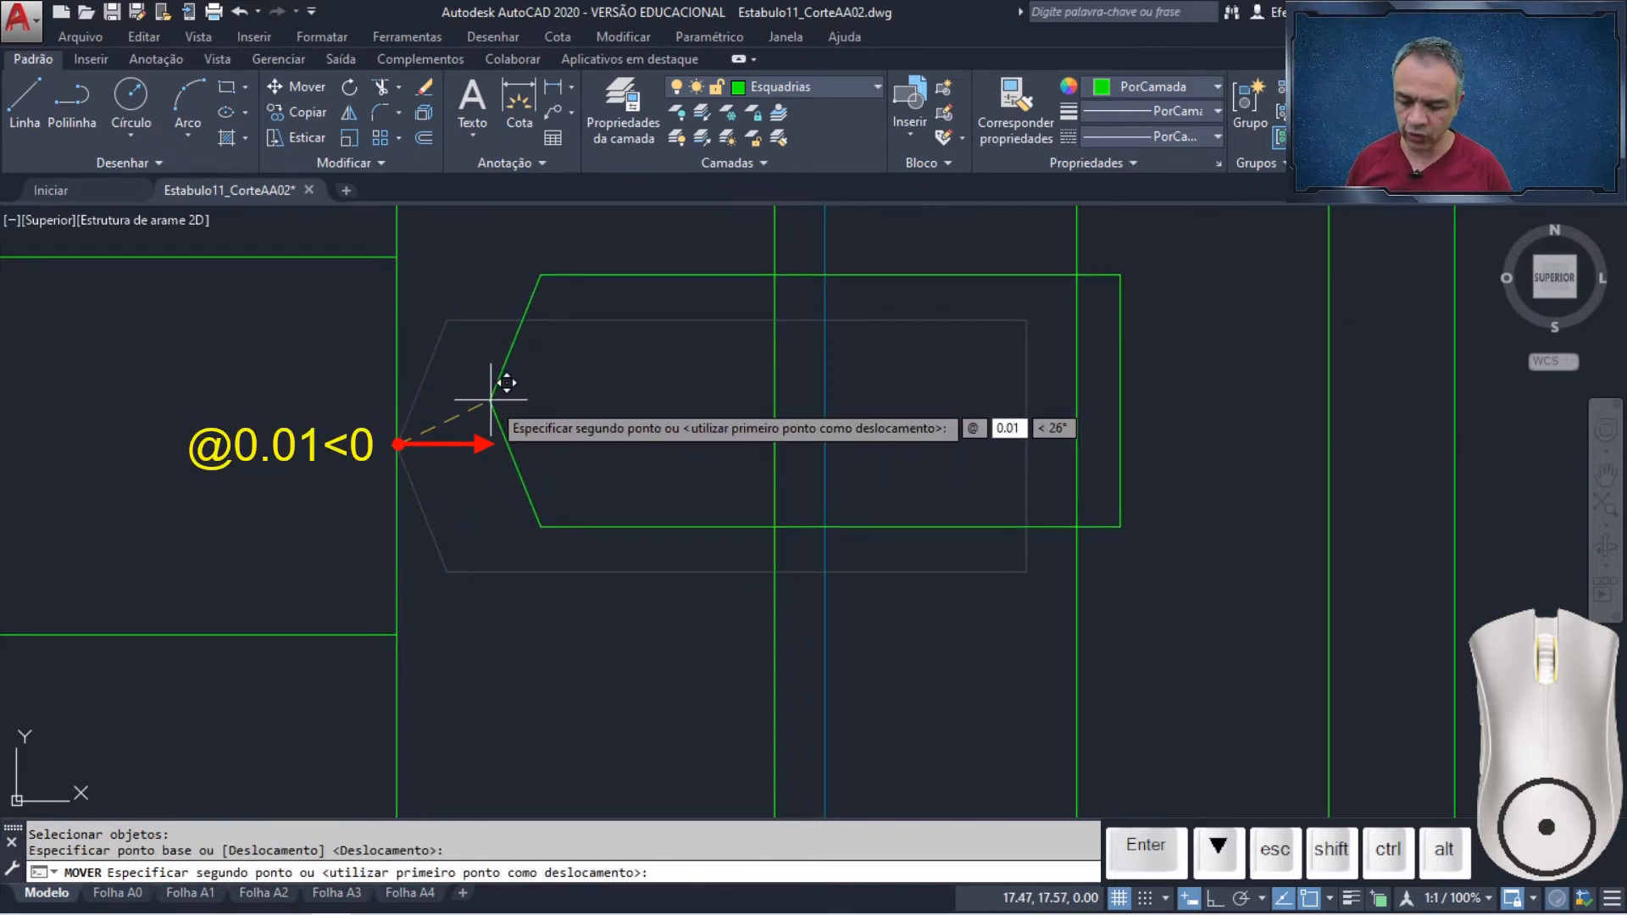
key("Tab")
type("0")
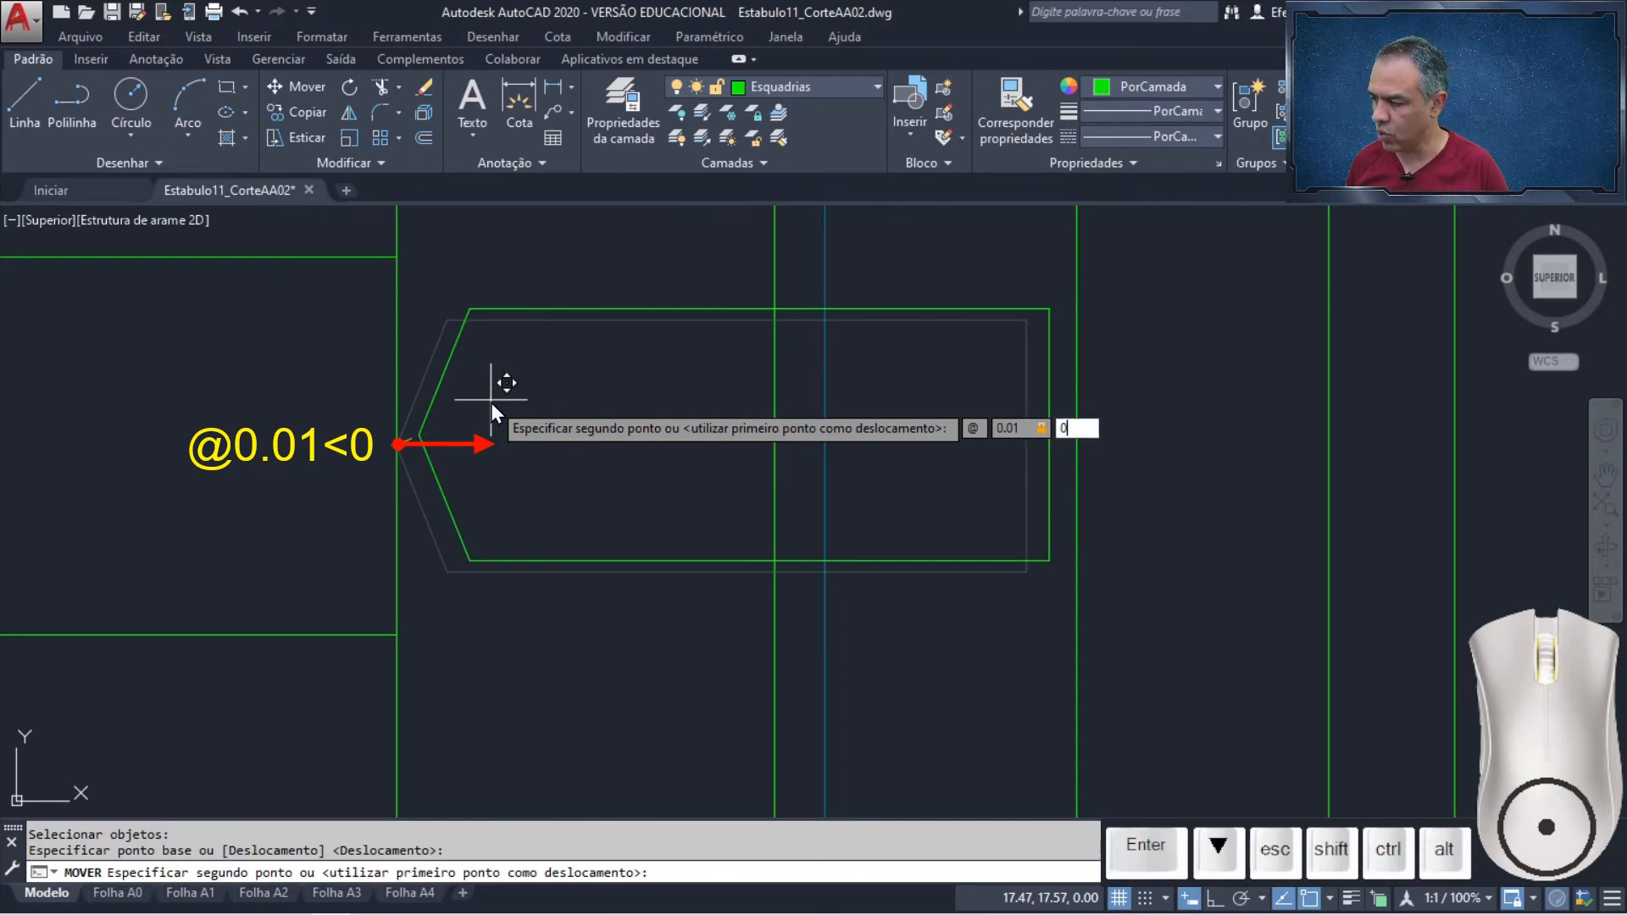
key("Return")
Trim the two vertical lines crossing the inside of the hinge outline
left_click(383, 87)
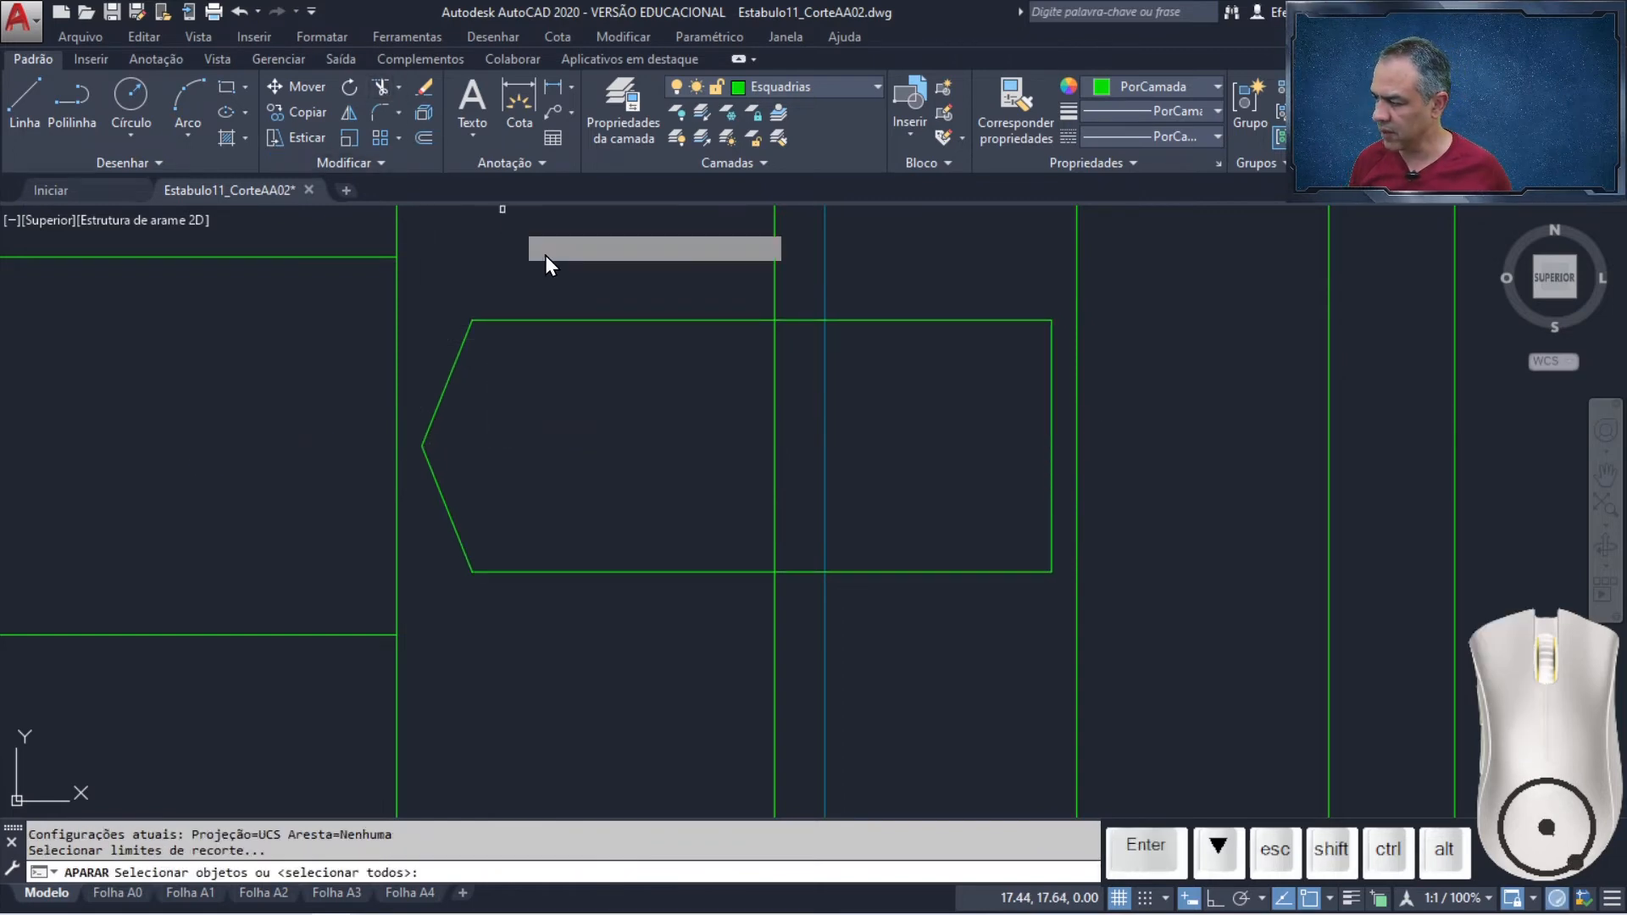
key("Return")
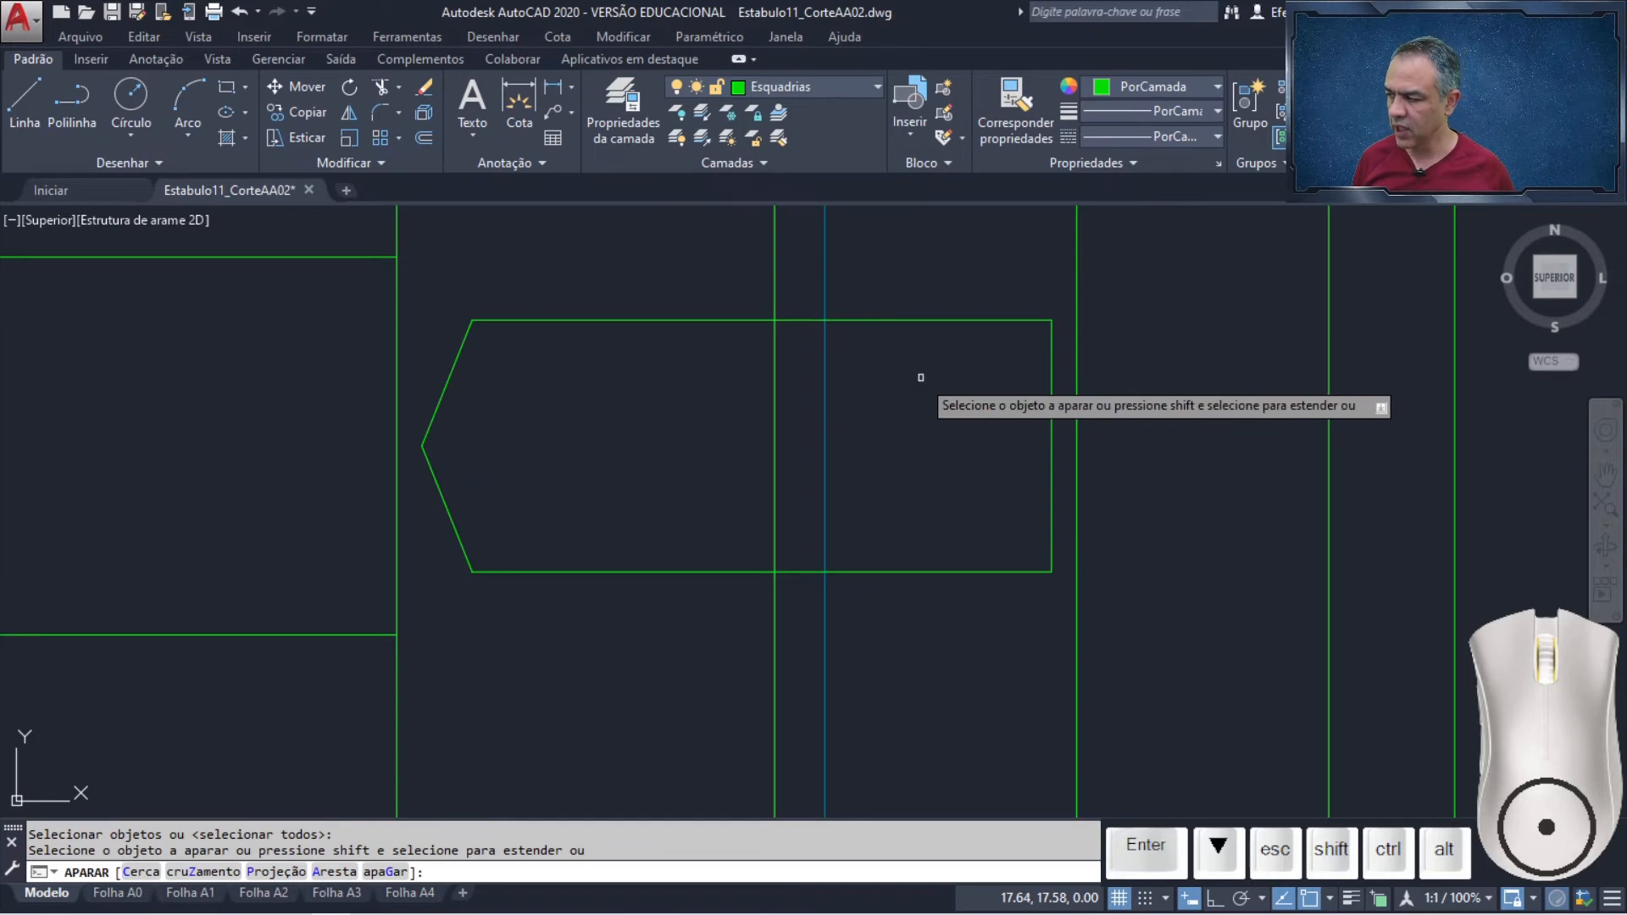
left_click(887, 378)
left_click(681, 421)
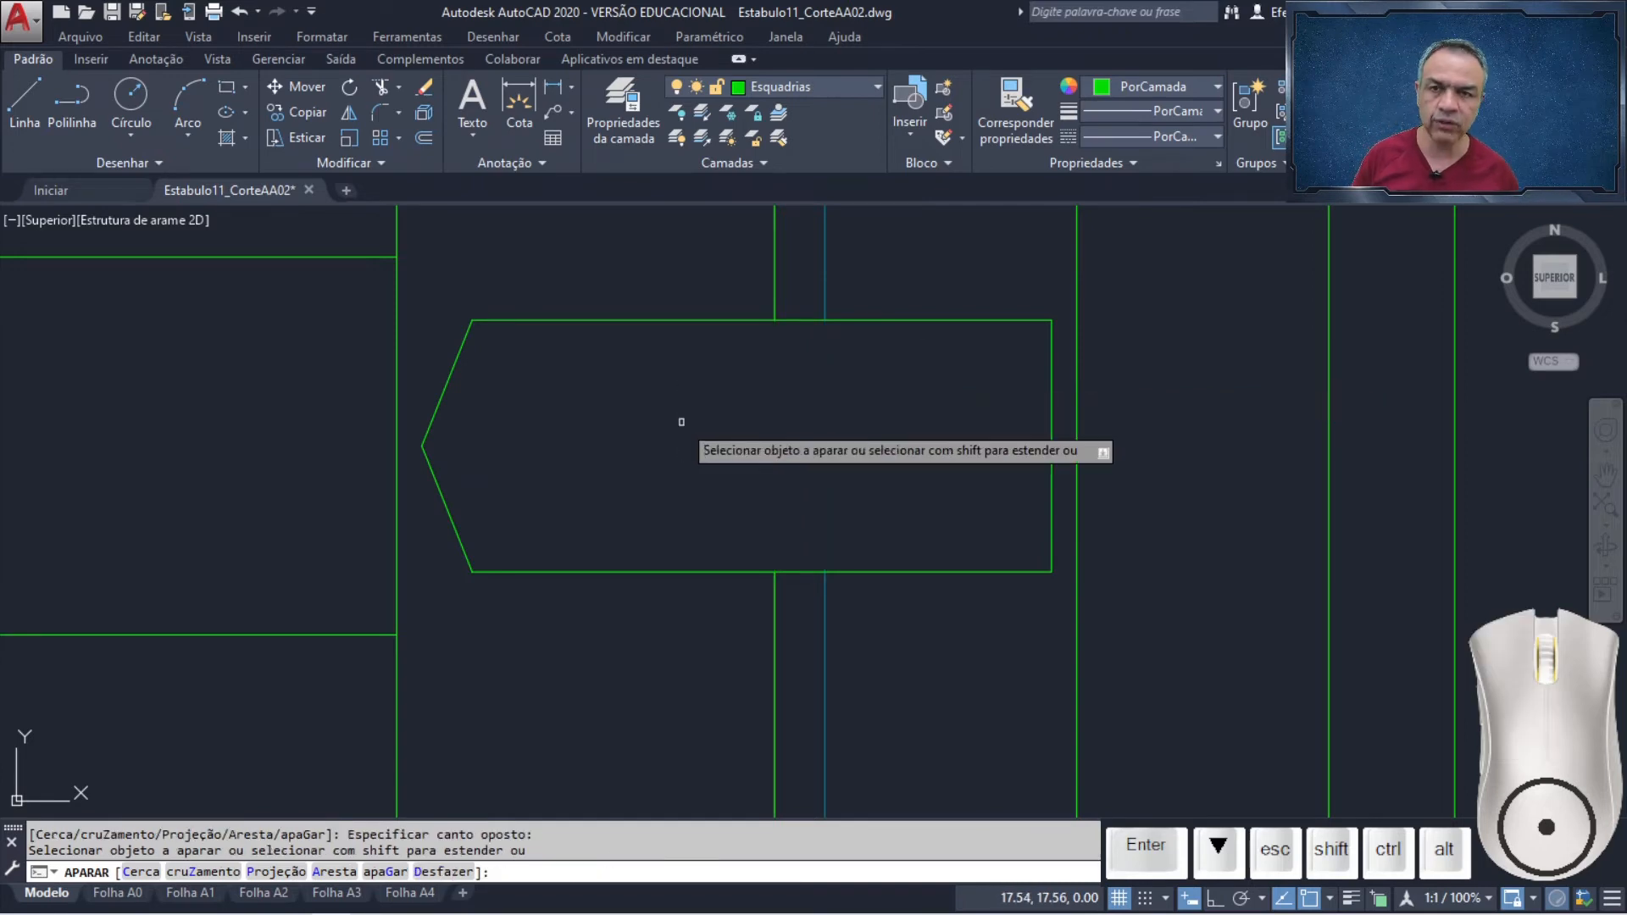
key("Return")
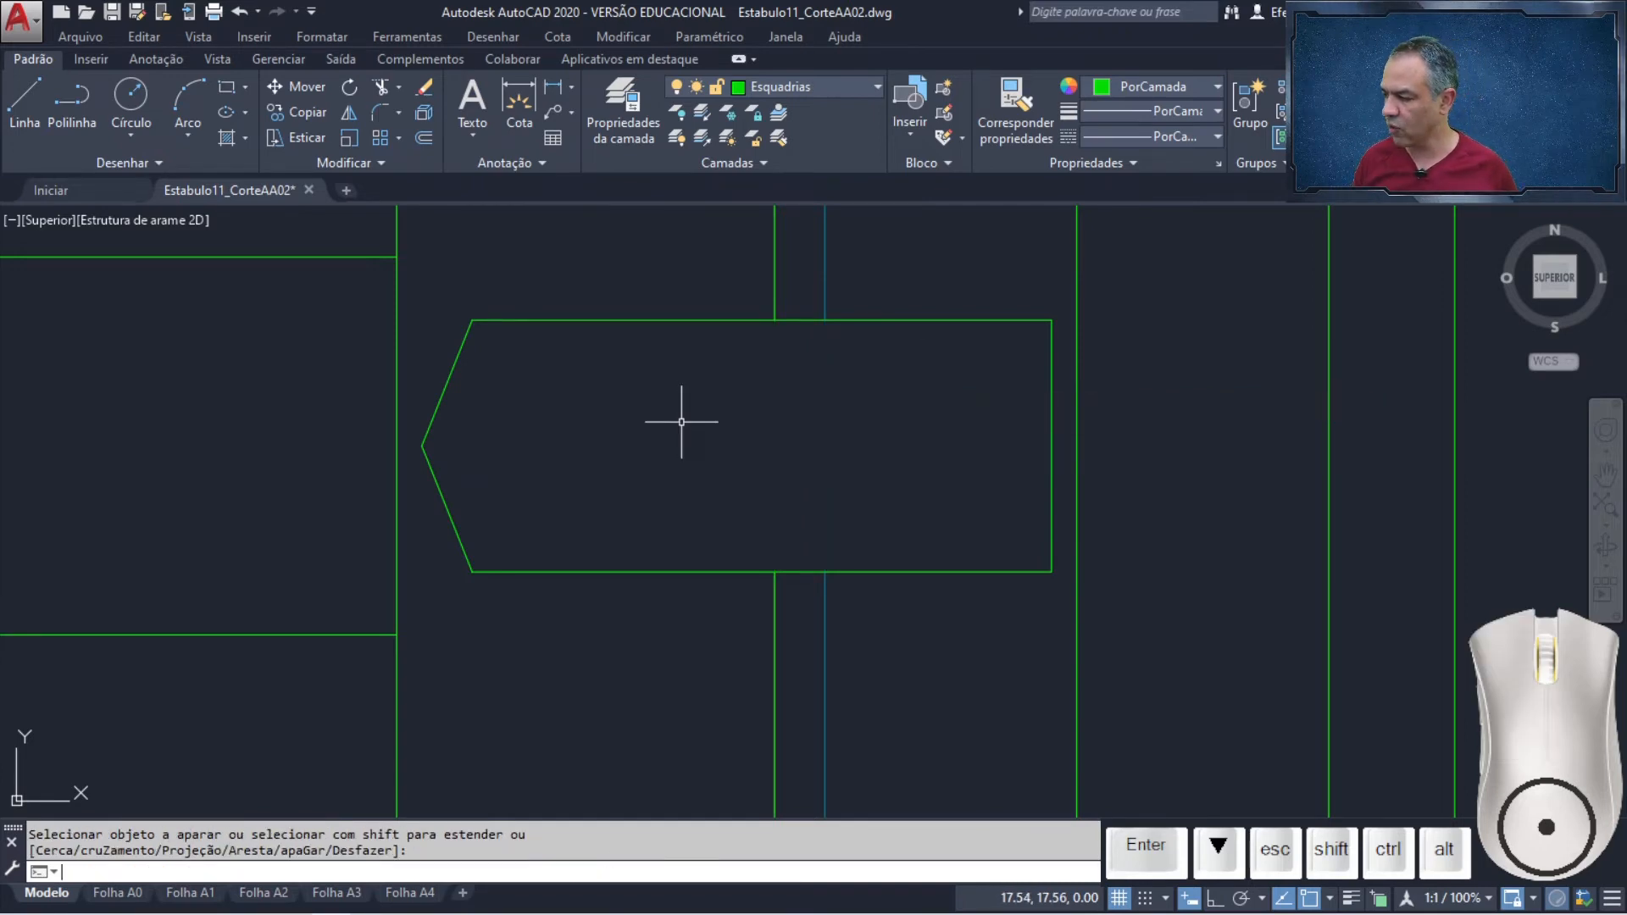
Draw two vertical lines across the hinge, joining the cut ends of the trimmed green and blue verticals
left_click(39, 104)
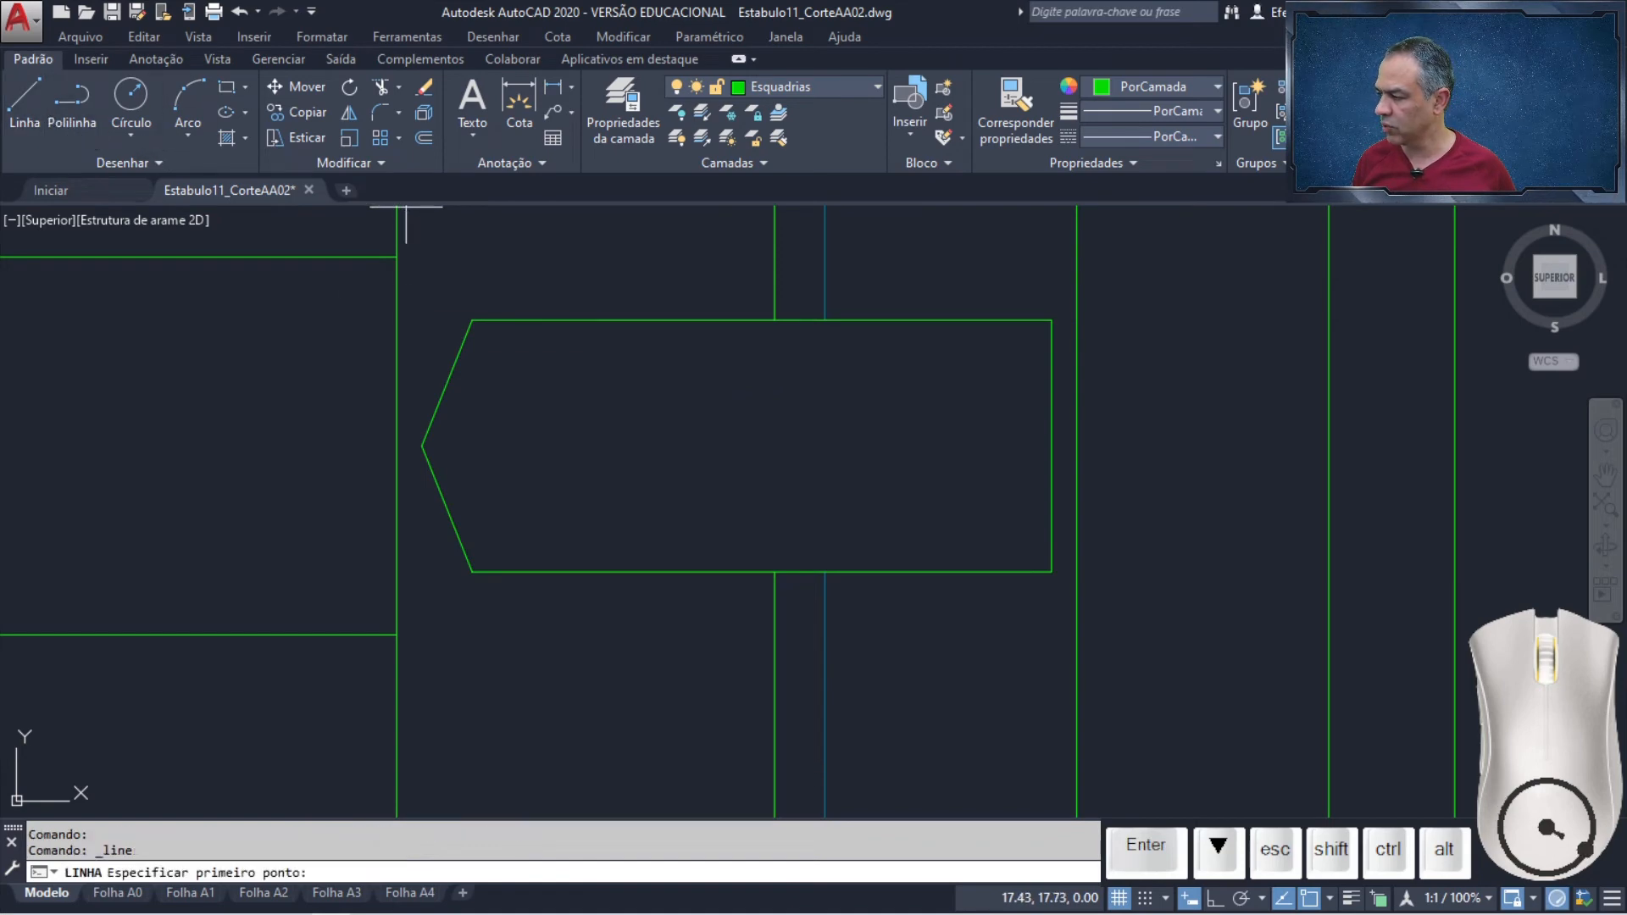
left_click(774, 319)
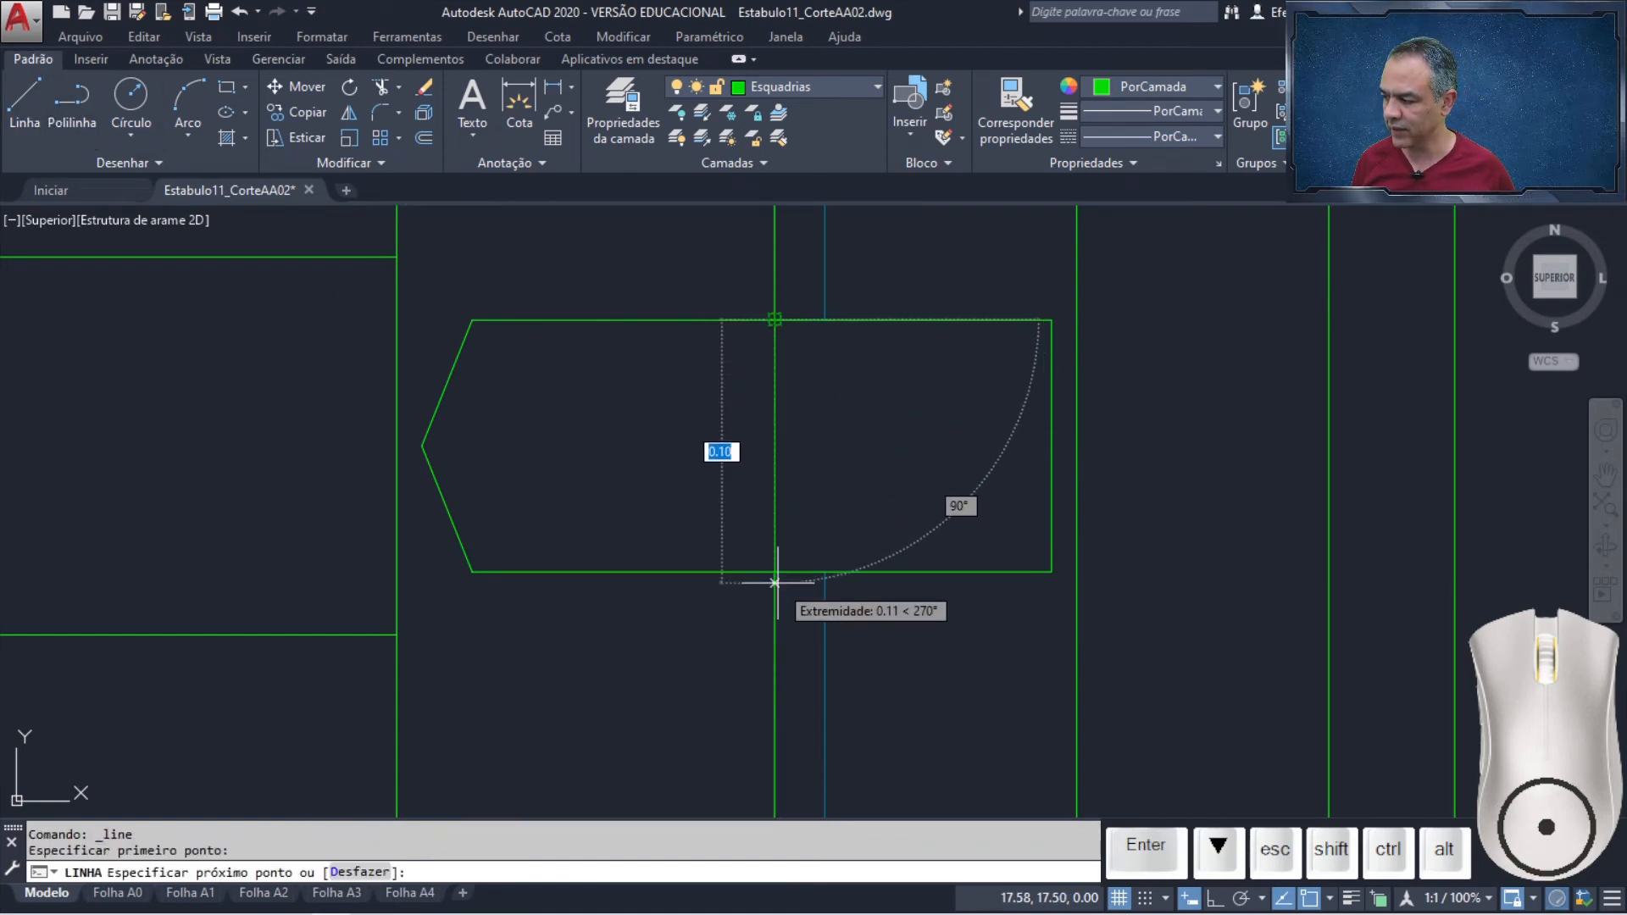
left_click(775, 541)
key("Return")
key("space")
left_click(824, 319)
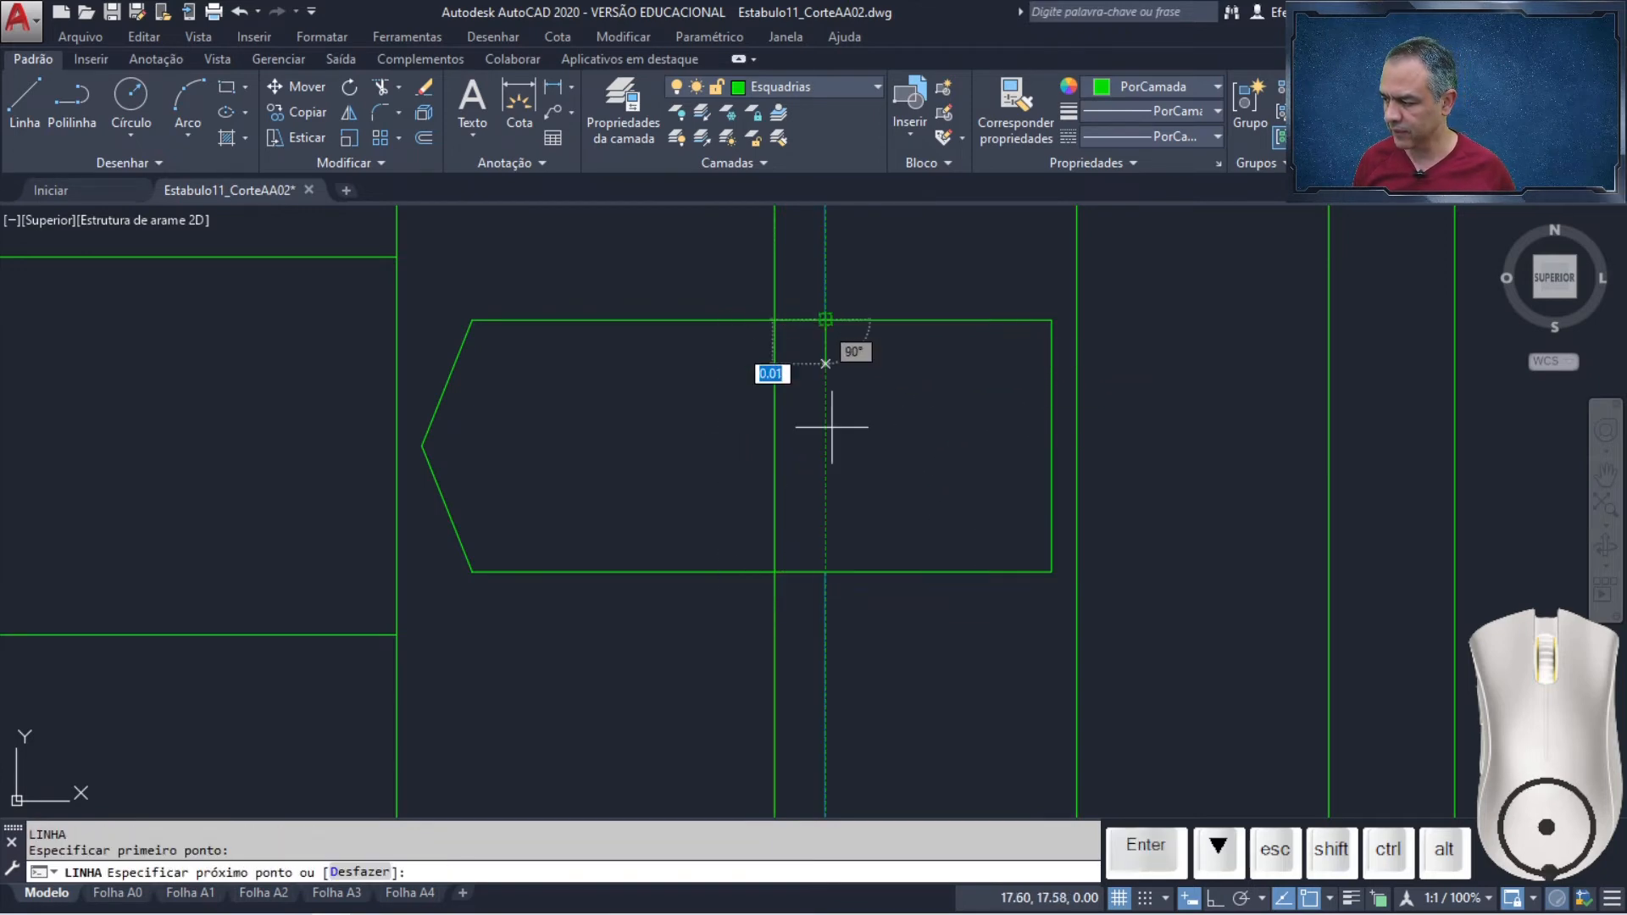
left_click(824, 572)
key("Return")
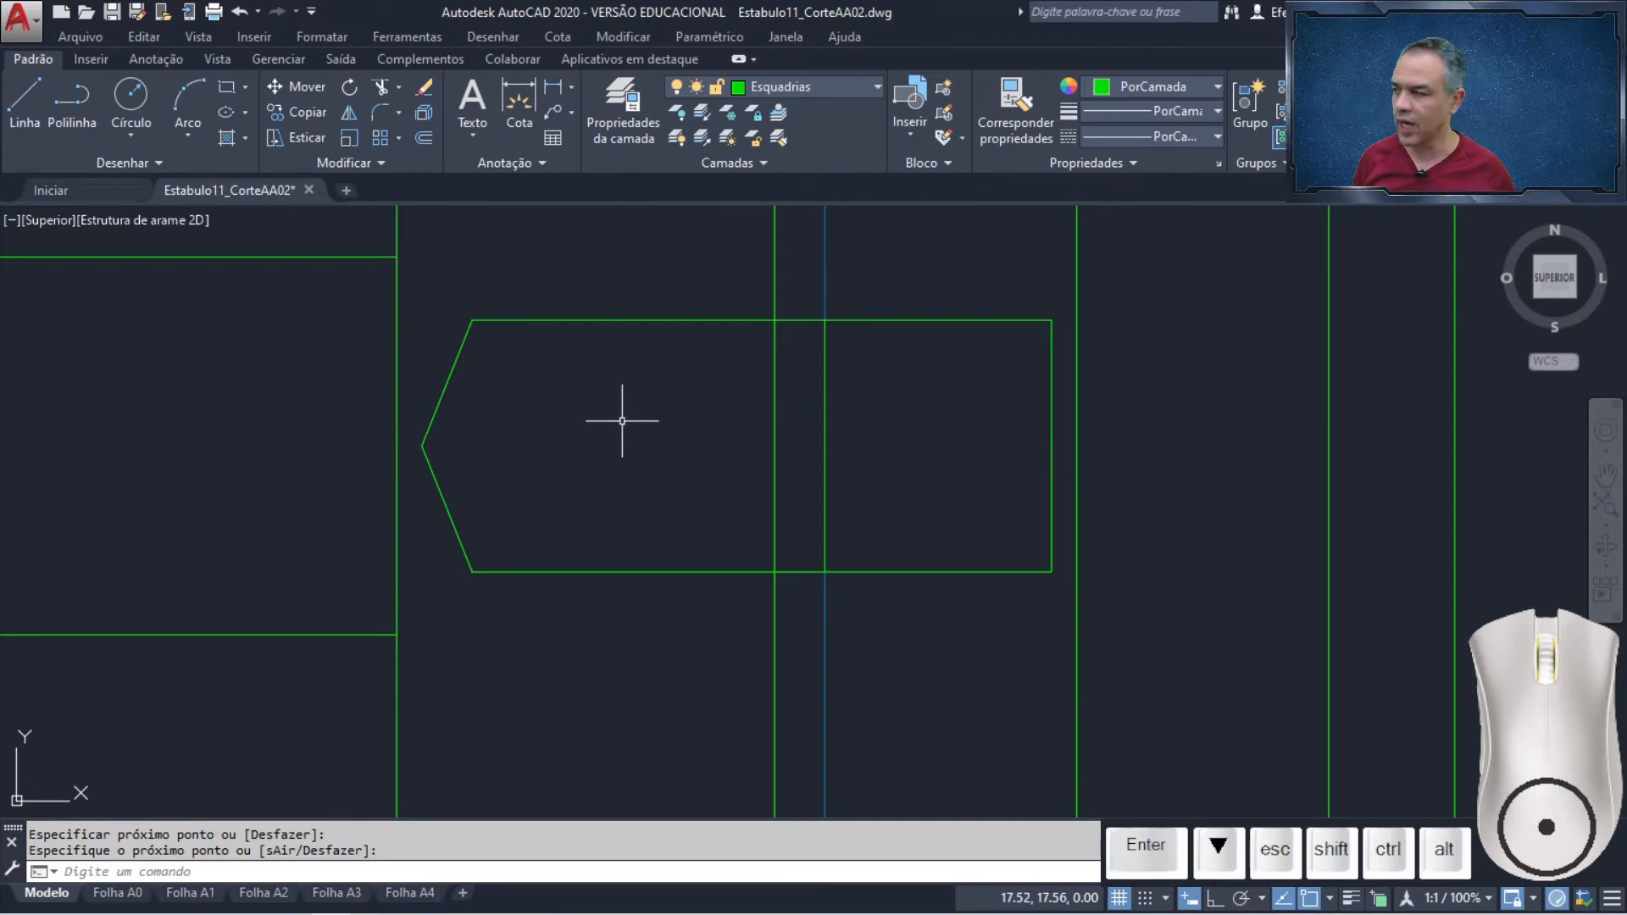
Offset the hinge's upper, lower and square-end edges inward by 0.025, and its inner vertical nearest the square end toward that end
left_click(423, 137)
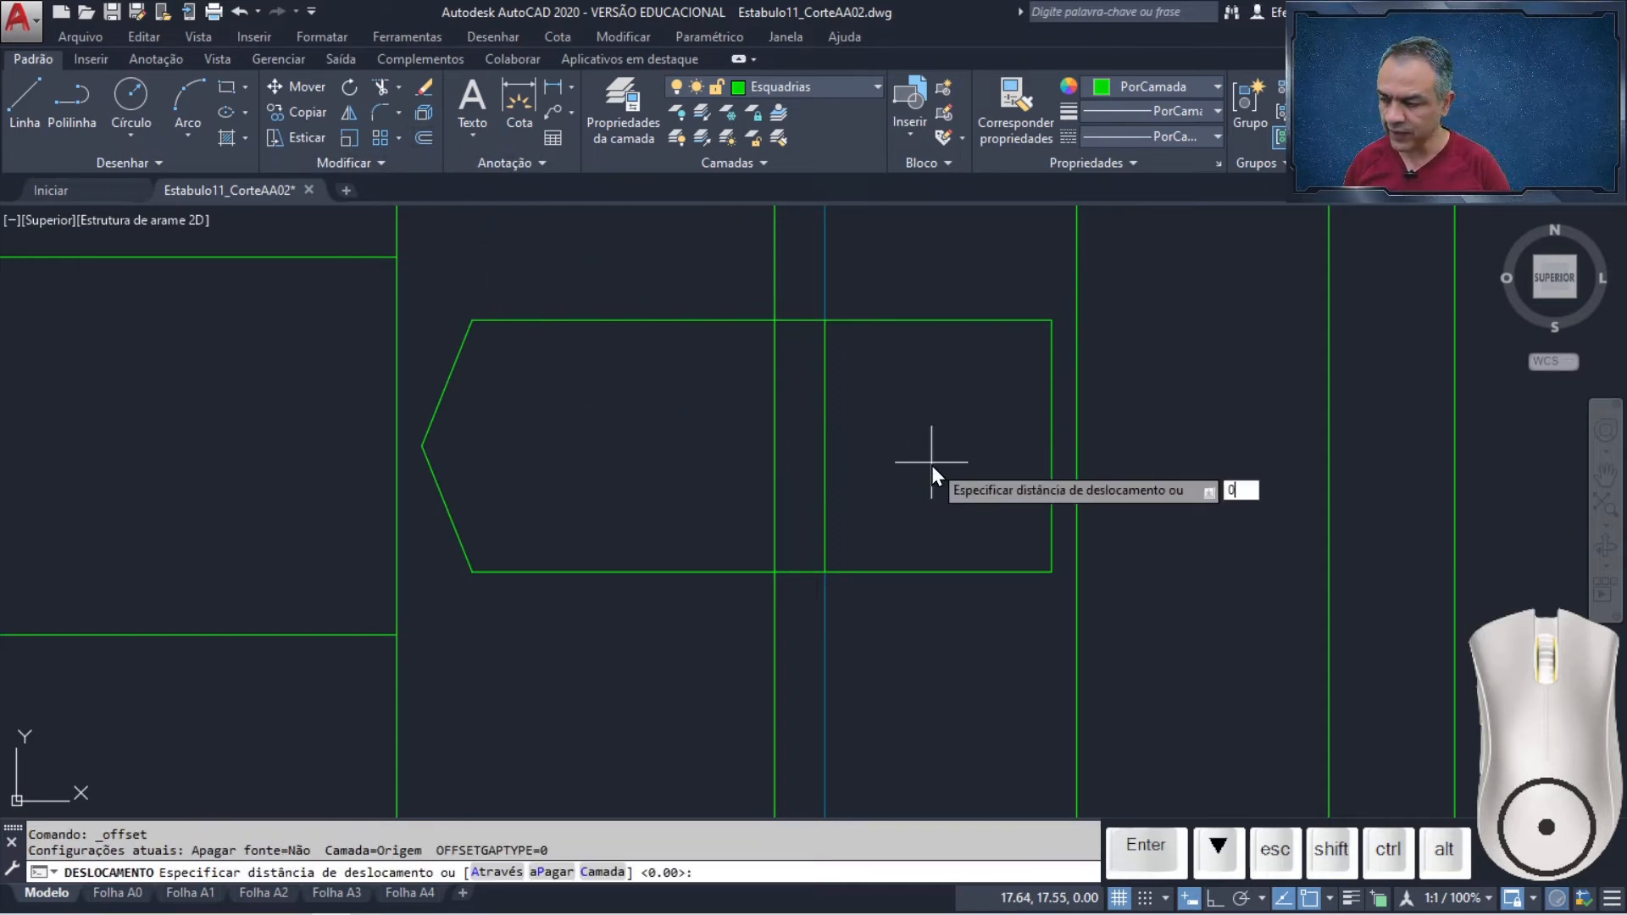
type("0.025")
key("Return")
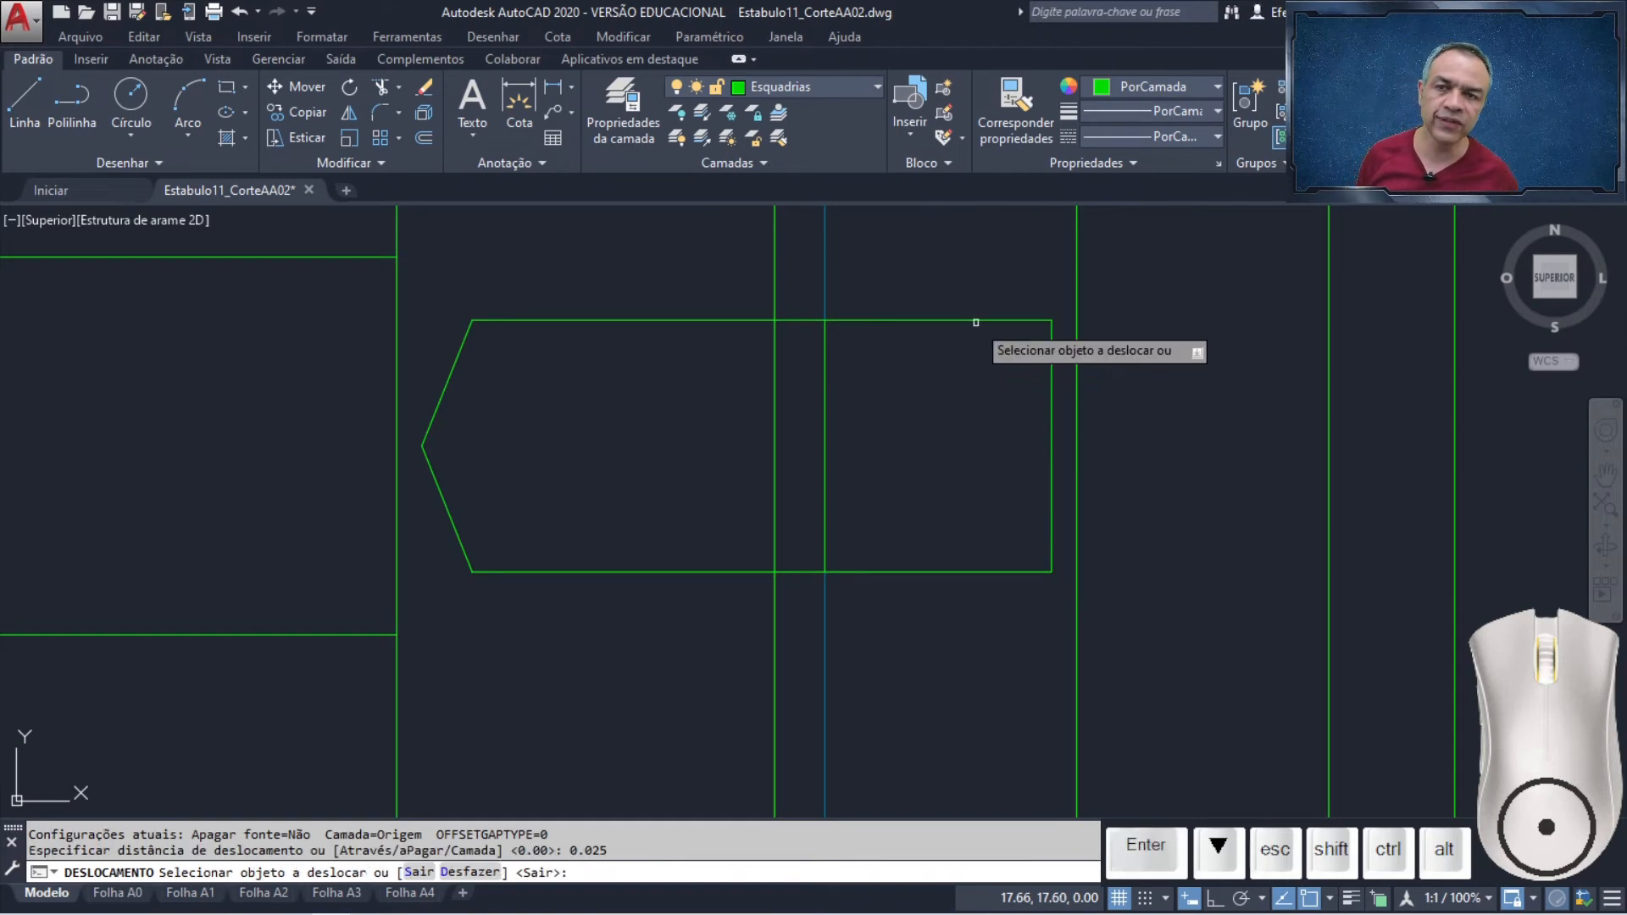
left_click(1024, 457)
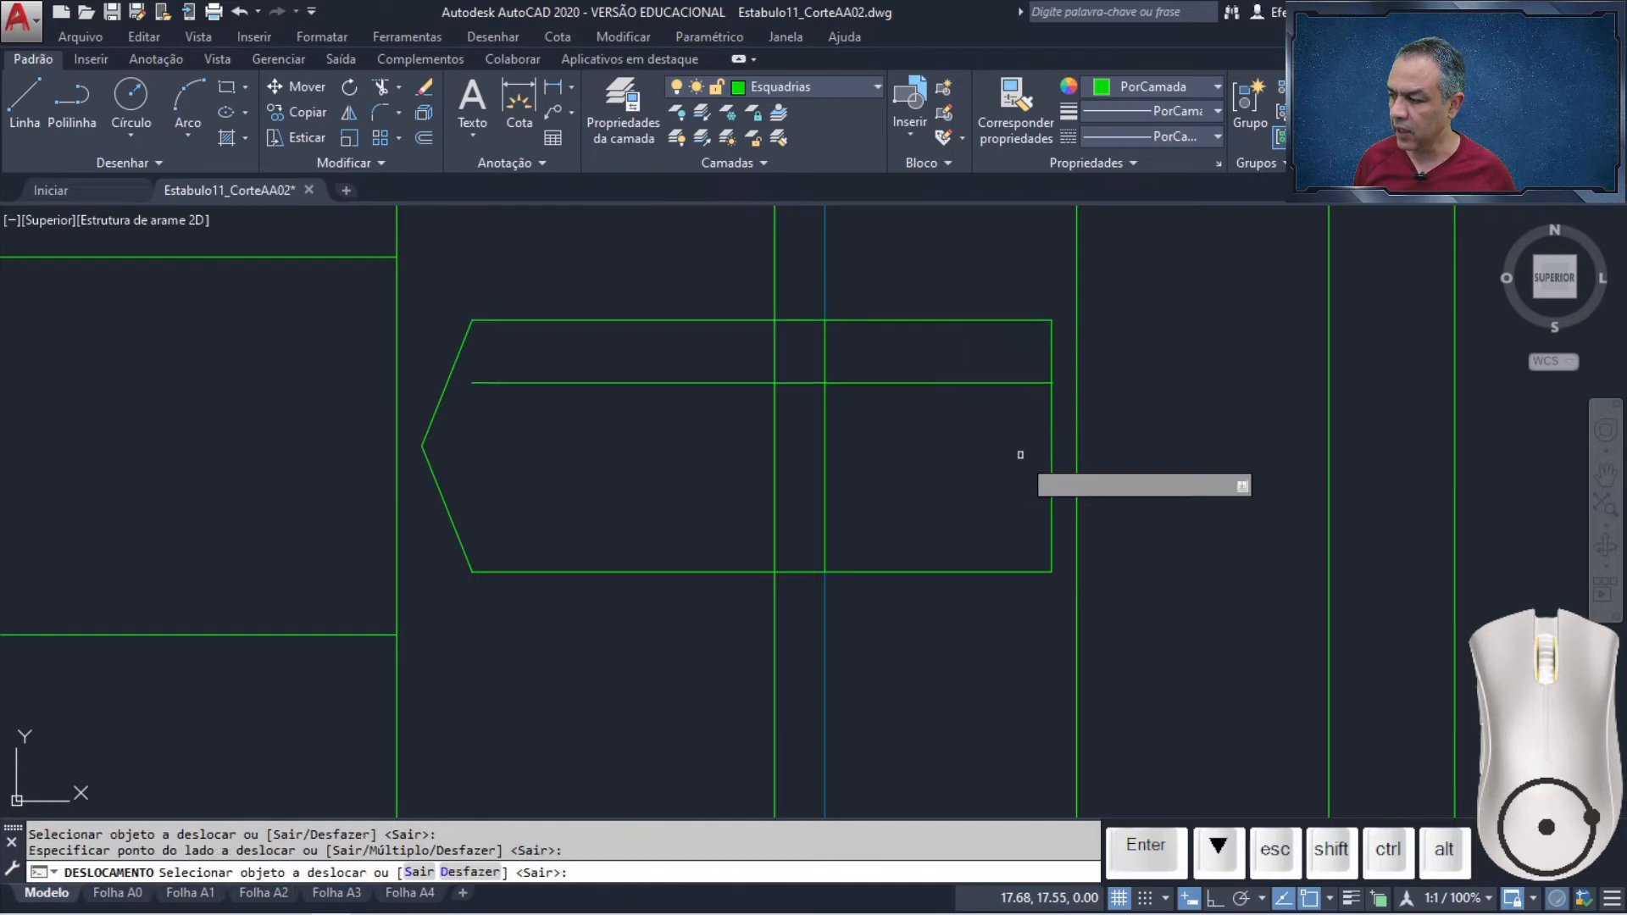
left_click(1052, 457)
left_click(1001, 464)
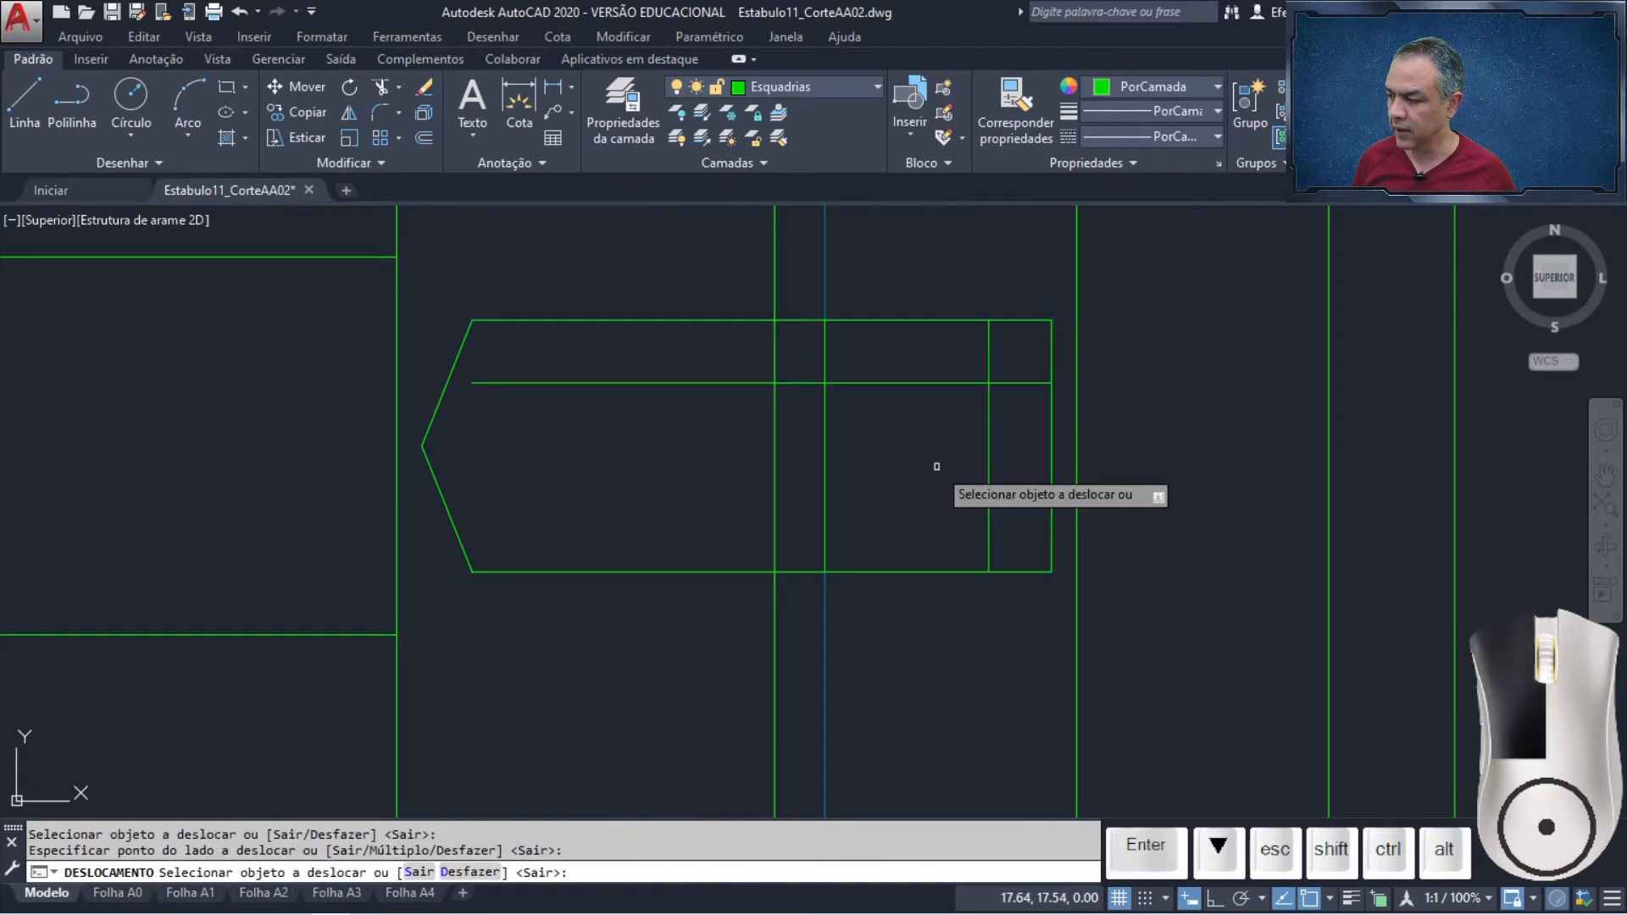
left_click(922, 570)
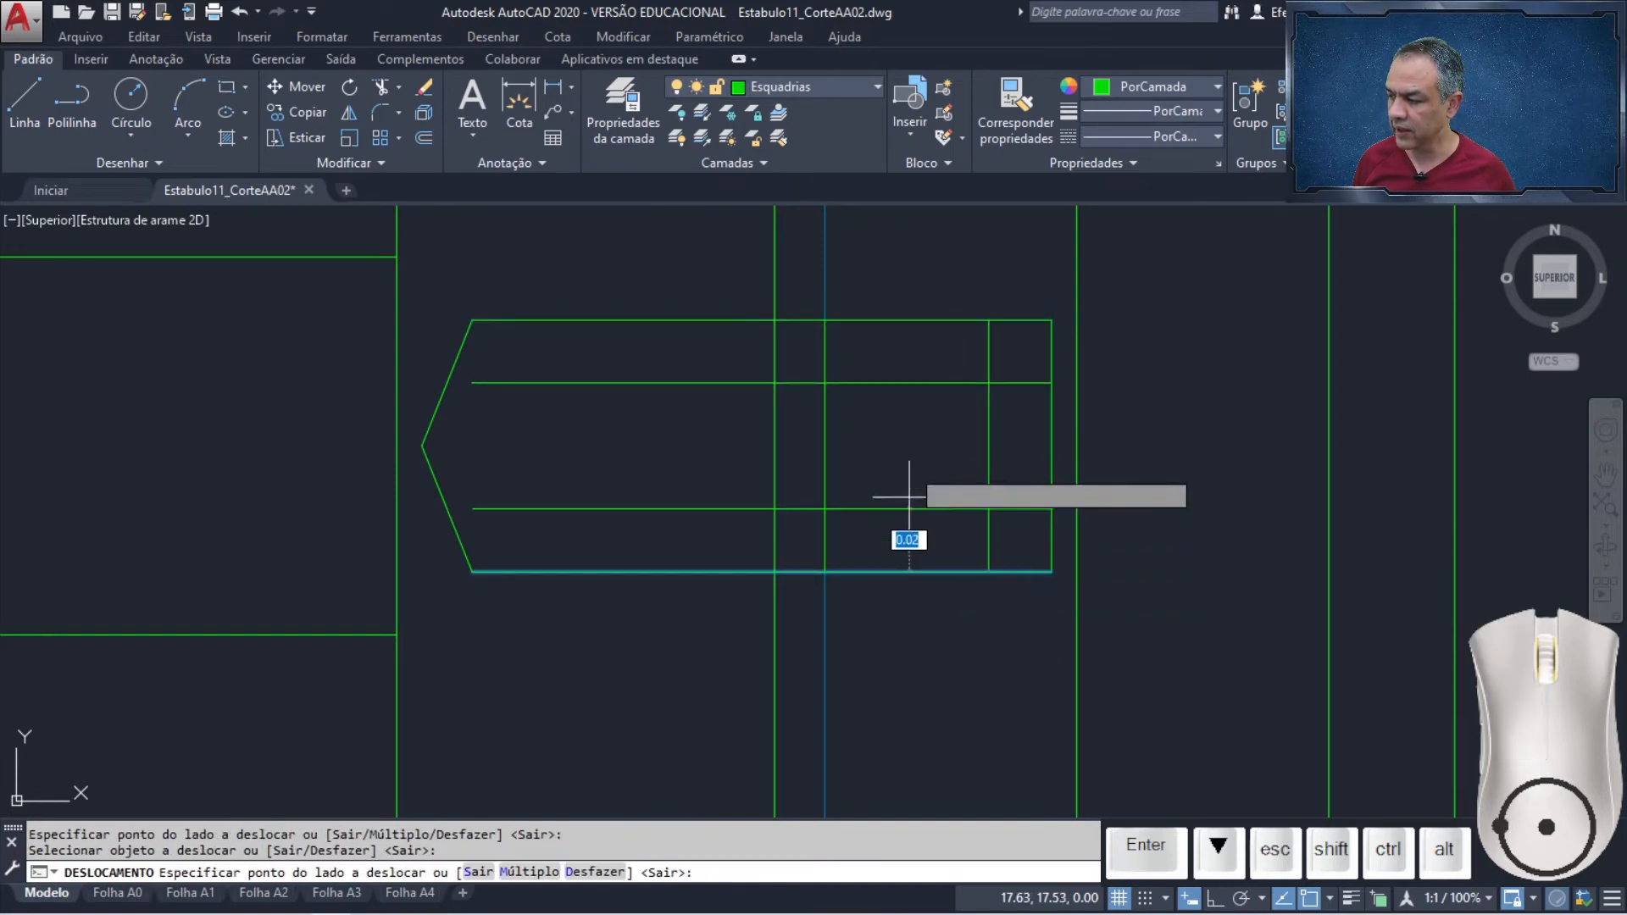
left_click(902, 483)
left_click(826, 447)
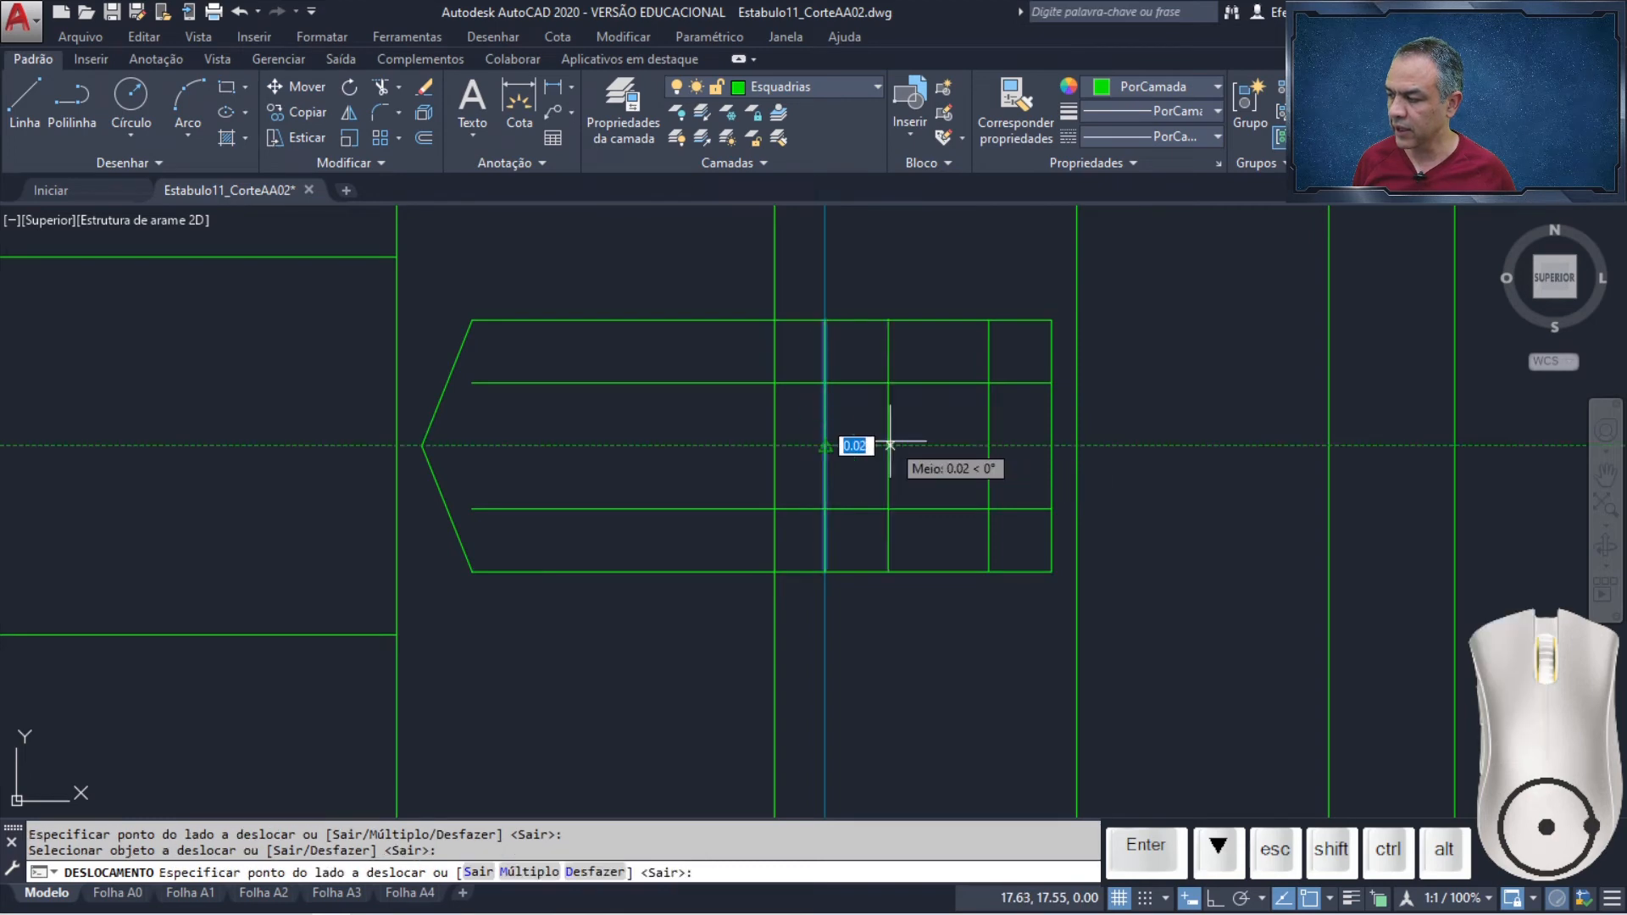
left_click(949, 432)
key("Return")
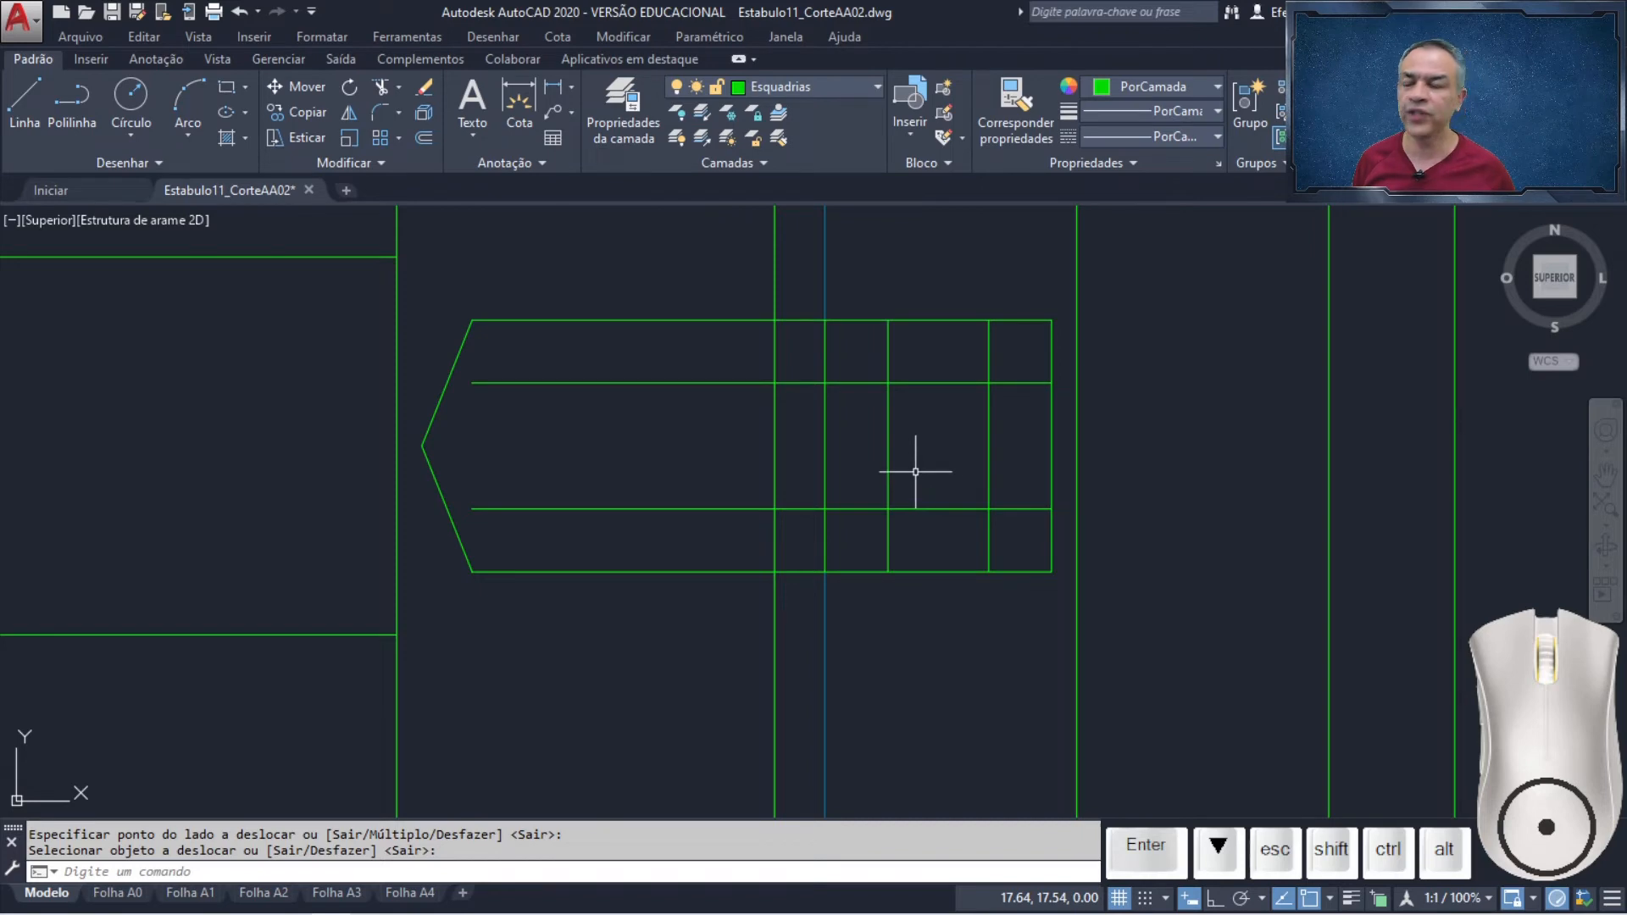
Draw a 0.01 diameter screw-hole circle at the upper guide intersection nearest the hinge's inner verticals
left_click(130, 144)
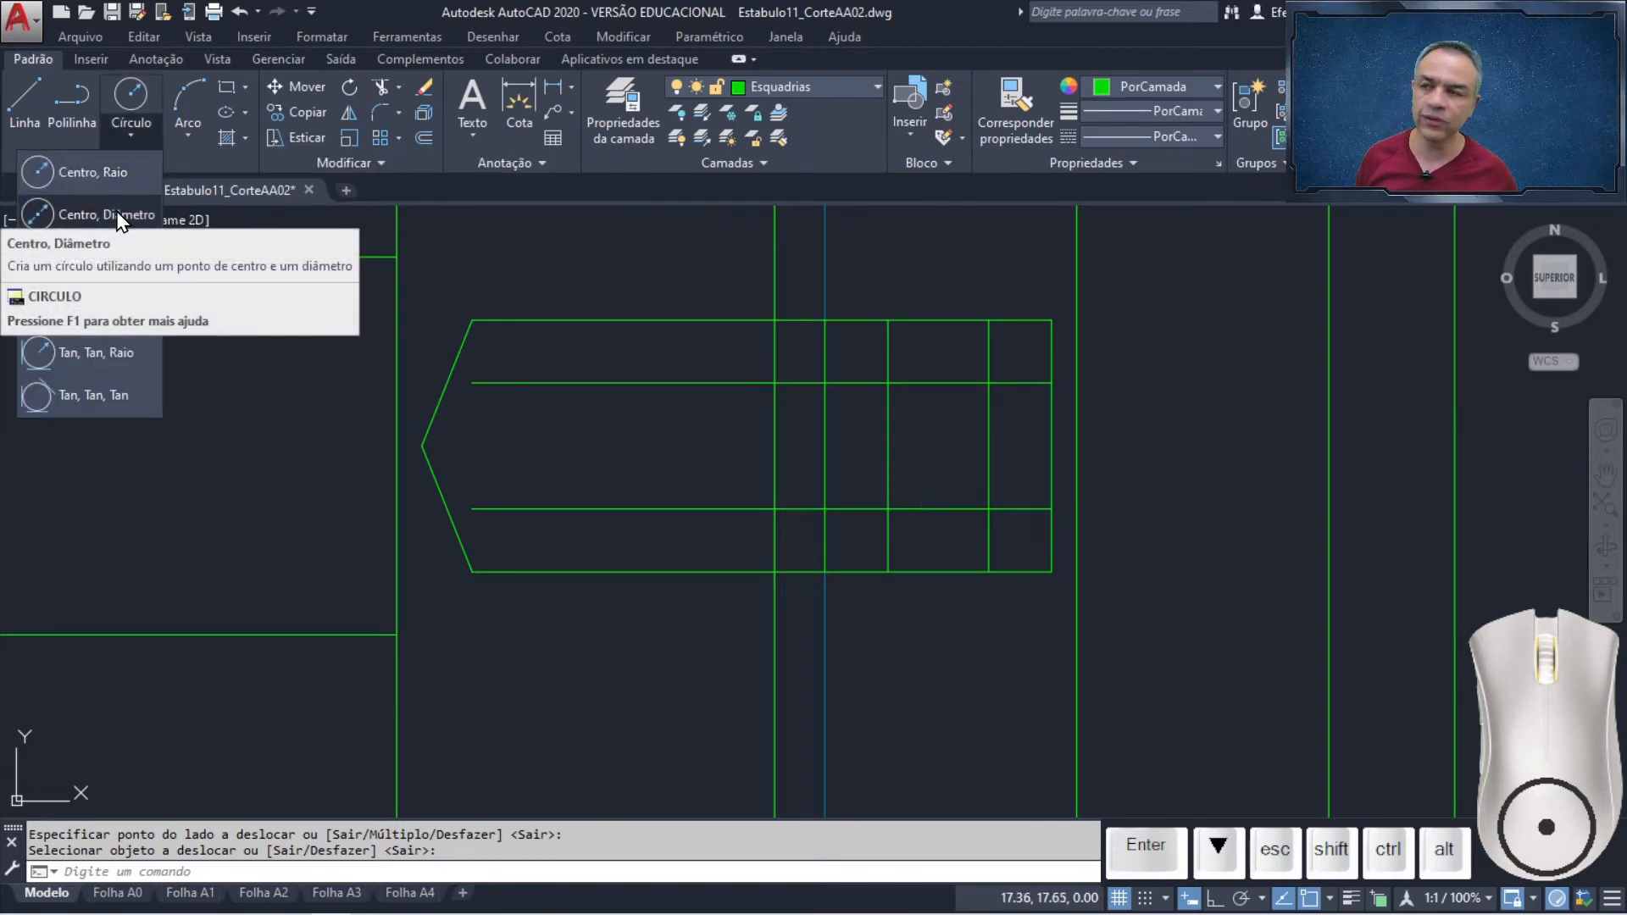
left_click(107, 215)
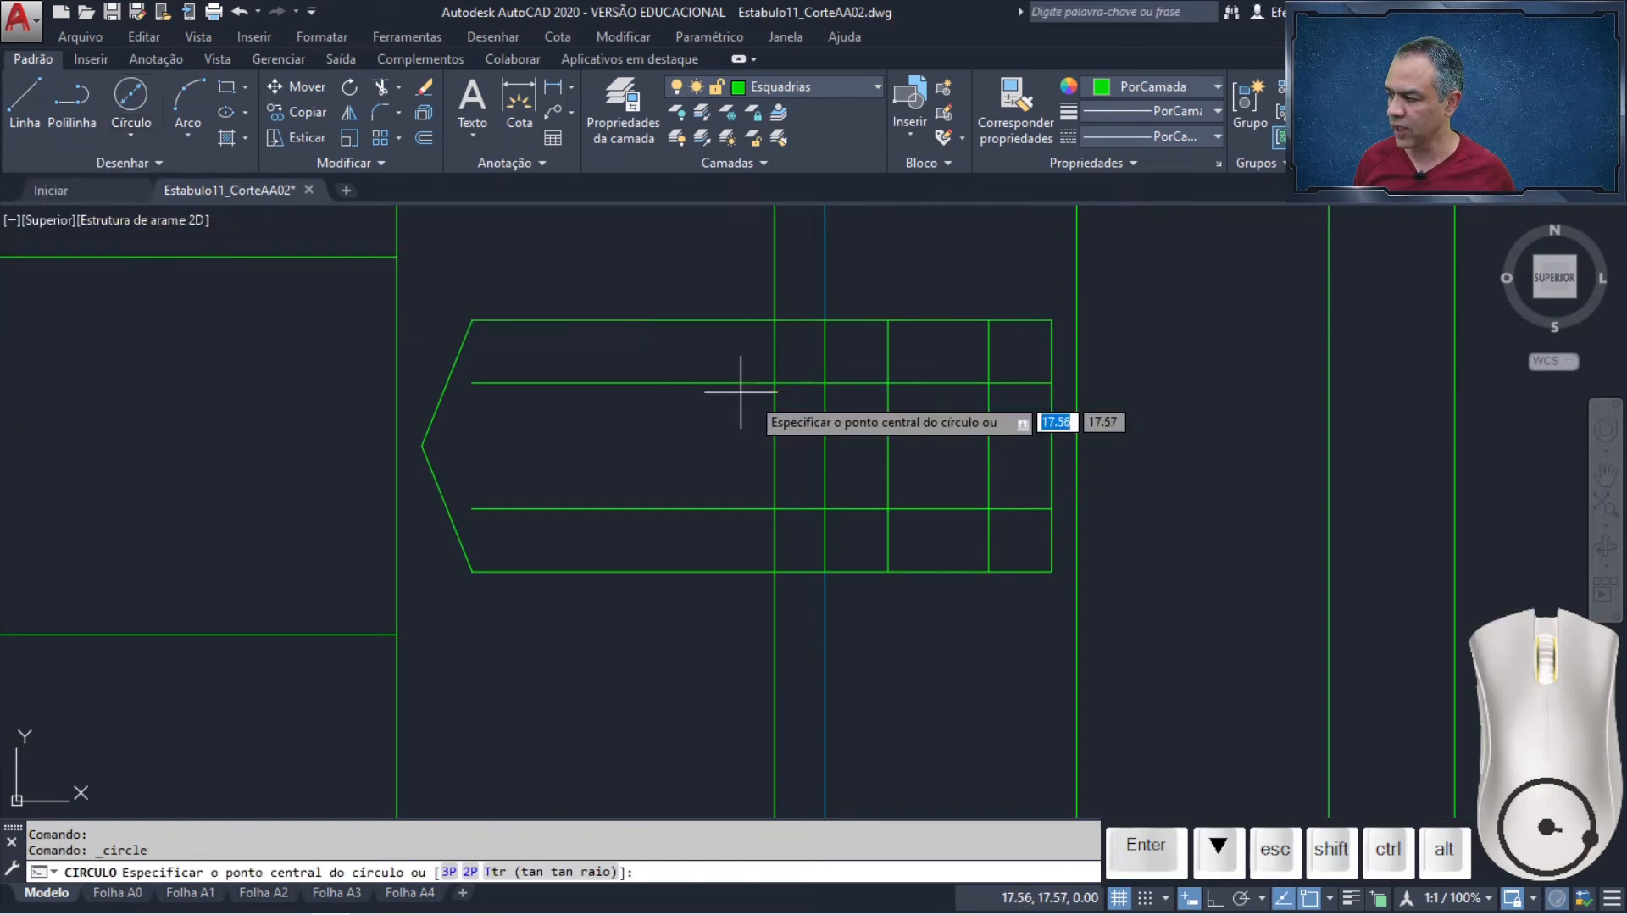
left_click(889, 382)
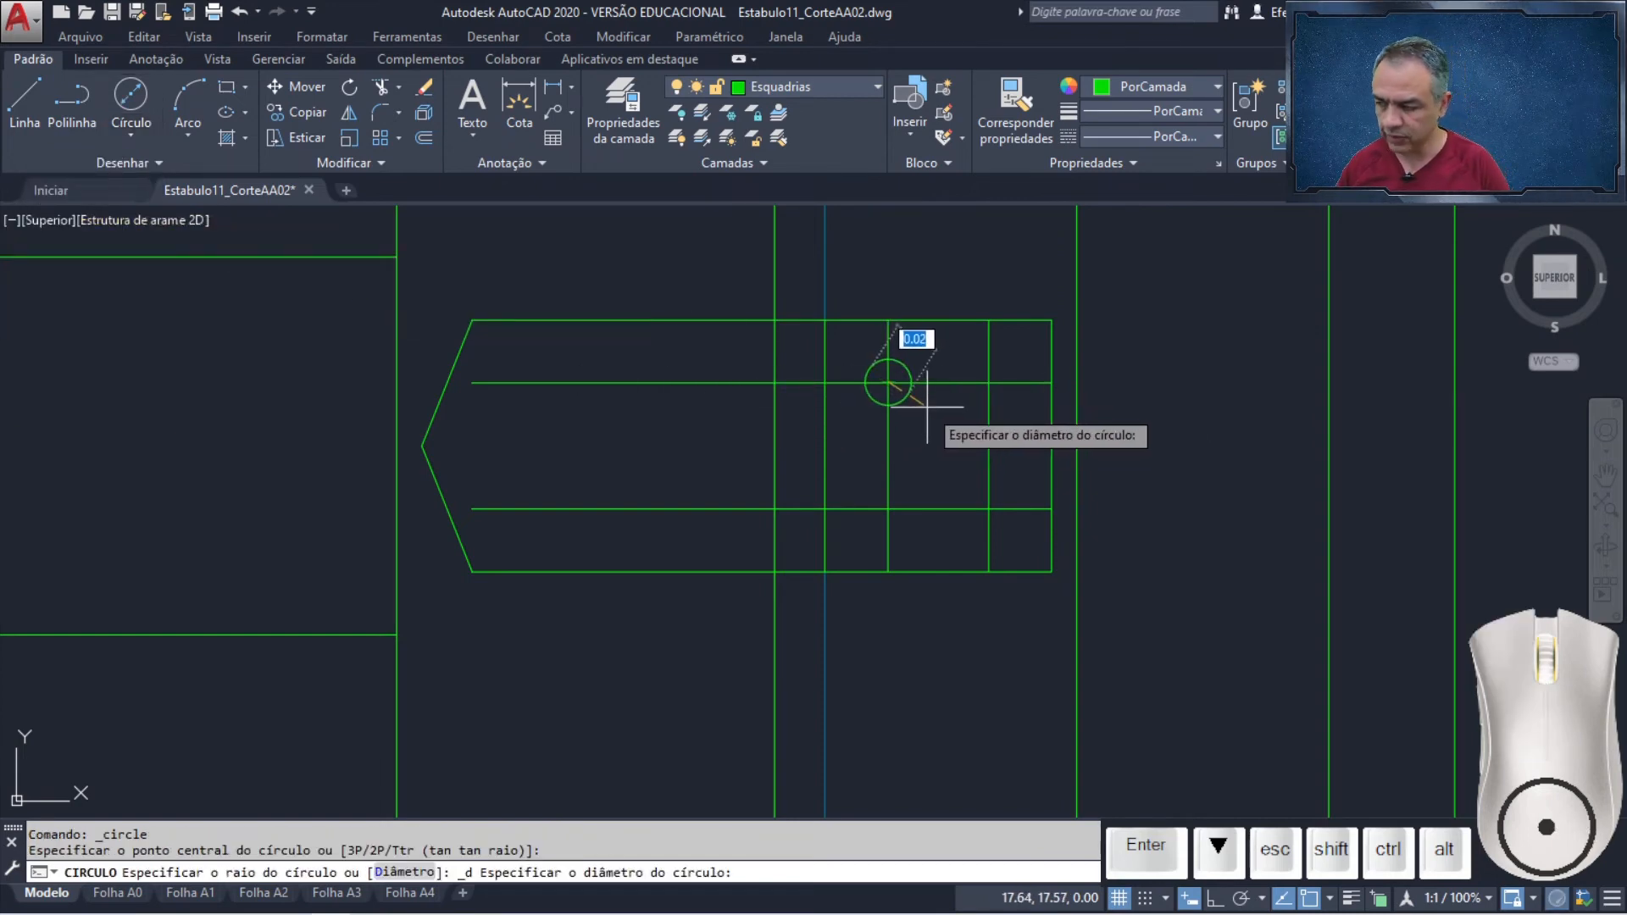
type("0.01")
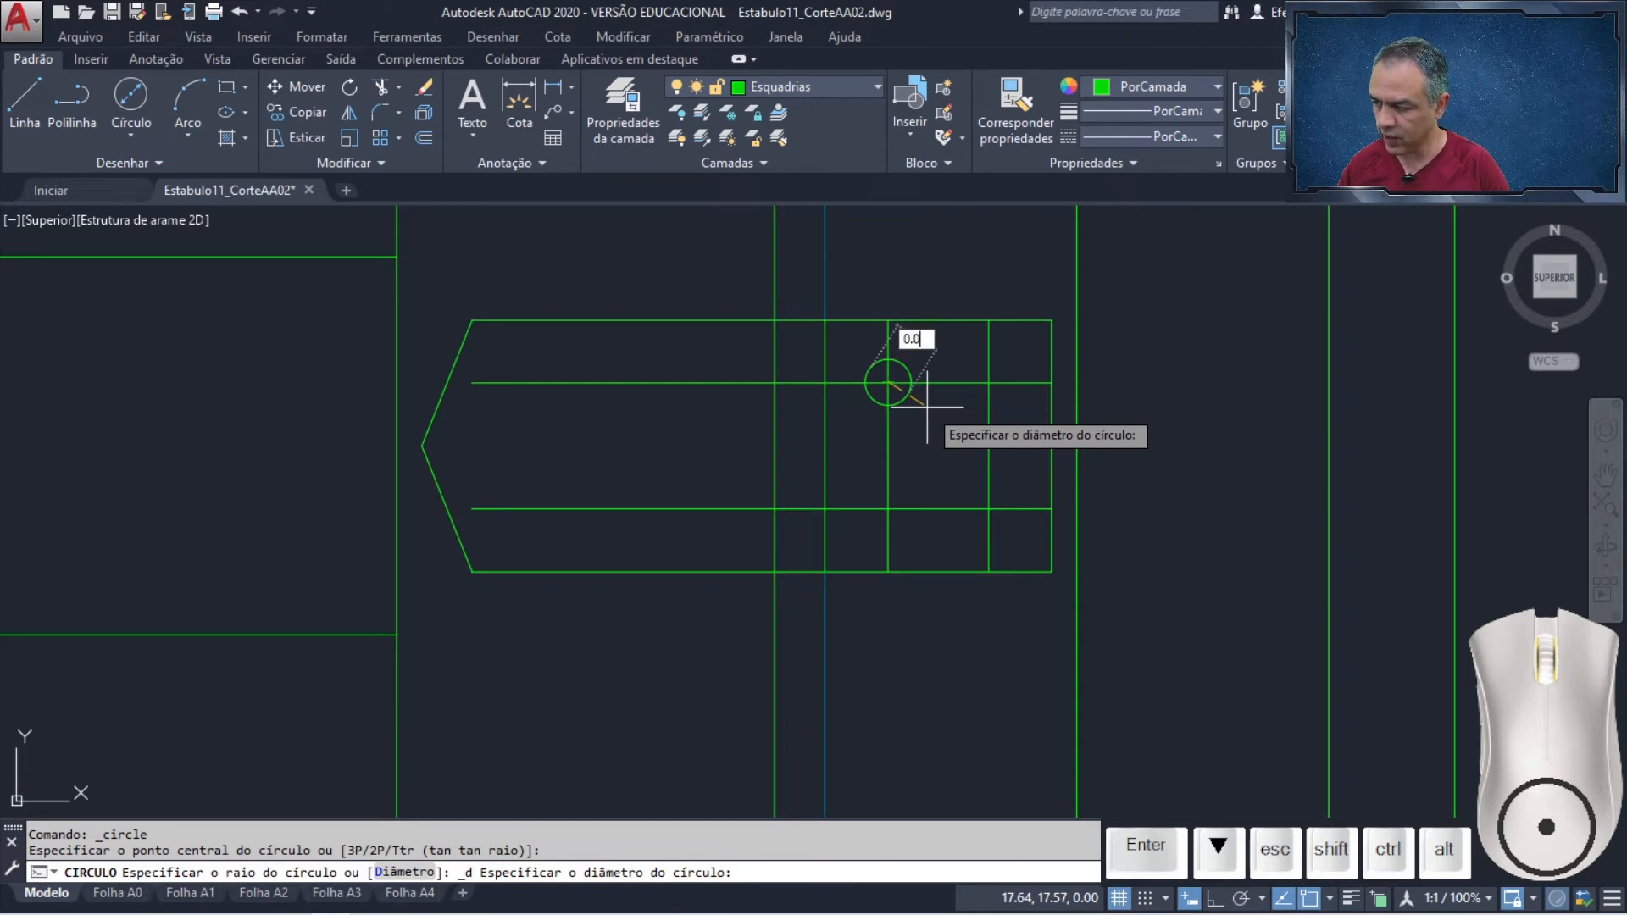
key("Return")
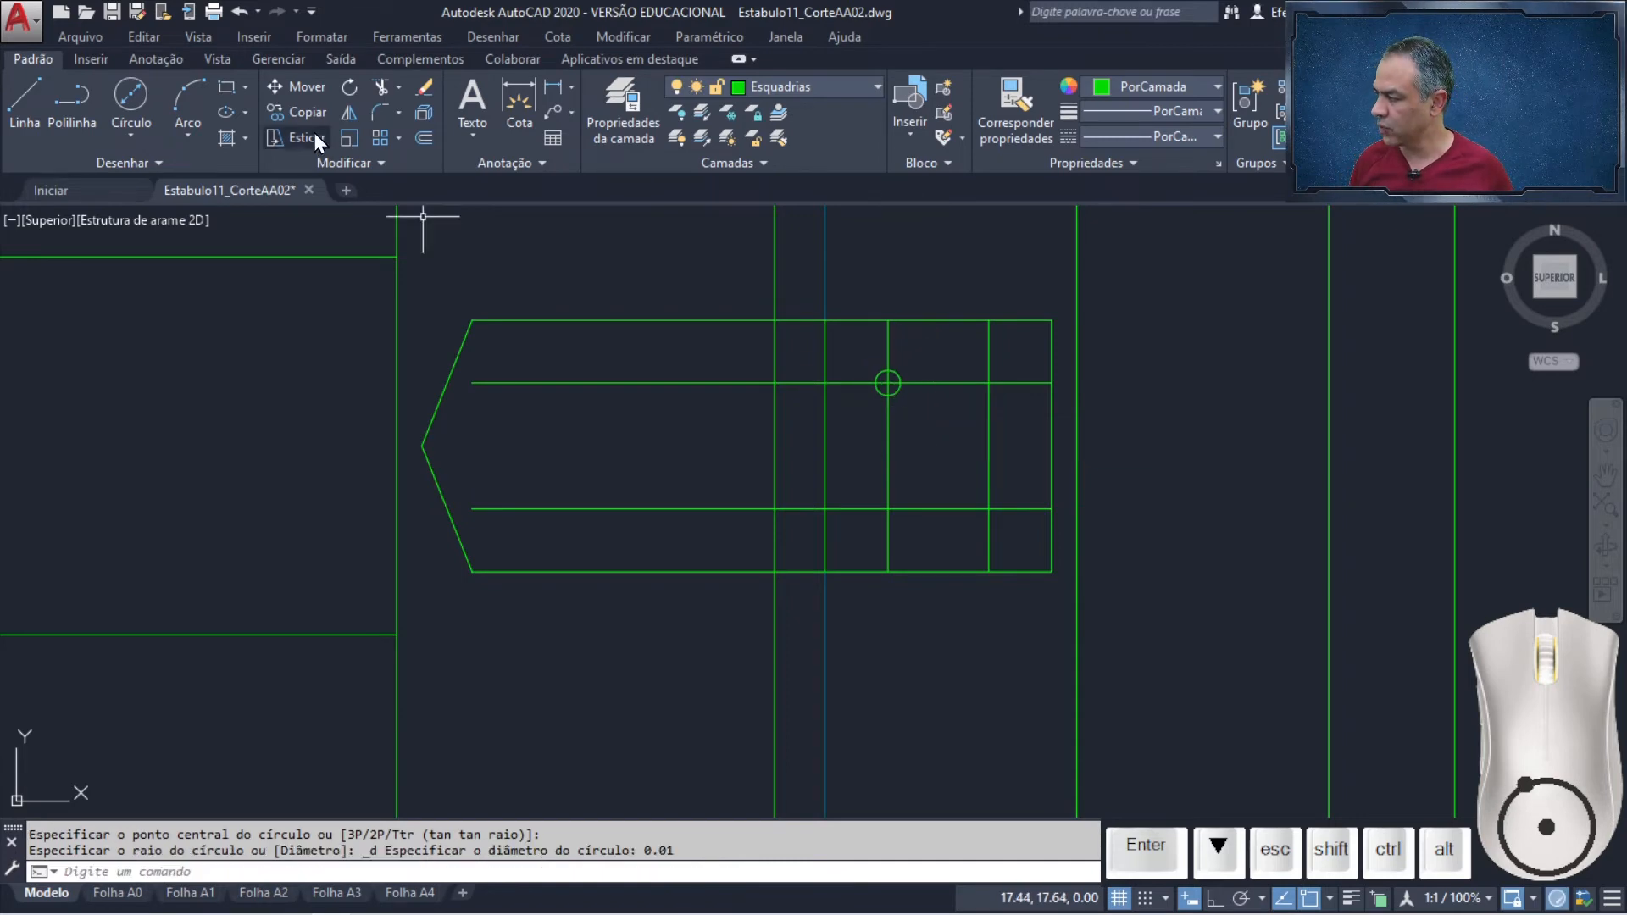
Copy the screw-hole circle from its centre to the other three guide intersections at the hinge's square end
left_click(307, 111)
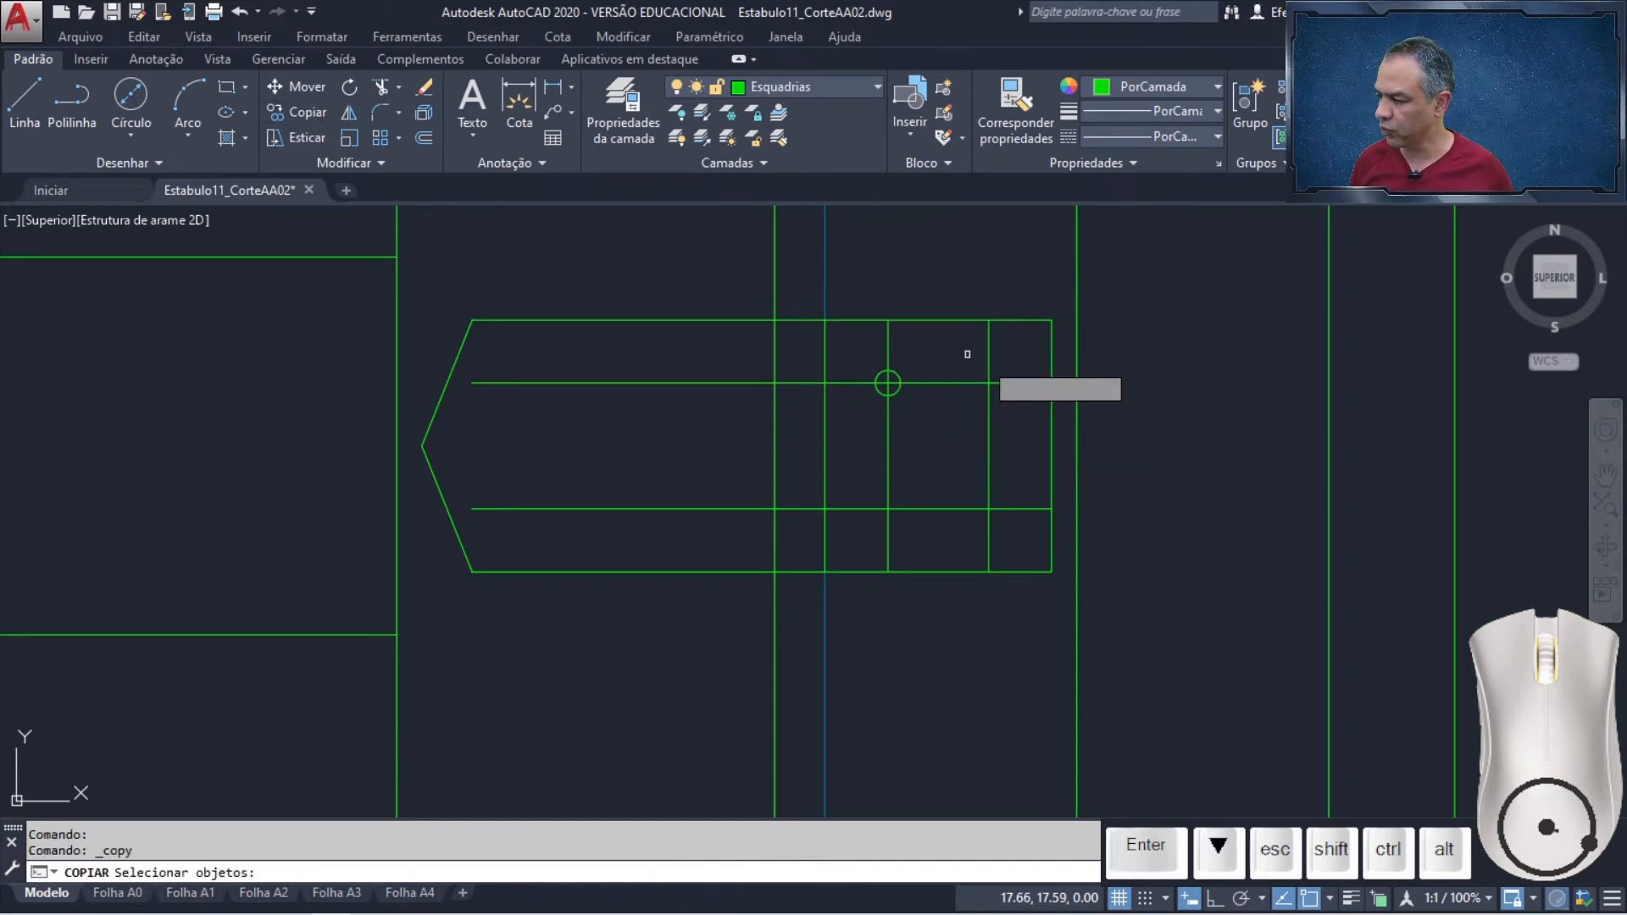
left_click(895, 374)
key("Return")
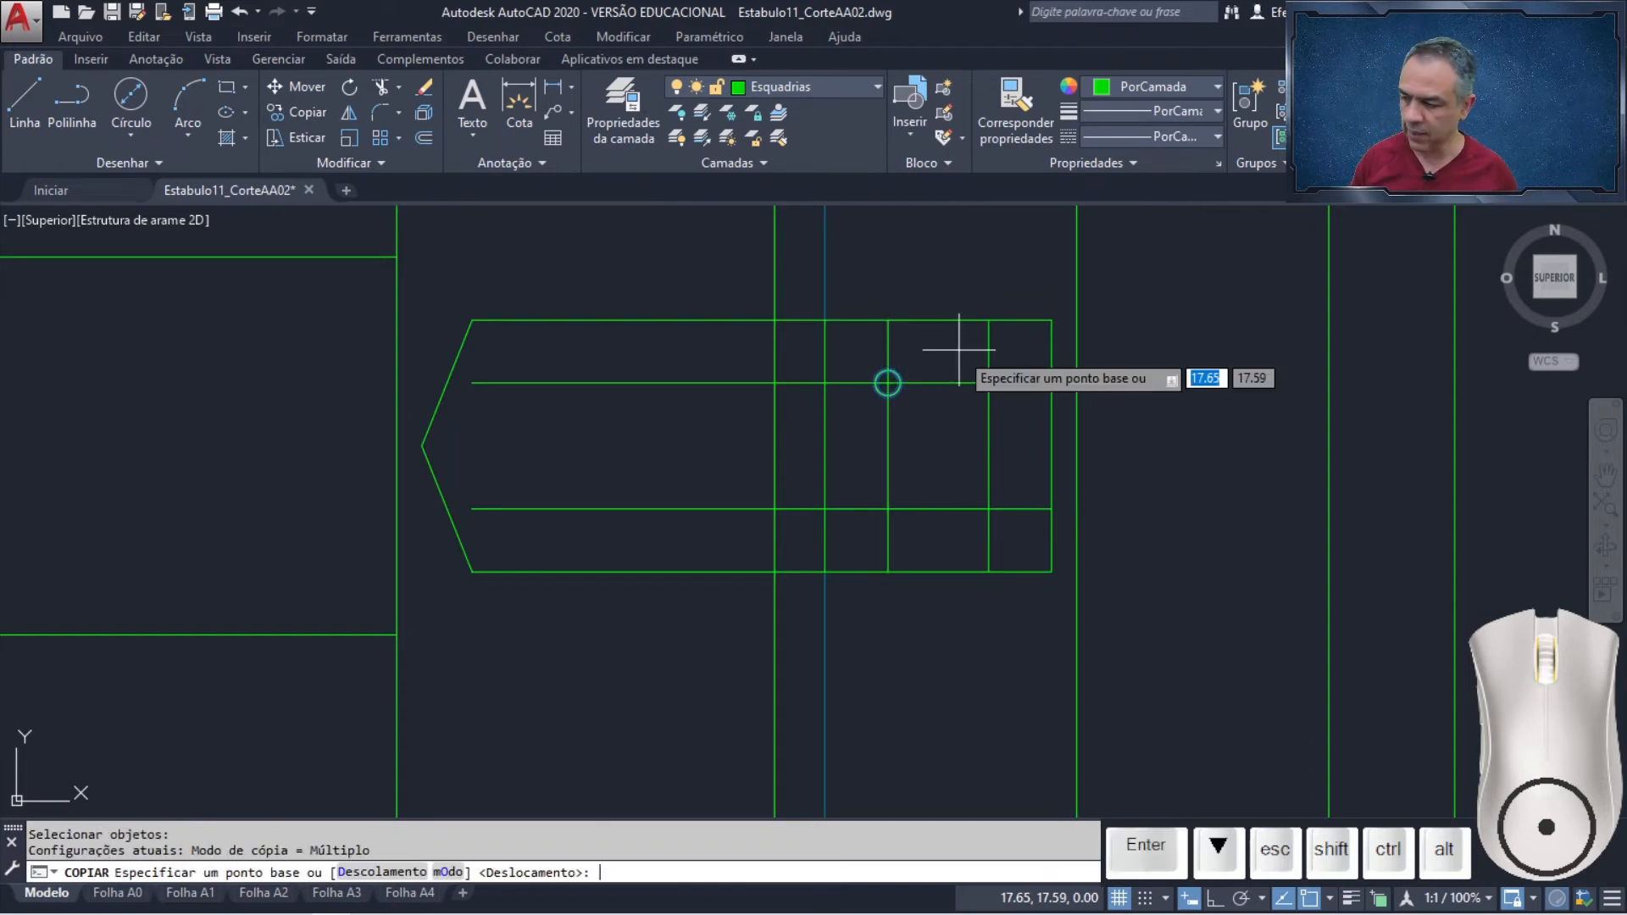
left_click(887, 383)
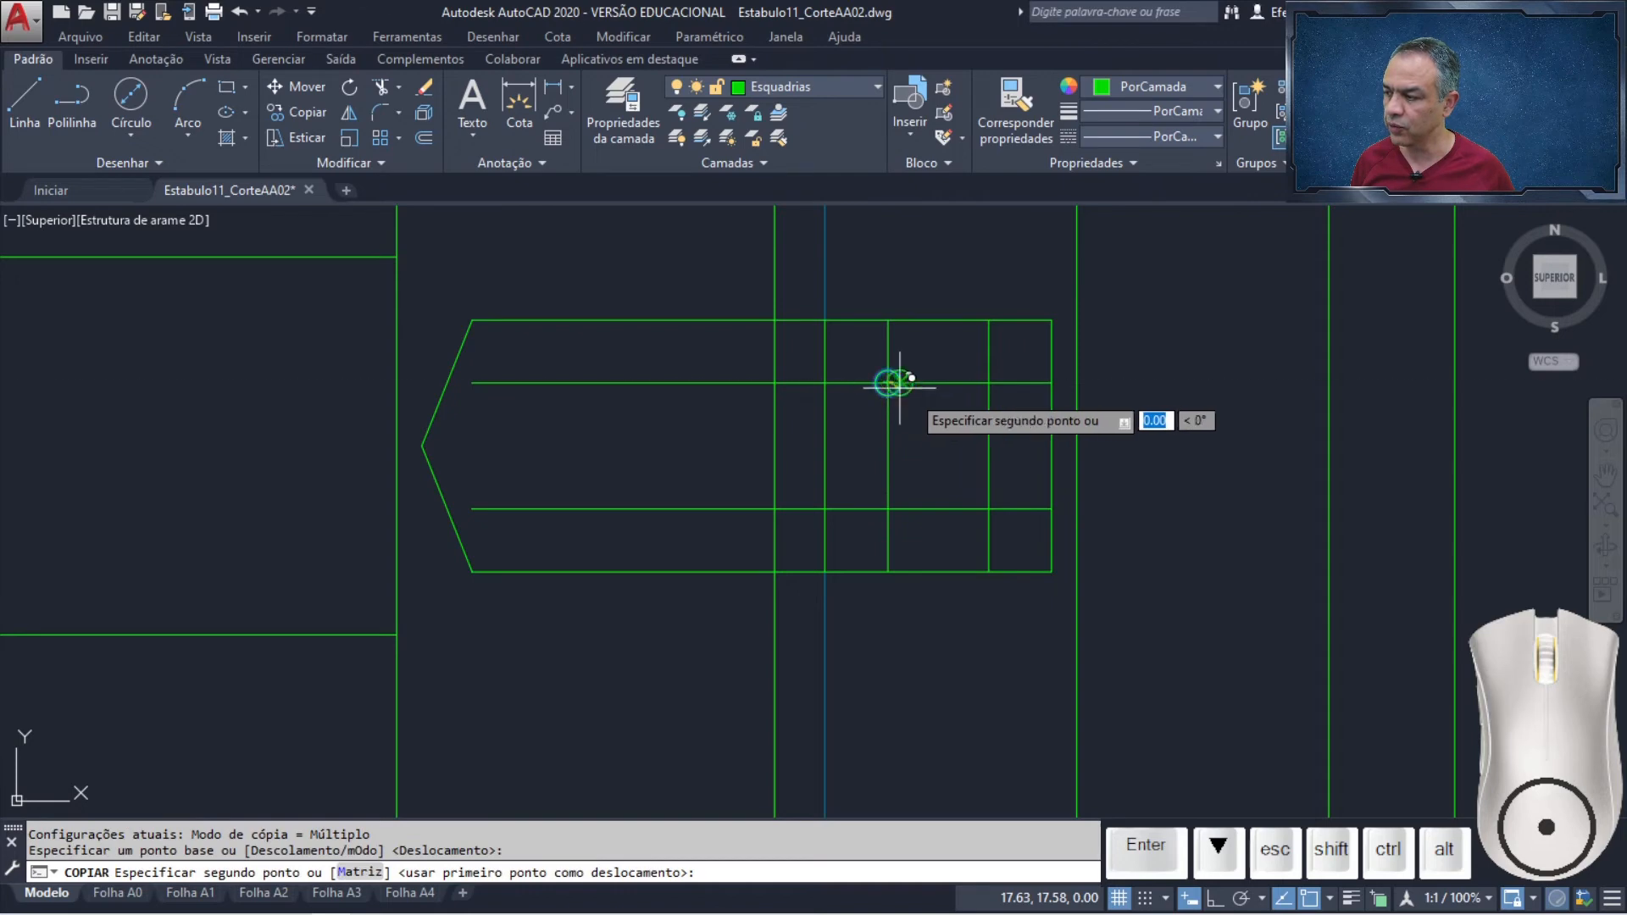
left_click(988, 383)
left_click(988, 508)
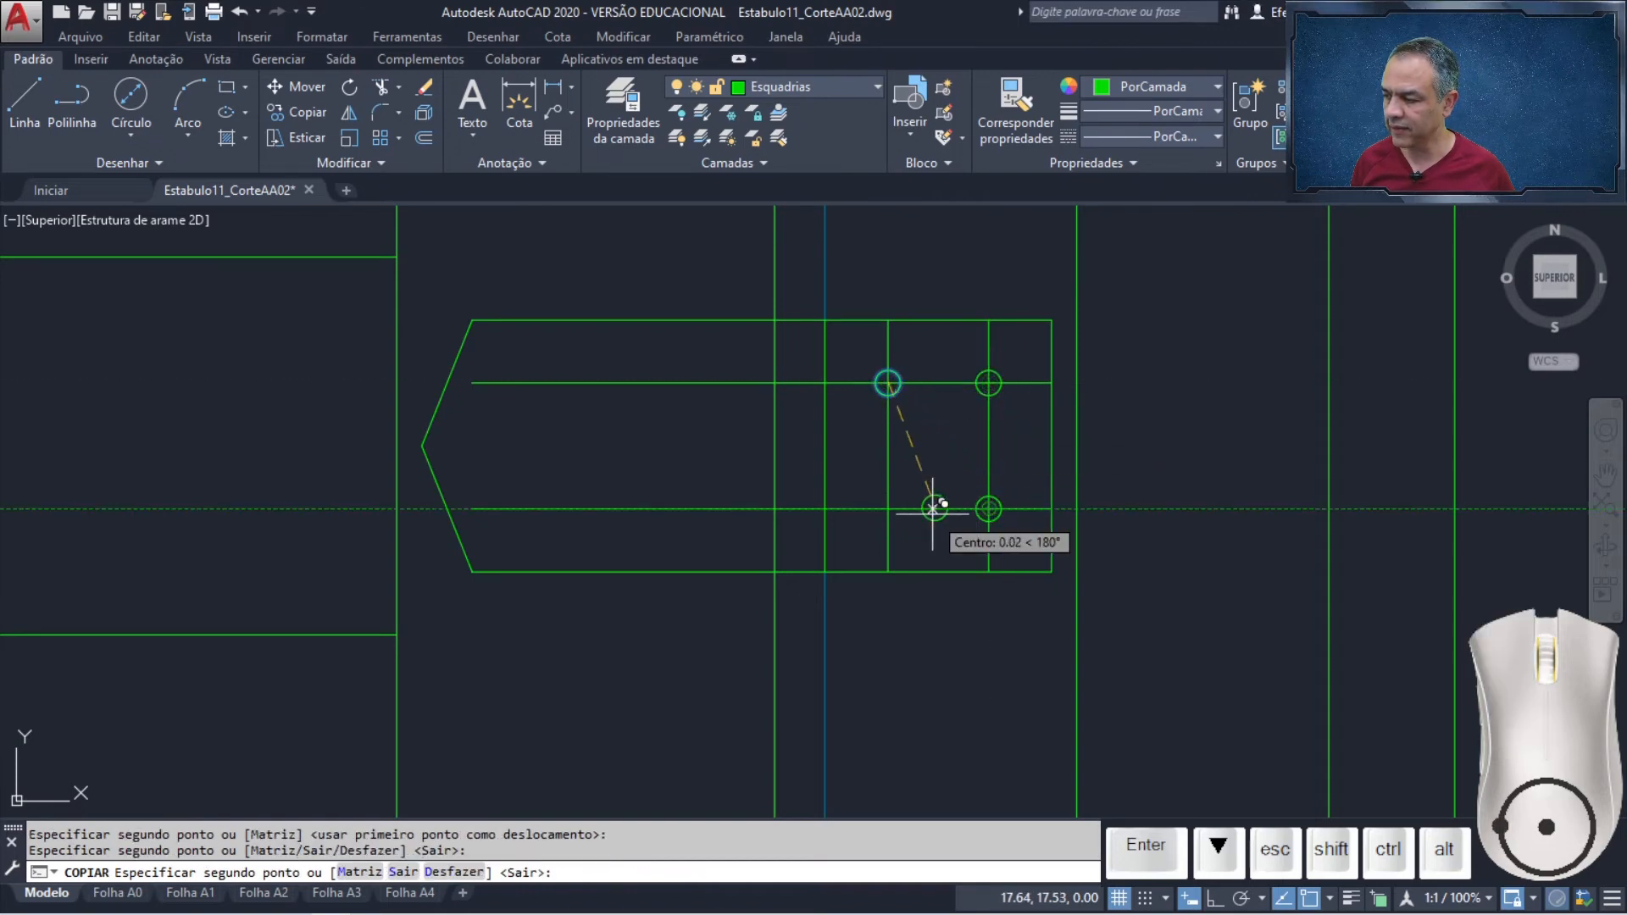
left_click(887, 508)
key("Return")
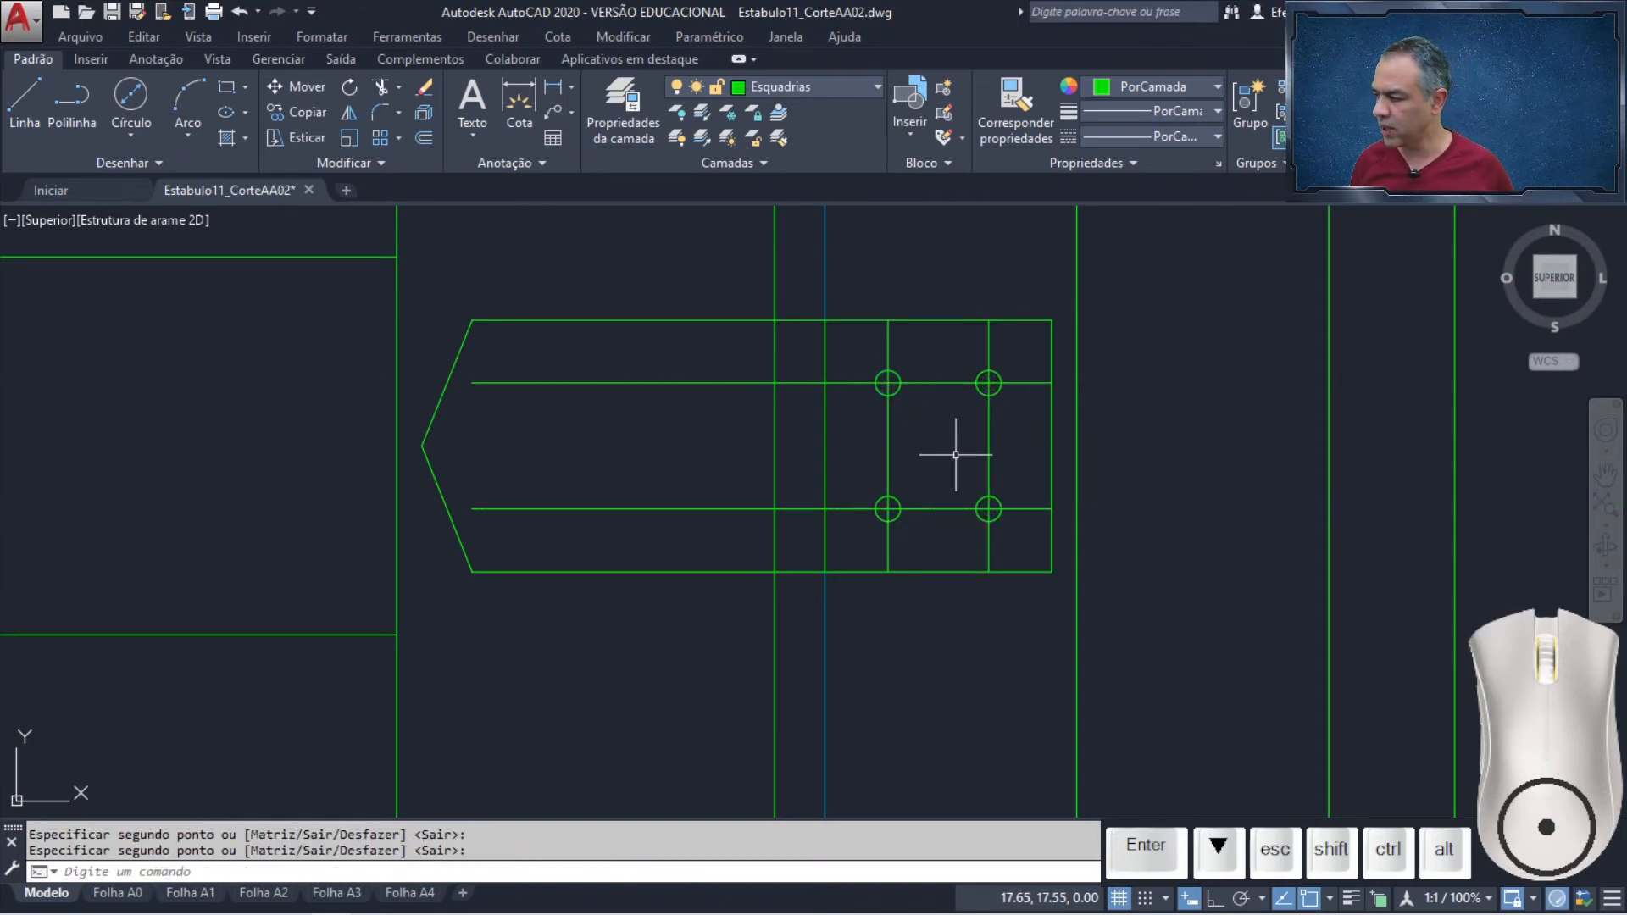
Copy the four screw-hole circles from the midpoint between two diagonally opposite holes to the centre of the hinge's rectangular portion beside its pointed end
left_click(295, 119)
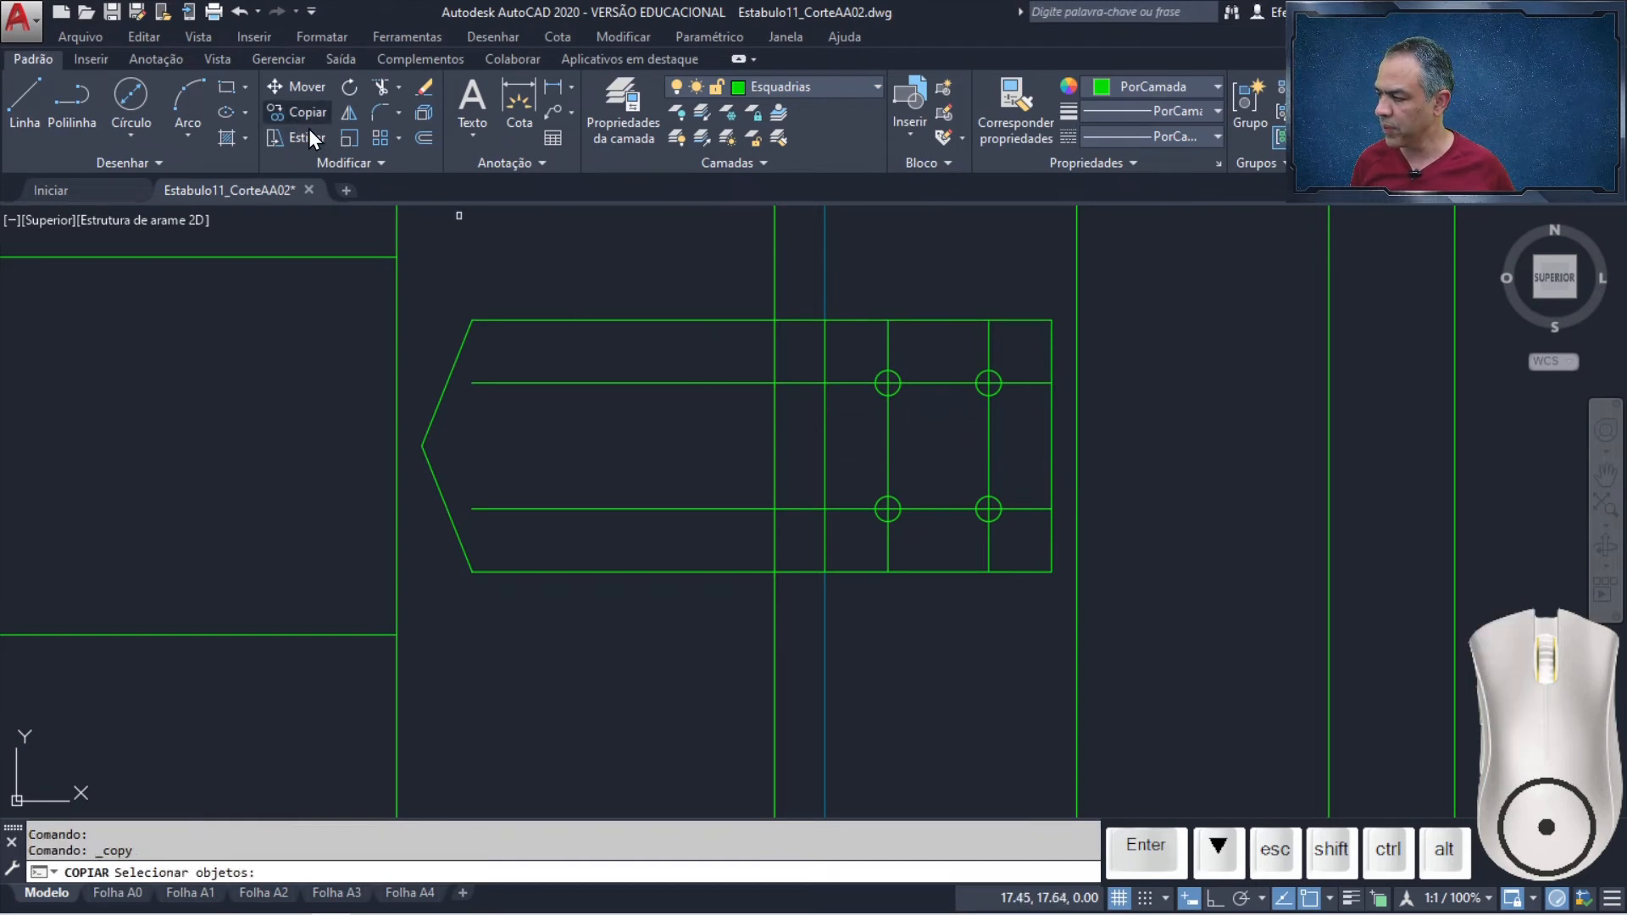
left_click(844, 353)
left_click(1030, 546)
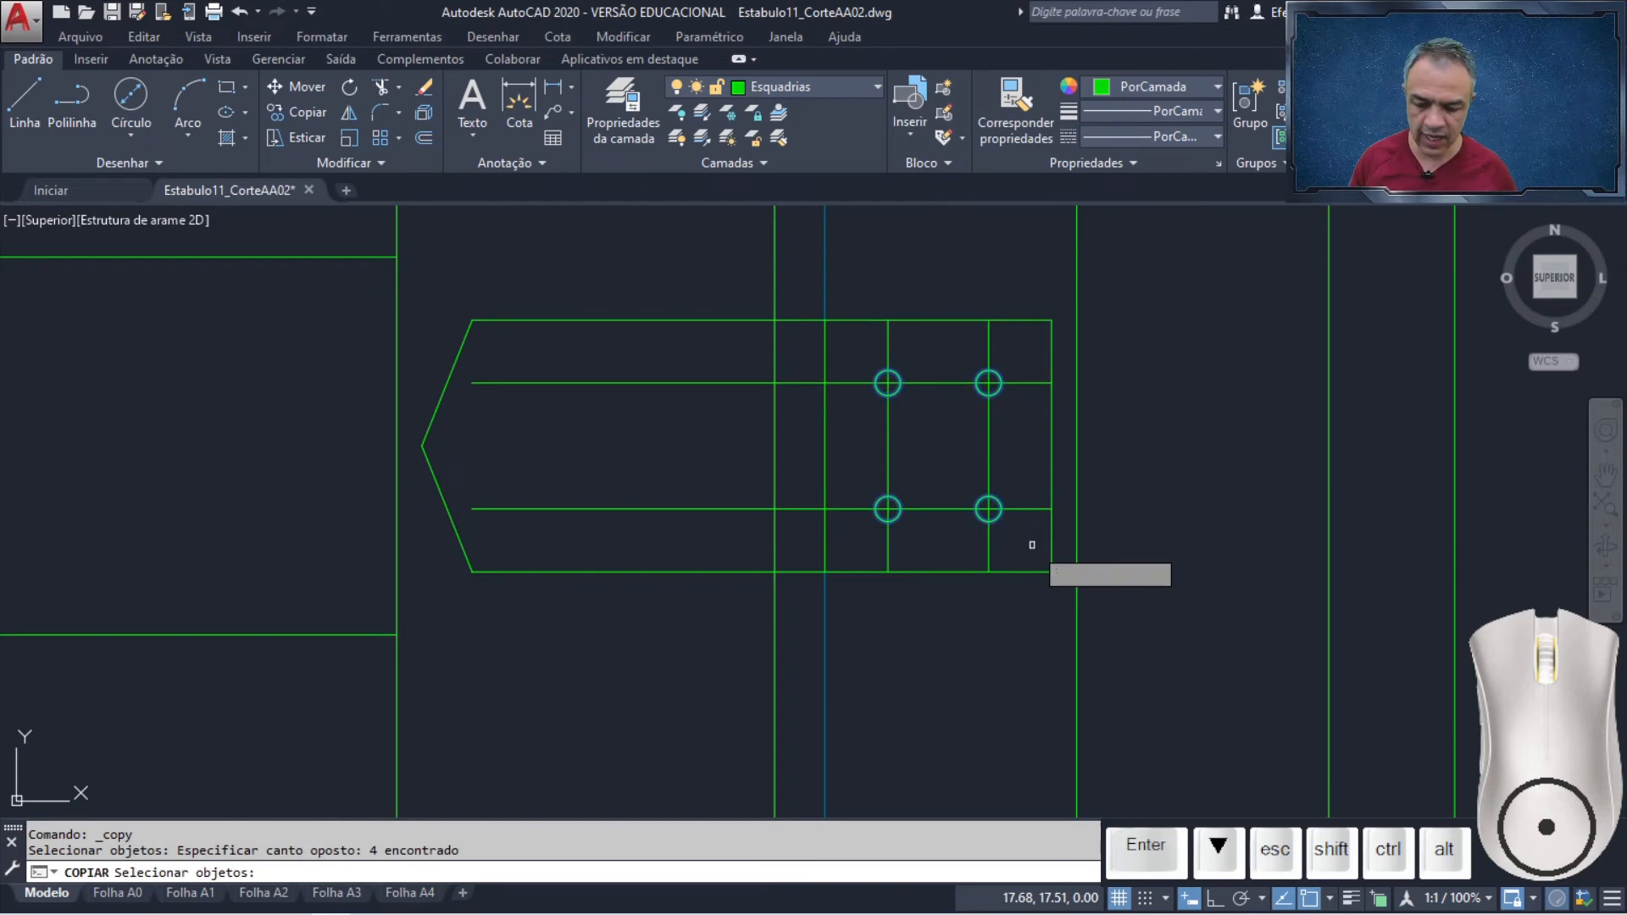
key("Return")
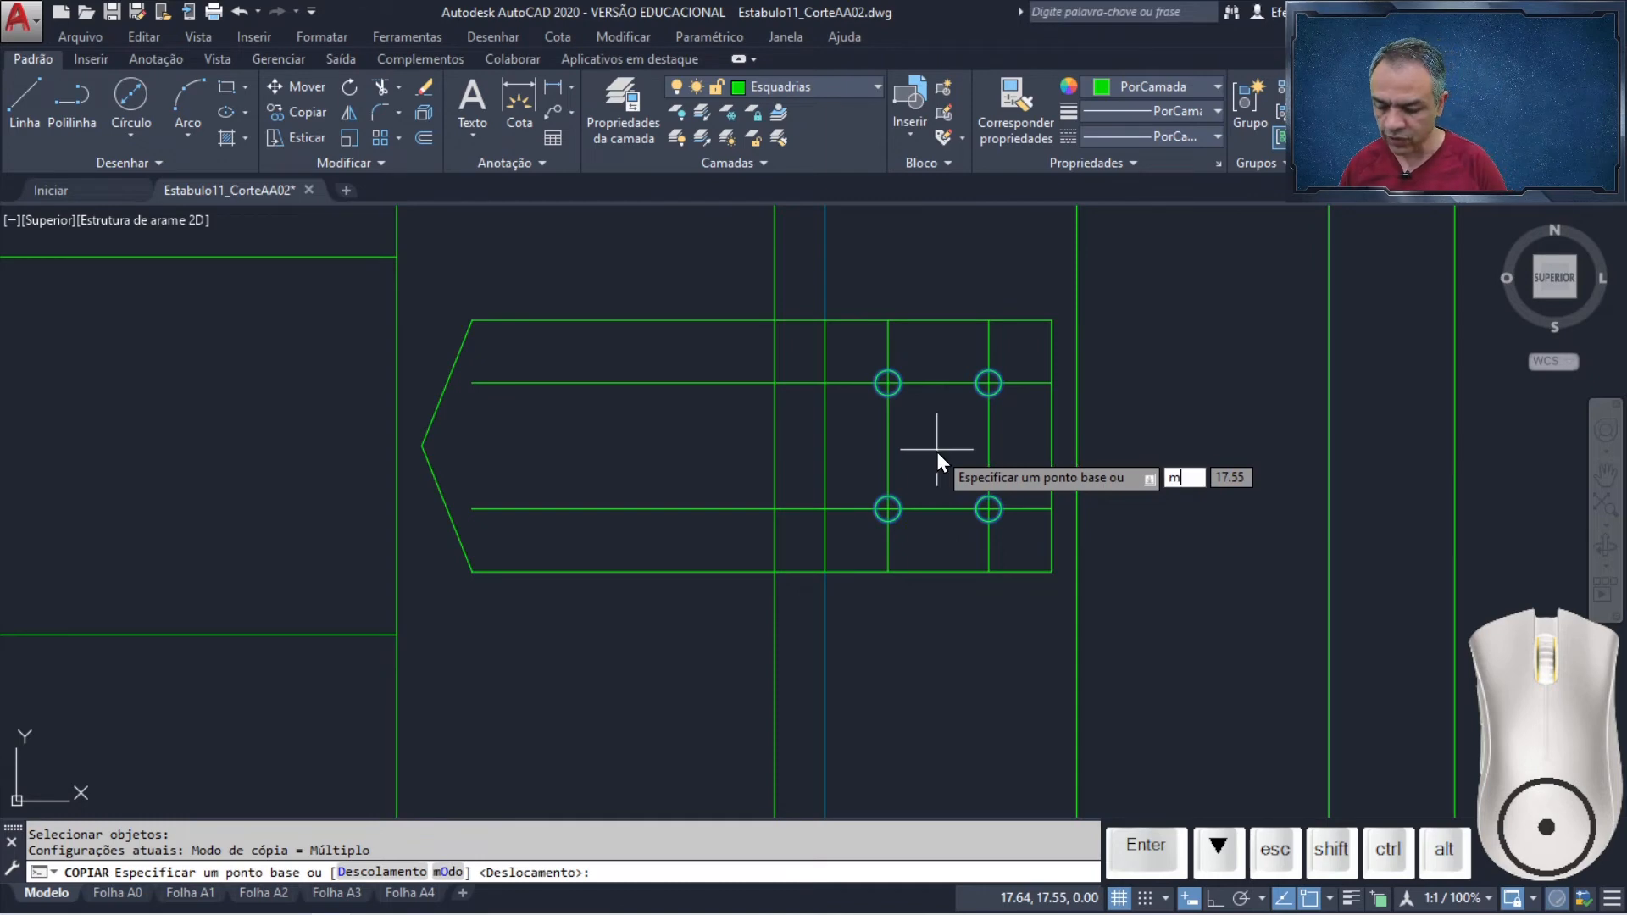
type("mid2")
key("Return")
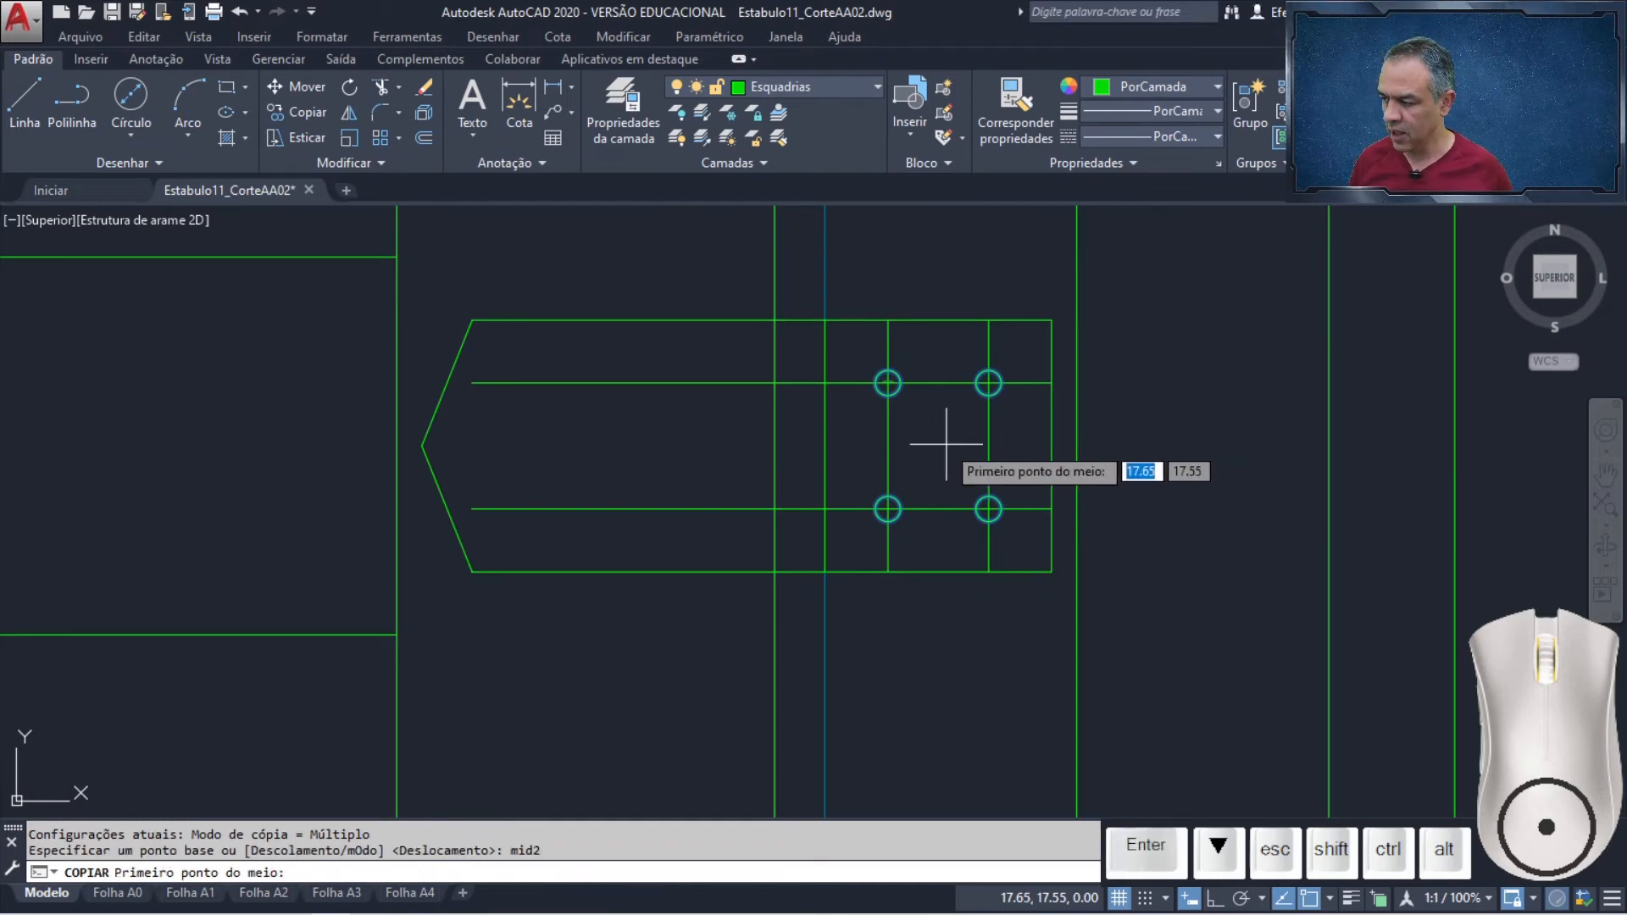
left_click(894, 391)
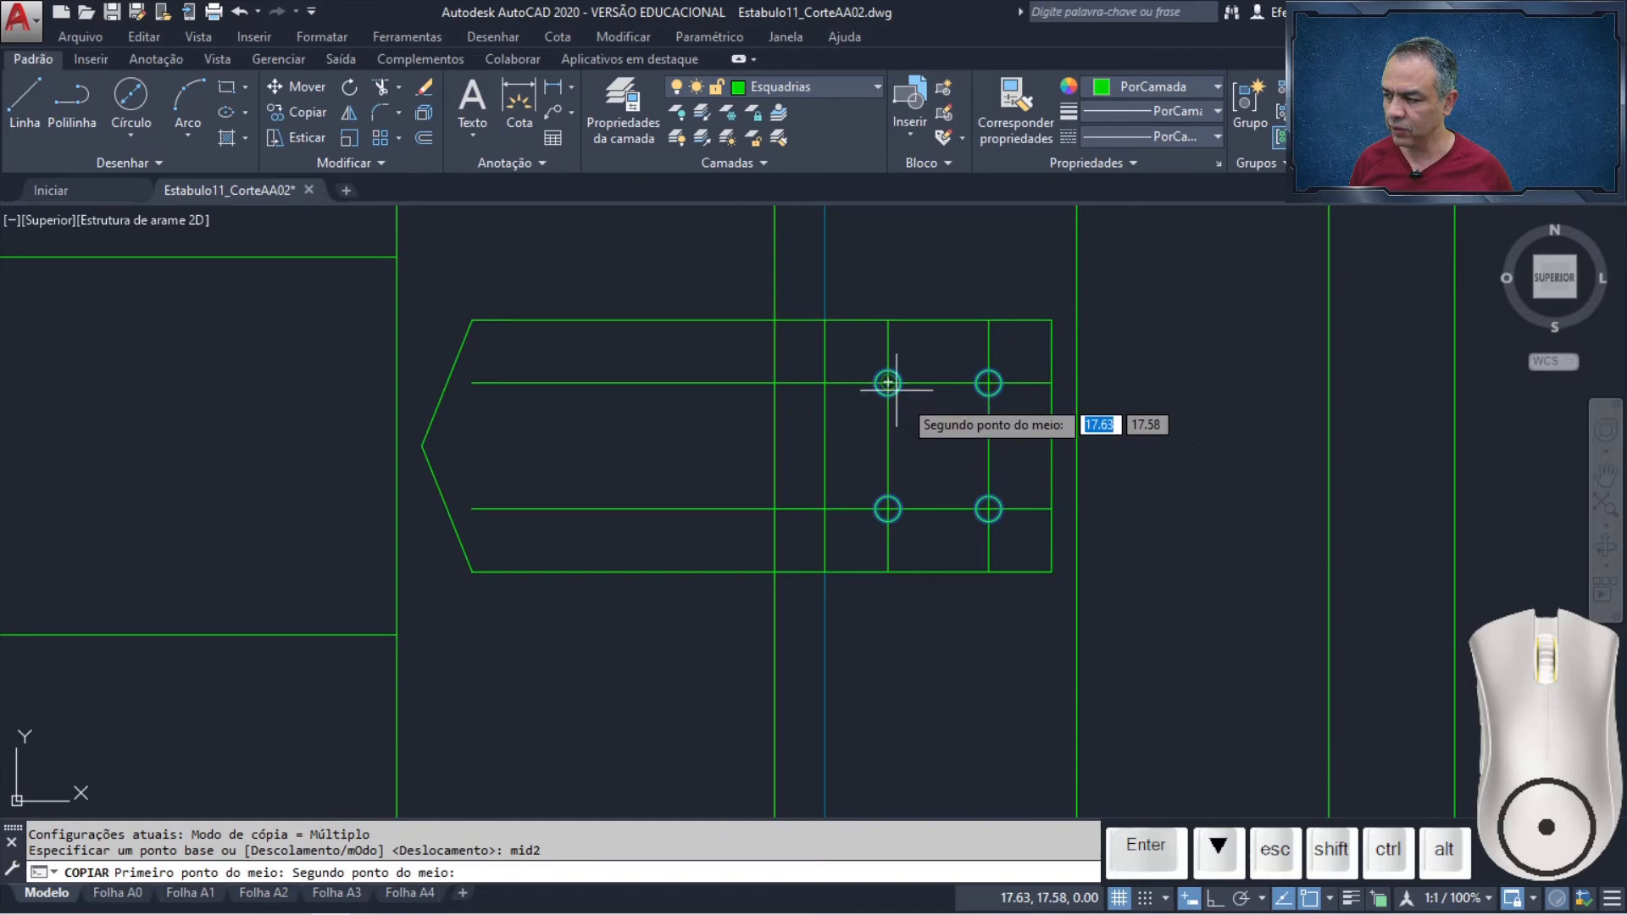
left_click(988, 508)
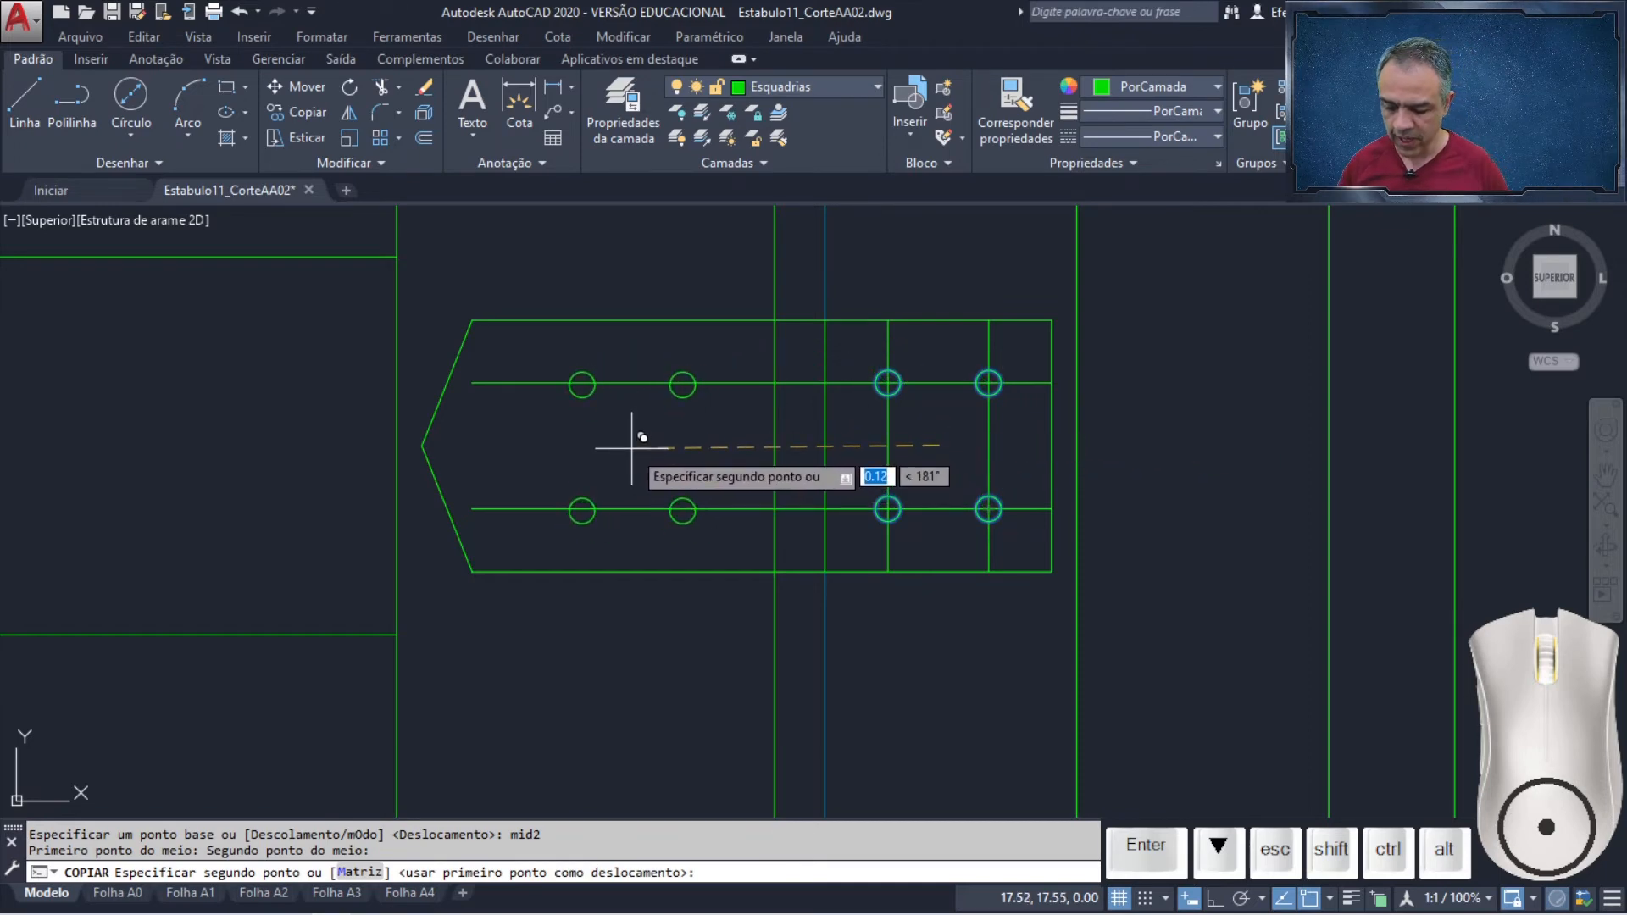
type("mid2")
key("Return")
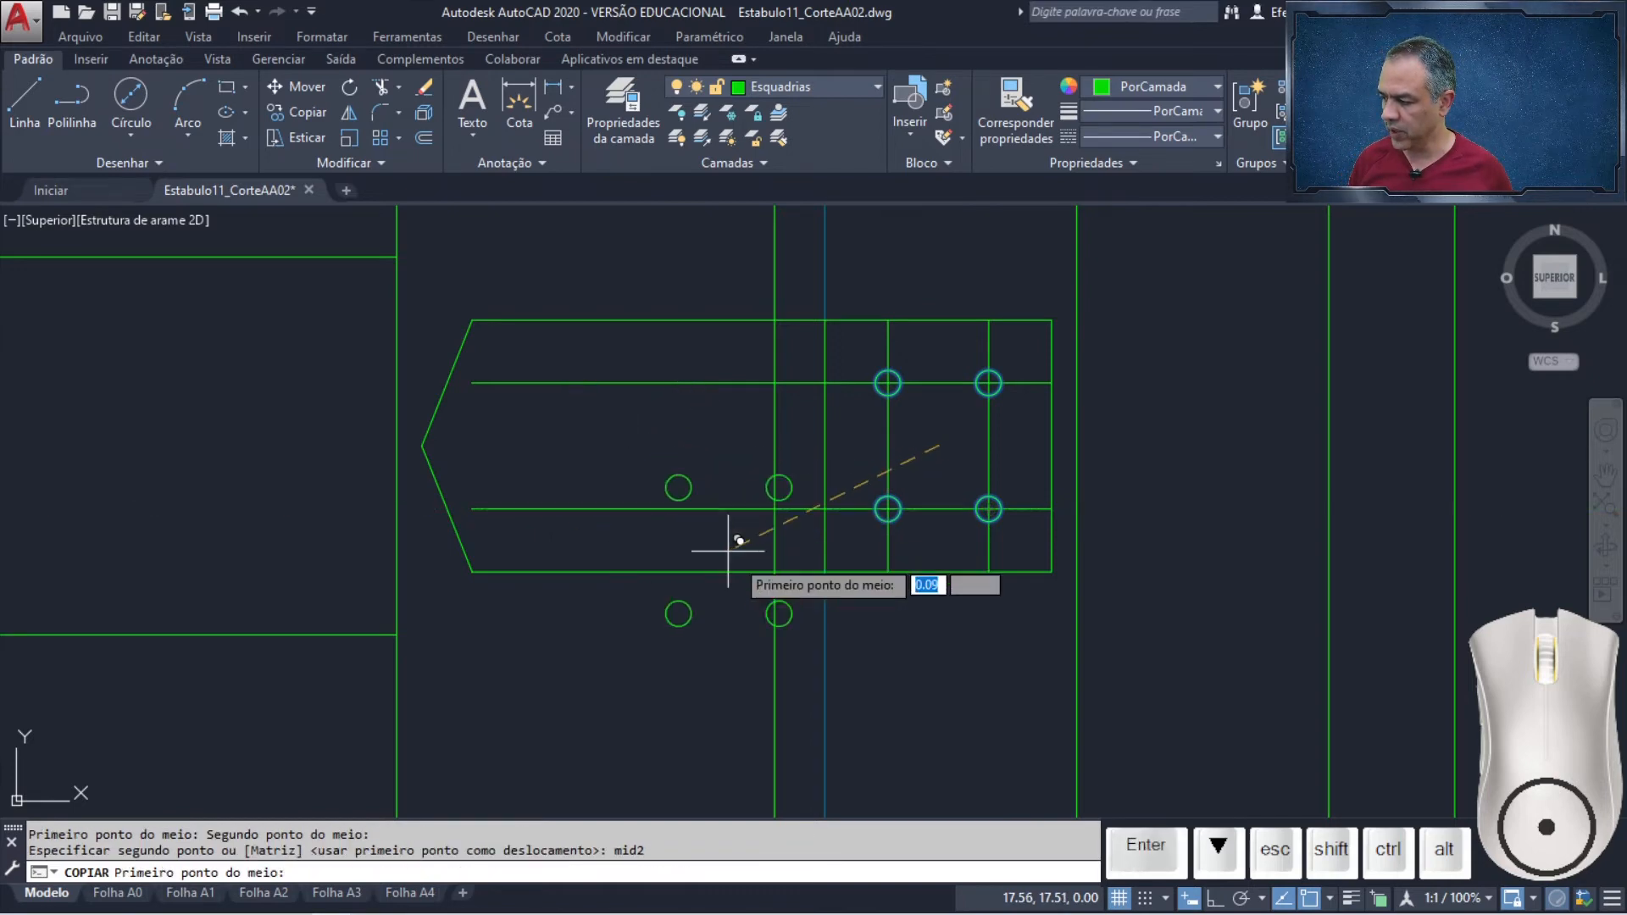
left_click(775, 570)
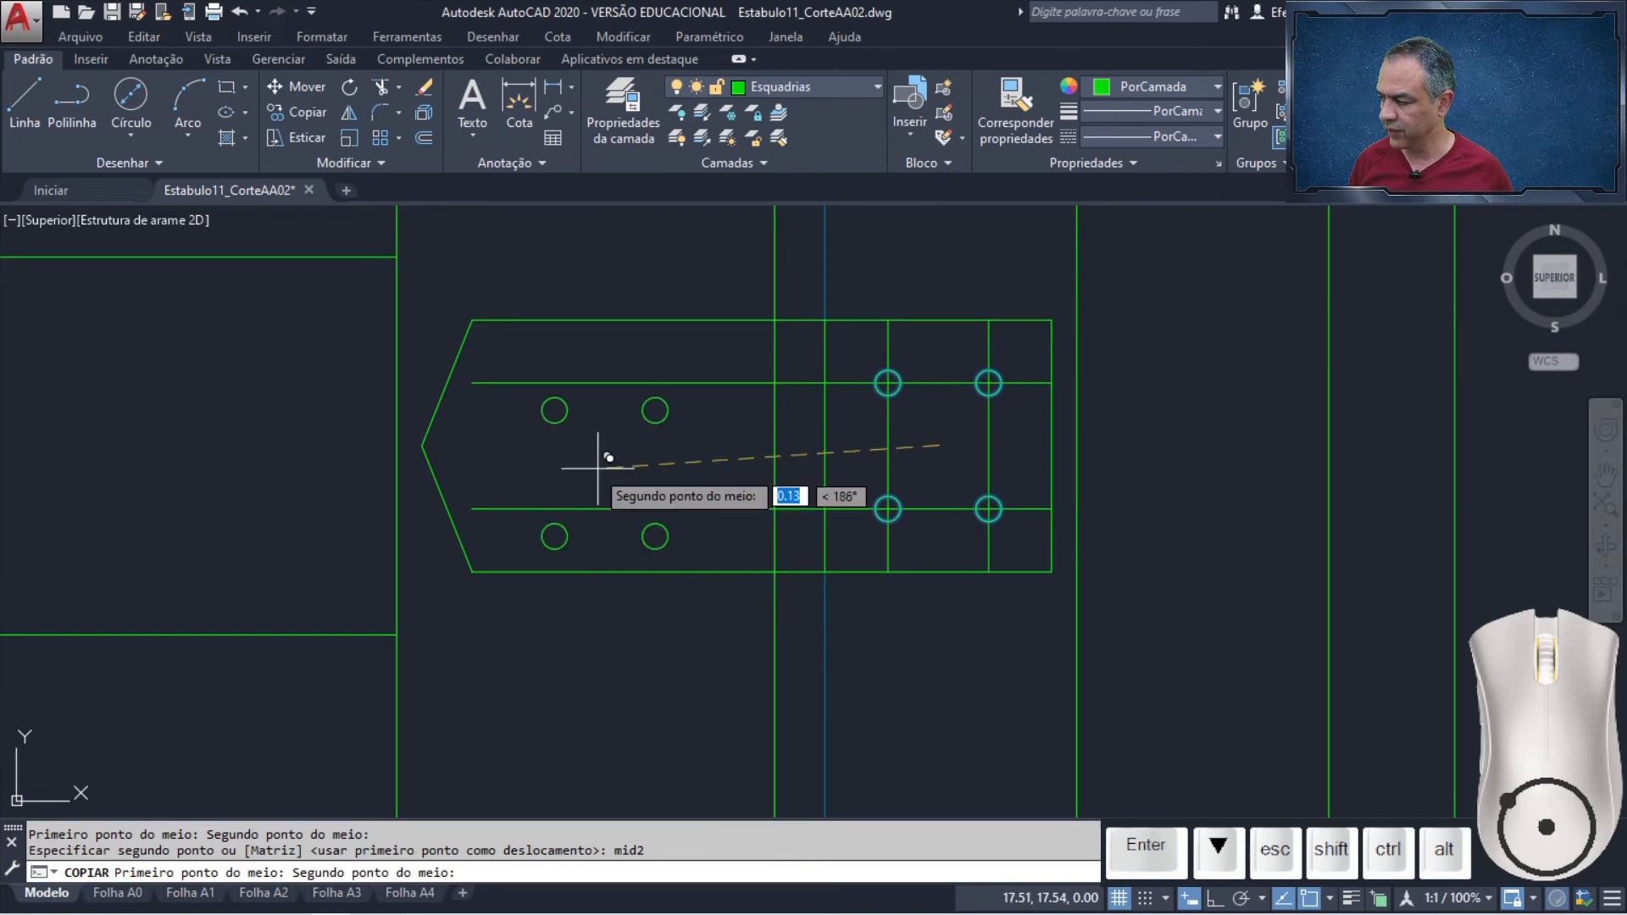
left_click(472, 320)
key("Return")
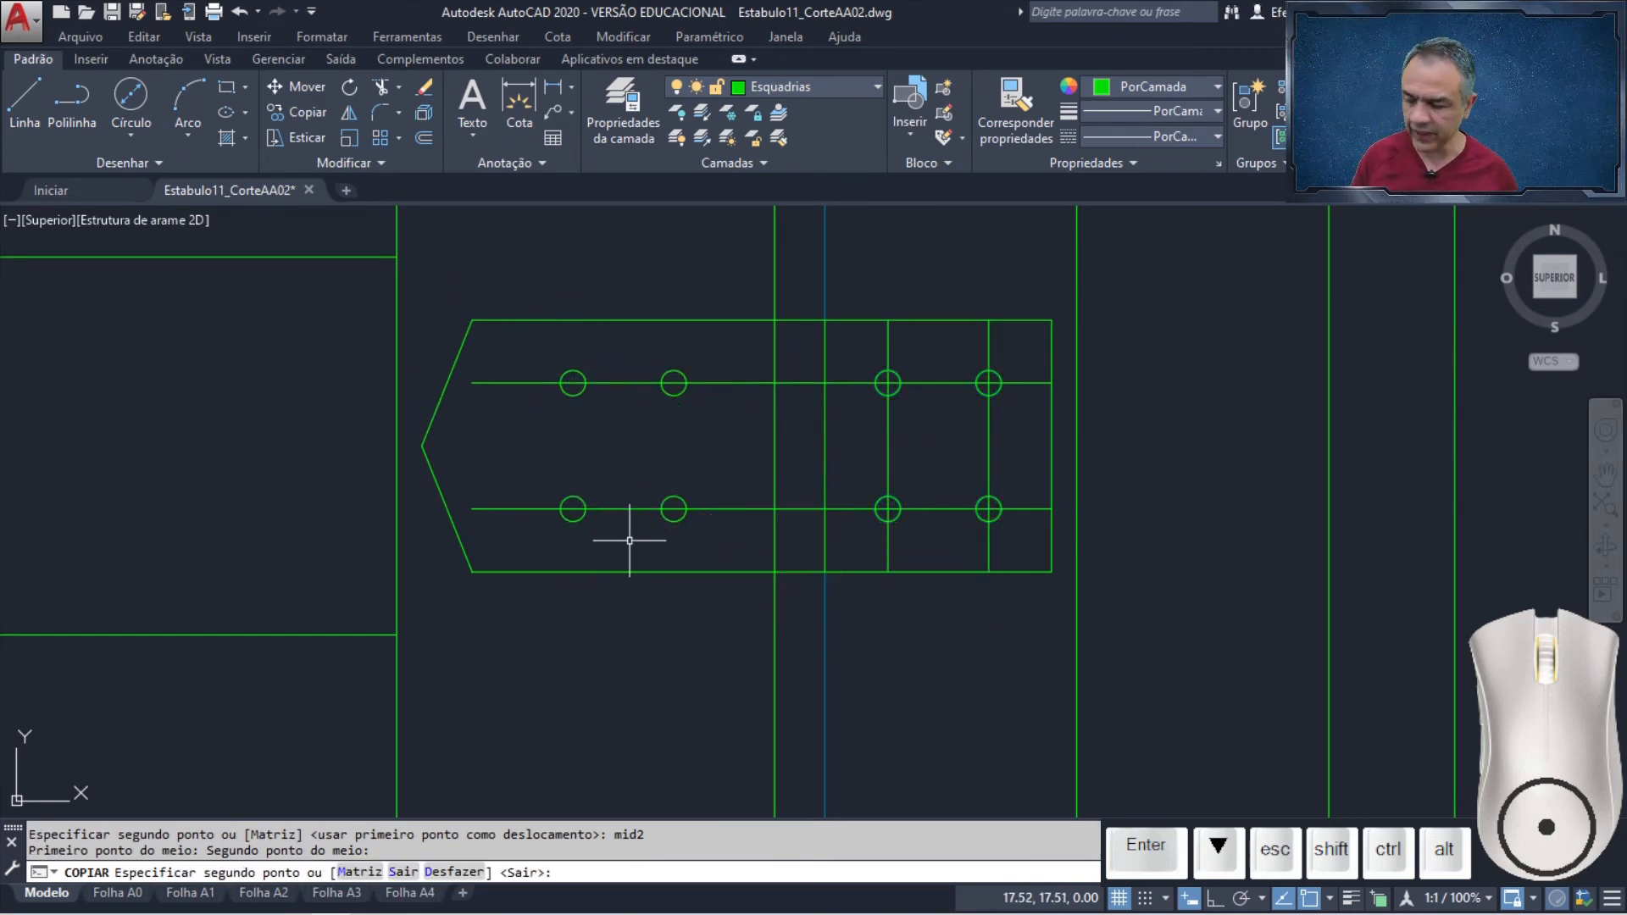
Erase the two horizontal and two vertical guide lines running through the hinge's screw holes
left_click(1017, 343)
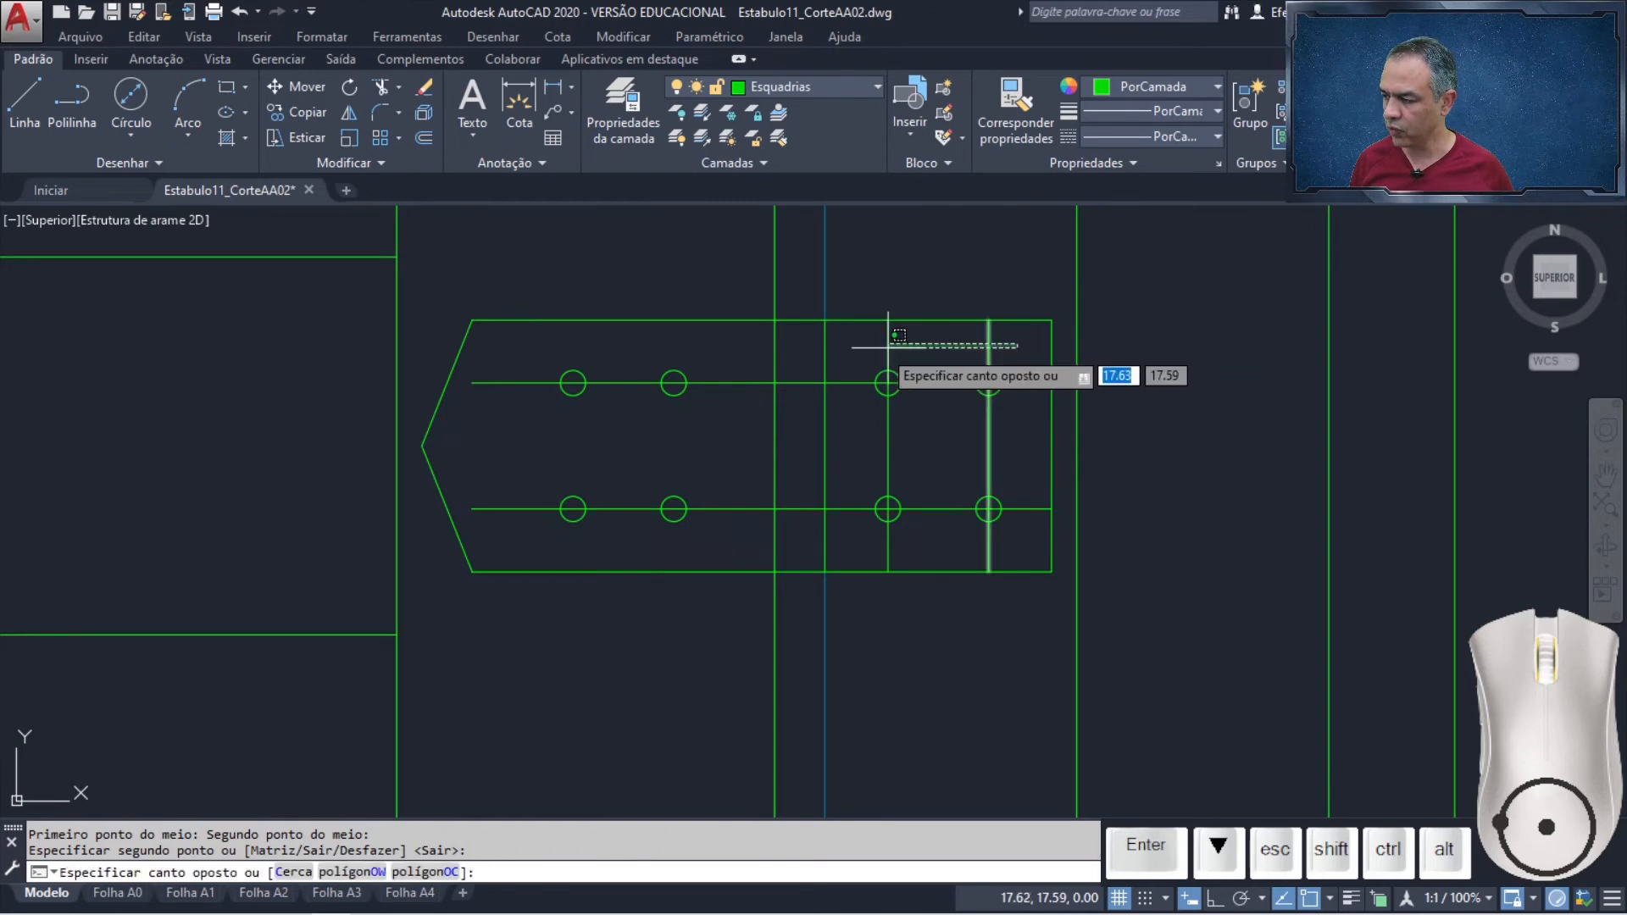
left_click(871, 352)
left_click(854, 364)
left_click(831, 517)
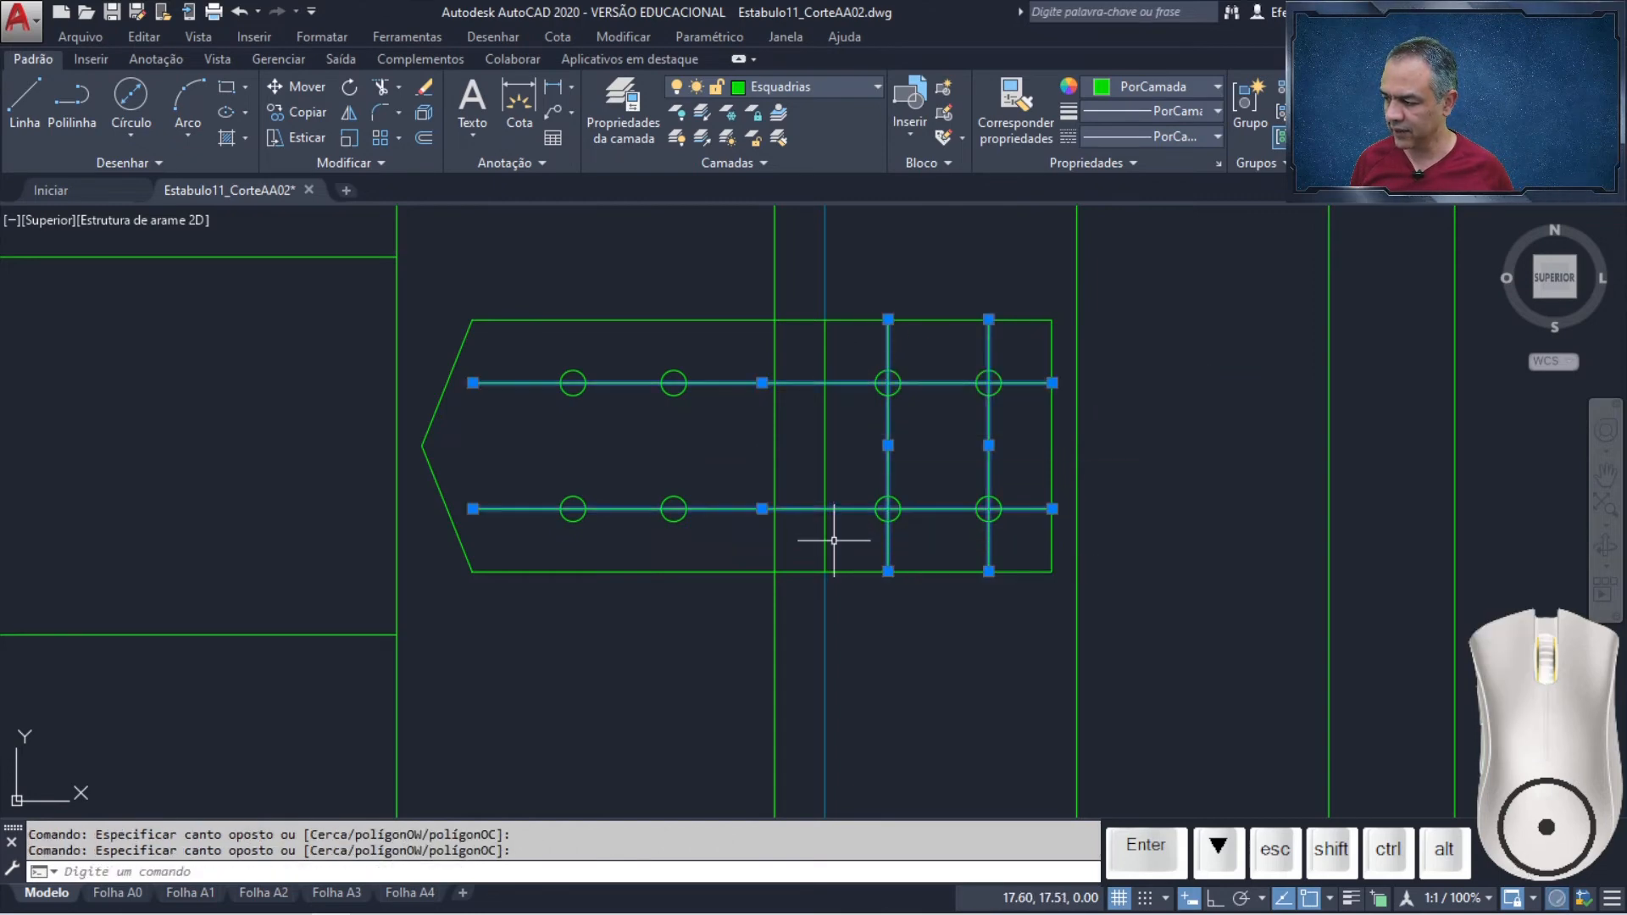
key("Delete")
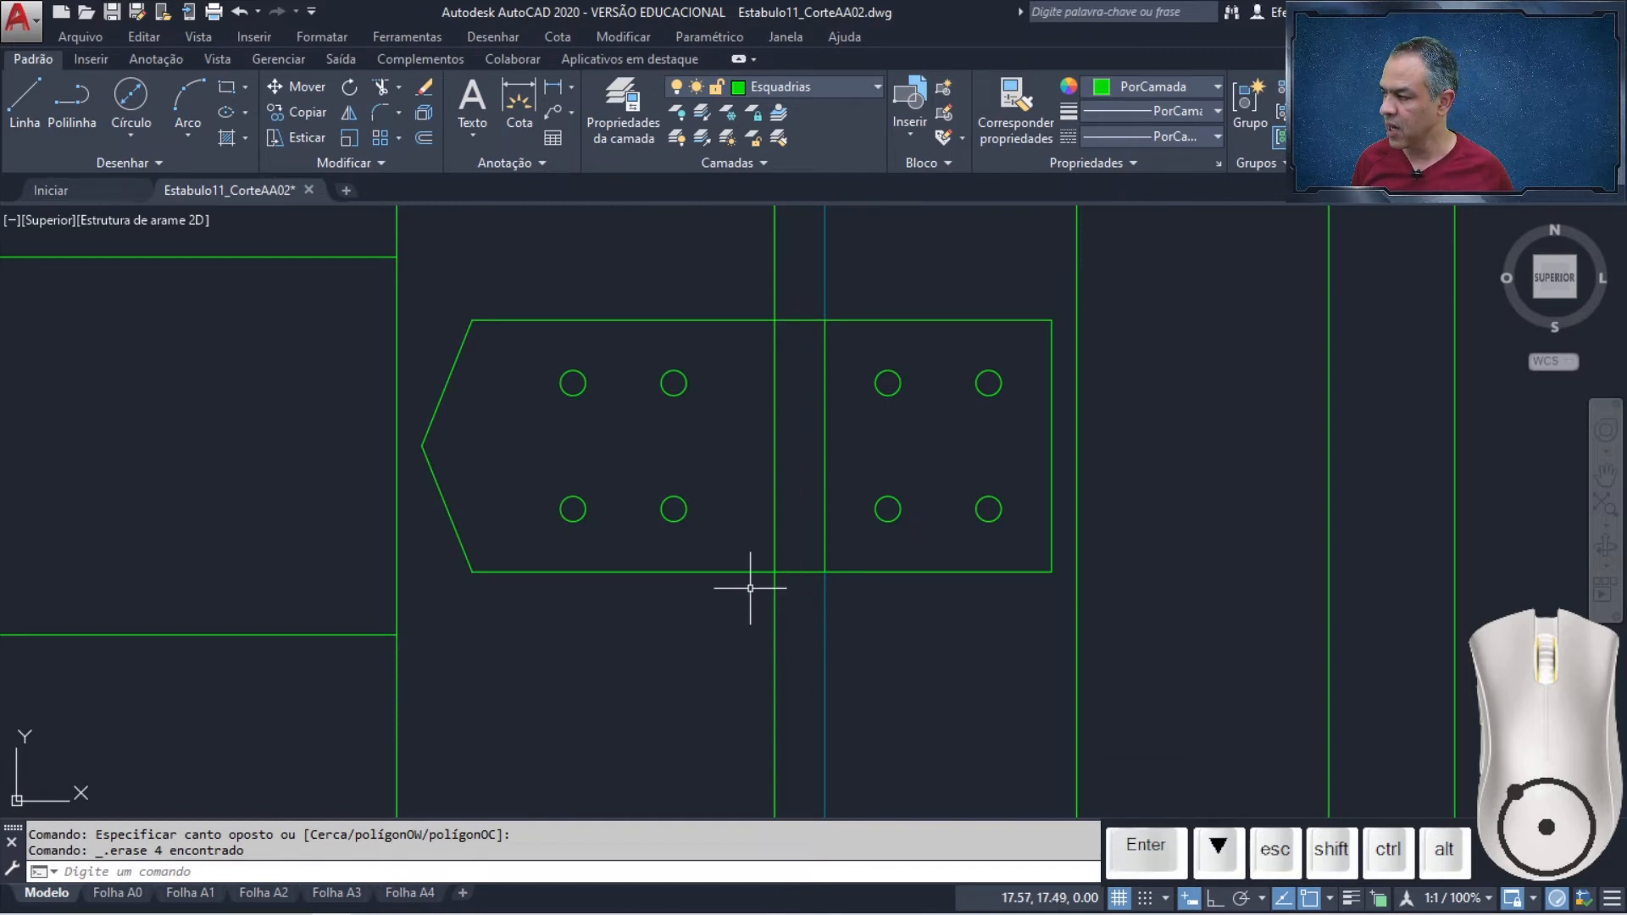
Offset the hinge's upper edge outward by 0.005, and offset the new line outward again by the same distance
left_click(429, 137)
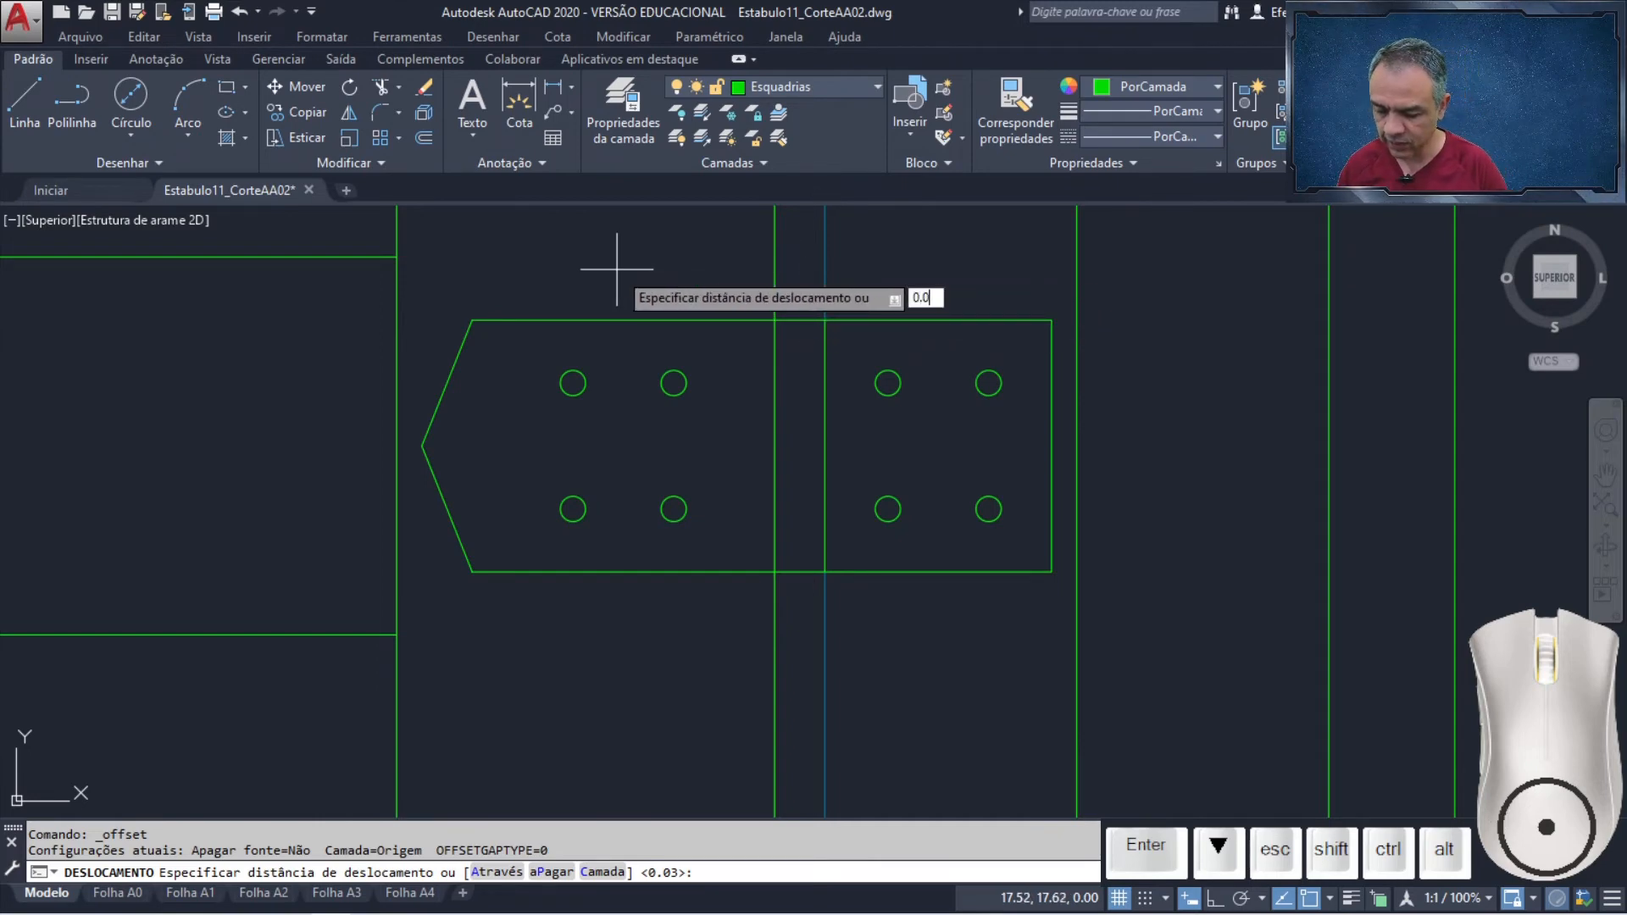
type("5")
key("Return")
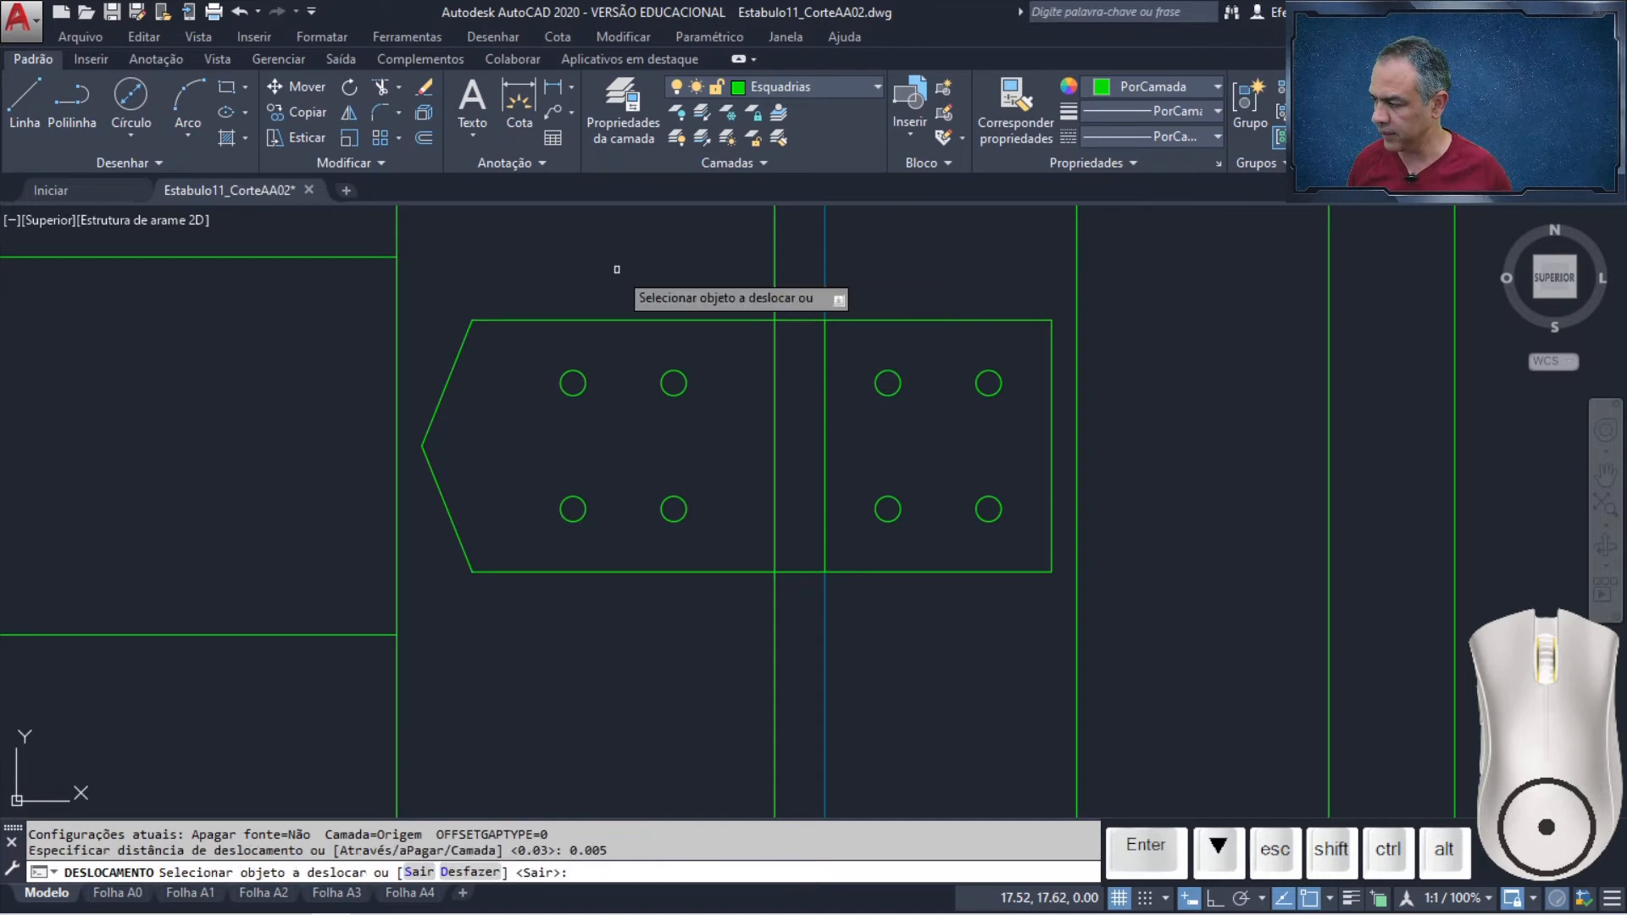
left_click(672, 320)
left_click(659, 287)
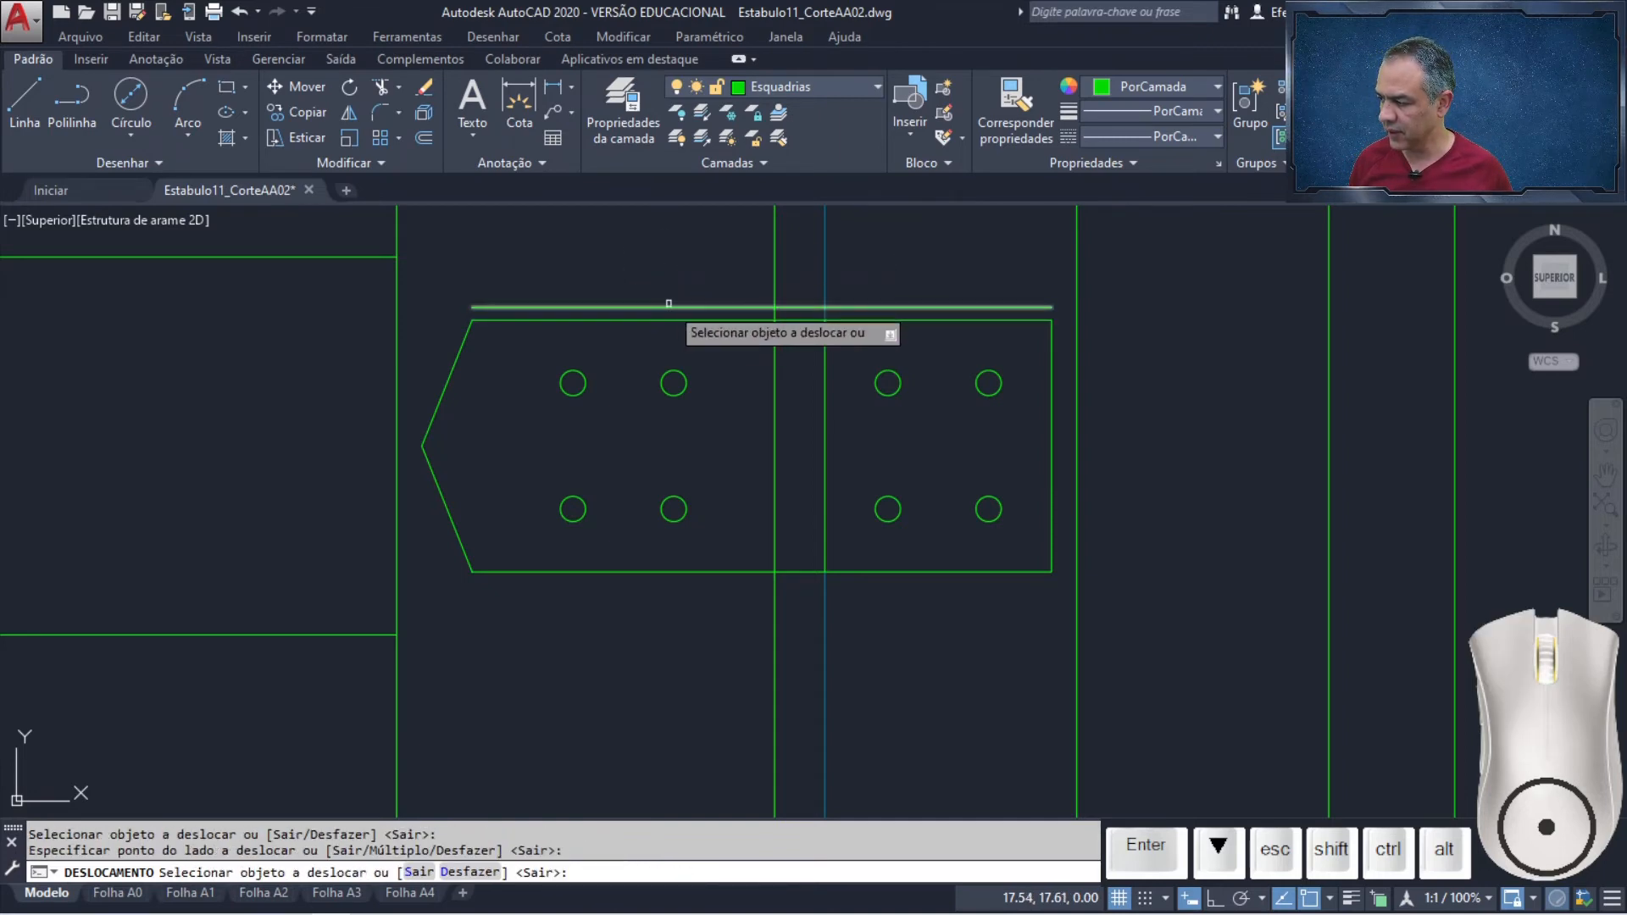
left_click(671, 307)
left_click(690, 250)
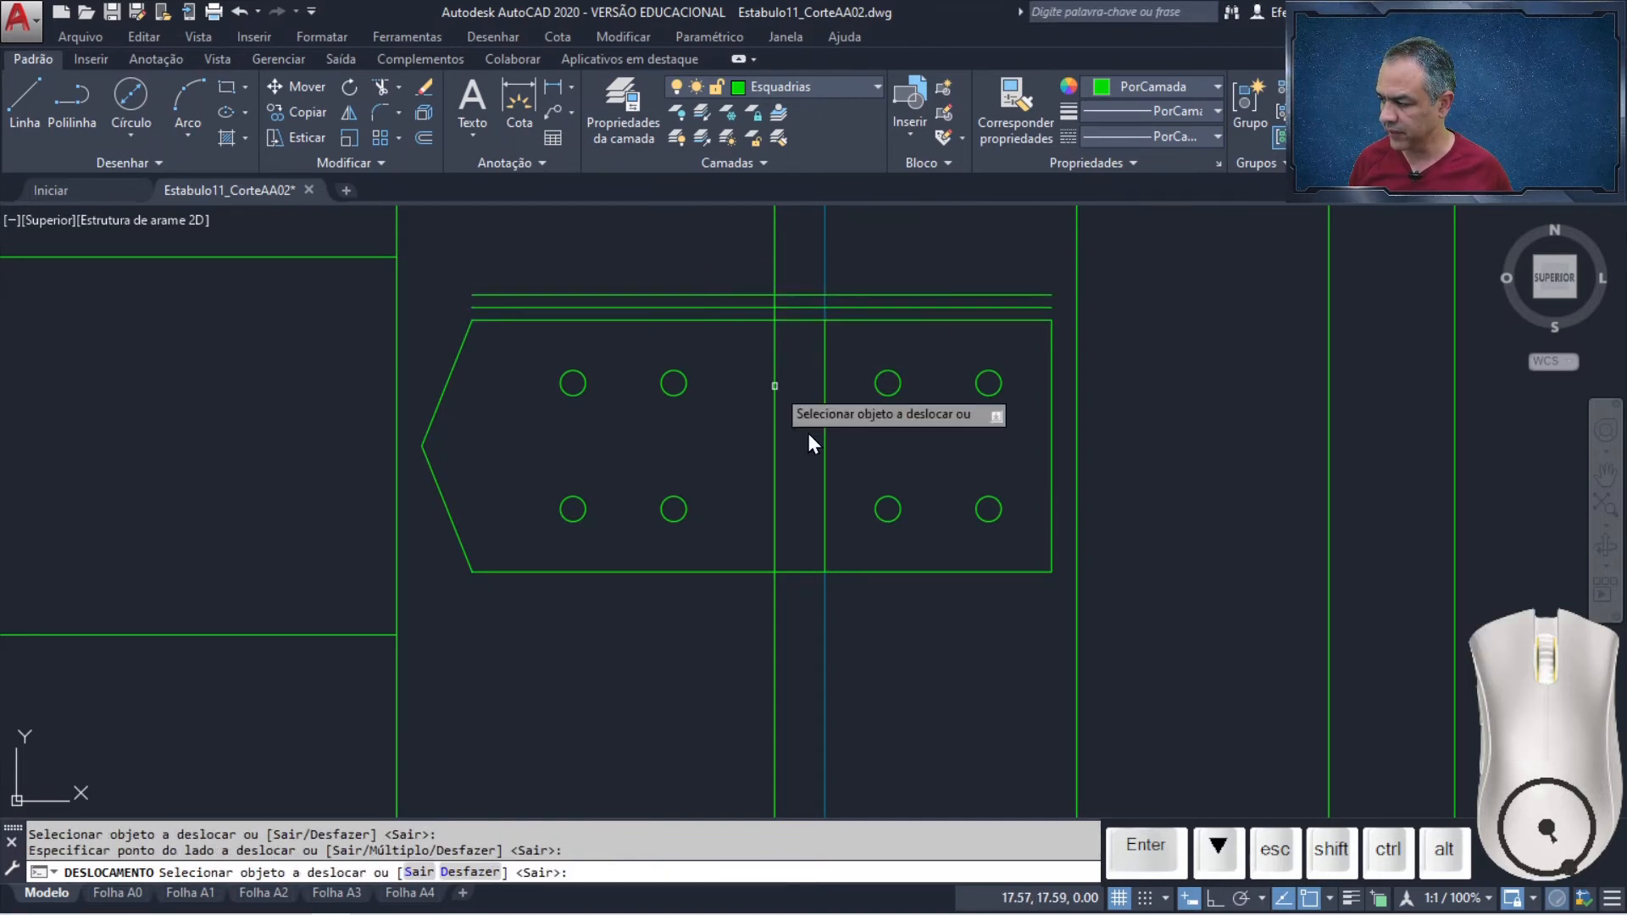
Offset the hinge's lower edge outward by 0.005 twice in succession, matching the pair of lines above the hinge
left_click(806, 572)
left_click(803, 616)
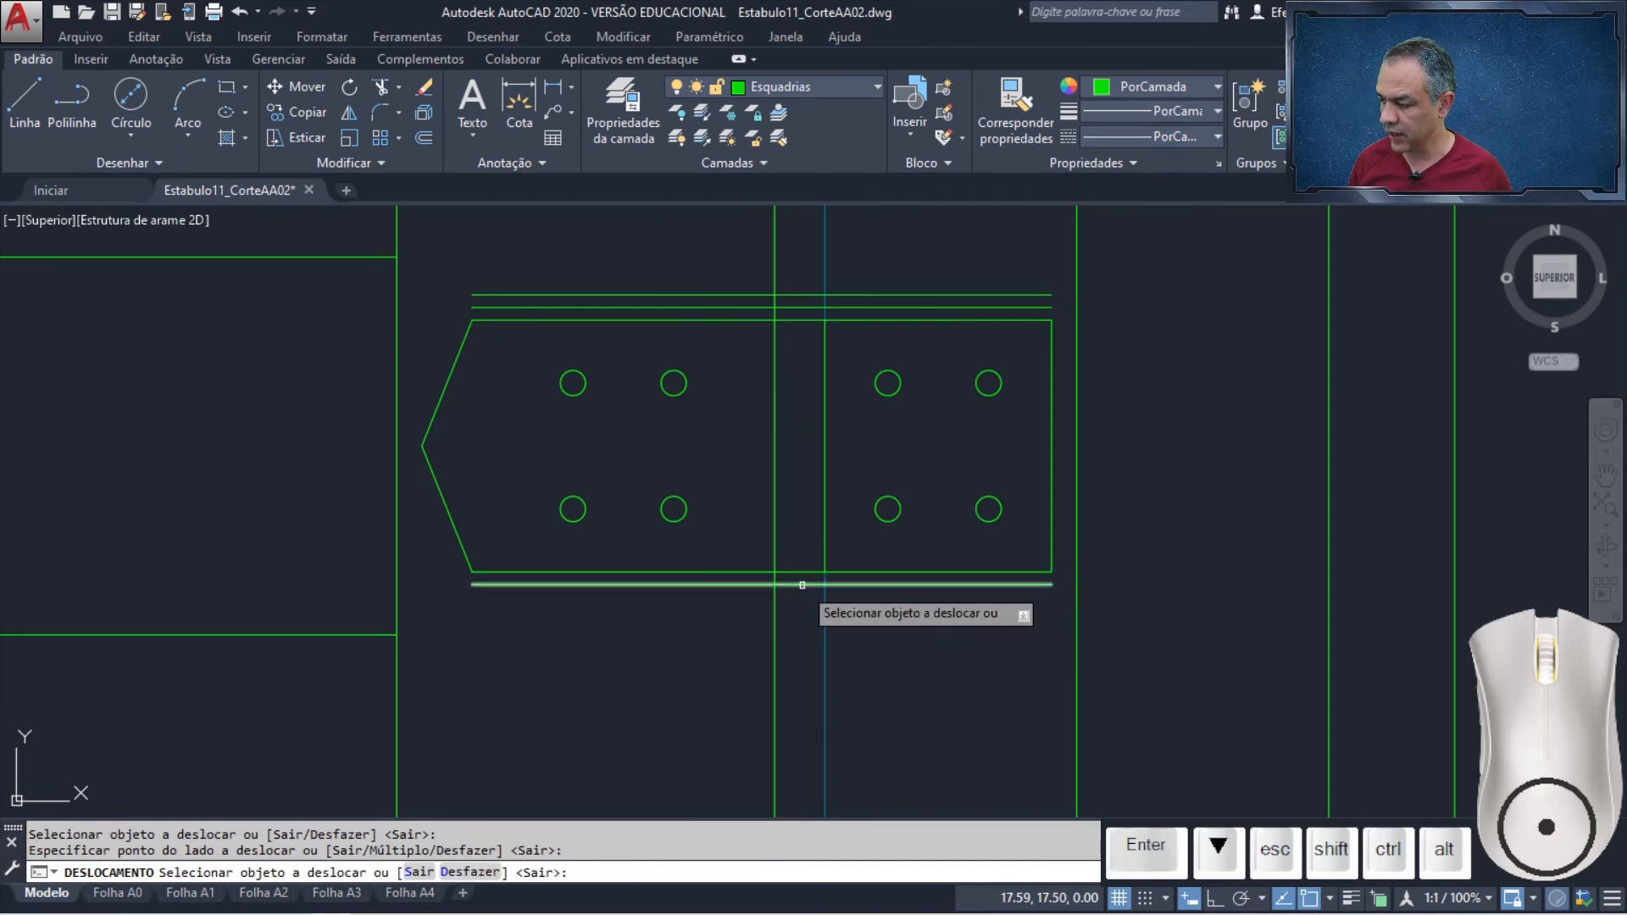
left_click(799, 584)
left_click(797, 641)
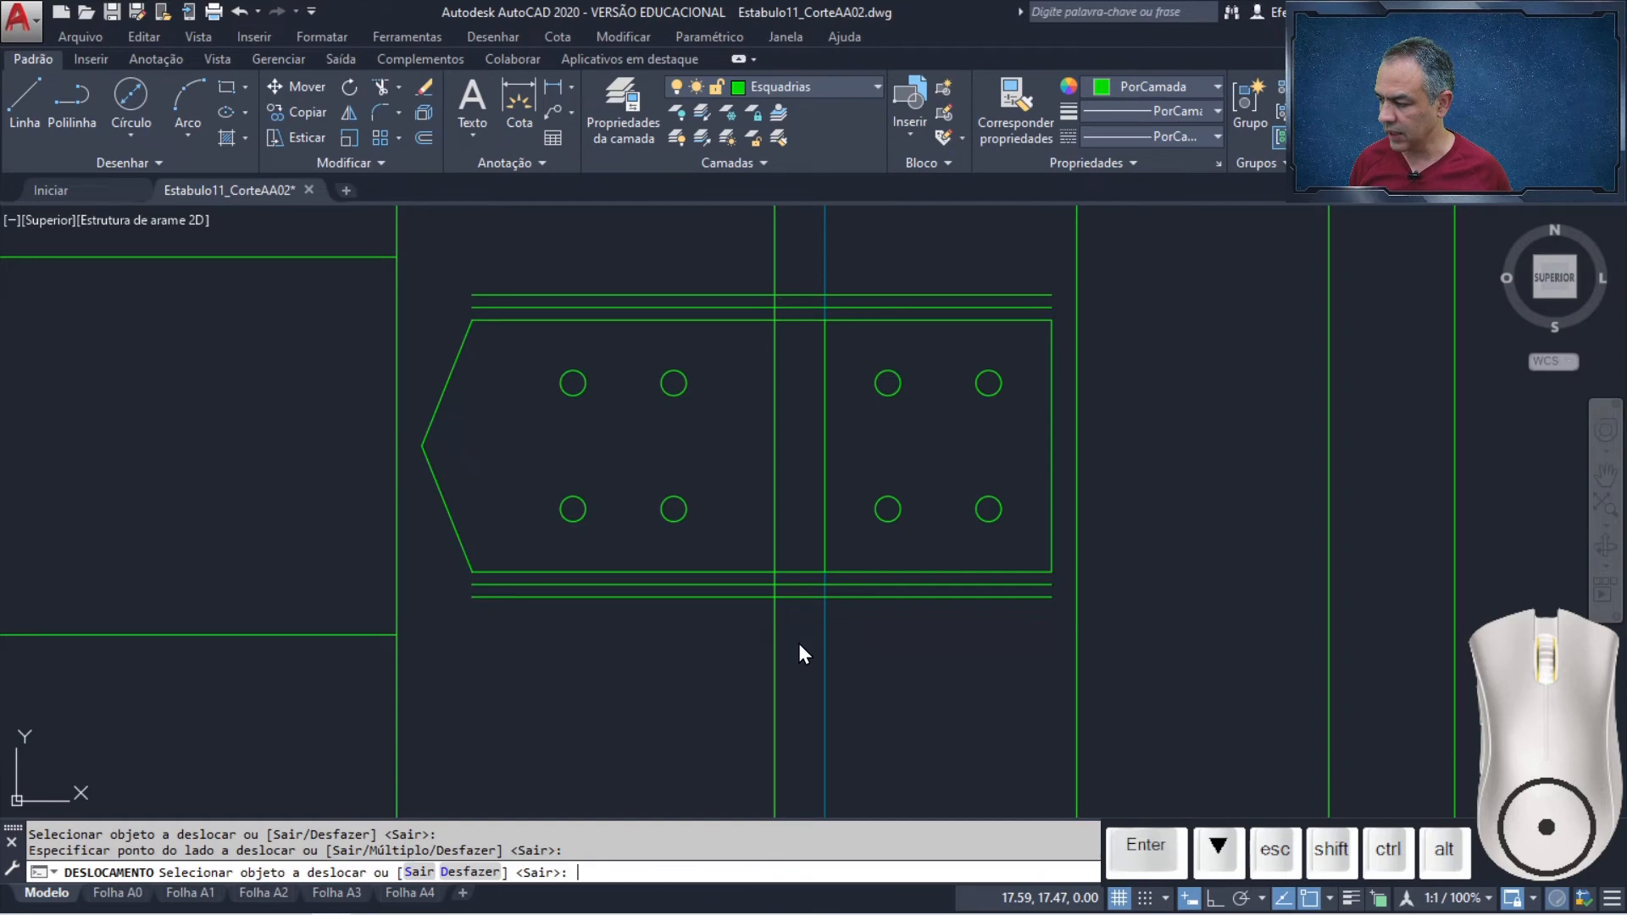
key("Return")
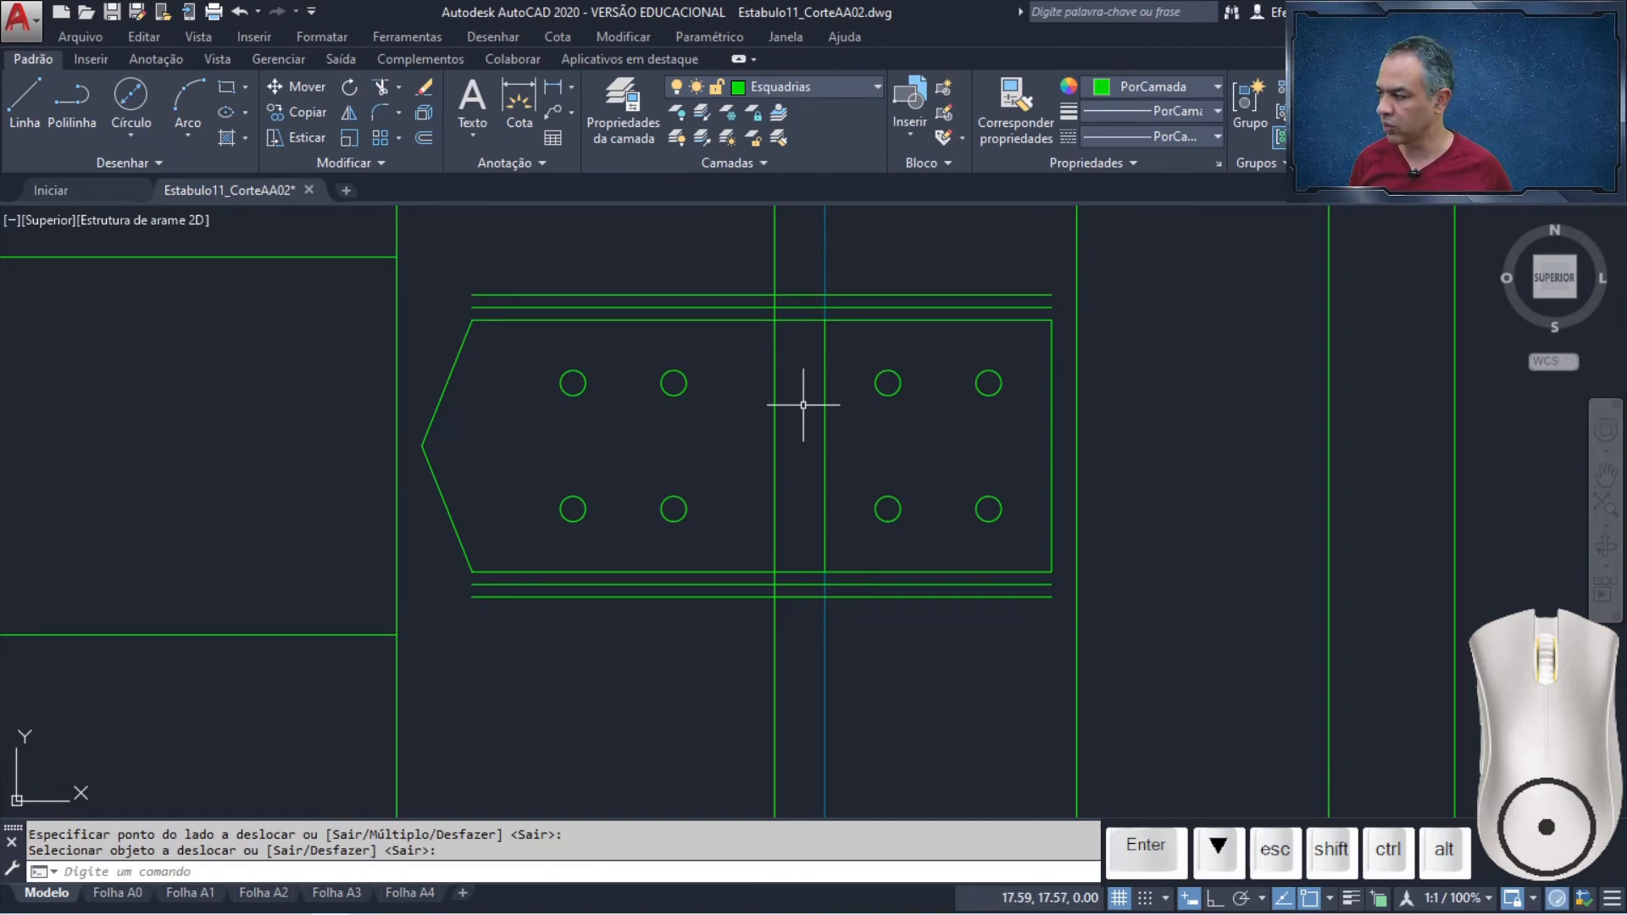
Offset the hinge's two inner verticals toward each other by 0.0025
left_click(425, 135)
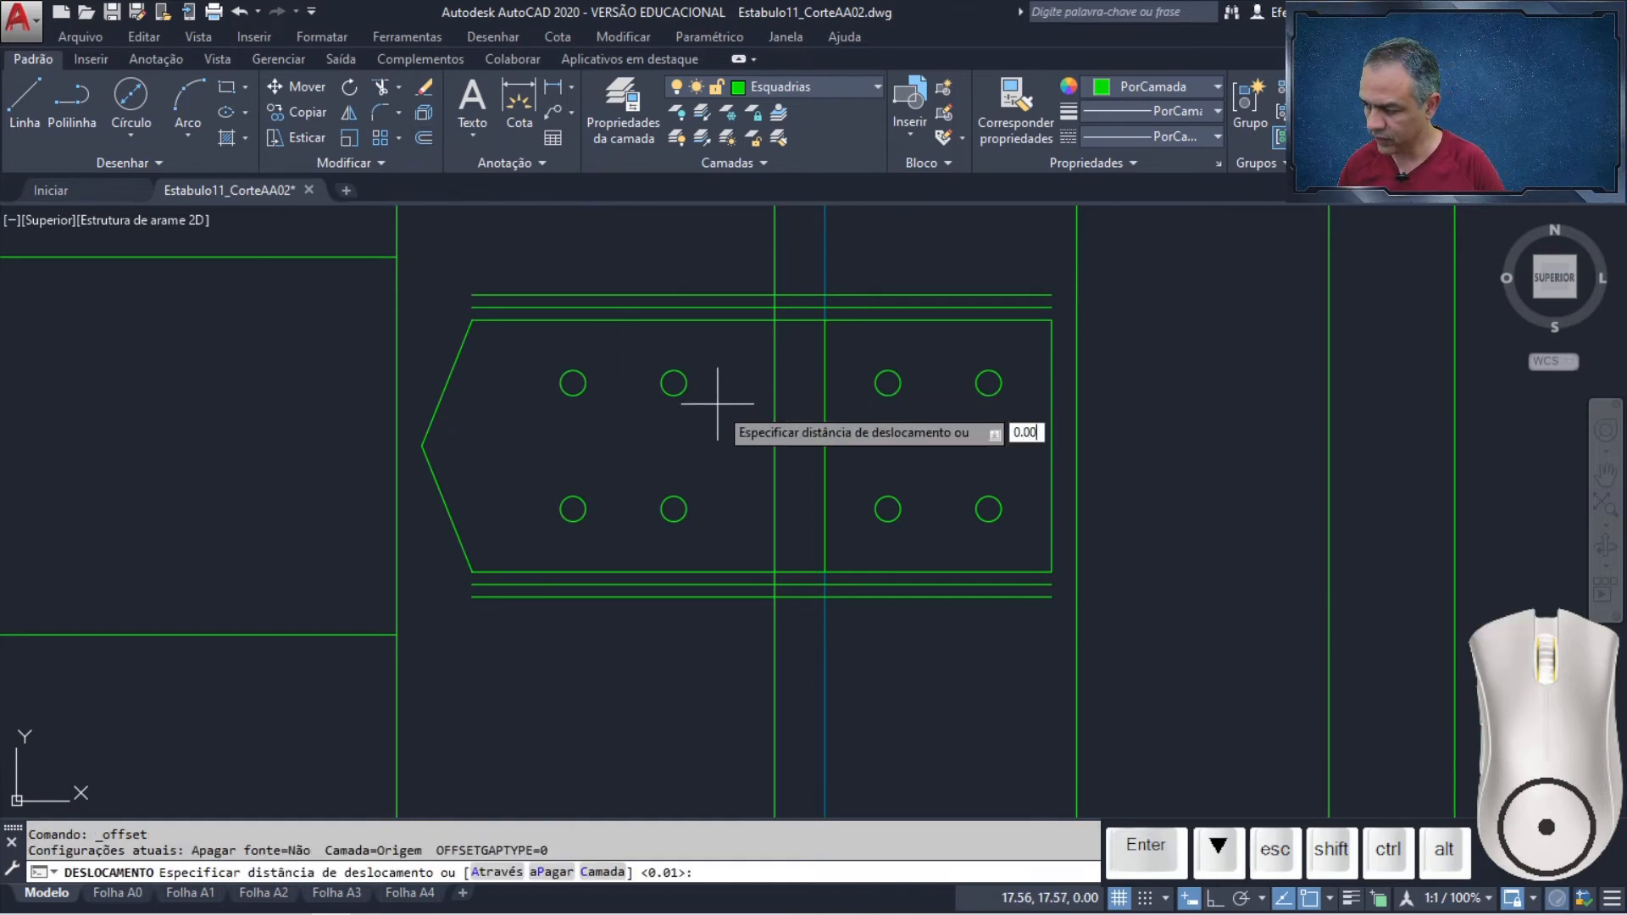
type("0.0025")
key("Return")
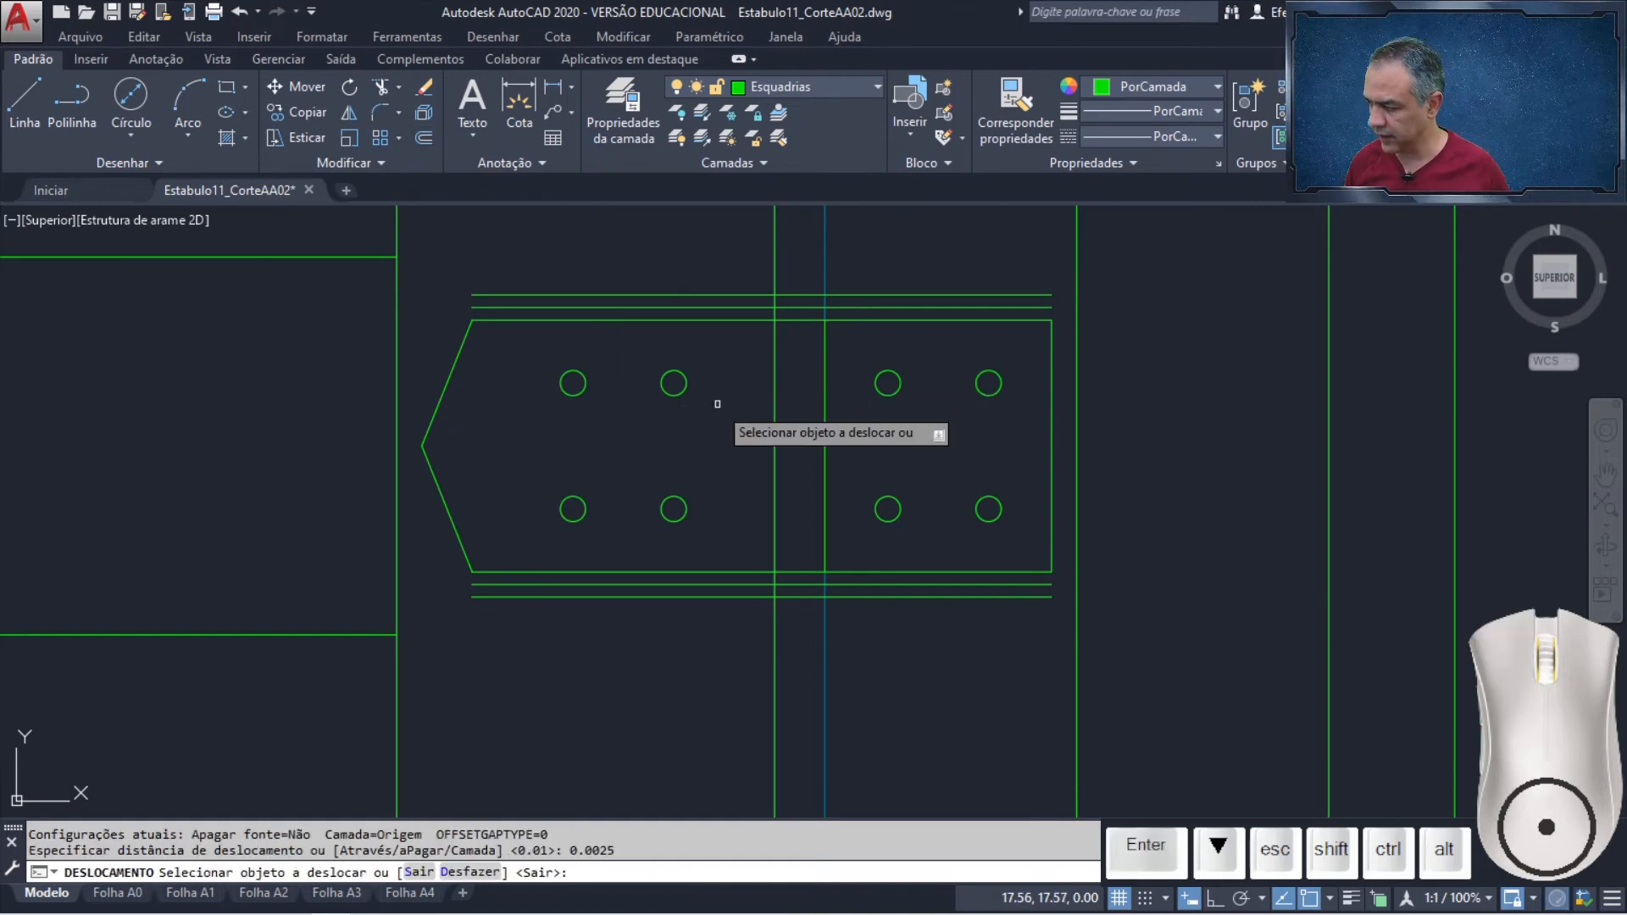
left_click(772, 415)
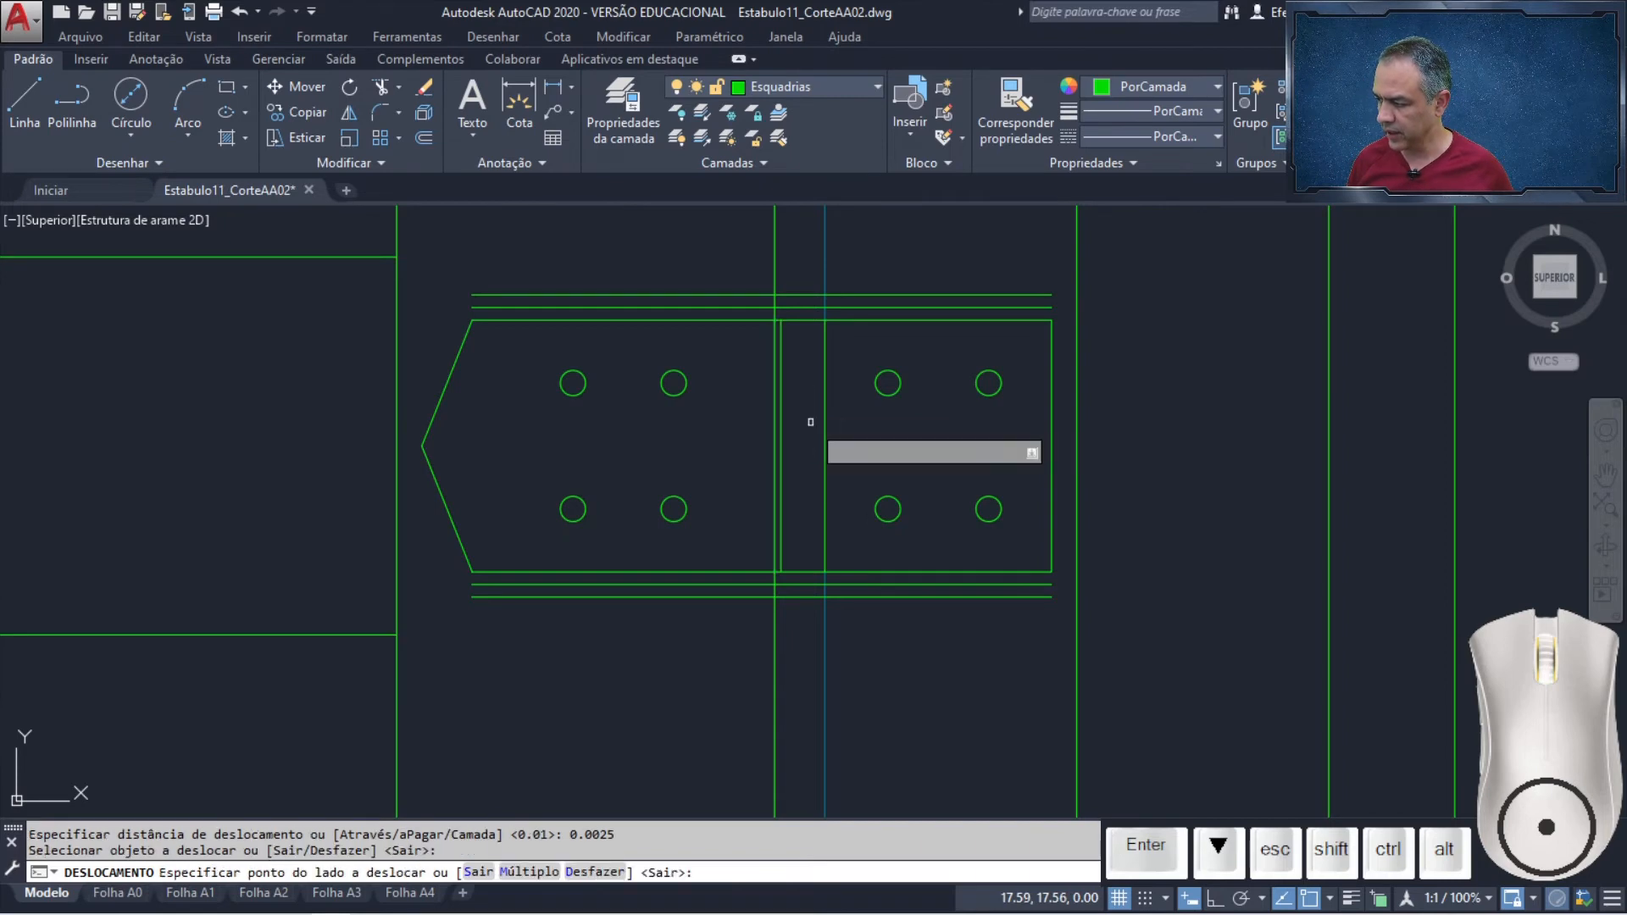
left_click(805, 437)
left_click(825, 424)
left_click(807, 431)
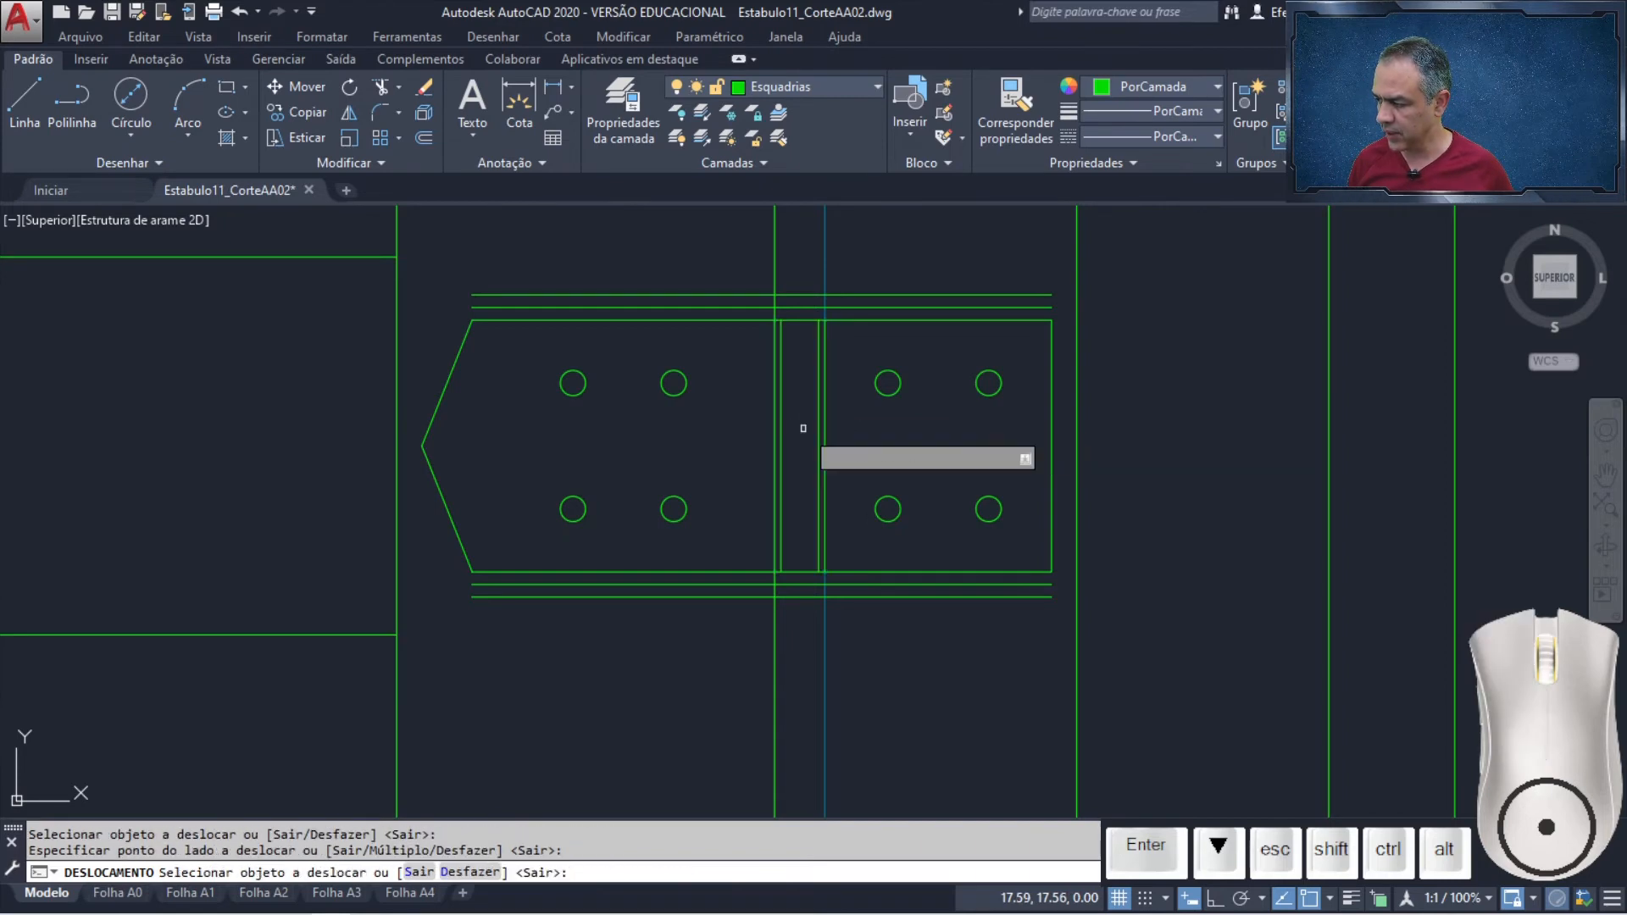
key("Return")
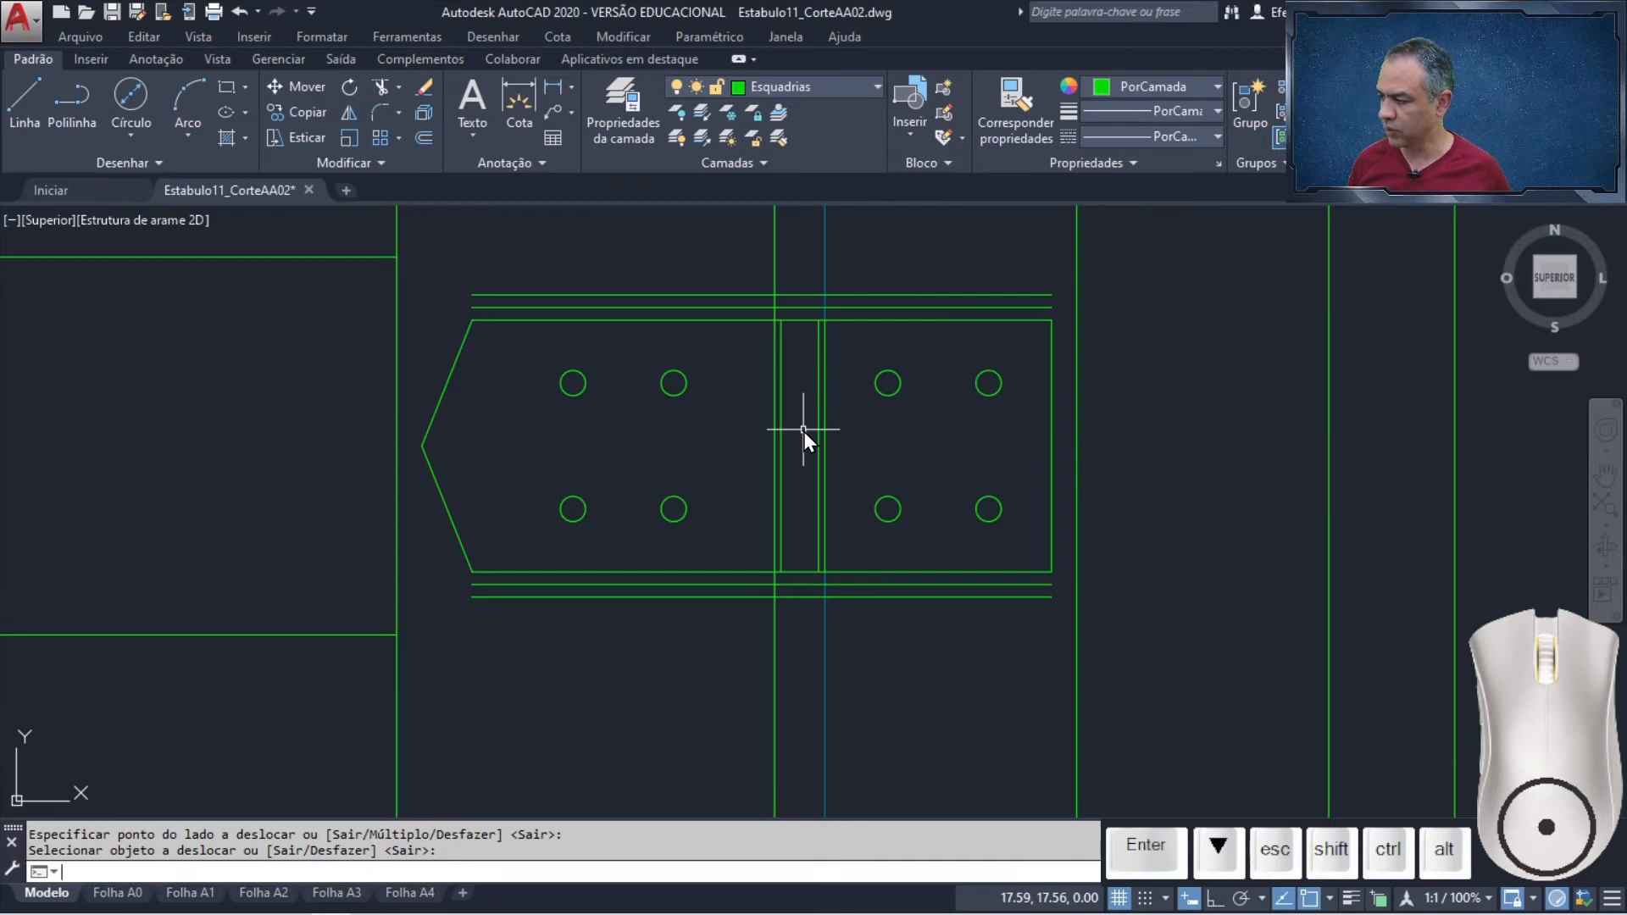
Extend the two innermost hinge verticals to the outermost offset lines above and below the hinge
left_click(398, 86)
left_click(375, 164)
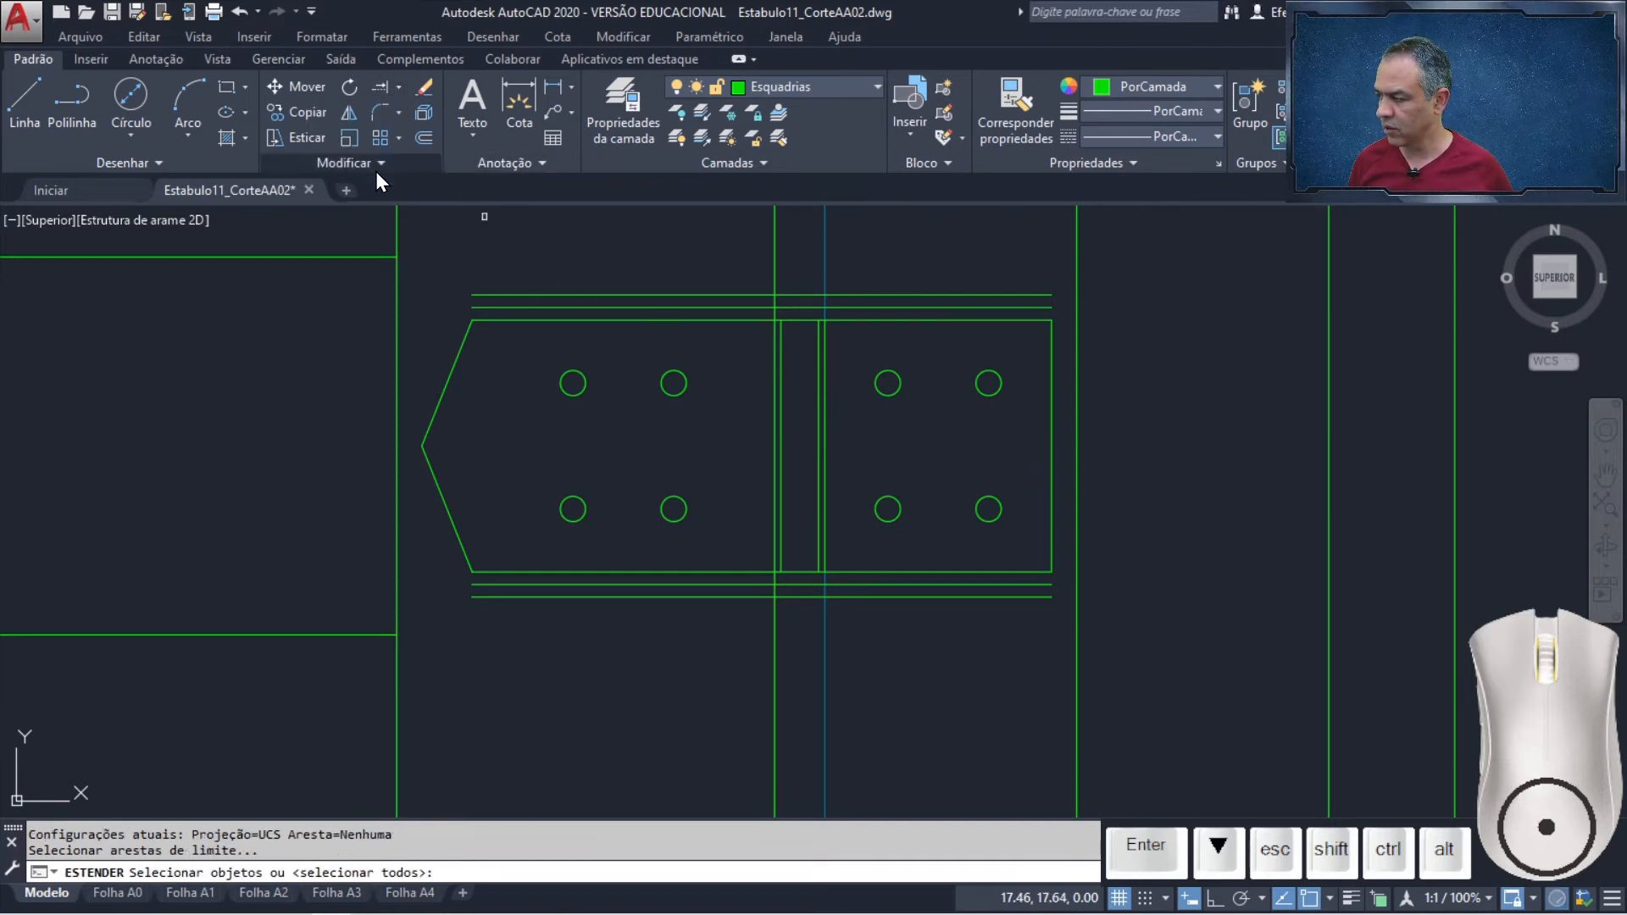
left_click(718, 294)
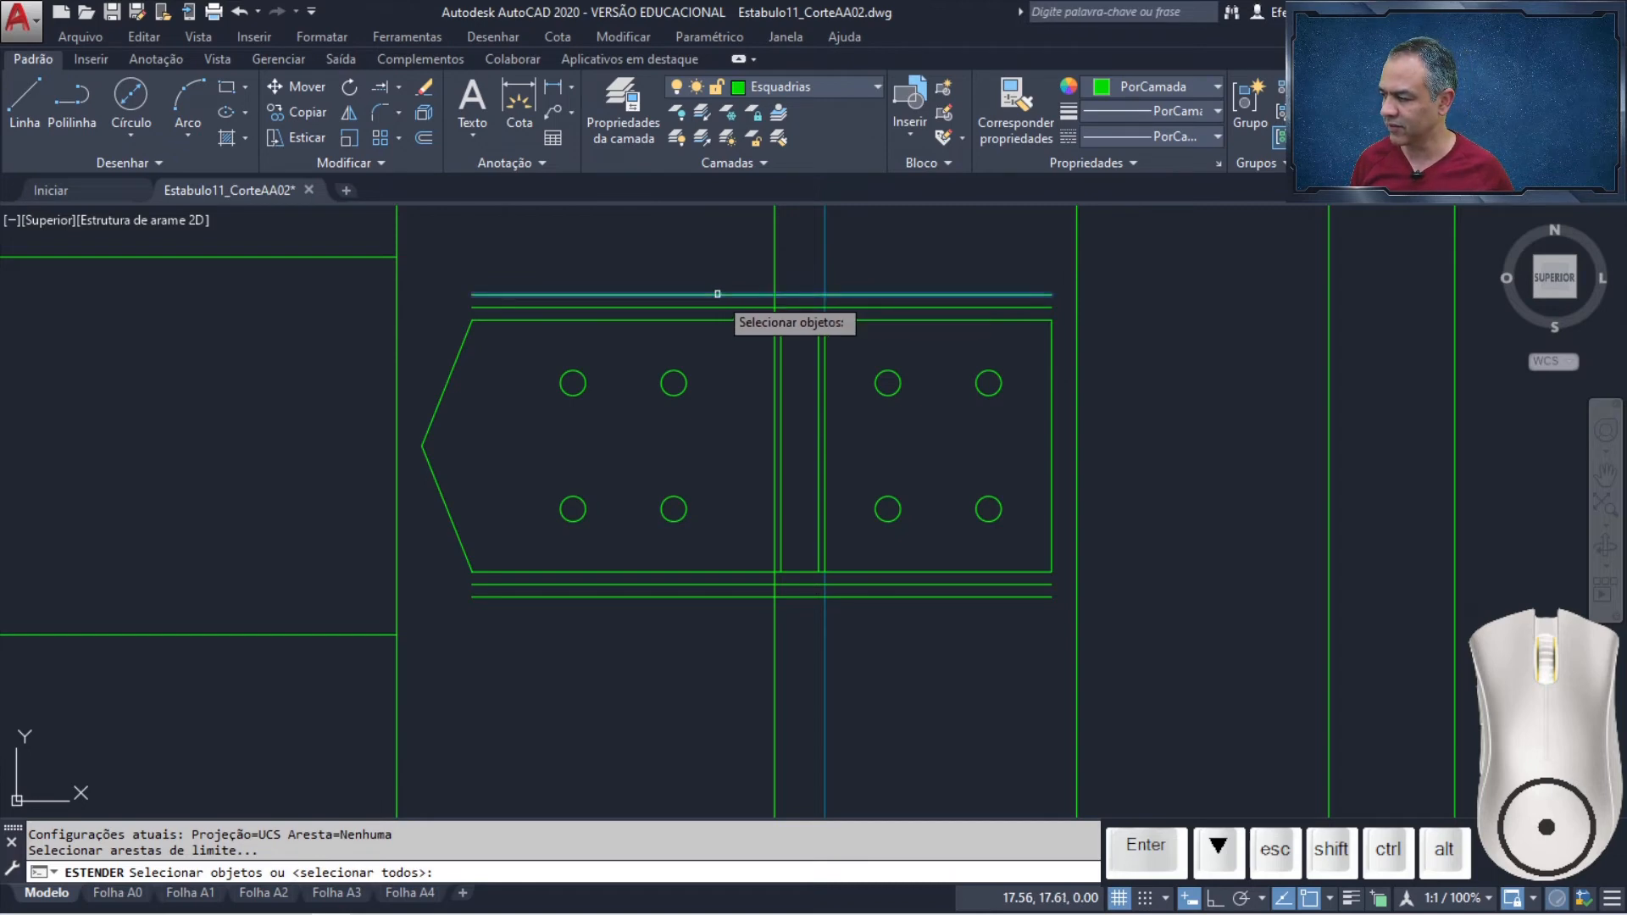
left_click(722, 596)
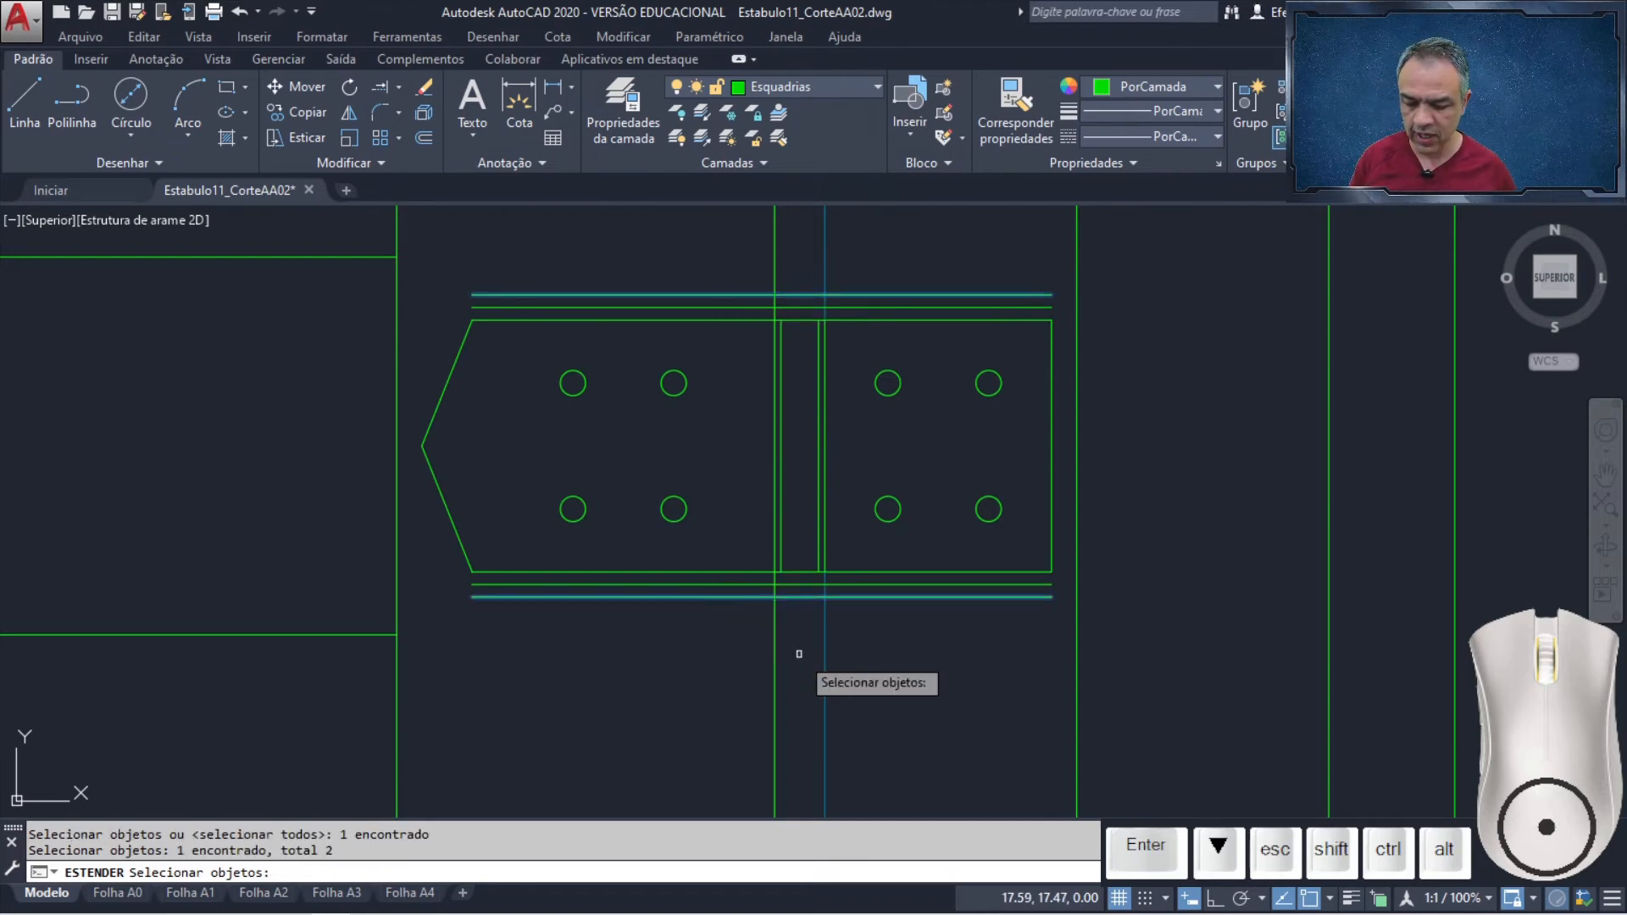
key("Return")
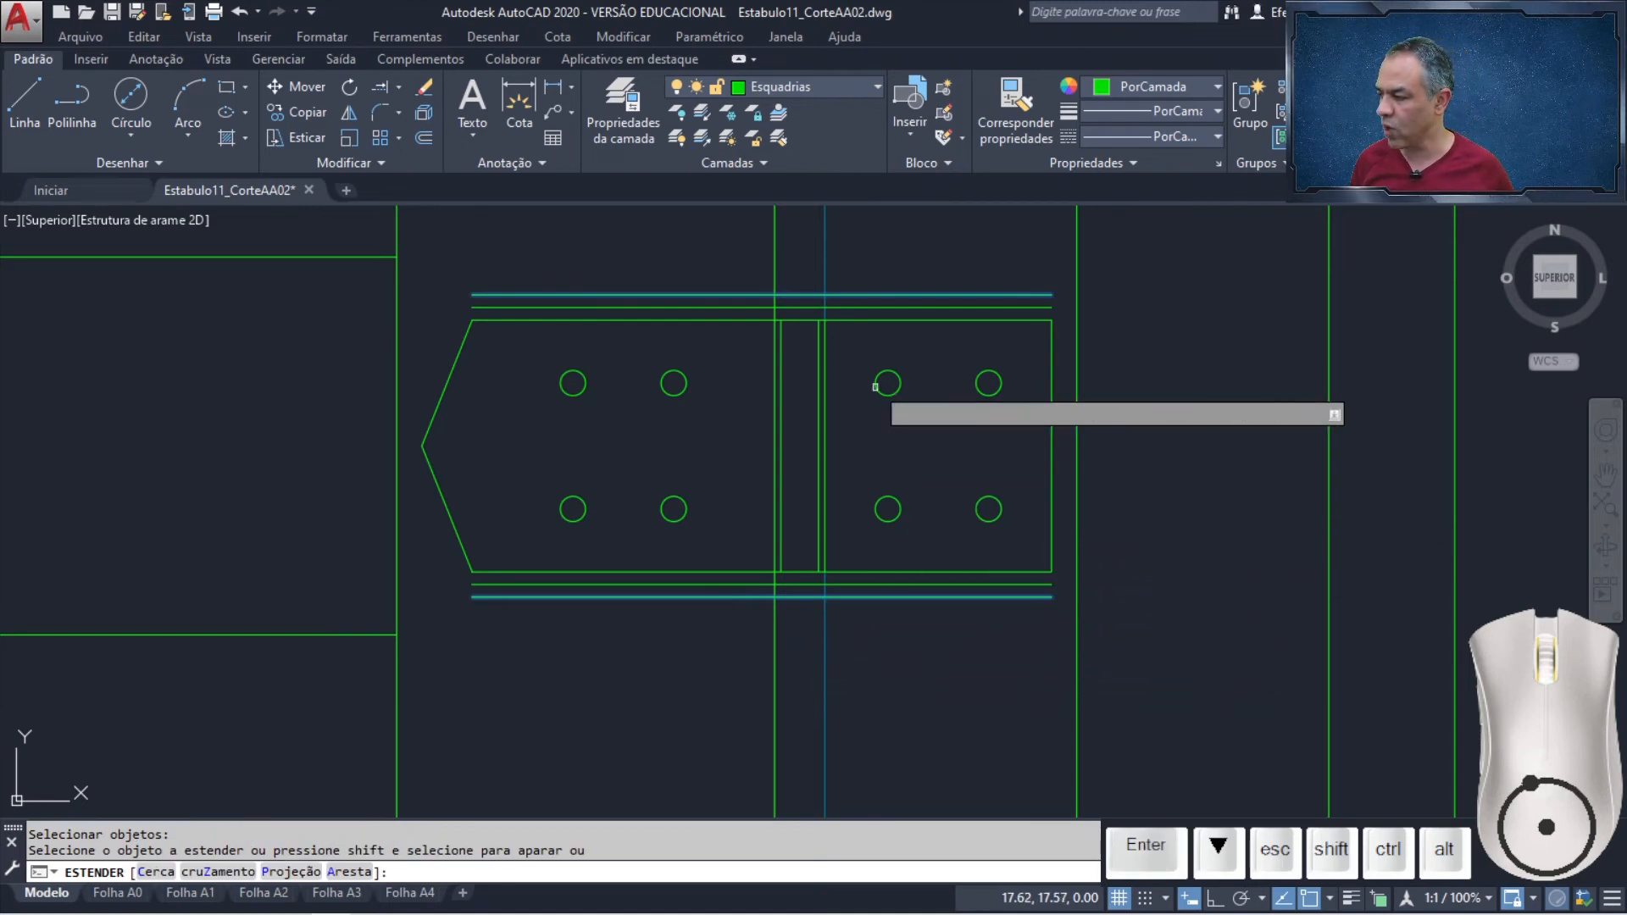
left_click(818, 332)
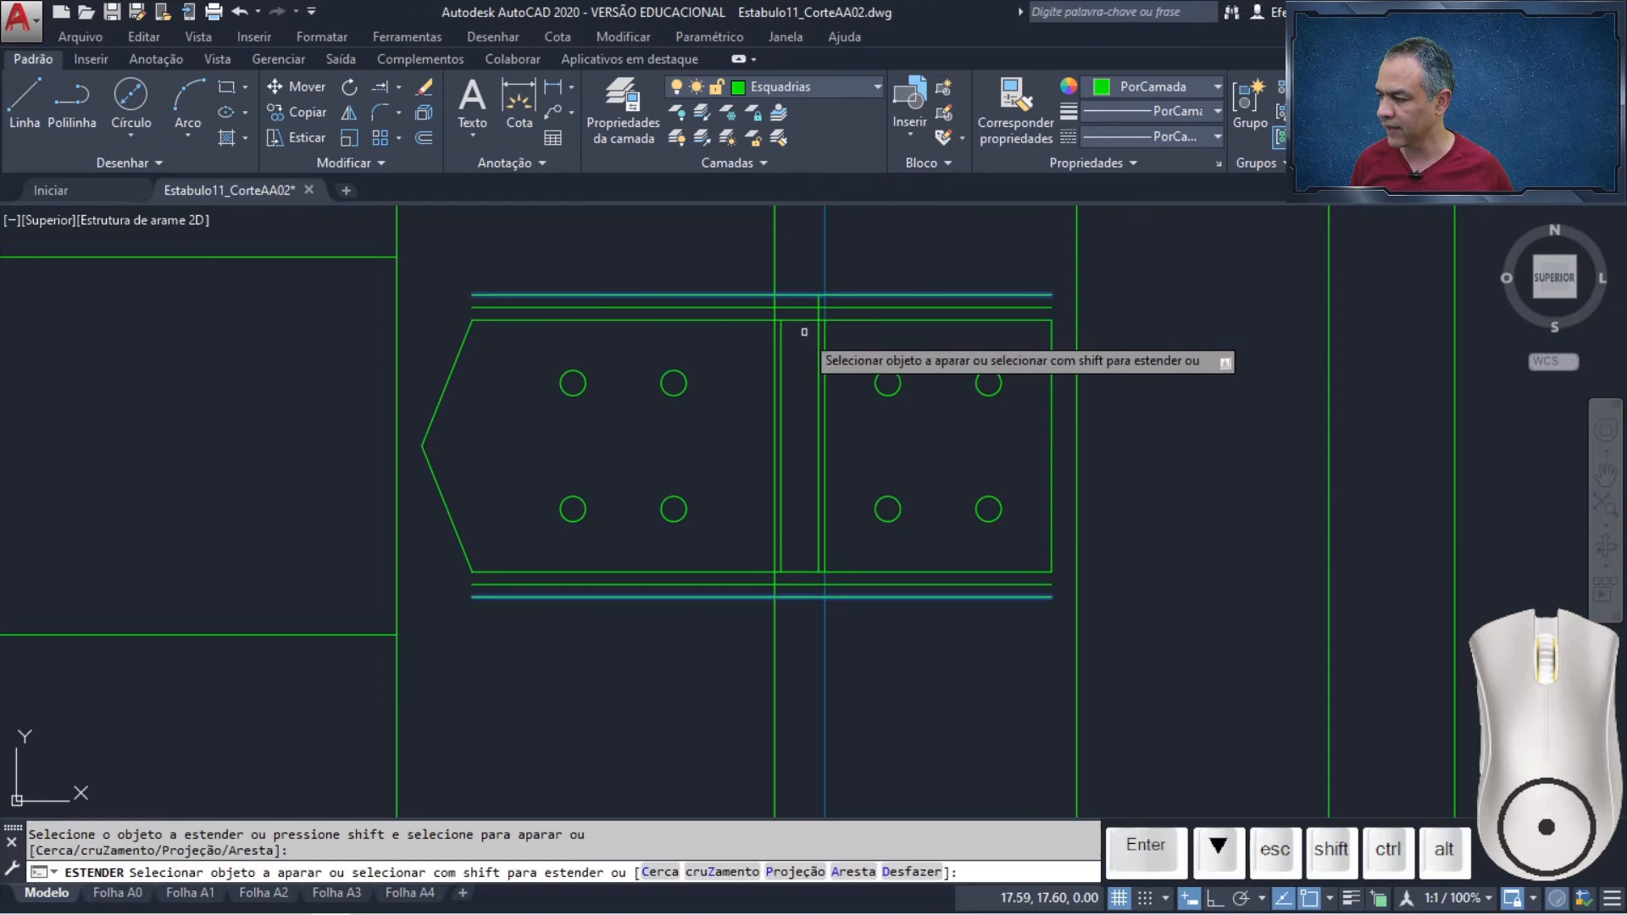
left_click(781, 330)
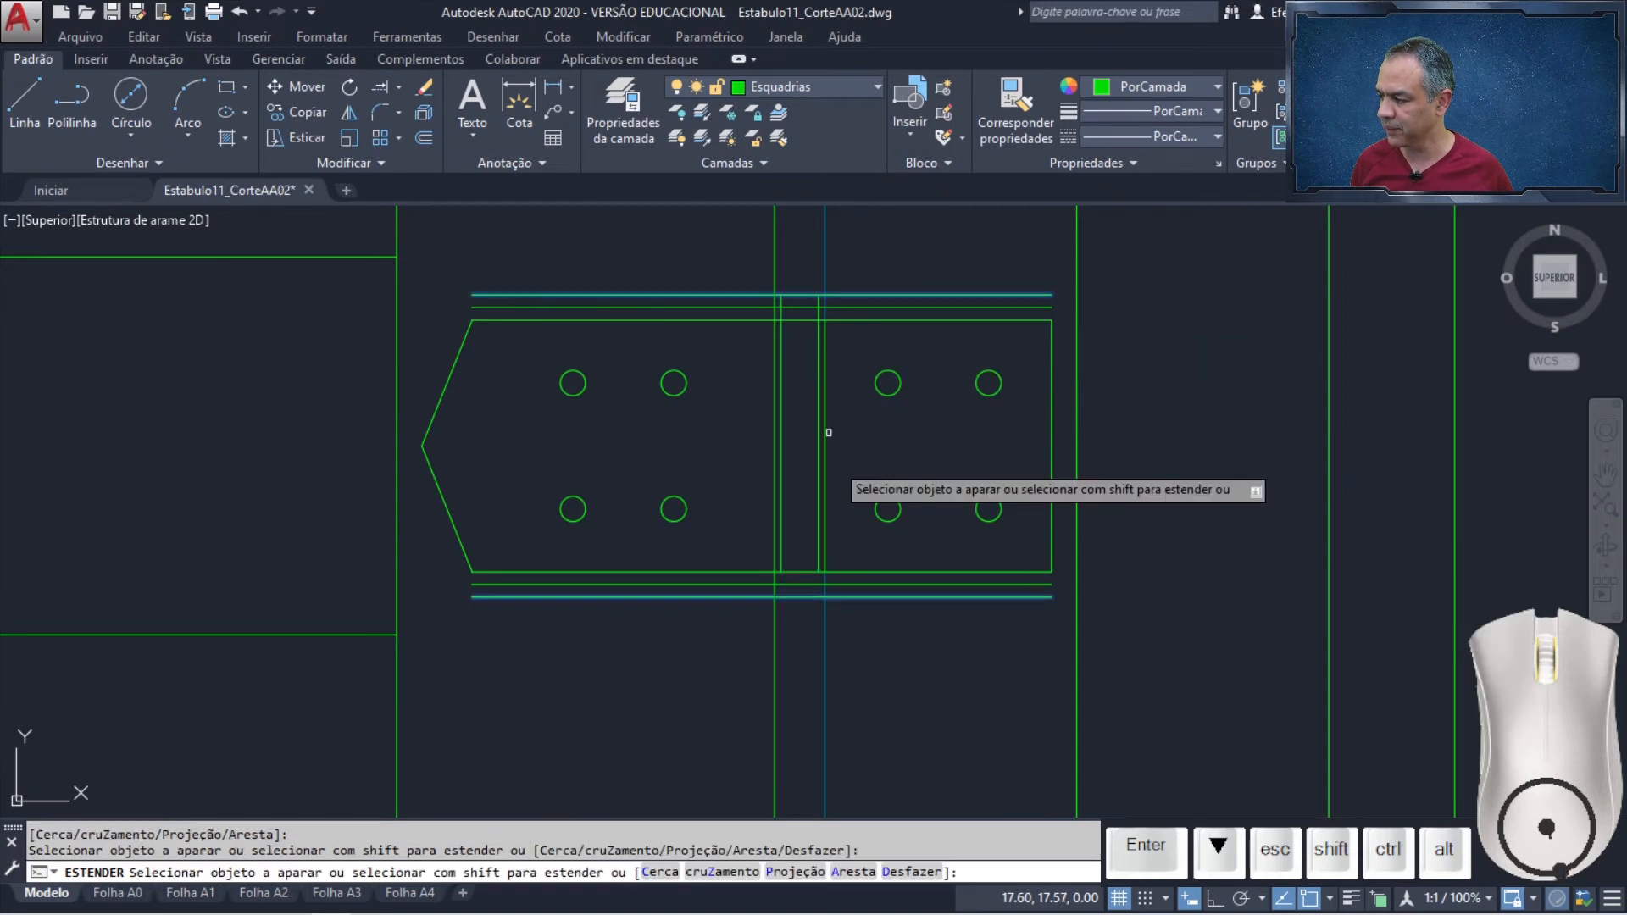
left_click(825, 562)
key("Return")
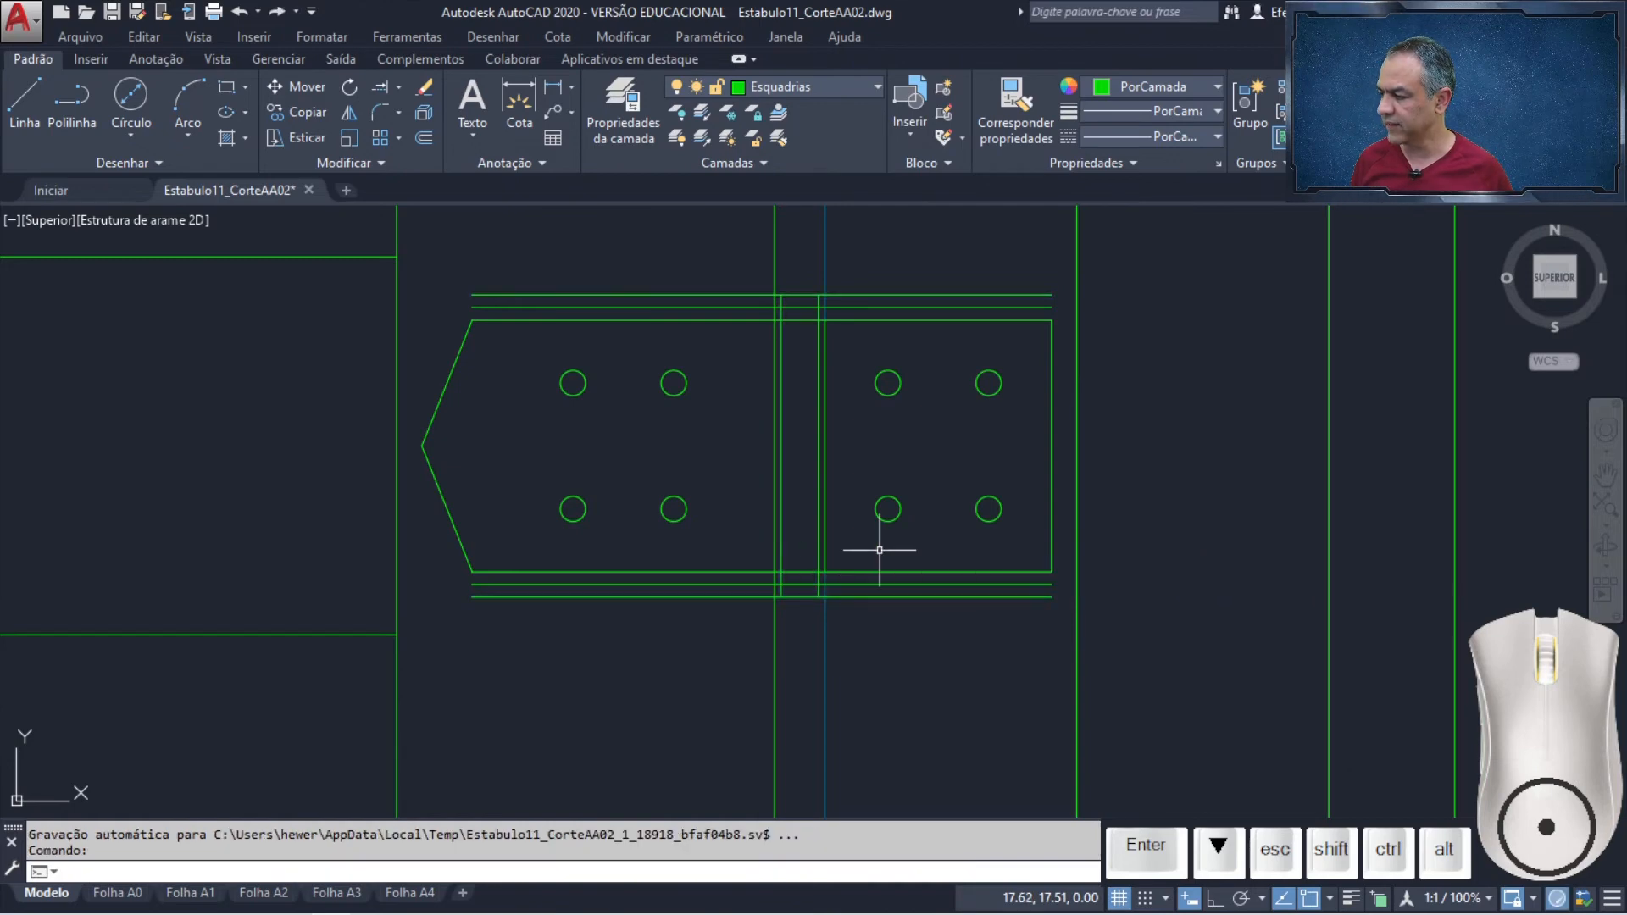
Trim the two offset lines above and the two below the hinge on the right side, using the two innermost verticals as cutting edges
left_click(397, 85)
left_click(369, 120)
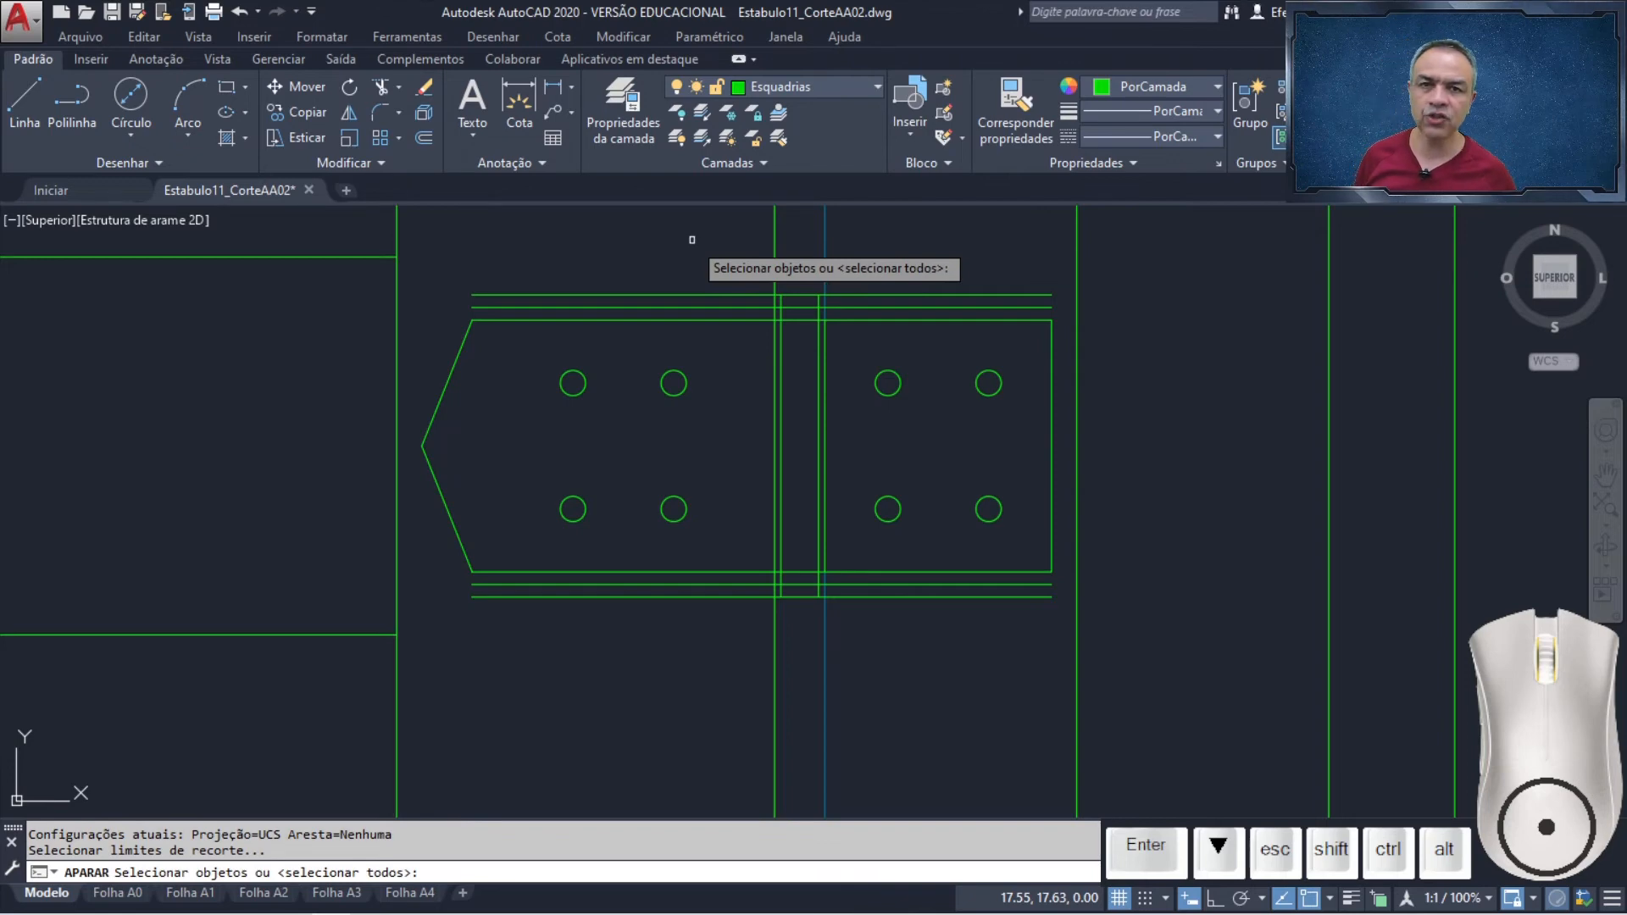
left_click(781, 373)
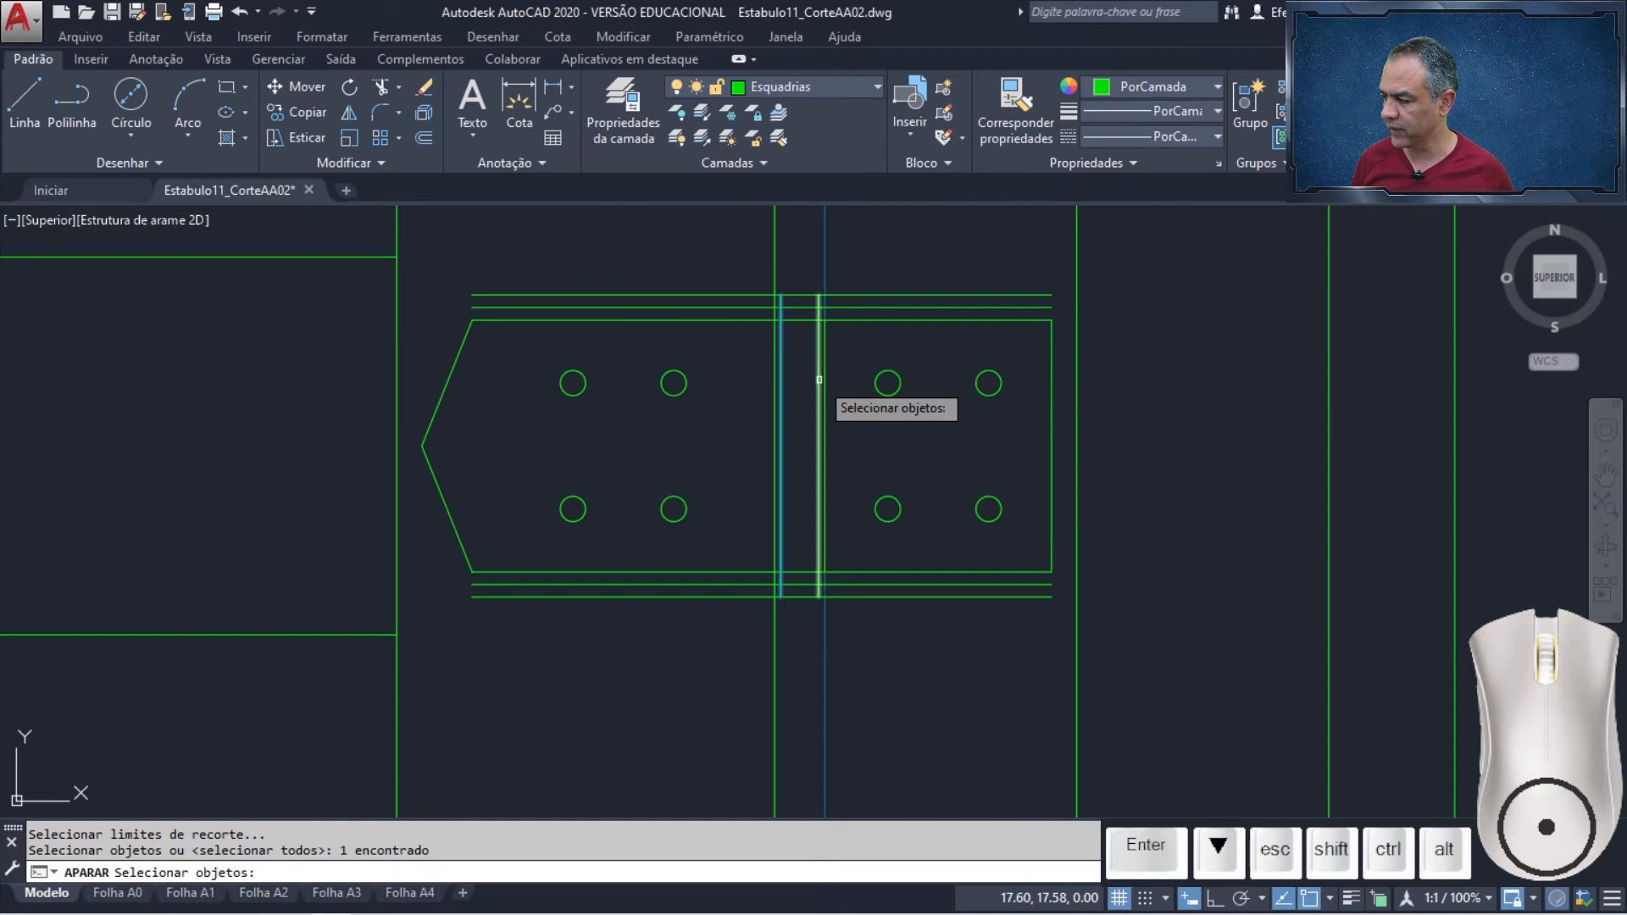
left_click(820, 387)
key("Return")
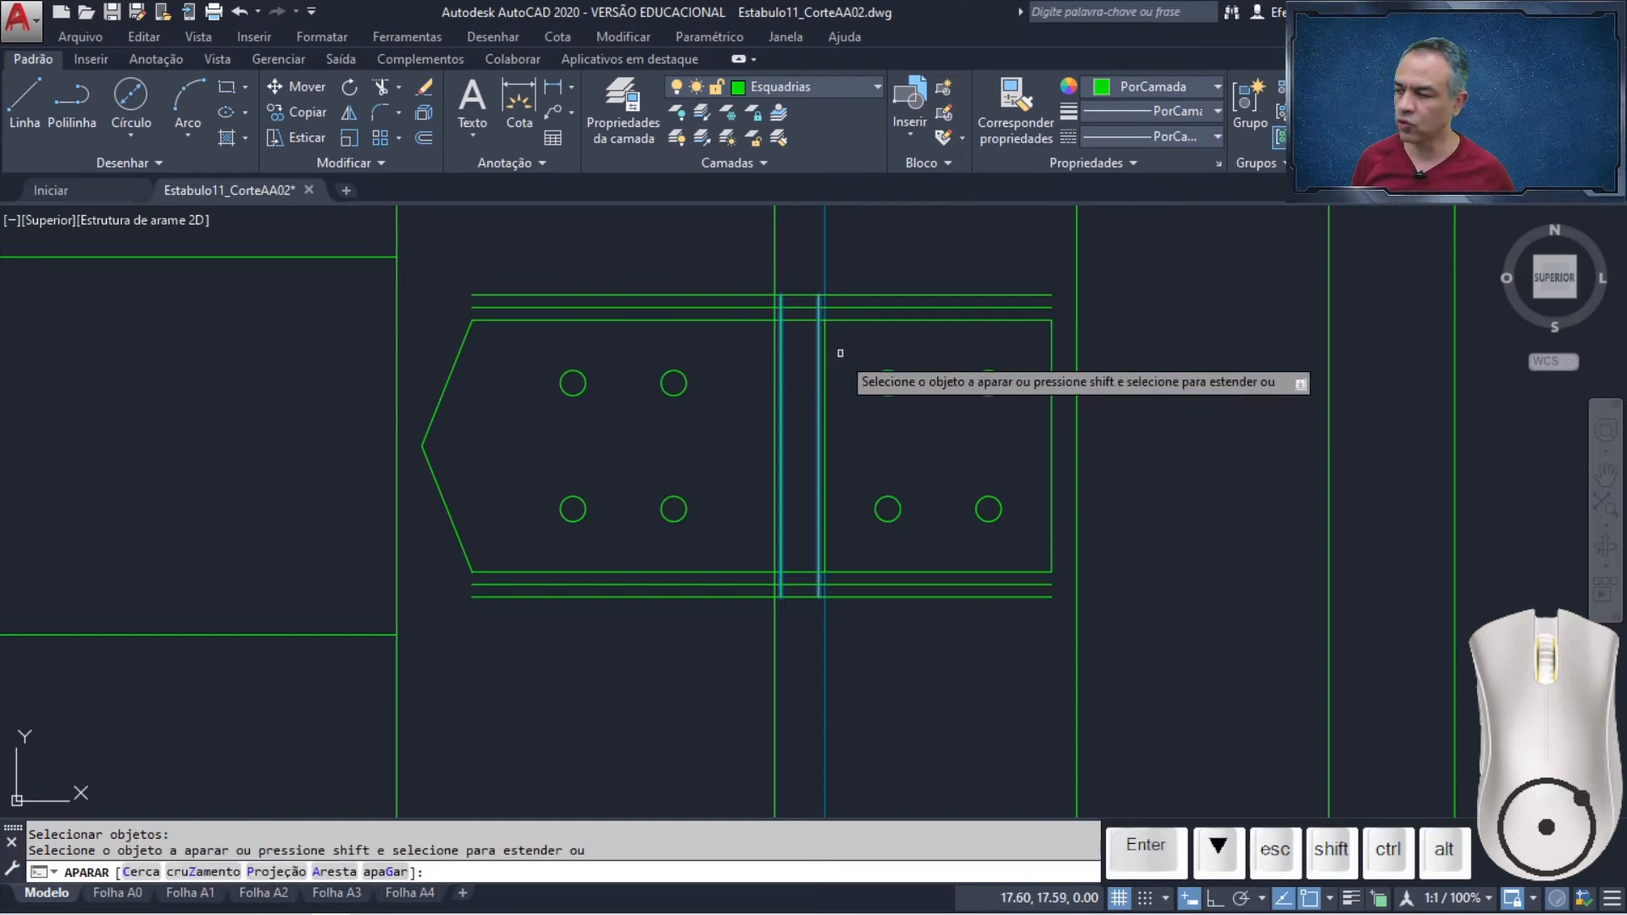
left_click(889, 270)
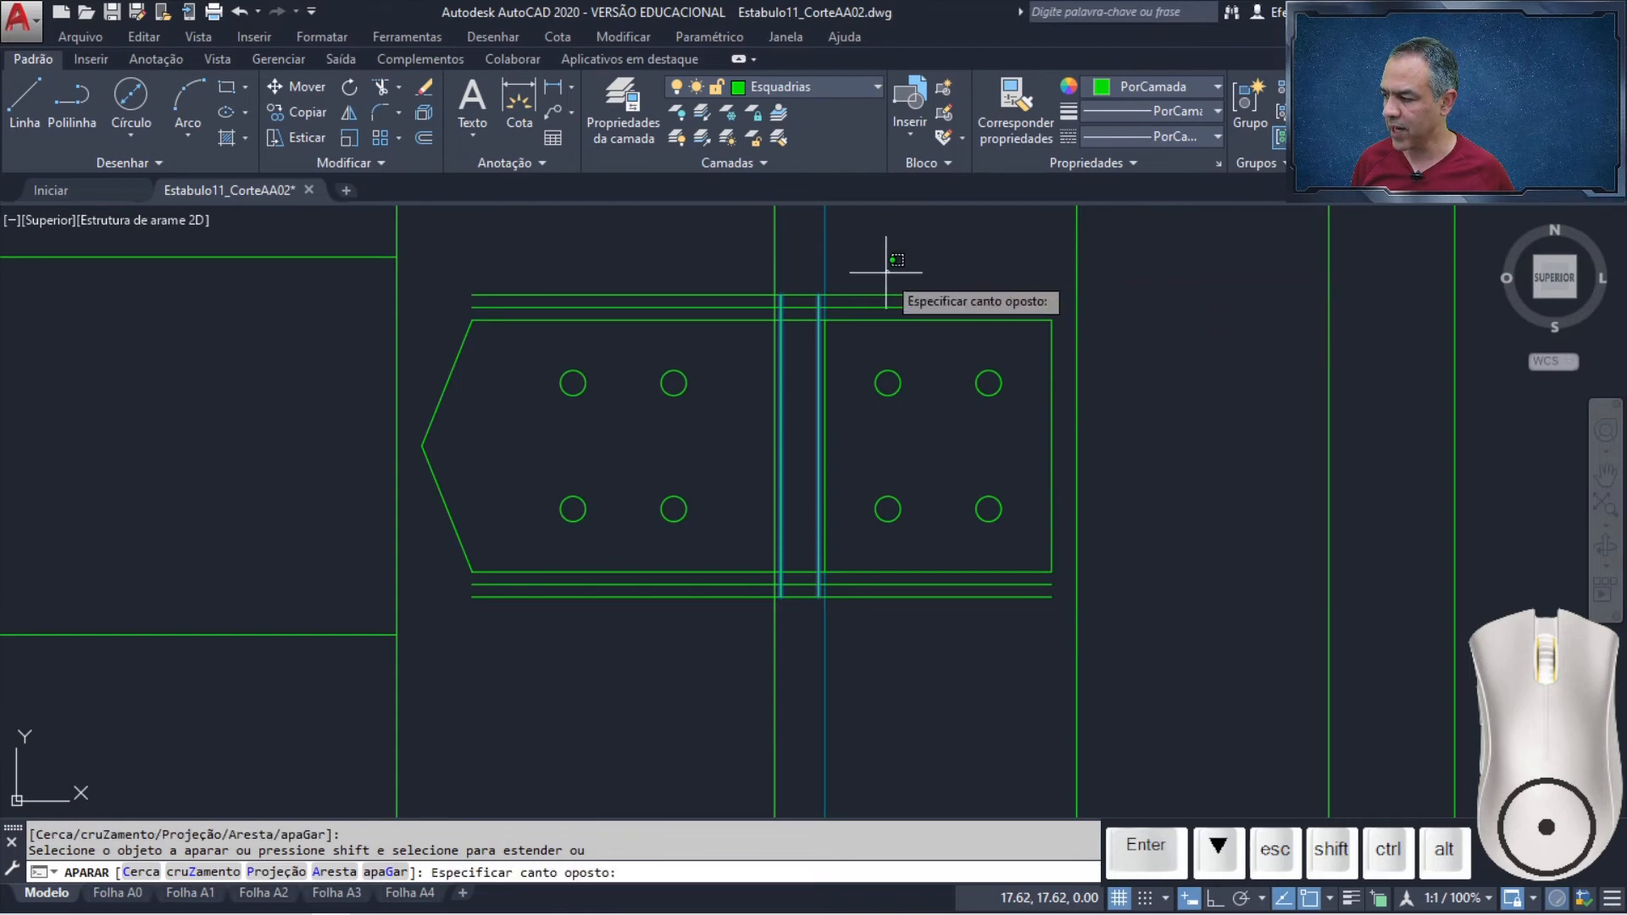
left_click(854, 315)
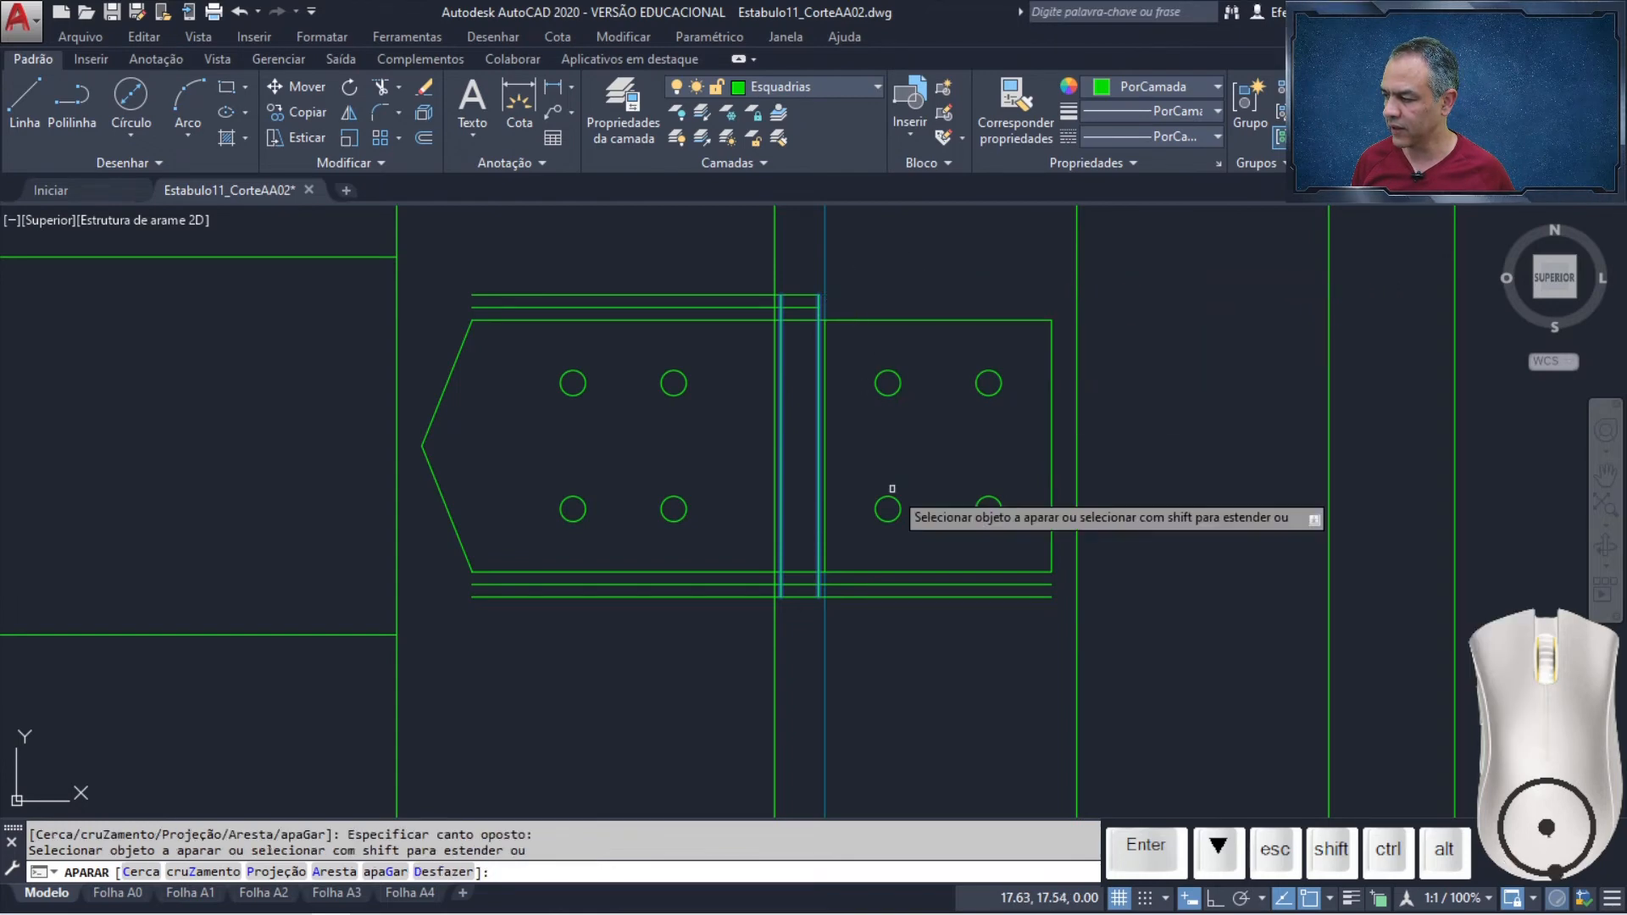
left_click(907, 578)
left_click(892, 600)
Trim the same upper and lower offset lines on the left side of the innermost verticals, leaving only the pin ends
left_click(712, 266)
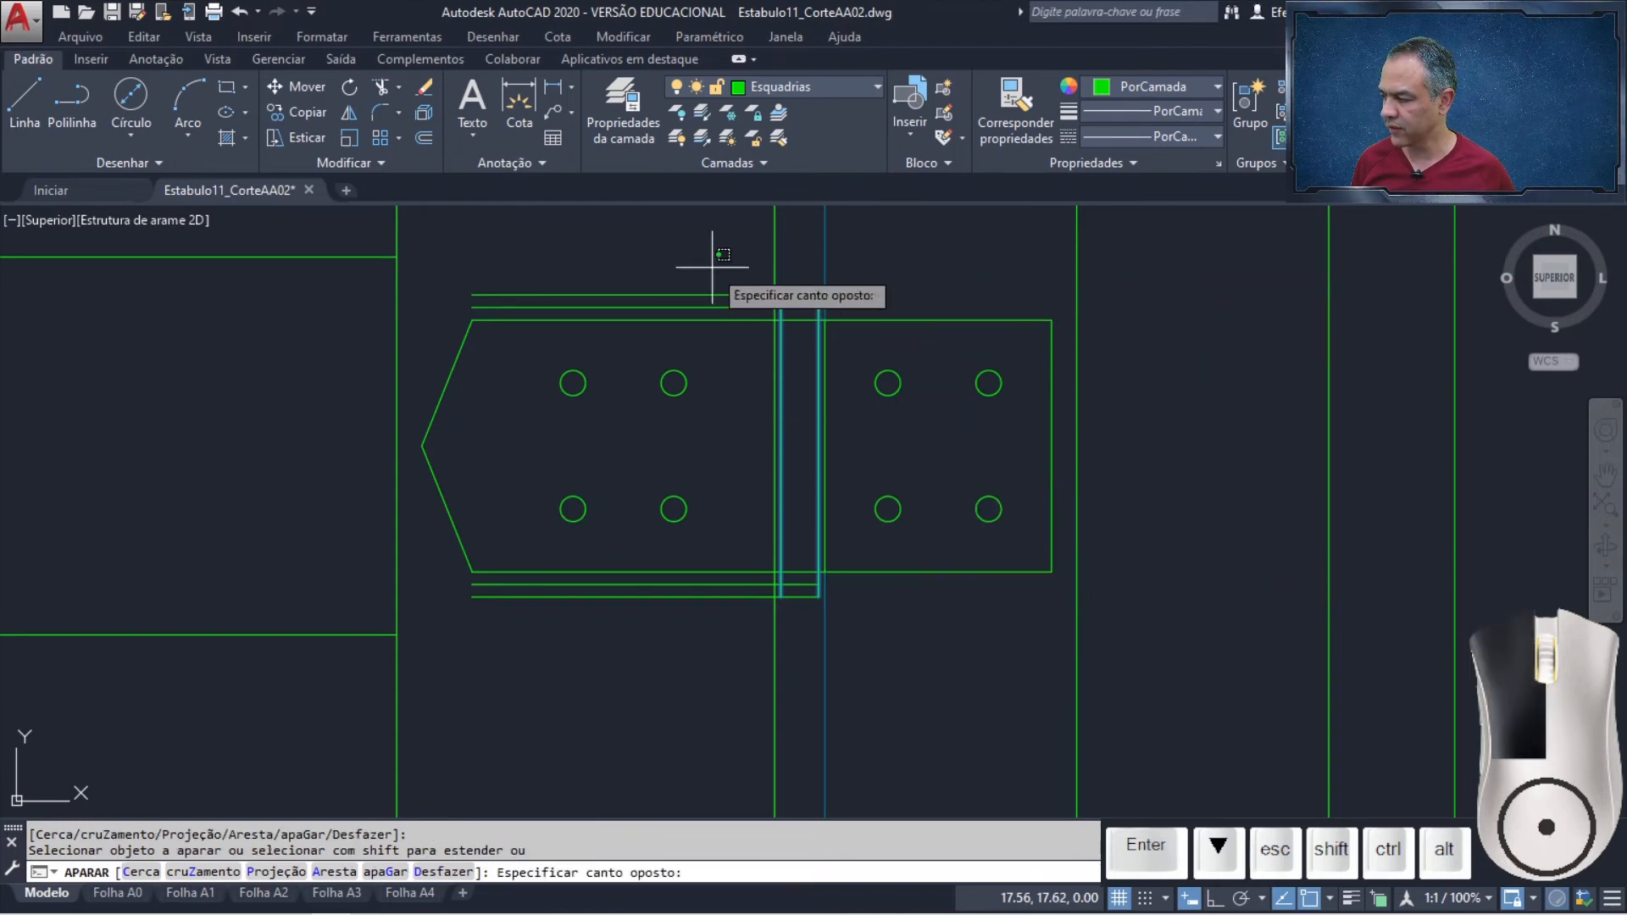
left_click(693, 309)
left_click(690, 568)
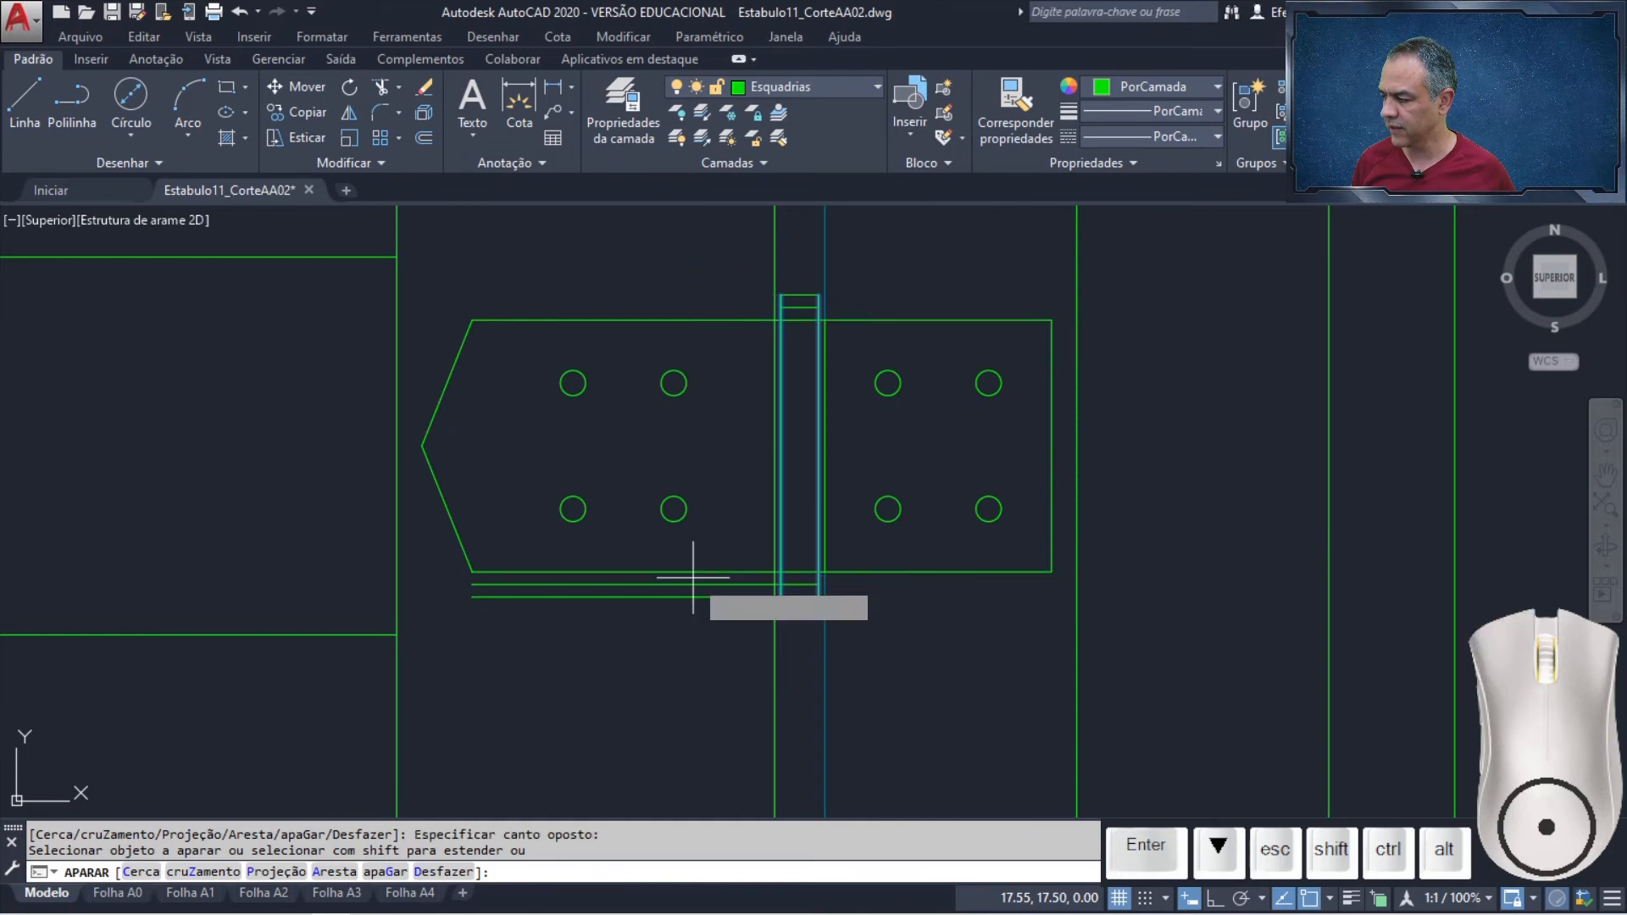
left_click(689, 627)
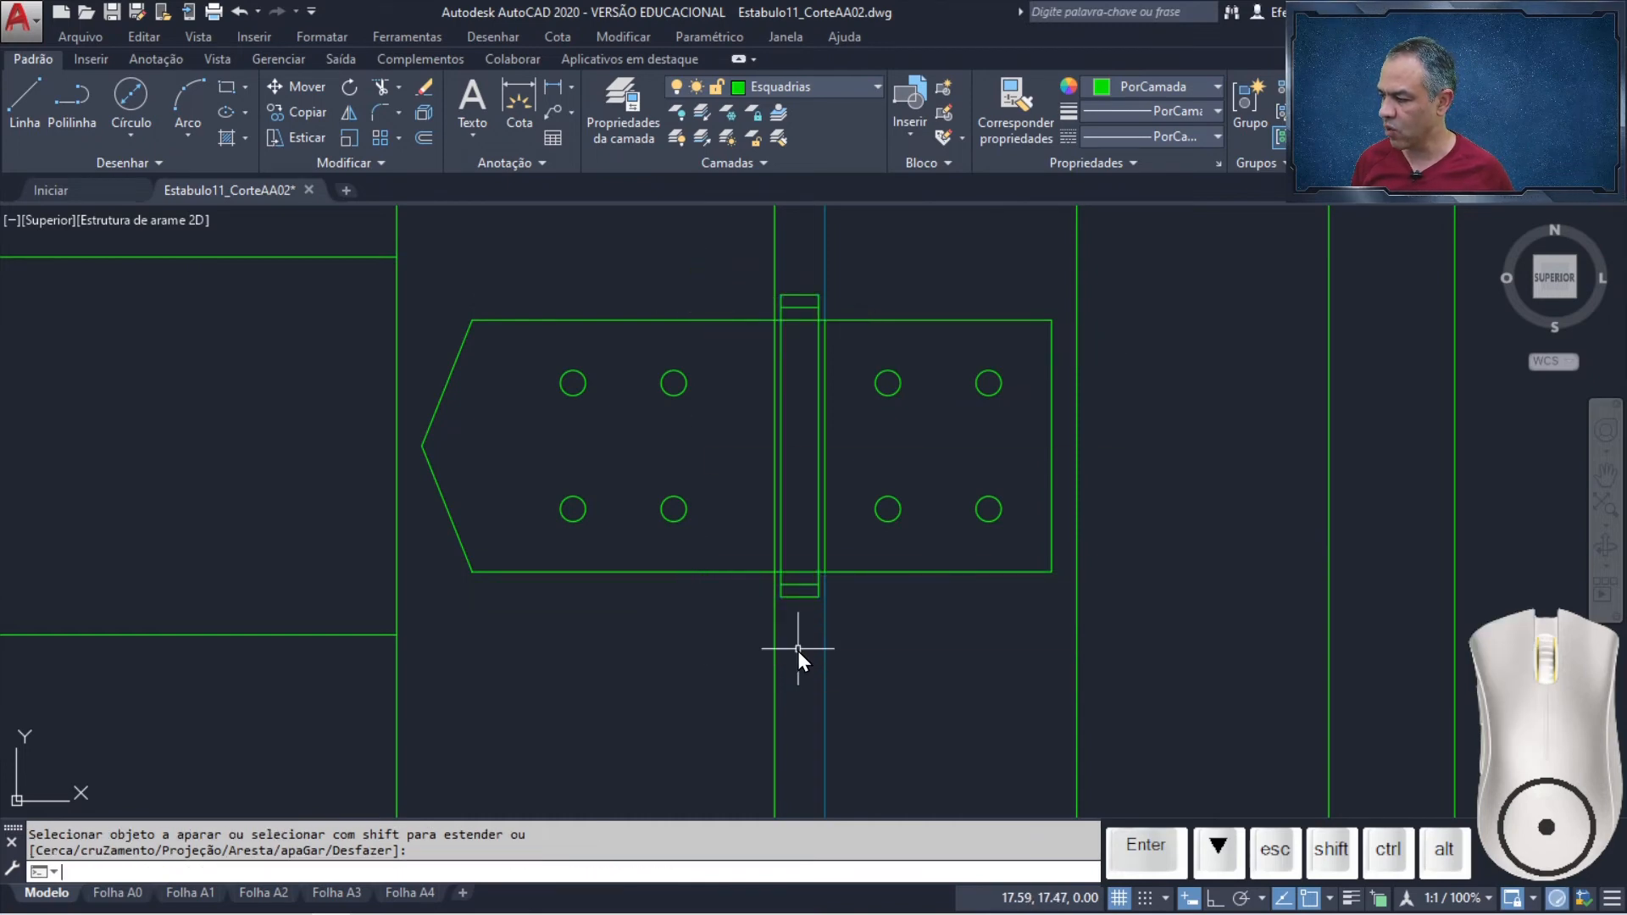
key("Return")
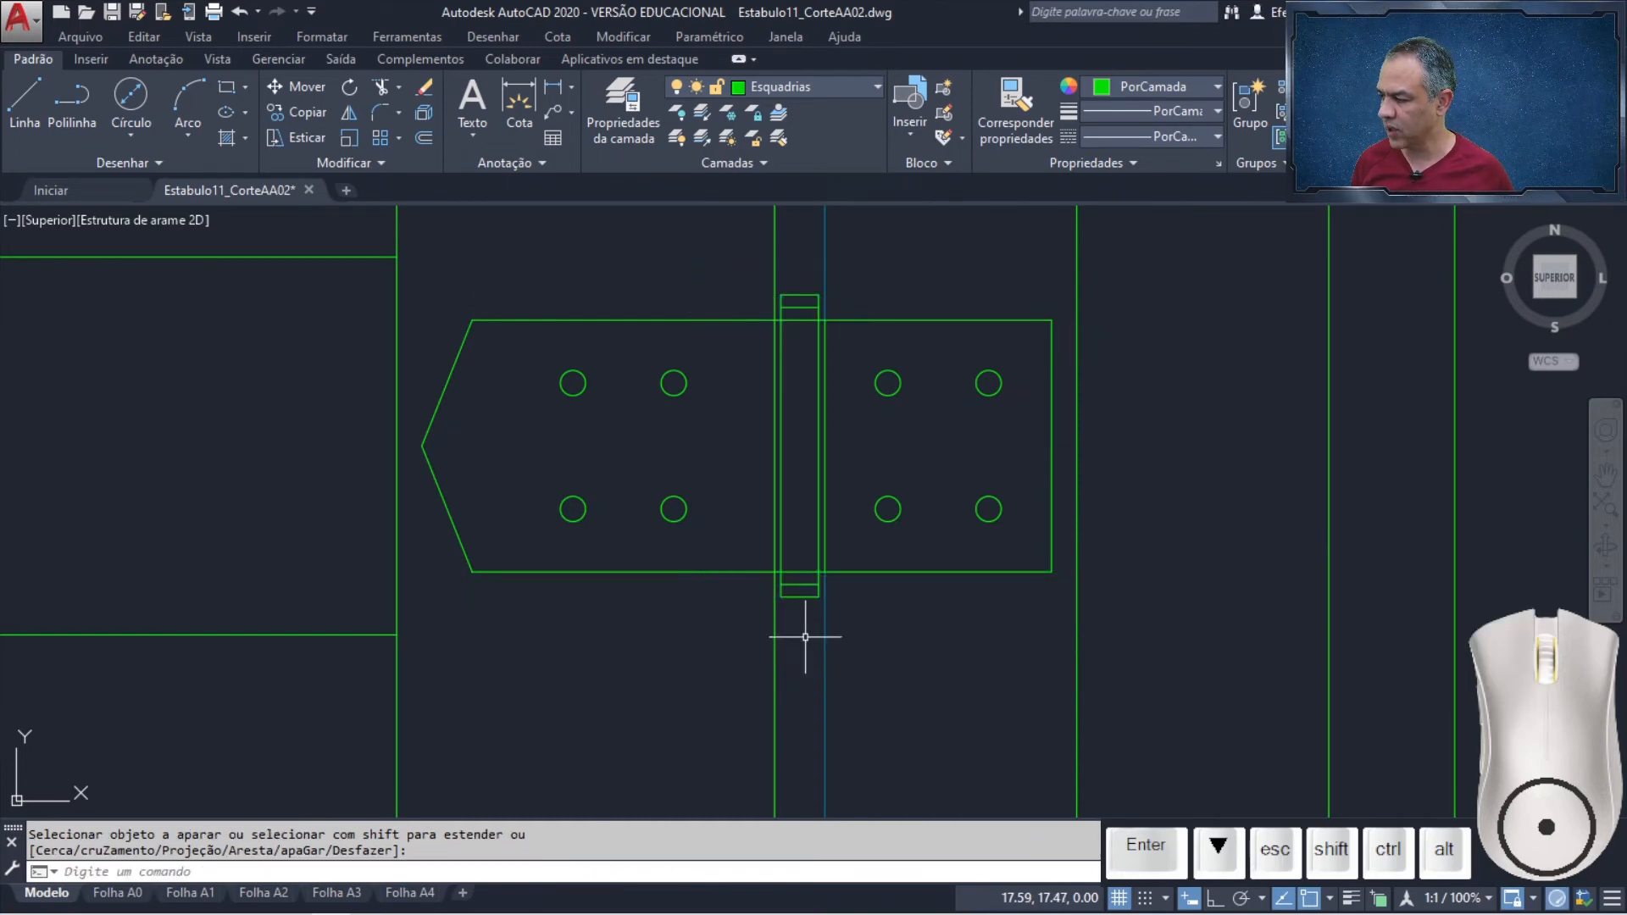
Fillet both upper corners of the hinge pin with a radius of 0.005, using the multiple option
left_click(381, 118)
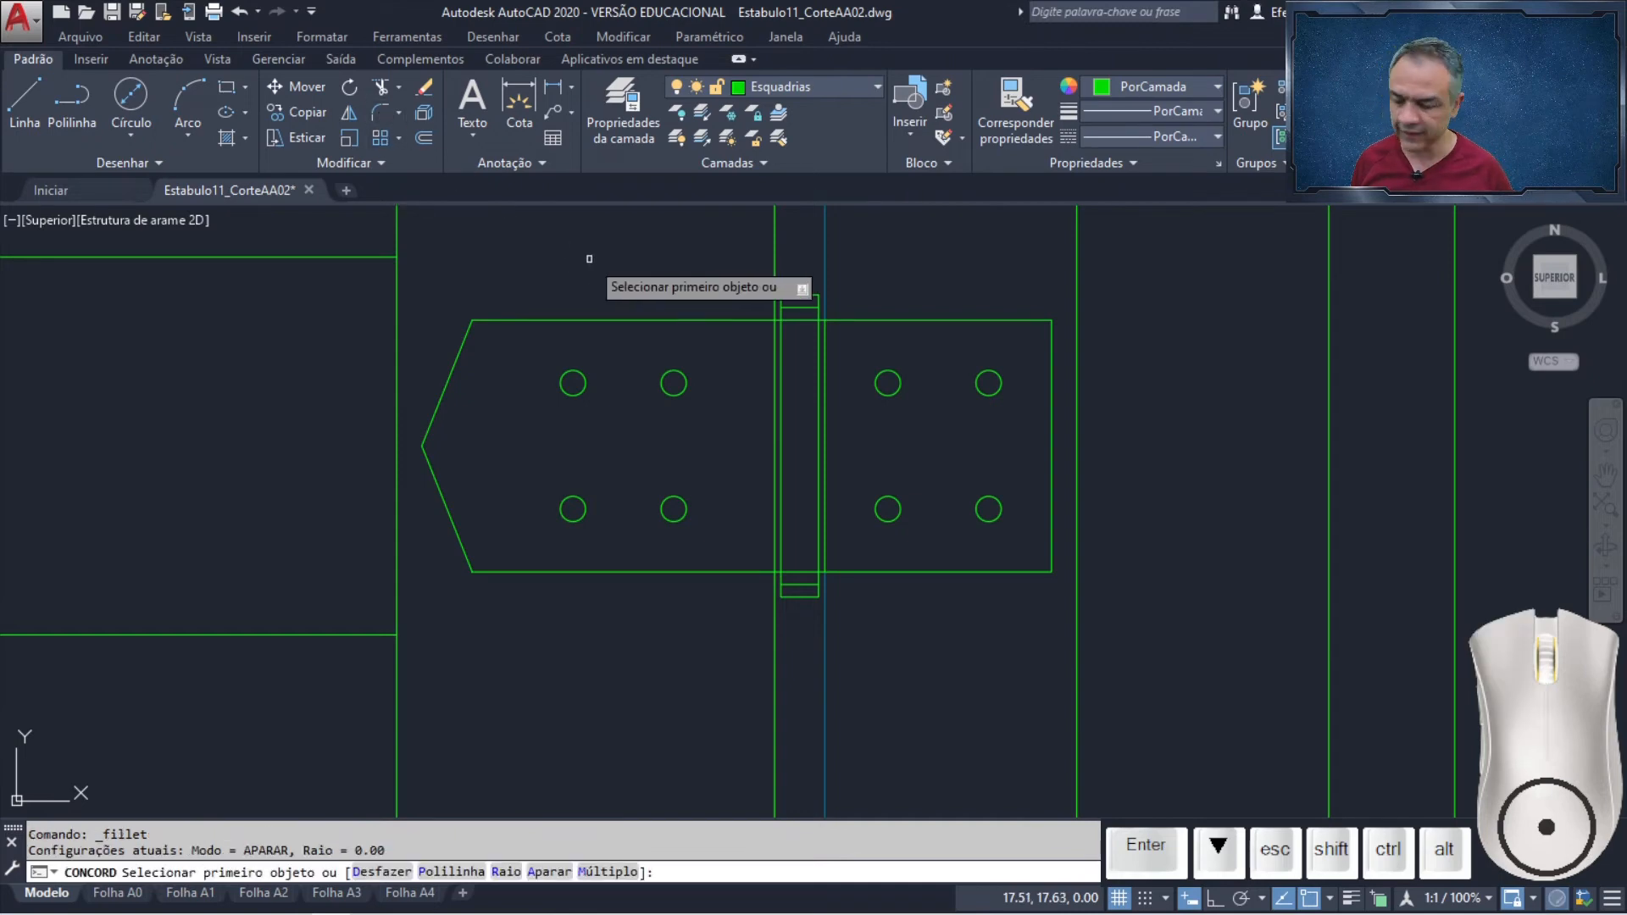
key("Down")
key("Down")
key("Down")
key("Return")
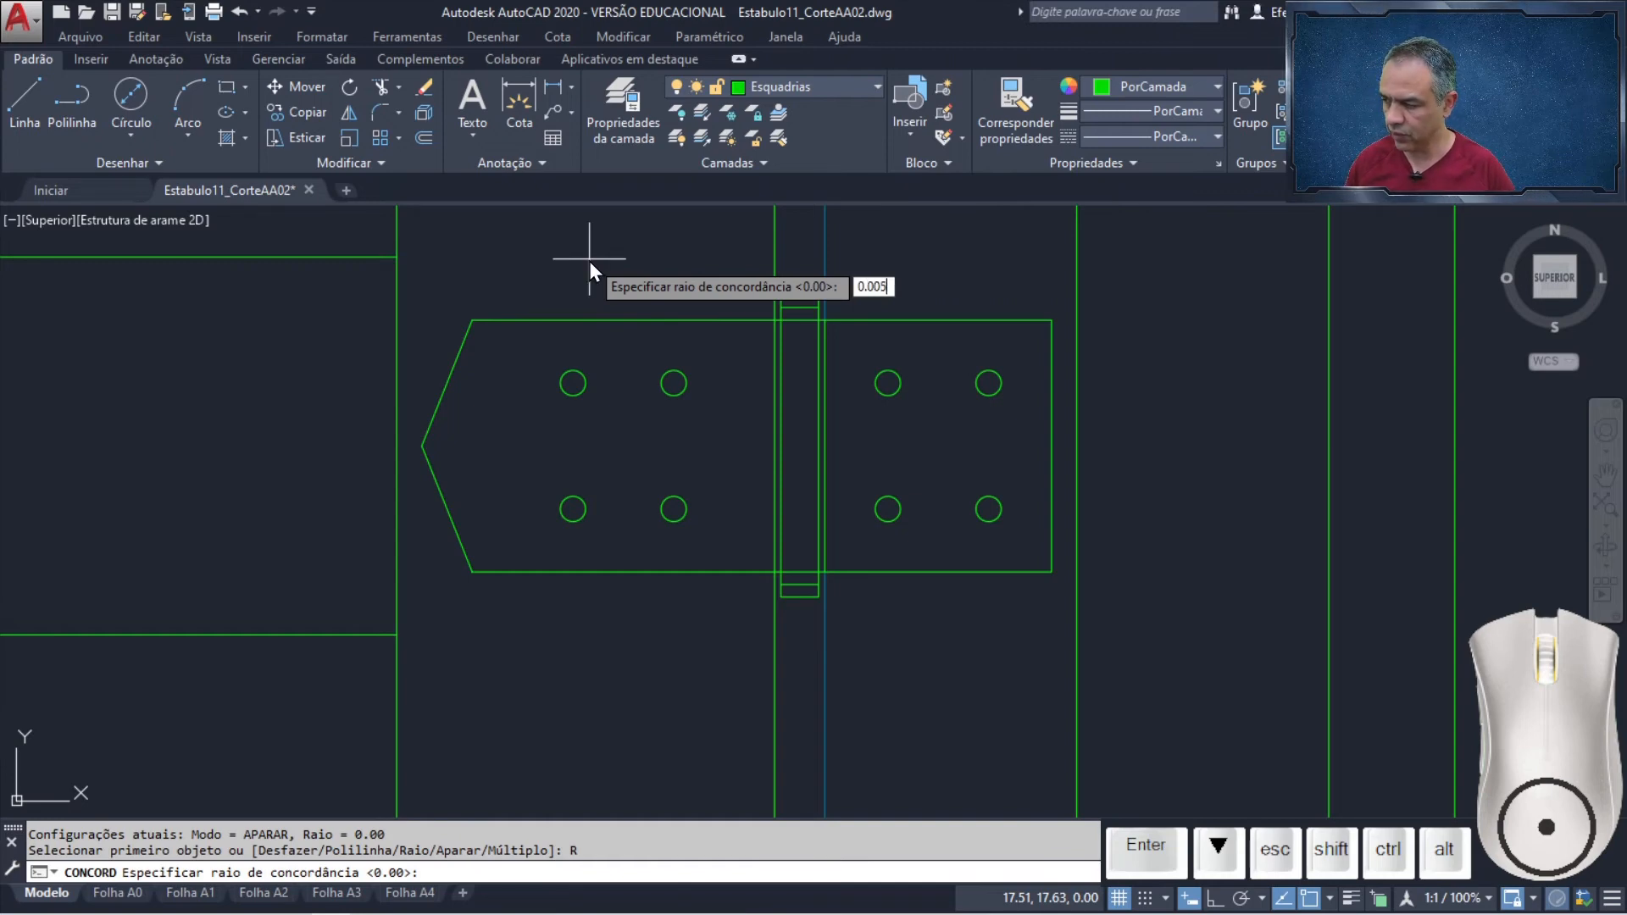
key("Return")
key("Down")
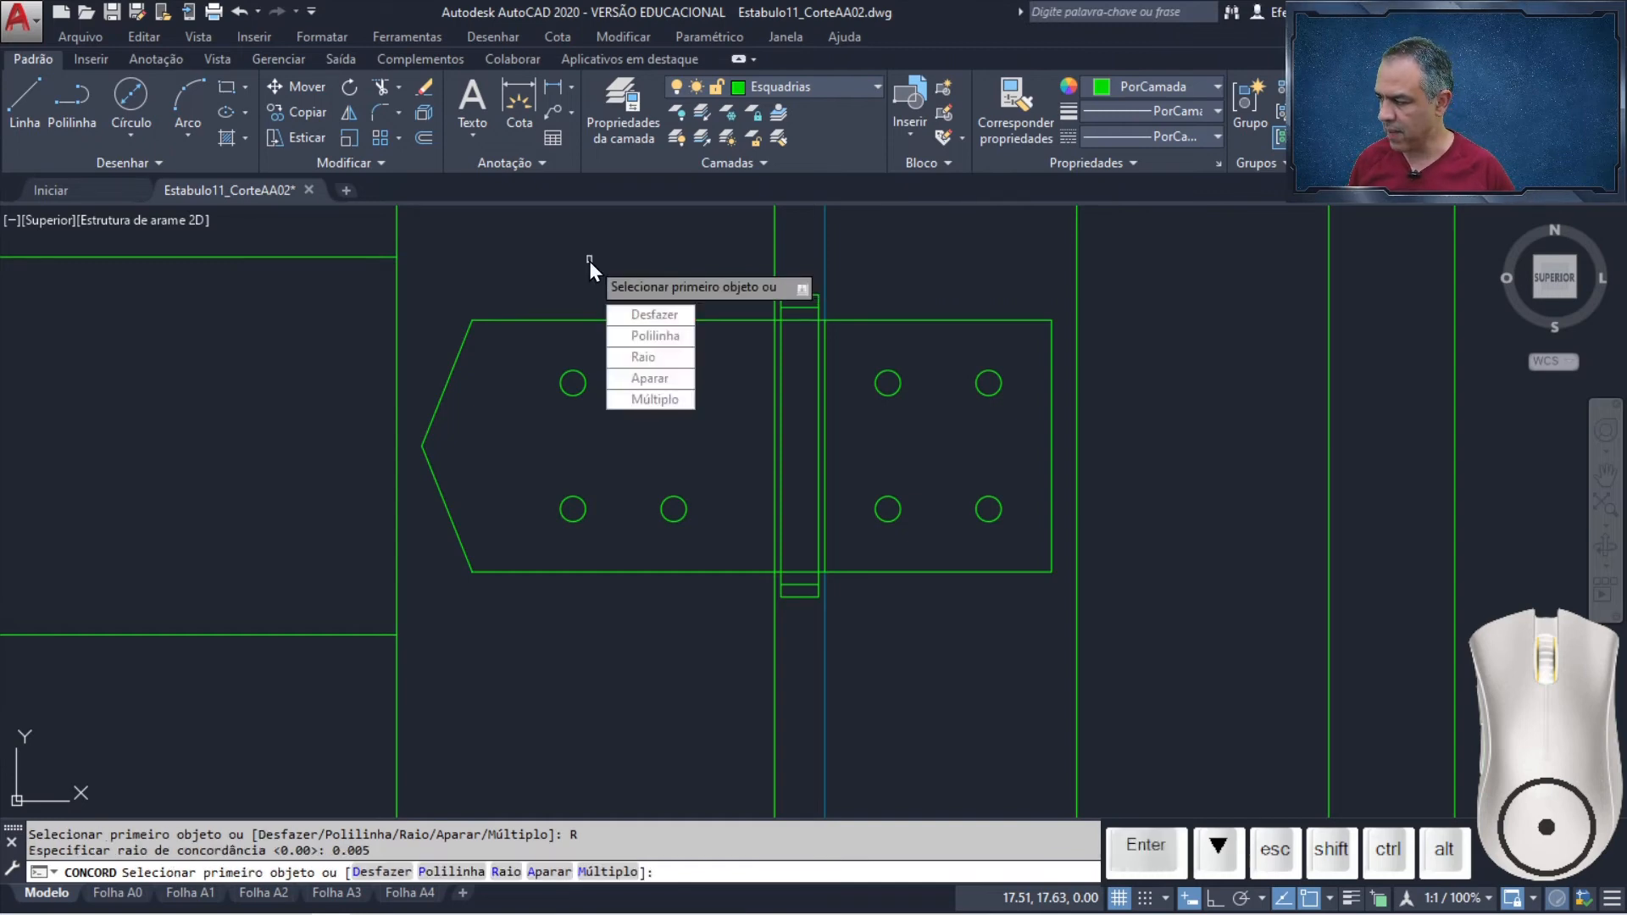
key("Down")
key("Down")
key("Down")
key("Down")
key("Return")
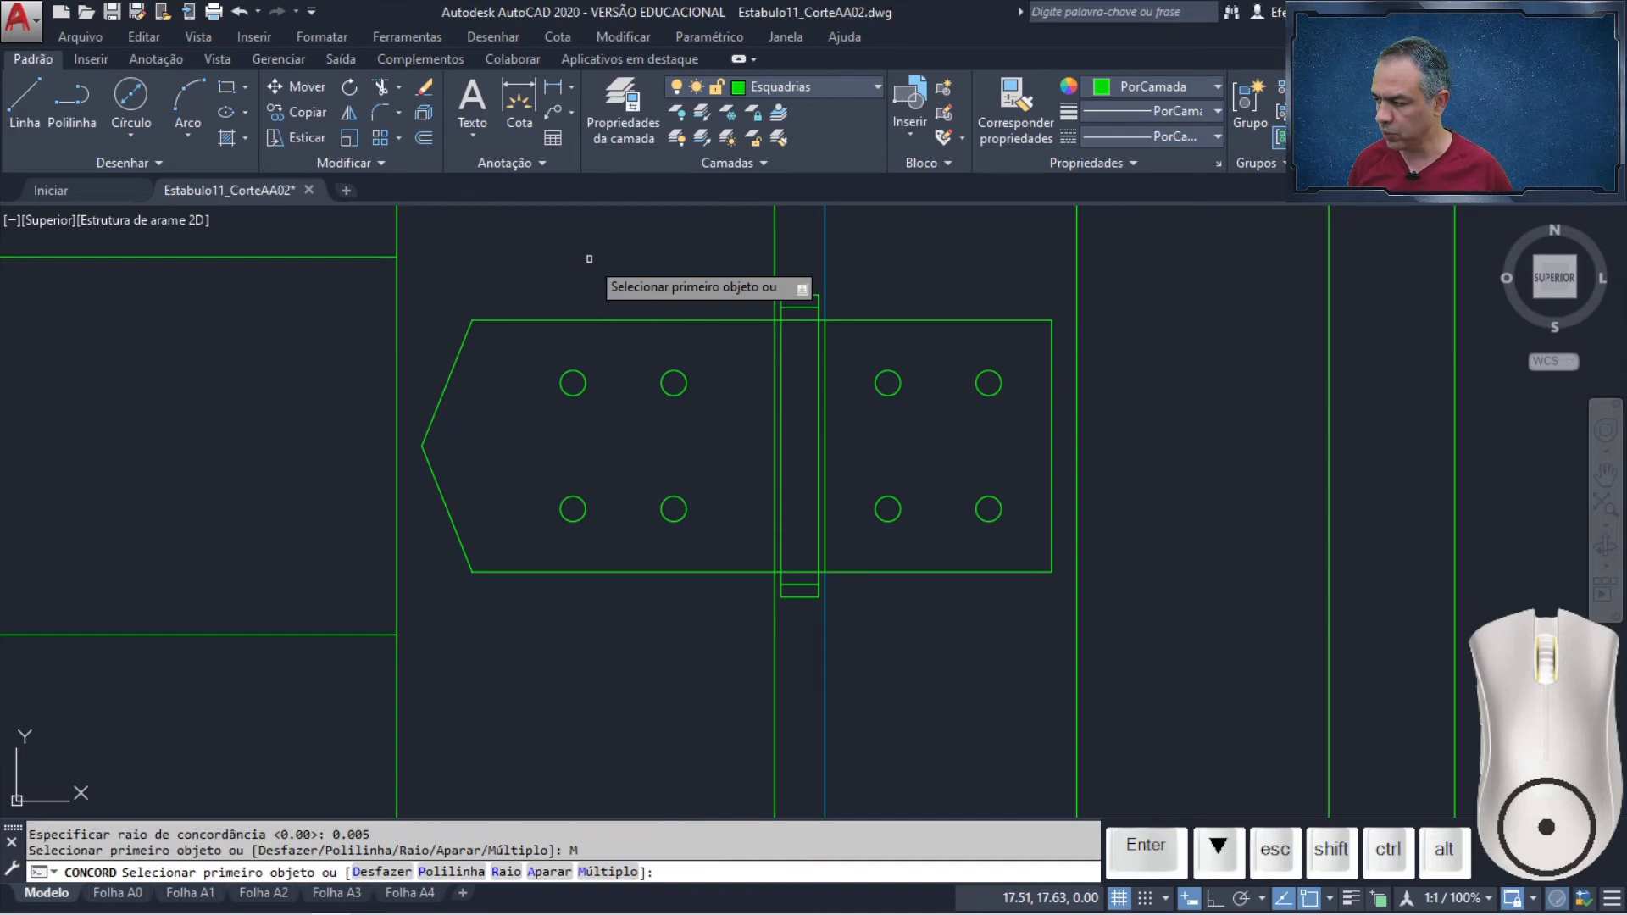
scroll(788, 292, "up", 6)
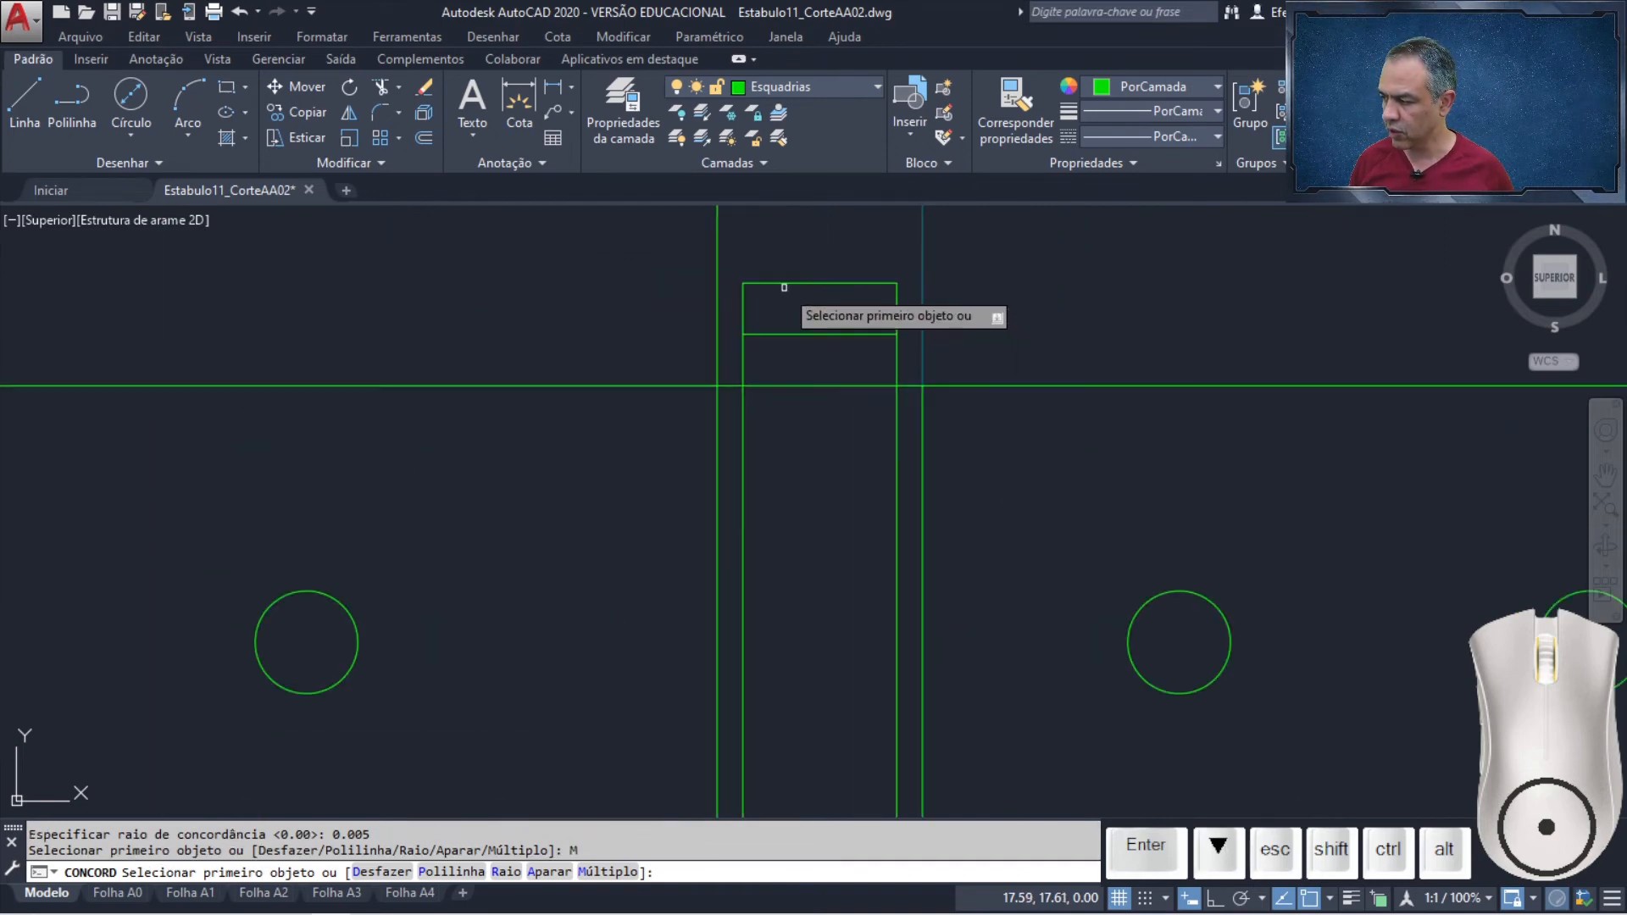
left_click(753, 283)
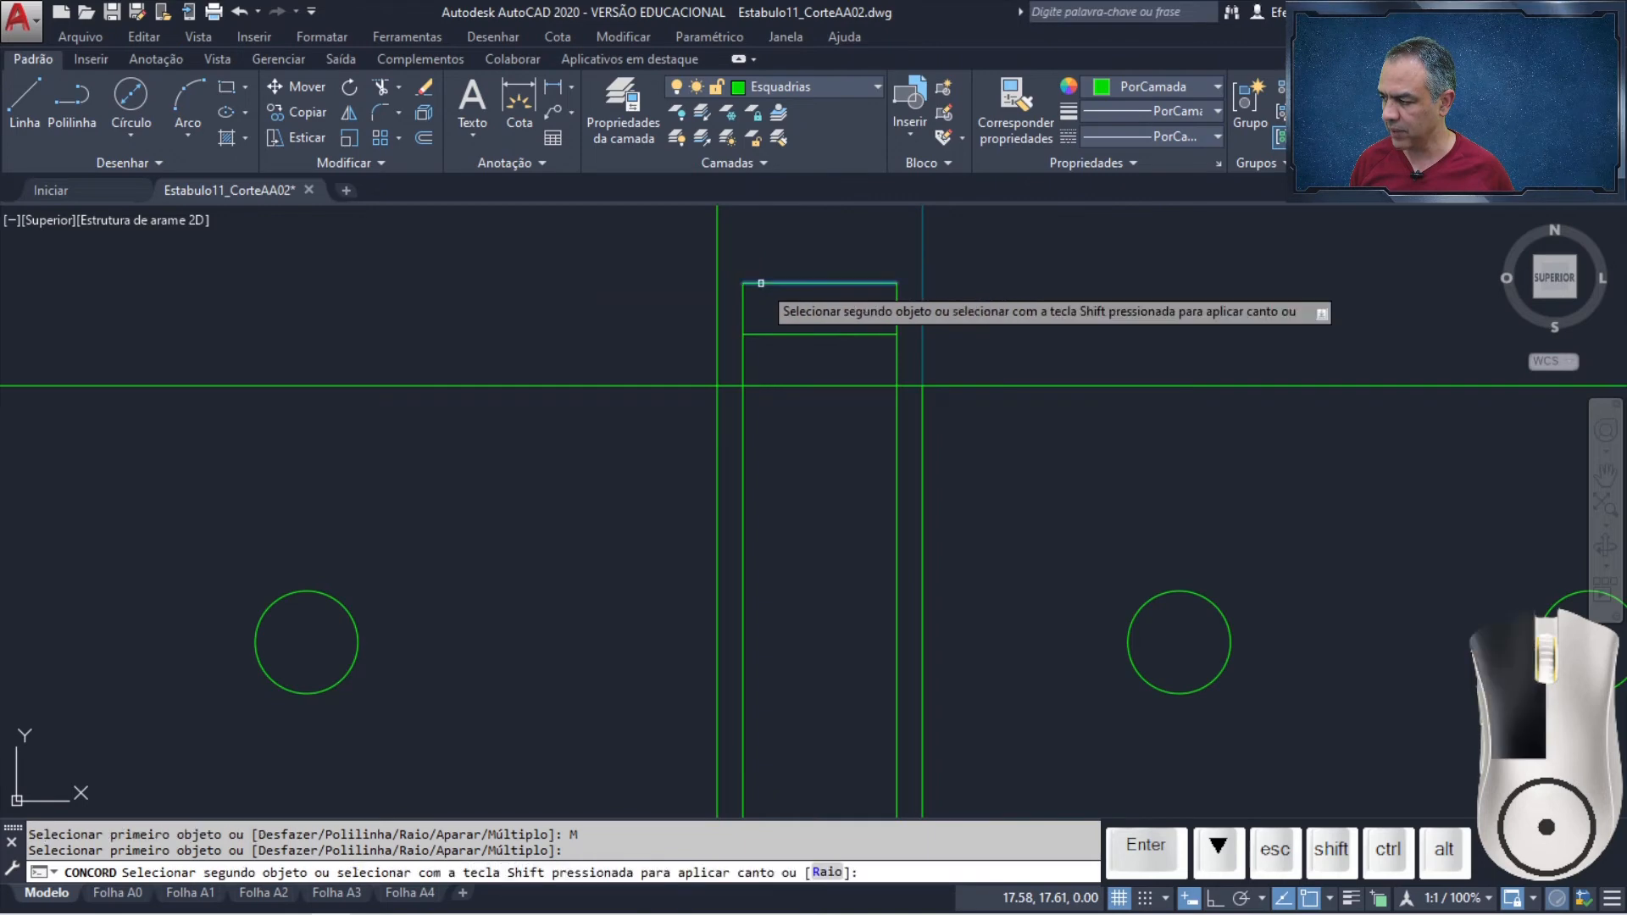
left_click(742, 300)
left_click(877, 283)
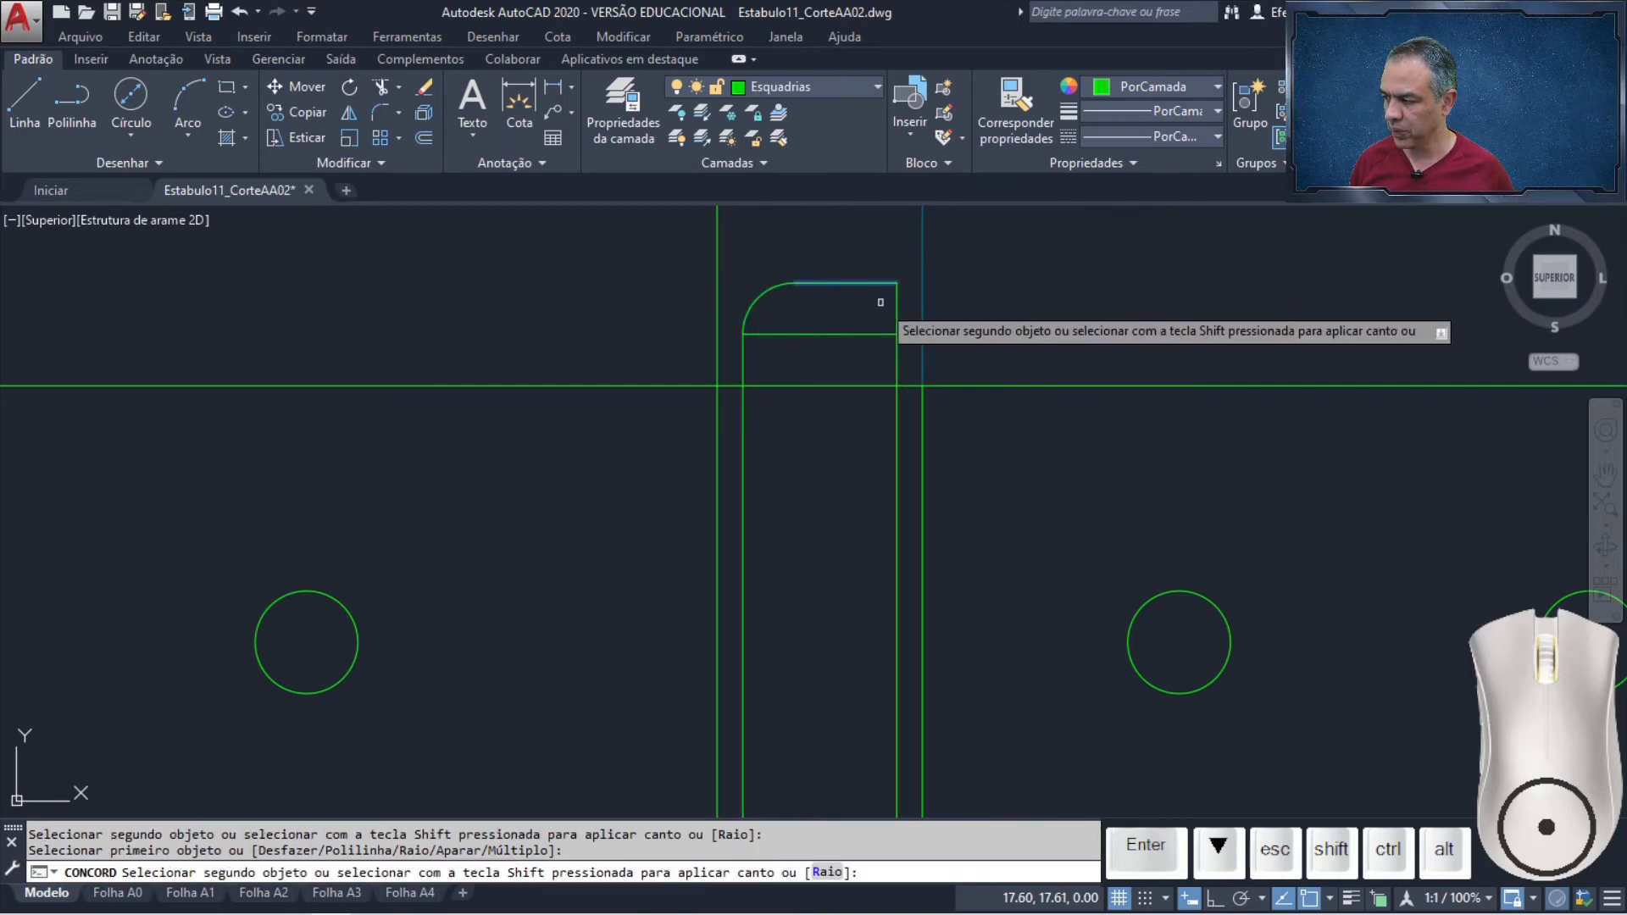
left_click(897, 312)
Fillet both lower corners of the hinge pin with the same radius
scroll(897, 312, "down", 5)
scroll(879, 479, "up", 5)
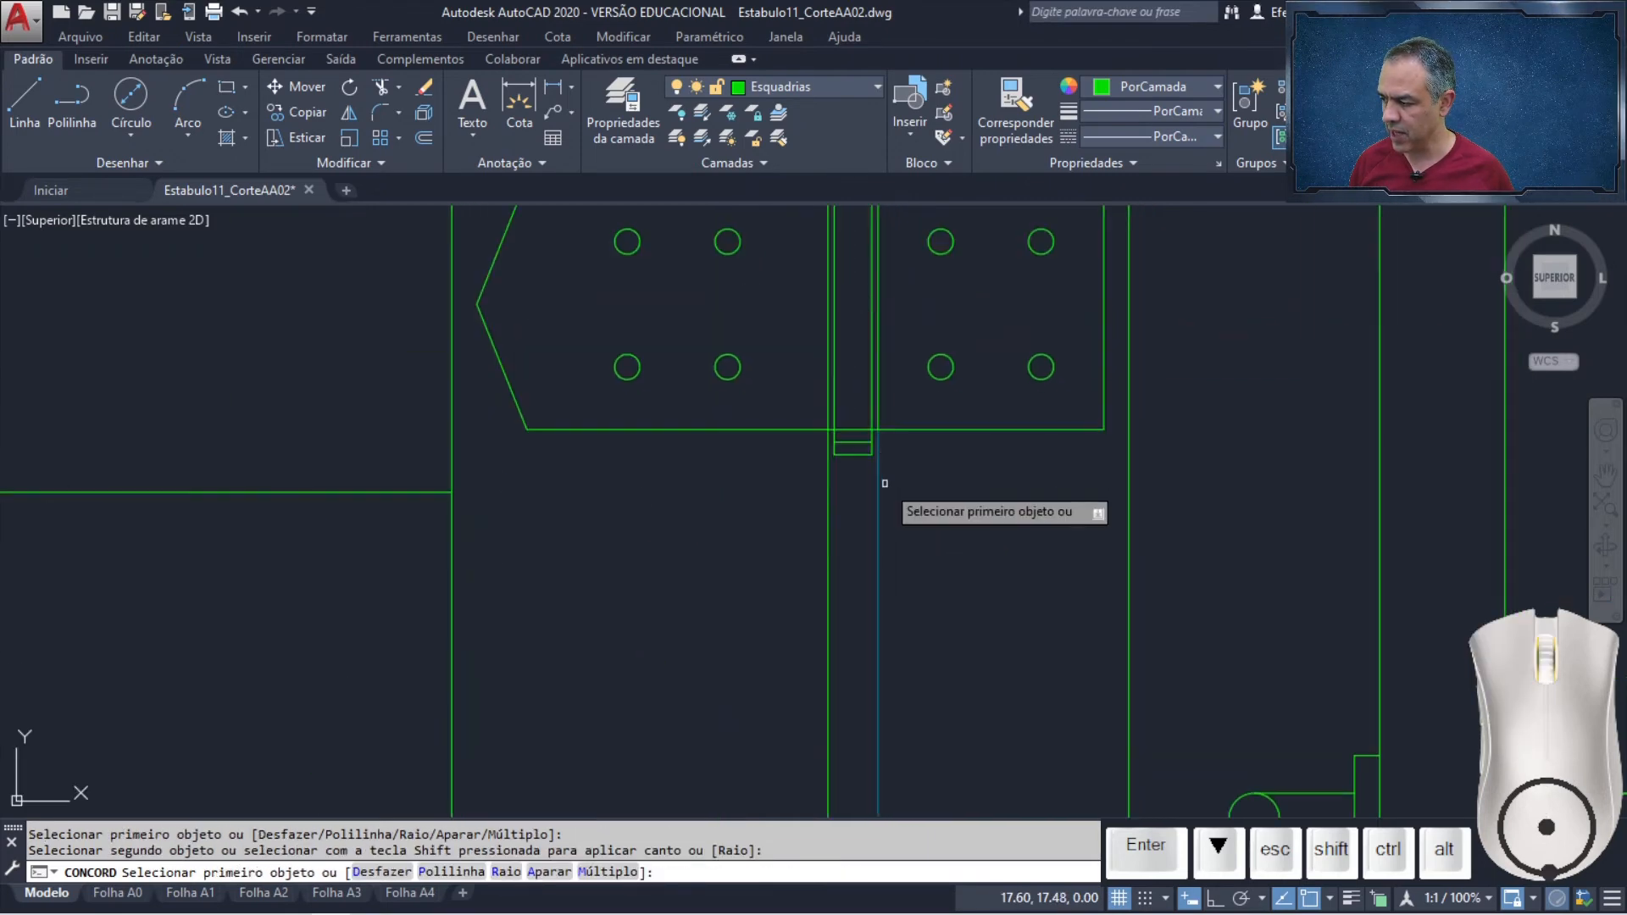
left_click(837, 357)
left_click(822, 370)
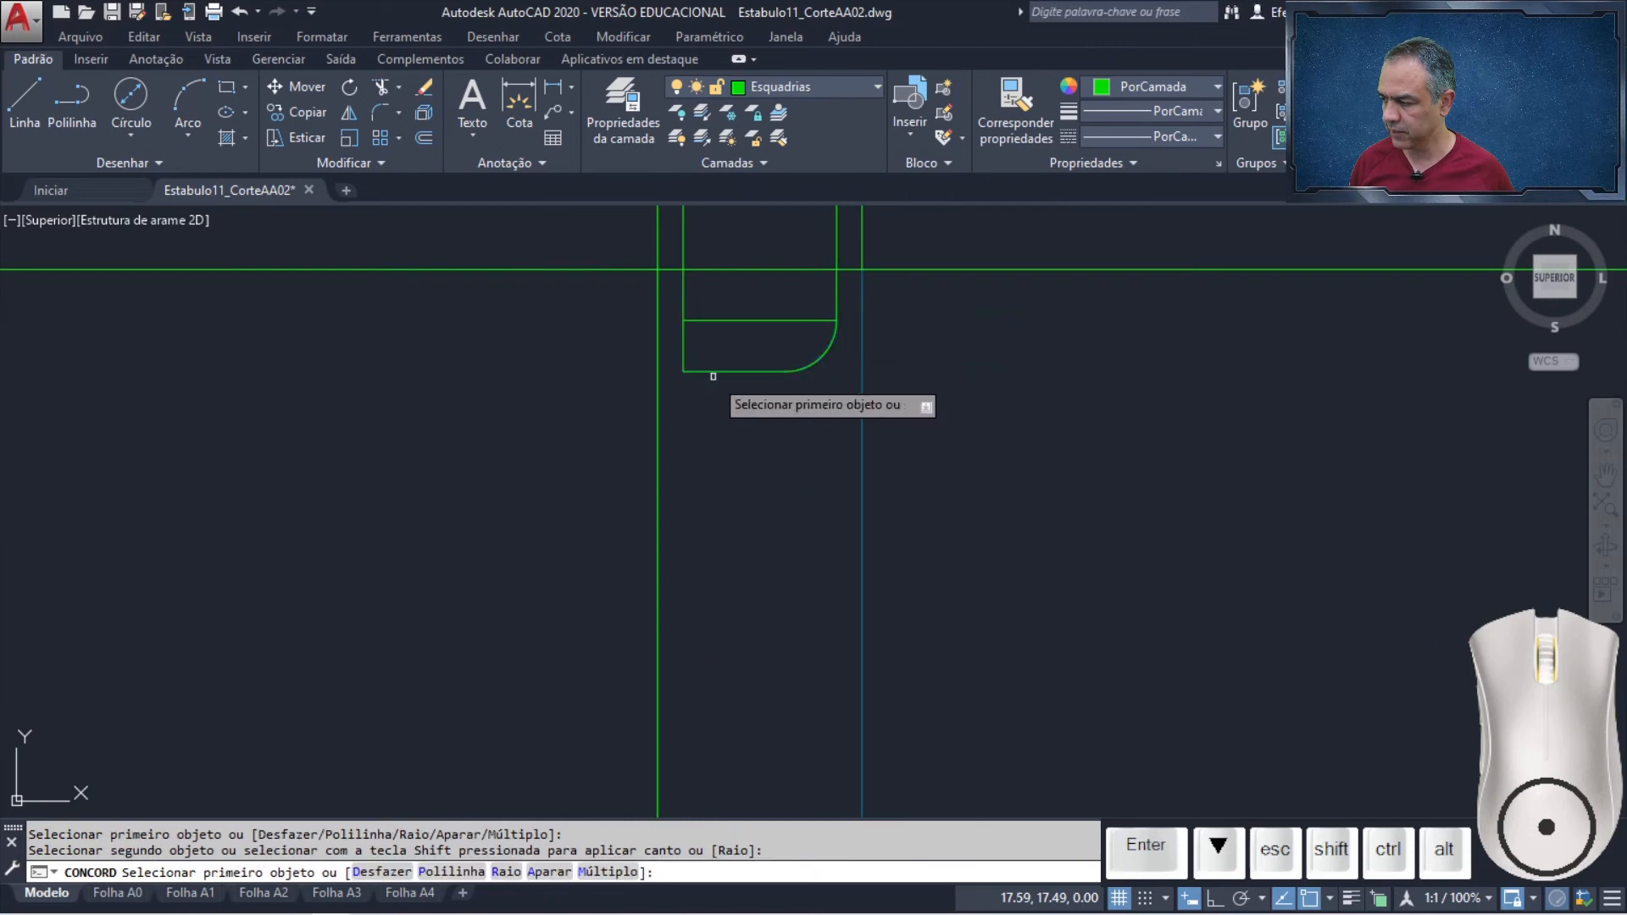
left_click(716, 370)
left_click(684, 360)
key("Return")
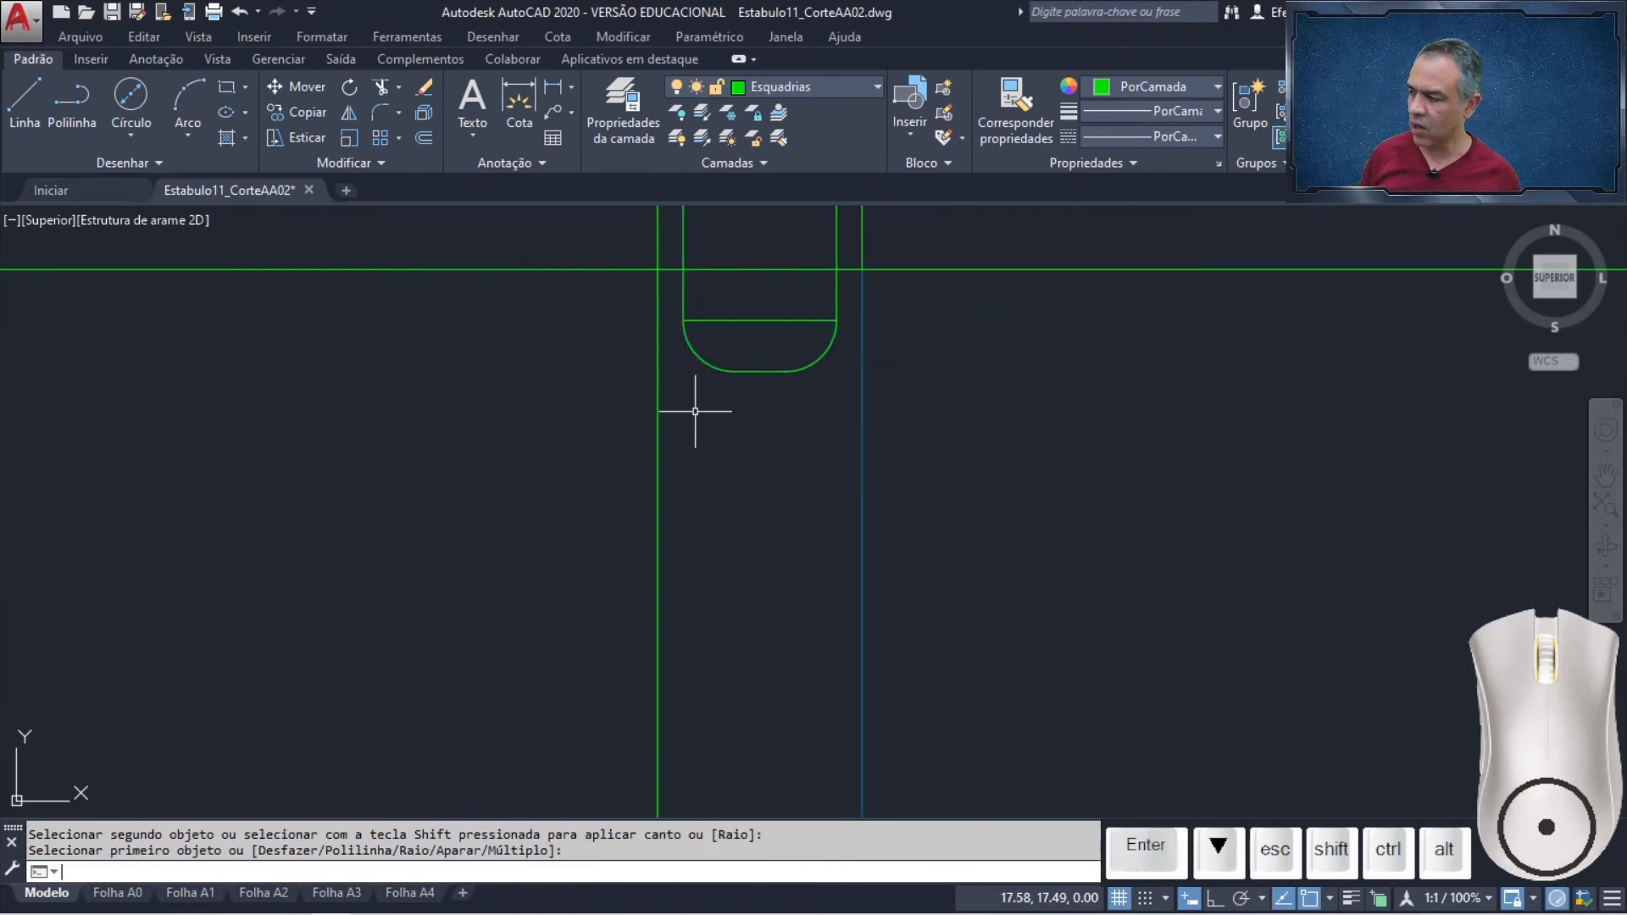
Offset the hinge plate's upper and lower edges inward by 0.005
scroll(966, 379, "down", 3)
scroll(952, 280, "up", 6)
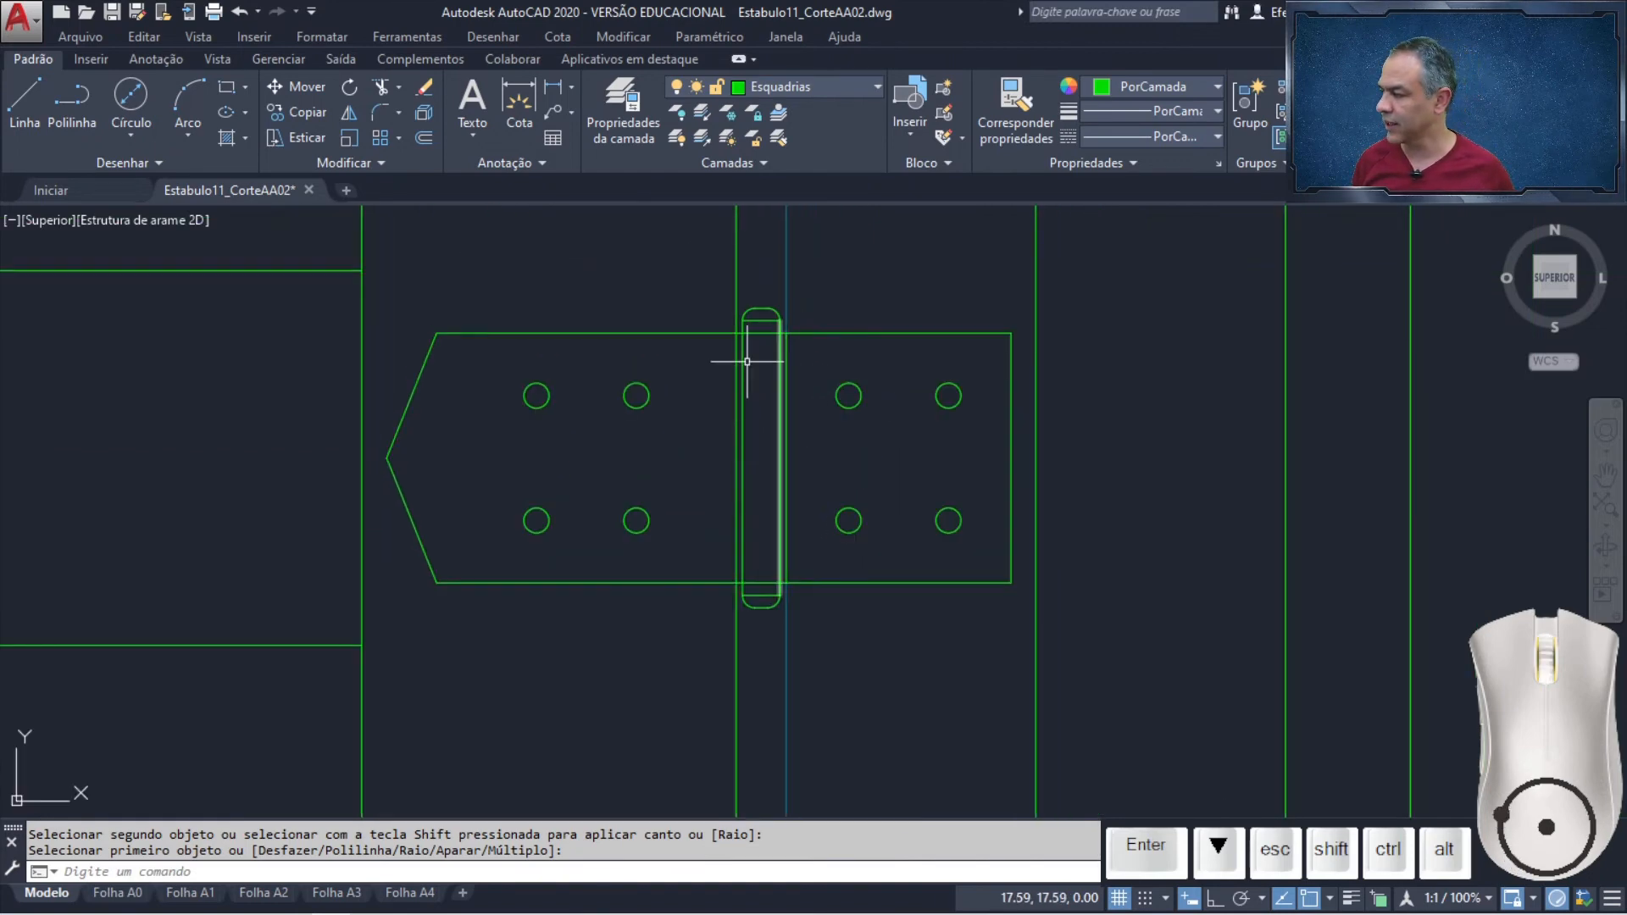
left_click(424, 139)
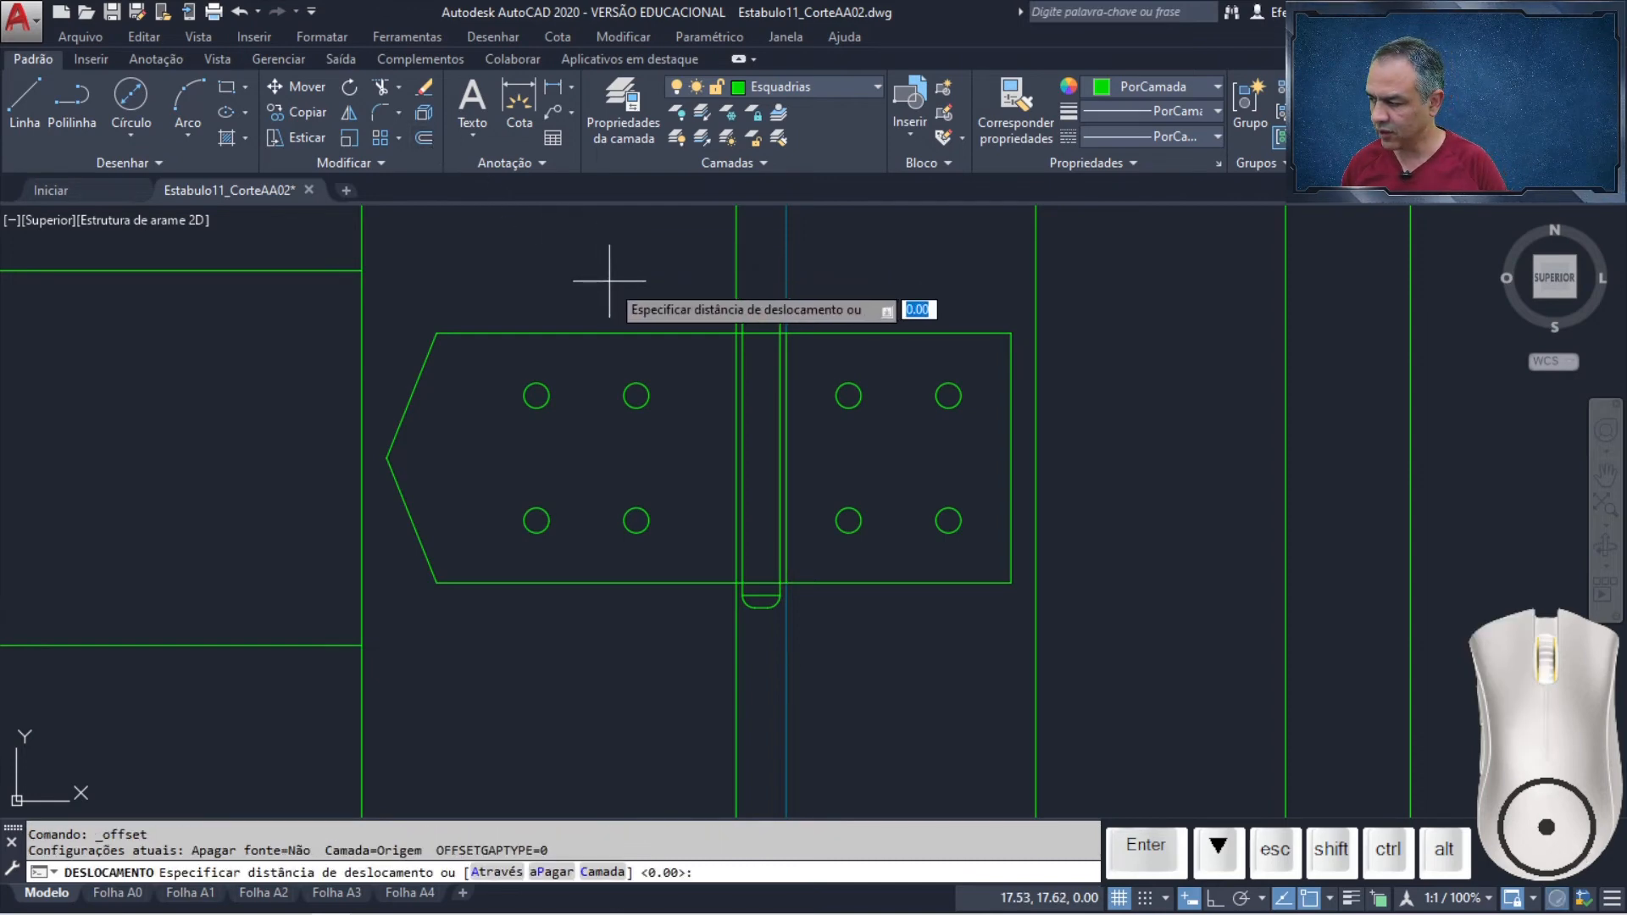
type("0.")
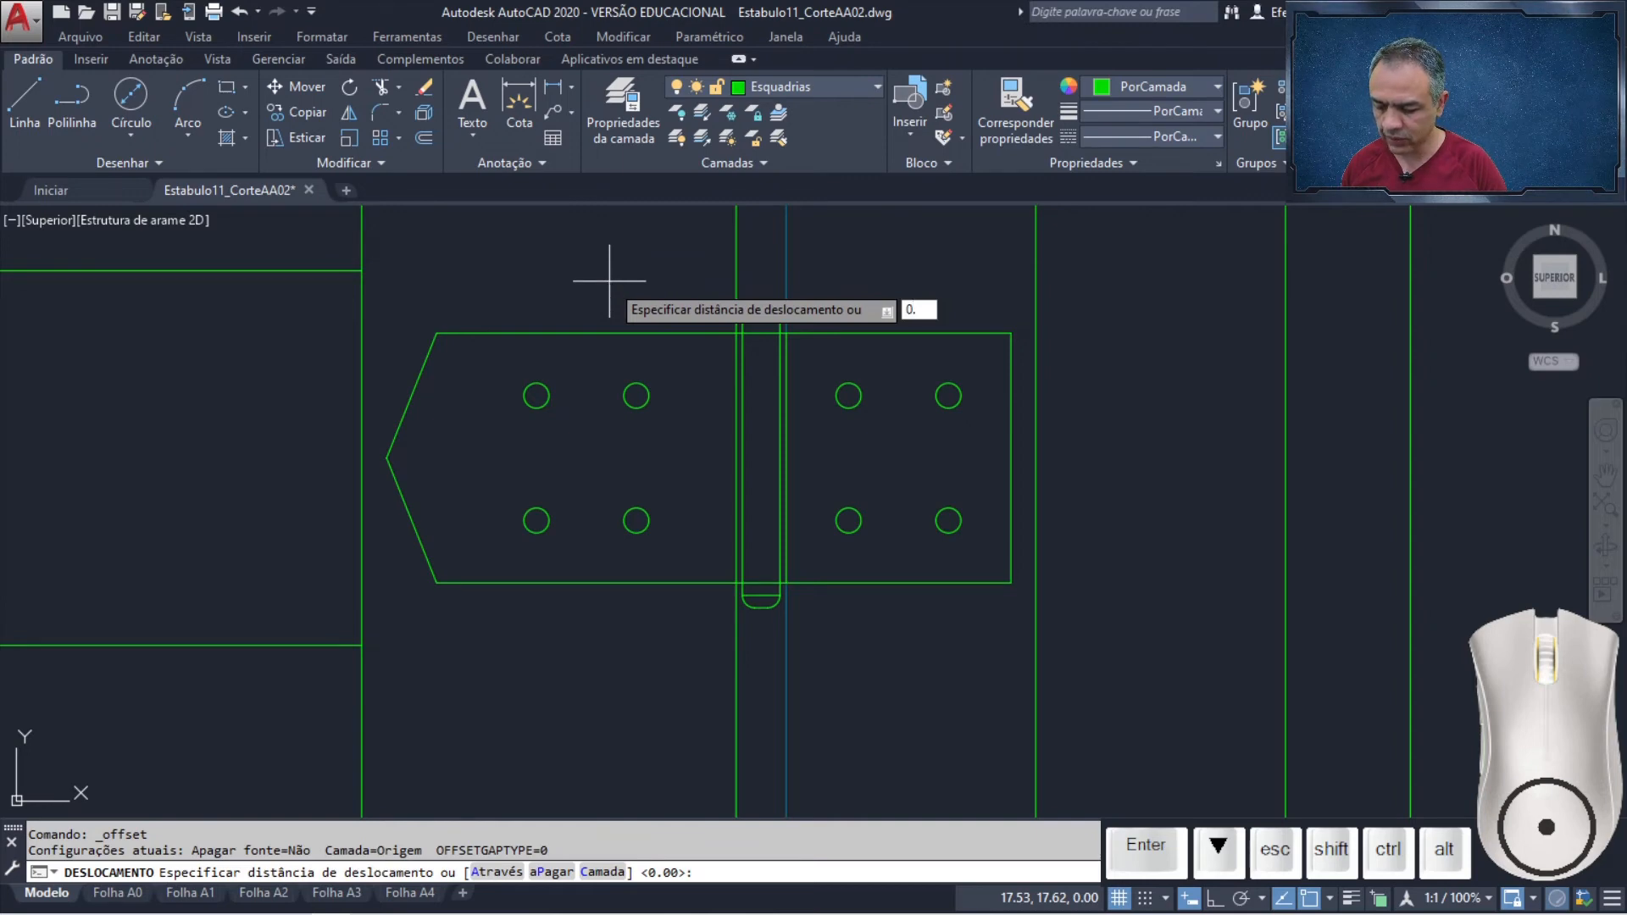
type("005")
key("Return")
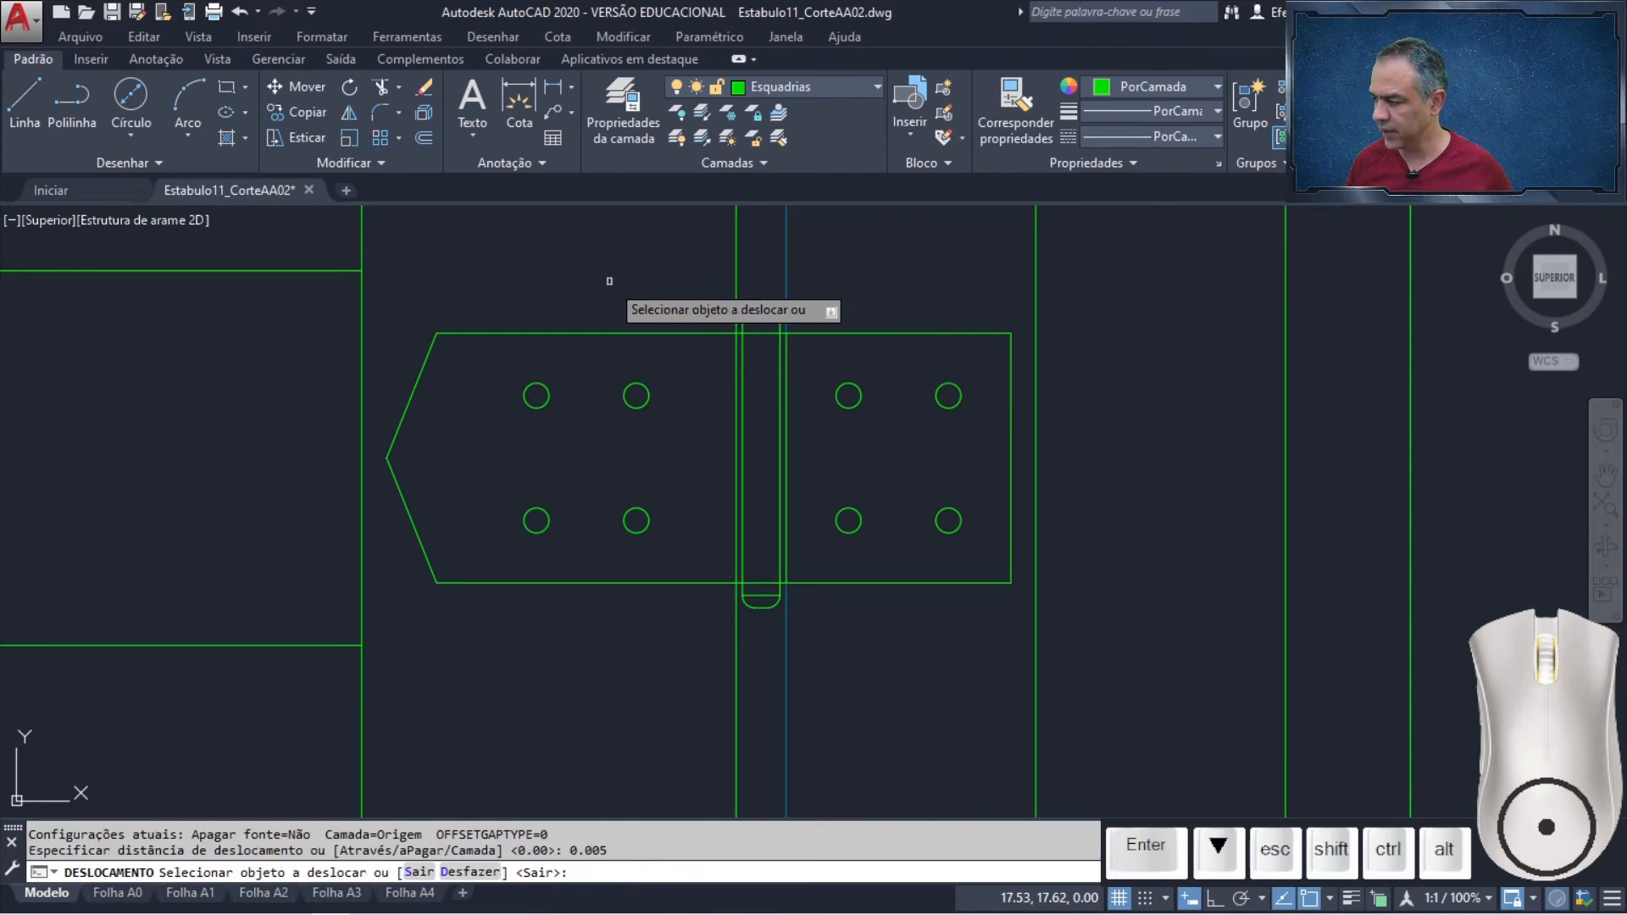
left_click(703, 333)
left_click(703, 383)
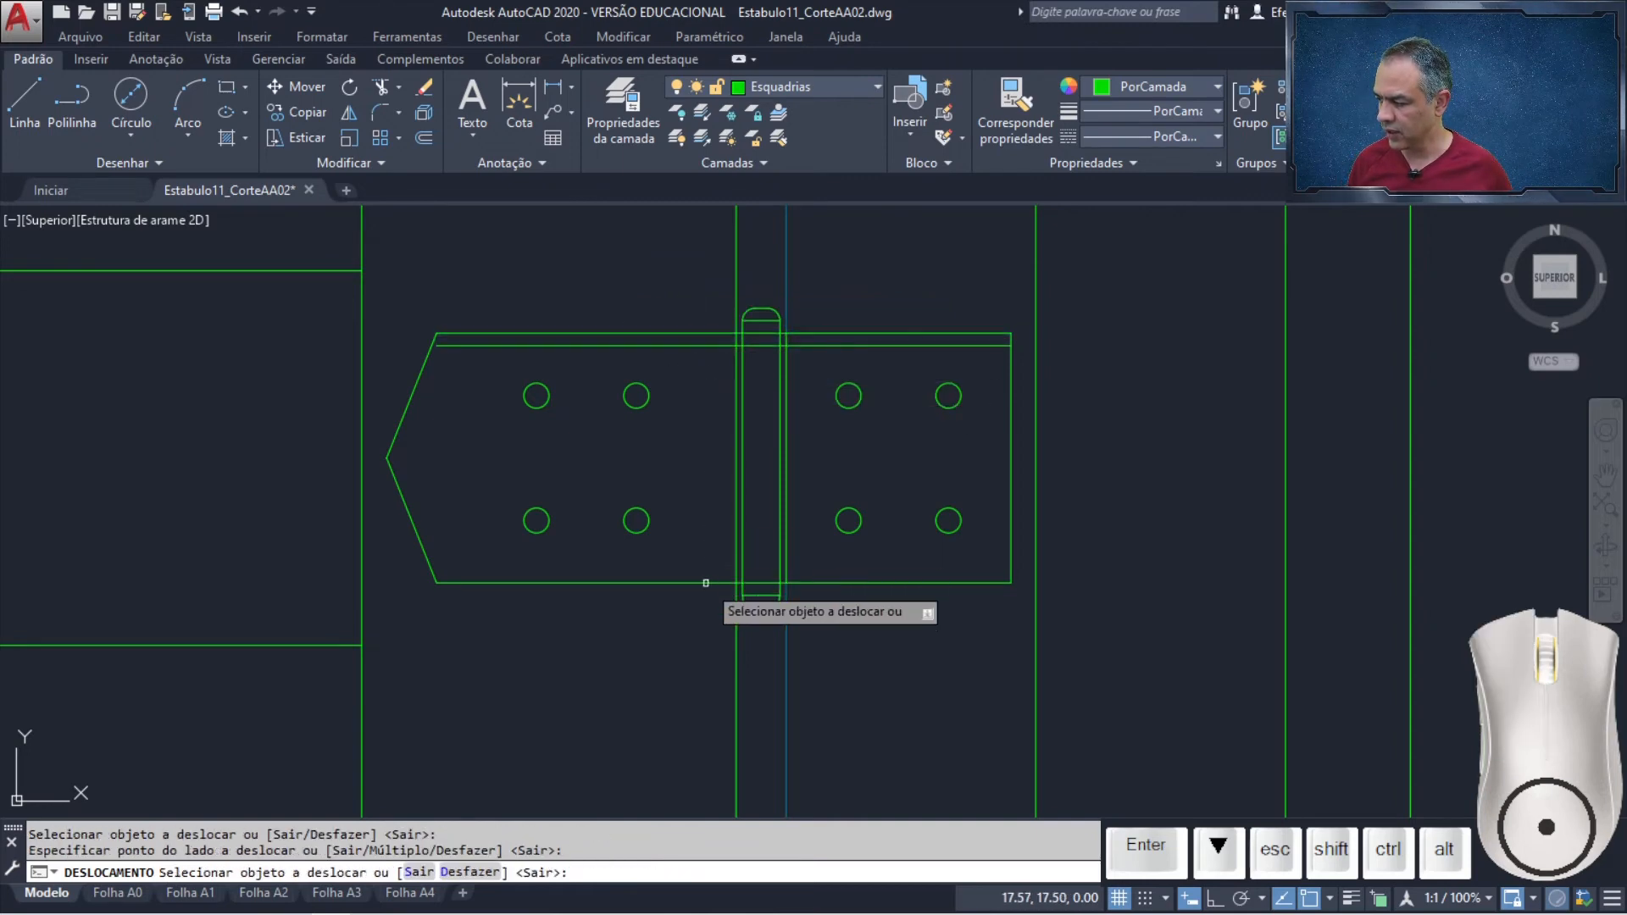
left_click(704, 583)
left_click(707, 474)
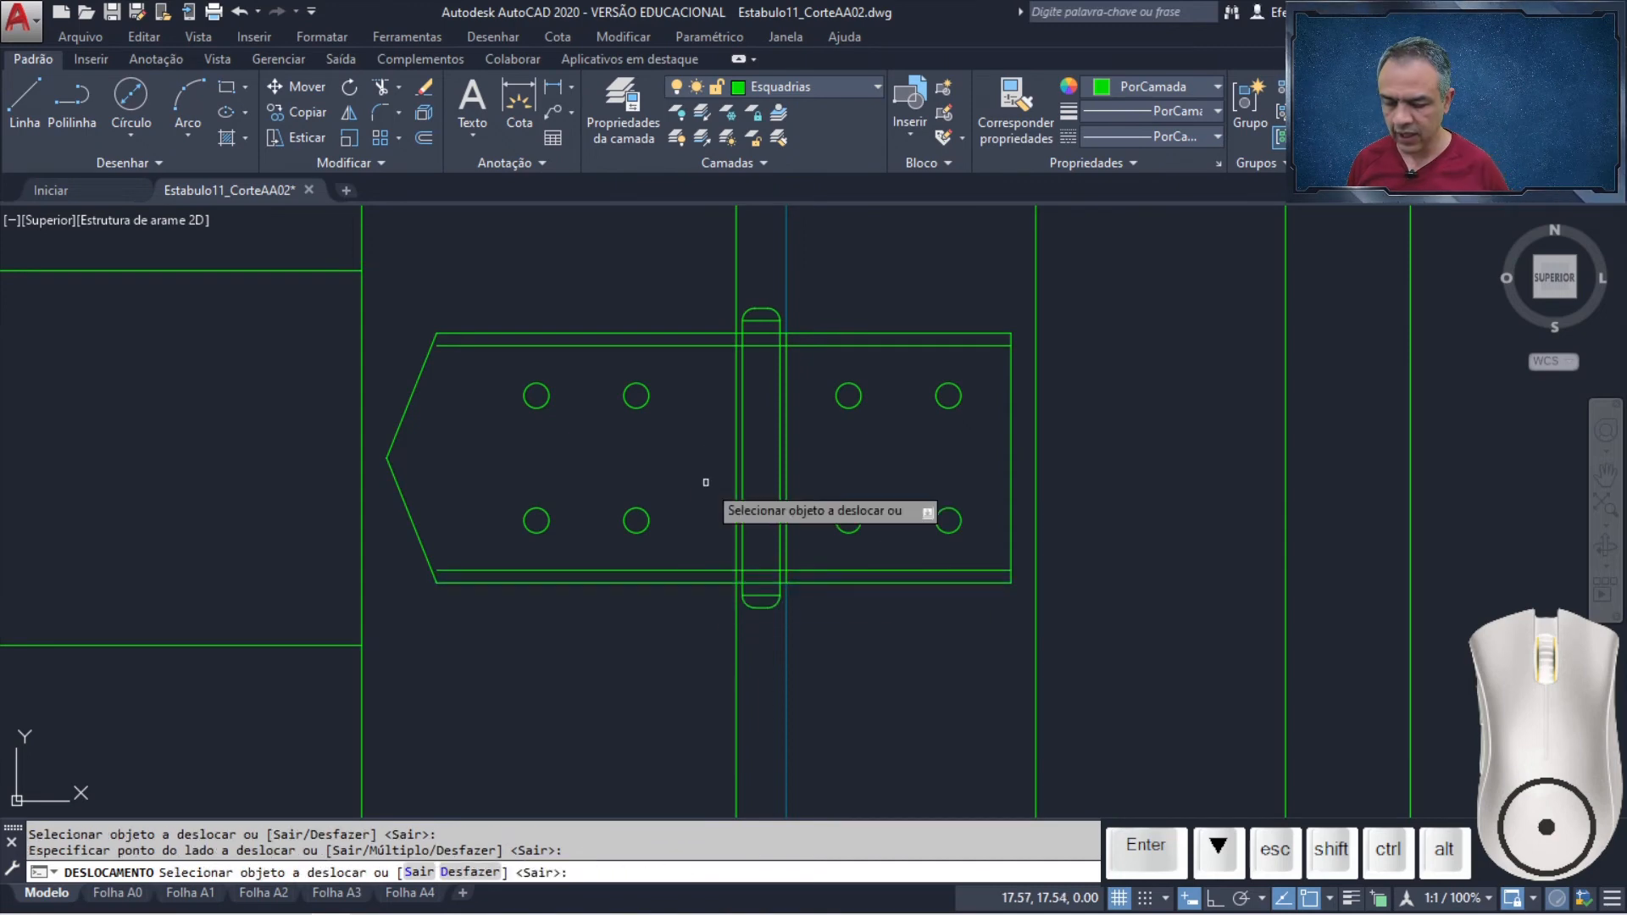
Offset the two new inner horizontal lines further toward the hinge's centre by 0.01
key("Return")
key("Return")
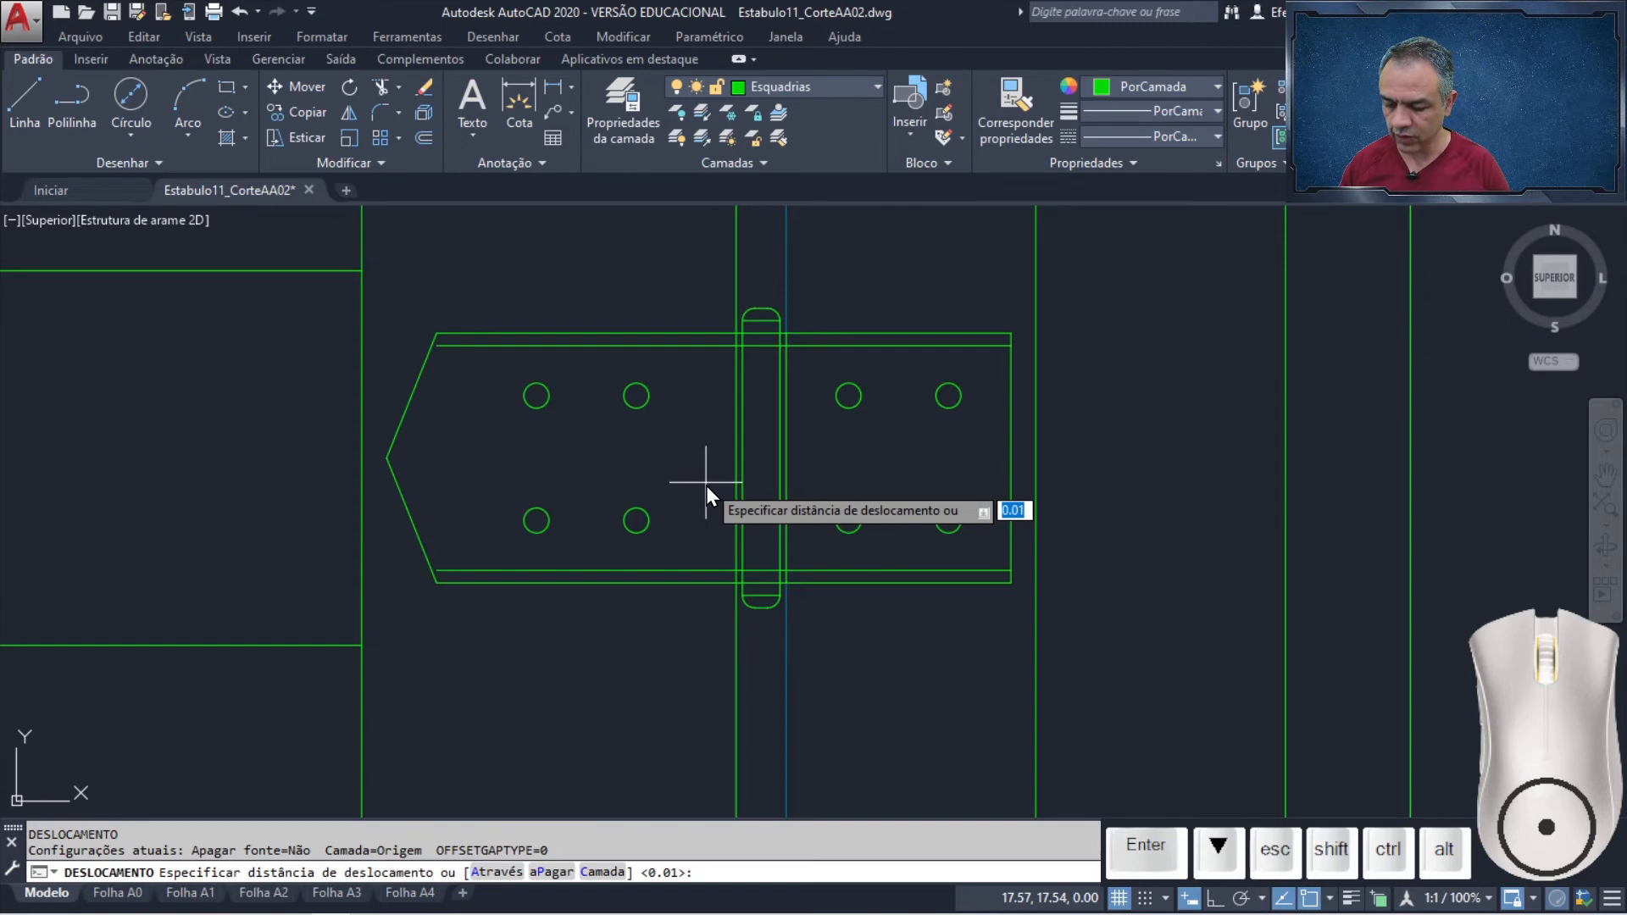
key("Return")
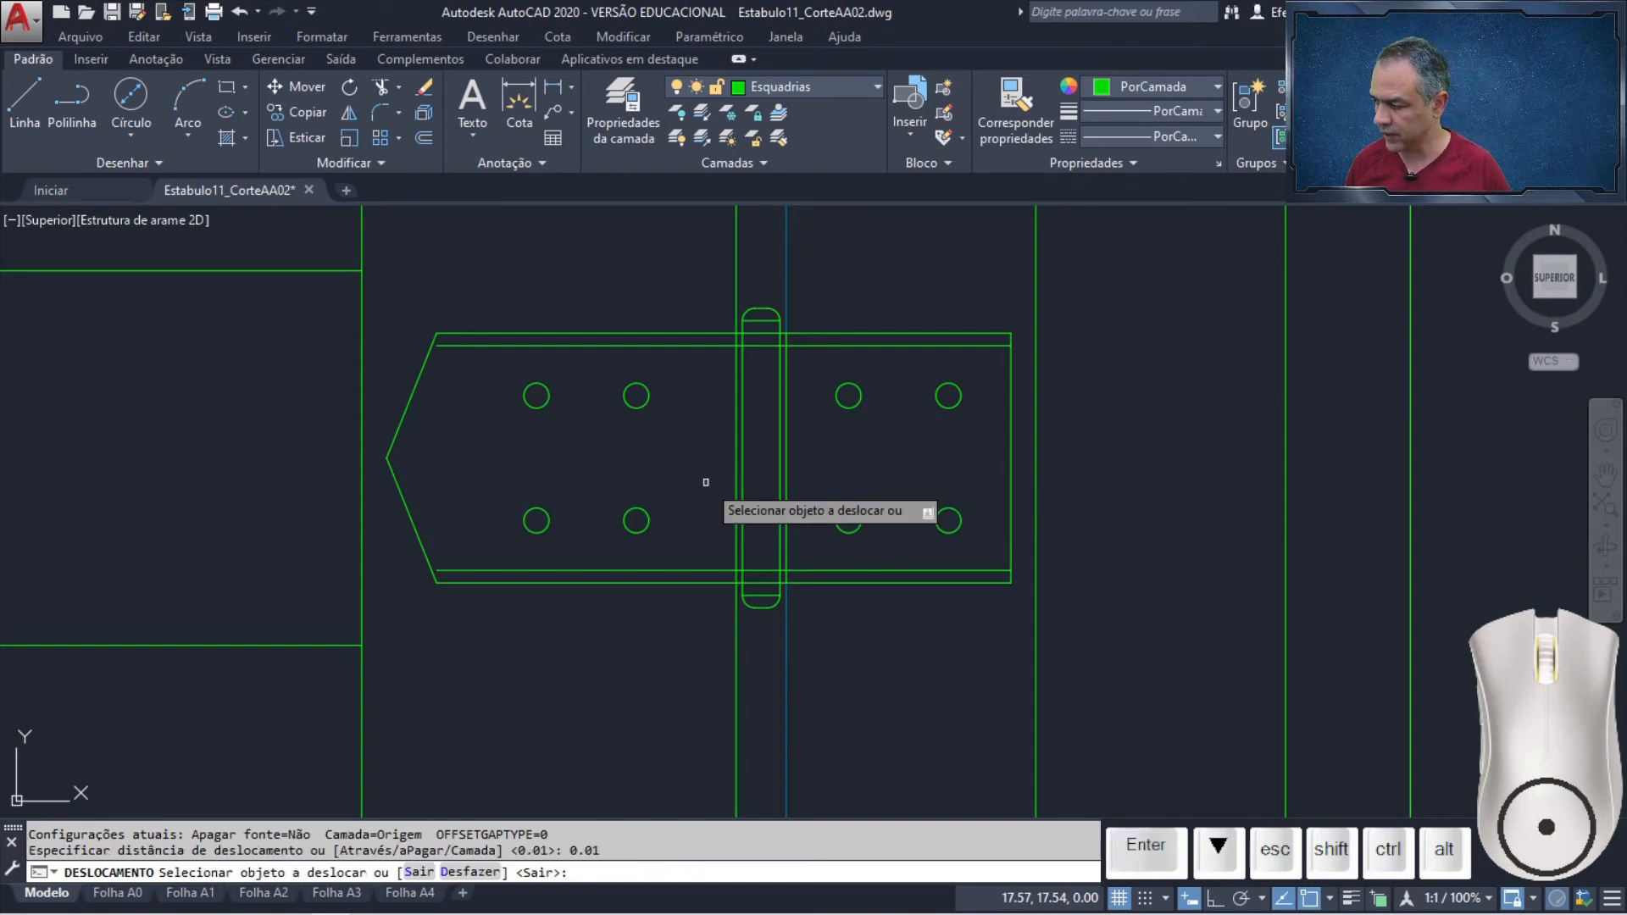
left_click(689, 348)
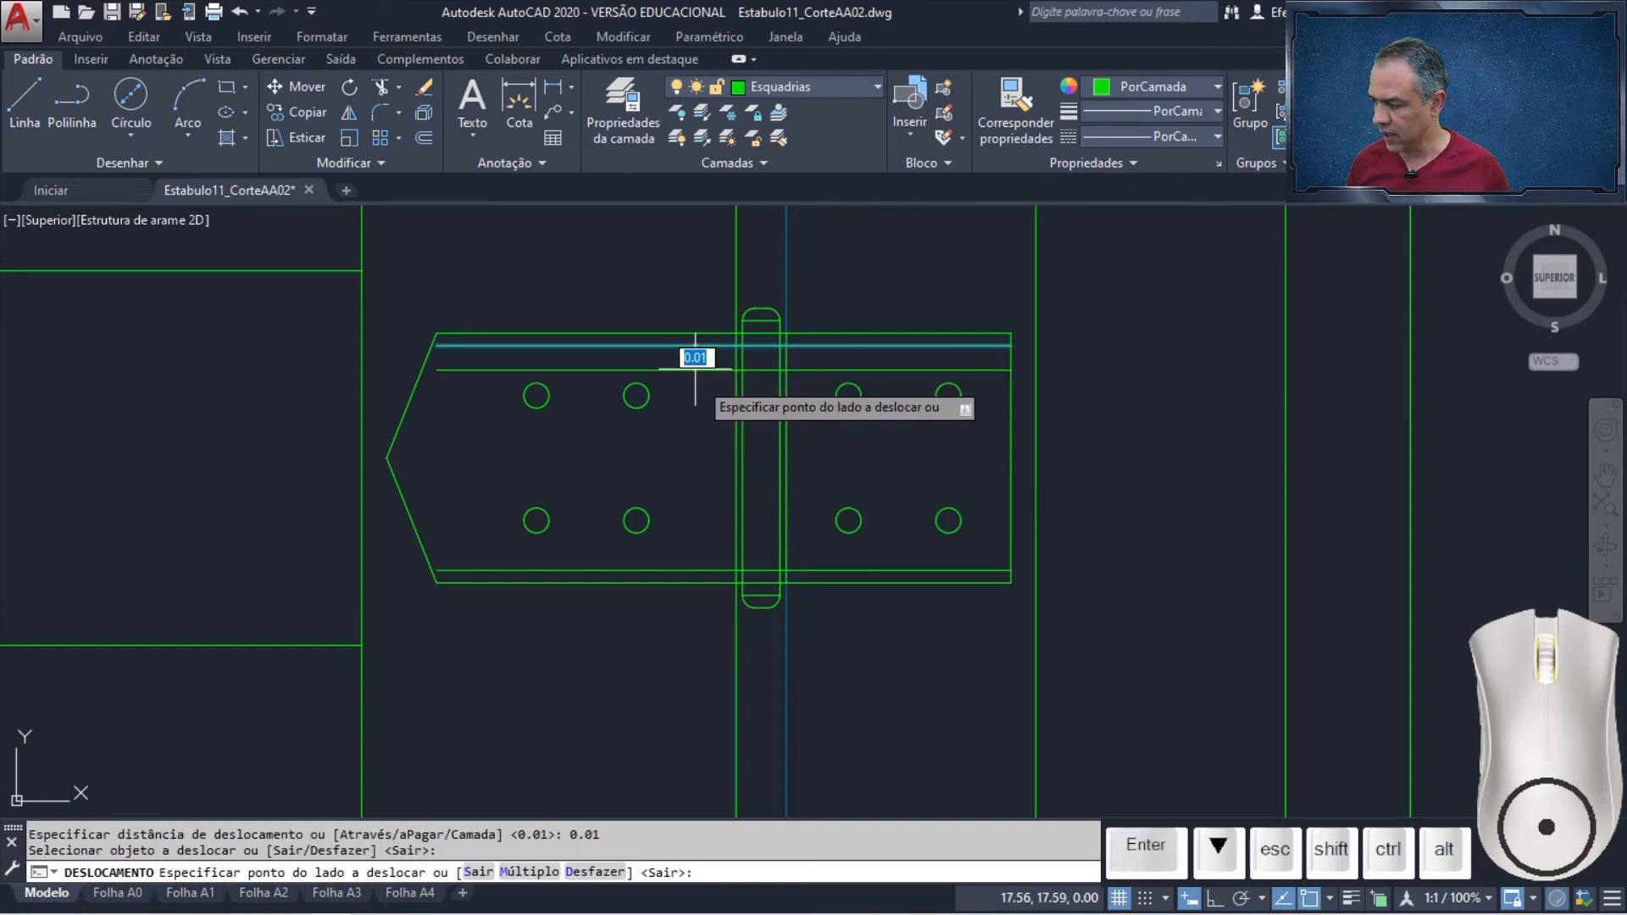
left_click(700, 402)
left_click(704, 571)
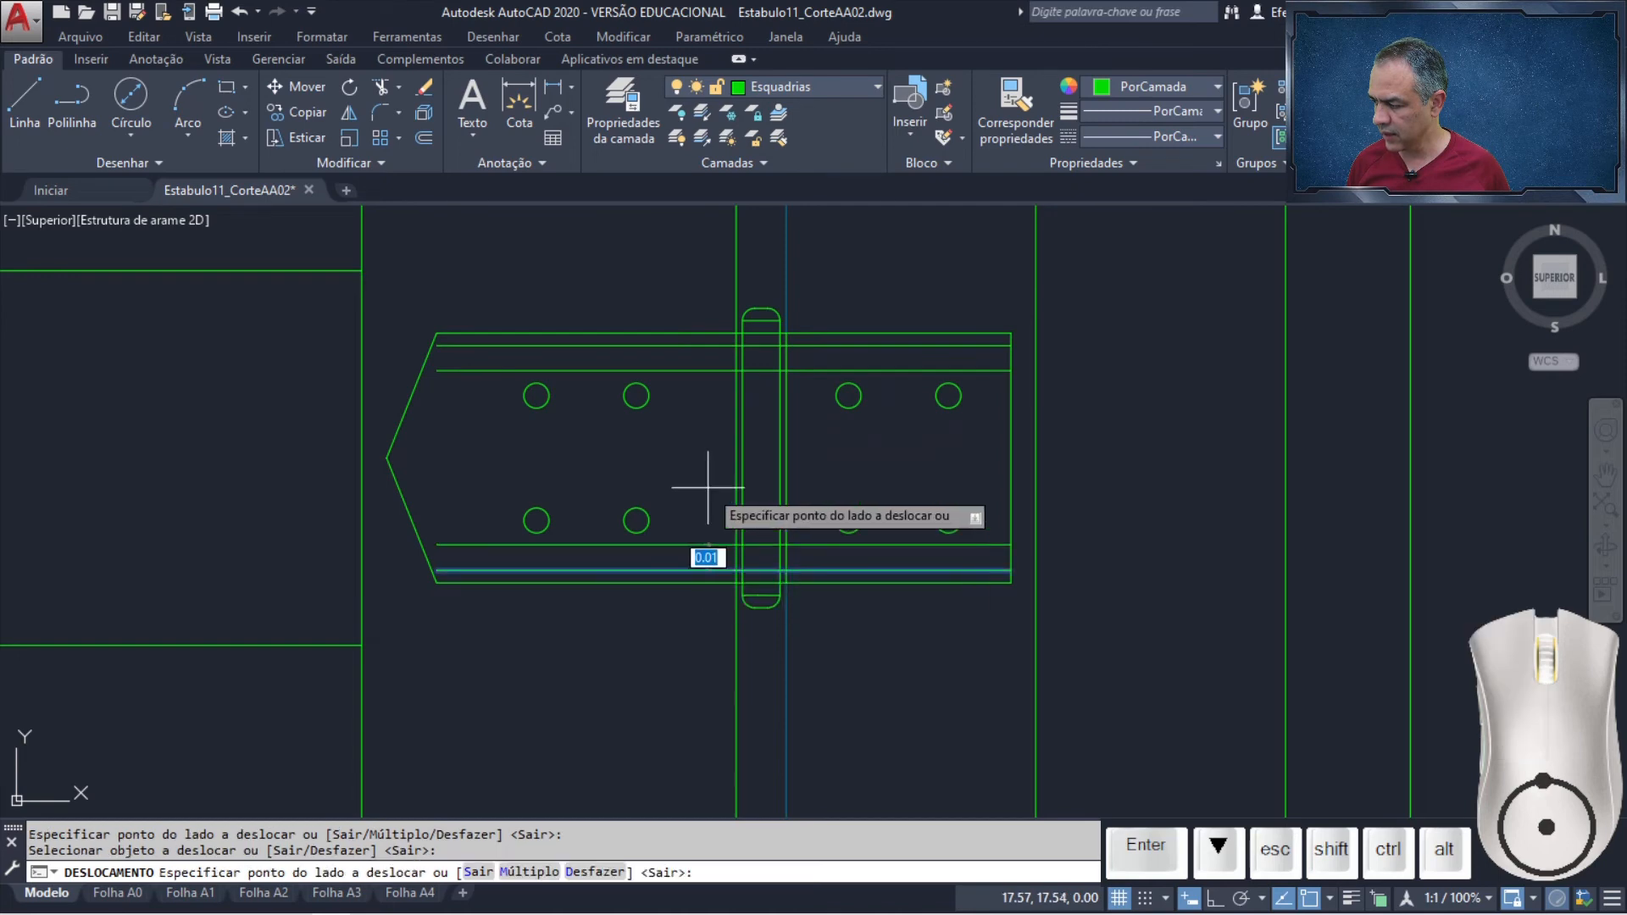
left_click(708, 478)
key("Return")
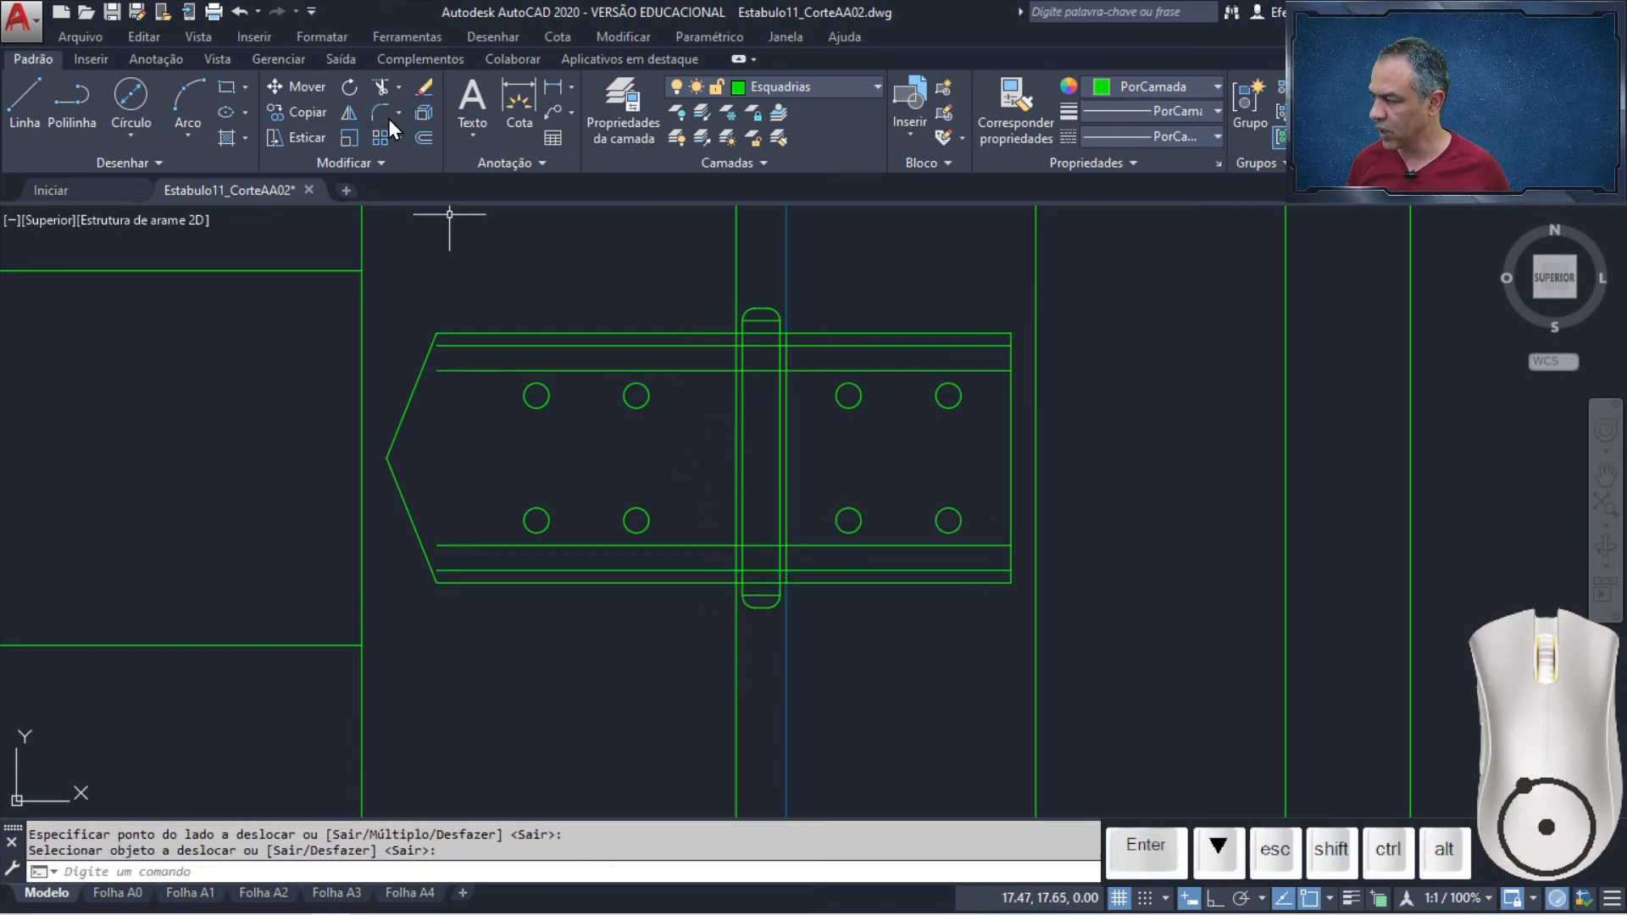
Trim the four inner horizontal lines on both sides of the hinge's central joint, keeping only the bands across the pin
left_click(382, 87)
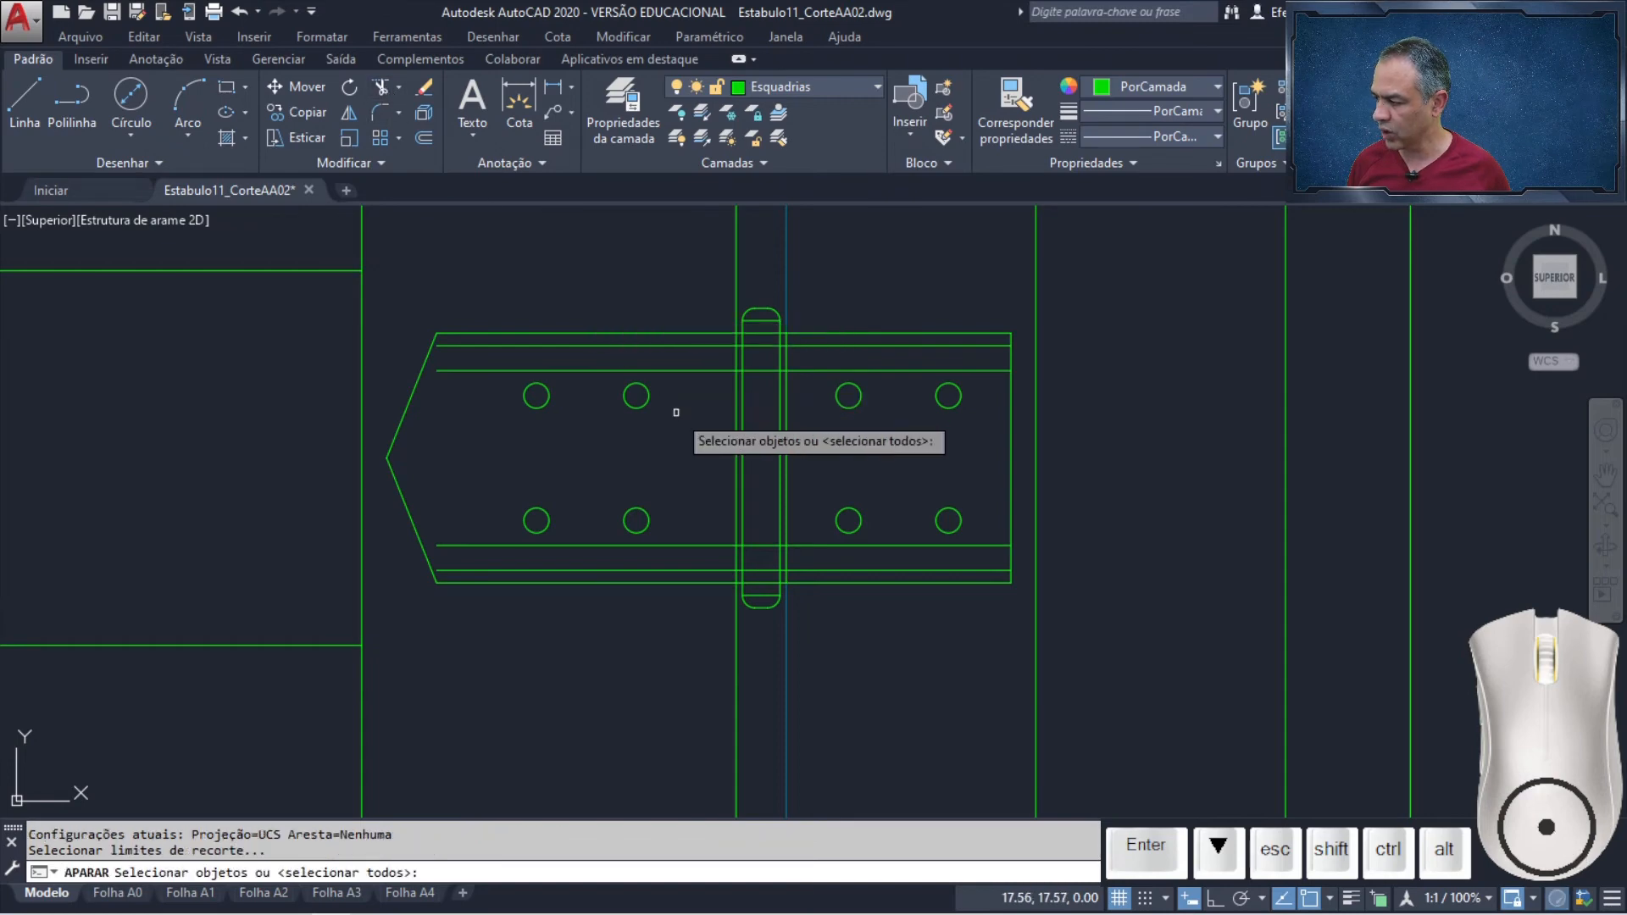
key("Return")
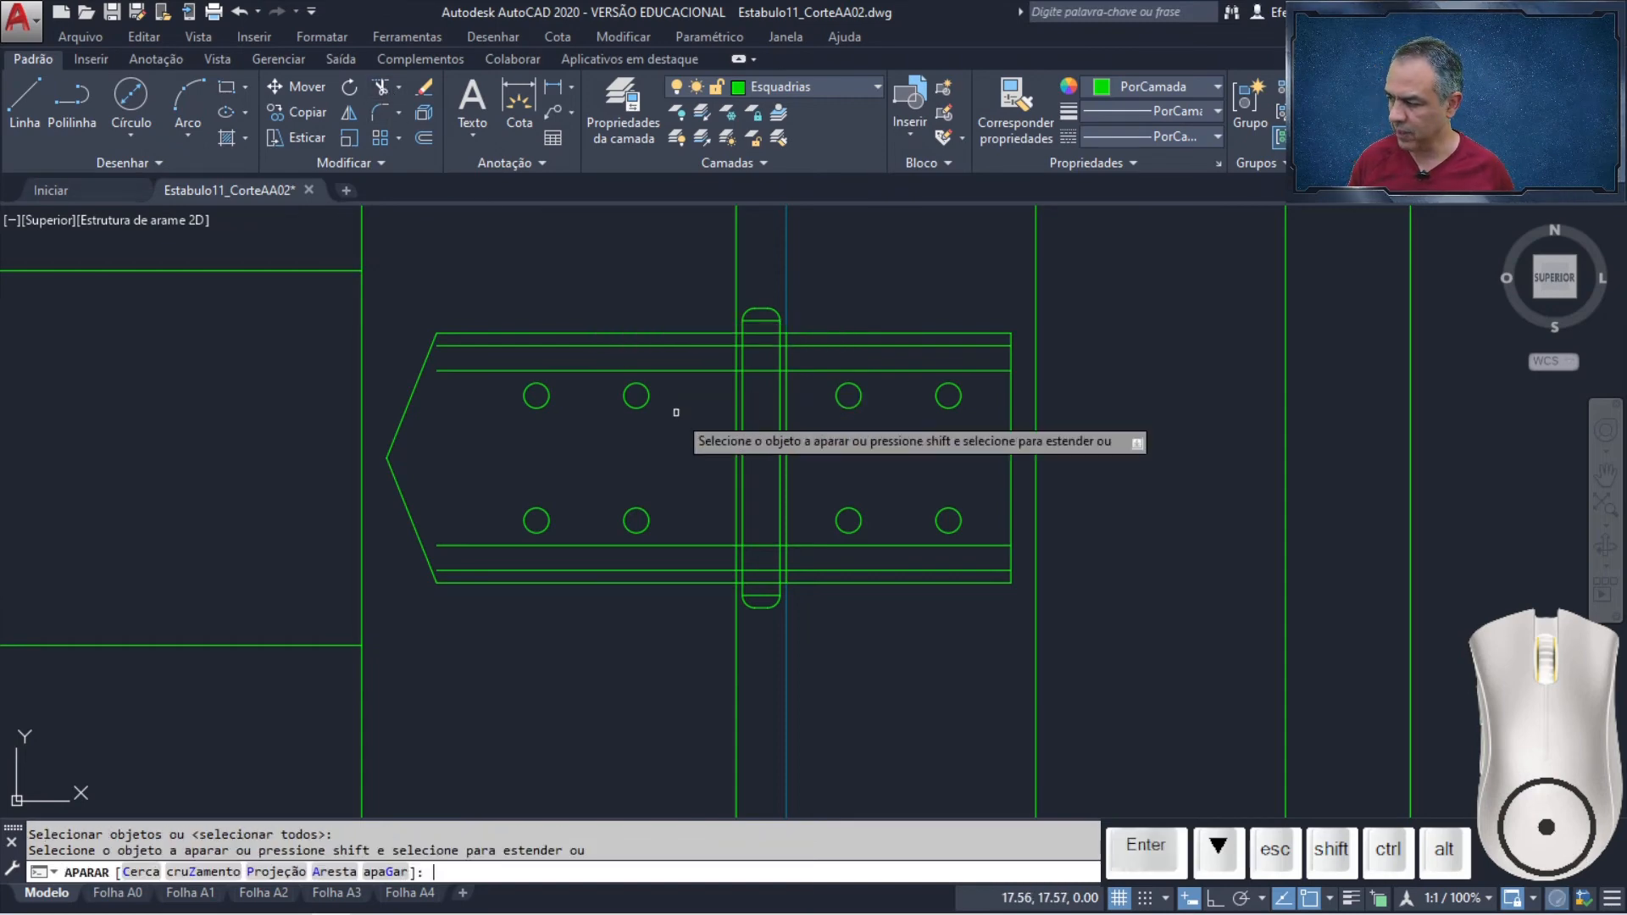
left_click(708, 340)
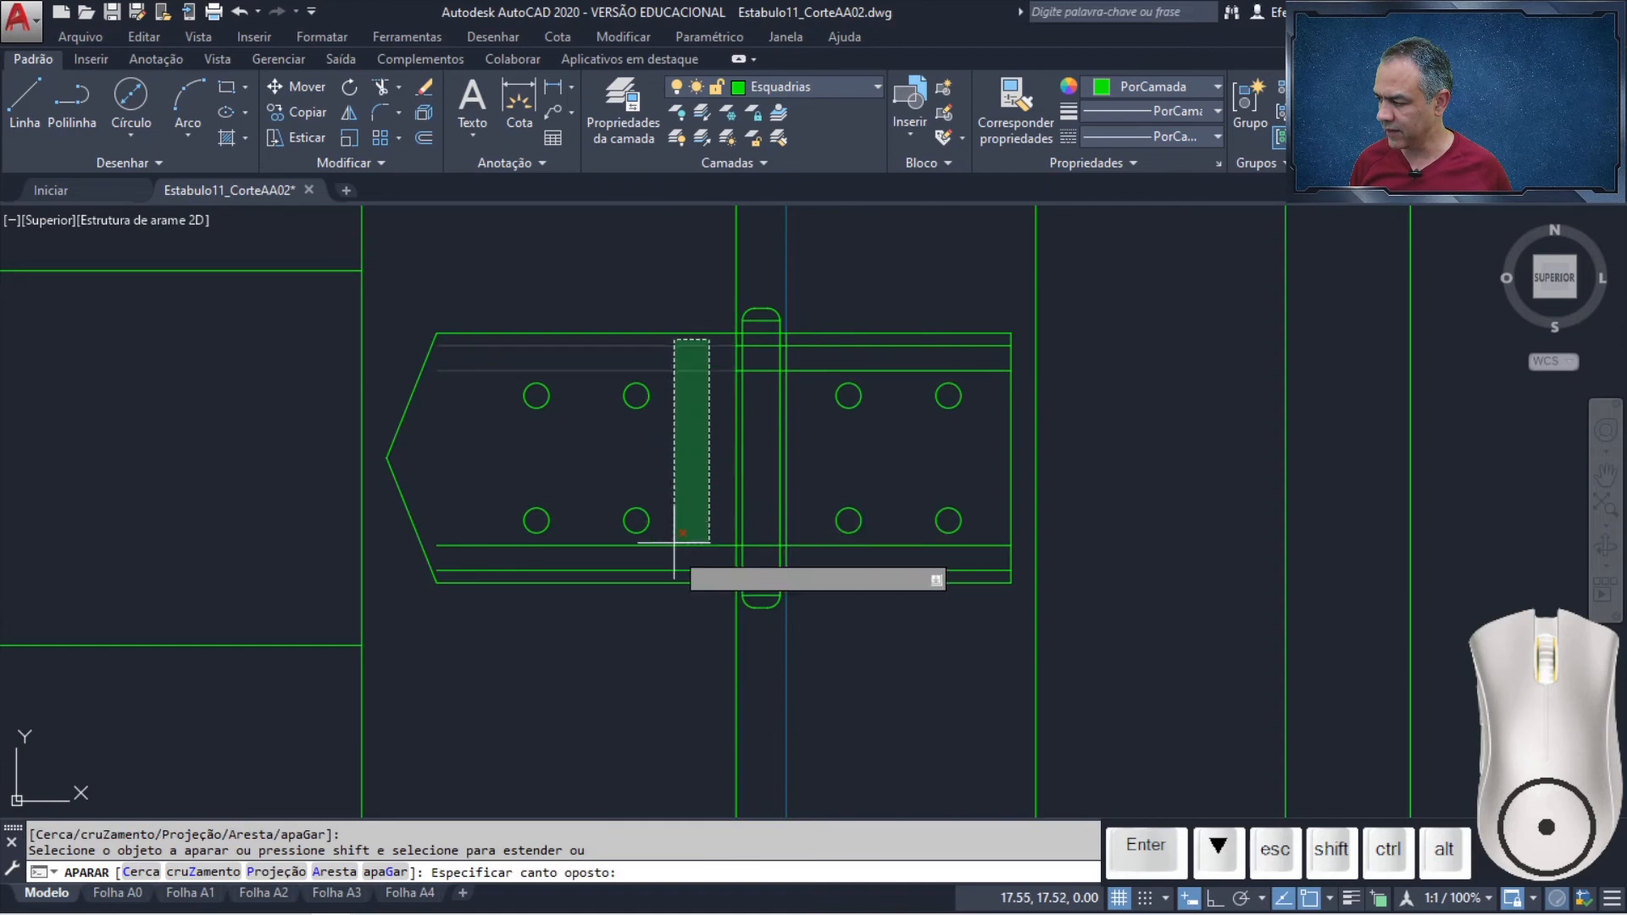
left_click(674, 576)
left_click(823, 337)
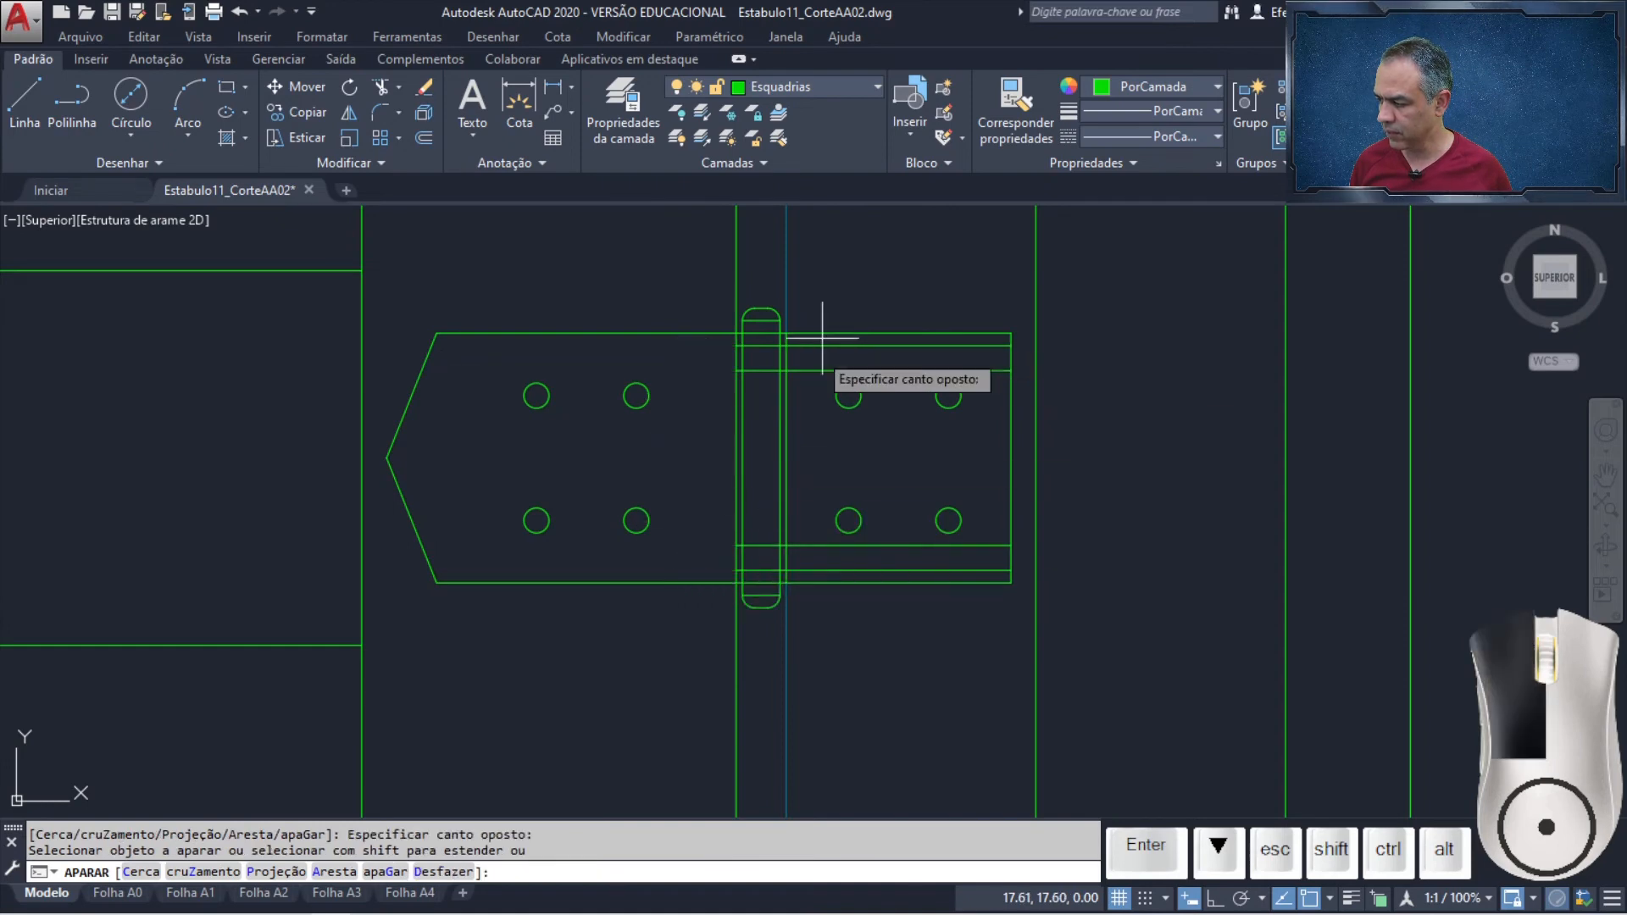
left_click(766, 579)
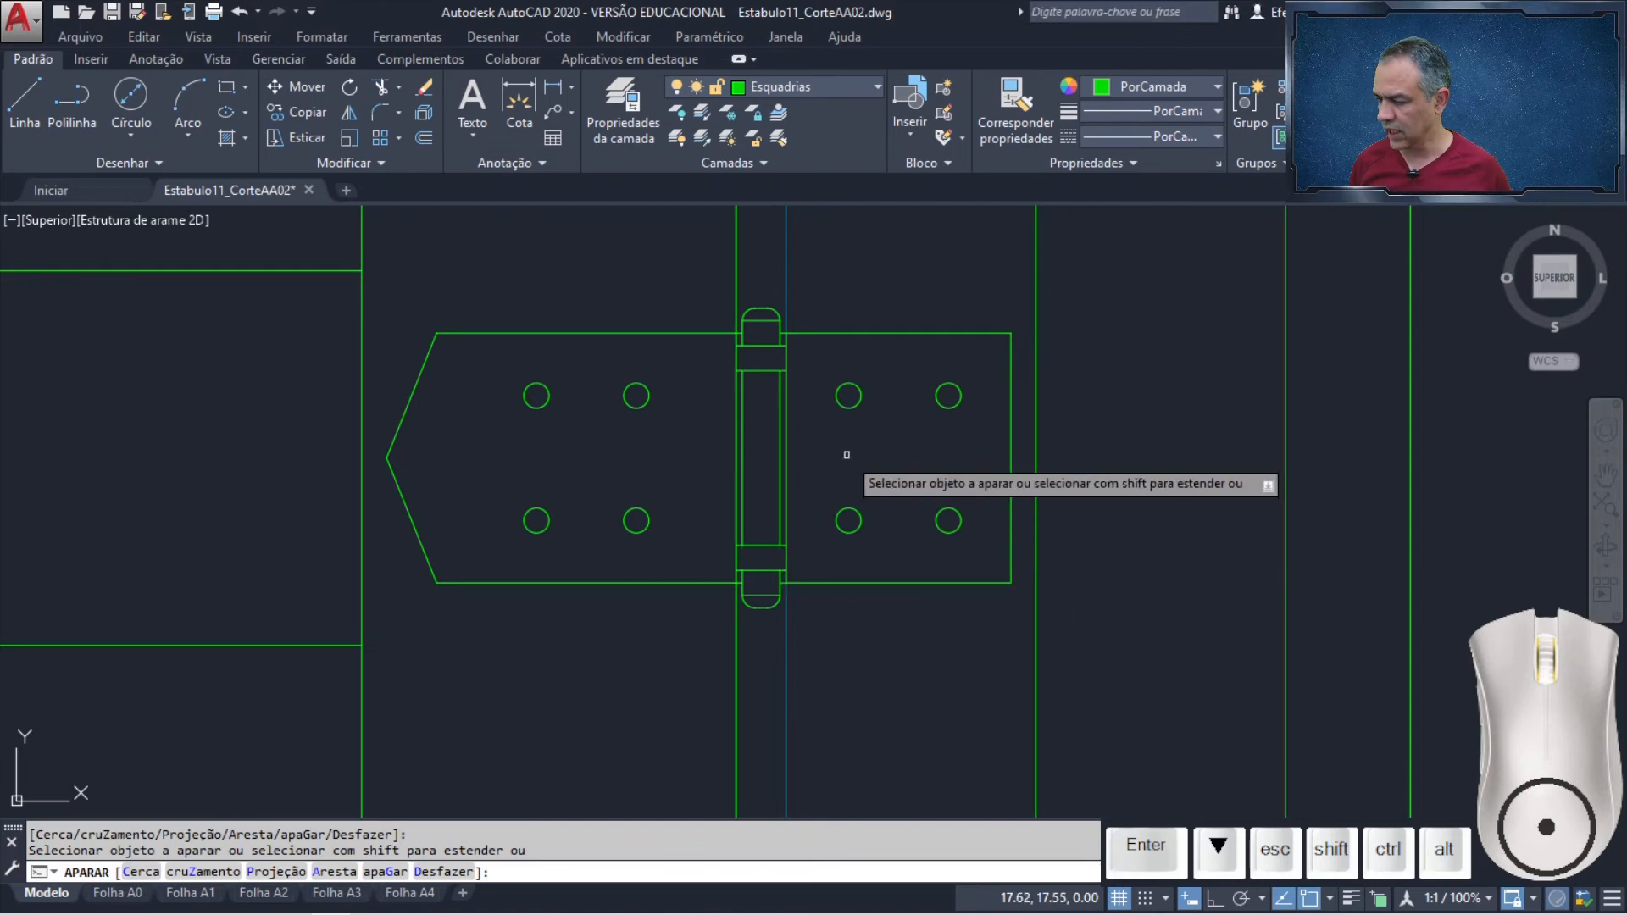
Copy the hinge's upper band to the middle of the pin, using the midpoint between two of the band's opposite points as base
key("Return")
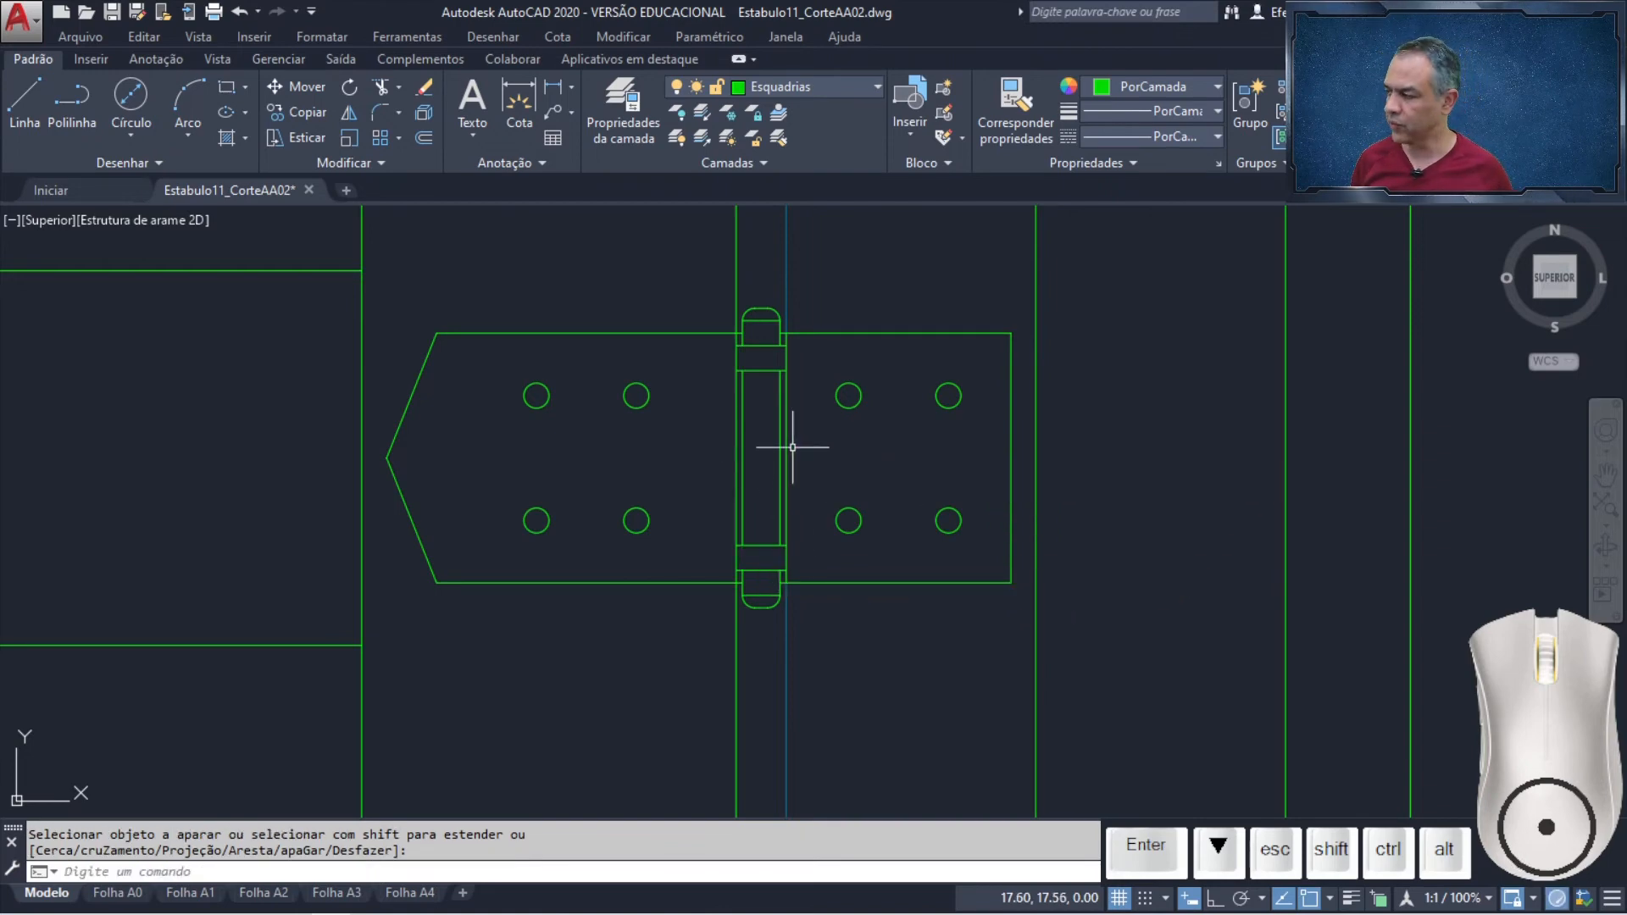
left_click(295, 111)
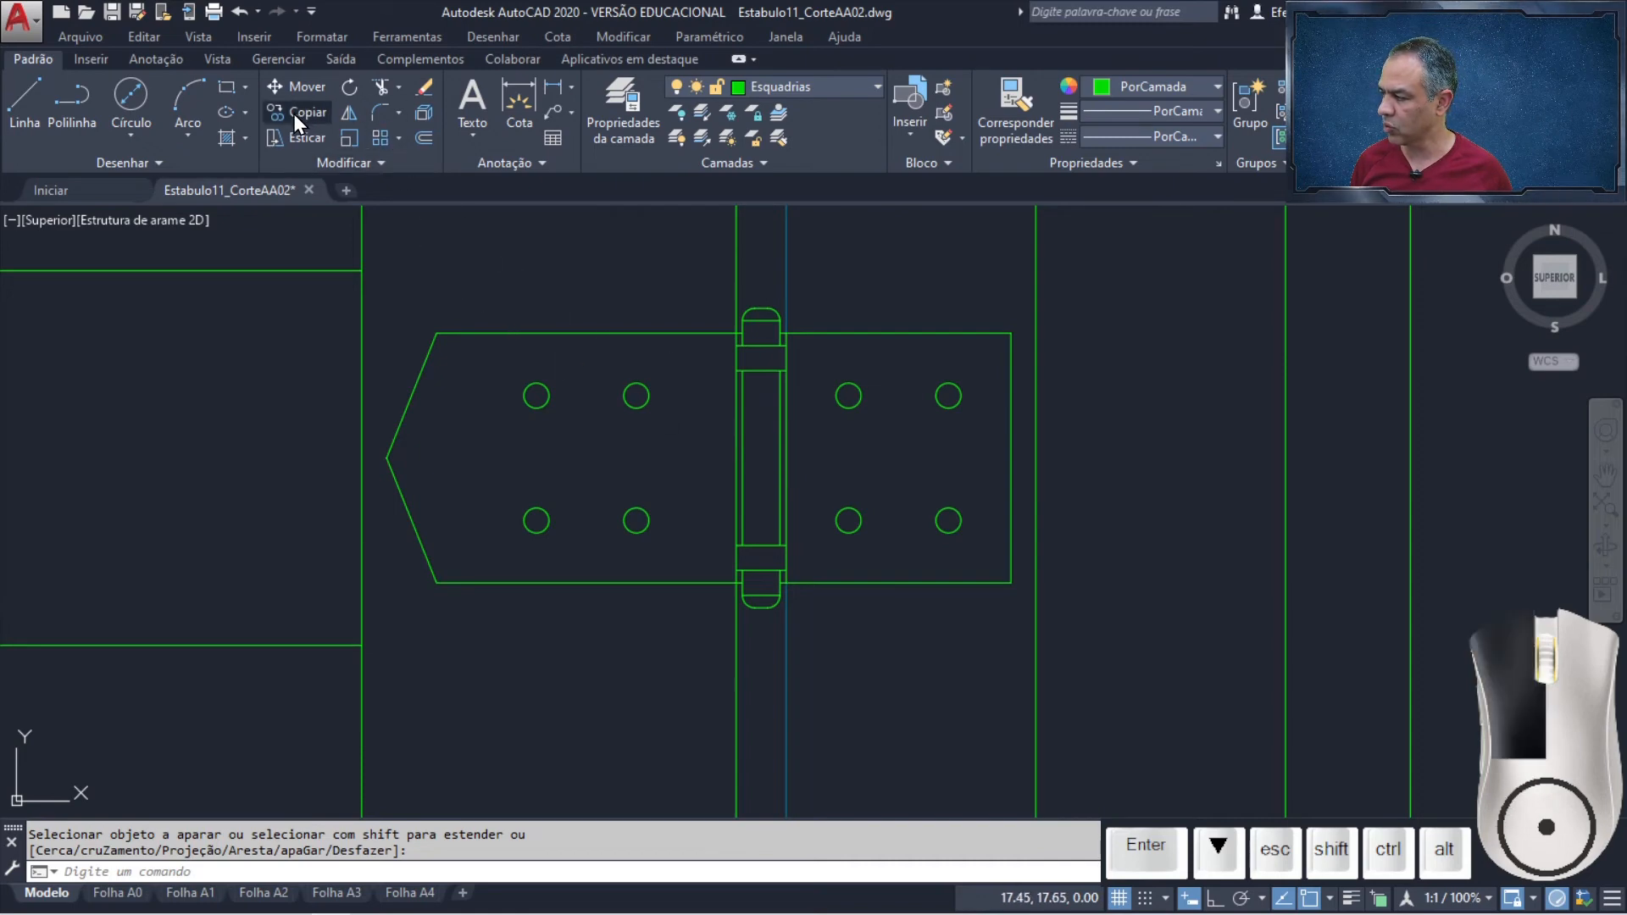
scroll(723, 350, "up", 2)
scroll(723, 350, "up", 4)
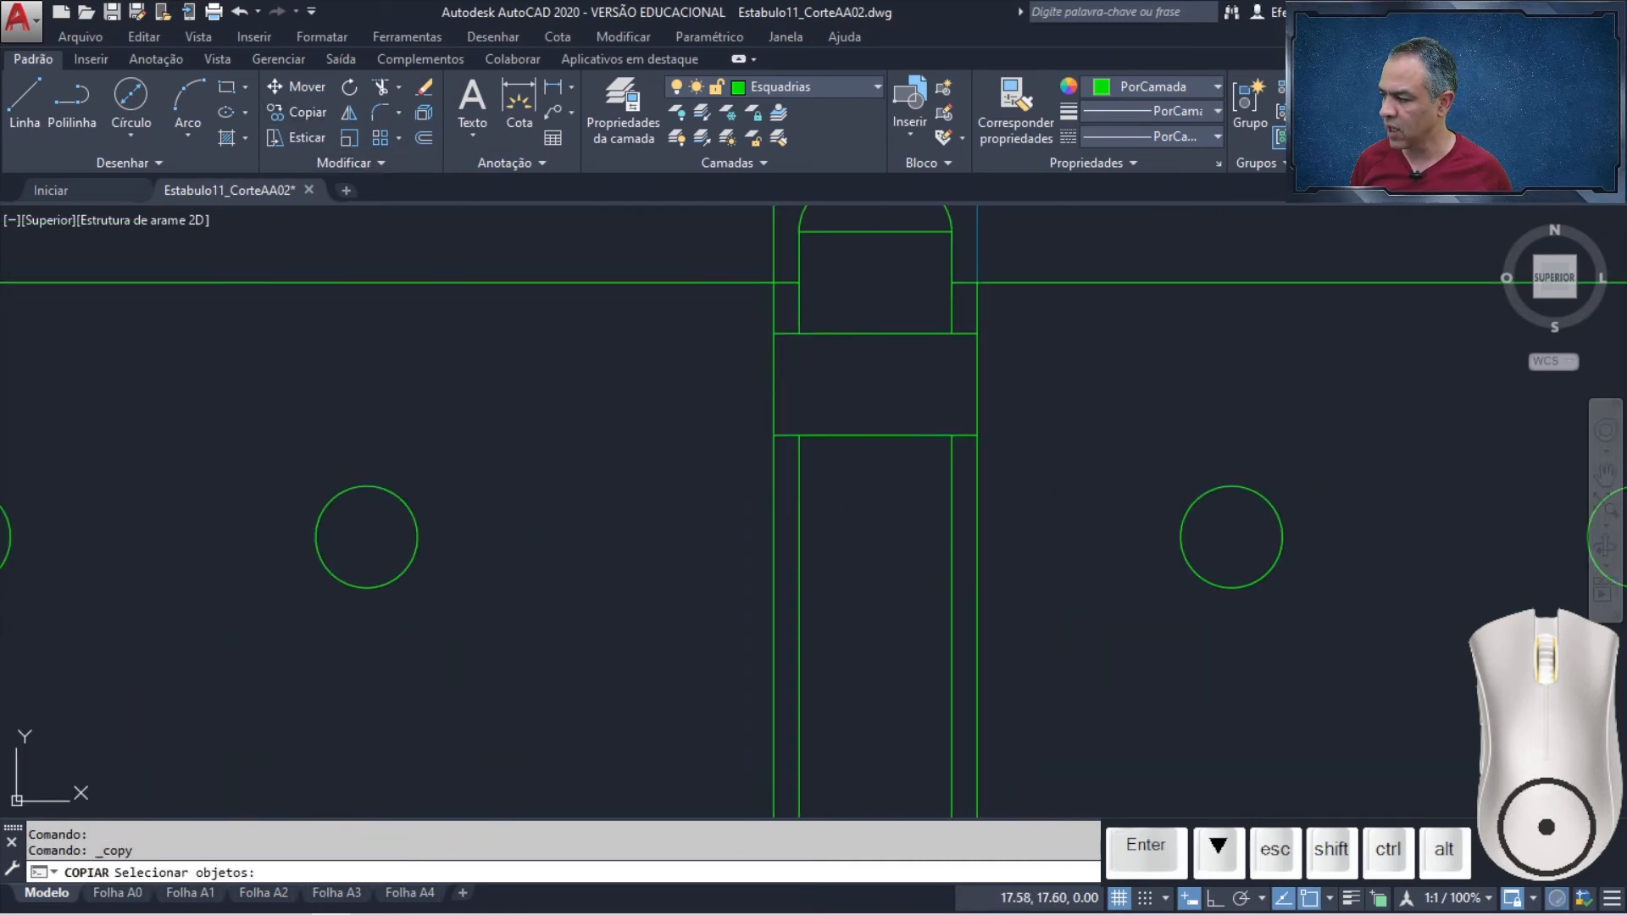
middle_click_drag(712, 341, 450, 345)
left_click(455, 317)
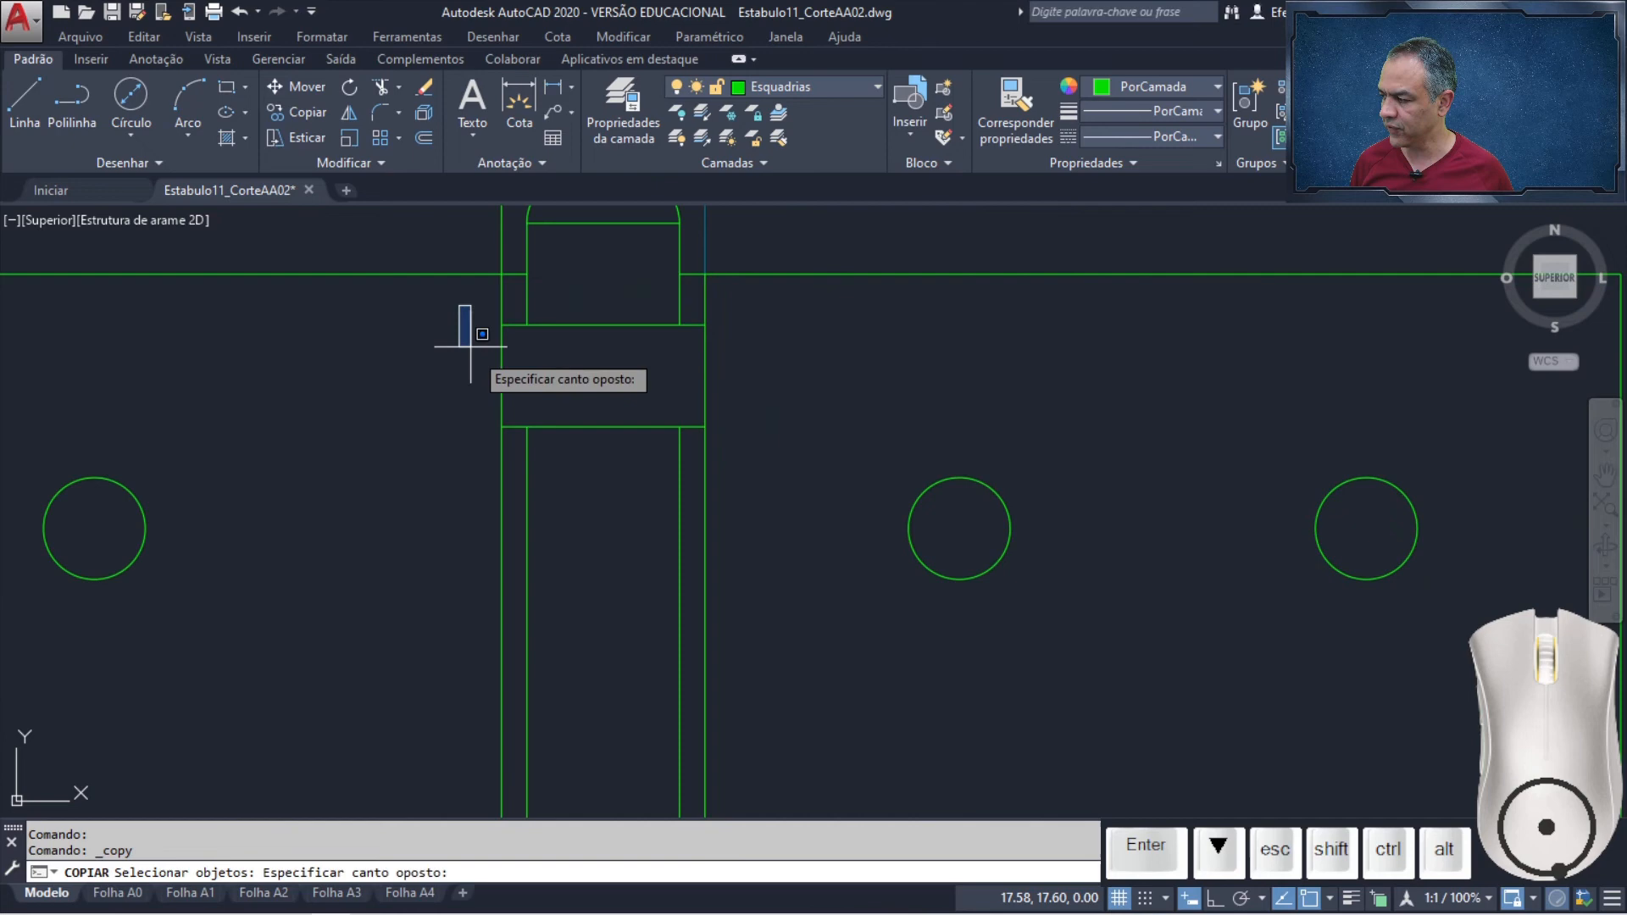
left_click(780, 474)
key("Return")
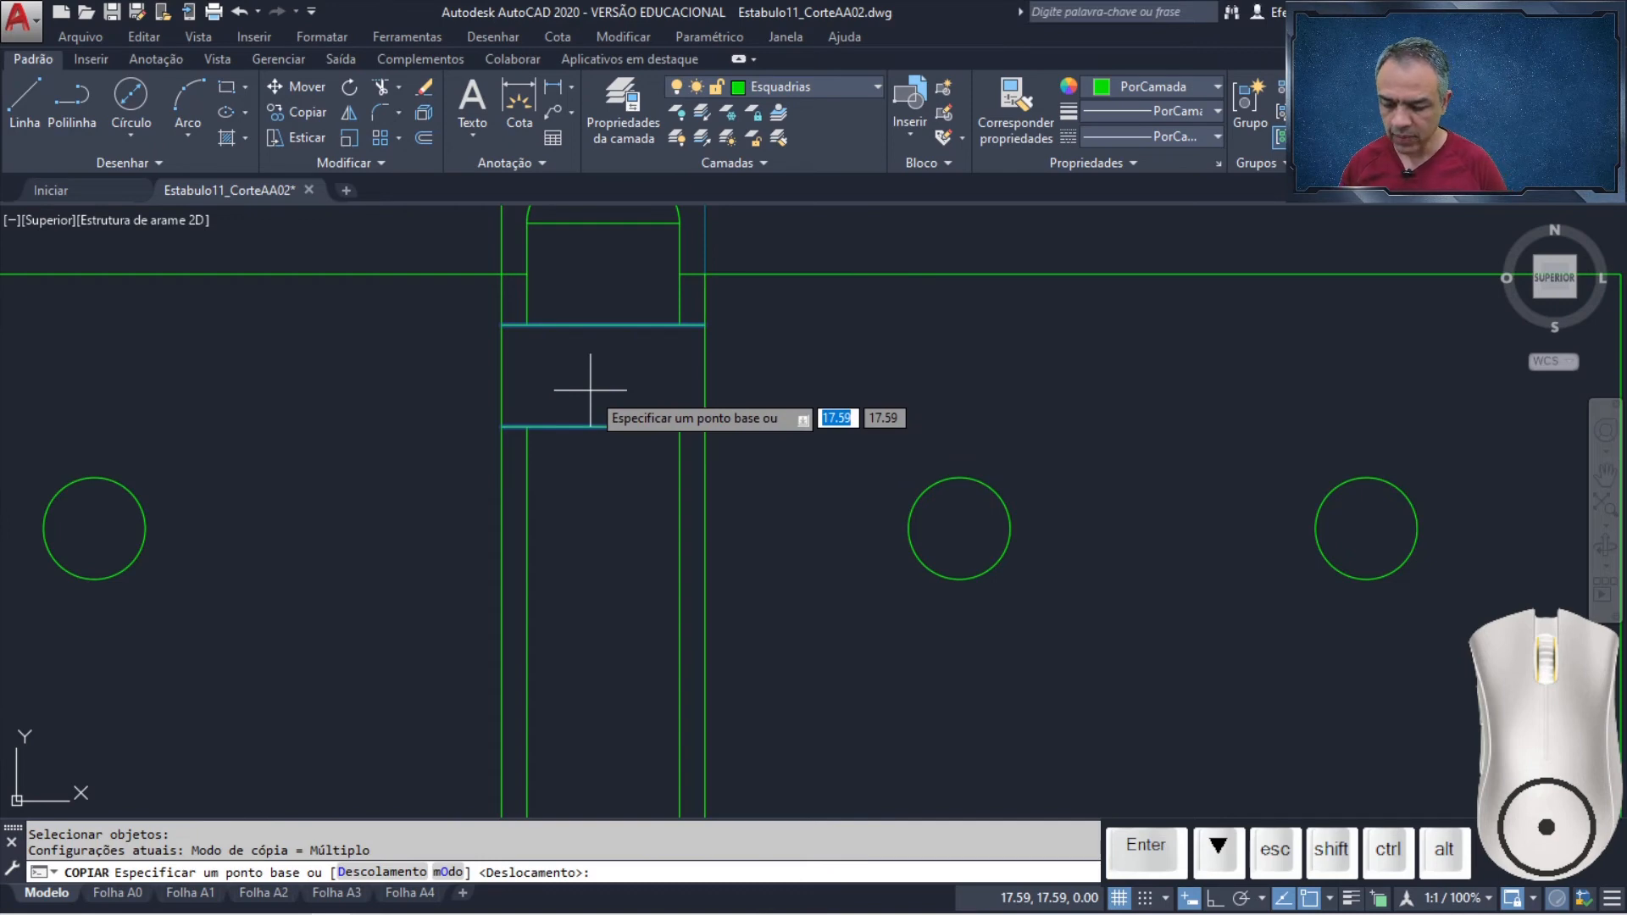
type("mid2")
key("Return")
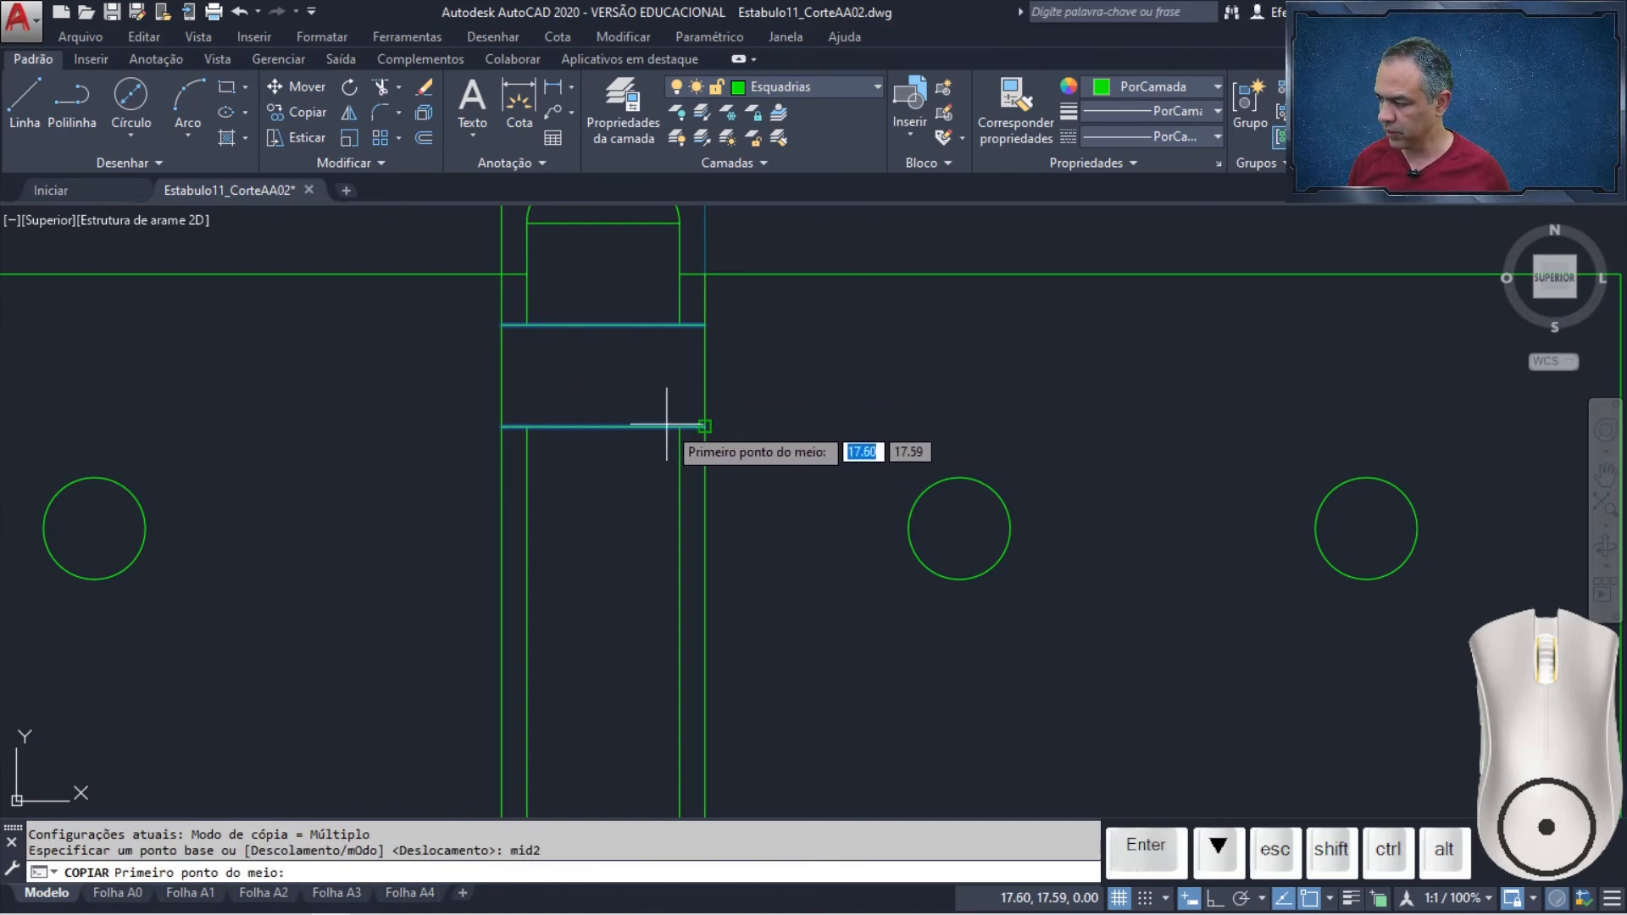
left_click(679, 425)
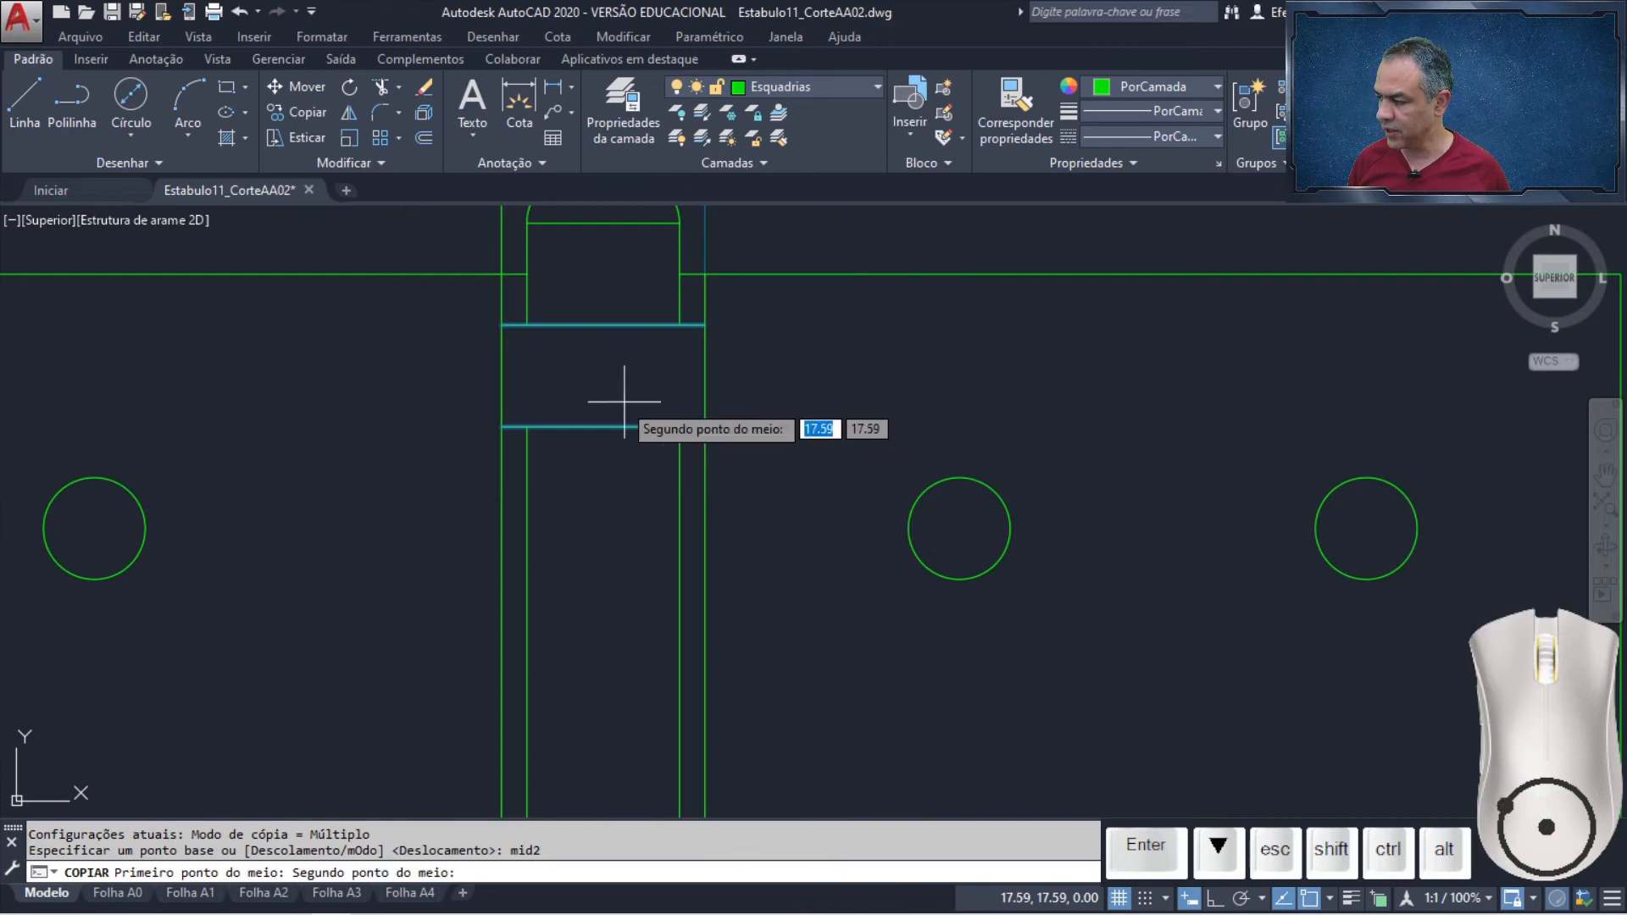
left_click(527, 325)
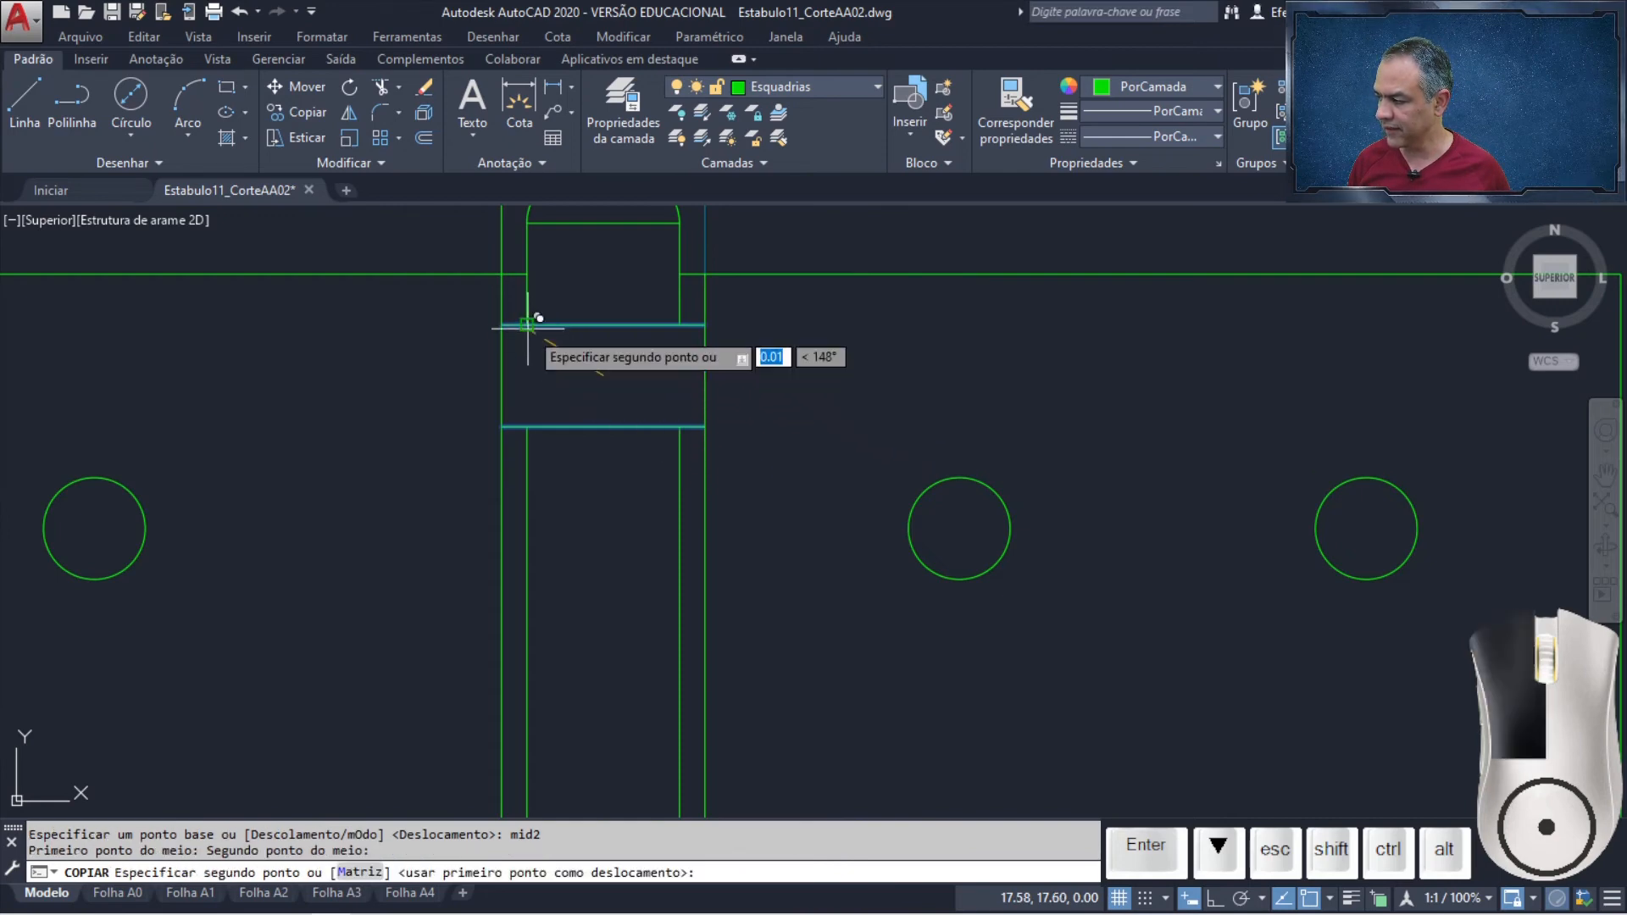
scroll(630, 415, "down", 4)
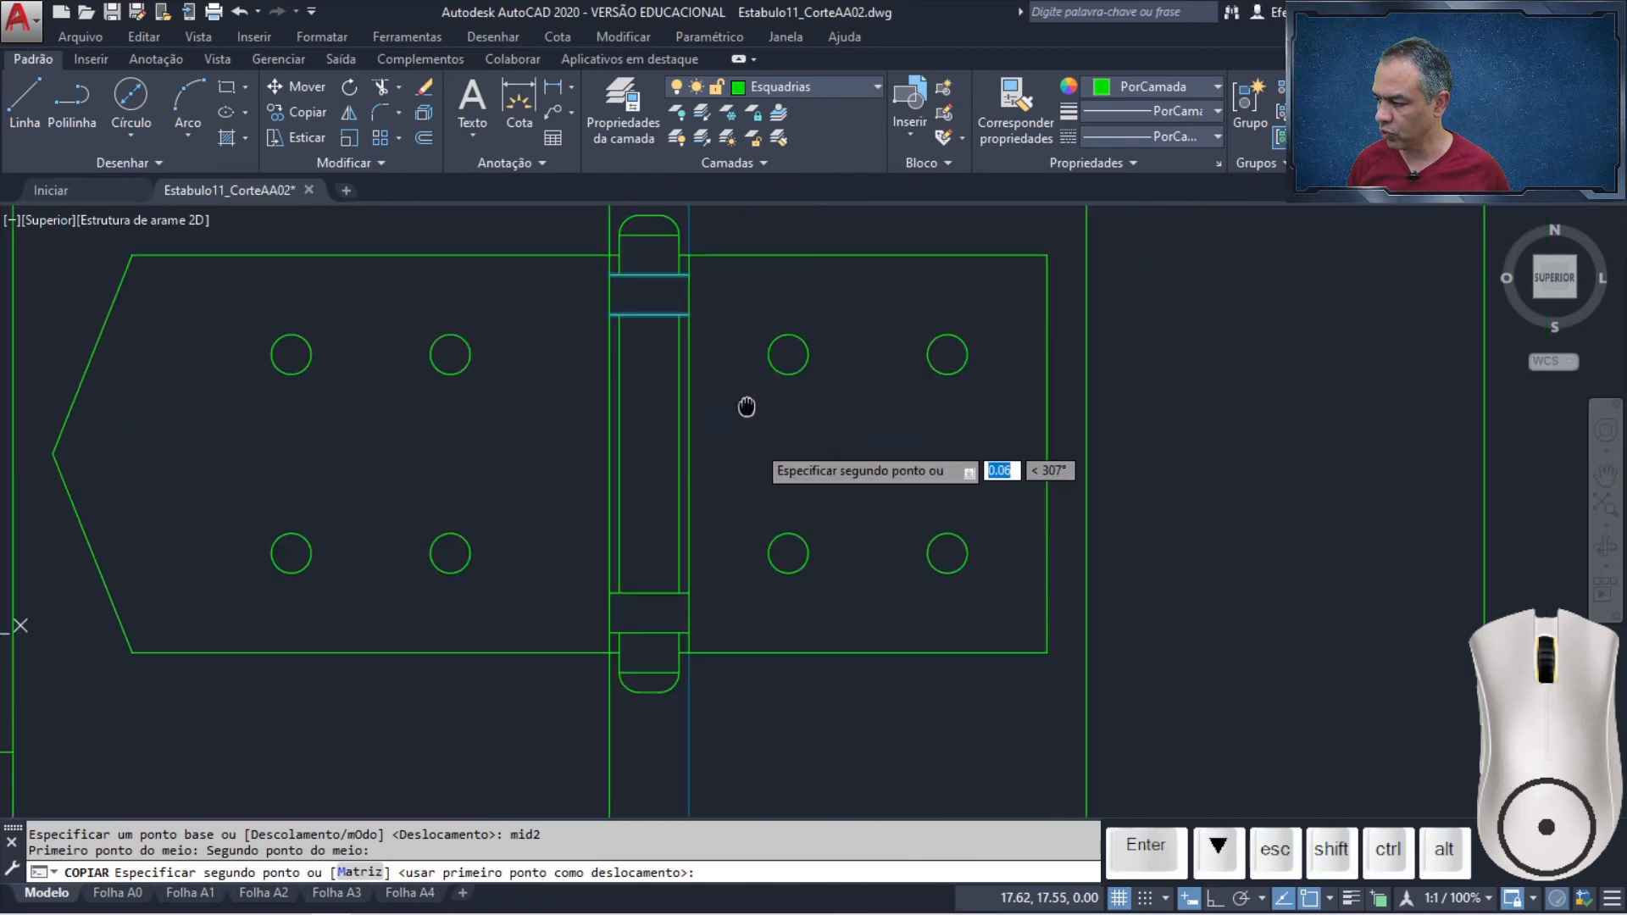
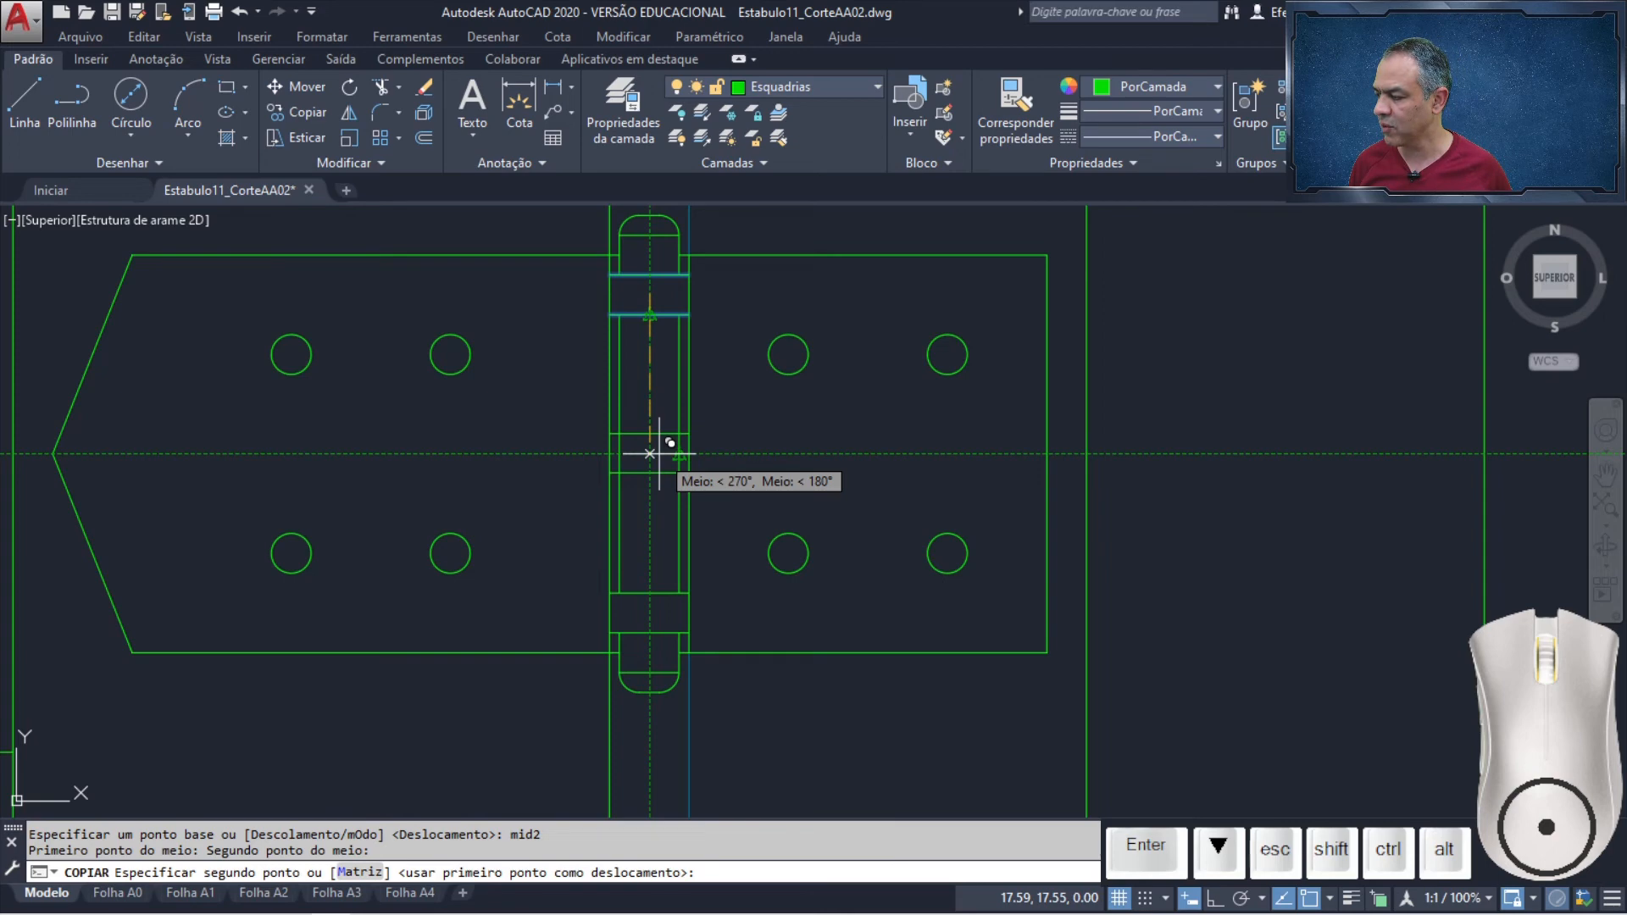
left_click(659, 454)
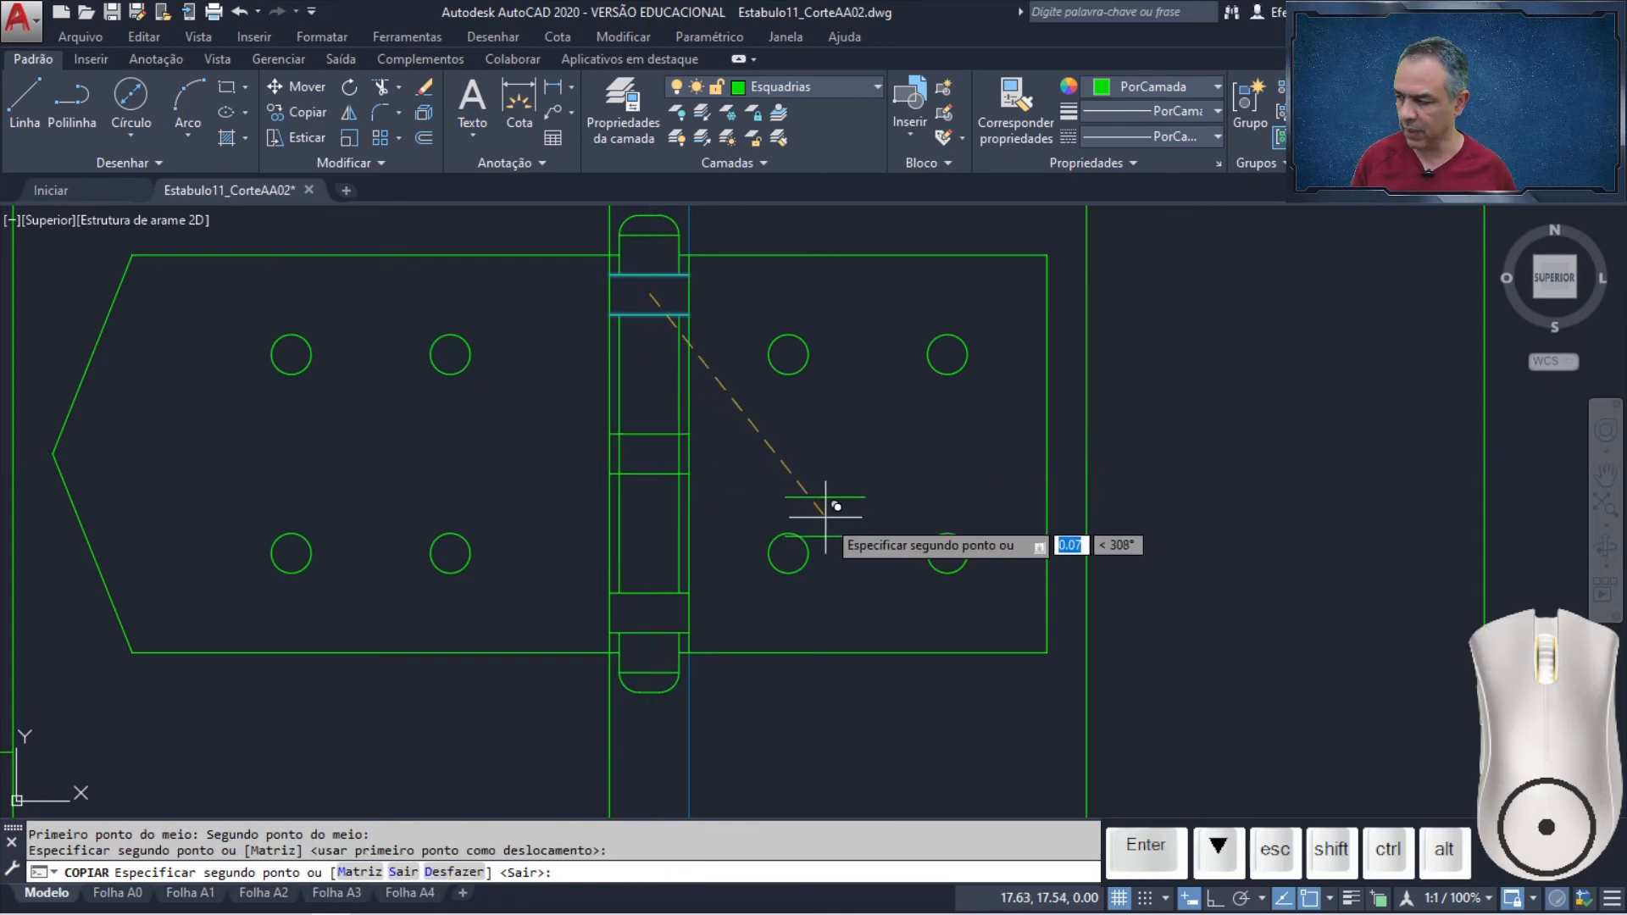
key("Return")
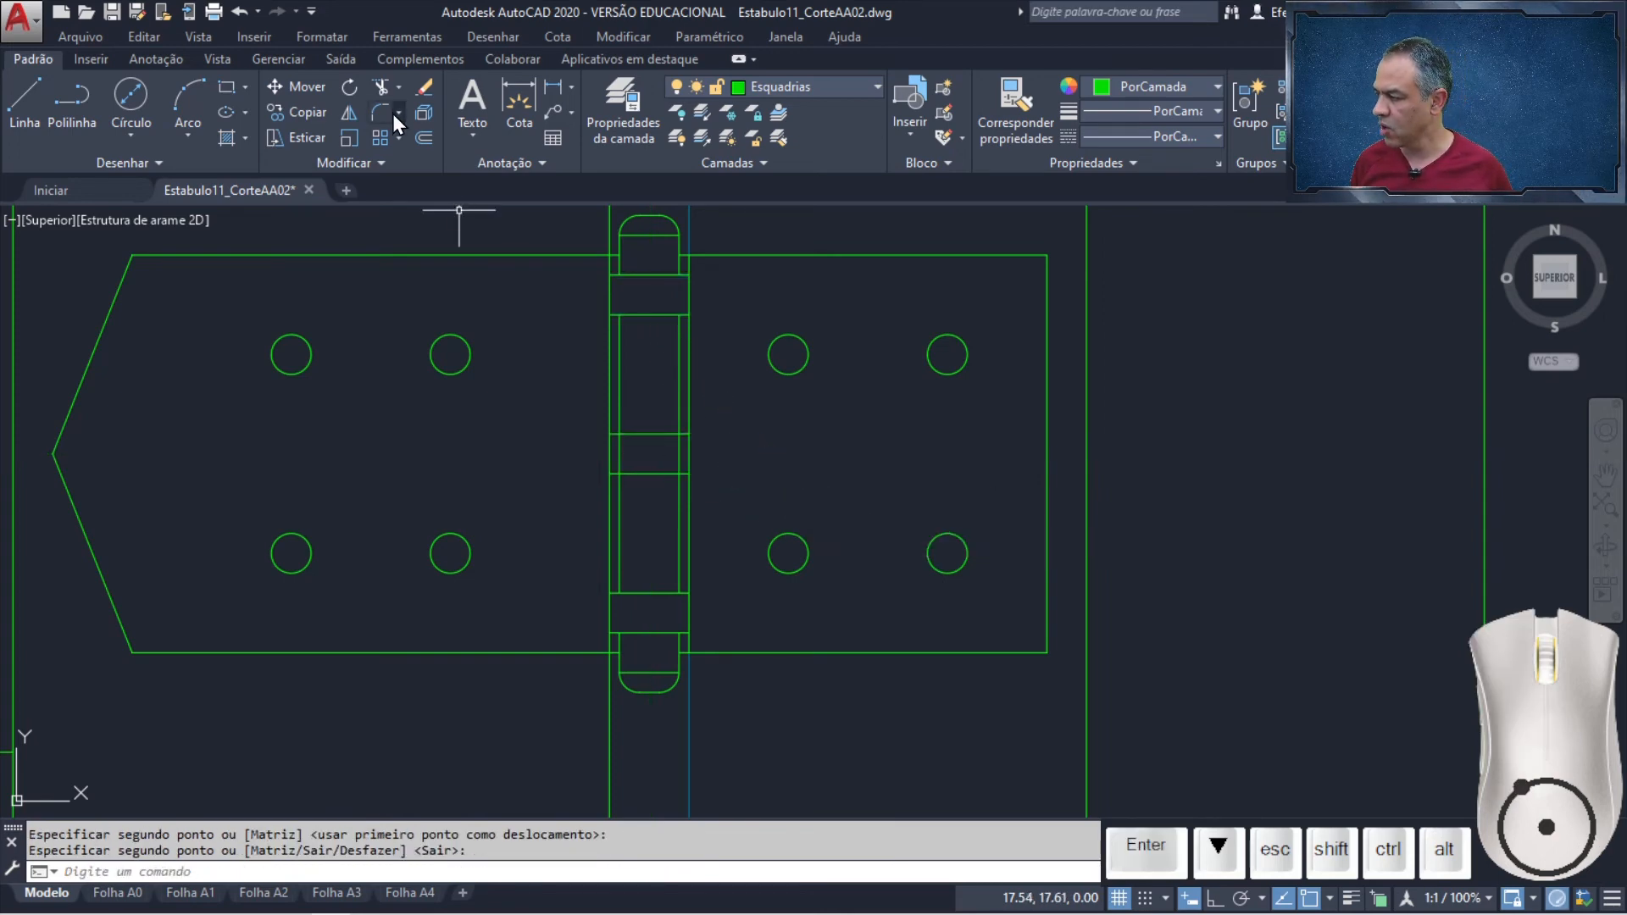
Trim the pin lines inside the central band and the joint's outer vertical lines outside the three bands within the hinge's height
left_click(386, 89)
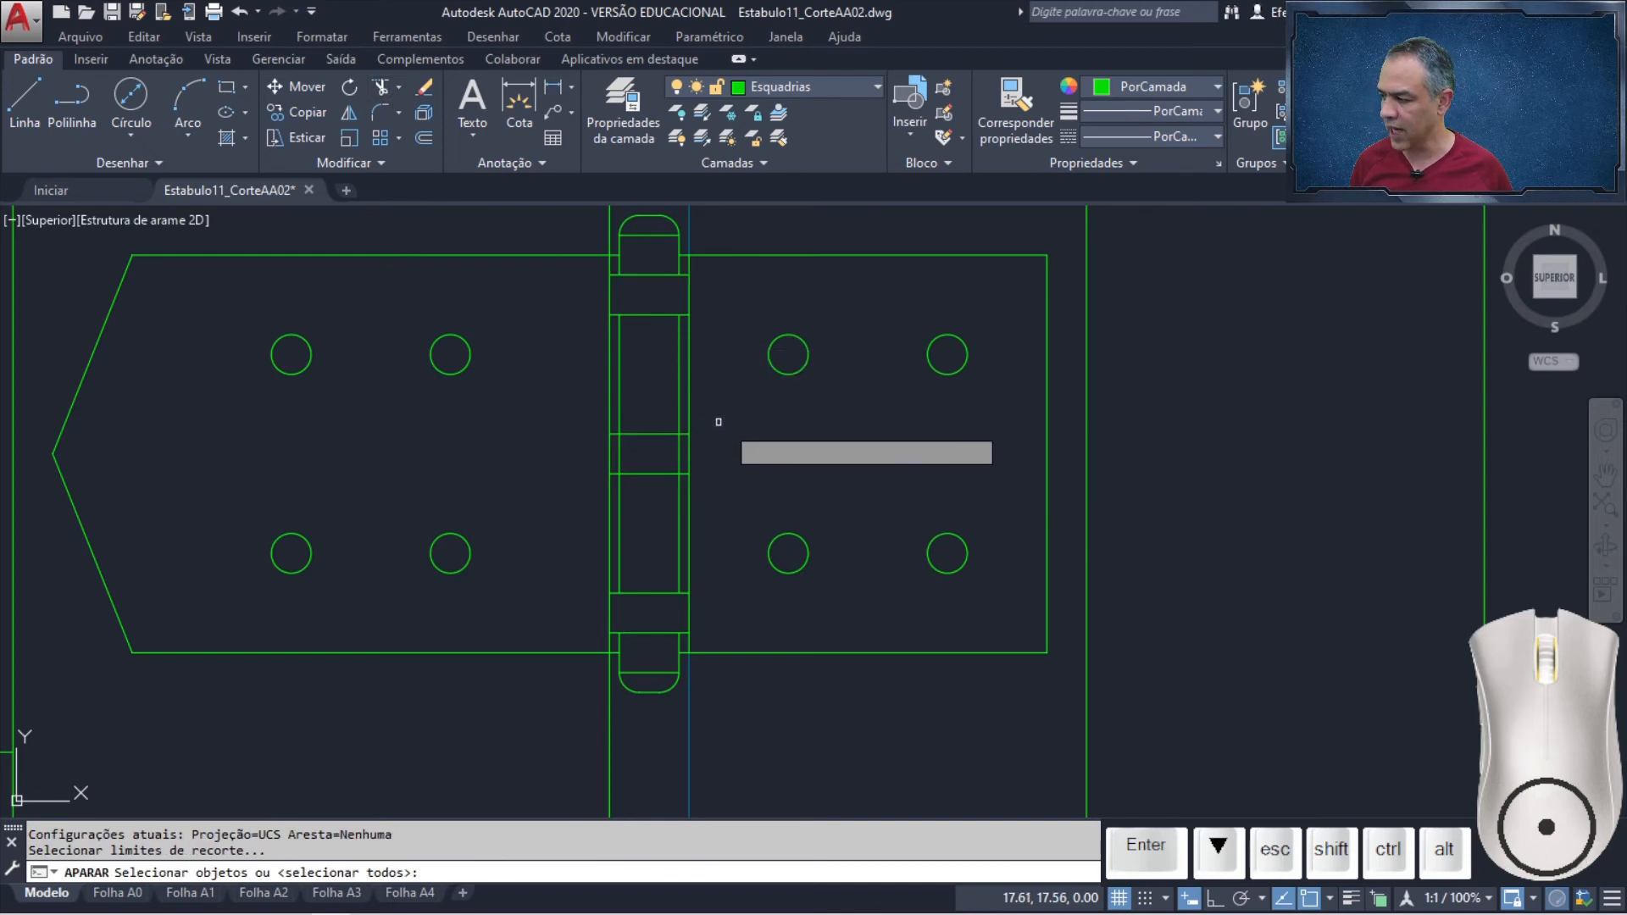
key("Return")
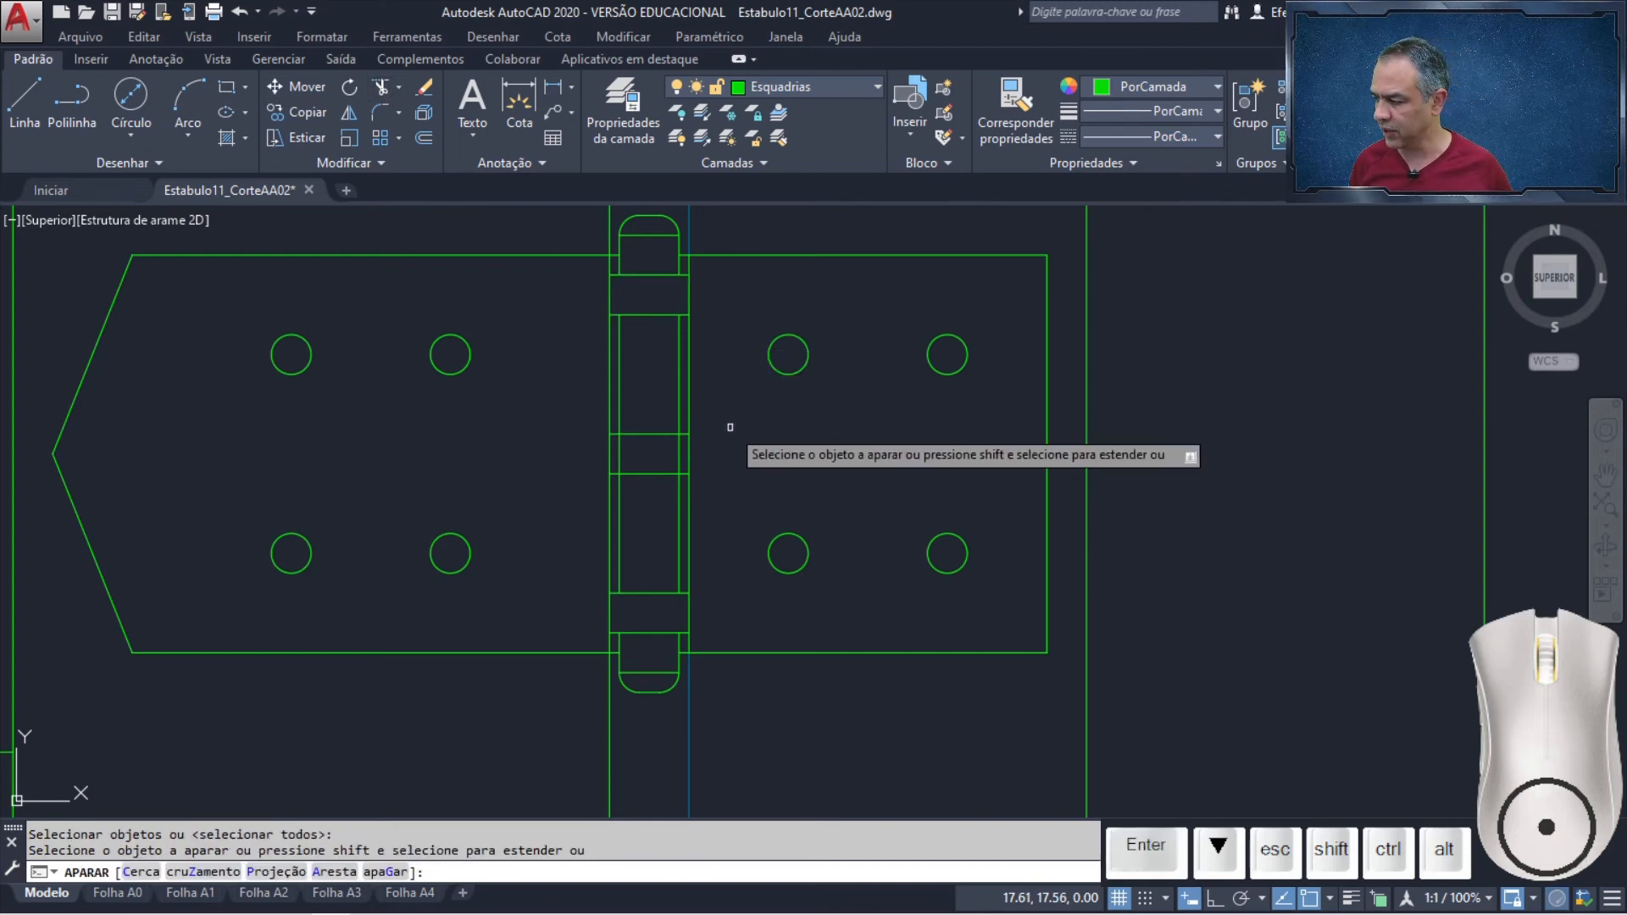
left_click(680, 451)
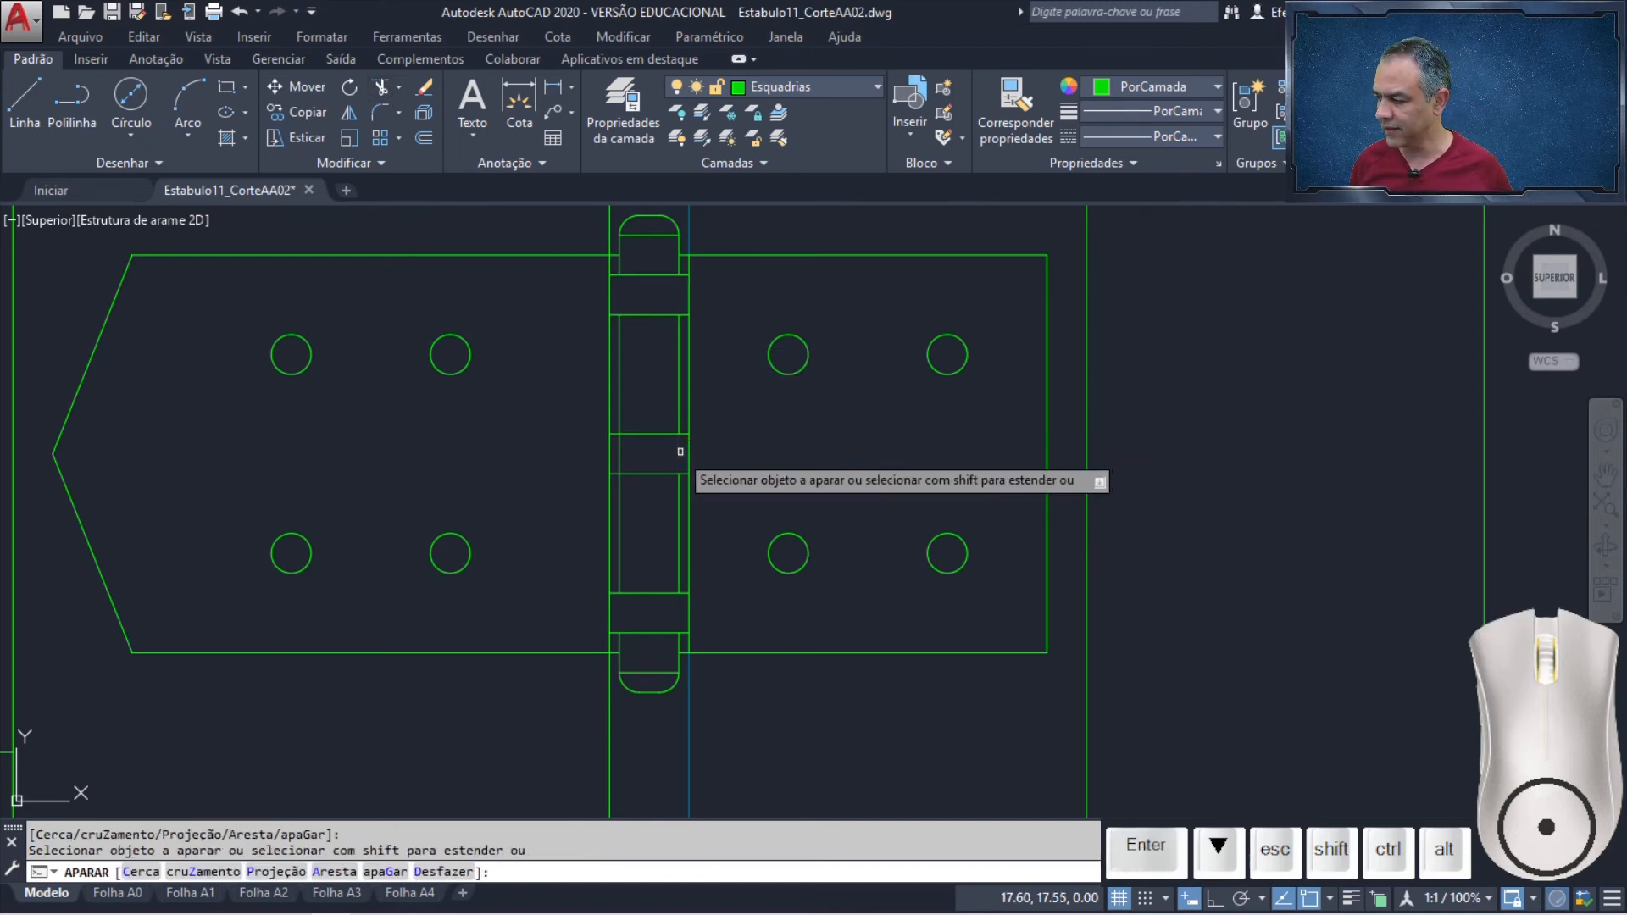
left_click(620, 449)
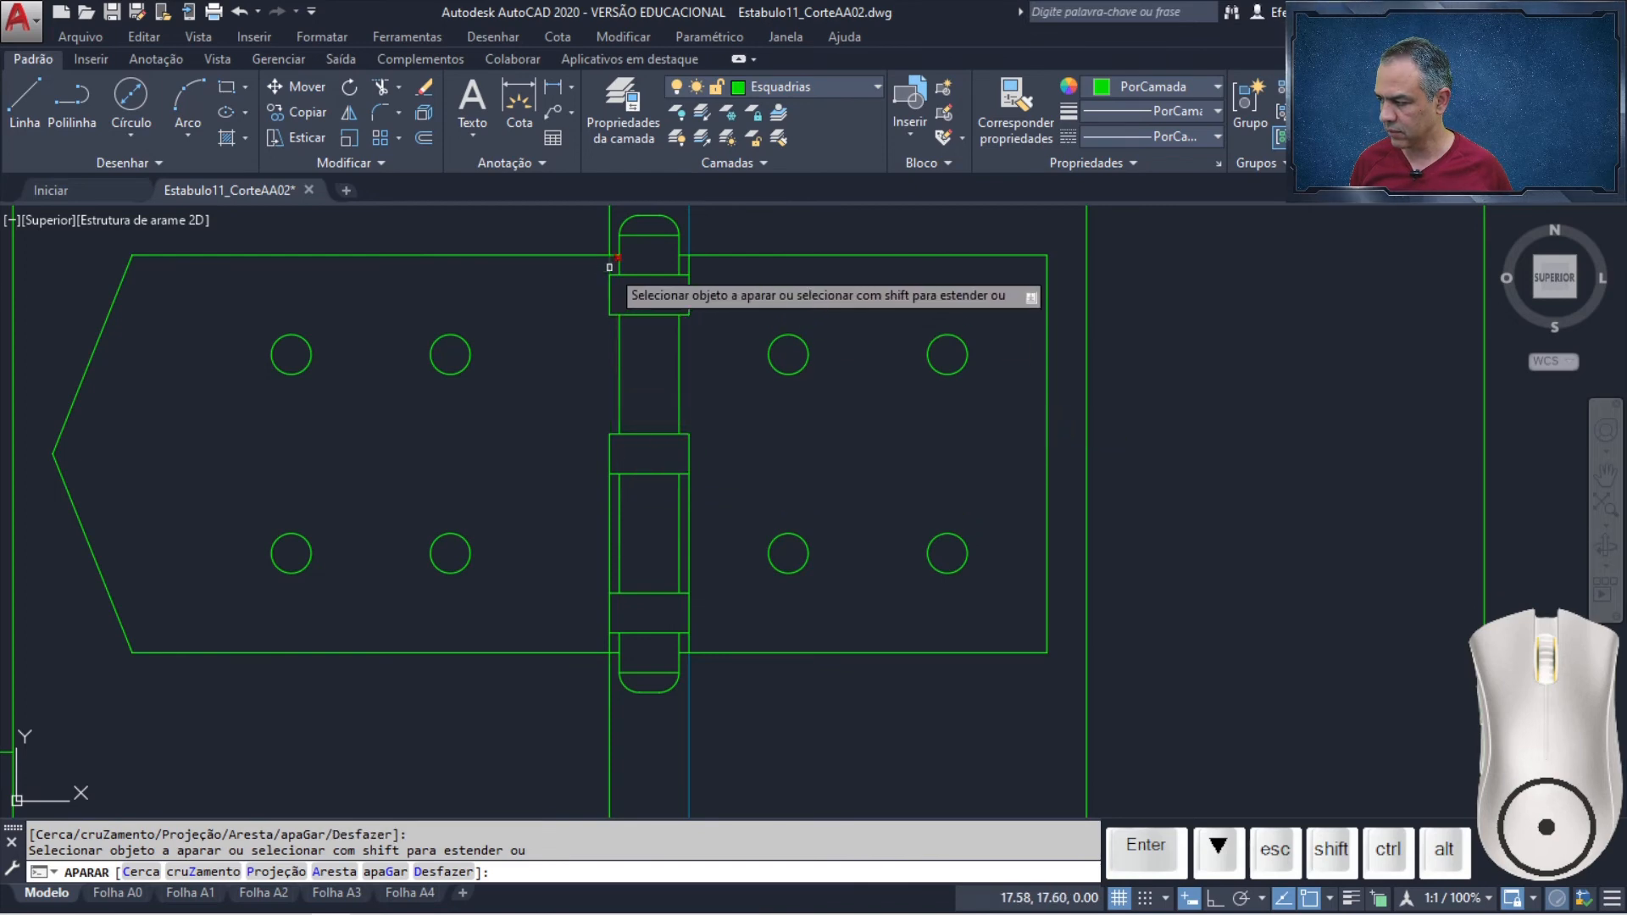
left_click(609, 530)
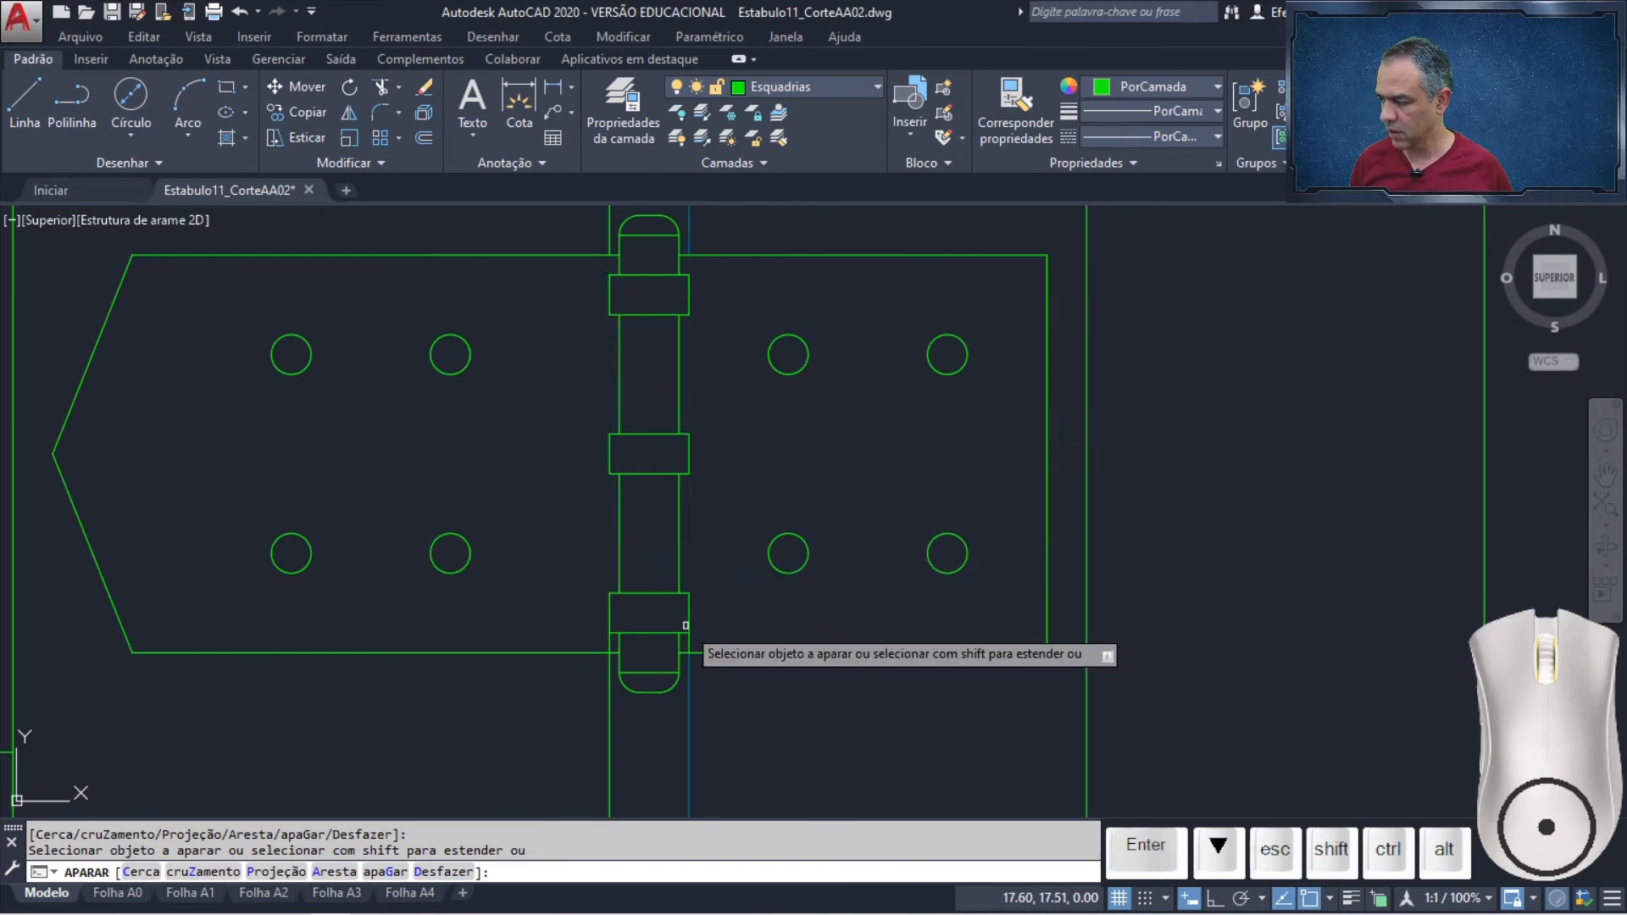
left_click(687, 635)
left_click(608, 643)
key("Return")
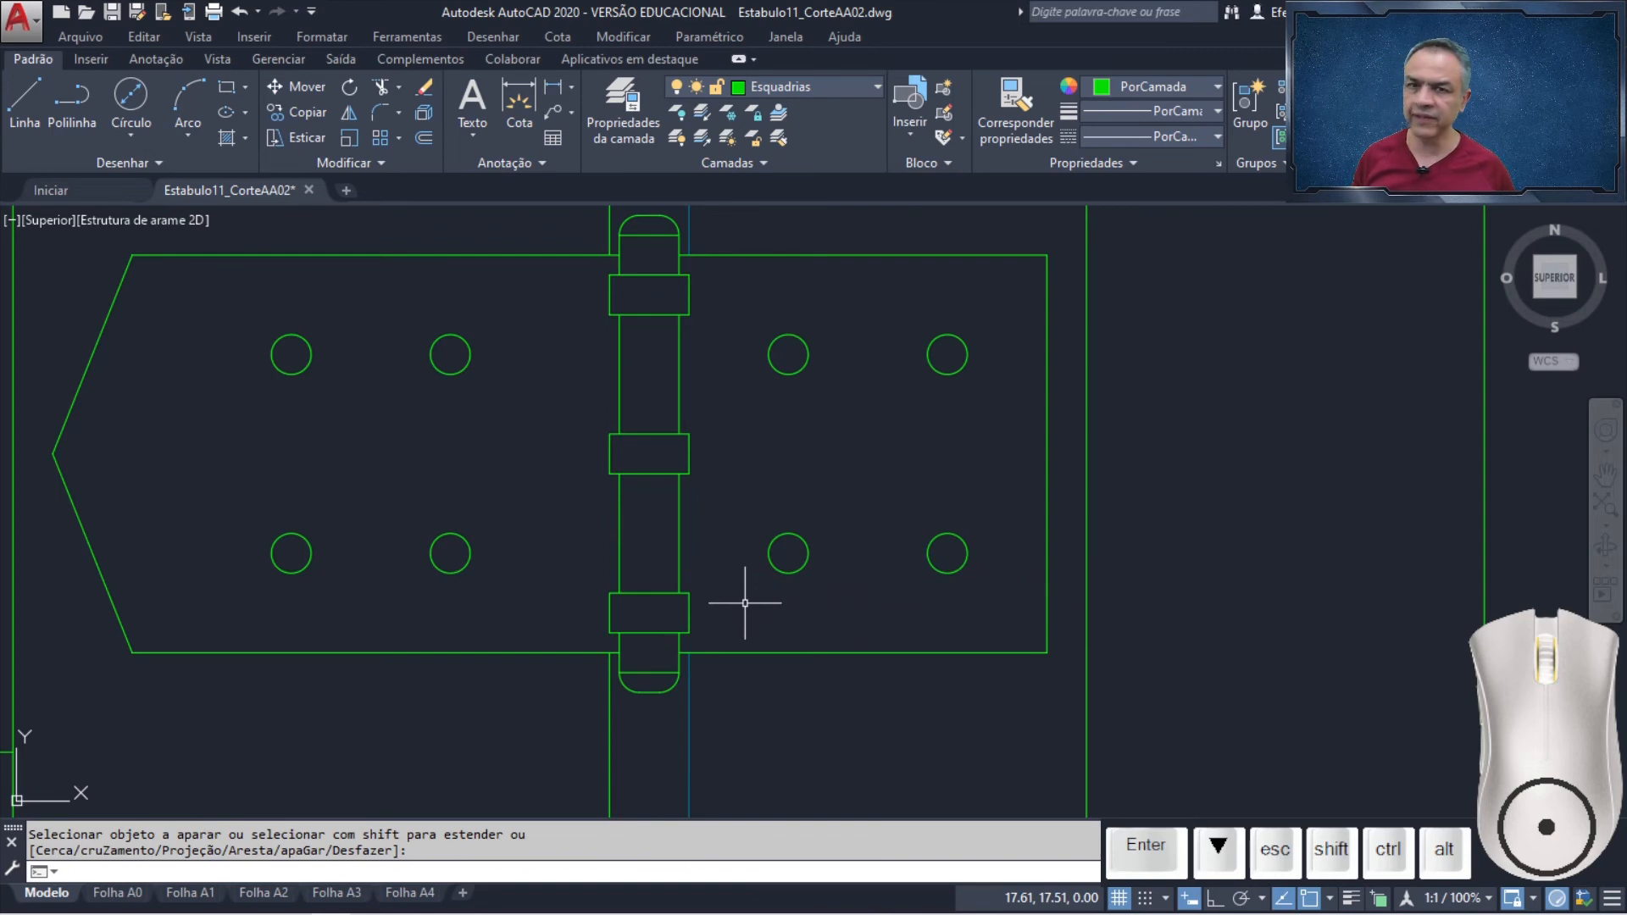
Copy the complete hinge down the gate's post, centring it midway between the edges of the lowest slat
scroll(743, 564, "down", 8)
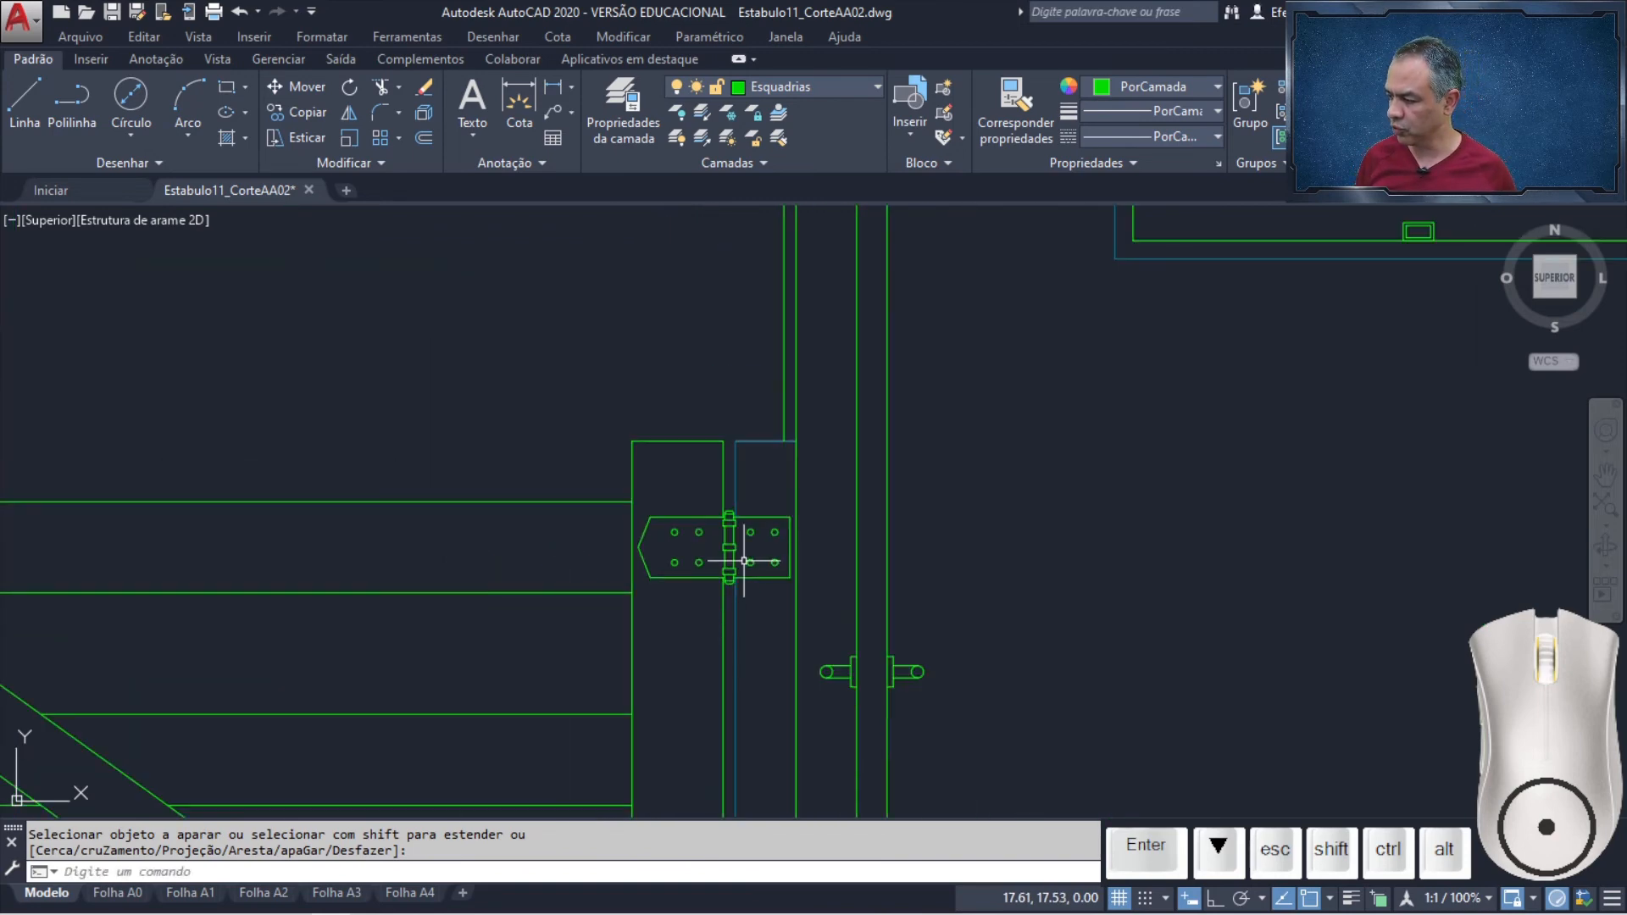
middle_click_drag(840, 550, 831, 378)
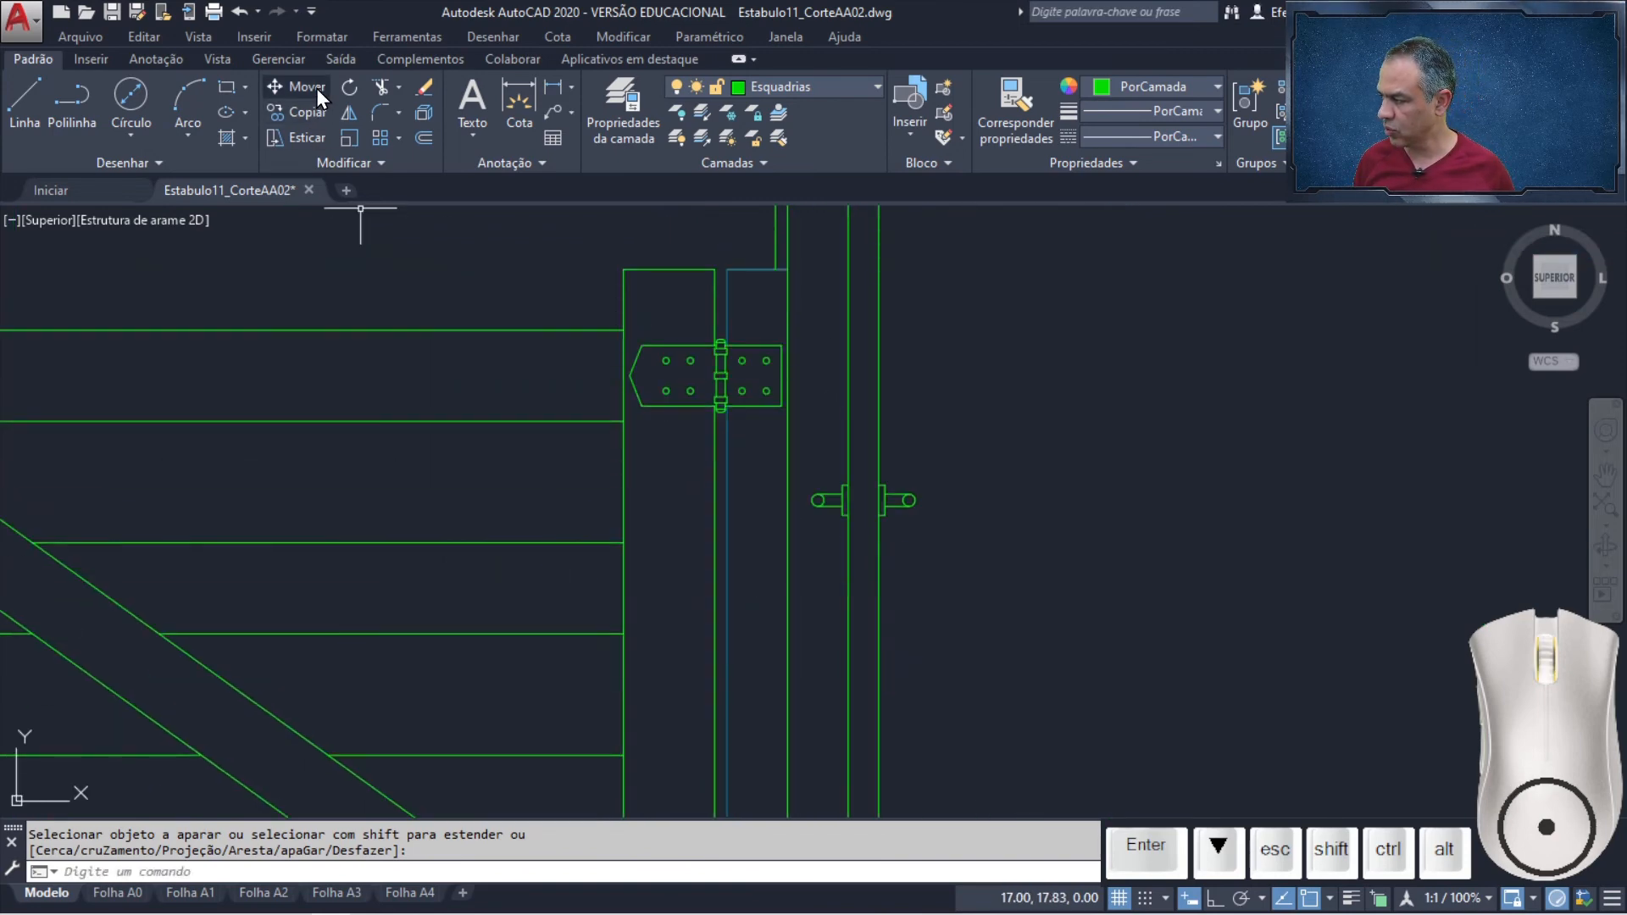
left_click(298, 111)
scroll(601, 322, "up", 4)
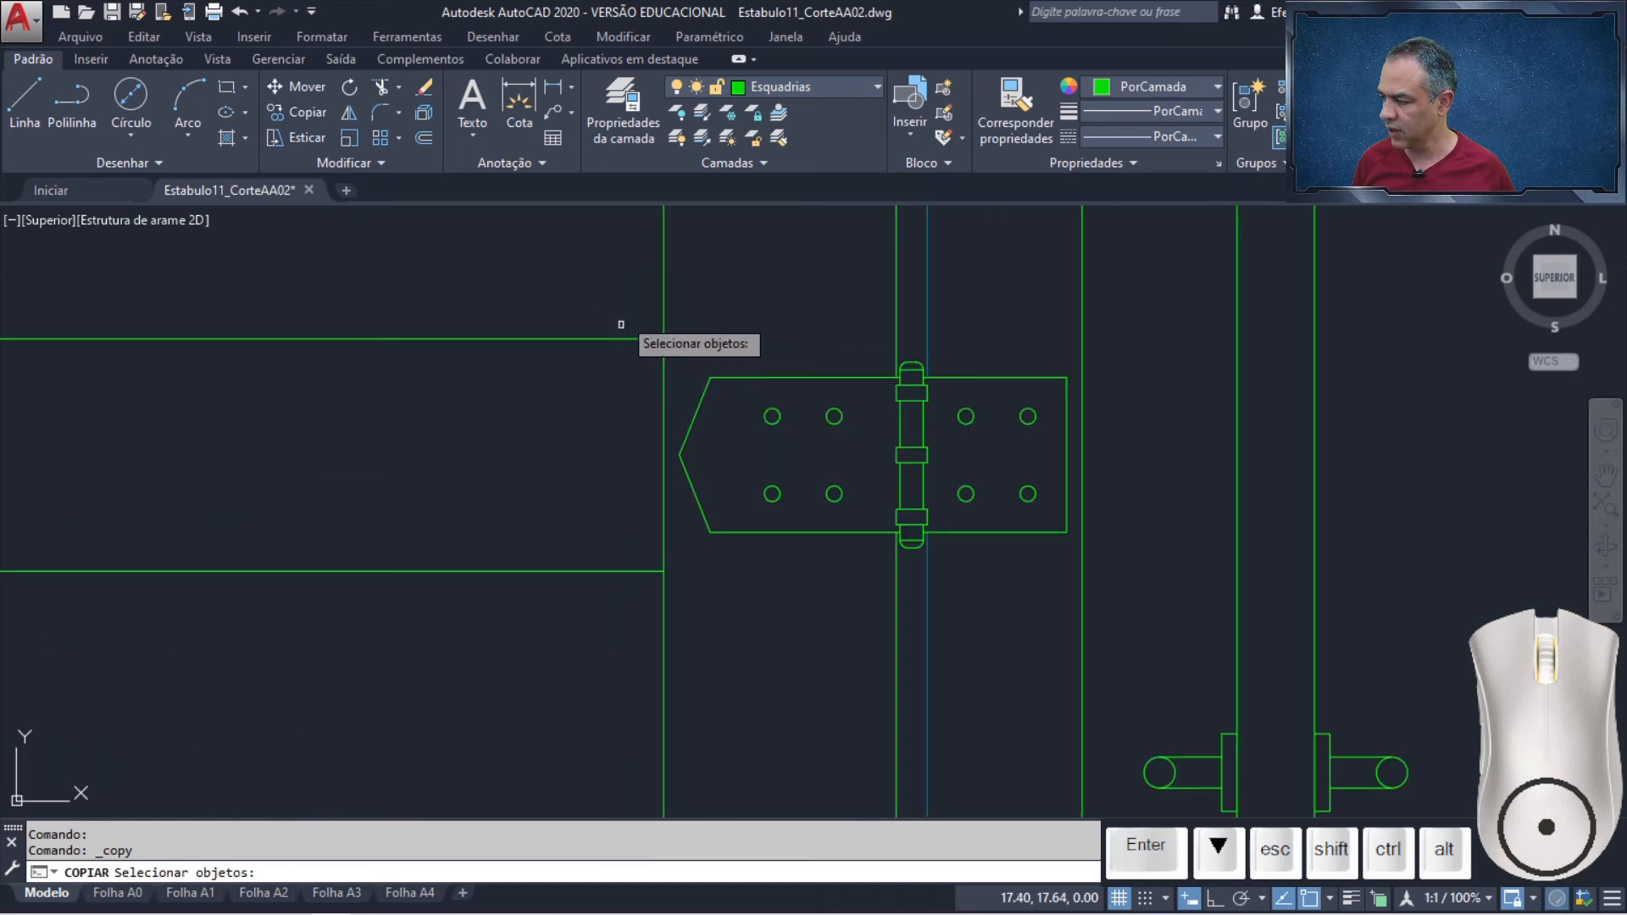
left_click(609, 298)
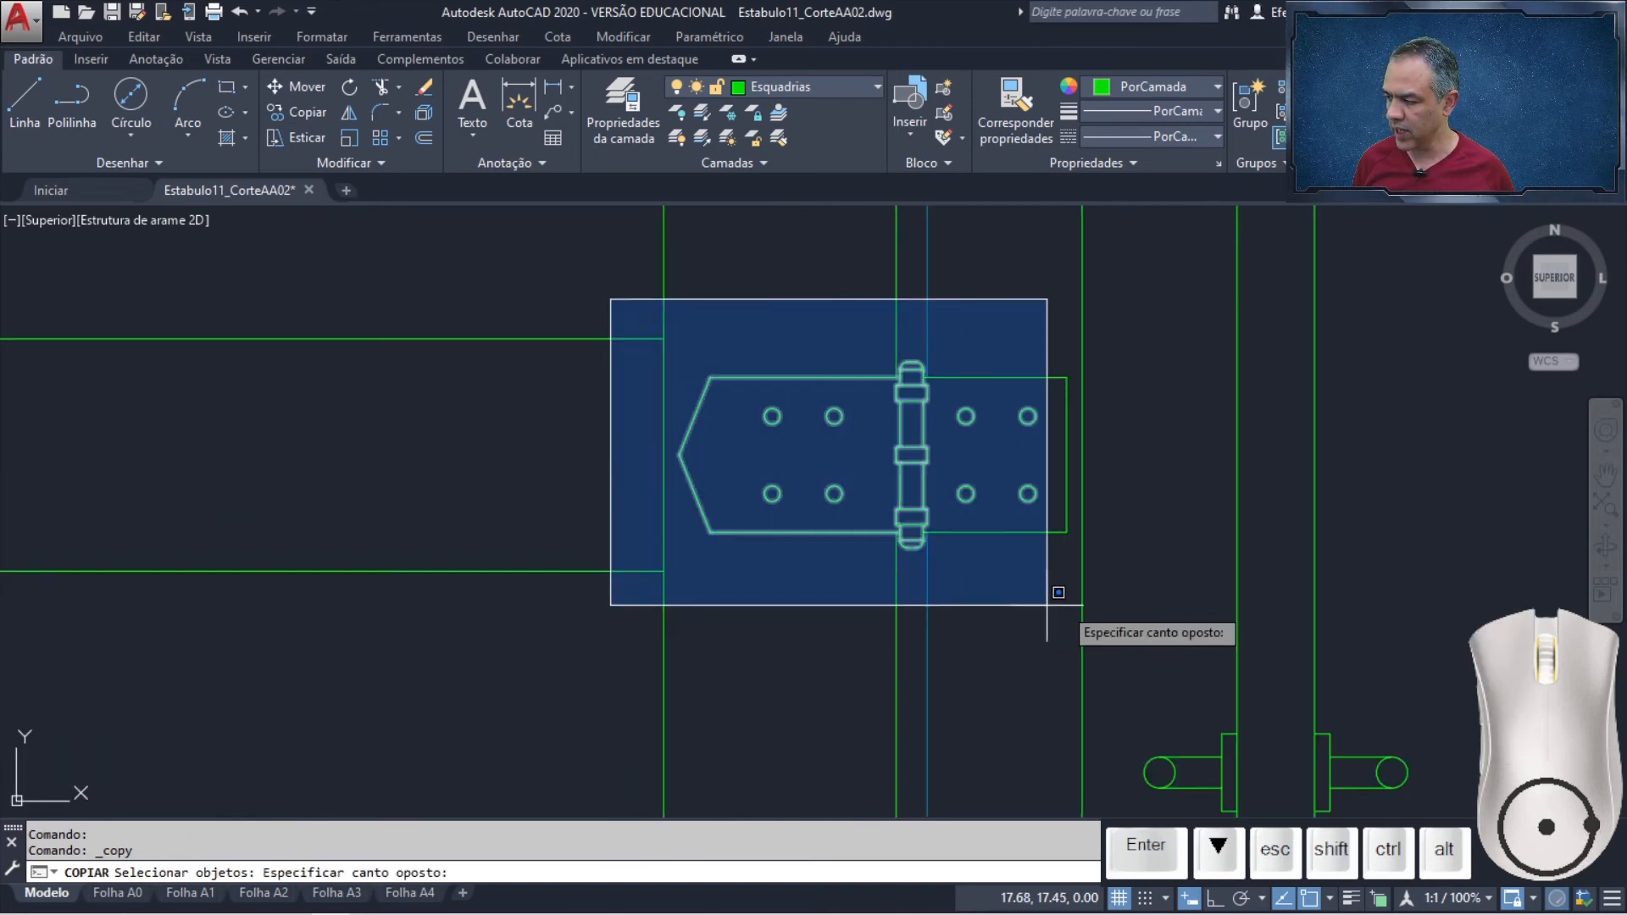
left_click(1126, 602)
key("Return")
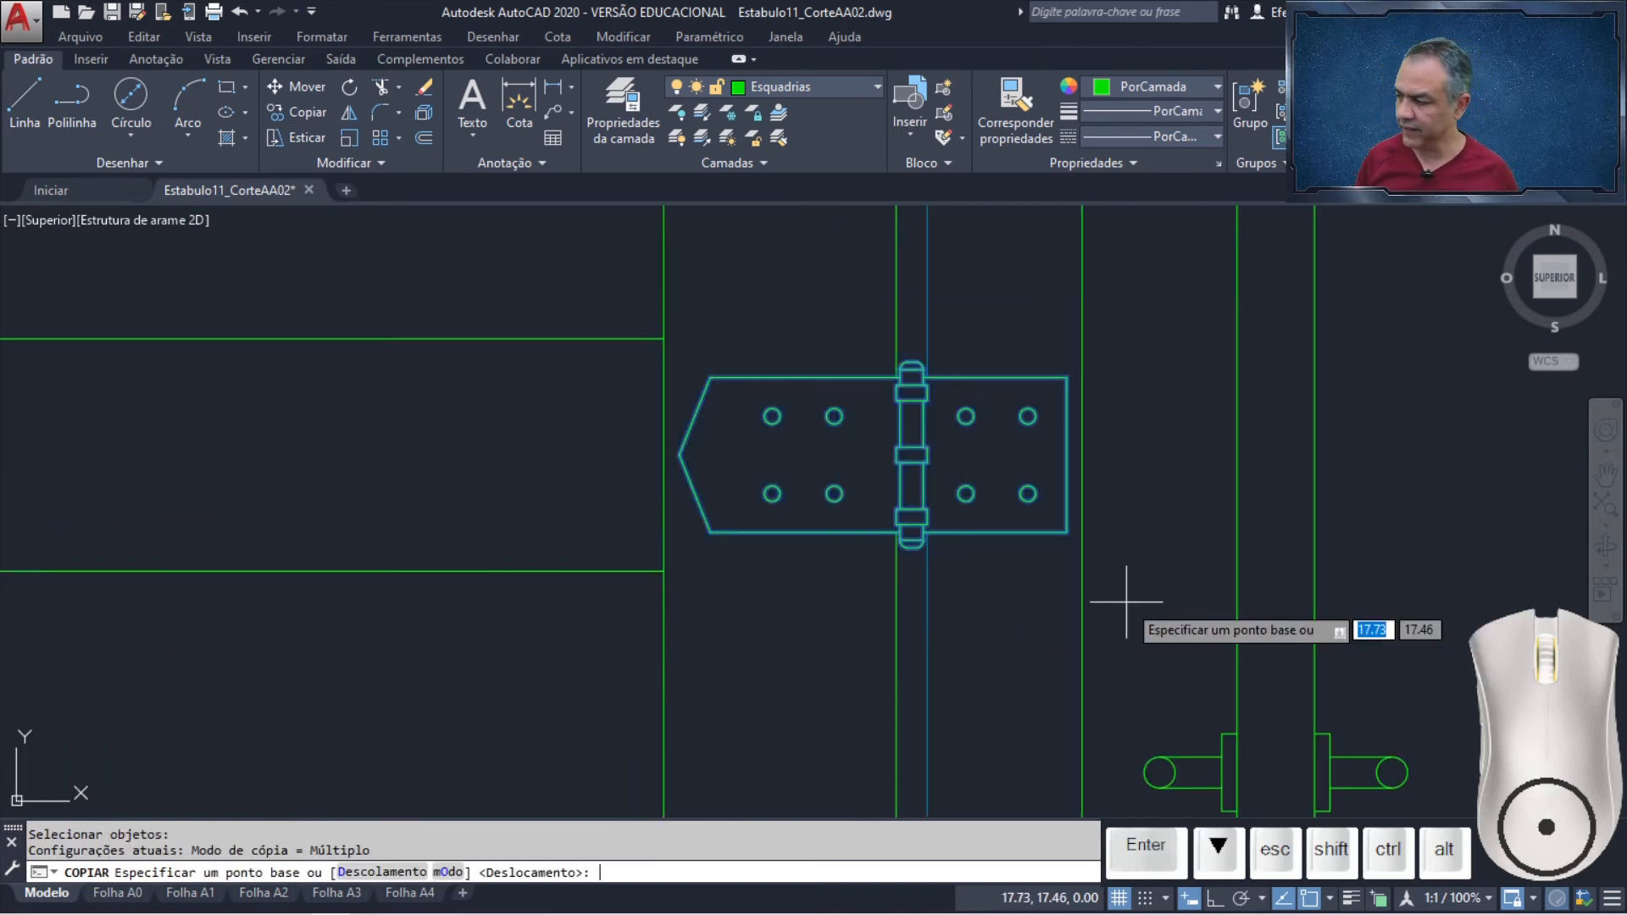
scroll(716, 472, "up", 4)
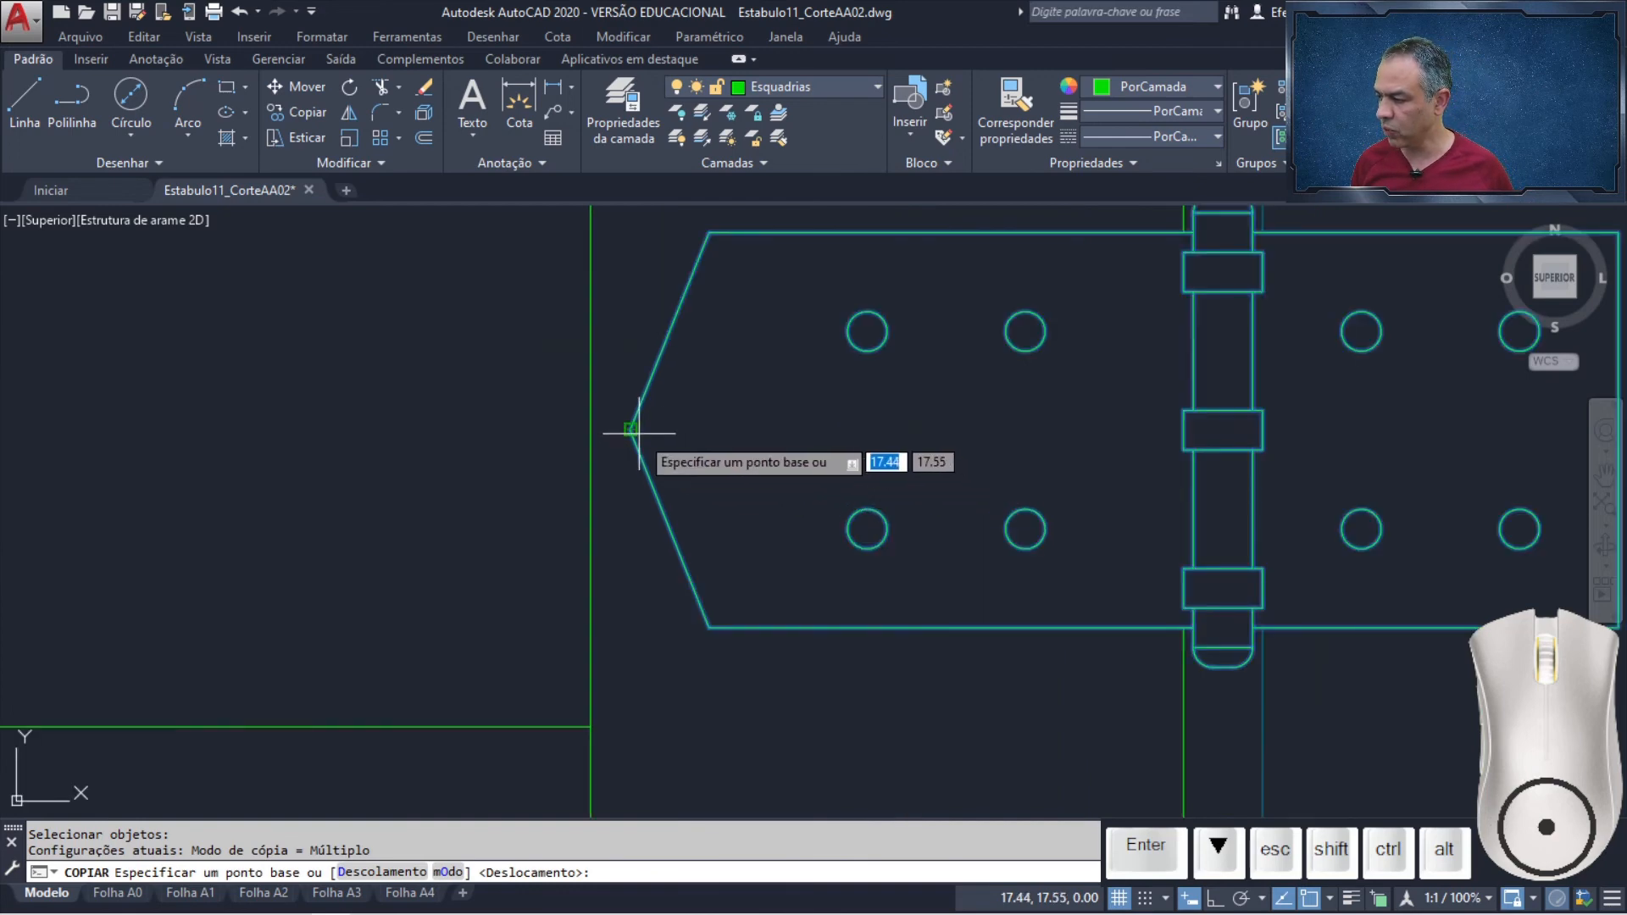
left_click(591, 428)
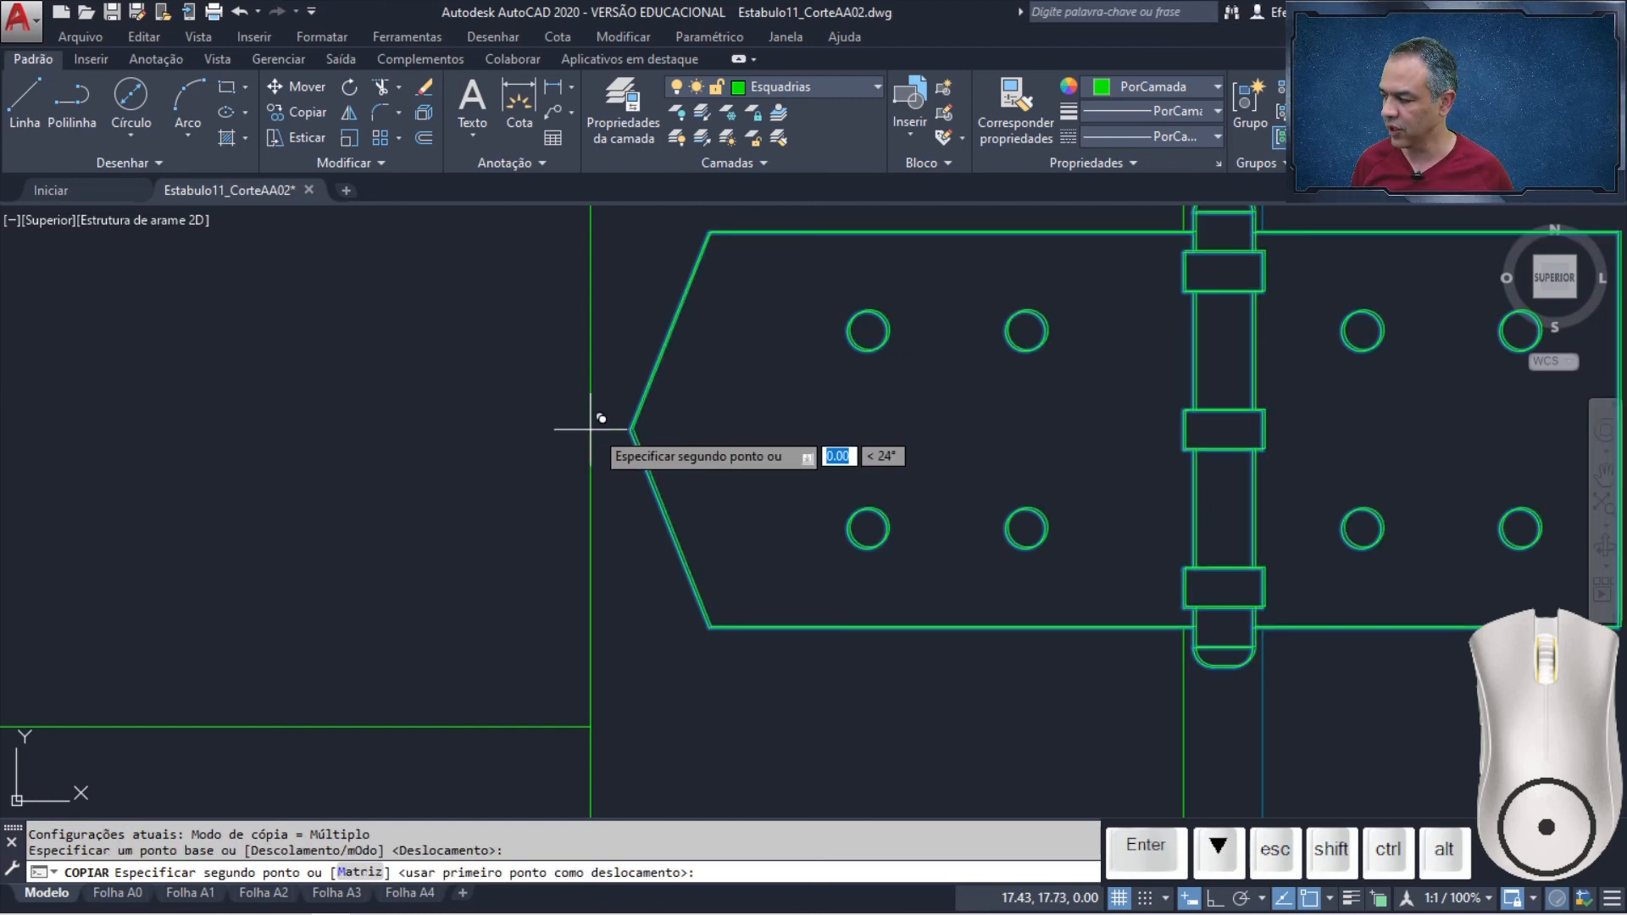
scroll(678, 533, "down", 6)
middle_click_drag(745, 653, 636, 160)
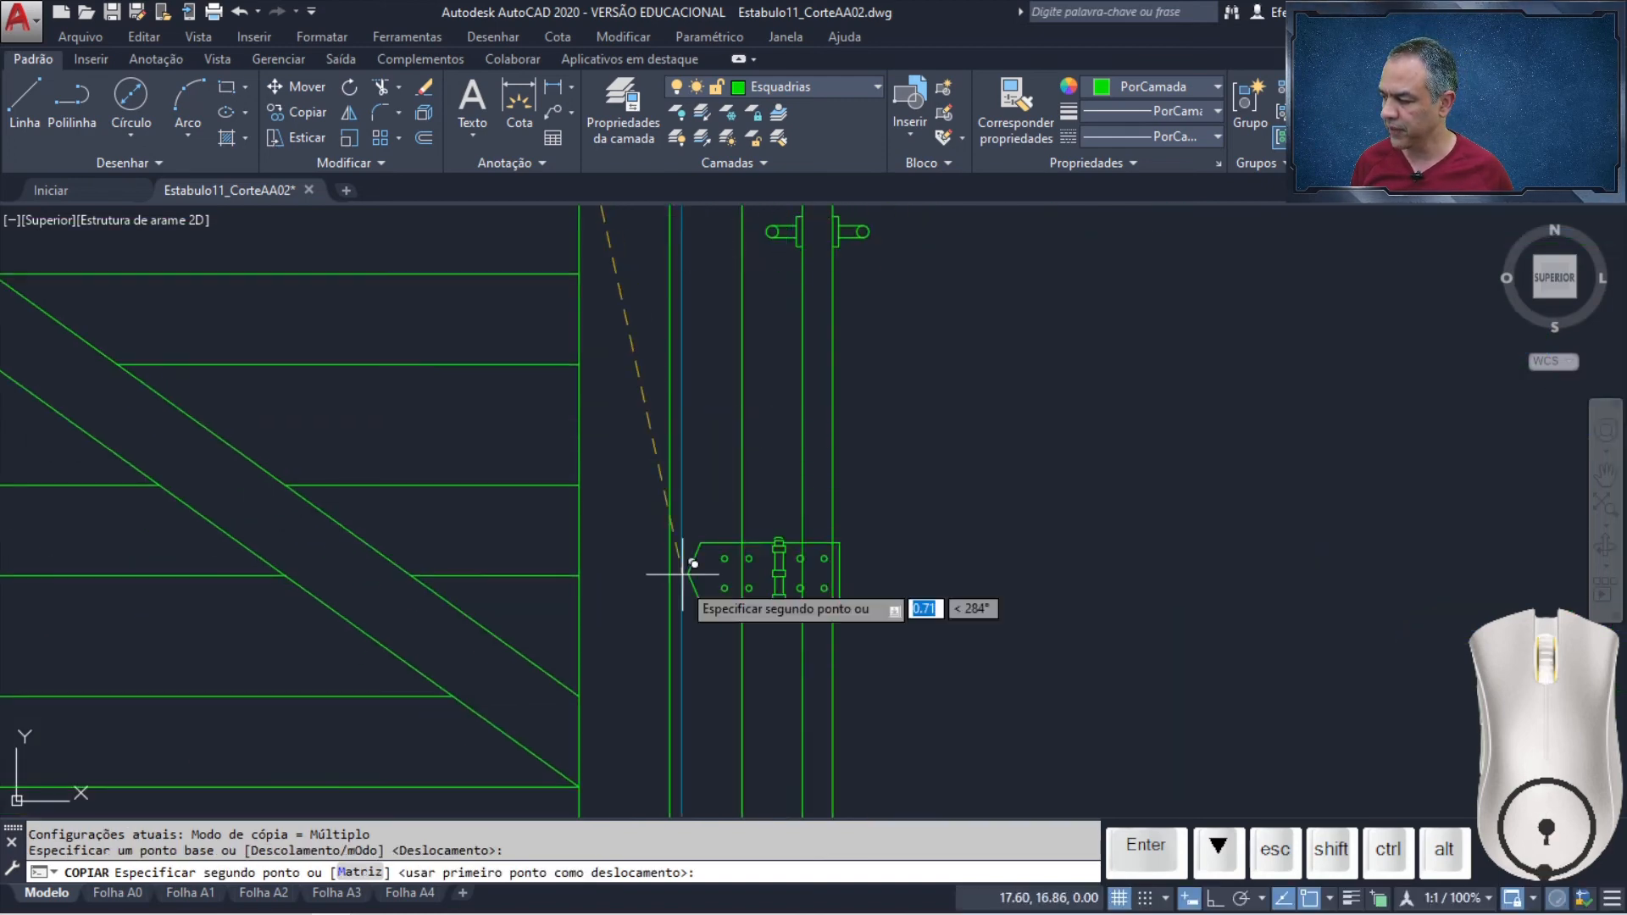
middle_click_drag(655, 634, 694, 390)
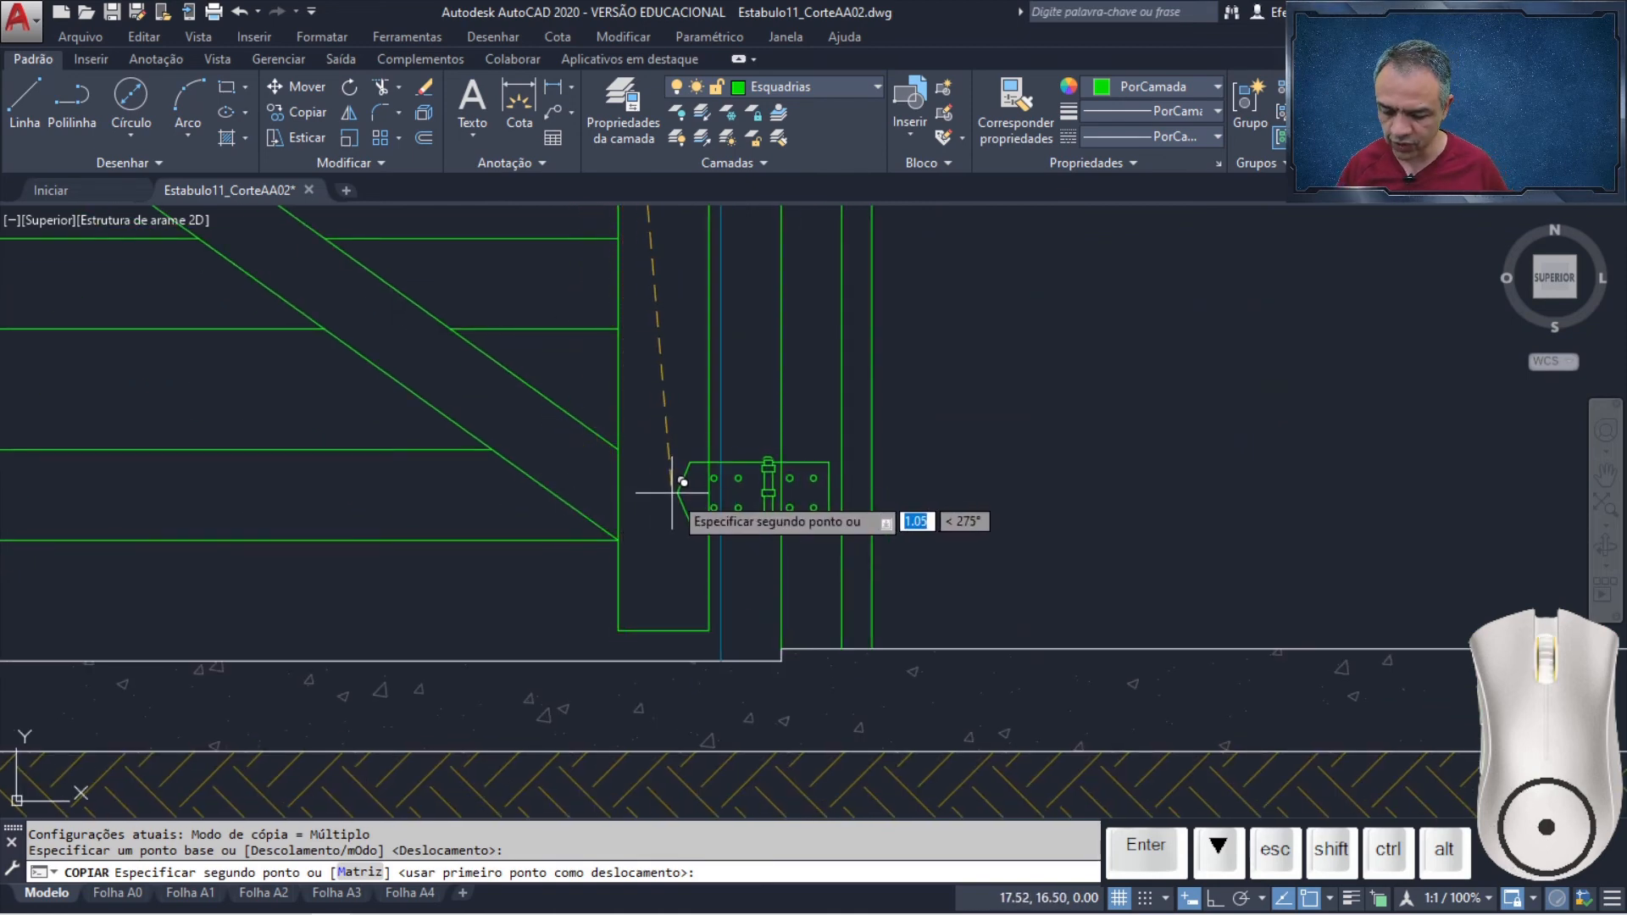
key("Return")
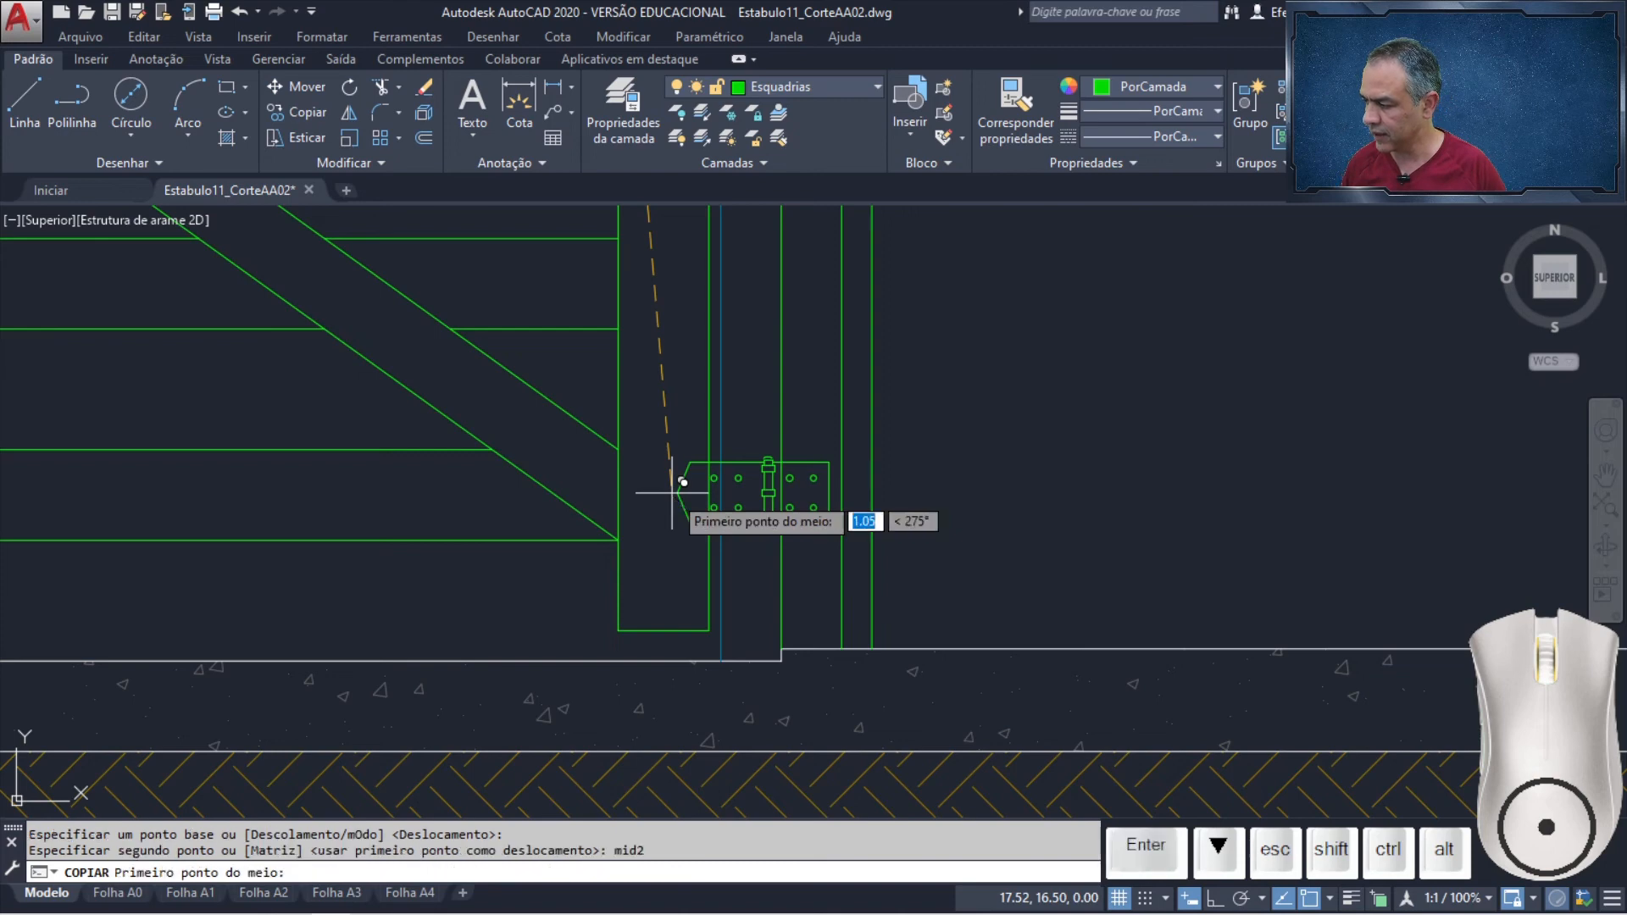
left_click(672, 492)
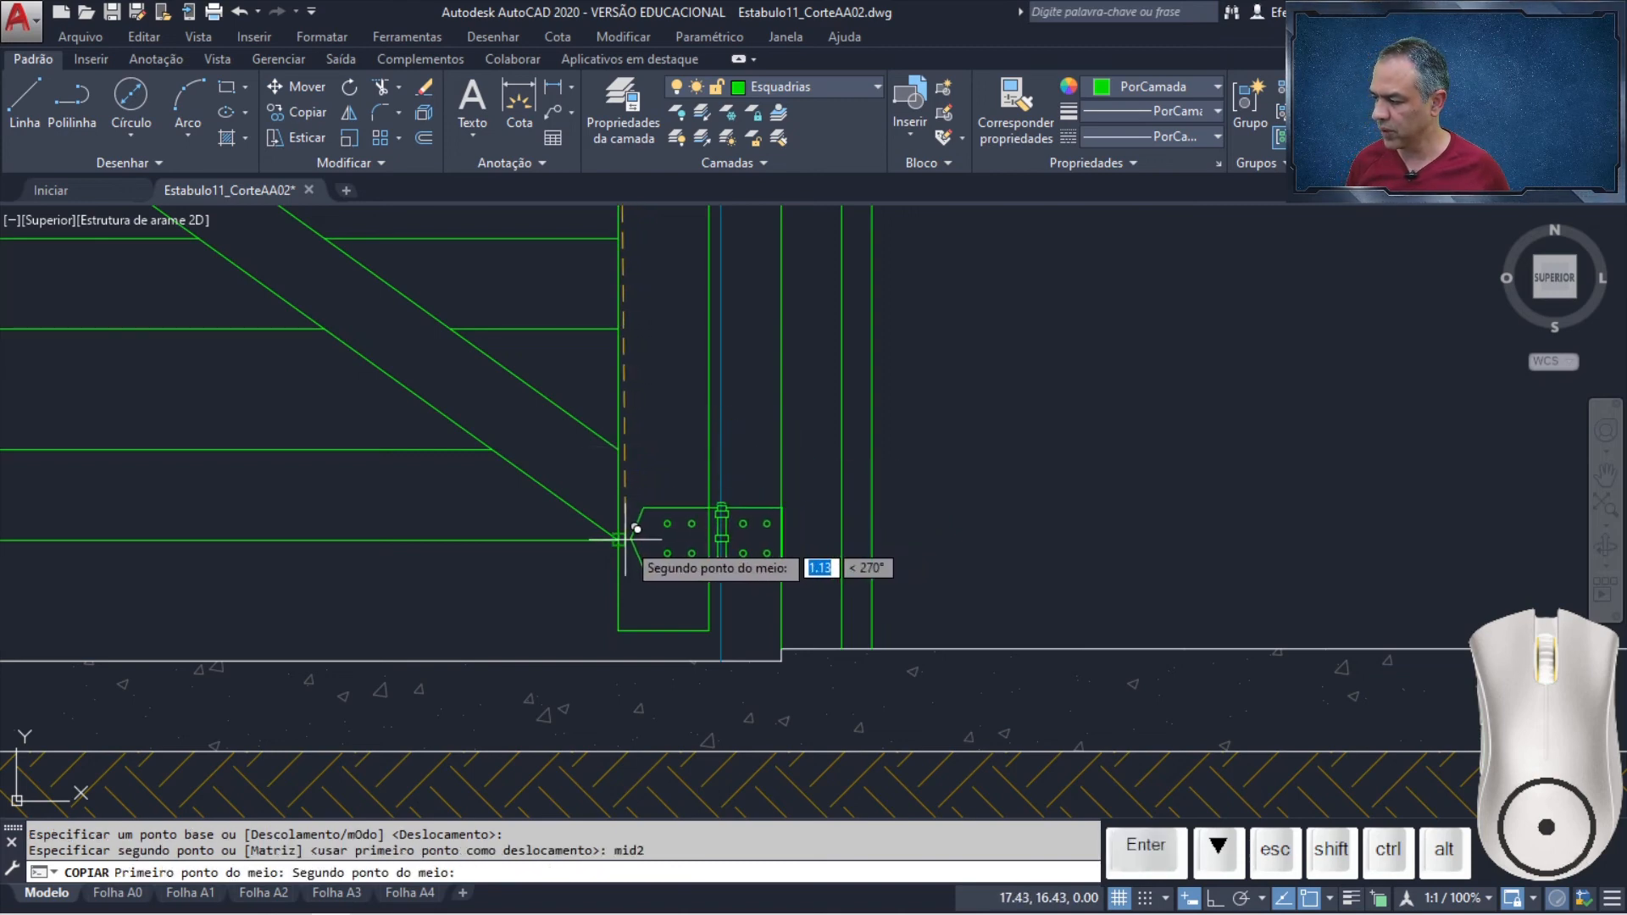
left_click(694, 505)
key("Return")
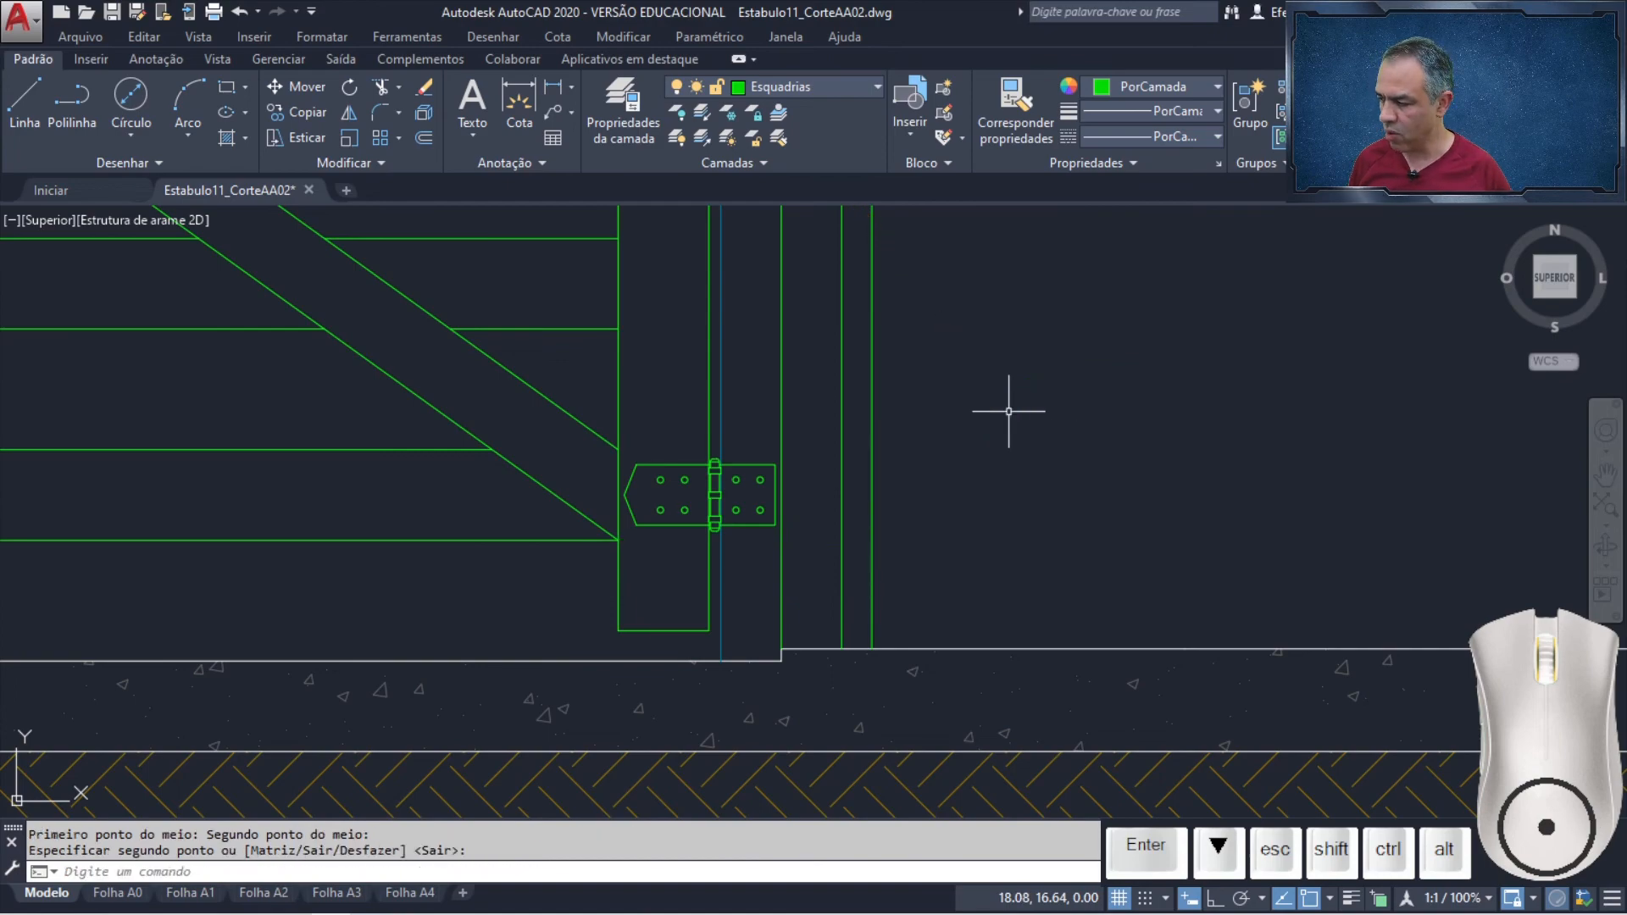
Examine the gate in section AA and compare the floor plan's gates along the cutting line with the section
scroll(1008, 411, "down", 5)
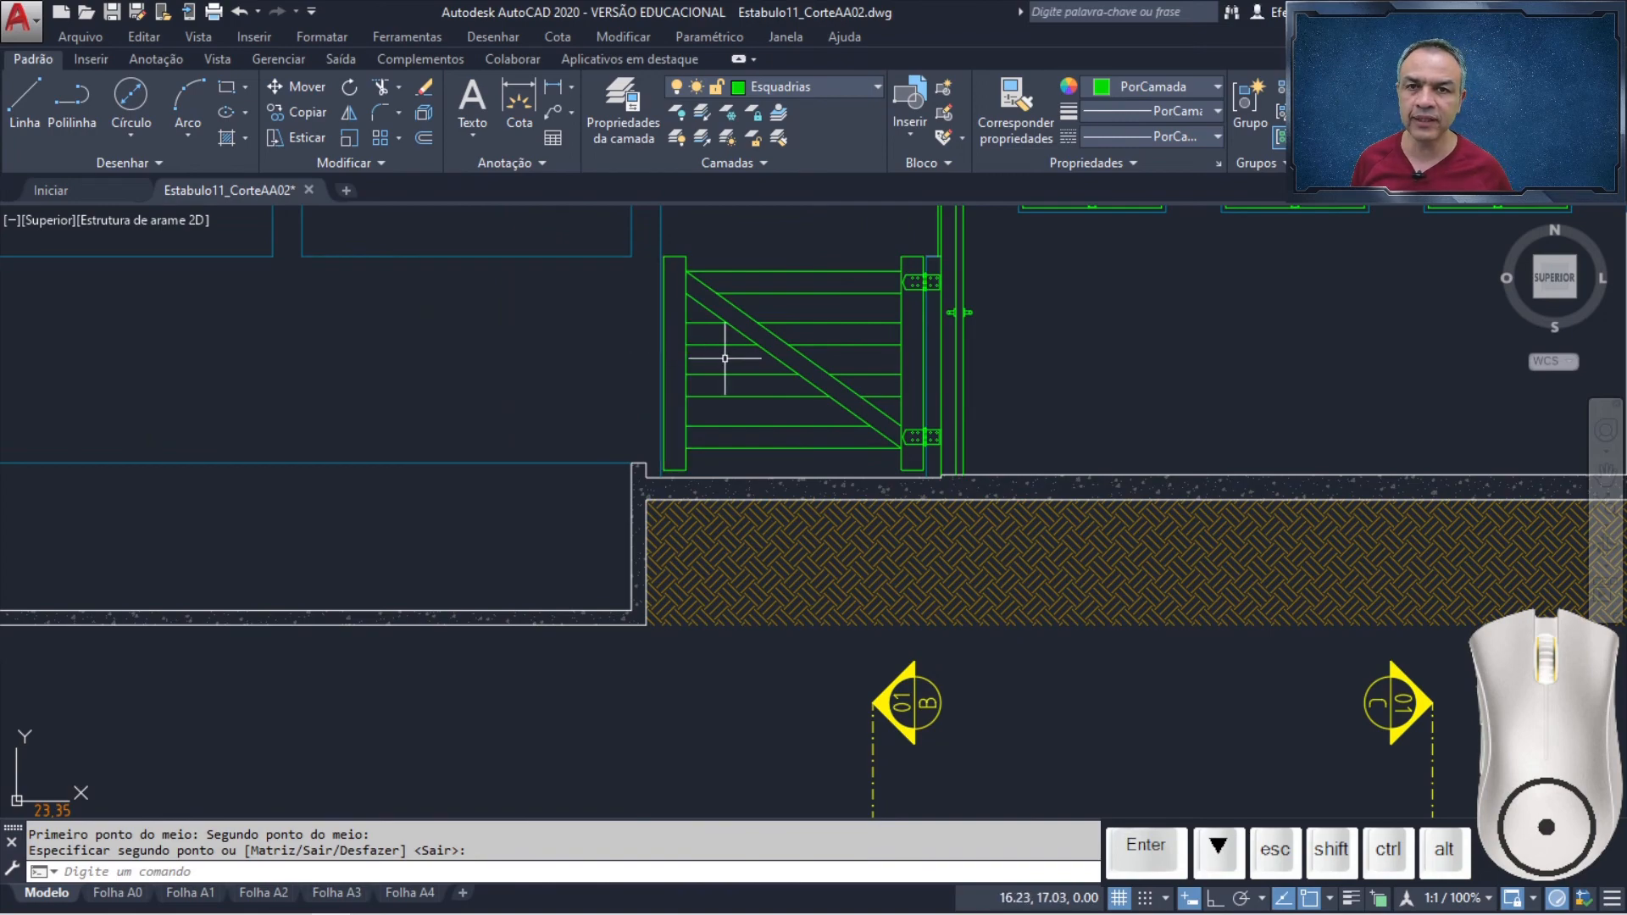
scroll(737, 329, "down", 6)
mouse_move(644, 570)
middle_mouse_down()
mouse_move(642, 585)
mouse_move(890, 246)
middle_mouse_up()
scroll(752, 555, "up", 2)
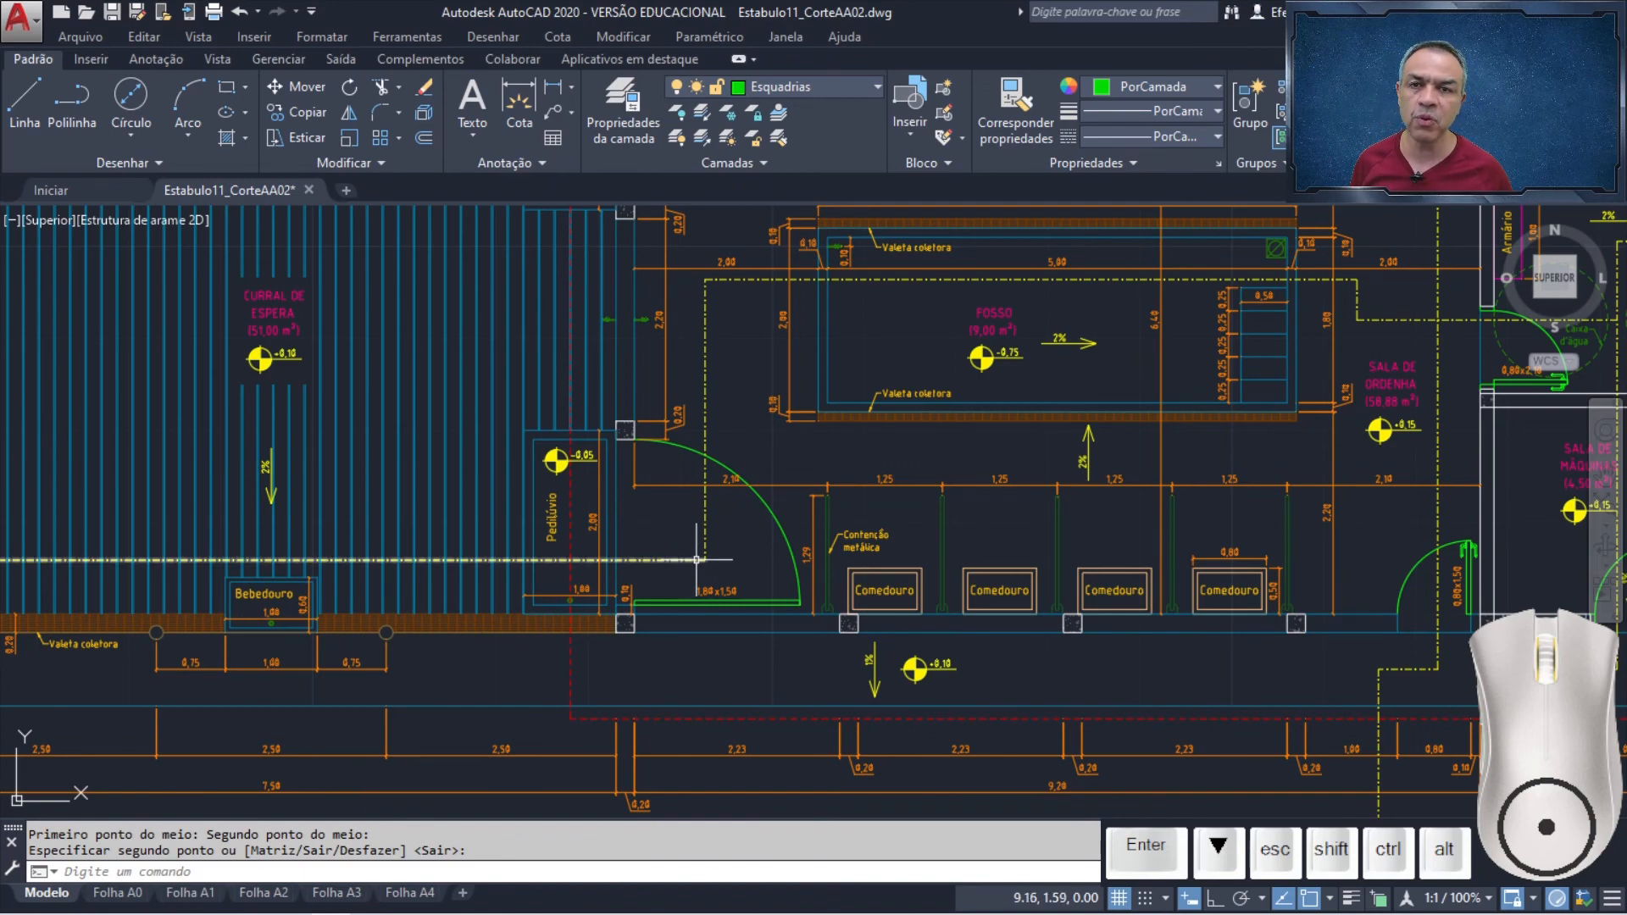
scroll(716, 513, "down", 4)
scroll(716, 512, "down", 3)
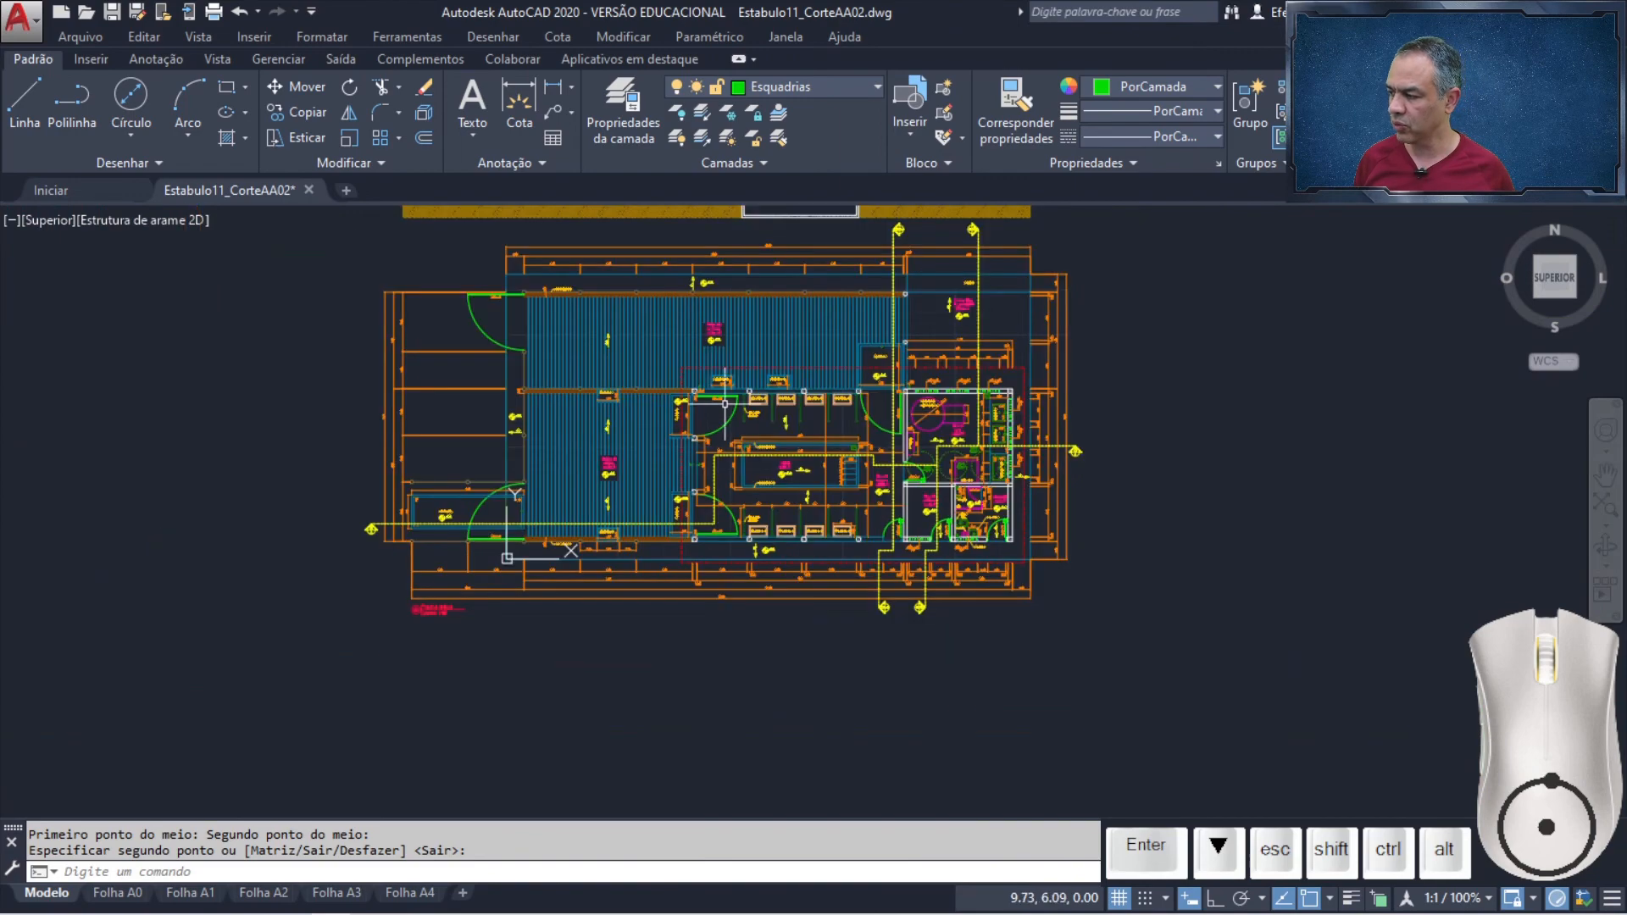
scroll(729, 292, "up", 3)
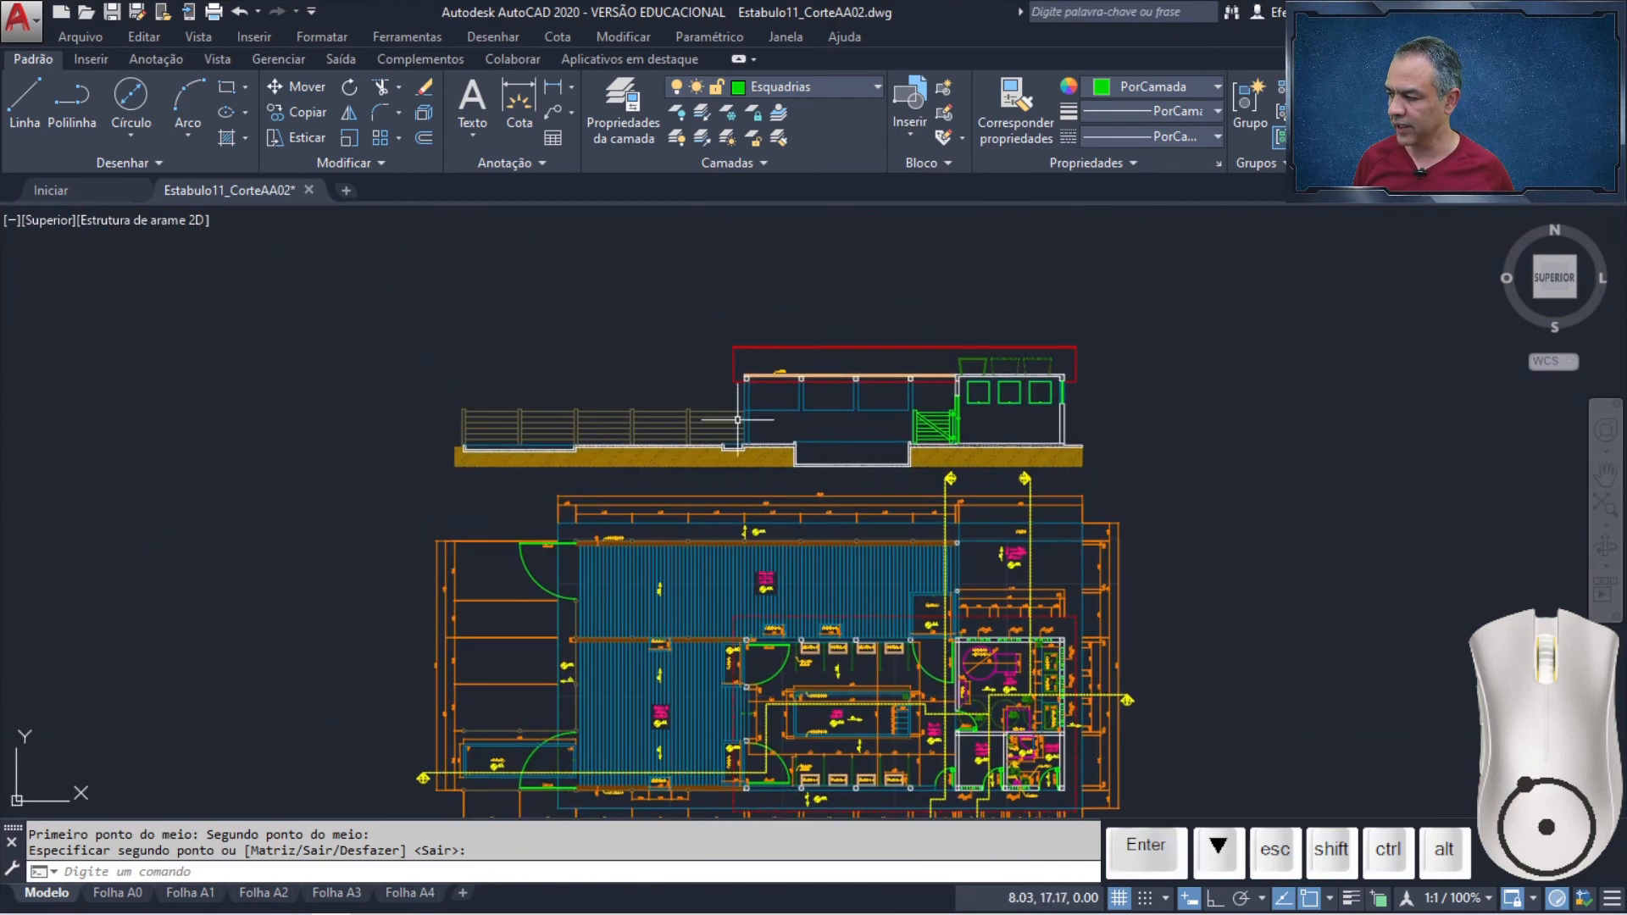
scroll(748, 421, "up", 5)
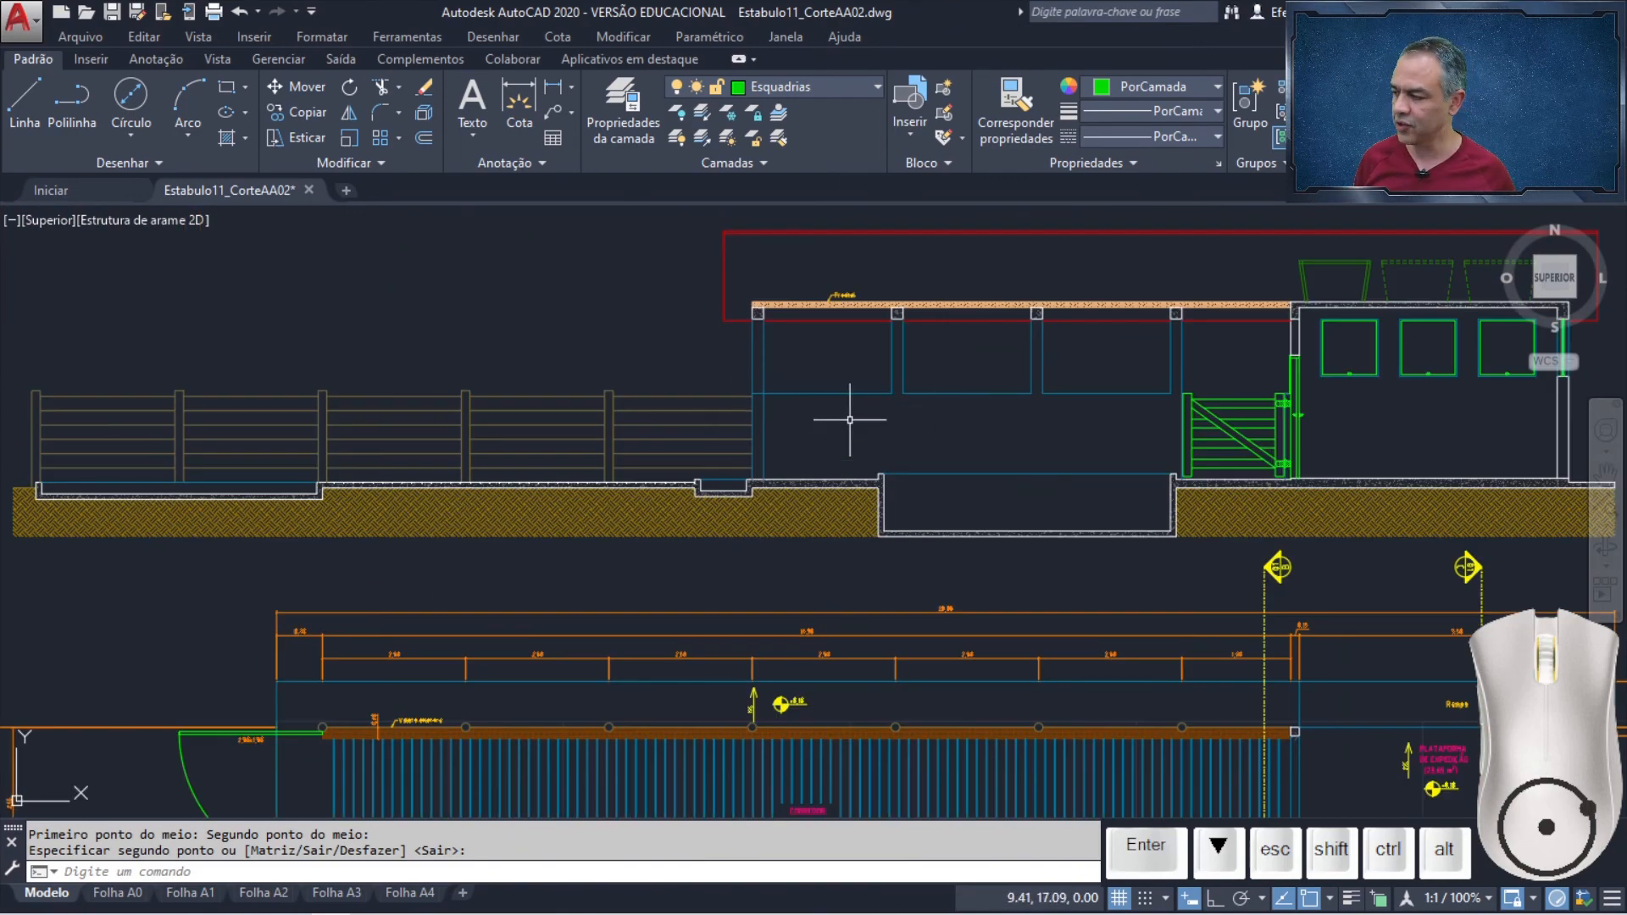
Draw horizontal construction lines through the lower and upper edges of the detailed gate's post in section AA
scroll(785, 424, "up", 6)
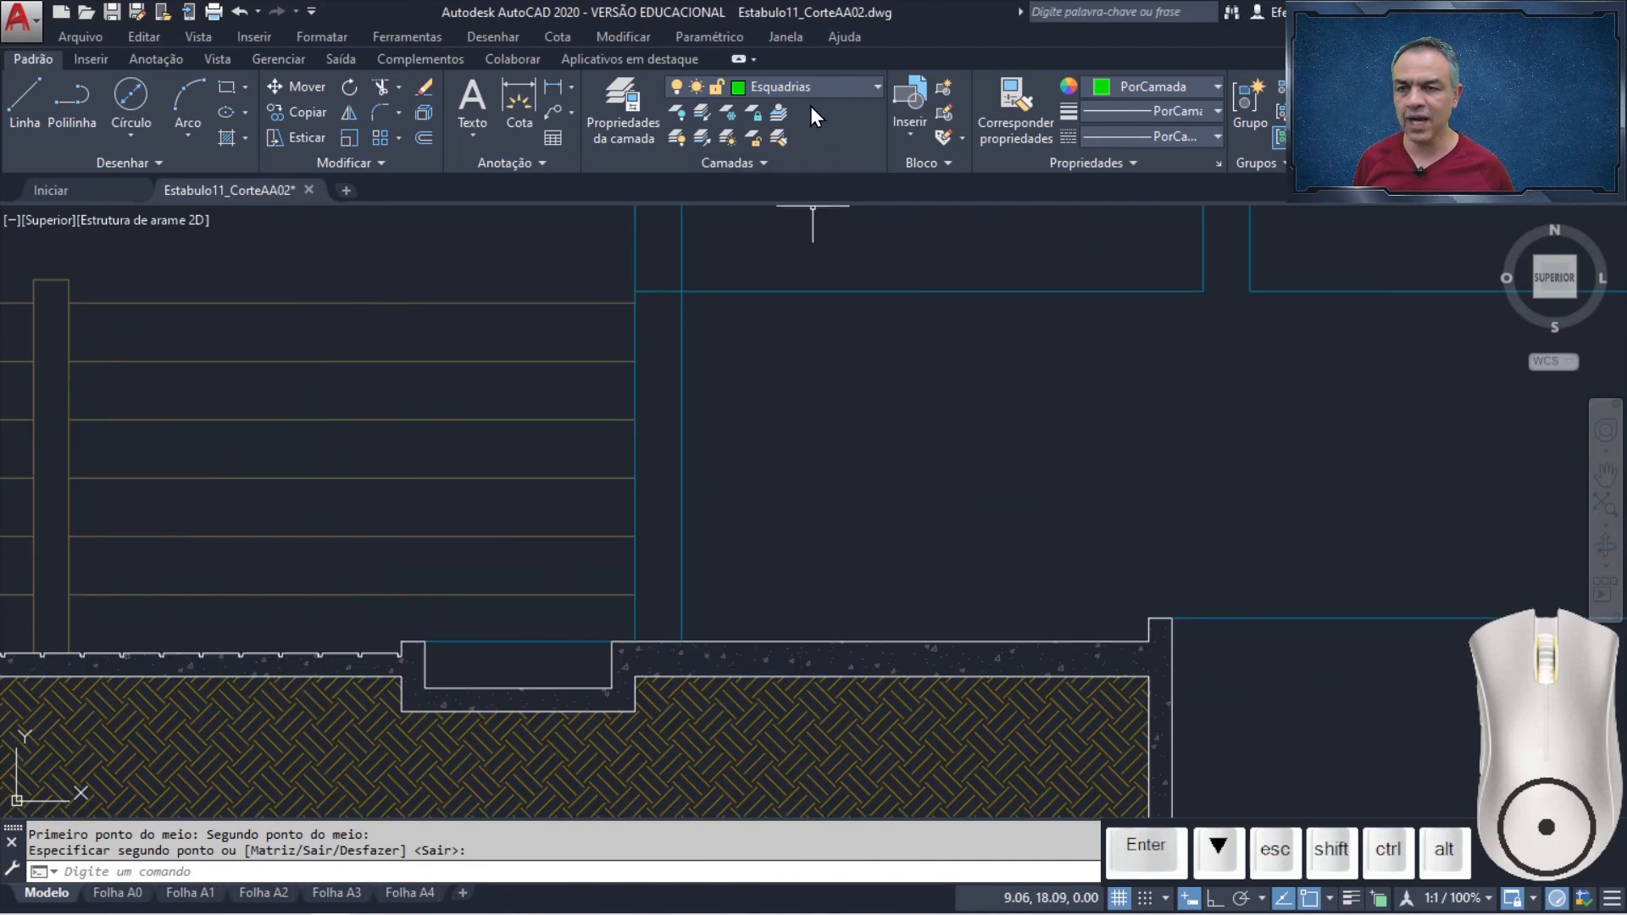
left_click(160, 163)
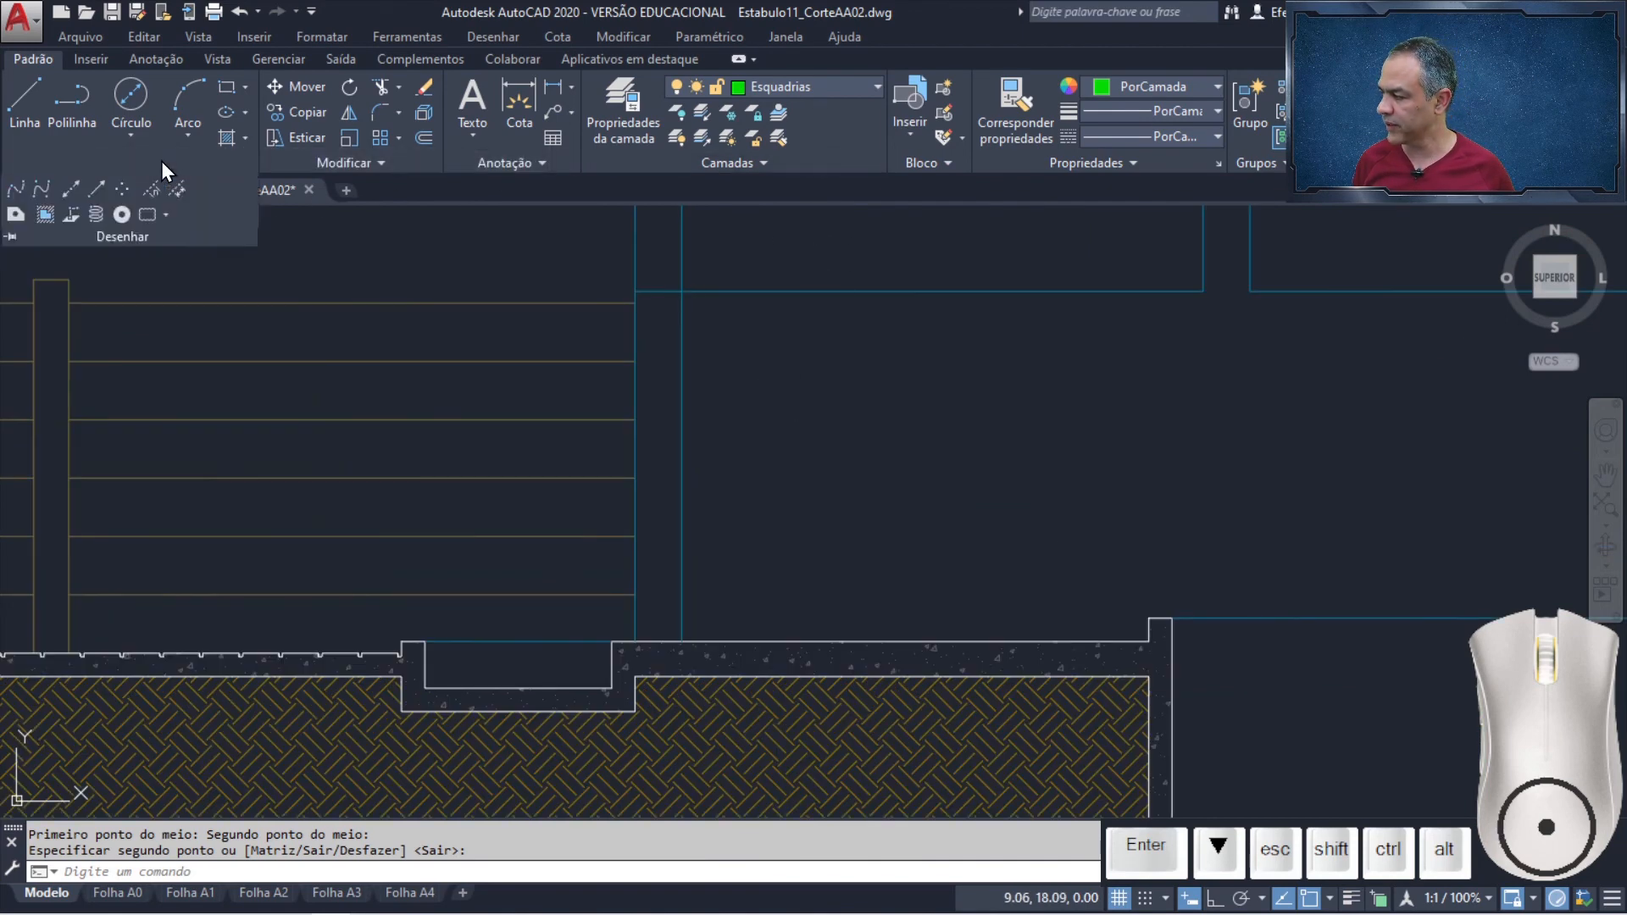
left_click(75, 188)
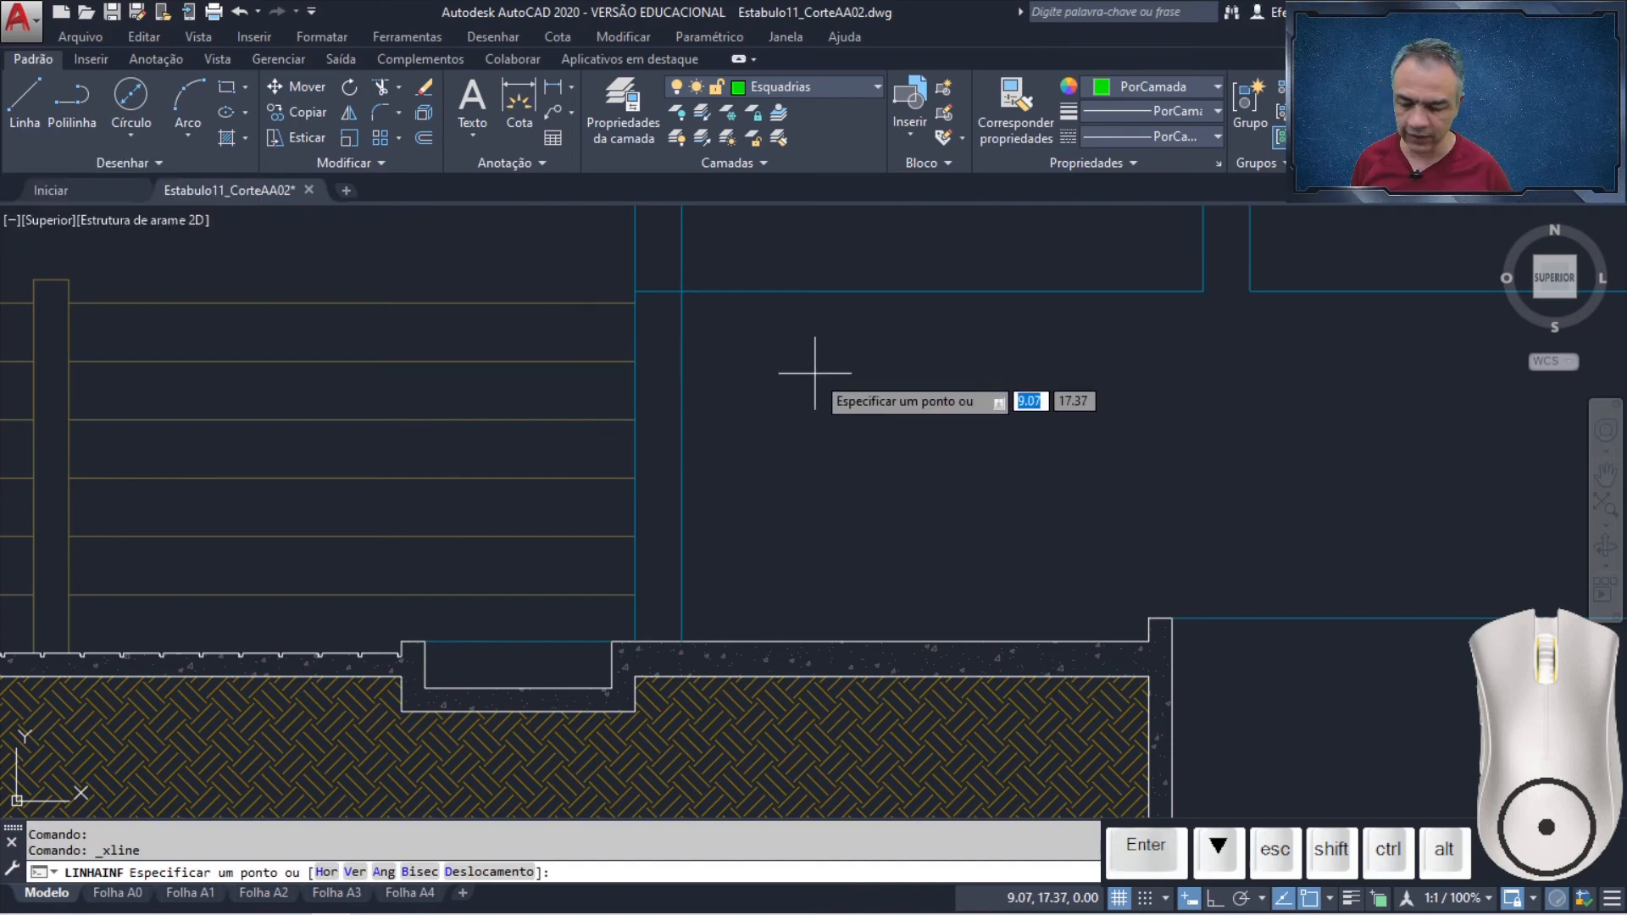
key("Down")
key("Return")
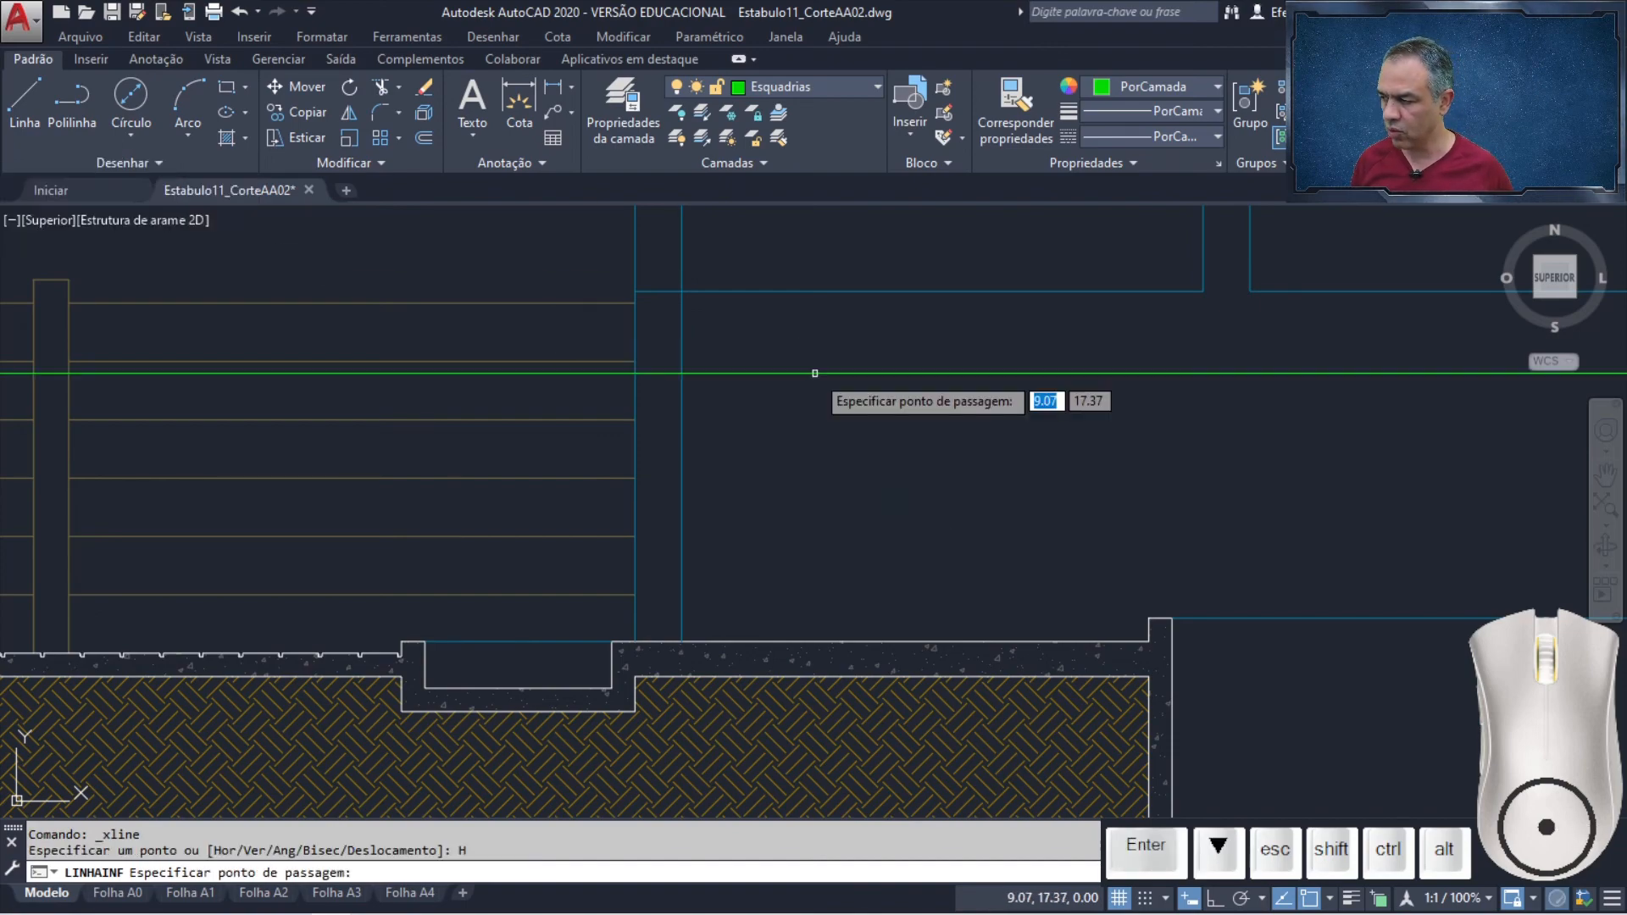
scroll(813, 374, "down", 4)
middle_click_drag(1093, 375, 642, 414)
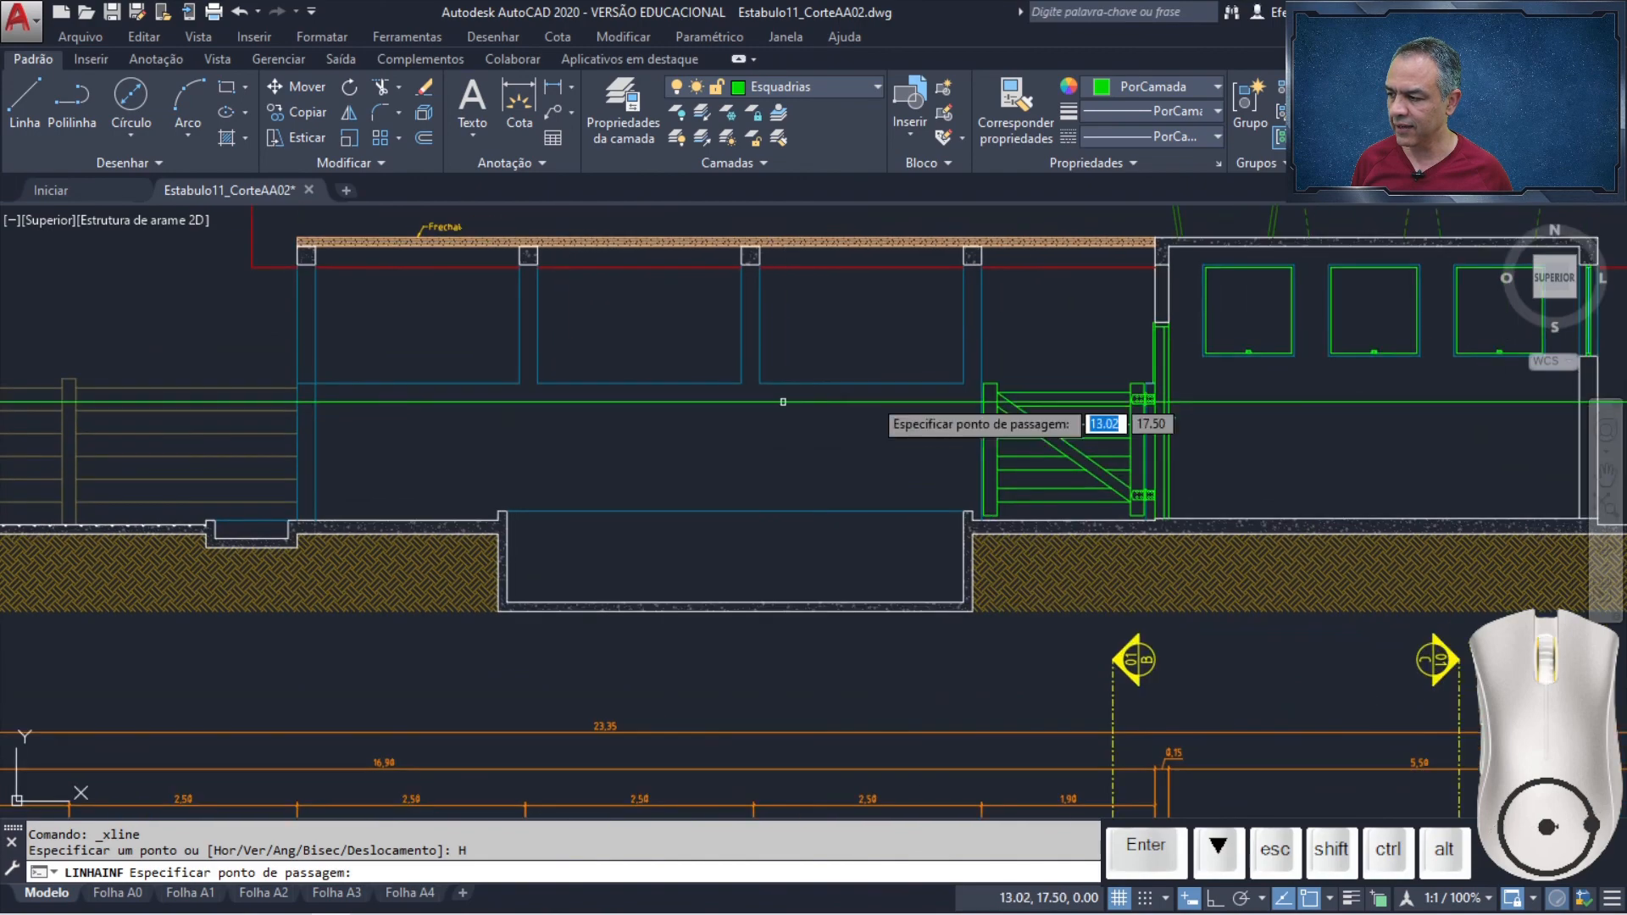
scroll(992, 367, "up", 2)
middle_click_drag(1039, 376, 1139, 263)
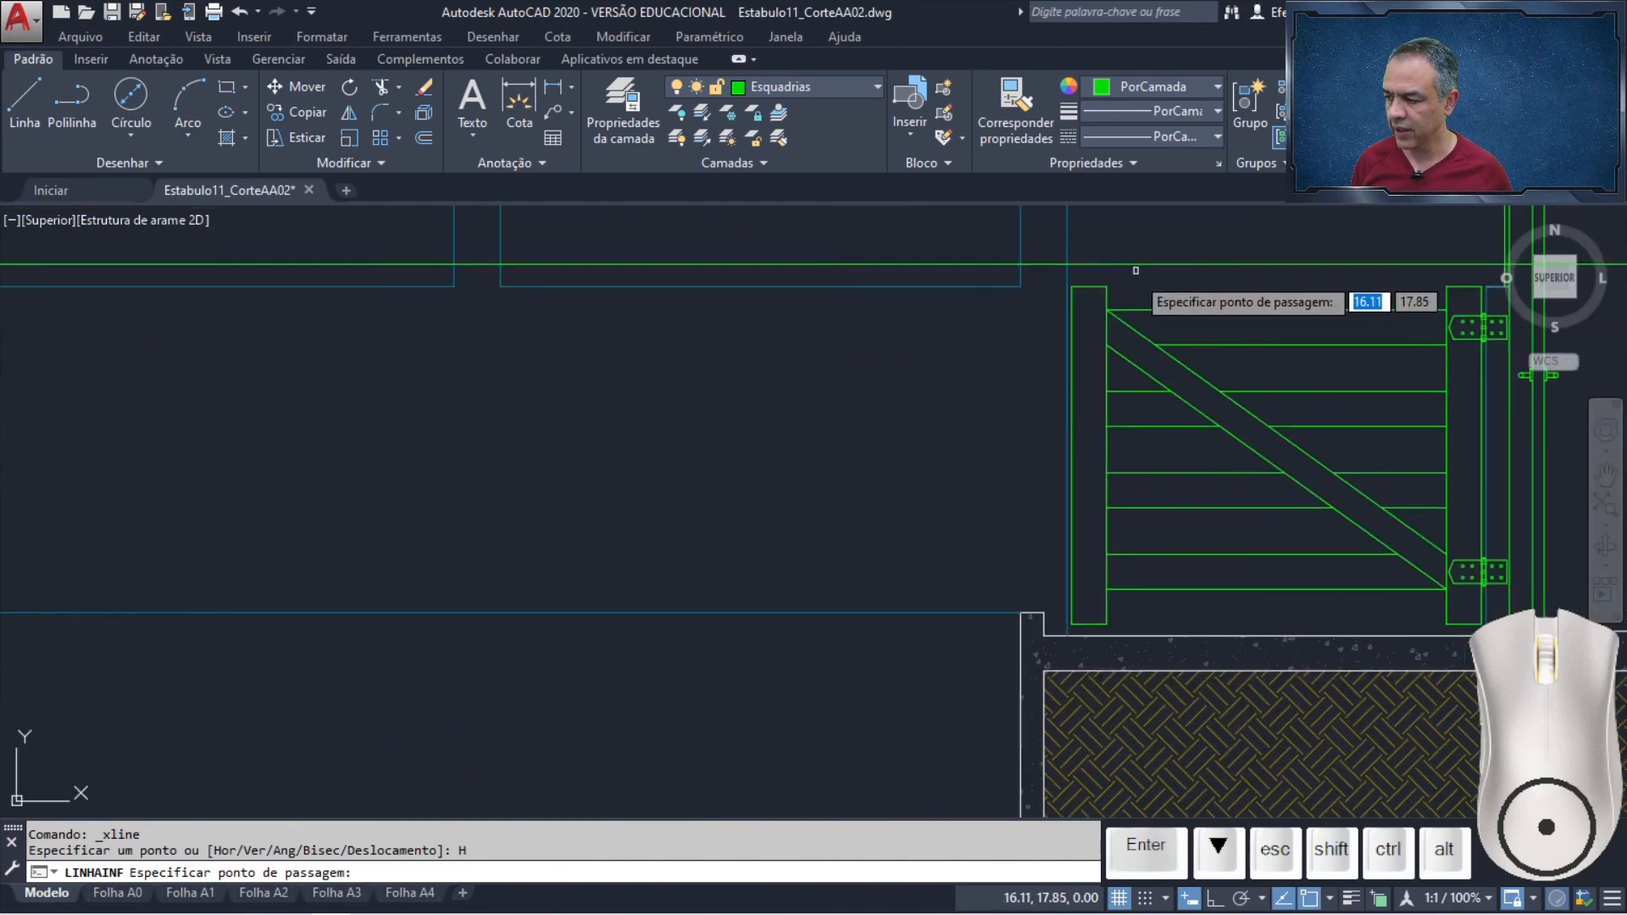
left_click(1107, 623)
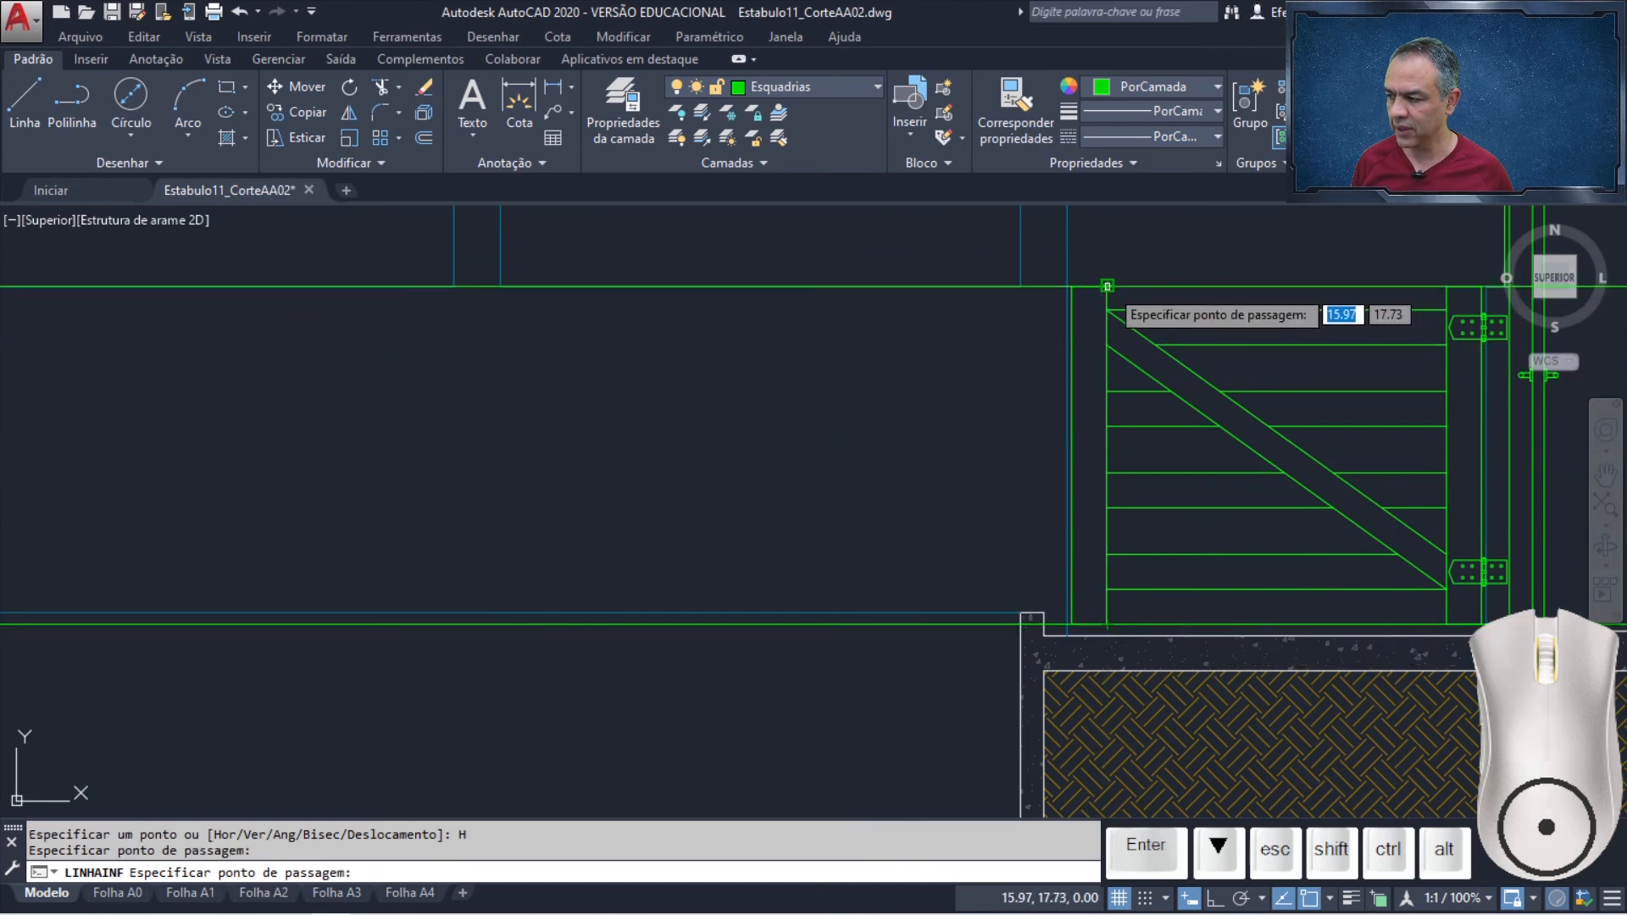
left_click(1107, 286)
key("space")
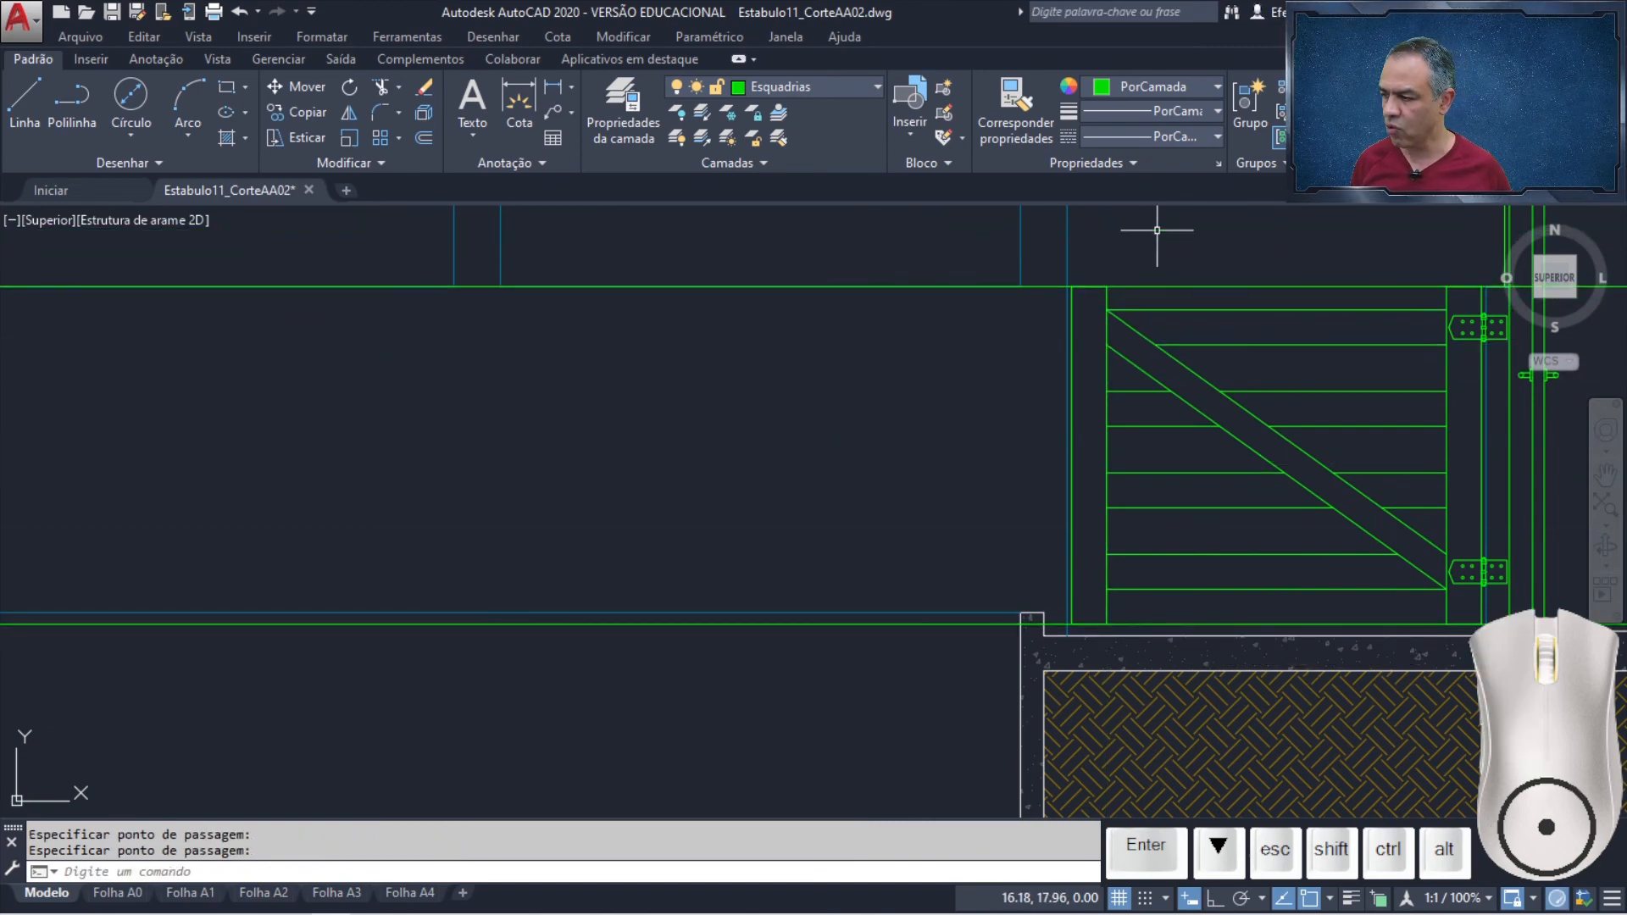
Trim the right vertical line of the pillar beside the slatted fence between the two horizontal construction lines
scroll(813, 399, "down", 2)
middle_click_drag(397, 435, 901, 342)
scroll(709, 366, "up", 4)
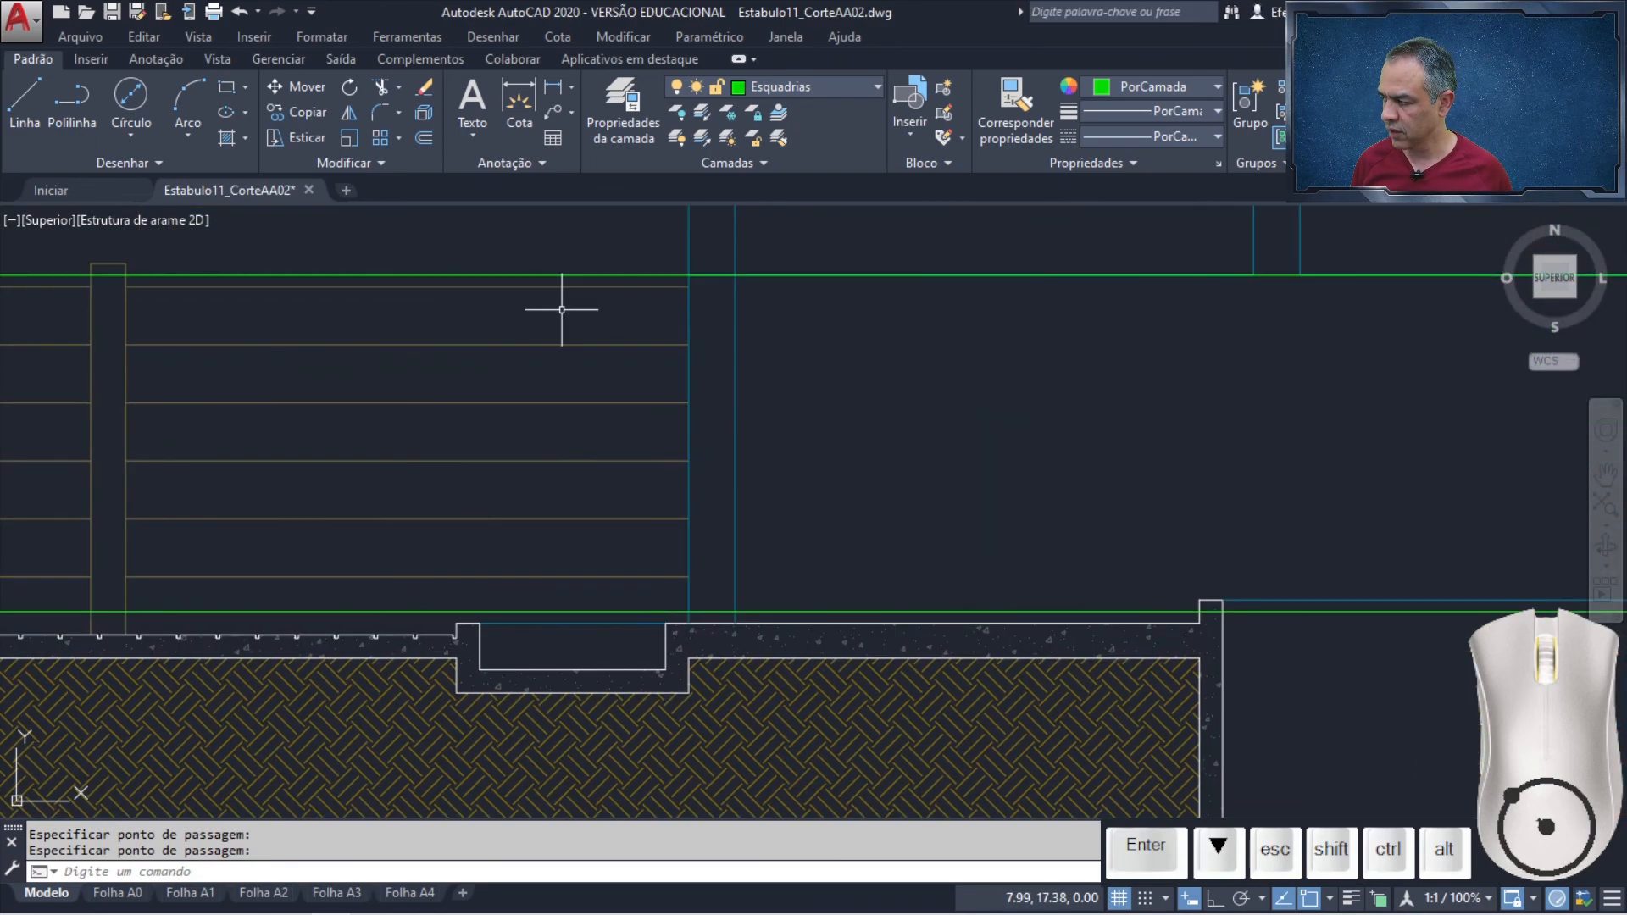
left_click(383, 85)
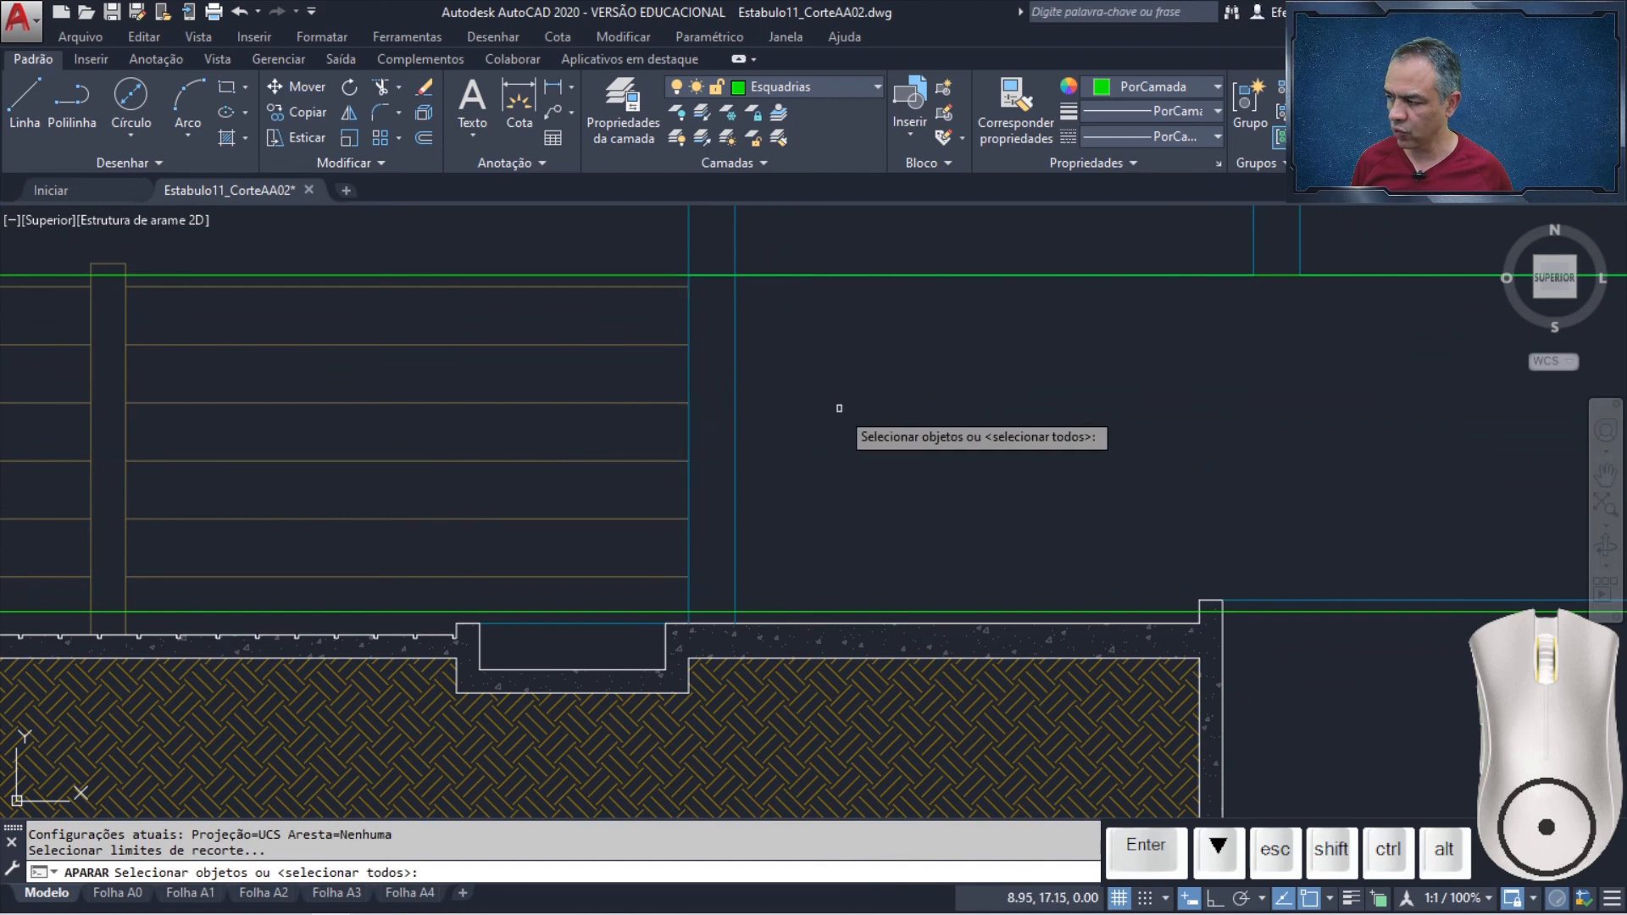
key("Return")
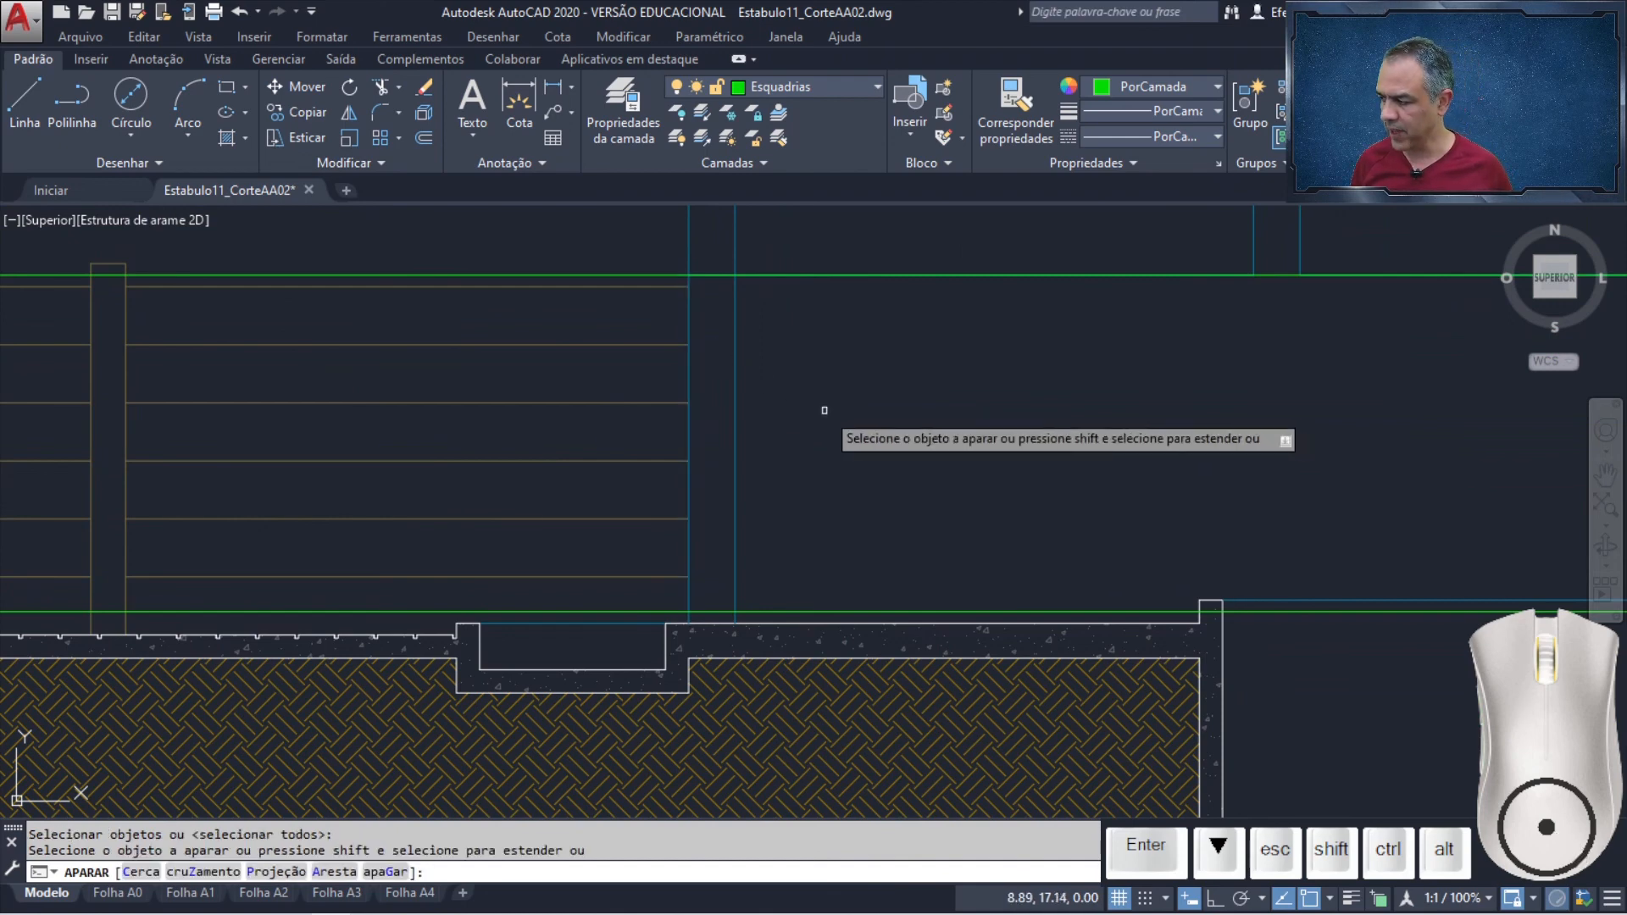
left_click(735, 409)
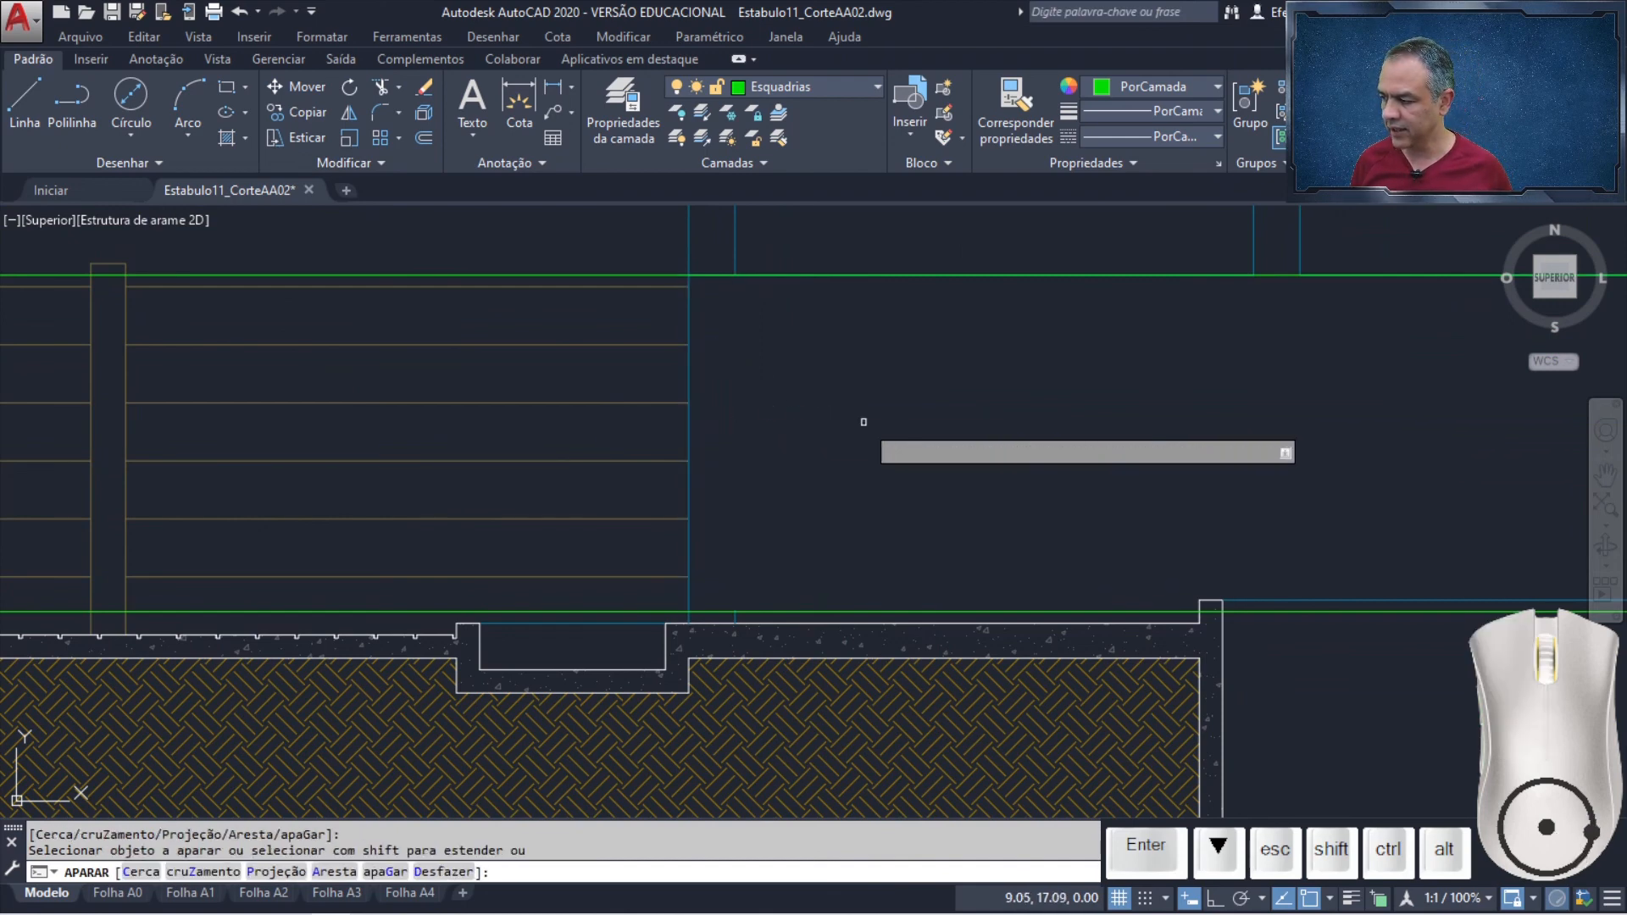
key("Escape")
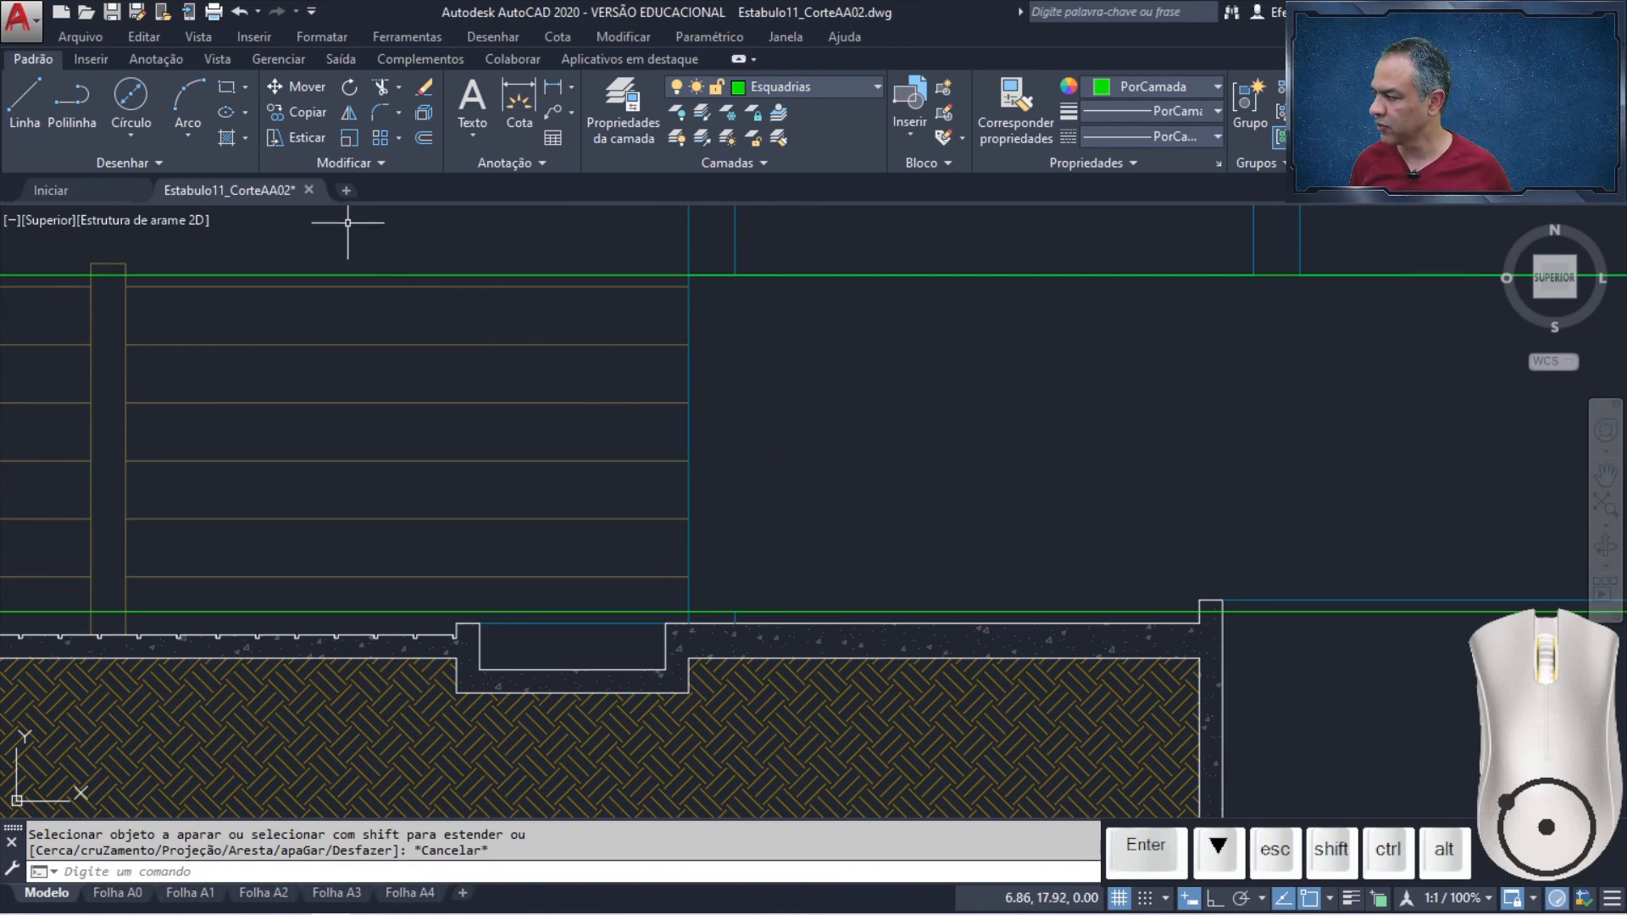
Draw a 0.05-wide rectangle for the edge-on gate between the construction lines, extending left from the pillar's right edge with offset @0.05<180
left_click(225, 88)
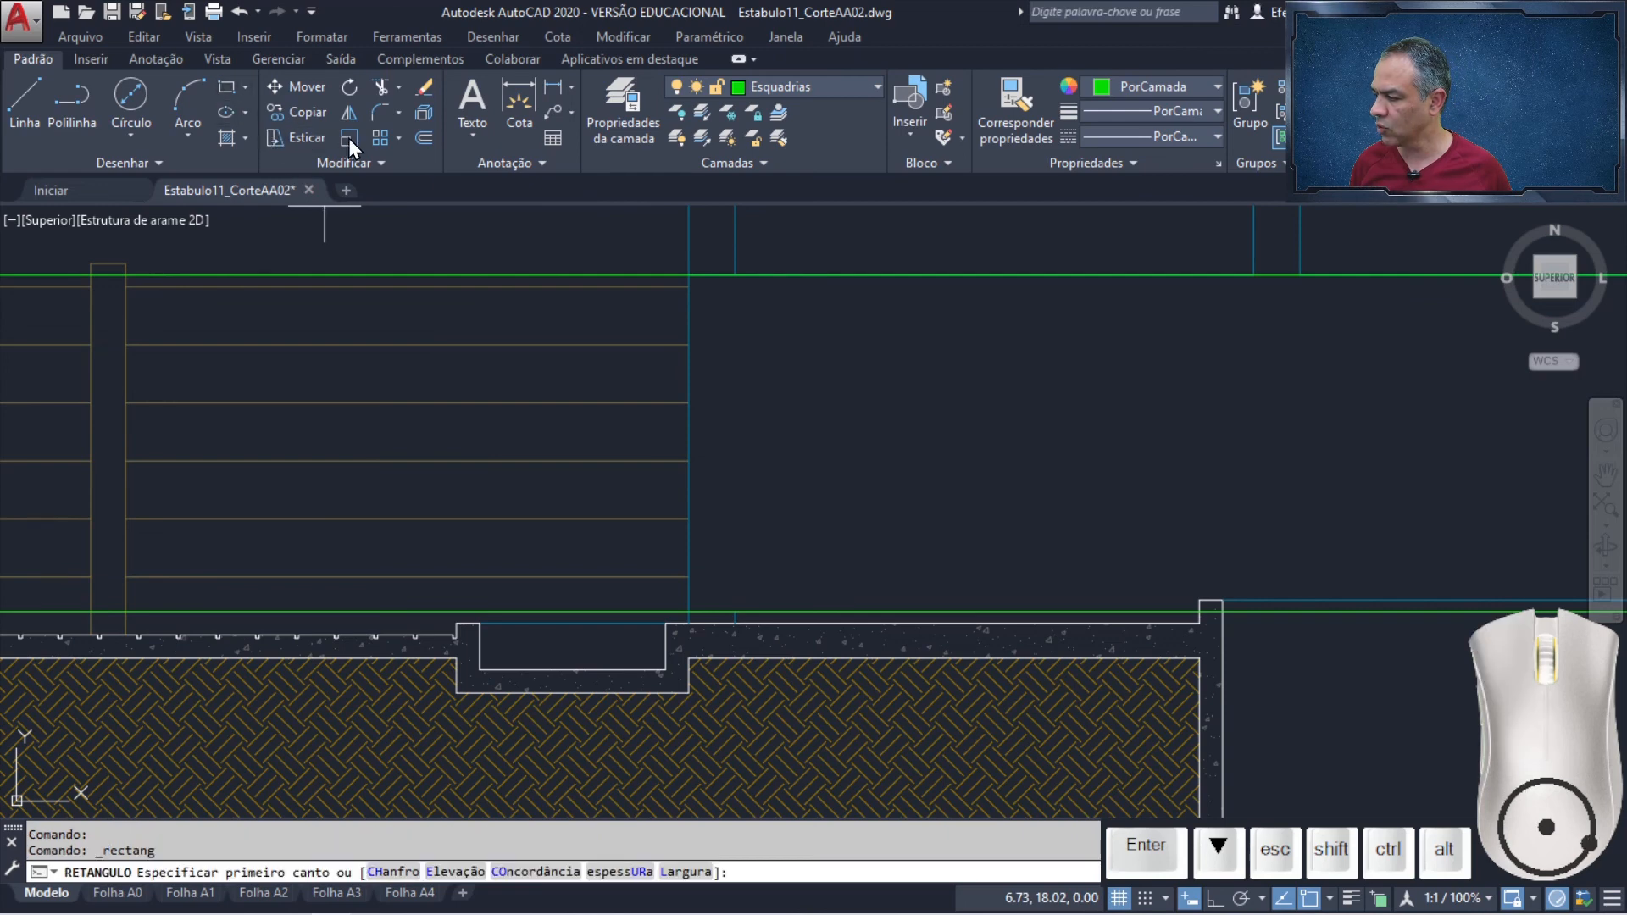
left_click(736, 611)
scroll(787, 361, "up", 5)
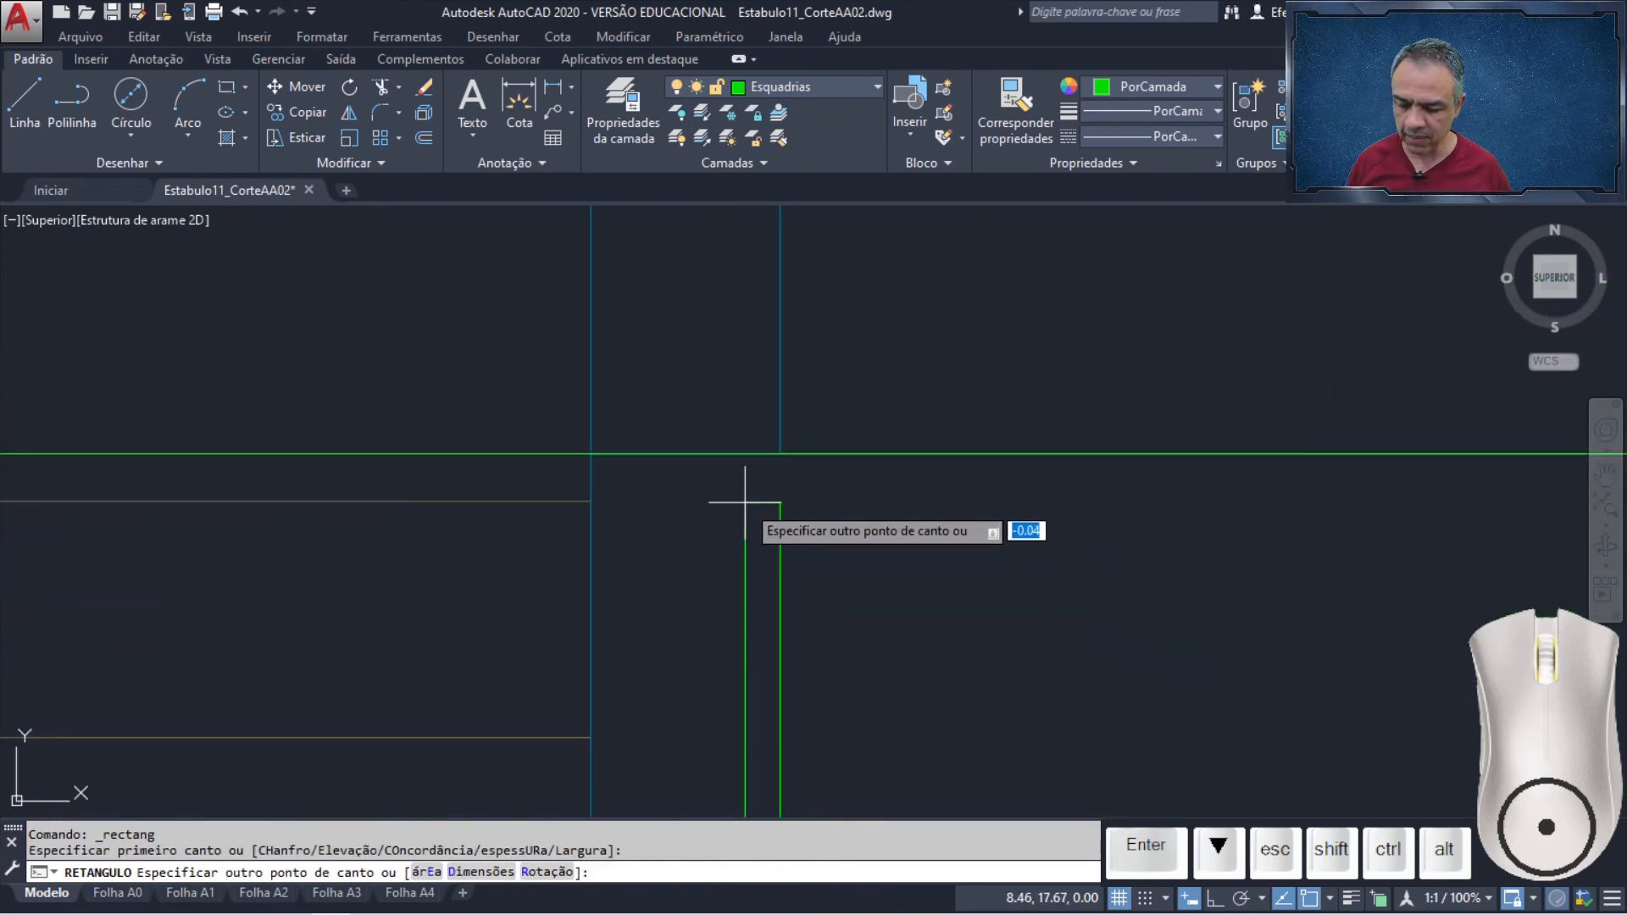
key("Return")
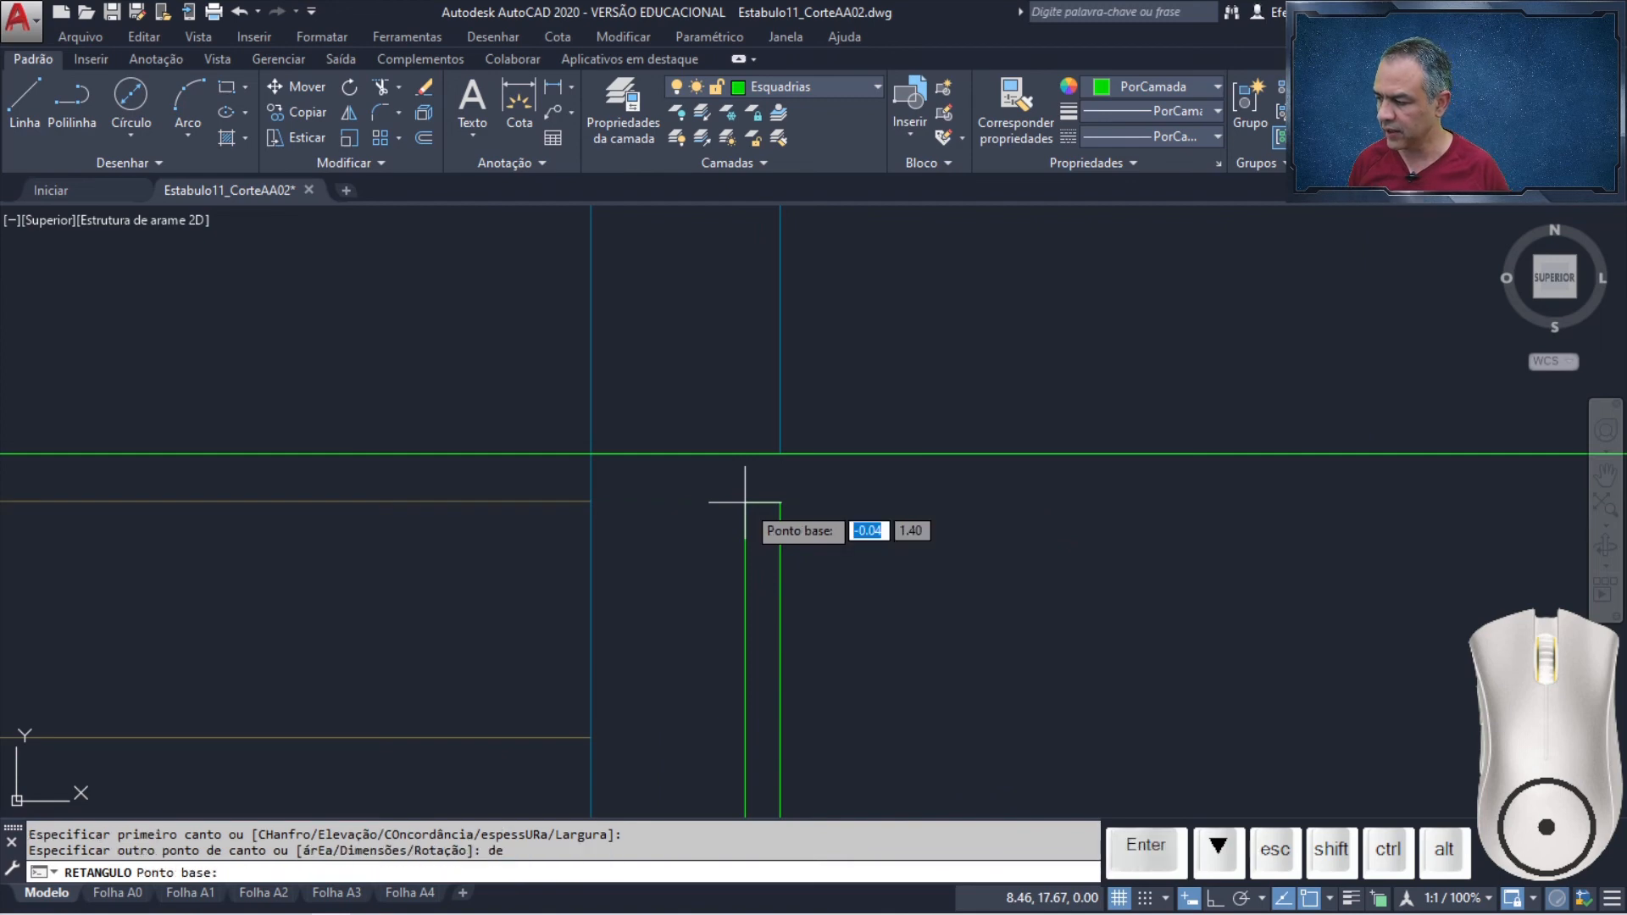
left_click(779, 454)
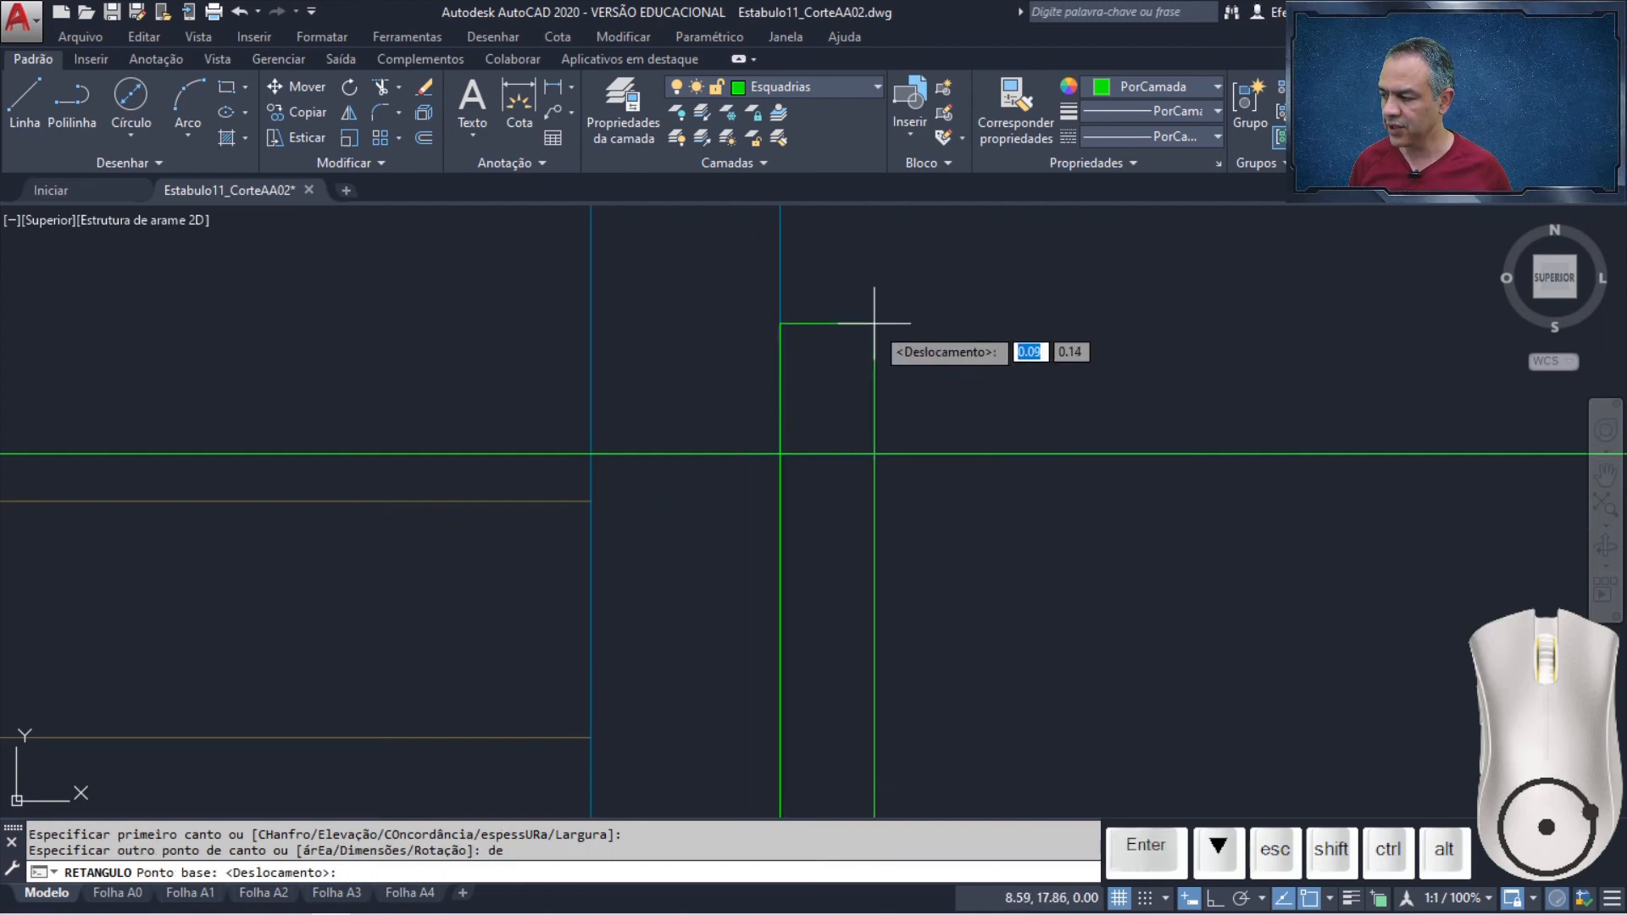
type("@")
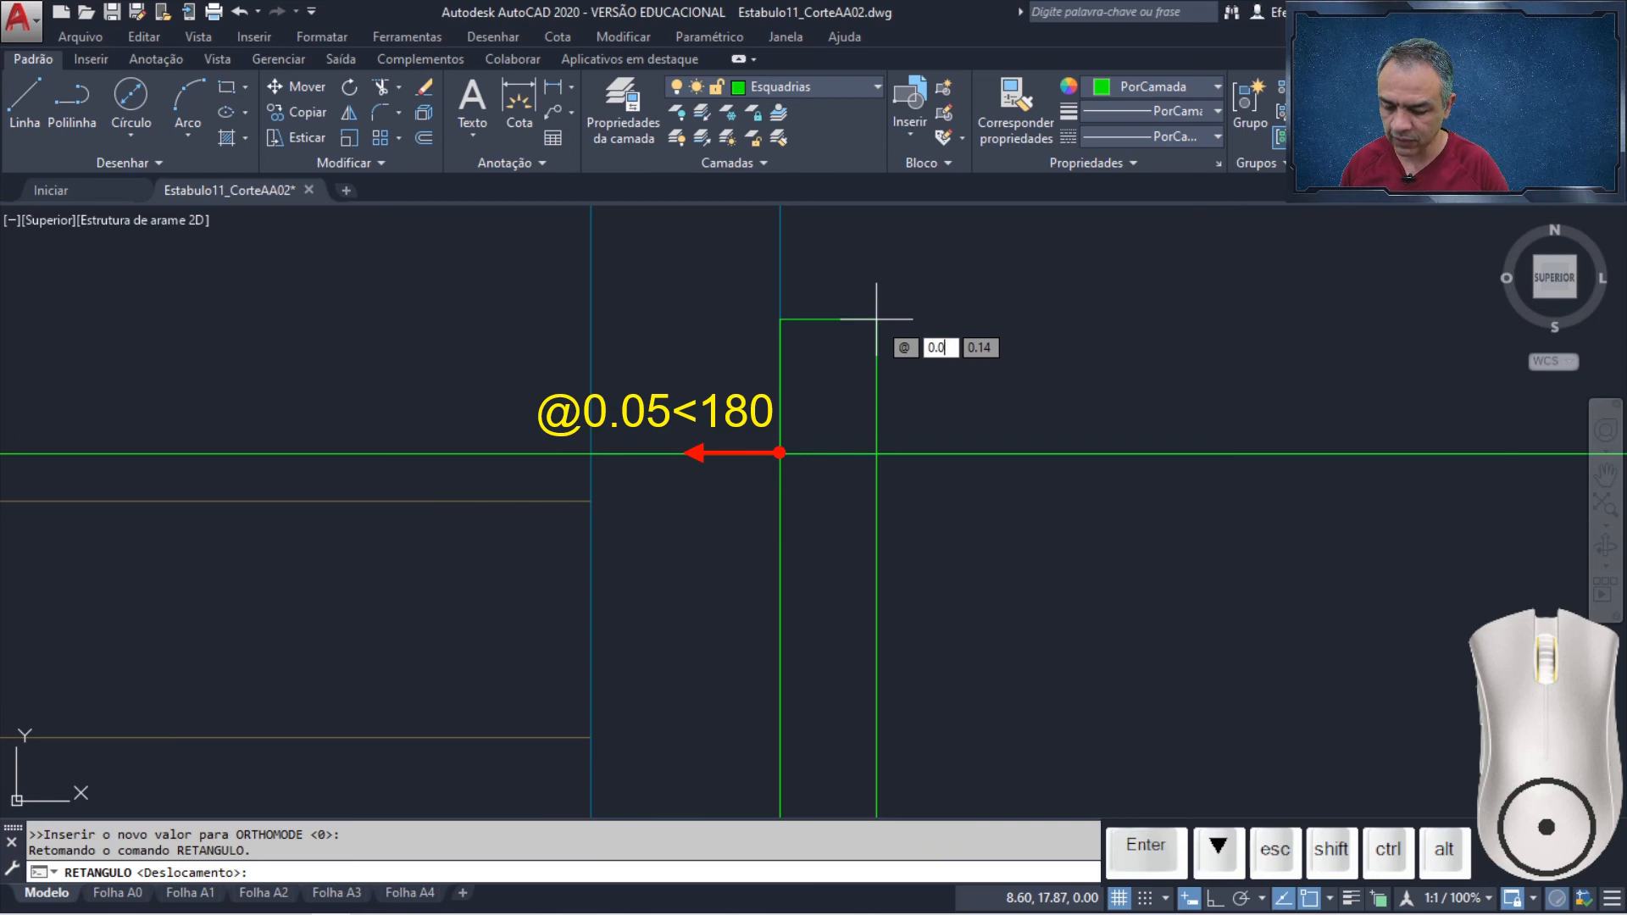
type("0.05<")
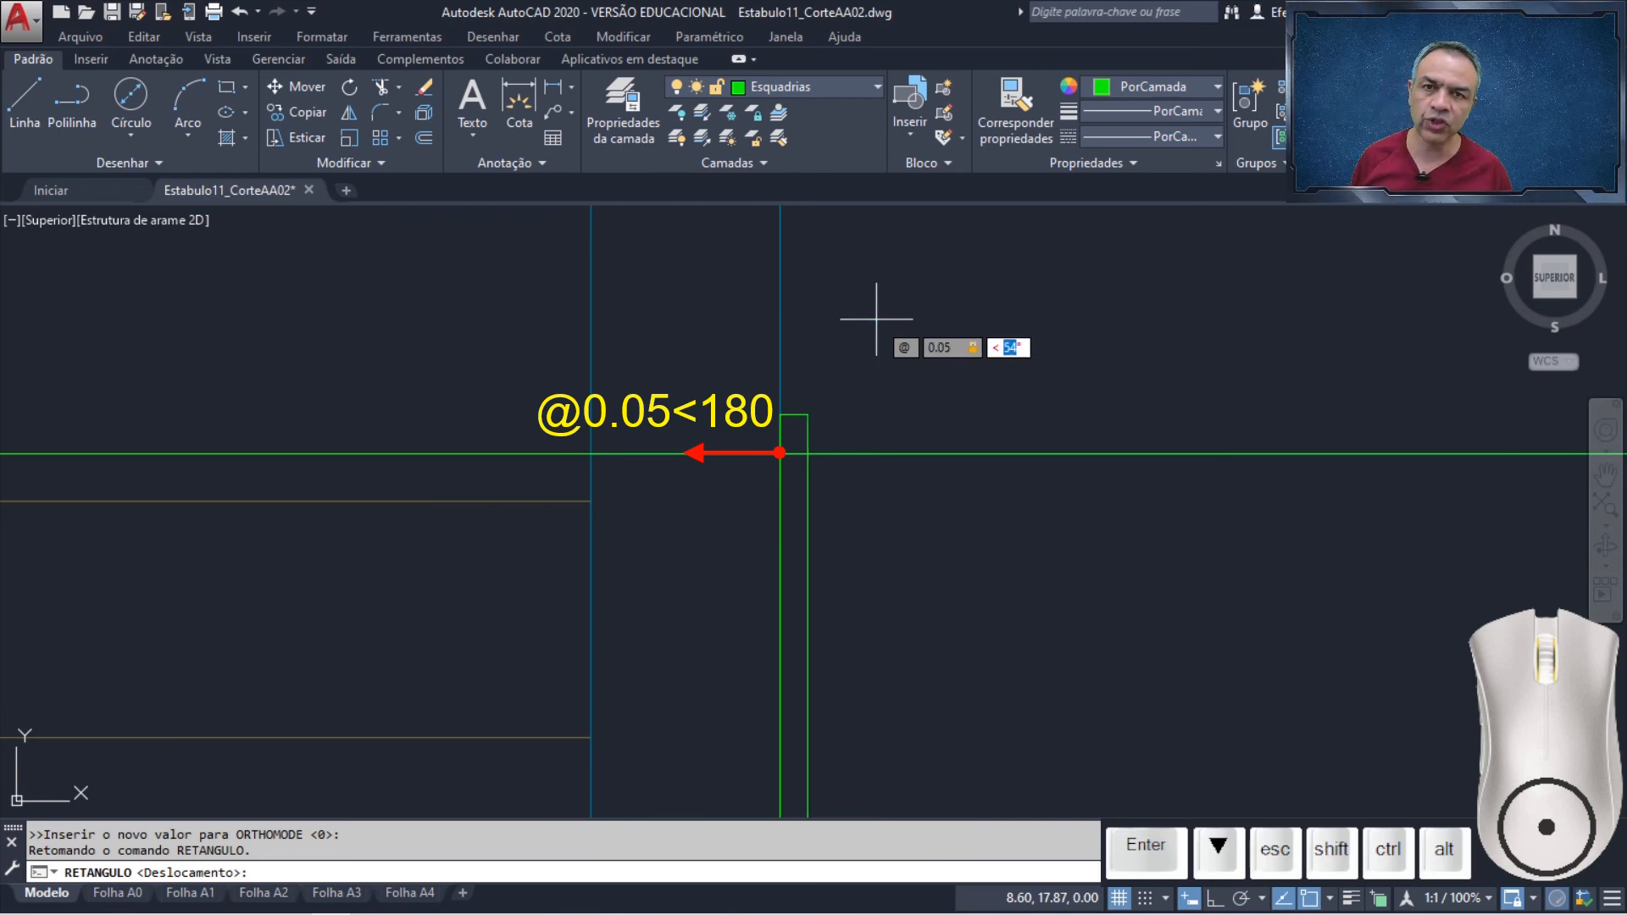
type("18")
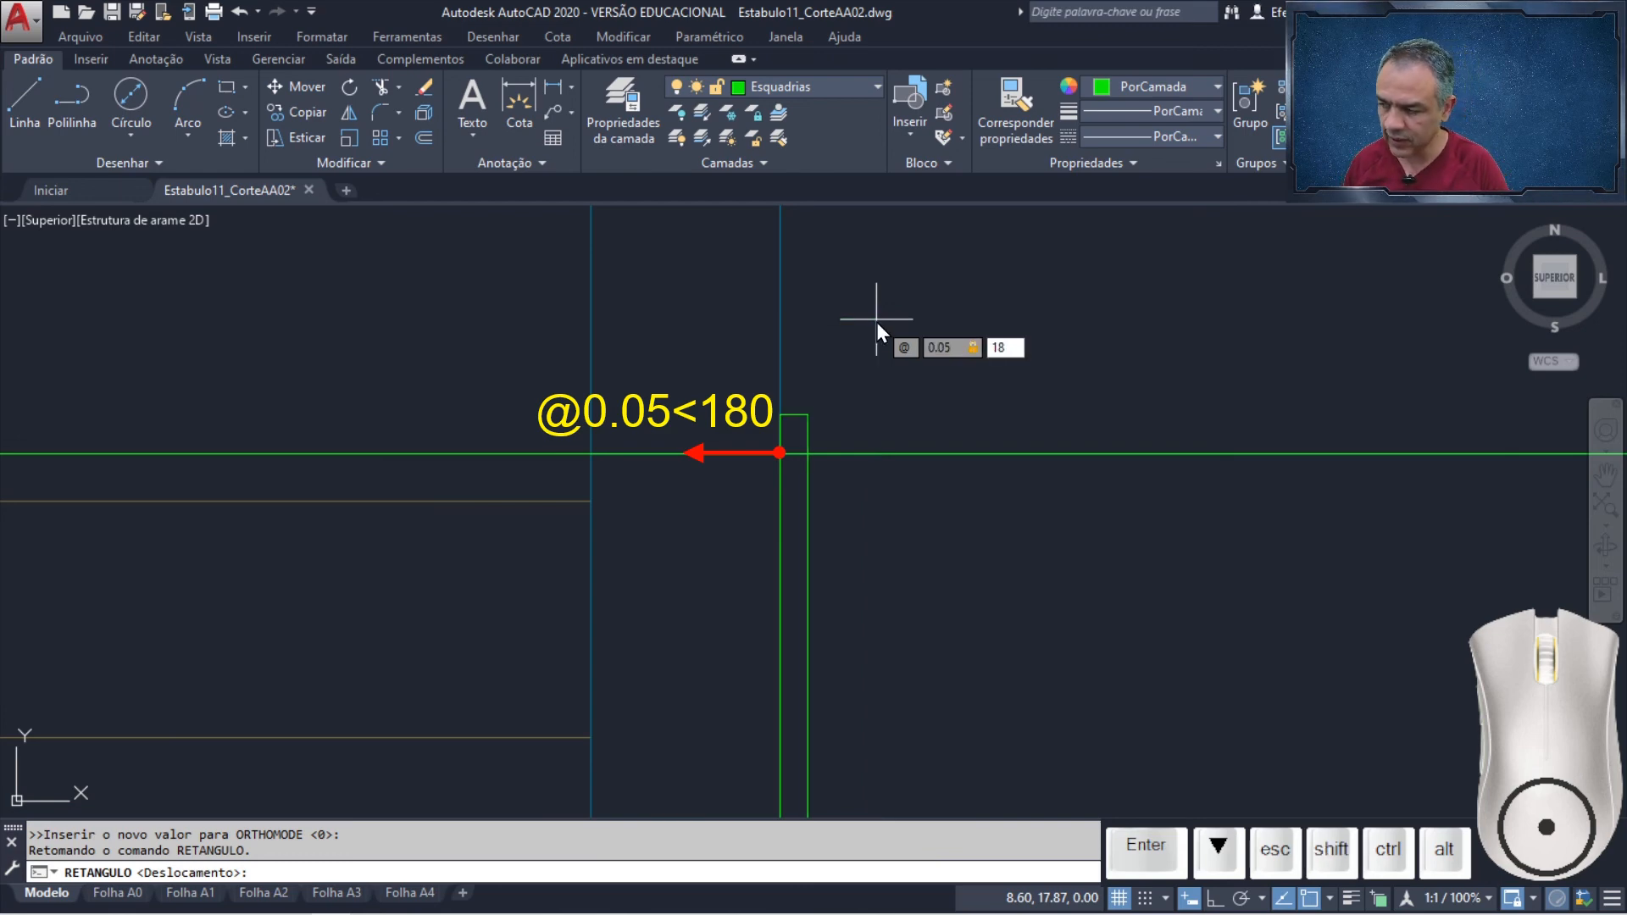
type("0")
key("Return")
scroll(879, 353, "down", 3)
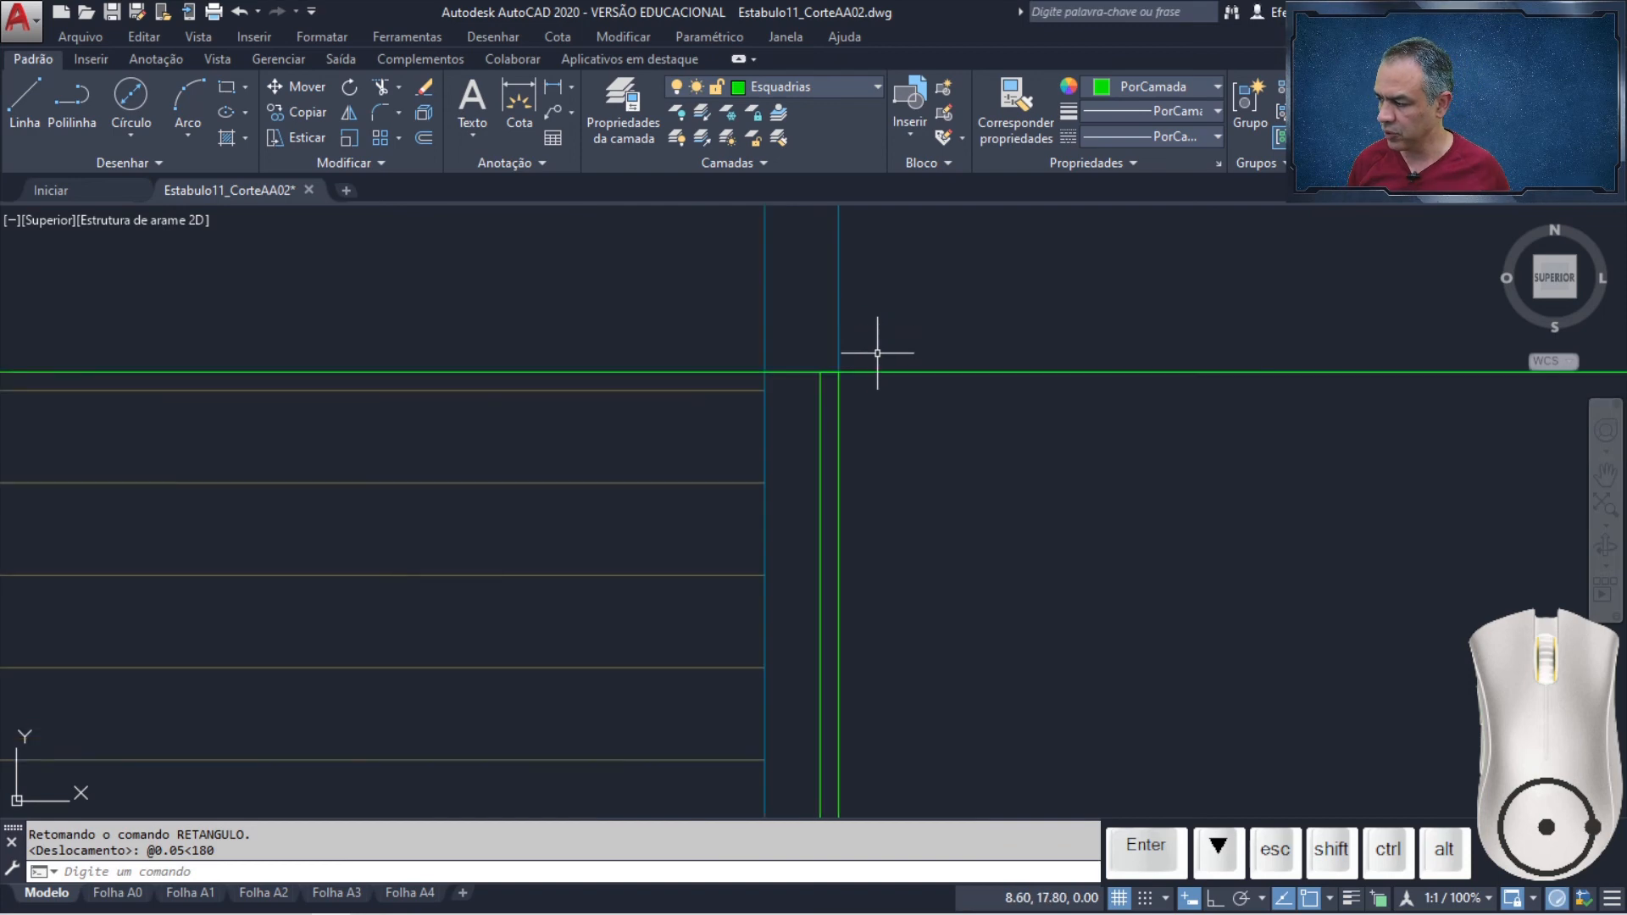
Delete the two horizontal construction lines that mark the gate's height
left_click(748, 373)
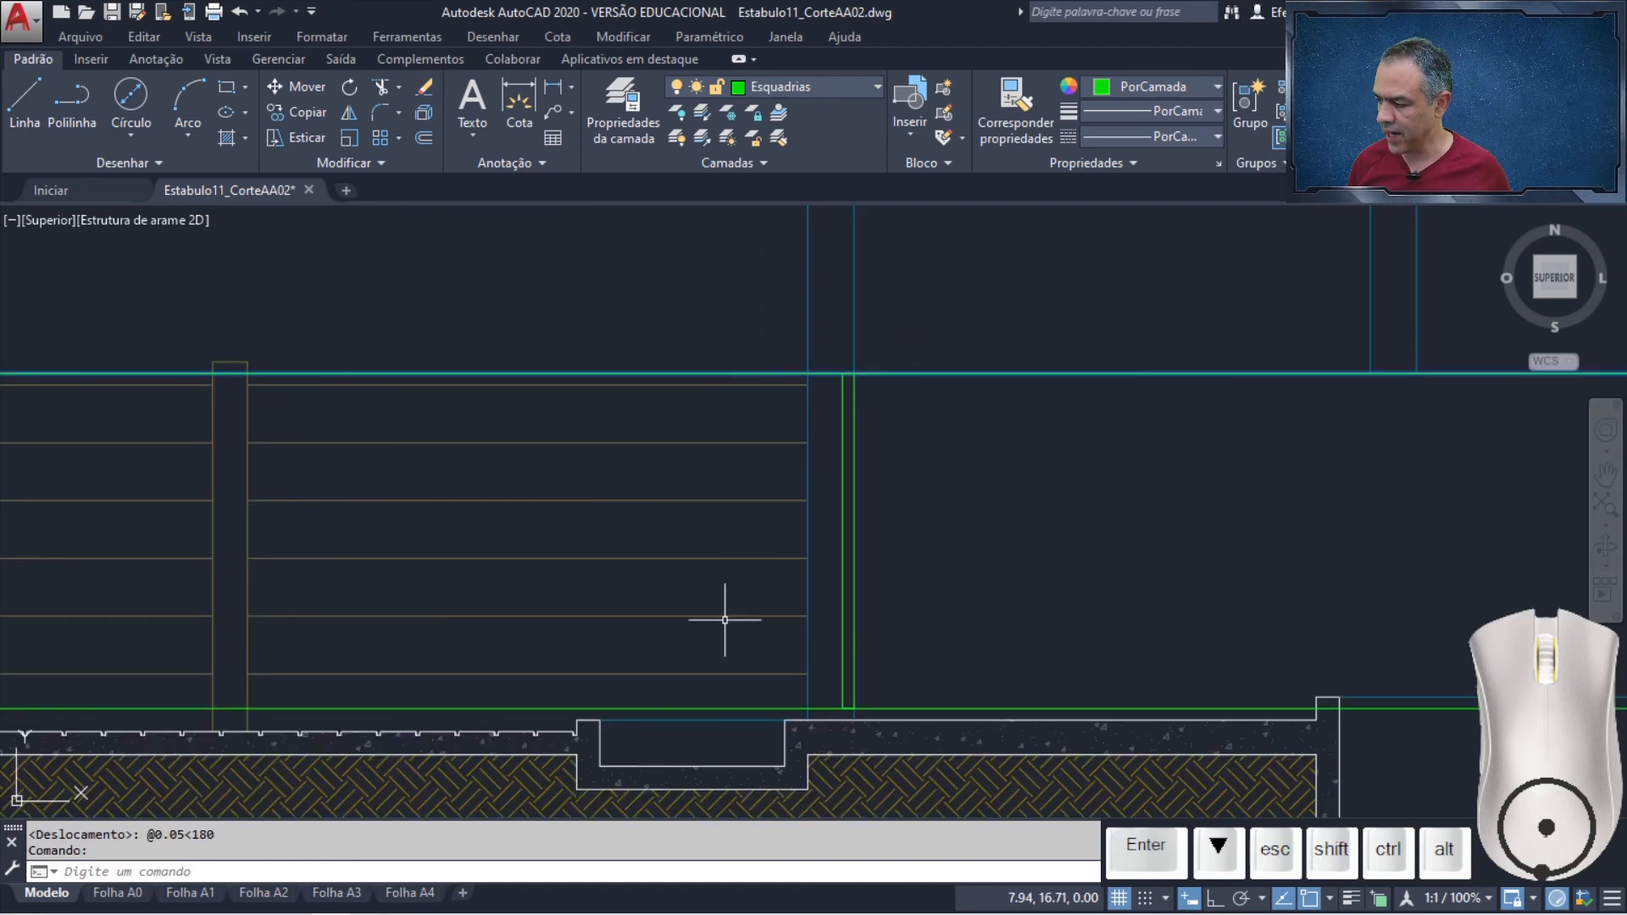
left_click(724, 708)
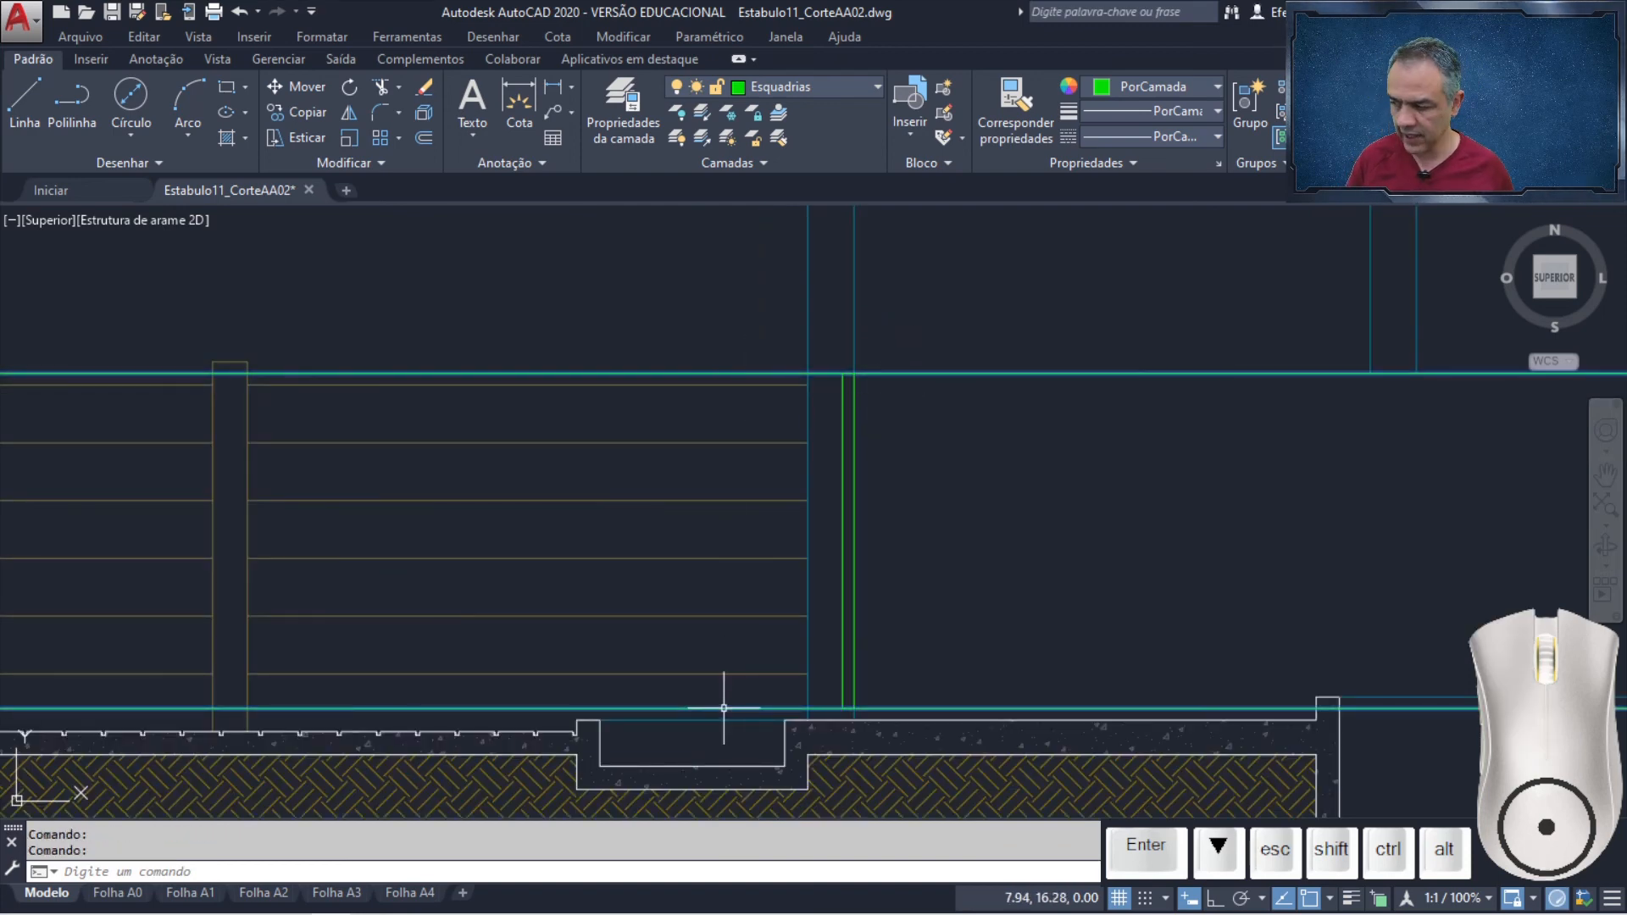
key("Delete")
Shorten the horizontal masonry line crossing the pillar by stretching its left end to the top of the narrow gate rectangle
scroll(847, 373, "up", 5)
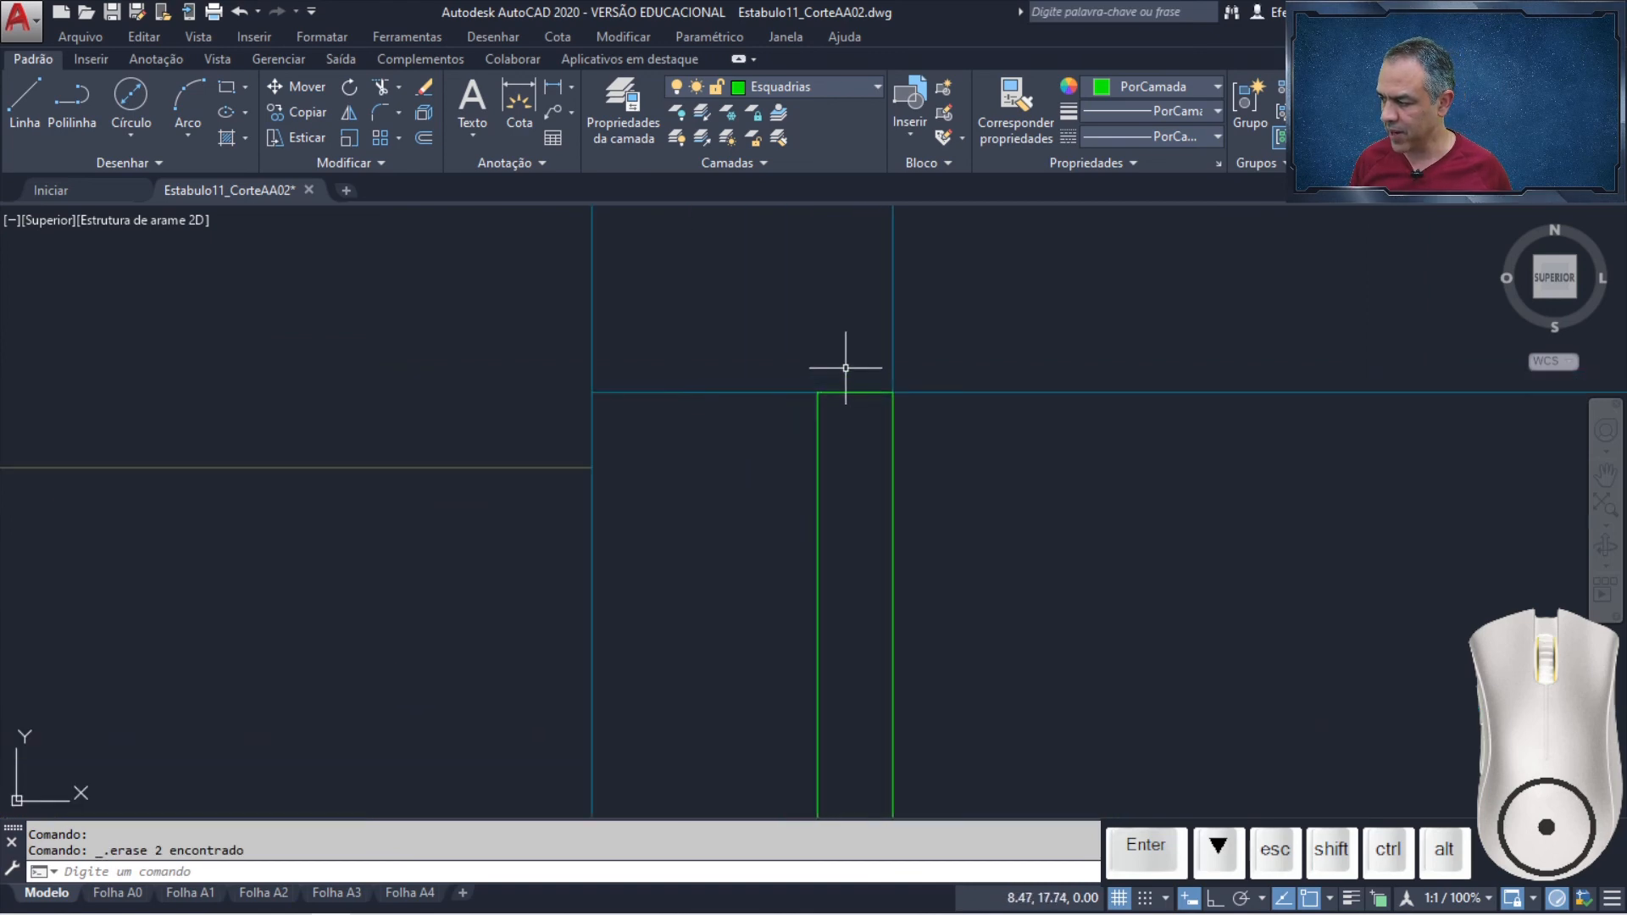
middle_click_drag(845, 374, 717, 406)
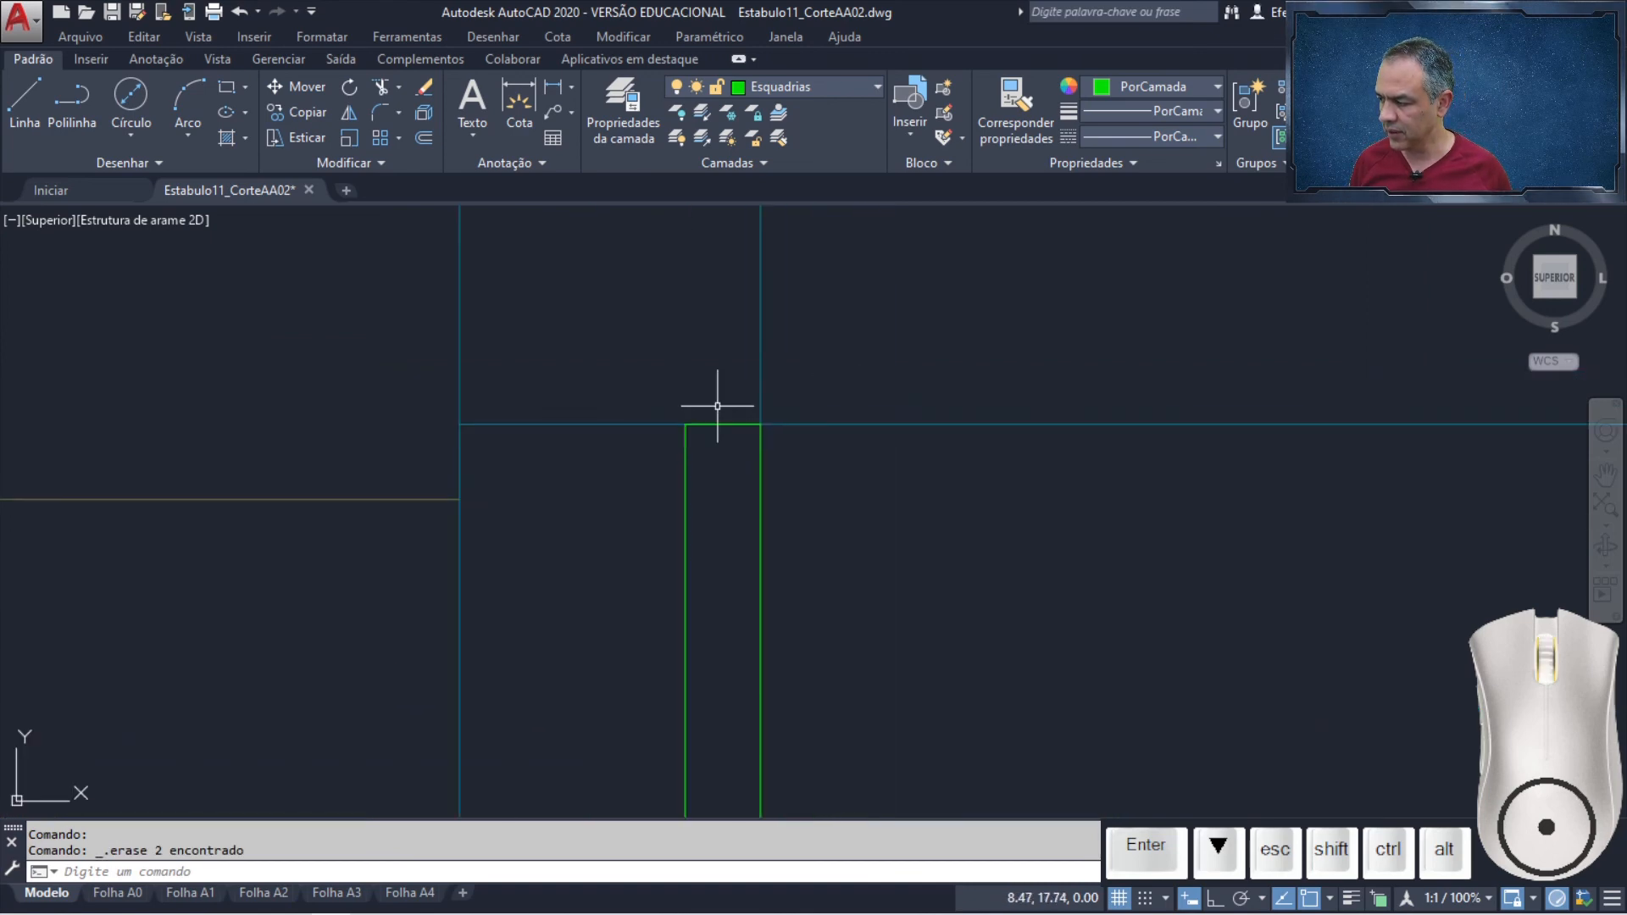
left_click(815, 421)
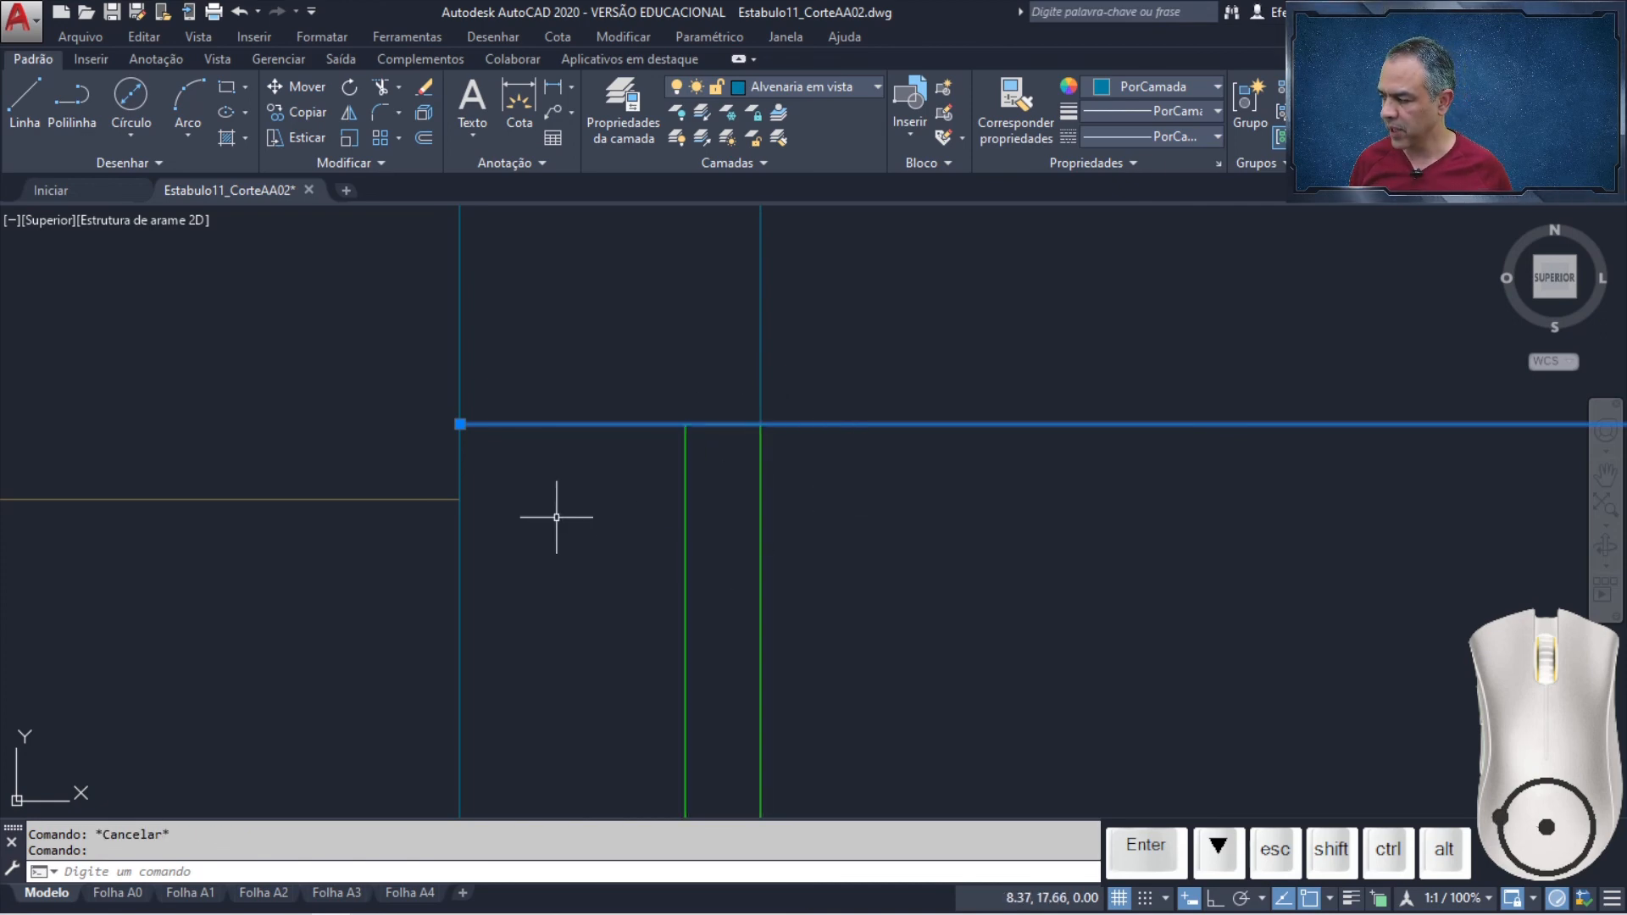
left_click(460, 424)
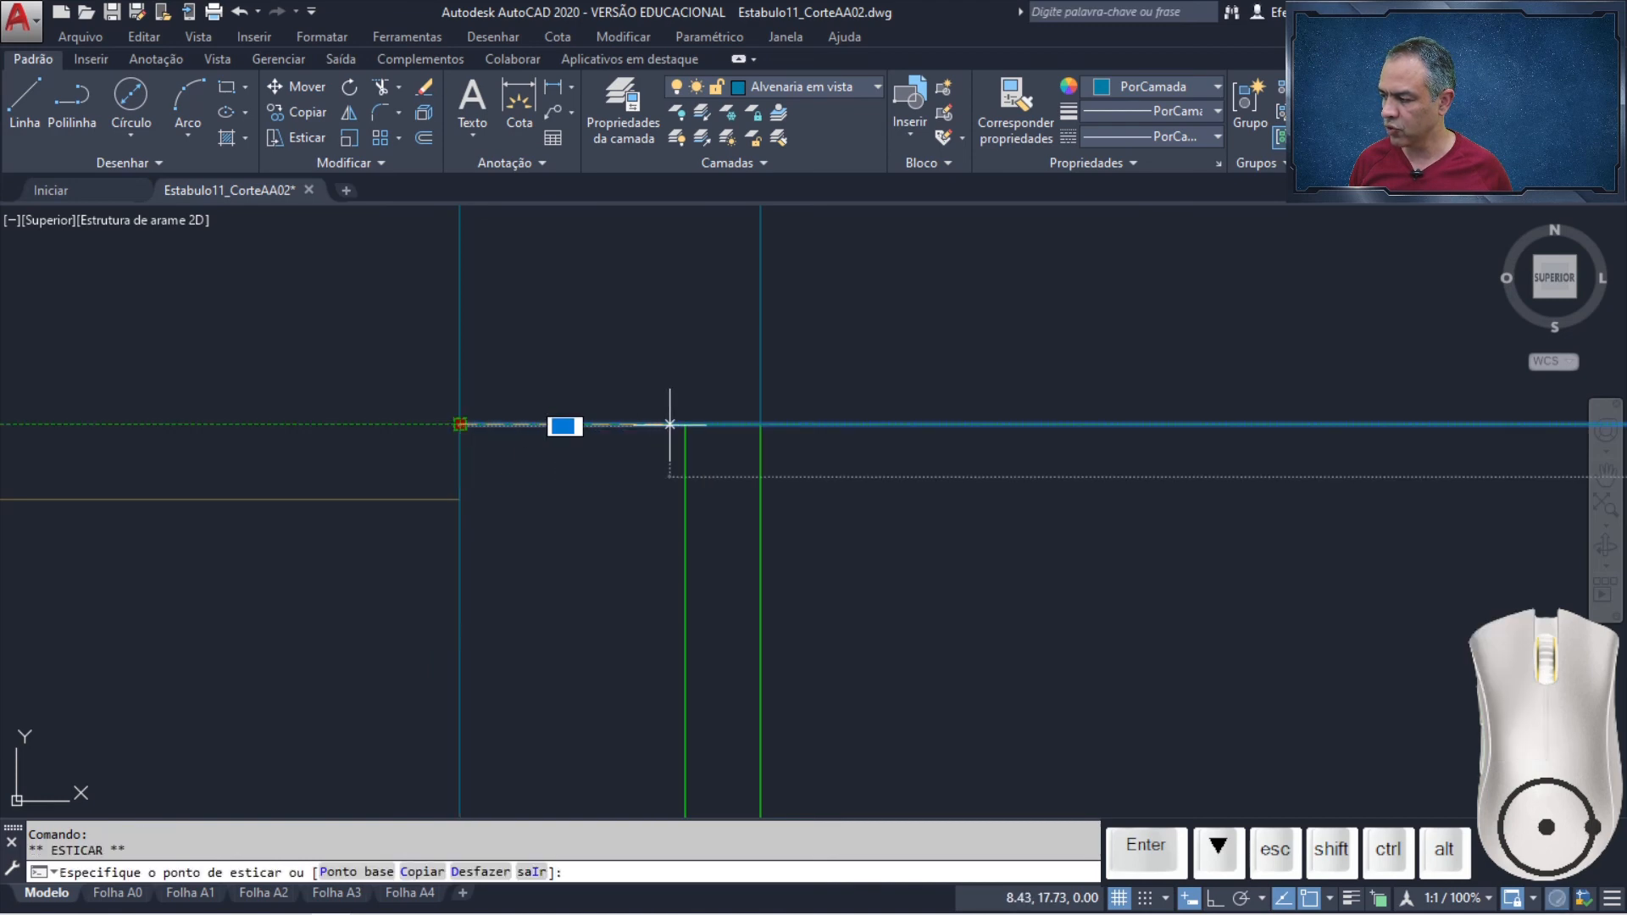
left_click(934, 443)
key("Escape")
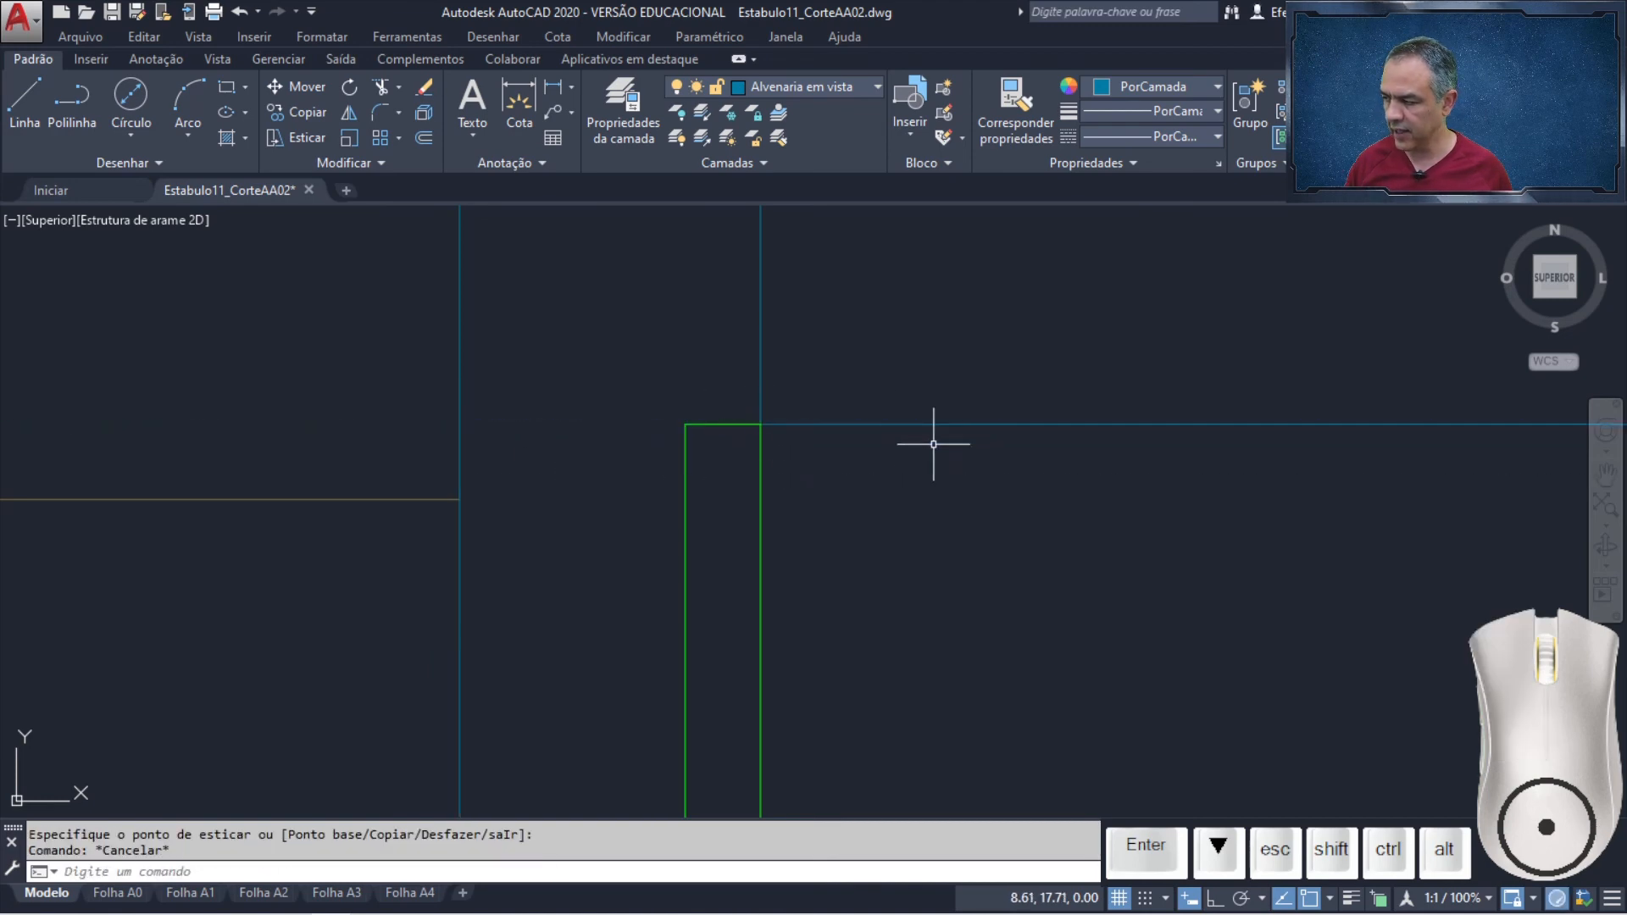
Make Alvenaria em vista the current layer and draw a line from the narrow rectangle's top-left corner to the pillar's left edge
left_click(851, 89)
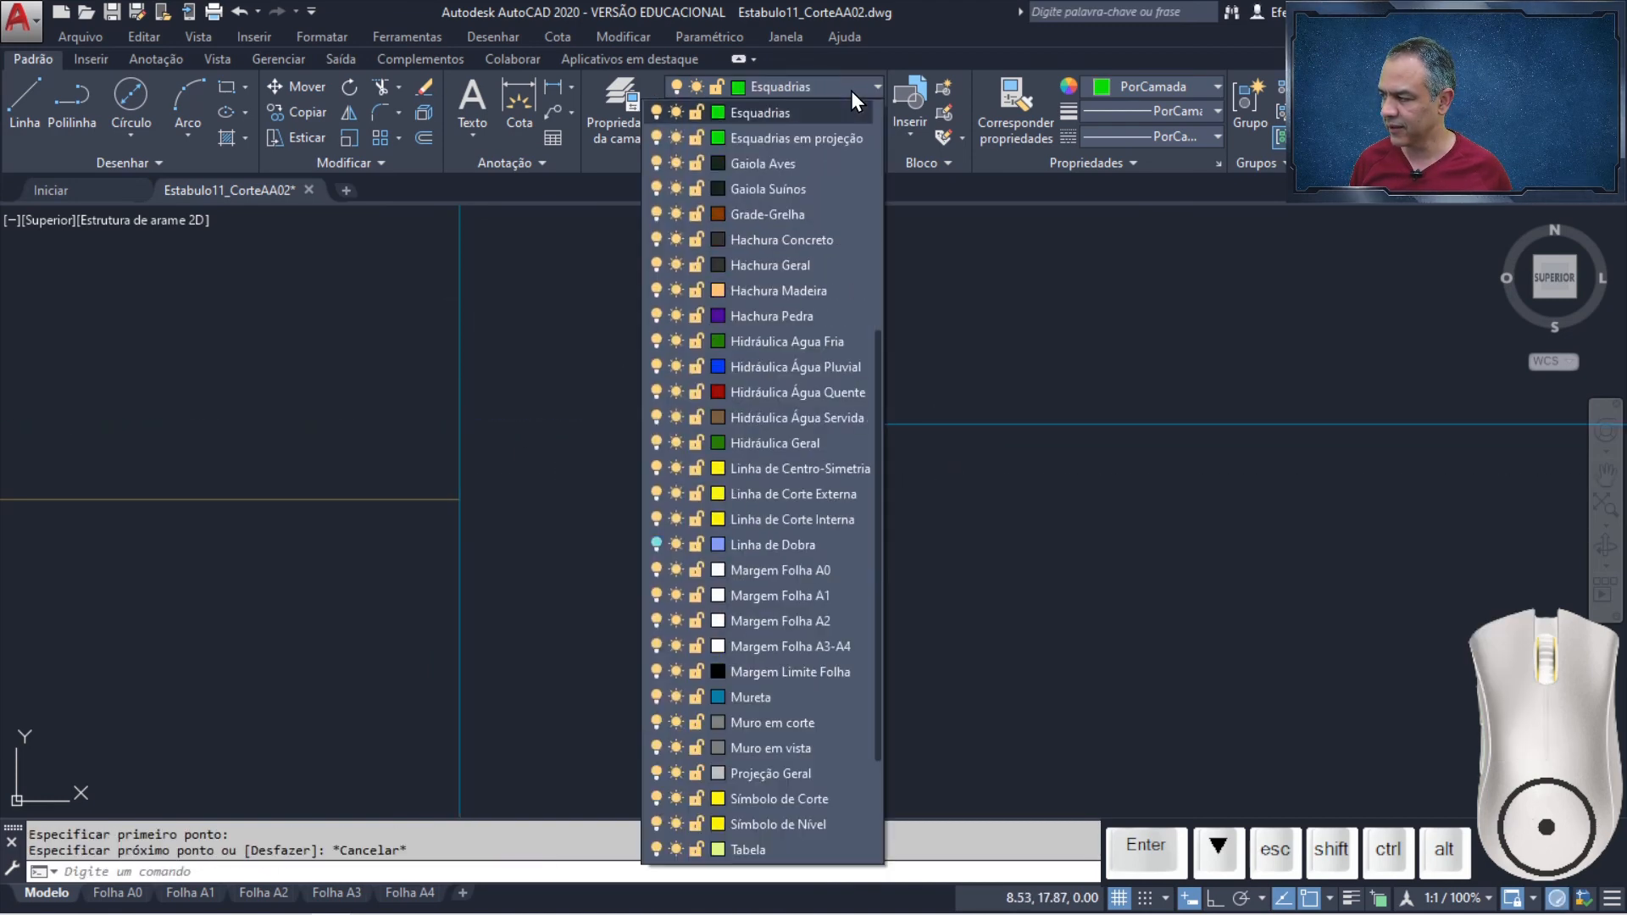
scroll(837, 164, "up", 5)
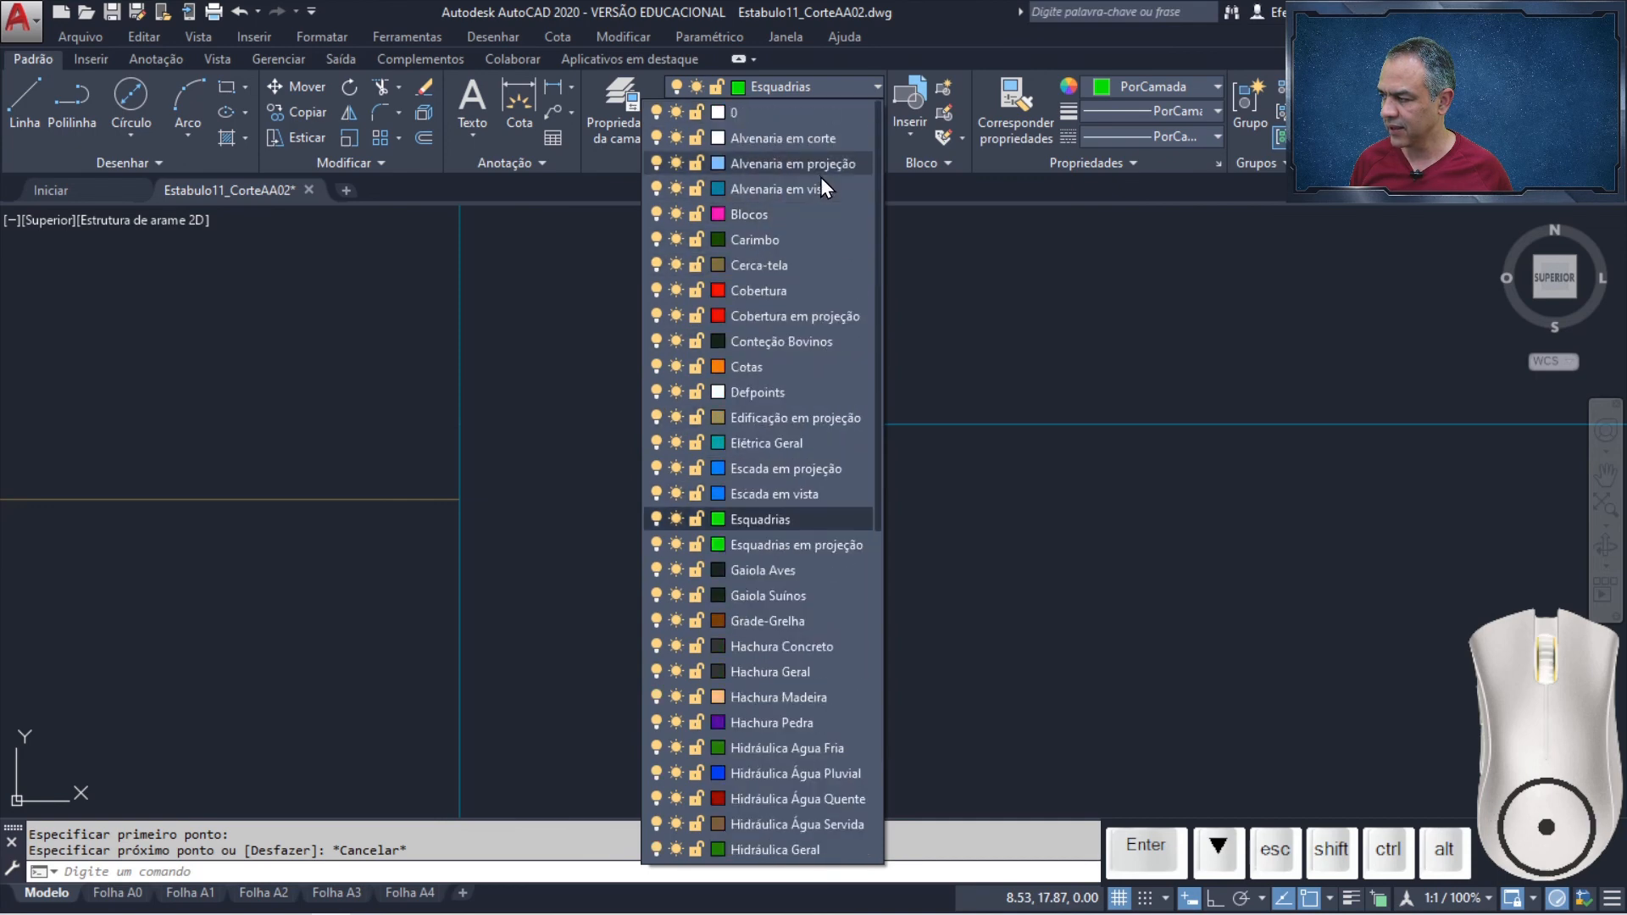
left_click(817, 193)
left_click(22, 95)
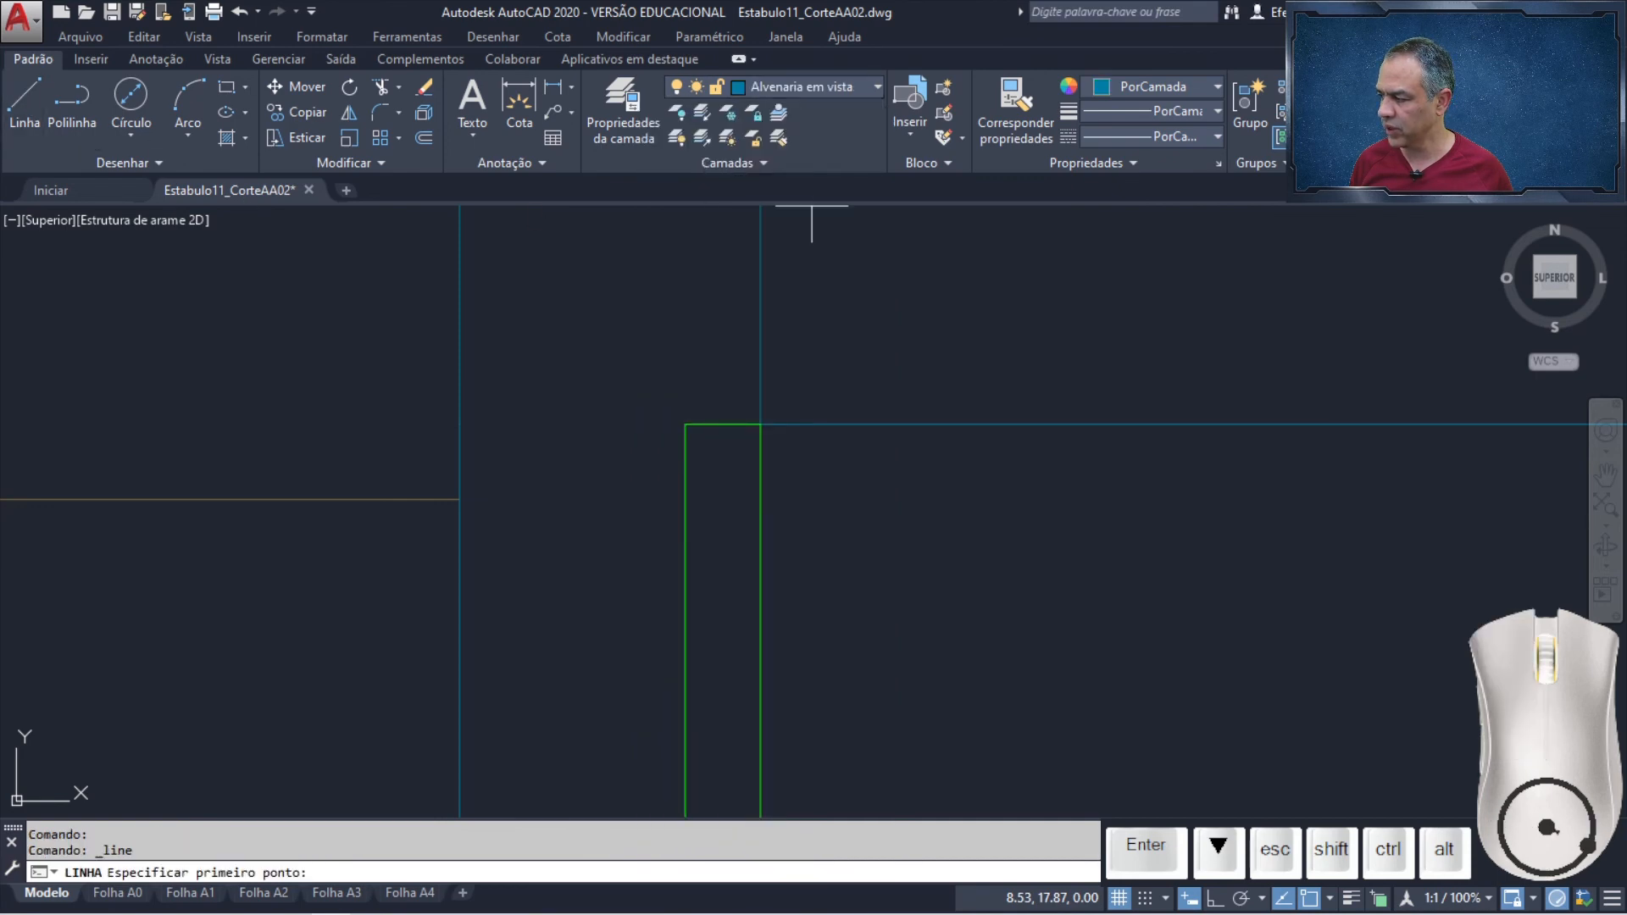
left_click(686, 424)
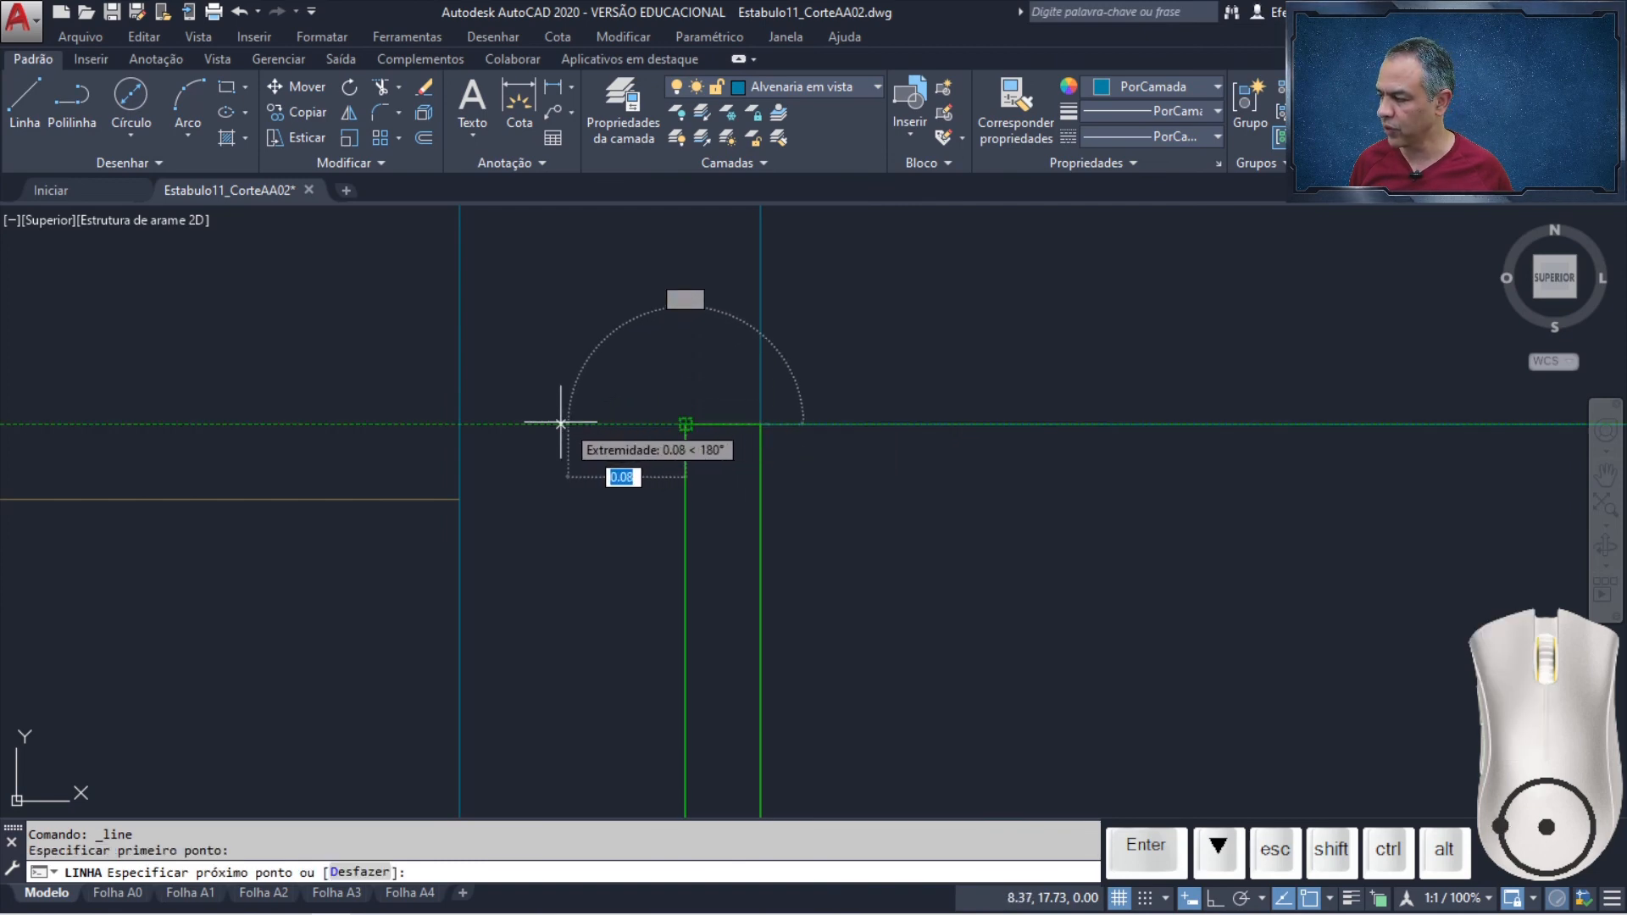
left_click(460, 424)
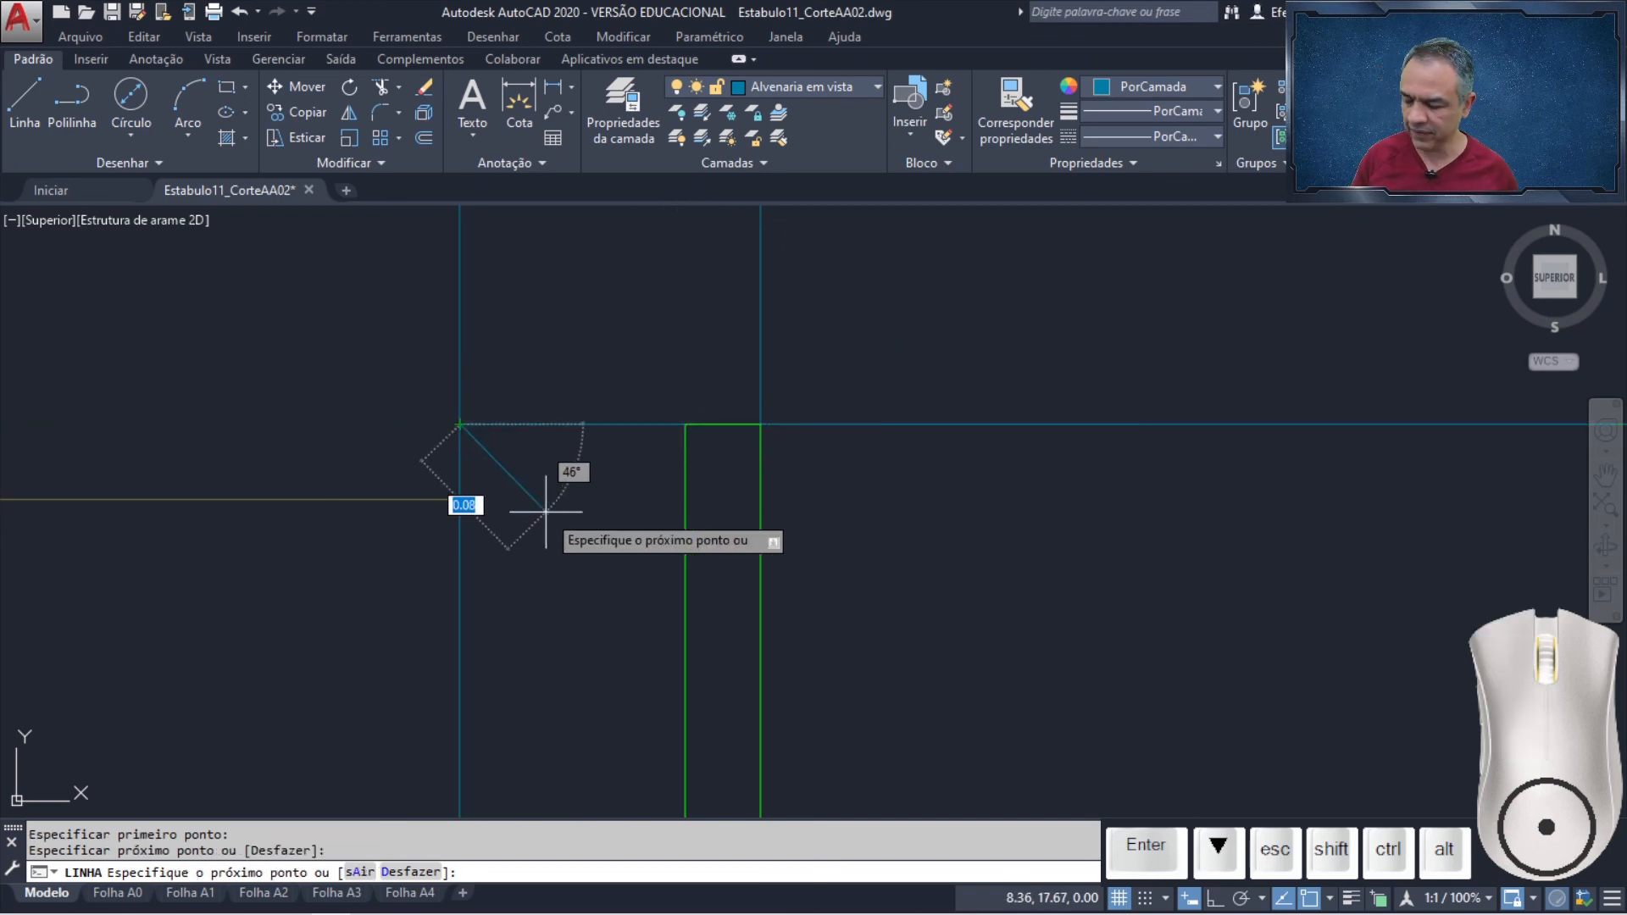
key("Return")
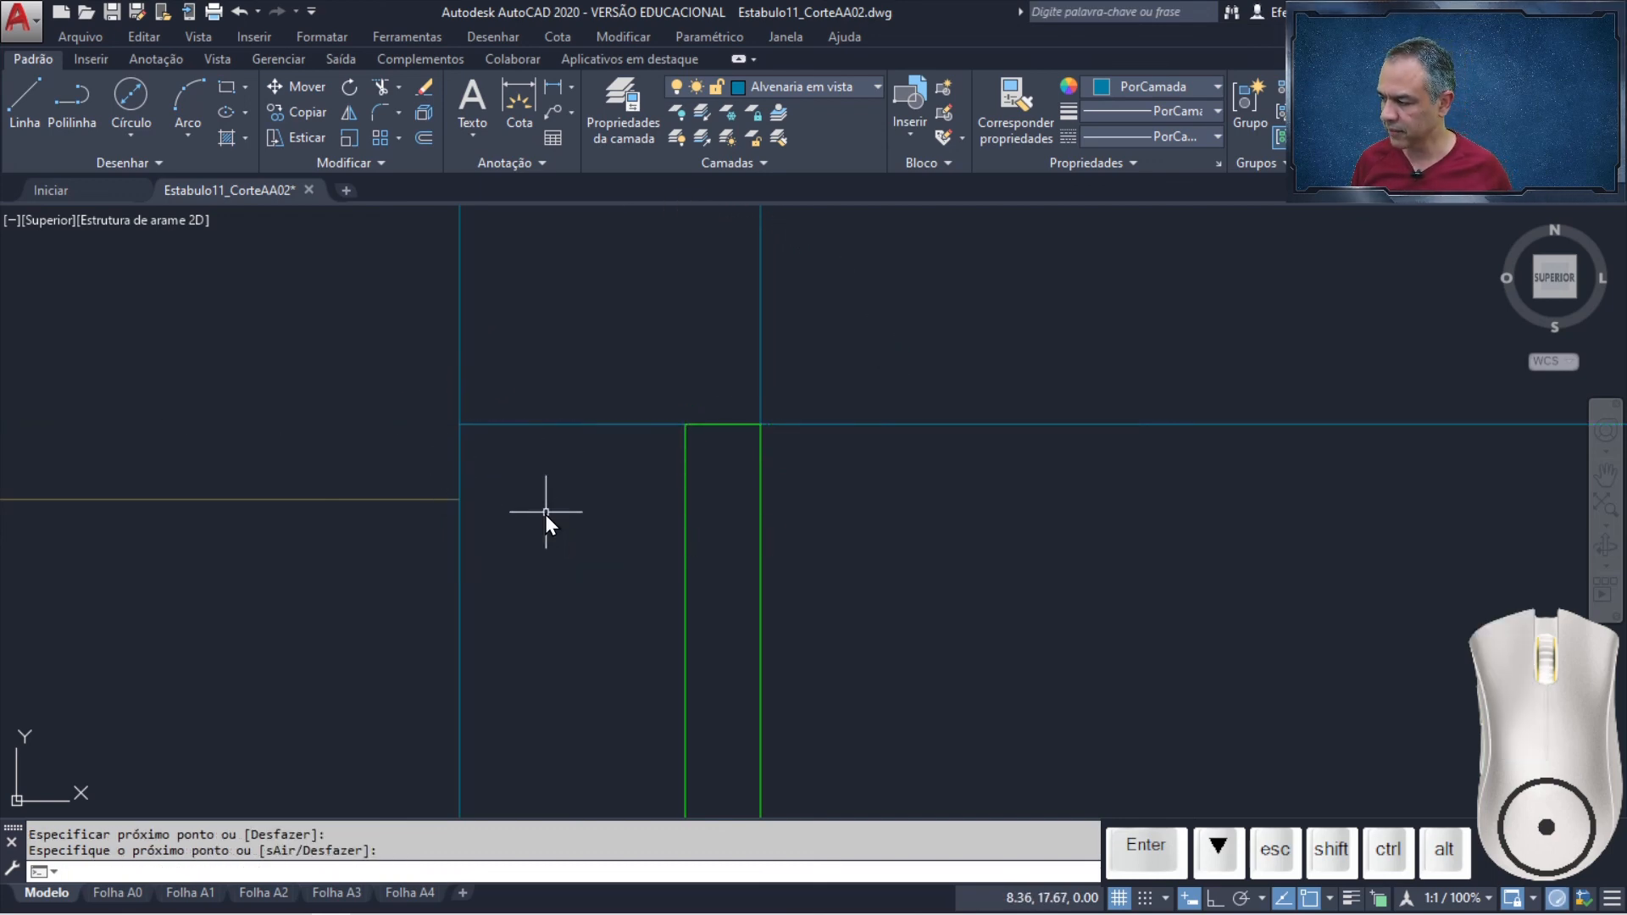
scroll(546, 515, "down", 5)
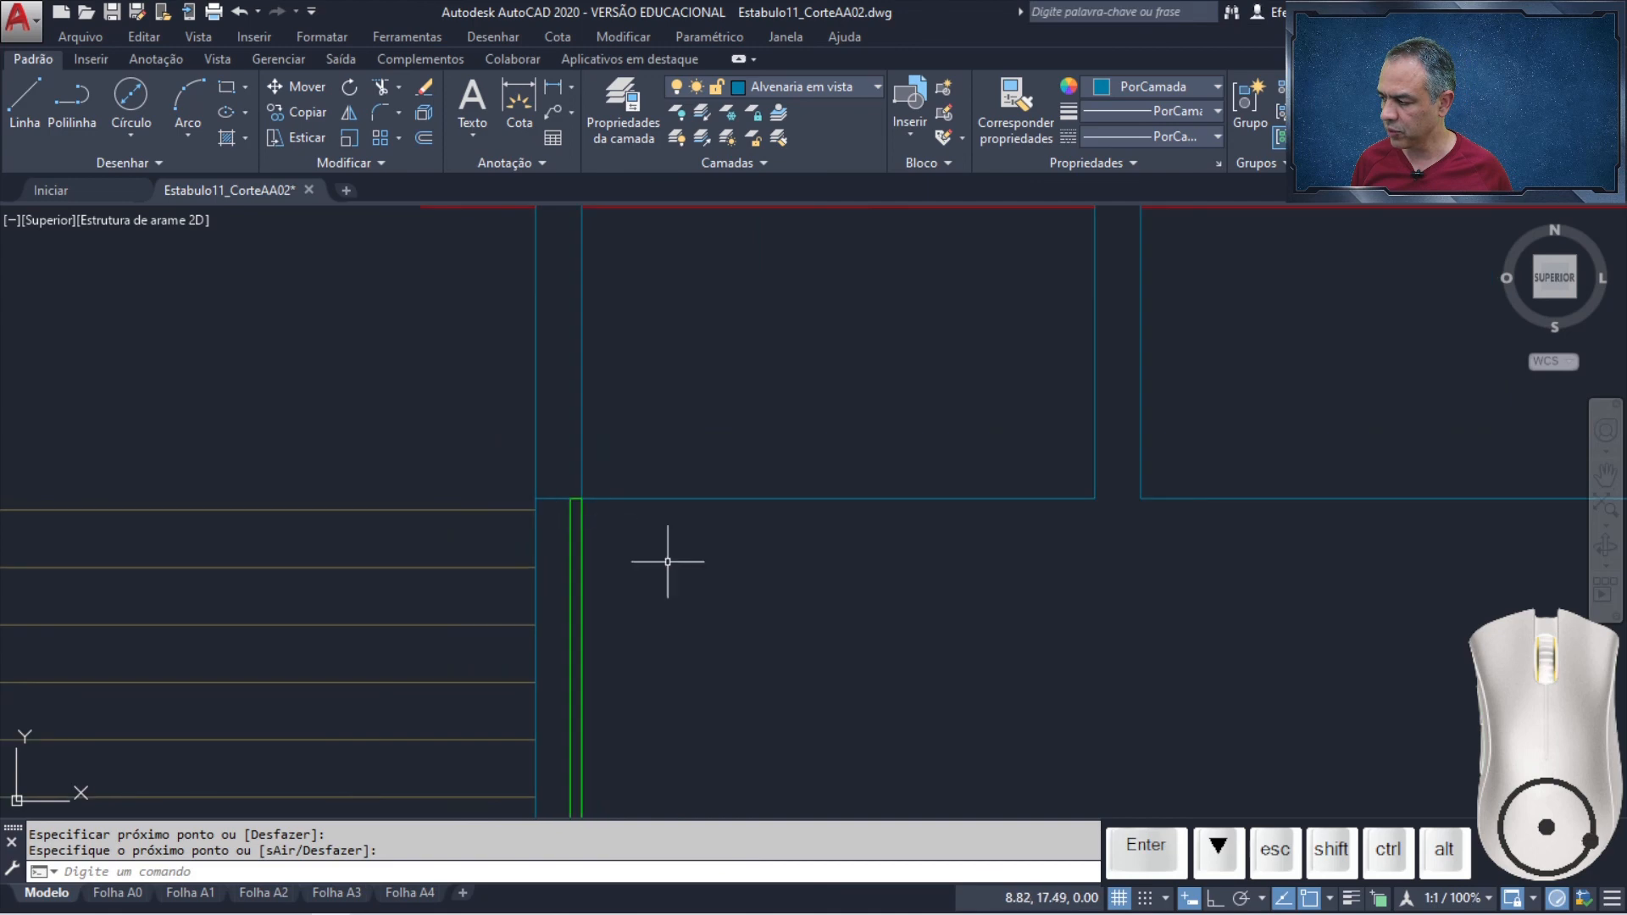
Start copying the narrow edge-on gate rectangle, with the base point on the floor line directly below its bottom-edge midpoint
left_click(303, 119)
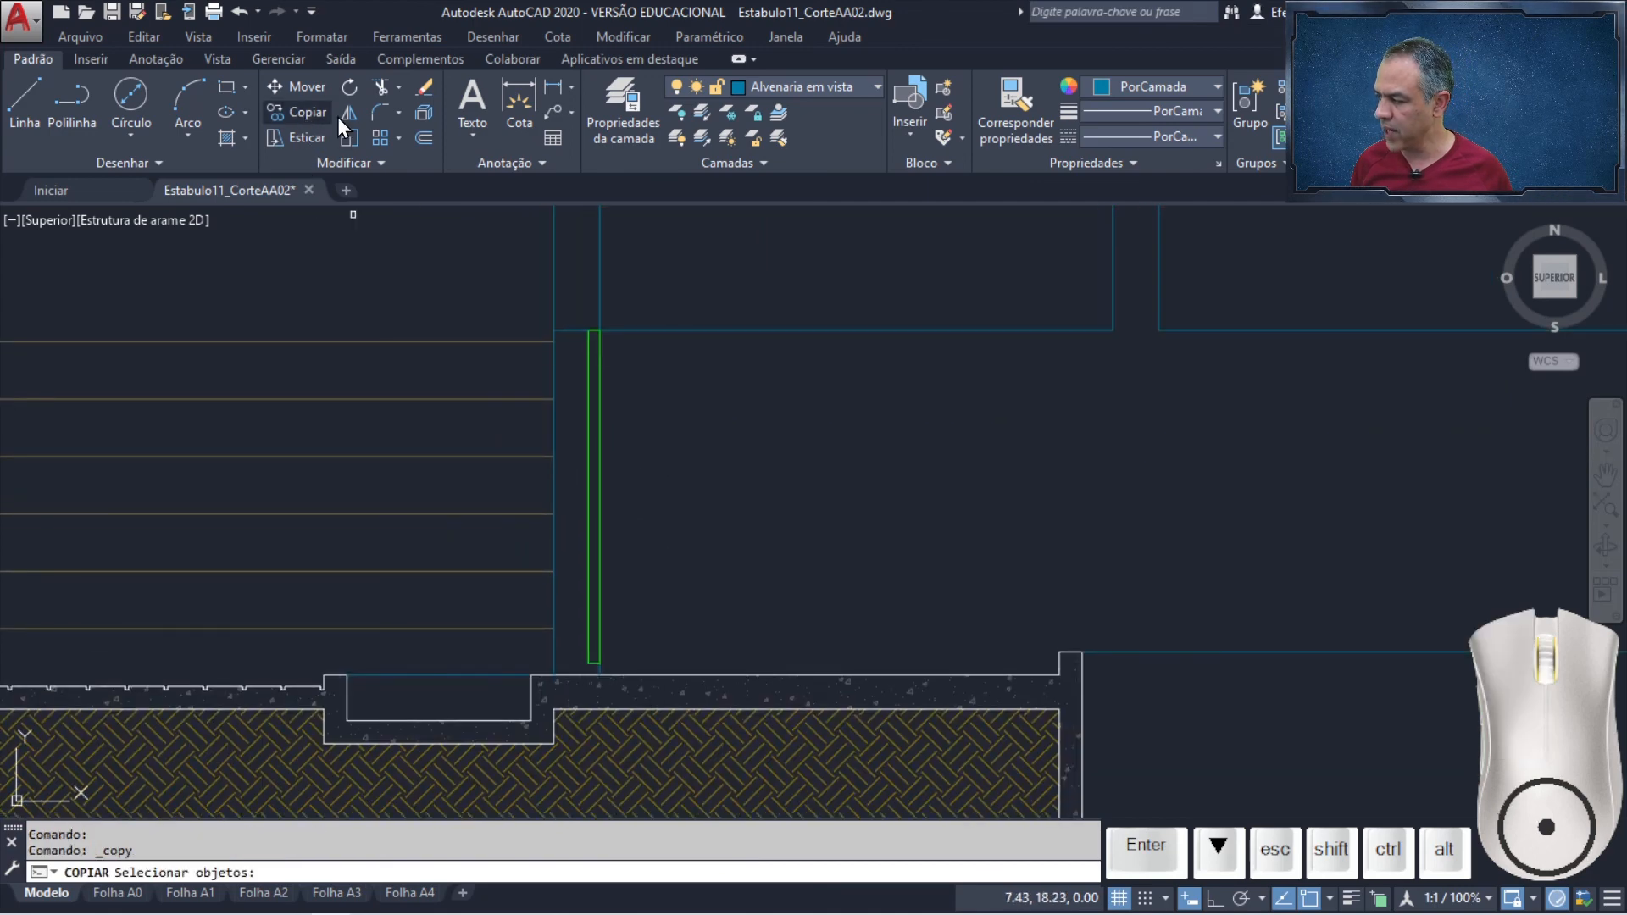
left_click(601, 414)
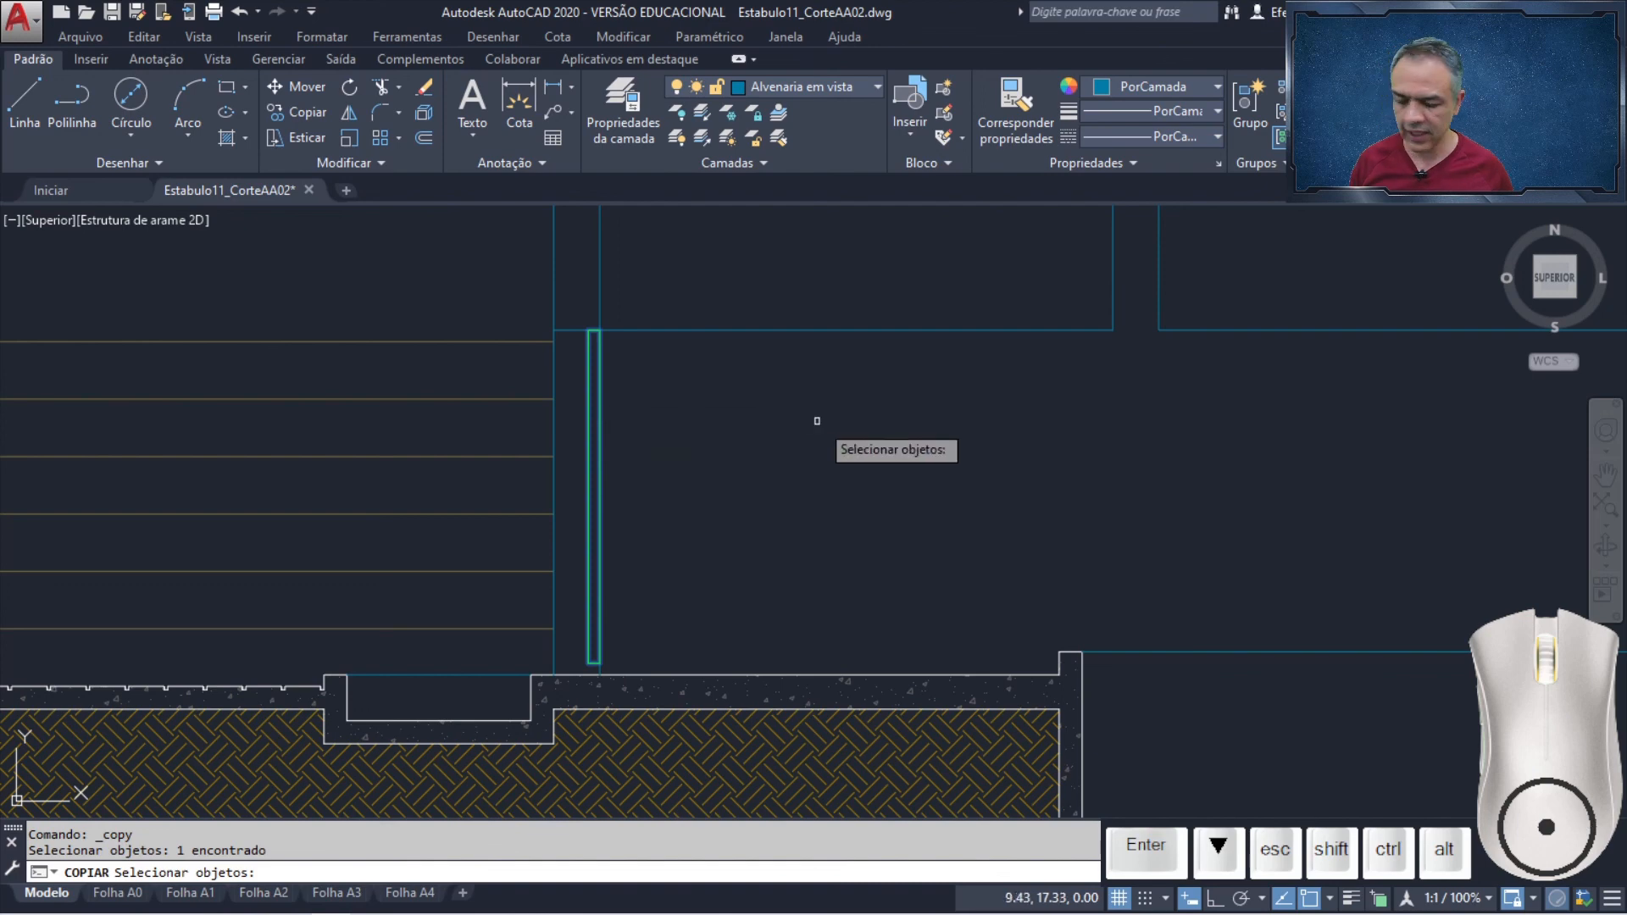
key("Return")
scroll(636, 653, "up", 8)
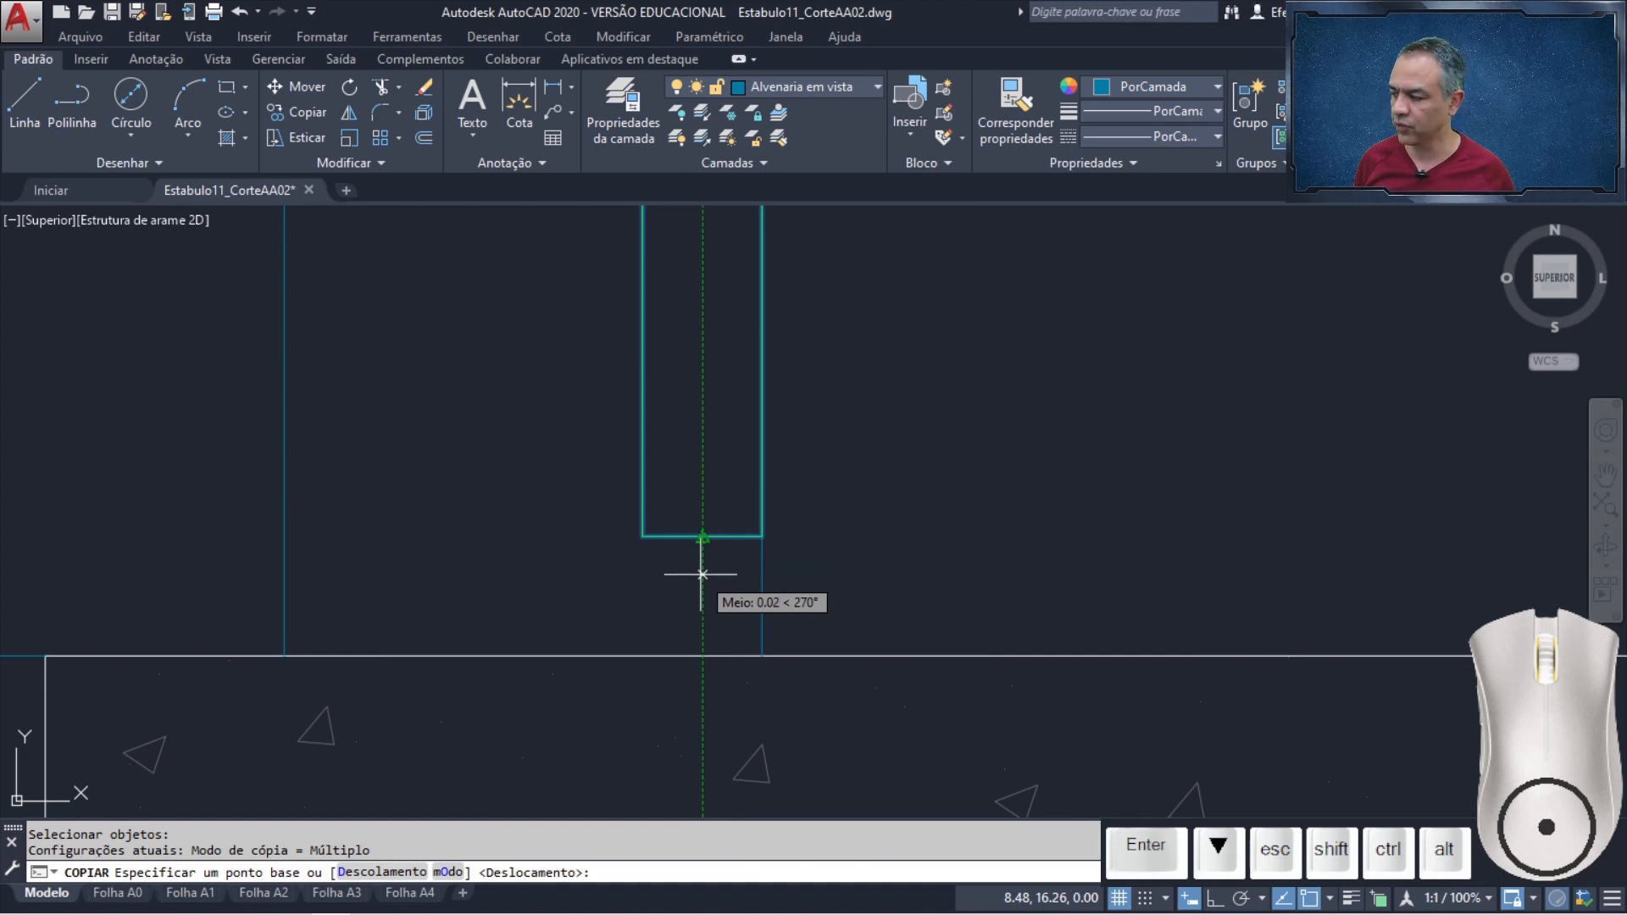
left_click(702, 655)
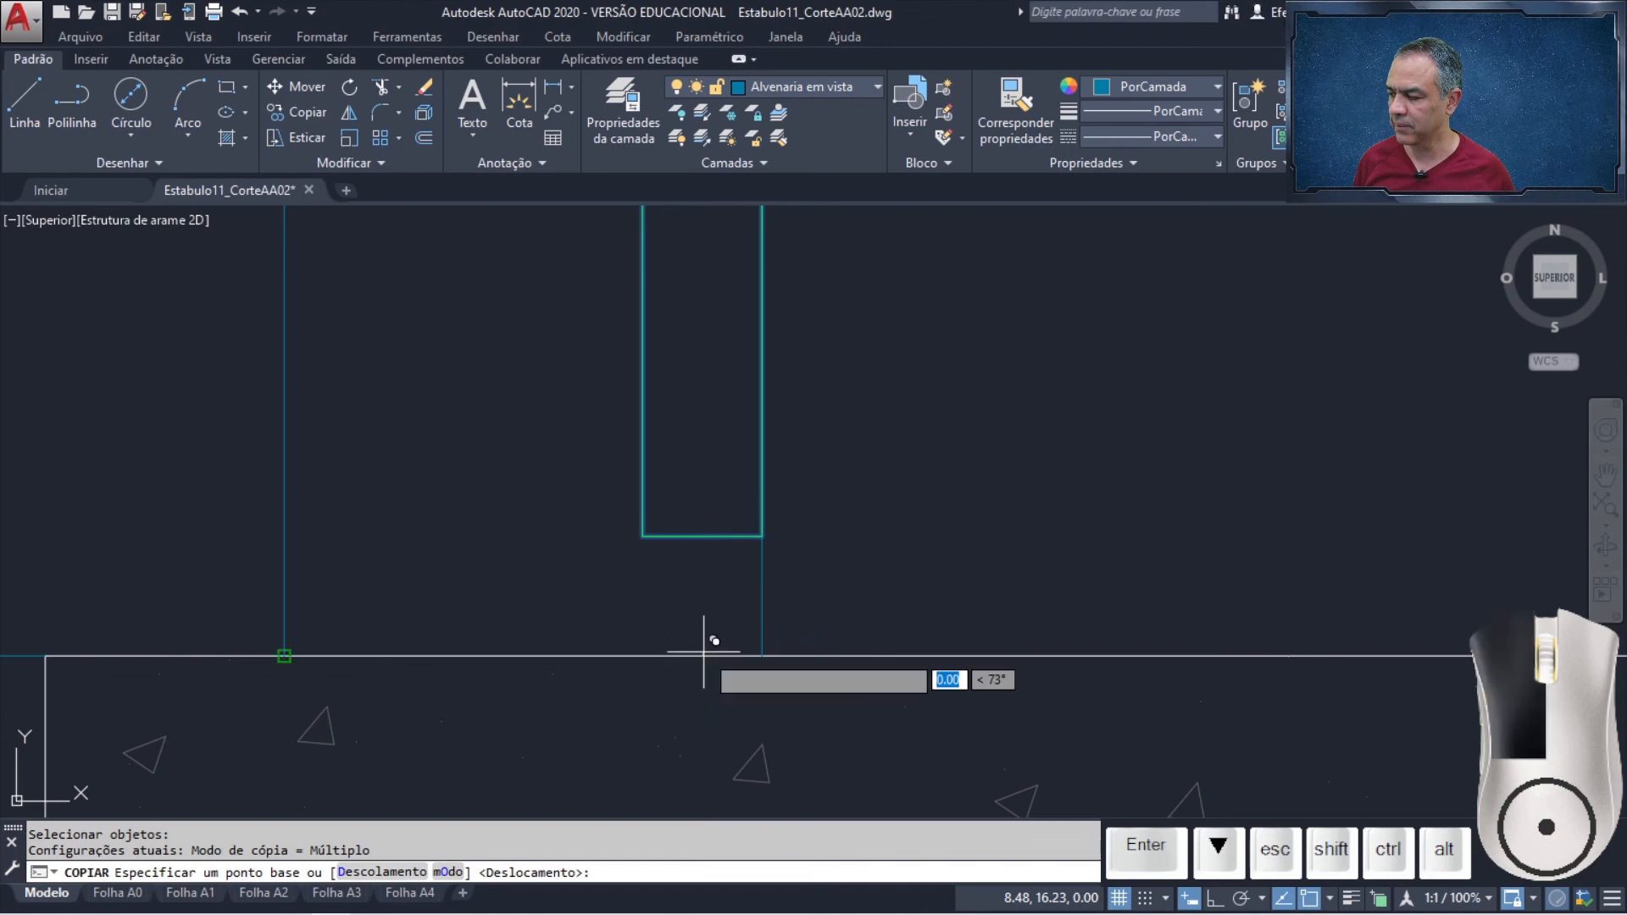
Examine the 2,50x1,50 gate beside the Lava-pés in the floor plan to find which fence post it aligns with
scroll(873, 539, "down", 8)
scroll(830, 698, "down", 4)
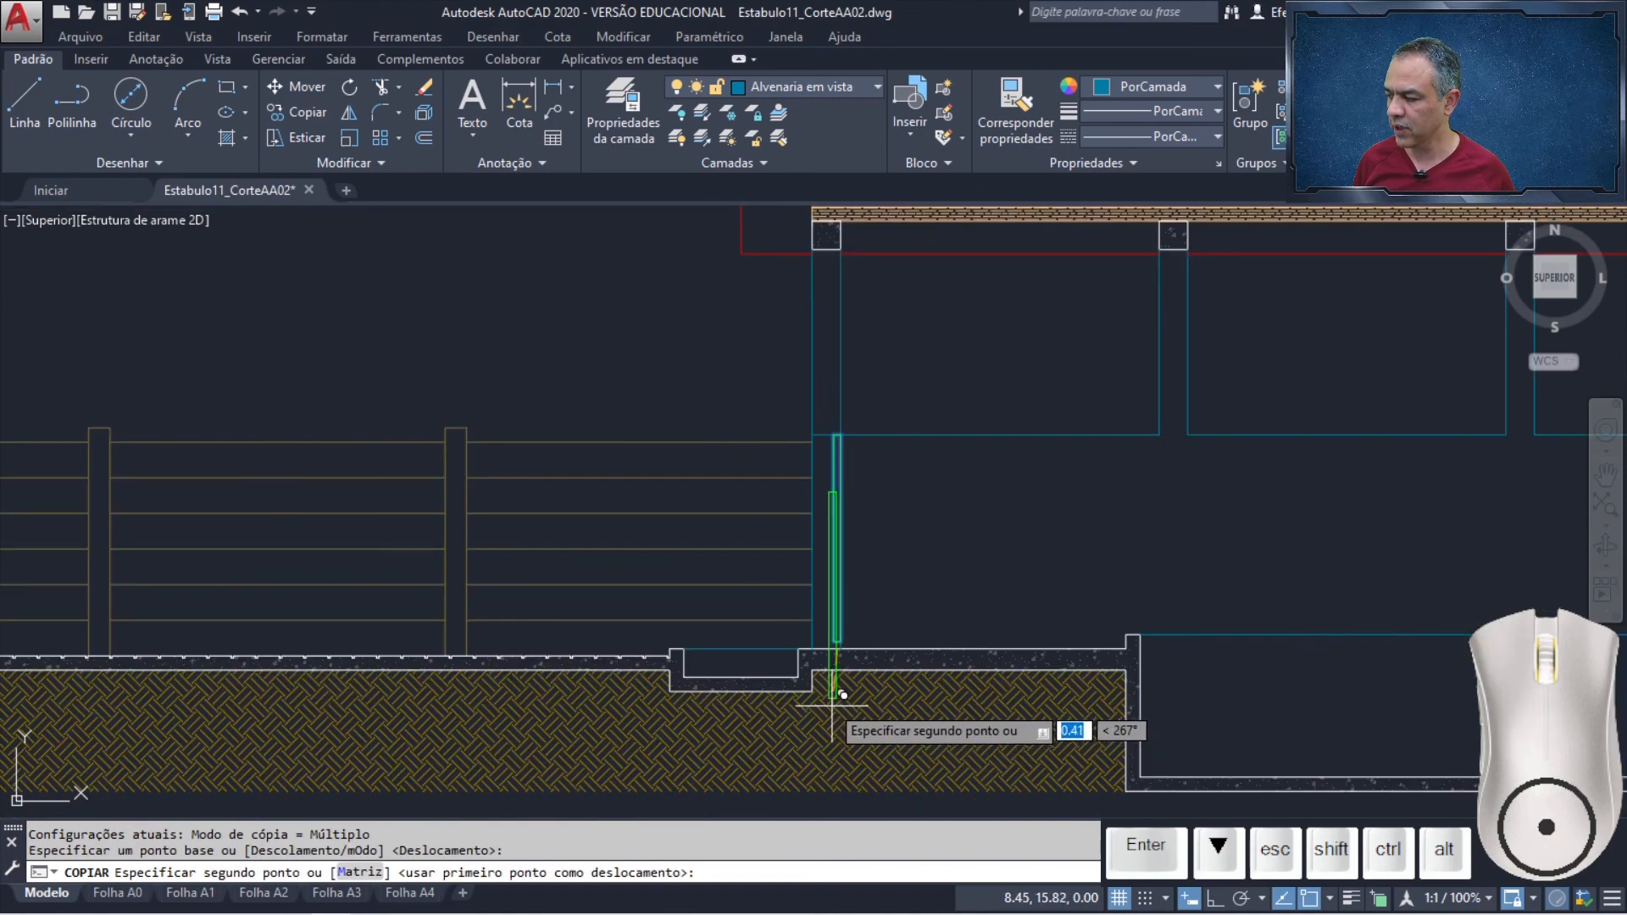
mouse_move(850, 622)
middle_mouse_down()
mouse_move(897, 501)
mouse_move(1035, 280)
middle_mouse_up()
scroll(932, 466, "down", 6)
scroll(817, 462, "up", 4)
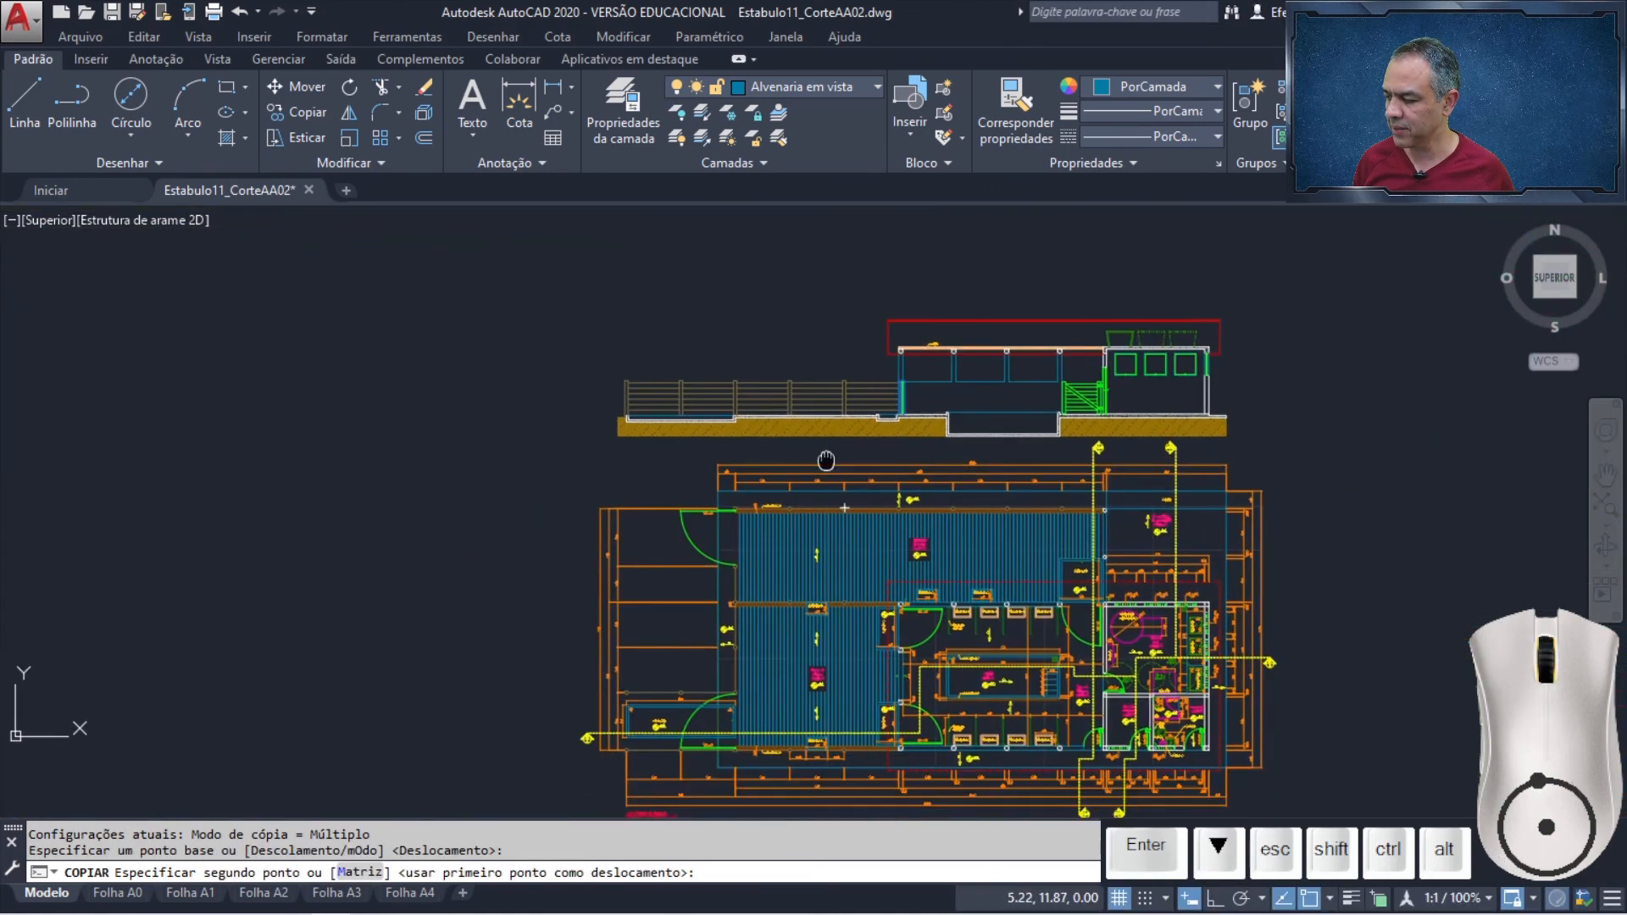
scroll(730, 655, "up", 8)
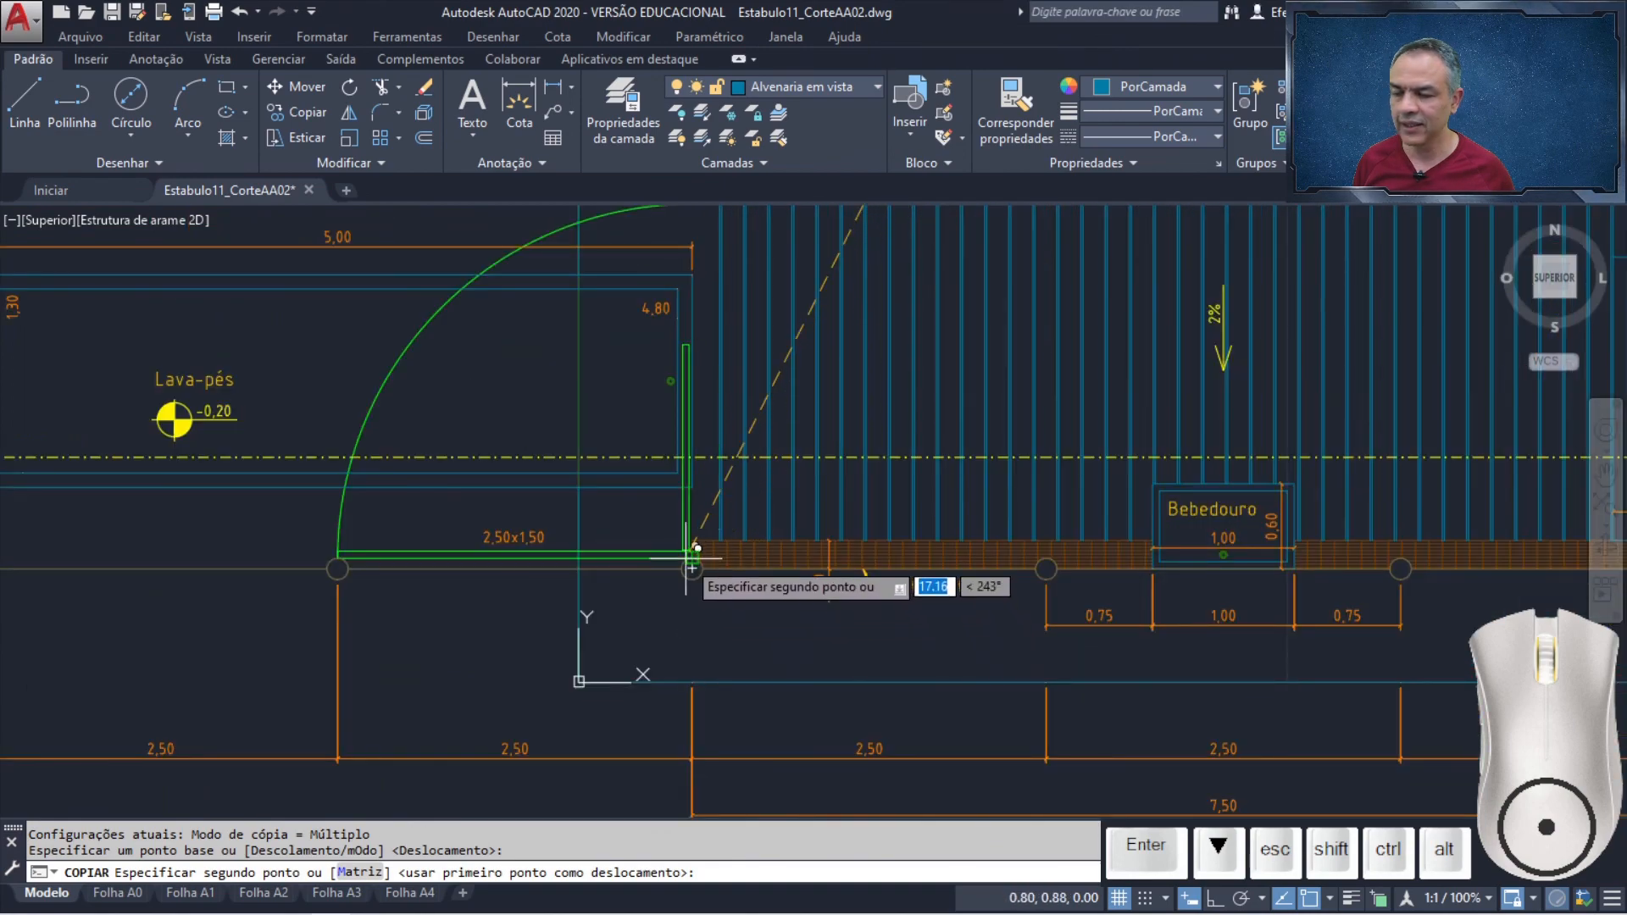
scroll(693, 559, "down", 10)
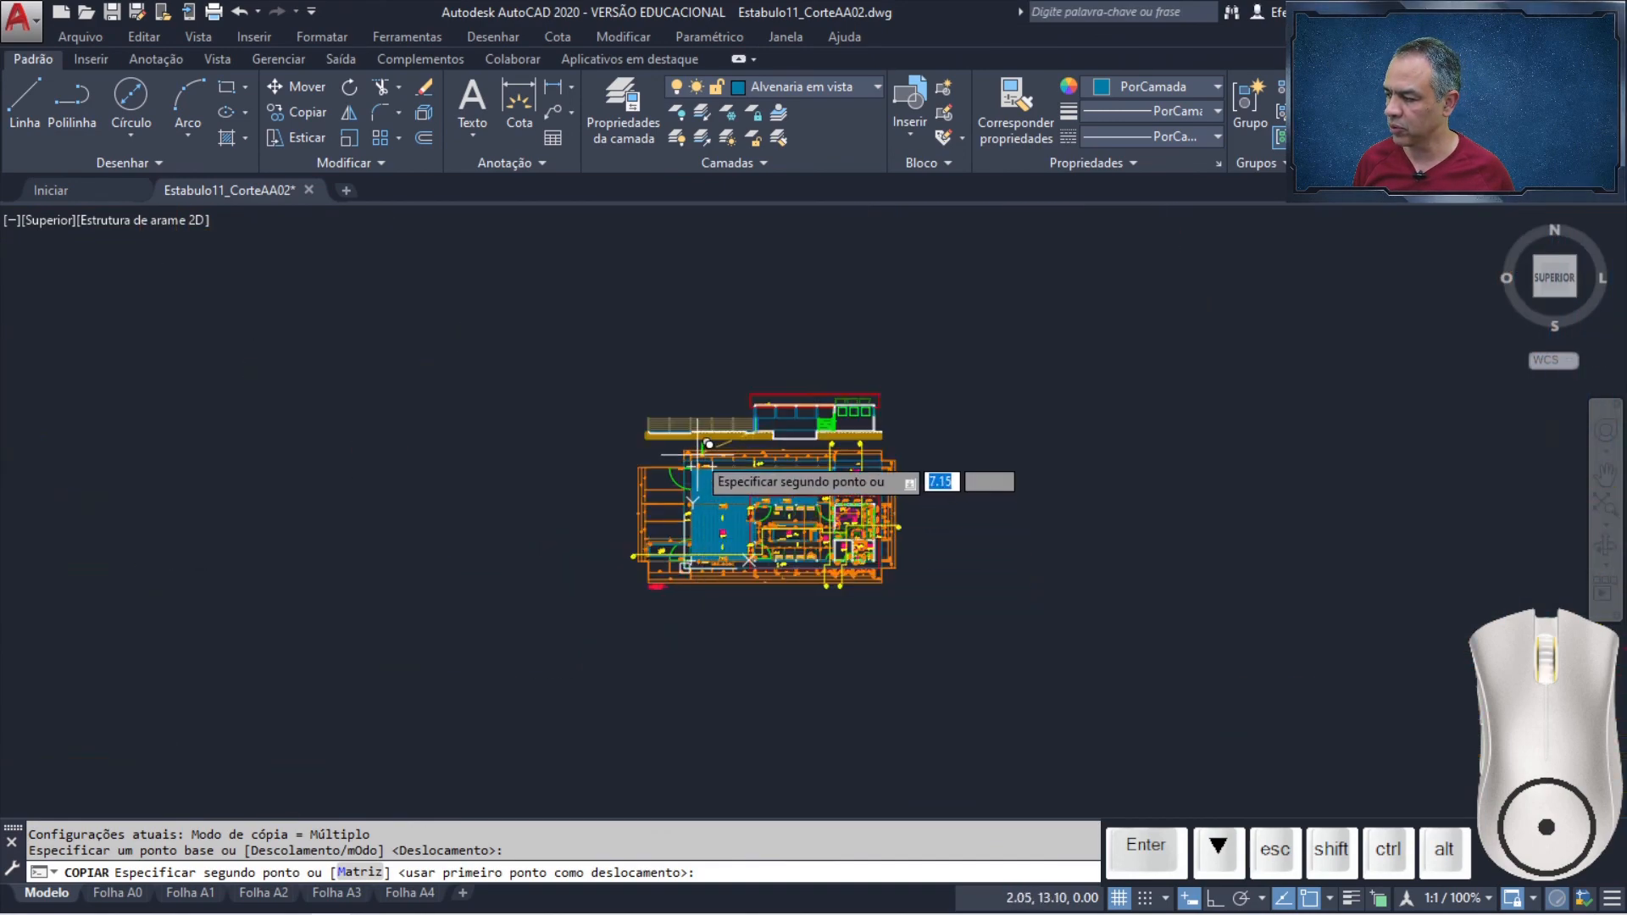
Place the gate copy midway between the two base corners of the fence post beside the Lava-pés, using mid2, and finish copying
scroll(703, 441, "up", 12)
mouse_move(720, 318)
middle_mouse_down()
mouse_move(669, 587)
mouse_move(673, 551)
middle_mouse_up()
scroll(673, 552, "up", 6)
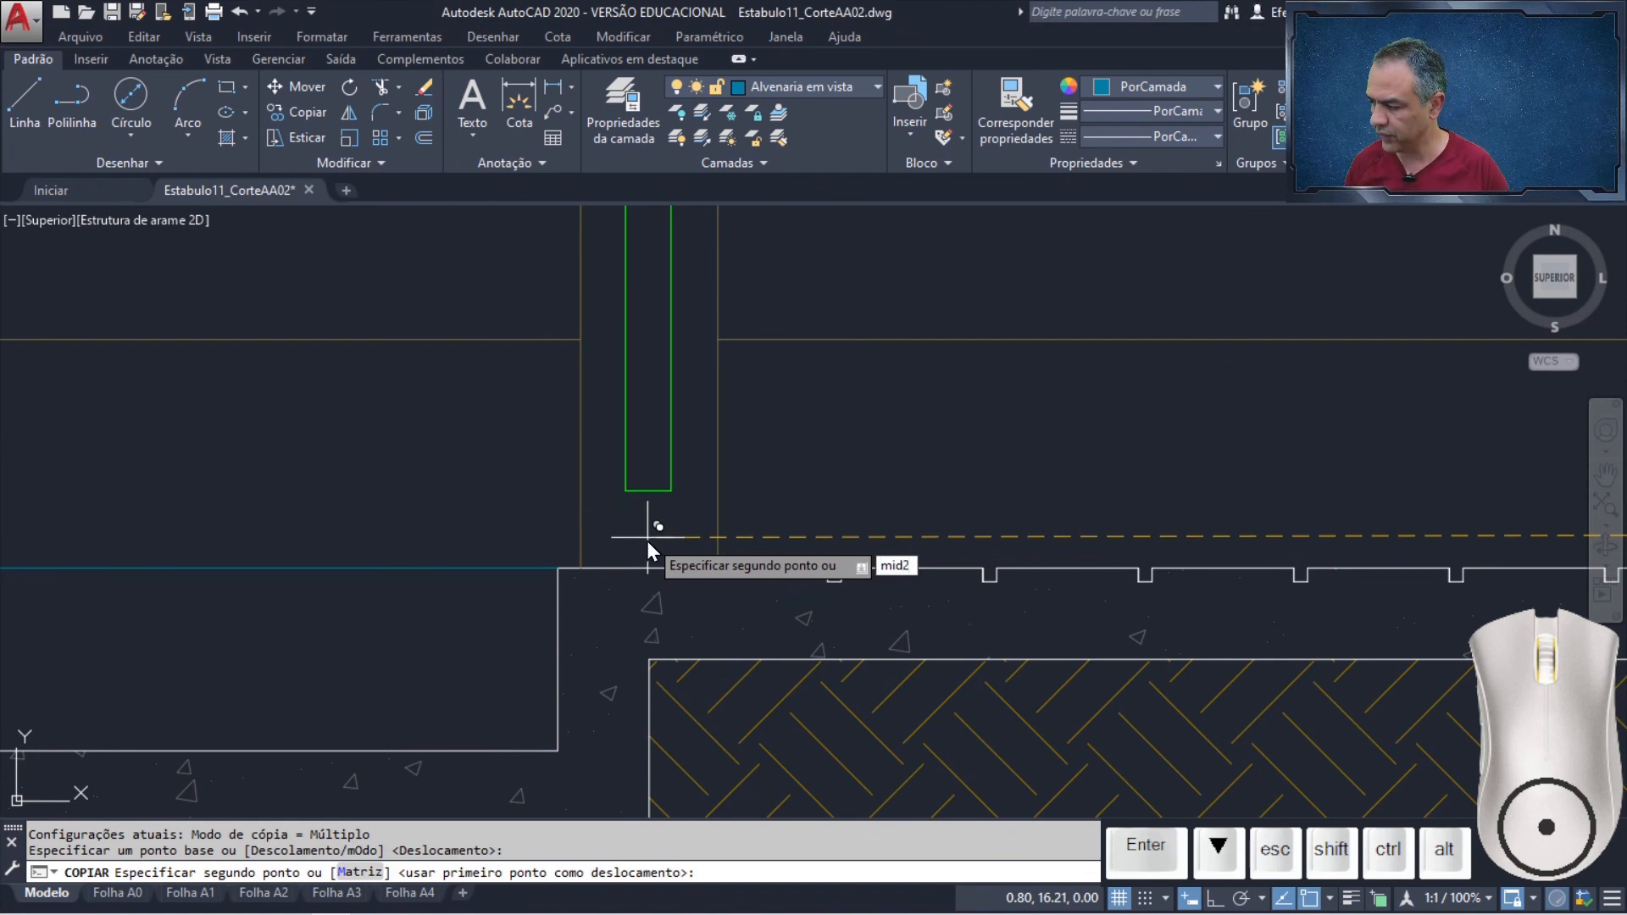
key("Return")
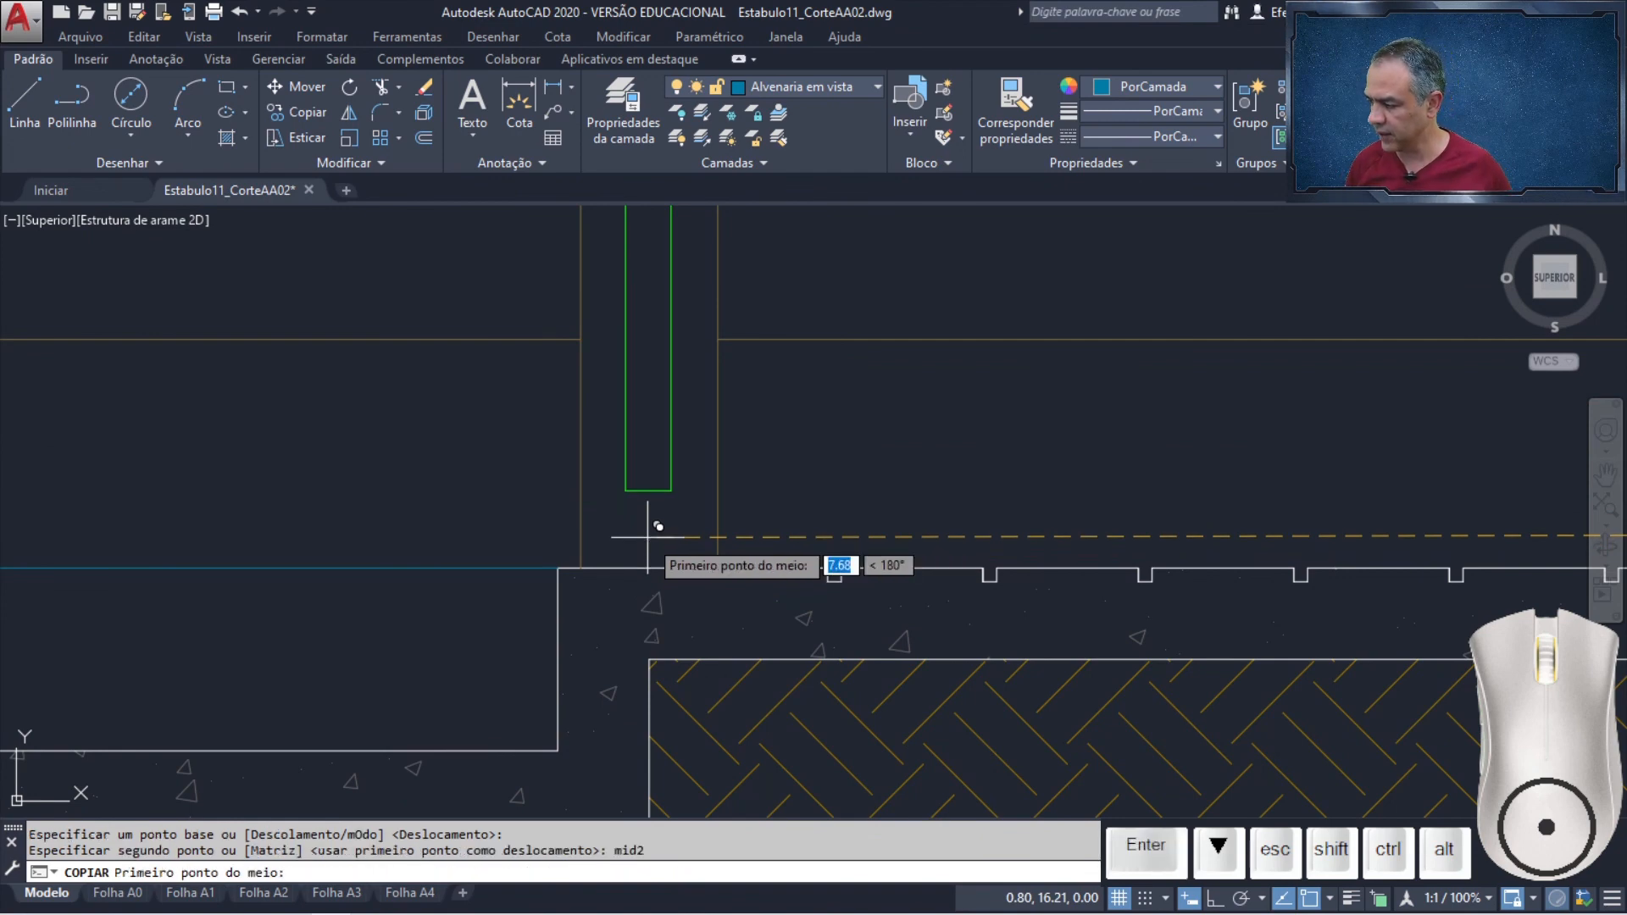
left_click(576, 565)
left_click(719, 566)
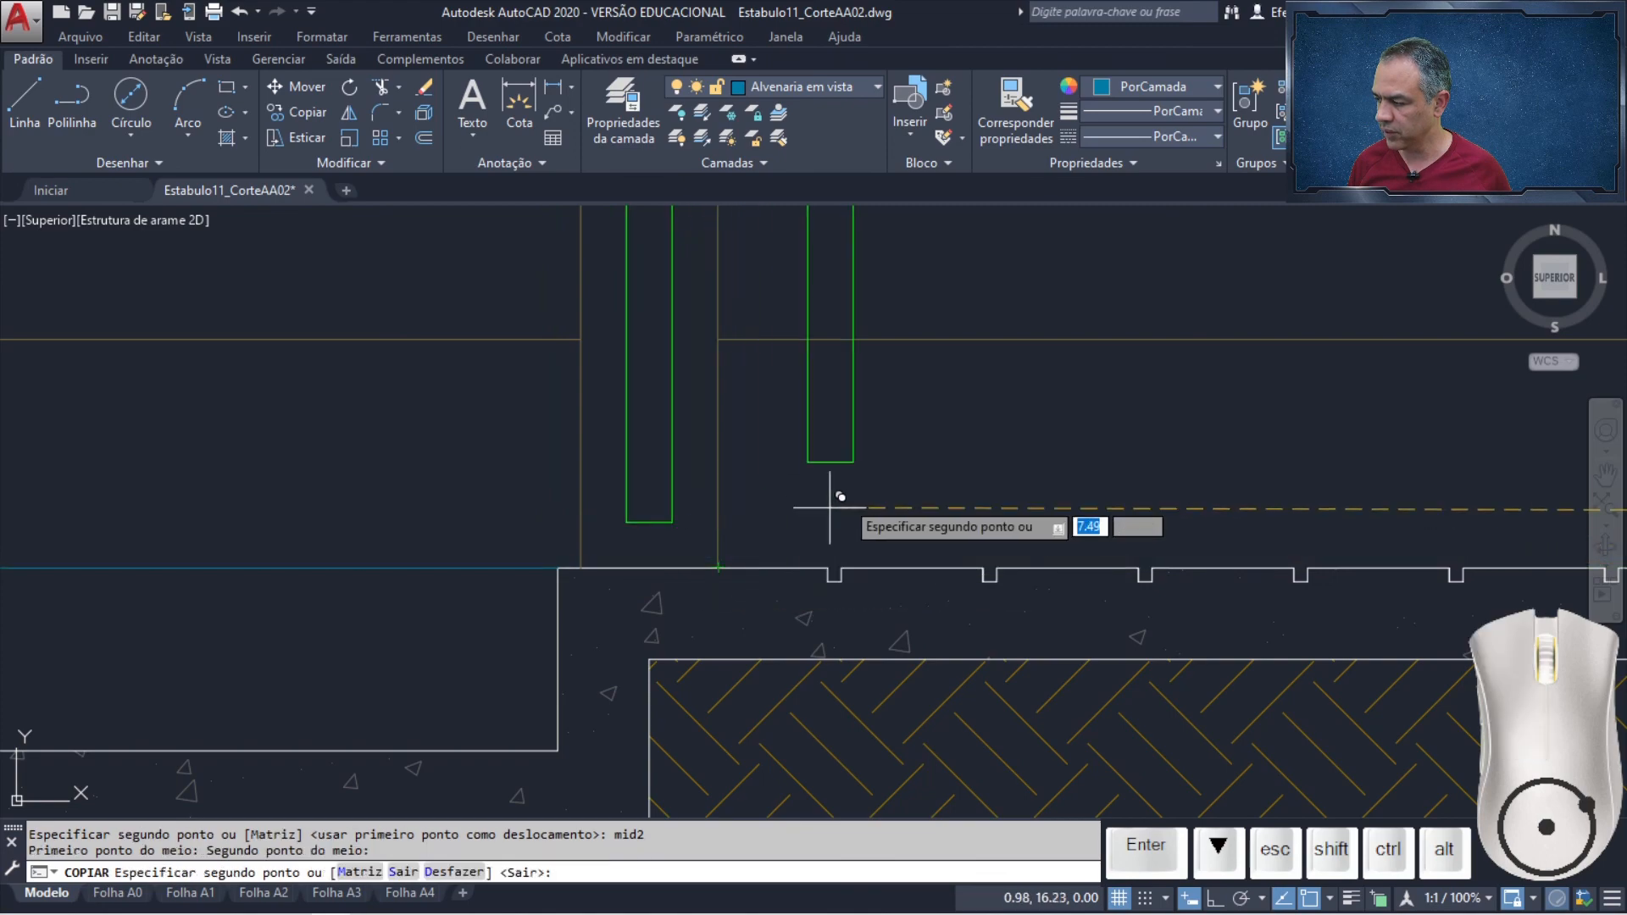
key("Return")
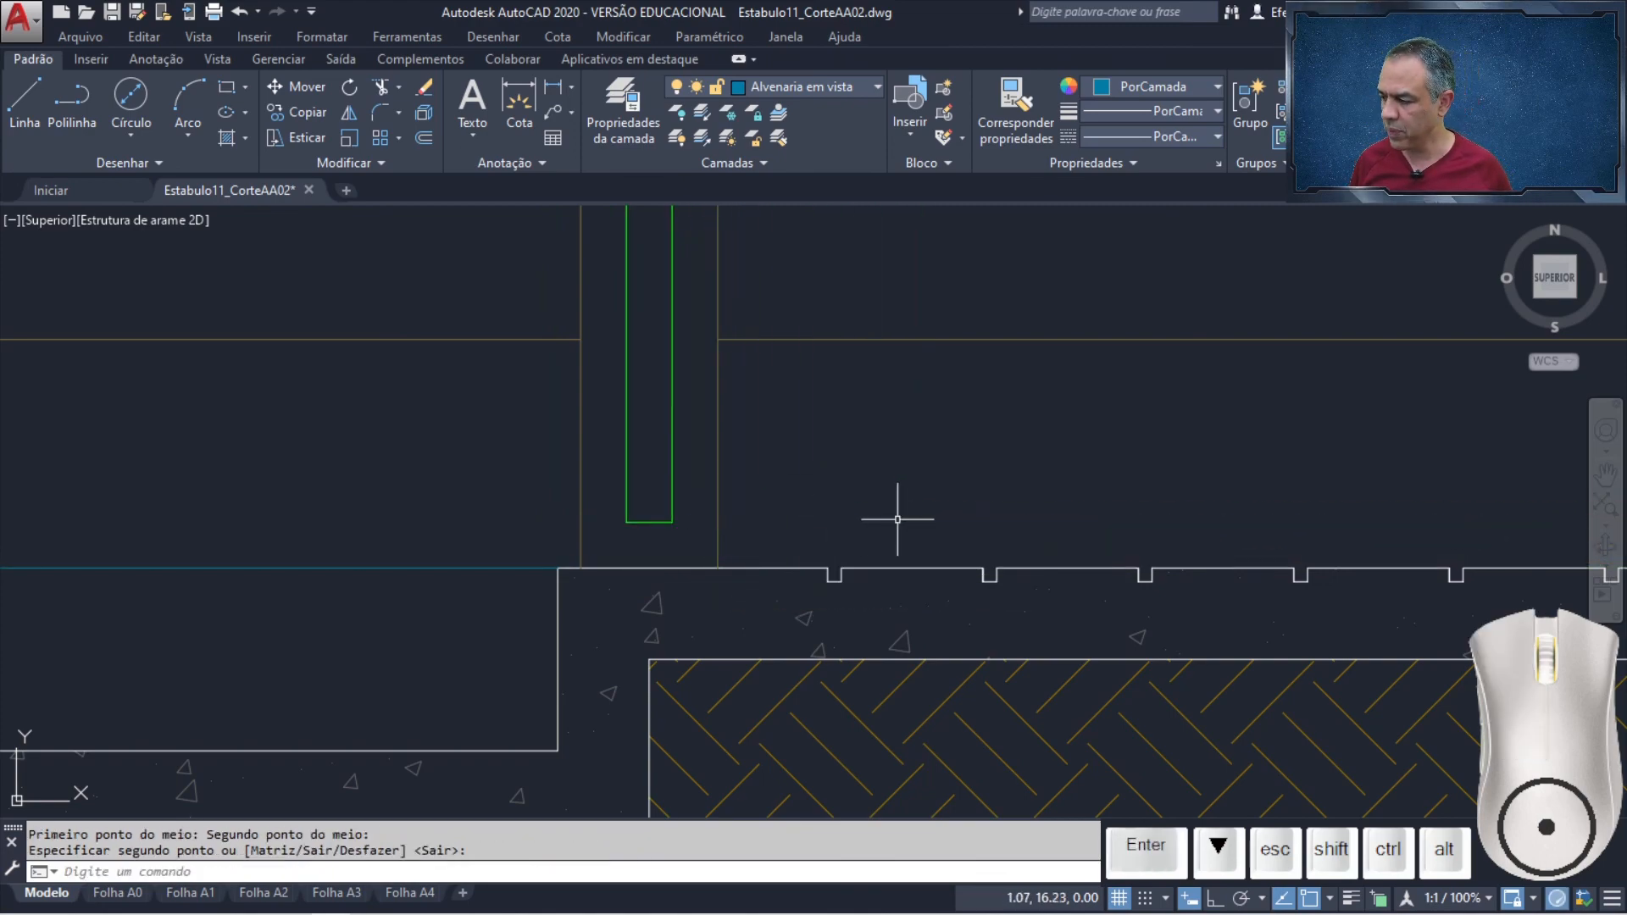
scroll(897, 519, "down", 8)
mouse_move(970, 569)
middle_mouse_down()
mouse_move(610, 534)
mouse_move(447, 626)
mouse_move(480, 618)
middle_mouse_up()
scroll(618, 537, "up", 2)
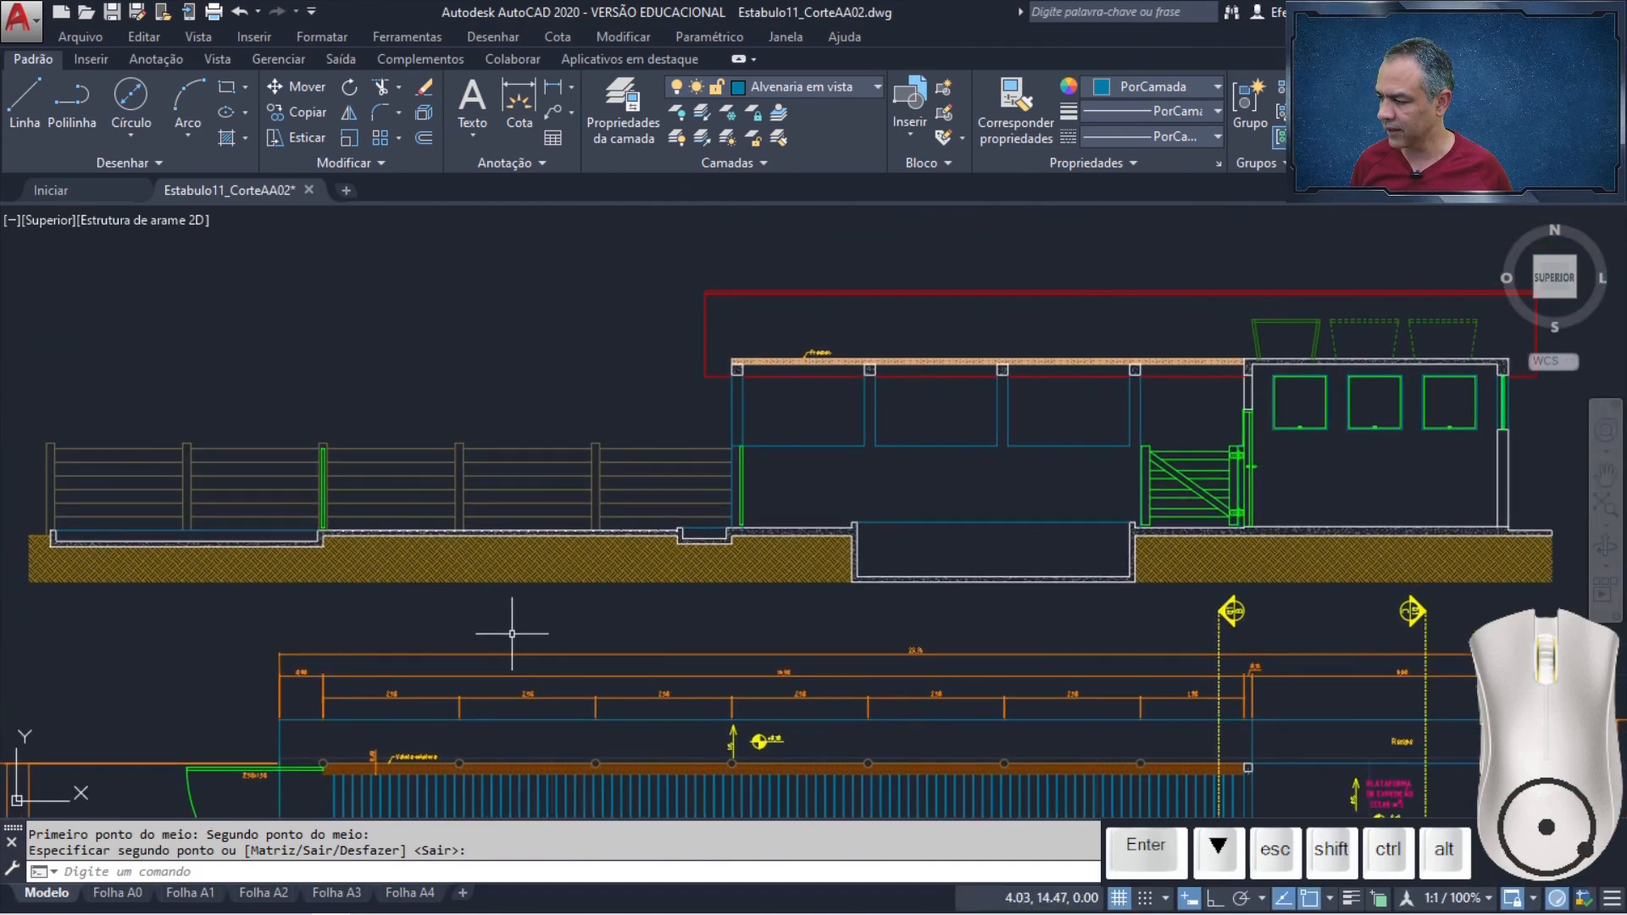